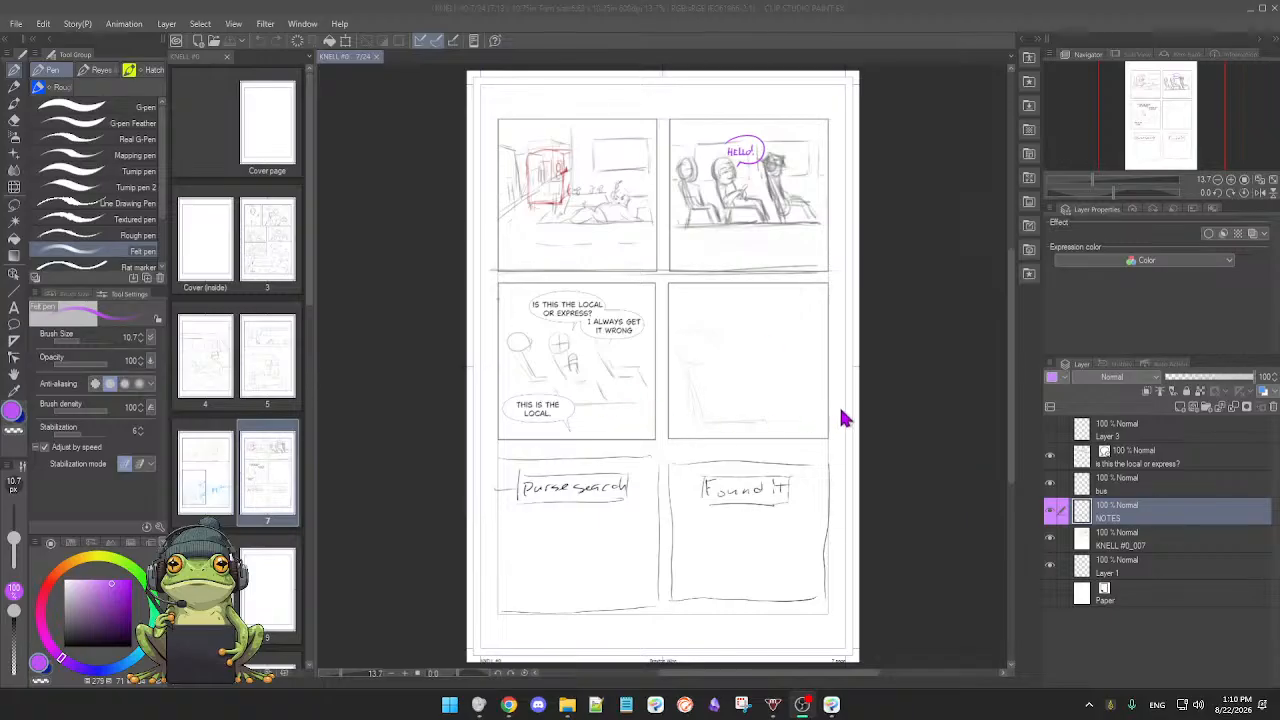
Step: Review the page 7 panel roughs, hiding and reshowing the NOTES layer and the dialogue layer to see their contents
left_click(900, 436)
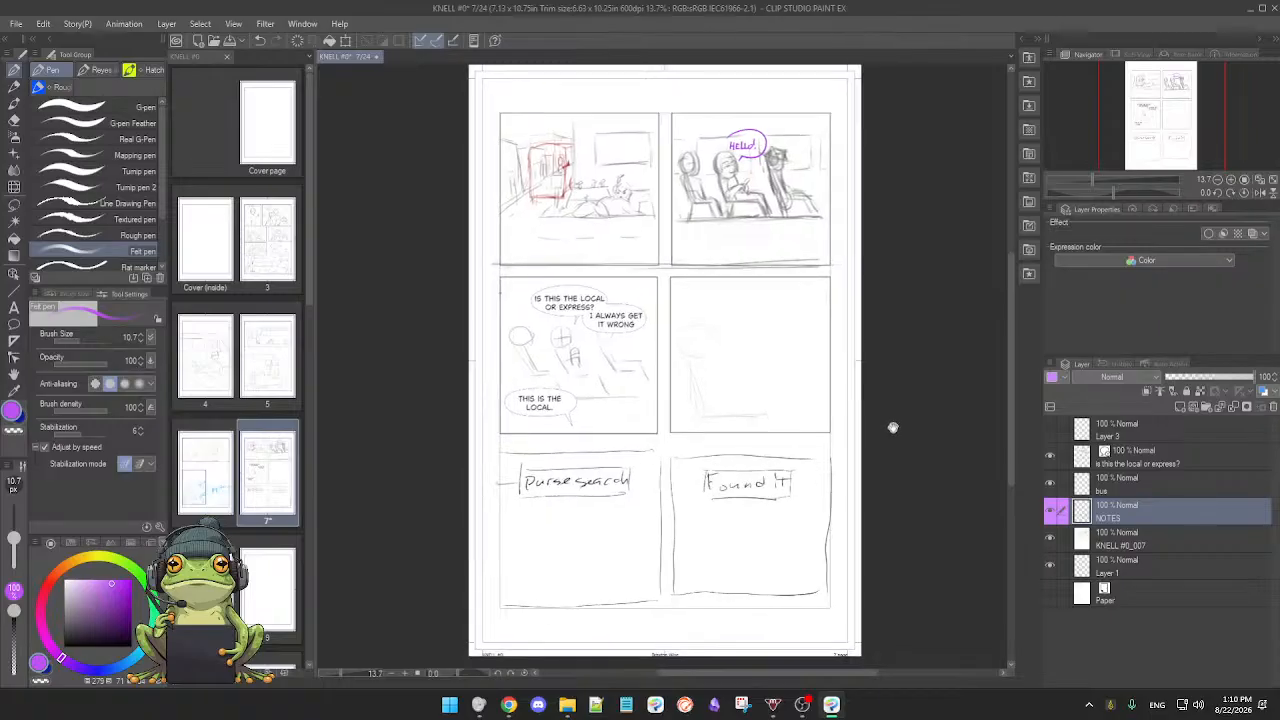
scroll(893, 431, "up", 2)
scroll(896, 424, "up", 2)
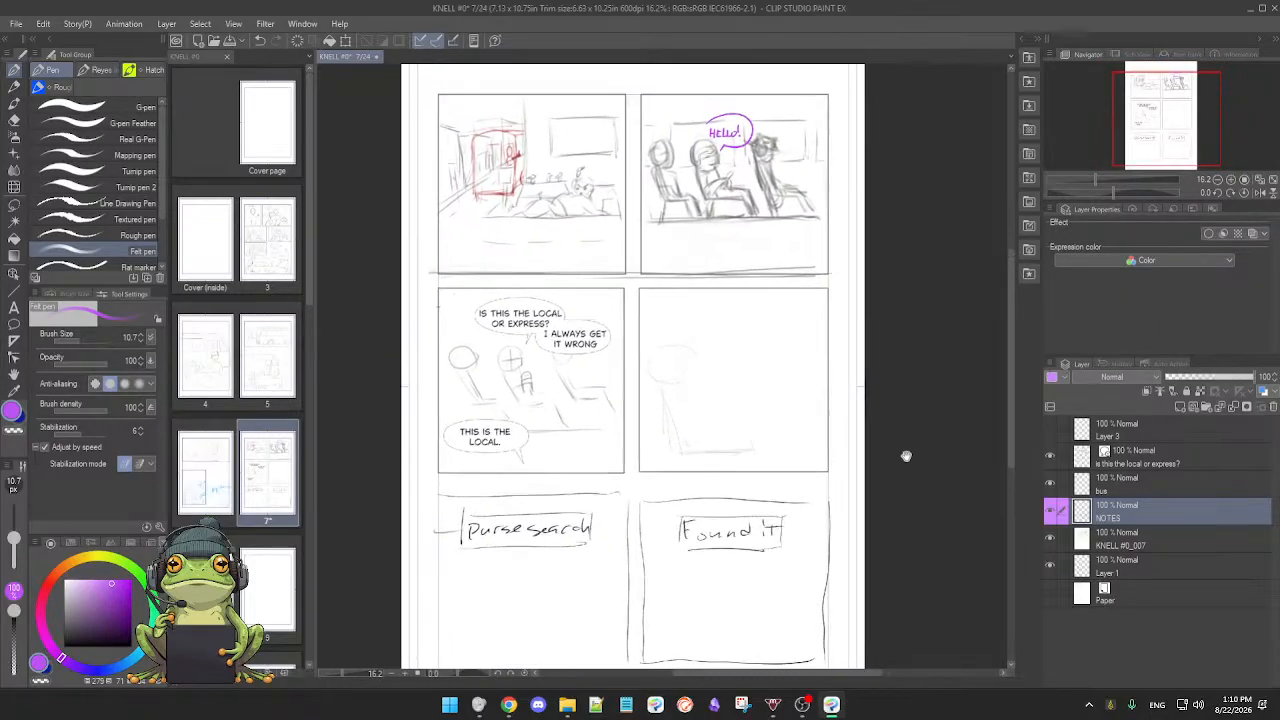
scroll(904, 443, "up", 2)
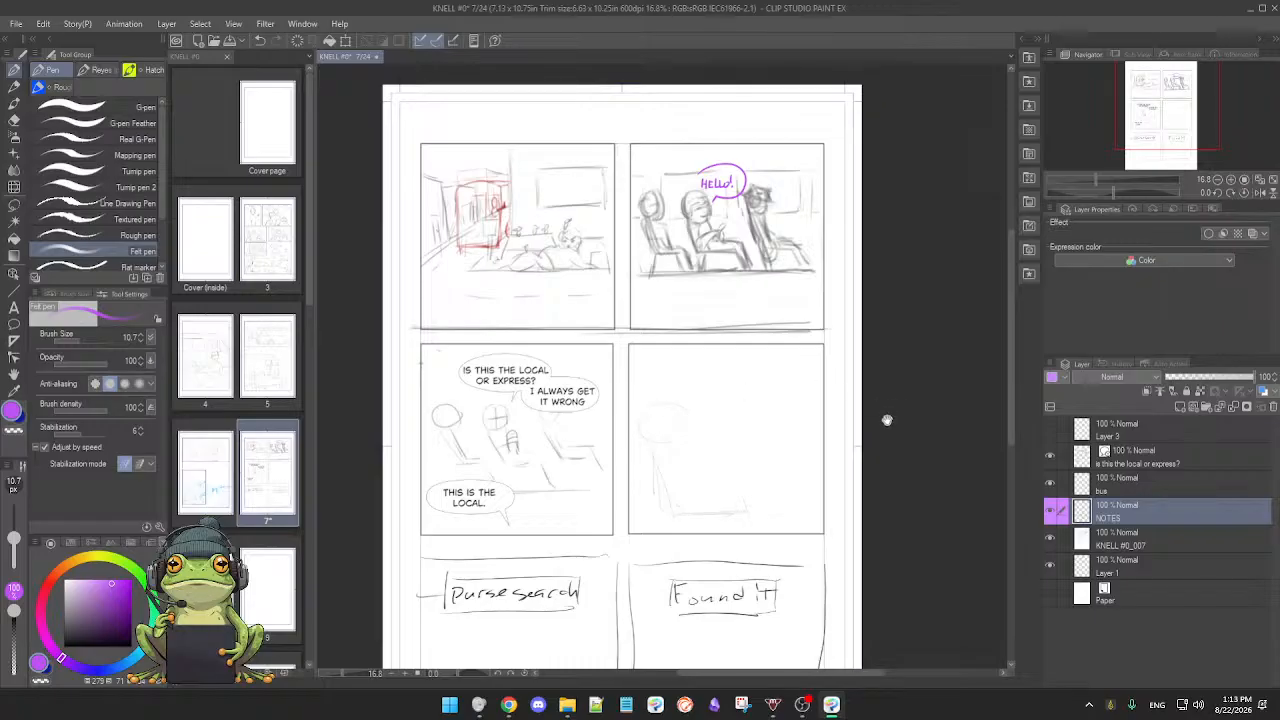
left_click_drag(888, 417, 766, 471)
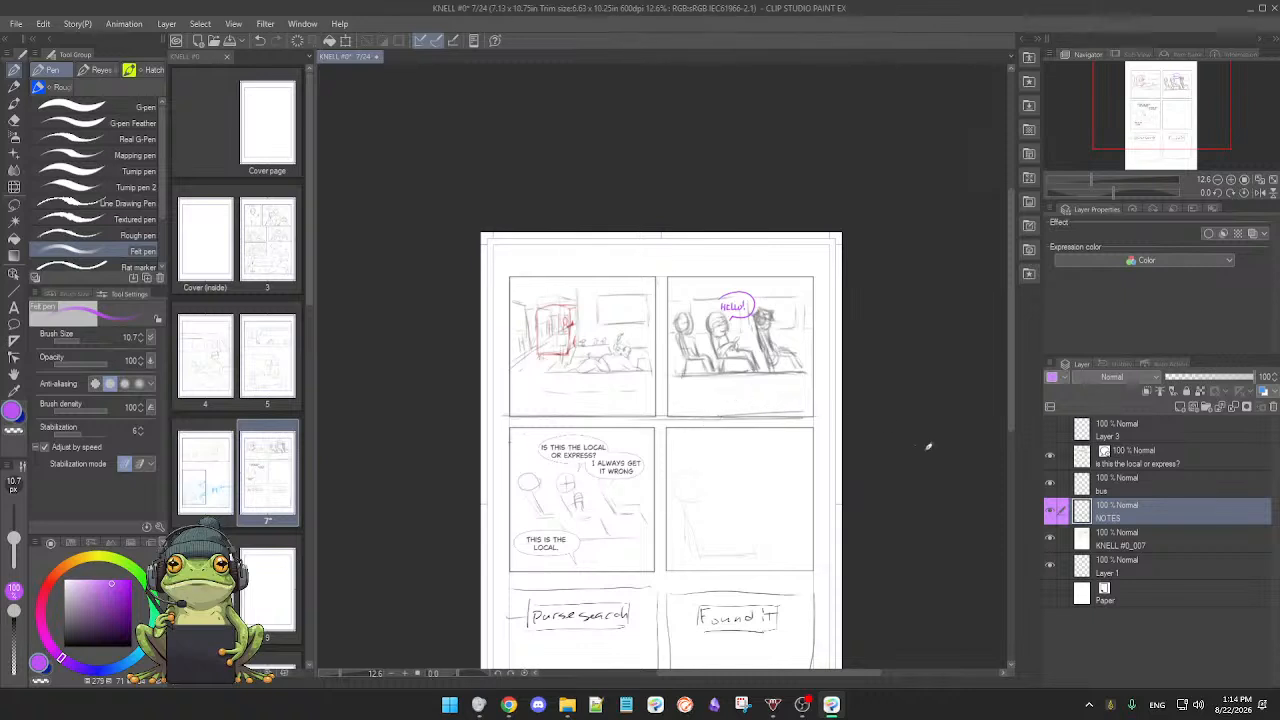
left_click(1050, 511)
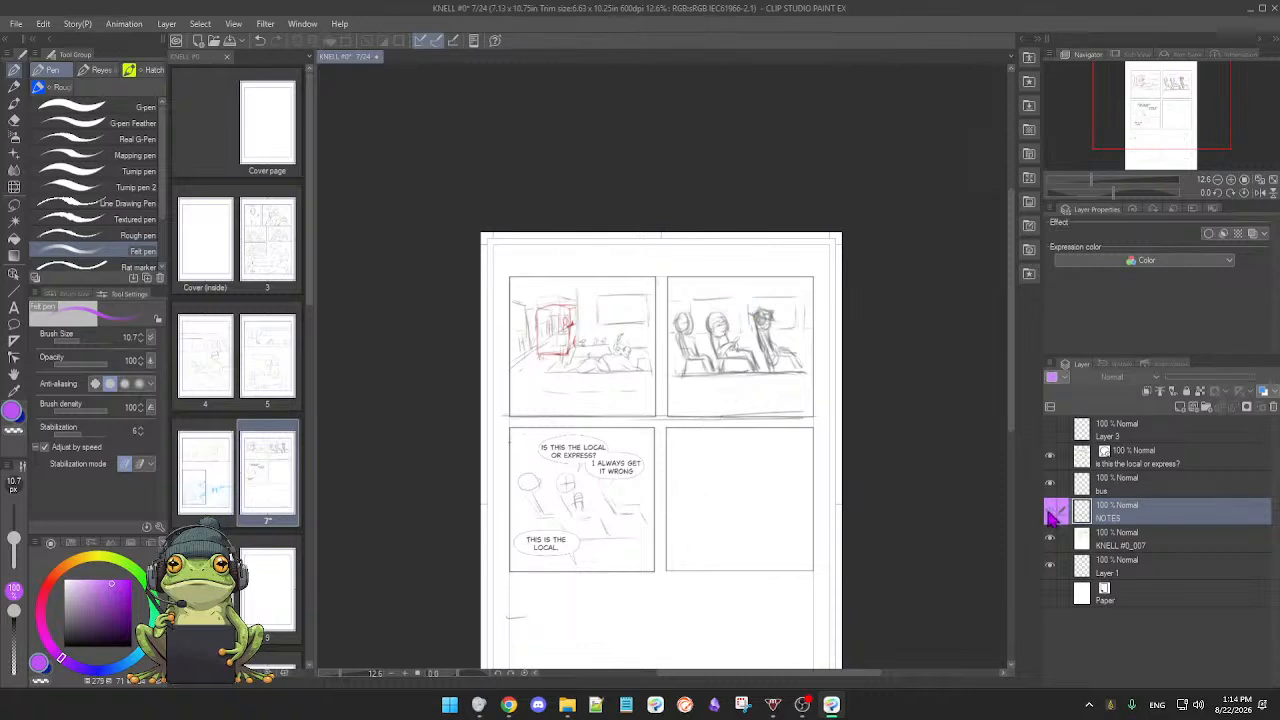
left_click(1050, 511)
left_click_drag(914, 511, 888, 434)
scroll(888, 434, "up", 2)
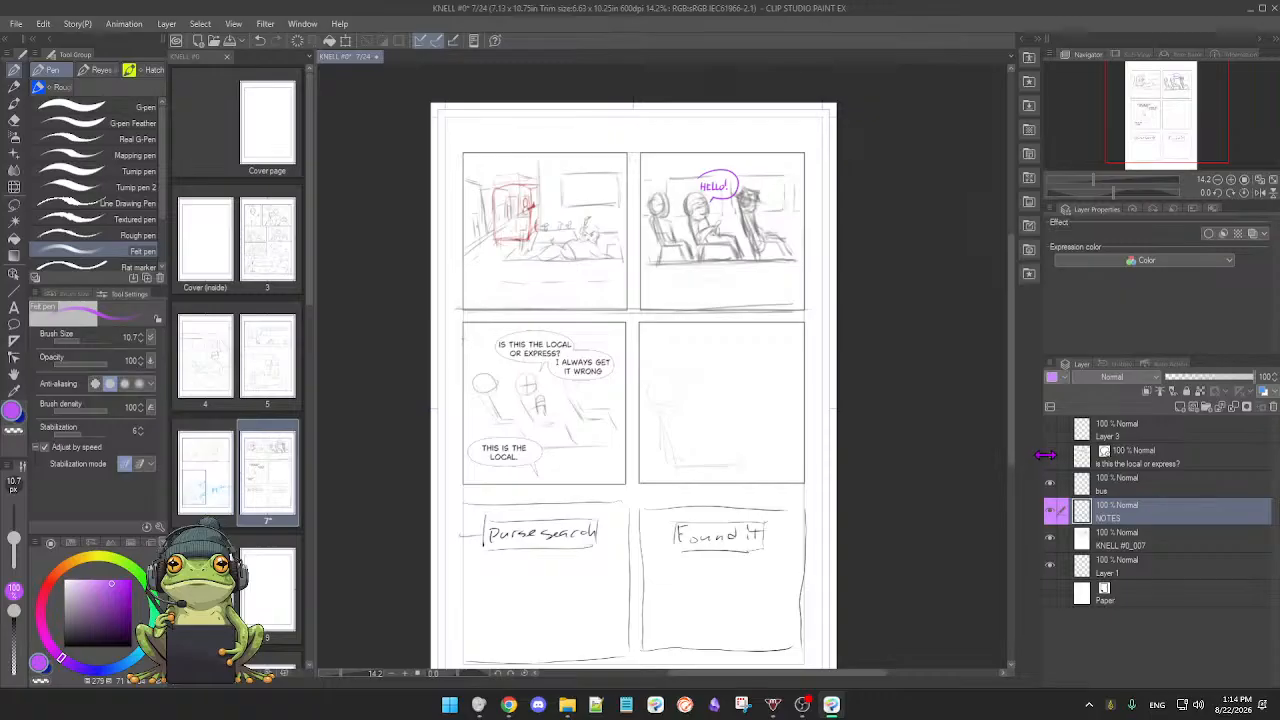
left_click(1049, 457)
left_click(1050, 458)
scroll(719, 407, "down", 3)
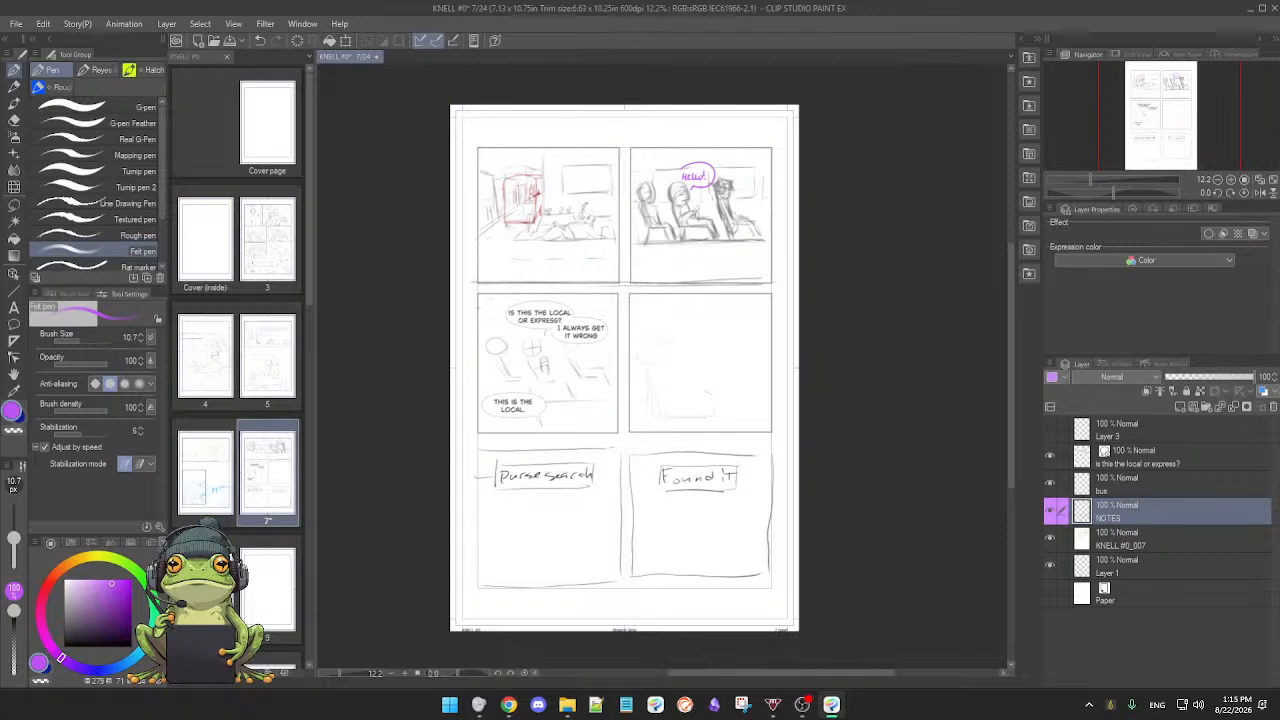
Step: Check what the NOTES, bus and dialogue layers each contribute to the page by hiding and reshowing them one at a time
key("alt+Tab")
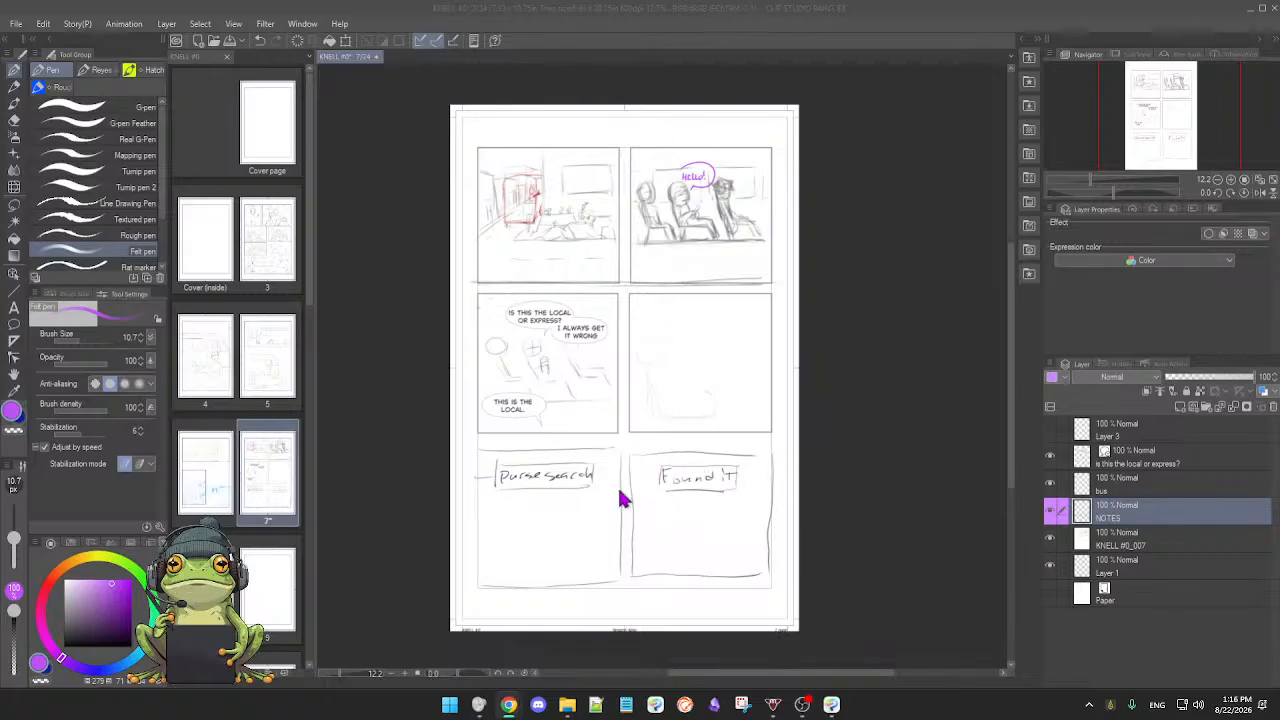
left_click(661, 411)
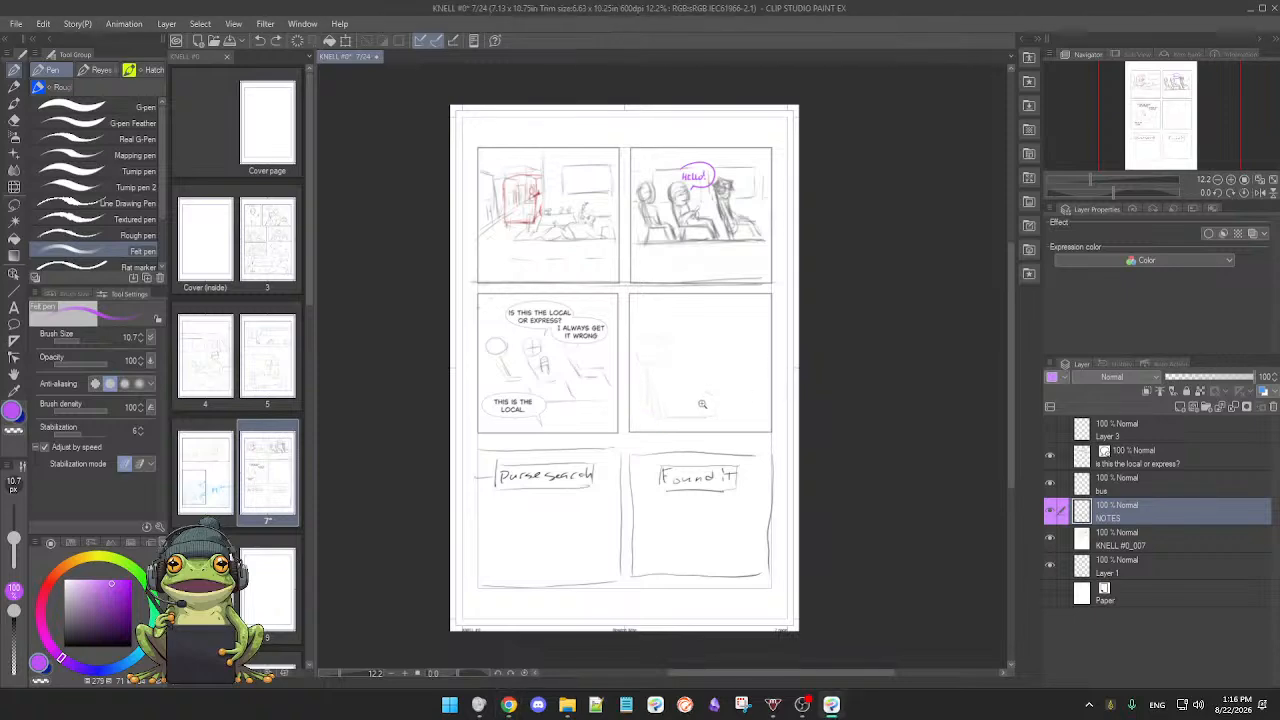
scroll(706, 403, "up", 2)
scroll(706, 403, "up", 1)
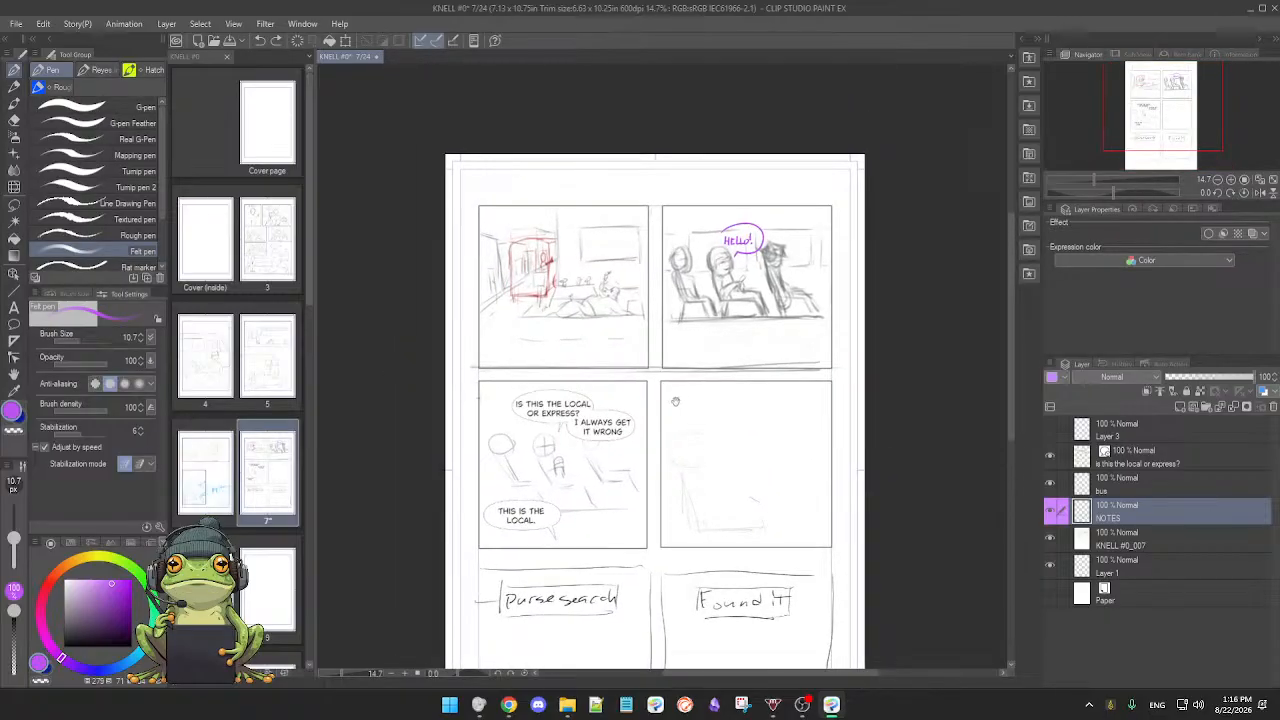
scroll(680, 402, "up", 1)
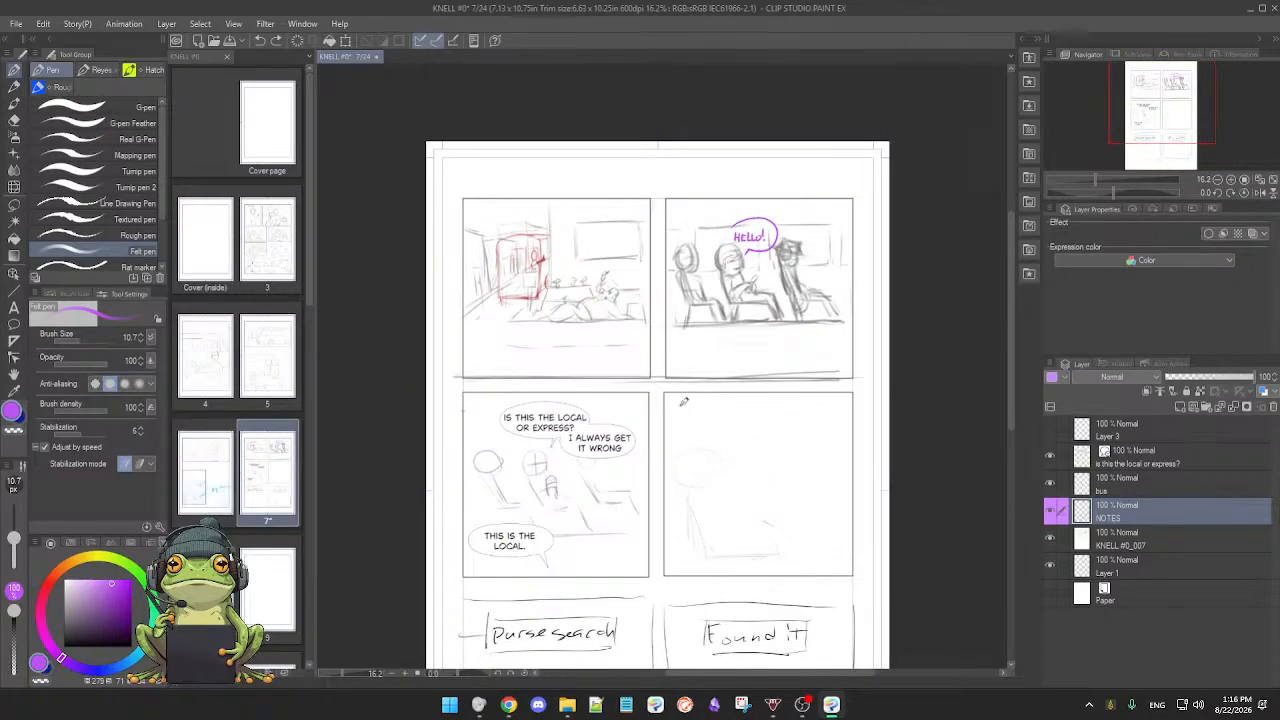
left_click_drag(685, 477, 669, 399)
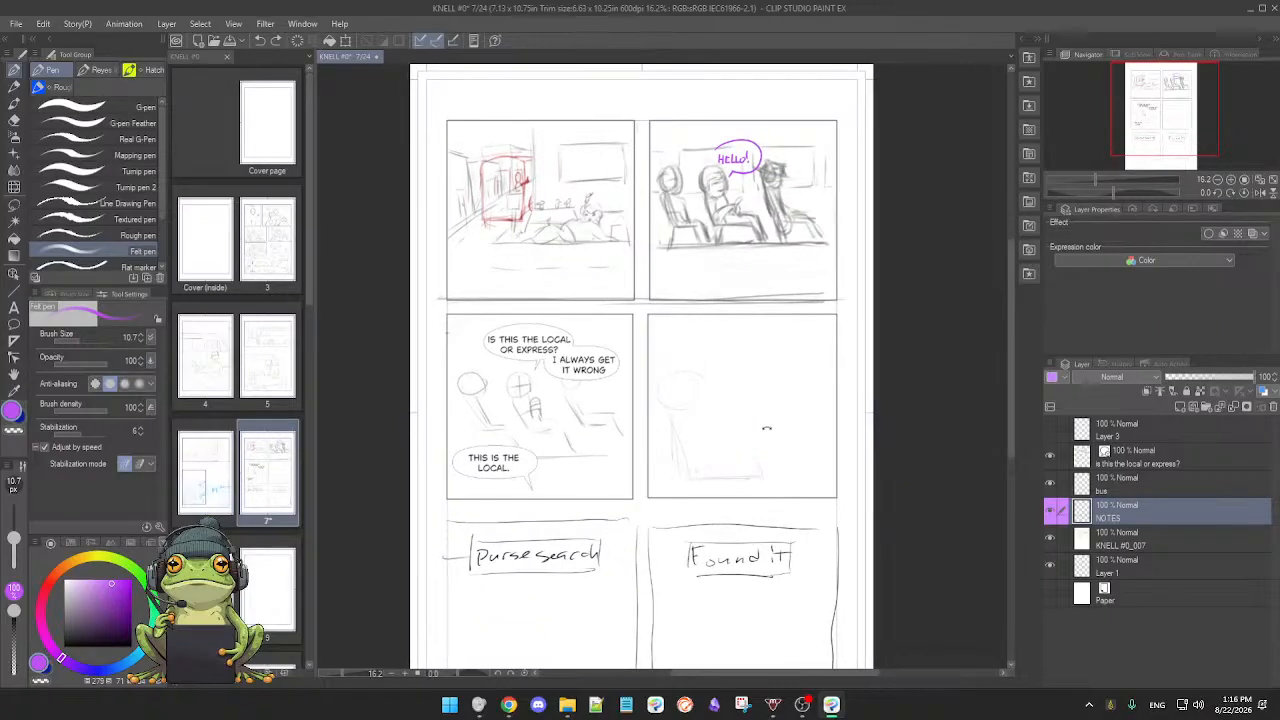
left_click_drag(835, 490, 830, 466)
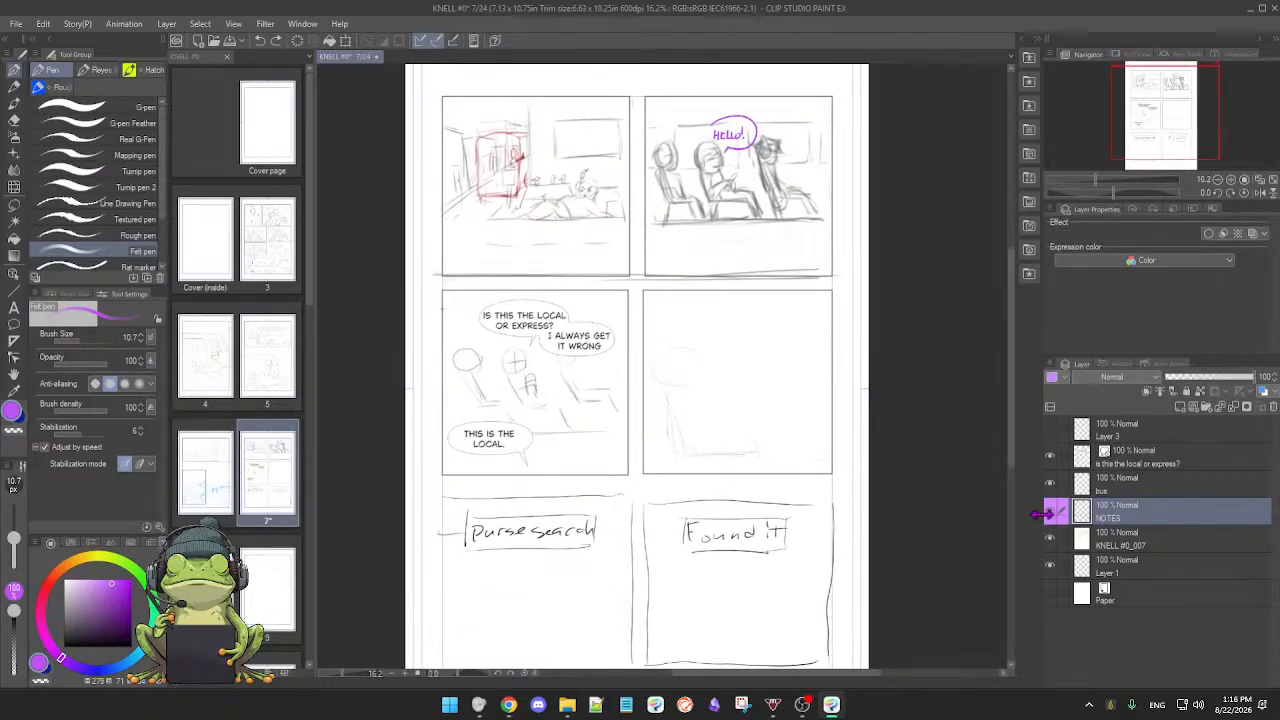
left_click(1050, 511)
left_click(1050, 511)
left_click_drag(550, 539, 557, 519)
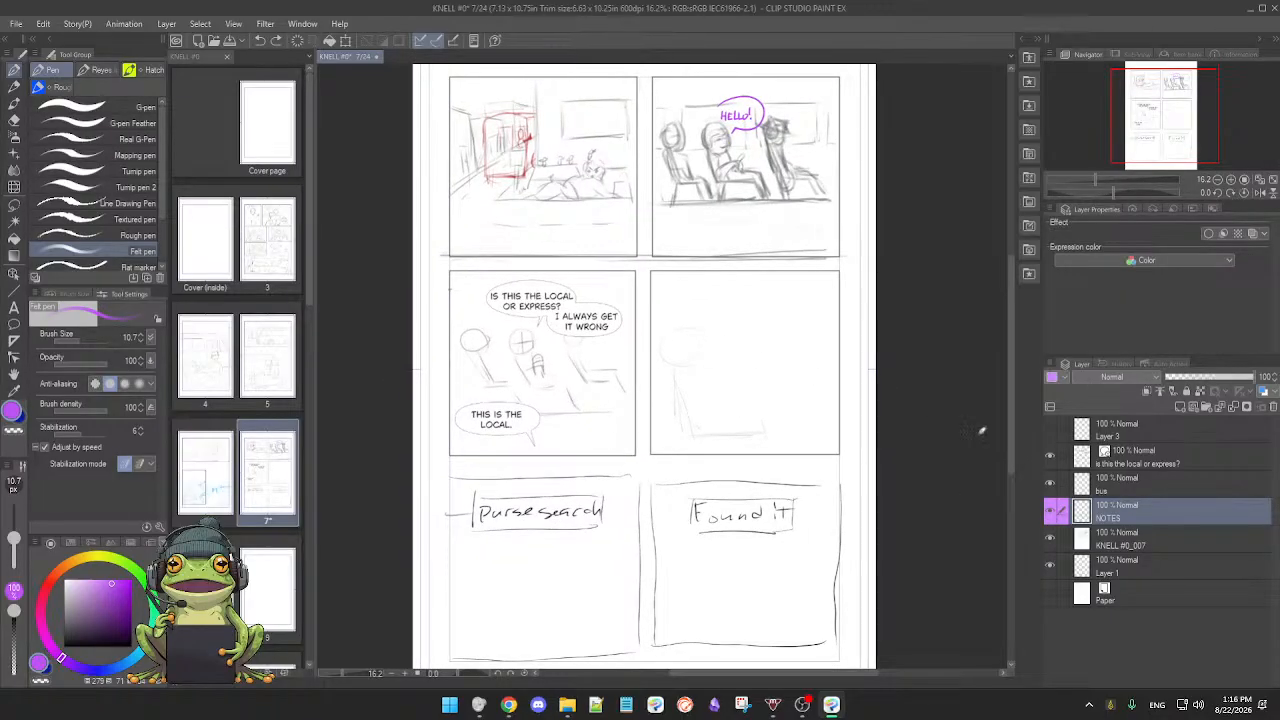
left_click(1050, 485)
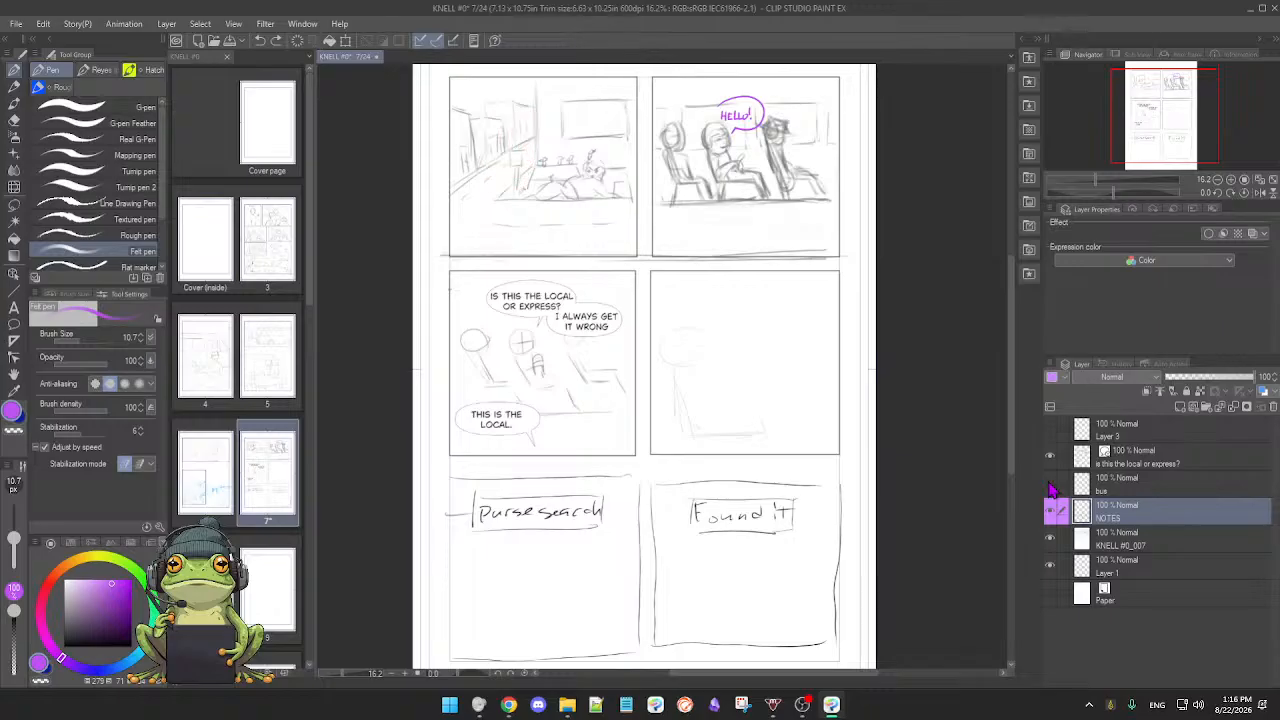
left_click(1050, 485)
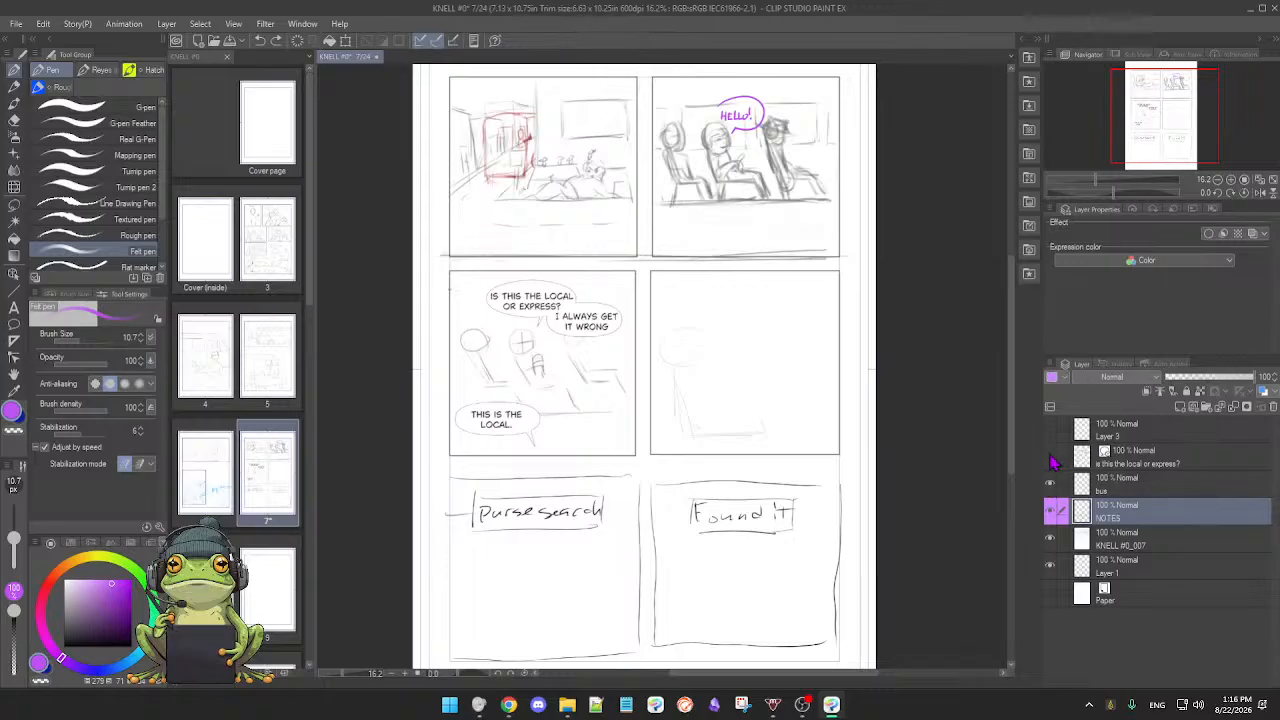
left_click(1051, 458)
left_click(1051, 458)
left_click(1051, 458)
left_click(1051, 458)
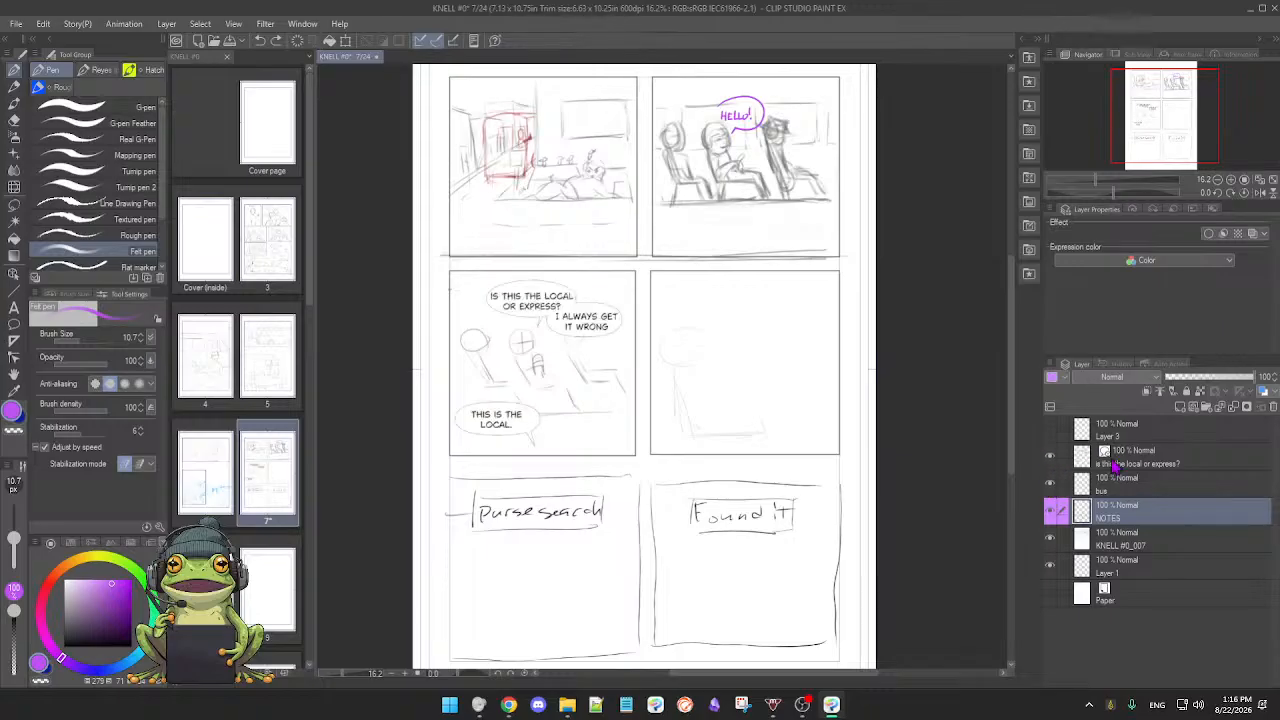
Step: On the "is this the local or express?" layer, select the "I ALWAYS GET IT WRONG" balloon in the third panel with the Object tool
left_click(1165, 463)
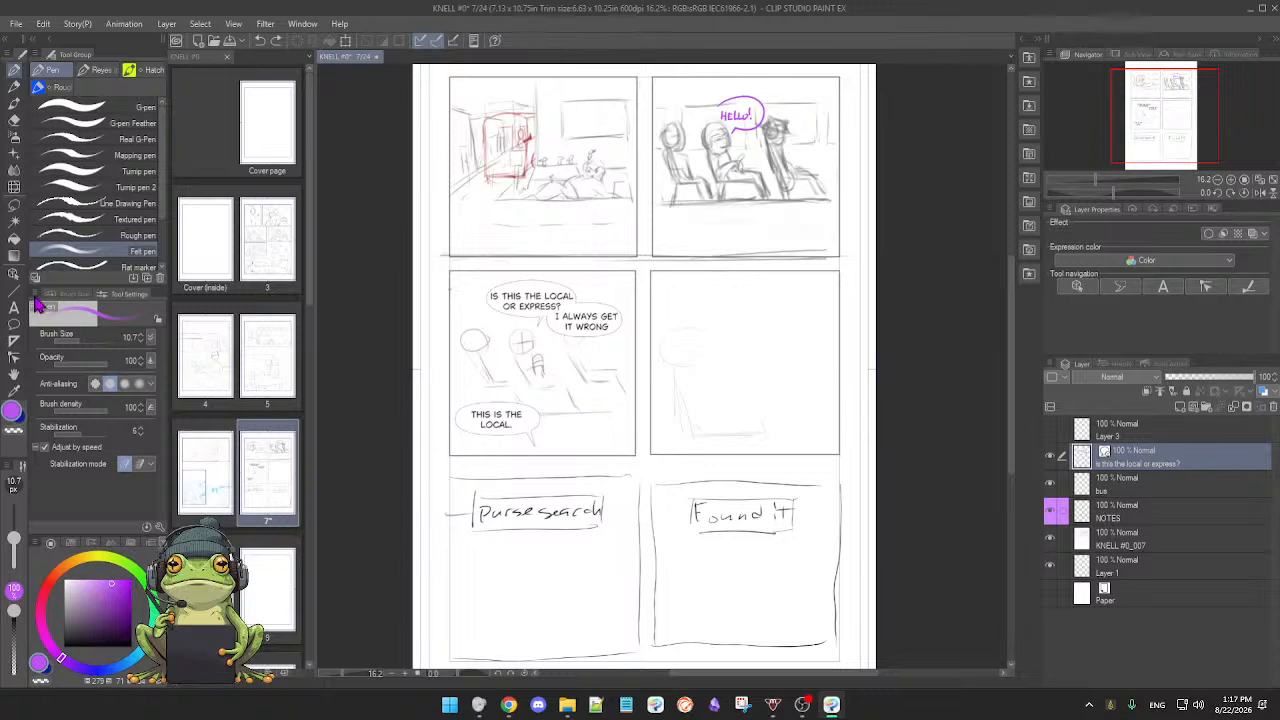
left_click(14, 358)
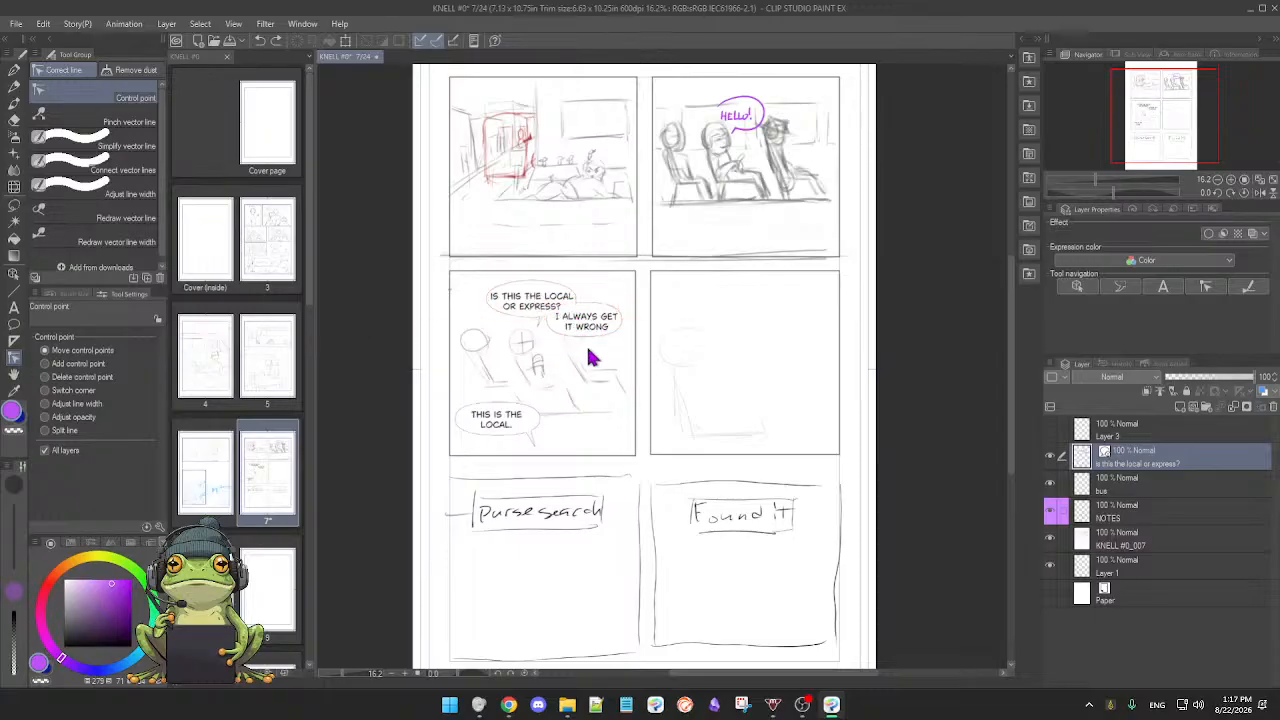
scroll(594, 355, "up", 3)
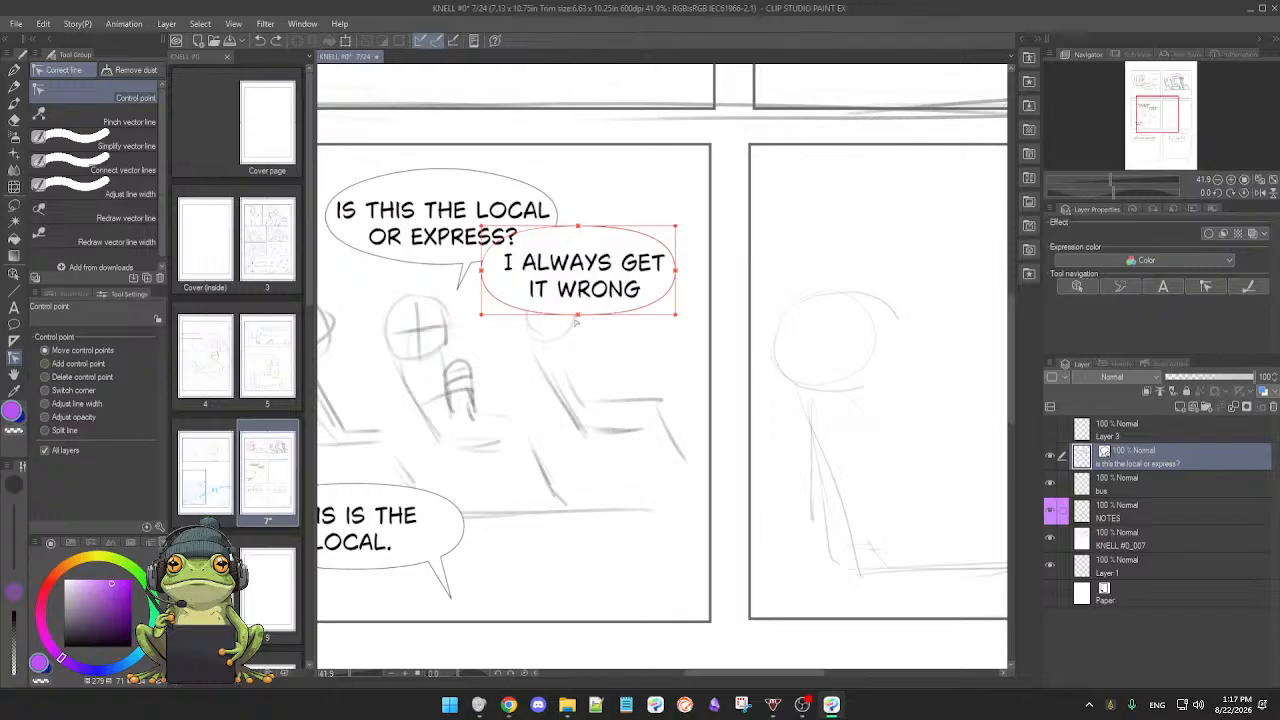
left_click_drag(596, 347, 715, 404)
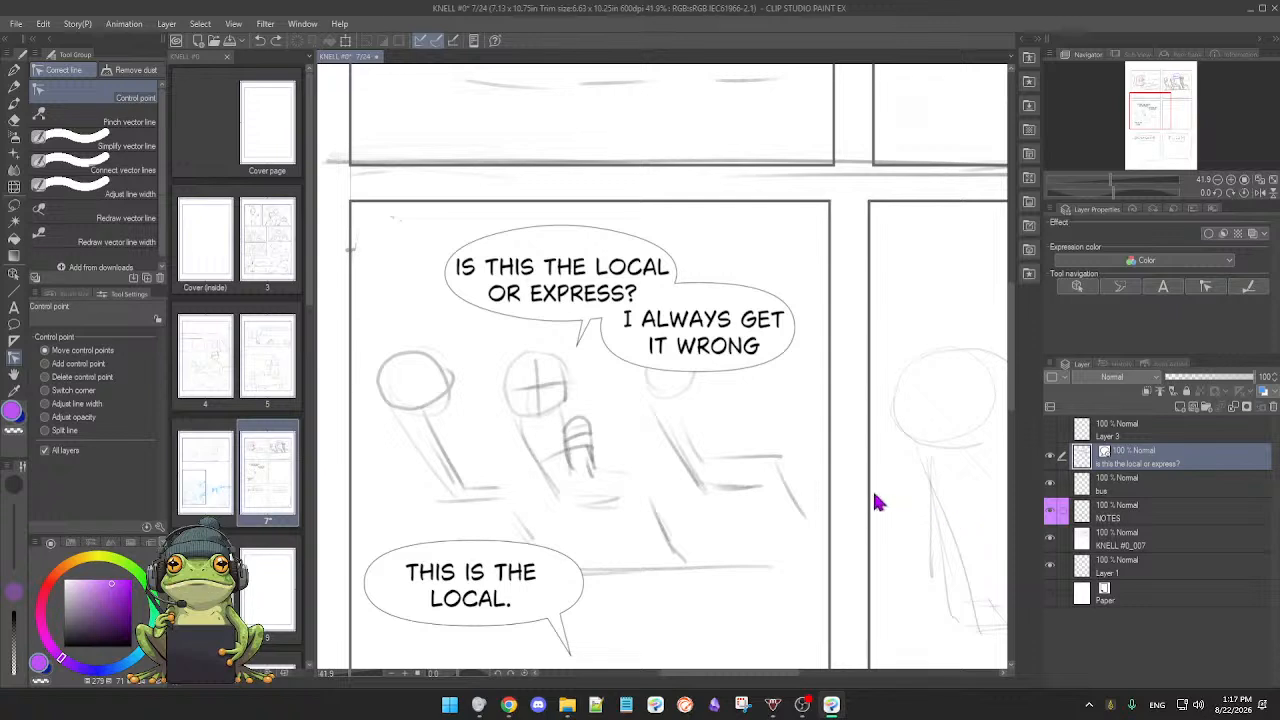
left_click(686, 330)
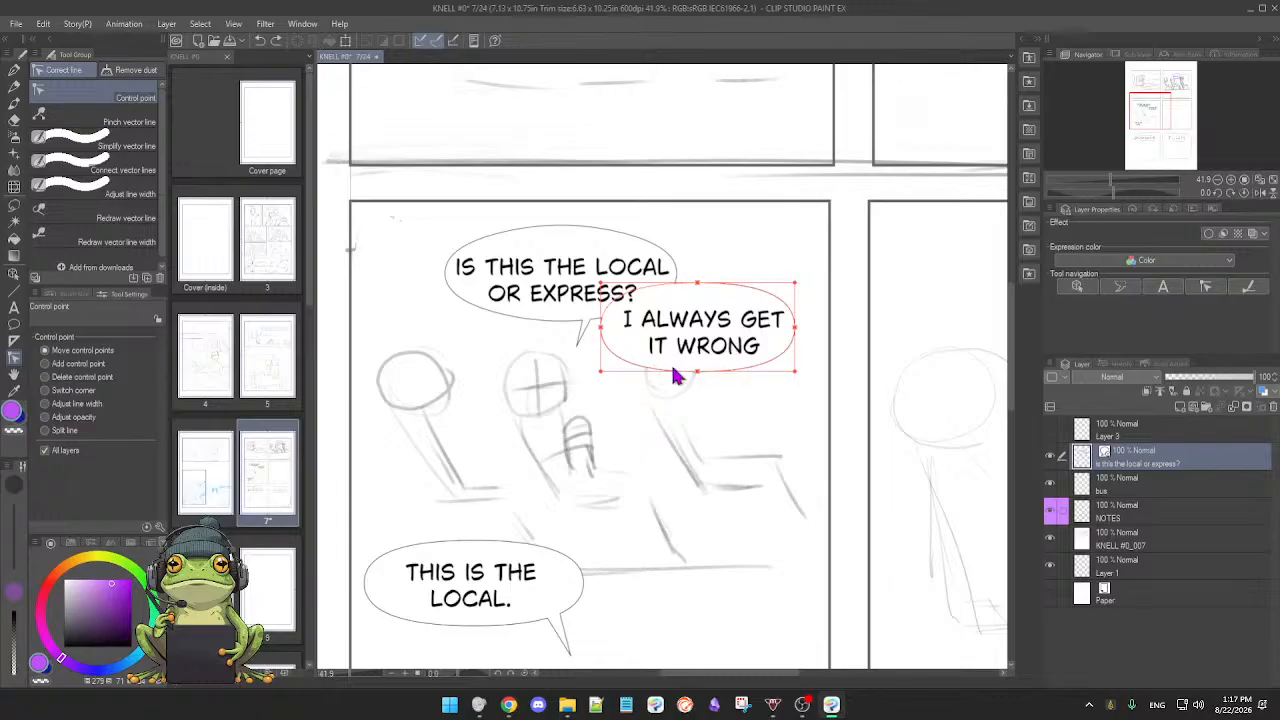
left_click(1077, 288)
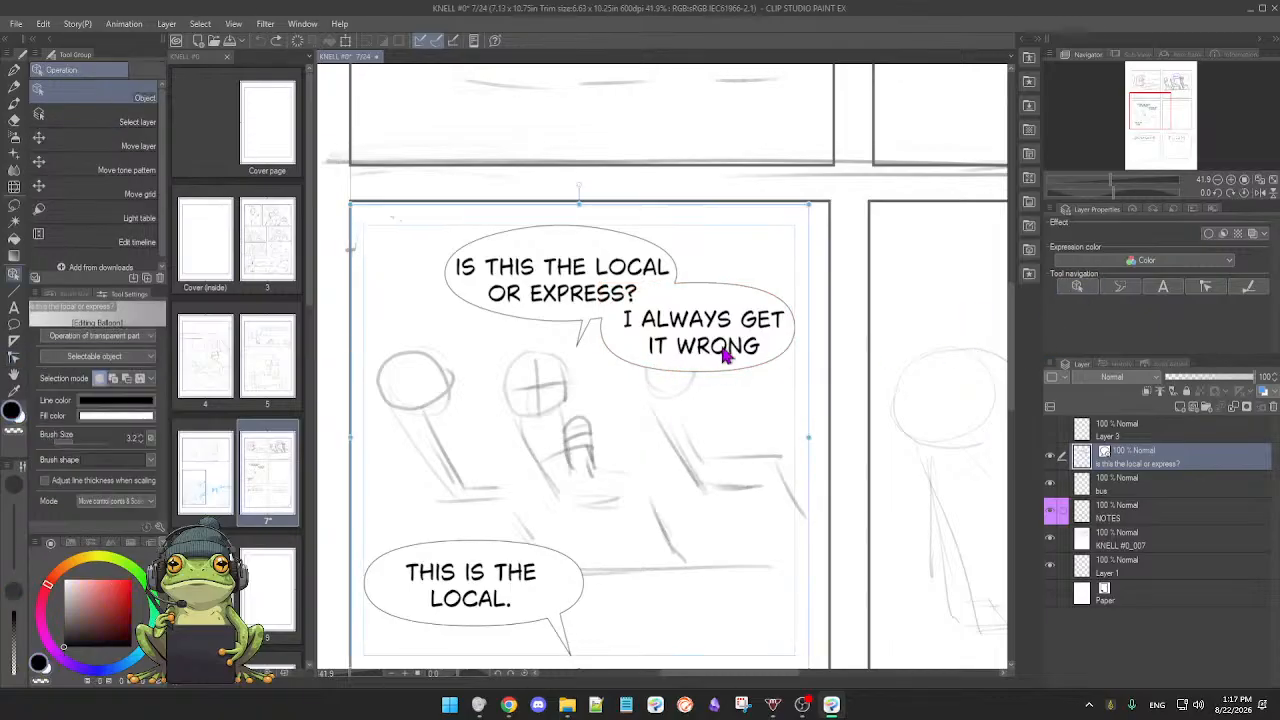
left_click(611, 356)
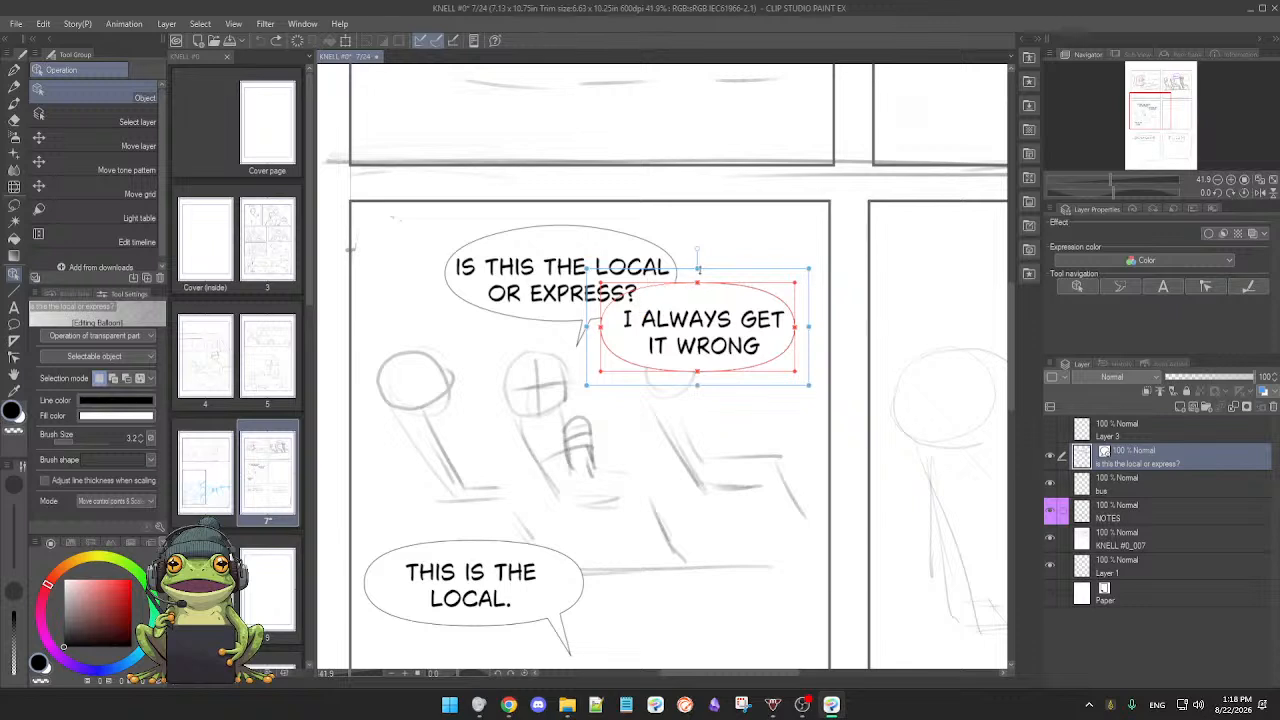
Step: Move the "I ALWAYS GET IT WRONG" balloon with its text slightly down, below the "IS THIS THE LOCAL OR EXPRESS?" lettering
left_click_drag(697, 379, 716, 389)
left_click(716, 396)
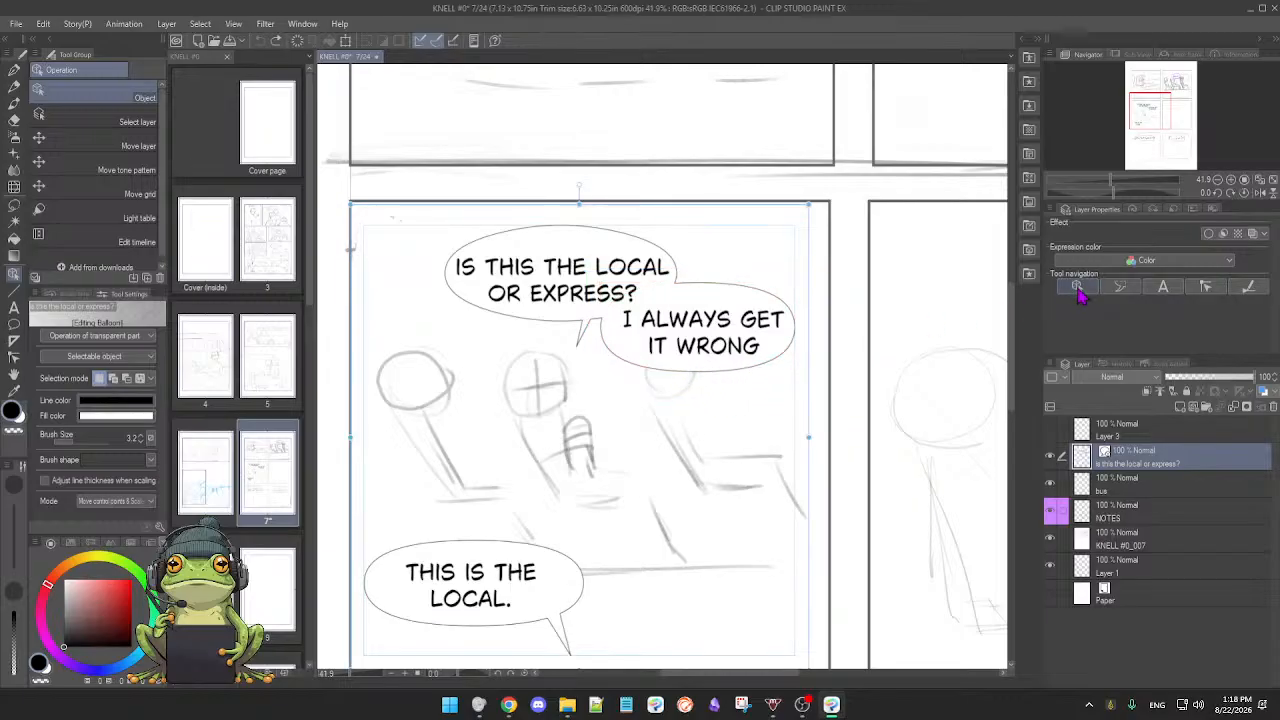
left_click(702, 374)
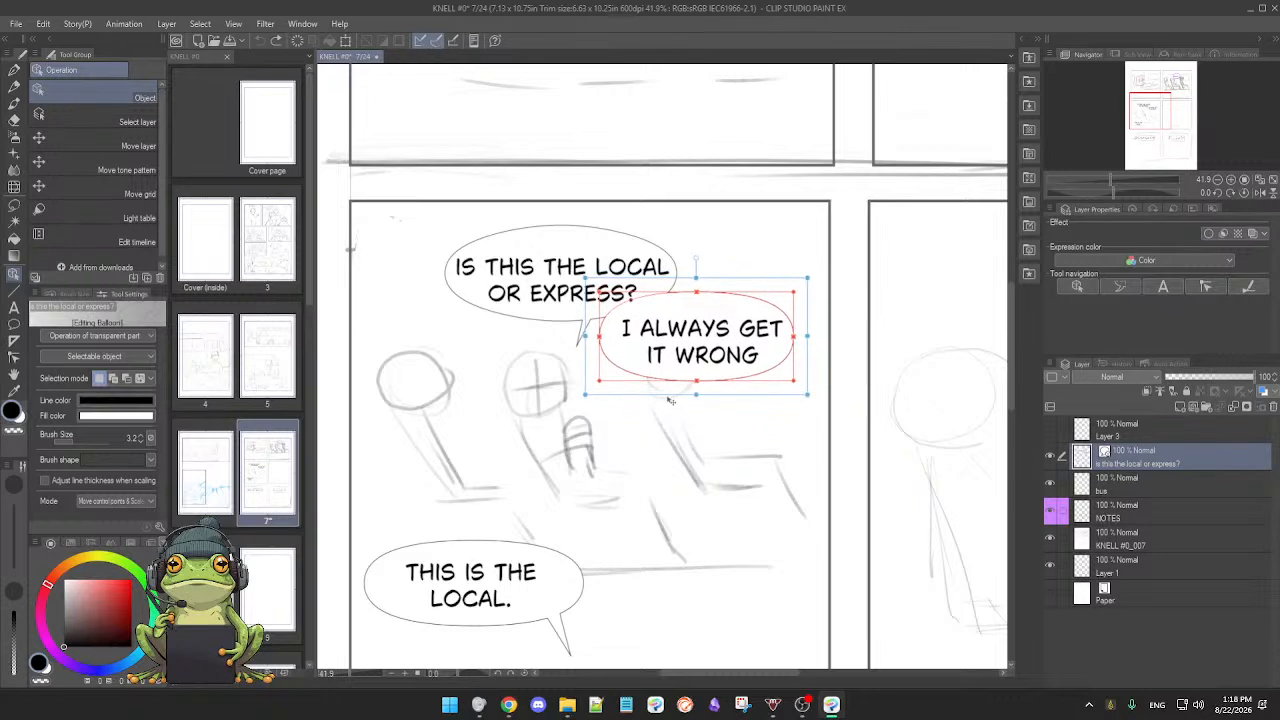
left_click_drag(670, 391, 674, 418)
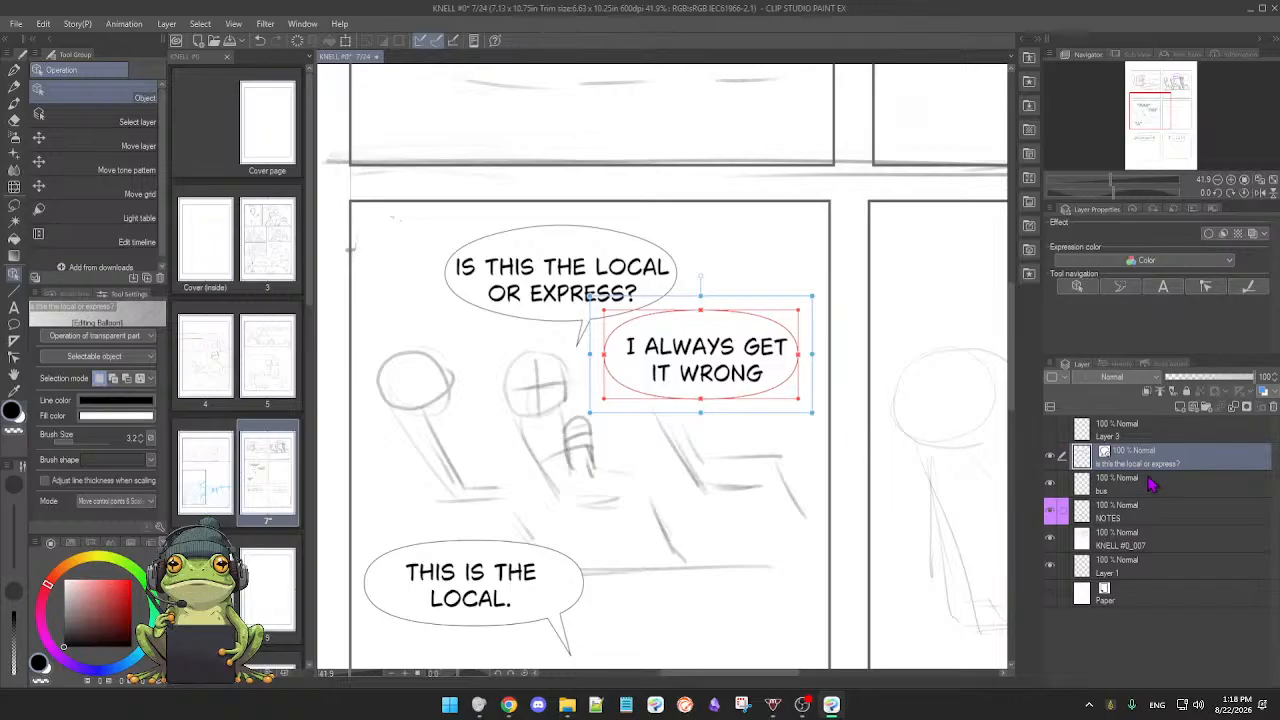
Step: Try to reshape the "I ALWAYS GET IT WRONG" balloon by pulling three of its corner control points inward
left_click(1150, 484)
left_click(1097, 463)
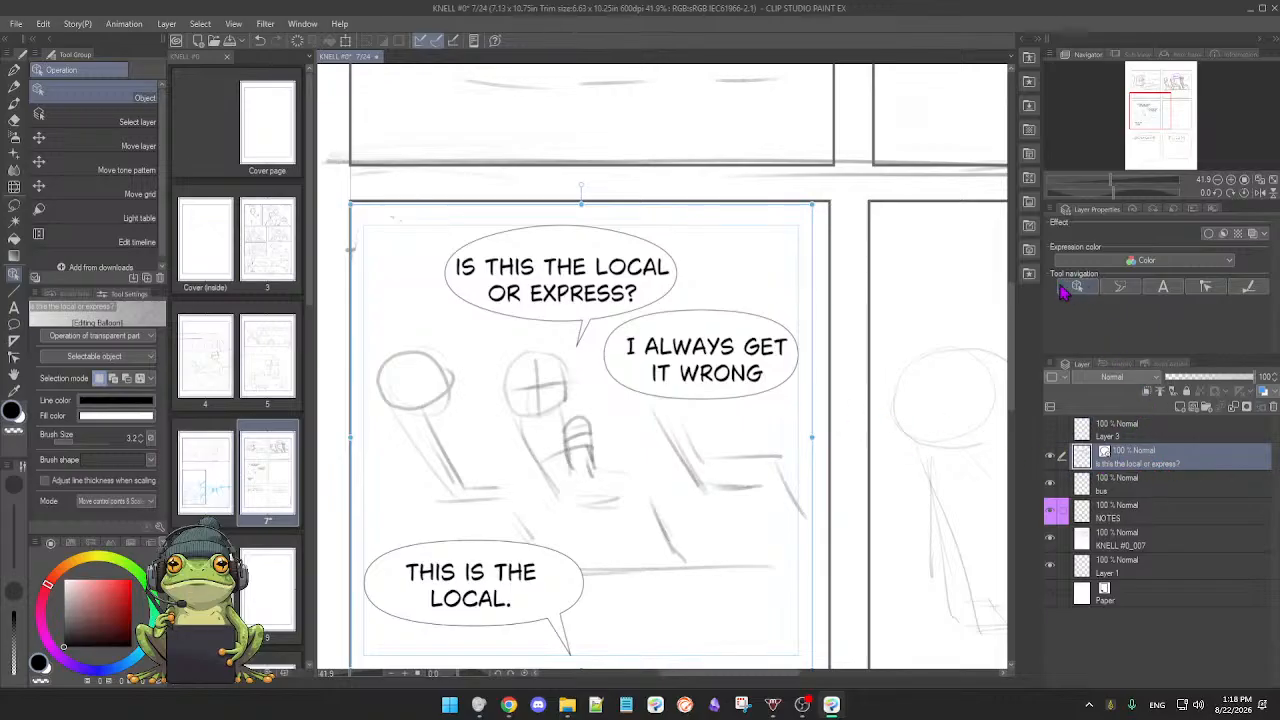
left_click(673, 403)
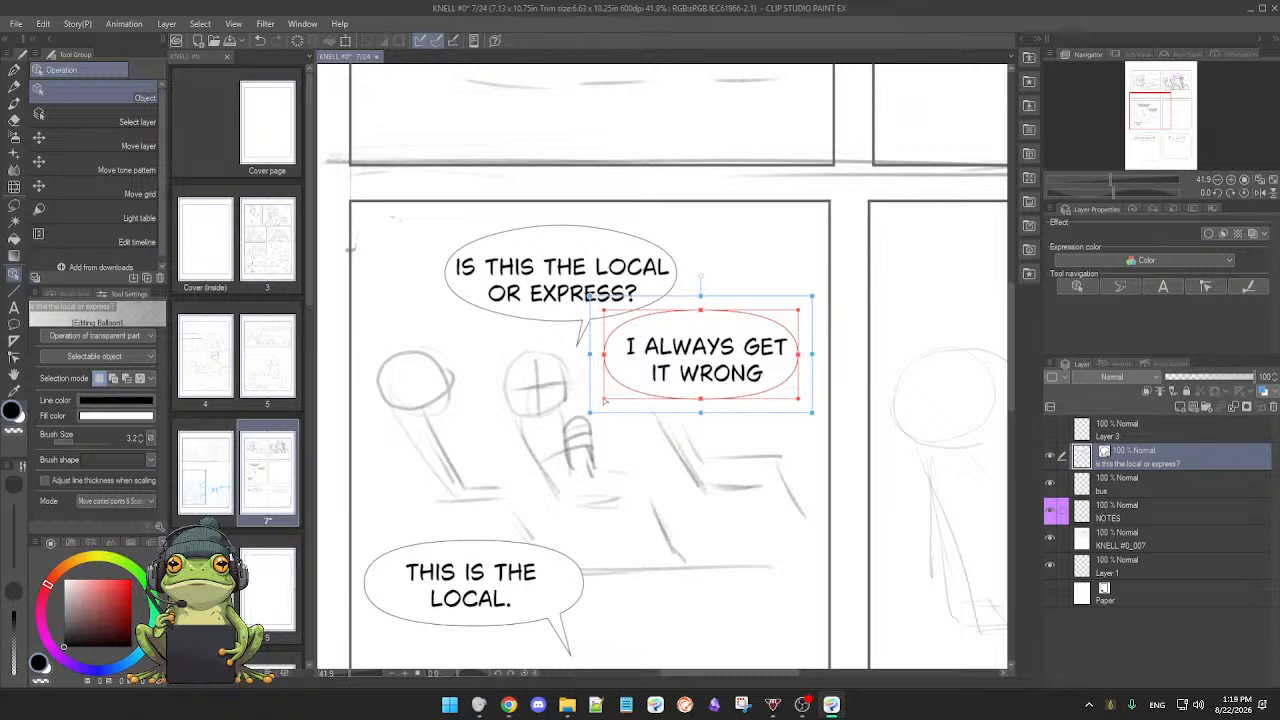
mouse_move(604, 399)
left_mouse_down()
mouse_move(632, 391)
mouse_move(615, 391)
left_mouse_up()
left_click_drag(796, 316, 787, 328)
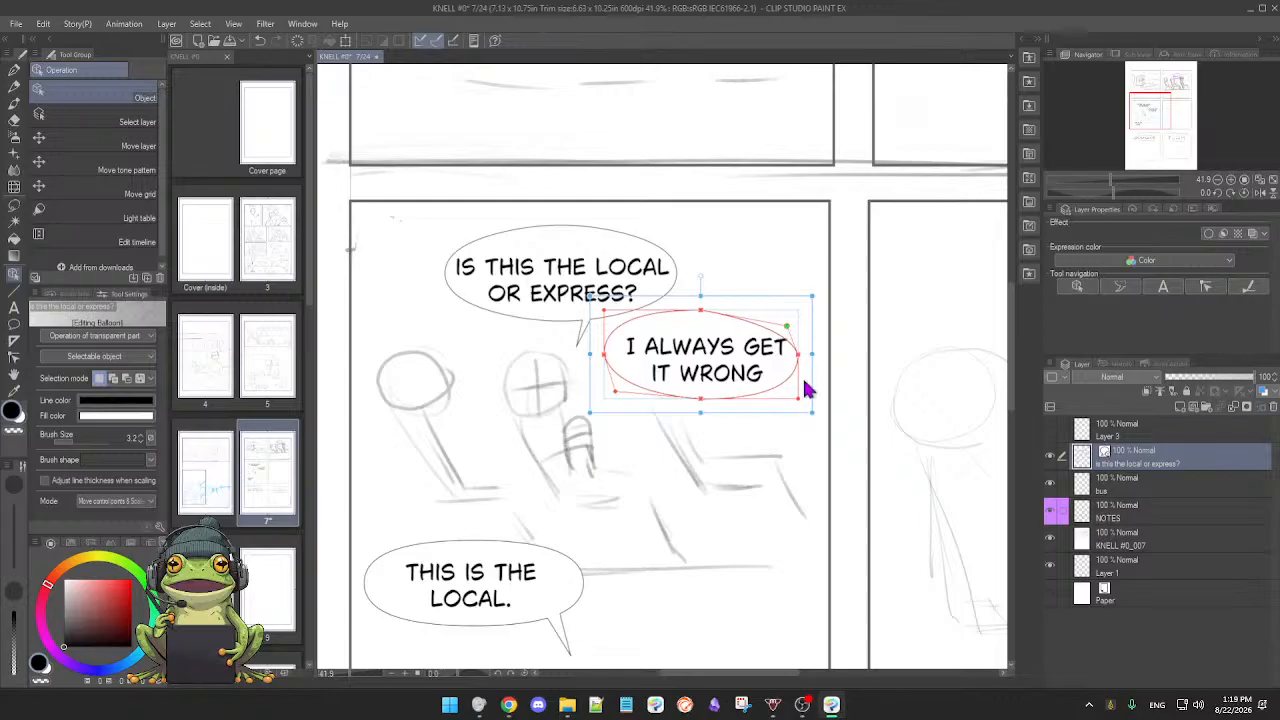
left_click_drag(797, 400, 762, 376)
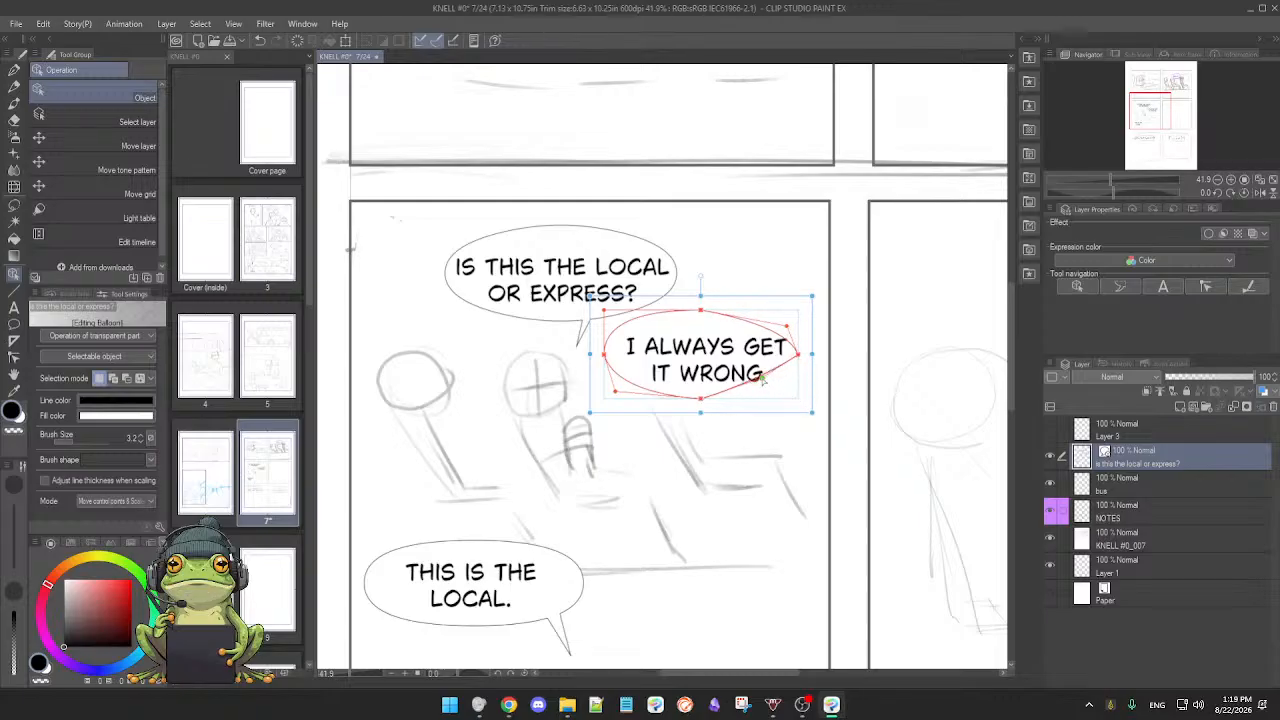
left_click(810, 412)
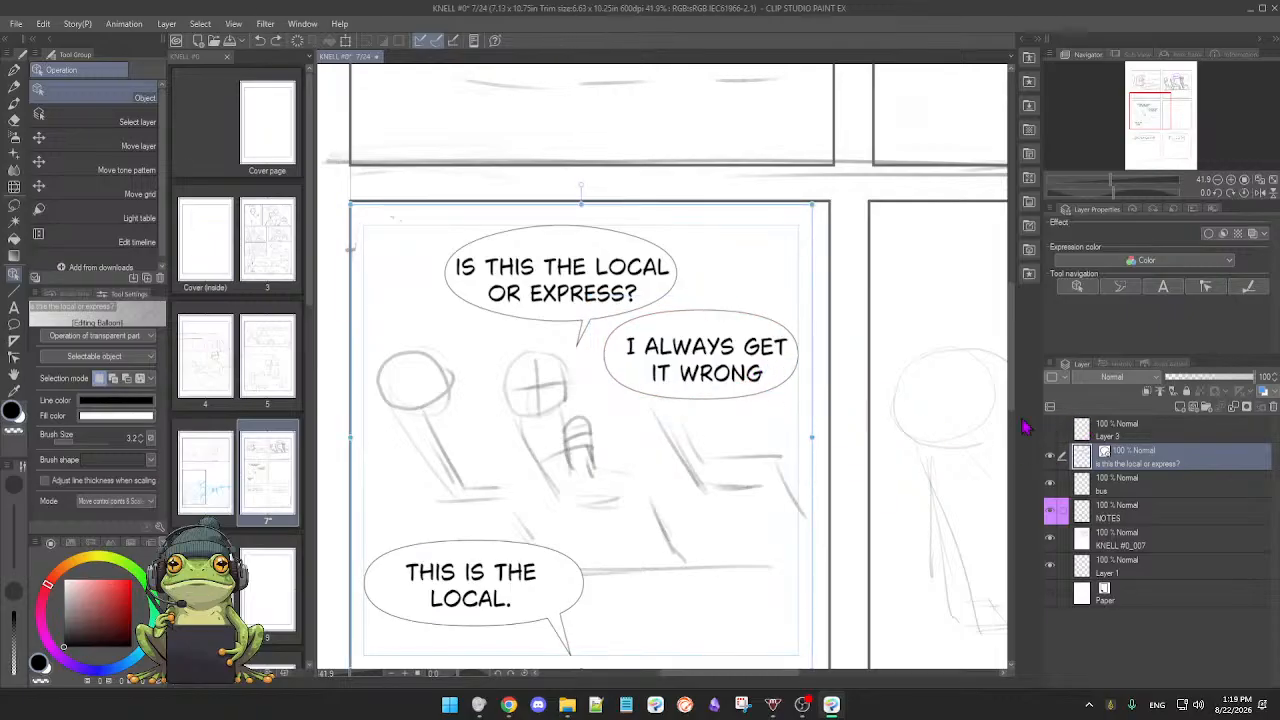
Step: Shift the "I ALWAYS GET IT WRONG" balloon slightly up and left so it joins the balloon above, and deselect it
left_click(737, 400)
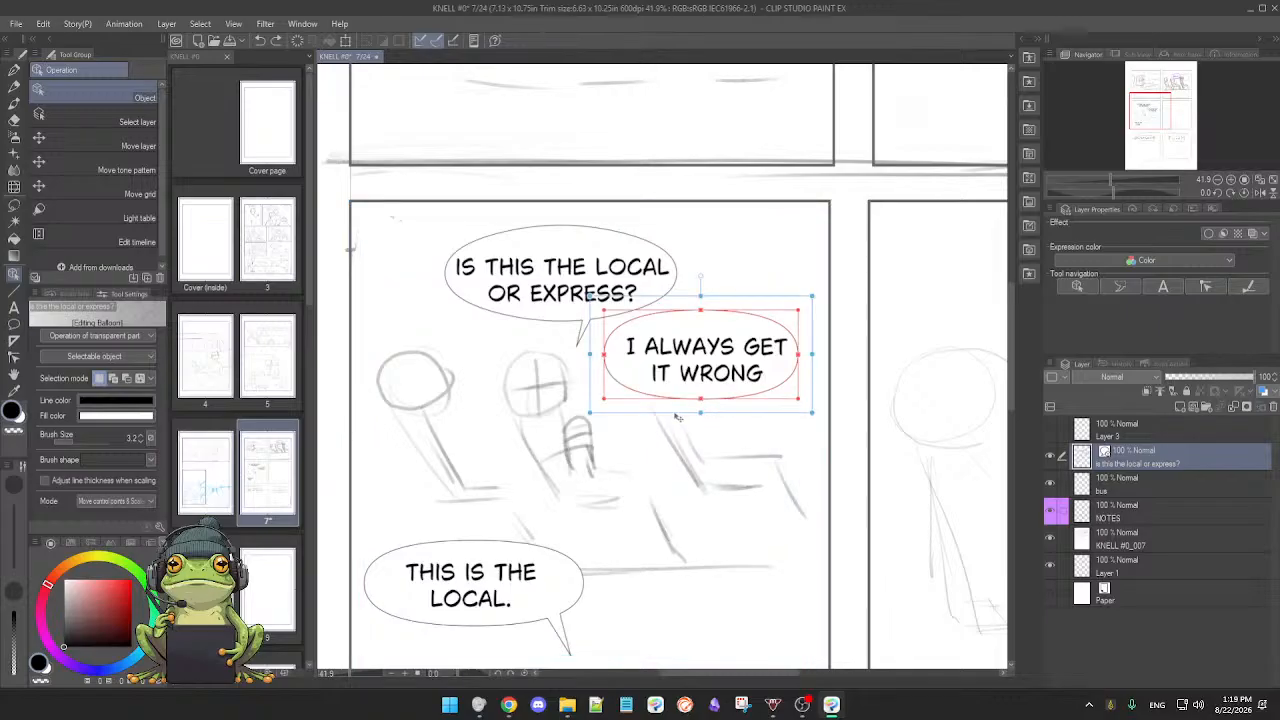
mouse_move(676, 416)
left_mouse_down()
mouse_move(652, 406)
mouse_move(664, 405)
left_mouse_up()
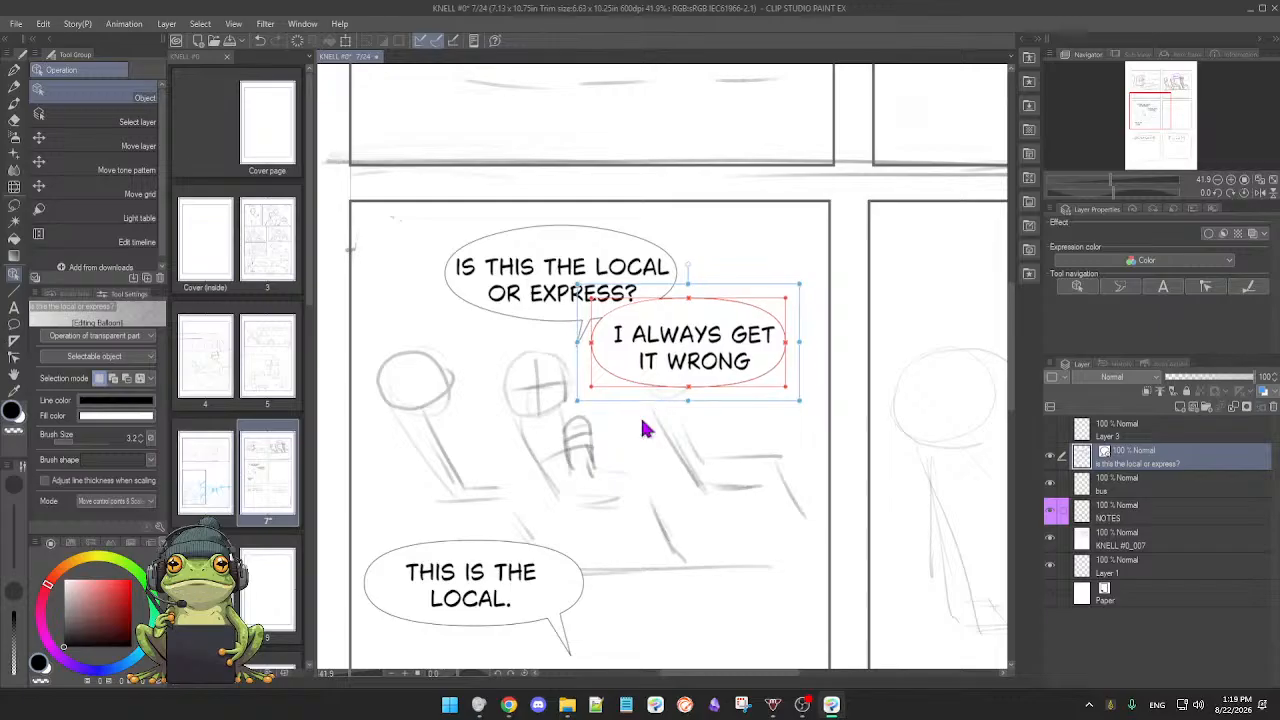
left_click(620, 421)
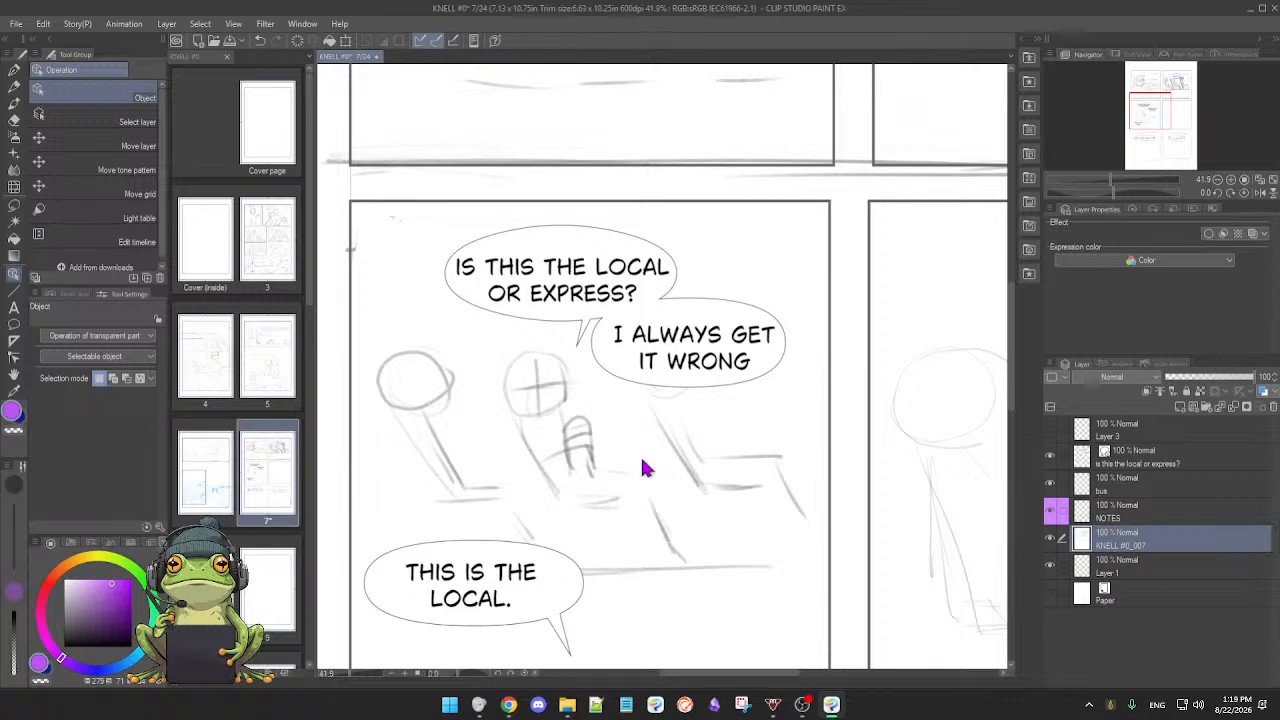
Step: Look over the whole of page 7, from the two top bus panels to the "Purse search" and "Found it" placeholder panels
scroll(652, 446, "down", 2)
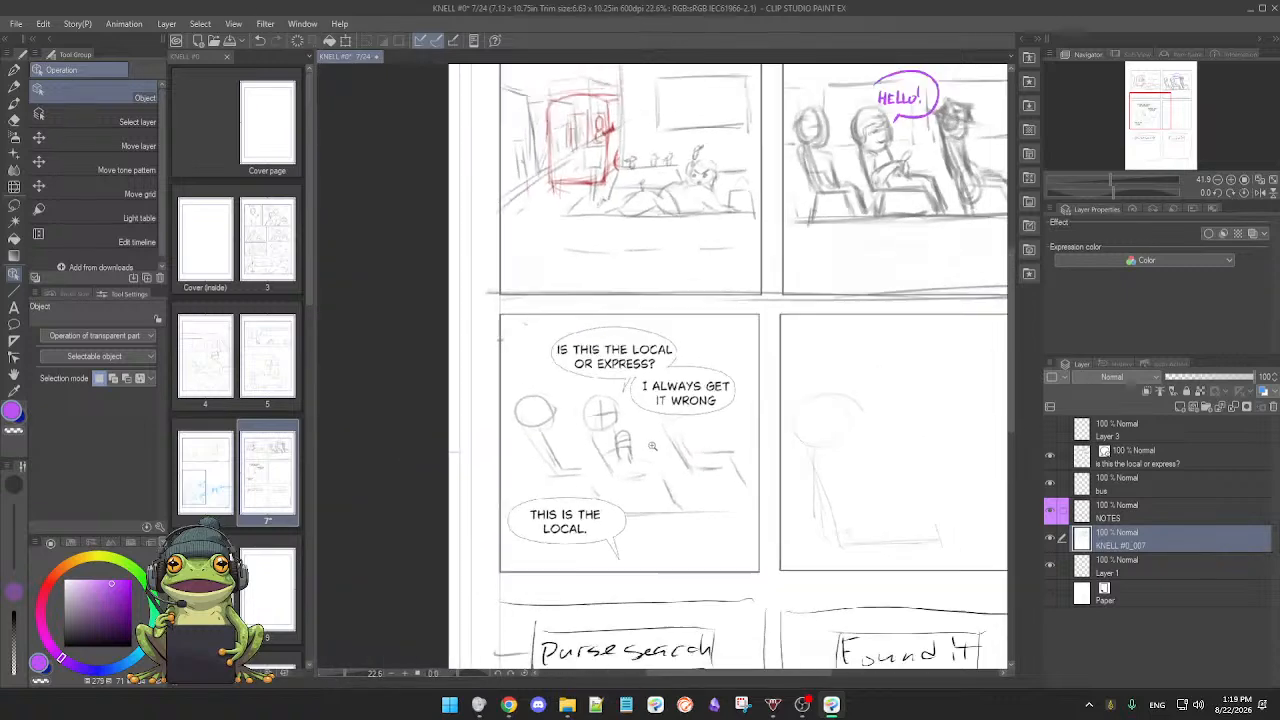
scroll(652, 446, "down", 1)
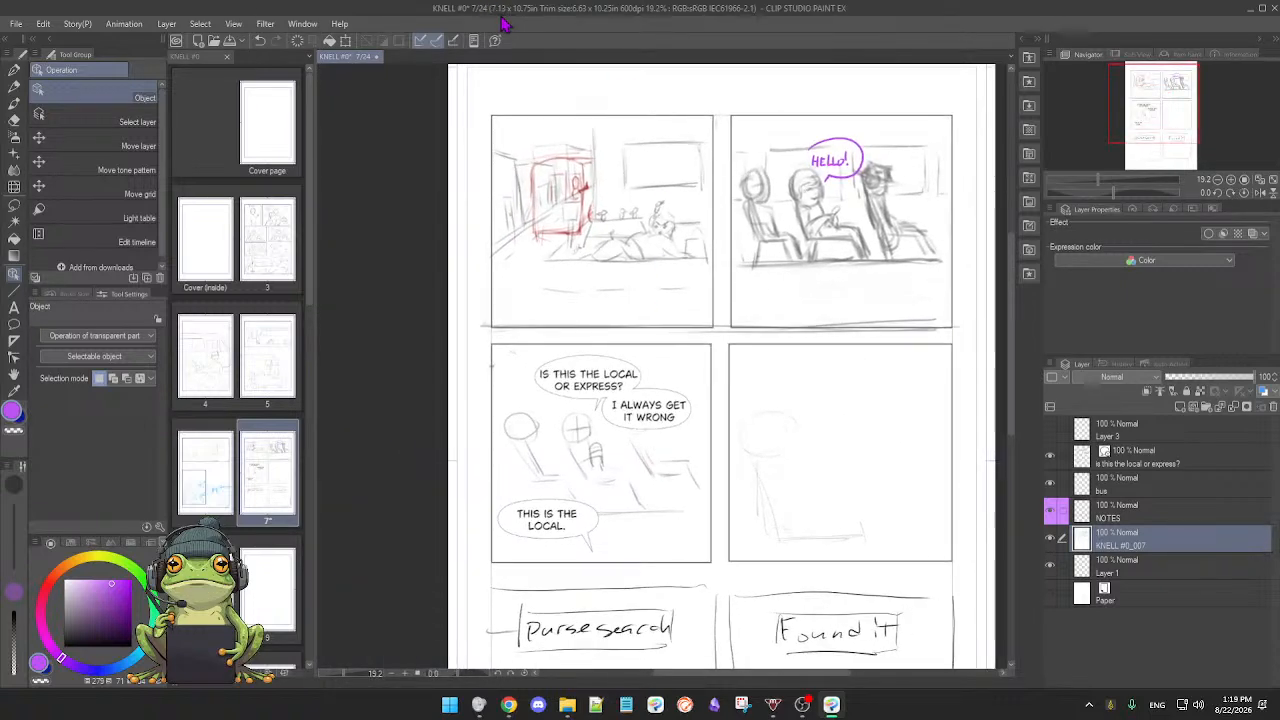
scroll(763, 380, "down", 1)
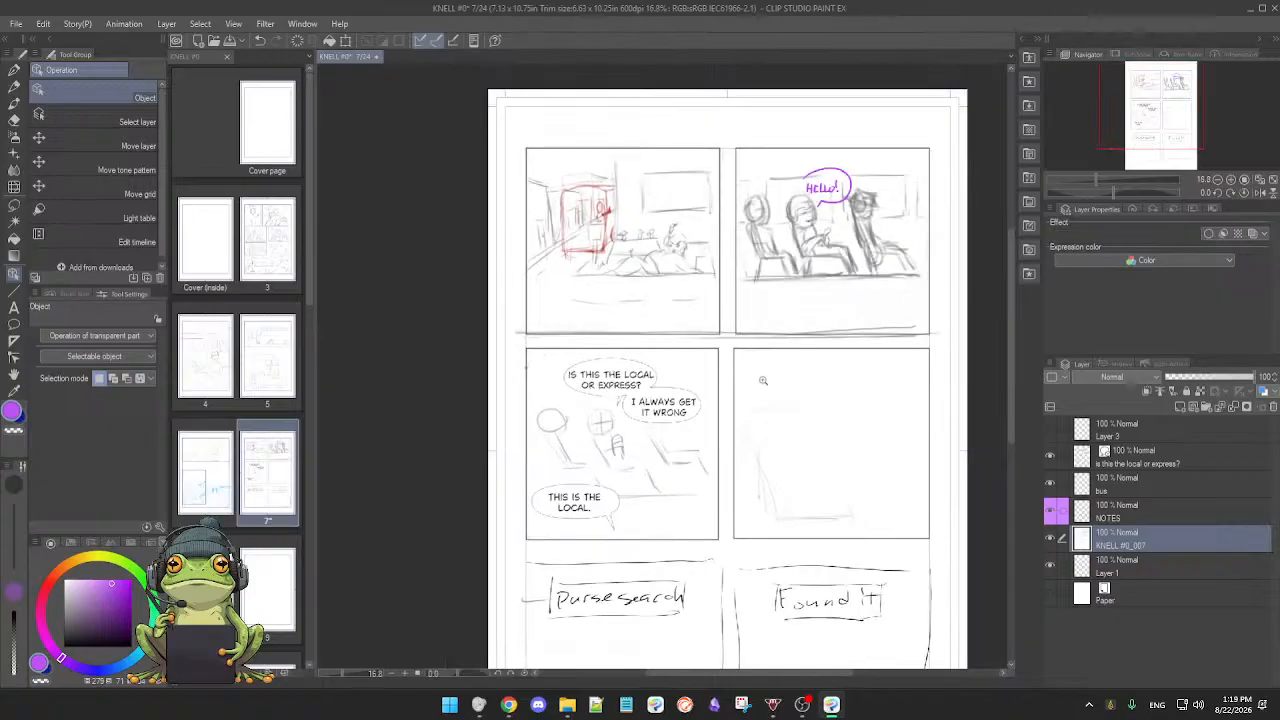
scroll(763, 380, "down", 1)
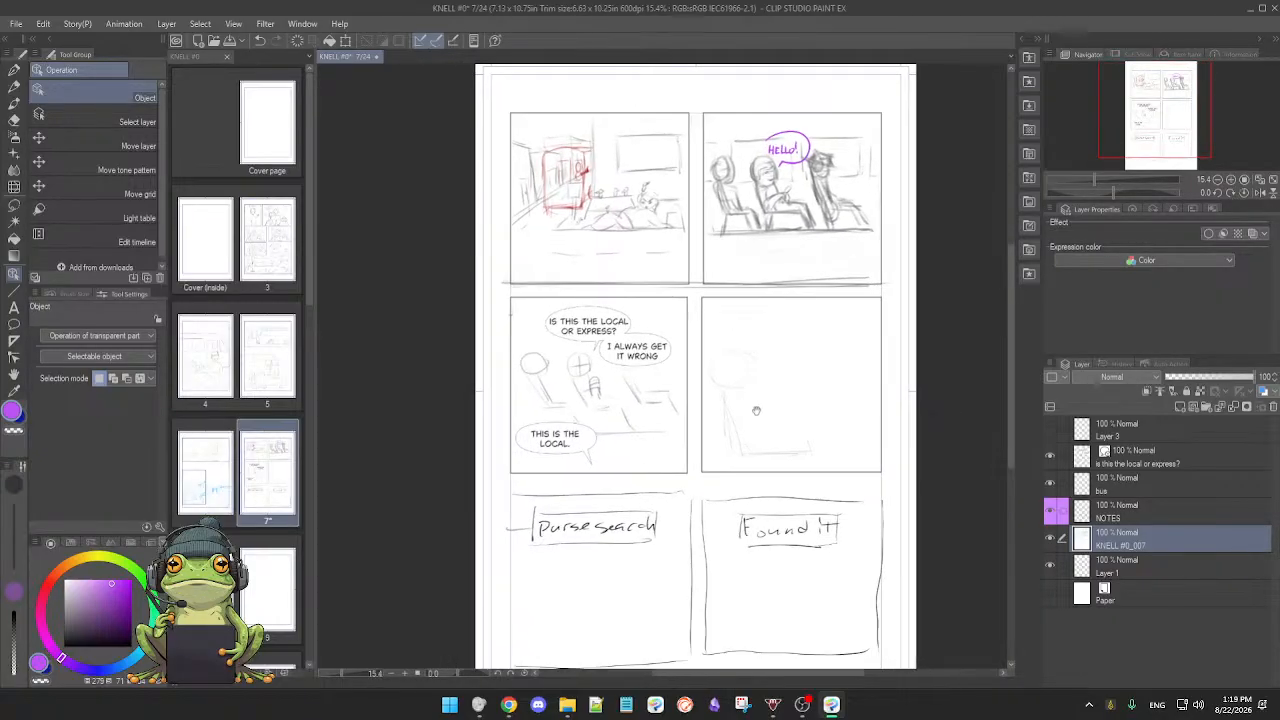
scroll(756, 410, "down", 1)
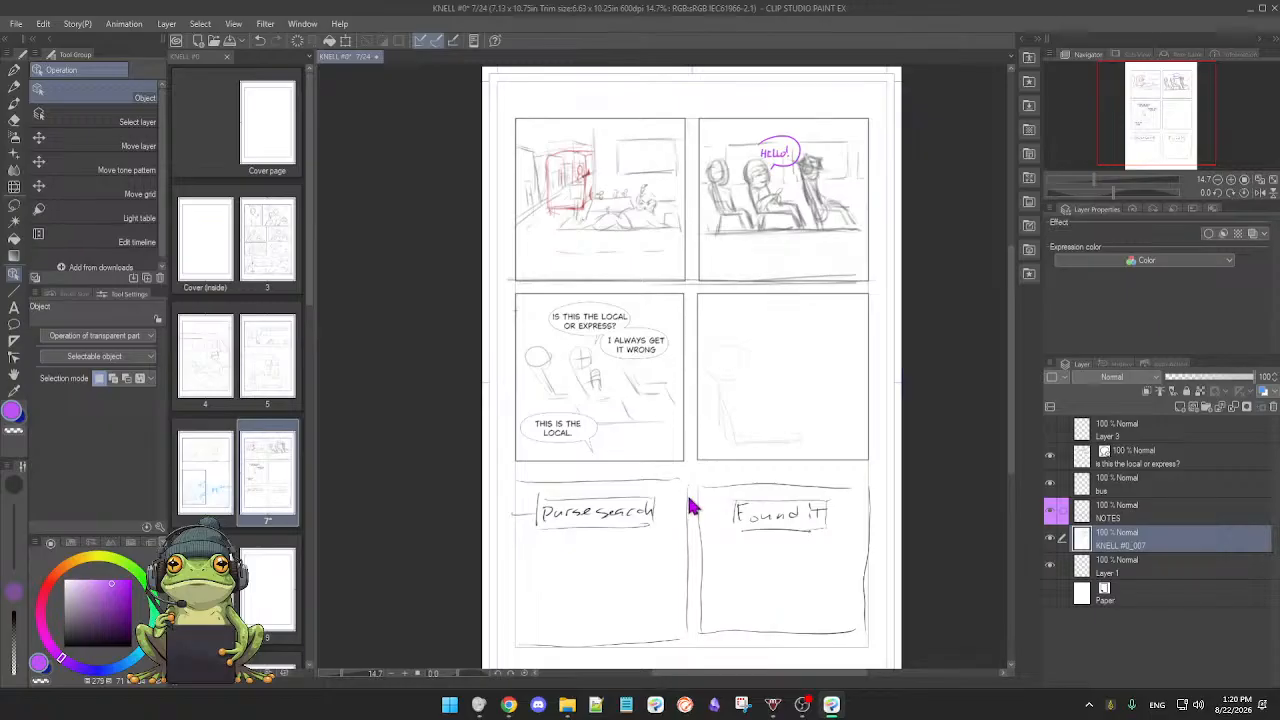
scroll(688, 508, "up", 3)
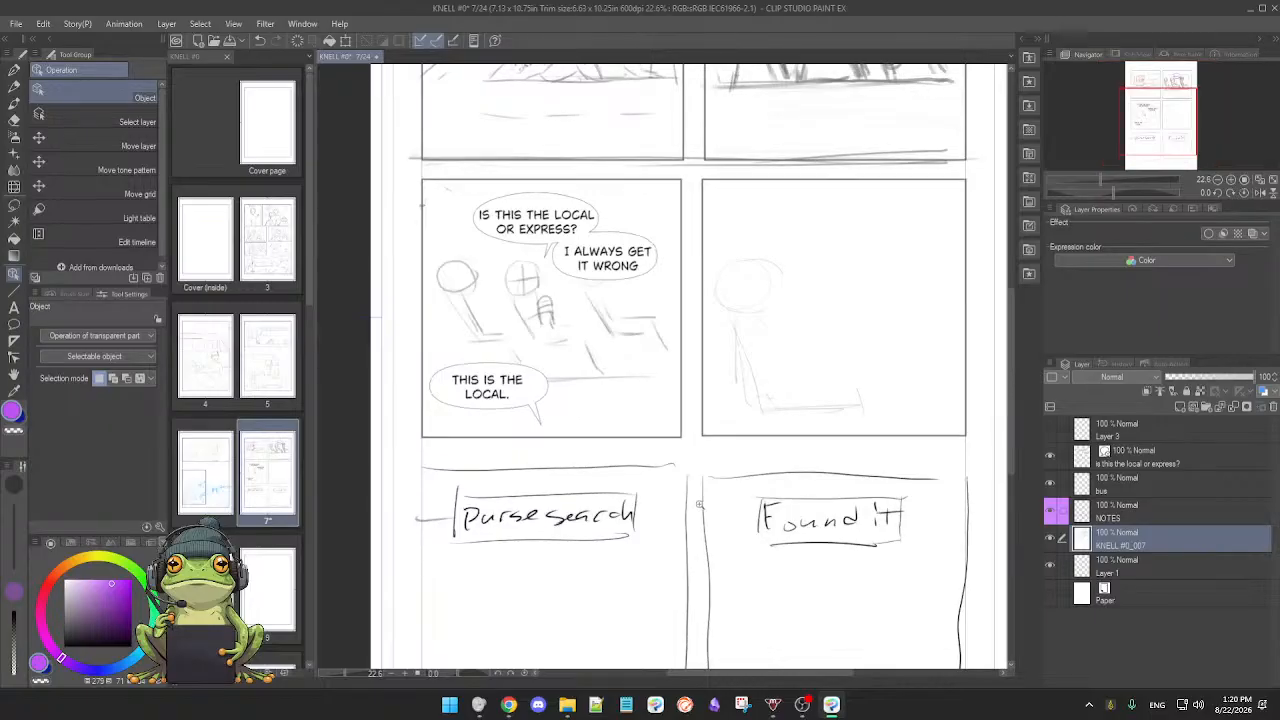
scroll(683, 510, "down", 3)
scroll(683, 510, "down", 2)
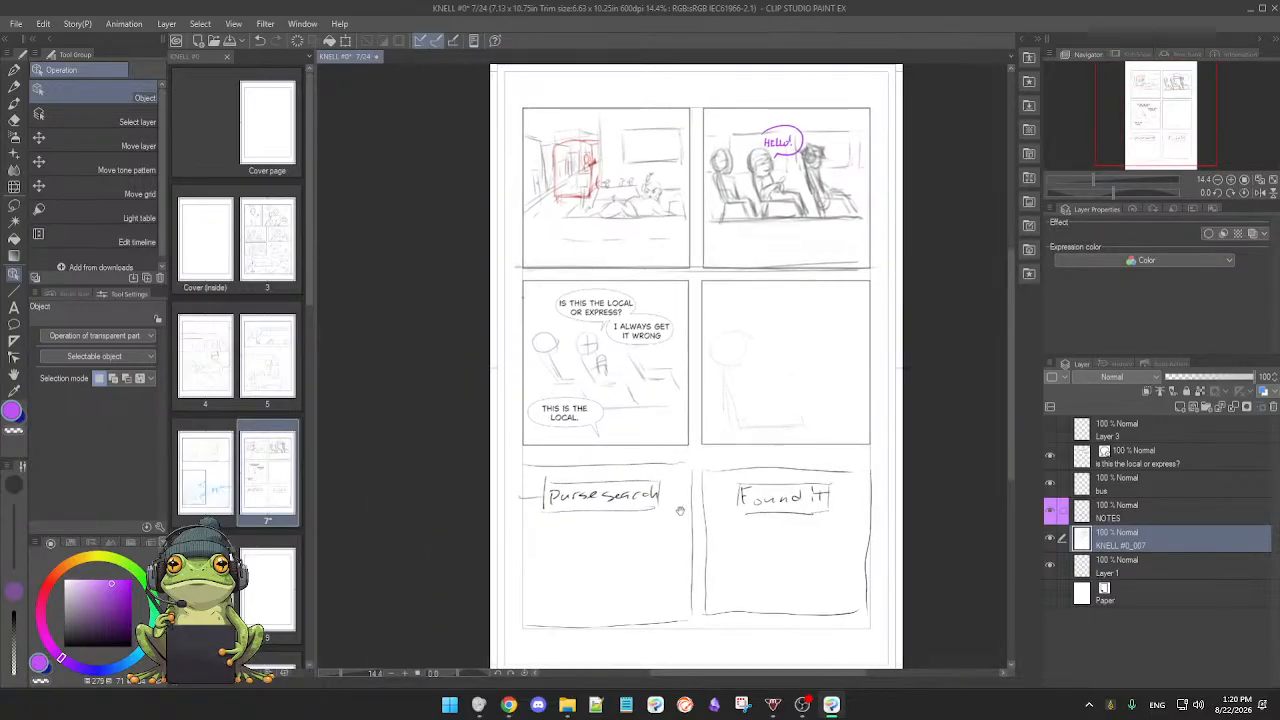
scroll(683, 510, "down", 1)
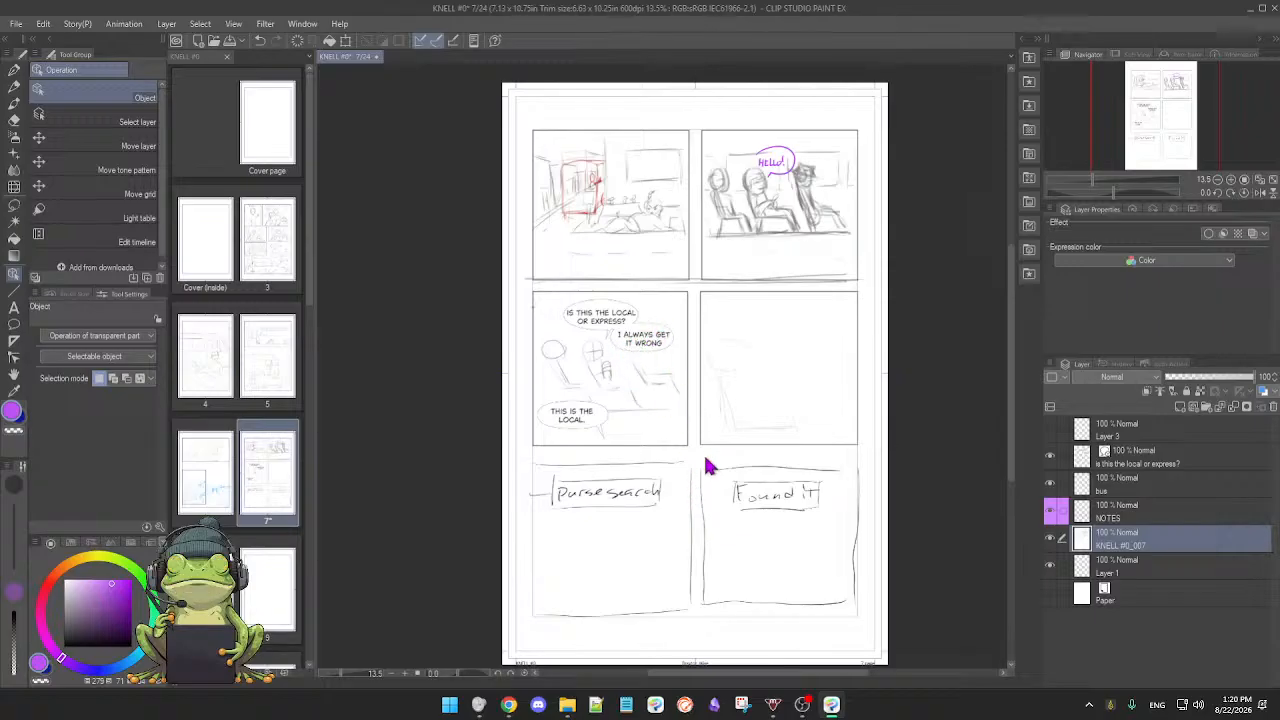
Step: Examine the middle row of panels in relation to the "Purse search" and "Found it" placeholders below and the bus panels above
scroll(703, 468, "up", 3)
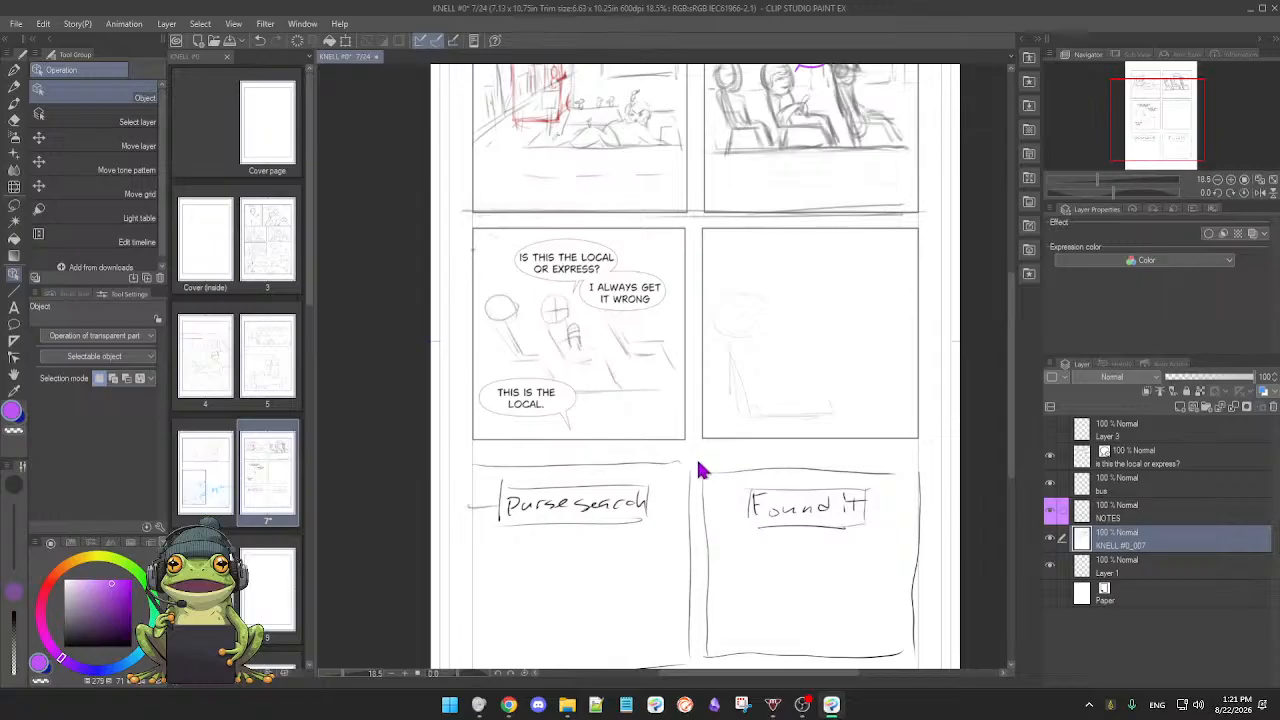
left_click_drag(698, 472, 703, 472)
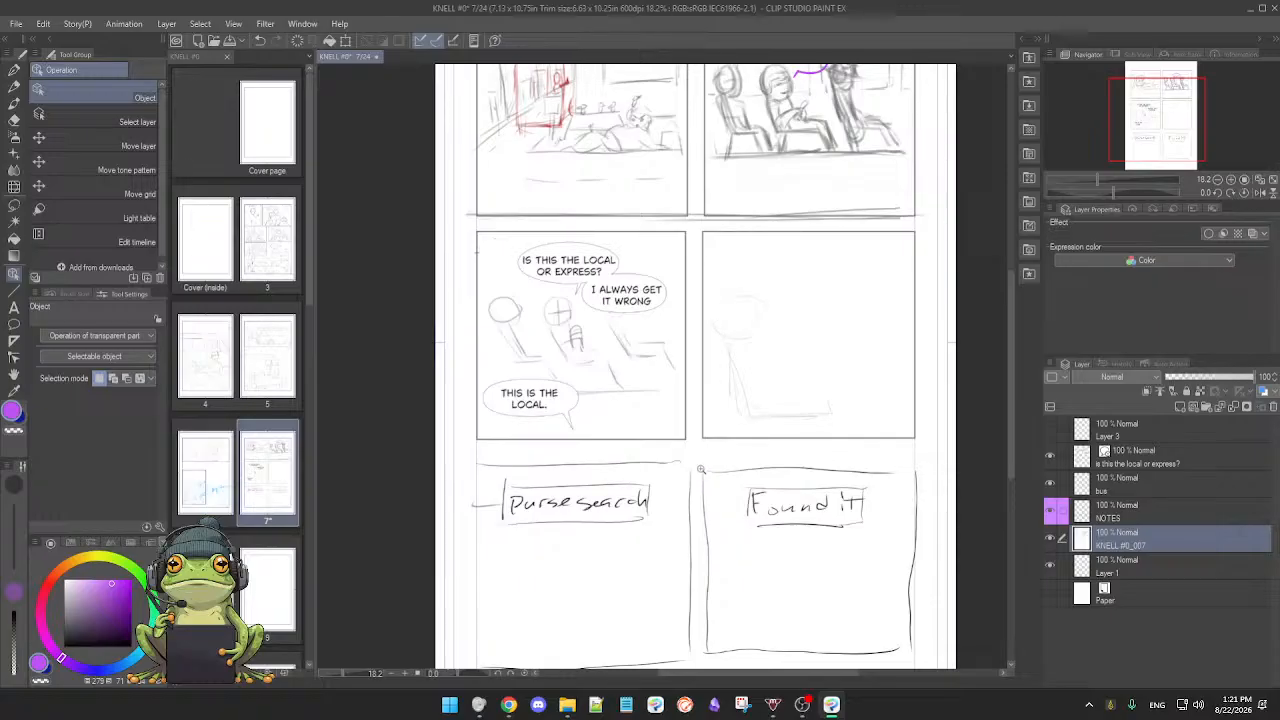
left_click_drag(703, 472, 700, 476)
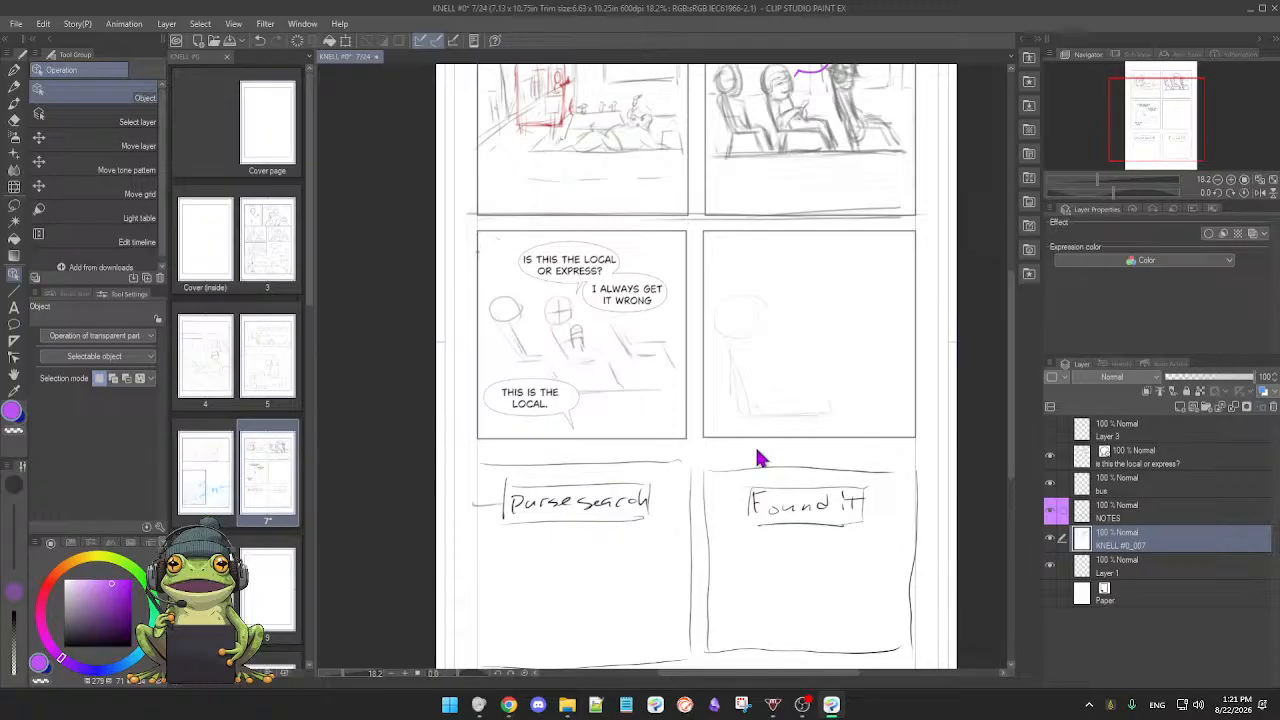
scroll(755, 447, "down", 3)
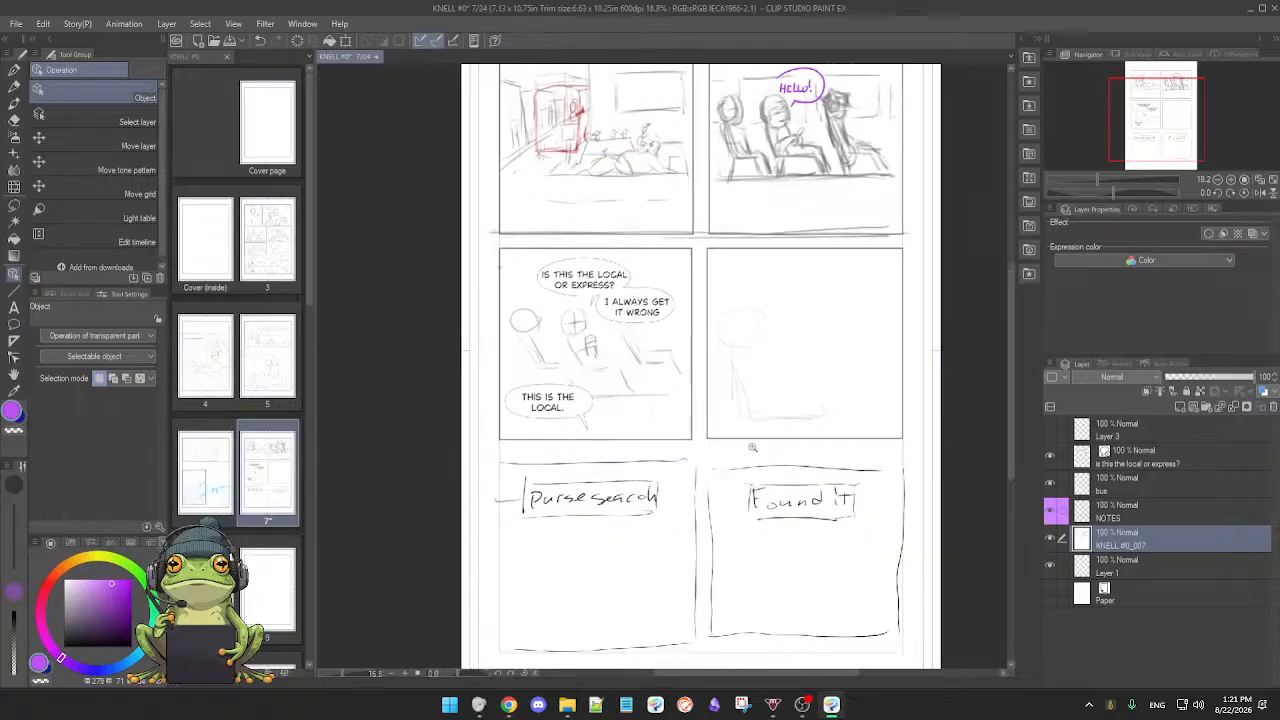
scroll(755, 447, "up", 2)
scroll(755, 450, "up", 1)
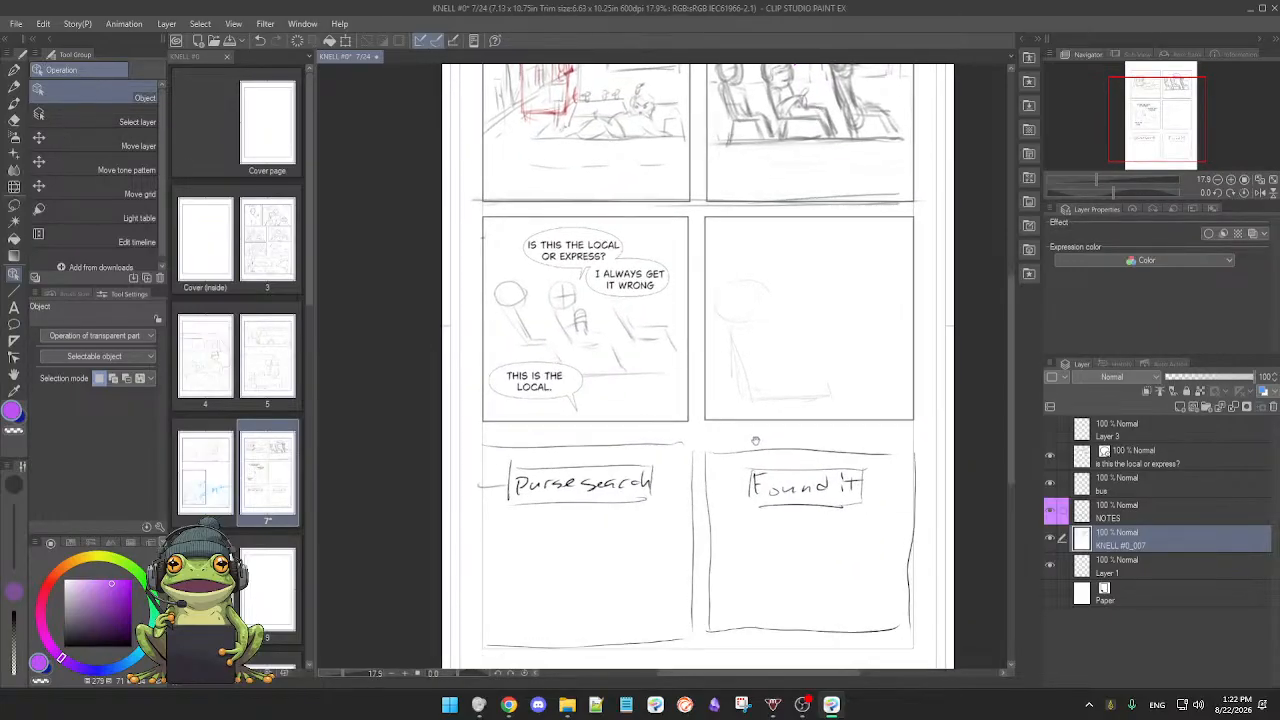
scroll(756, 446, "down", 1)
scroll(756, 445, "down", 1)
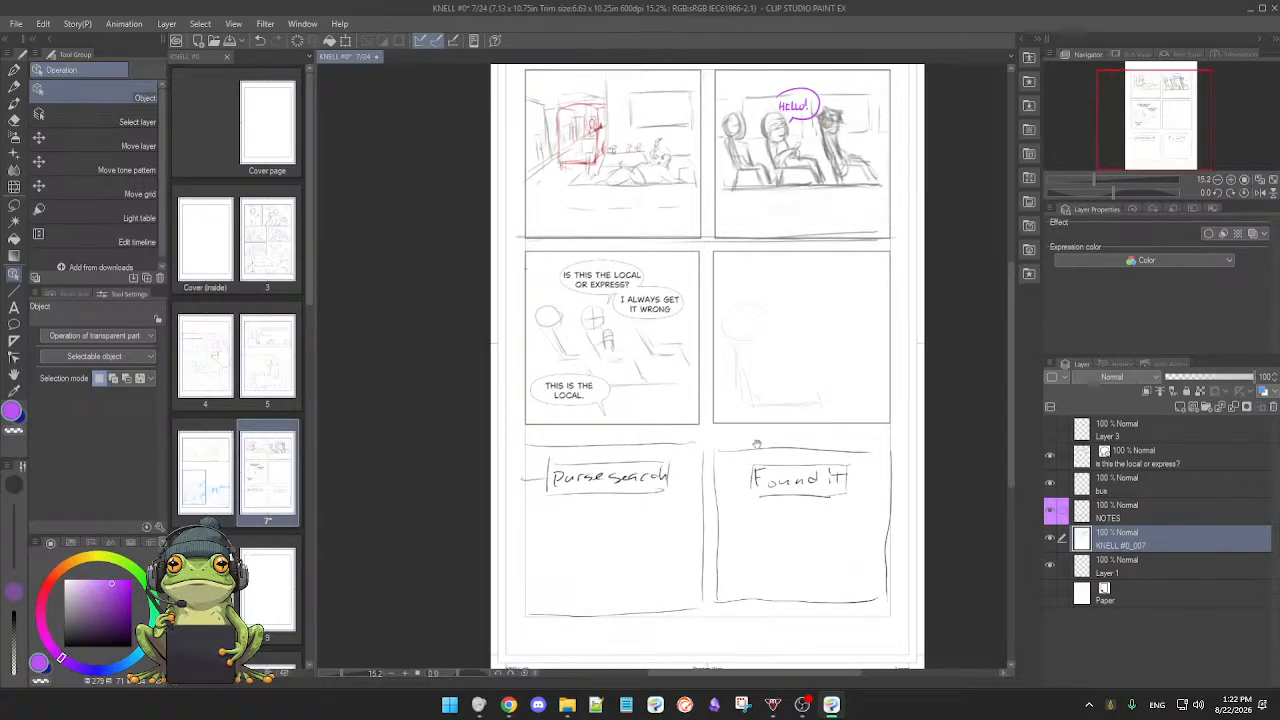
scroll(756, 447, "down", 1)
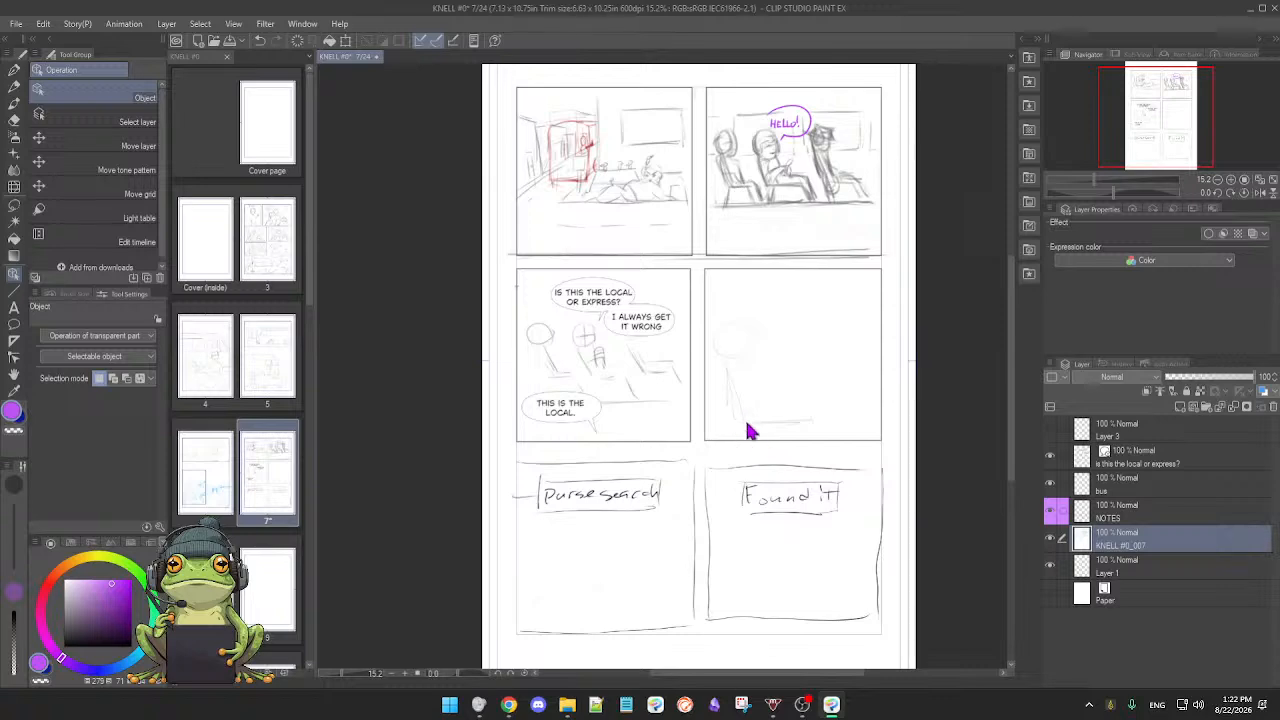
scroll(759, 434, "up", 1)
scroll(760, 432, "up", 1)
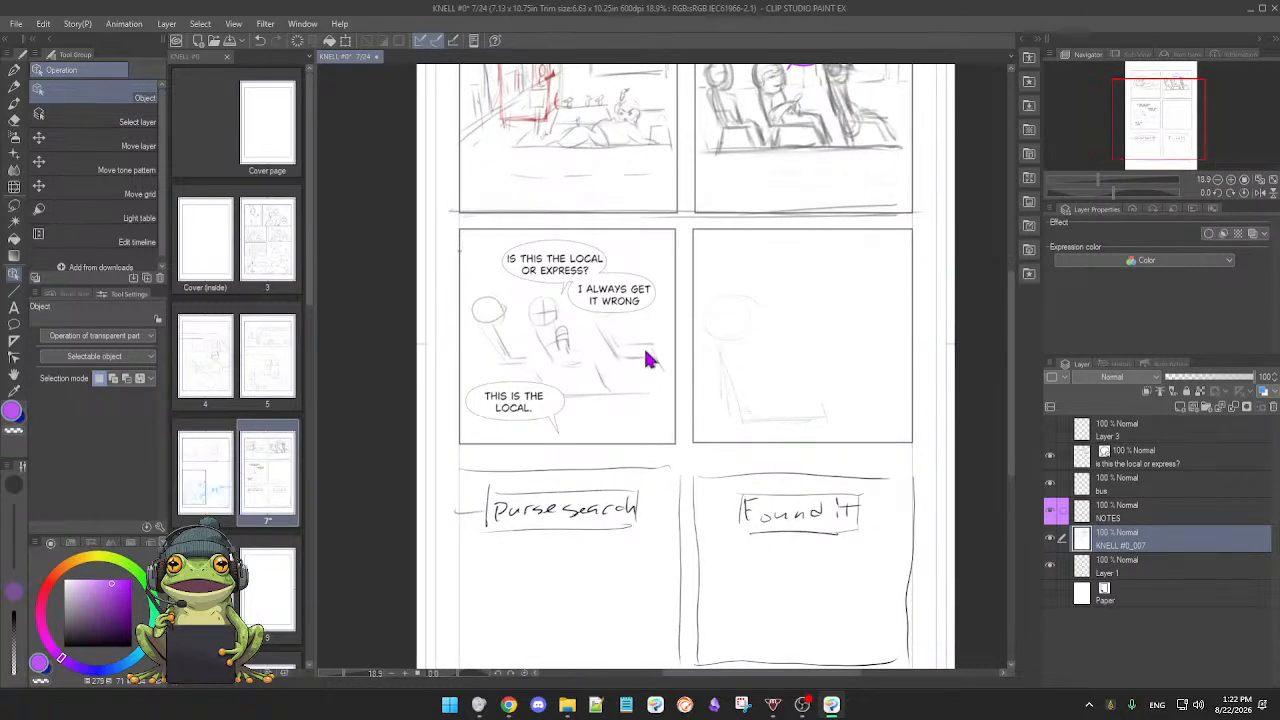
scroll(658, 380, "up", 1)
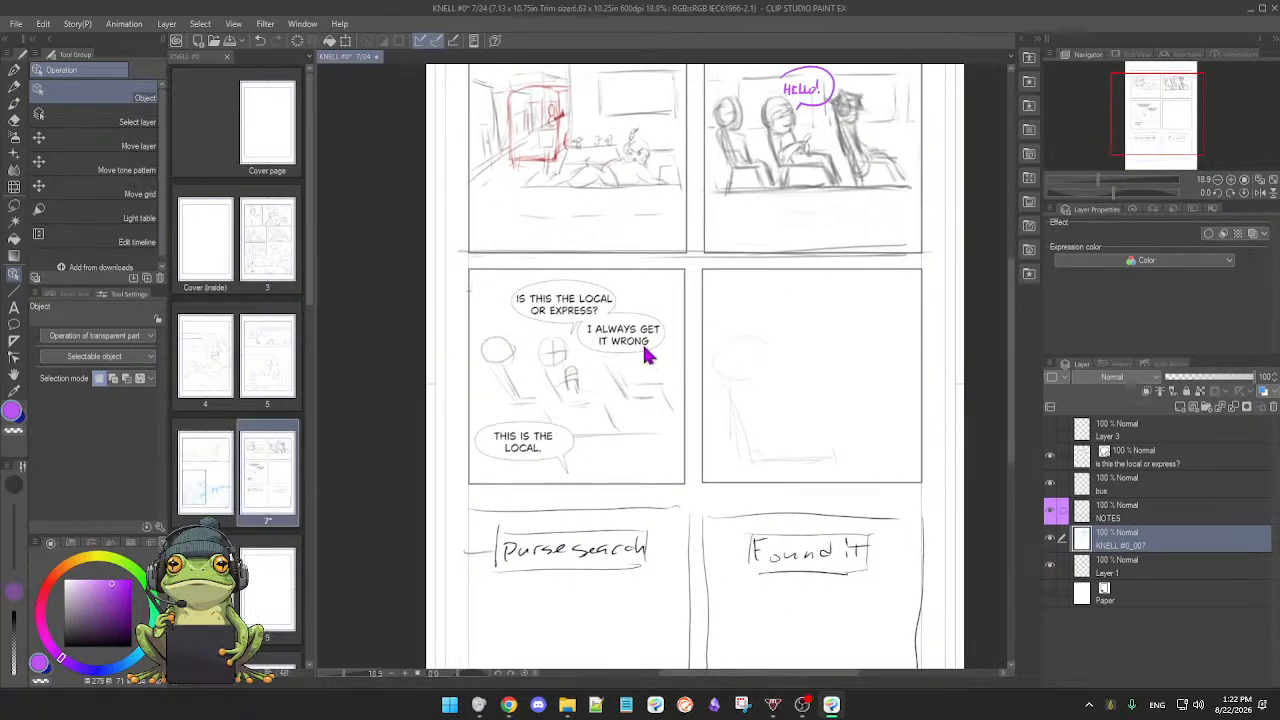
Step: Inspect the lower two balloons on the "is this the local or express?" layer and check its contents by toggling the layer's visibility
left_click(1142, 518)
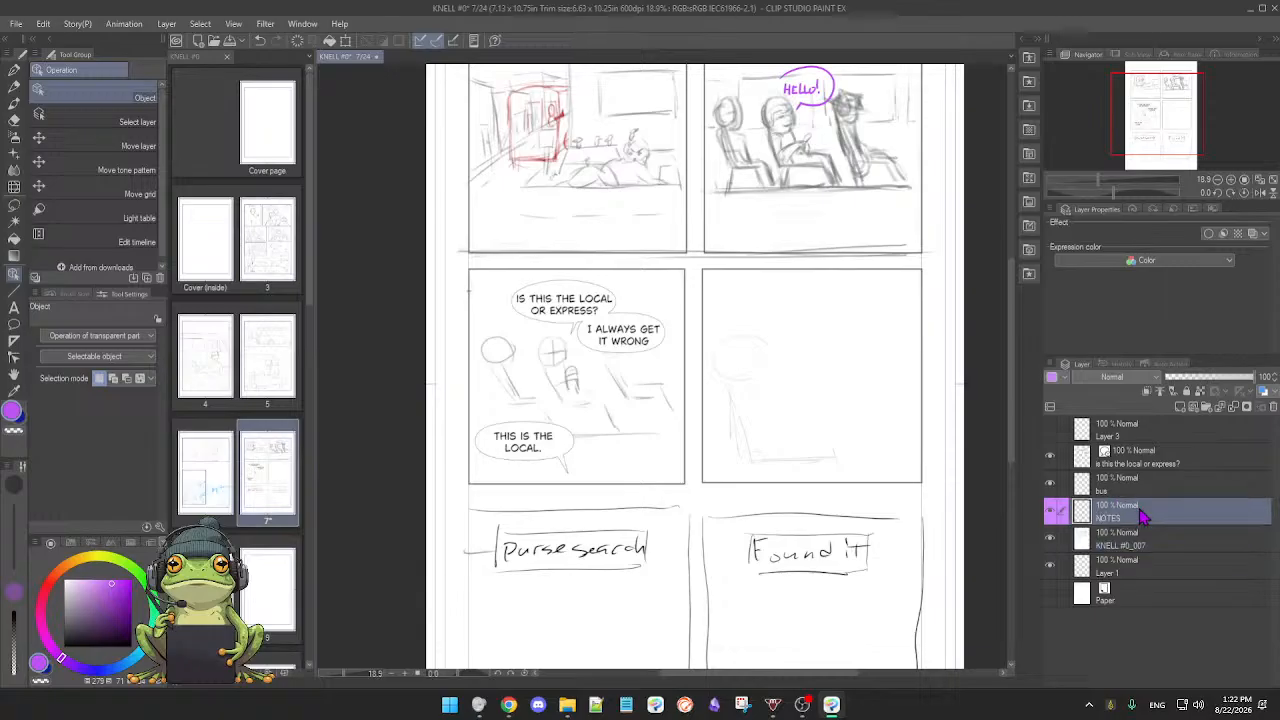
left_click(1190, 462)
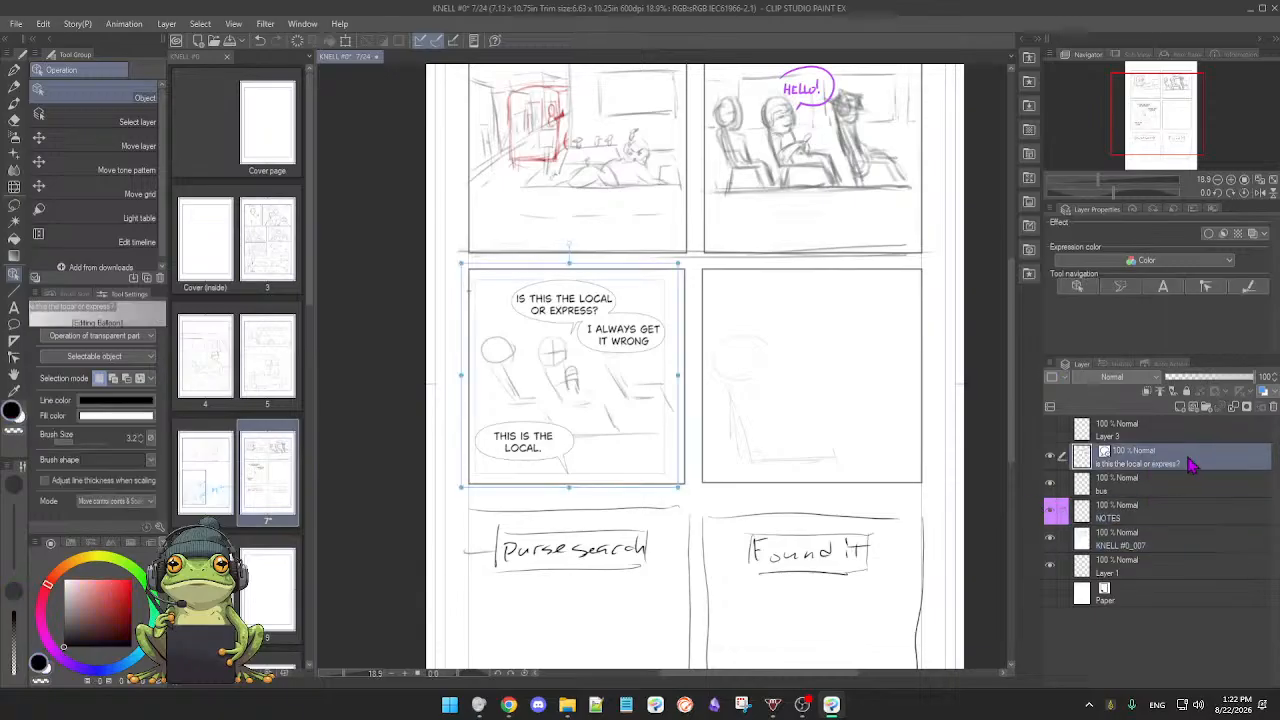
left_click(616, 360)
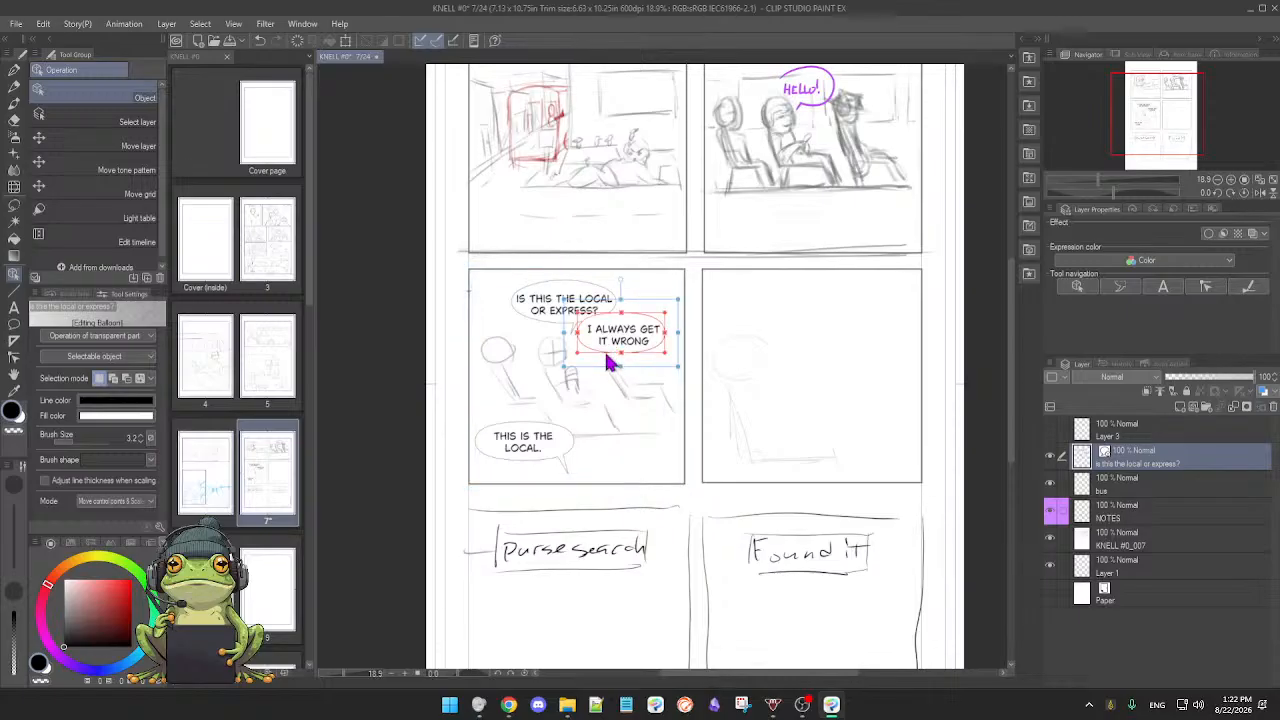
left_click(523, 434)
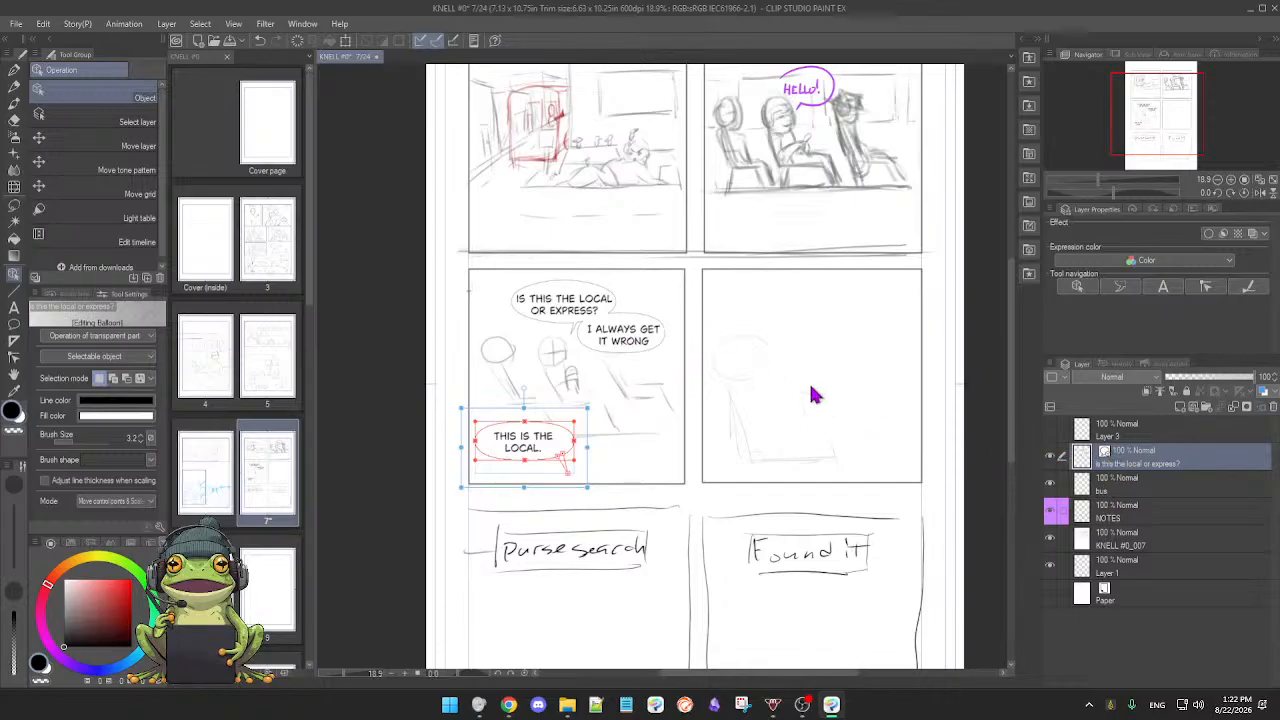
left_click(1050, 457)
left_click(1050, 457)
left_click(1050, 457)
left_click(1050, 457)
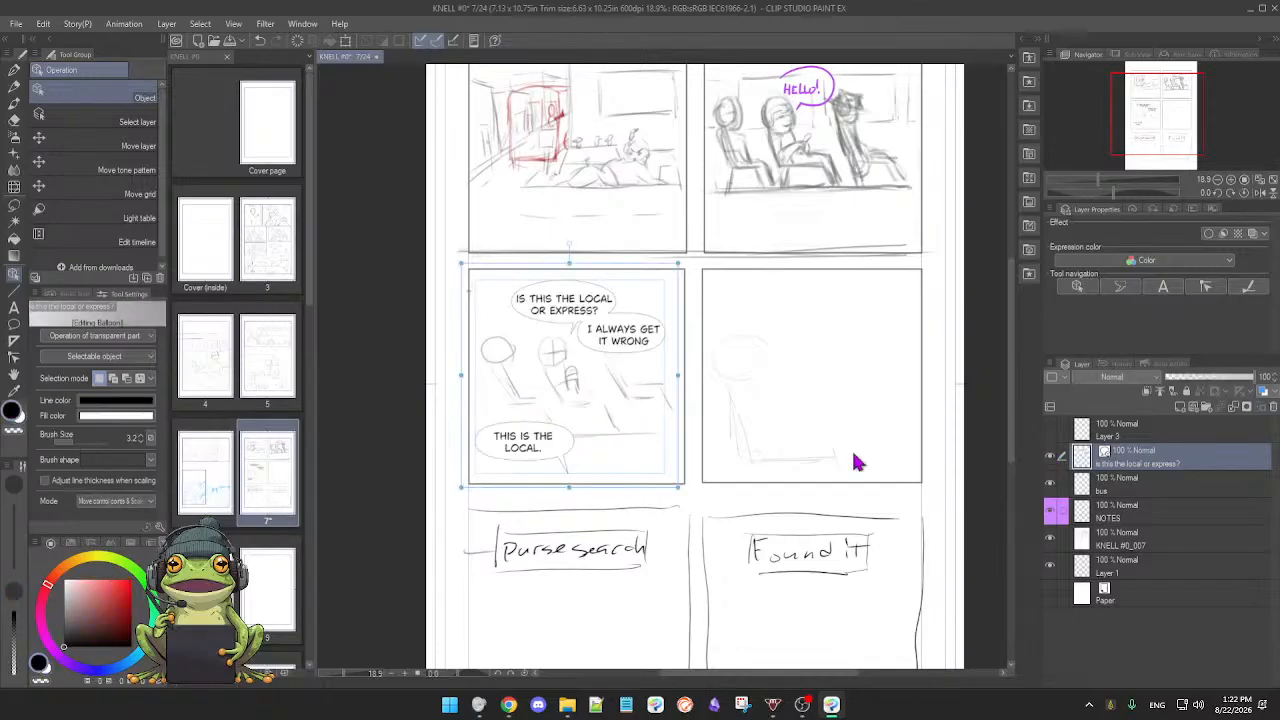
Step: Examine the upper four panels of the page and inspect the bus interior sketch in the first panel up close
key("ctrl+space")
left_click_drag(746, 358, 739, 433)
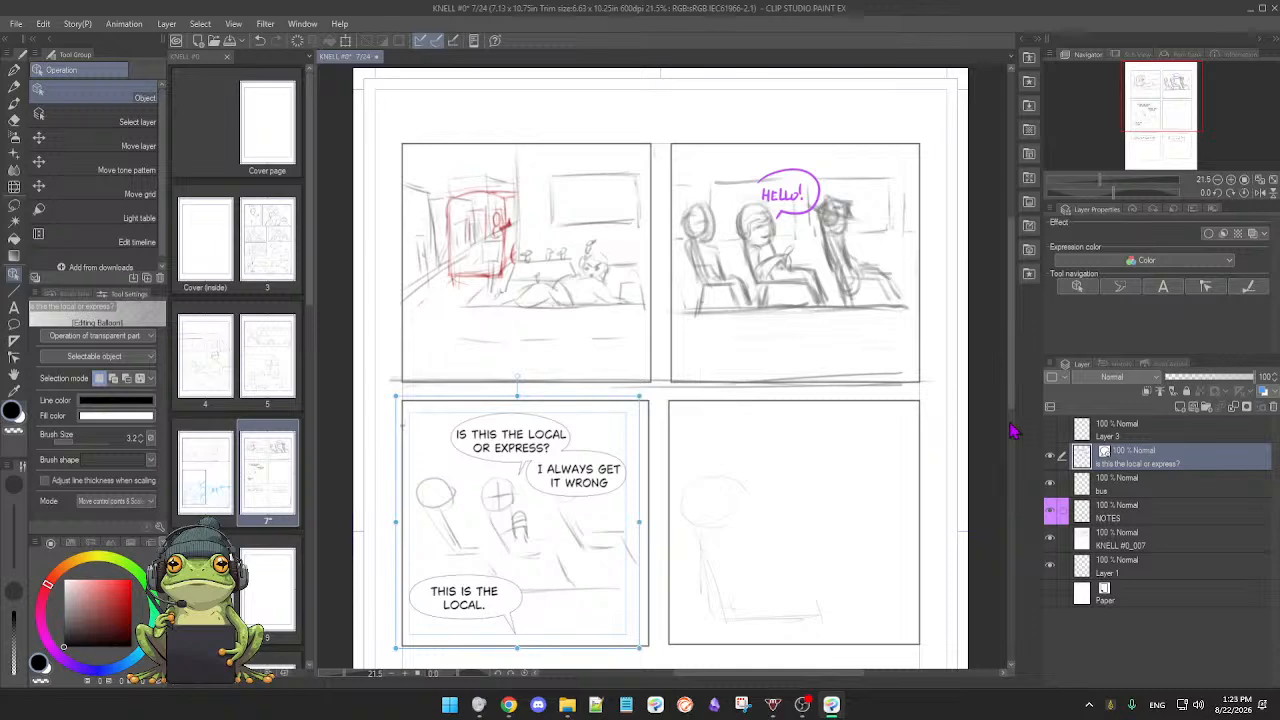
key("ctrl+space")
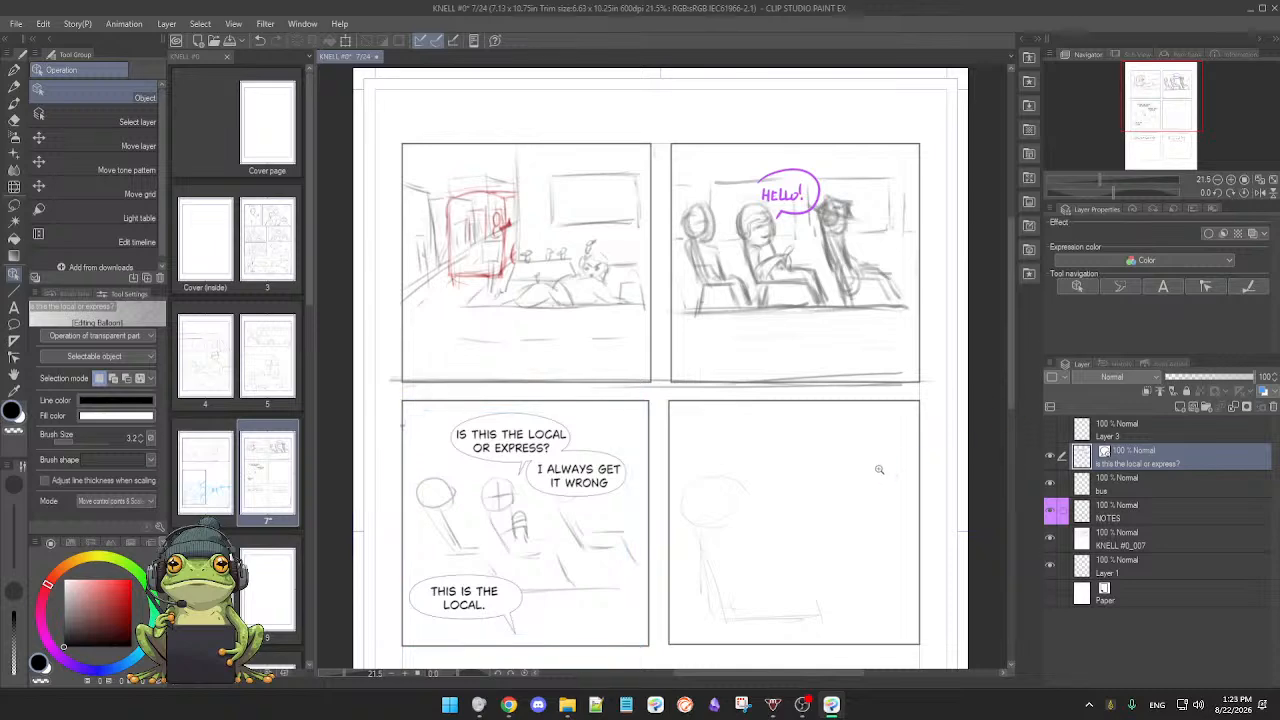
mouse_move(880, 469)
left_mouse_down()
mouse_move(869, 490)
mouse_move(863, 463)
left_mouse_up()
key("space")
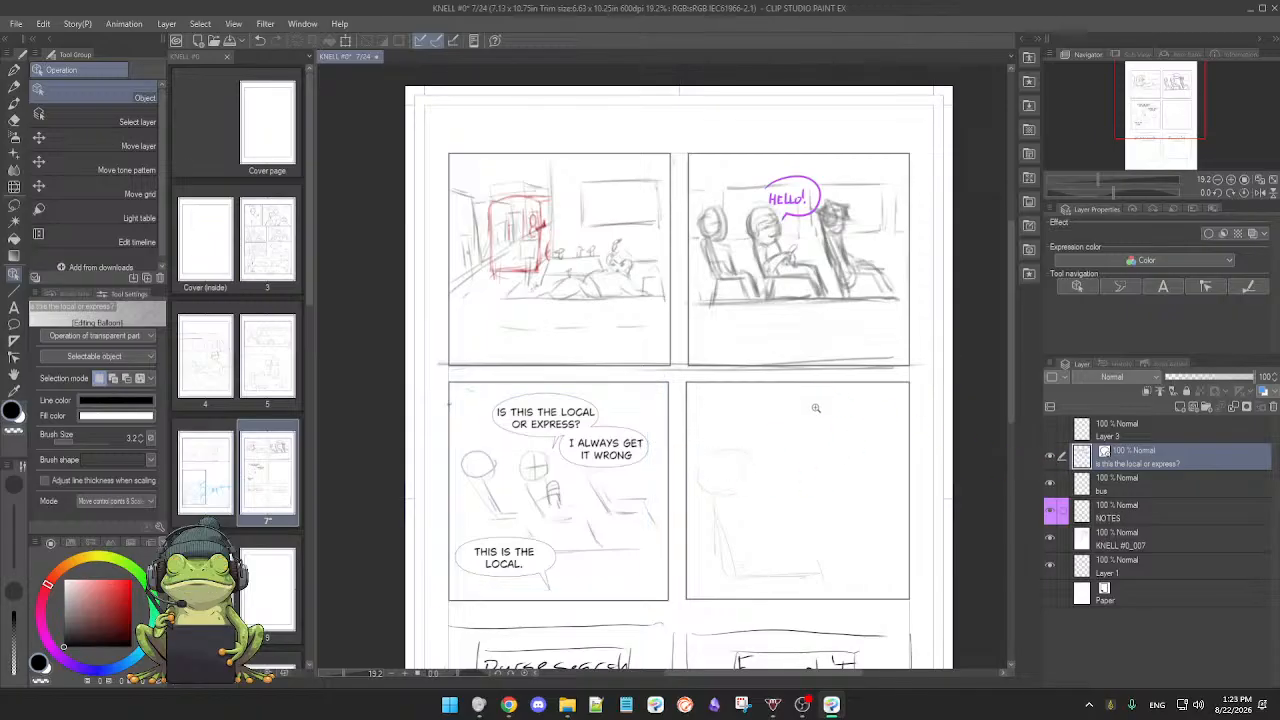
scroll(810, 405, "up", 4)
scroll(789, 497, "up", 2)
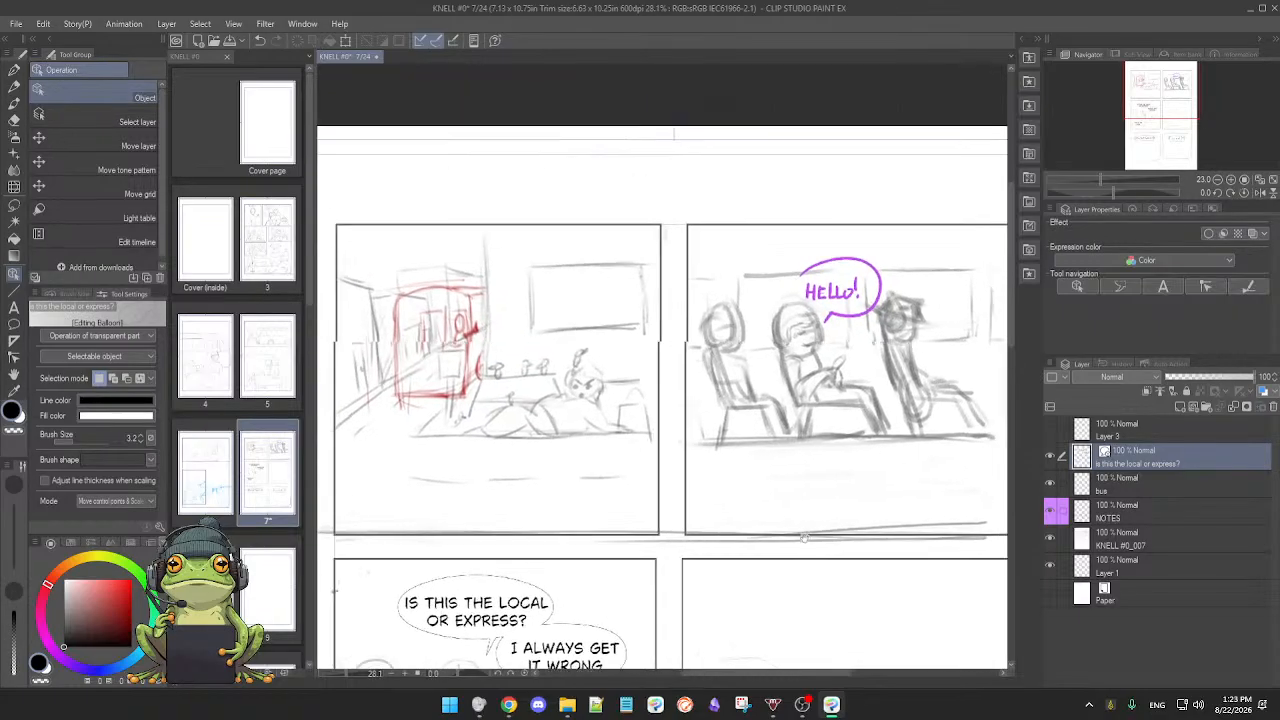
left_click_drag(842, 525, 959, 529)
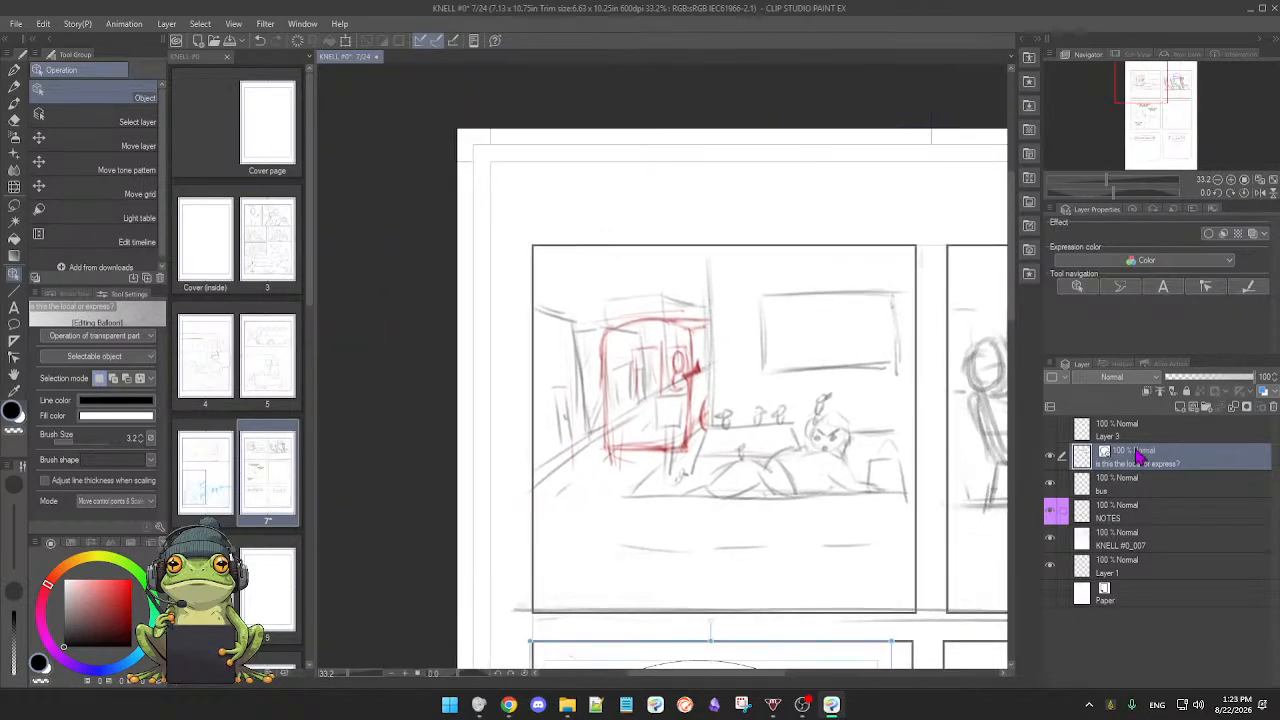
Step: Check the "bus" layer by toggling its visibility, and make it active with the 03 Mechanical 2H Pencil - Detail brush
left_click(1049, 484)
left_click(1049, 484)
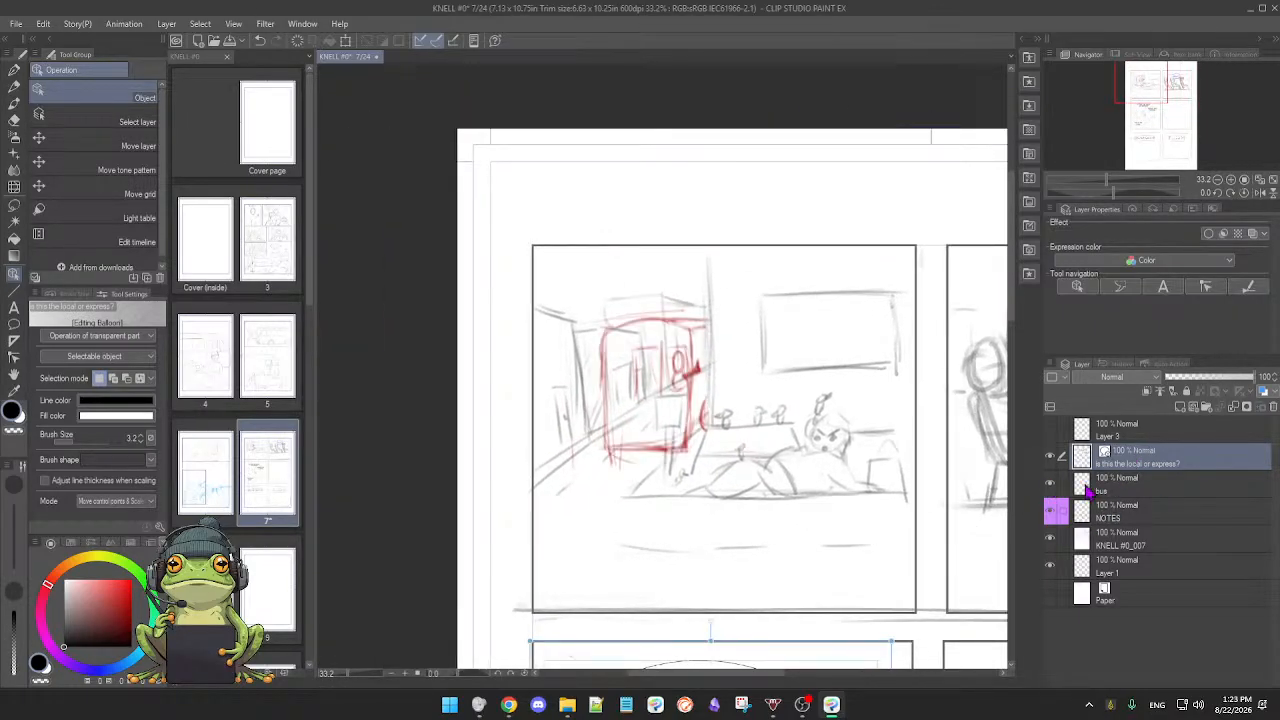
left_click(1161, 488)
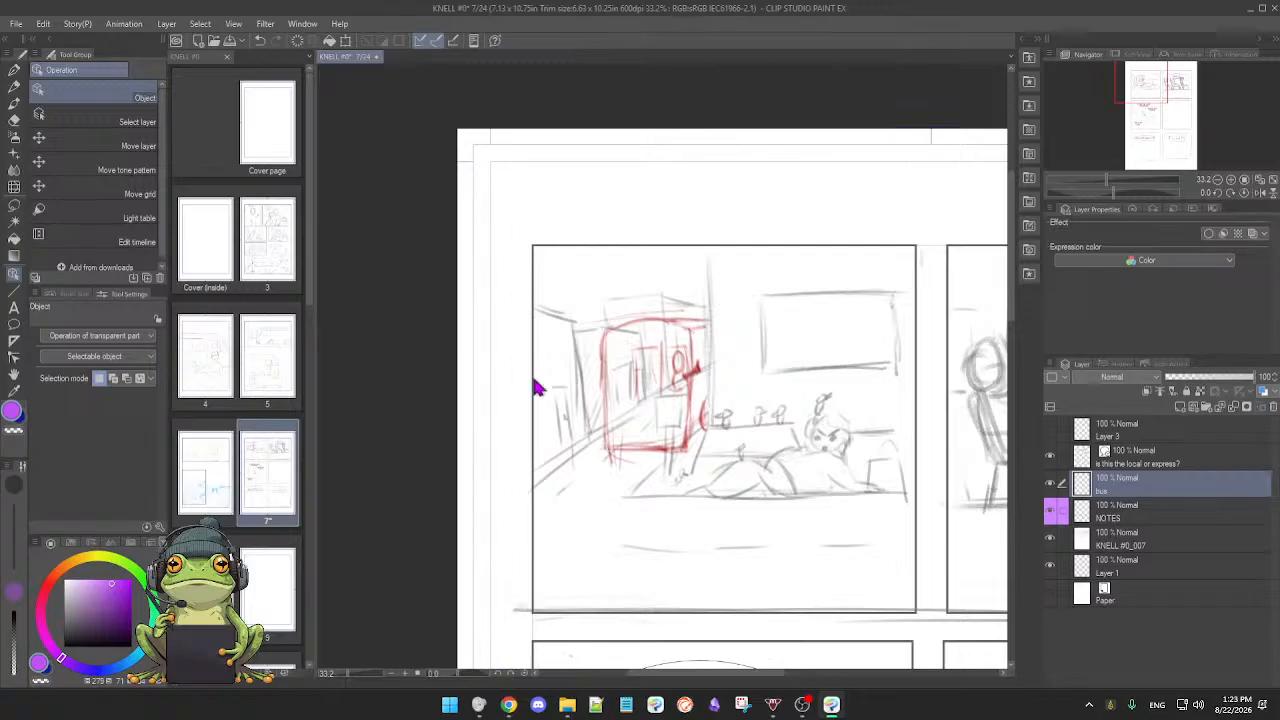
key("b")
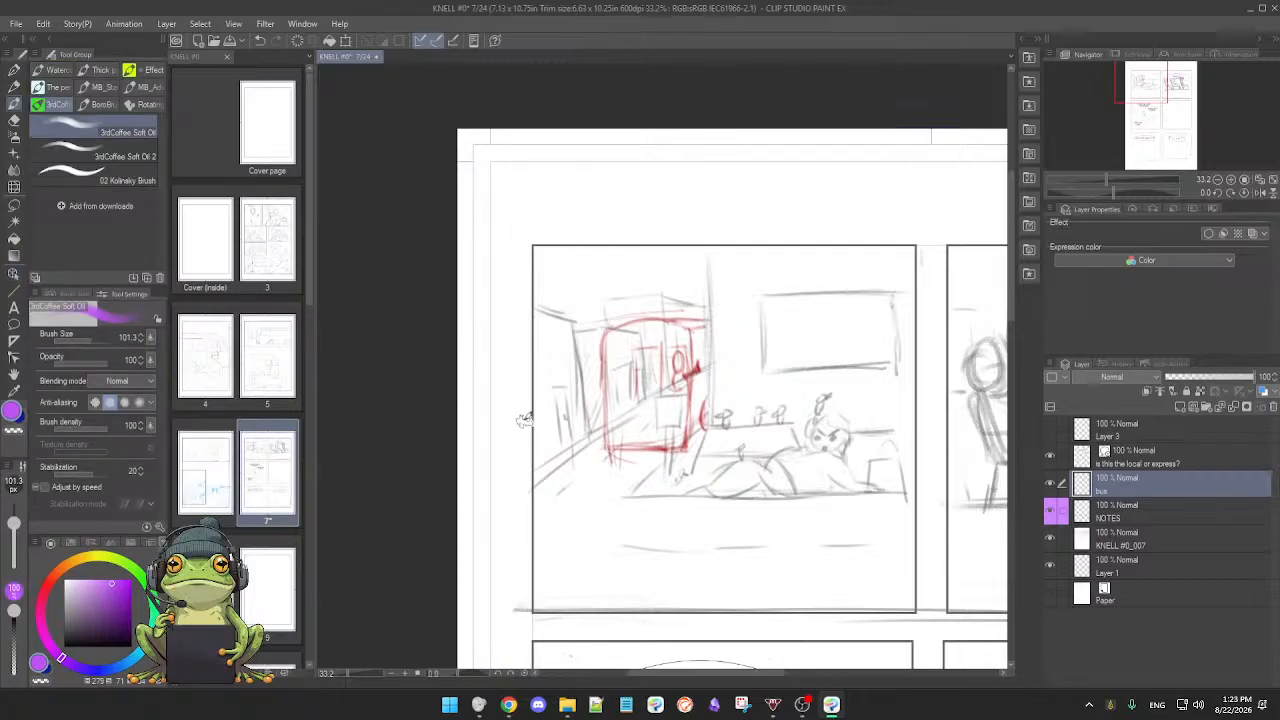
key("p")
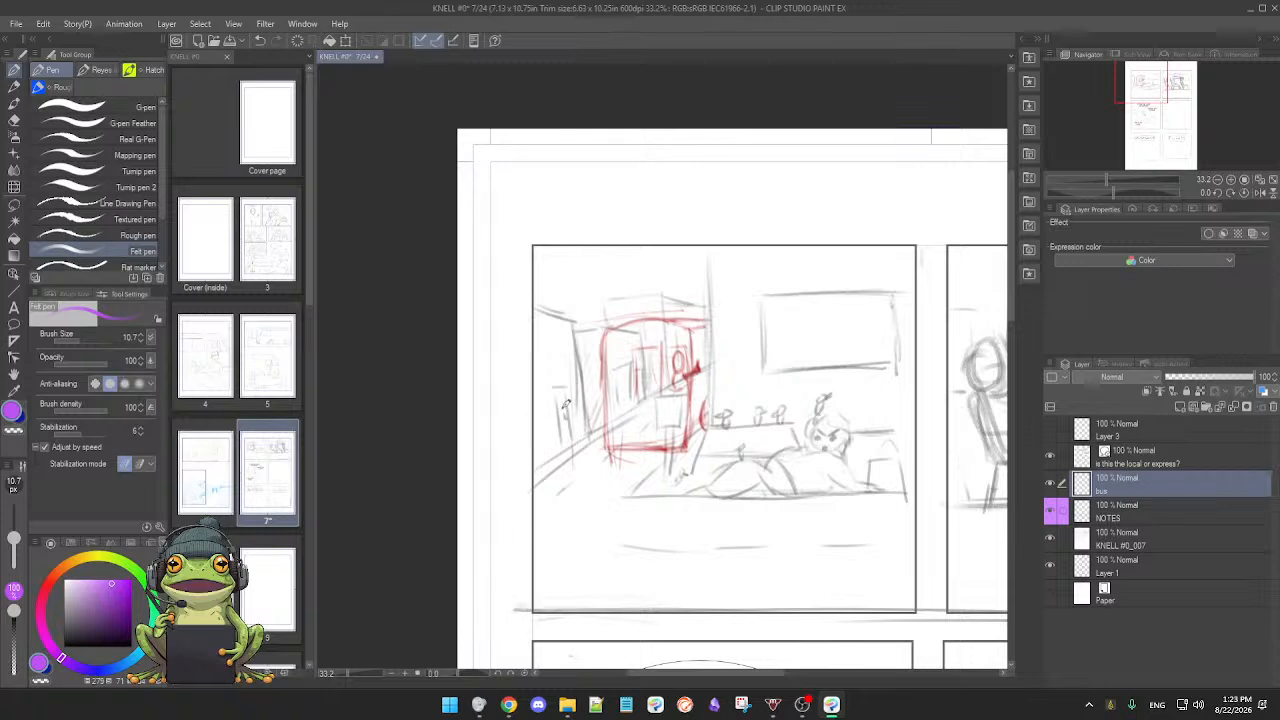
key("p")
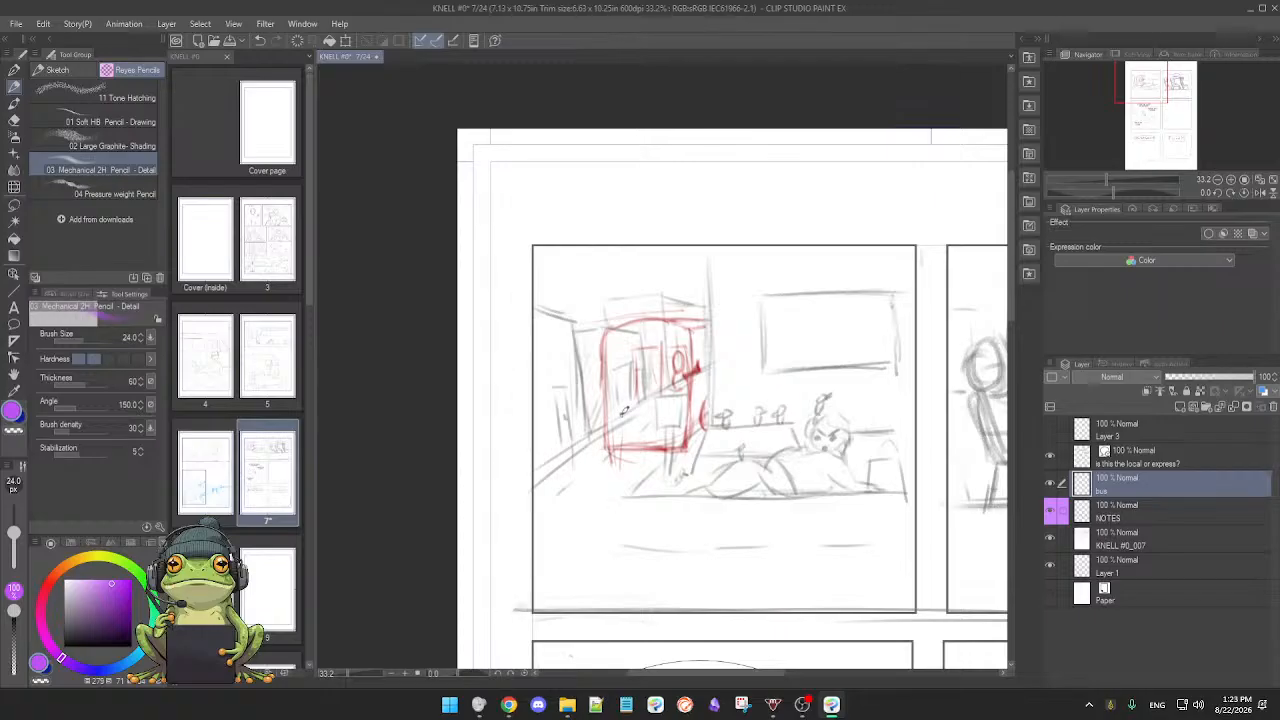
Step: Try pencil and eraser strokes around the bus doorway and side wall in the first panel
left_click_drag(640, 408, 625, 435)
key("e")
mouse_move(582, 343)
left_mouse_down()
mouse_move(571, 357)
mouse_move(592, 336)
left_mouse_up()
key("p")
left_click_drag(567, 380, 603, 330)
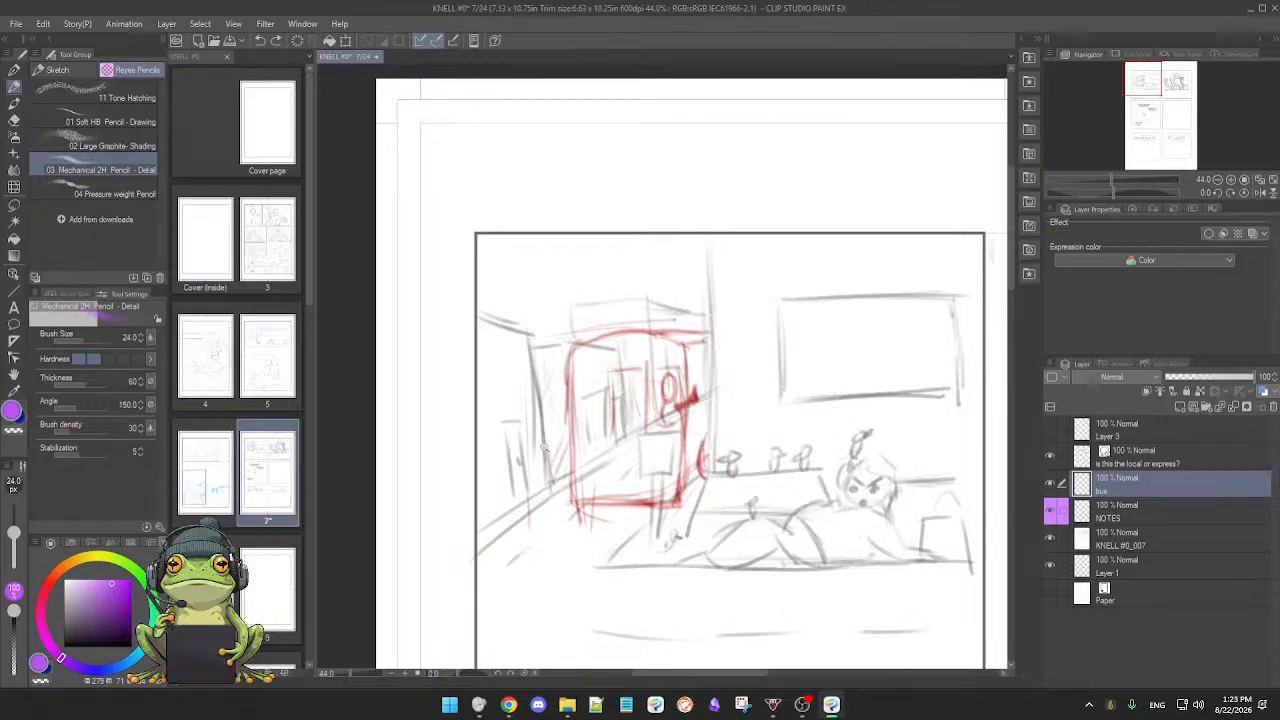
mouse_move(550, 430)
left_mouse_down()
mouse_move(556, 450)
mouse_move(539, 440)
left_mouse_up()
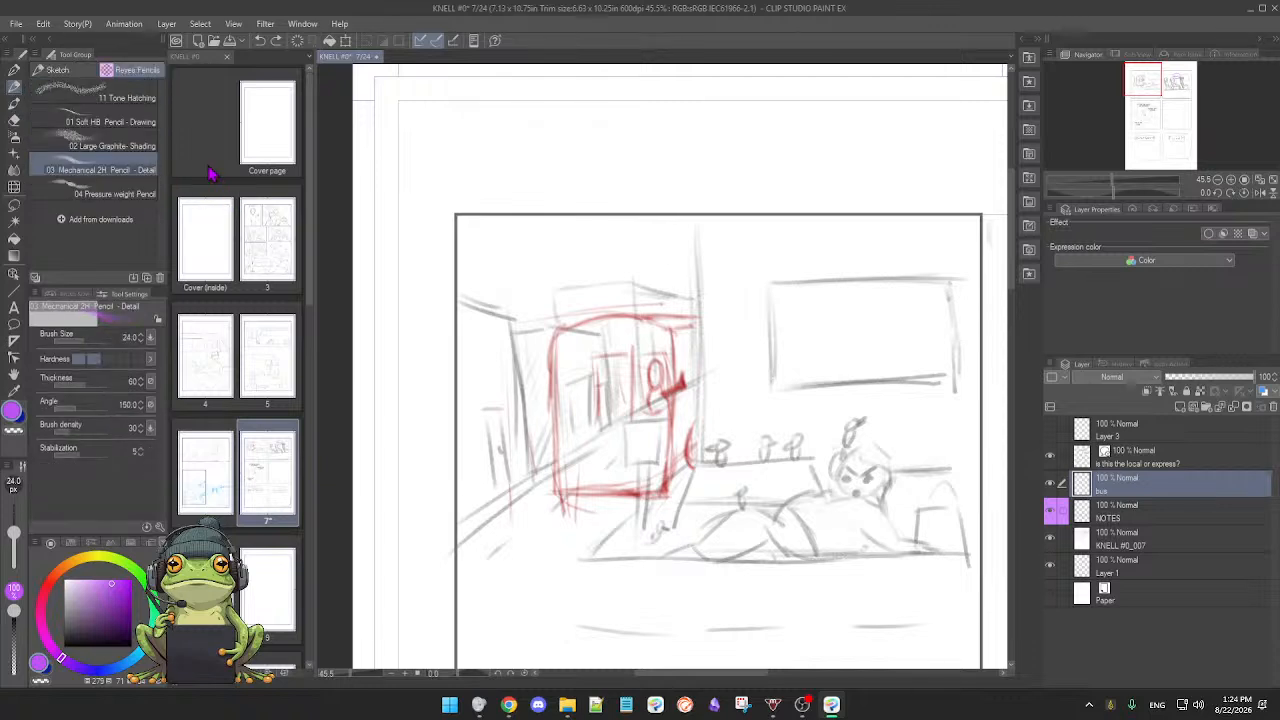
Step: Touch up the red doorway sketch with the 3rdCoffee Soft Eraser and check the KNELL #0_007 layer's contents by toggling its visibility
key("e")
left_click(108, 116)
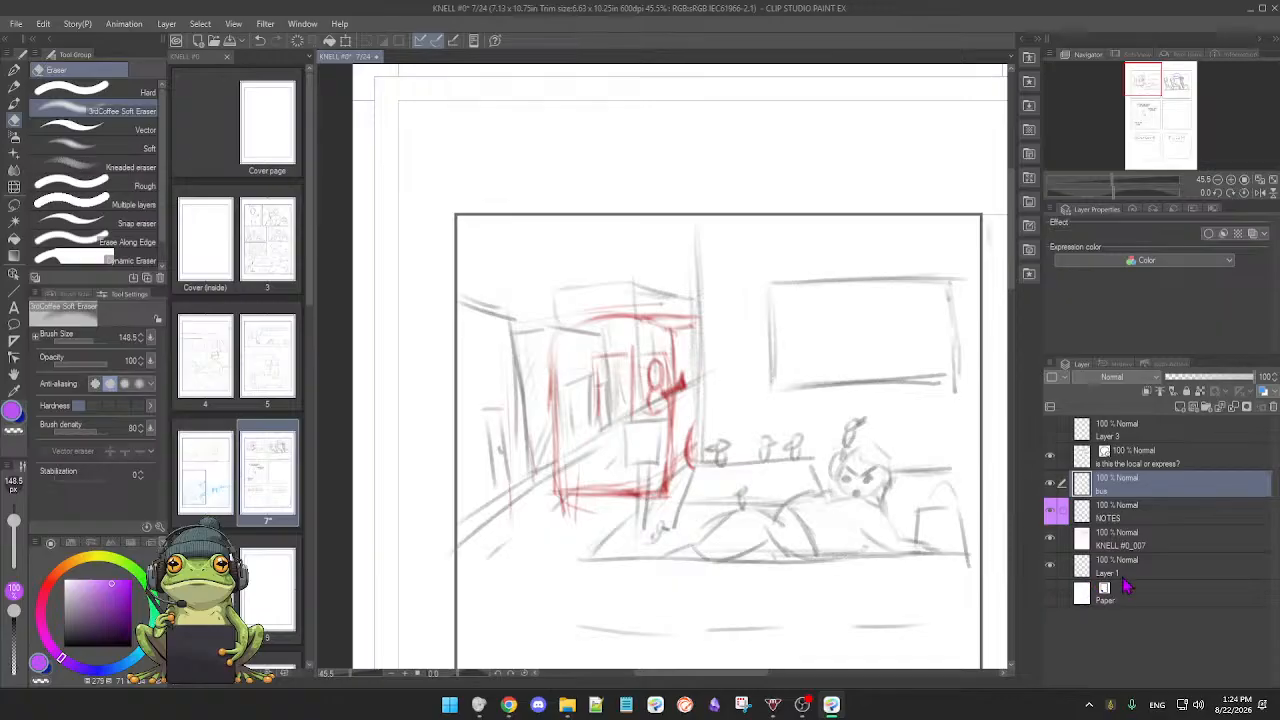
key("p")
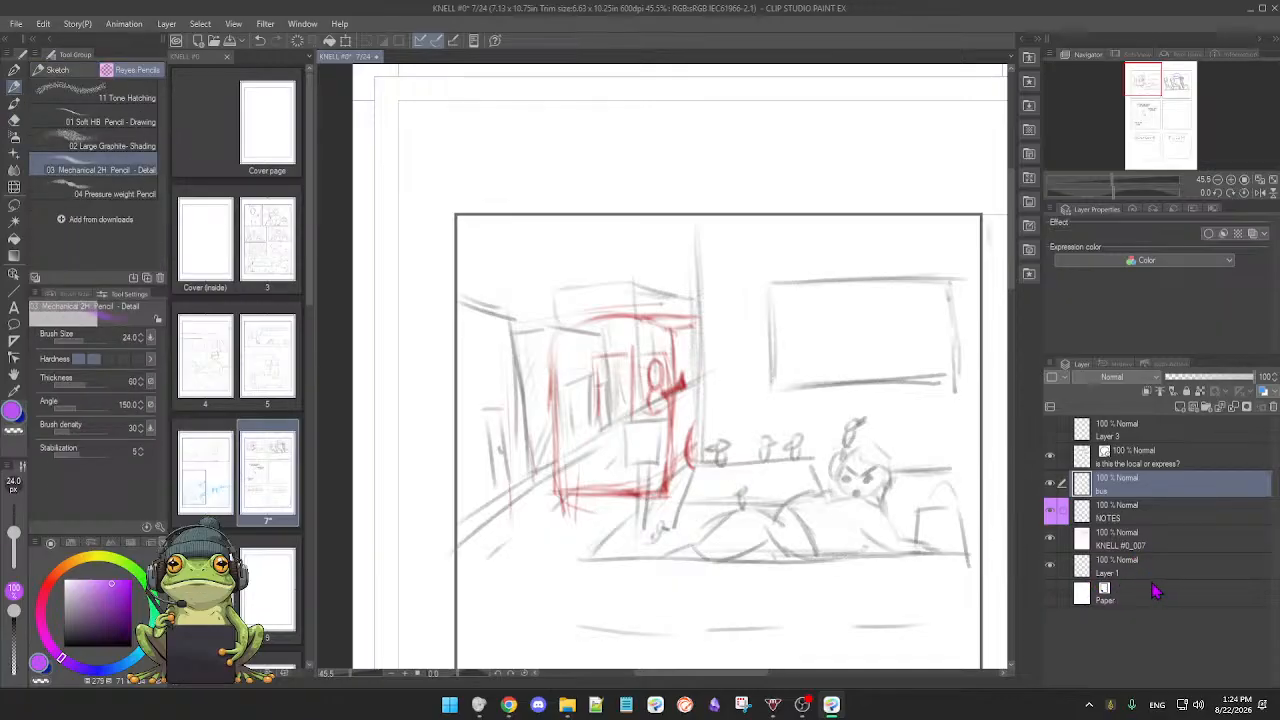
left_click(1050, 540)
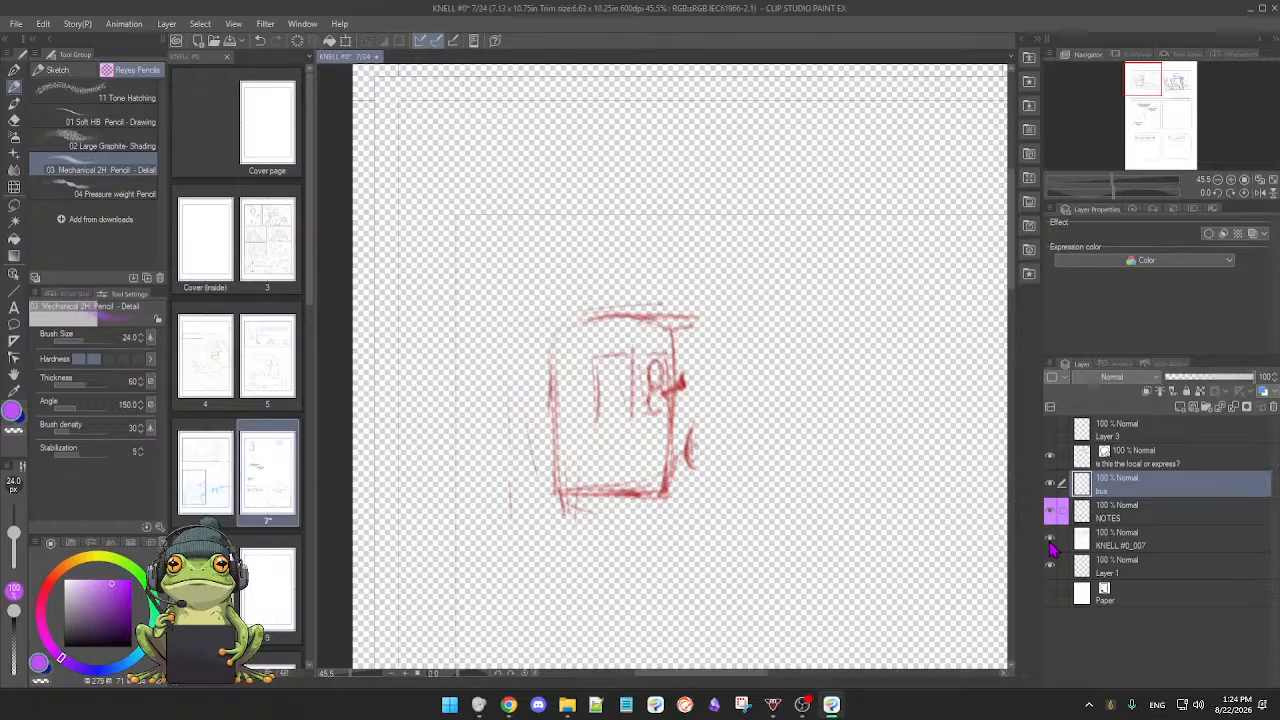
left_click(1050, 540)
left_click(1050, 540)
left_click(1050, 540)
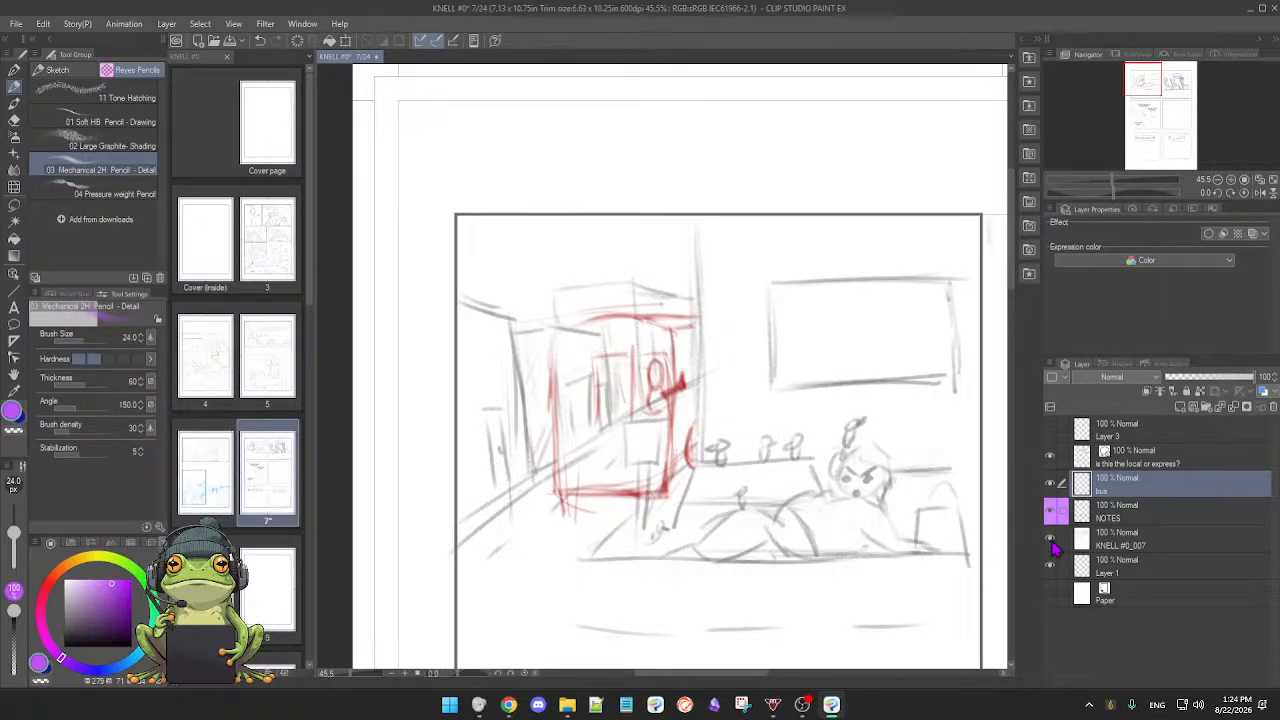
Step: Rename the KNELL #0_007 layer as Rough and check its contents by isolating it from the other layers
left_click(1165, 546)
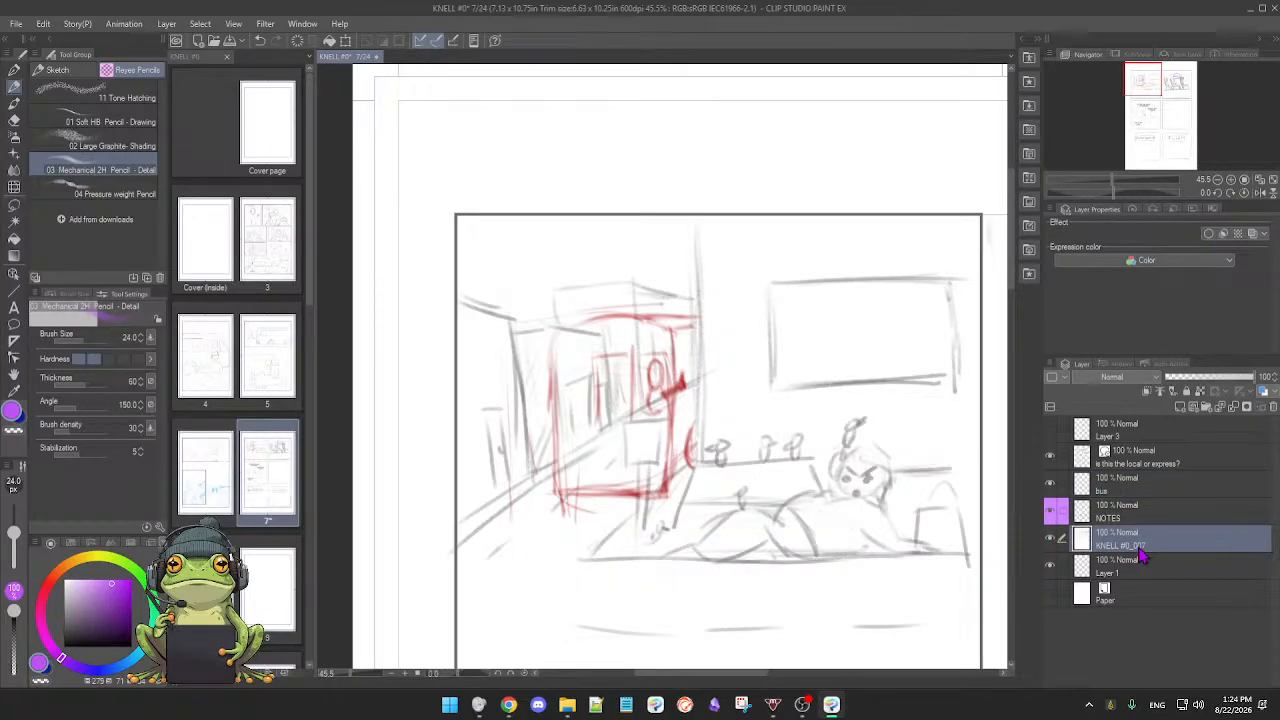
double_click(1138, 542)
left_click(1052, 540, "alt")
left_click(1052, 540, "alt")
Step: Sample white from the page and paint over the lines above the doorway on the Rough layer with the 03 Mechanical 2H Pencil - Detail
key("e")
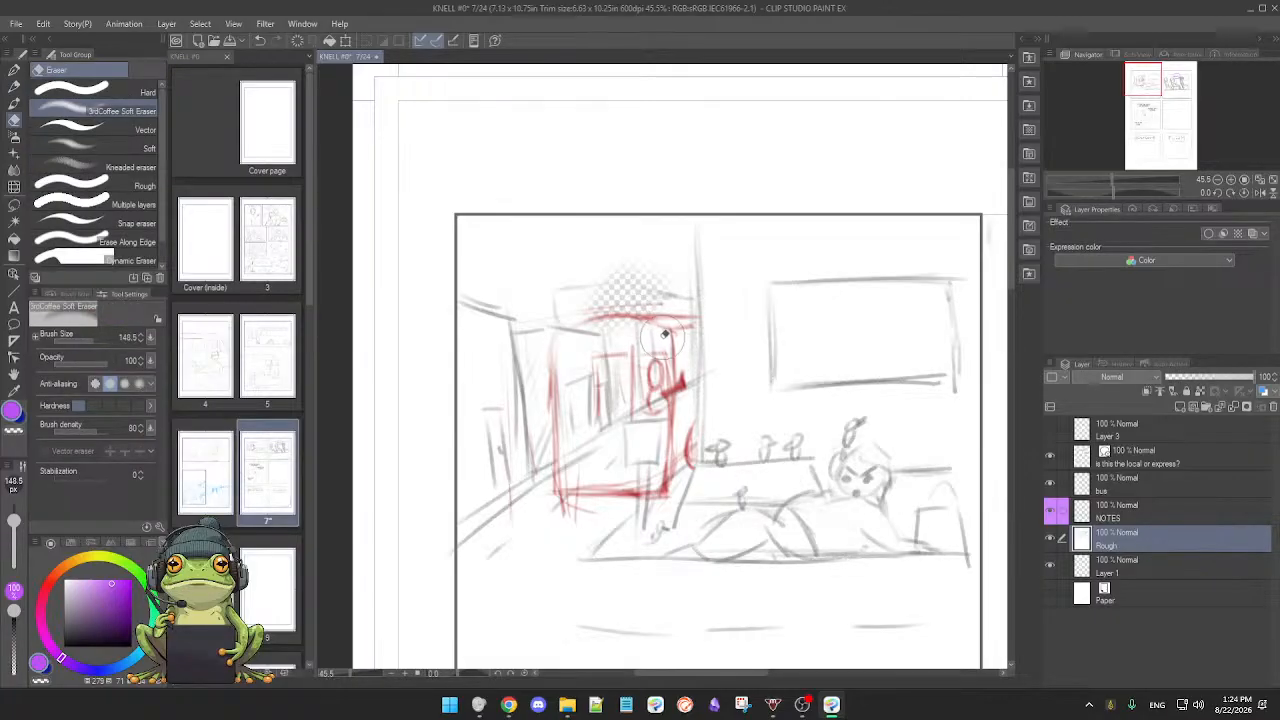
key("p")
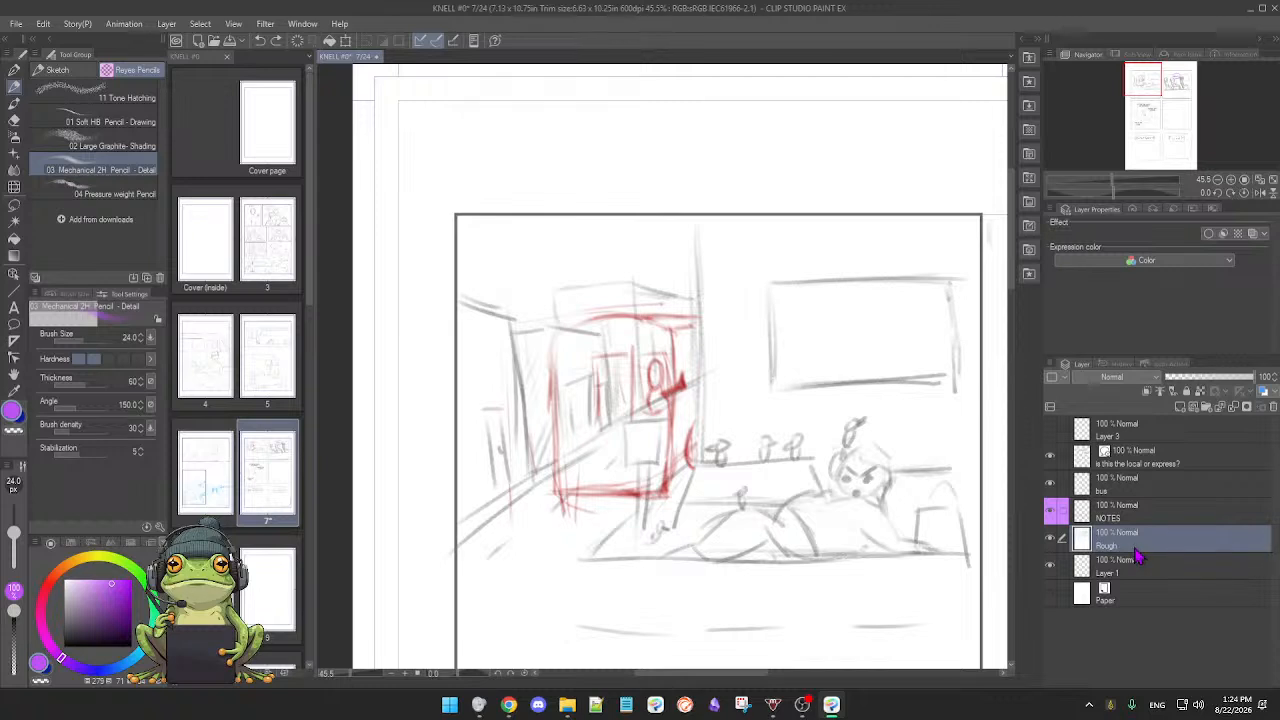
left_click(594, 272, "alt")
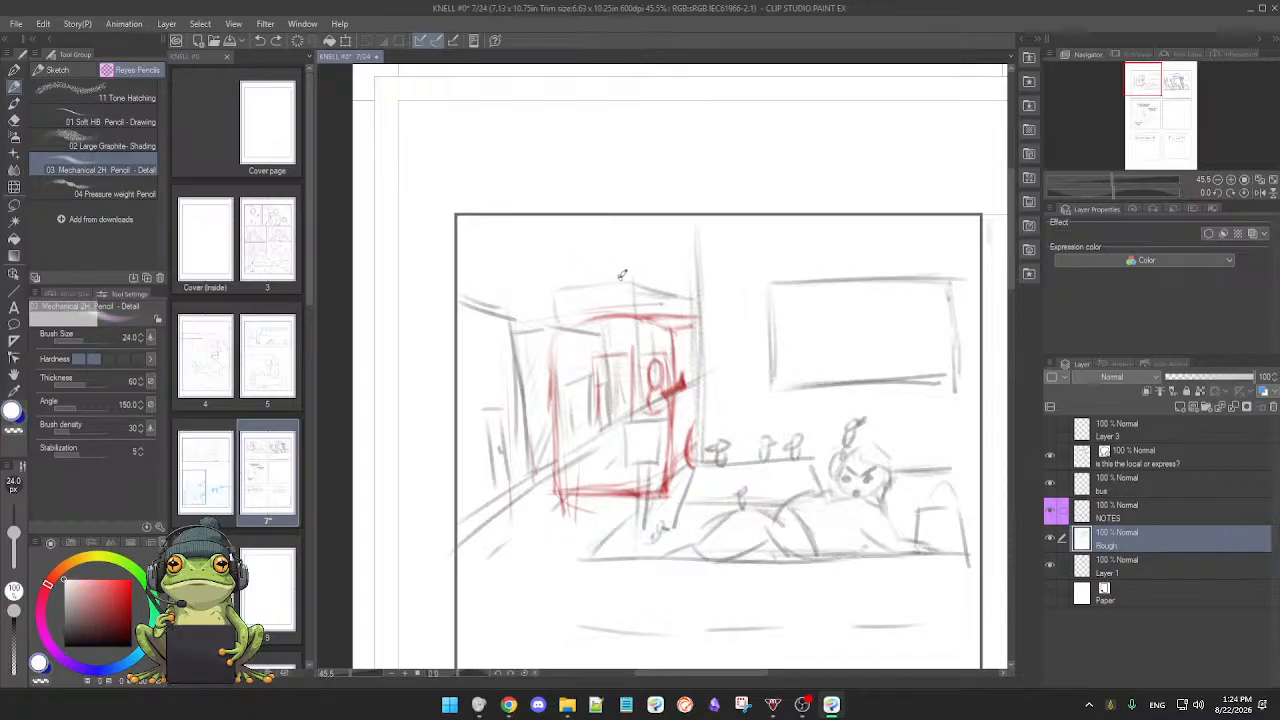
left_click_drag(598, 283, 606, 284)
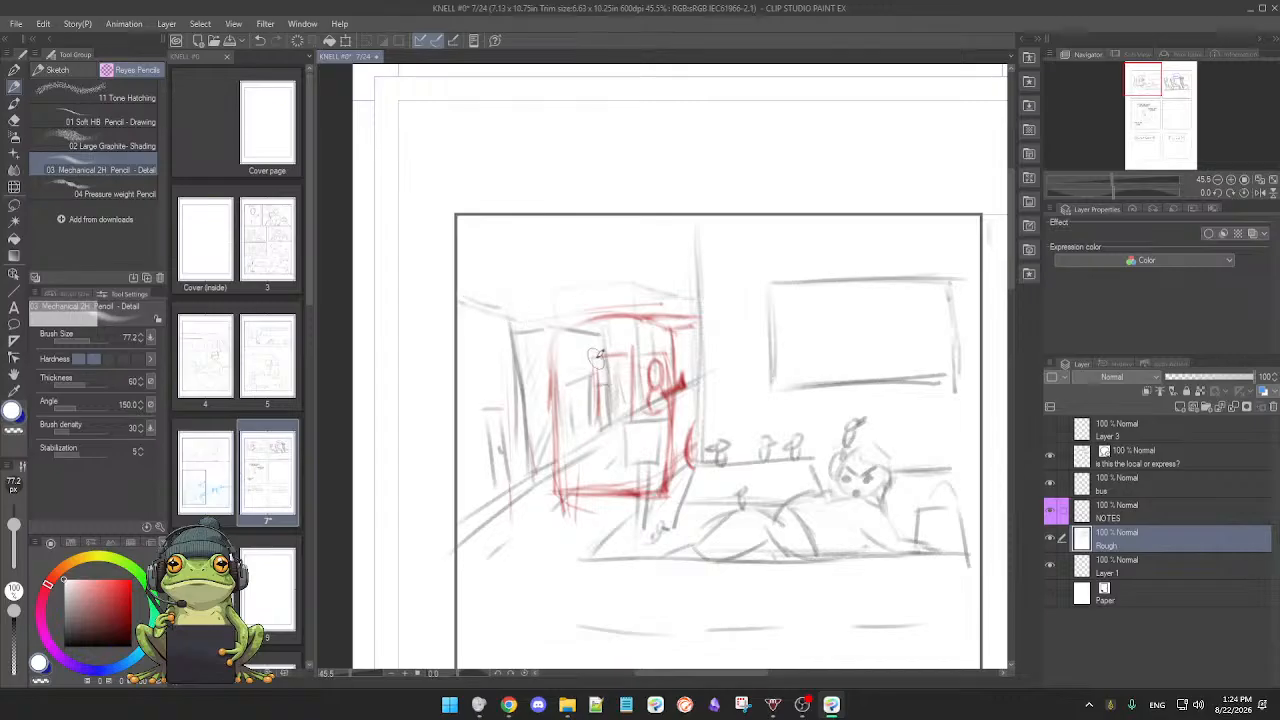
Step: Cover the grey ceiling and window lines around the red doorway in white with the Turnip pen at size 145.5
key("b")
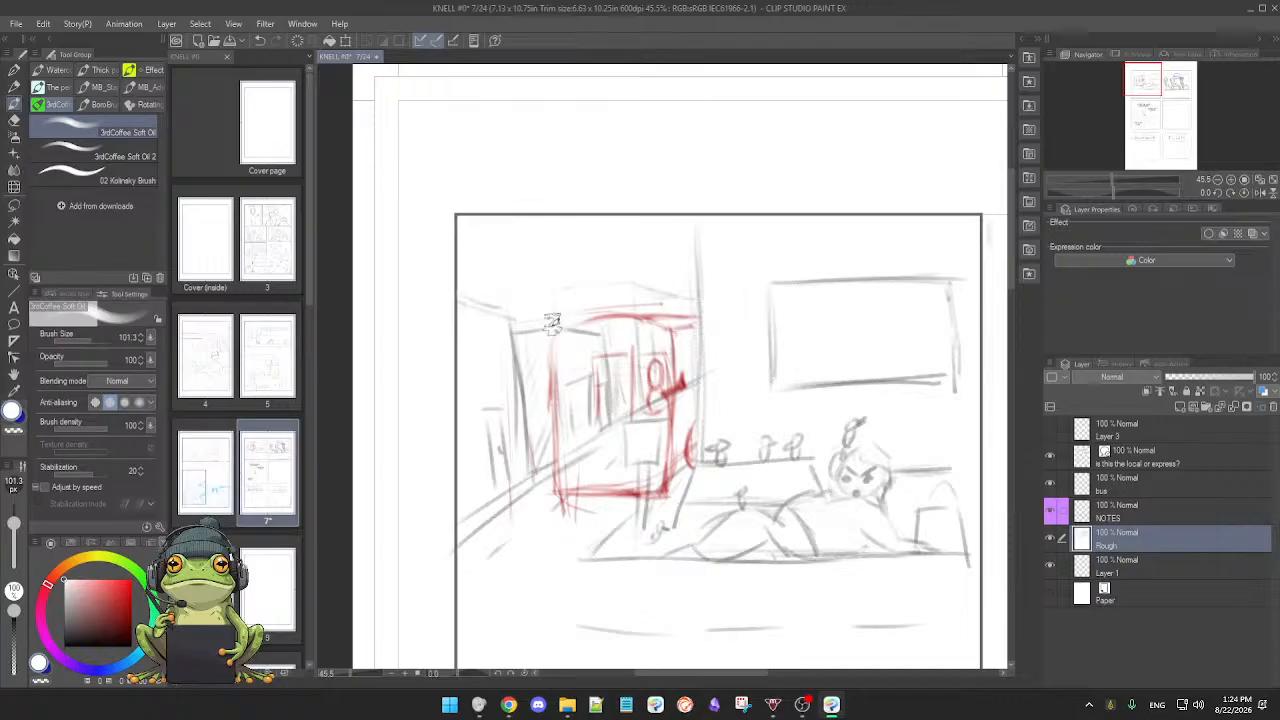
key("b")
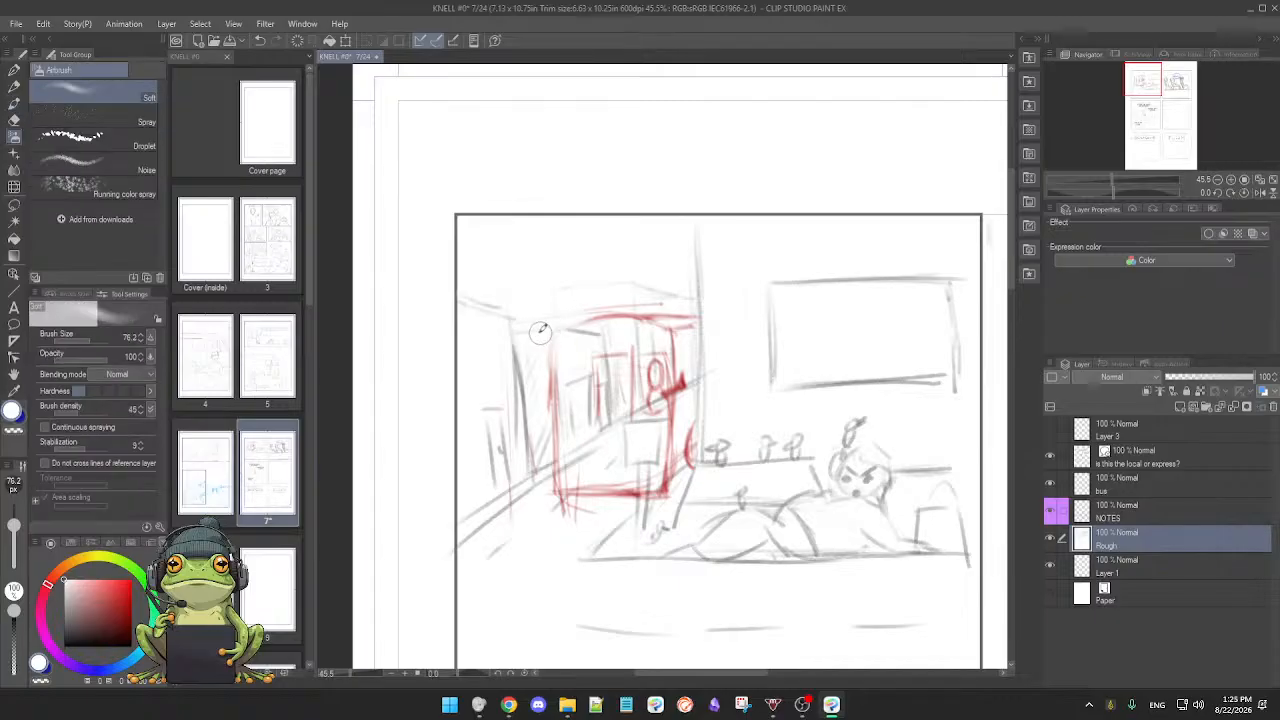
key("b")
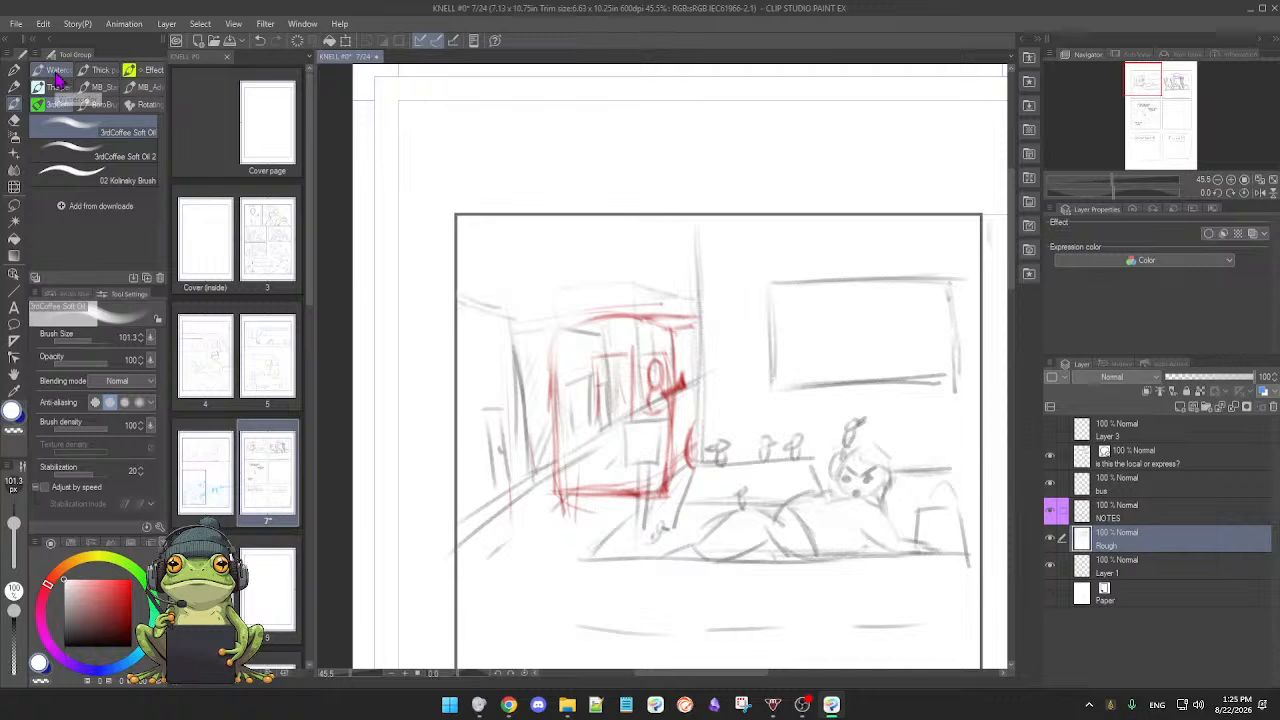
left_click(57, 71)
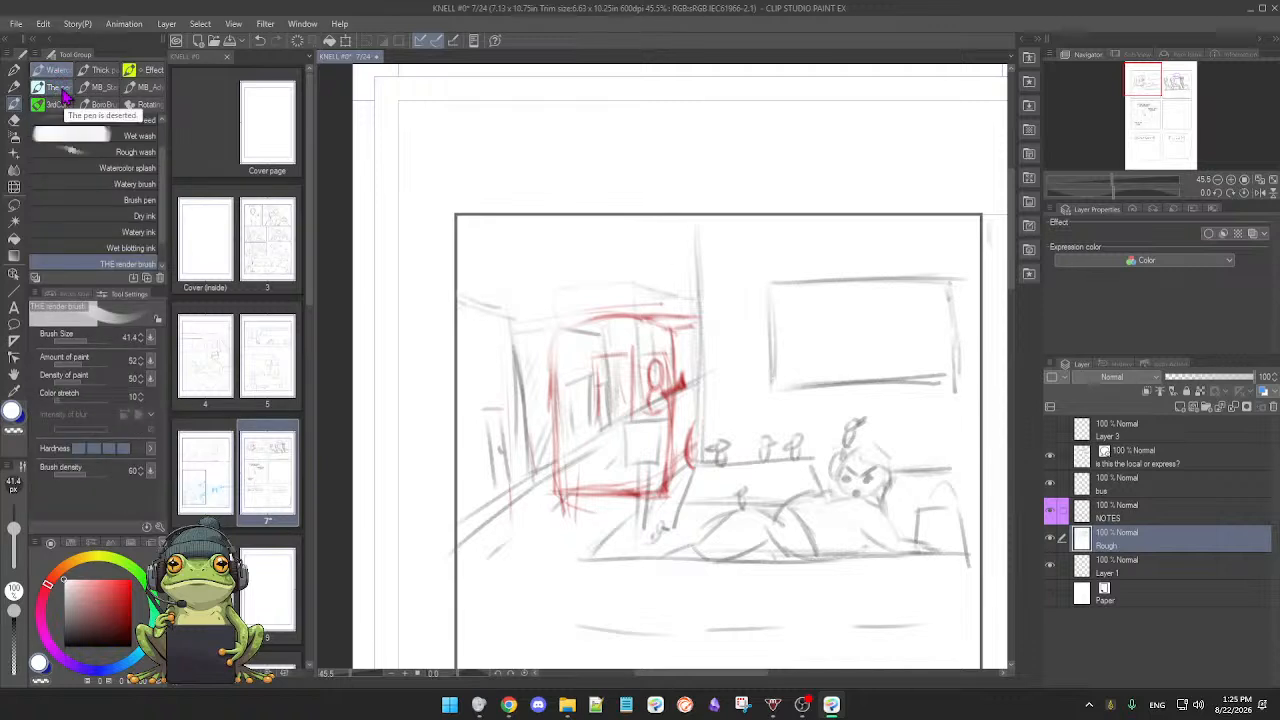
left_click(14, 70)
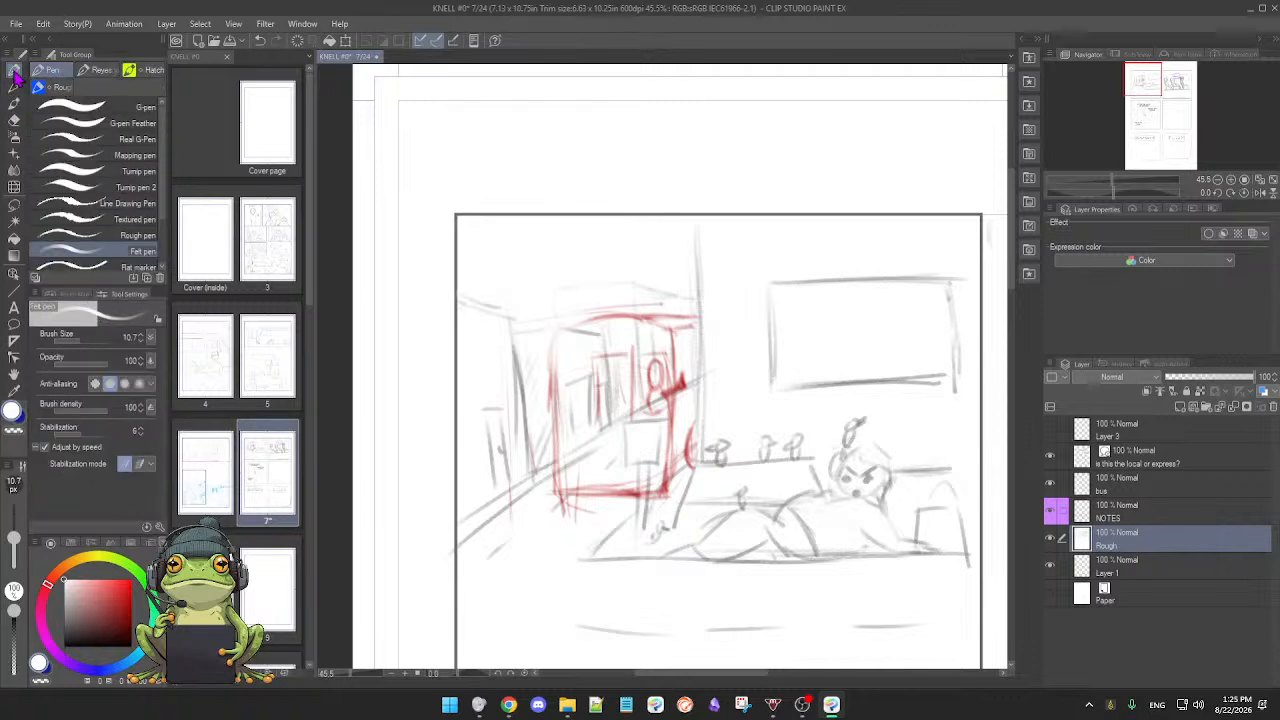
left_click(95, 172)
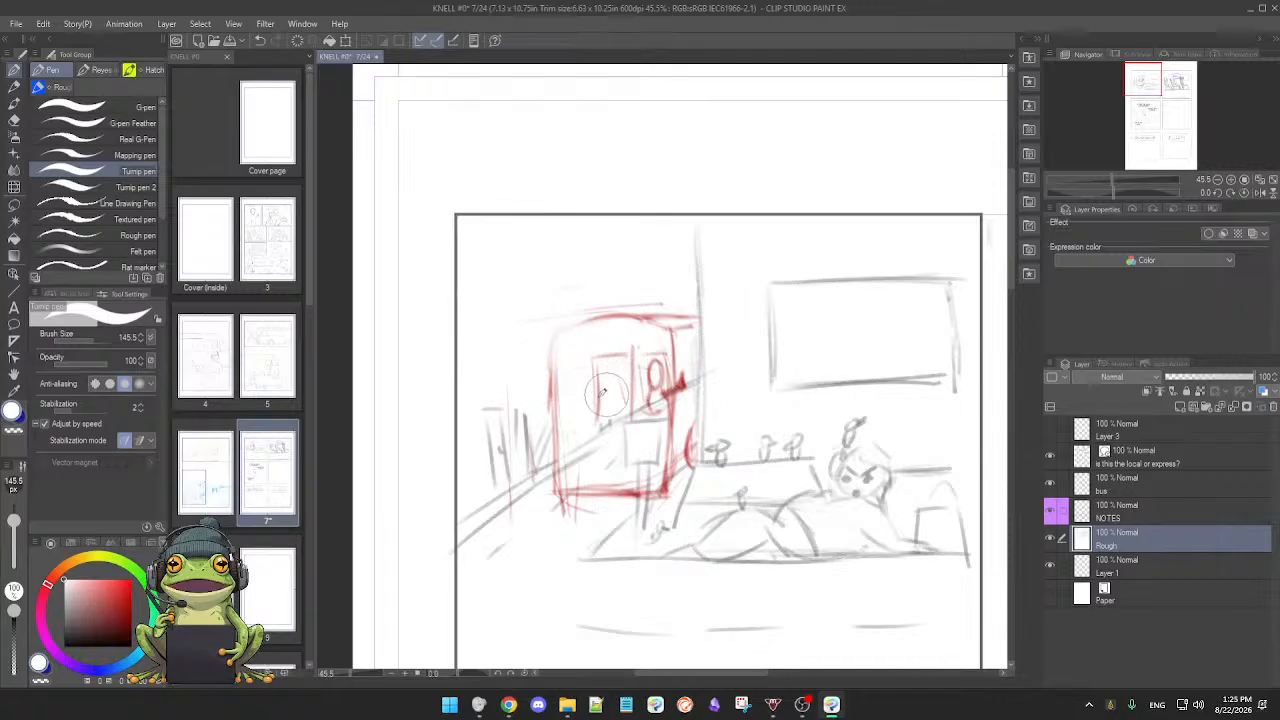
Step: Paint white over the remaining diagonal and side wall lines around the doorway in the first panel on the Rough layer
scroll(570, 390, "down", 2)
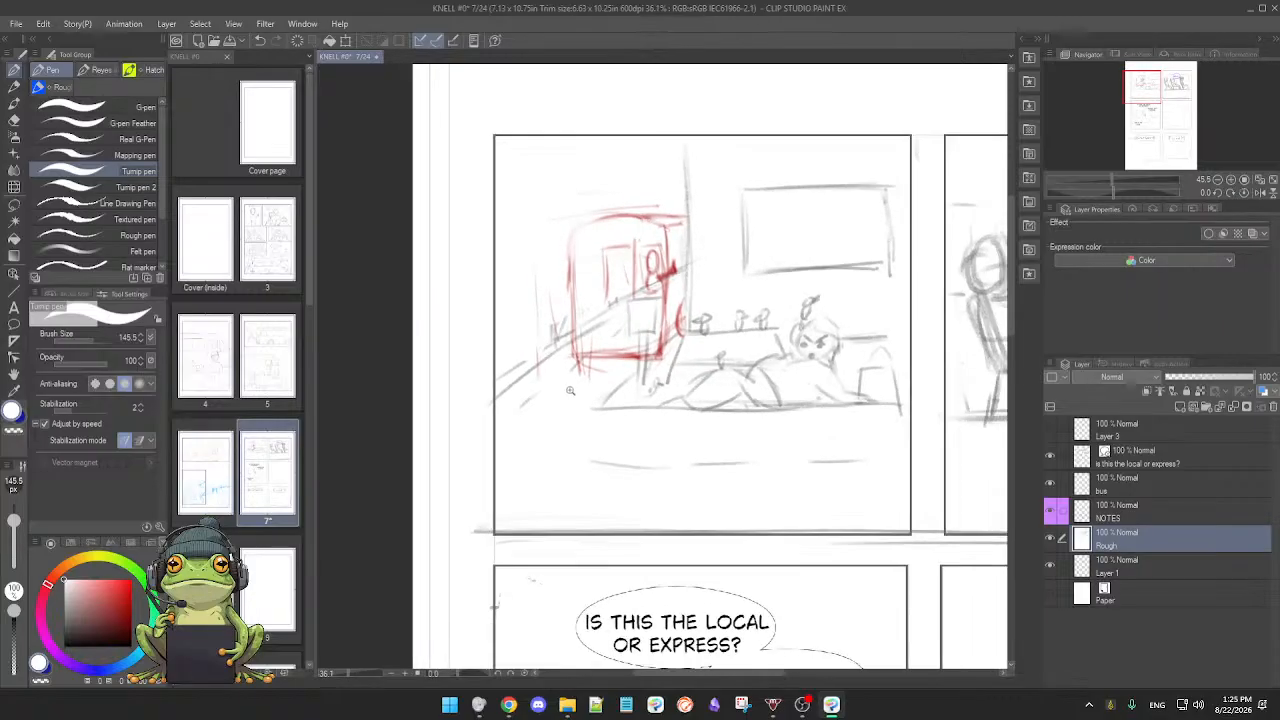
scroll(570, 390, "up", 1)
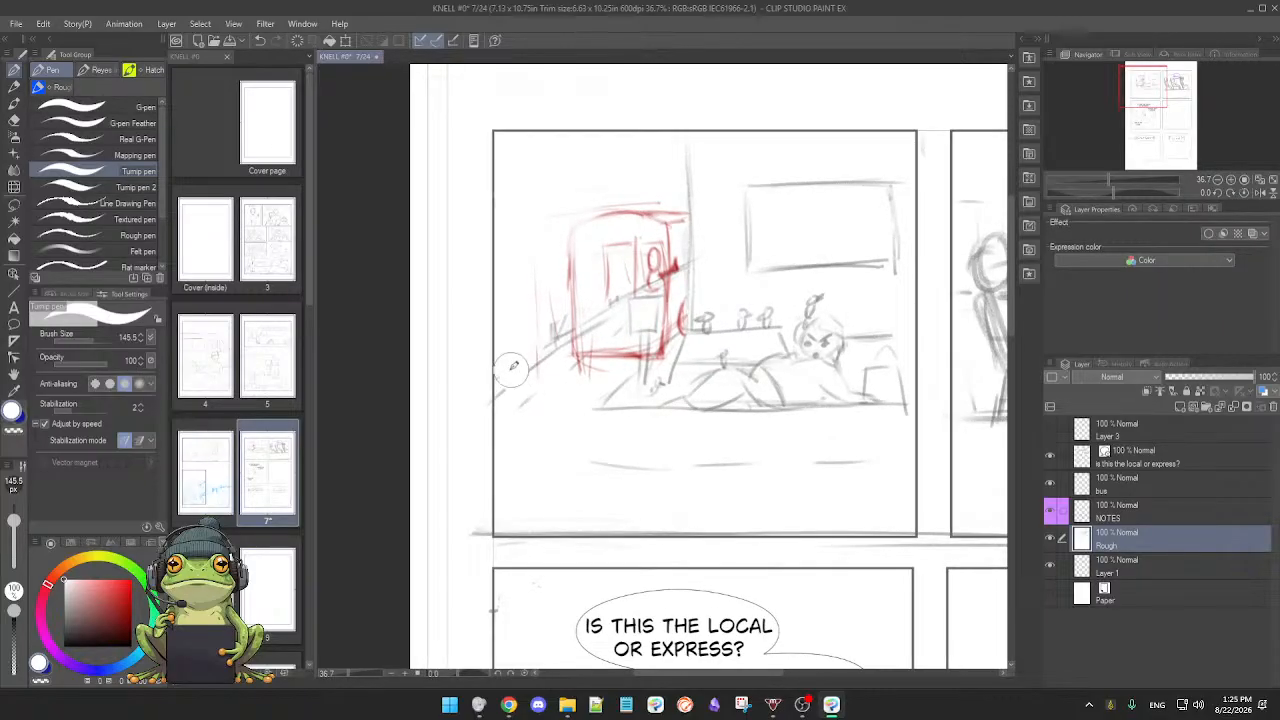
mouse_move(505, 379)
left_mouse_down()
mouse_move(641, 280)
mouse_move(676, 236)
mouse_move(678, 263)
mouse_move(653, 243)
left_mouse_up()
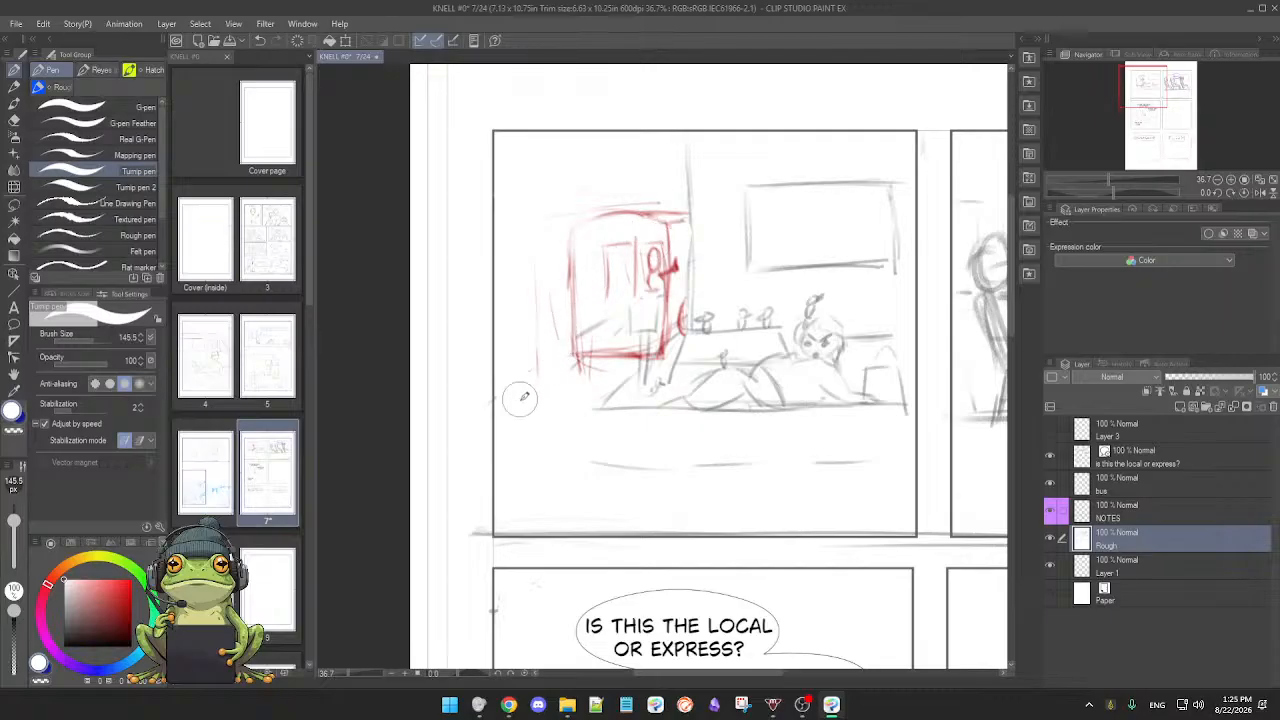
left_click_drag(624, 434, 617, 431)
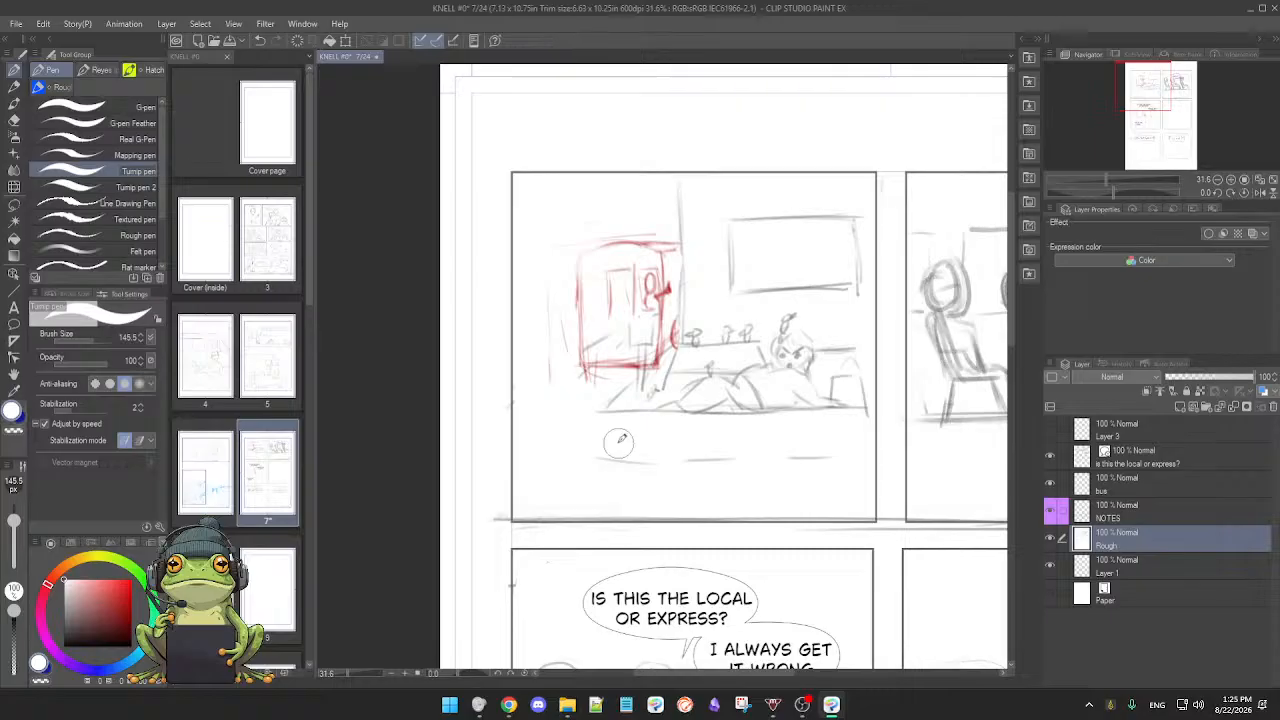
left_click_drag(688, 450, 682, 458)
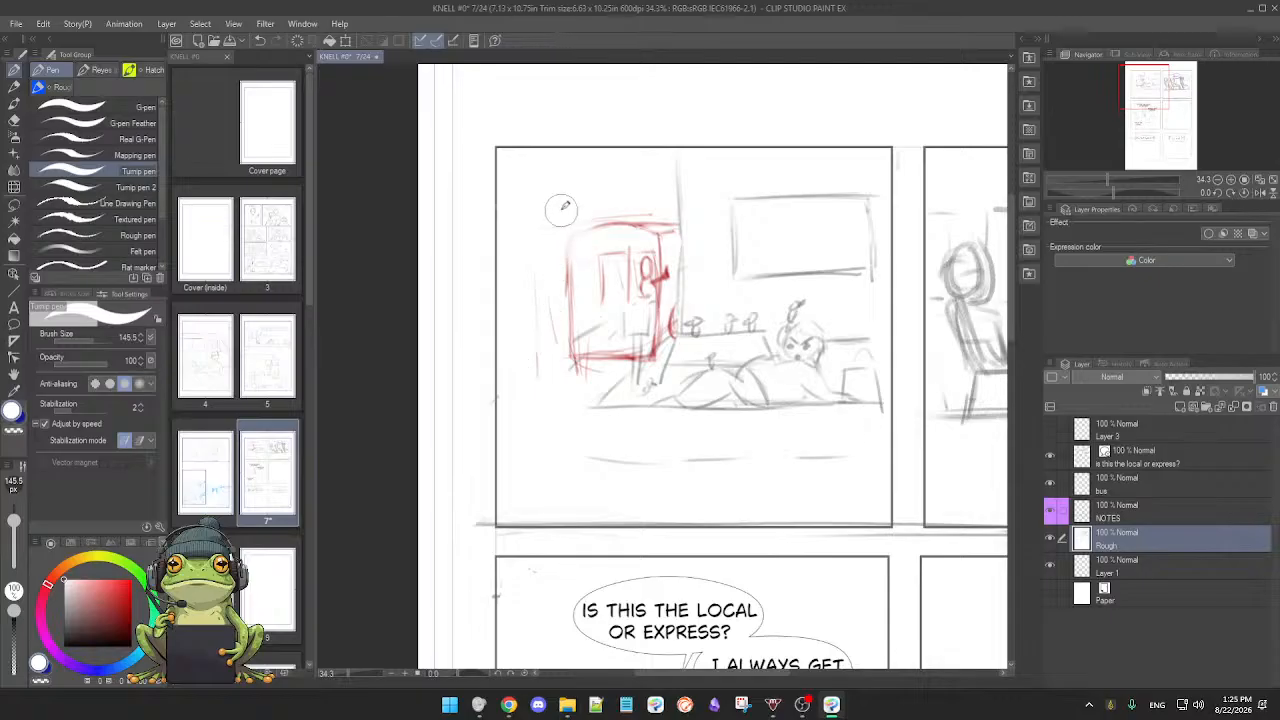
left_click_drag(654, 276, 666, 280)
Step: Erase the whole red doorway sketch from the bus layer with the 3rdCoffee Soft Eraser
left_click(1125, 494)
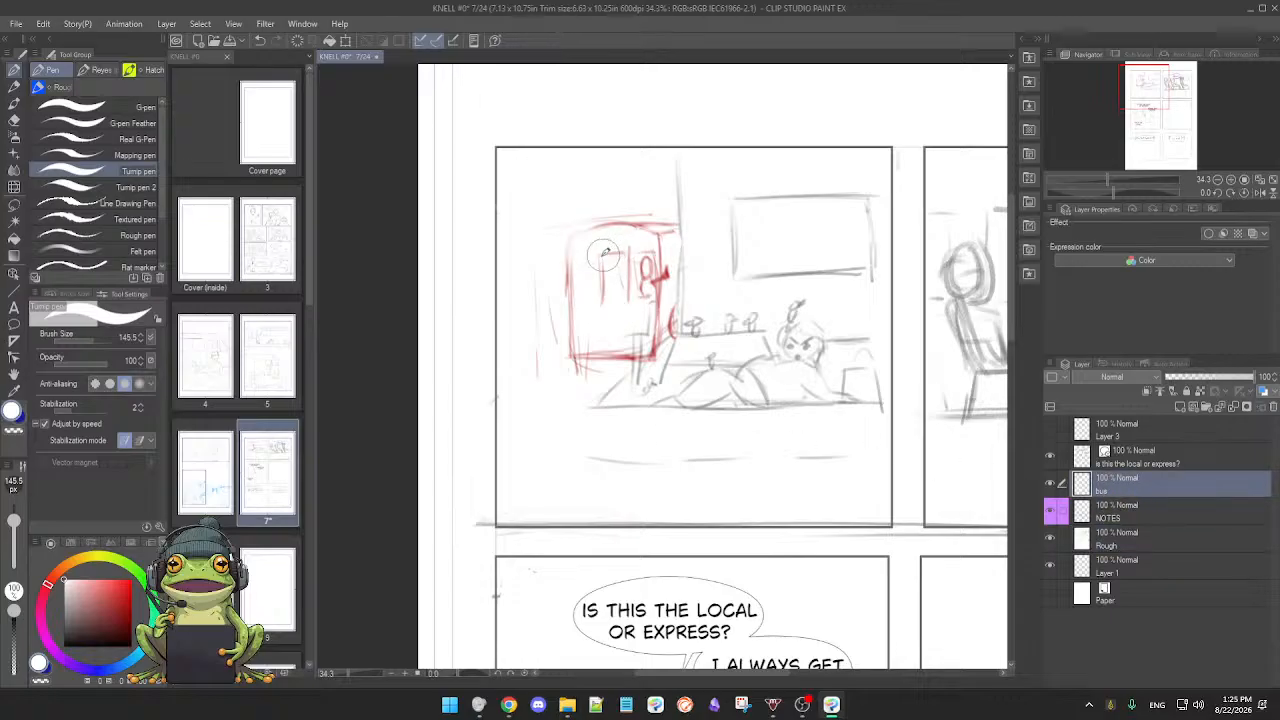
key("e")
mouse_move(586, 229)
left_mouse_down()
mouse_move(573, 260)
mouse_move(622, 271)
mouse_move(598, 275)
mouse_move(658, 250)
mouse_move(667, 216)
mouse_move(659, 302)
mouse_move(651, 294)
mouse_move(660, 343)
mouse_move(676, 317)
mouse_move(628, 380)
mouse_move(600, 363)
mouse_move(641, 318)
mouse_move(618, 299)
mouse_move(587, 343)
mouse_move(584, 292)
mouse_move(560, 352)
mouse_move(541, 362)
mouse_move(547, 244)
mouse_move(536, 286)
mouse_move(584, 225)
mouse_move(679, 219)
mouse_move(660, 257)
mouse_move(673, 265)
mouse_move(634, 248)
mouse_move(585, 270)
mouse_move(659, 261)
mouse_move(632, 265)
mouse_move(602, 300)
mouse_move(590, 384)
mouse_move(576, 393)
mouse_move(546, 379)
mouse_move(668, 325)
mouse_move(631, 366)
left_mouse_up()
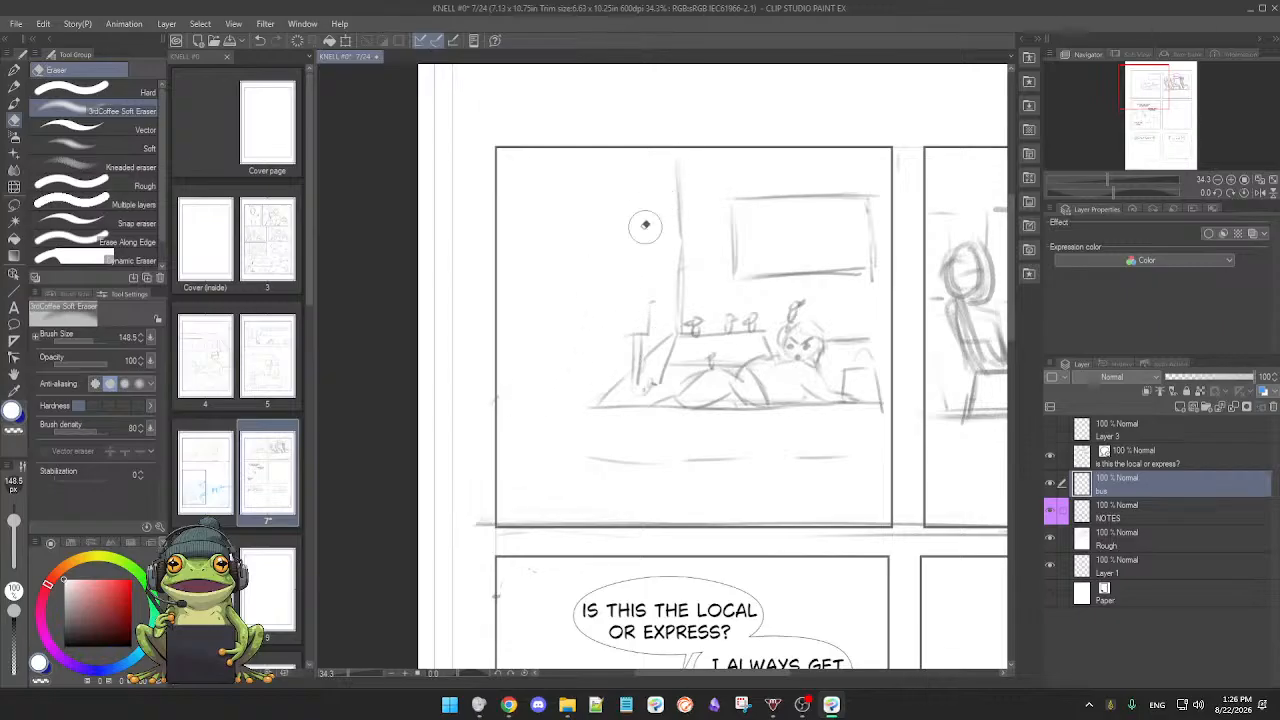
Step: Choose a light blue drawing color and reduce the Turnip pen's brush size to 24.7
key("p")
left_click_drag(616, 427, 617, 441)
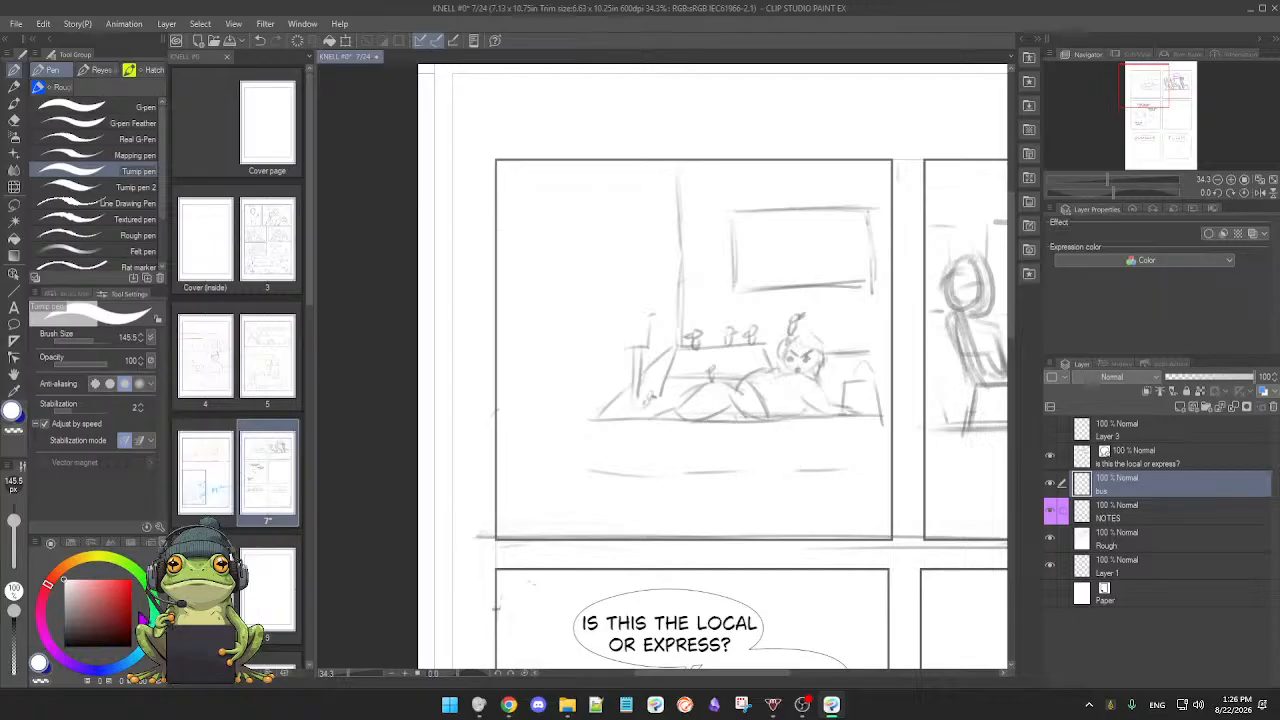
left_click(130, 660)
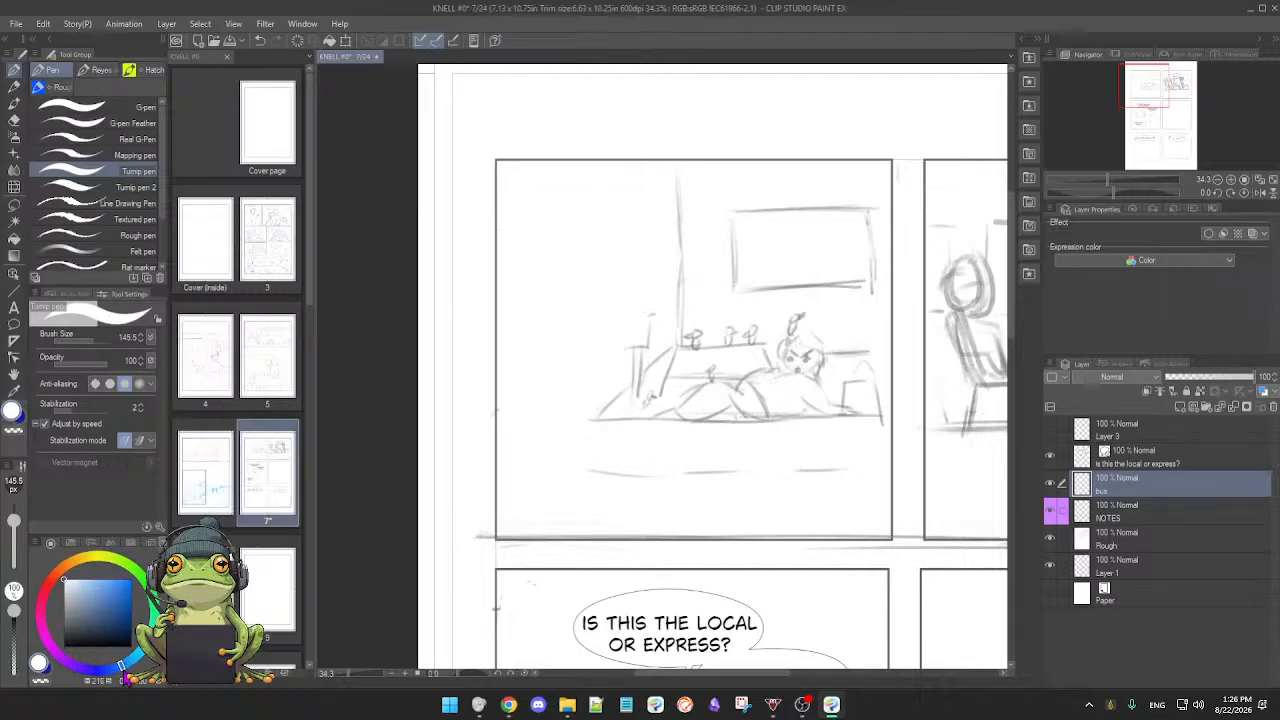
left_click(124, 579)
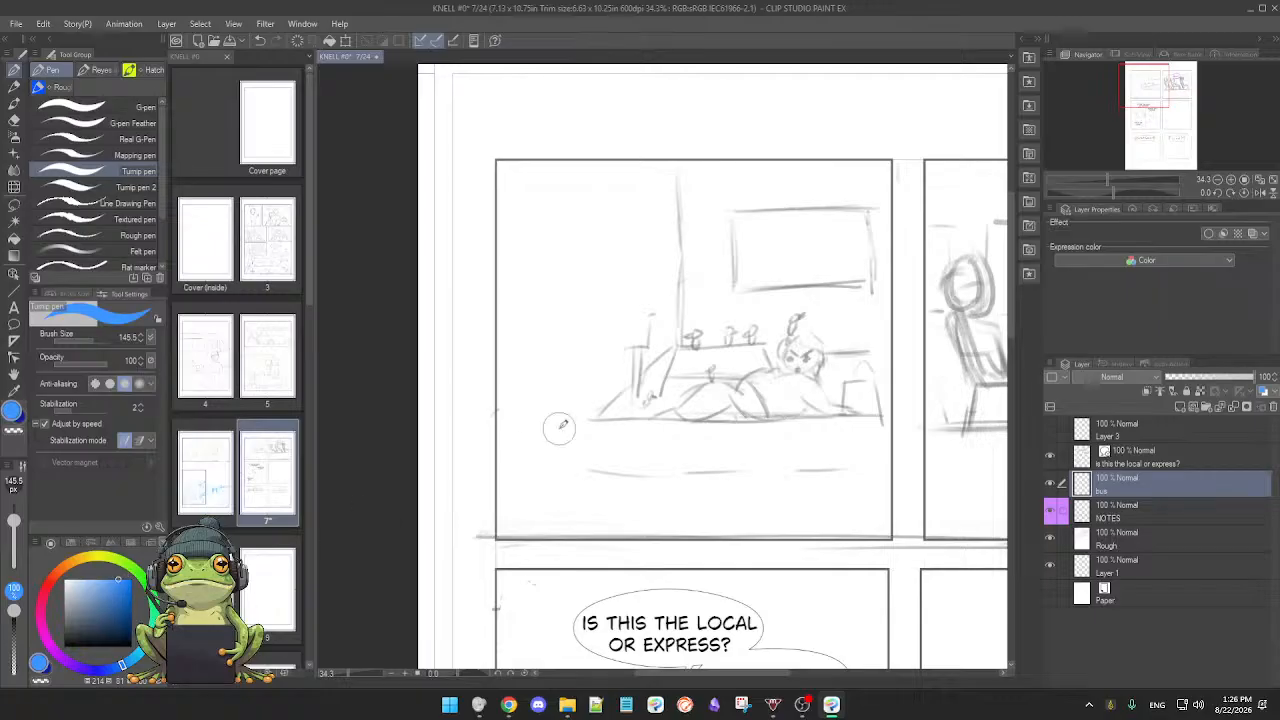
key("bracketleft")
key("bracketleft")
key("bracketleft")
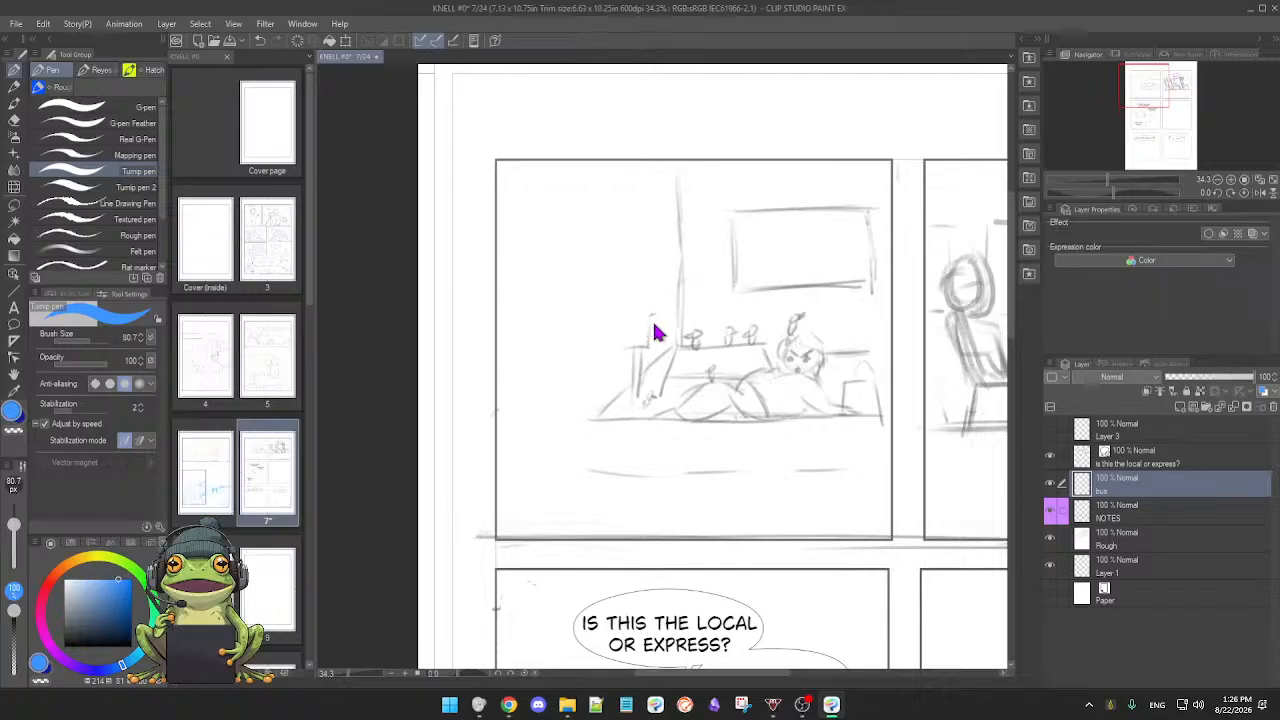
key("bracketleft")
key("bracketleft")
key("bracketleft")
key("bracketleft")
key("bracketleft")
key("bracketleft")
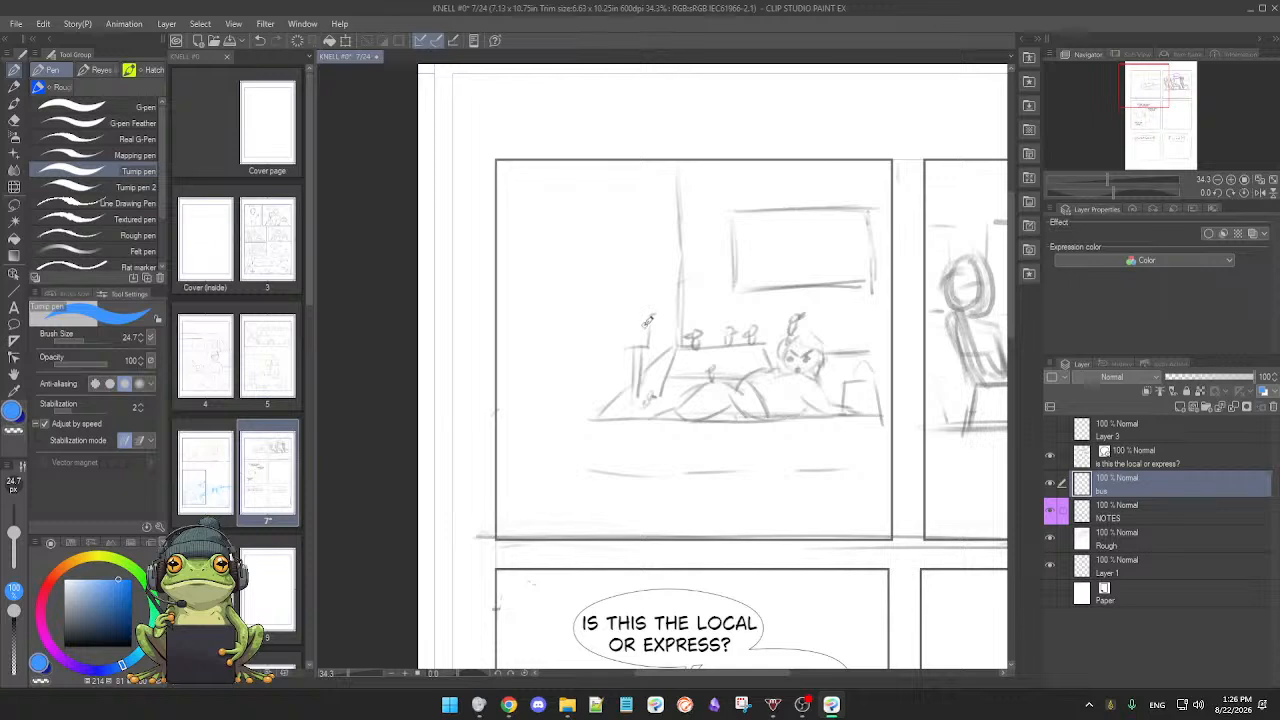
Step: Sketch blue floor edge, diagonal wall base and vertical corner lines on the bus layer with the 03 Mechanical 2H Pencil - Detail at size 48.2
key("p")
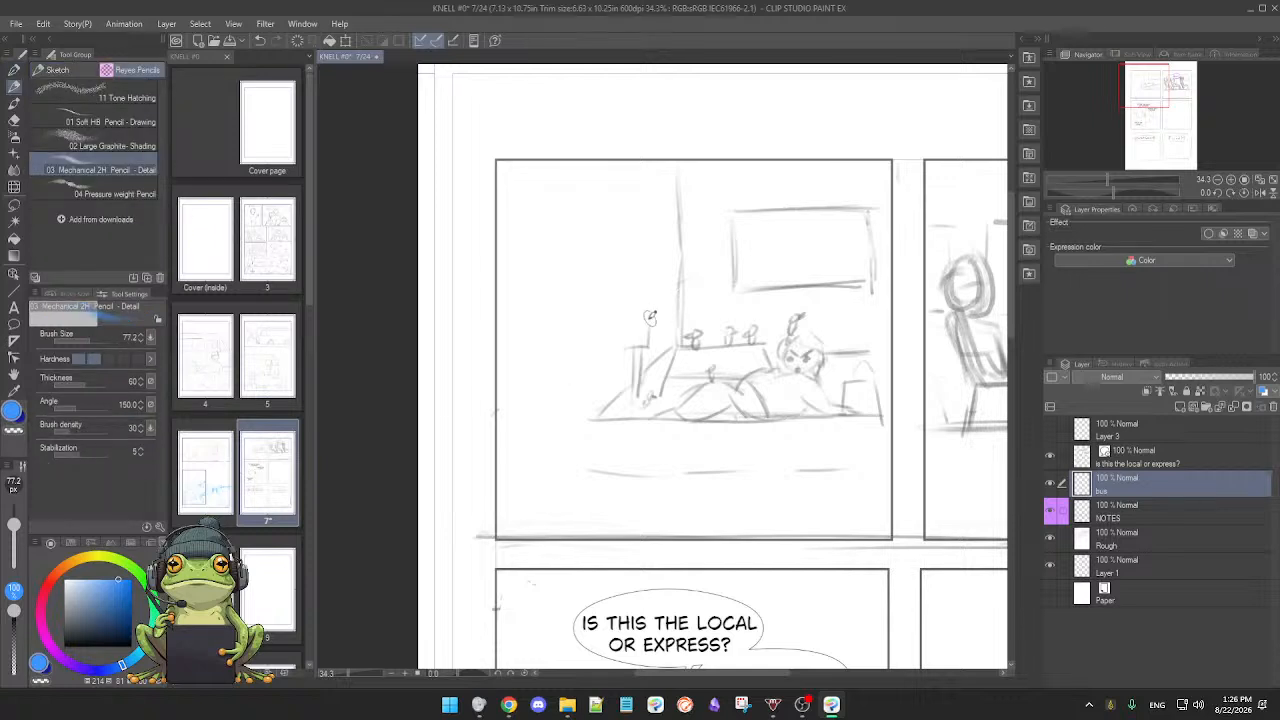
key("bracketleft")
key("bracketleft")
key("bracketleft")
key("bracketright")
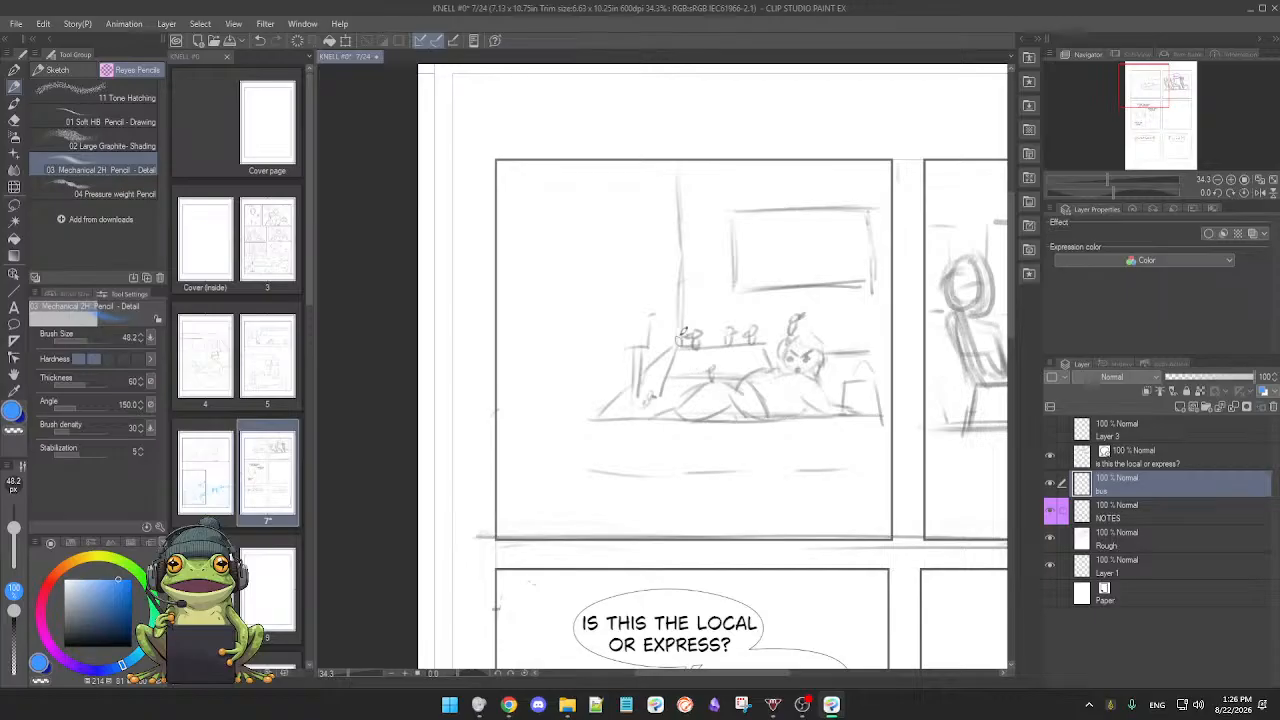
scroll(681, 343, "up", 1)
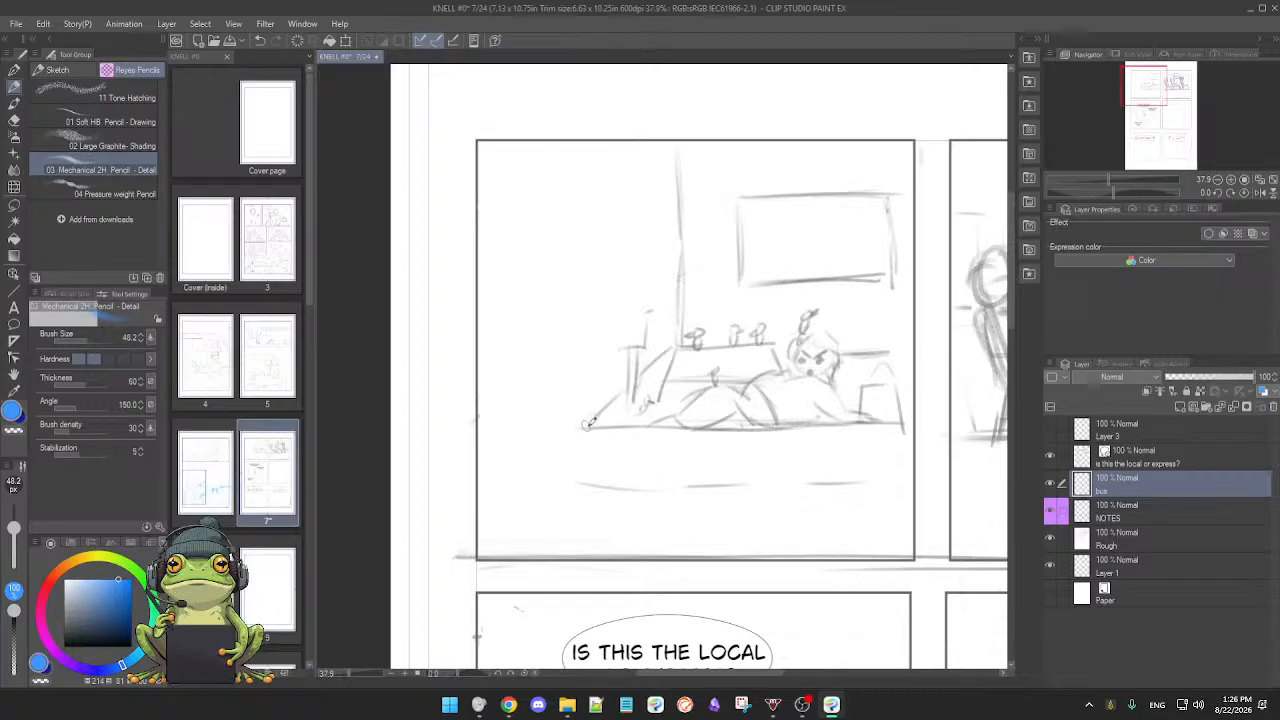
left_click_drag(592, 428, 576, 428)
left_click_drag(574, 418, 666, 332)
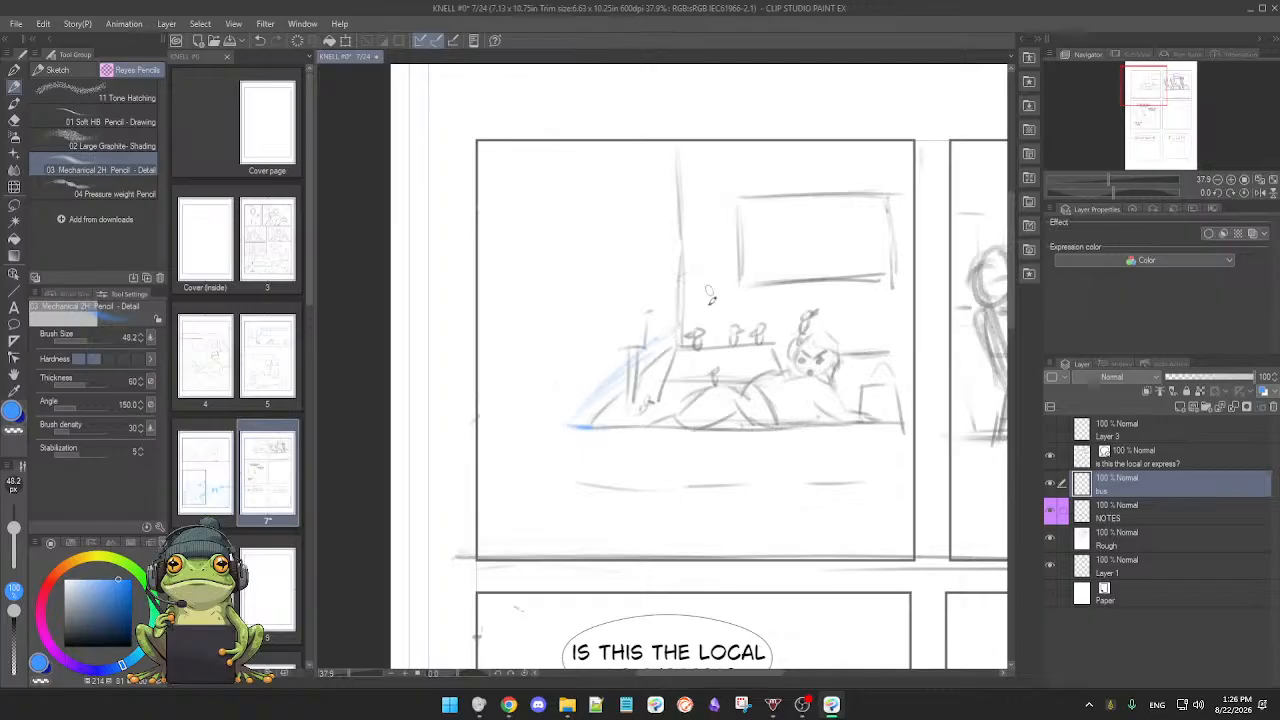
left_click_drag(724, 152, 730, 325)
left_click_drag(646, 345, 720, 289)
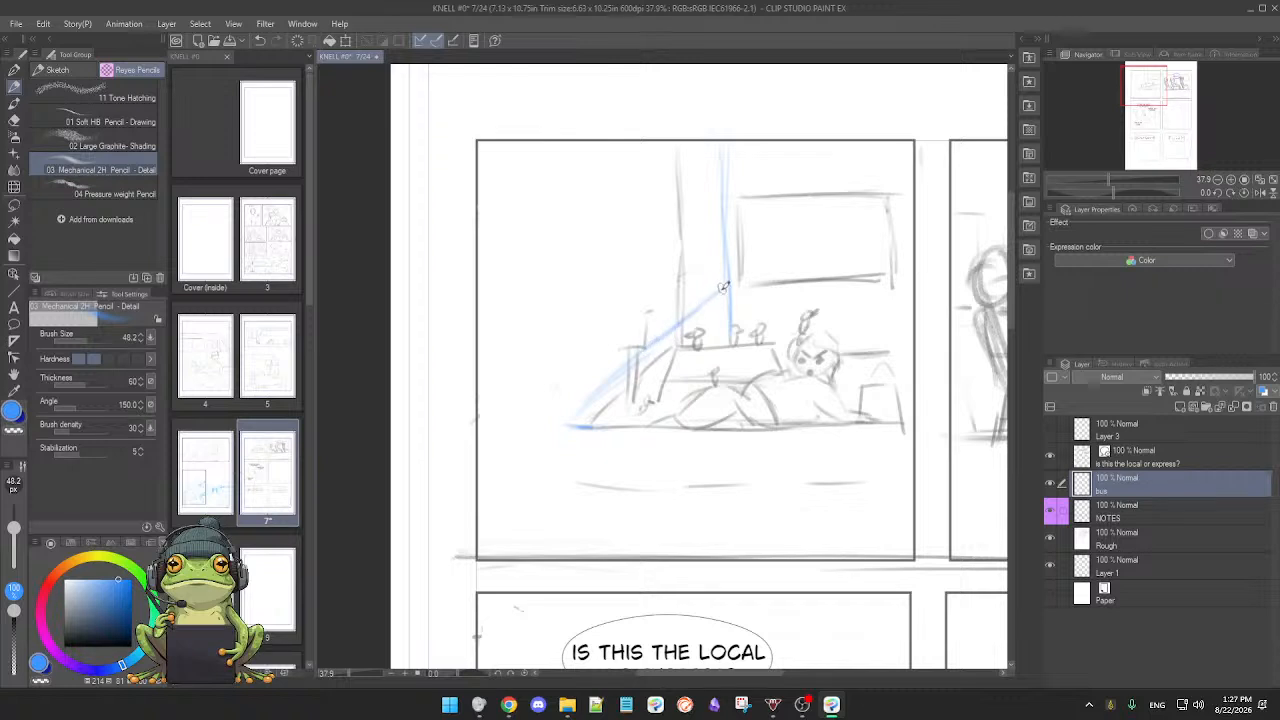
Step: Paint over the old grey vertical corner line beside the new blue one in white on the Rough layer
left_click(1125, 546)
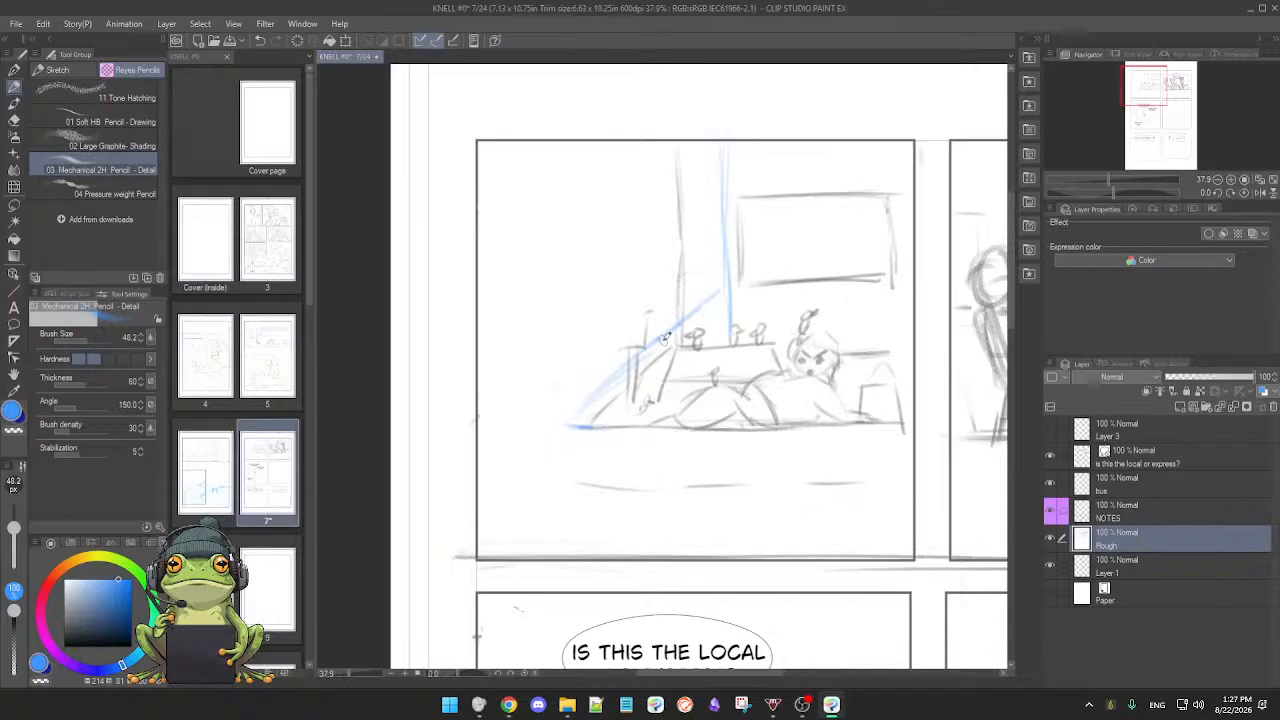
key("e")
key("p")
key("x")
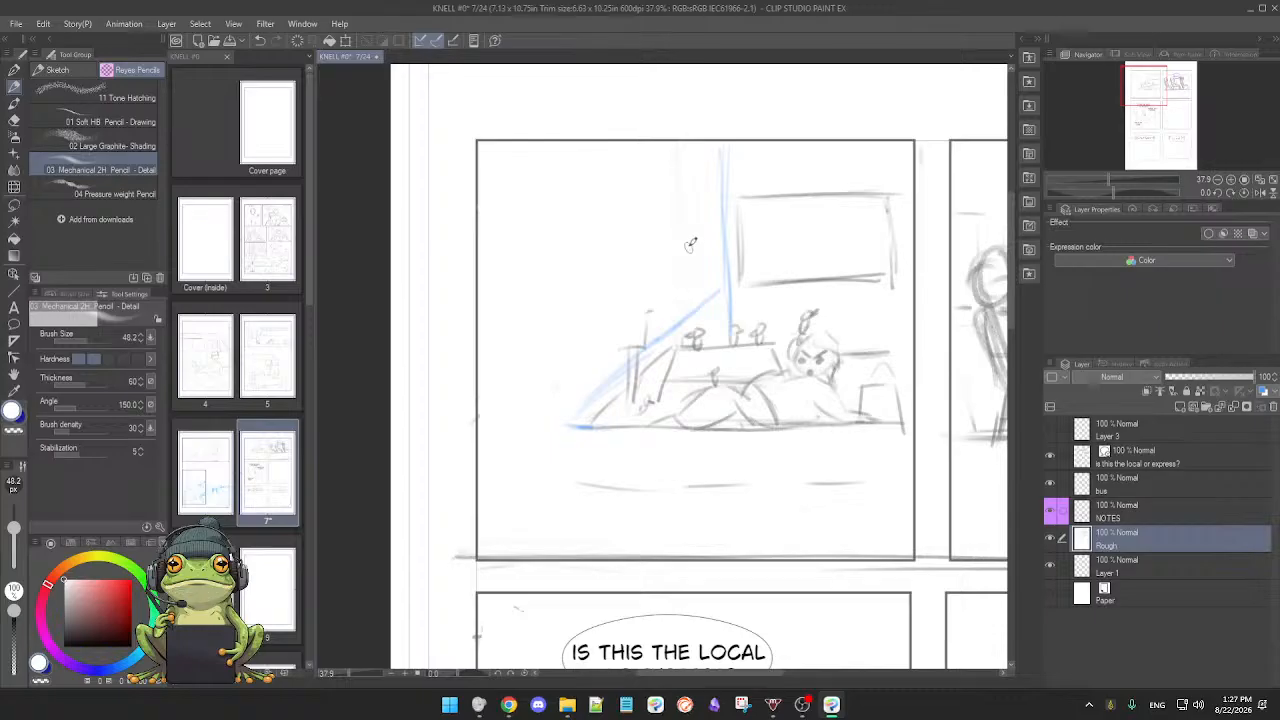
left_click_drag(842, 458, 797, 430)
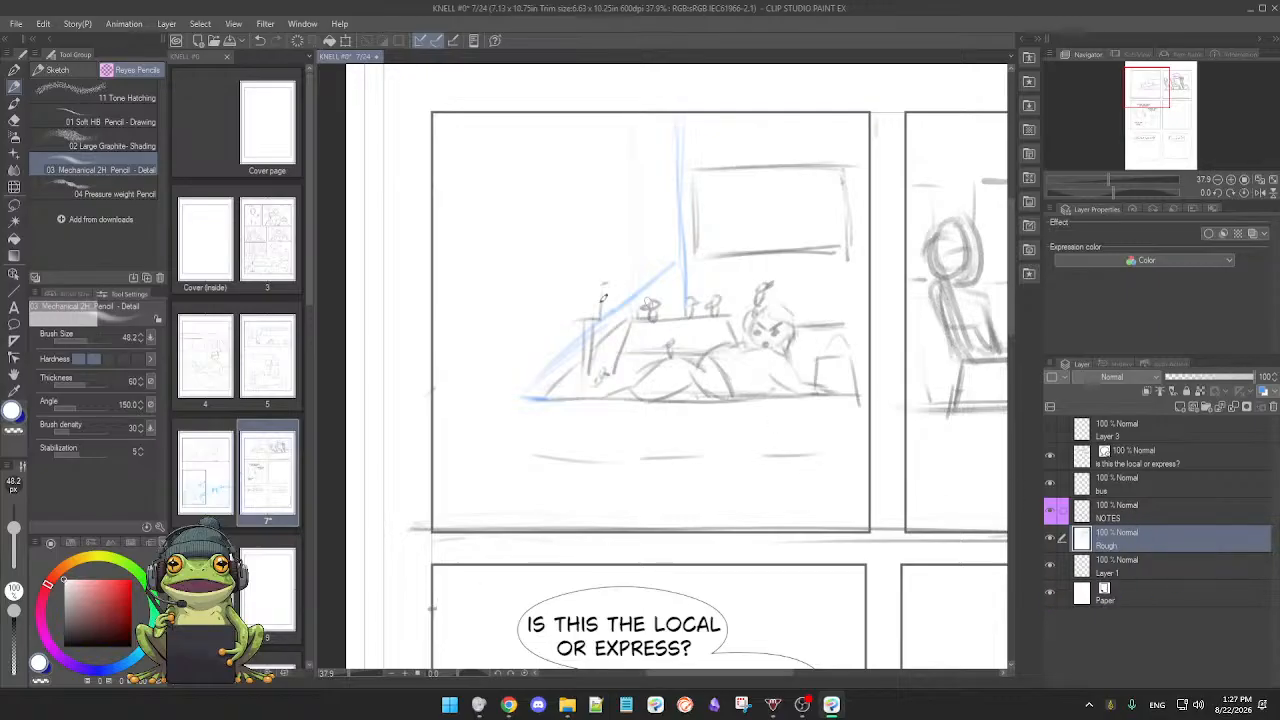
Step: Erase the leftover grey lines between the blue diagonal and the reclining figure on the Rough layer with the 3rdCoffee Soft Eraser
key("e")
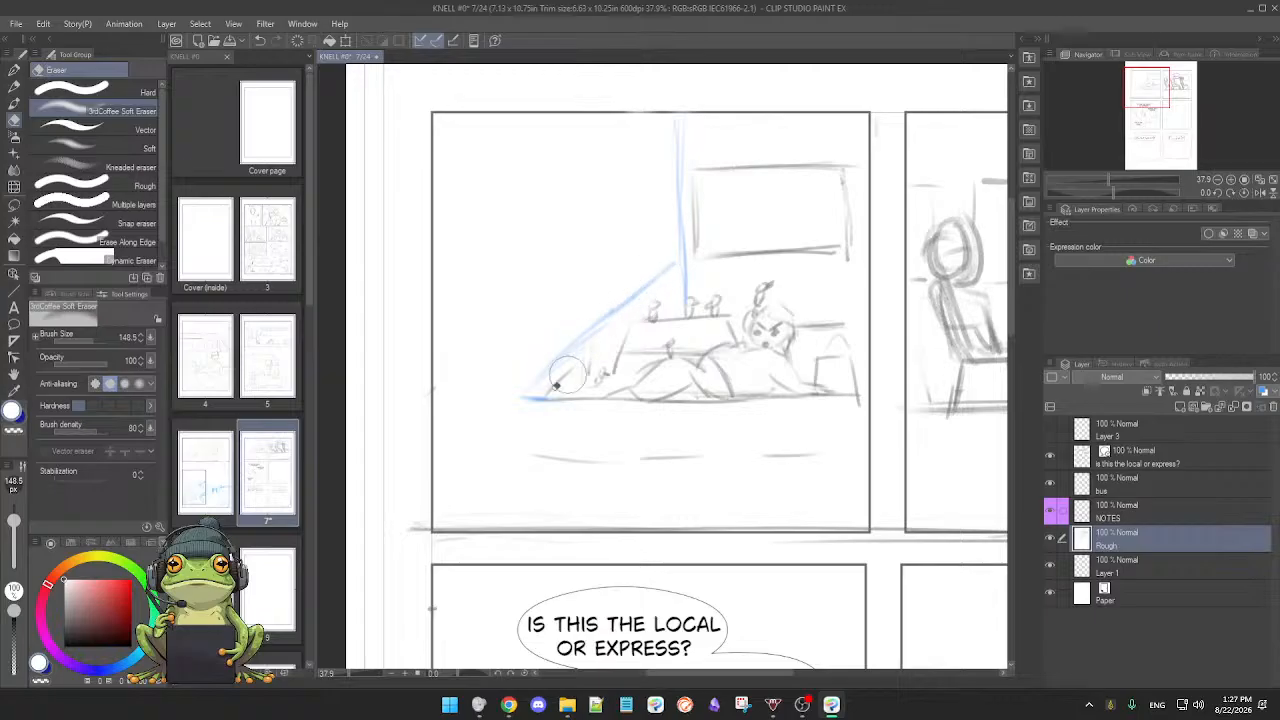
key("p")
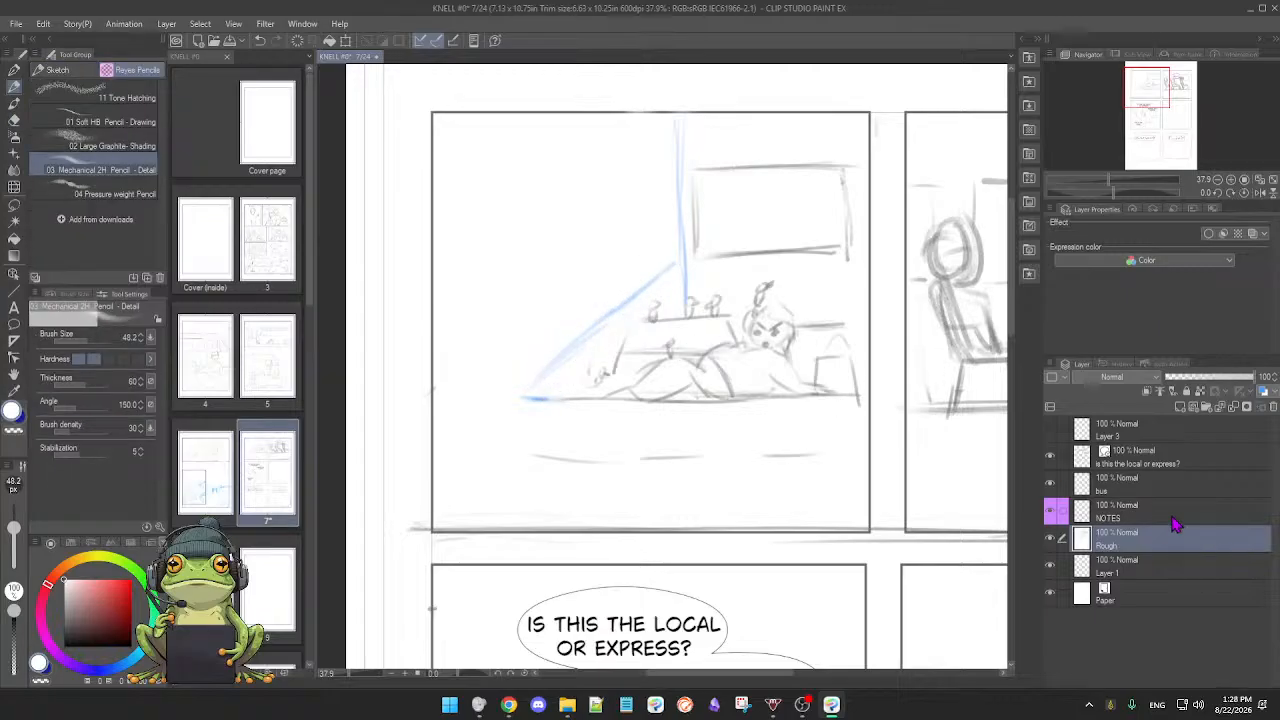
Step: Choose a blue drawing color and reinforce the diagonal wall-base line on the bus layer with the 03 Mechanical 2H Pencil - Detail
left_click(1160, 493)
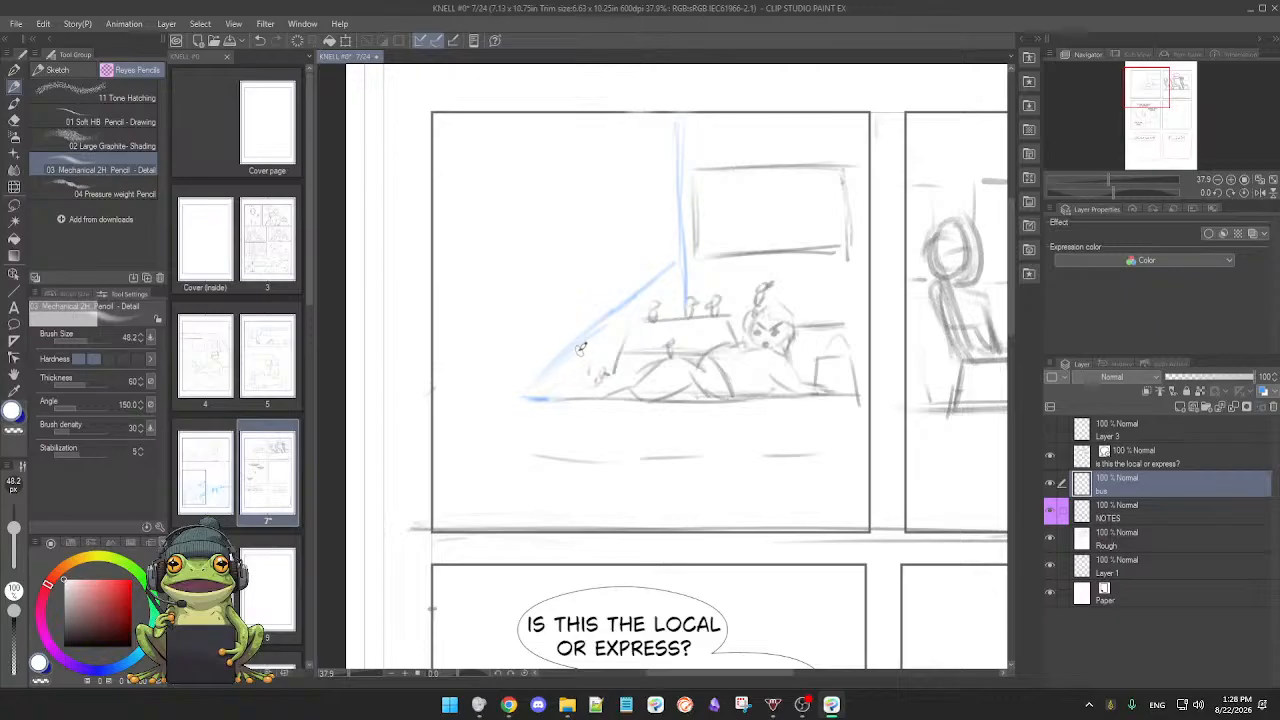
left_click(128, 662)
left_click(115, 580)
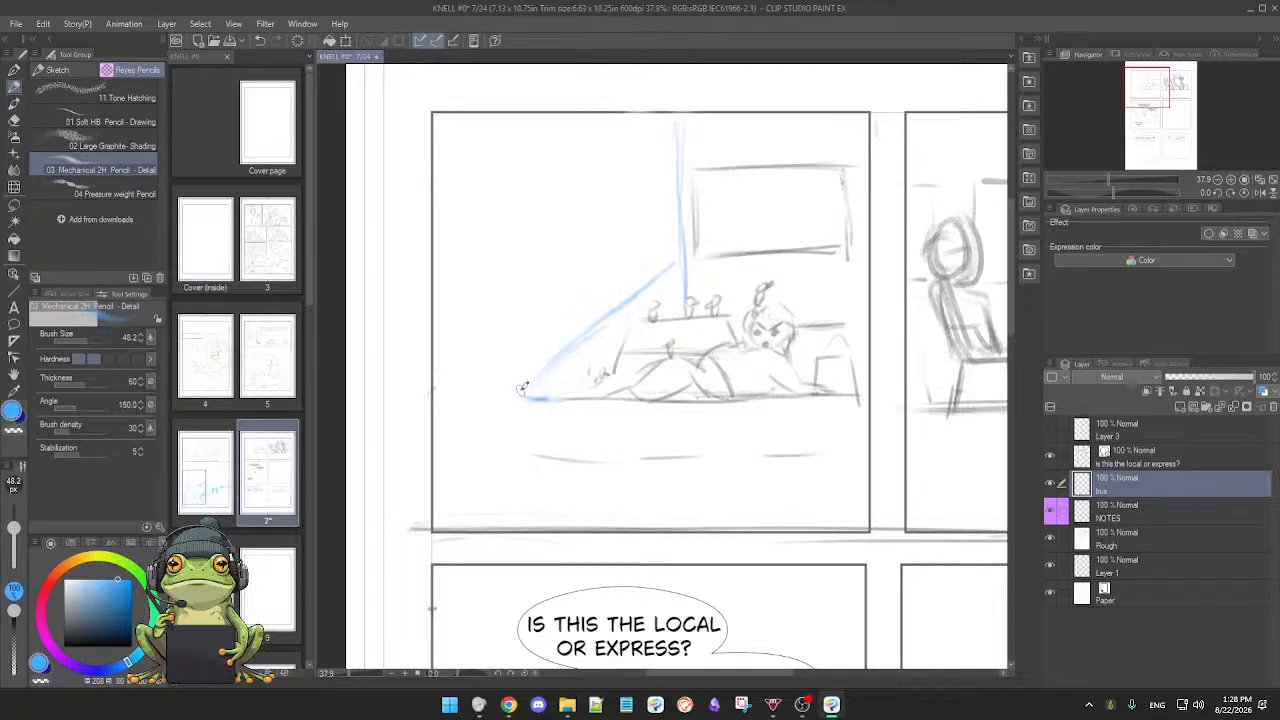
left_click_drag(521, 388, 679, 270)
scroll(805, 398, "down", 1)
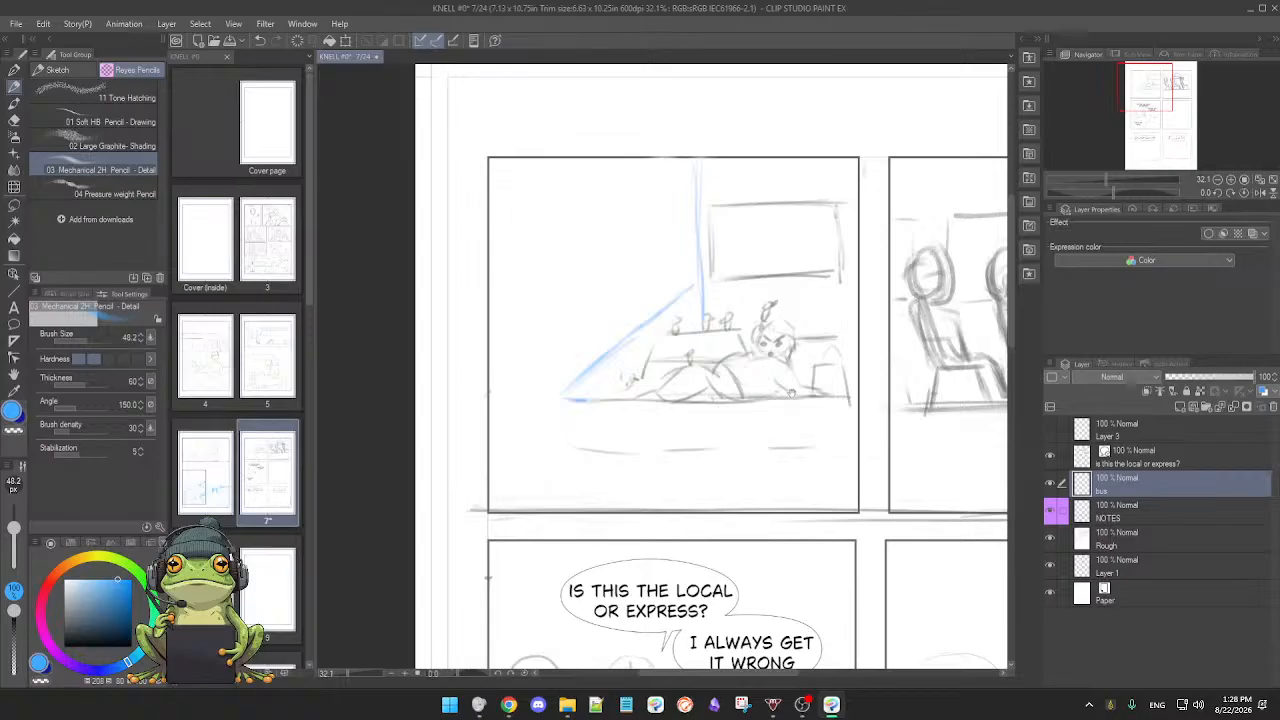
left_click_drag(791, 393, 784, 395)
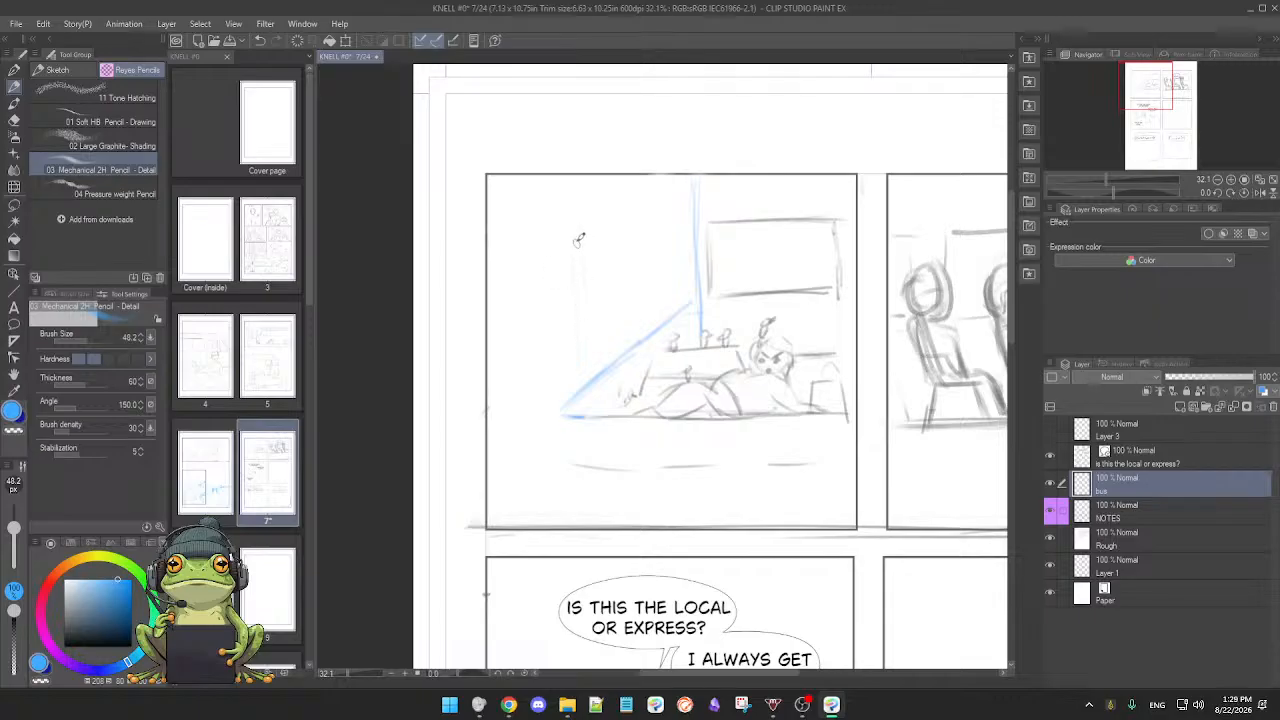
Step: Sketch a blue boxy bus body above the diagonal, with an upright front corner, lower edge, sloping roofline and curved rear edge
left_click_drag(578, 240, 580, 352)
left_click_drag(586, 219, 652, 200)
left_click_drag(598, 348, 668, 293)
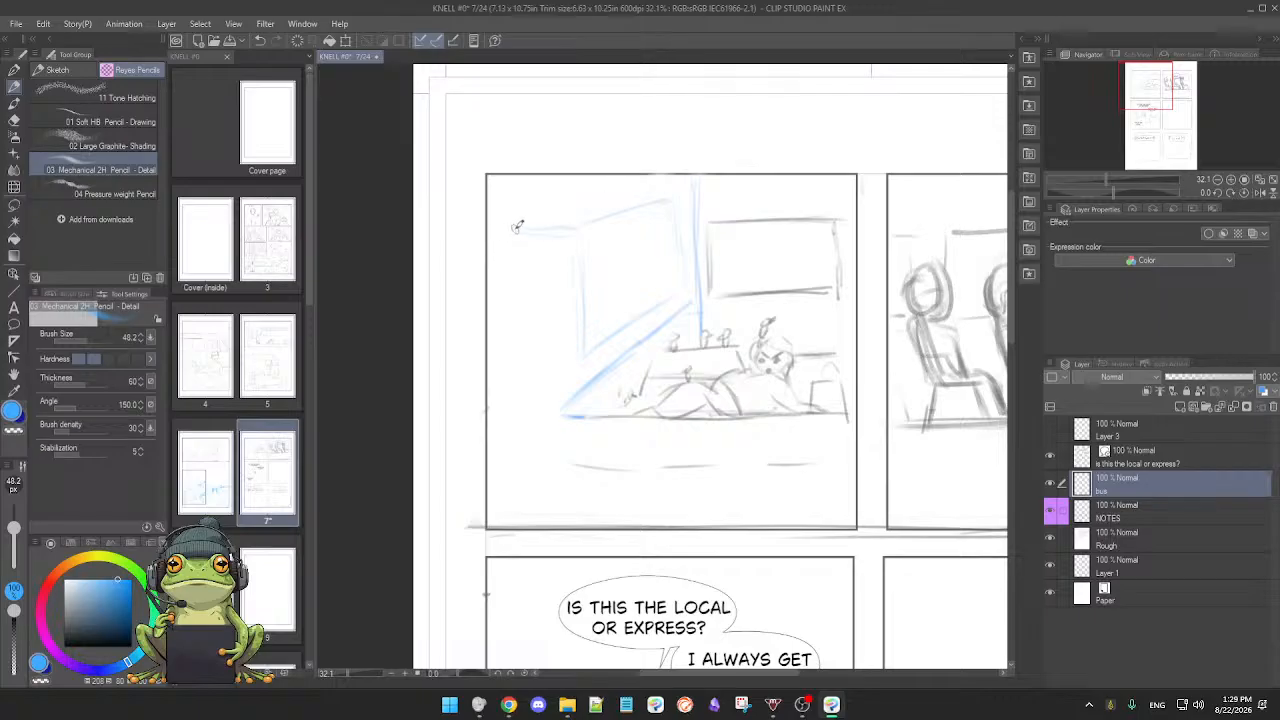
scroll(746, 371, "down", 5)
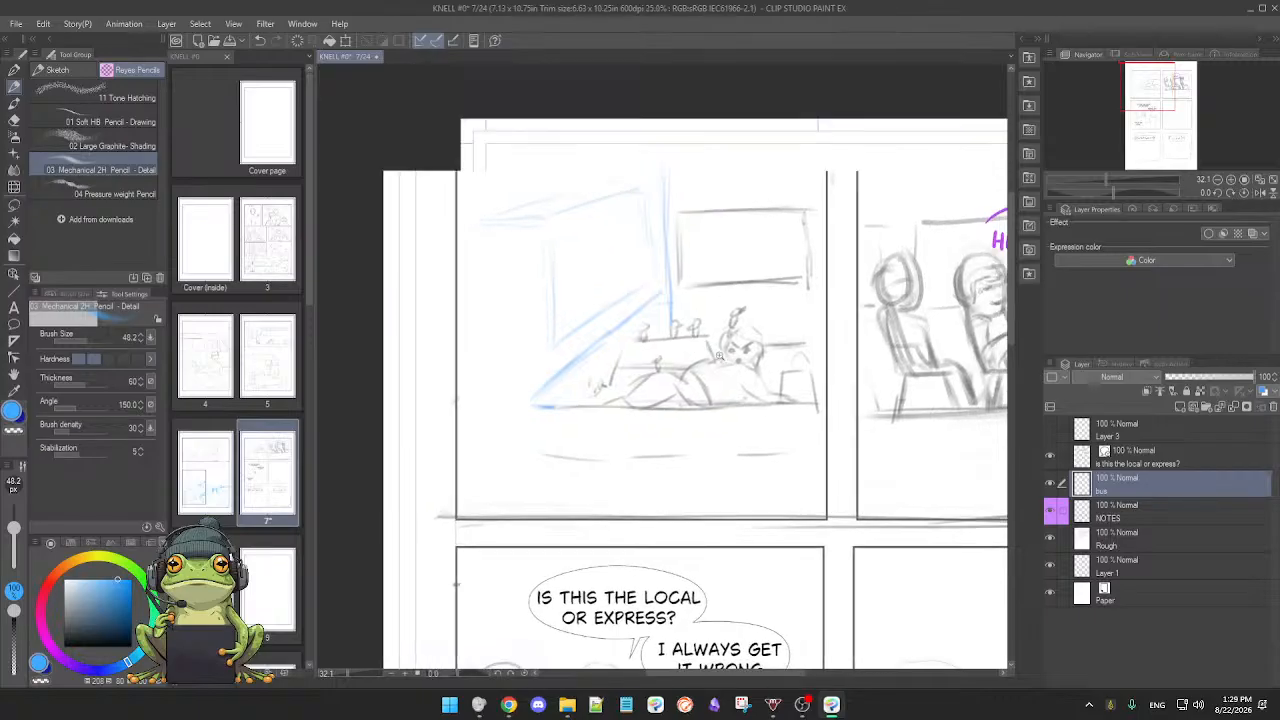
left_click_drag(746, 371, 717, 371)
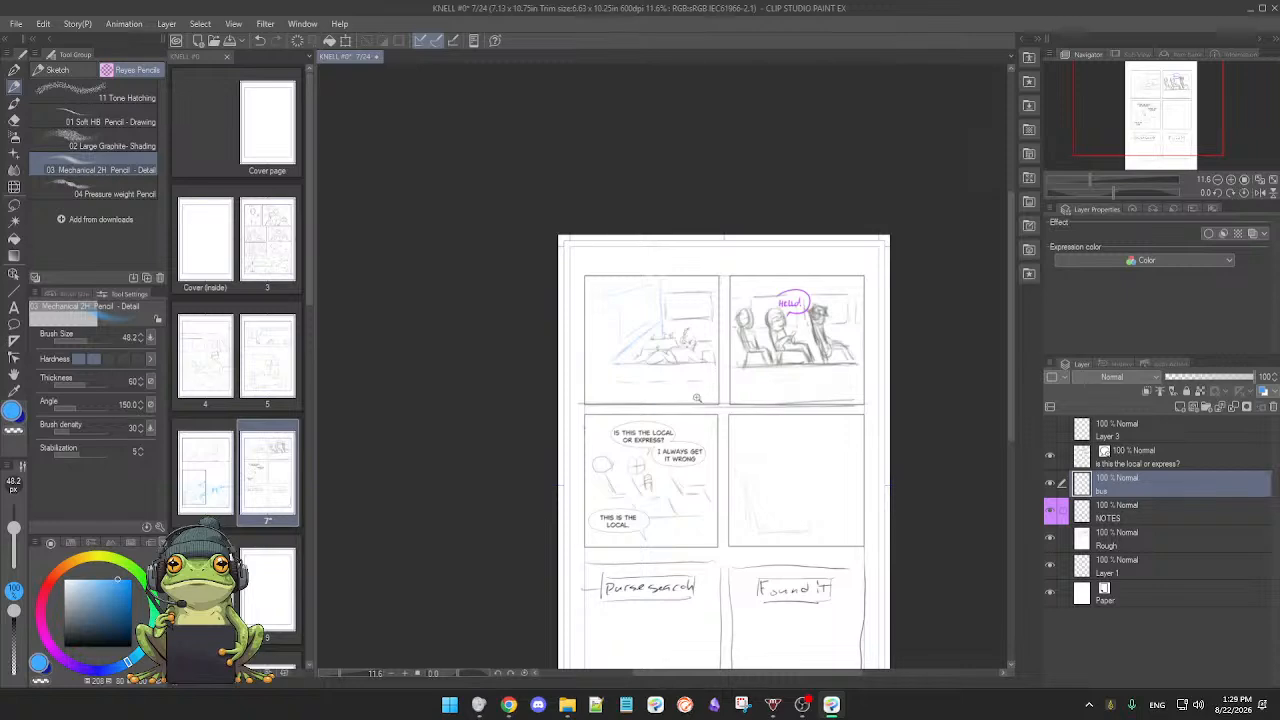
scroll(697, 398, "up", 5)
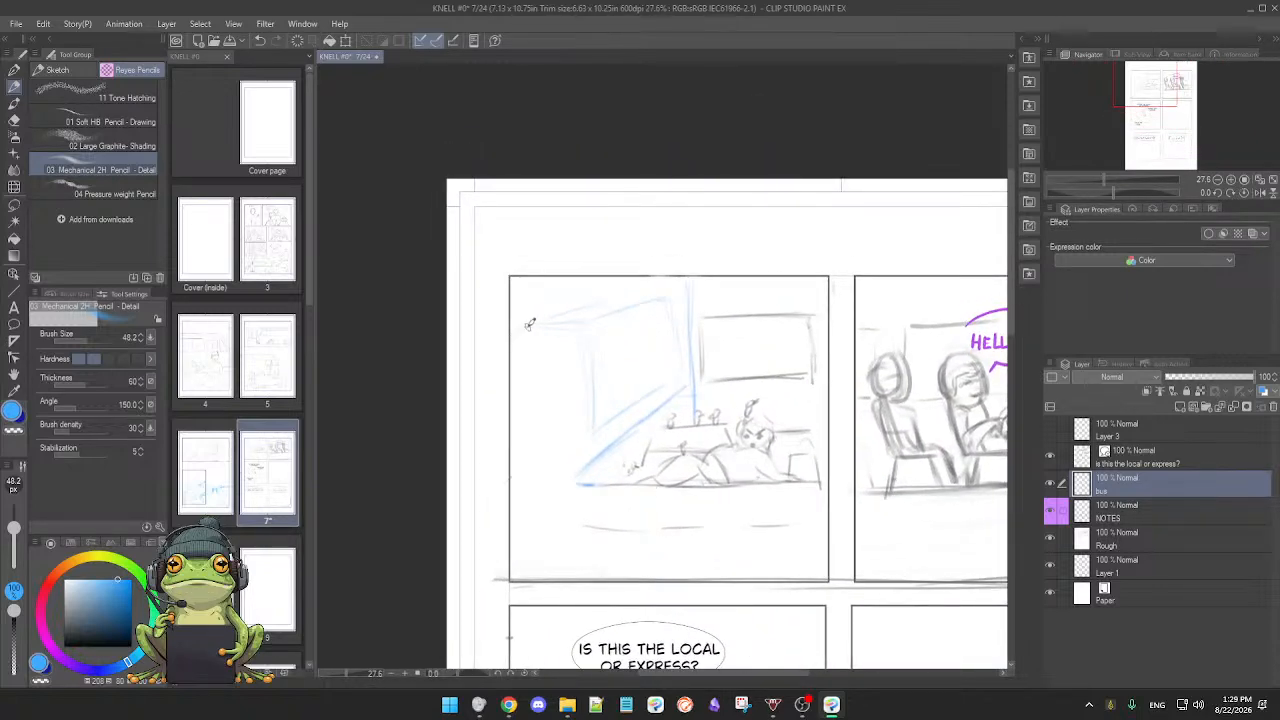
mouse_move(572, 310)
left_mouse_down()
mouse_move(613, 300)
mouse_move(559, 316)
mouse_move(668, 298)
left_mouse_up()
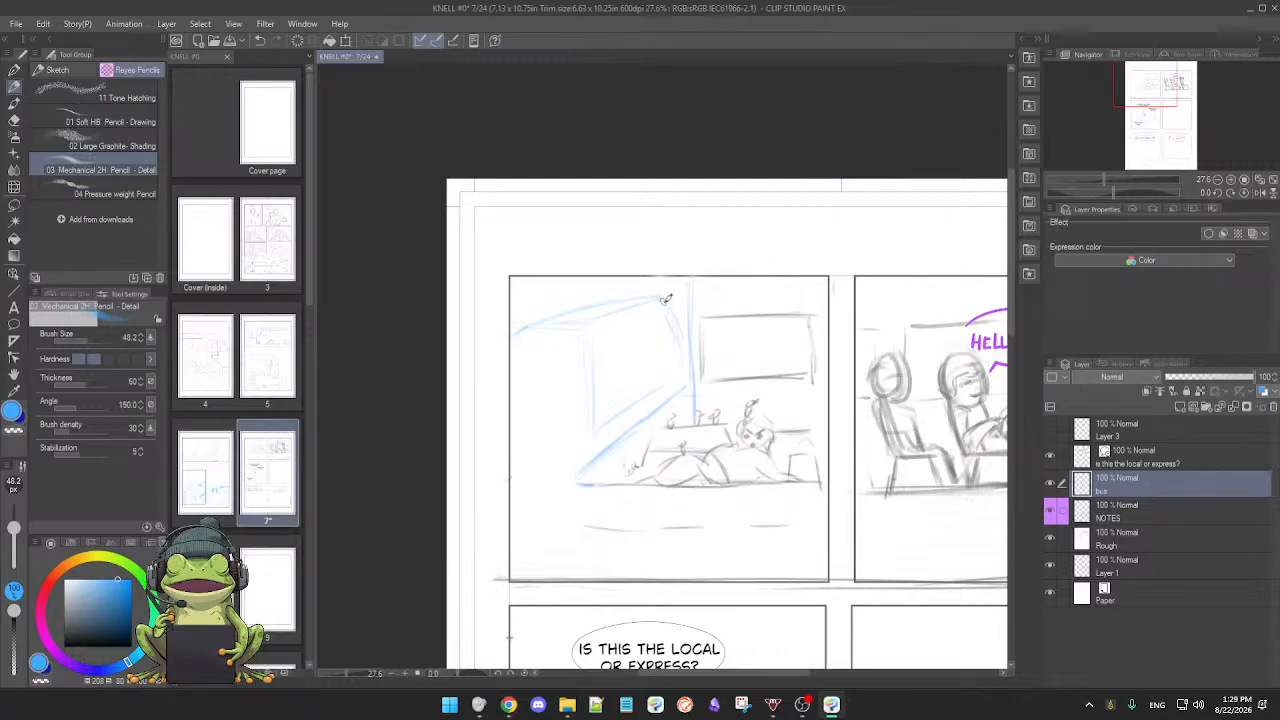
left_click_drag(665, 300, 685, 367)
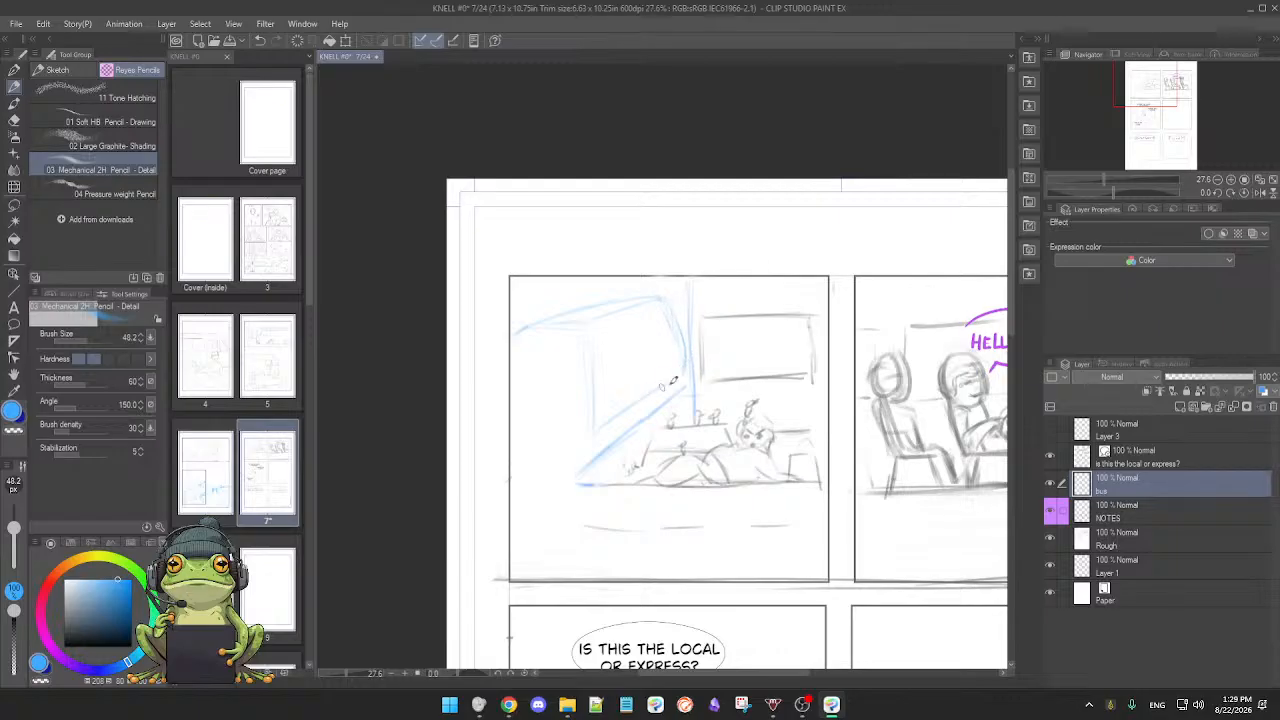
Step: Set the soft eraser's size to 68.8, trim the curved rear edge, and sketch window outlines on the bus side
key("e")
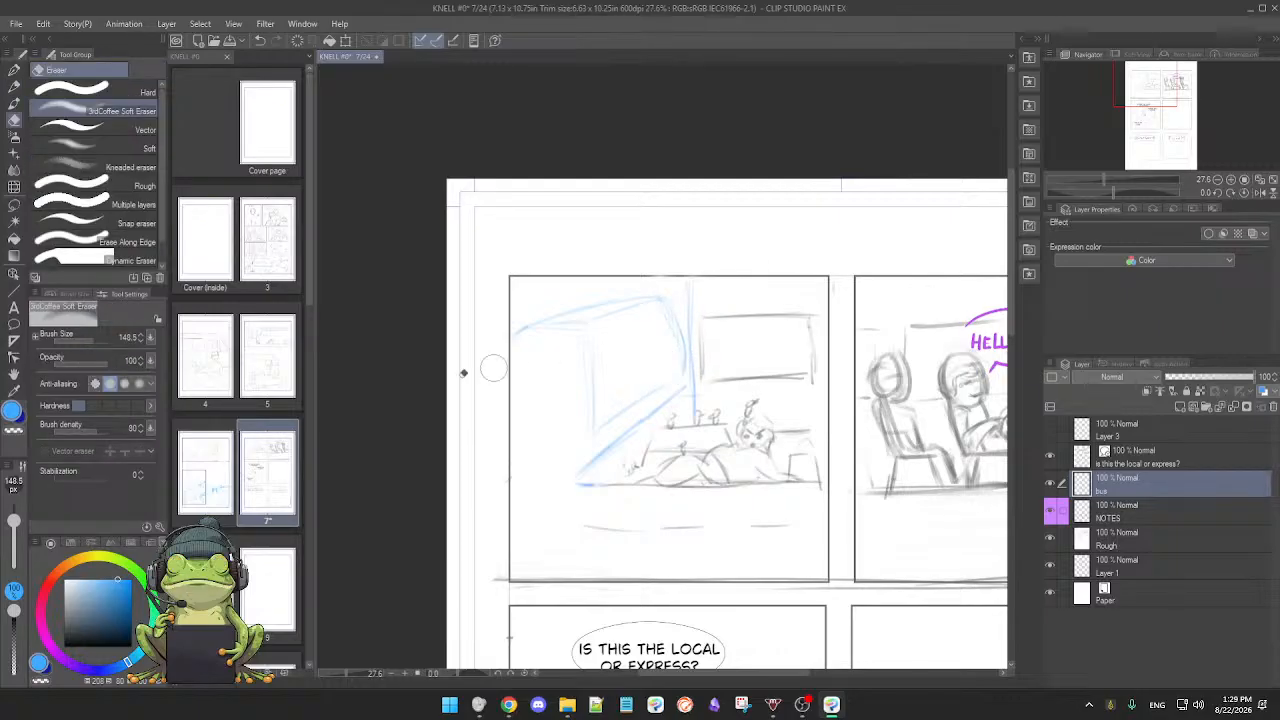
left_click_drag(14, 527, 14, 533)
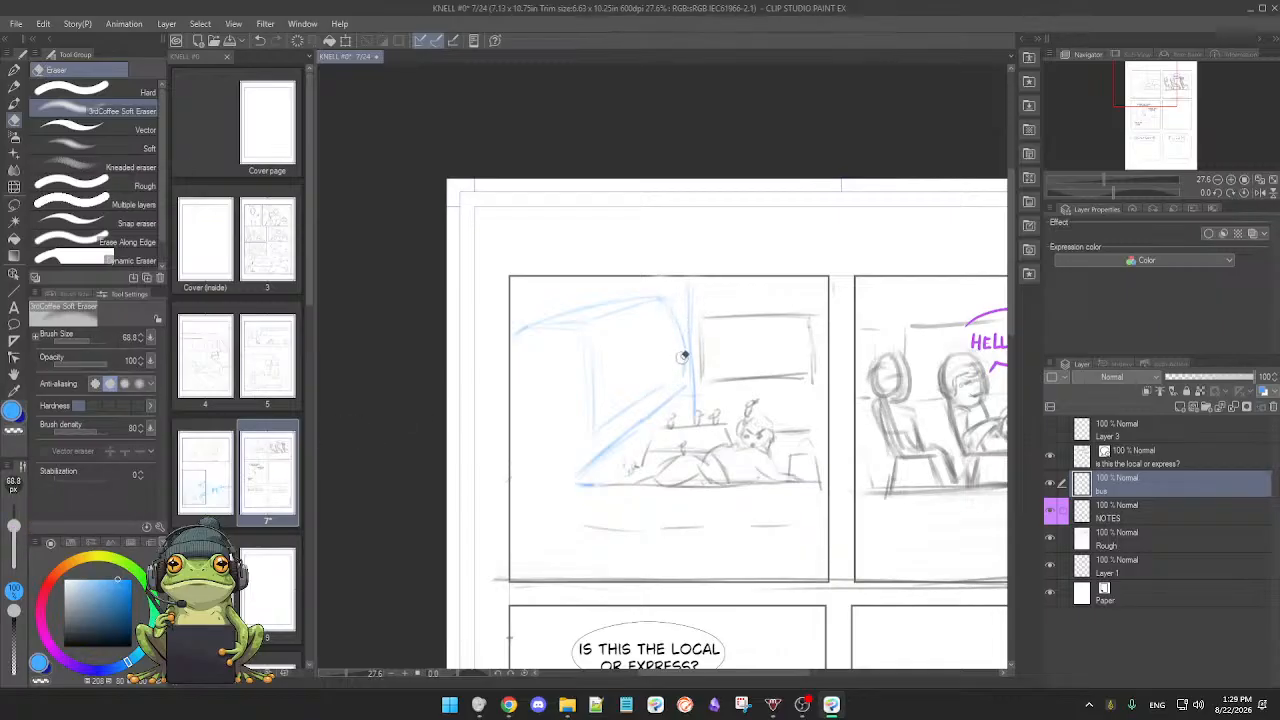
key("p")
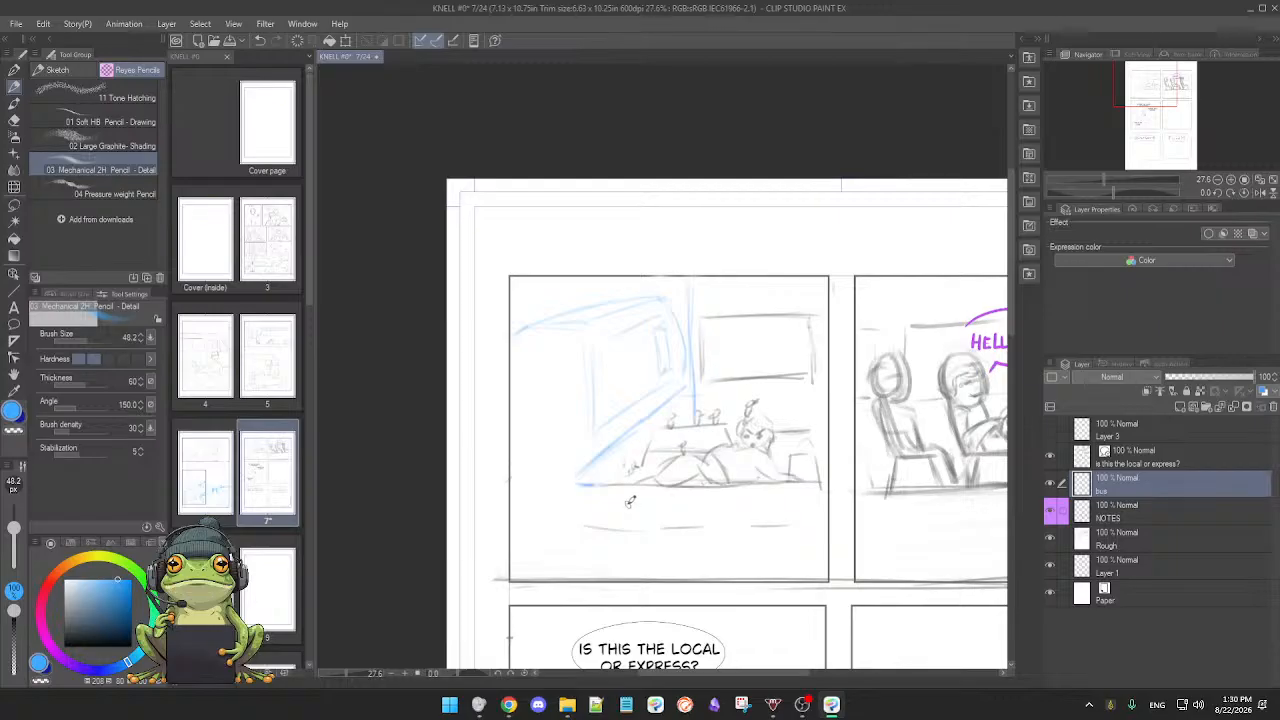
Step: Erase the blue roofline, curved rear edge and window outlines from the upper part of the bus
key("e")
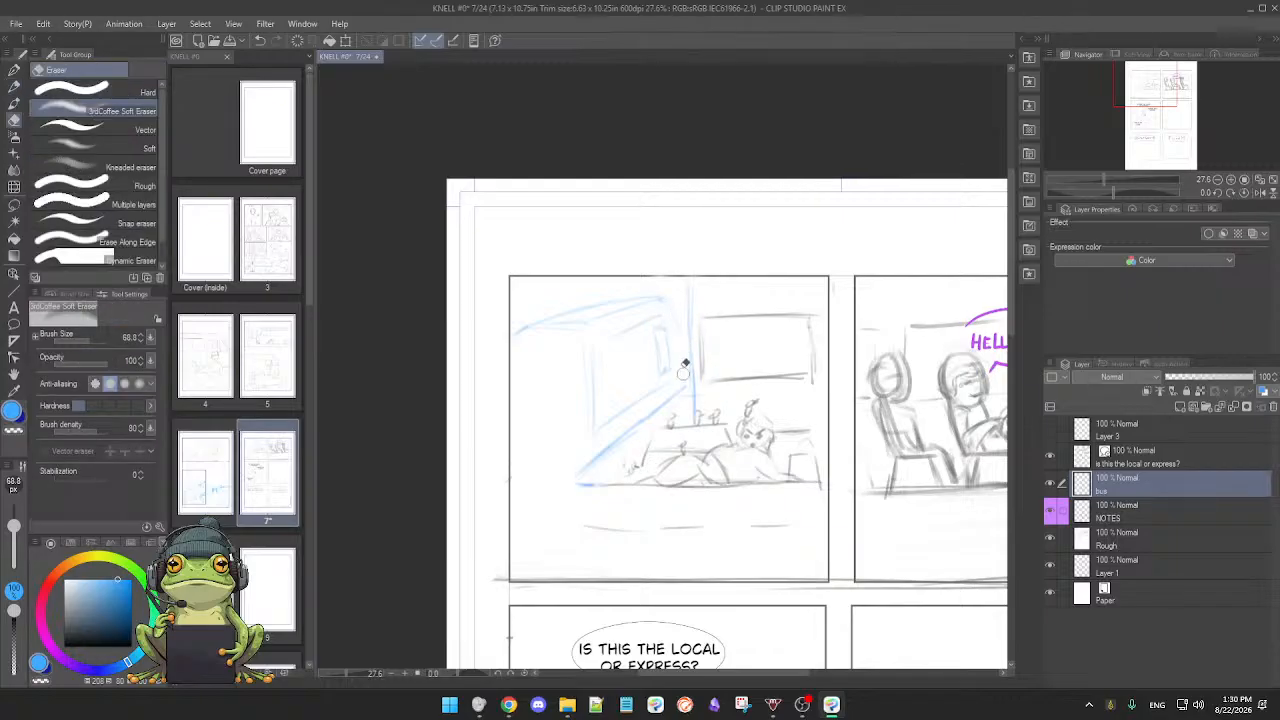
mouse_move(647, 304)
left_mouse_down()
mouse_move(517, 329)
mouse_move(589, 299)
mouse_move(563, 309)
mouse_move(639, 297)
mouse_move(545, 323)
mouse_move(652, 298)
mouse_move(590, 326)
mouse_move(658, 298)
mouse_move(575, 327)
mouse_move(633, 303)
mouse_move(653, 309)
mouse_move(587, 324)
mouse_move(587, 361)
left_mouse_up()
mouse_move(627, 324)
left_mouse_down()
mouse_move(647, 332)
mouse_move(656, 362)
mouse_move(659, 328)
left_mouse_up()
Step: Redraw the upper edge of the bus side and add two round wheels along its lower edge, clearing the lines inside them
key("p")
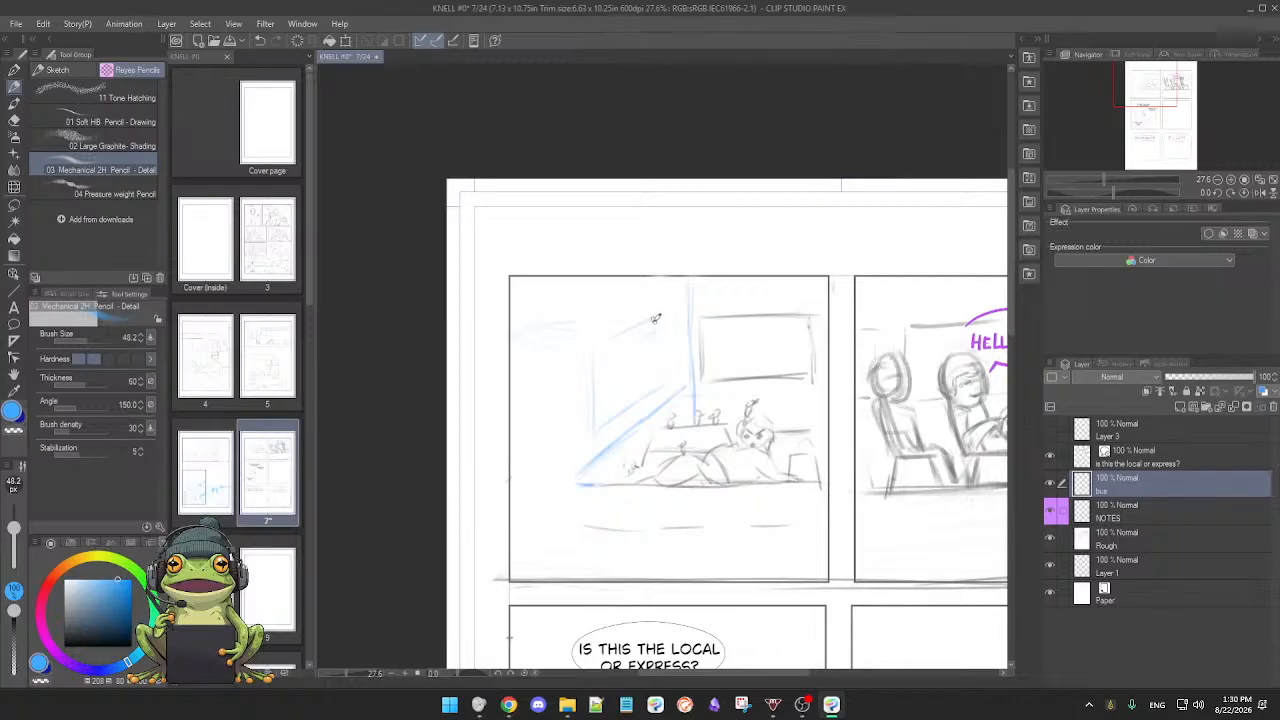
key("e")
key("p")
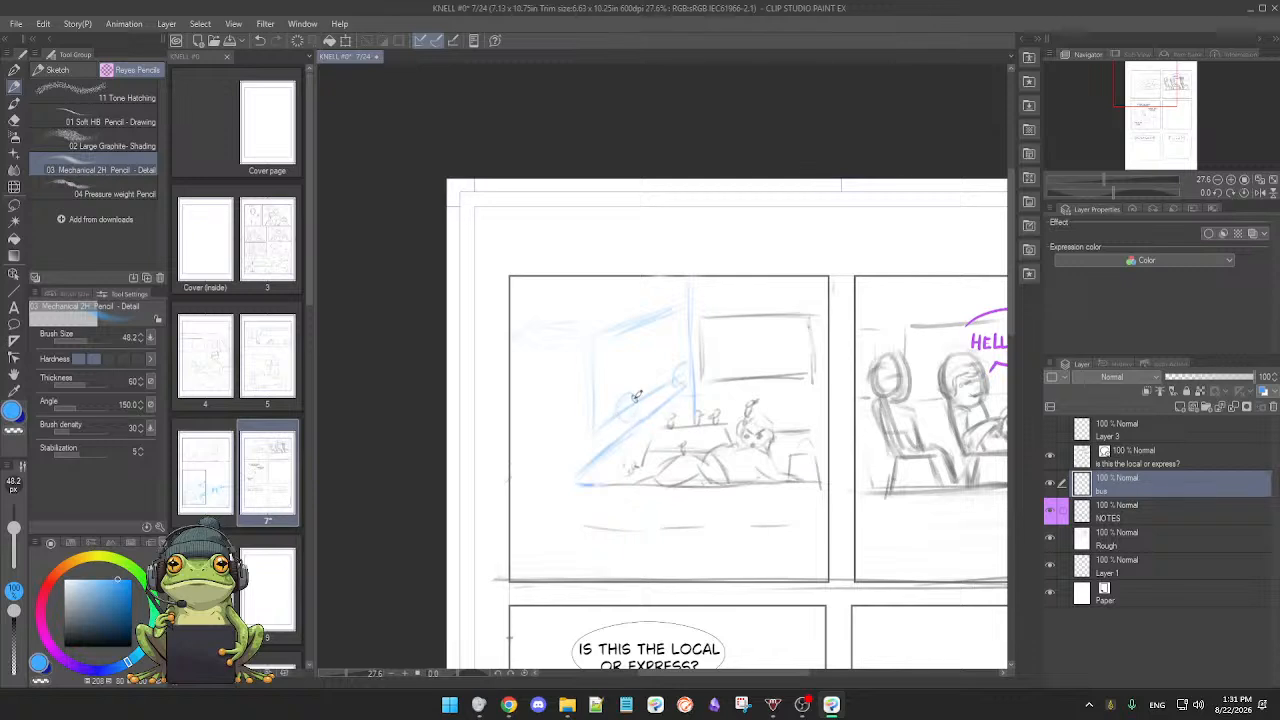
key("e")
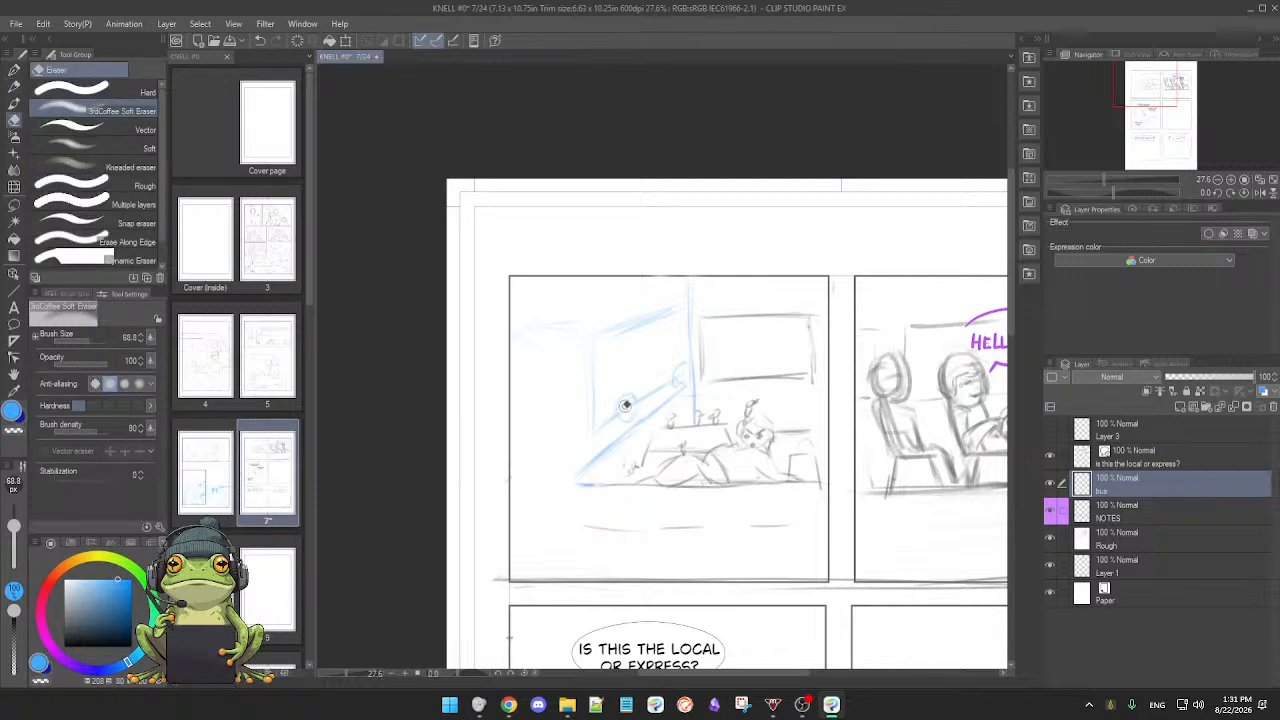
Step: Outline the bus's front face with rounded upper corners and a flat lower edge, cleaning up the overlapping strokes
key("p")
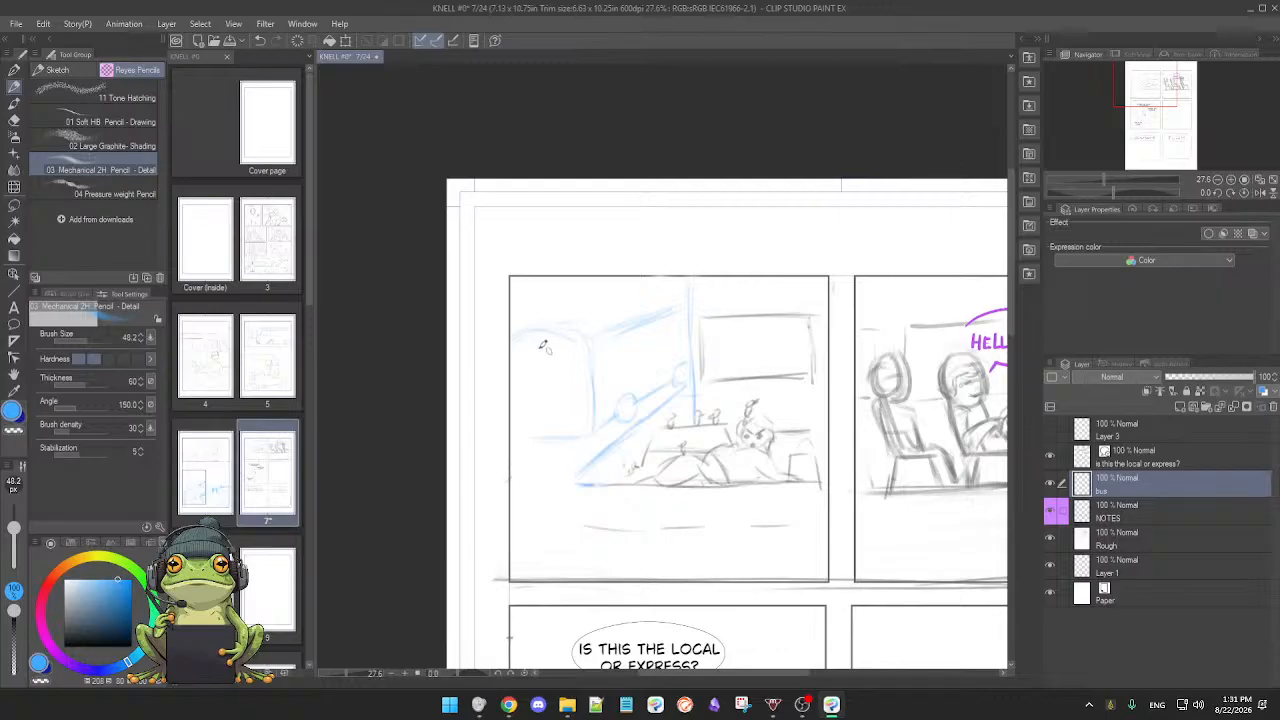
key("e")
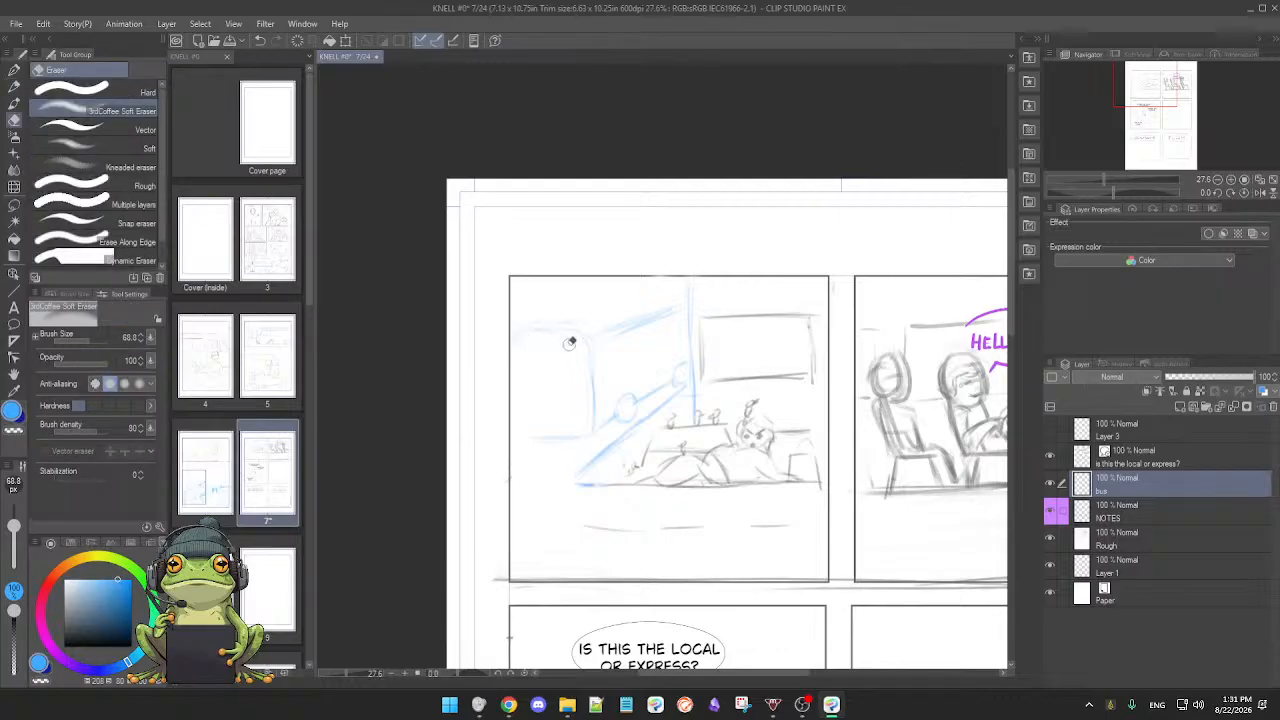
key("p")
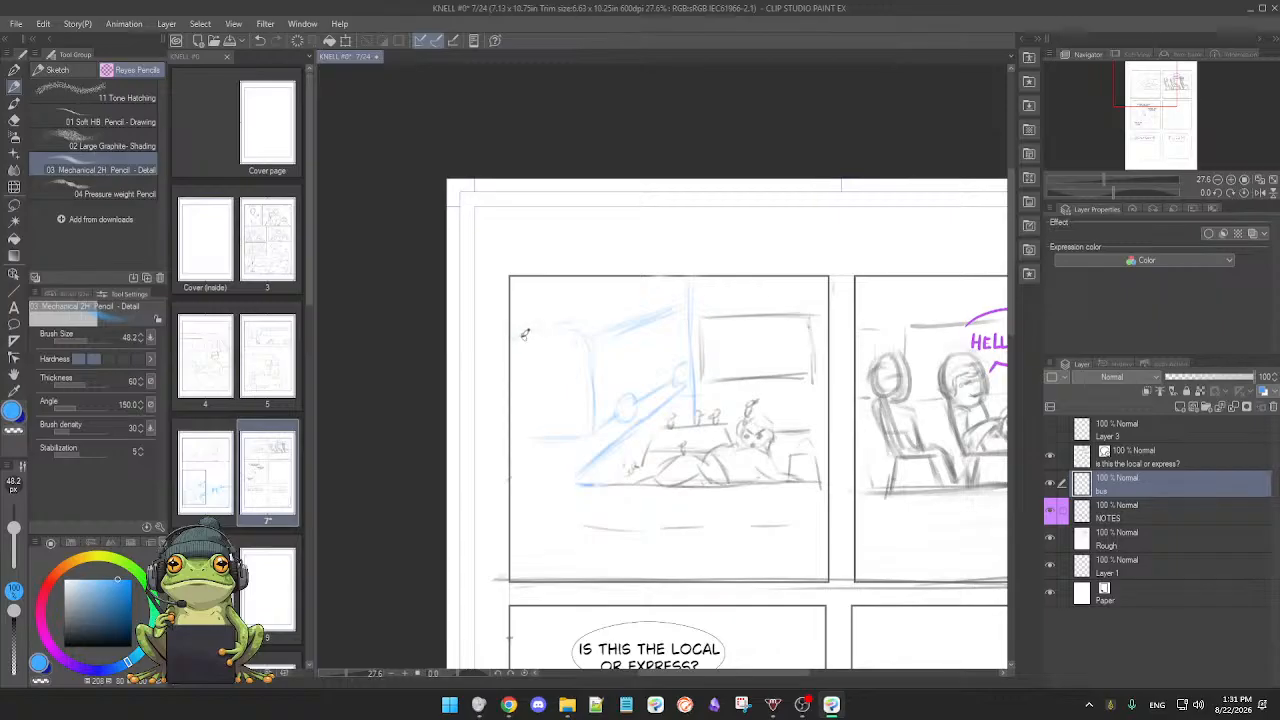
mouse_move(512, 340)
left_mouse_down()
mouse_move(575, 332)
mouse_move(560, 325)
mouse_move(587, 341)
mouse_move(547, 327)
mouse_move(519, 338)
mouse_move(668, 313)
left_mouse_up()
key("e")
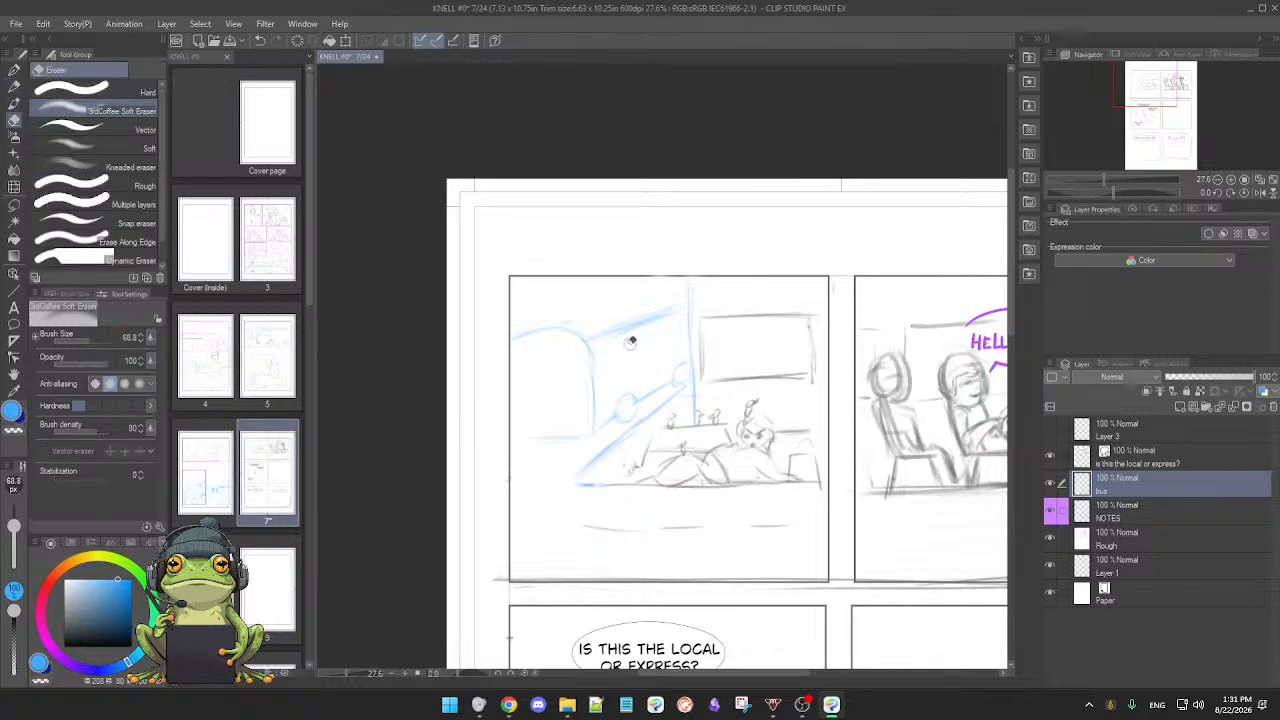
Step: Draw a higher roofline from the front face toward the rear and round off its far end at the vertical corner line
key("p")
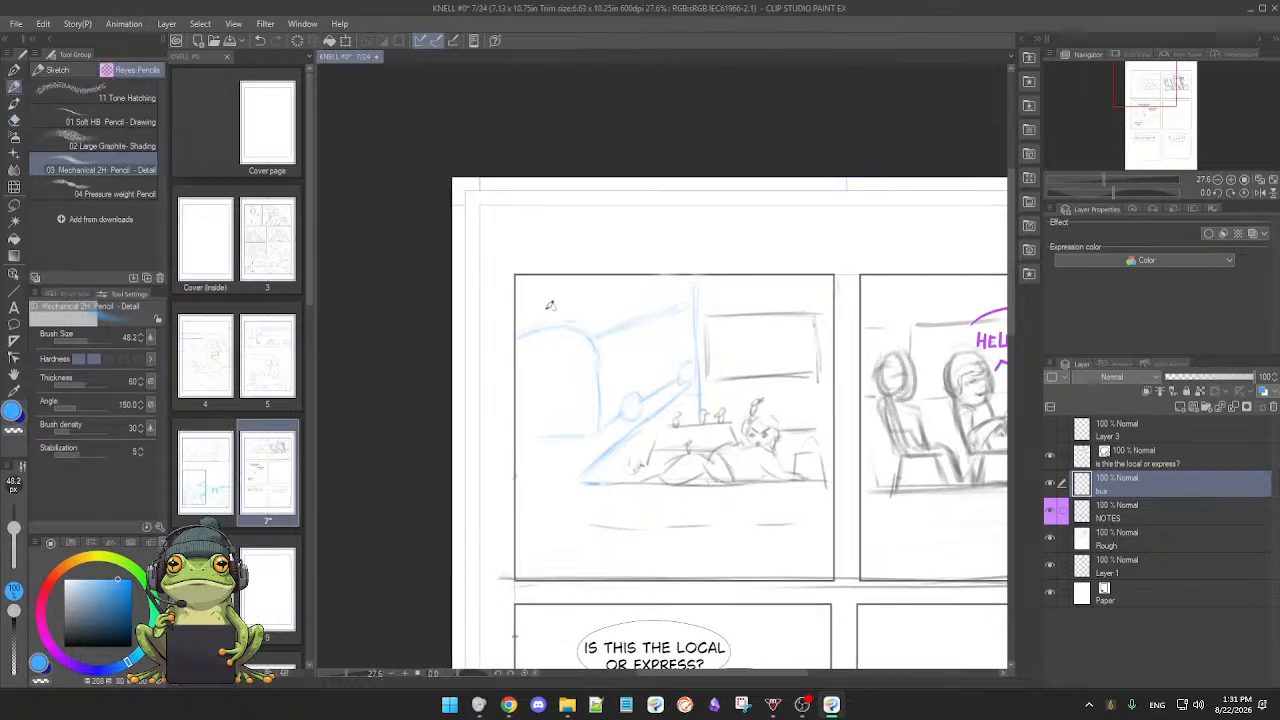
left_click_drag(590, 319, 604, 299)
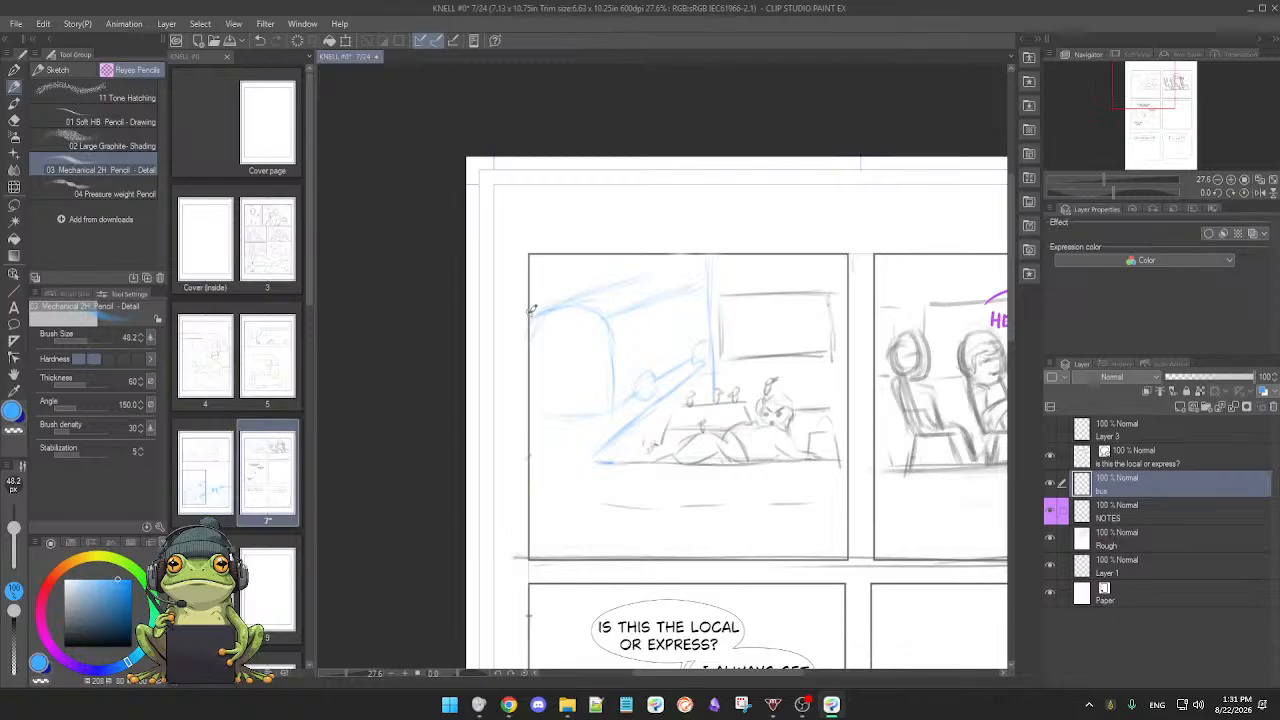
left_click_drag(532, 313, 668, 271)
key("e")
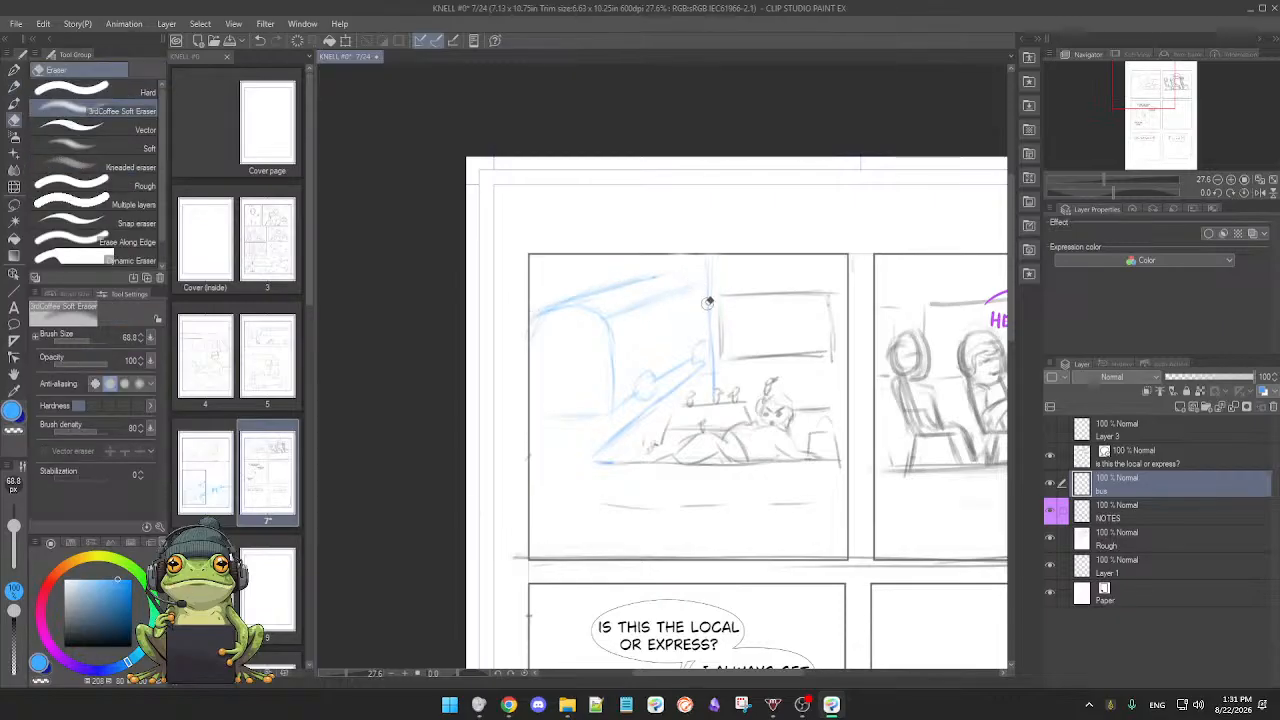
key("p")
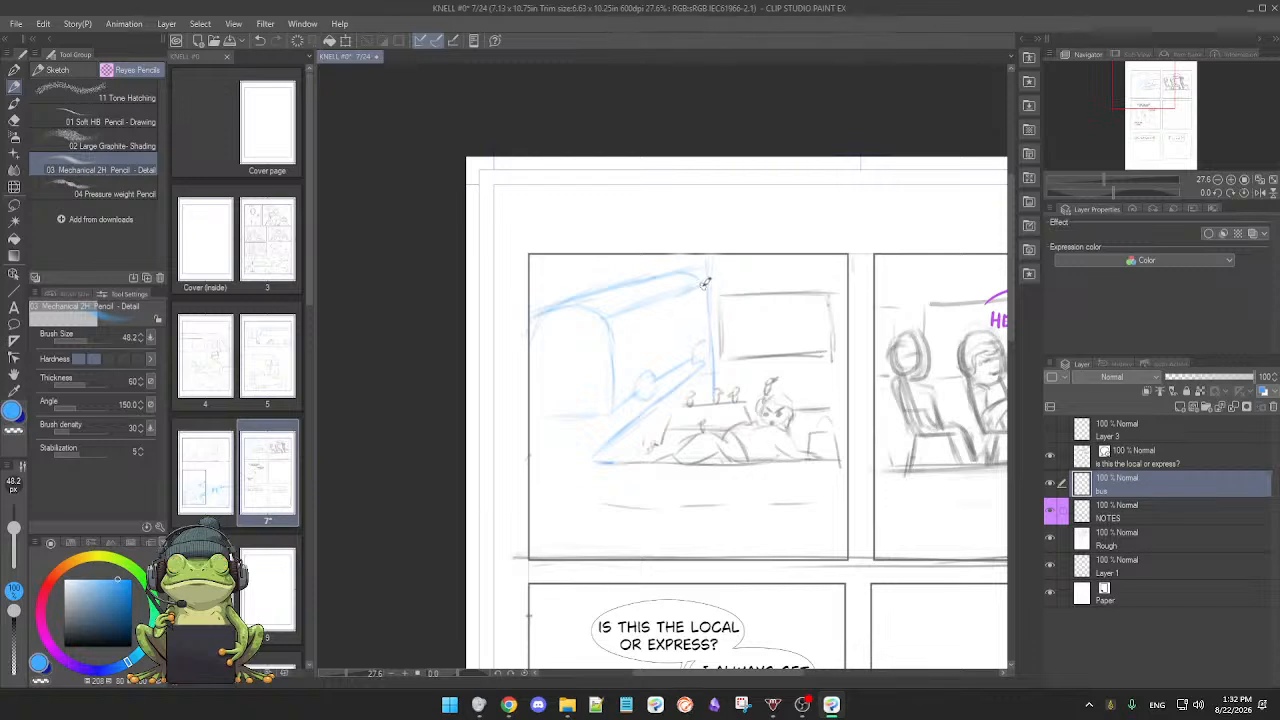
key("e")
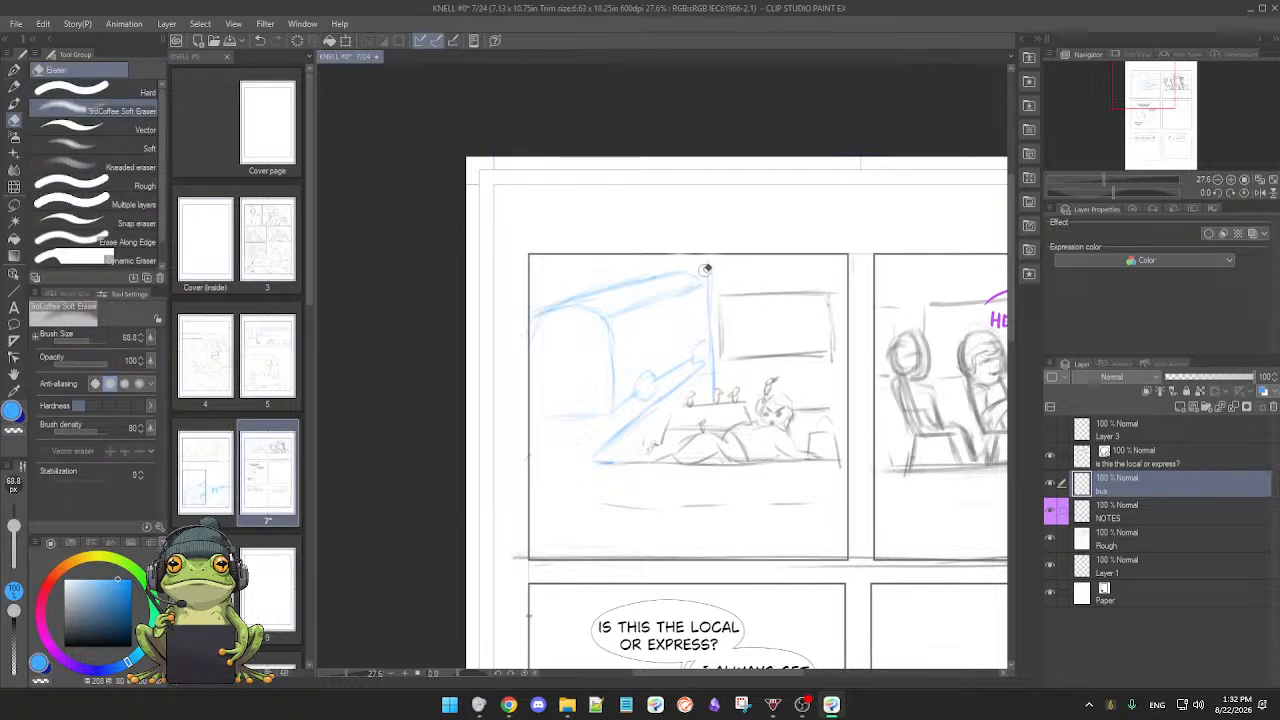
key("p")
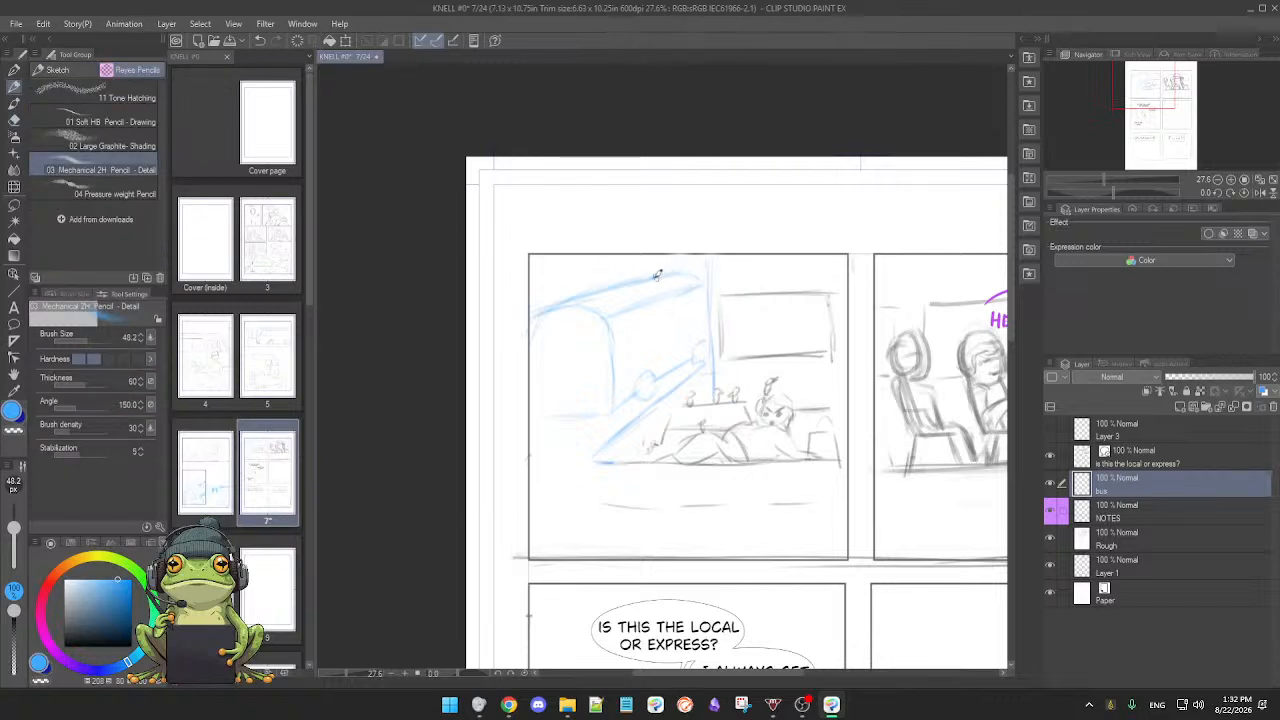
Step: Sketch sloping window lines along the bus side, then erase and redraw the curved outline at the front of the roof
key("e")
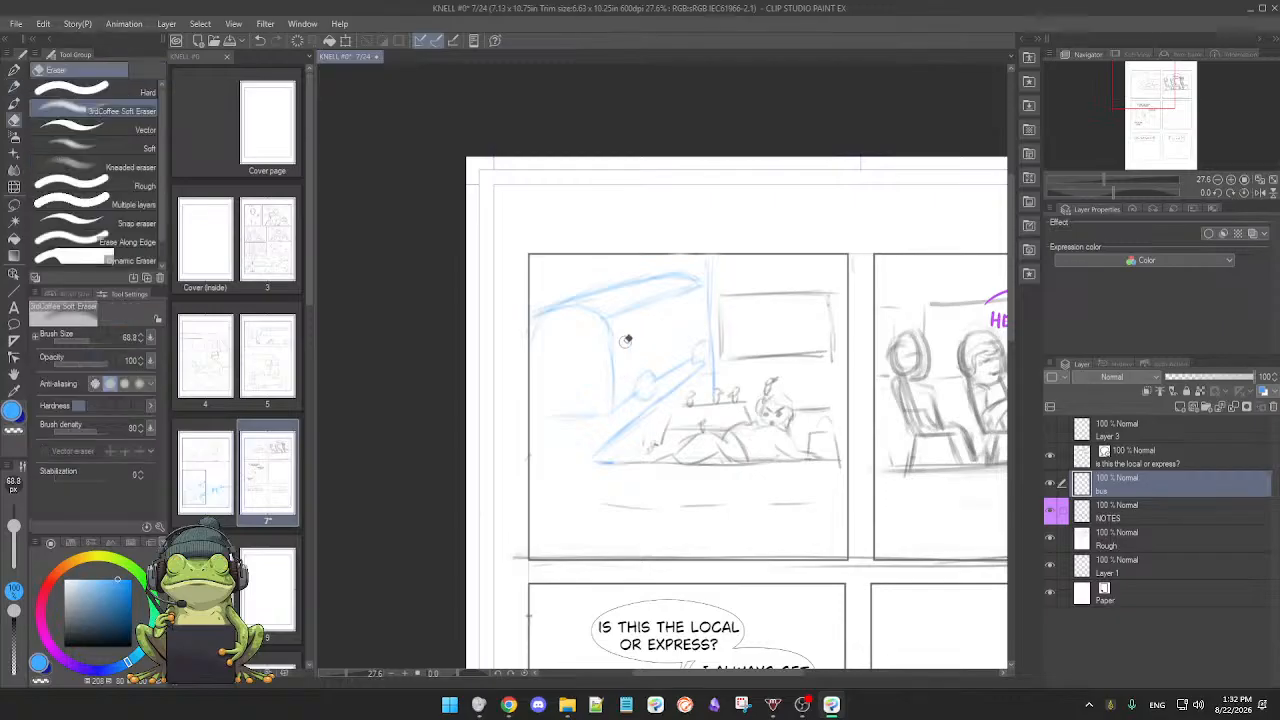
key("p")
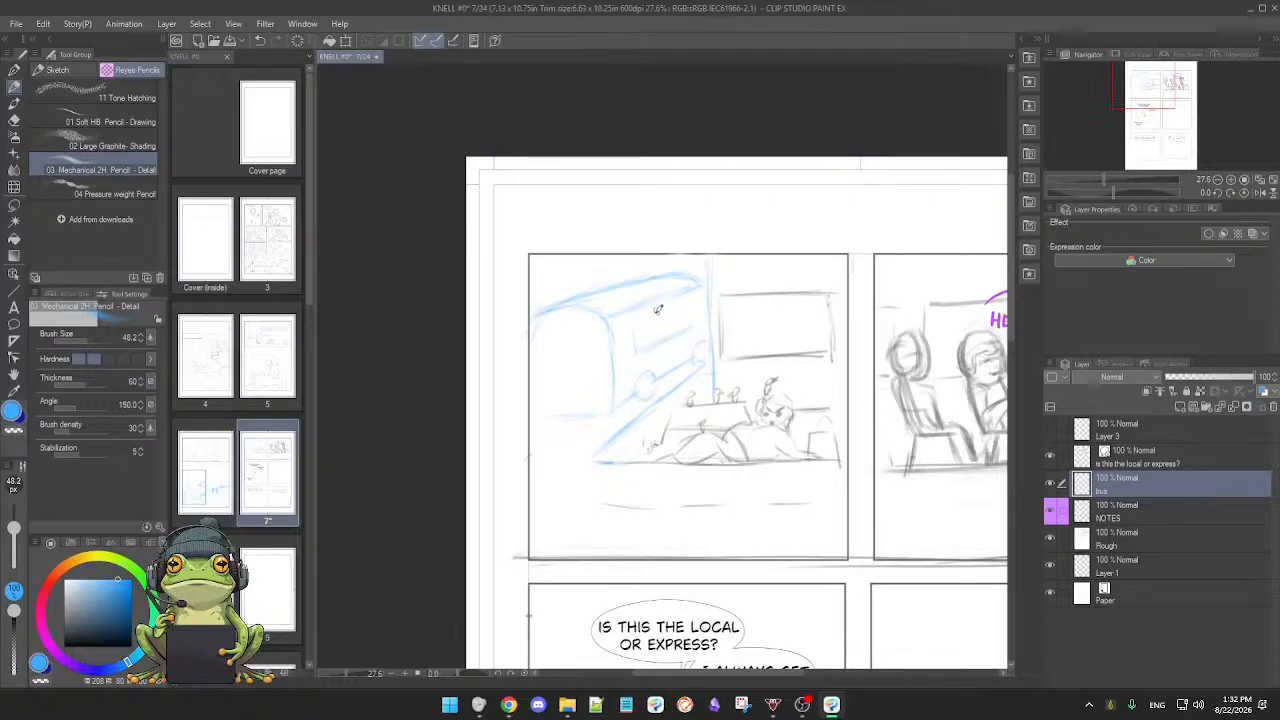
key("e")
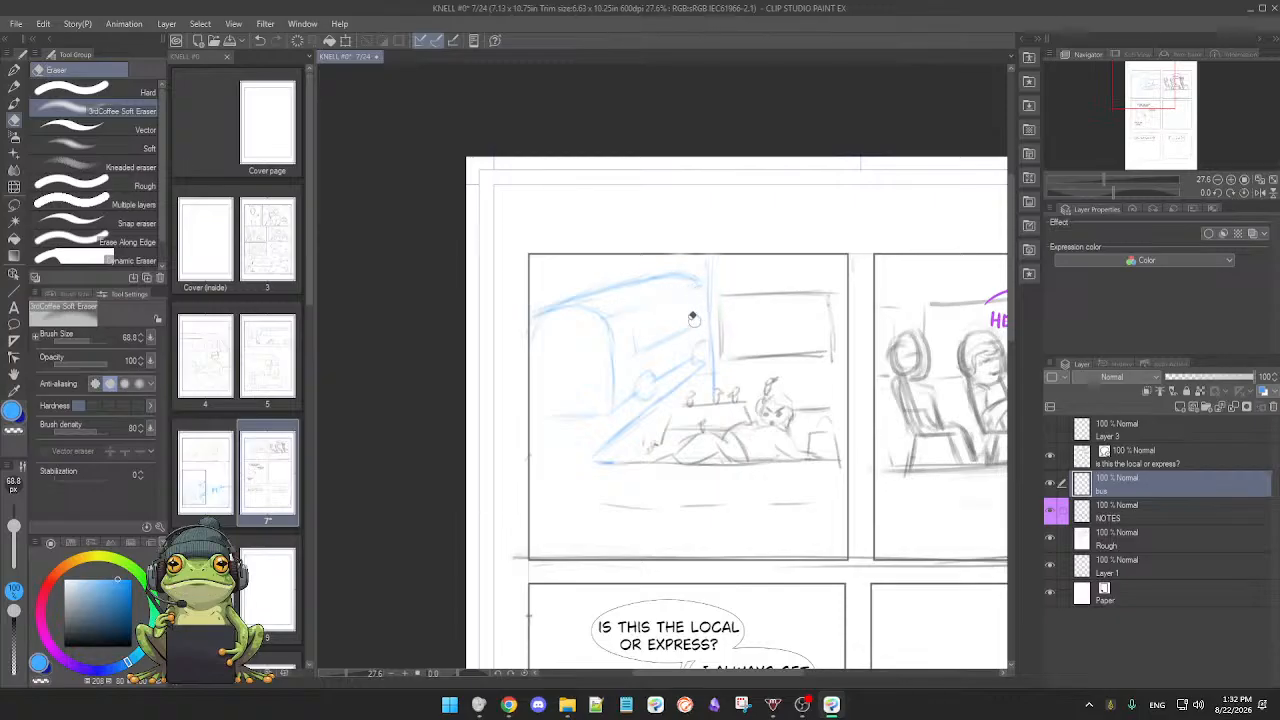
key("p")
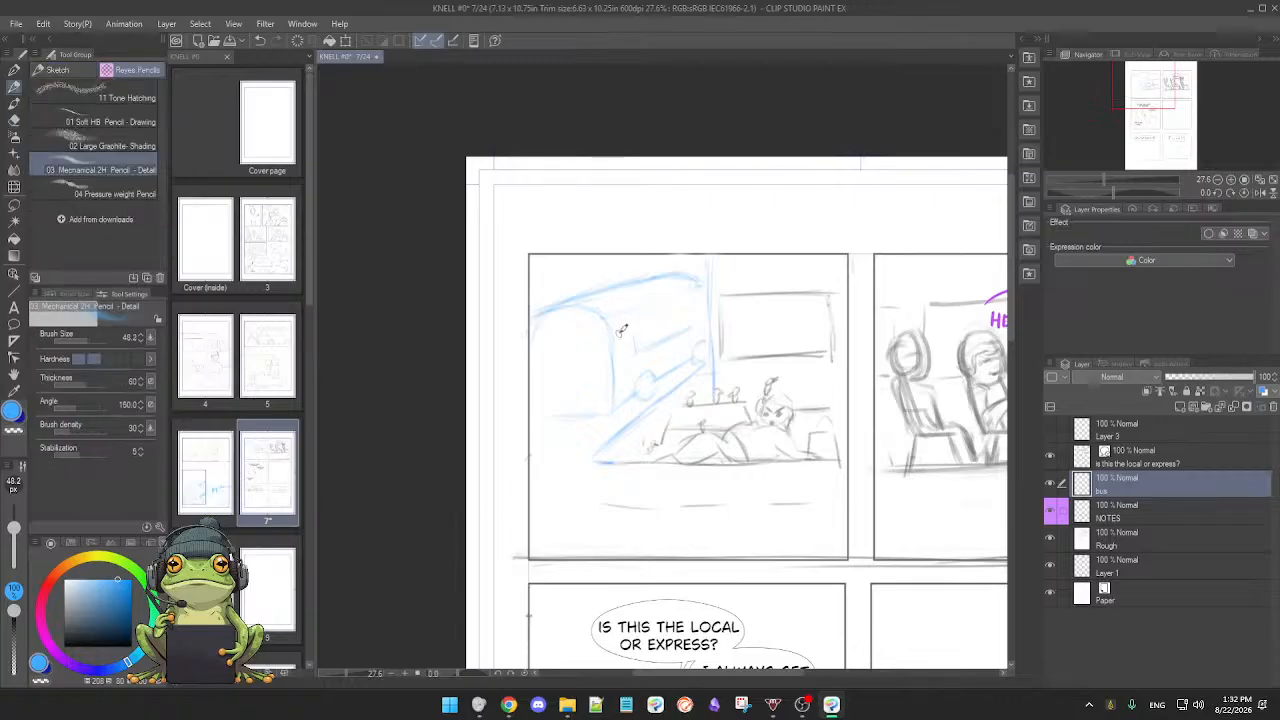
key("e")
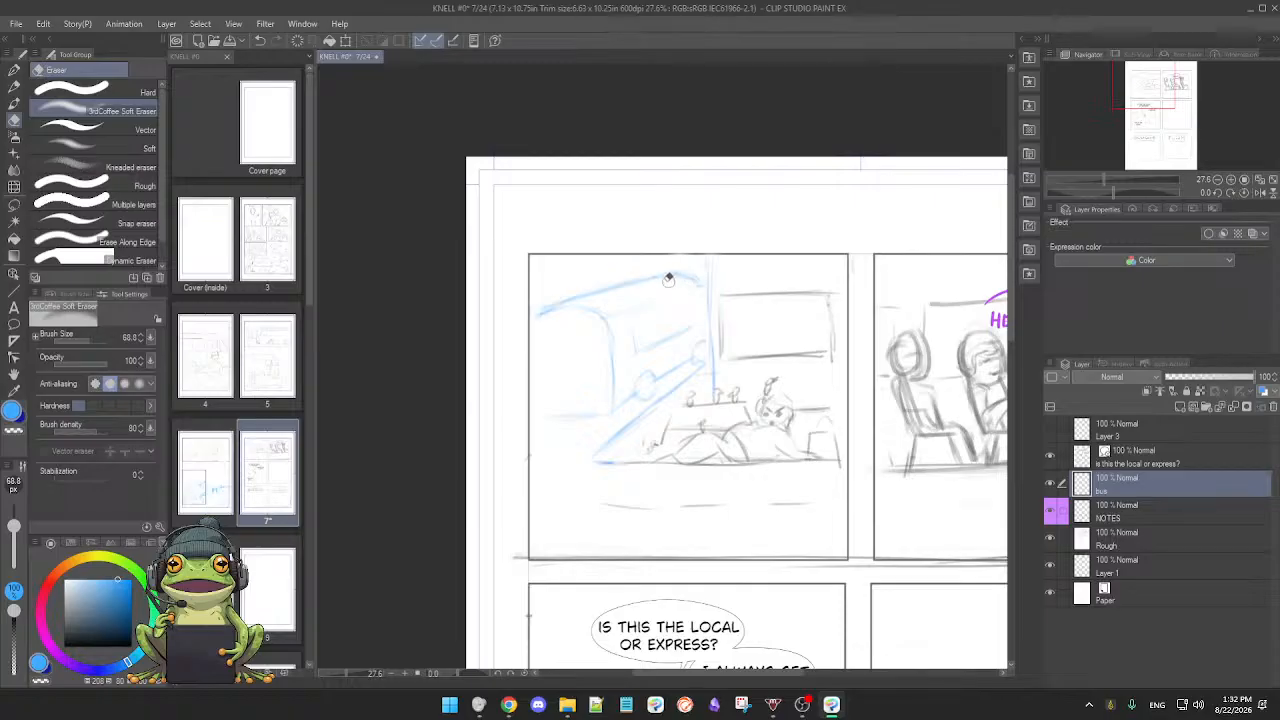
key("p")
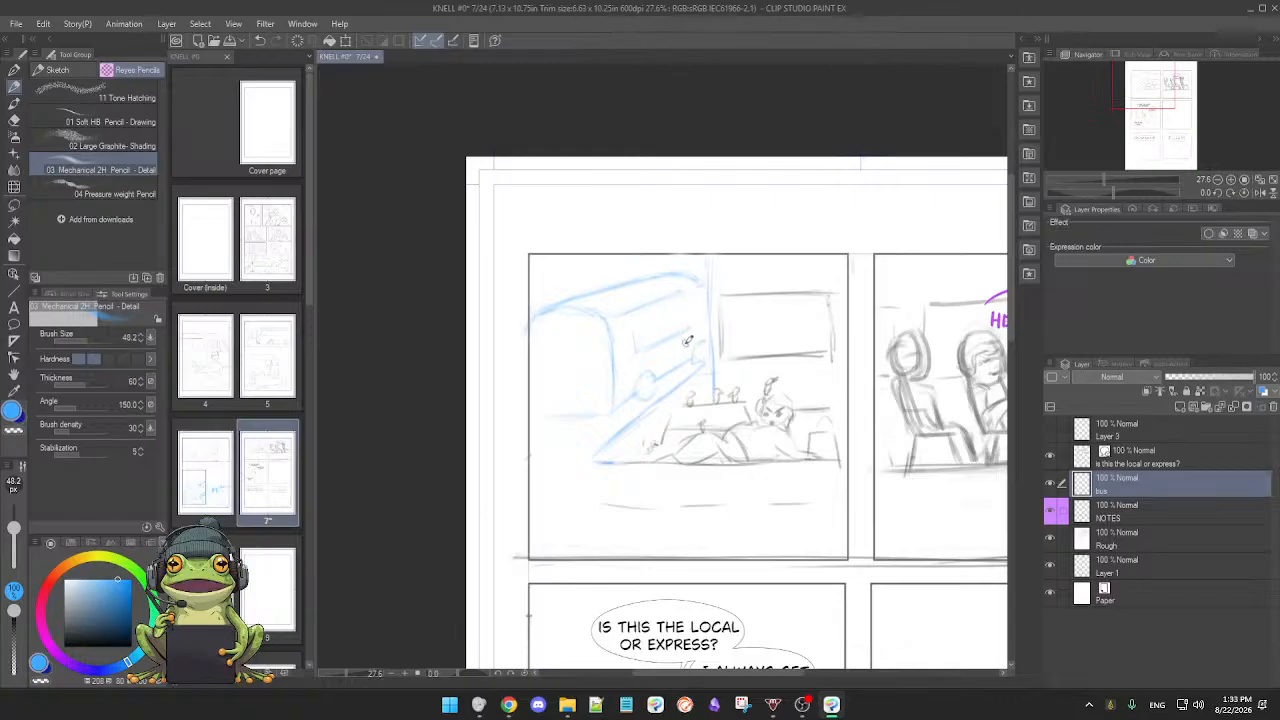
Step: Draw a narrow upright door near the far end of the bus side and tidy the curved roof edge above the front face
key("e")
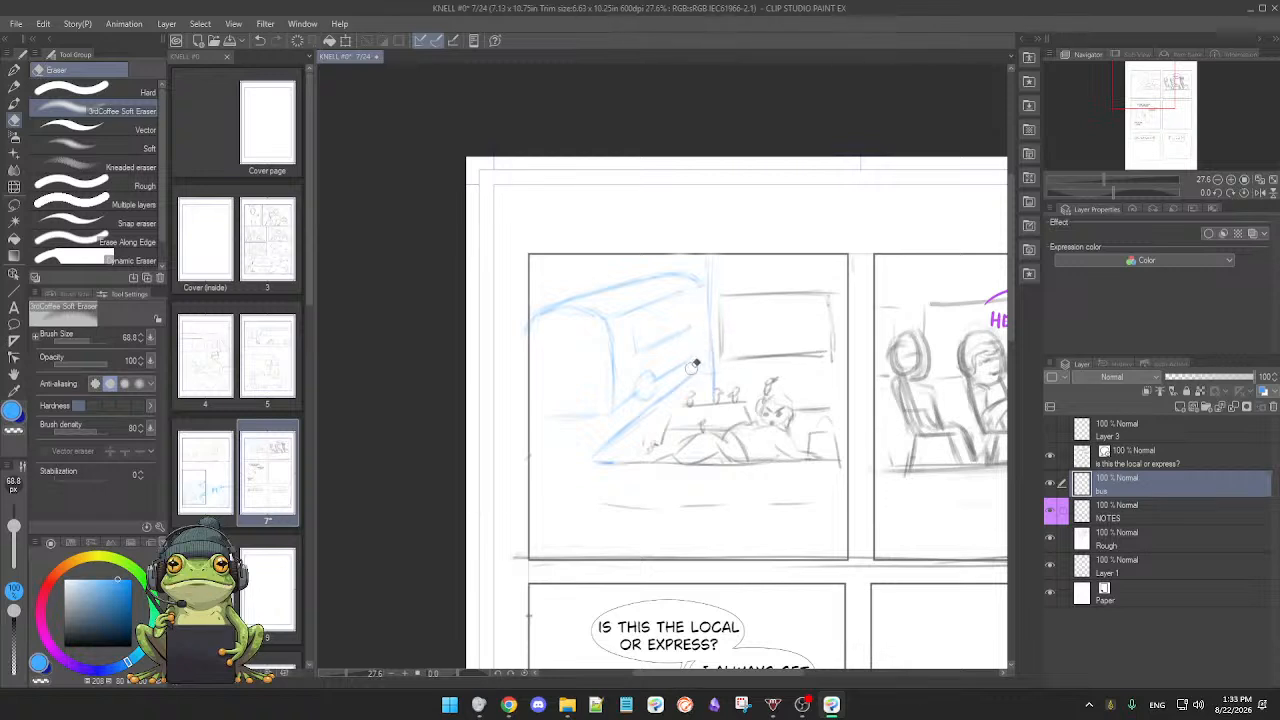
key("p")
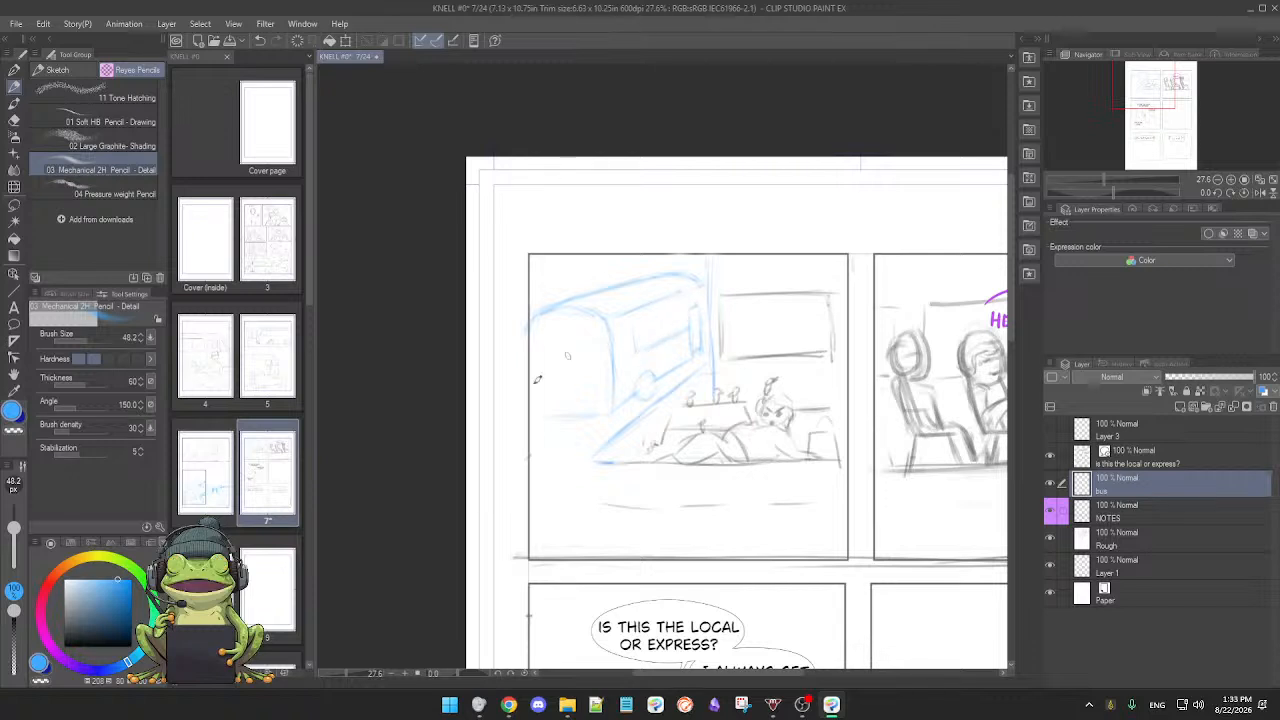
key("e")
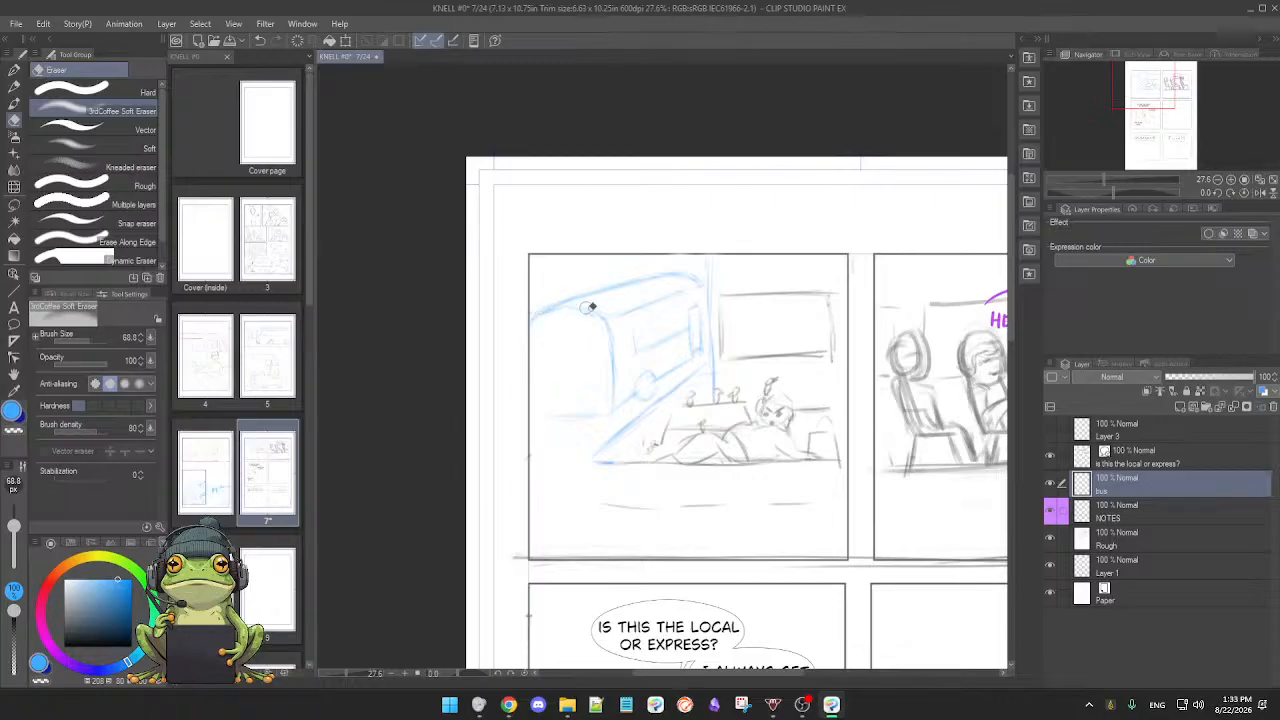
key("p")
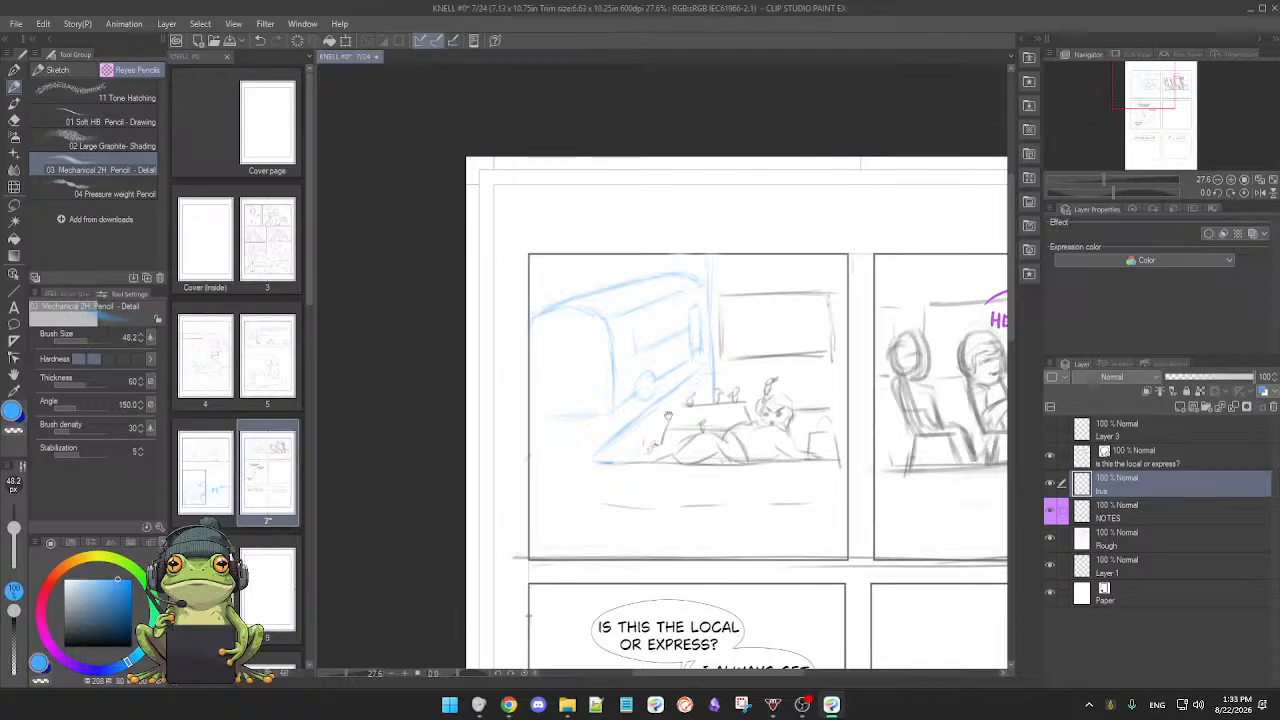
Step: Close the outline of the long side window and draw a tall rectangular door on the front face, erasing and redrawing its lower part
mouse_move(668, 427)
left_mouse_down()
mouse_move(620, 405)
mouse_move(619, 447)
mouse_move(619, 423)
left_mouse_up()
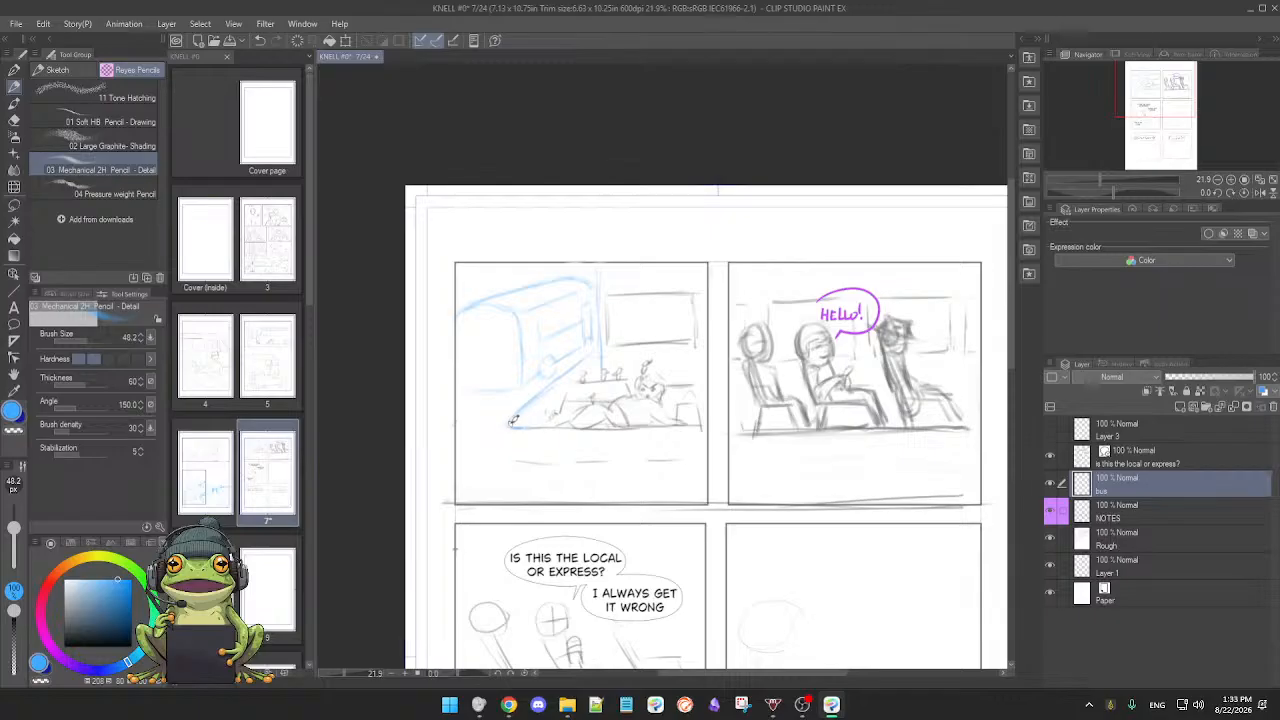
left_click_drag(595, 348, 600, 369)
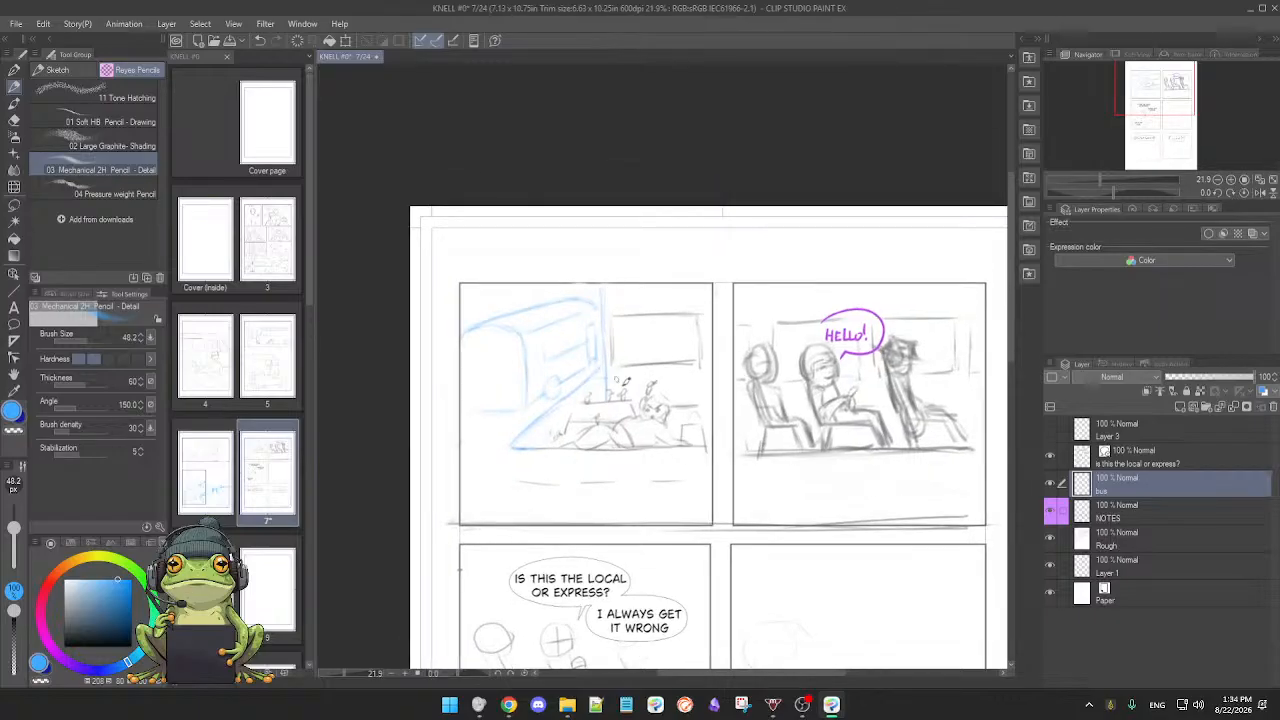
left_click_drag(632, 406, 642, 409)
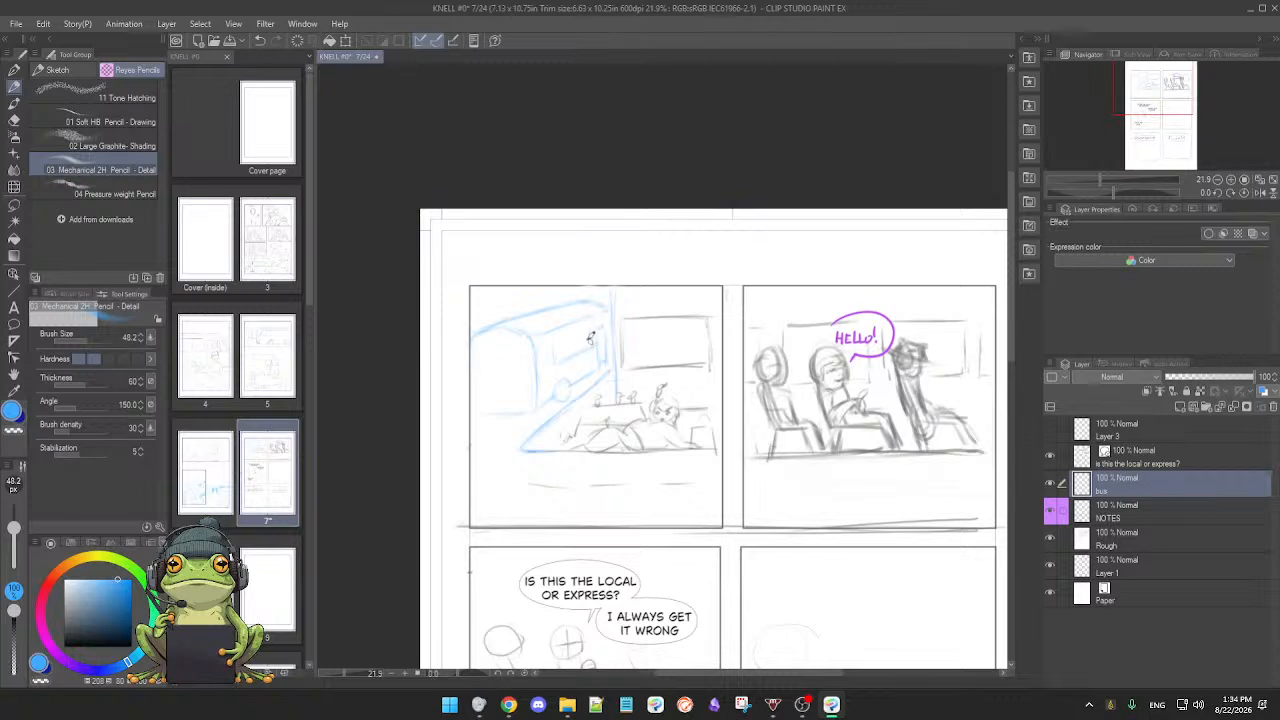
key("e")
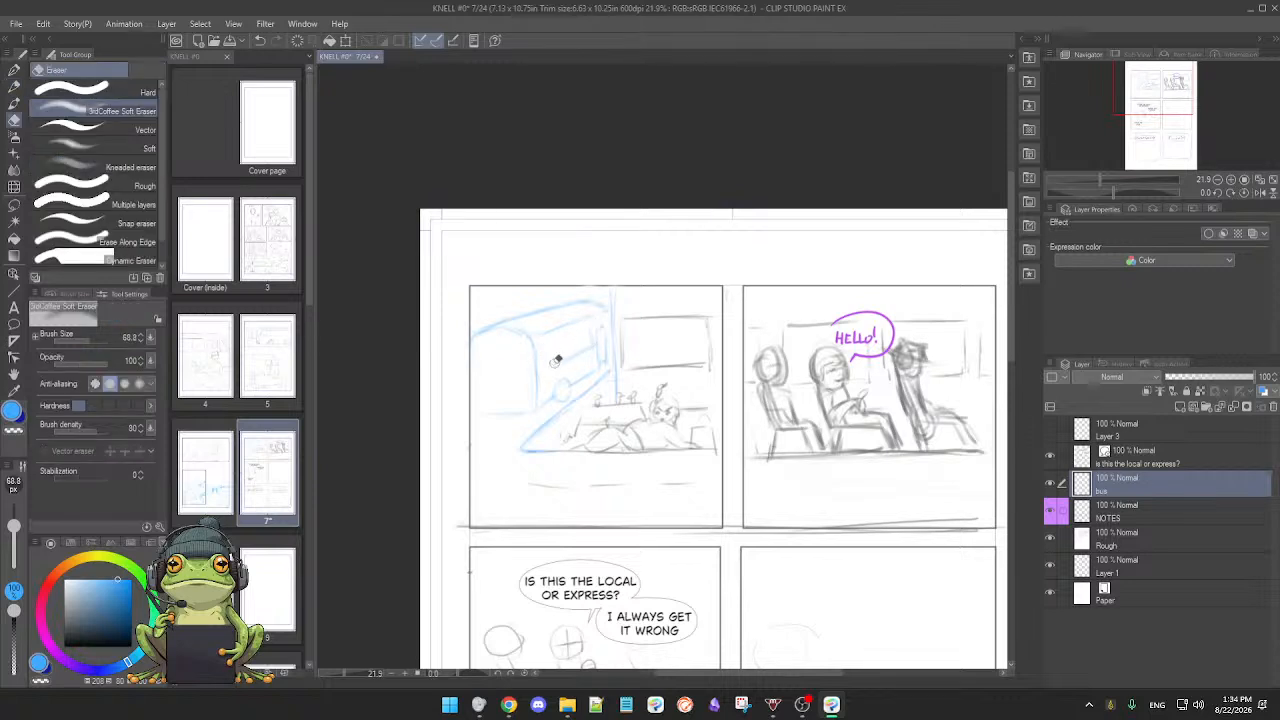
key("p")
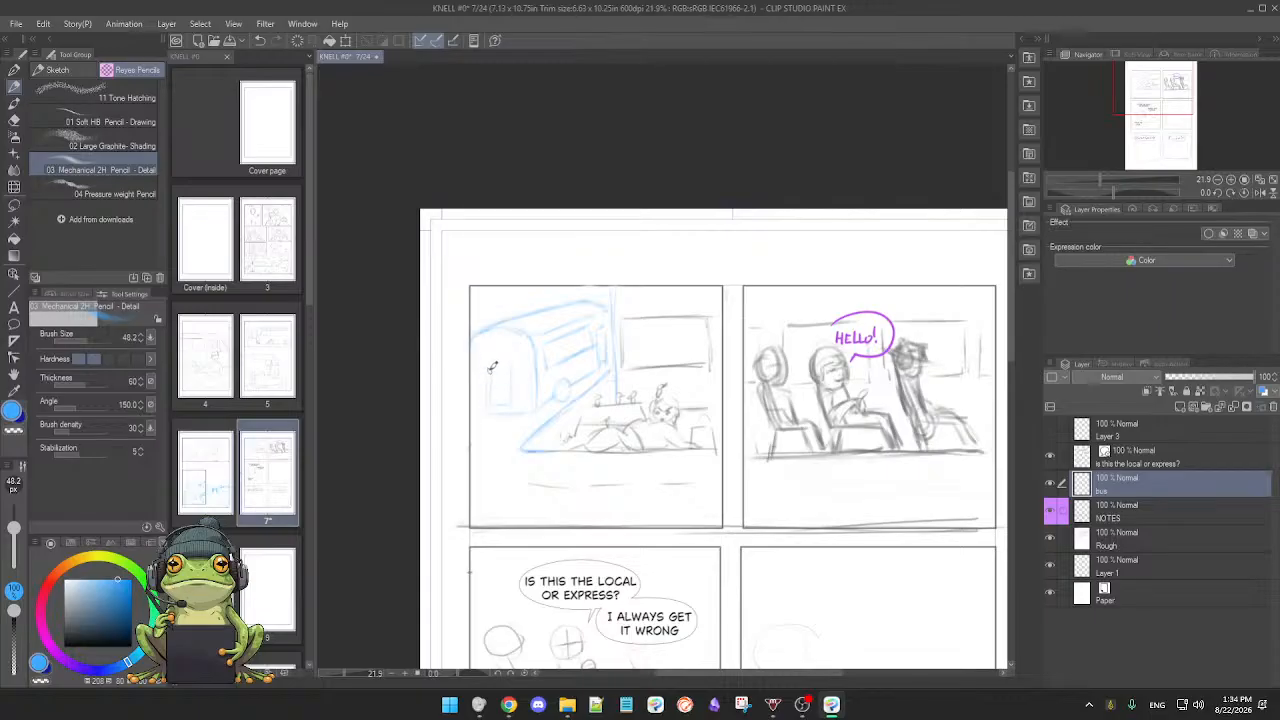
key("e")
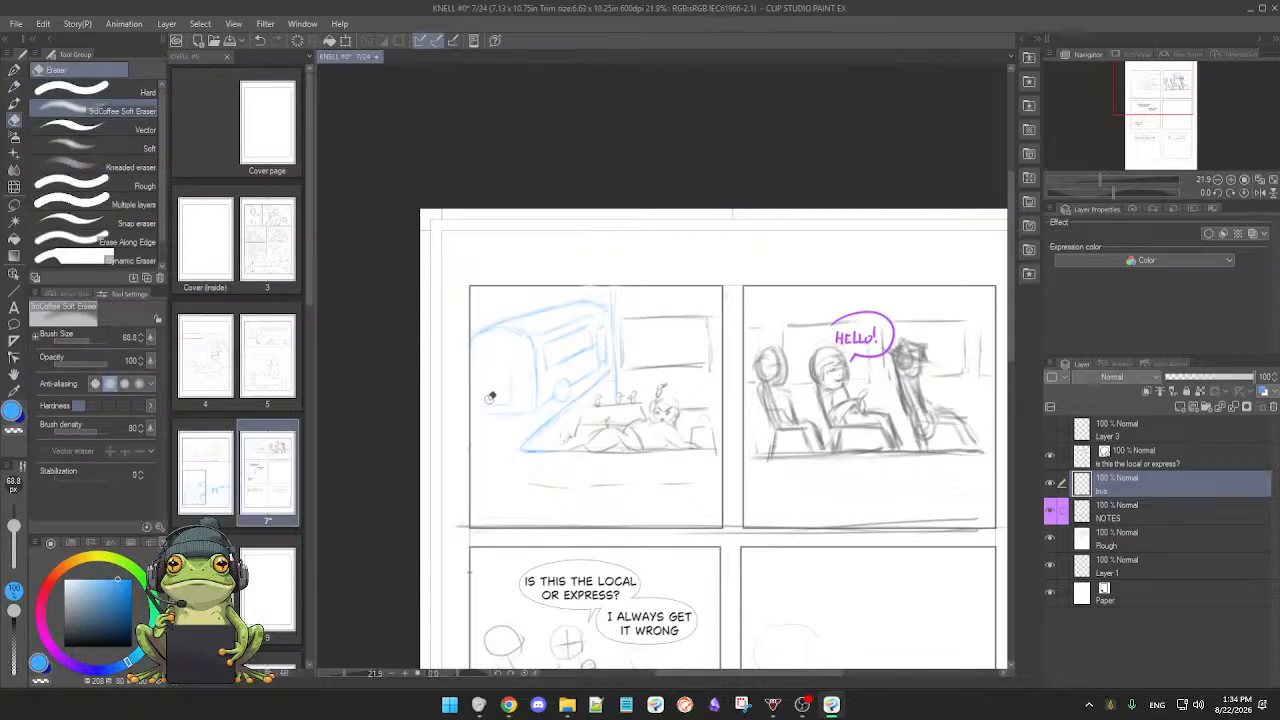
key("p")
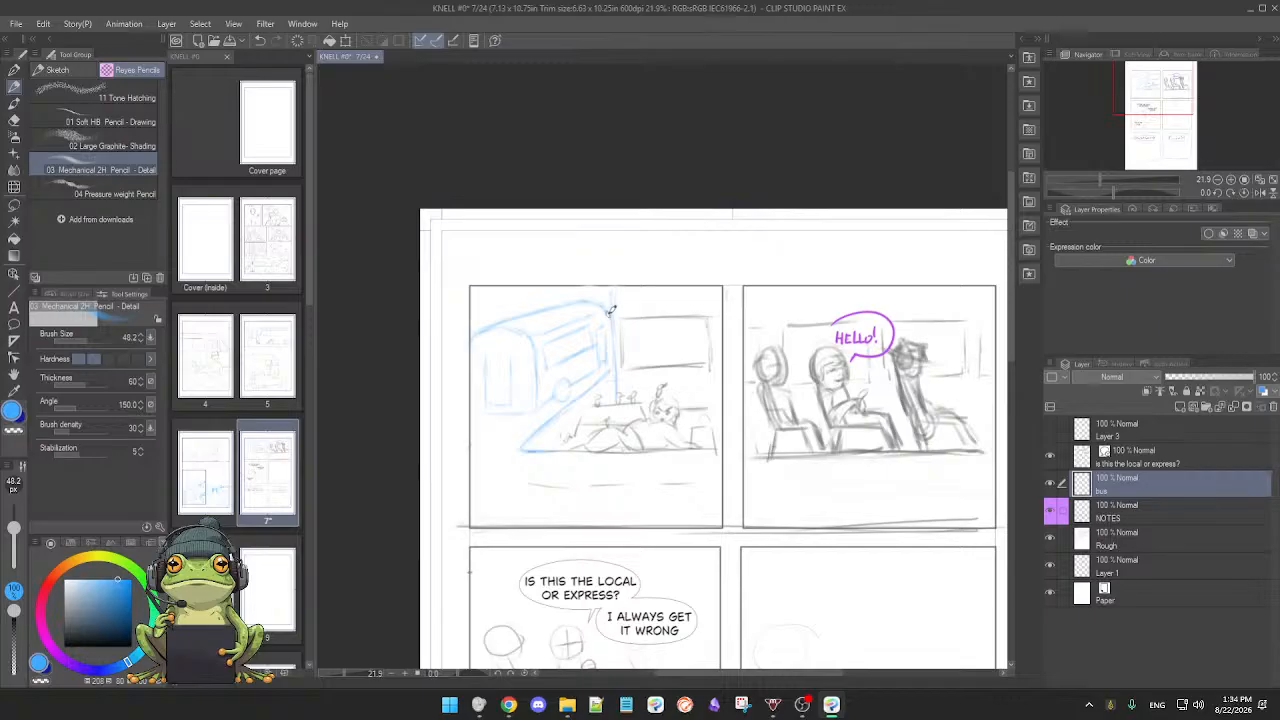
Step: Erase and redraw the narrow door at the far end of the bus side, next to the vertical corner line
key("e")
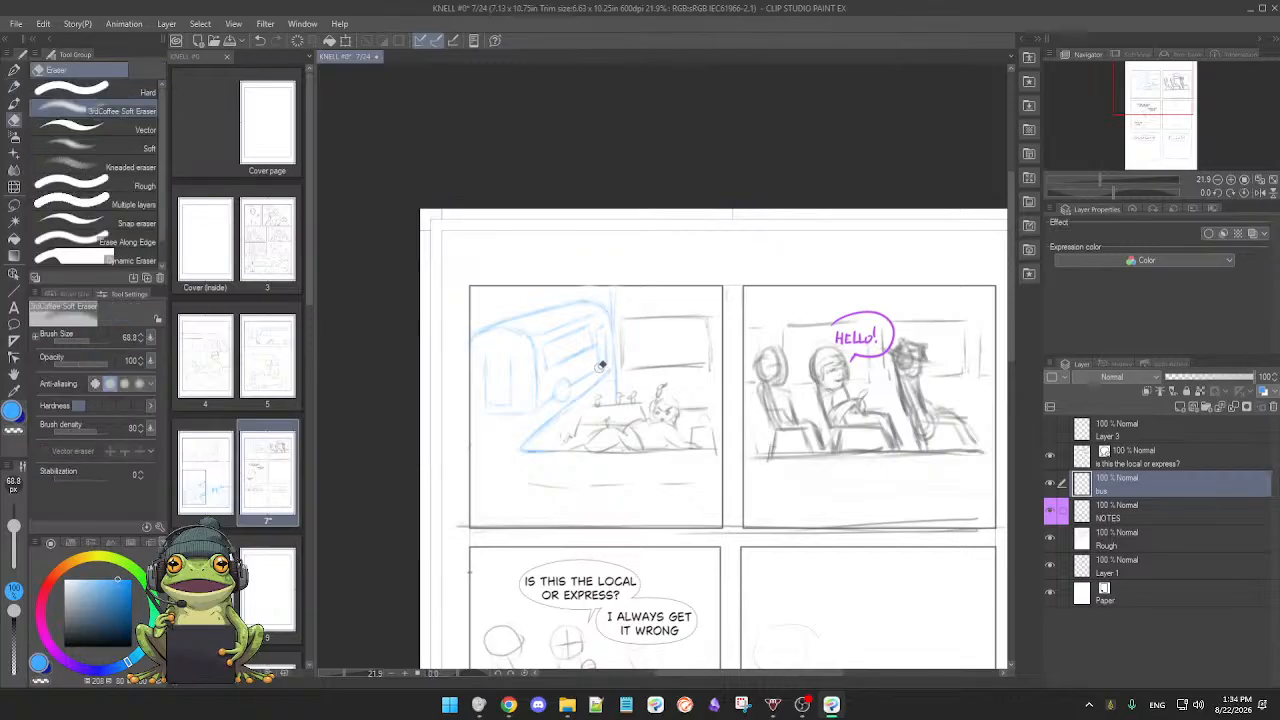
key("p")
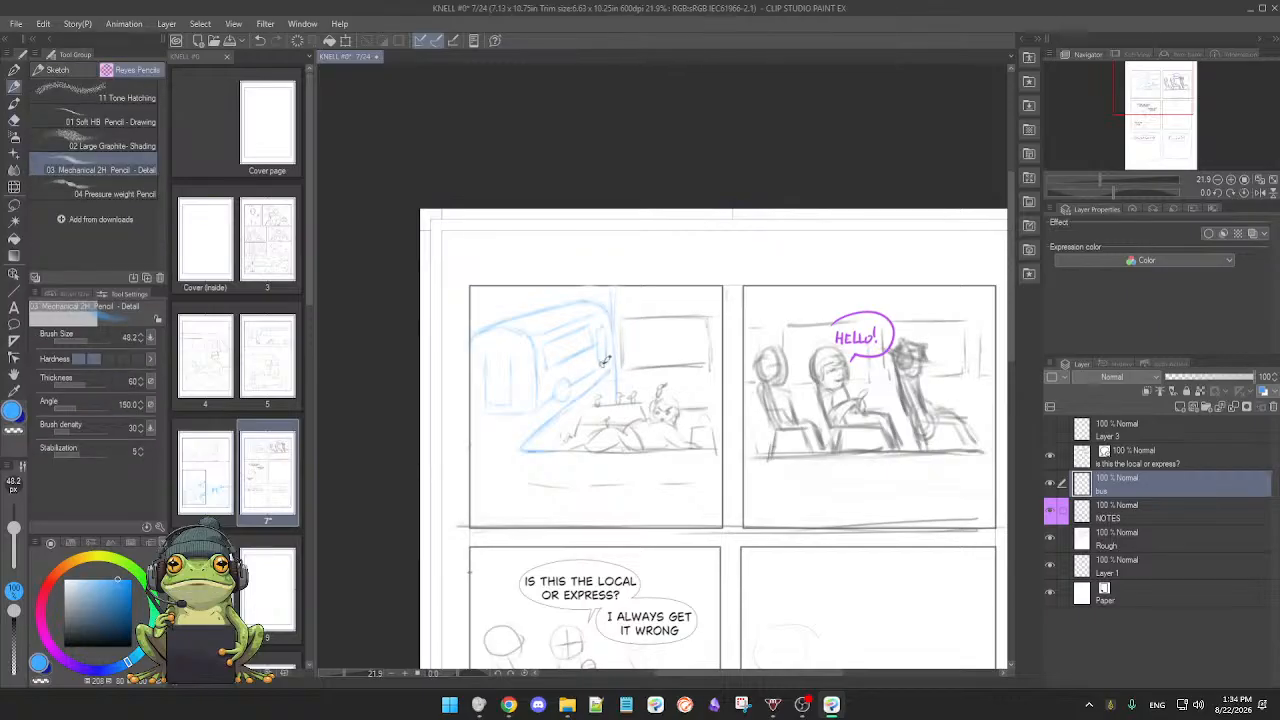
key("e")
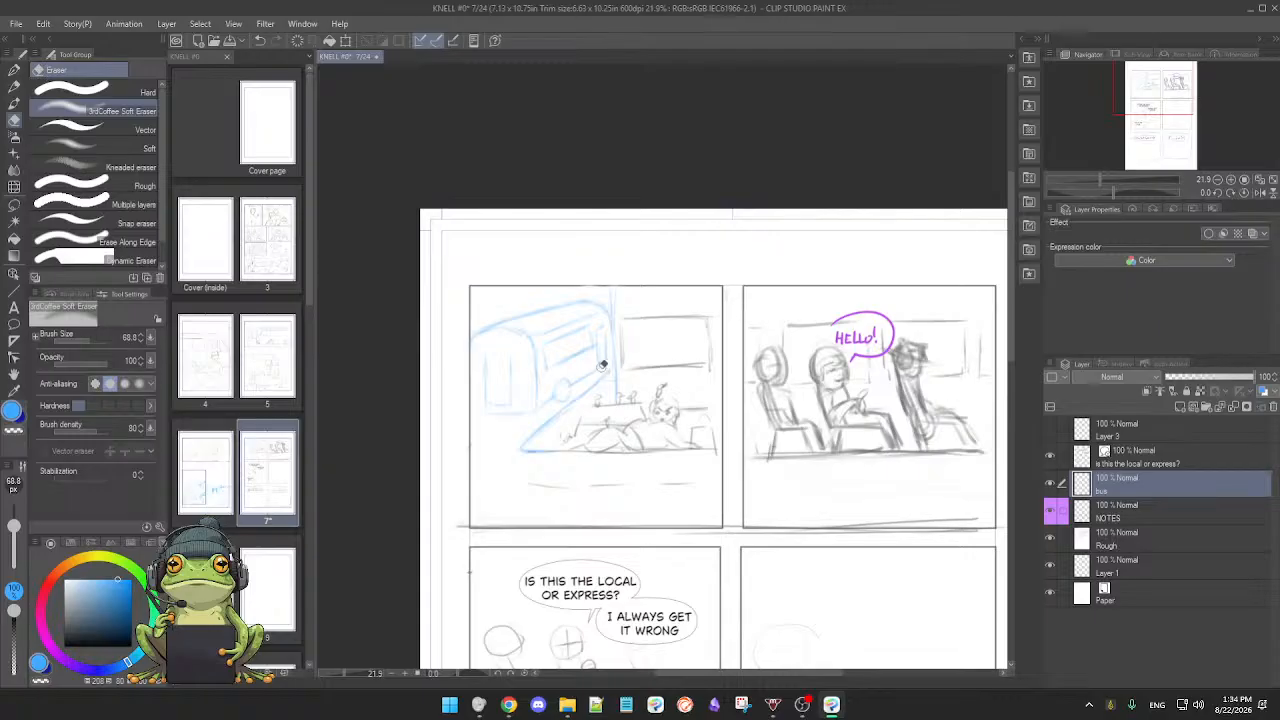
key("p")
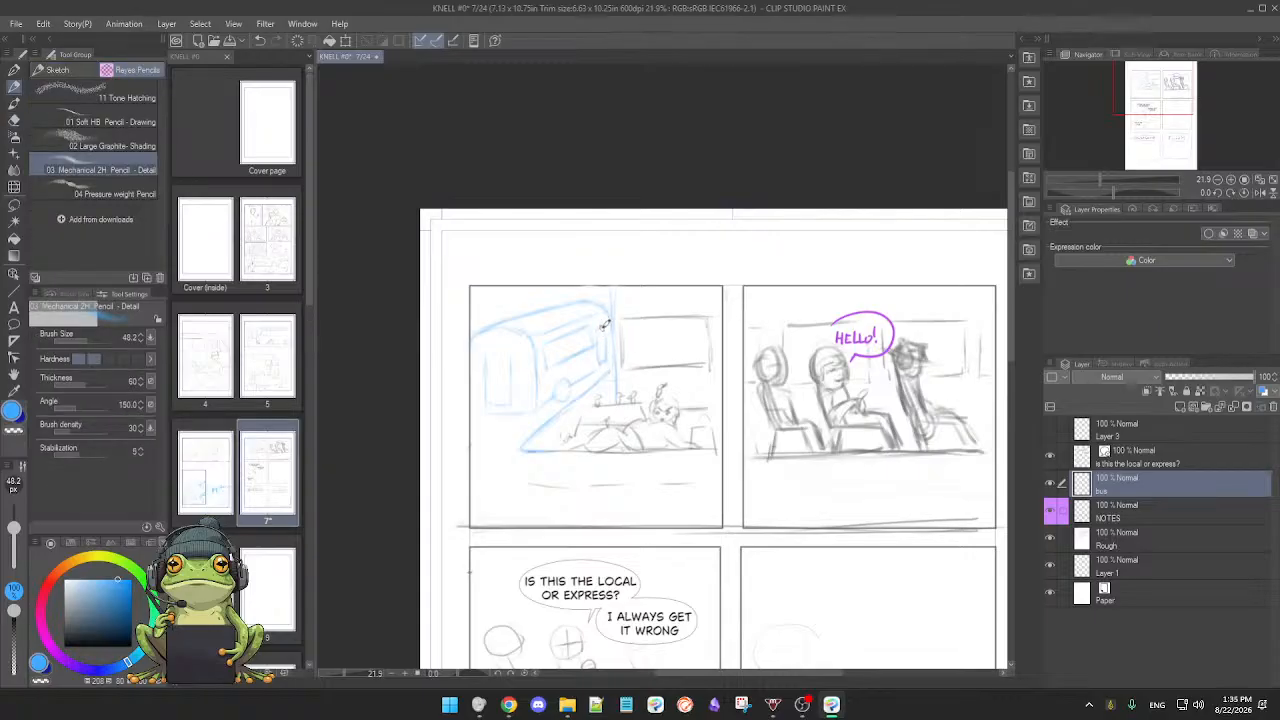
key("e")
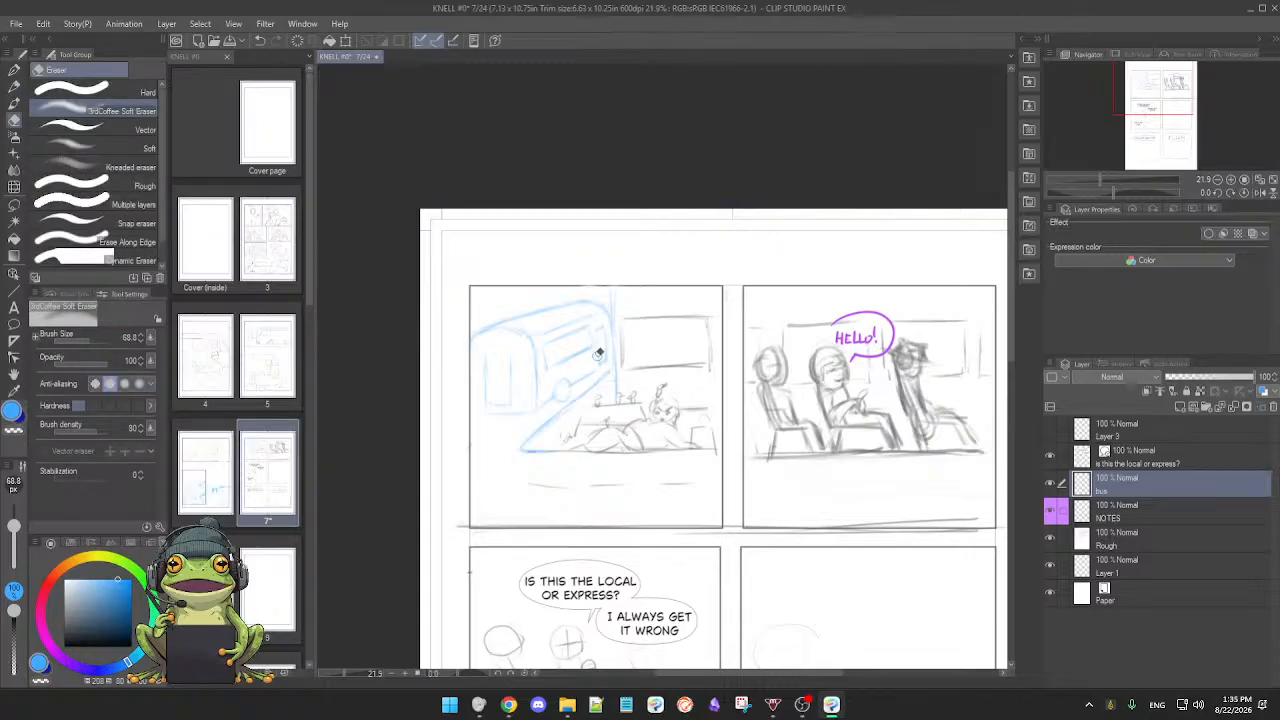
key("p")
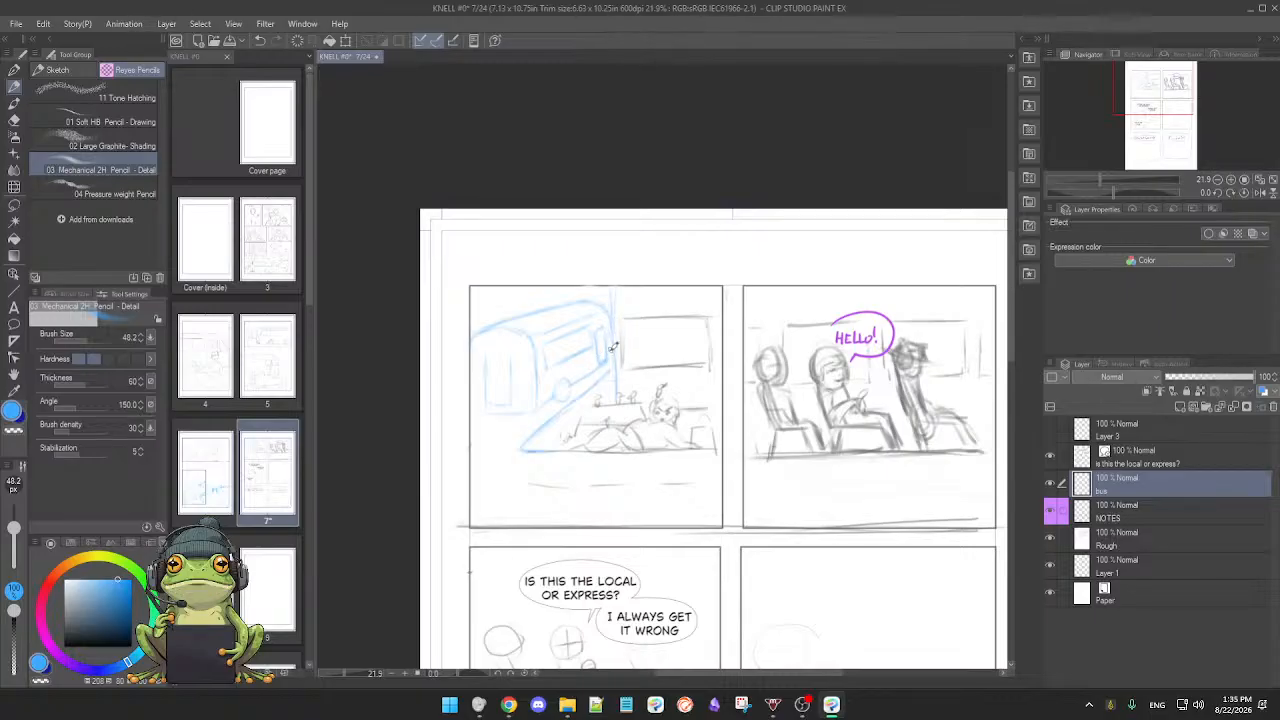
left_click_drag(608, 372, 609, 371)
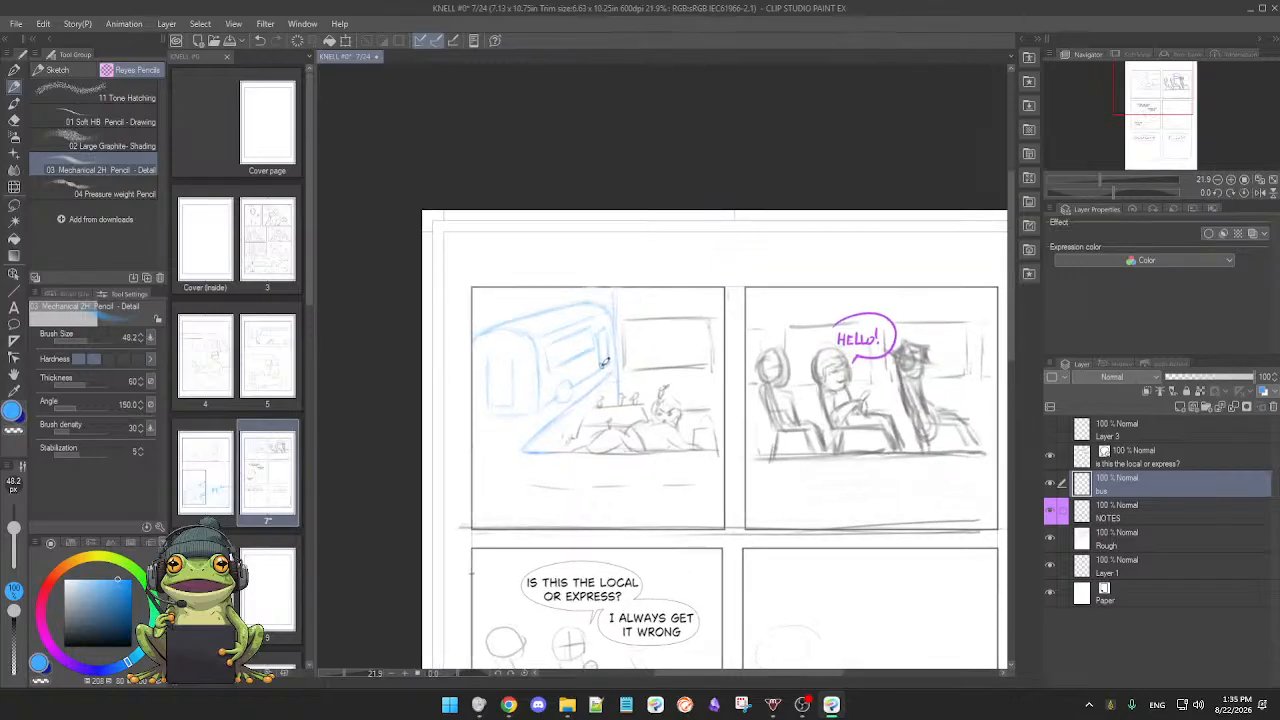
left_click_drag(606, 366, 608, 362)
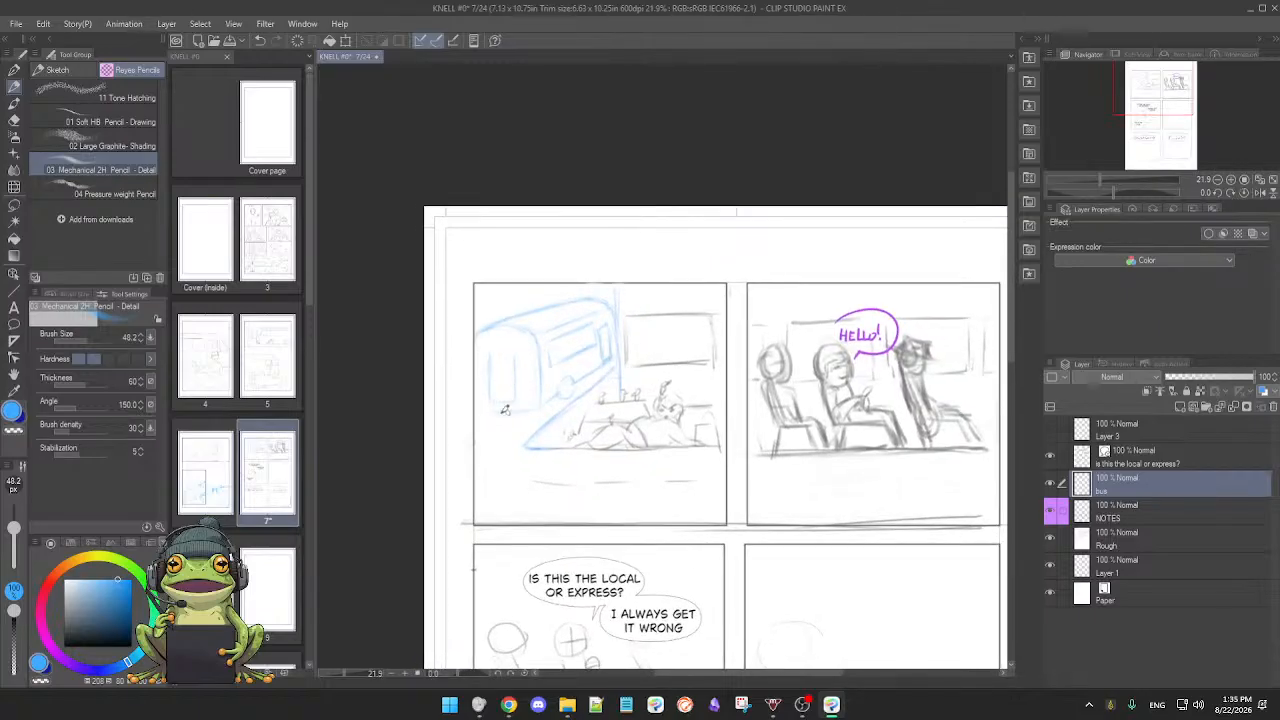
Step: Open page 6 to examine its bus exterior and passenger interior sketches, and return to page 7
left_click_drag(588, 458, 568, 401)
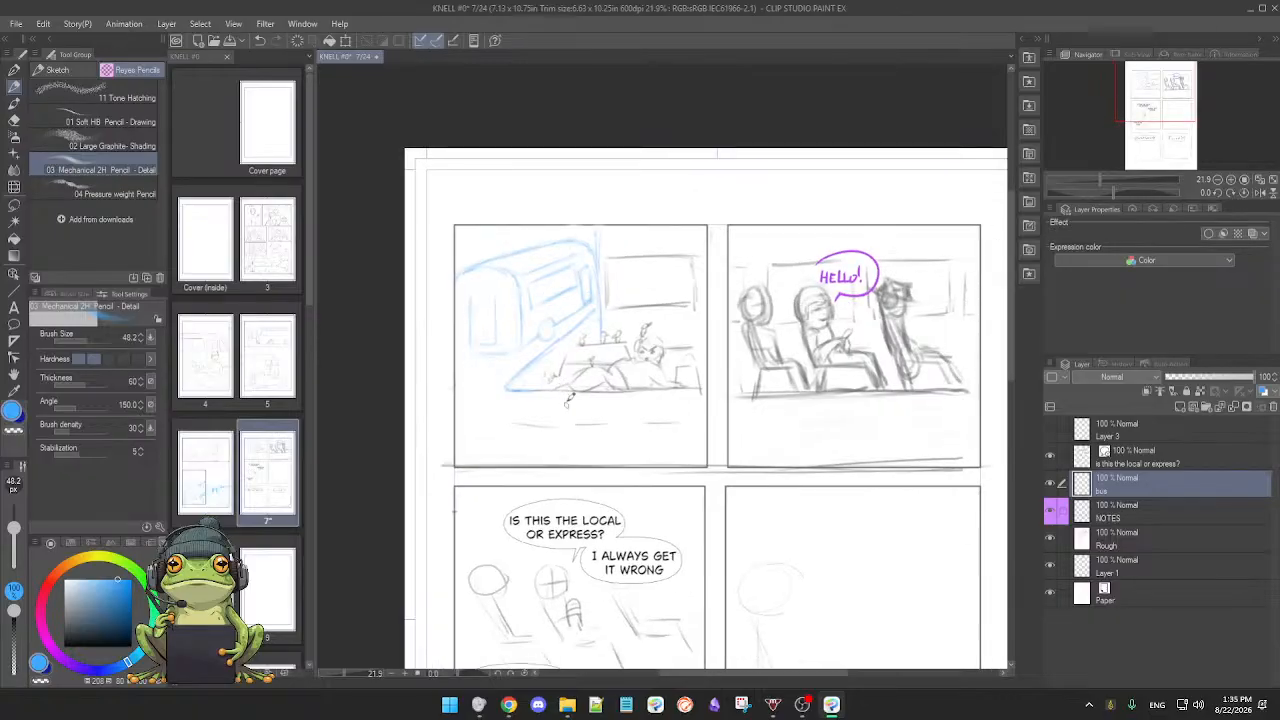
double_click(208, 476)
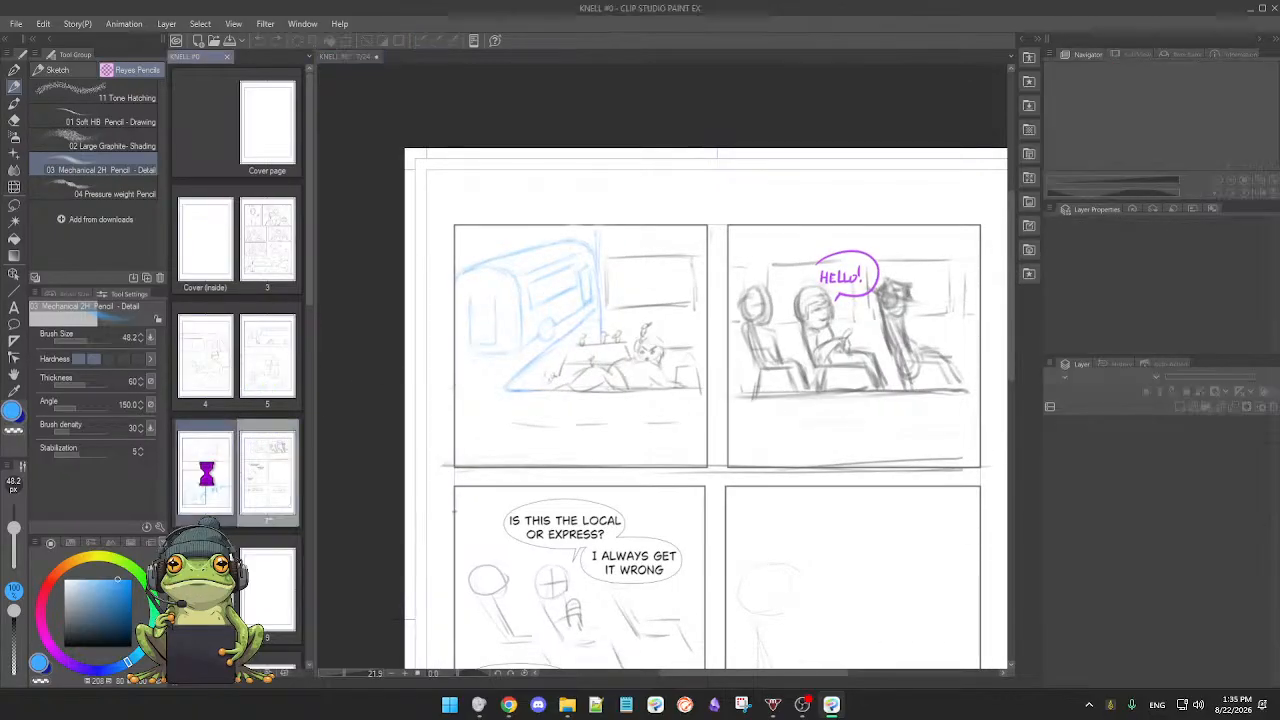
scroll(699, 391, "up", 4)
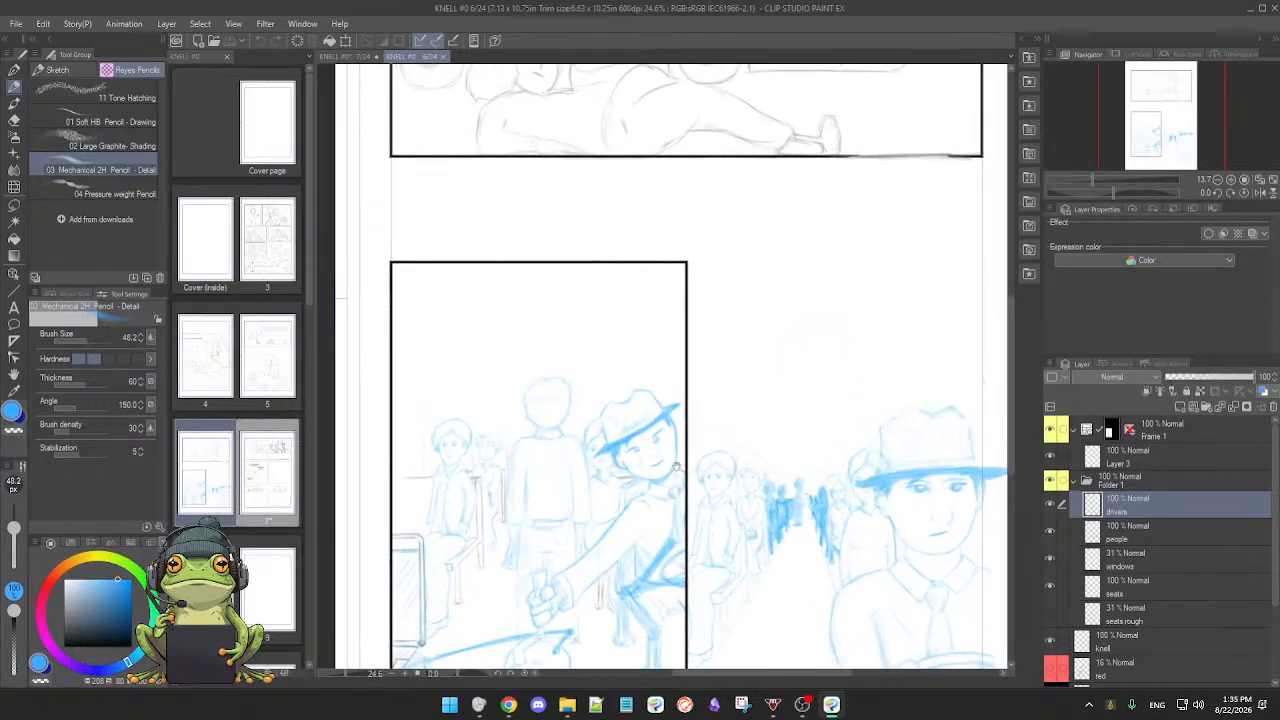
left_click_drag(699, 391, 776, 371)
scroll(729, 381, "up", 2)
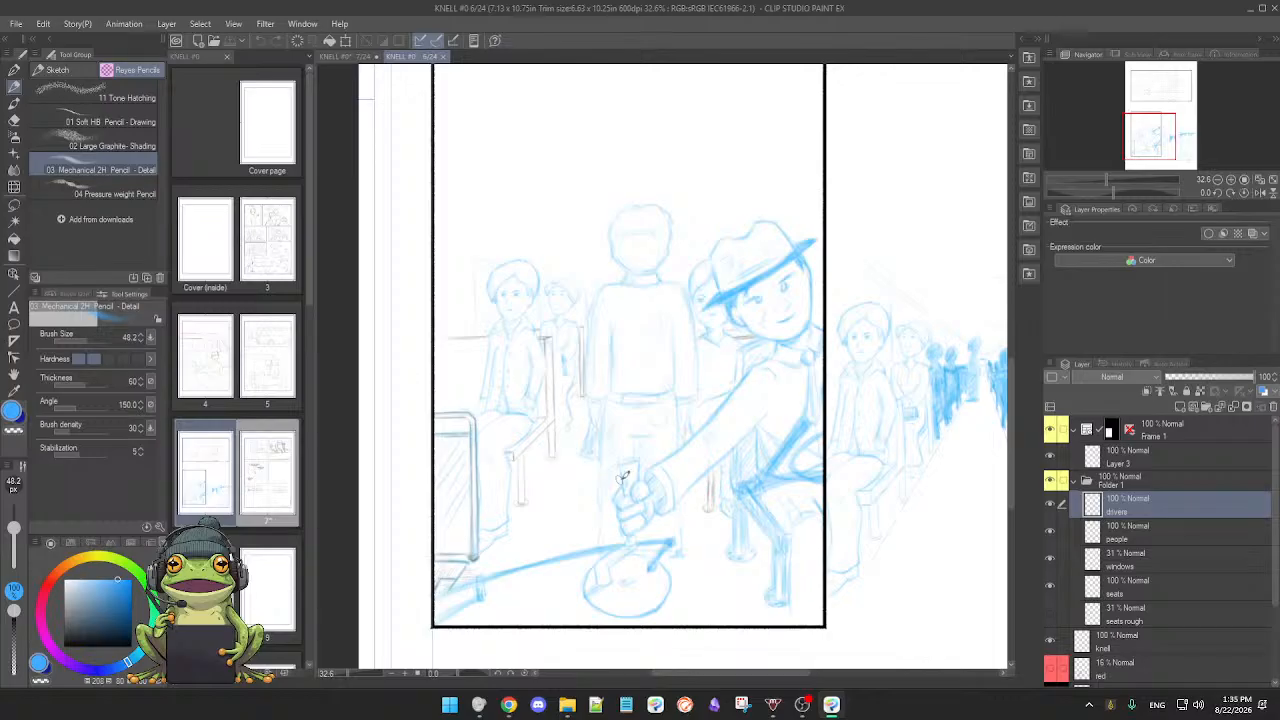
scroll(650, 462, "down", 3)
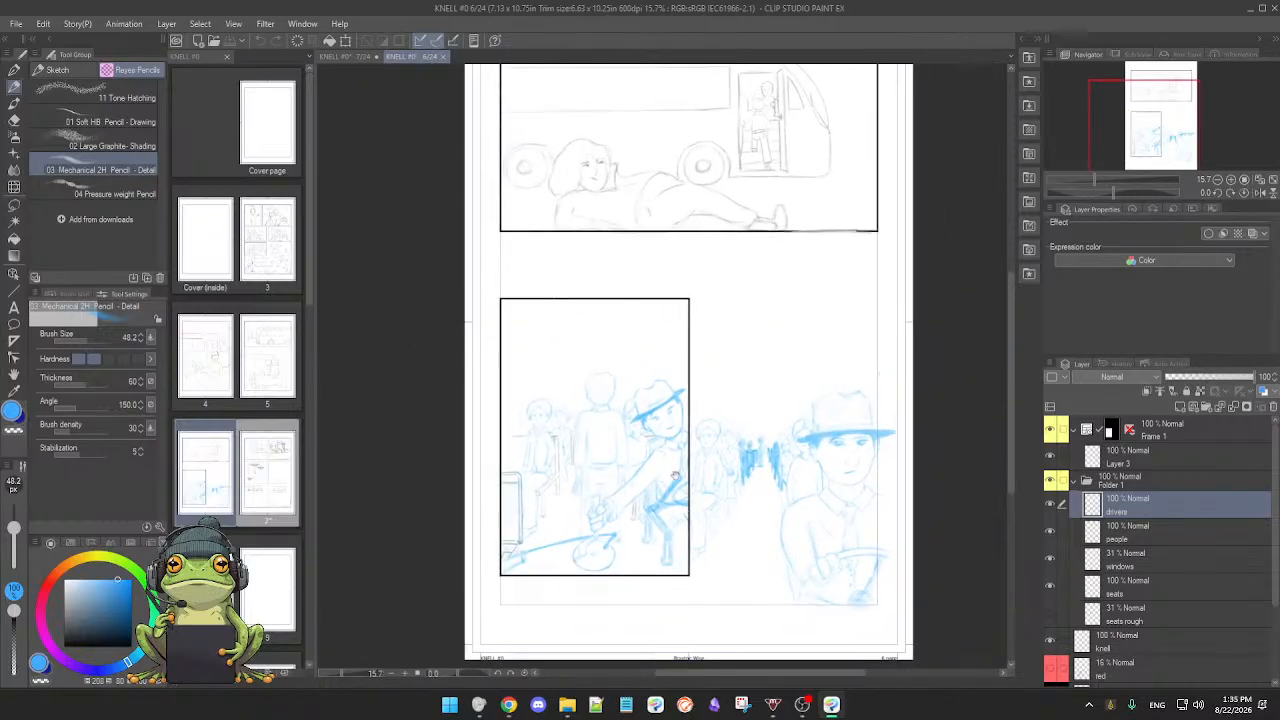
scroll(675, 476, "down", 2)
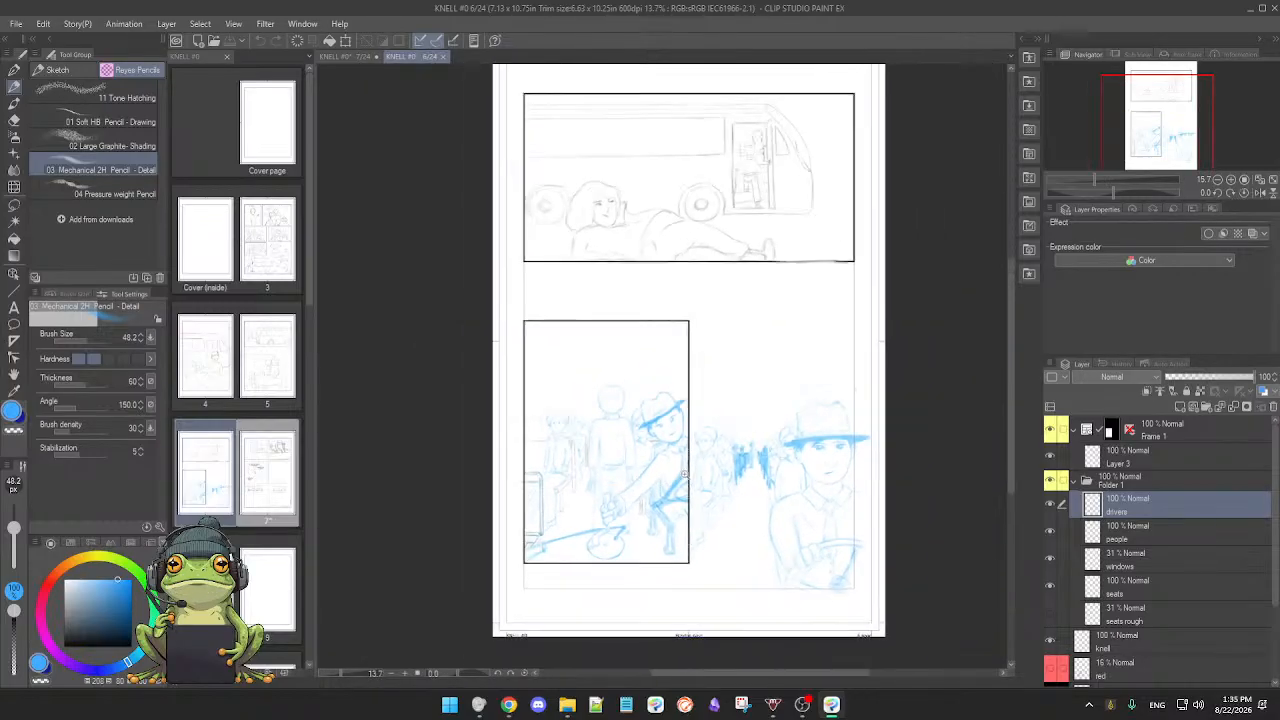
double_click(270, 475)
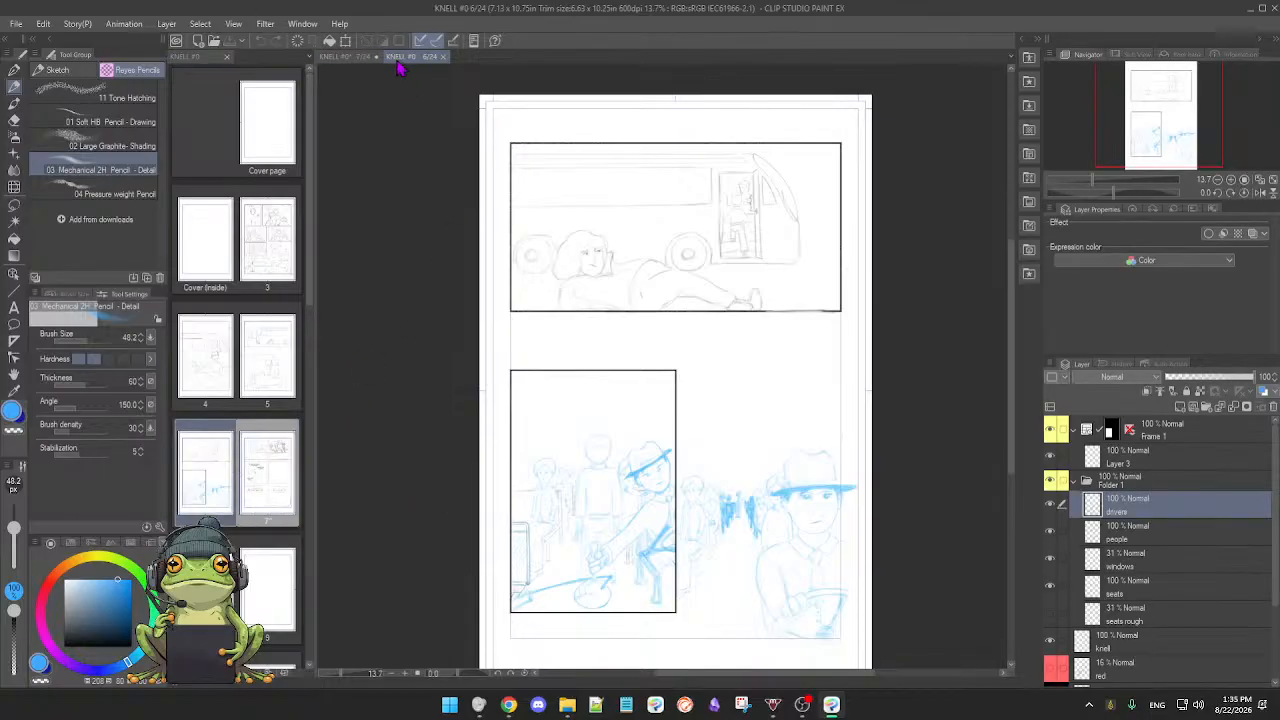
left_click(350, 57)
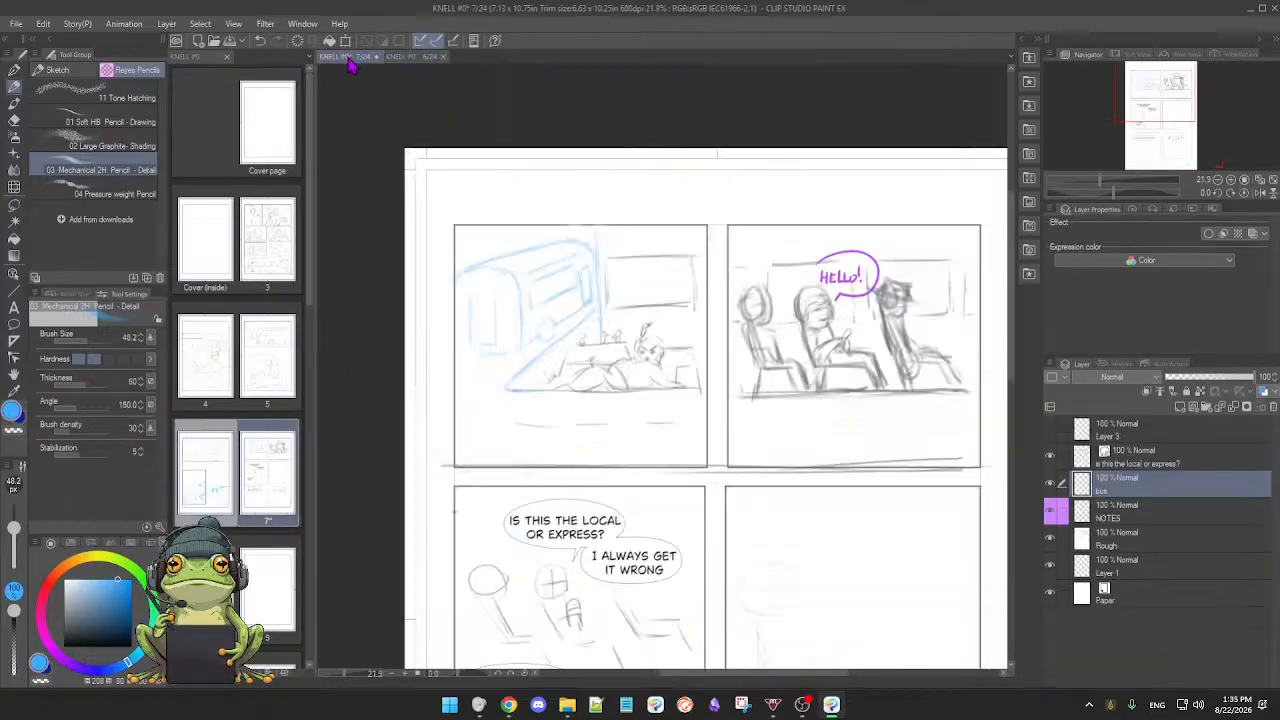
Step: Draw a small window on each side of the front door, close the door's upper edge and firm up its outline
left_click_drag(642, 433, 664, 485)
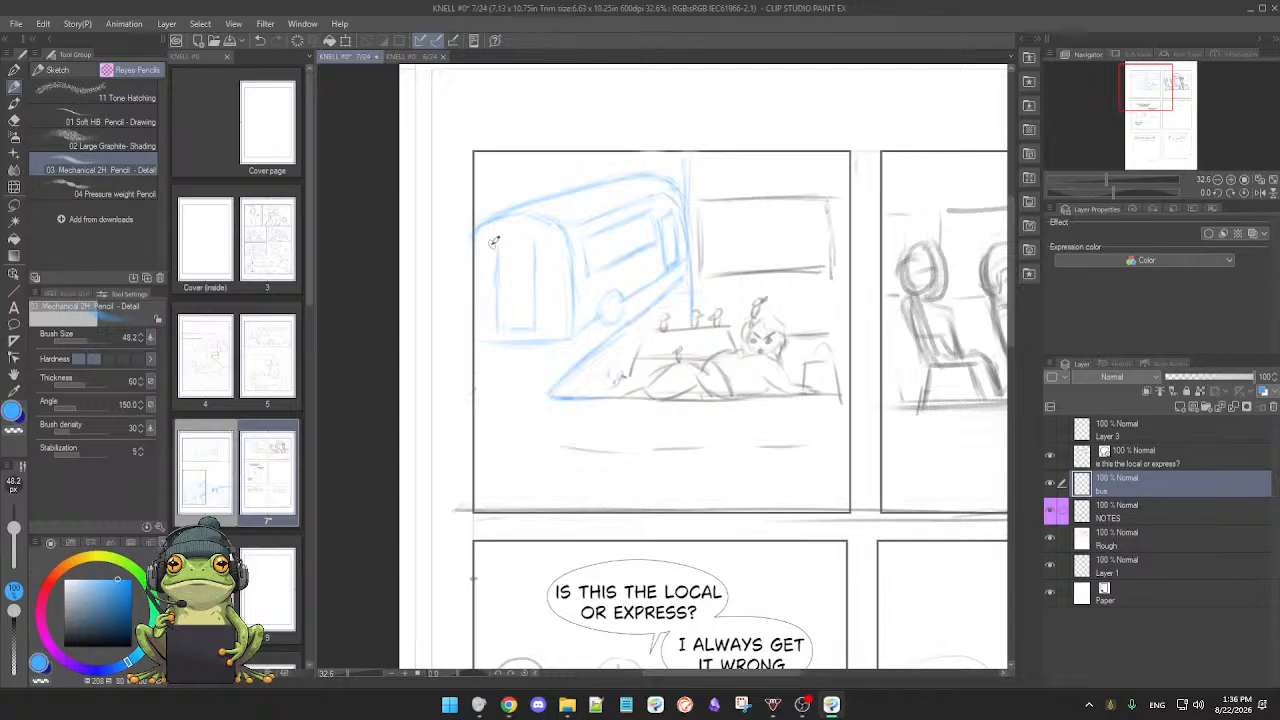
left_click_drag(496, 244, 530, 244)
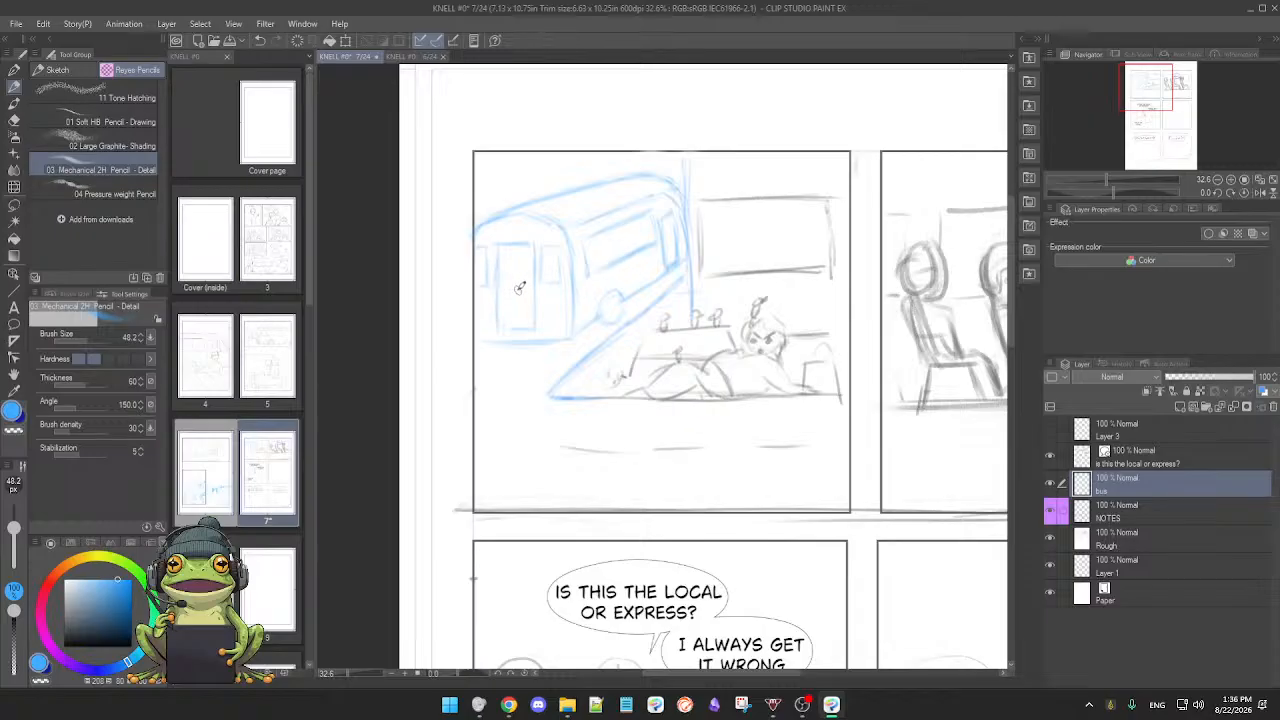
key("e")
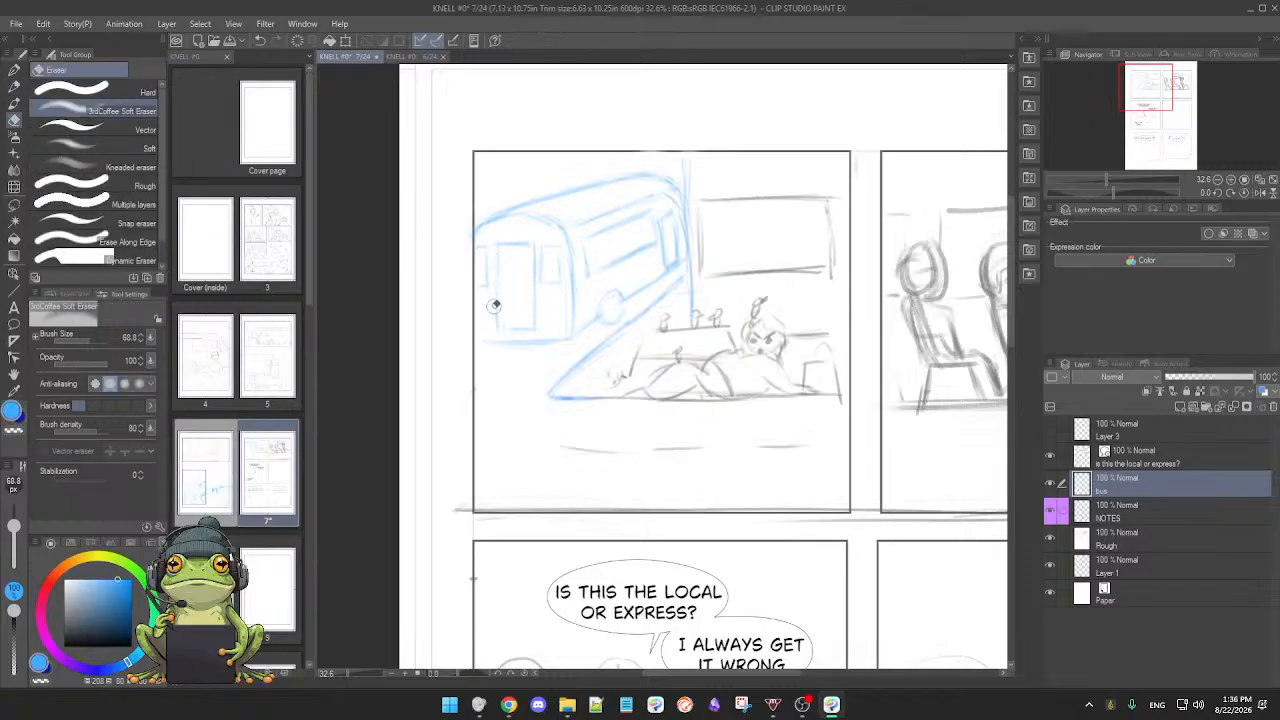
key("p")
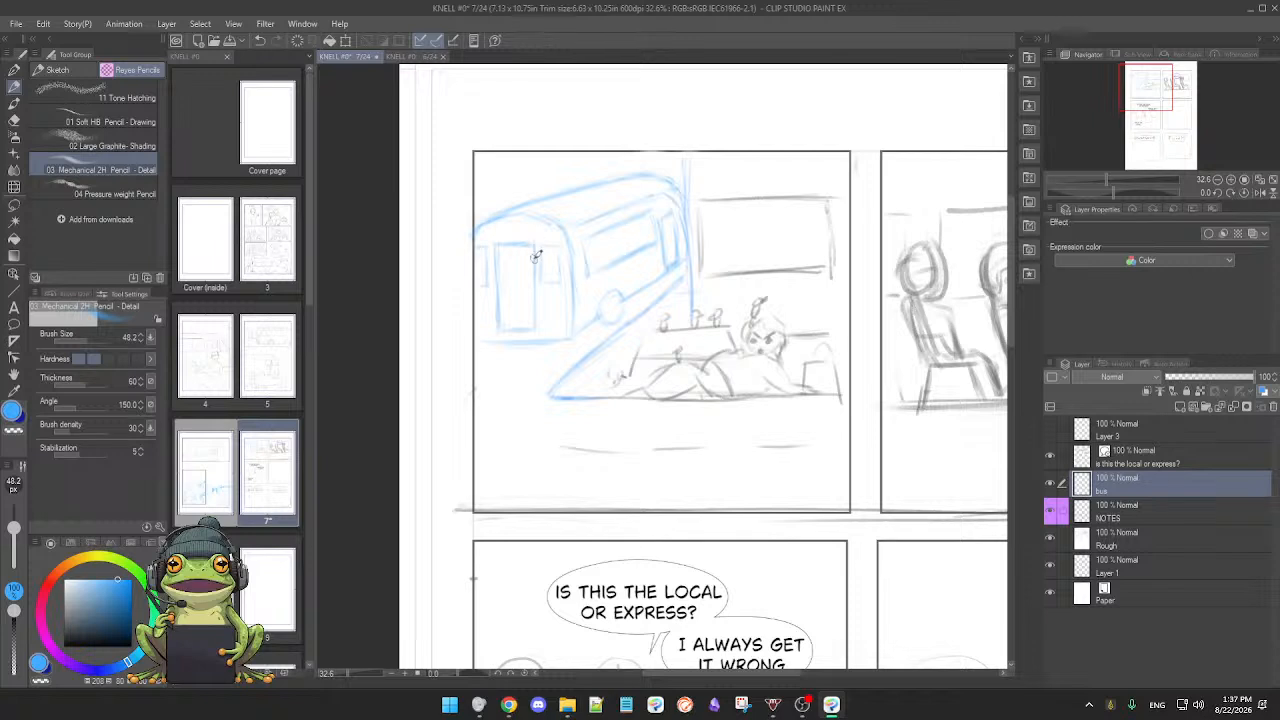
Step: Clean up stray blue strokes above the bus roof and around the bus's far lower corner by the vertical line
key("e")
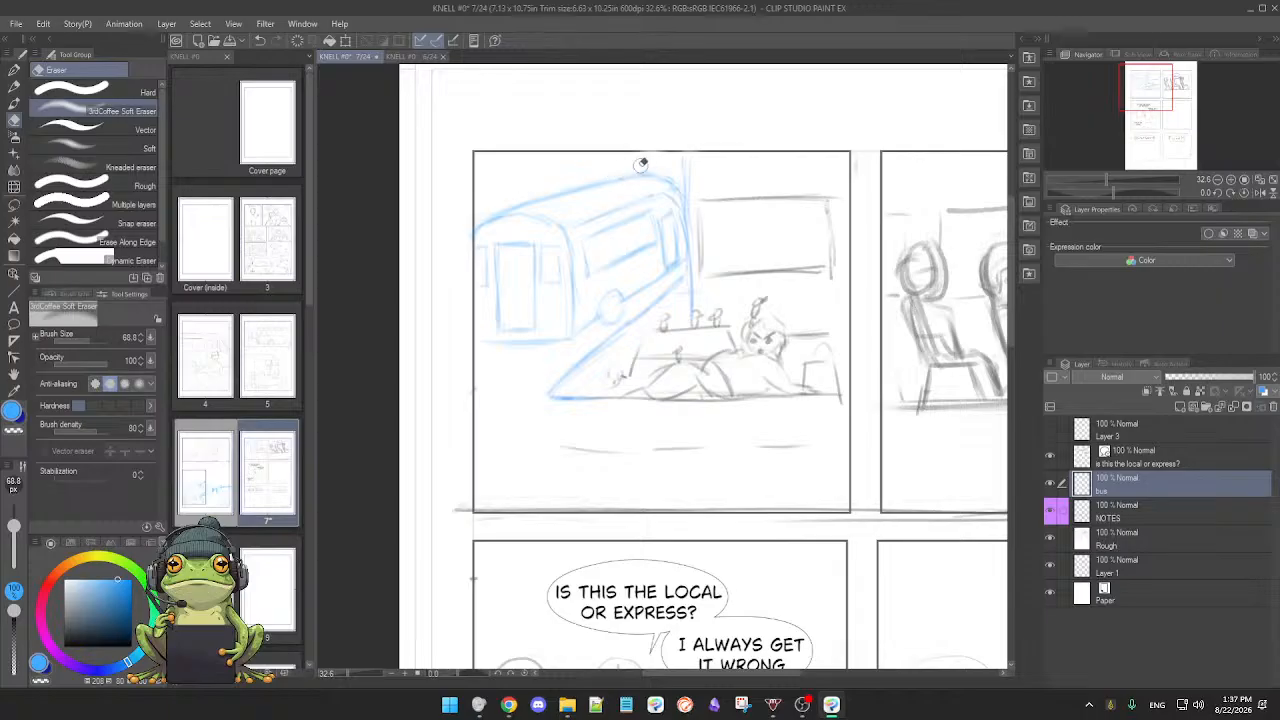
key("p")
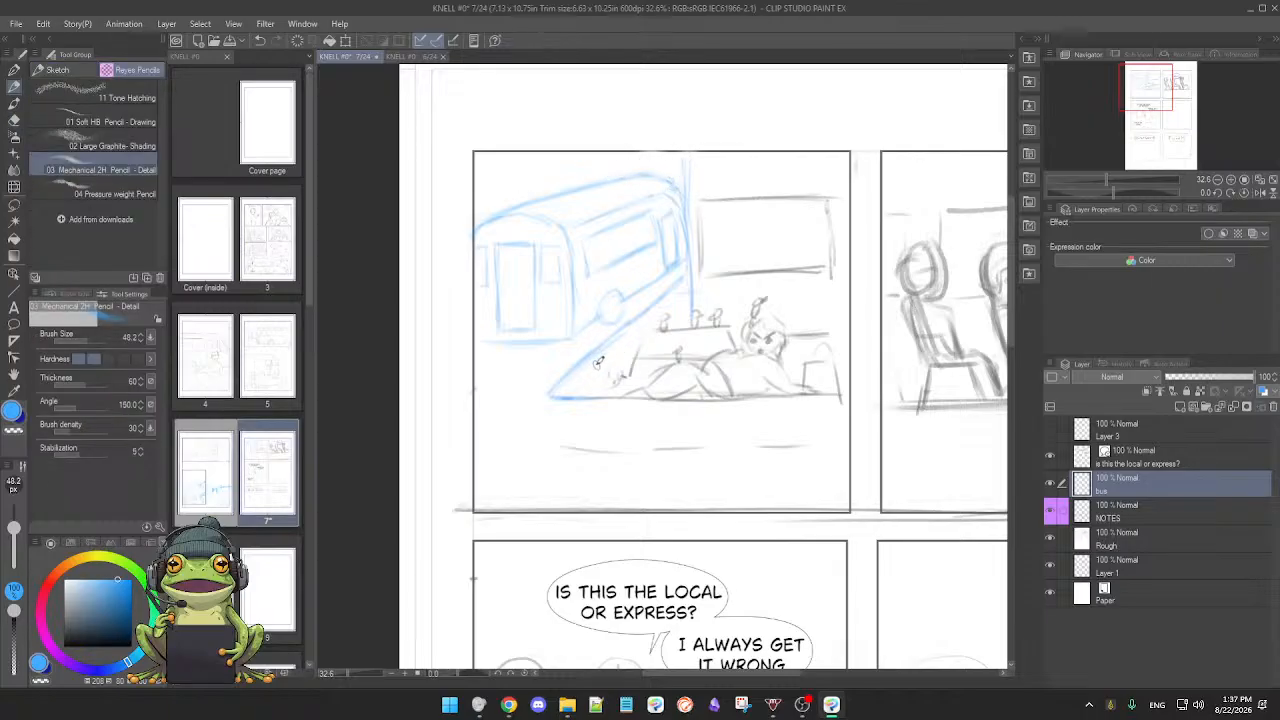
key("e")
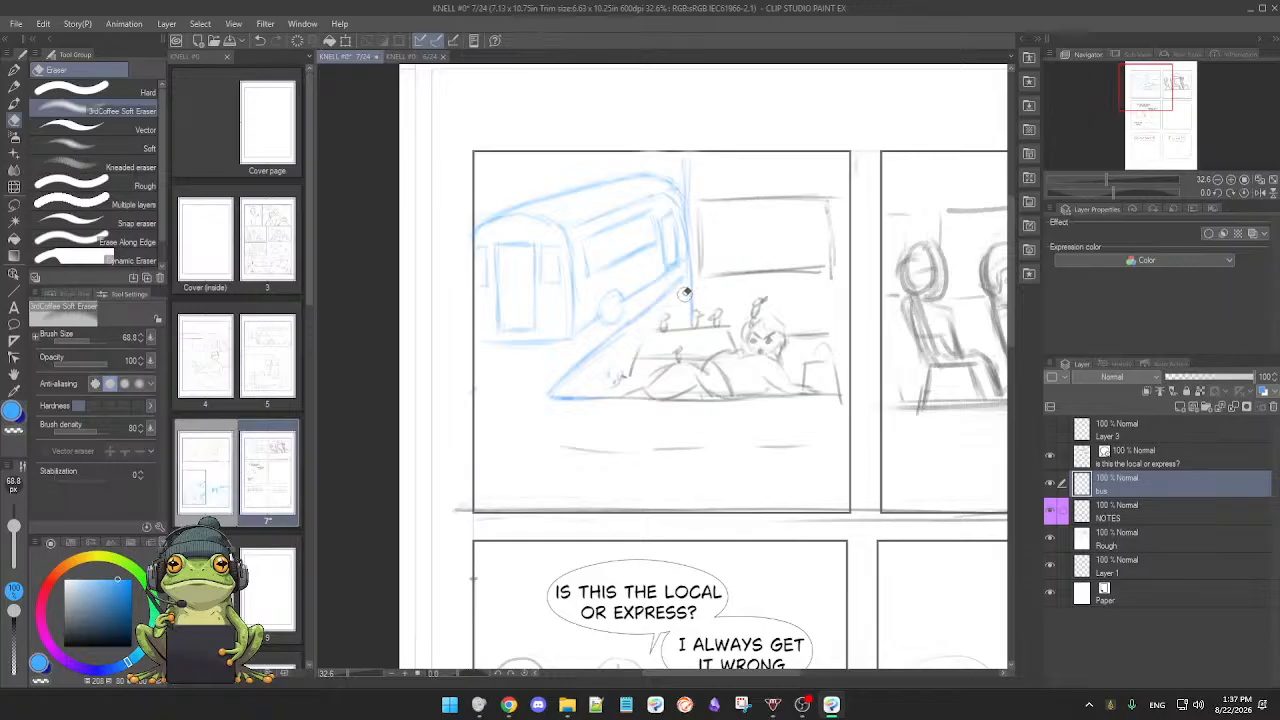
key("p")
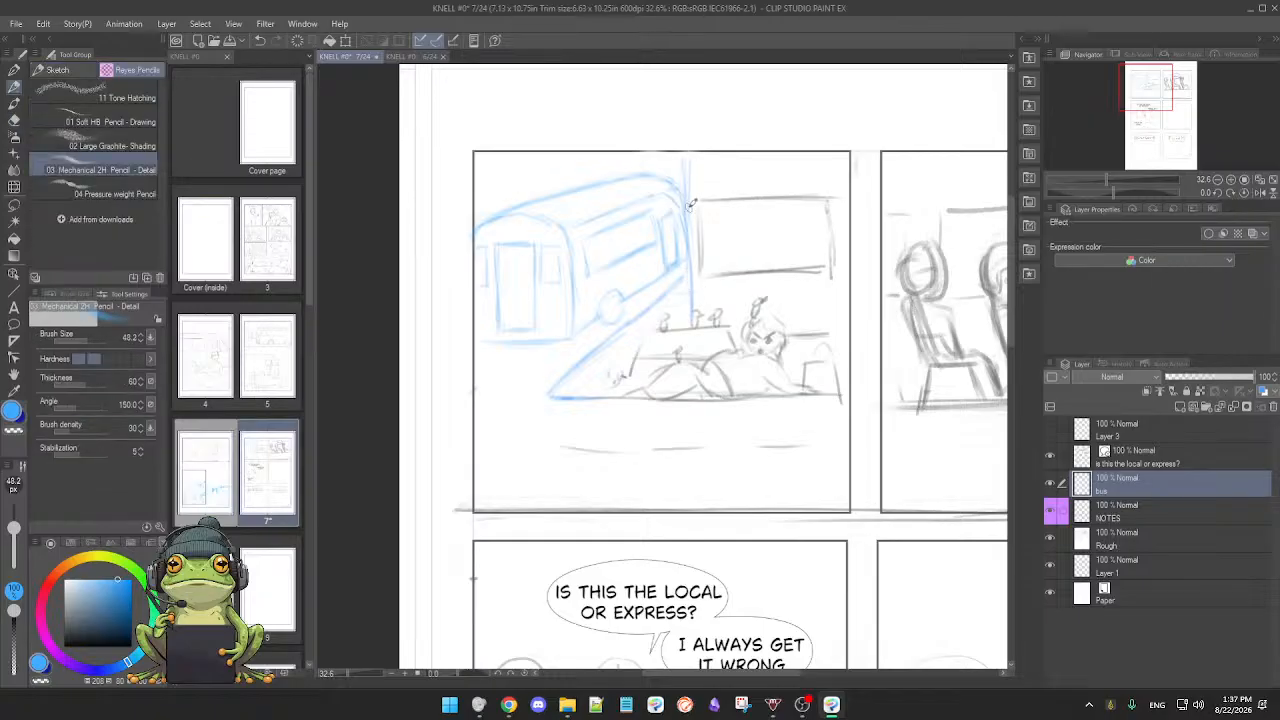
Step: Erase and redraw the vertical corner line at the bus's far end as a cleaner, straighter blue stroke
left_click_drag(689, 168, 690, 280)
mouse_move(769, 280)
left_mouse_down()
mouse_move(782, 335)
mouse_move(625, 464)
mouse_move(653, 470)
left_mouse_up()
left_click_drag(748, 357, 732, 298)
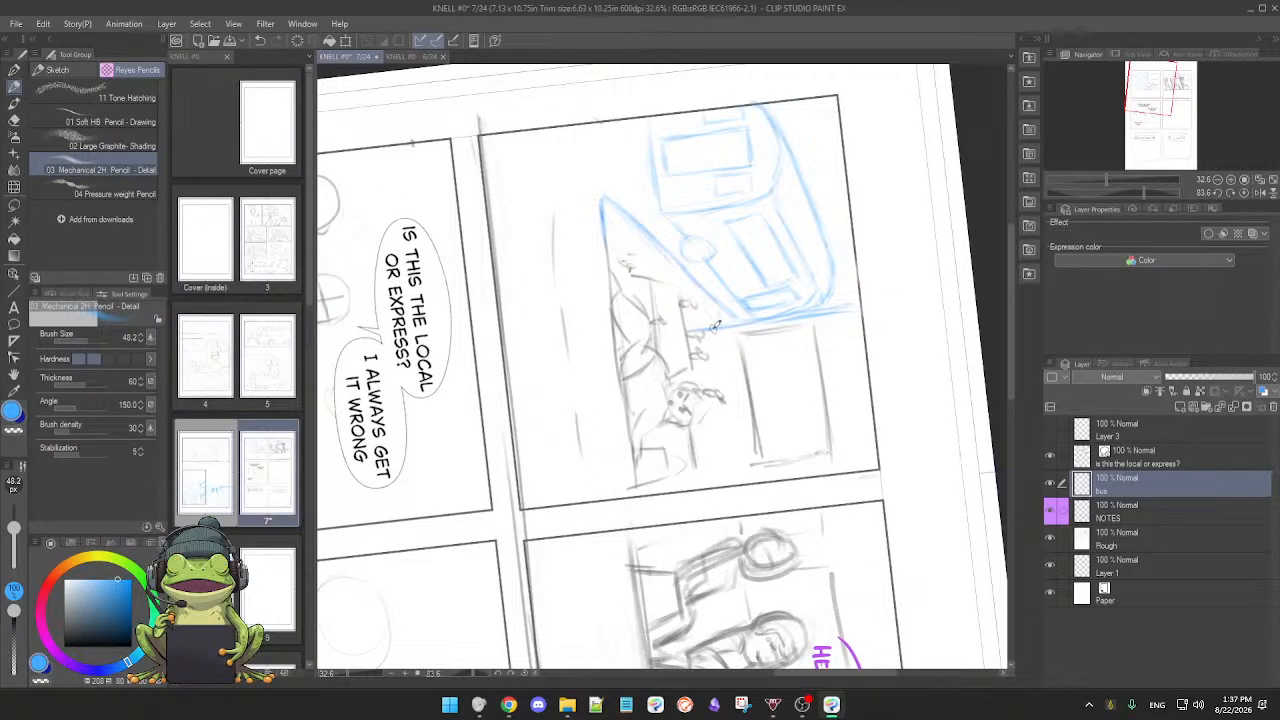
mouse_move(736, 318)
left_mouse_down()
mouse_move(854, 305)
mouse_move(710, 336)
mouse_move(860, 300)
left_mouse_up()
key("e")
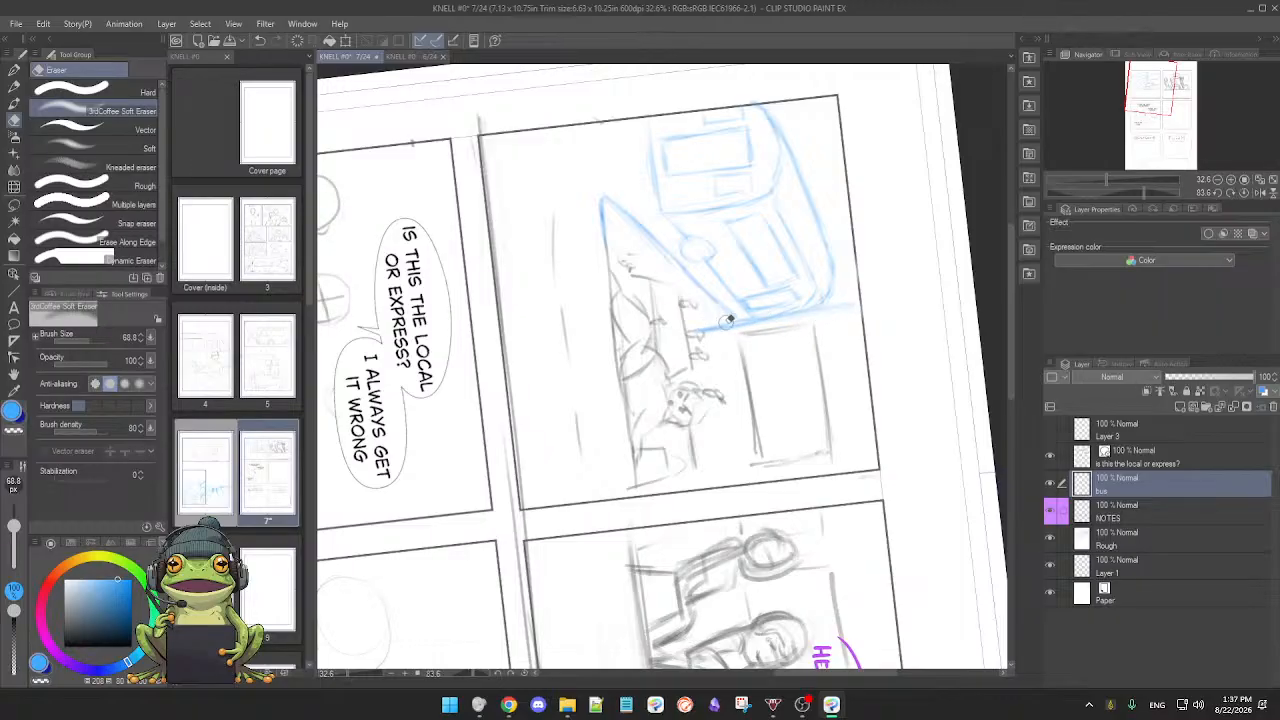
key("p")
left_click_drag(720, 325, 812, 309)
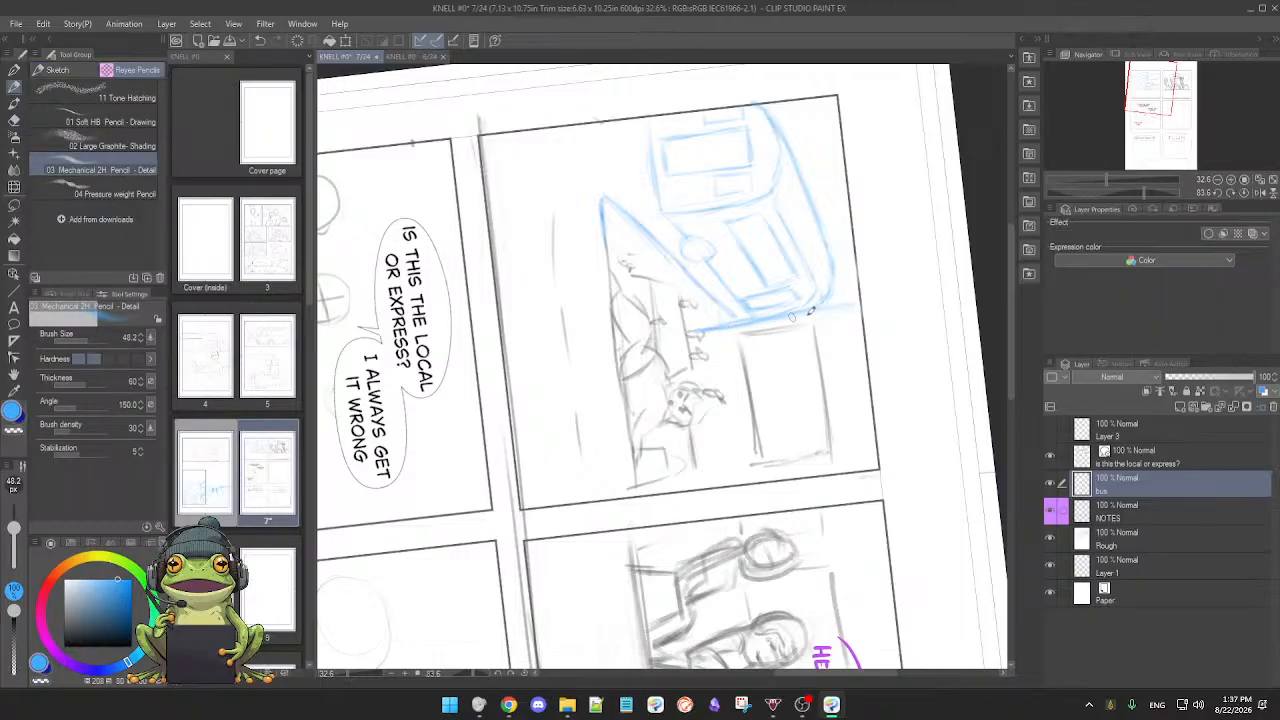
left_click_drag(716, 326, 820, 306)
key("e")
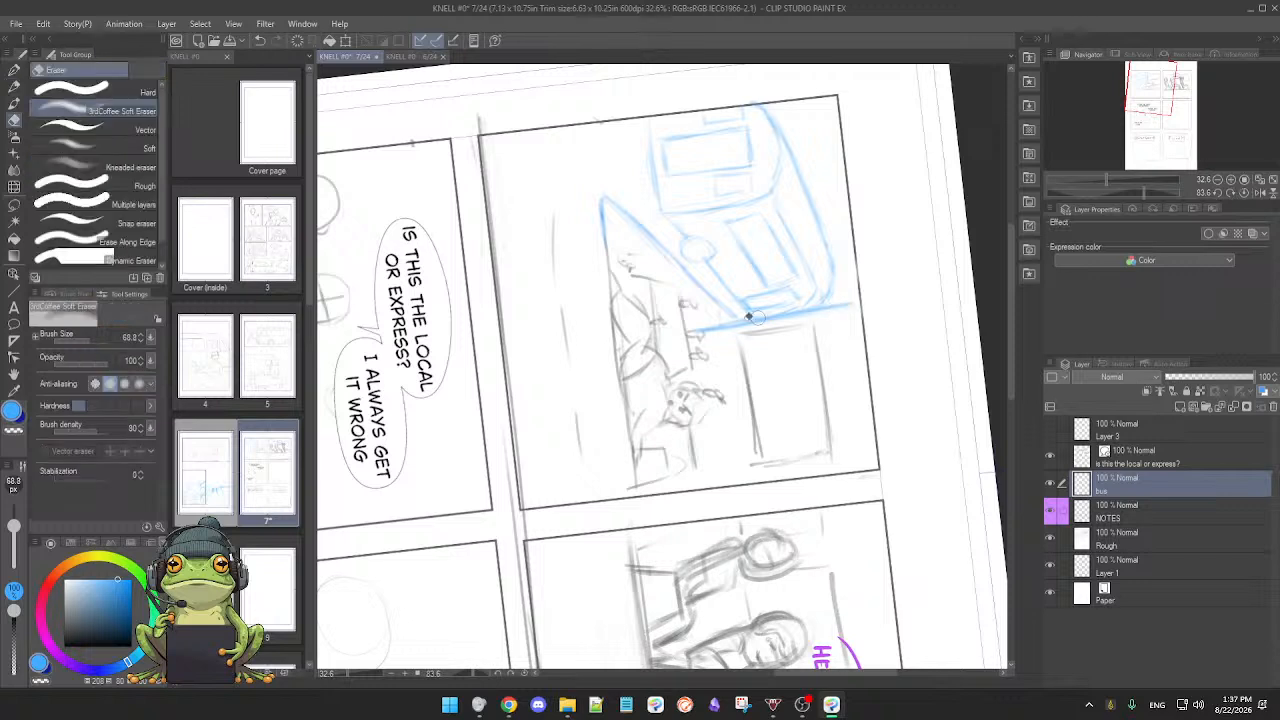
left_click_drag(707, 327, 856, 293)
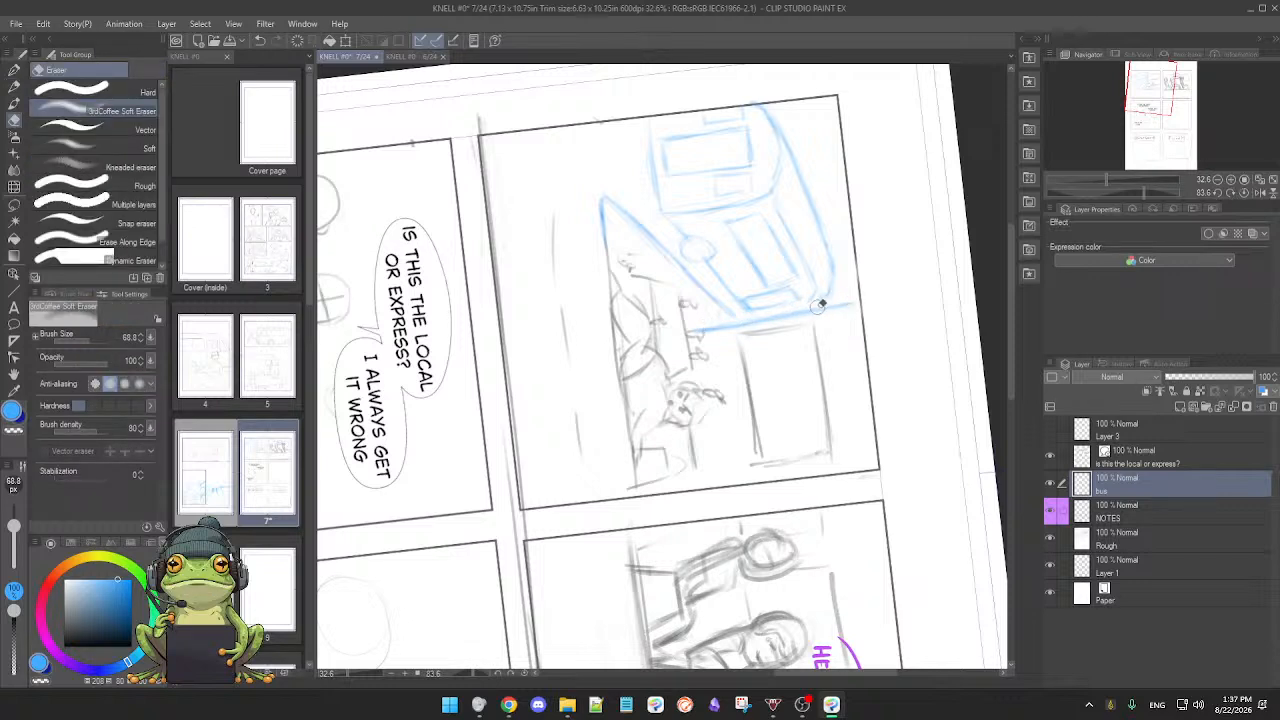
key("p")
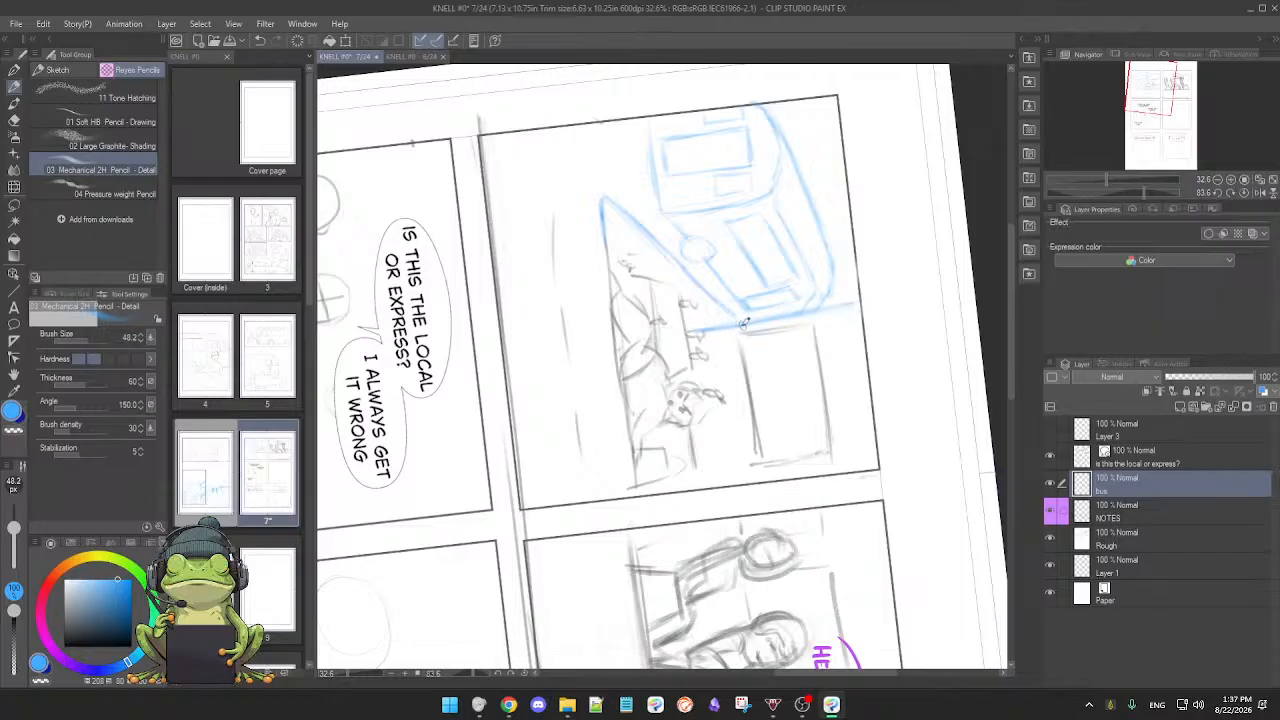
left_click_drag(812, 371, 677, 237)
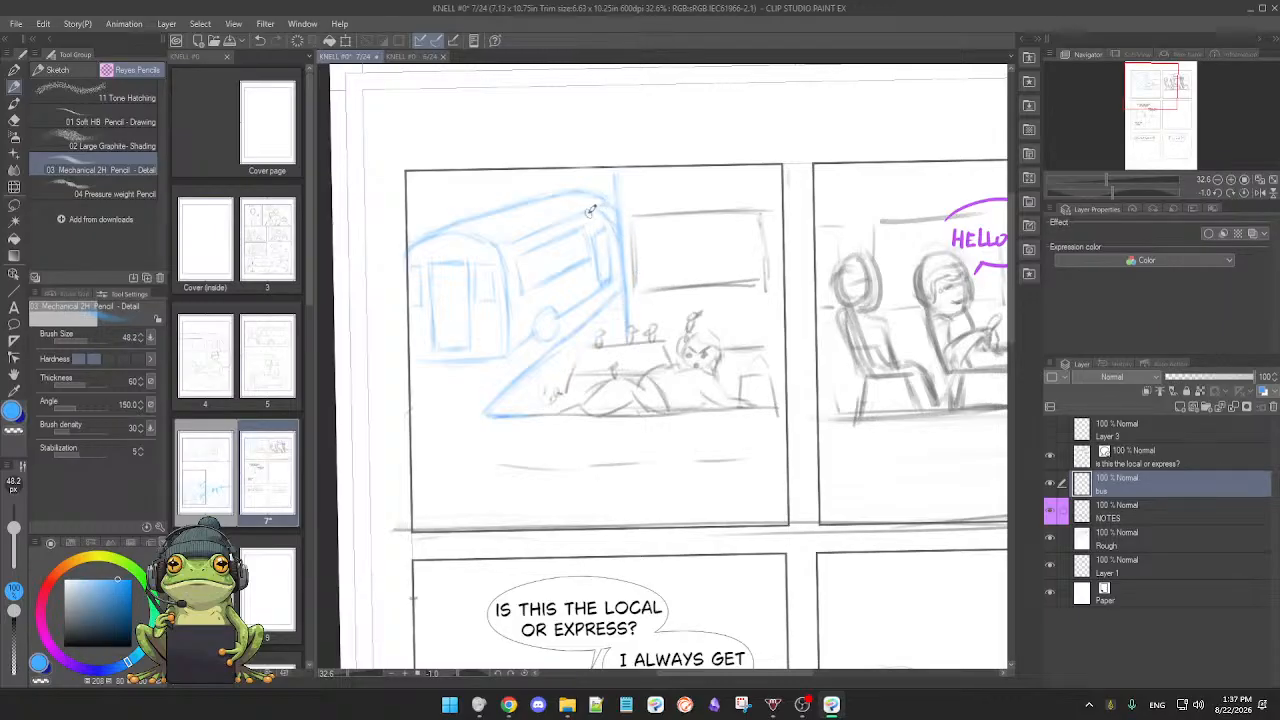
Step: Examine the first panel's bus and reclining figure against the neighbouring panels to judge the composition
left_click_drag(600, 268, 579, 285)
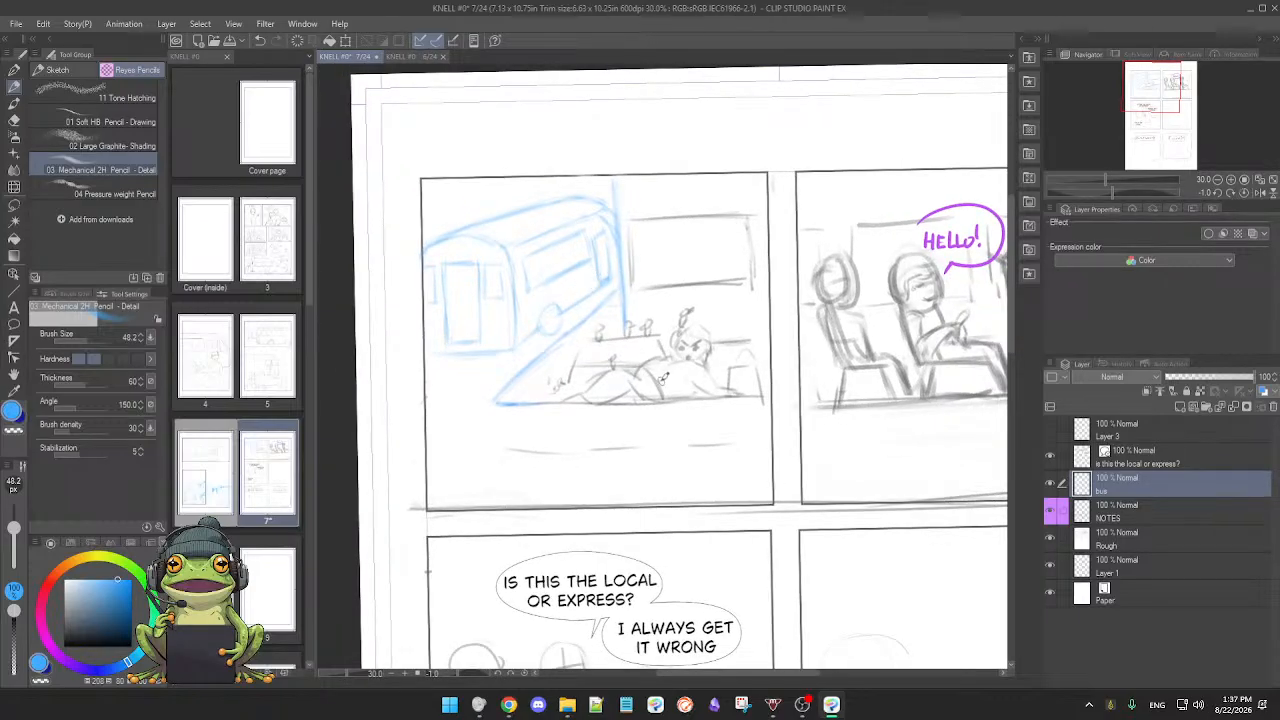
scroll(663, 388, "up", 1)
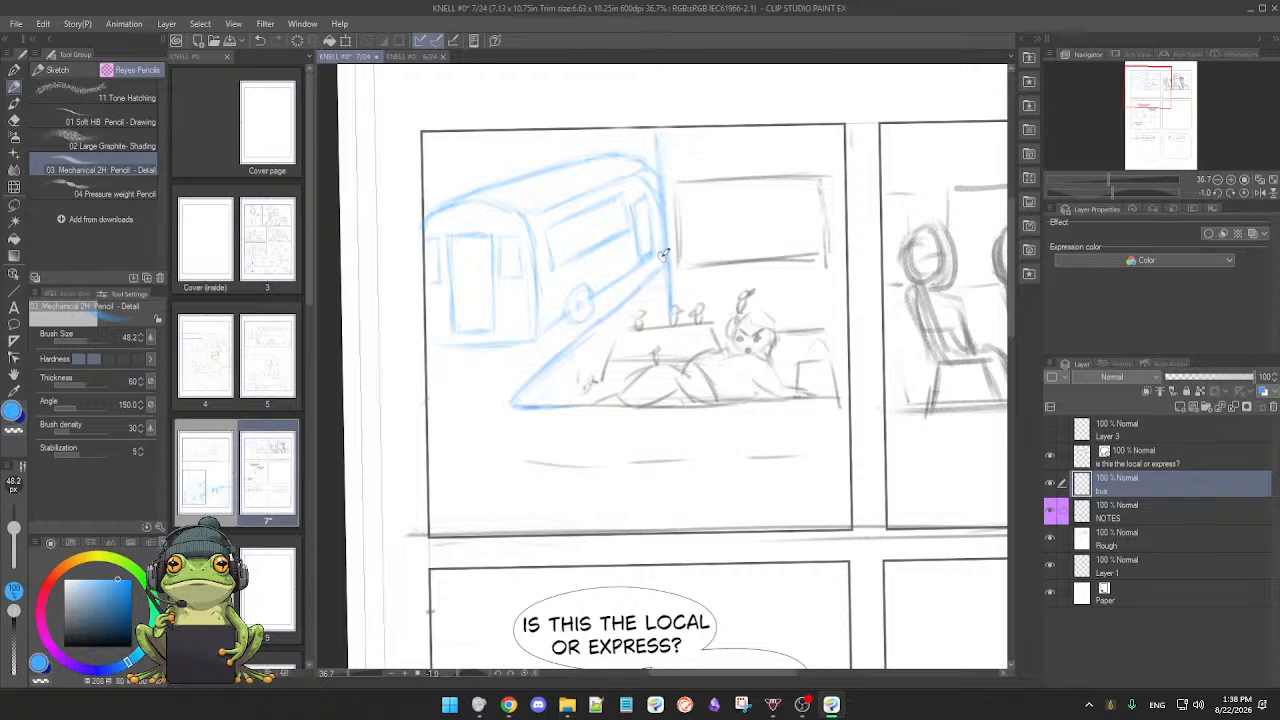
scroll(555, 318, "down", 3)
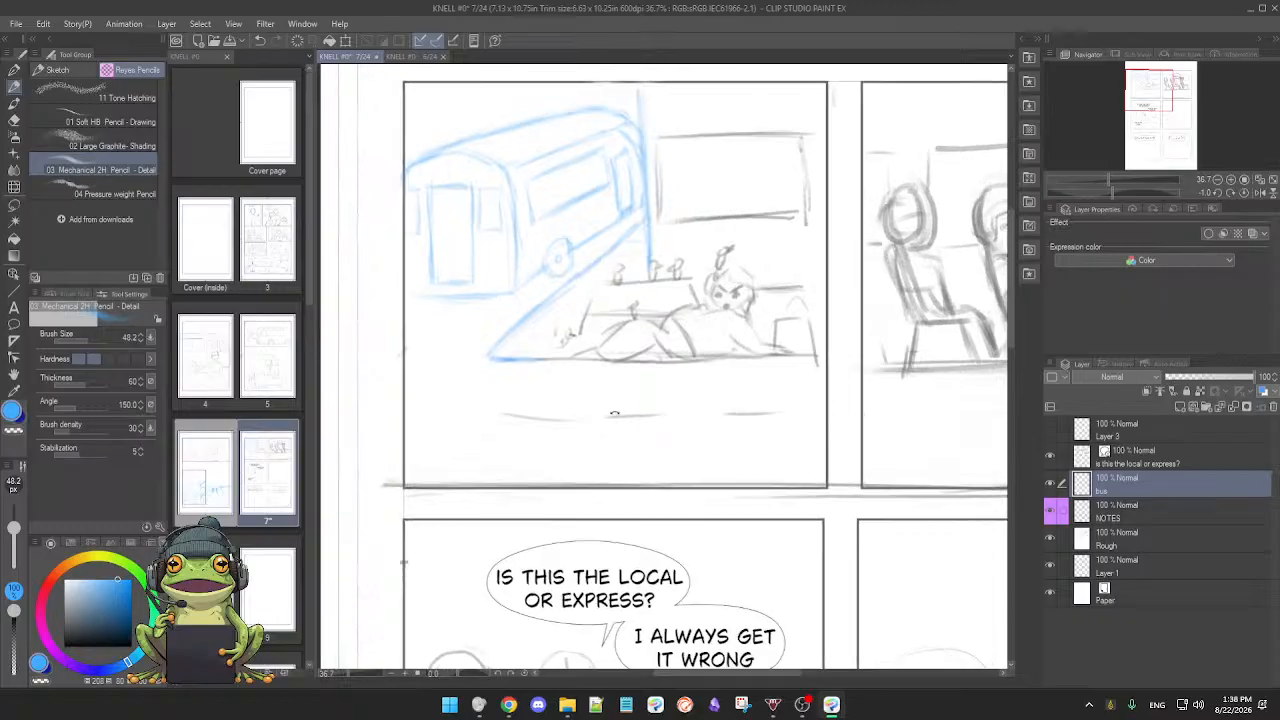
scroll(688, 390, "down", 1)
scroll(674, 394, "up", 1)
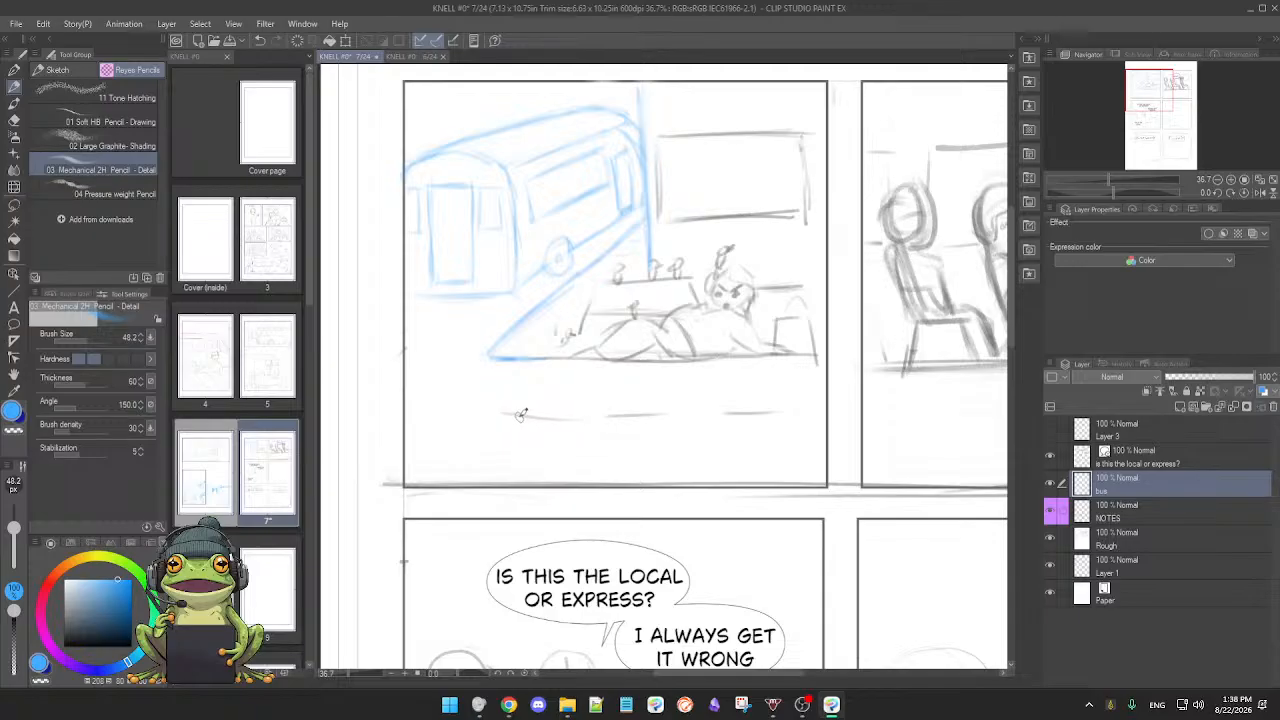
scroll(628, 414, "down", 2)
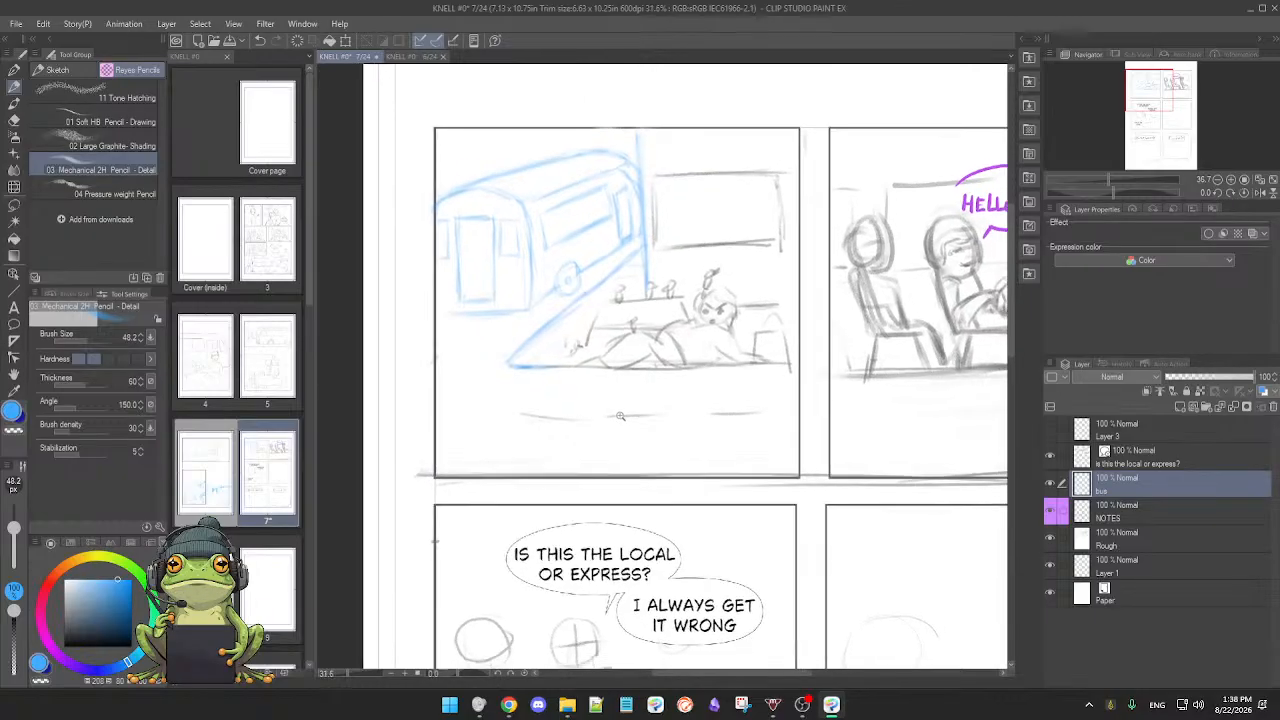
scroll(620, 415, "down", 2)
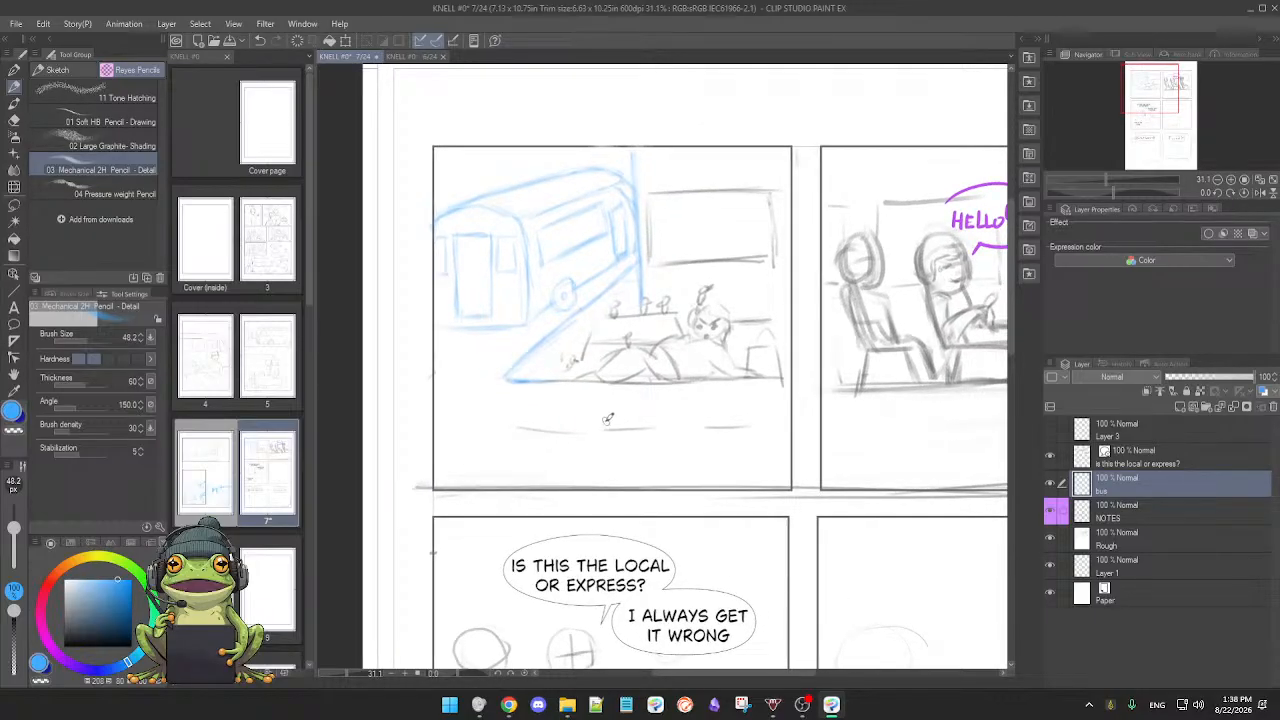
scroll(605, 424, "up", 2)
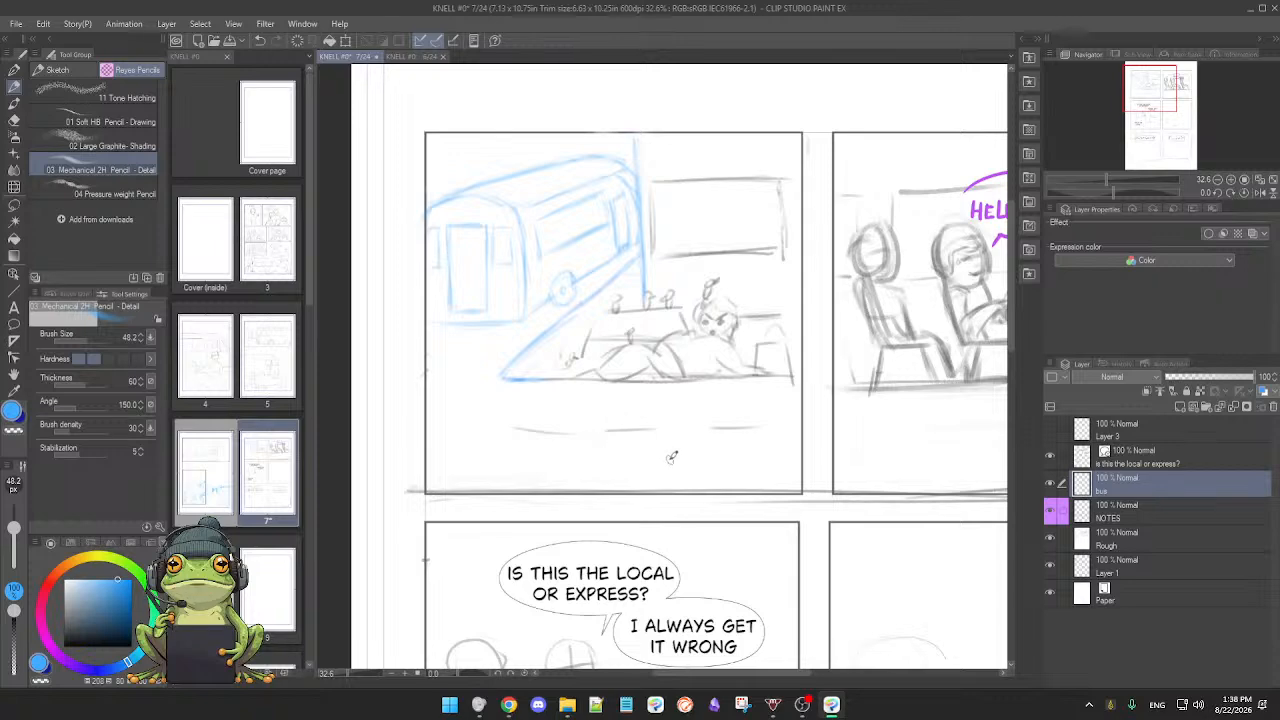
mouse_move(672, 457)
left_mouse_down()
mouse_move(631, 447)
mouse_move(707, 471)
mouse_move(660, 460)
mouse_move(595, 415)
left_mouse_up()
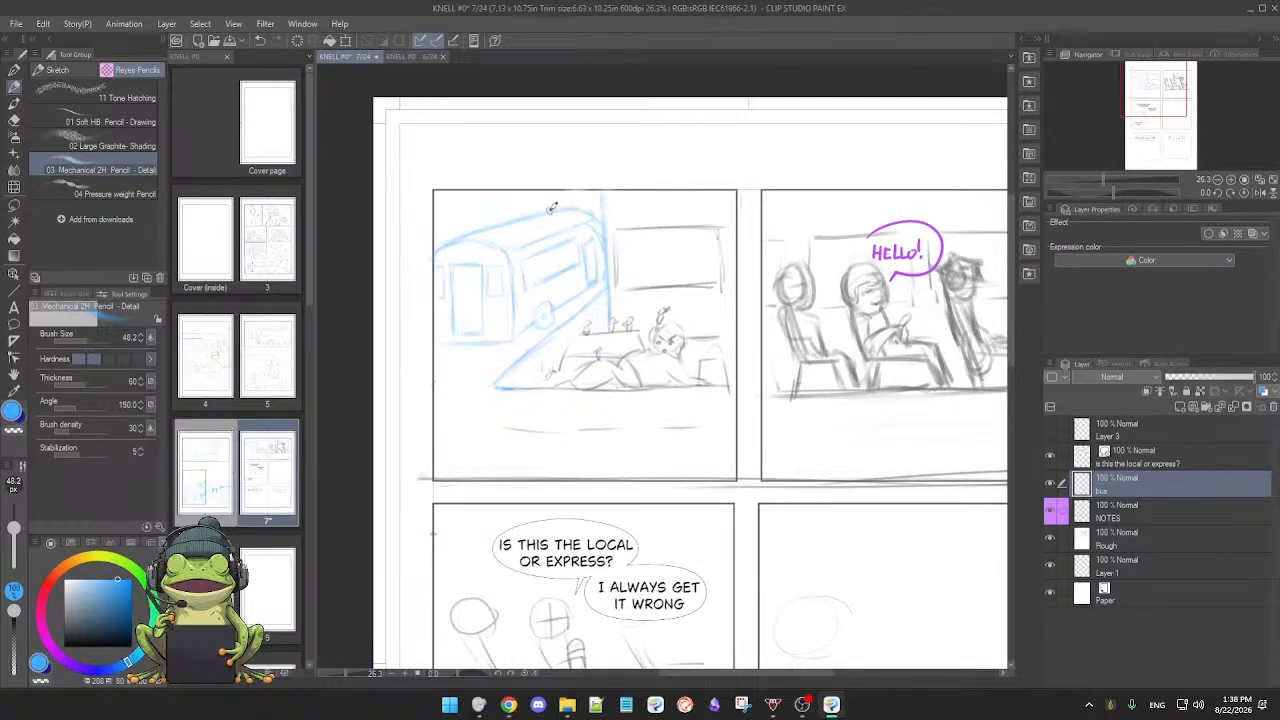
left_click_drag(593, 409, 621, 416)
left_click_drag(686, 444, 568, 446)
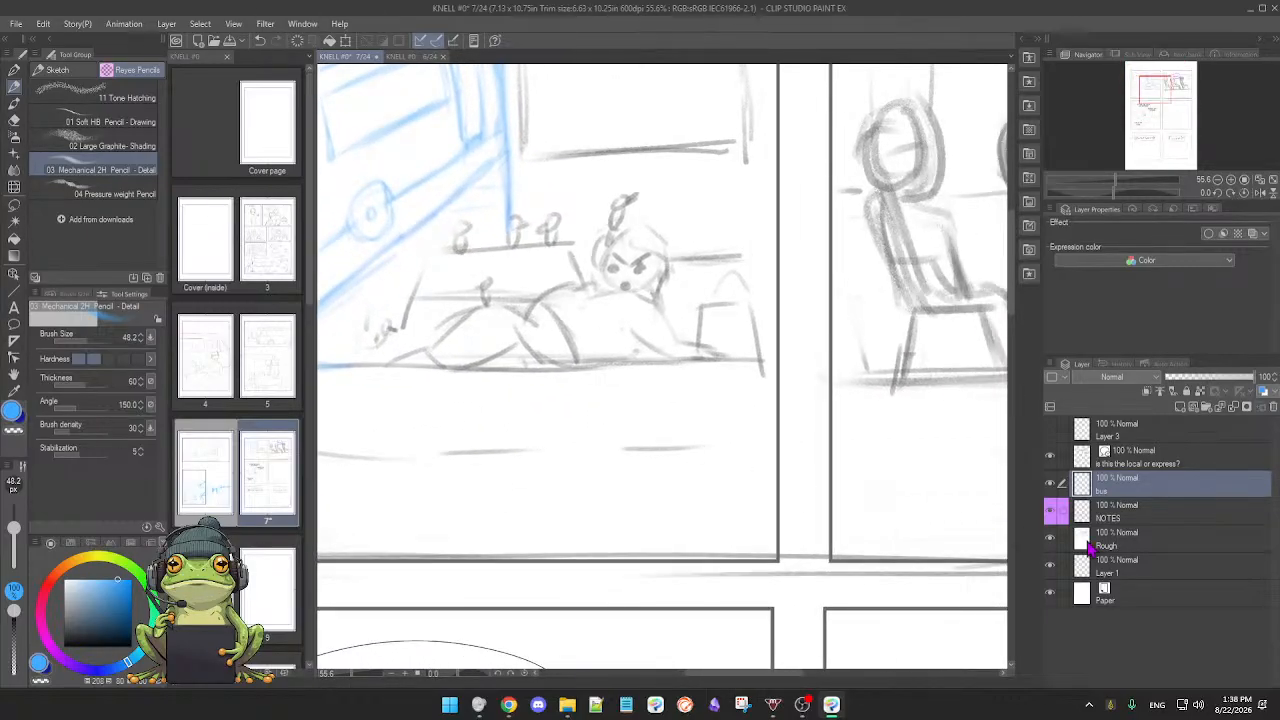
left_click(1147, 545)
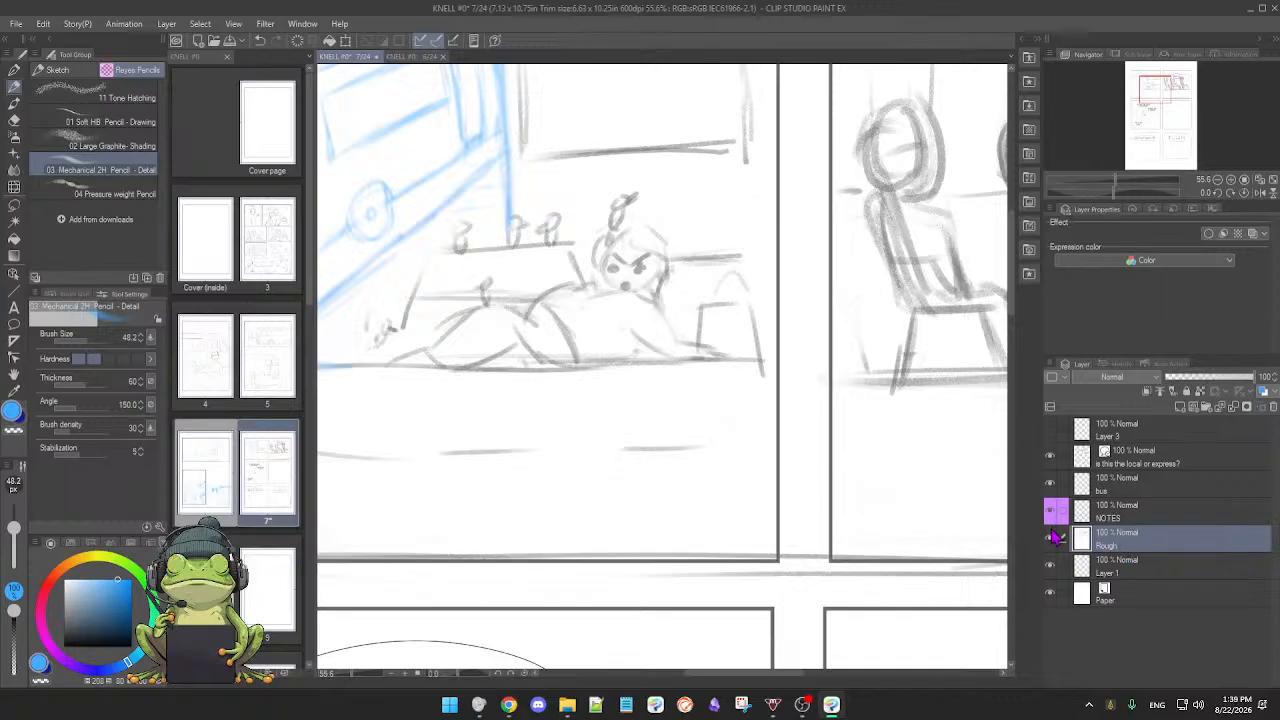
left_click(1138, 519)
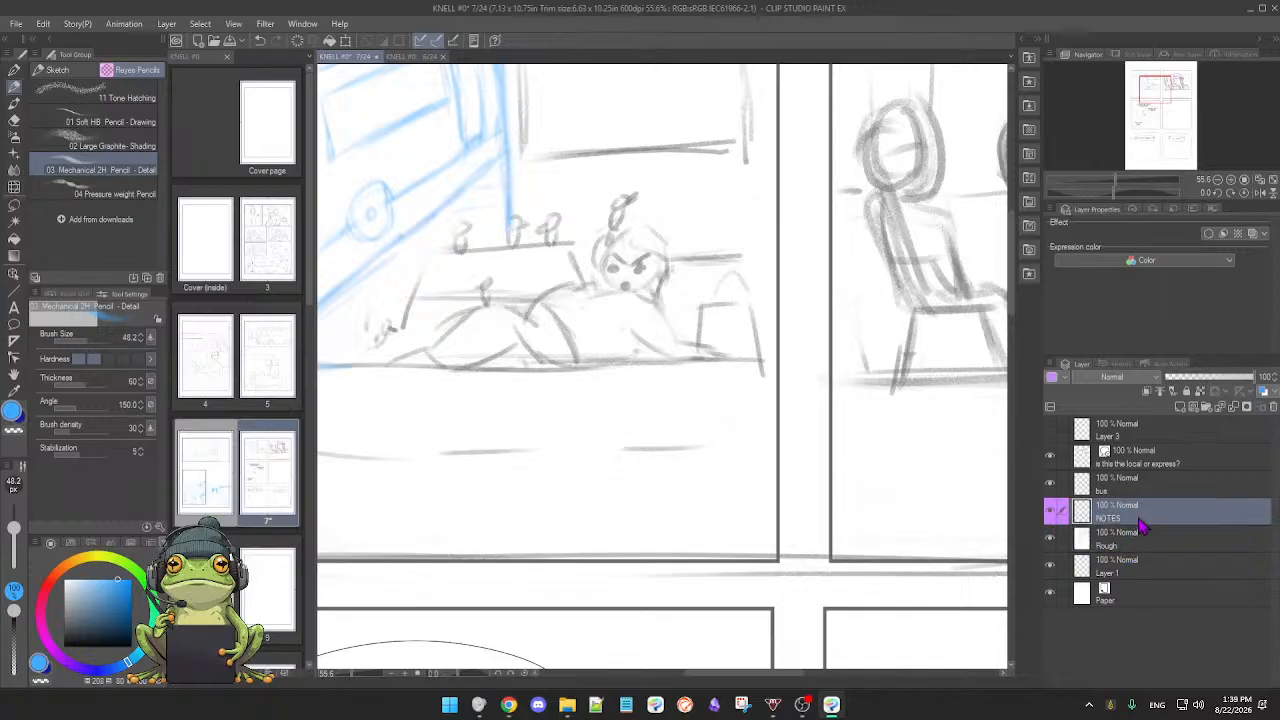
scroll(936, 485, "down", 4)
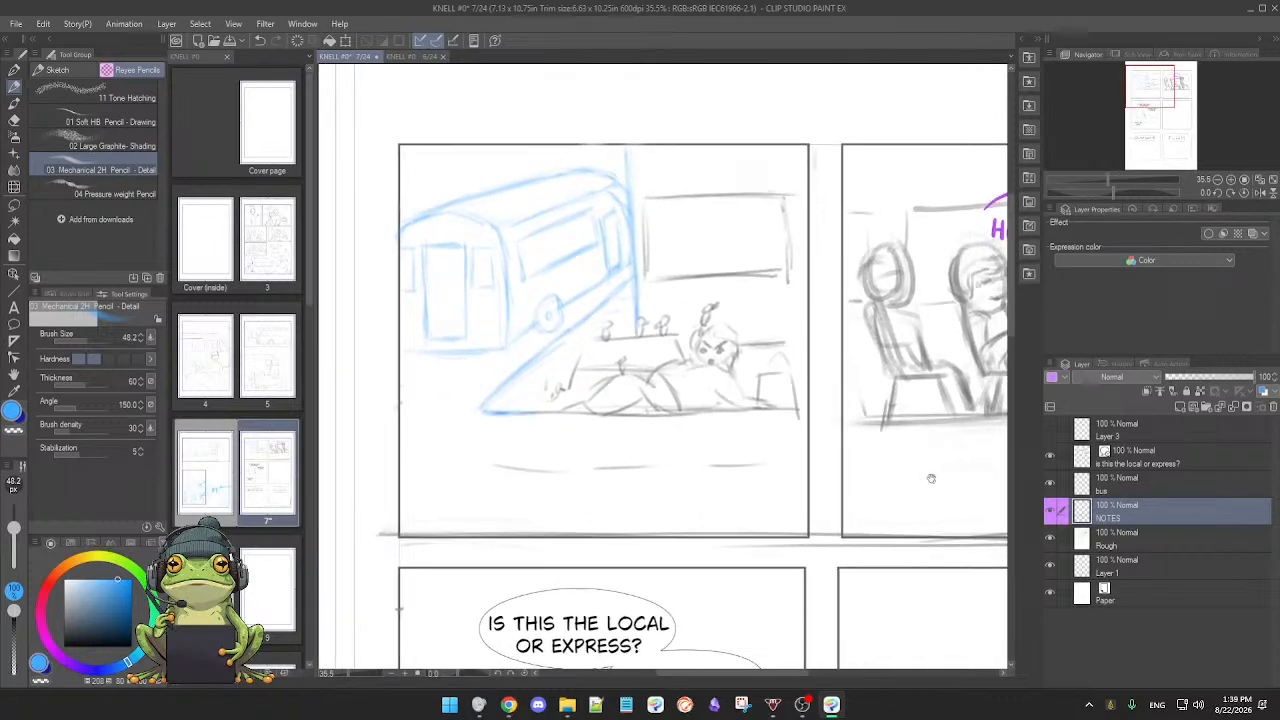
left_click_drag(928, 479, 903, 478)
scroll(932, 480, "down", 2)
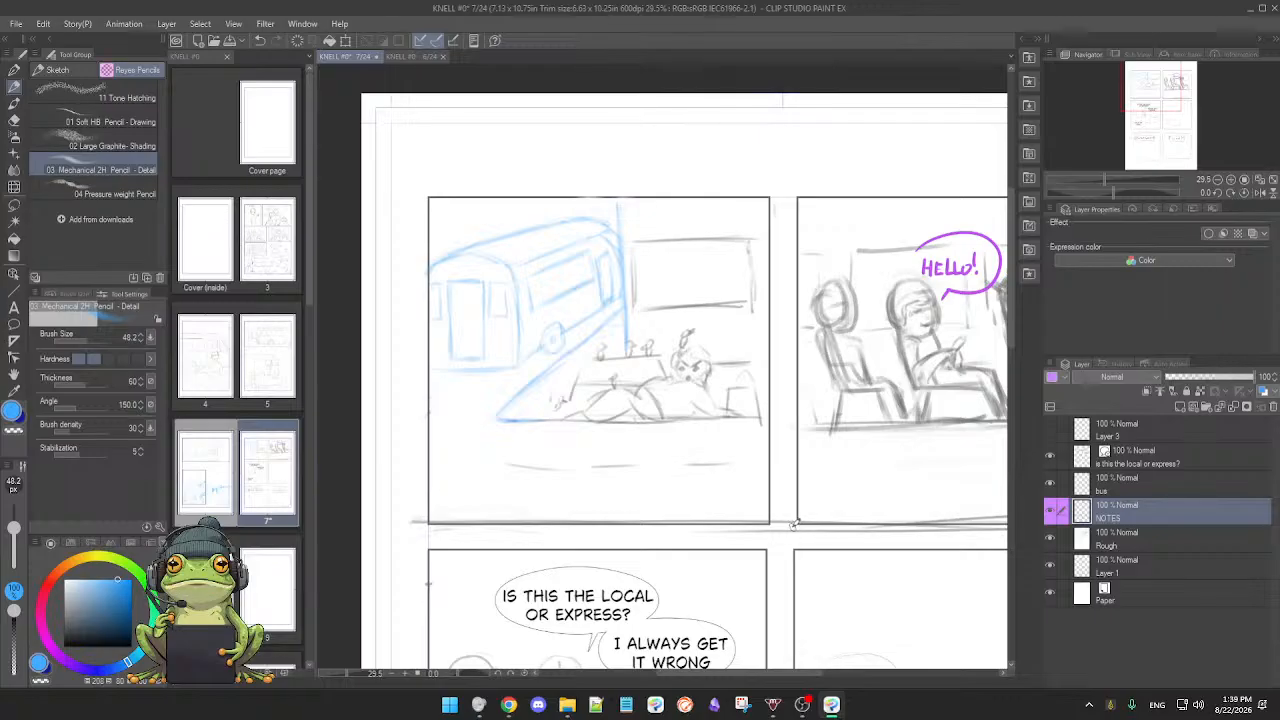
scroll(797, 521, "down", 2)
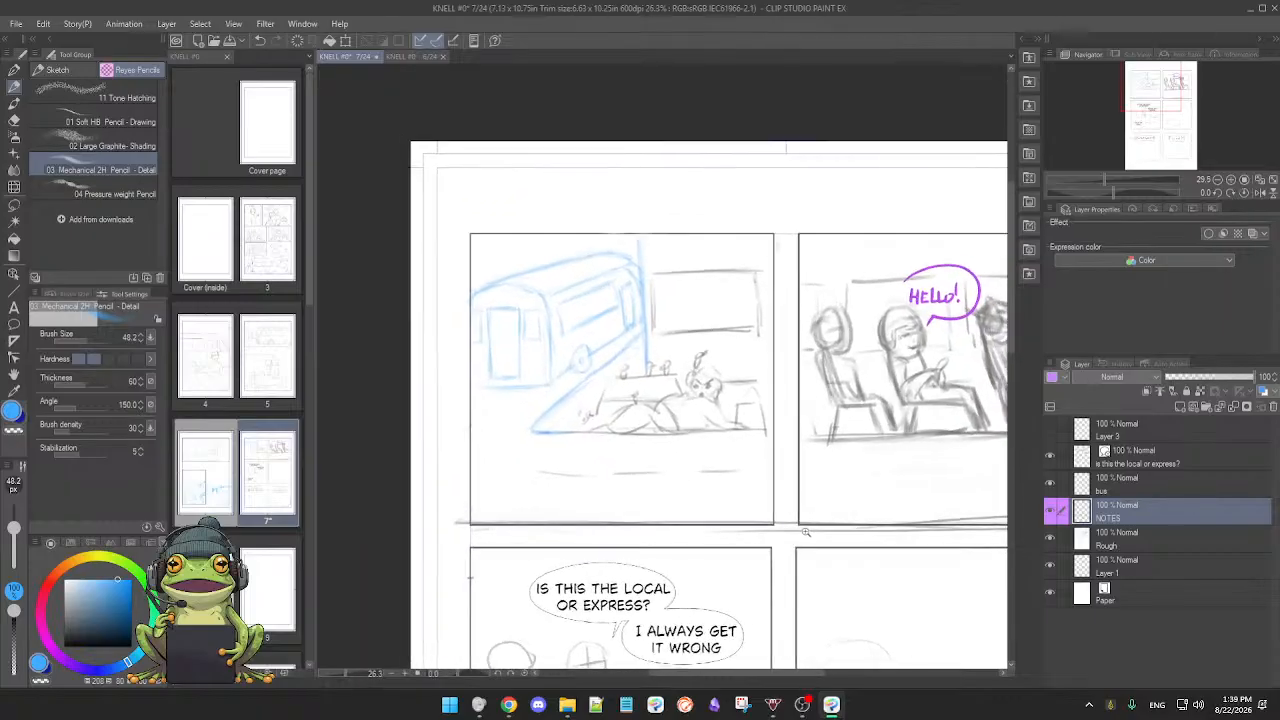
left_click_drag(816, 540, 771, 523)
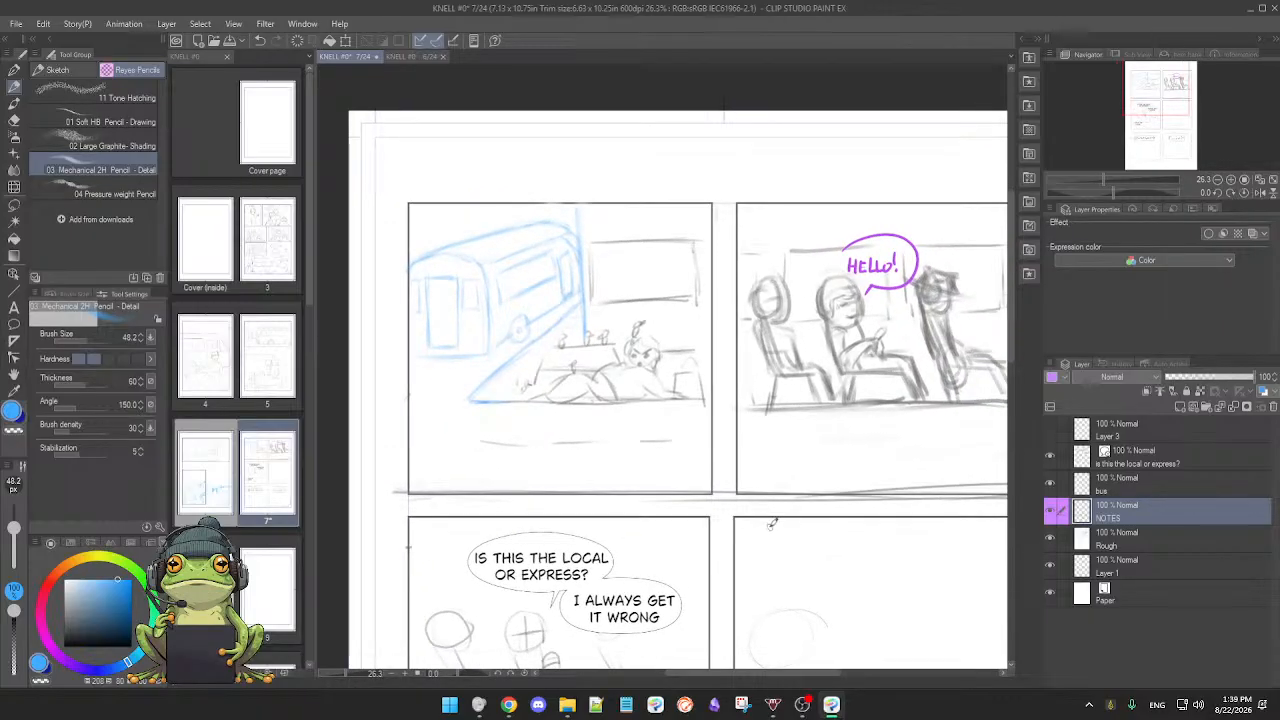
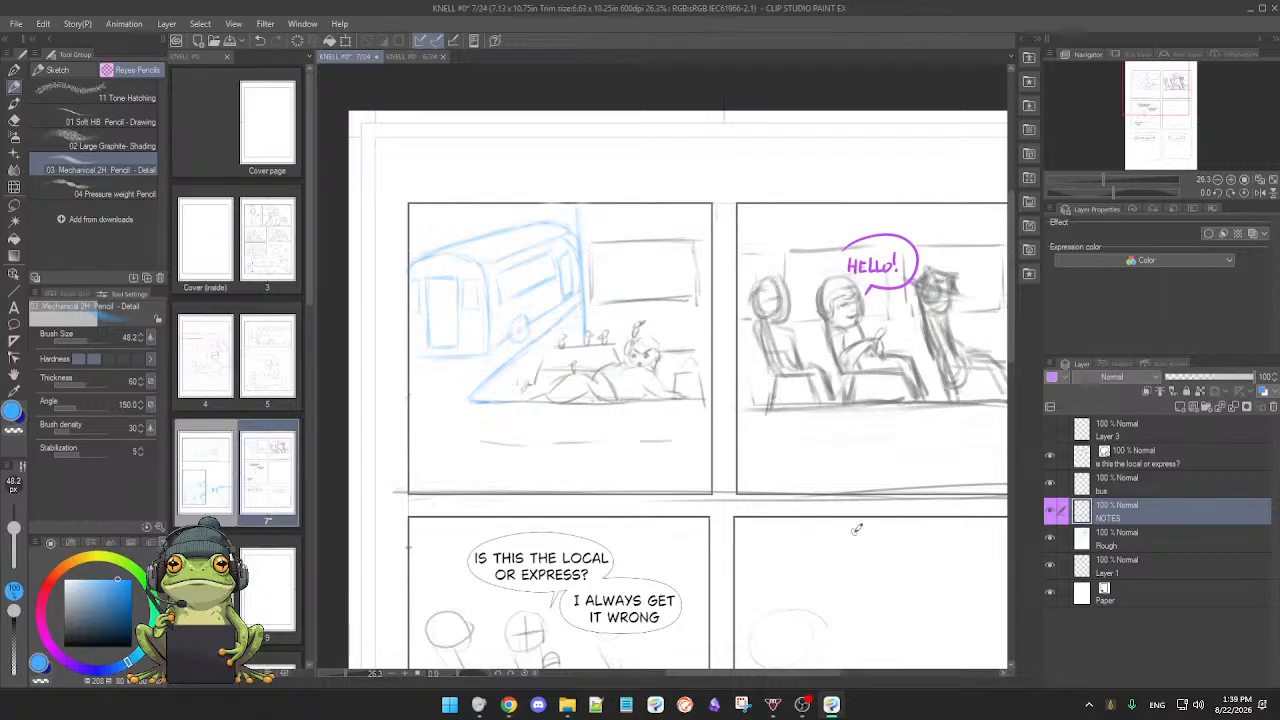
Step: Make the Rough layer active for reworking the grey sketch in the first panel
left_click(1128, 540)
scroll(690, 505, "up", 3)
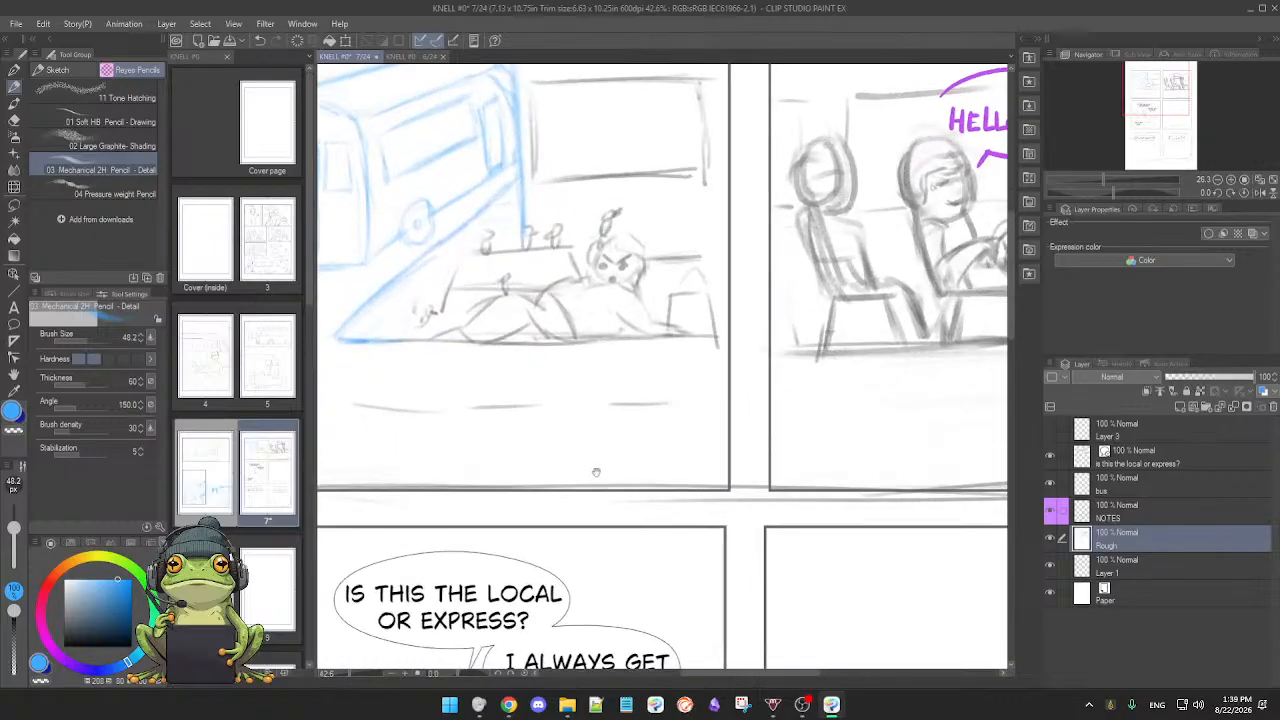
left_click_drag(596, 472, 633, 538)
scroll(651, 517, "up", 2)
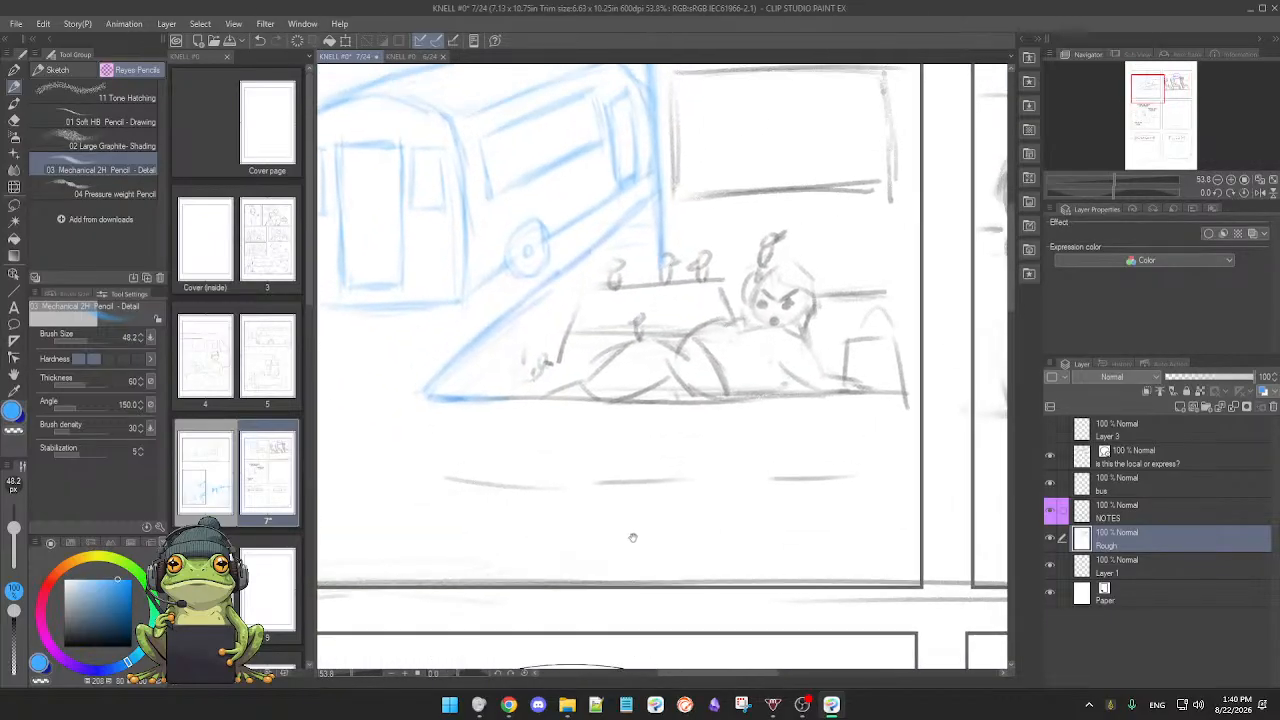
scroll(886, 541, "down", 4)
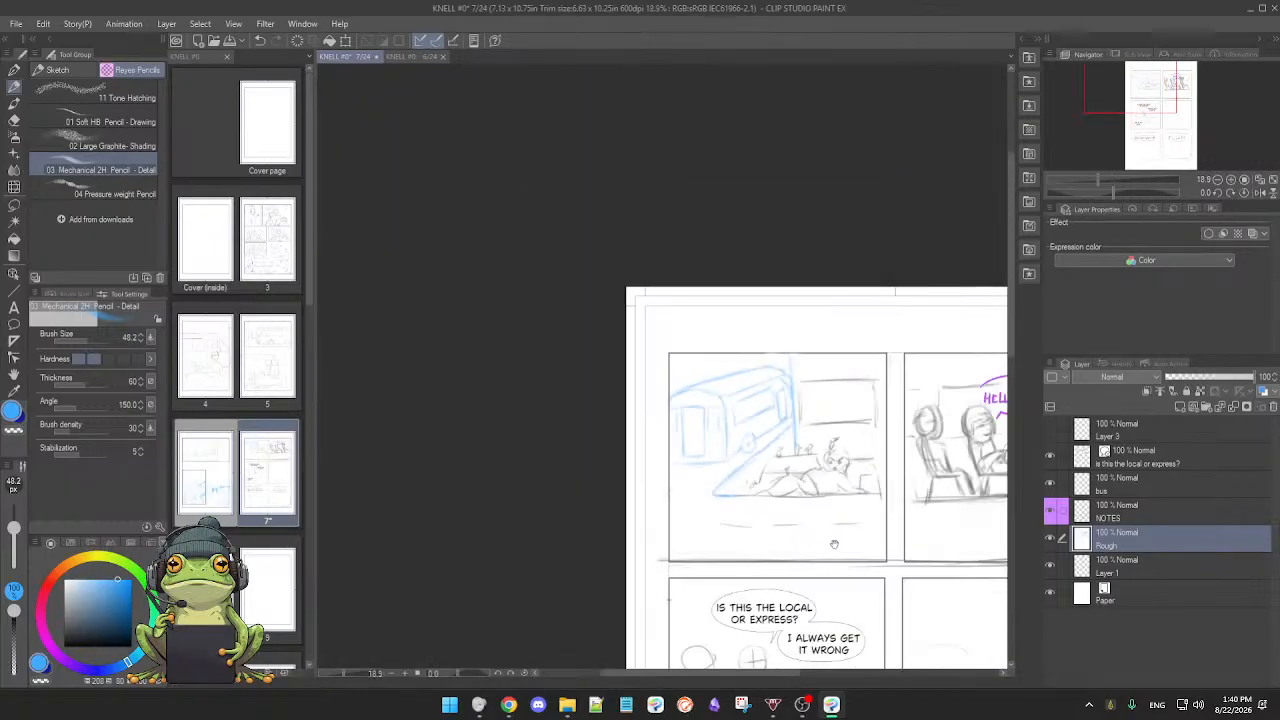
scroll(835, 544, "up", 2)
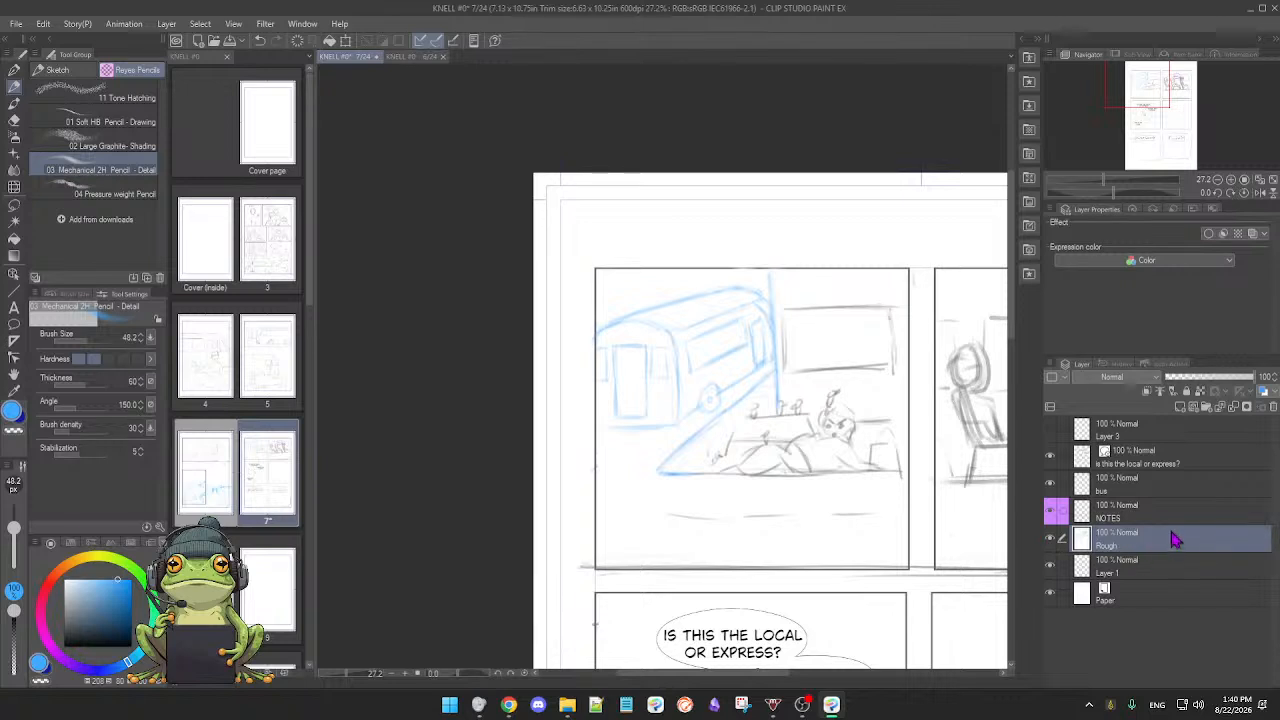
Step: Try displaying the Rough layer in the blue layer colour
left_click(1263, 393)
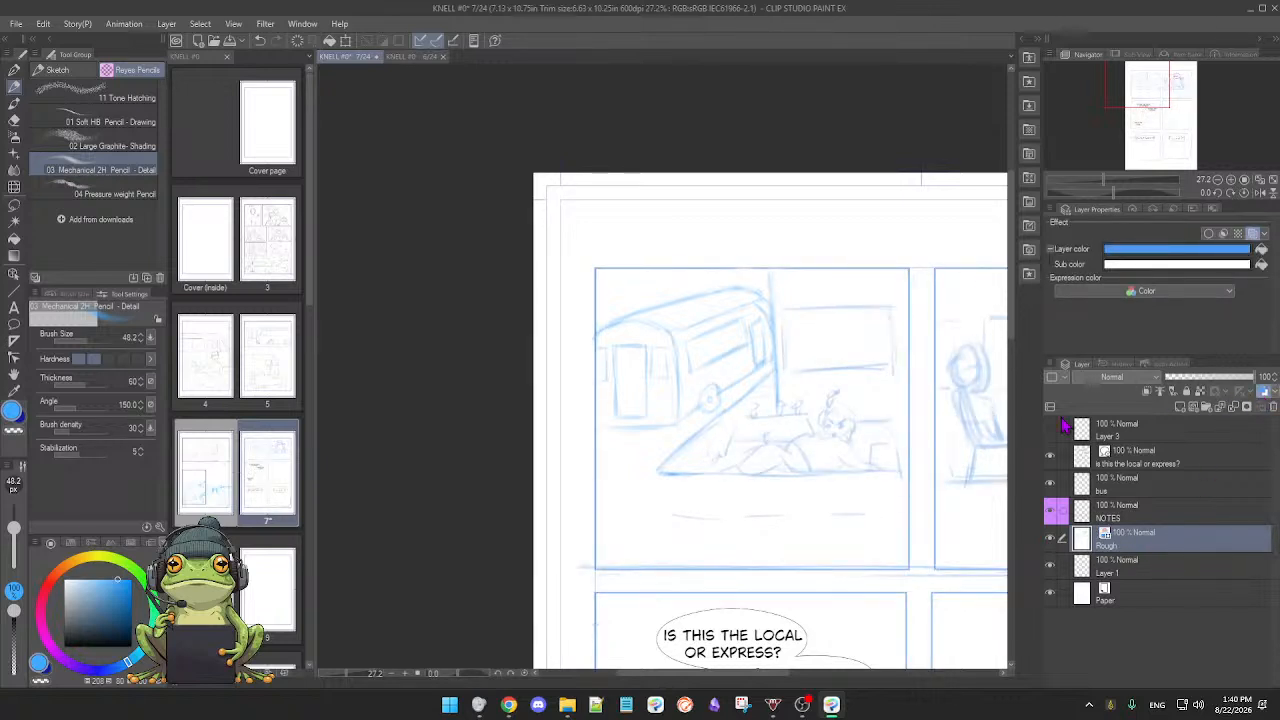
left_click_drag(886, 457, 770, 500)
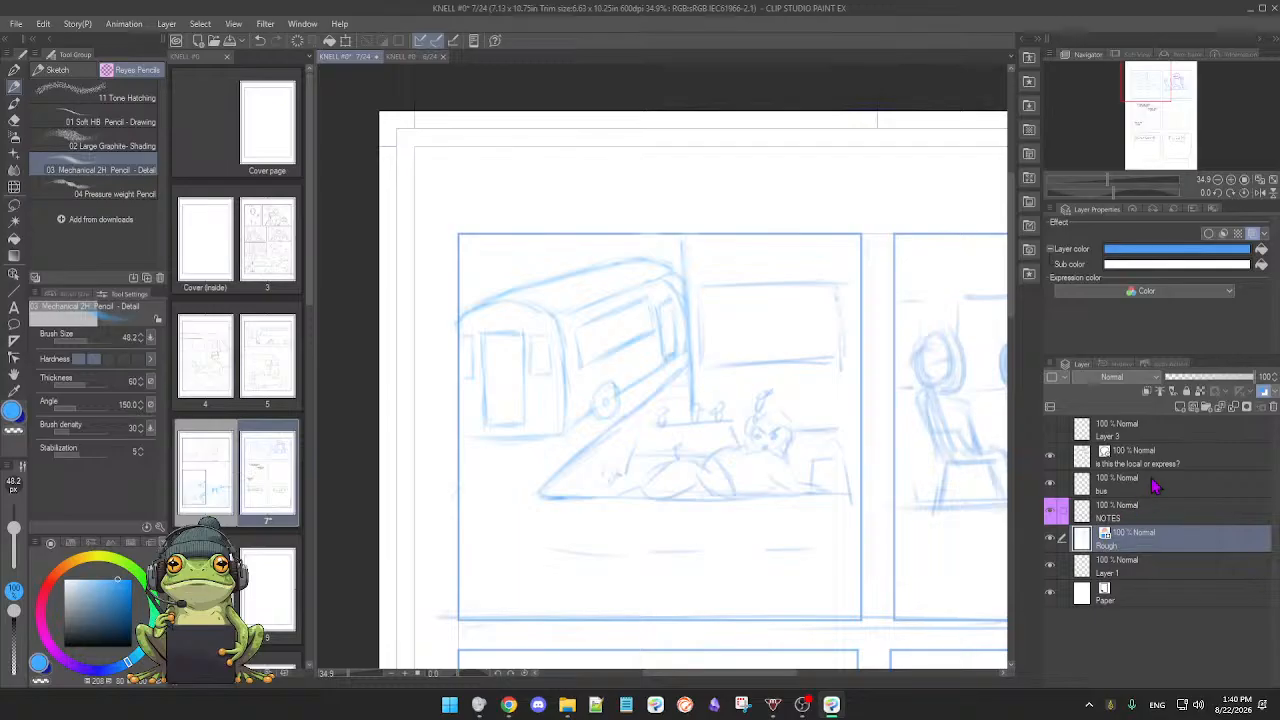
left_click(1263, 391)
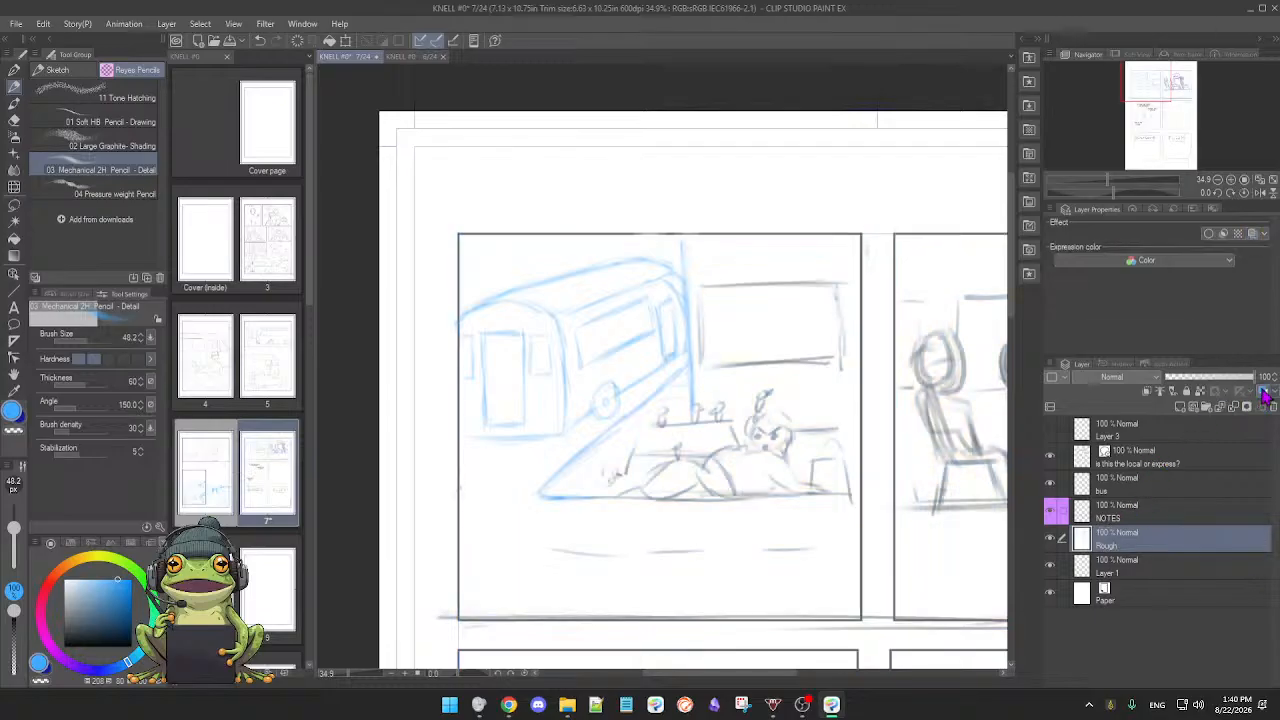
Step: Switch the drawing colour to grey and erase the row of small figures behind the reclining figure in the first panel
left_click(63, 612)
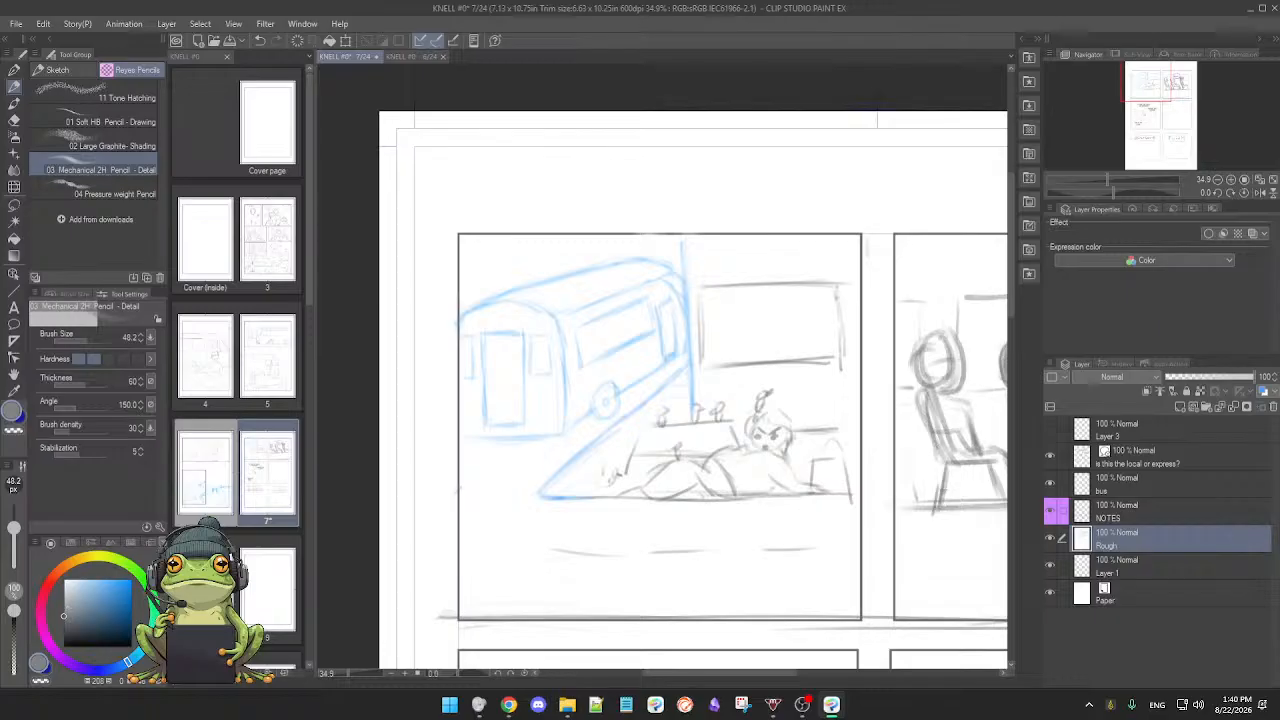
scroll(700, 425, "up", 4)
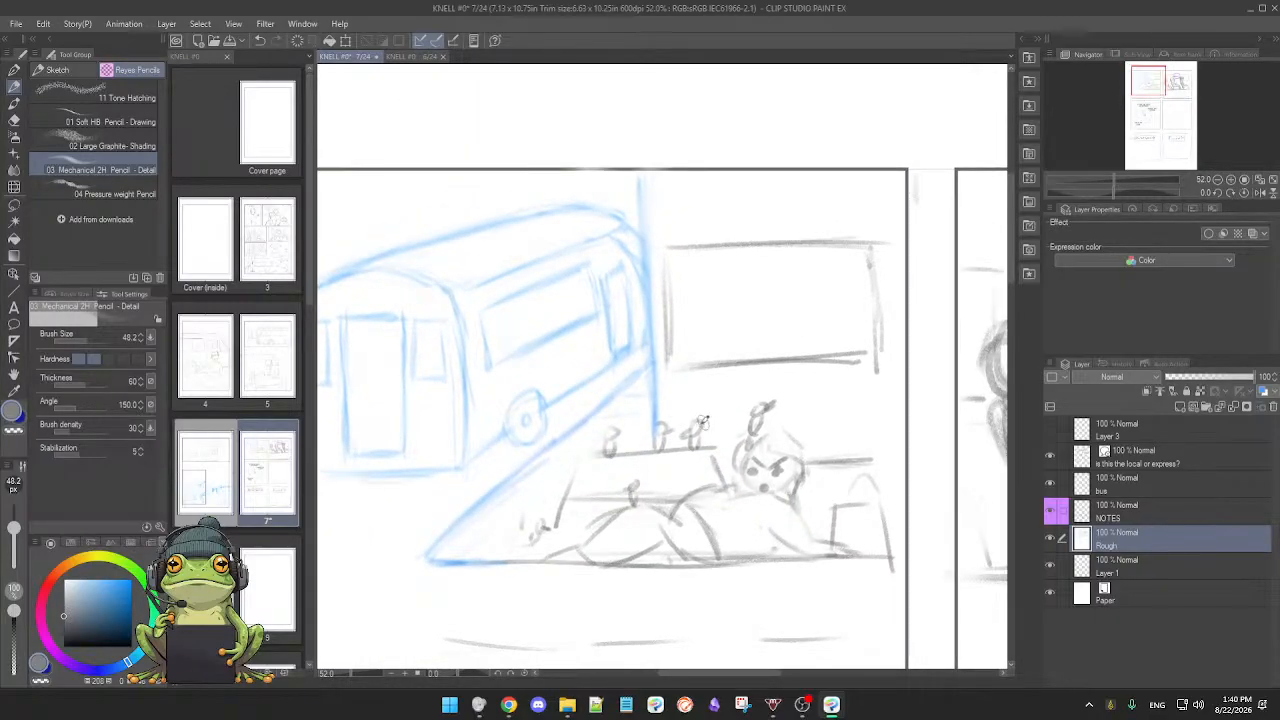
left_click_drag(698, 417, 704, 424)
key("e")
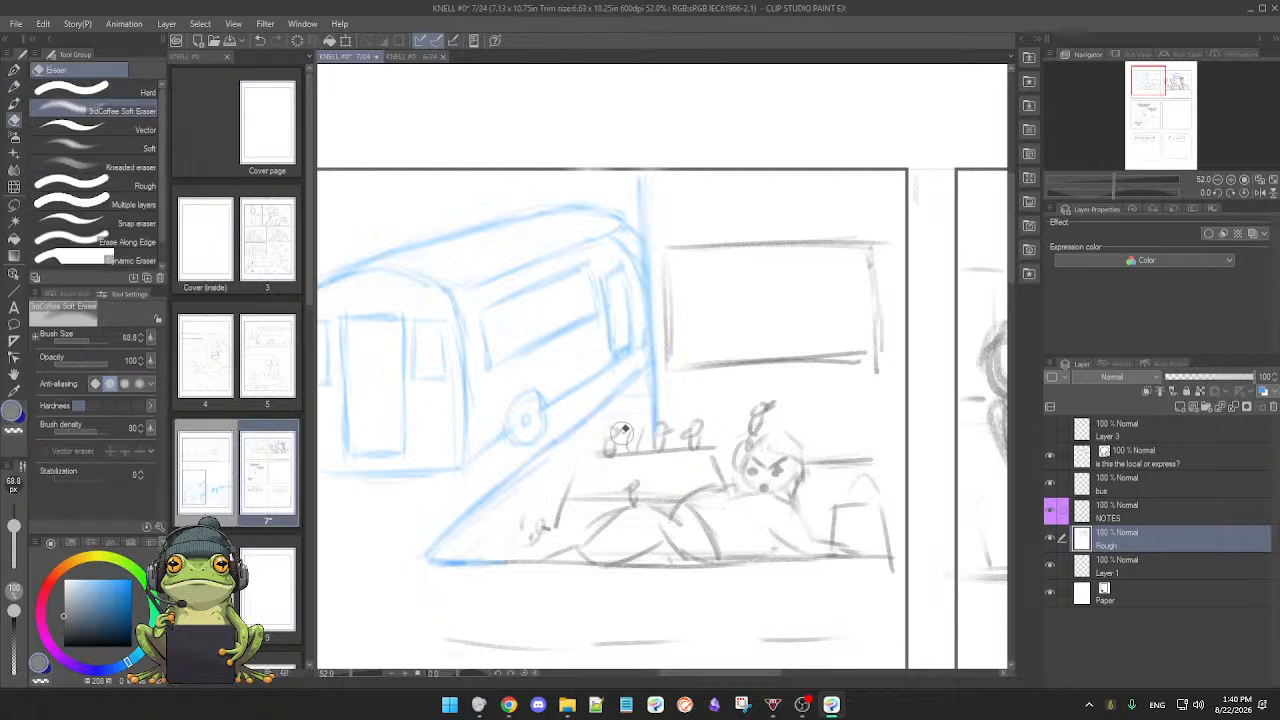
mouse_move(612, 438)
left_mouse_down()
mouse_move(729, 420)
mouse_move(604, 451)
mouse_move(639, 427)
mouse_move(669, 430)
mouse_move(654, 443)
mouse_move(667, 448)
mouse_move(711, 443)
mouse_move(669, 452)
left_mouse_up()
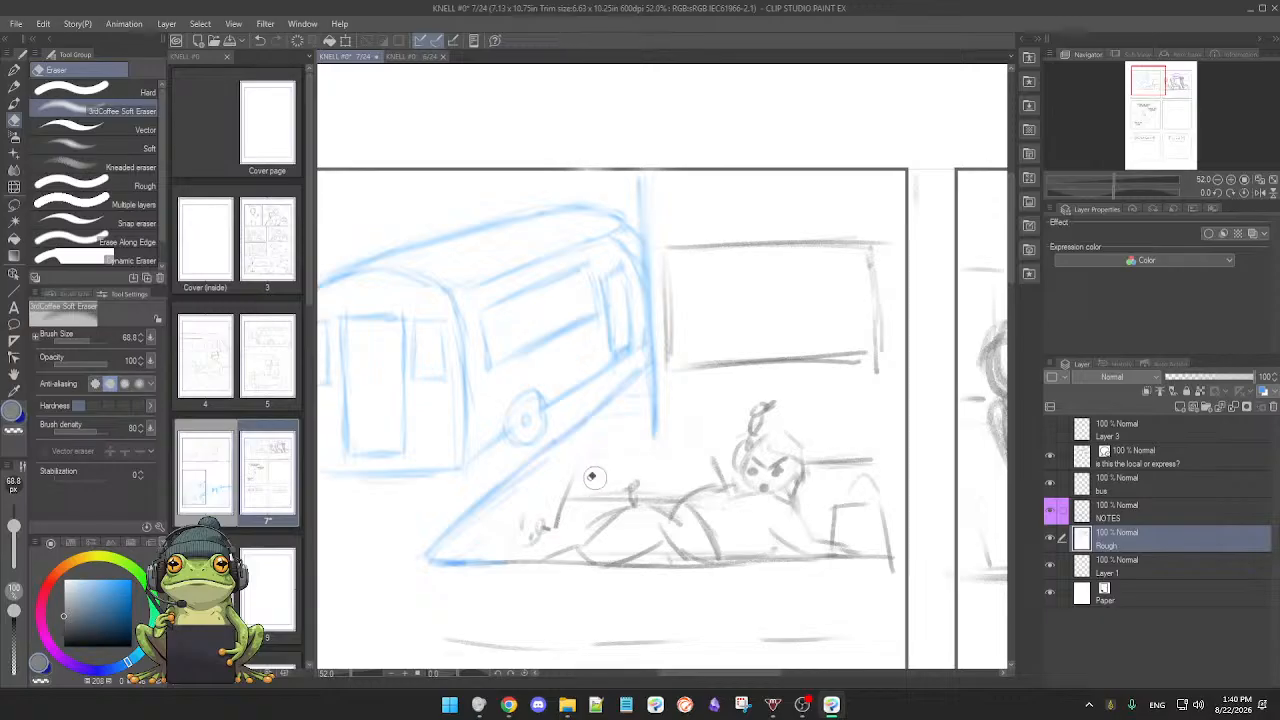
Step: With the 19.0 mechanical pencil, sketch a thin grey horizontal line from the blue corner line's foot past the reclining figure's head
key("p")
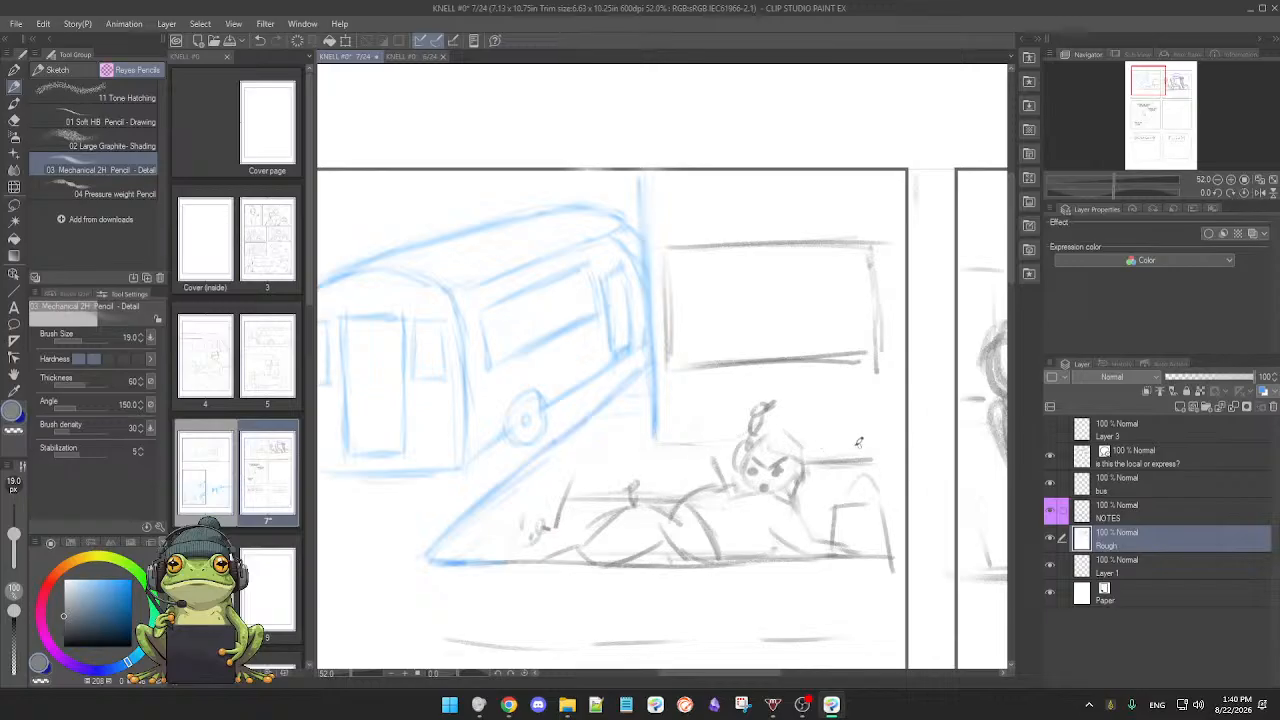
scroll(879, 463, "down", 1)
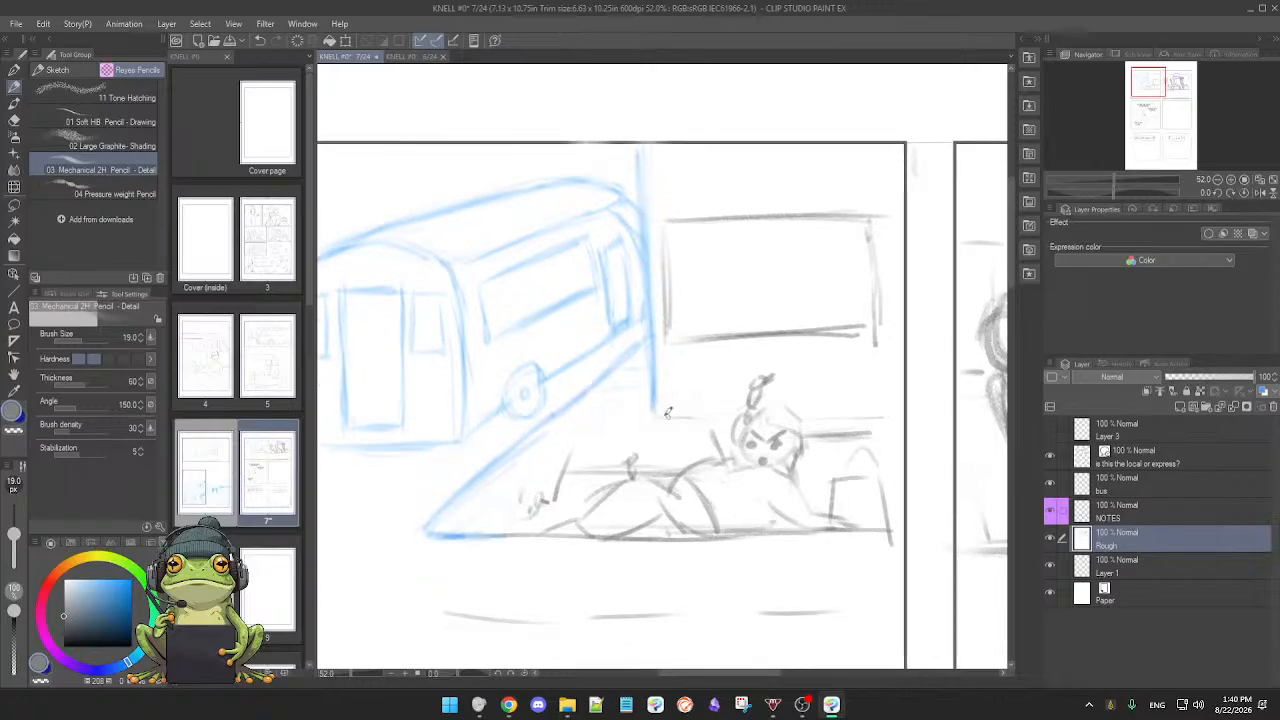
left_click_drag(826, 411, 898, 408)
left_click_drag(809, 455, 812, 453)
Step: Erase the reclining figure's old leg curves and the loose marks beside its feet
key("e")
mouse_move(565, 455)
left_mouse_down()
mouse_move(561, 488)
mouse_move(532, 491)
mouse_move(539, 504)
mouse_move(595, 472)
mouse_move(659, 465)
mouse_move(588, 495)
mouse_move(576, 515)
mouse_move(648, 521)
mouse_move(680, 480)
left_mouse_up()
key("p")
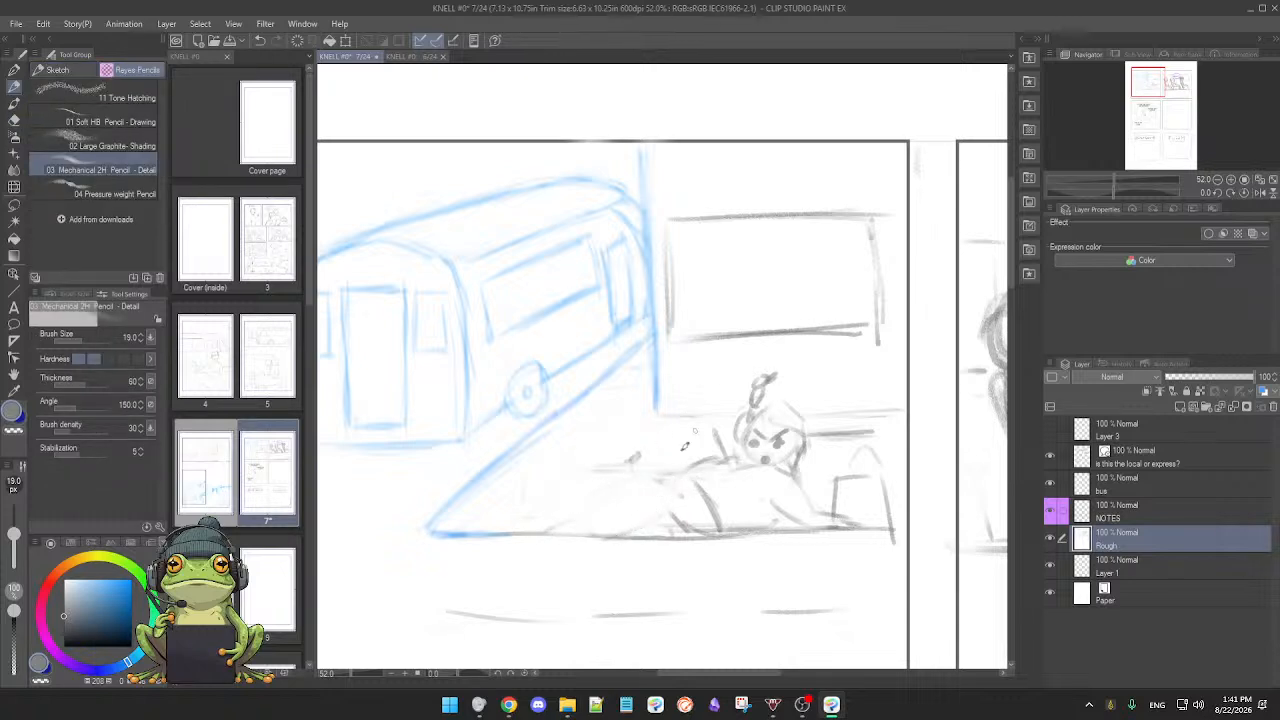
Step: Lasso the reclining figure, scale it to 77% width and 88% height, and place it against the first panel's right border
scroll(685, 447, "down", 4)
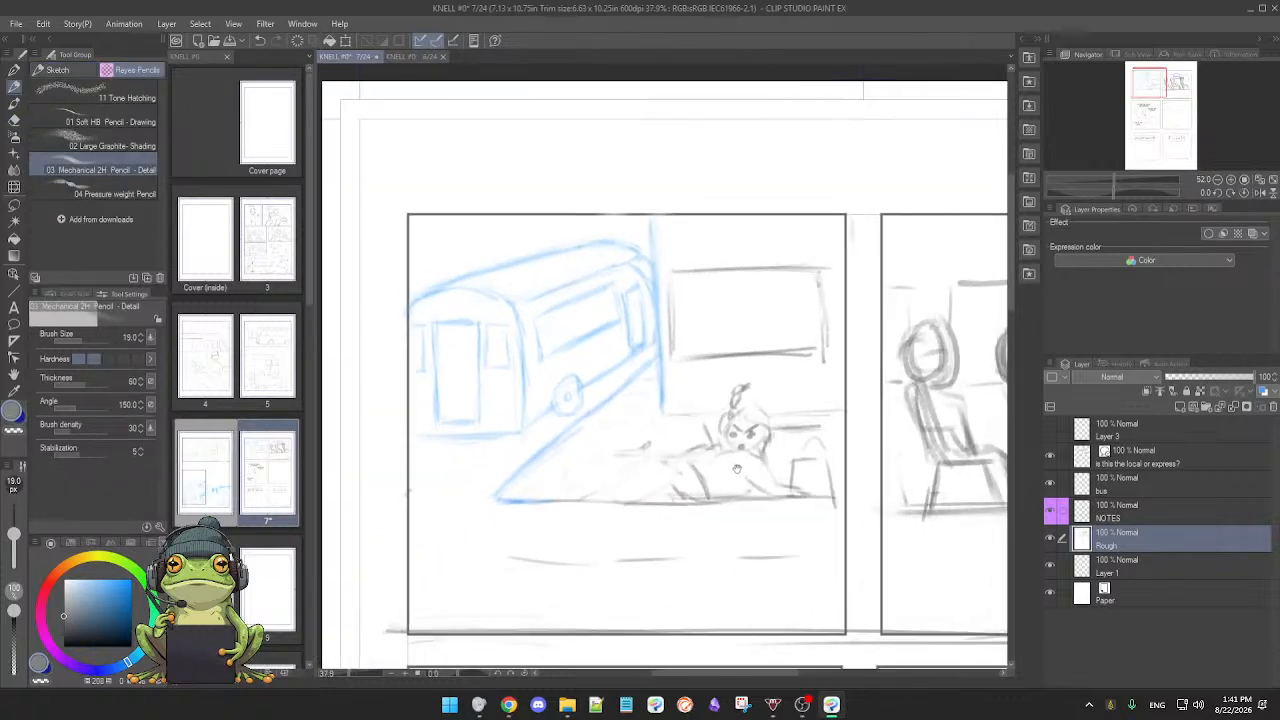
mouse_move(737, 469)
left_mouse_down()
mouse_move(729, 459)
mouse_move(742, 471)
left_mouse_up()
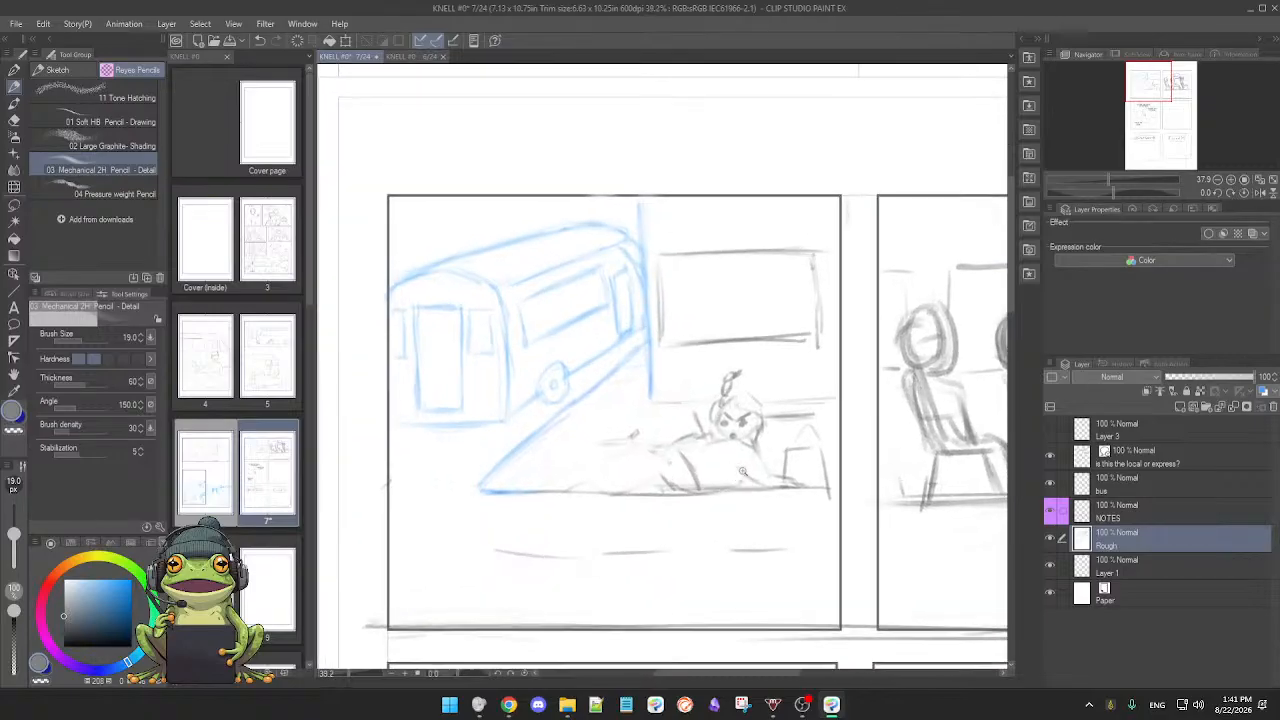
key("m")
mouse_move(724, 370)
left_mouse_down()
mouse_move(687, 417)
mouse_move(574, 465)
left_mouse_up()
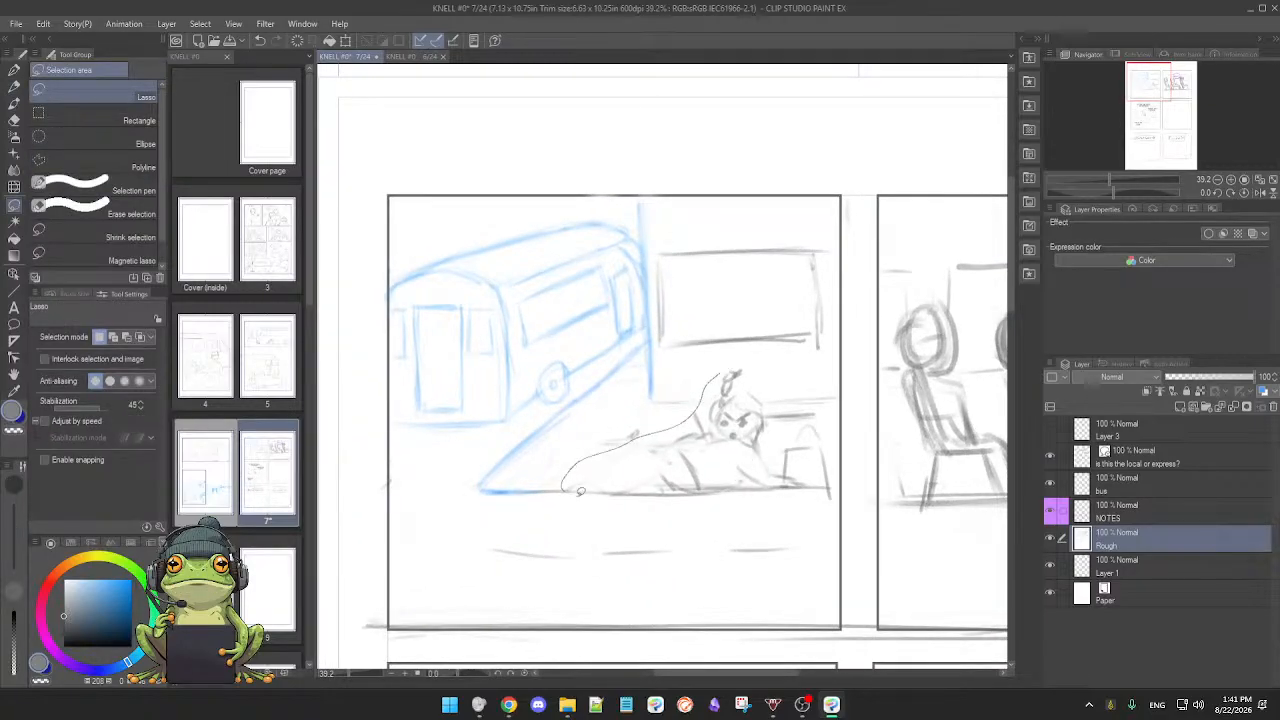
mouse_move(713, 489)
left_mouse_down()
mouse_move(836, 471)
mouse_move(824, 437)
mouse_move(742, 376)
left_mouse_up()
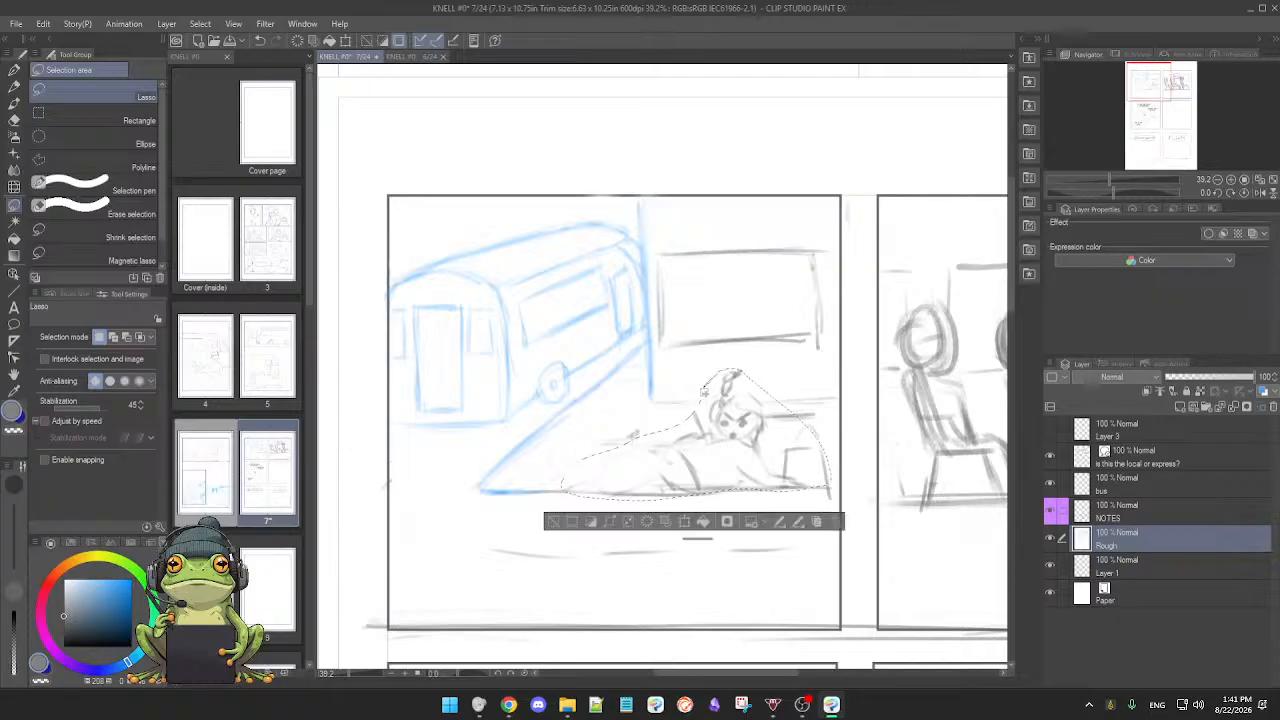
key("p")
left_click(686, 522)
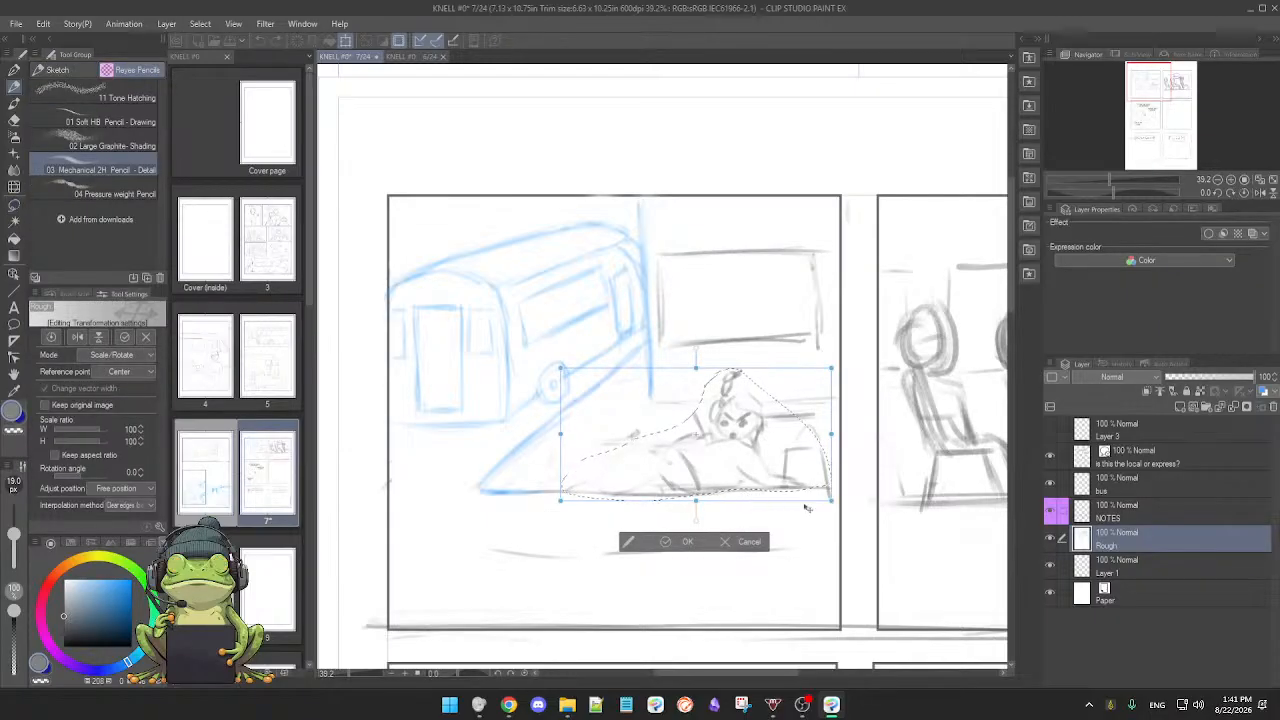
mouse_move(833, 502)
left_mouse_down()
mouse_move(767, 489)
mouse_move(793, 475)
left_mouse_up()
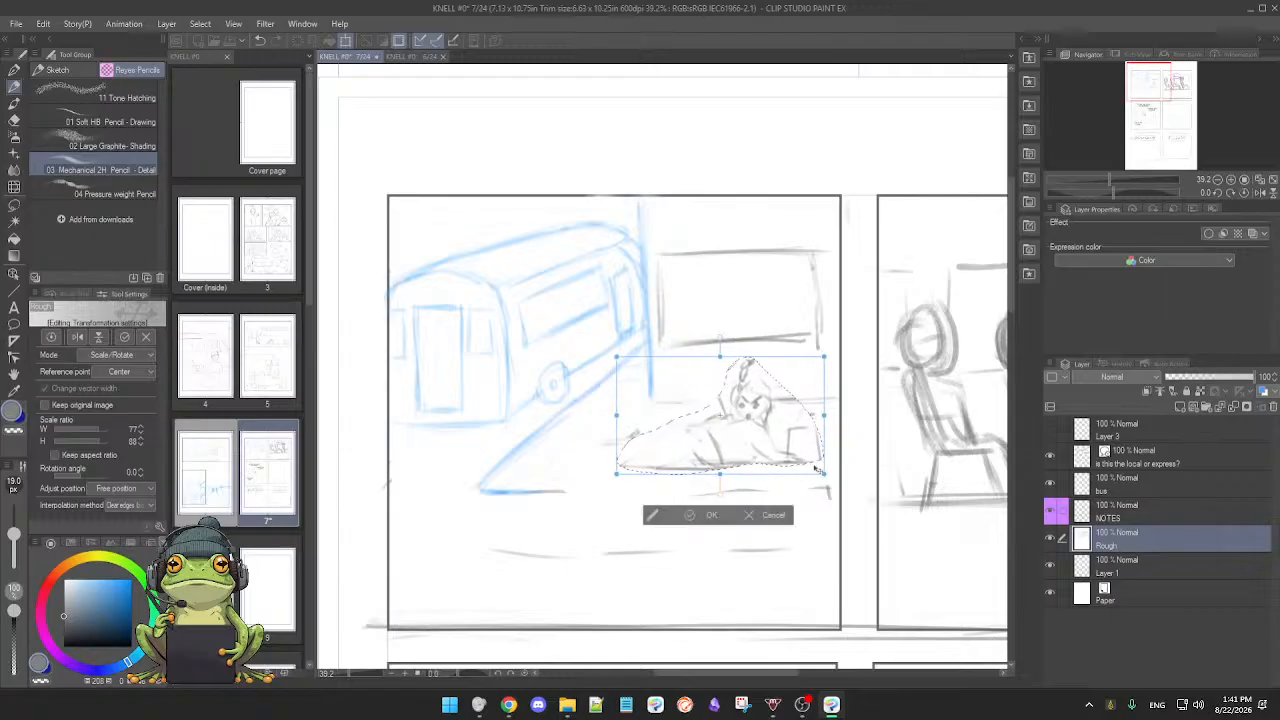
mouse_move(814, 468)
left_mouse_down()
mouse_move(448, 303)
mouse_move(521, 307)
mouse_move(825, 476)
mouse_move(806, 490)
mouse_move(818, 466)
left_mouse_up()
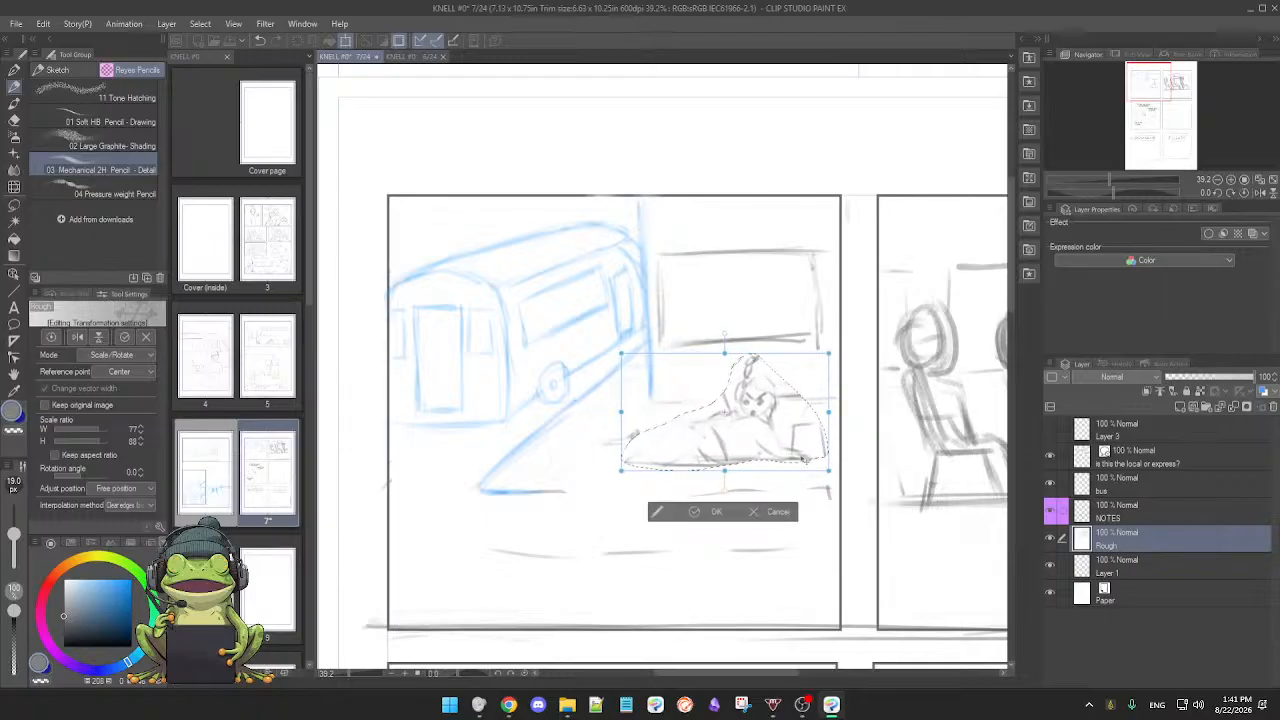
left_click_drag(815, 469, 815, 470)
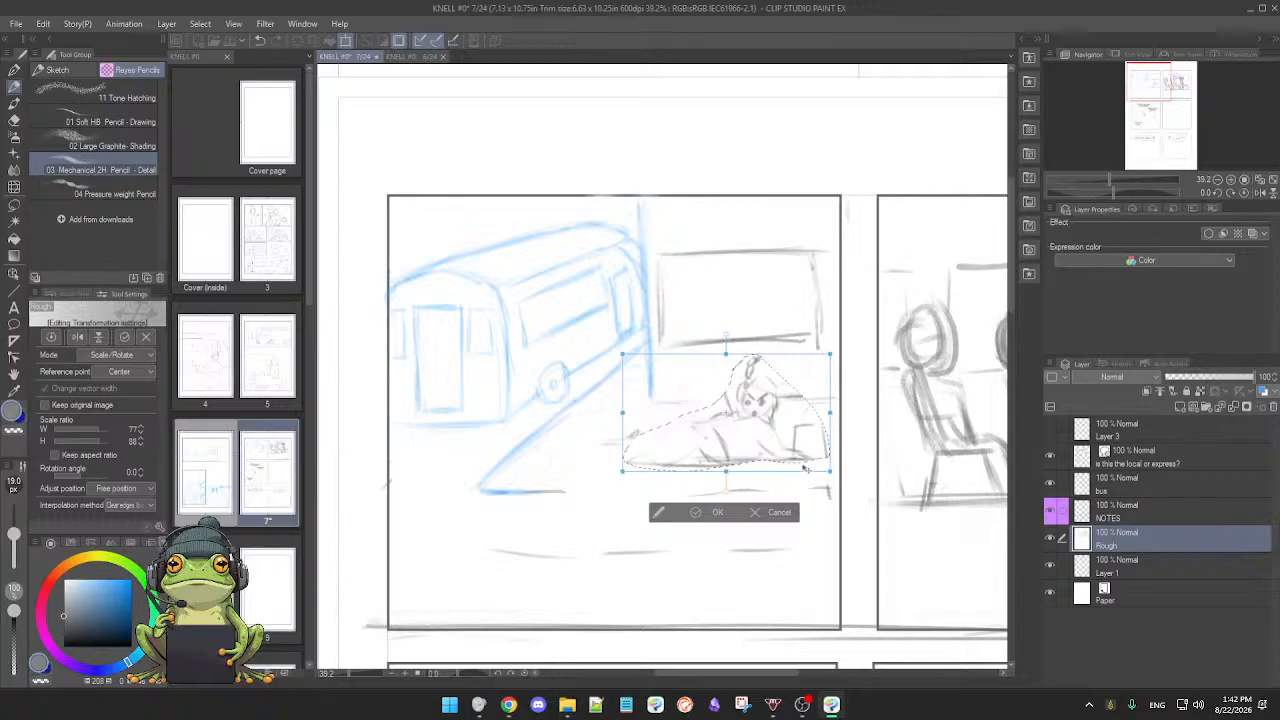
left_click_drag(803, 468, 813, 473)
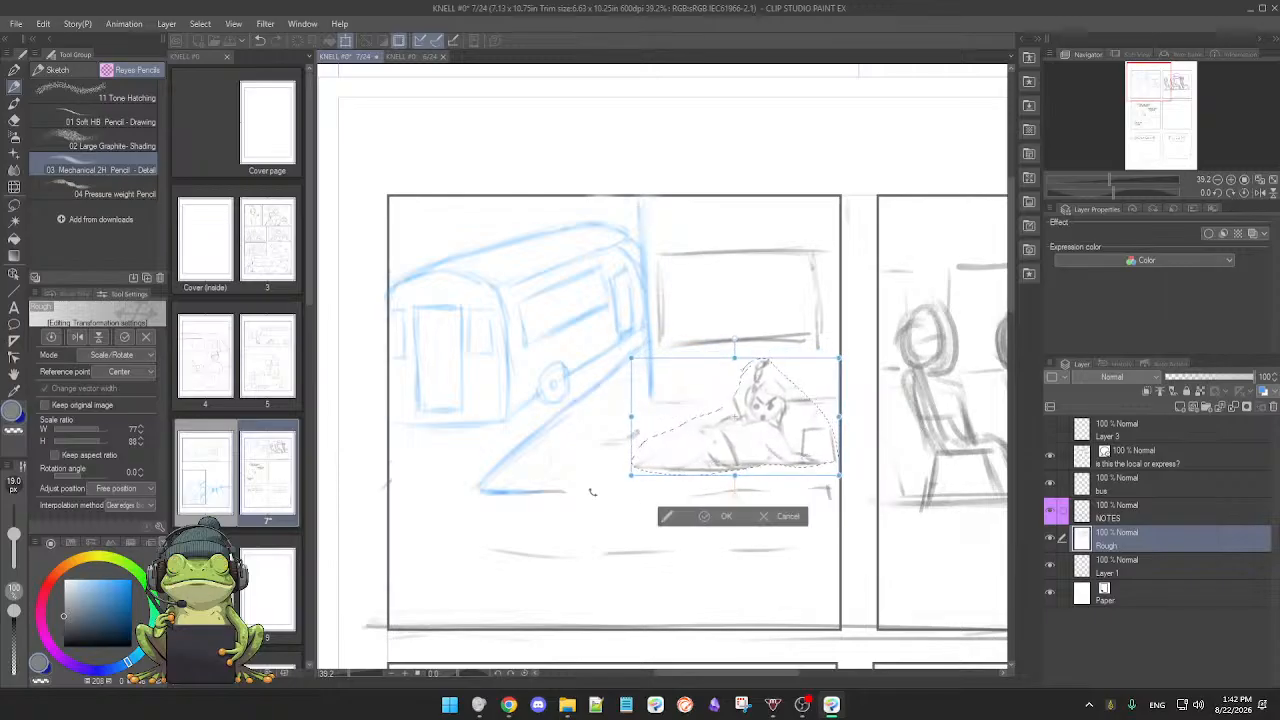
left_click(724, 517)
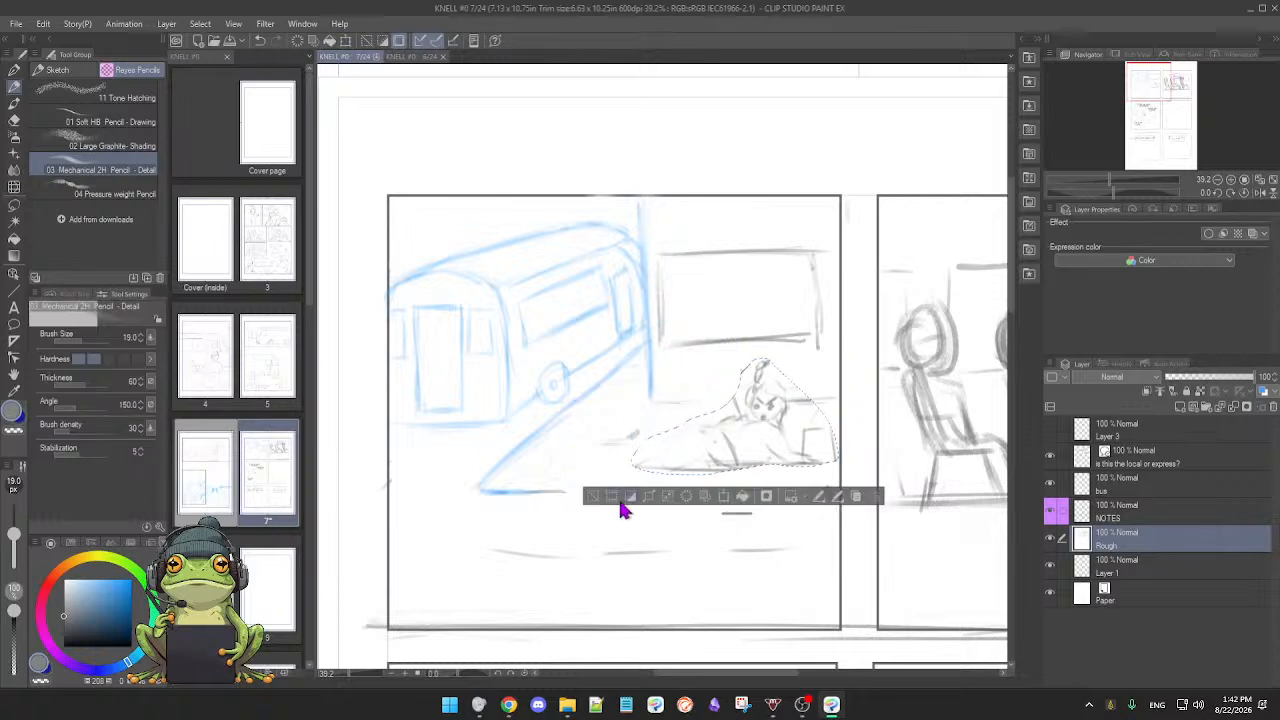
Step: Clear the selection, redraw the missing grey platform edge below the resized figure and sketch in its legs
left_click(592, 497)
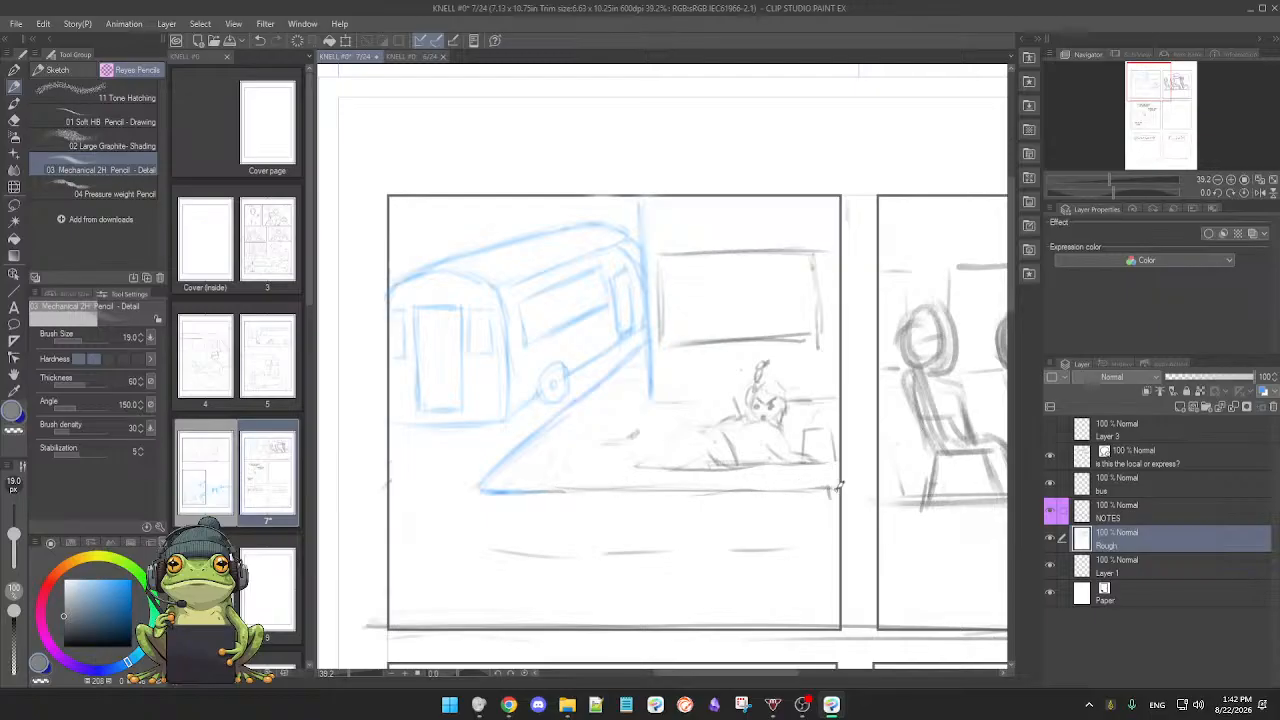
key("e")
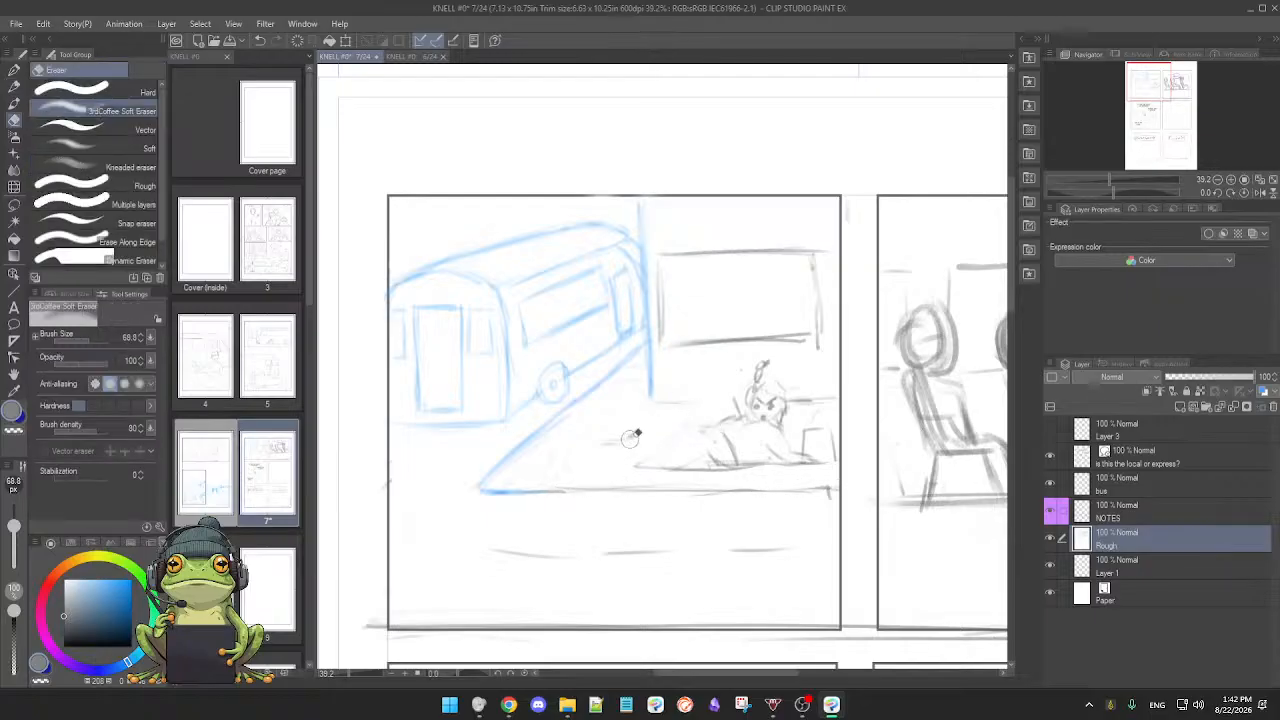
key("p")
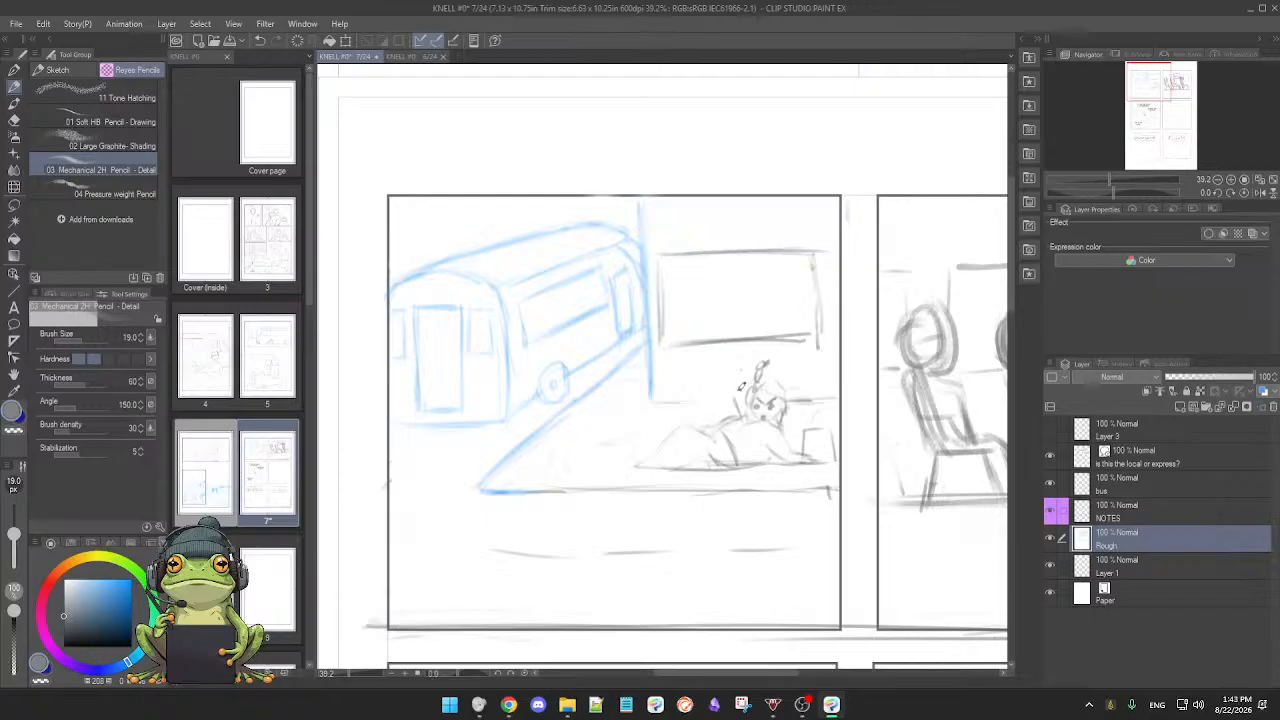
Step: Fade the reclining figure's head, braid and body to a faint guide with the soft eraser
key("e")
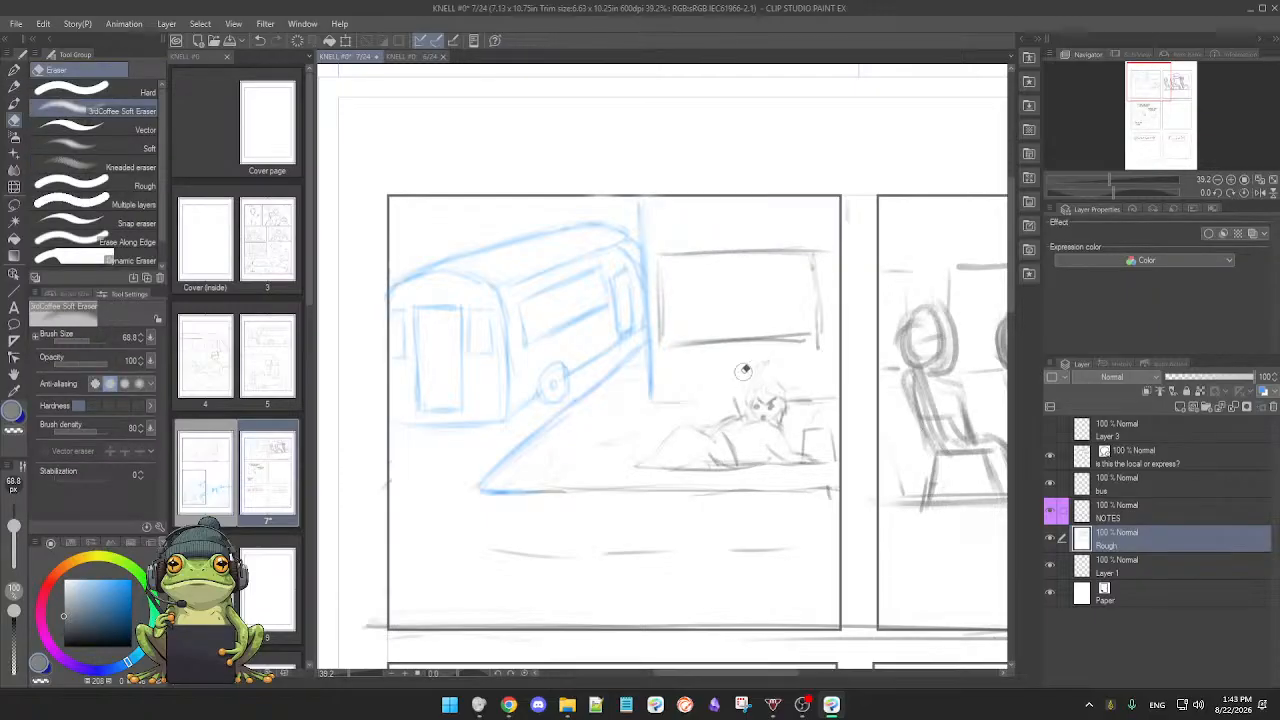
mouse_move(748, 402)
left_mouse_down()
mouse_move(786, 405)
mouse_move(790, 435)
left_mouse_up()
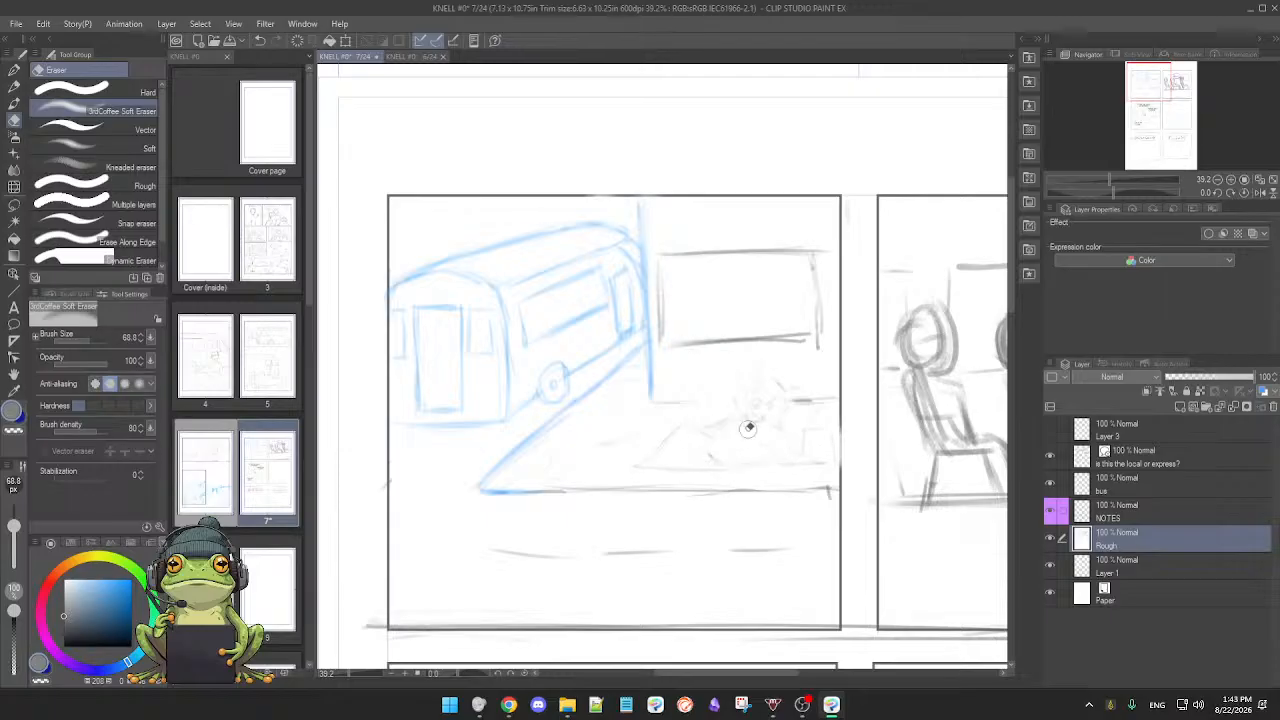
Step: Sketch the reclining figure's bent legs, torso and arm joints in light grey over the faded guide
key("p")
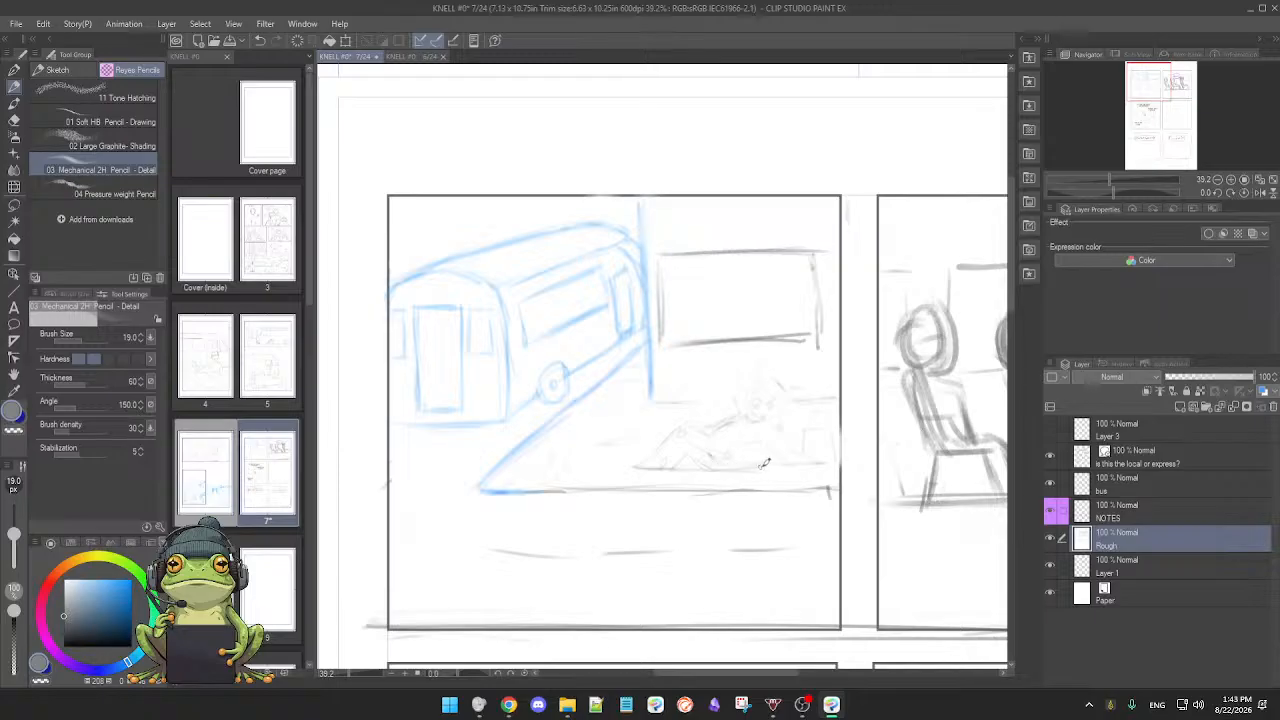
left_click_drag(783, 469, 726, 414)
scroll(726, 428, "up", 2)
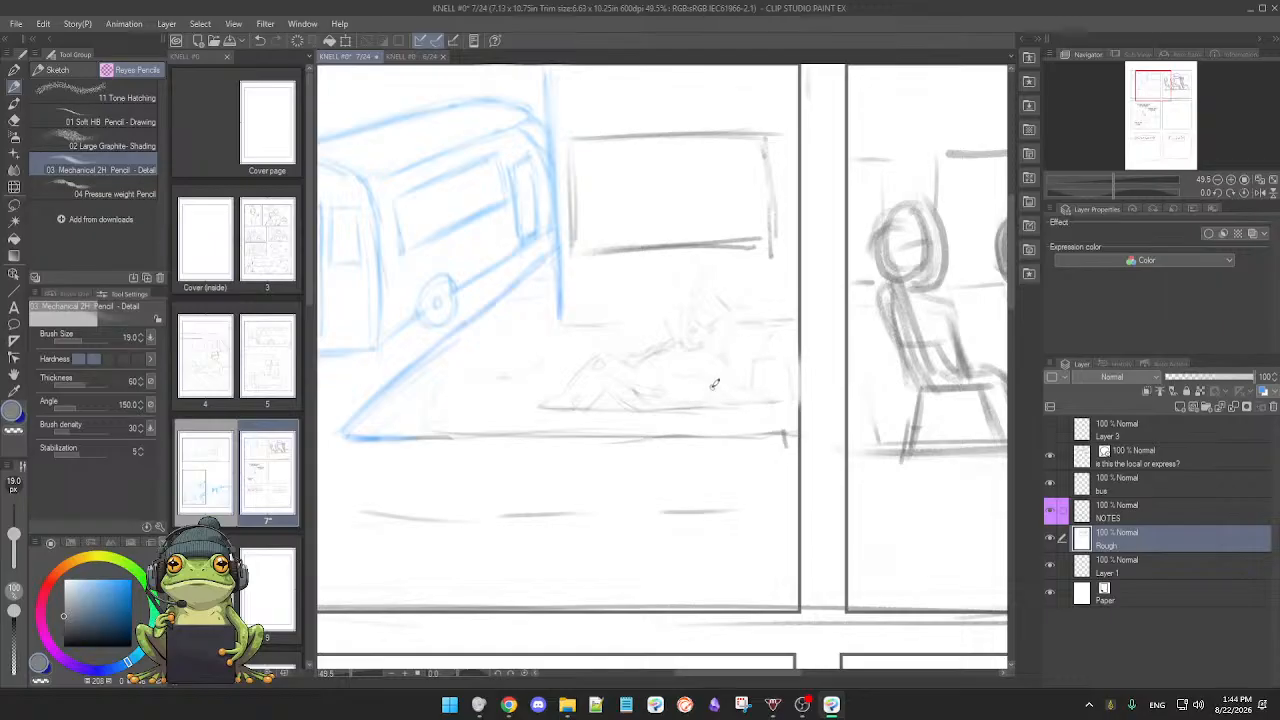
key("e")
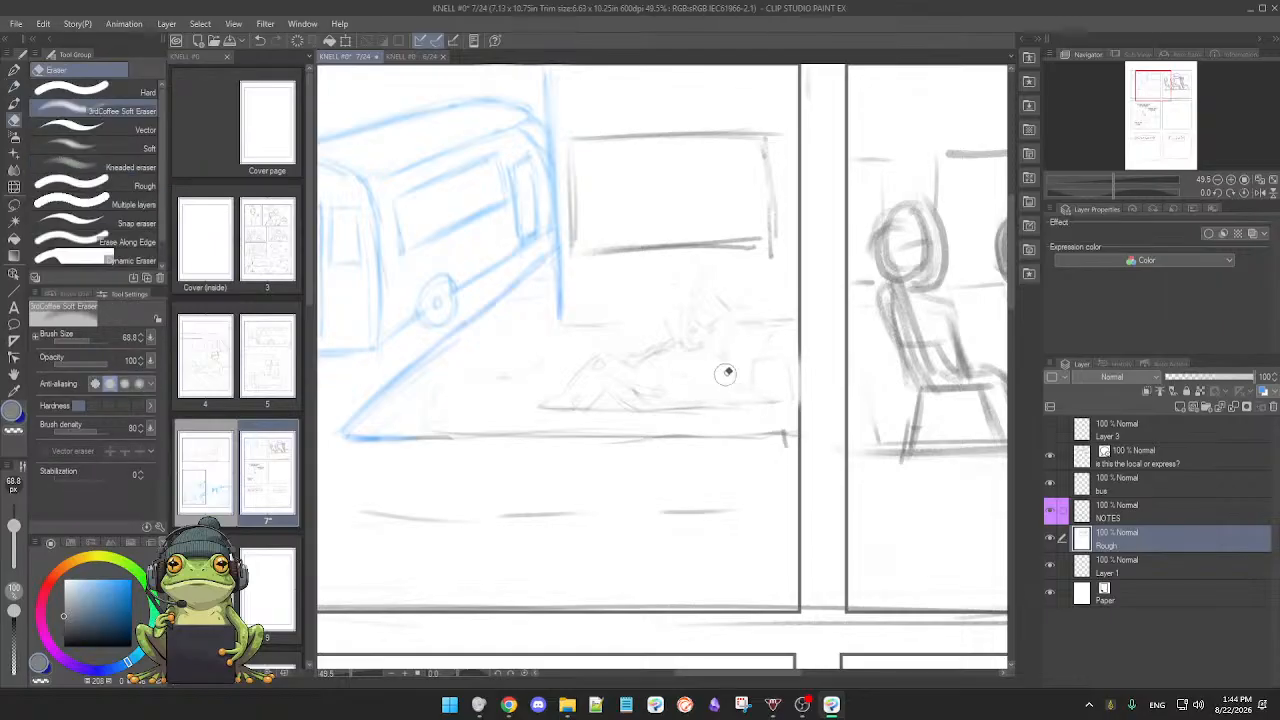
key("p")
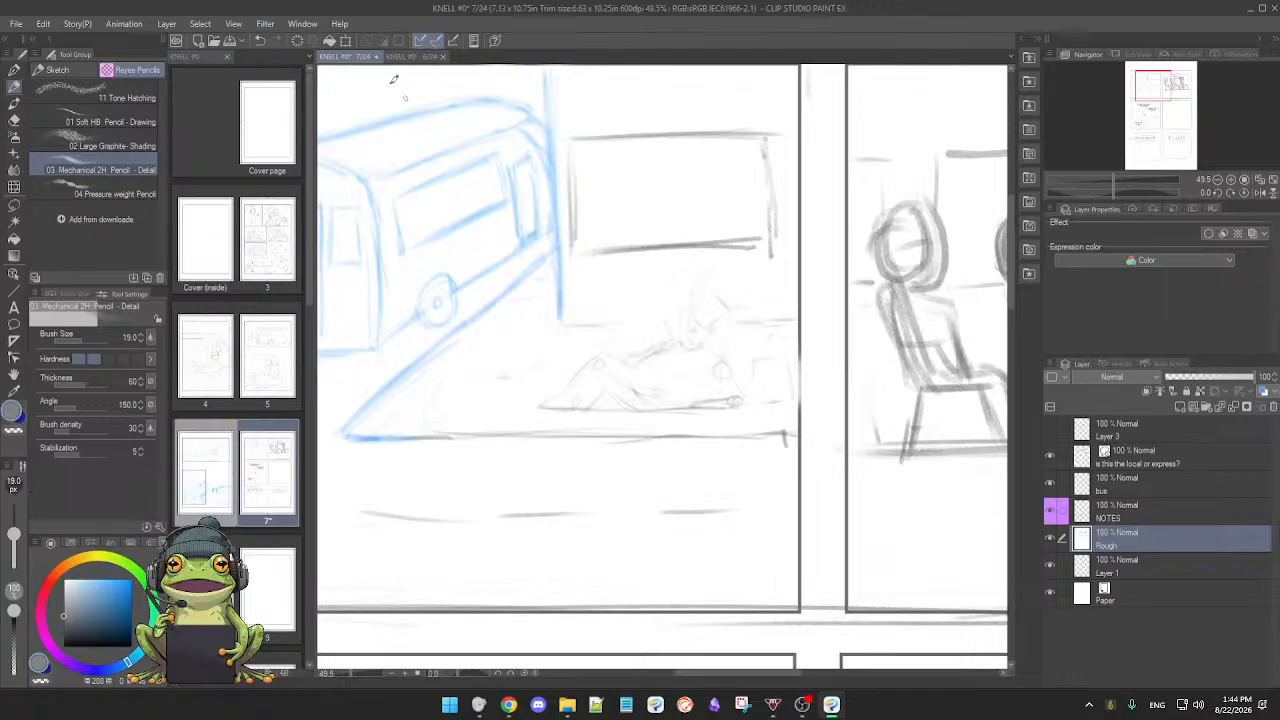
Step: Show the page at print size and examine how the first panel reads beside the other panels
left_click(300, 24)
mouse_move(265, 28)
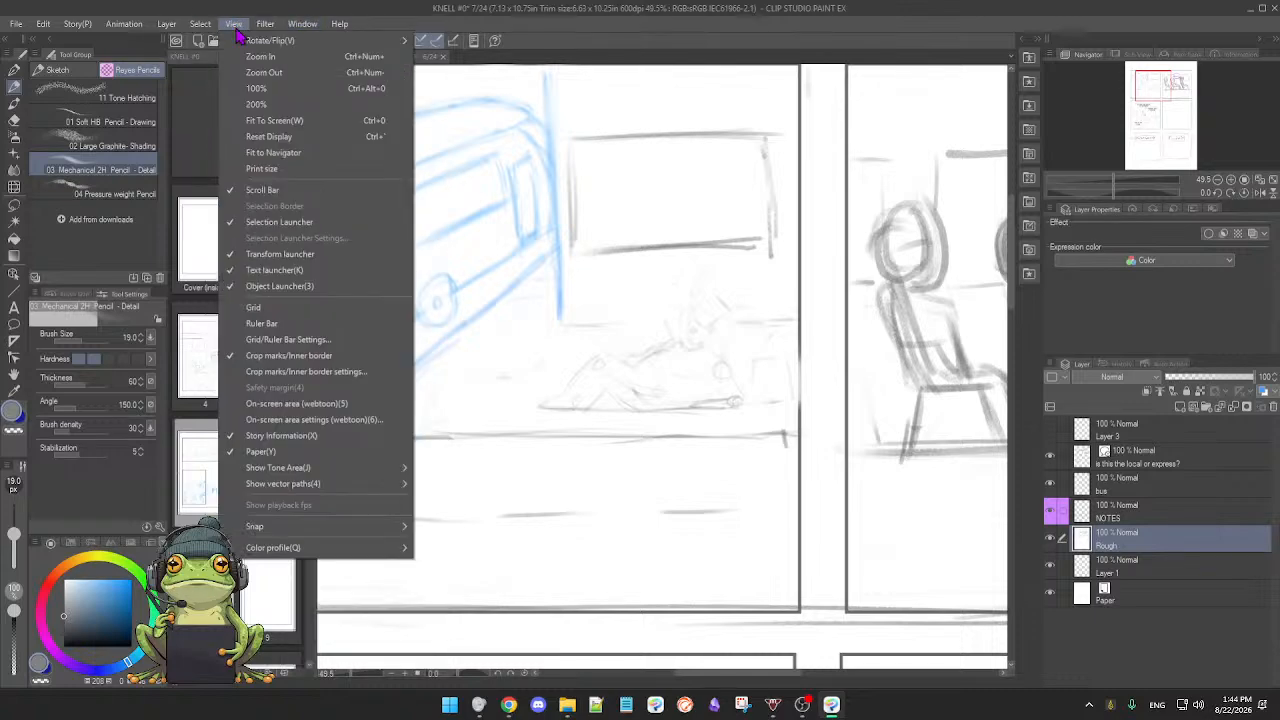
left_click(250, 169)
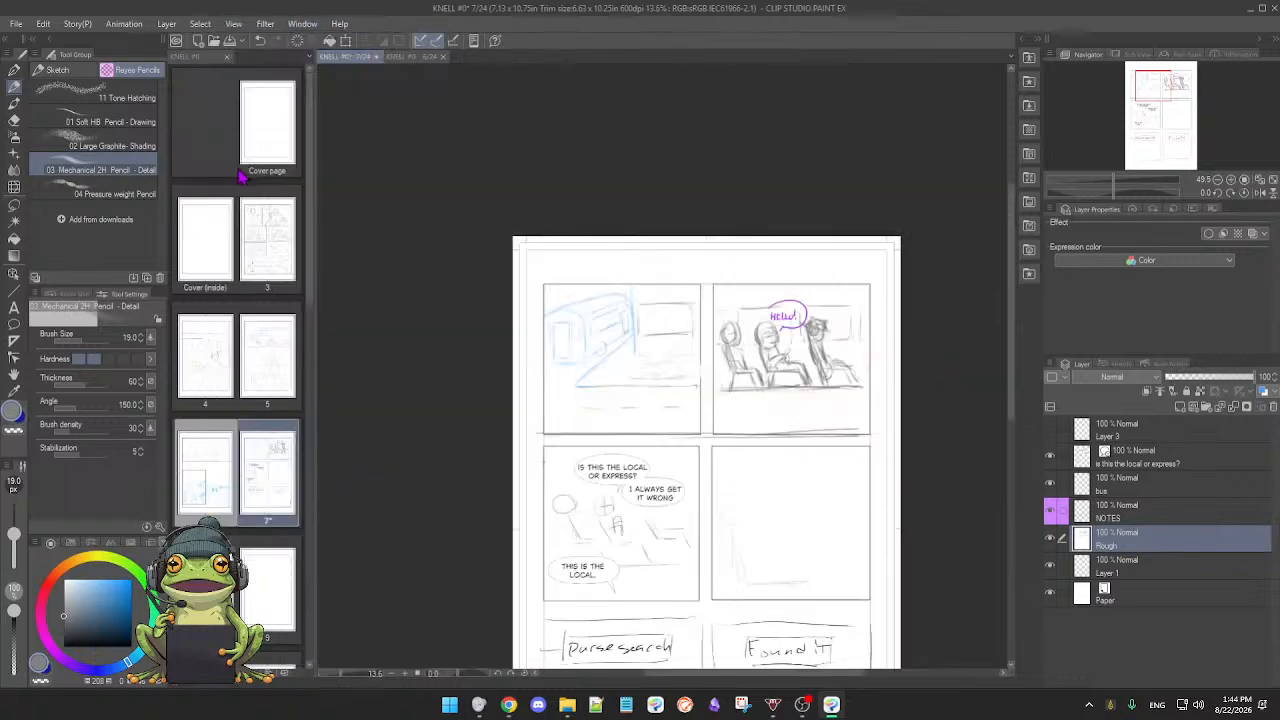
left_click_drag(628, 502, 637, 450)
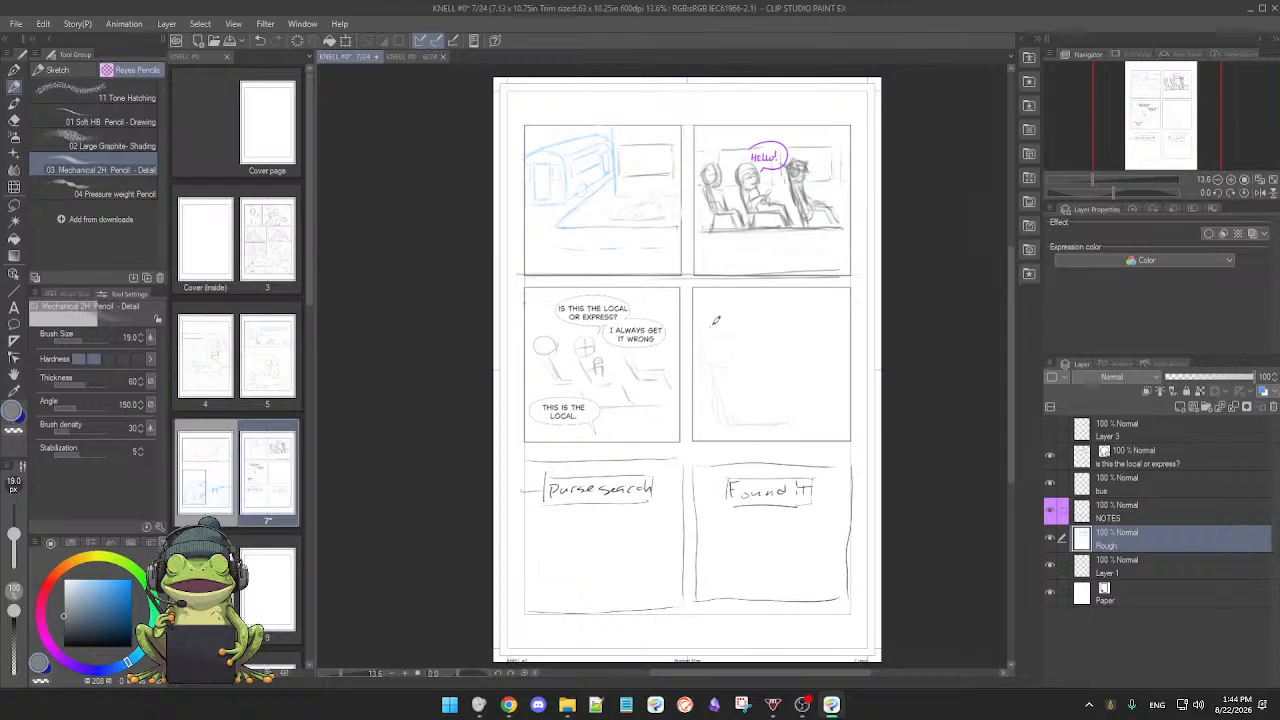
scroll(711, 331, "up", 3)
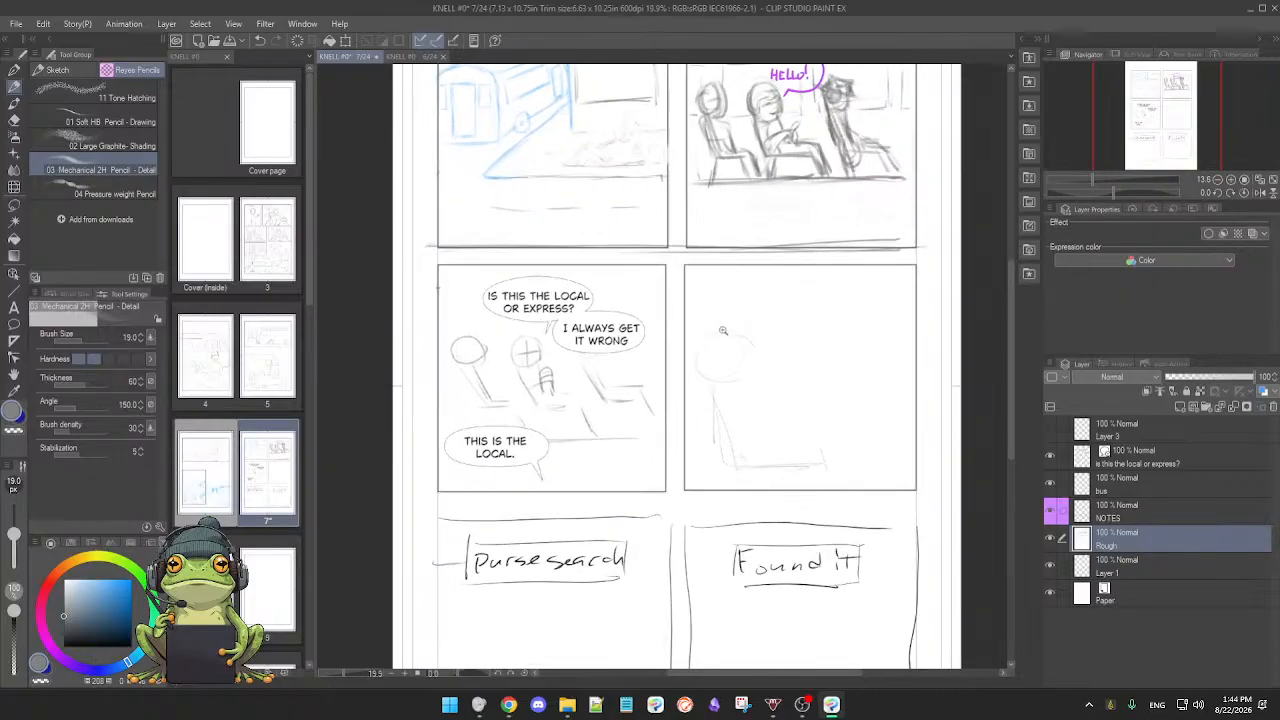
left_click_drag(715, 345, 828, 527)
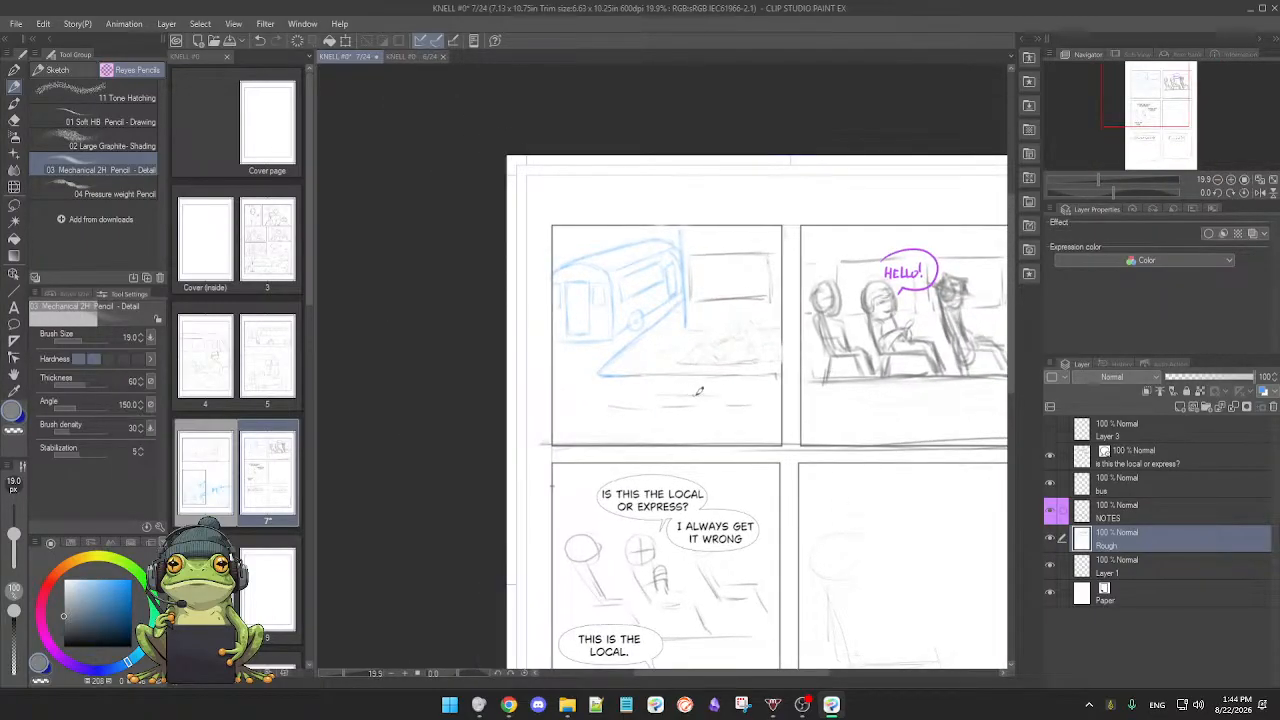
scroll(747, 398, "up", 4)
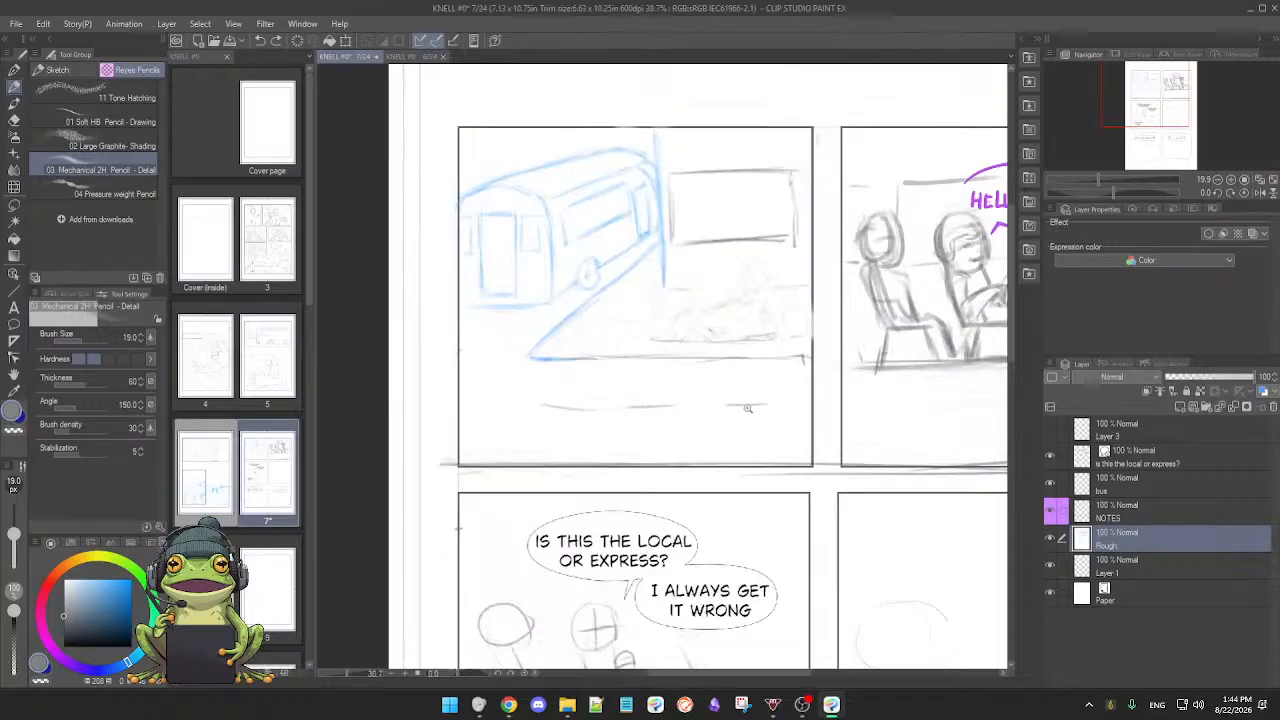
Step: Fade the construction lines around the reclining figure's hip and the ground line beneath it with the soft eraser
scroll(688, 459, "up", 2)
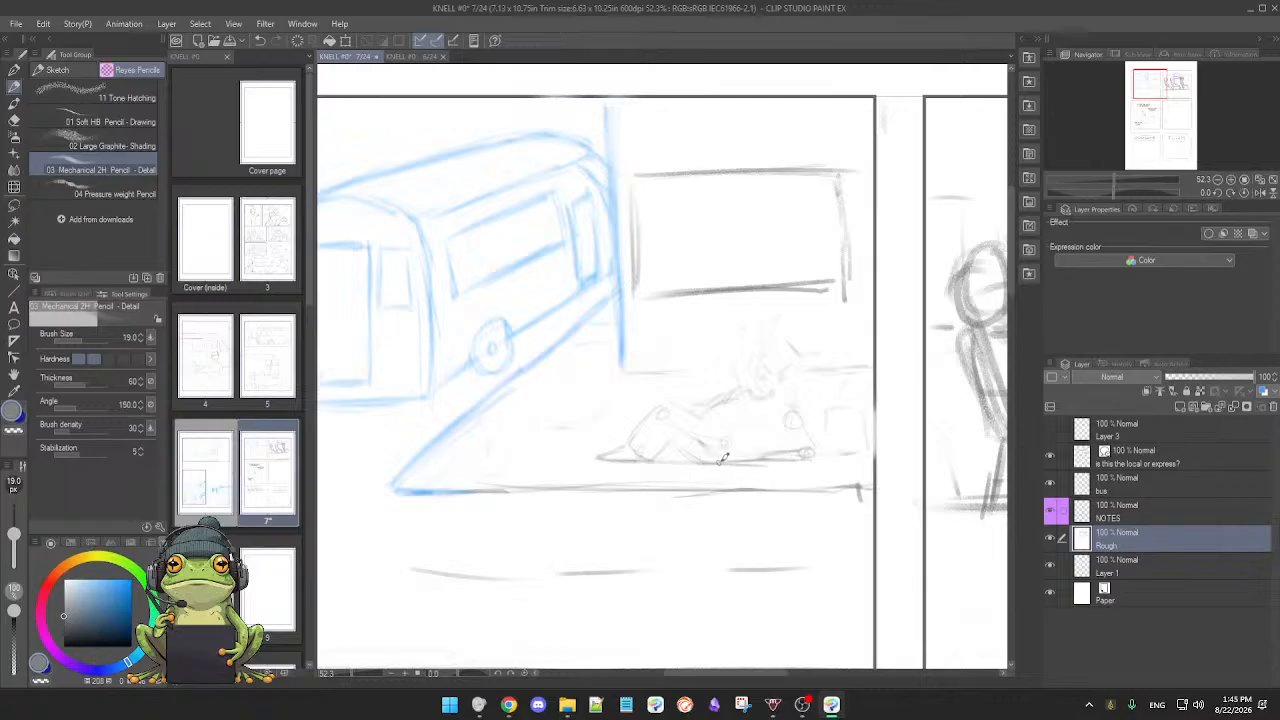
key("e")
mouse_move(765, 457)
left_mouse_down()
mouse_move(791, 460)
mouse_move(735, 462)
left_mouse_up()
key("p")
key("e")
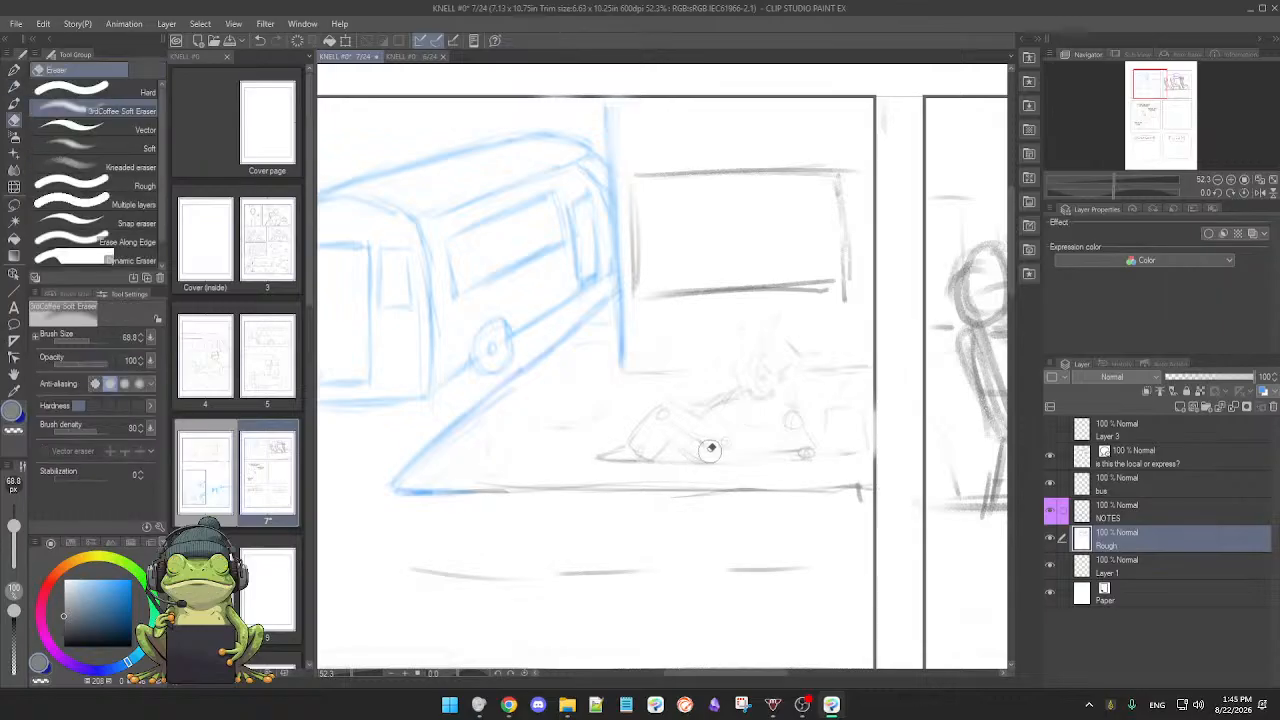
key("p")
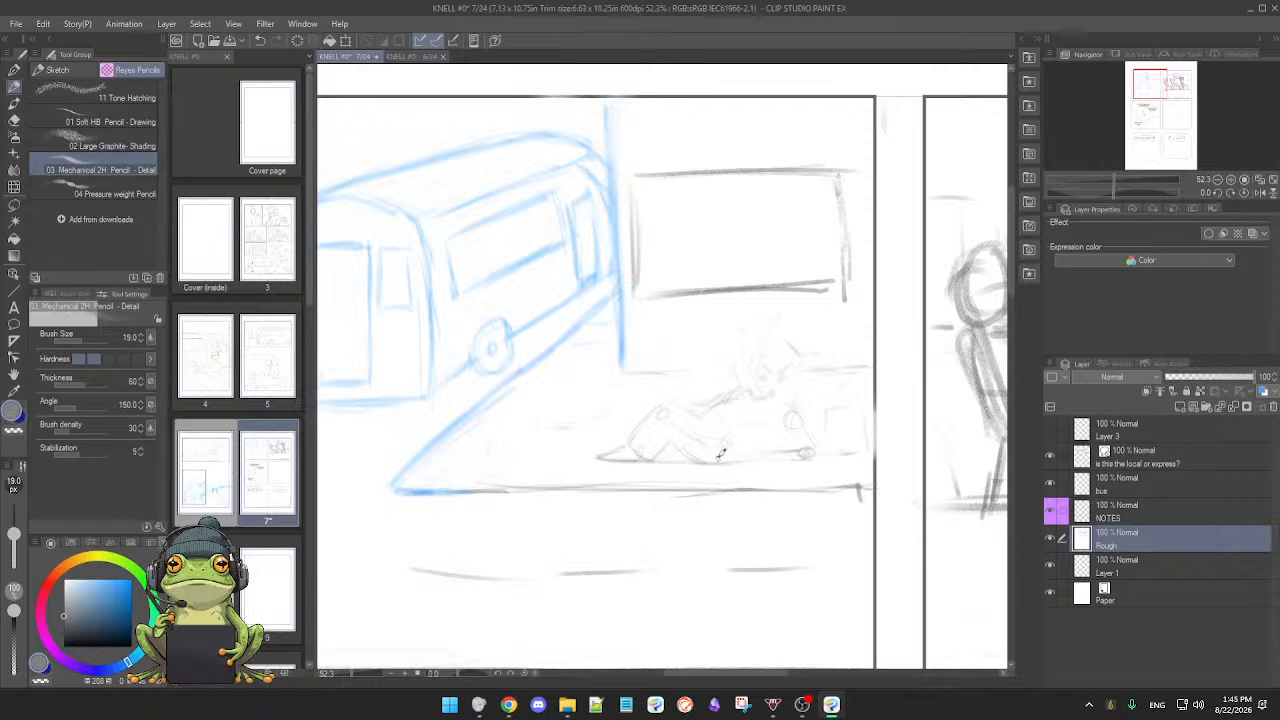
key("e")
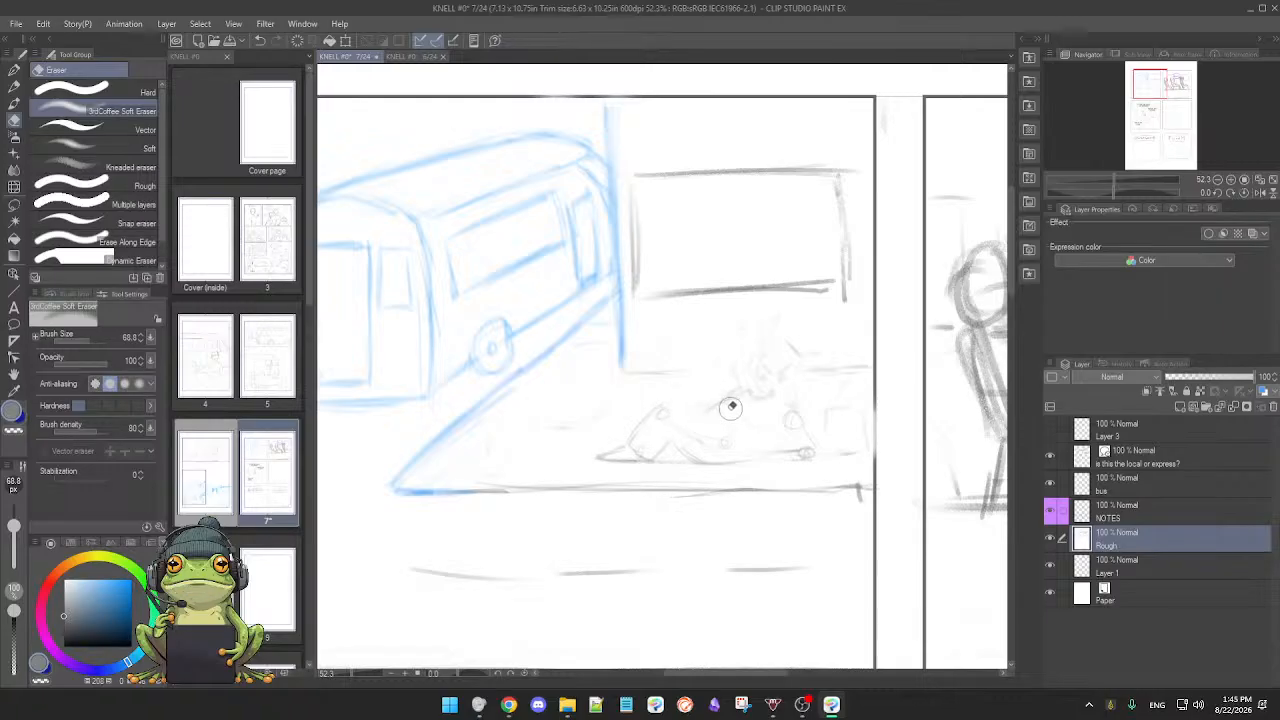
key("p")
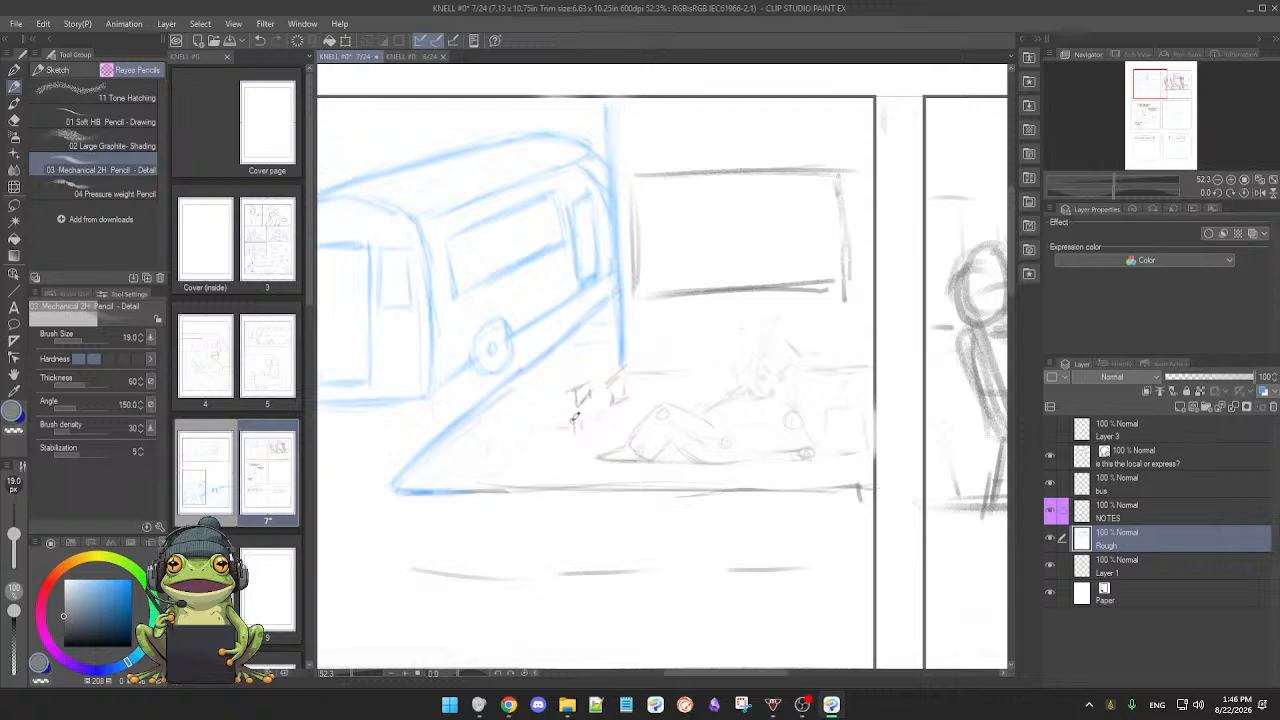
left_click_drag(586, 419, 592, 430)
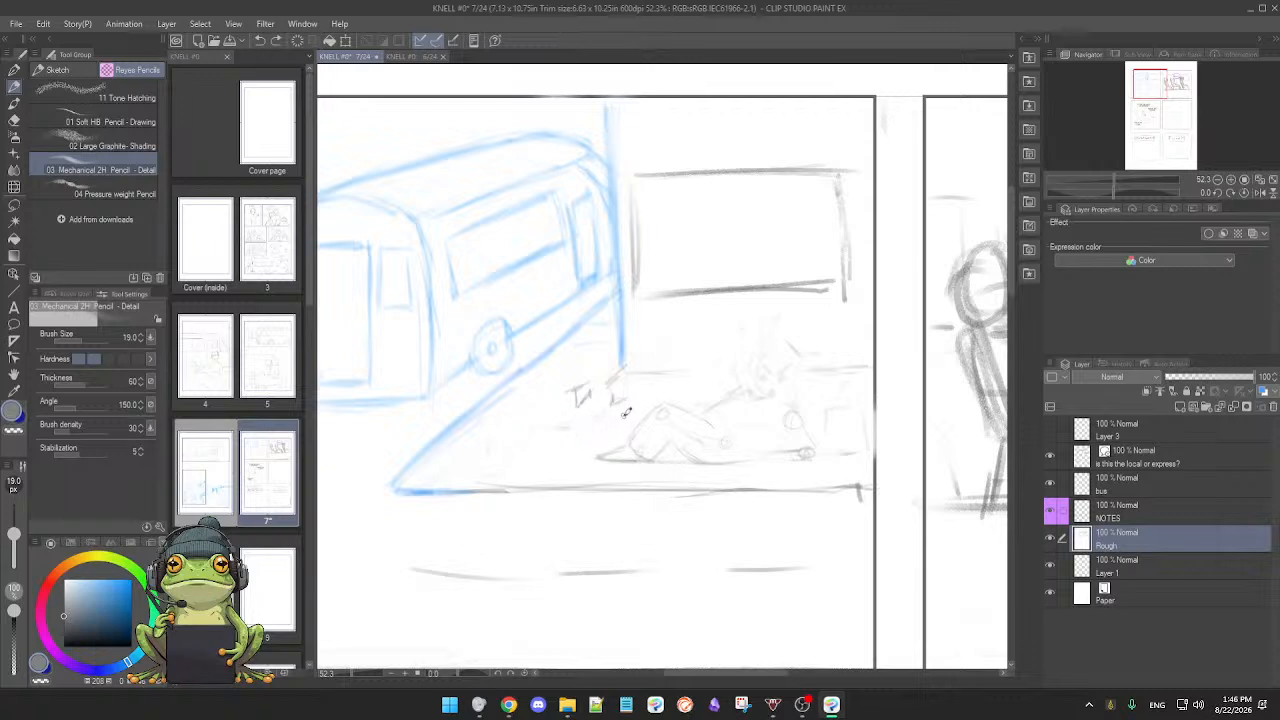
key("ctrl+z")
key("ctrl+z")
key("ctrl+z")
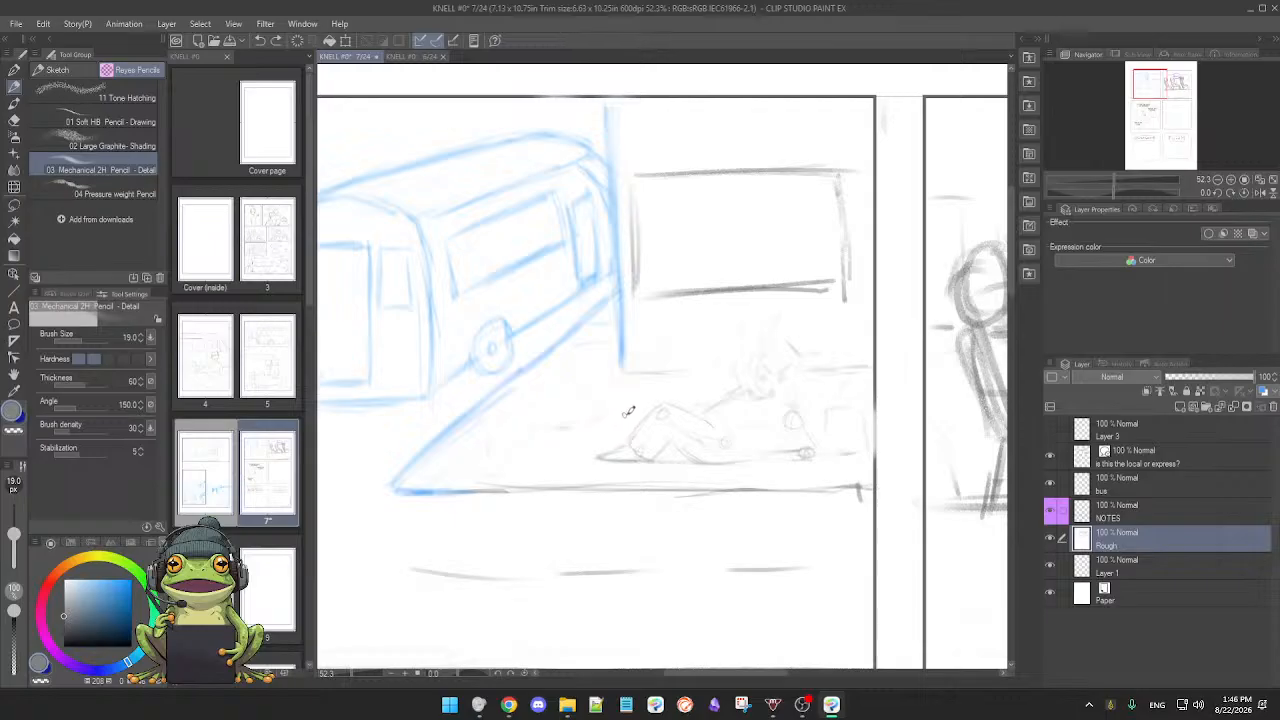
Step: Redraw the reclining figure's waist line up toward the chest and fade the thigh lines with the soft eraser at size 41.3
left_click_drag(736, 444, 704, 420)
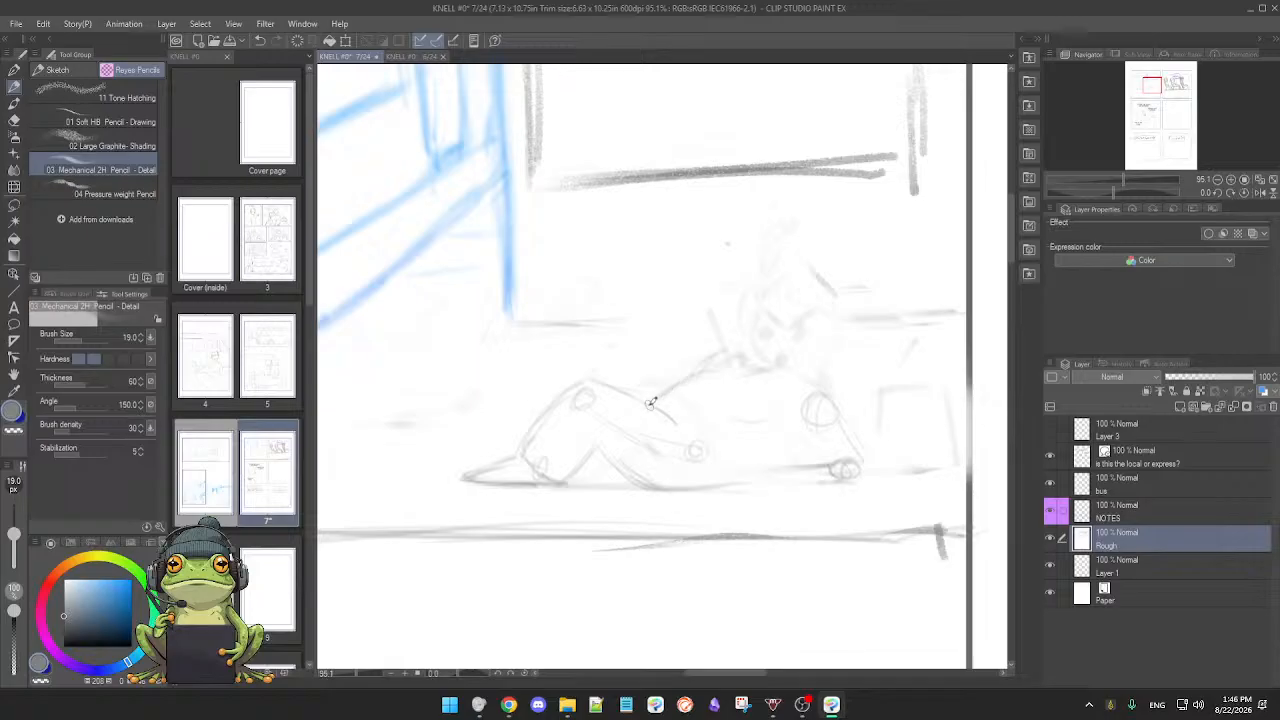
left_click_drag(652, 403, 700, 377)
key("e")
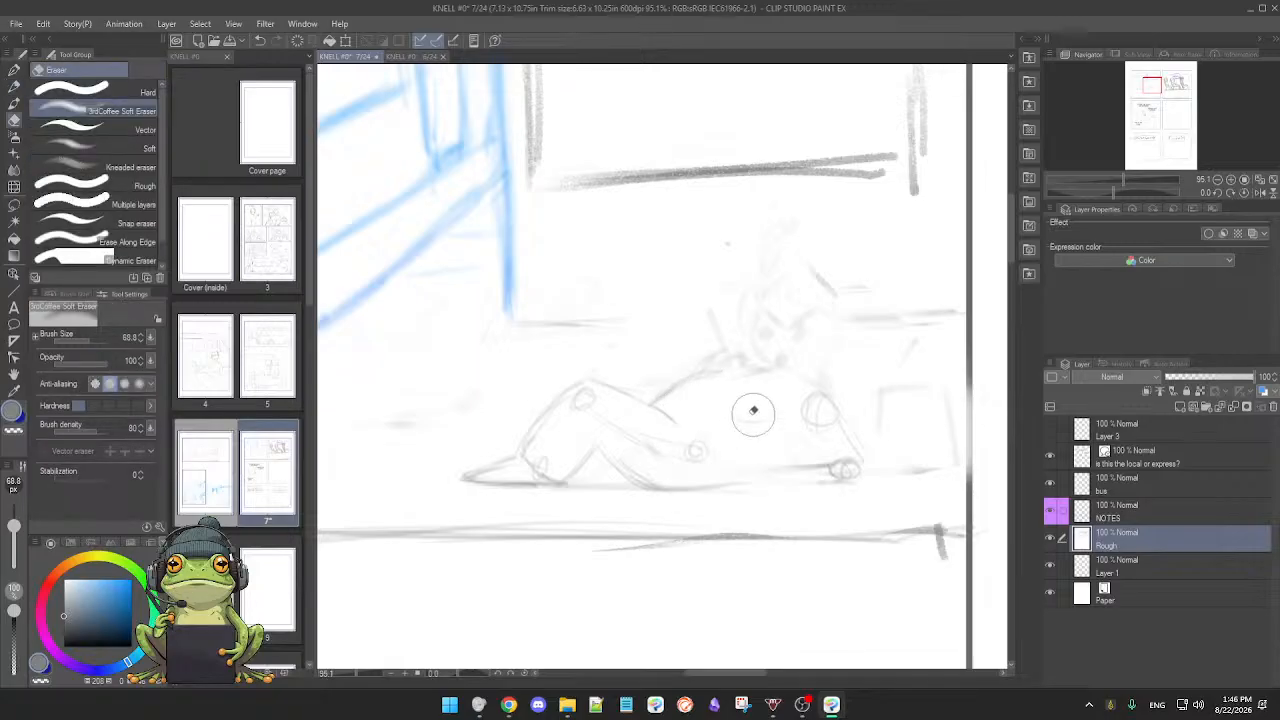
left_click_drag(15, 527, 15, 531)
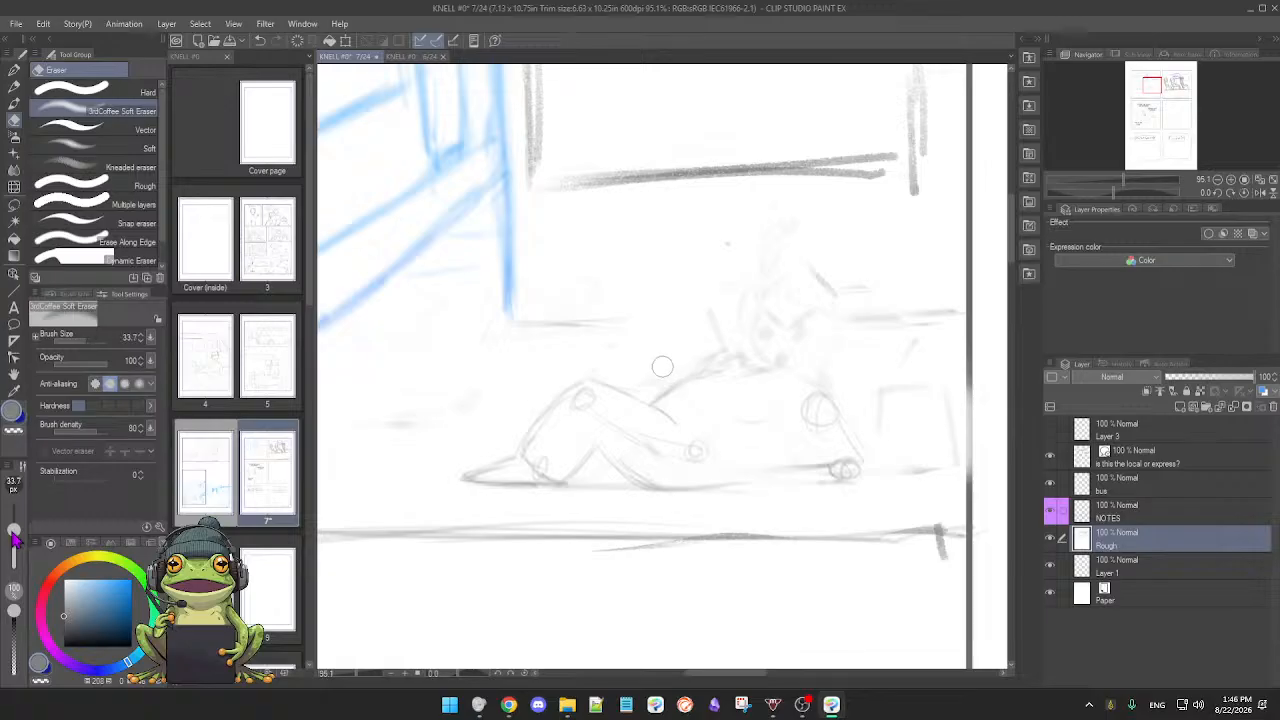
mouse_move(637, 446)
left_mouse_down()
mouse_move(669, 466)
mouse_move(640, 460)
mouse_move(648, 467)
left_mouse_up()
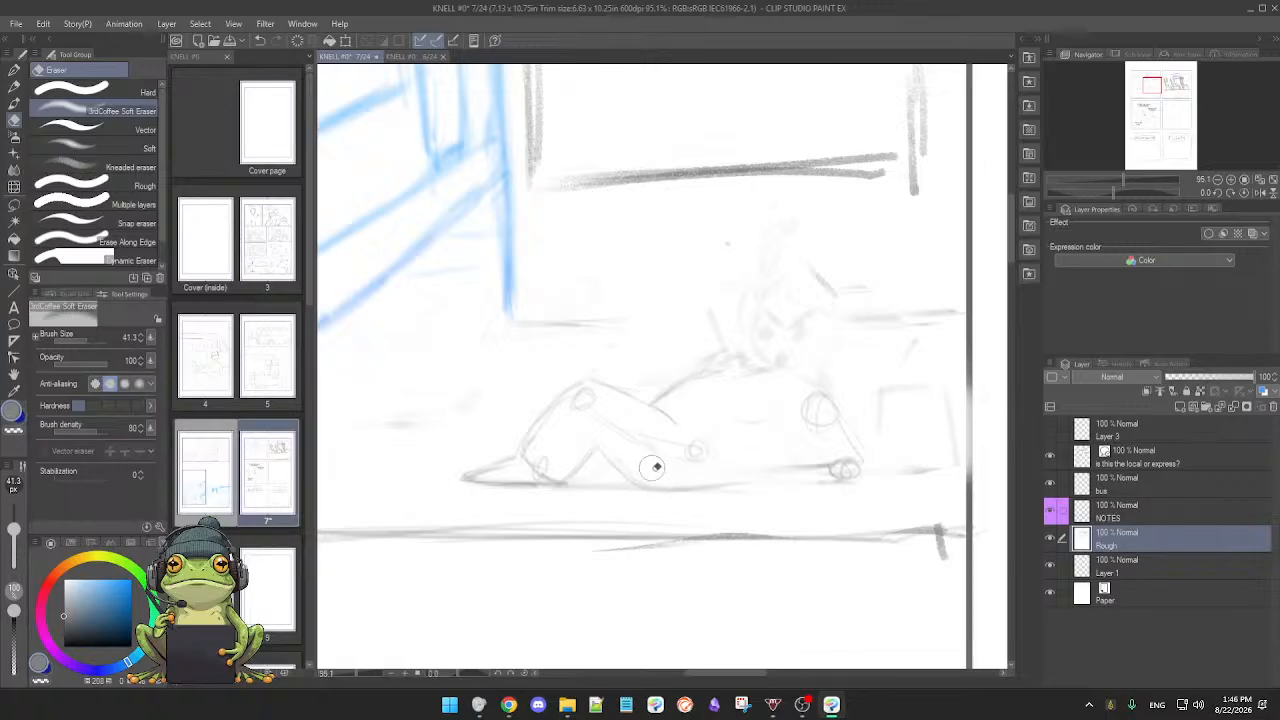
Step: Sketch the rounded hip curve that continues the underside of the figure's near thigh, cleaning up its edge
key("p")
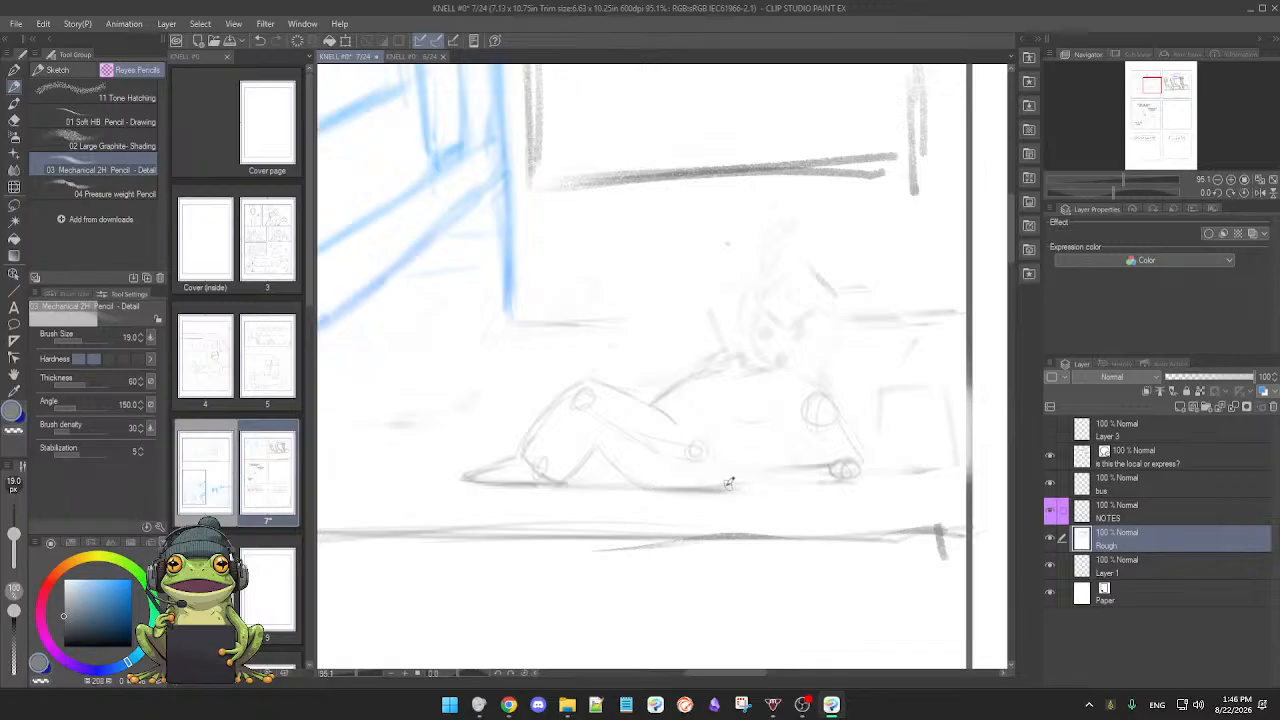
mouse_move(764, 463)
left_mouse_down()
mouse_move(748, 488)
mouse_move(695, 490)
left_mouse_up()
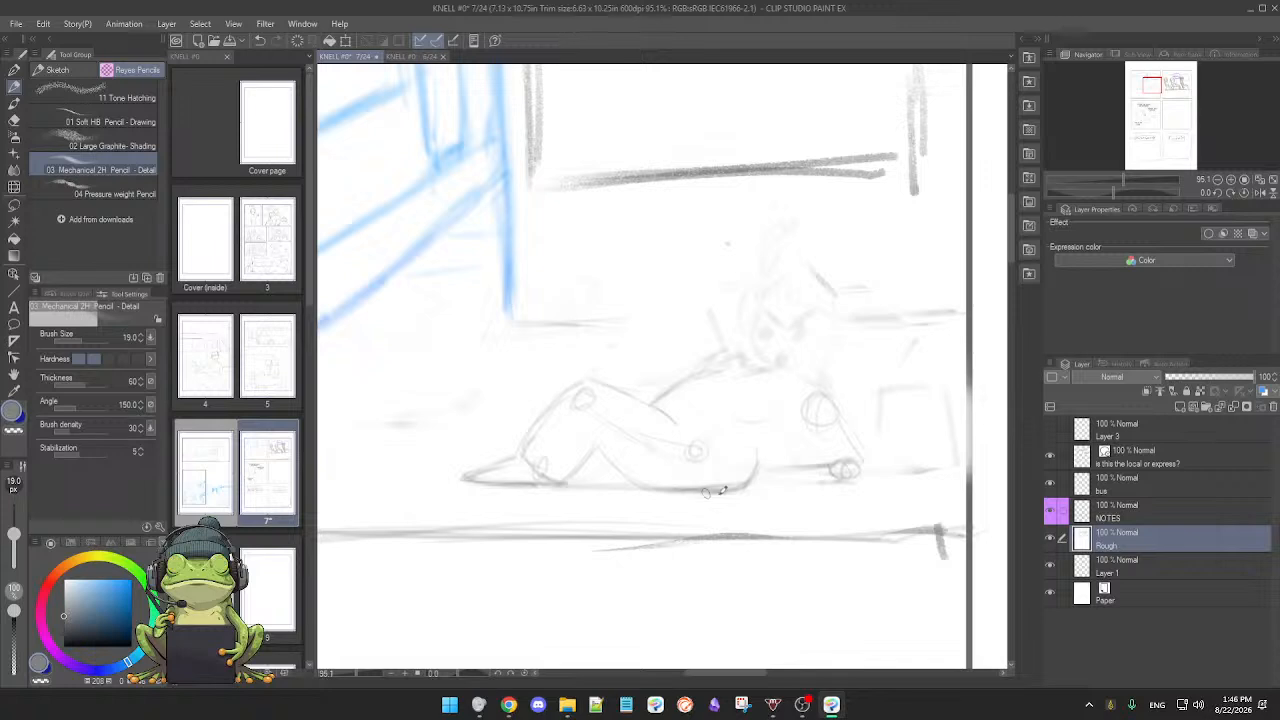
key("e")
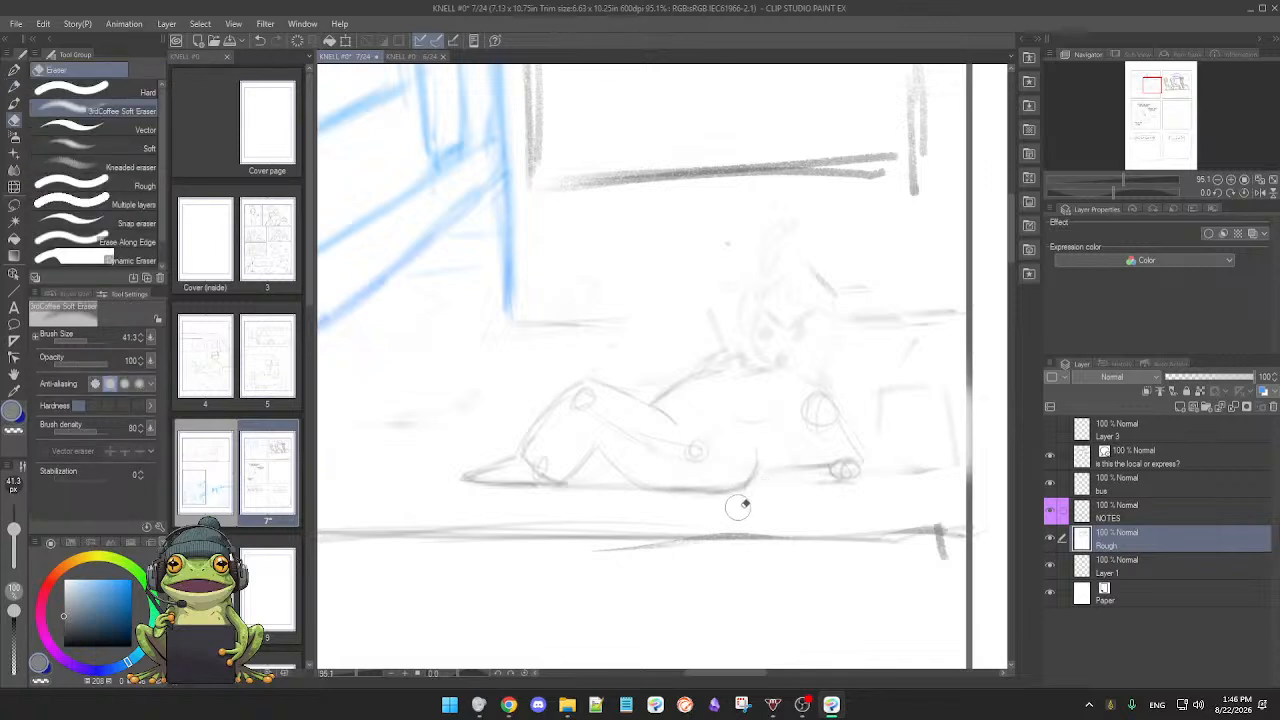
key("p")
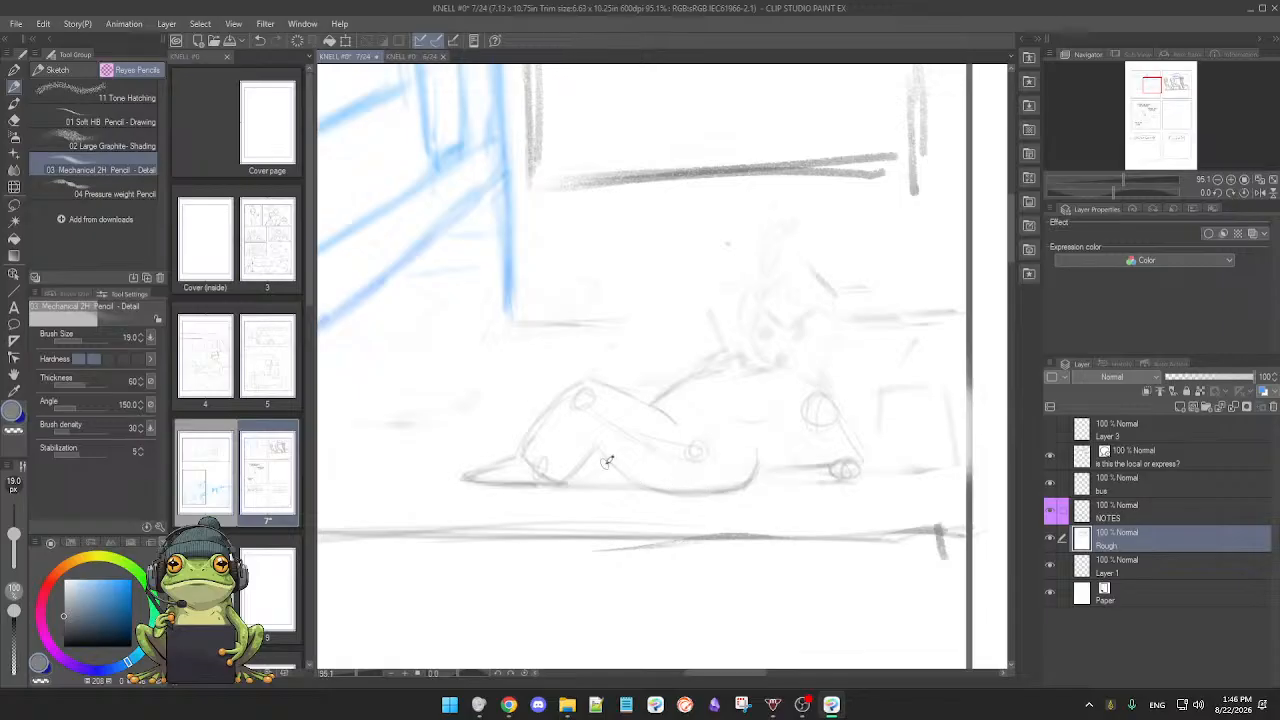
left_click_drag(743, 478, 756, 464)
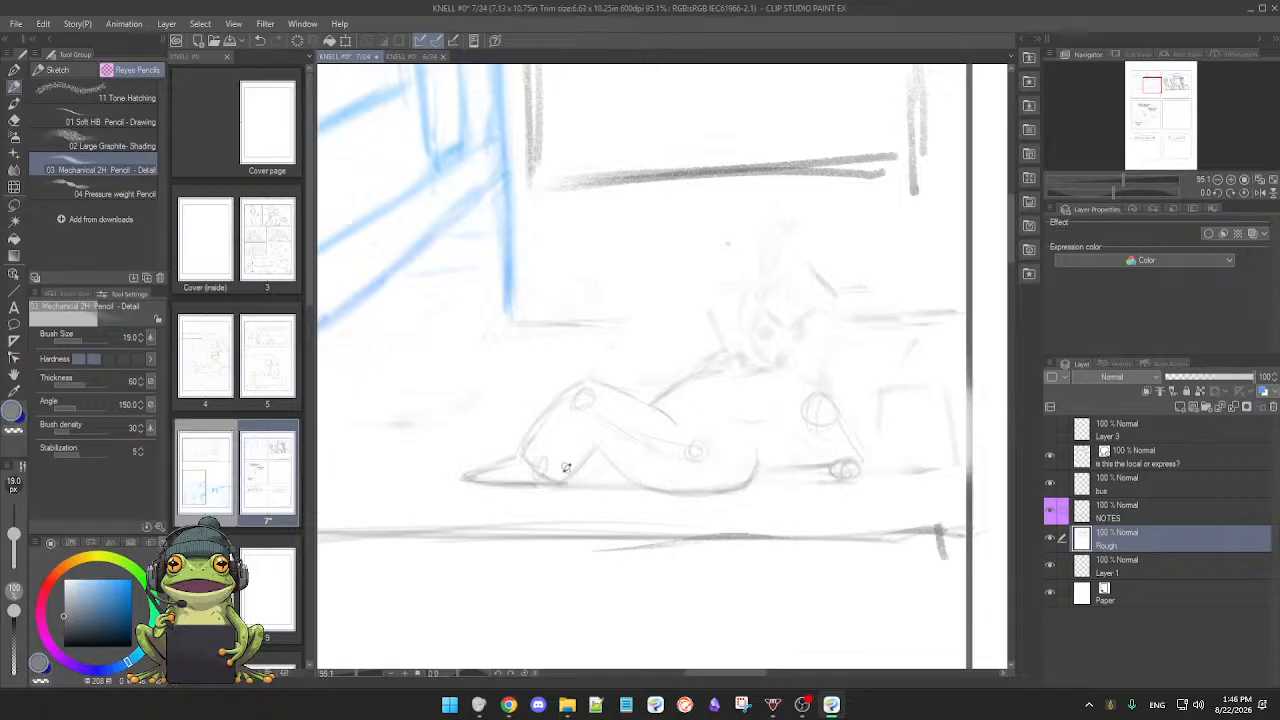
Step: Erase the ground line between hip and elbow and sketch the upper arm from the shoulder circle to the elbow
key("e")
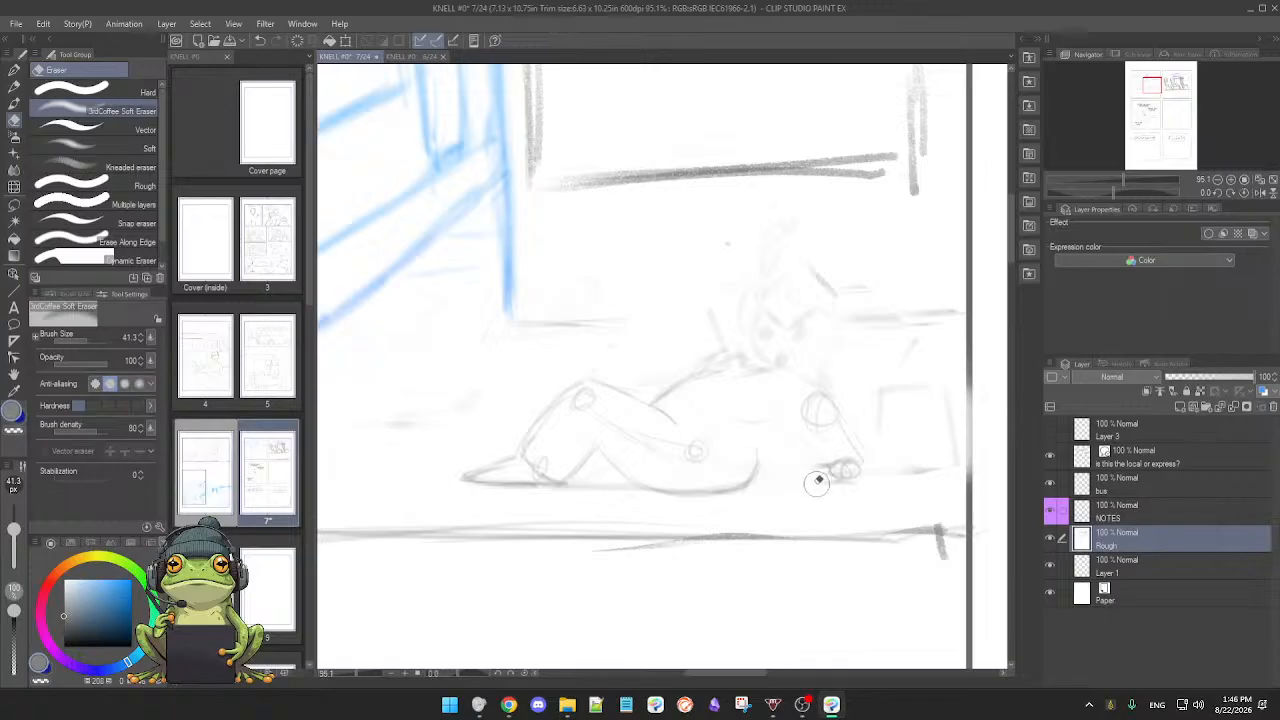
key("p")
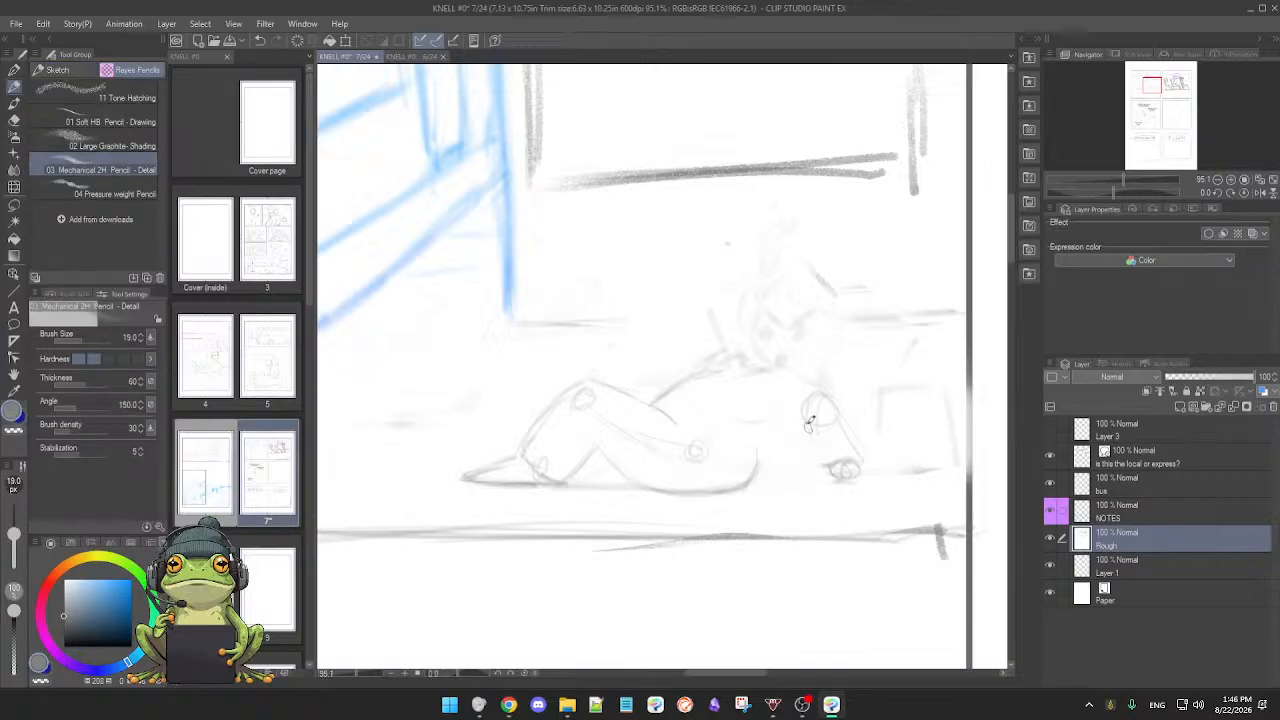
mouse_move(840, 411)
left_mouse_down()
mouse_move(859, 462)
mouse_move(851, 481)
left_mouse_up()
Step: Clear the remaining ground line at the elbow and sketch the forearm and hand resting on the ground toward the hip
key("e")
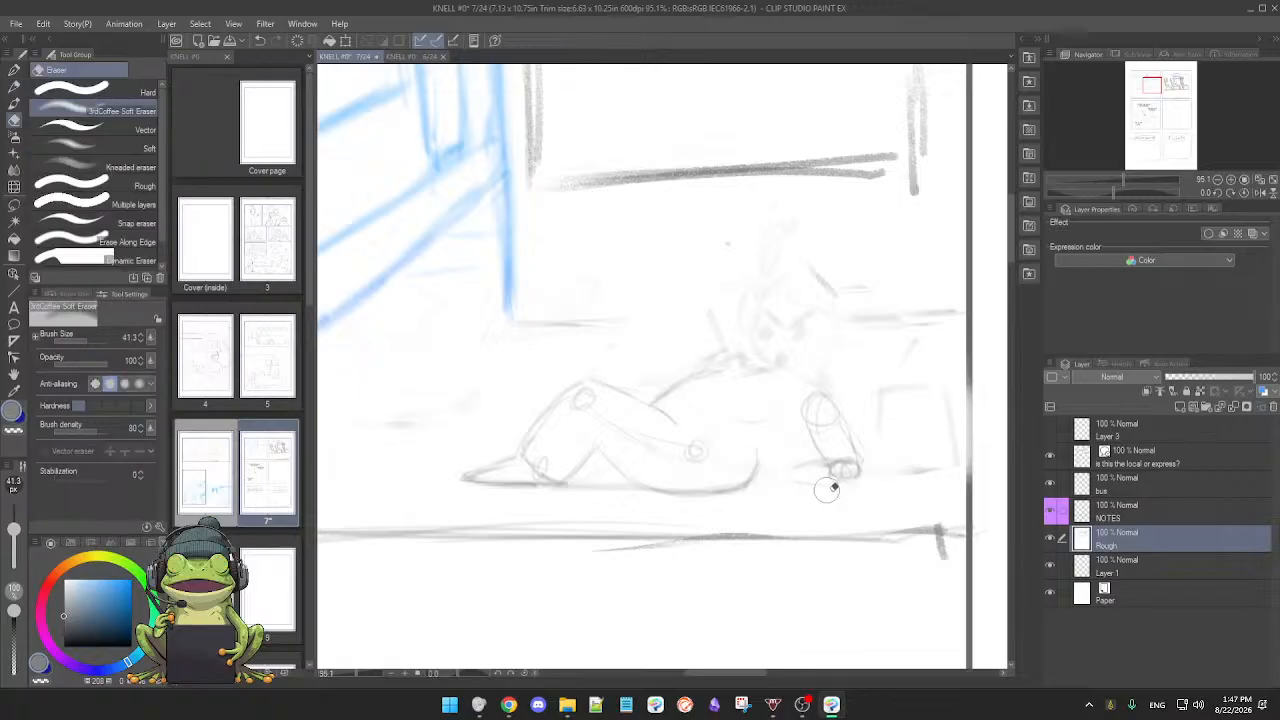
key("p")
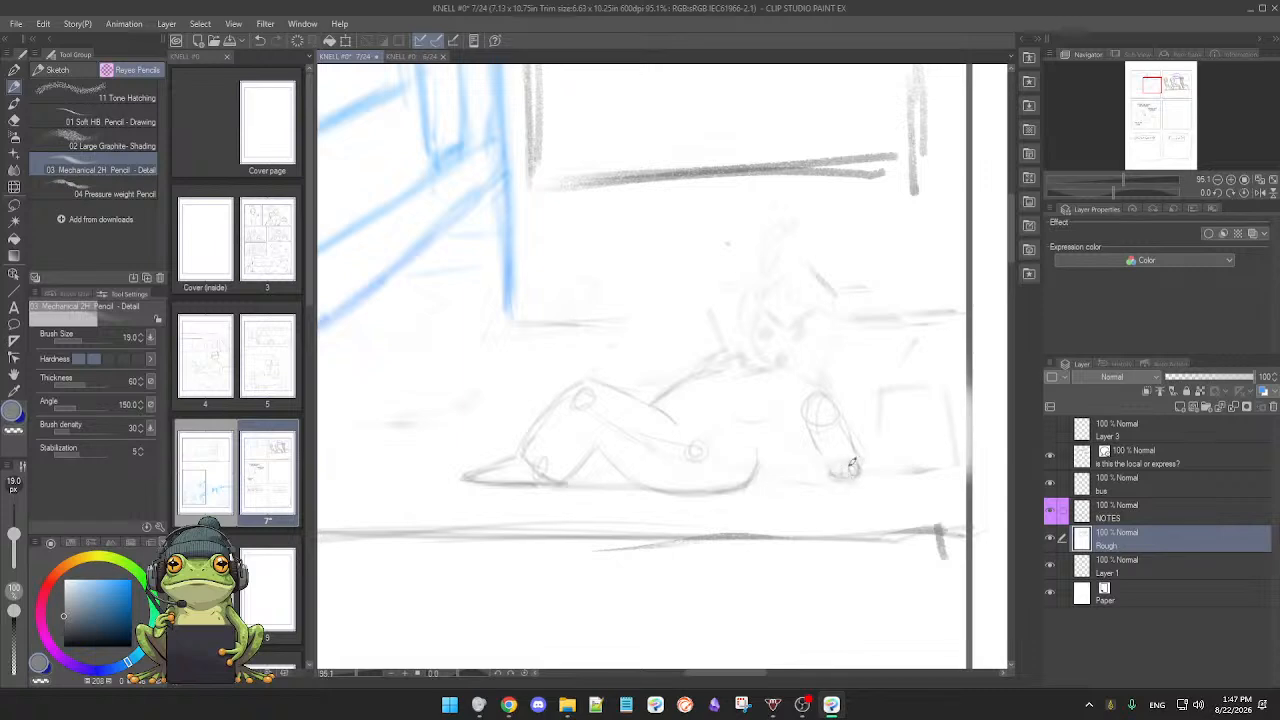
left_click_drag(851, 467, 848, 464)
left_click_drag(790, 469, 843, 465)
left_click_drag(789, 478, 859, 477)
left_click_drag(778, 498, 778, 501)
Step: Firm up the underside of the thigh and hip and redraw the upper thigh contour across the waist
key("e")
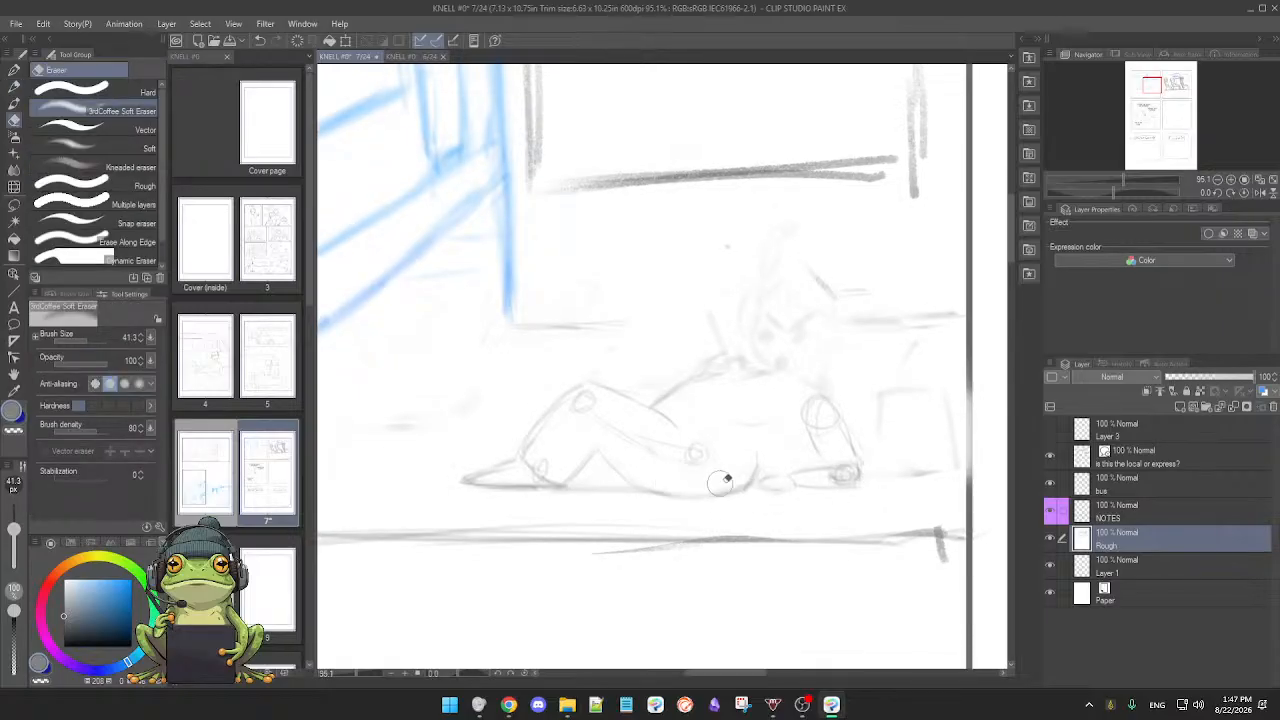
key("p")
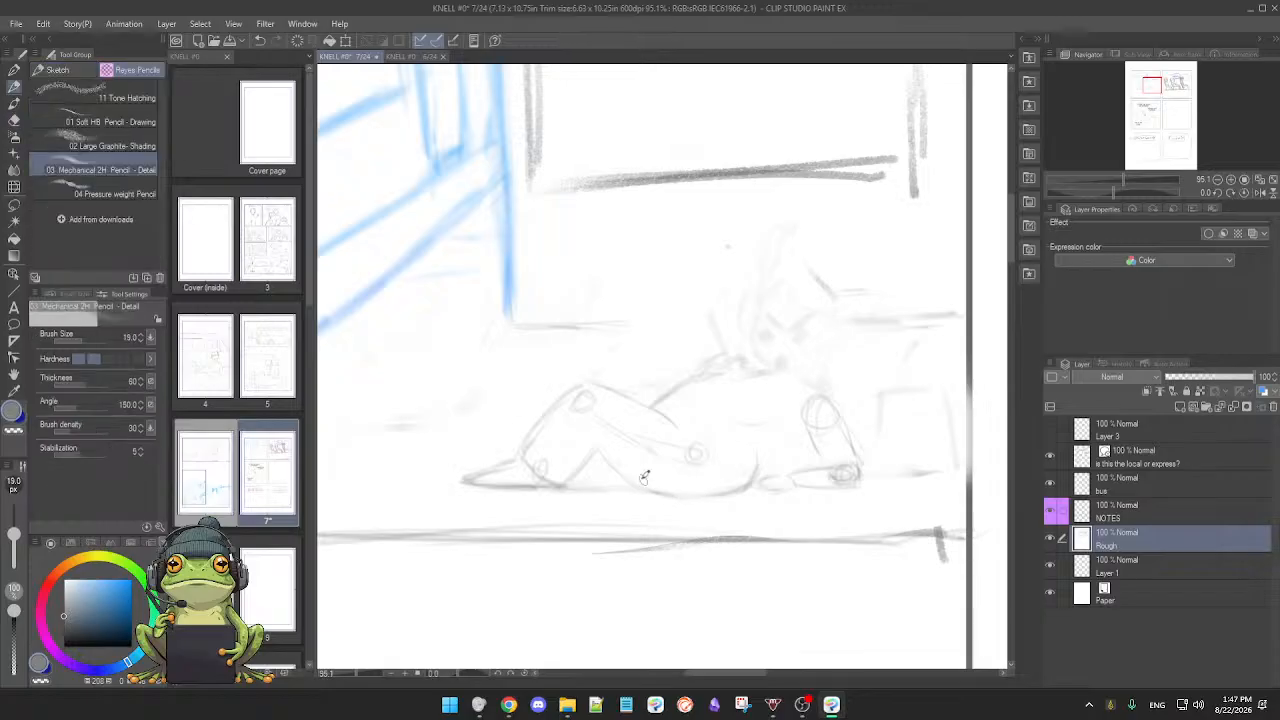
mouse_move(640, 481)
left_mouse_down()
mouse_move(677, 498)
mouse_move(753, 489)
left_mouse_up()
key("e")
left_click_drag(664, 414, 713, 411)
key("p")
Step: Erase the shoulder and elbow joint circles, redraw the arm as a clean contour and reduce the soft eraser to size 30.4
key("e")
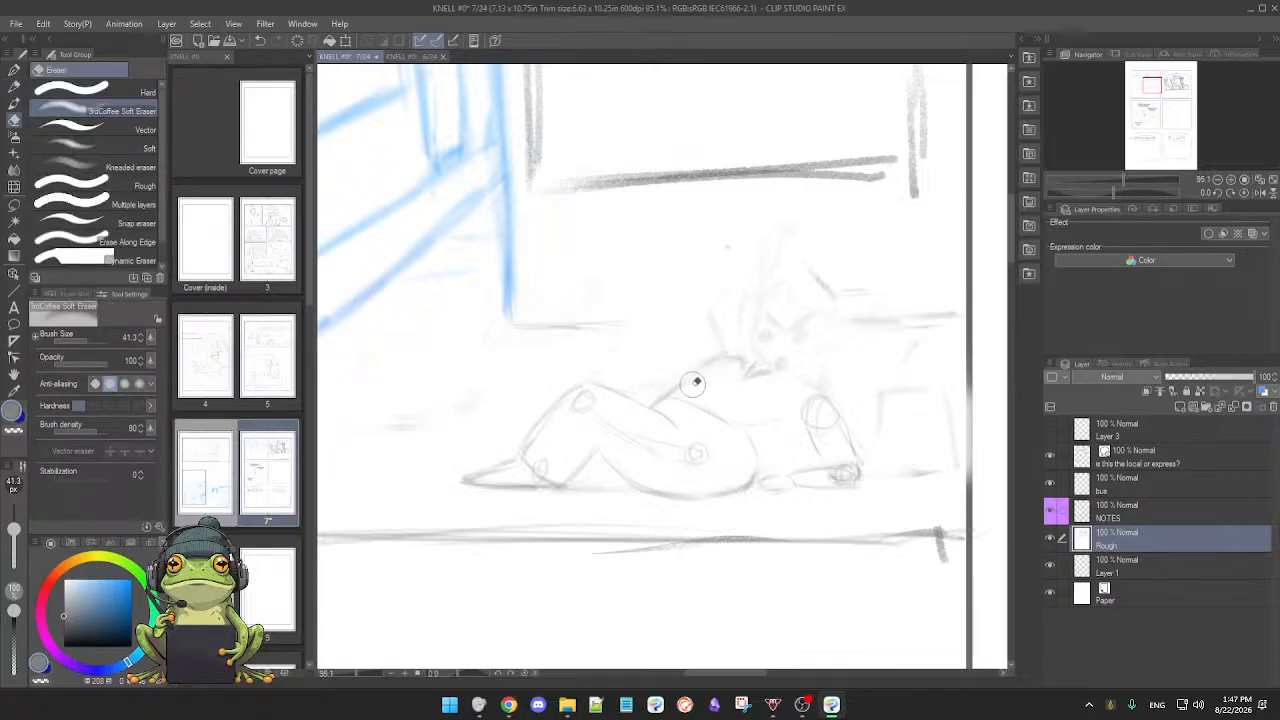
mouse_move(766, 403)
left_mouse_down()
mouse_move(816, 423)
mouse_move(814, 412)
mouse_move(836, 436)
mouse_move(803, 411)
mouse_move(806, 433)
mouse_move(825, 413)
mouse_move(833, 434)
mouse_move(817, 437)
mouse_move(846, 470)
left_mouse_up()
key("p")
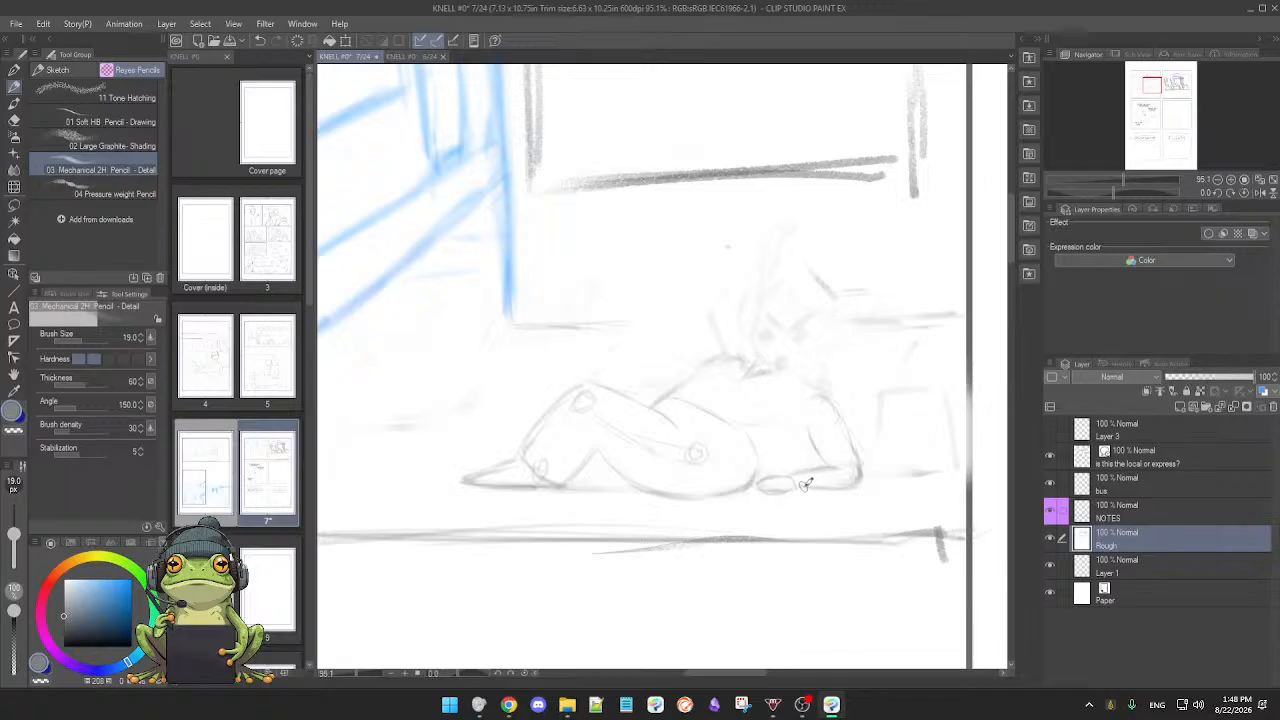
key("e")
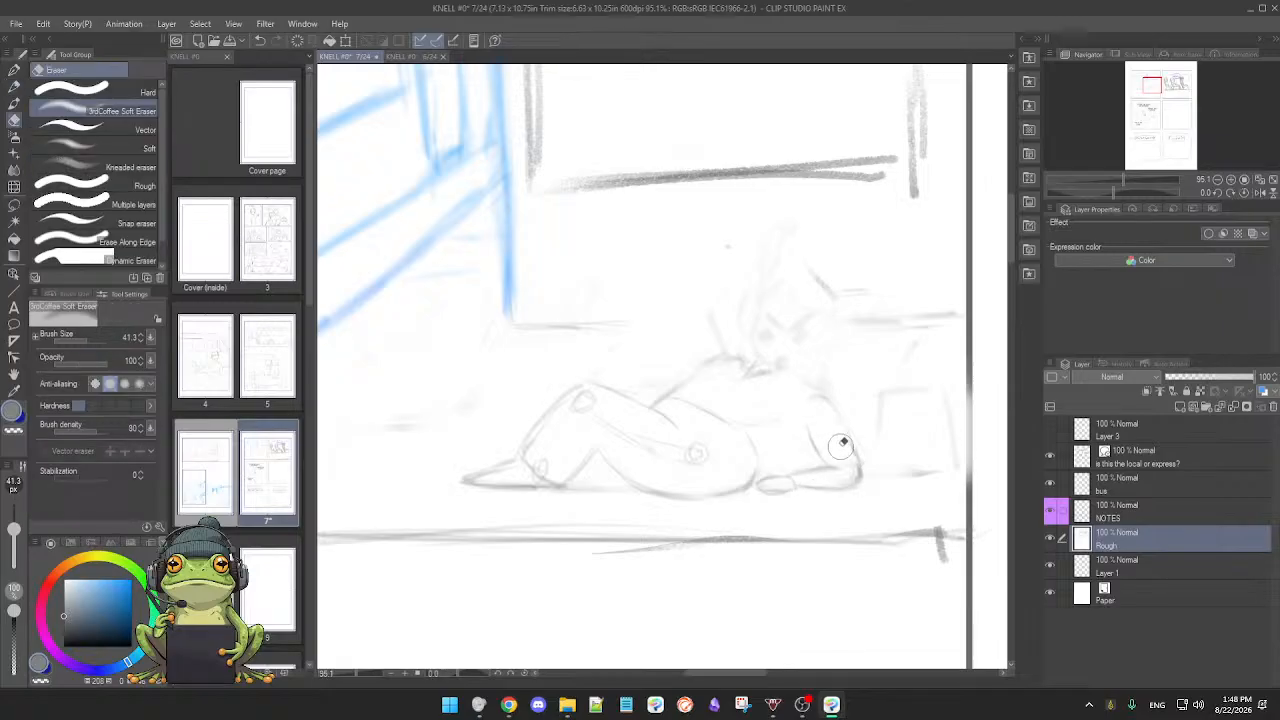
left_click_drag(18, 524, 16, 530)
key("p")
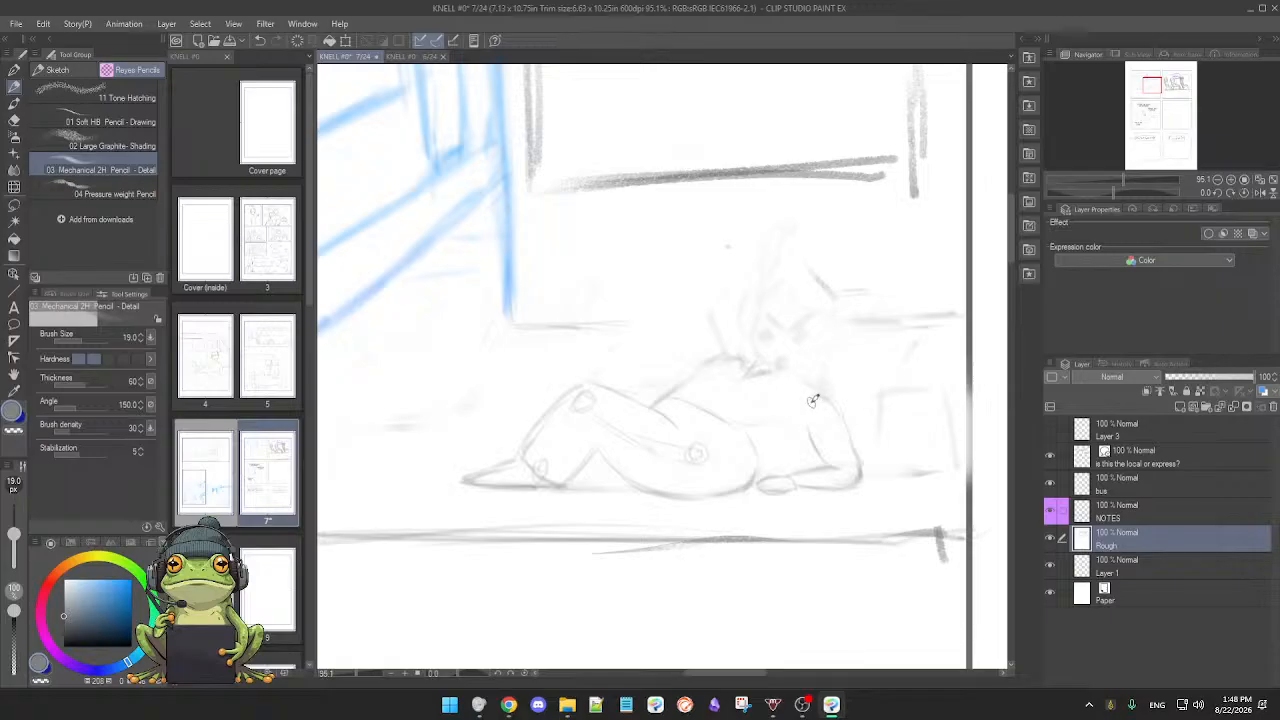
Step: Sketch the chest contour between the shoulder and the waist, cleaning up the torso lines
scroll(778, 411, "up", 1)
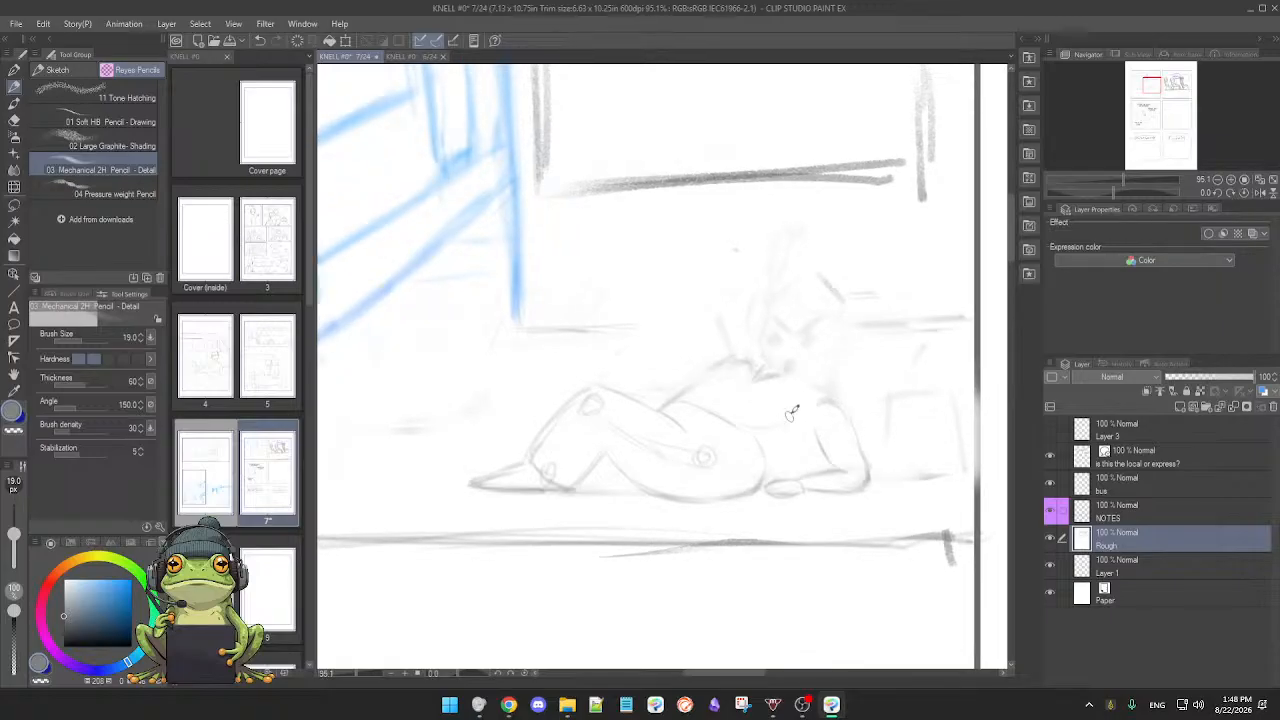
key("e")
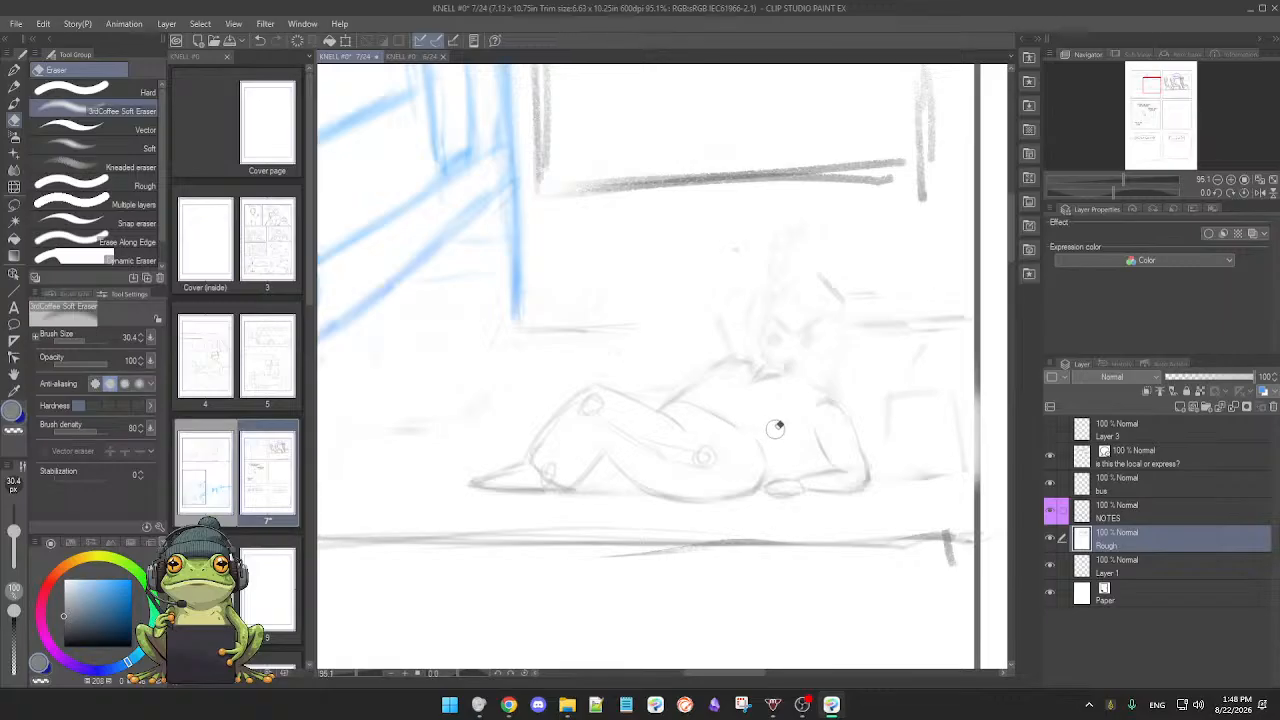
key("p")
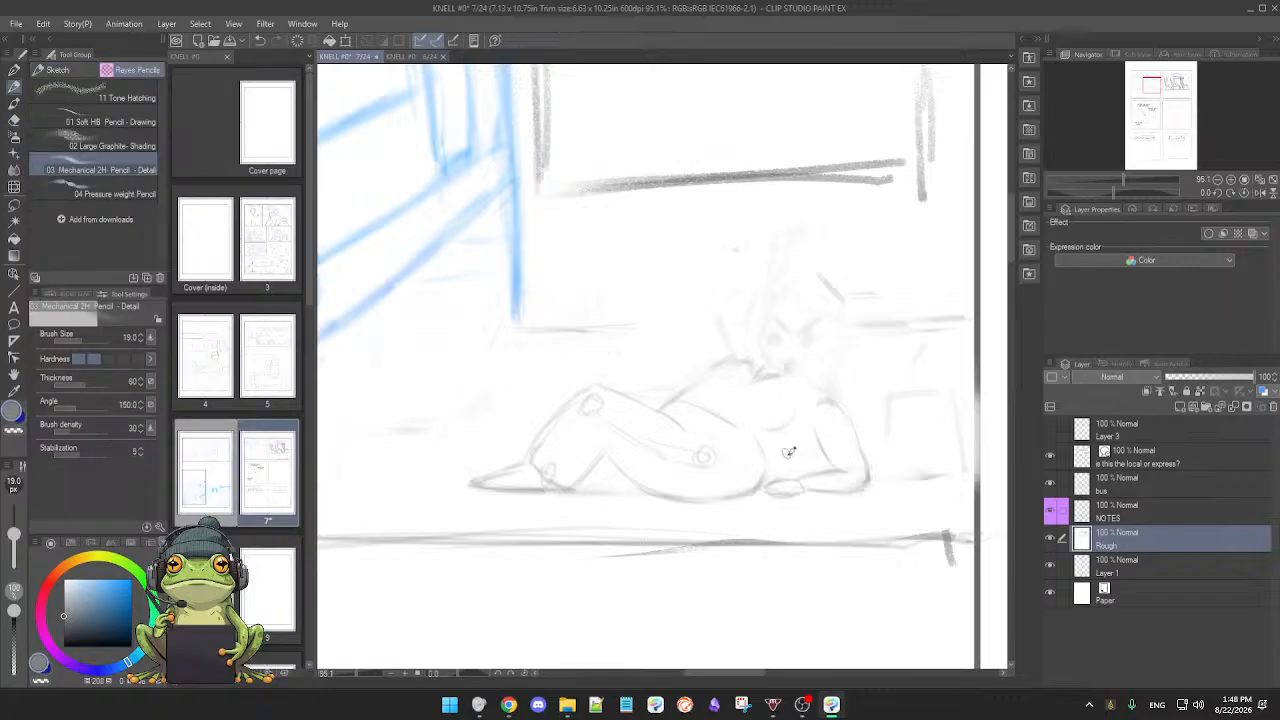
key("e")
key("p")
Step: Erase the leftover ground line beneath the bent legs and refine the line where the shin meets the foot
key("e")
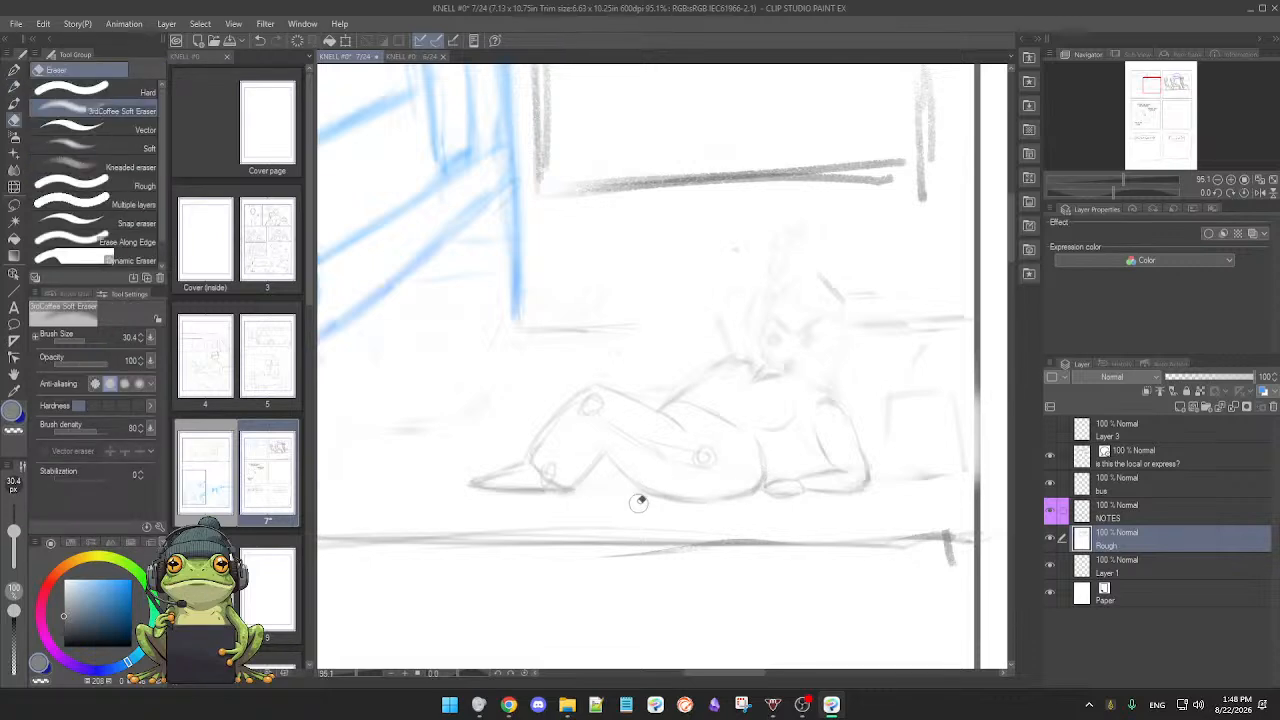
key("p")
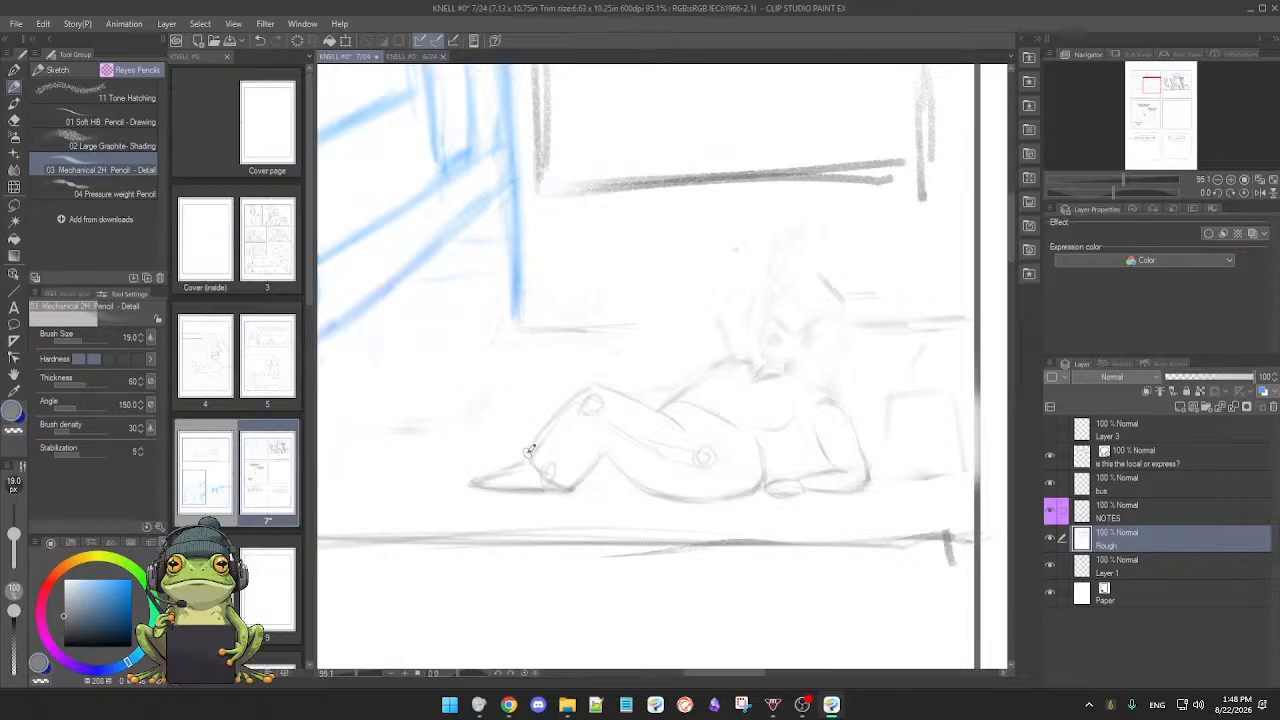
left_click_drag(524, 456, 512, 465)
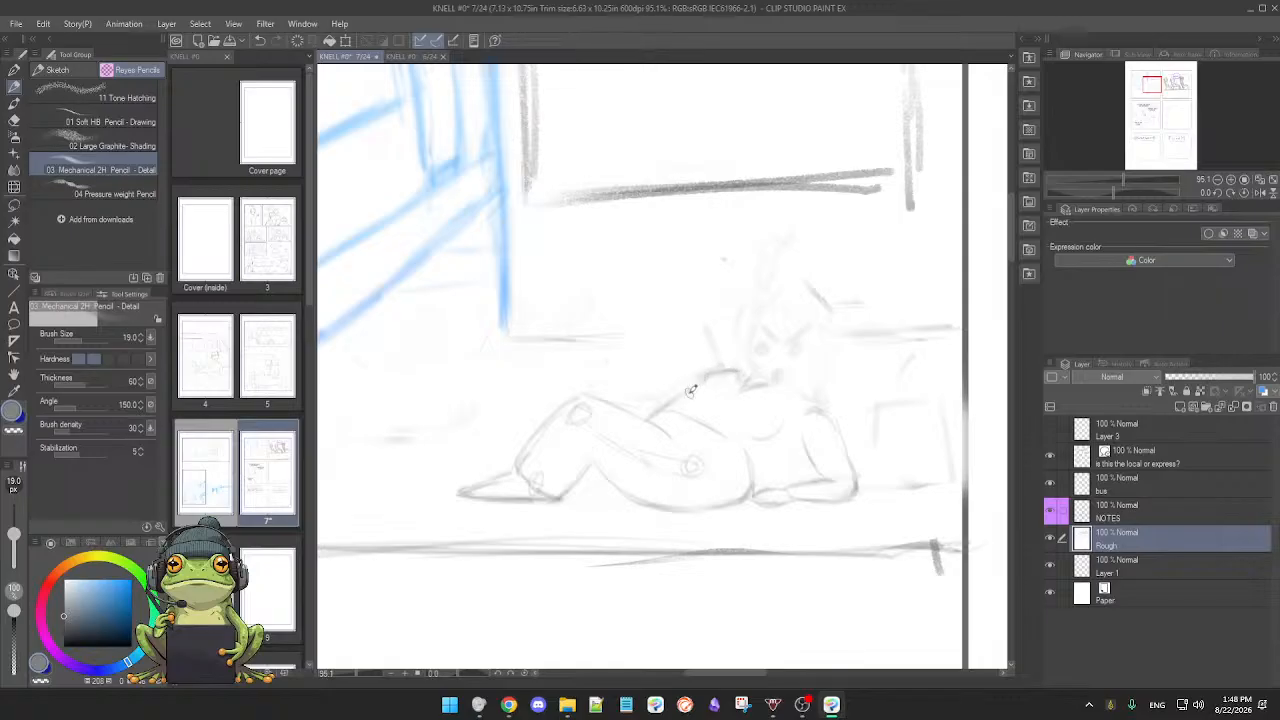
Step: Sketch the figure's far shoulder line and an oval head with face guidelines over the faded face, then soften its edge
mouse_move(705, 380)
left_mouse_down()
mouse_move(675, 402)
mouse_move(754, 375)
mouse_move(752, 355)
mouse_move(753, 371)
mouse_move(815, 360)
left_mouse_up()
mouse_move(757, 321)
left_mouse_down()
mouse_move(801, 326)
mouse_move(788, 367)
mouse_move(748, 327)
mouse_move(769, 307)
mouse_move(801, 352)
mouse_move(771, 382)
mouse_move(769, 314)
mouse_move(796, 332)
mouse_move(755, 331)
mouse_move(791, 305)
mouse_move(778, 338)
left_mouse_up()
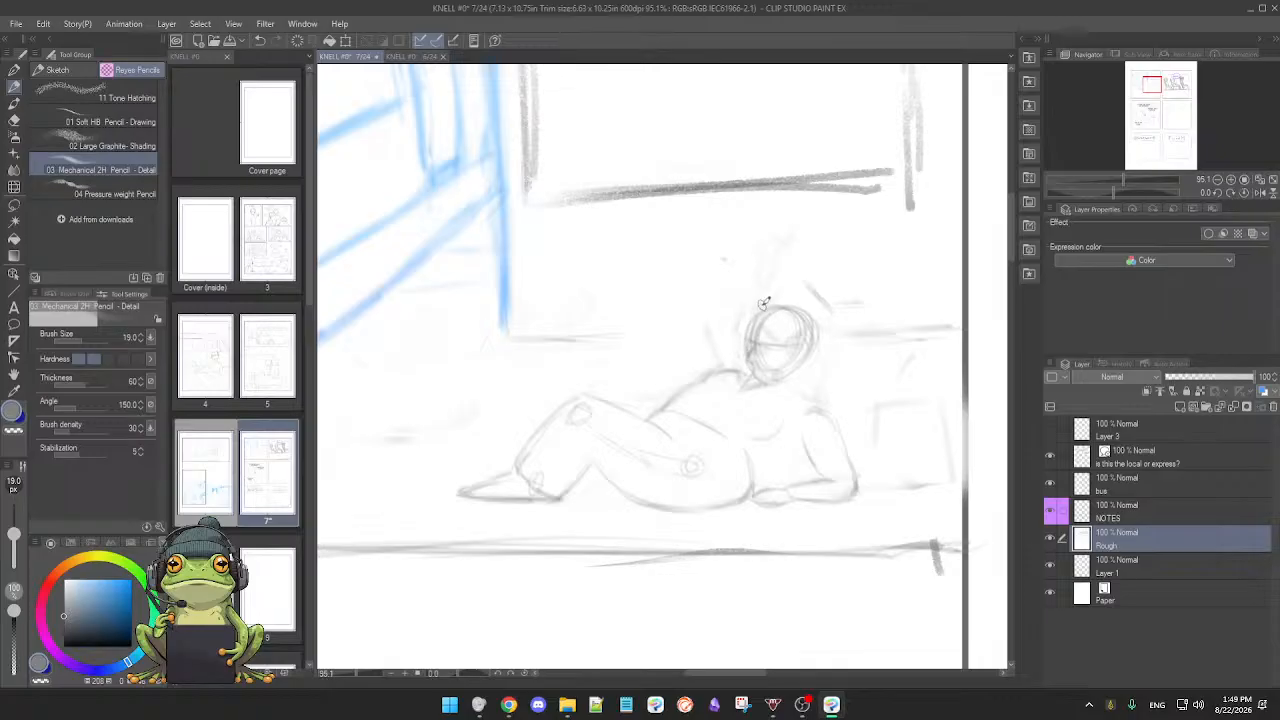
key("e")
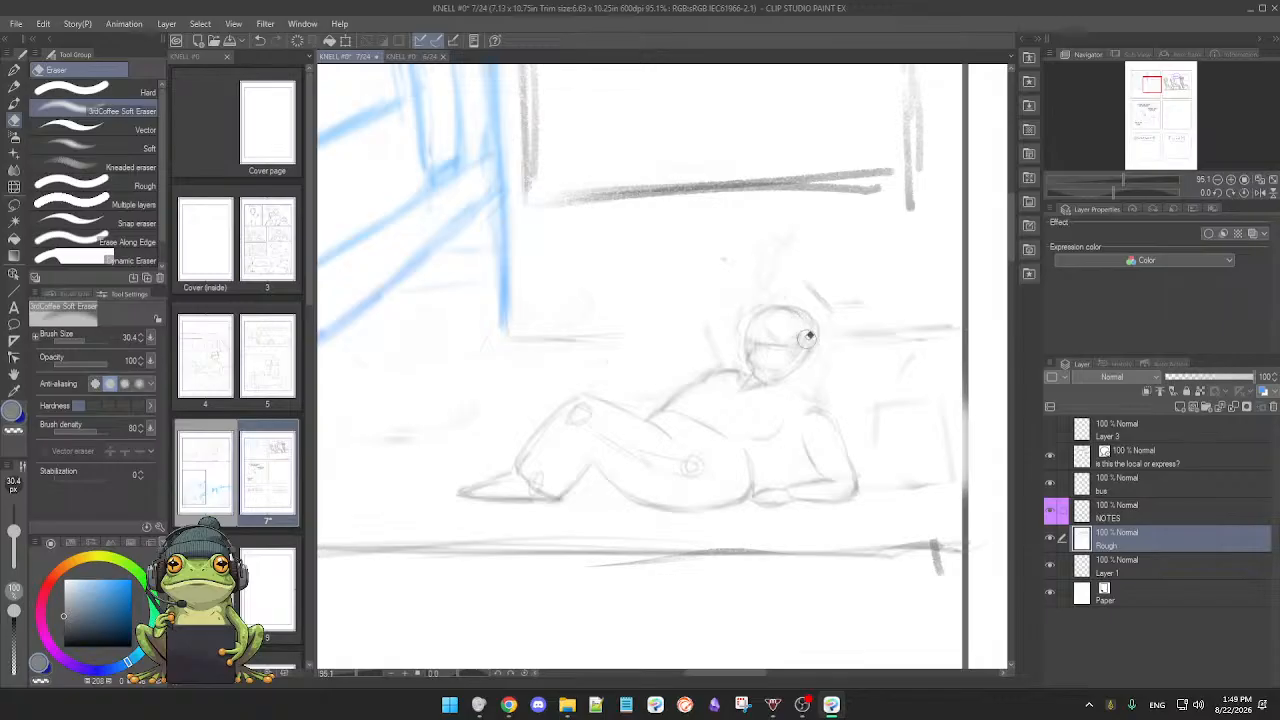
key("p")
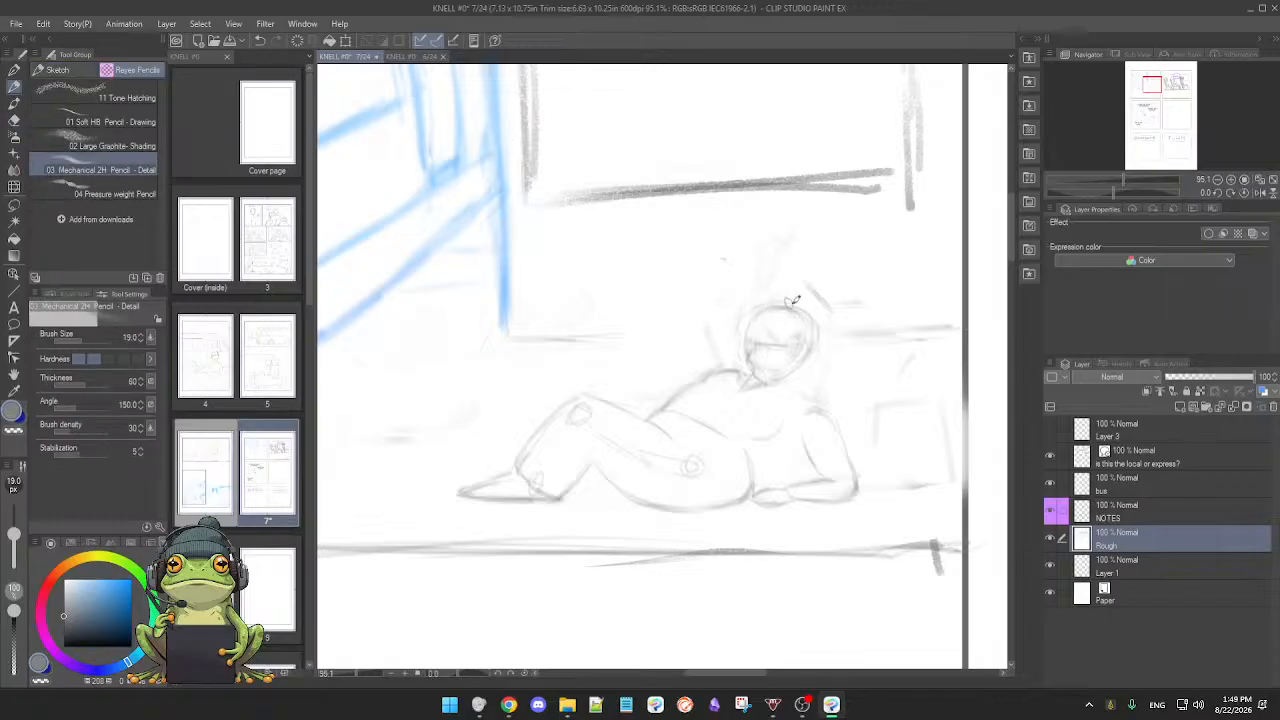
Step: Darken the back of the reclining figure's head, erase the oval's top and face guidelines, and begin sketching the face profile
mouse_move(811, 301)
left_mouse_down()
mouse_move(823, 339)
mouse_move(810, 361)
left_mouse_up()
key("e")
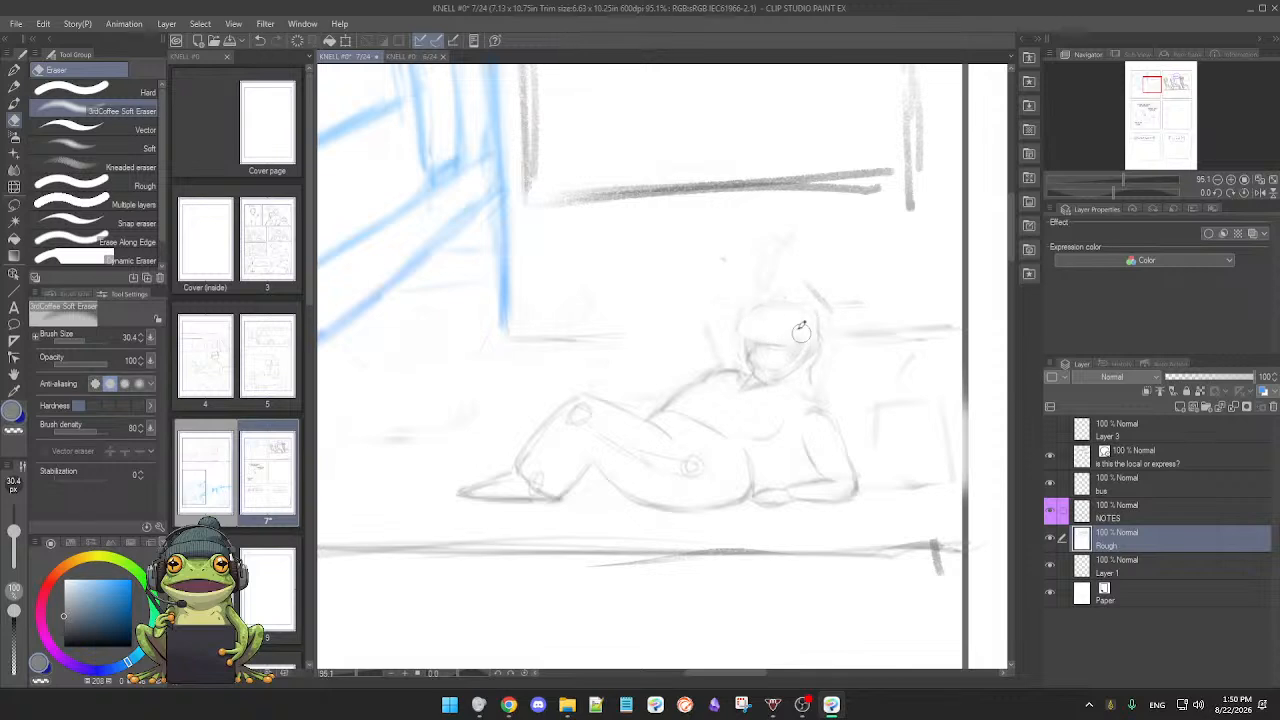
key("p")
key("e")
key("p")
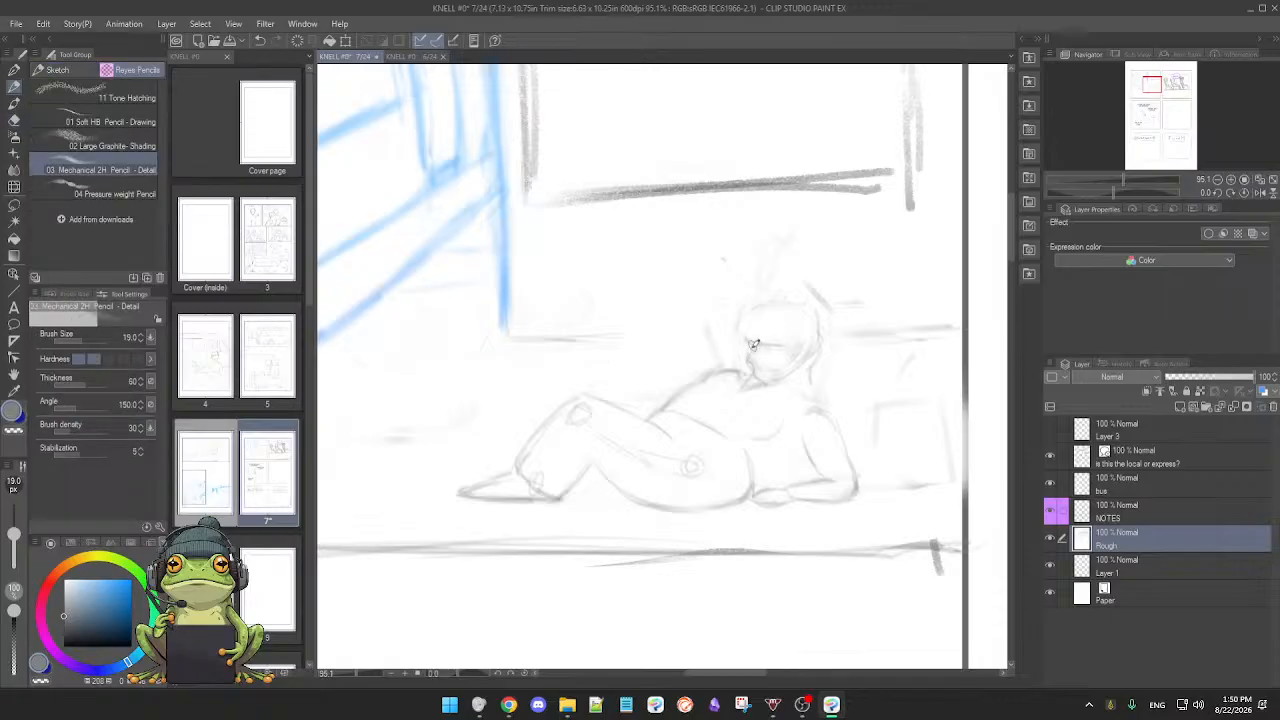
key("e")
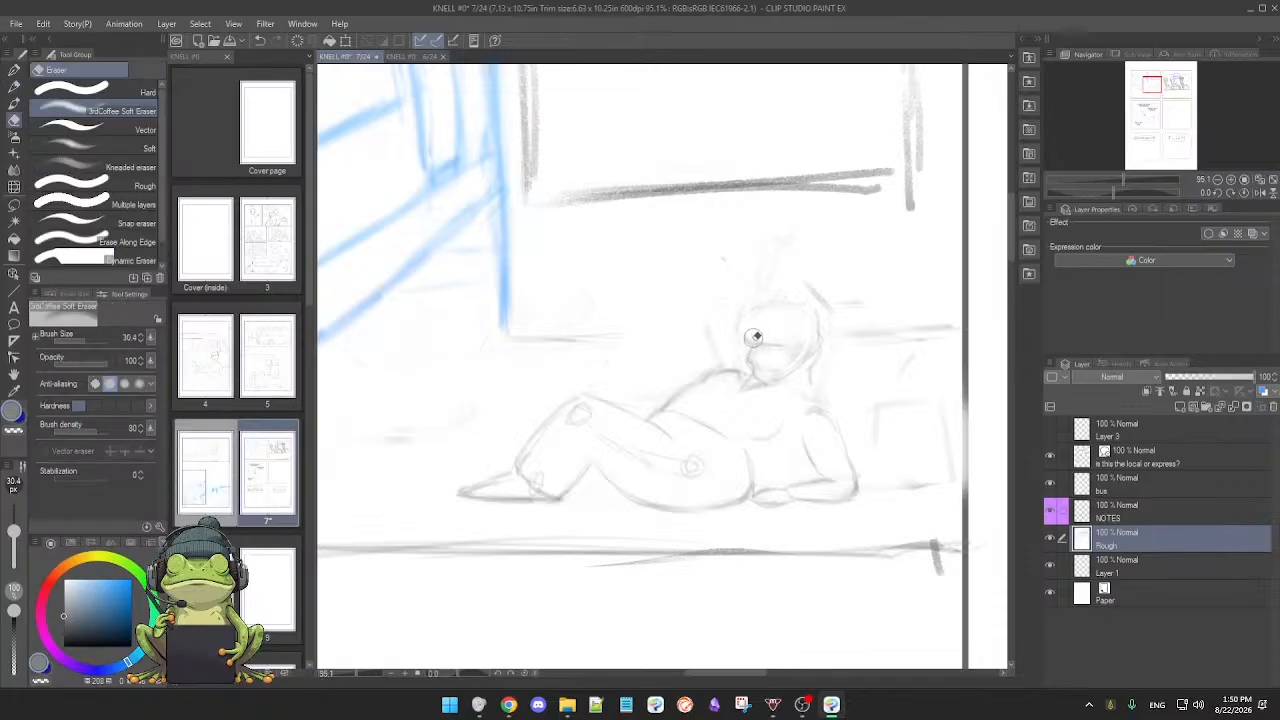
key("p")
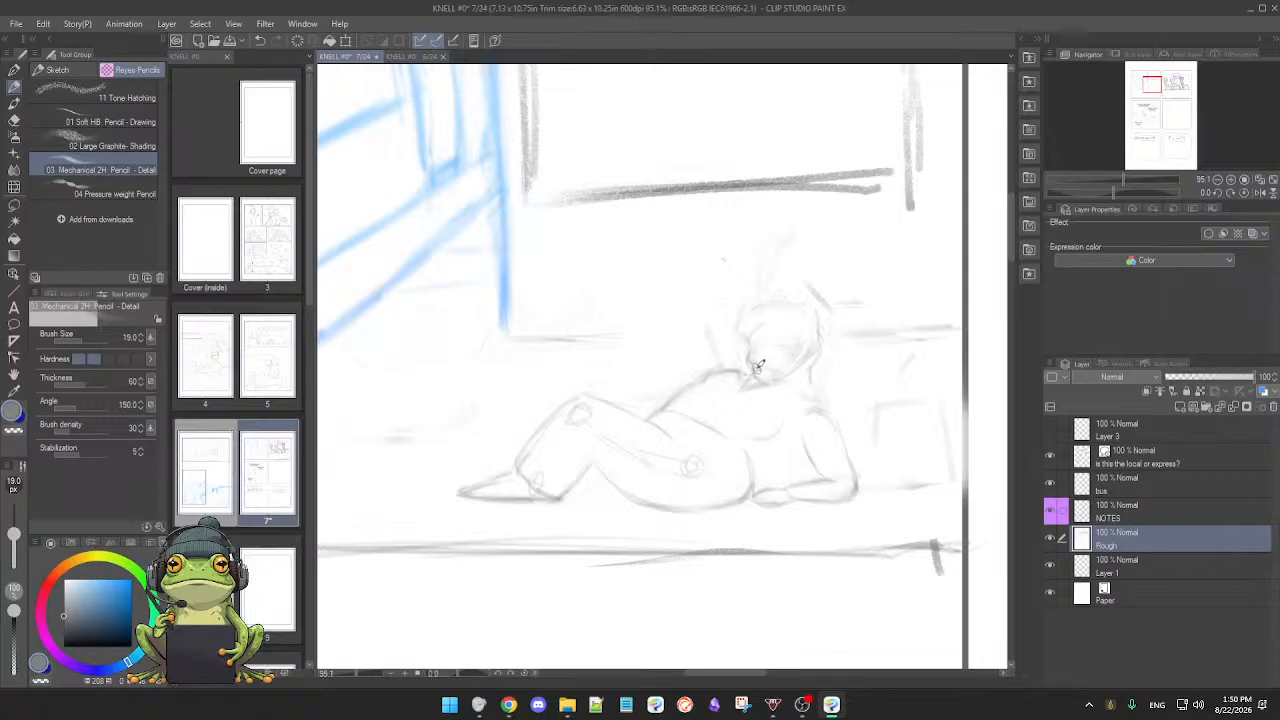
Step: Soften the stray marks inside the face and refine the brow, nose and chin contour
key("e")
left_click_drag(774, 361, 787, 355)
key("p")
key("e")
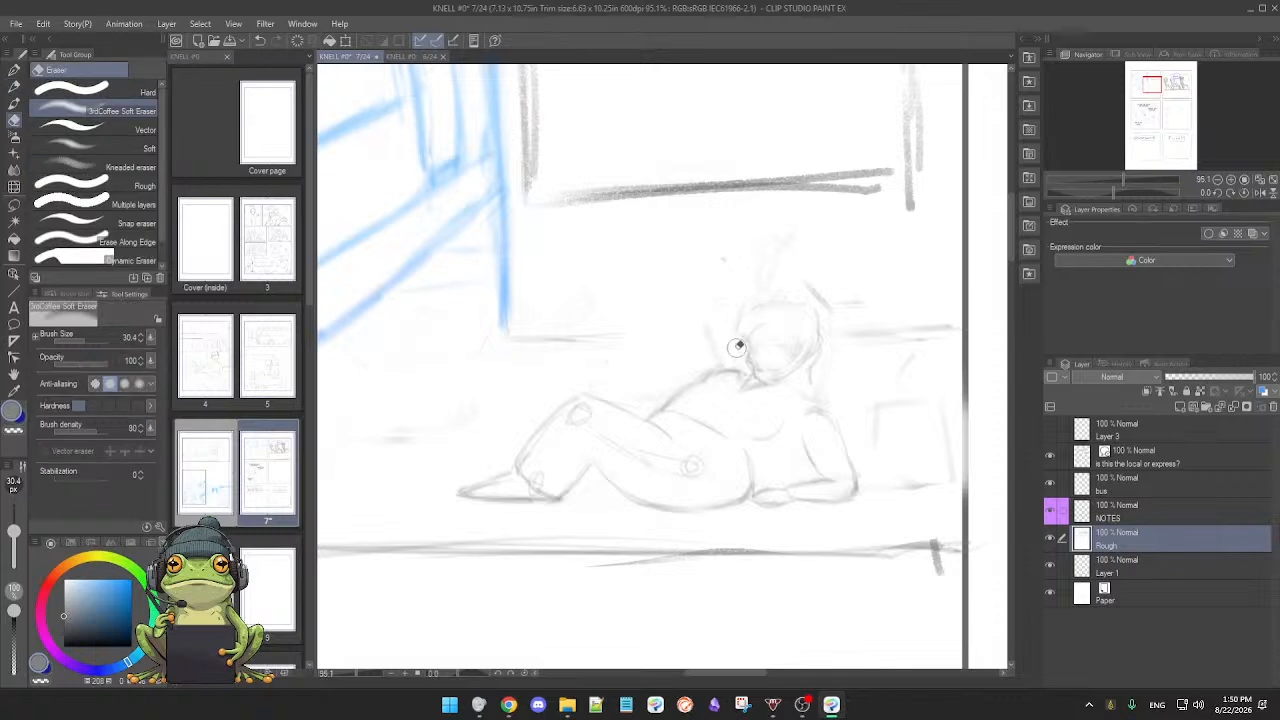
key("p")
key("e")
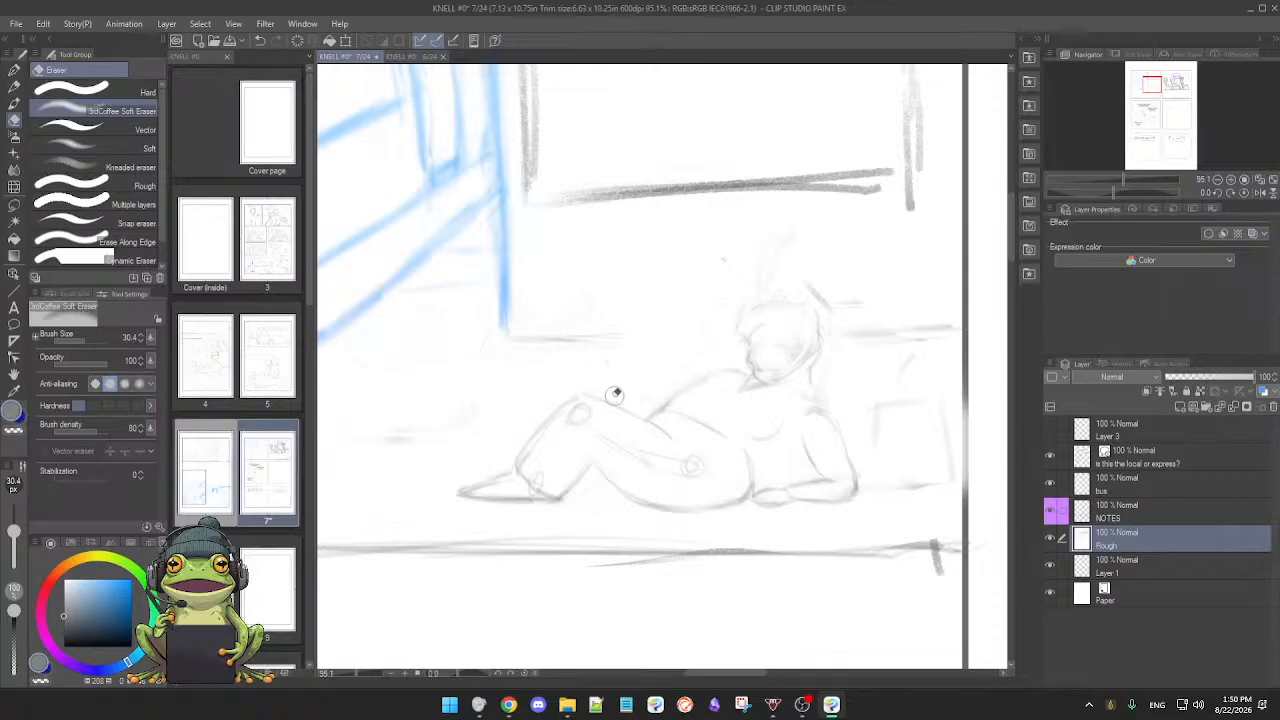
Step: Erase the raised far shoulder line and redraw it as a flatter contour running from the neck to the waist
key("p")
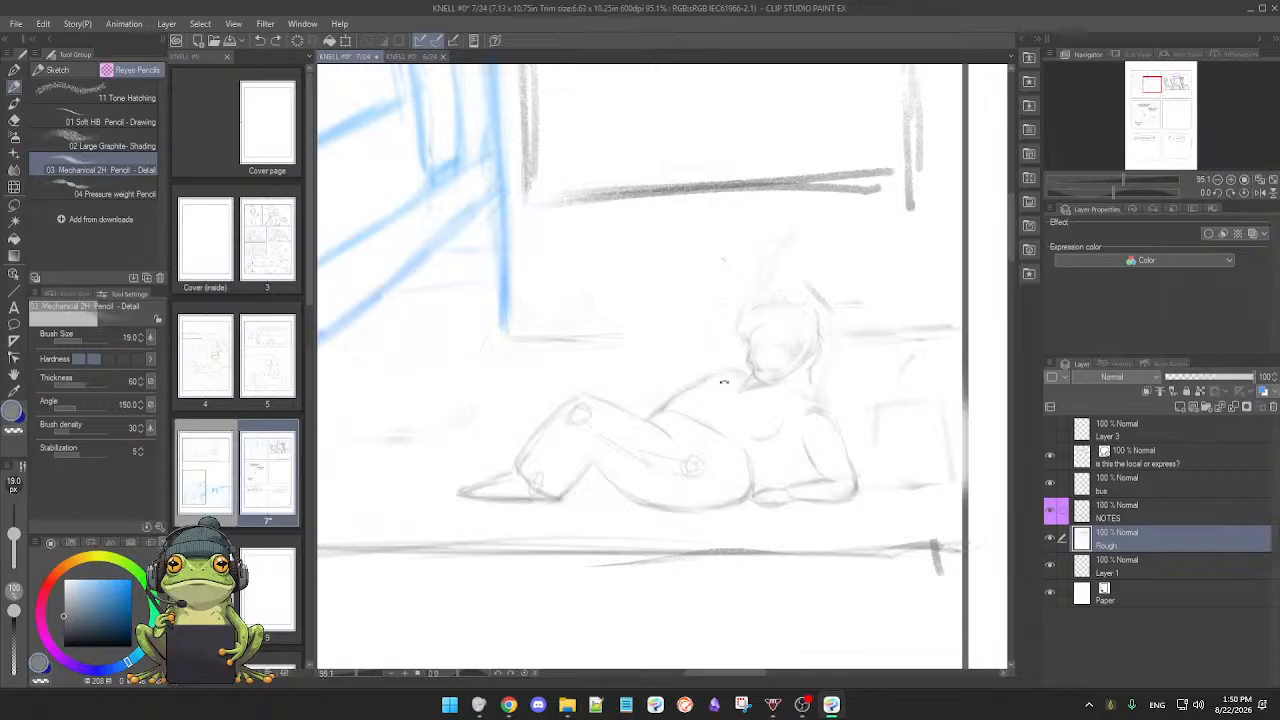
left_click_drag(716, 380, 705, 380)
key("e")
left_click_drag(736, 370, 662, 402)
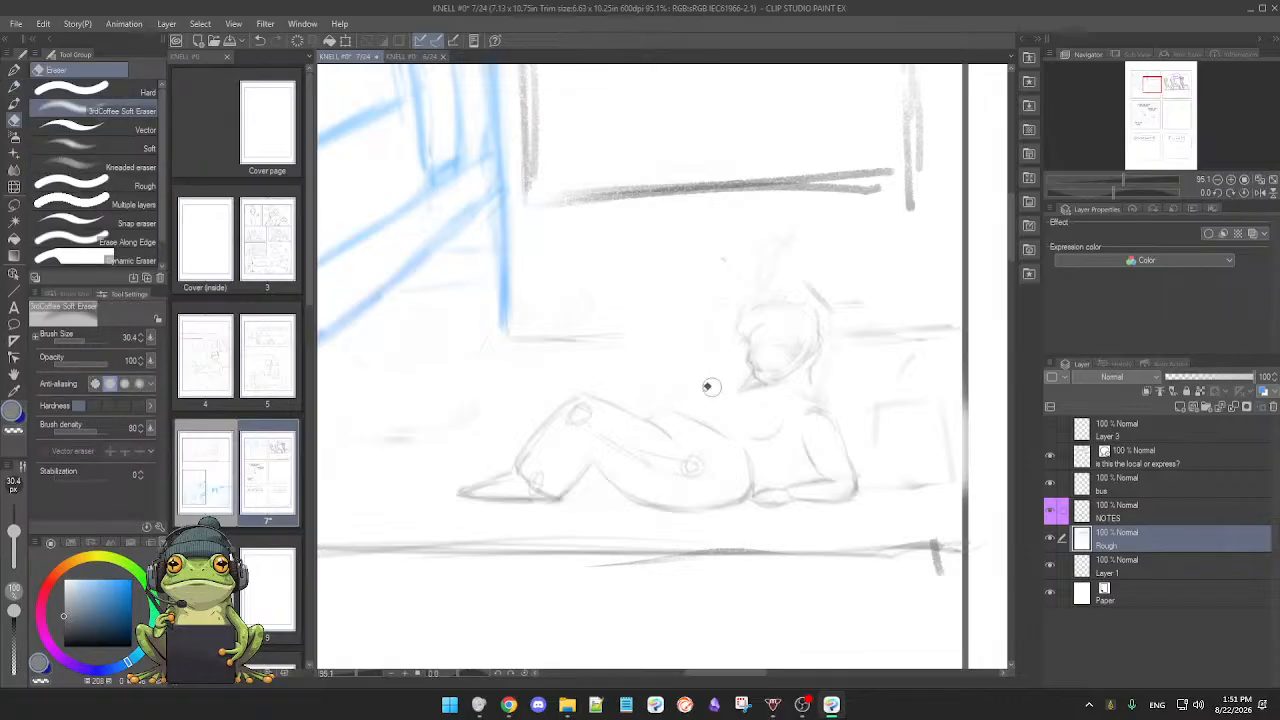
key("p")
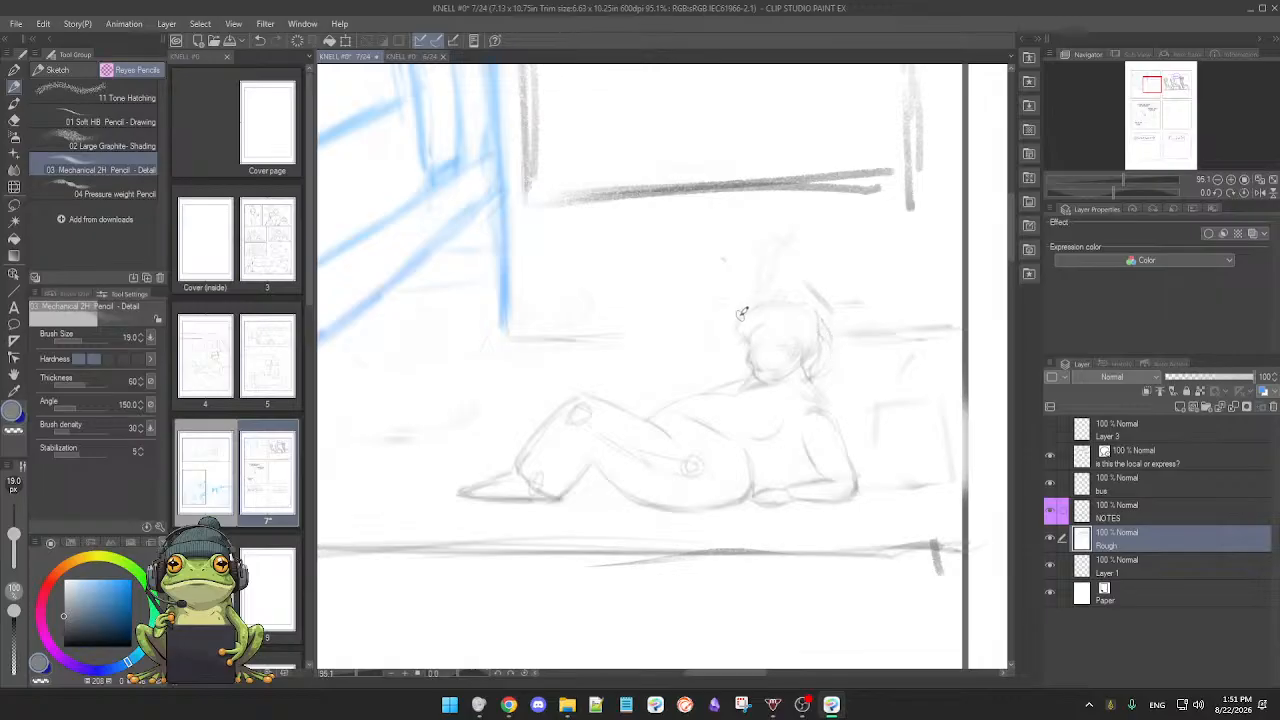
Step: Sketch the hair outline over the crown, erase the construction lines inside the head and redefine the face and jaw
left_click_drag(749, 303, 808, 290)
key("e")
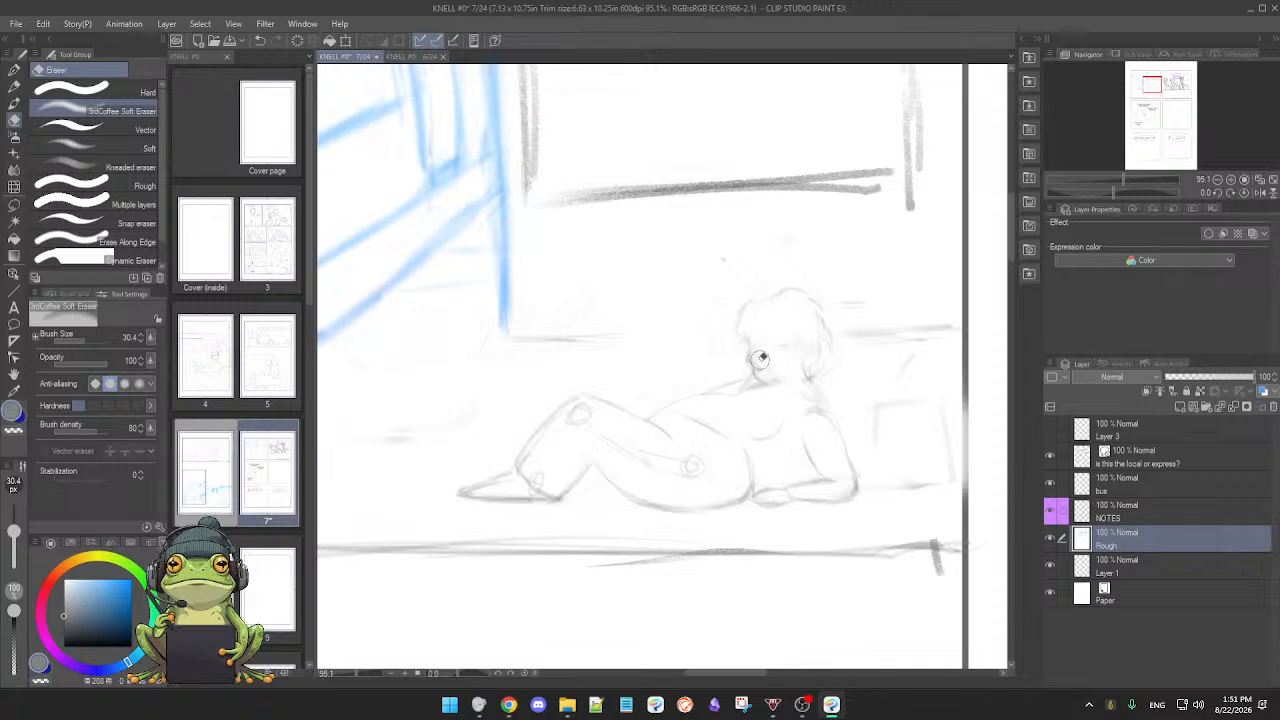
key("p")
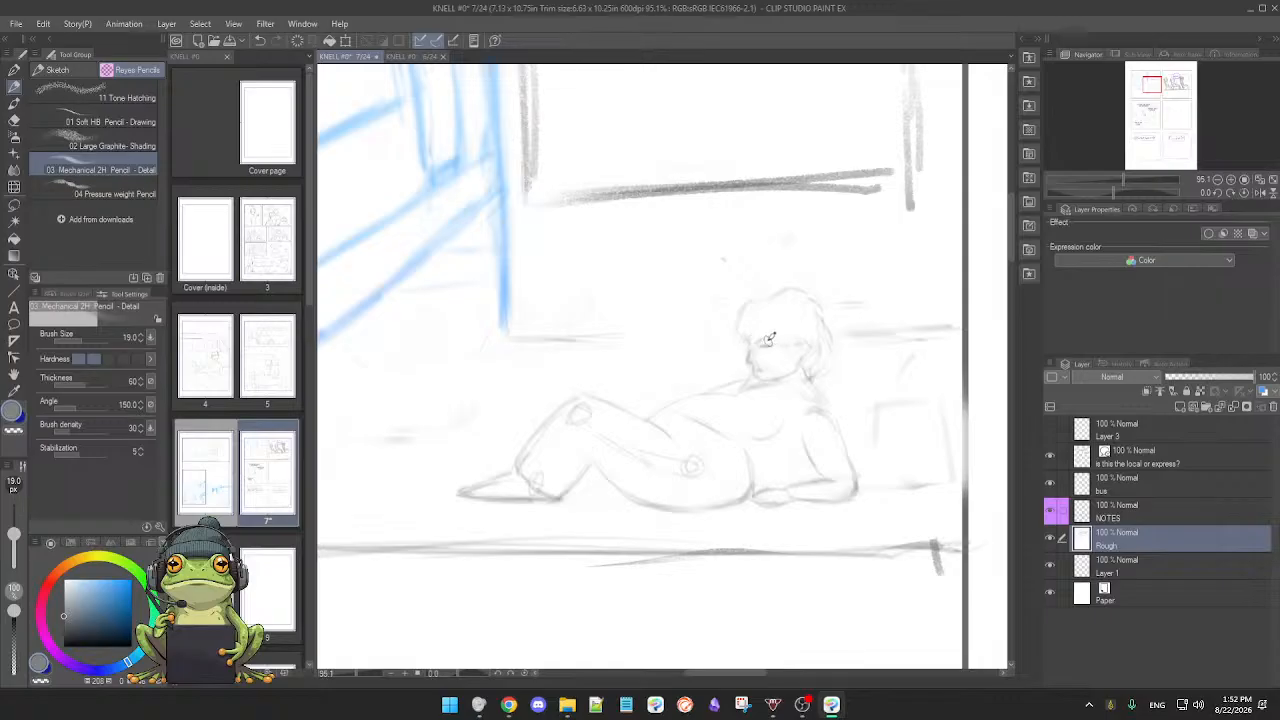
key("e")
key("p")
key("e")
Step: Draw the hair falling behind the ear to the nape, then lighten the hairline beside the face
key("p")
left_click_drag(803, 358, 811, 375)
left_click_drag(827, 322, 824, 371)
key("e")
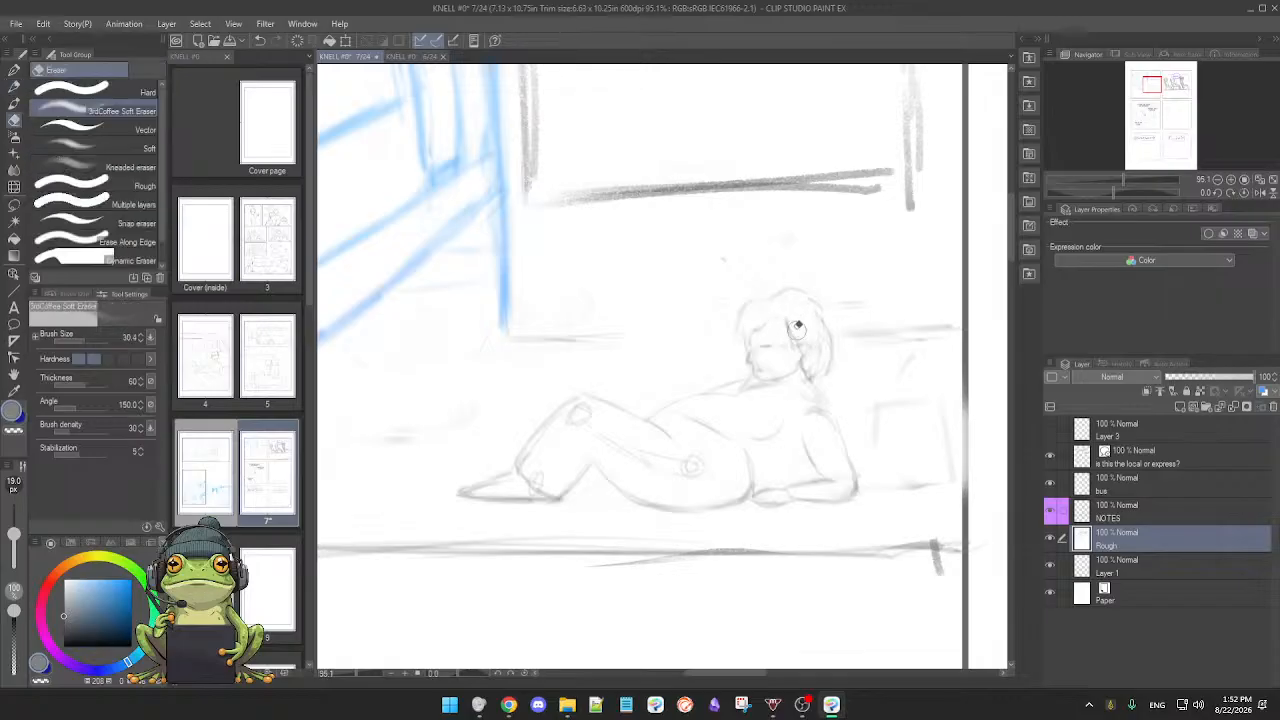
left_click_drag(794, 326, 797, 342)
key("p")
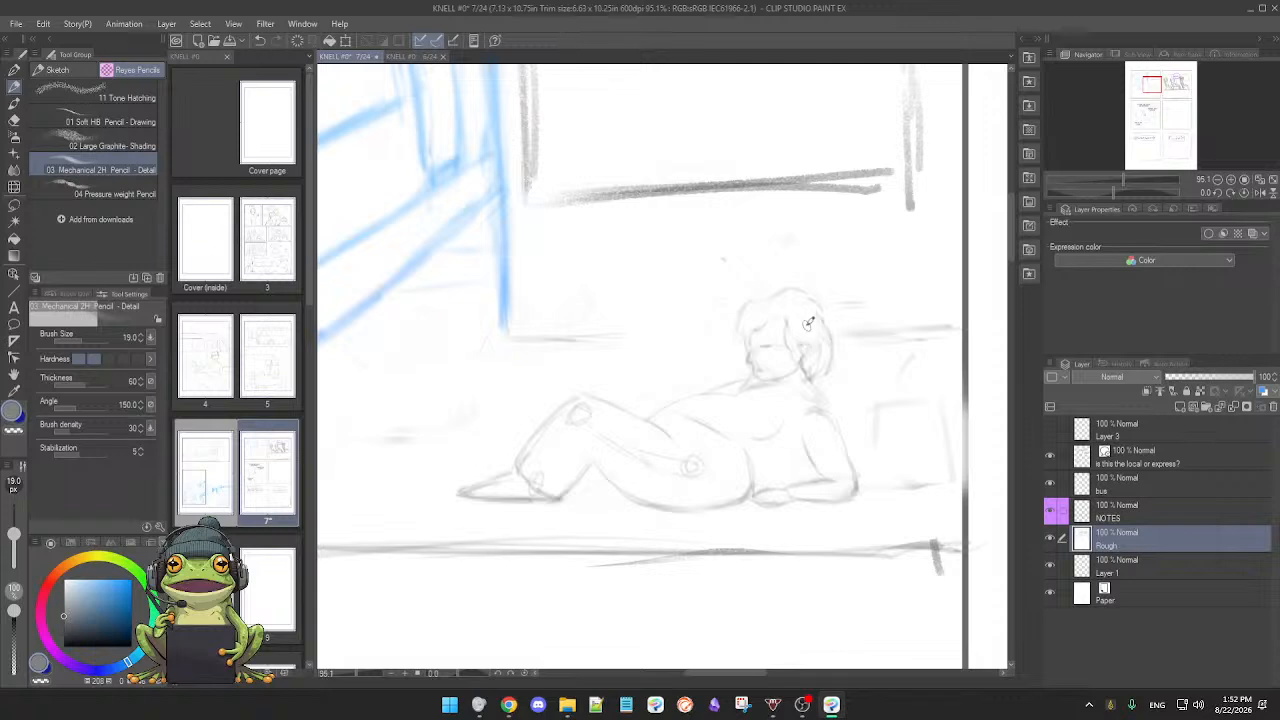
Step: Draw a short eye line and refine the face profile and fringe with alternating pencil and soft-eraser touches
key("e")
key("p")
key("e")
key("p")
left_click_drag(767, 341, 757, 341)
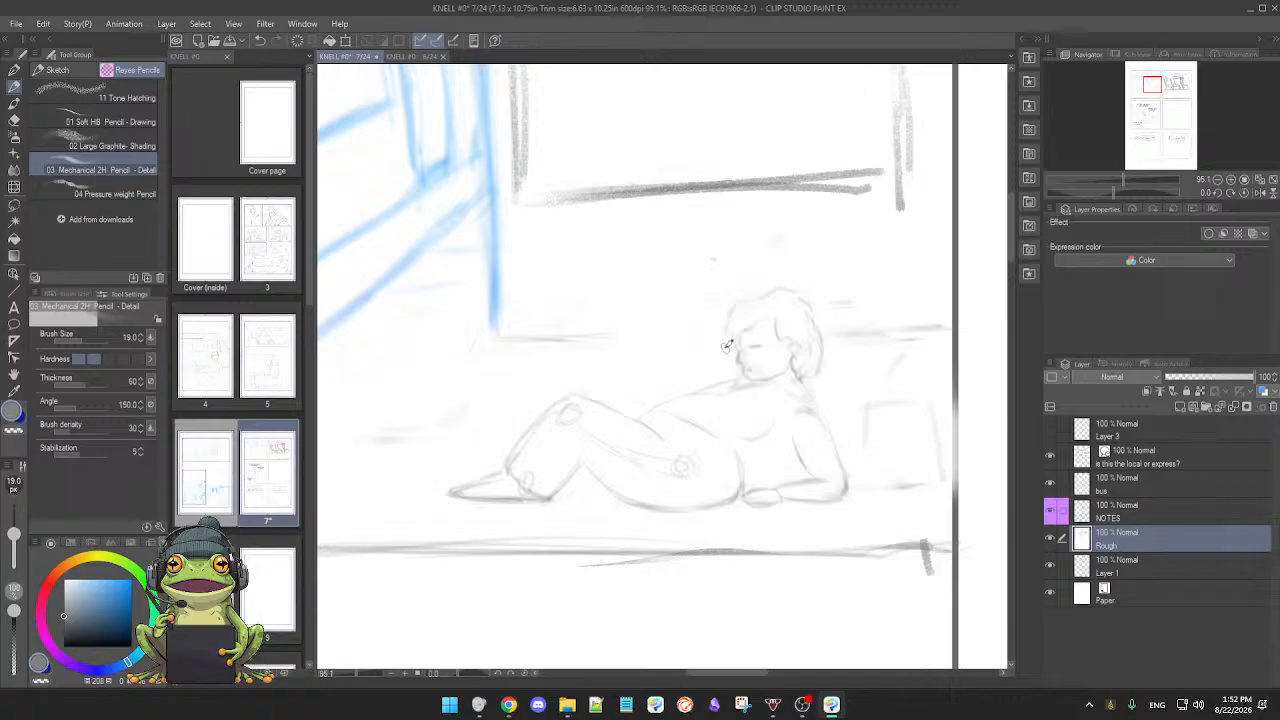
left_click_drag(723, 363, 748, 343)
key("e")
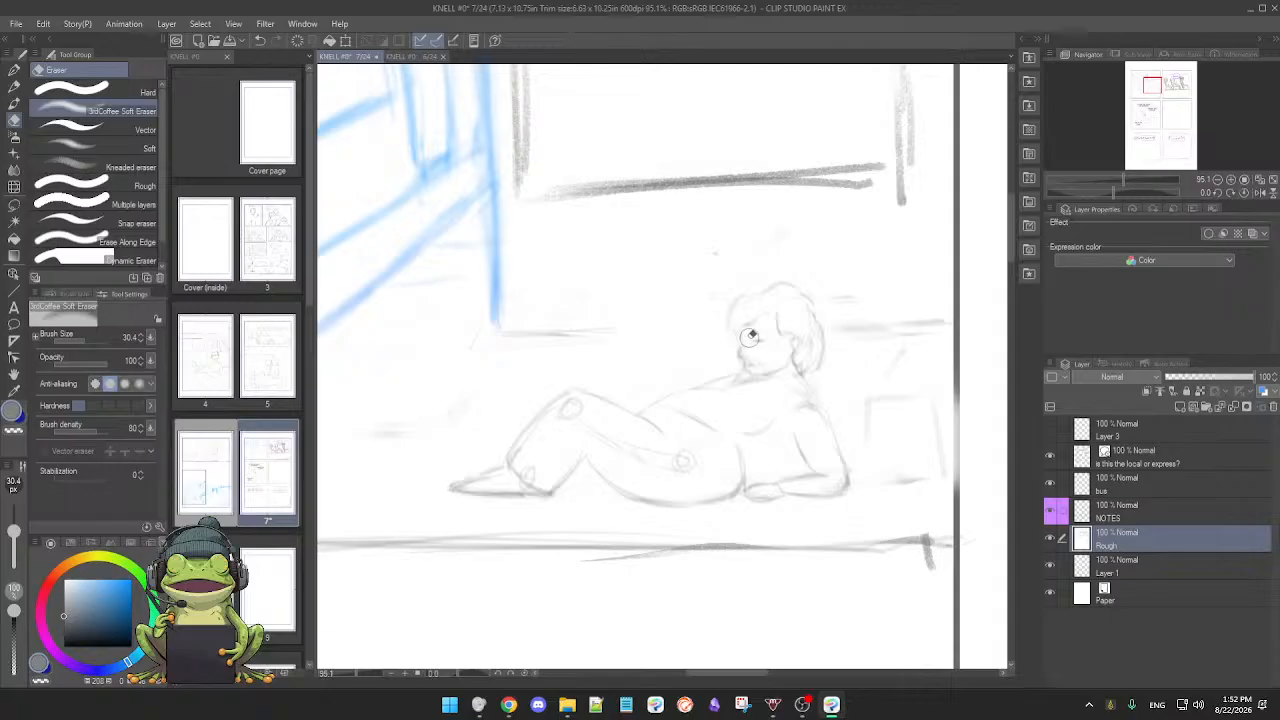
key("p")
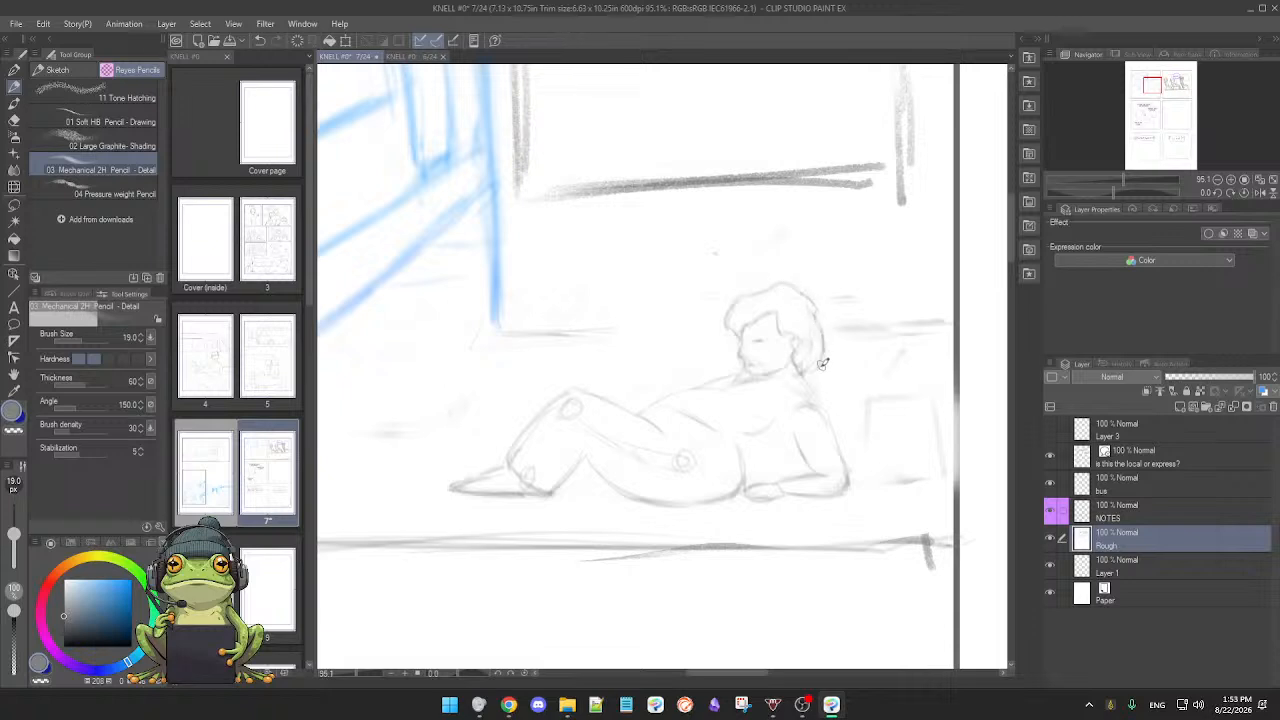
Step: Clean up the lines below the nape and redraw the near shoulder contour running into the upper arm
key("e")
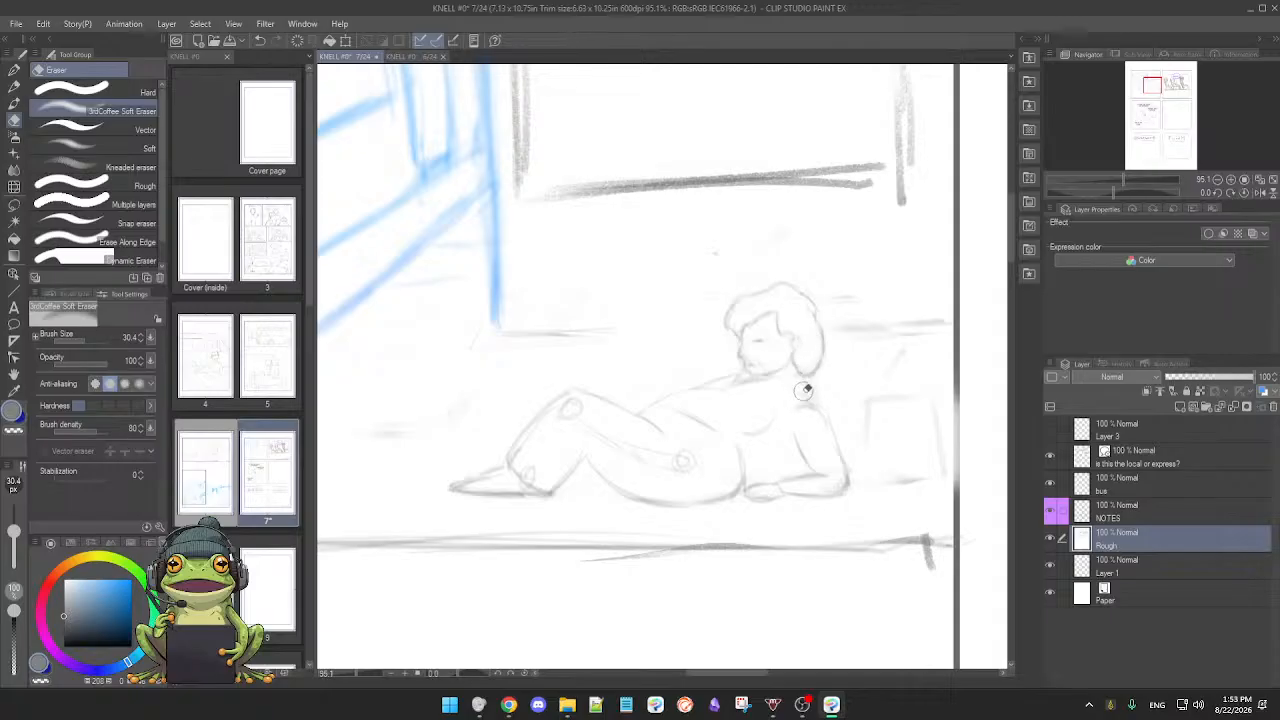
key("p")
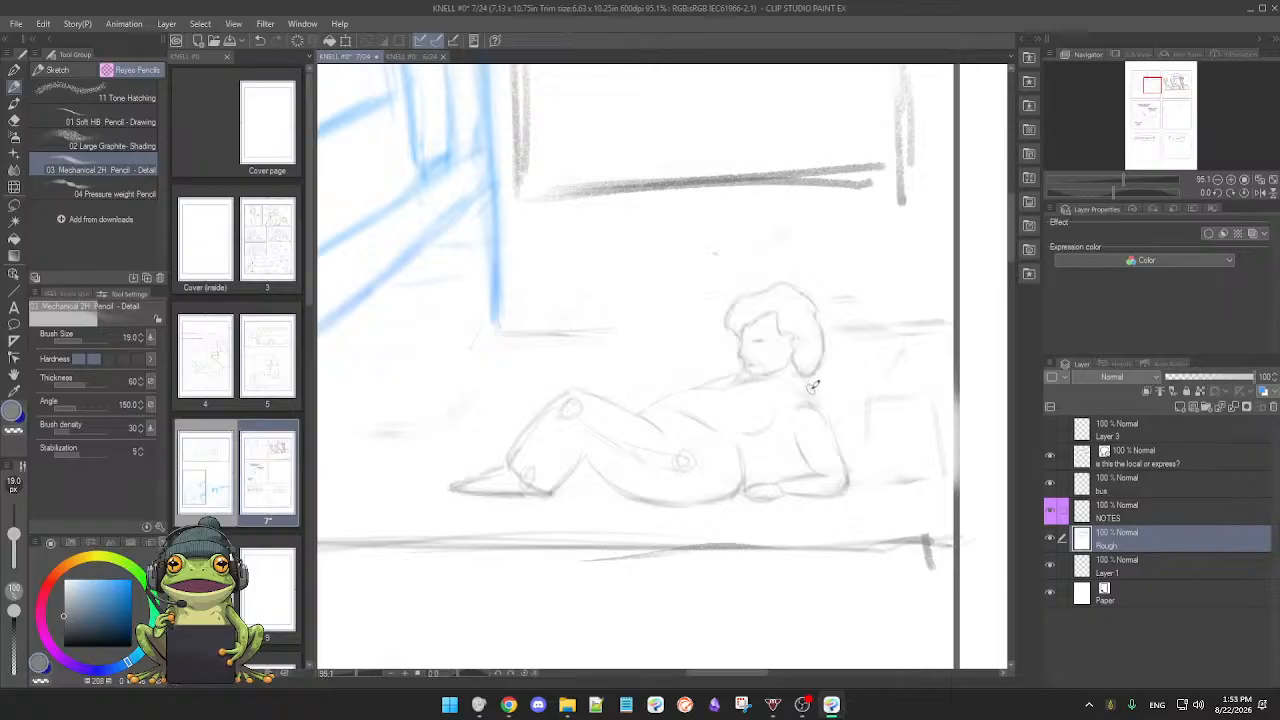
left_click_drag(821, 393, 821, 436)
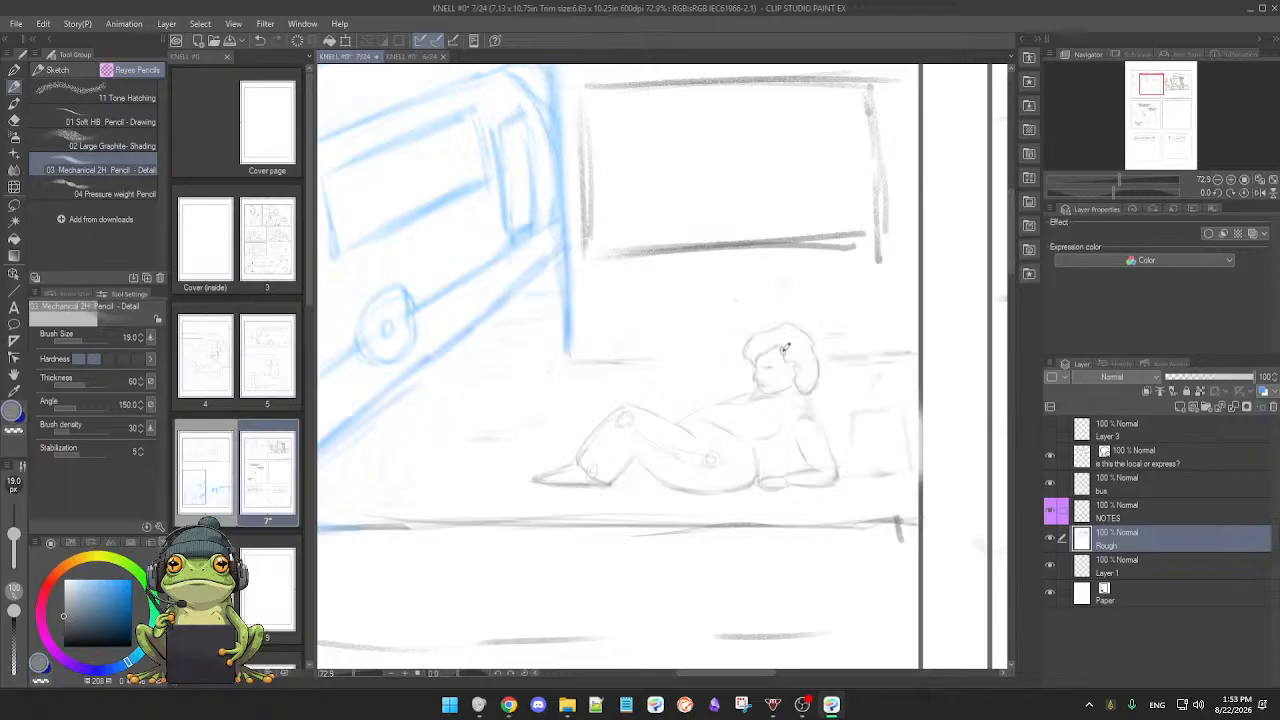
Step: Lasso the figure's head, rotate it 8.7 degrees and move it slightly down toward the shoulders
key("m")
mouse_move(744, 329)
left_mouse_down()
mouse_move(755, 398)
mouse_move(812, 399)
mouse_move(831, 383)
mouse_move(837, 355)
mouse_move(789, 289)
left_mouse_up()
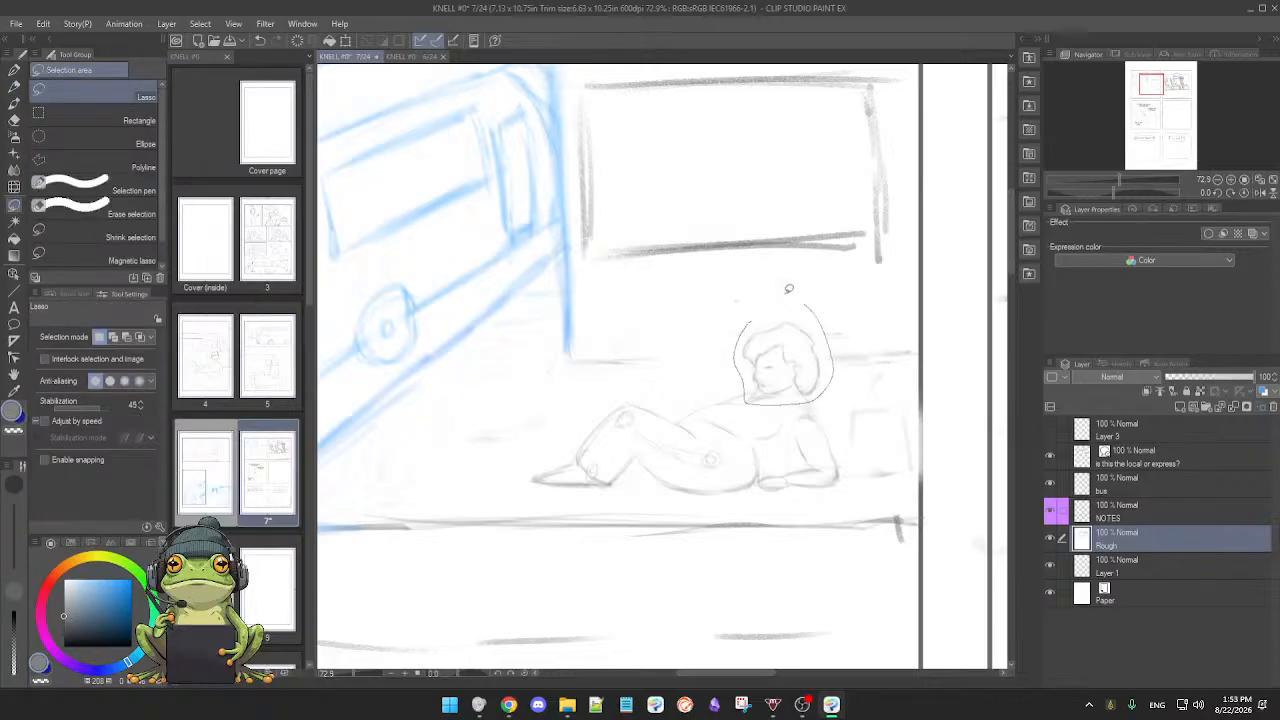
left_click_drag(745, 328, 745, 329)
key("p")
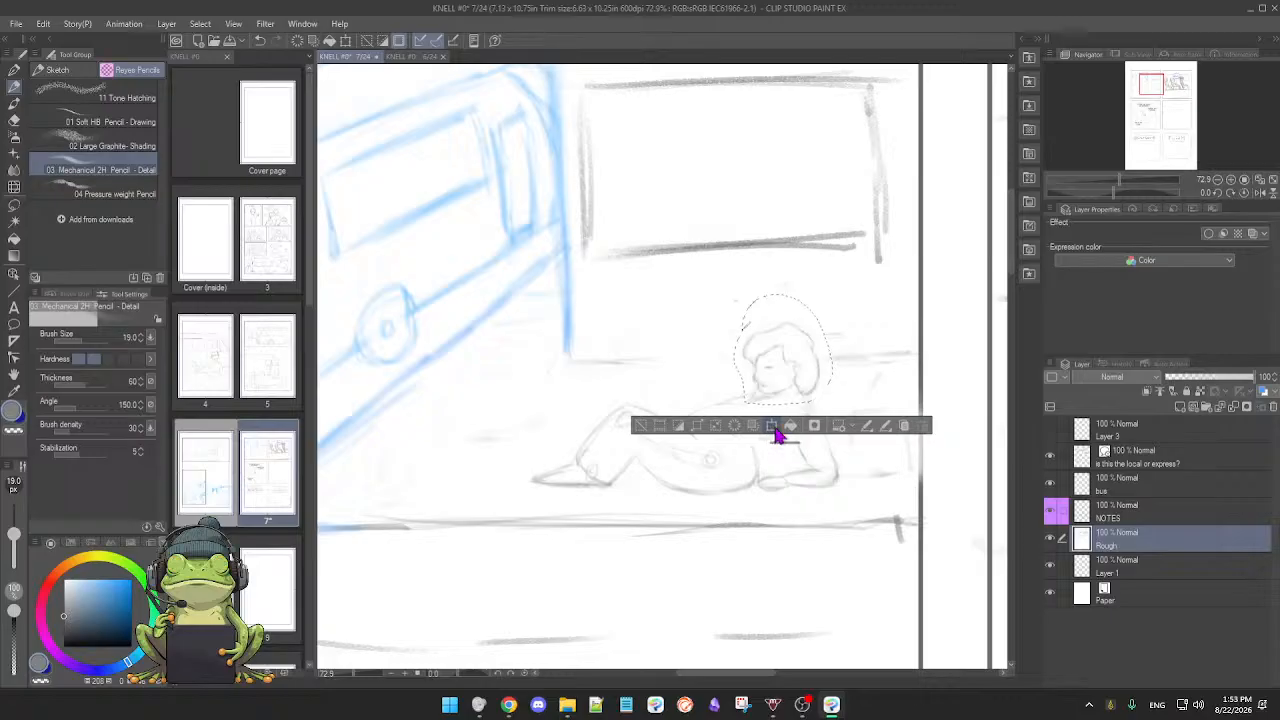
left_click(771, 427)
mouse_move(818, 393)
left_mouse_down()
mouse_move(845, 424)
mouse_move(835, 396)
mouse_move(846, 391)
mouse_move(830, 395)
left_mouse_up()
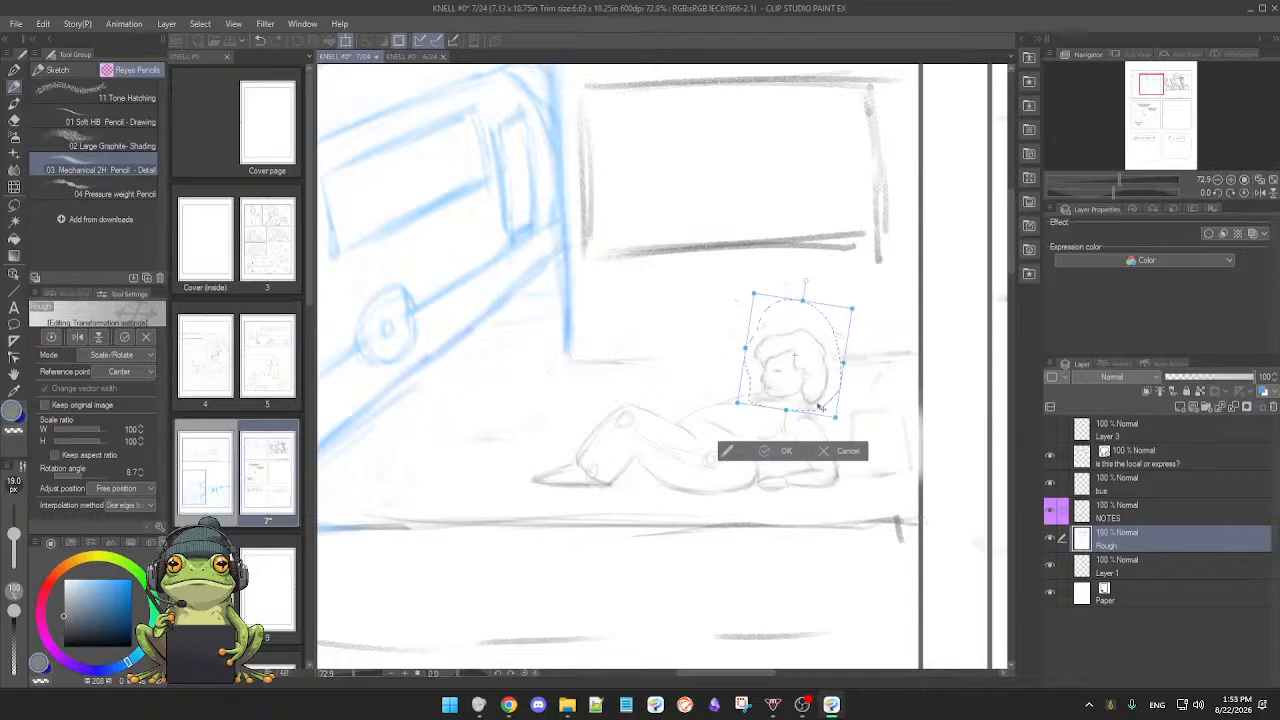
left_click_drag(819, 406, 826, 428)
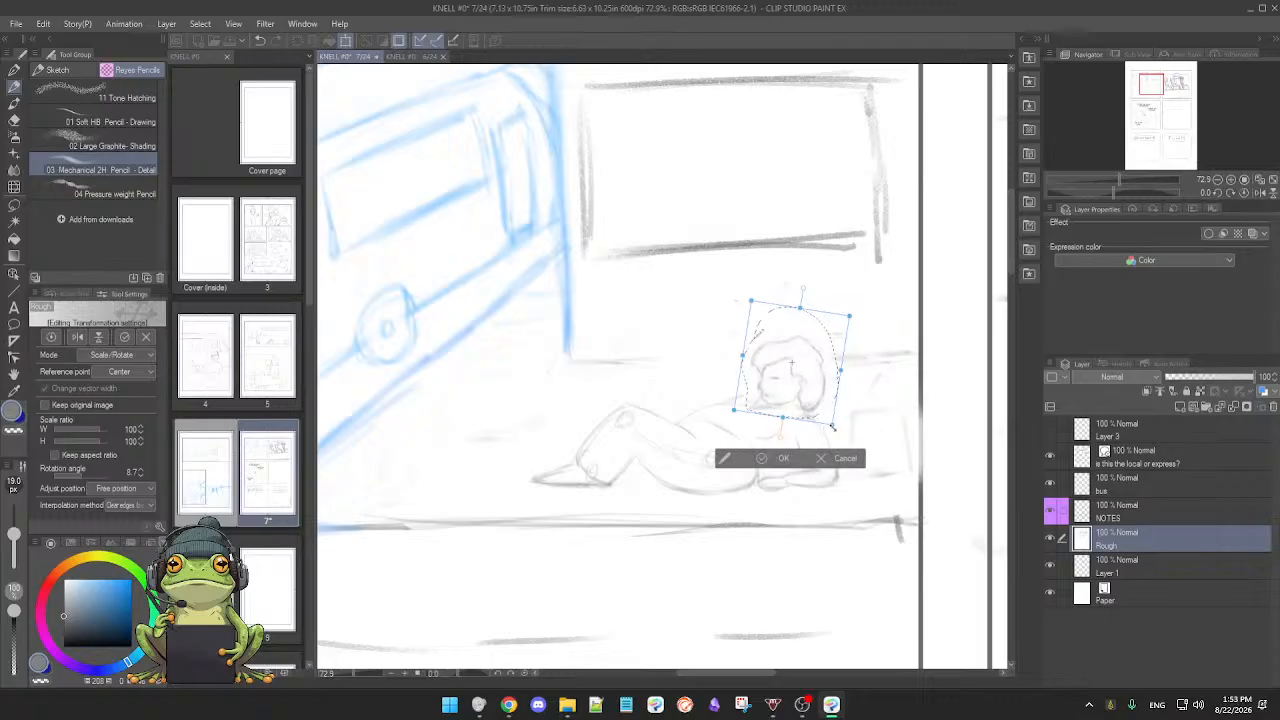
left_click(763, 461)
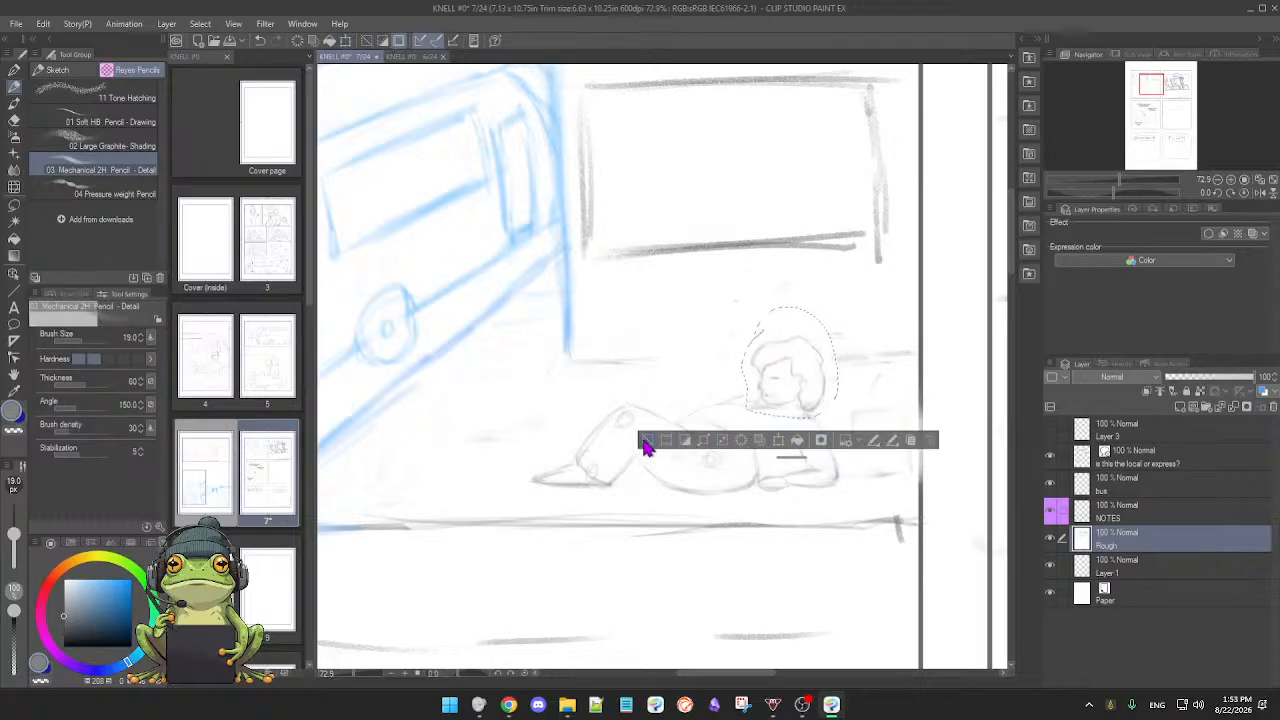
Step: Clear the selection and sketch the neckline and shoulder lines that join the repositioned head to the torso
key("ctrl+d")
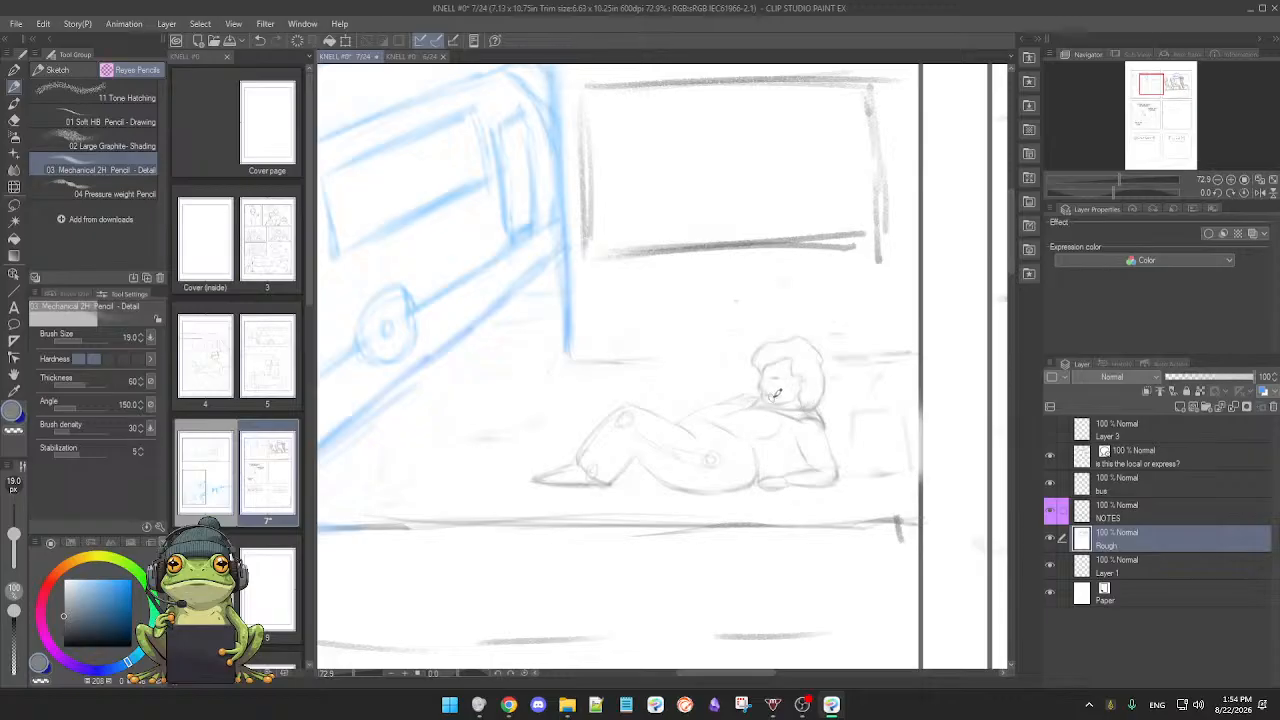
key("e")
key("p")
Step: Erase the heavy eye mark and redraw the eye with finer lines, reducing the pencil size to 13.9
scroll(770, 378, "up", 3)
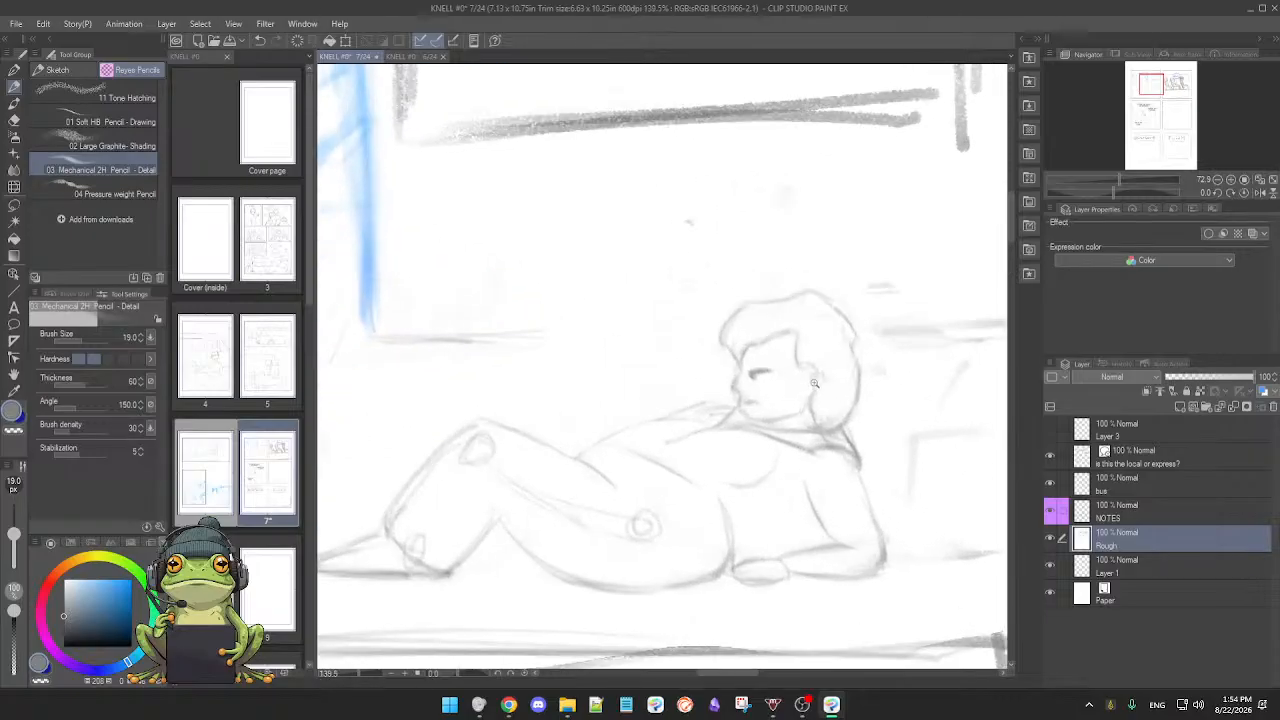
key("e")
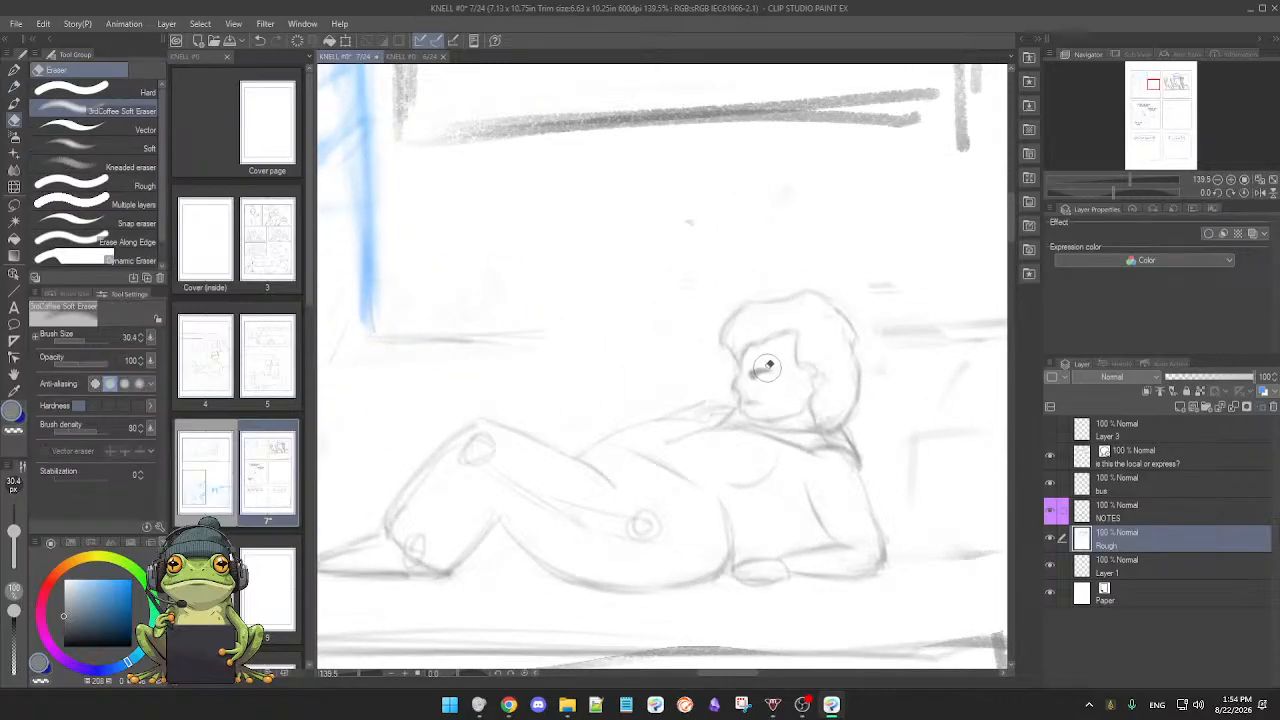
left_click_drag(766, 367, 766, 376)
key("p")
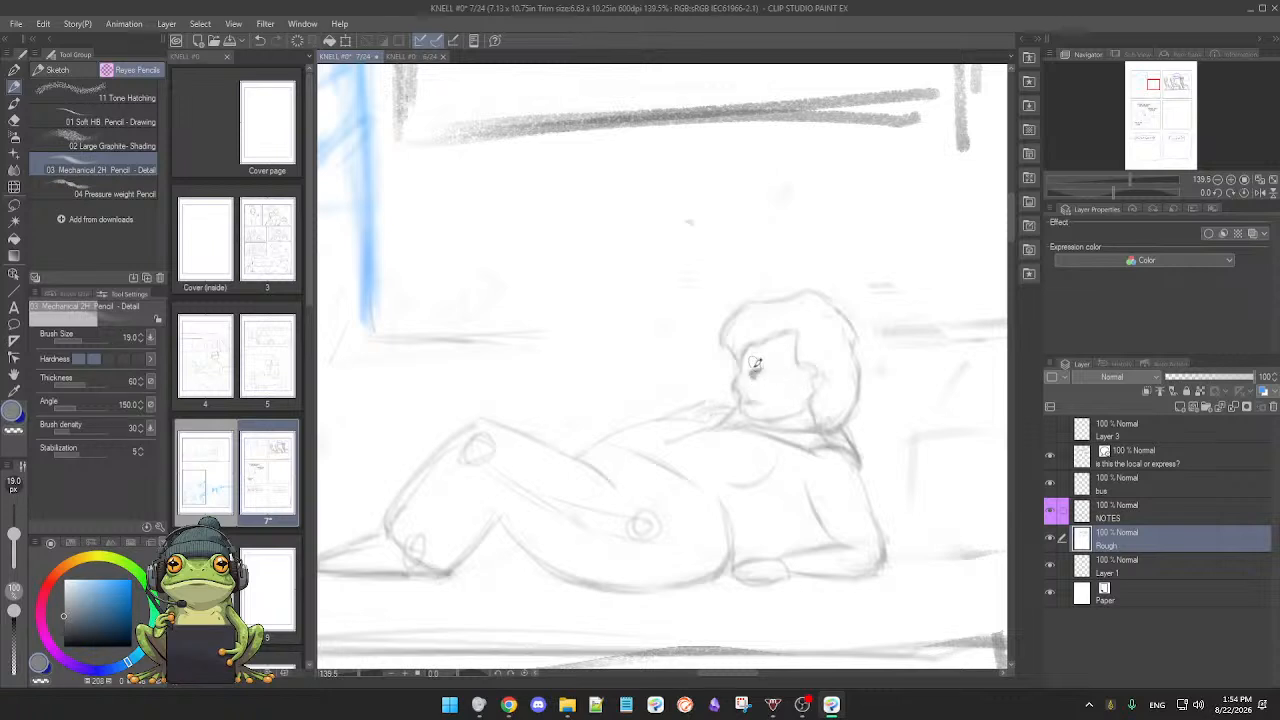
key("e")
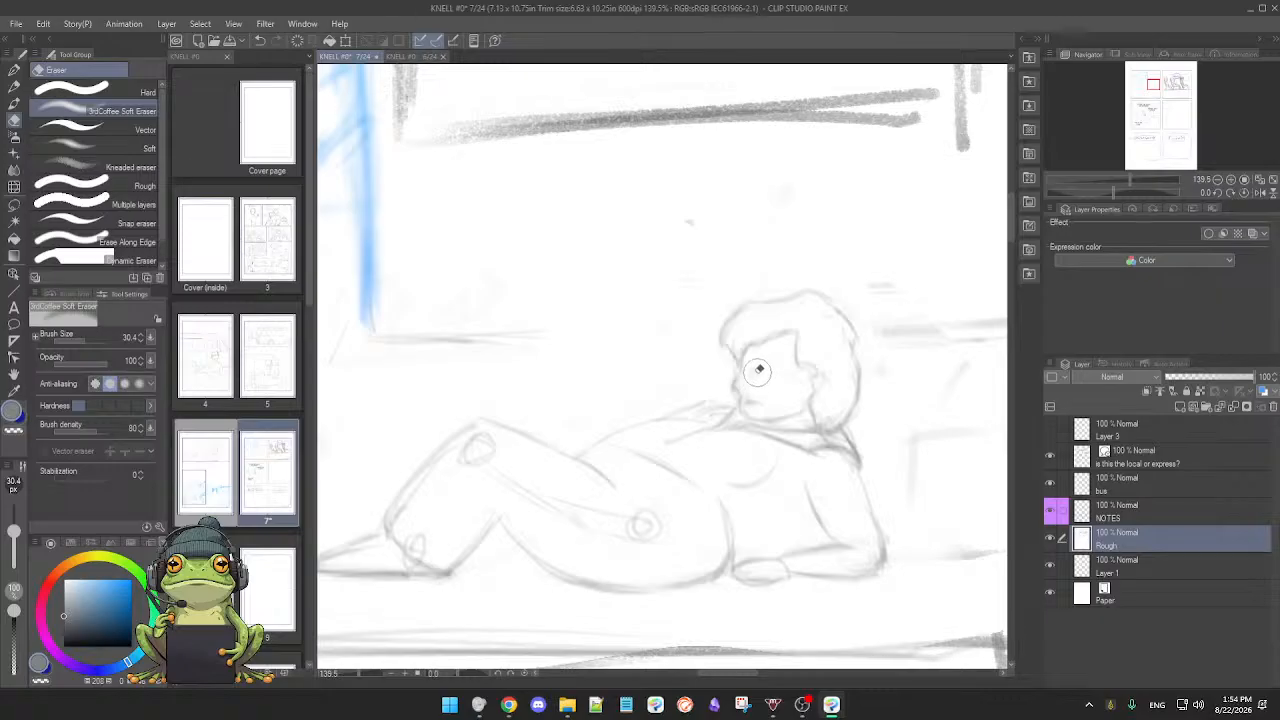
key("p")
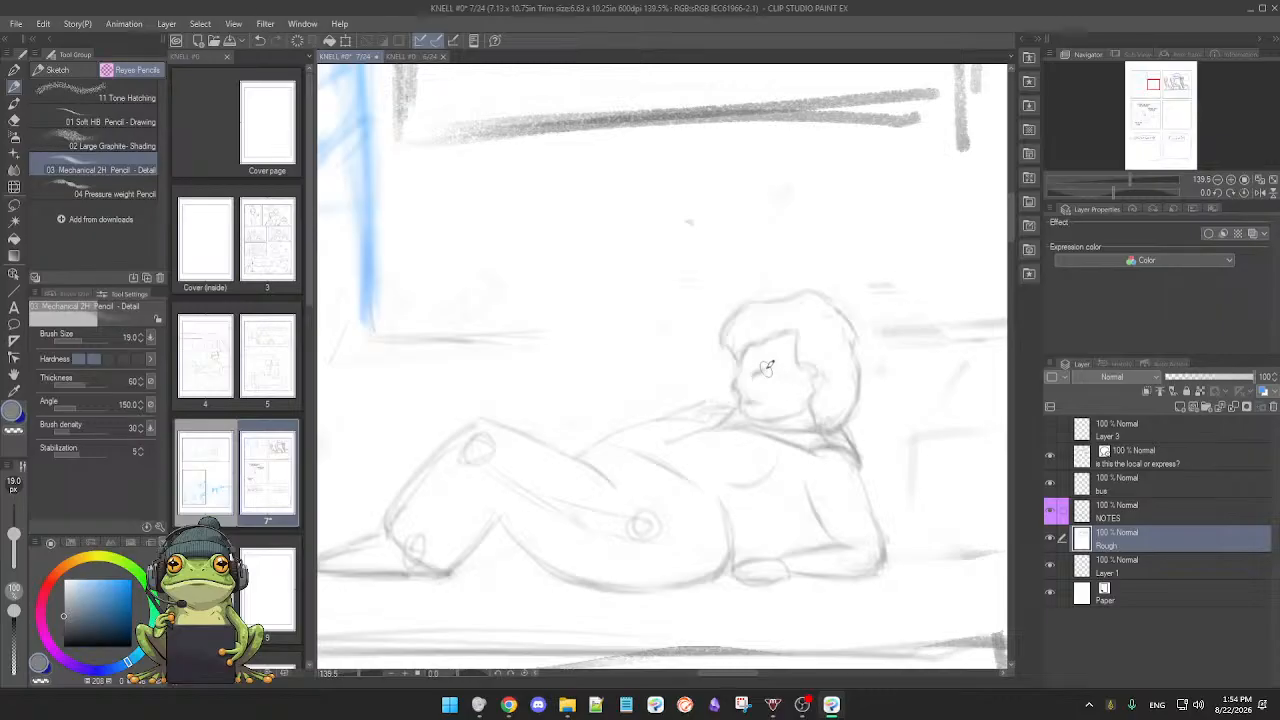
key("bracketleft")
left_click_drag(755, 375, 796, 368)
Step: Erase and redraw the reclining figure's face profile, reworking the brow, nose and mouth with fine pencil lines
scroll(765, 373, "down", 3)
scroll(790, 368, "up", 2)
key("e")
key("p")
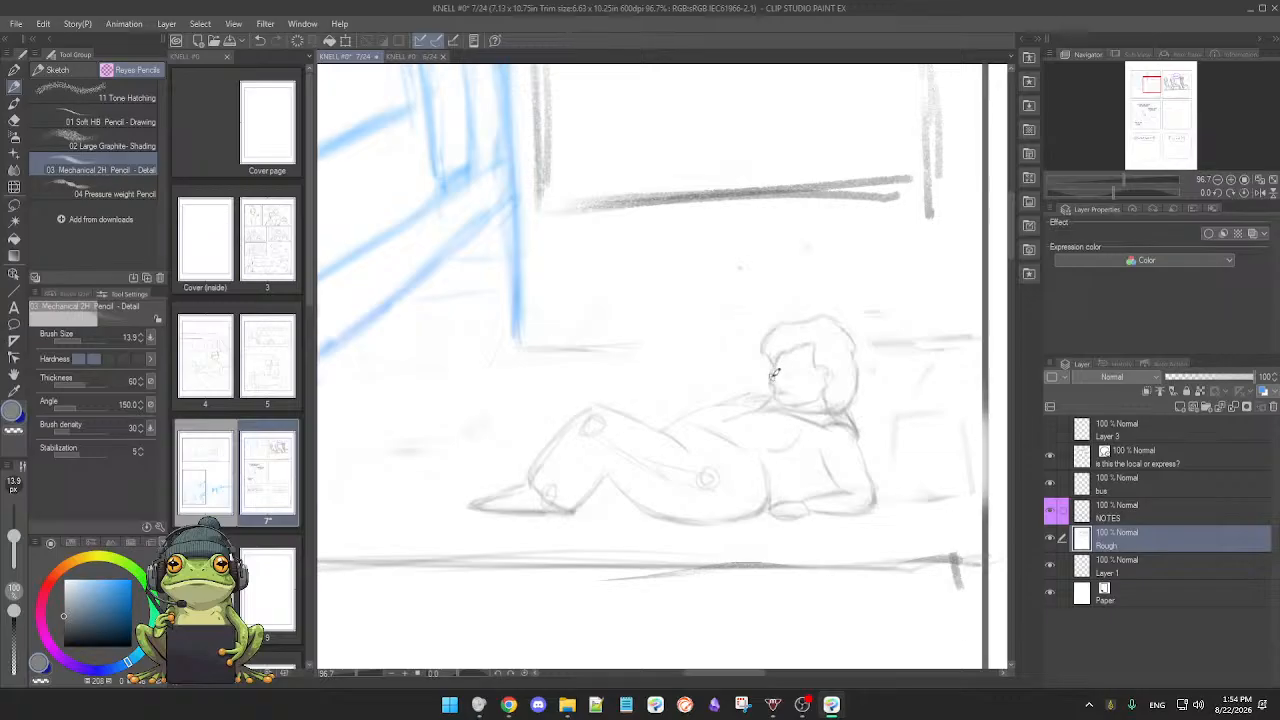
key("e")
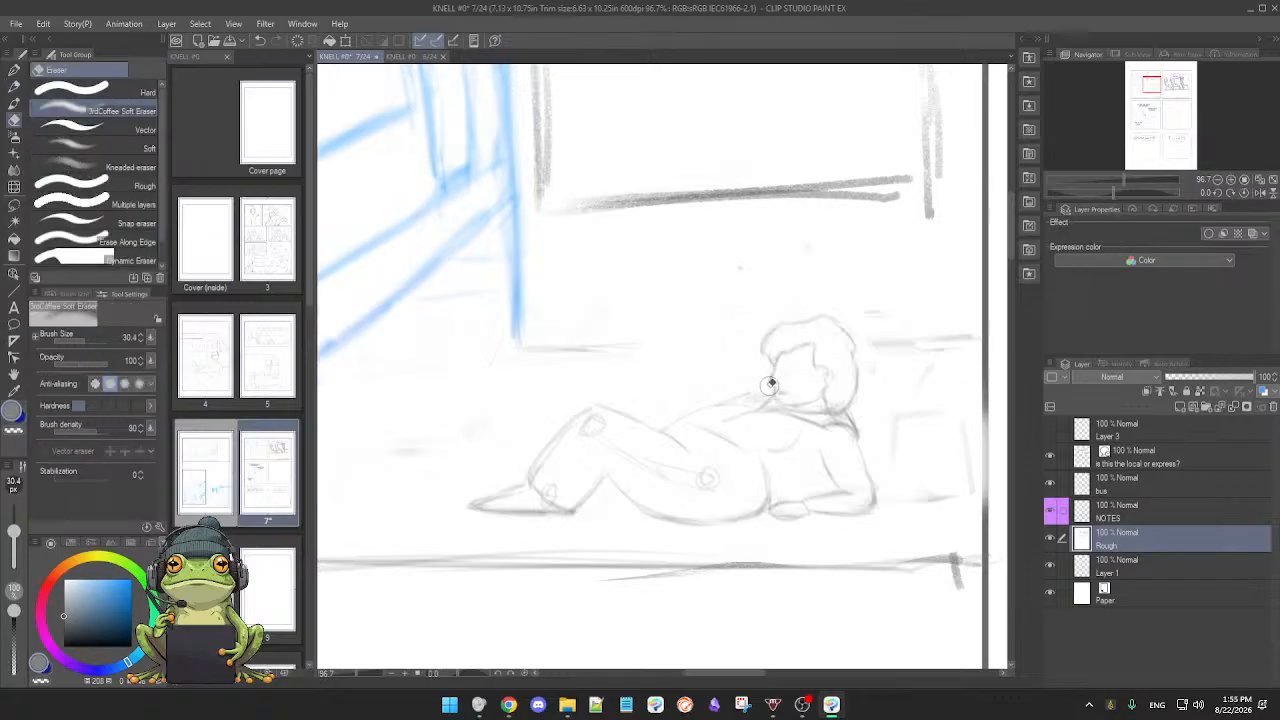
key("p")
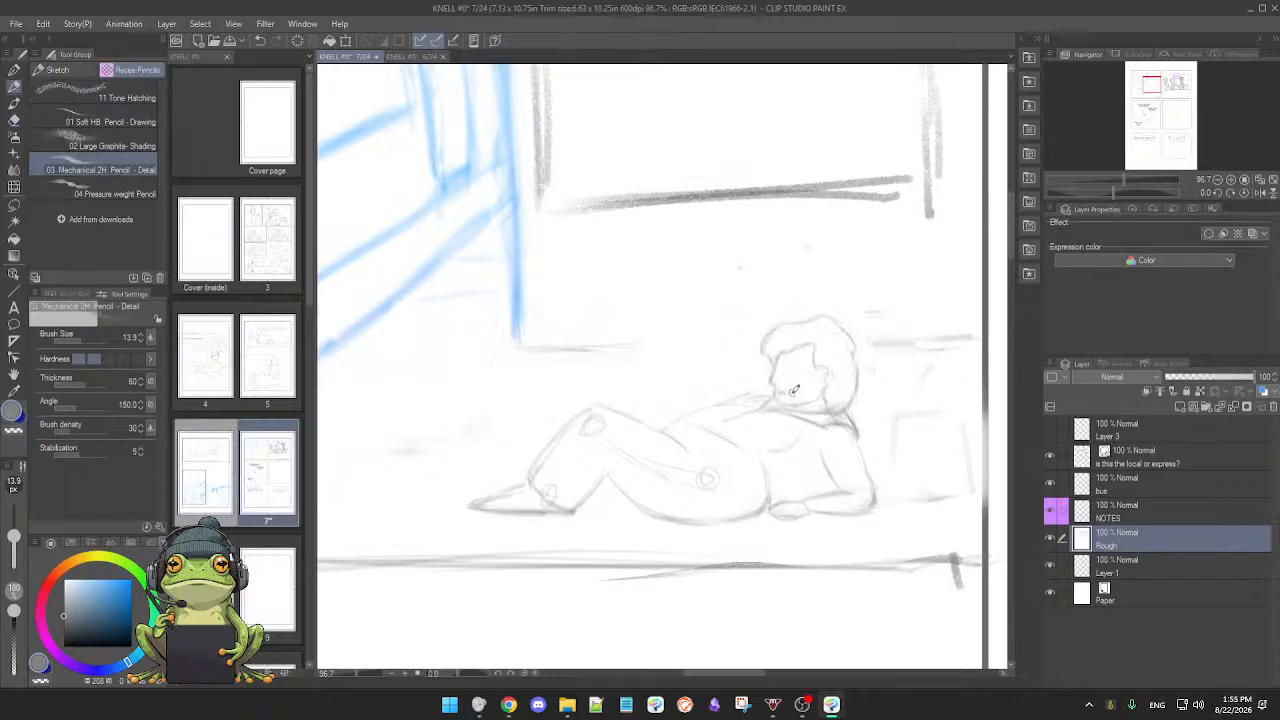
key("e")
key("p")
scroll(781, 380, "up", 3)
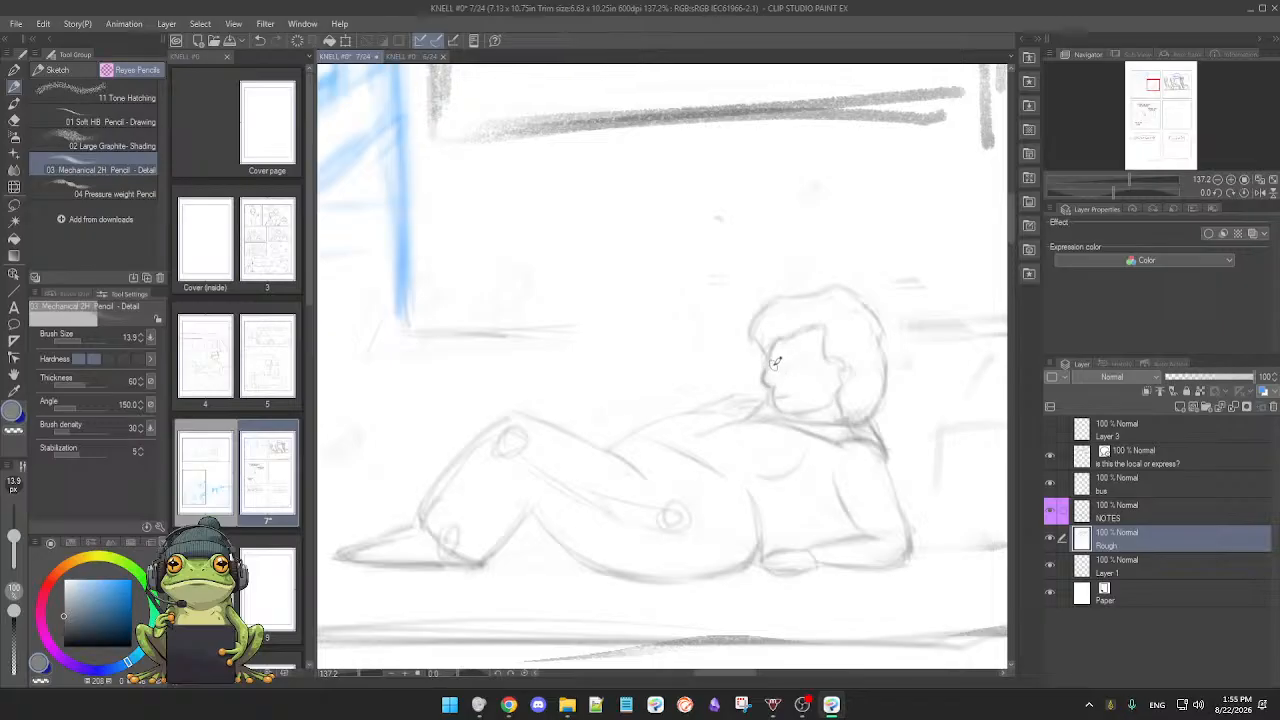
Step: Clean up the front of the face and redraw the eye, nose, lips and jaw more clearly
key("e")
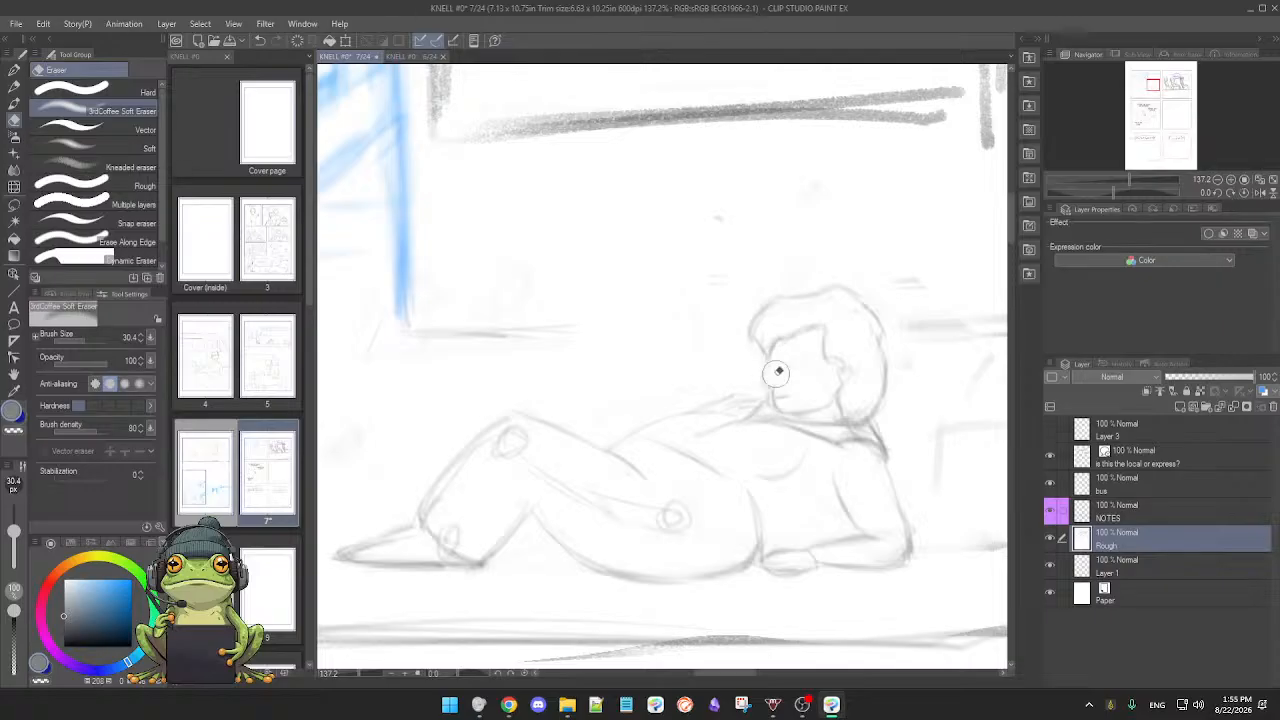
key("p")
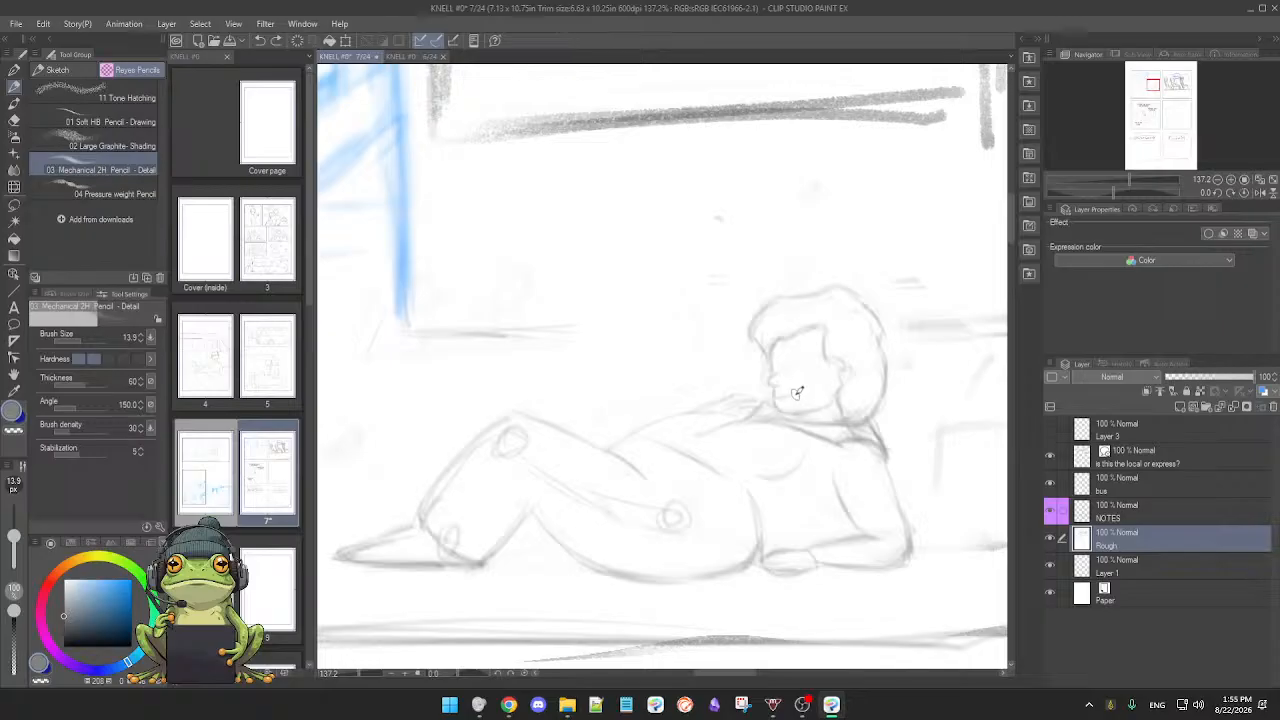
key("e")
left_click_drag(785, 397, 786, 394)
key("p")
key("e")
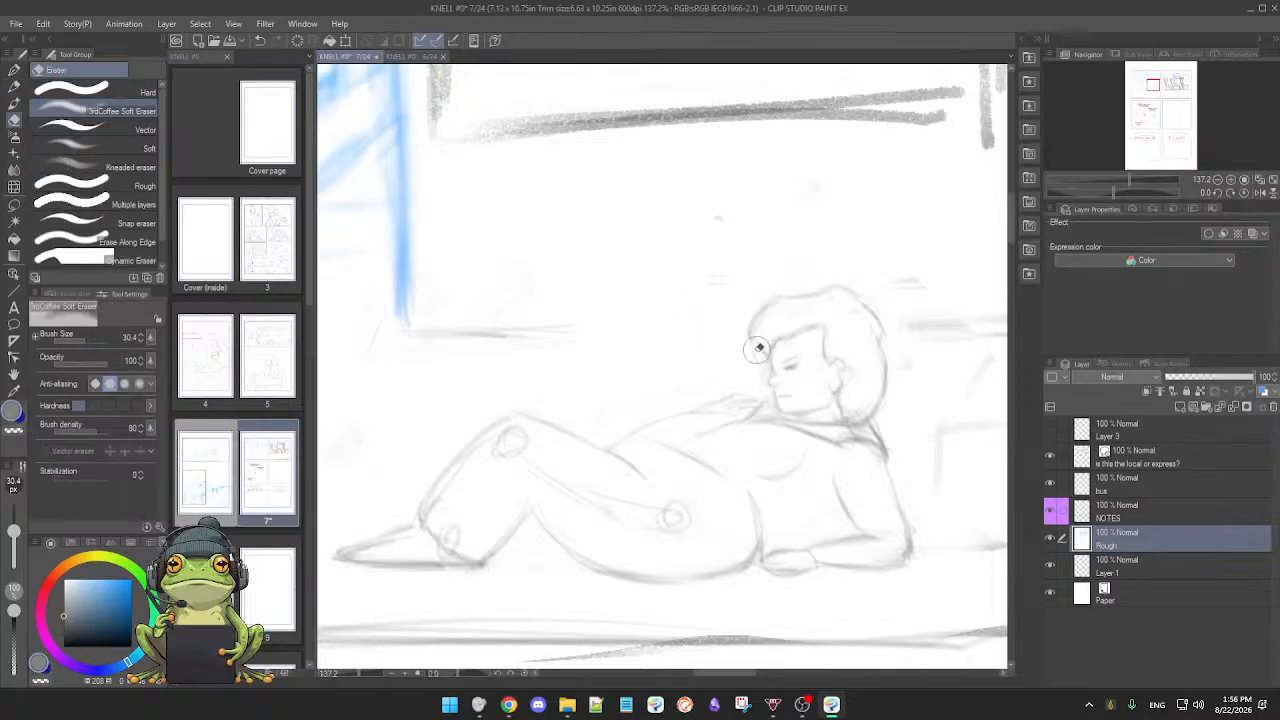
key("p")
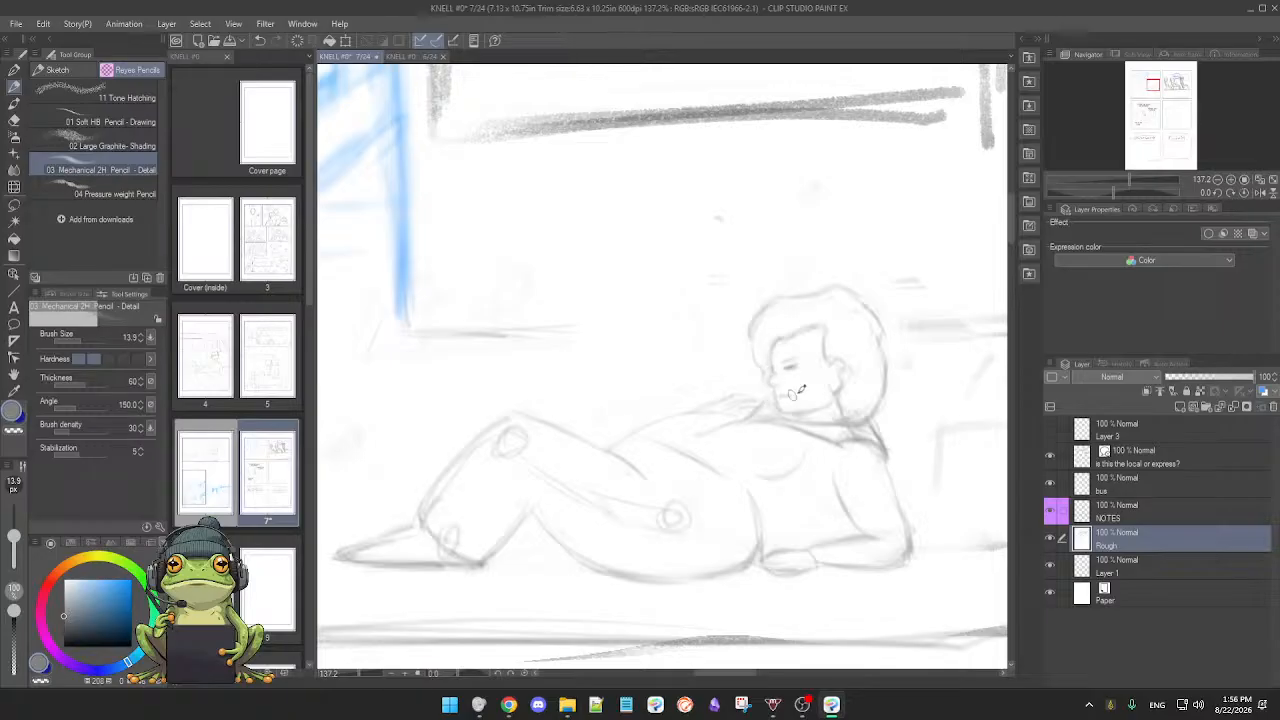
Step: Erase and redraw the hairline across the forehead and the front edge of the figure's hair
scroll(831, 403, "down", 5)
scroll(793, 407, "up", 5)
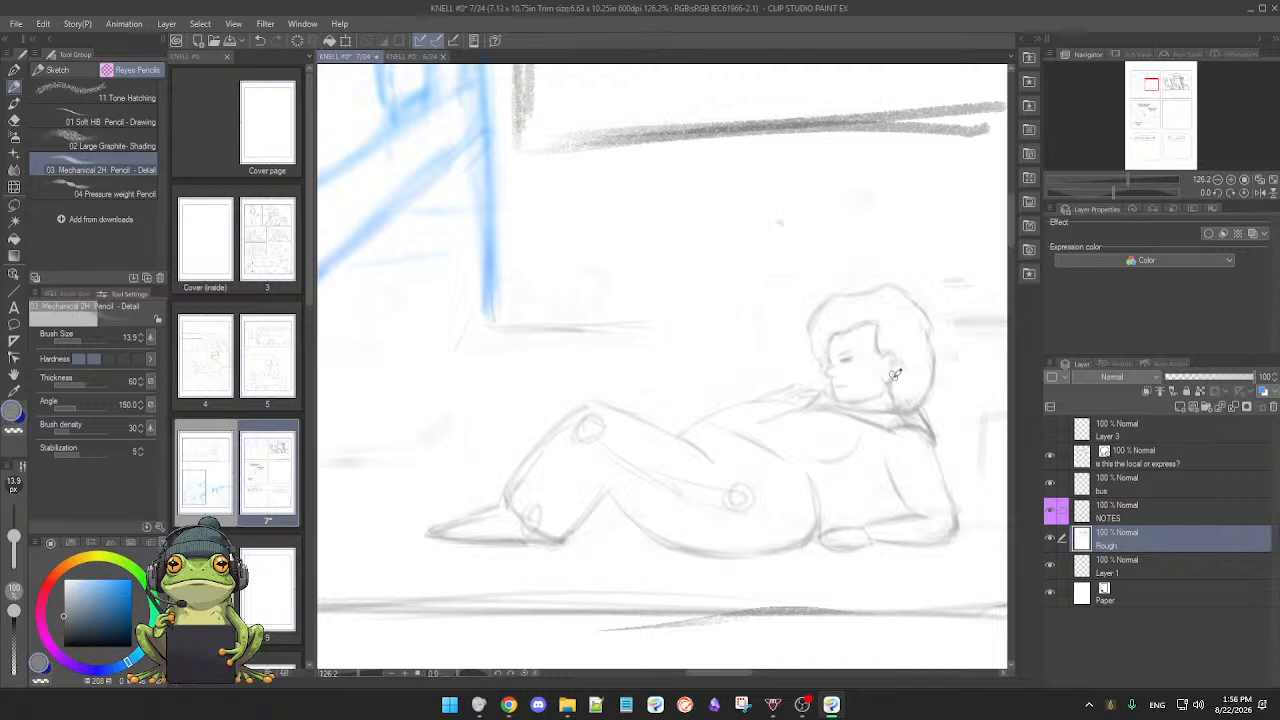
scroll(868, 387, "down", 2)
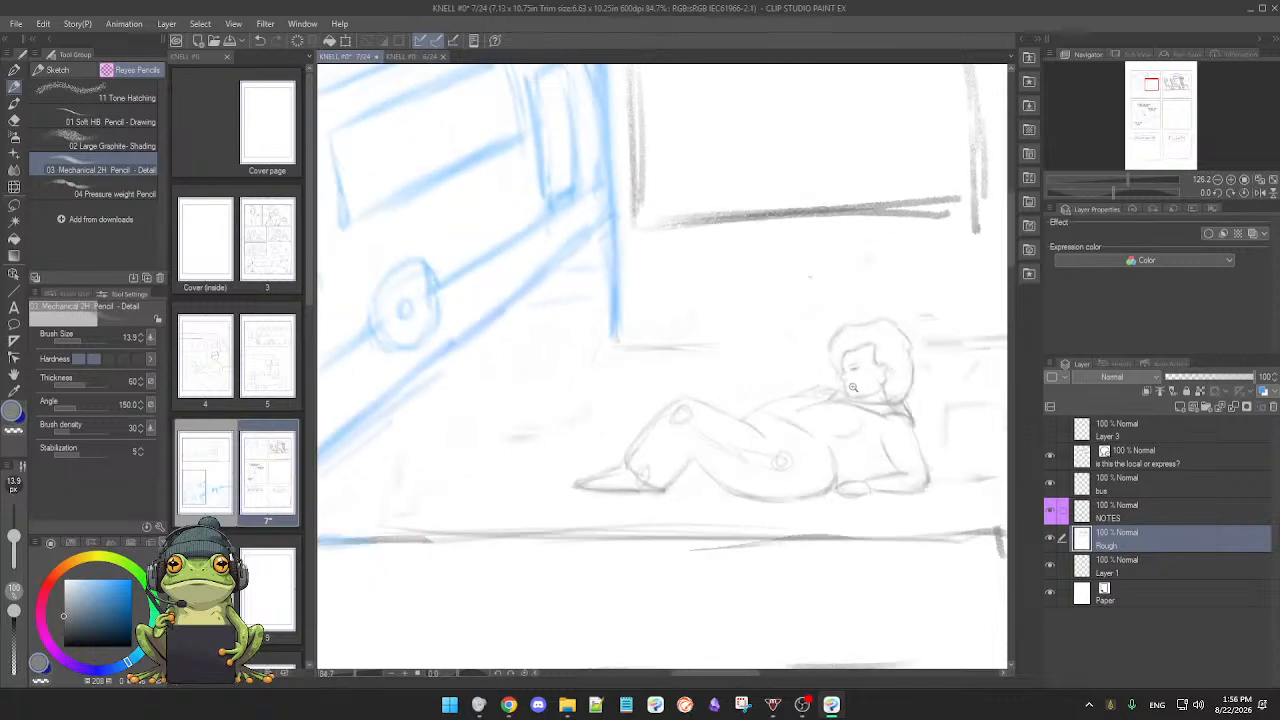
left_click_drag(845, 428, 778, 409)
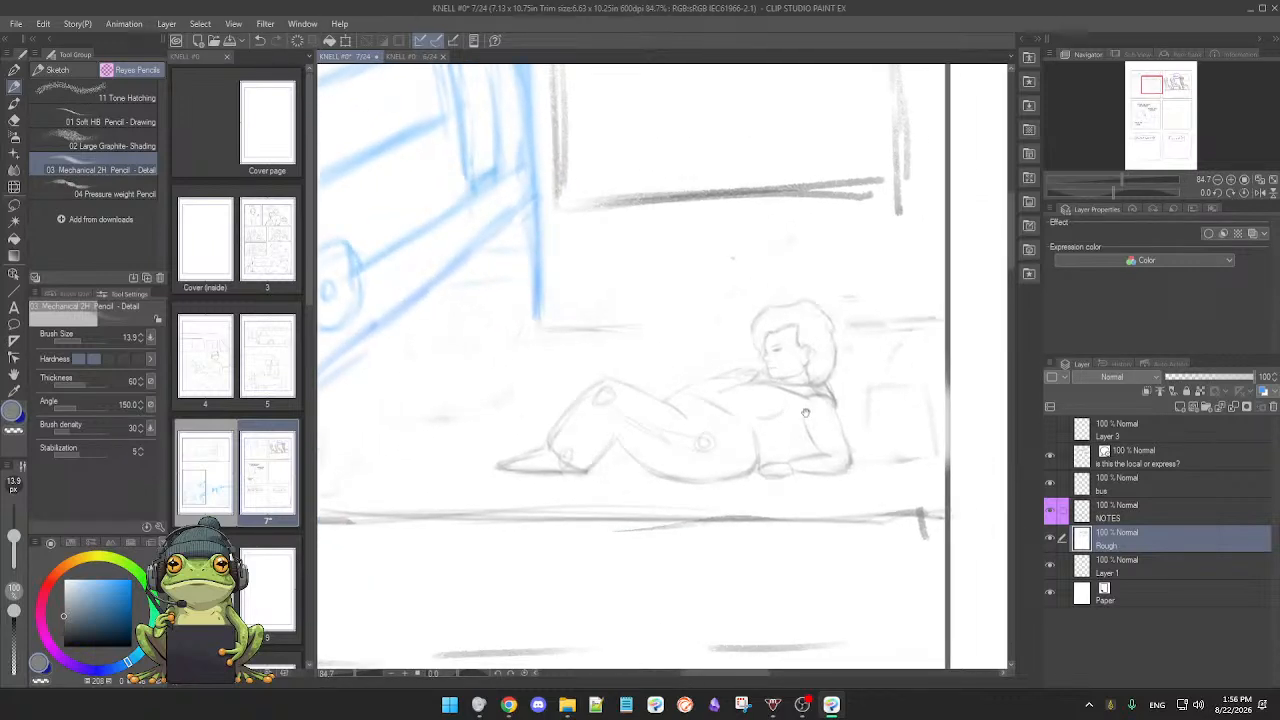
scroll(805, 412, "up", 2)
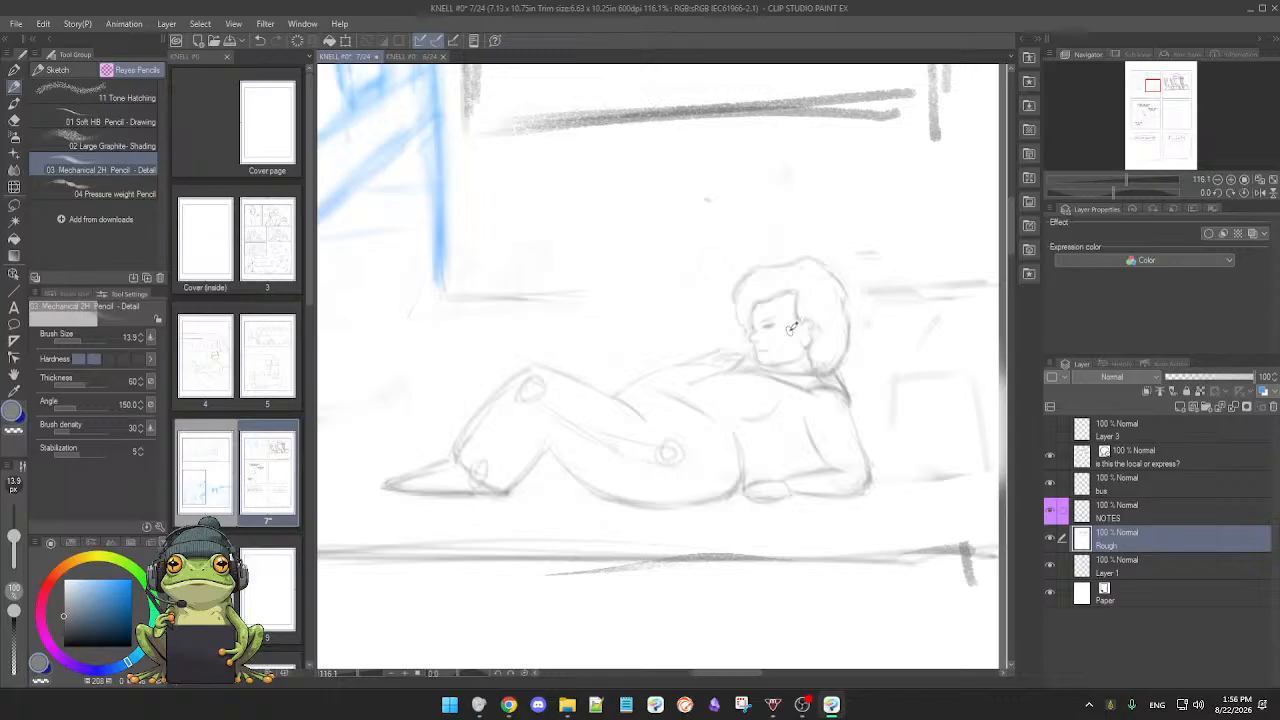
key("e")
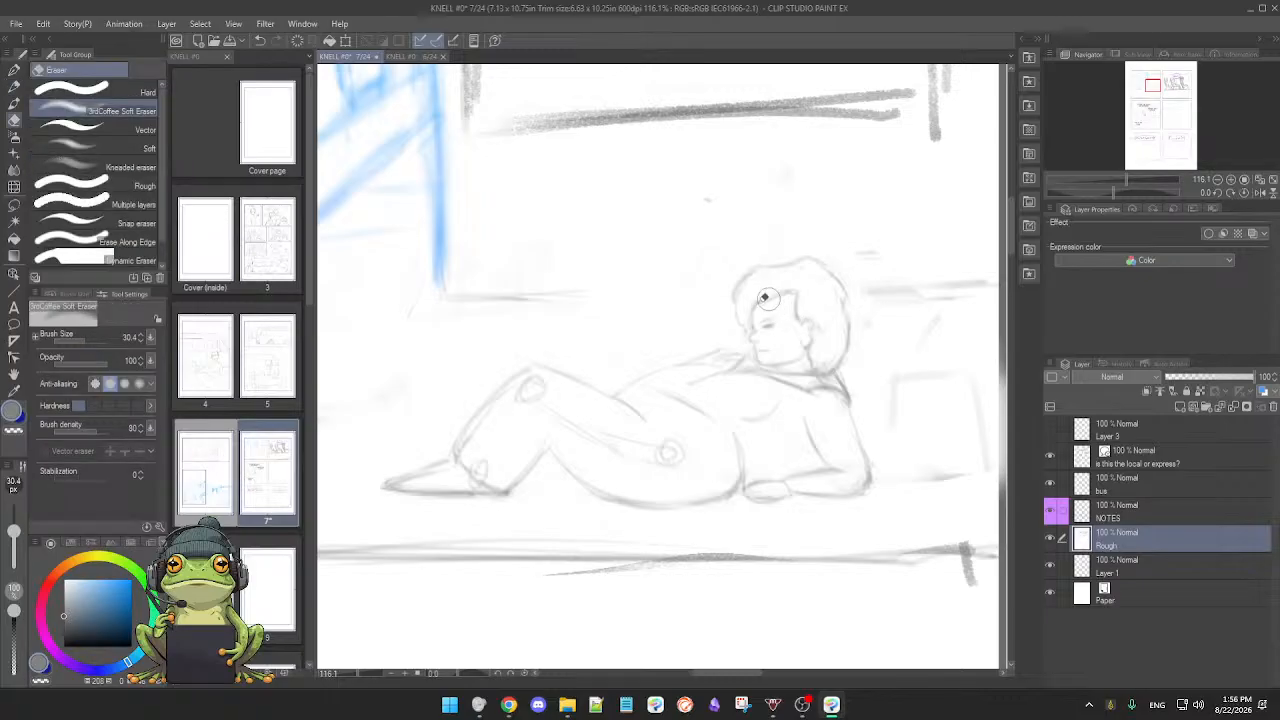
key("p")
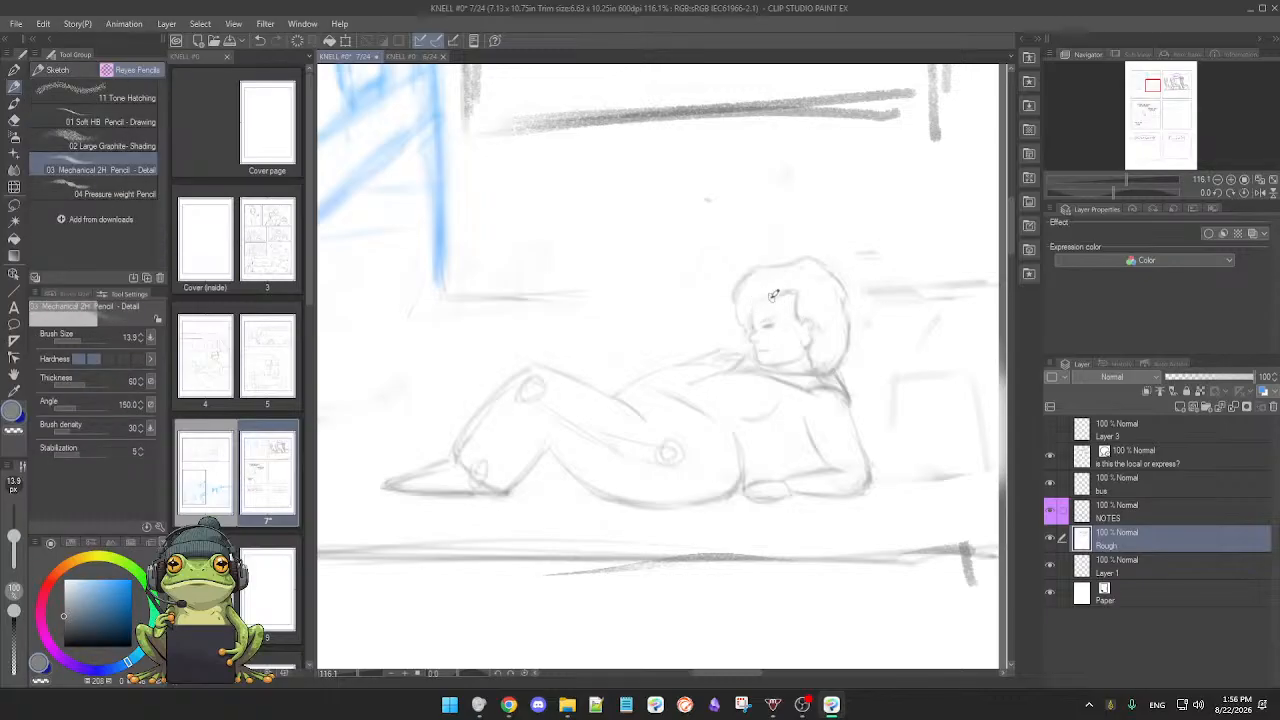
key("e")
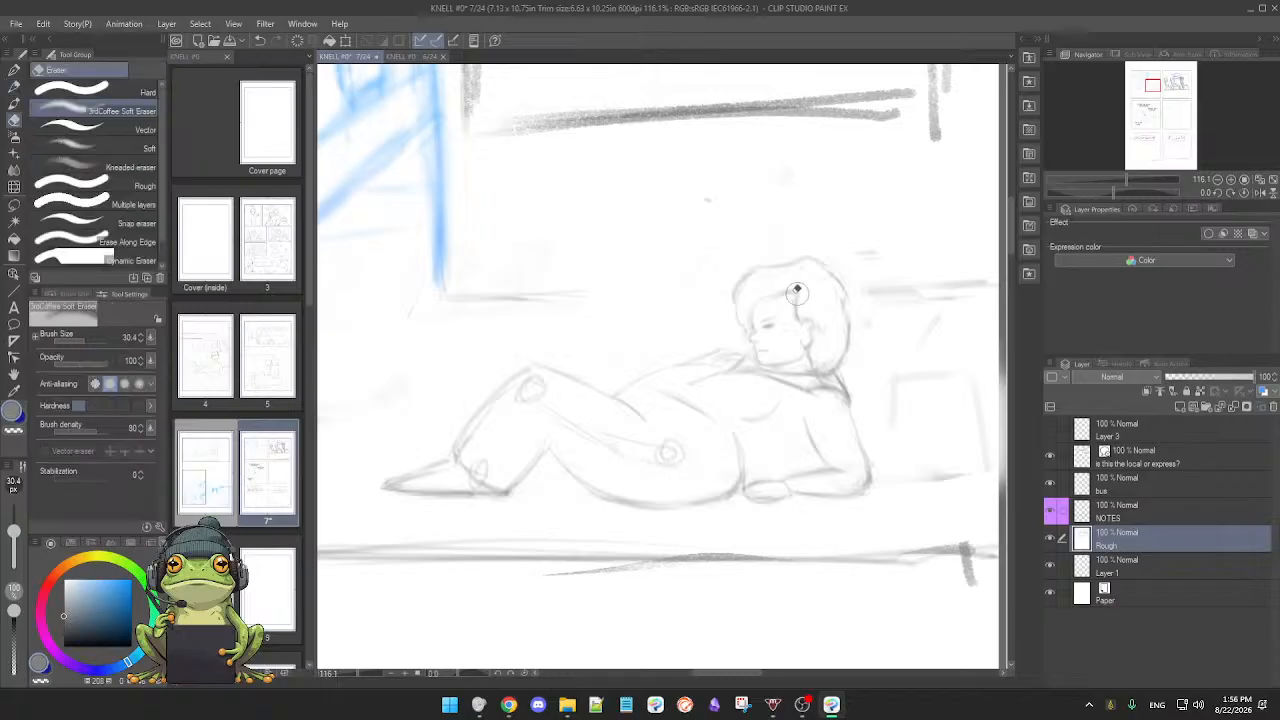
key("p")
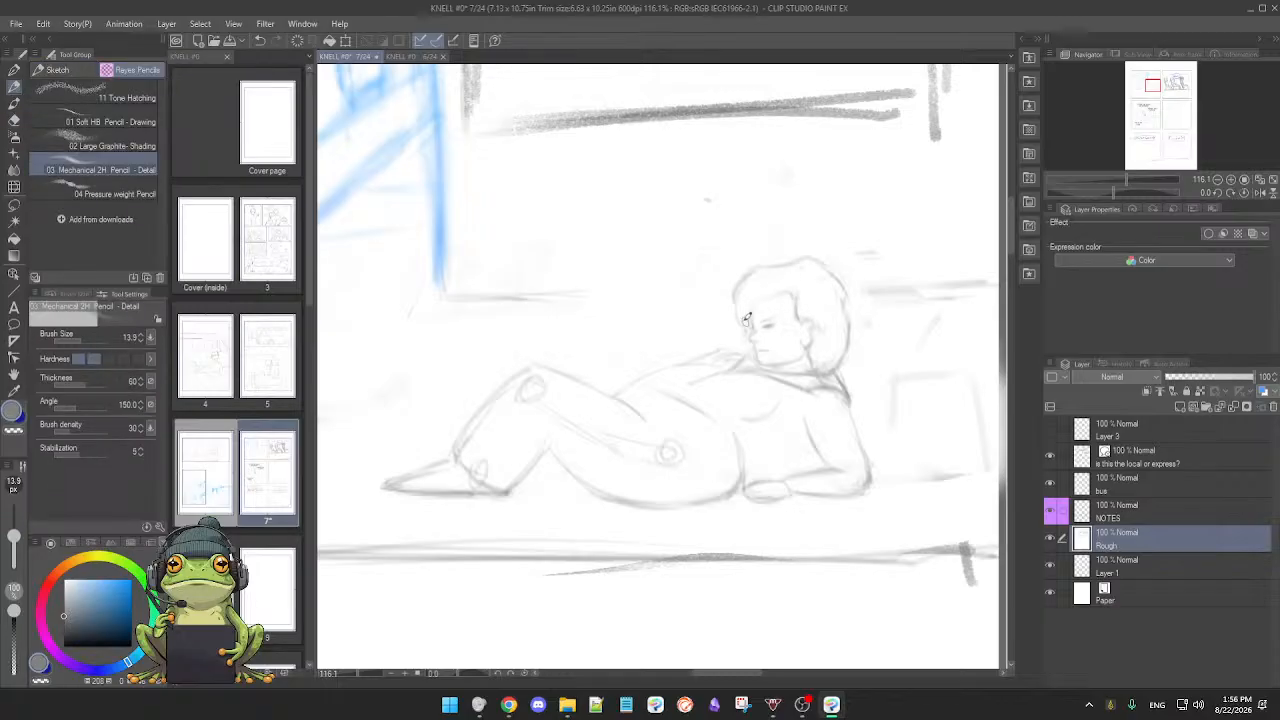
key("e")
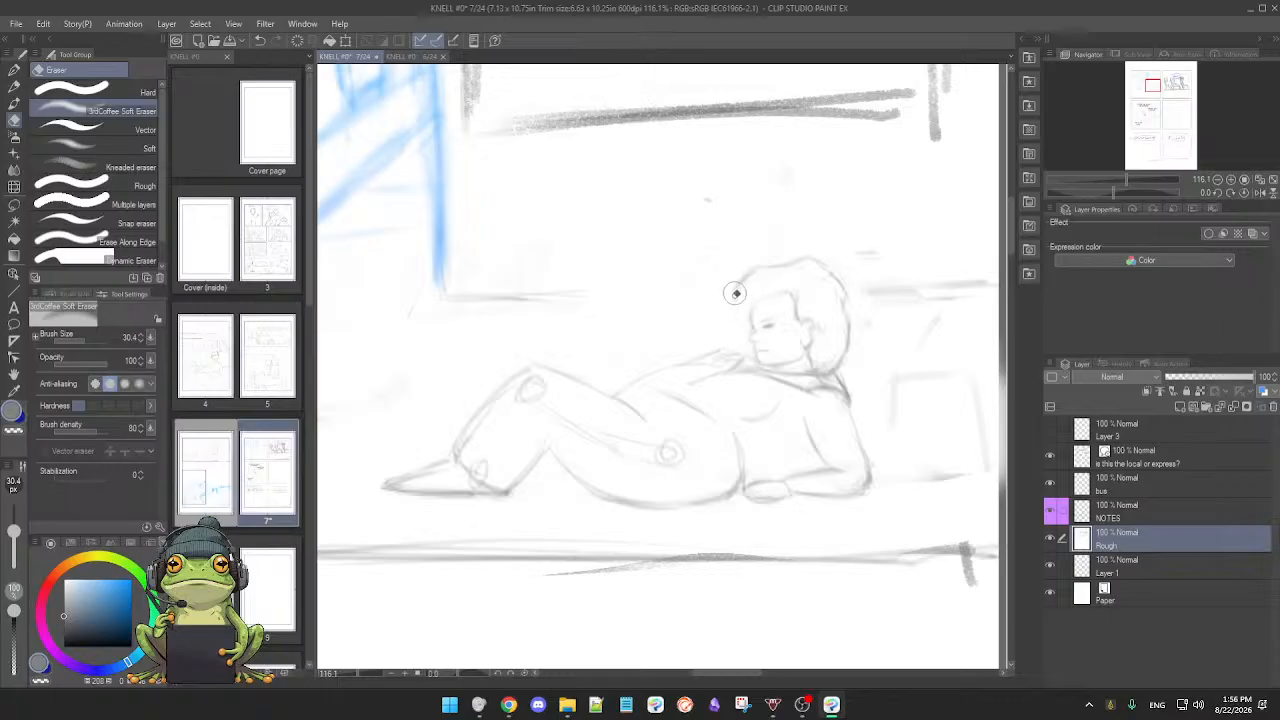
key("p")
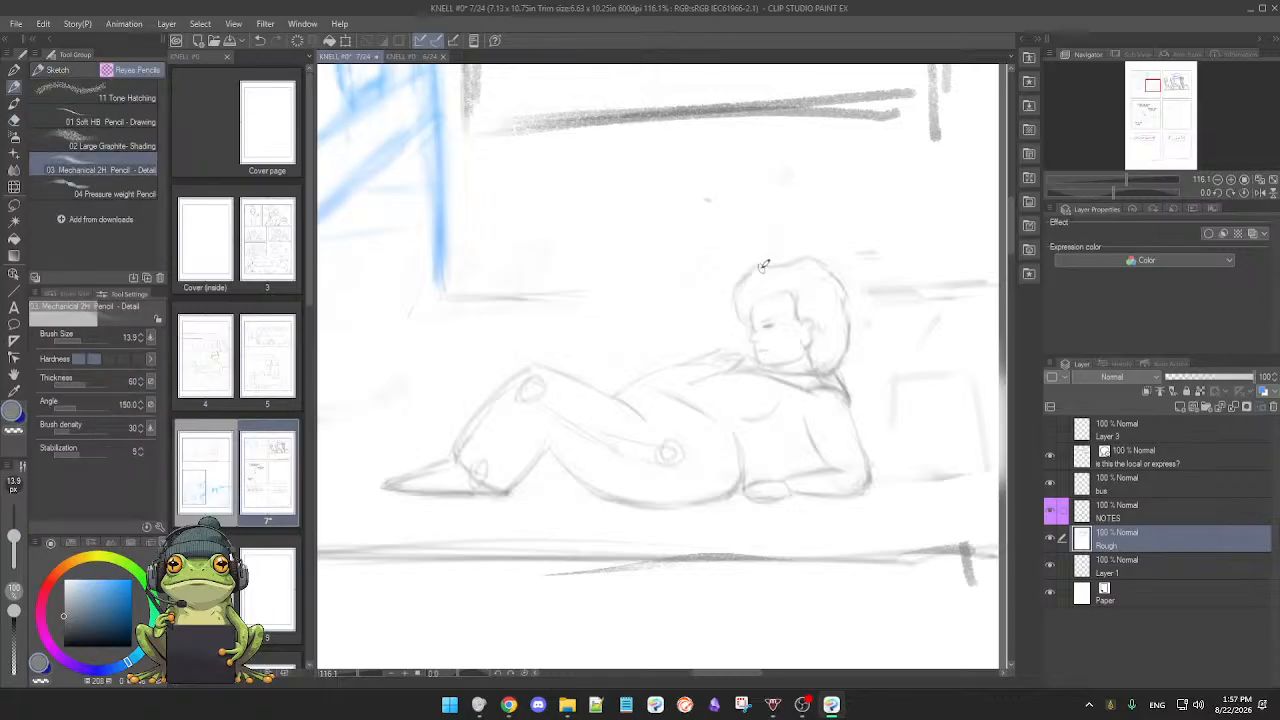
Step: Lasso the figure's head, scale it to 102 wide and 104 high, and clear the selection
scroll(808, 294, "down", 5)
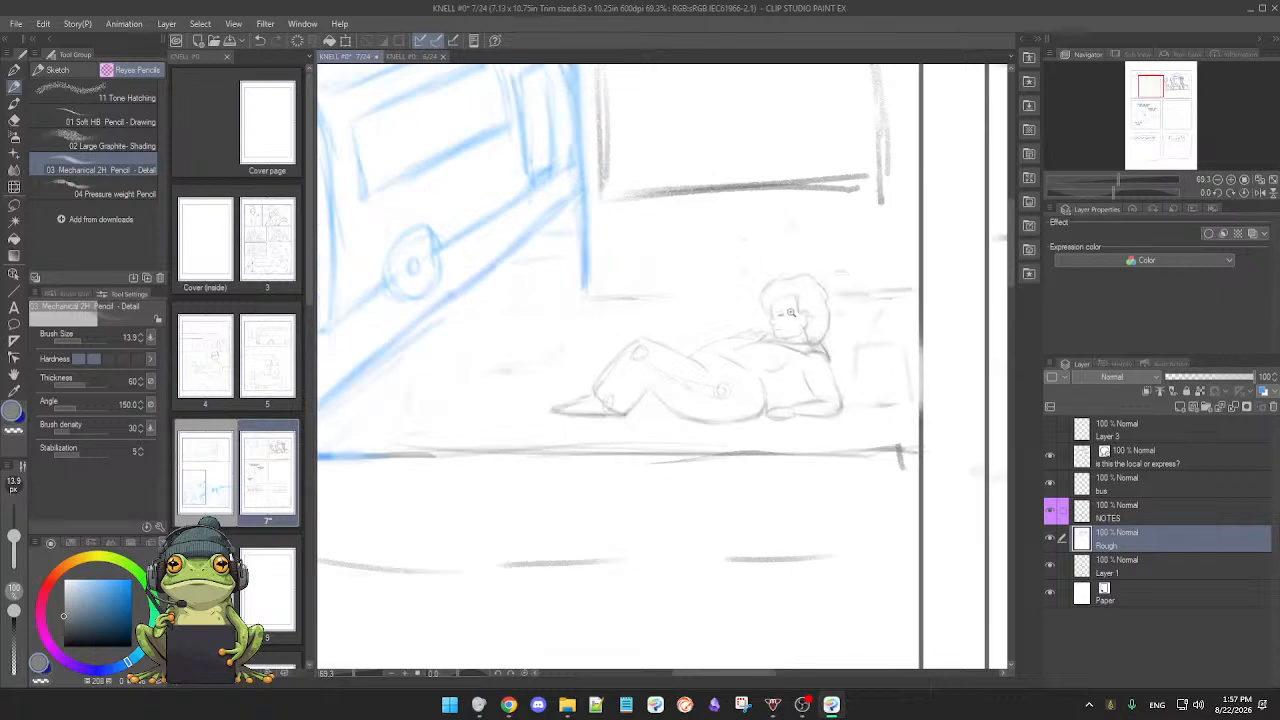
scroll(796, 312, "up", 3)
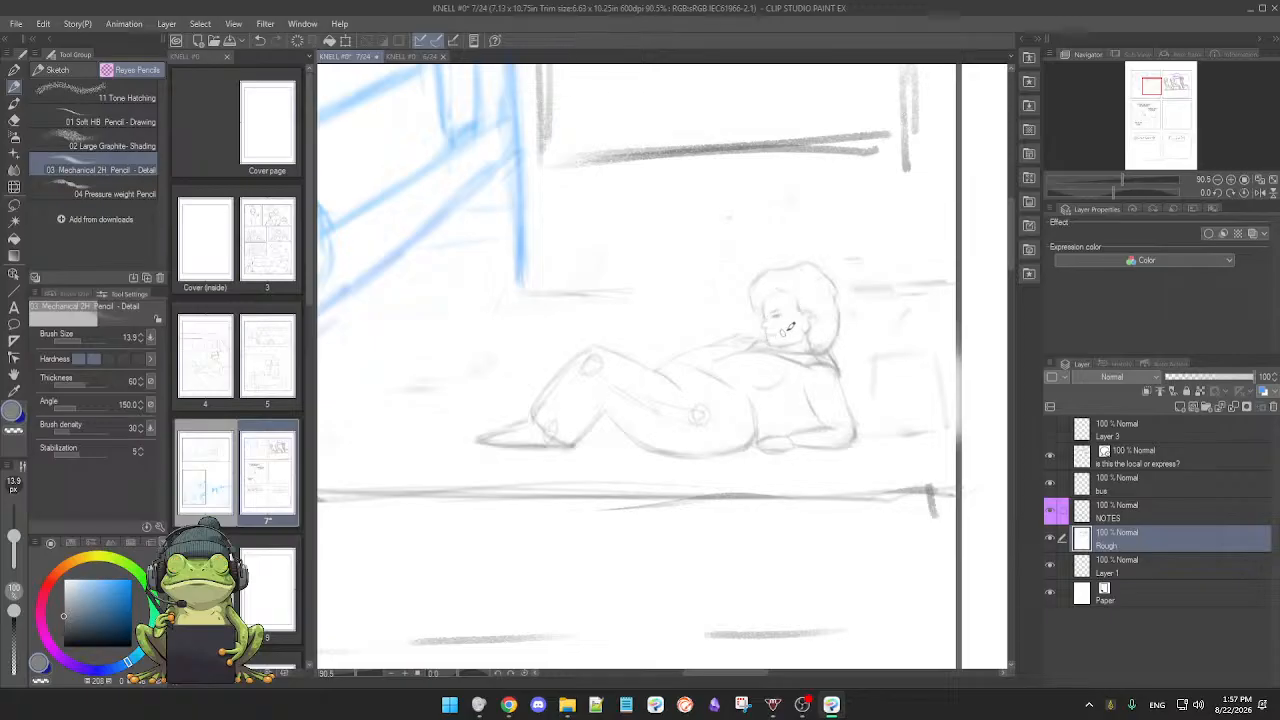
scroll(763, 390, "down", 2)
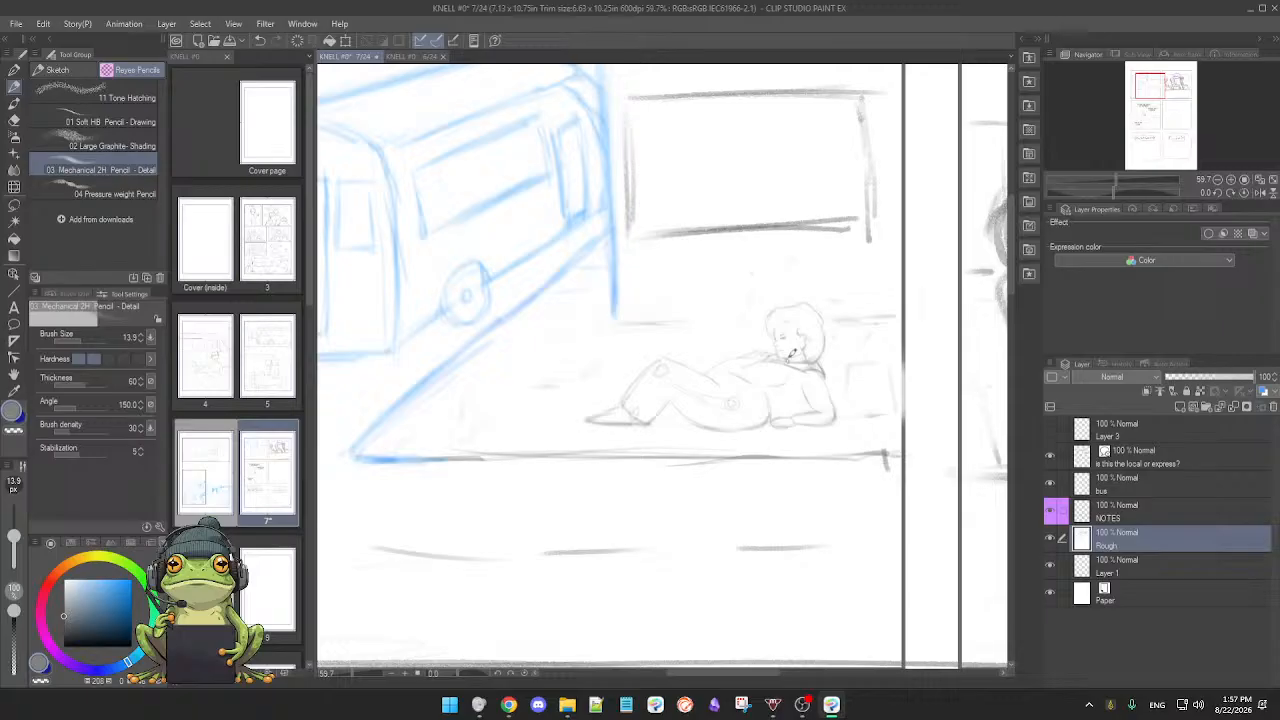
scroll(795, 373, "up", 3)
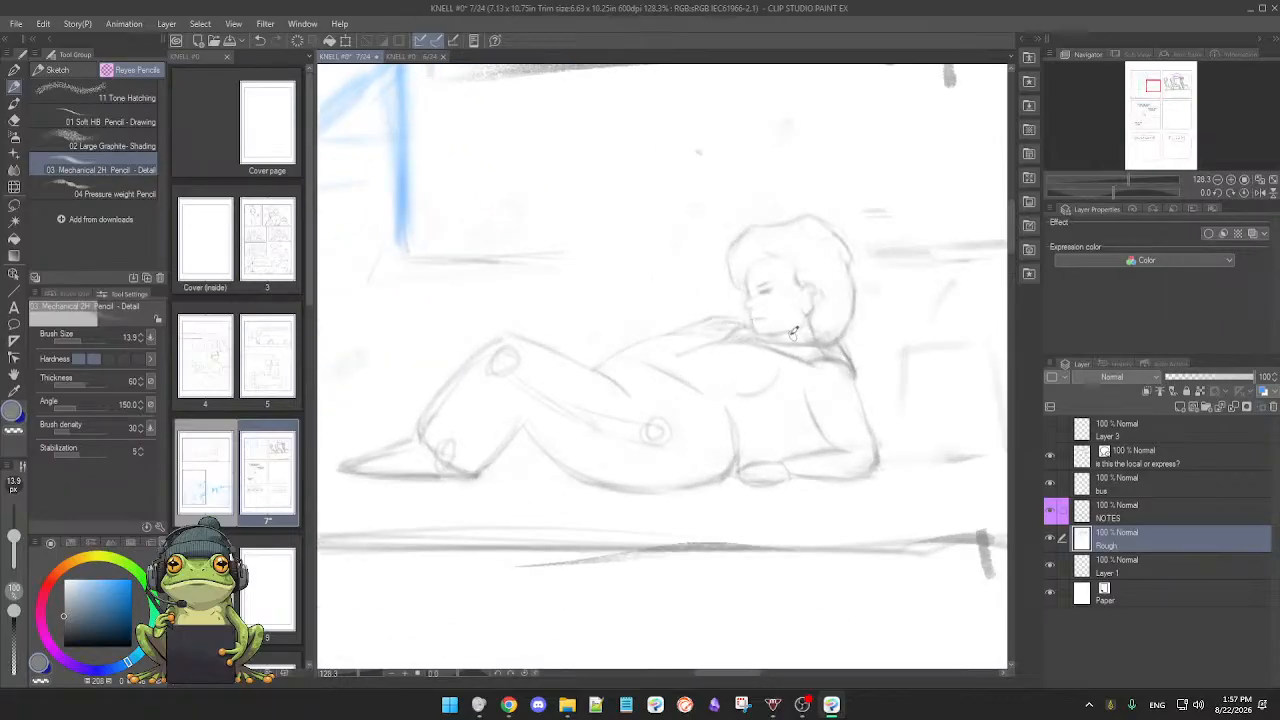
key("m")
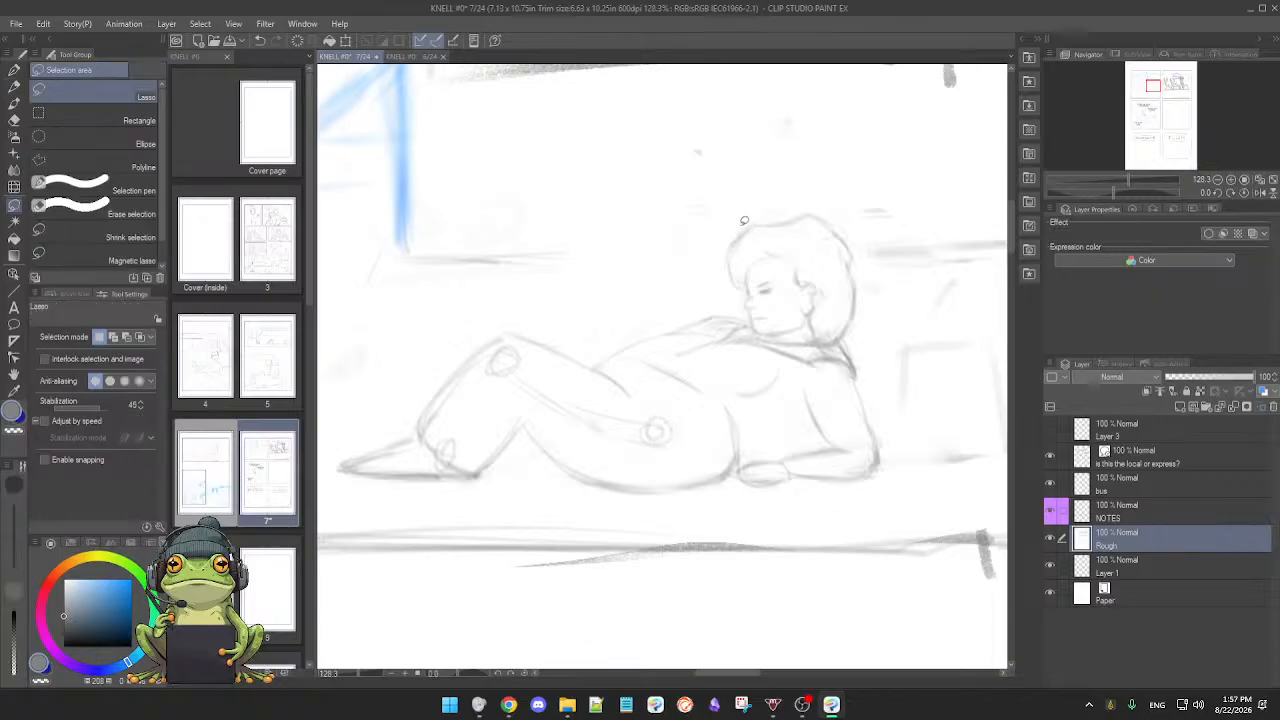
mouse_move(718, 261)
left_mouse_down()
mouse_move(753, 330)
mouse_move(853, 341)
mouse_move(868, 266)
mouse_move(851, 212)
mouse_move(791, 196)
mouse_move(729, 222)
left_mouse_up()
key("p")
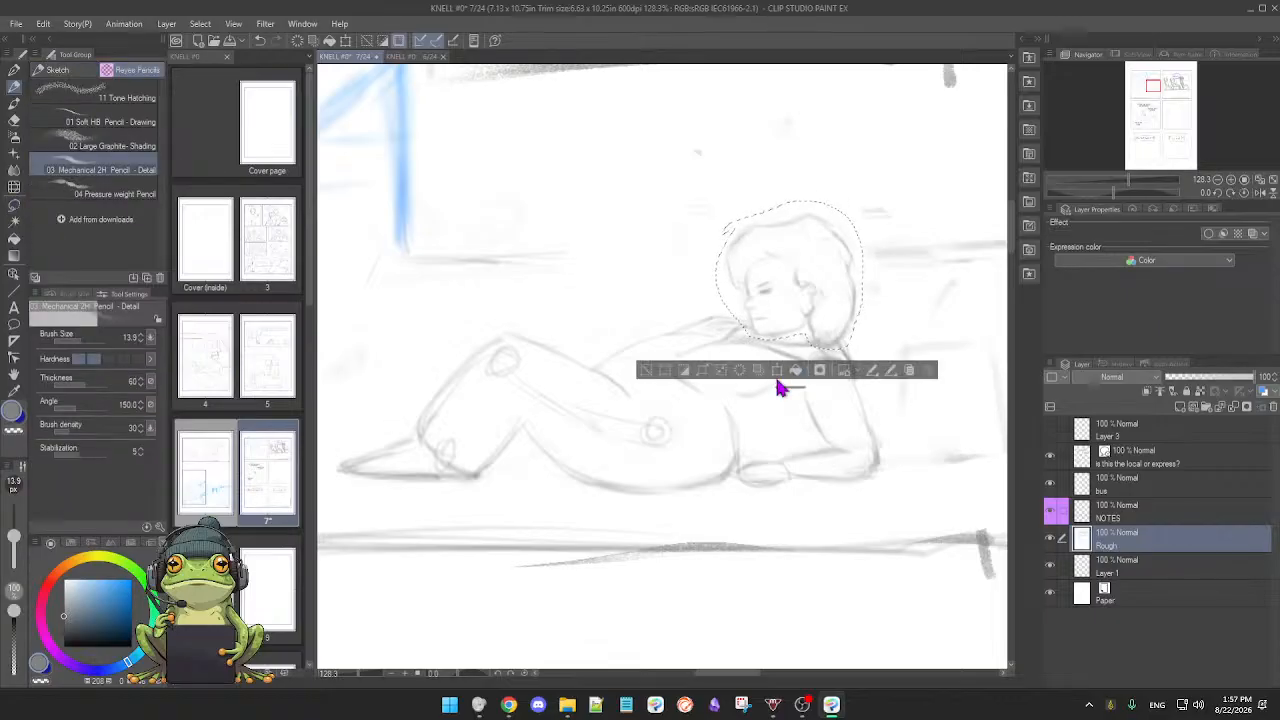
left_click(791, 380)
left_click_drag(863, 350, 843, 333)
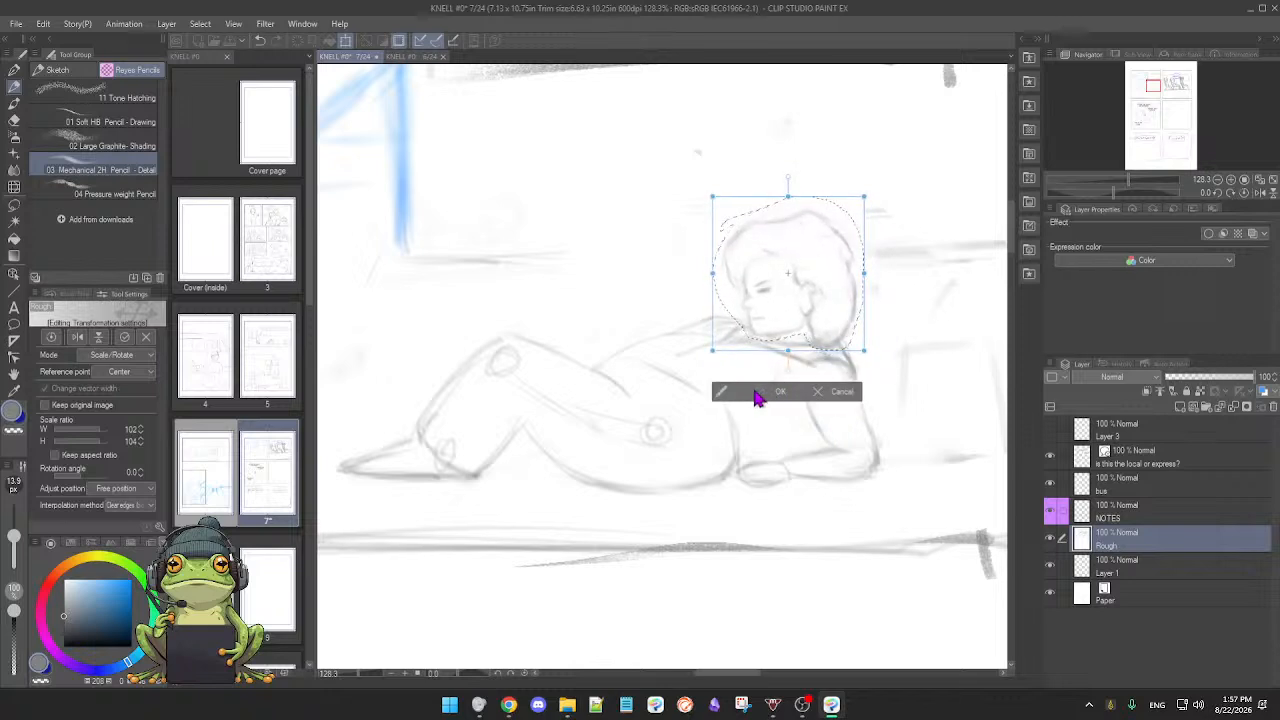
left_click(757, 391)
left_click(651, 373)
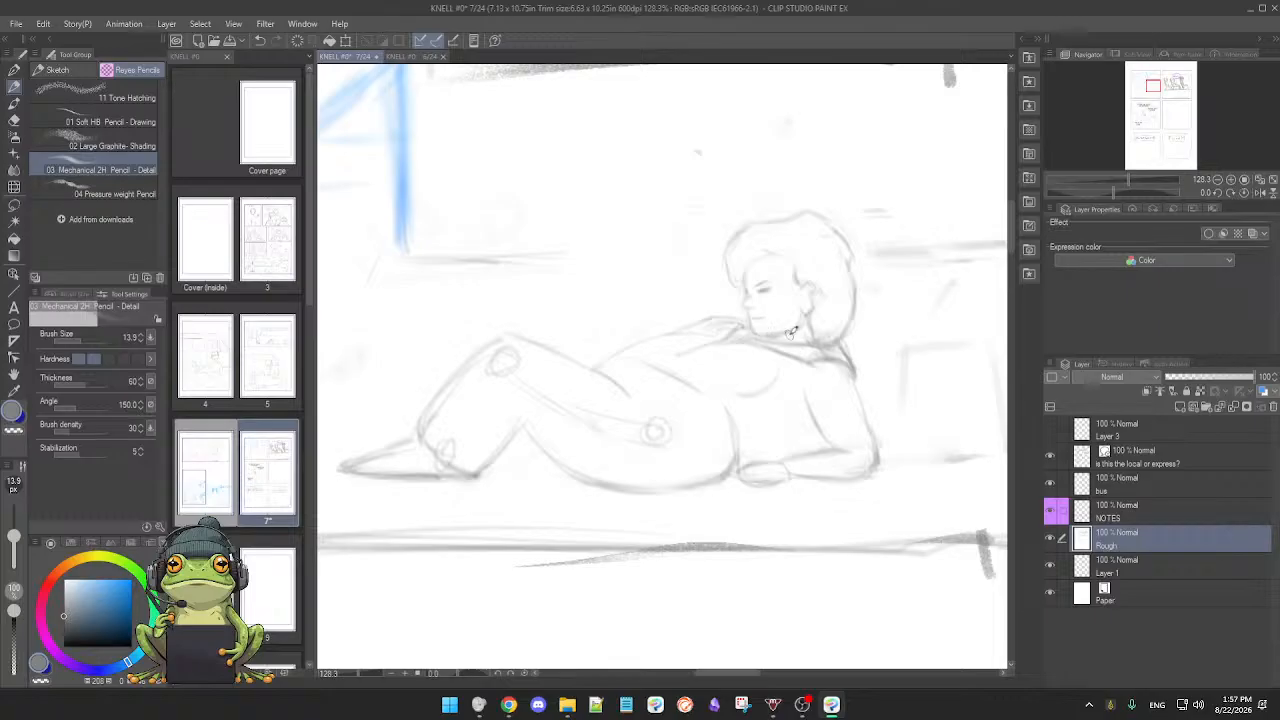
Step: Refine the jaw and the hair over the forehead, and erase the stray marks around the head
key("e")
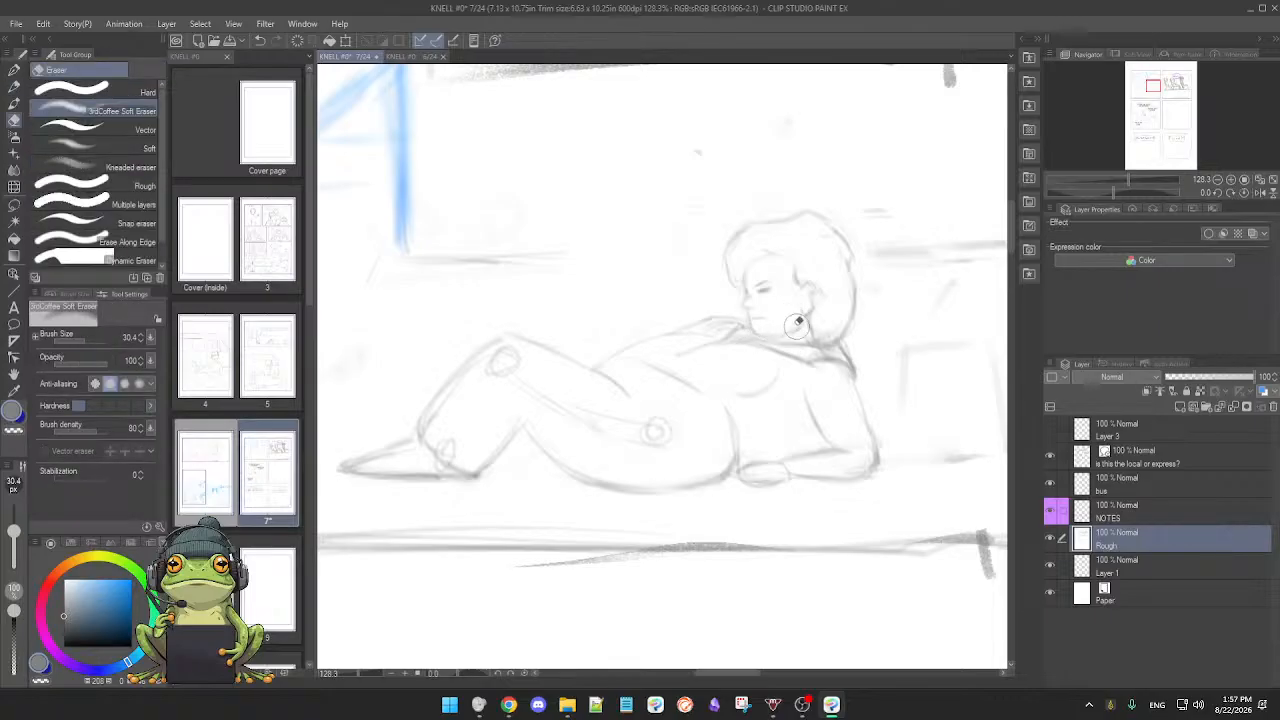
key("p")
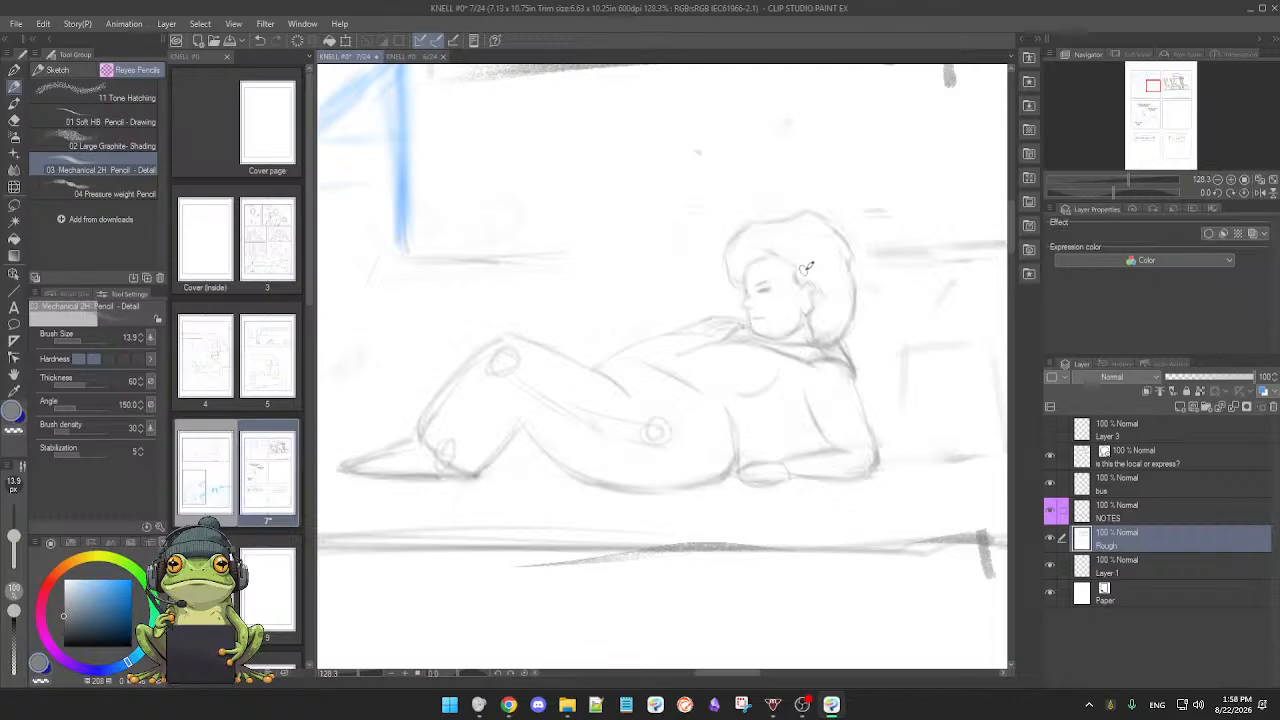
key("e")
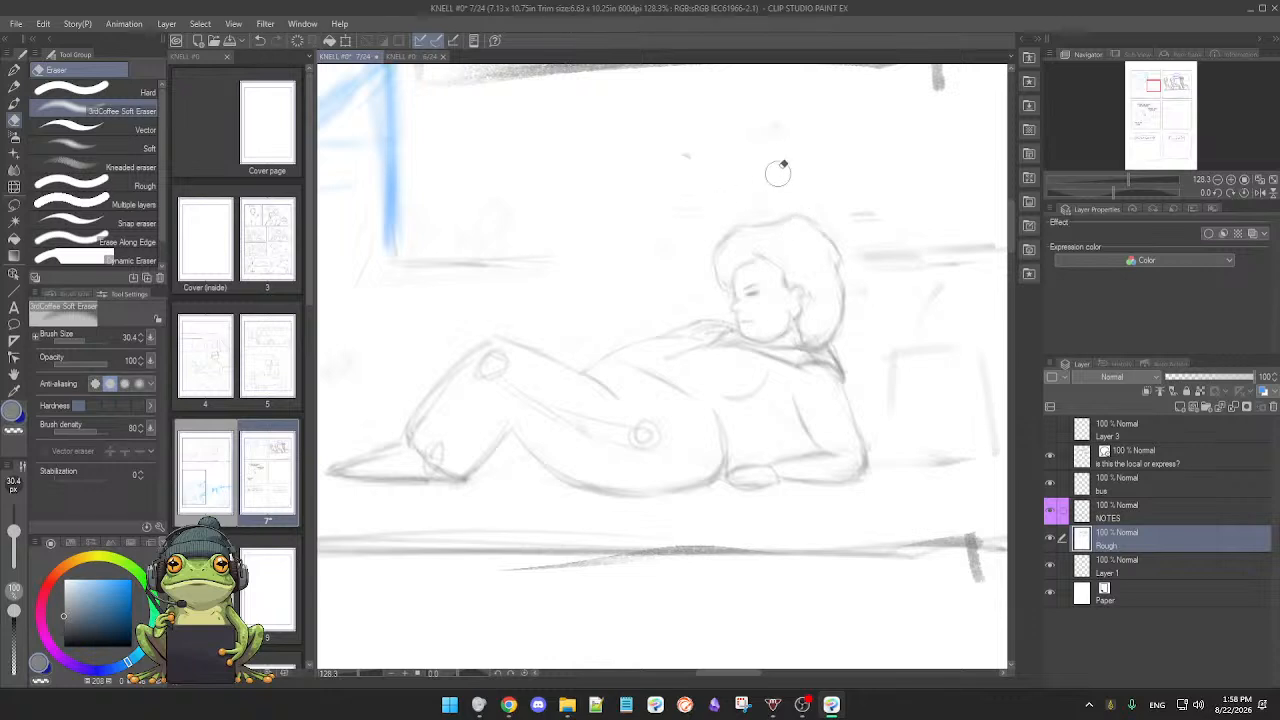
mouse_move(692, 143)
left_mouse_down()
mouse_move(665, 225)
mouse_move(685, 165)
mouse_move(718, 202)
left_mouse_up()
mouse_move(850, 216)
left_mouse_down()
mouse_move(862, 218)
mouse_move(862, 262)
left_mouse_up()
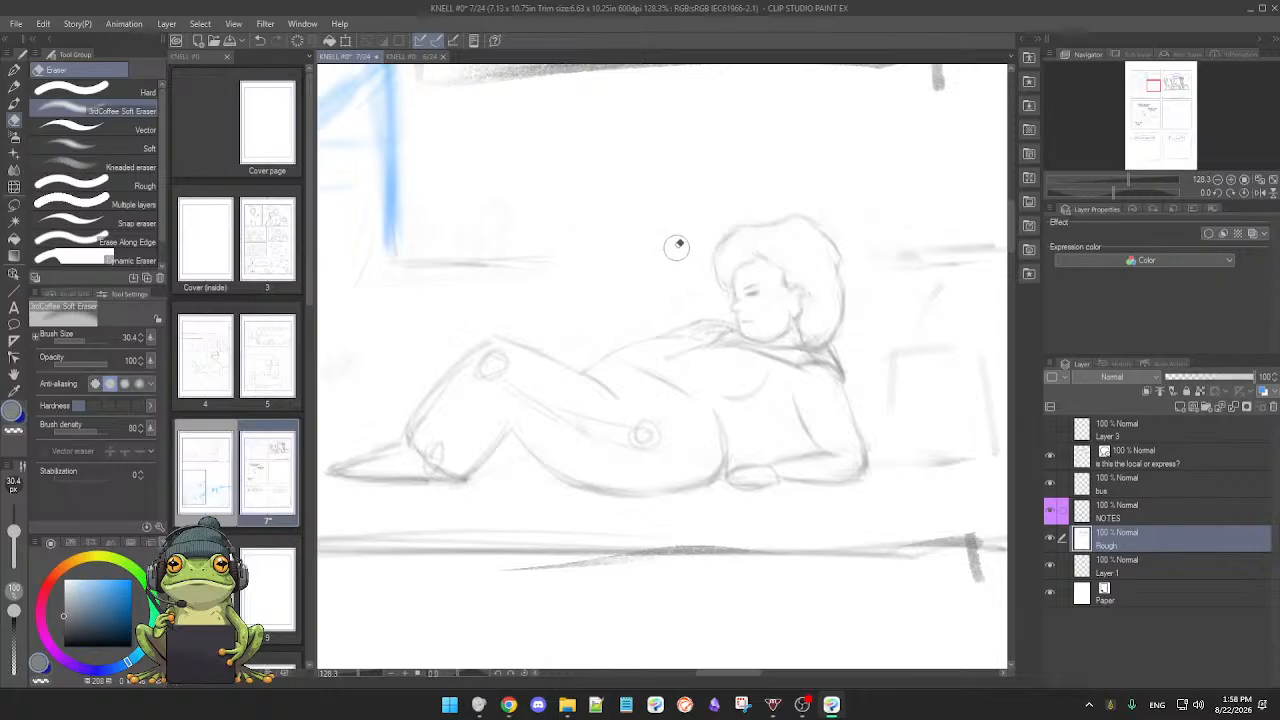
Step: Sketch the hair falling behind the ear to the nape and refine the locks framing the face
key("p")
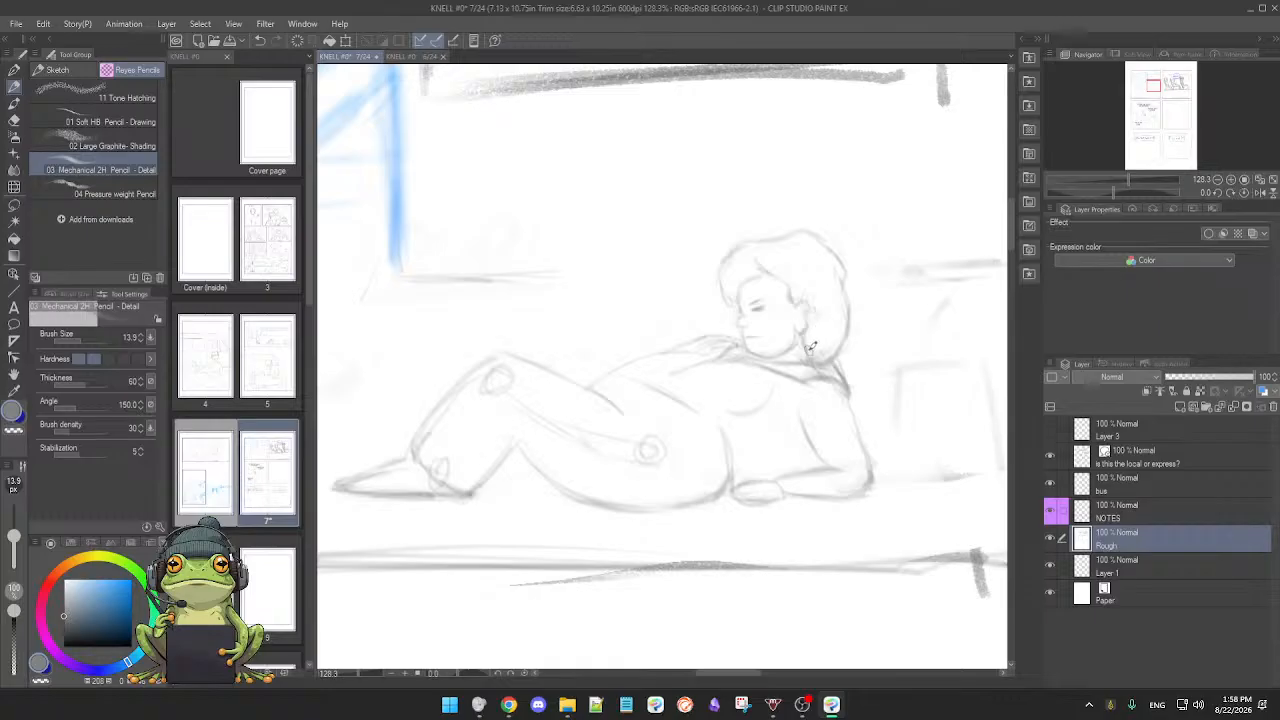
left_click_drag(844, 344, 875, 327)
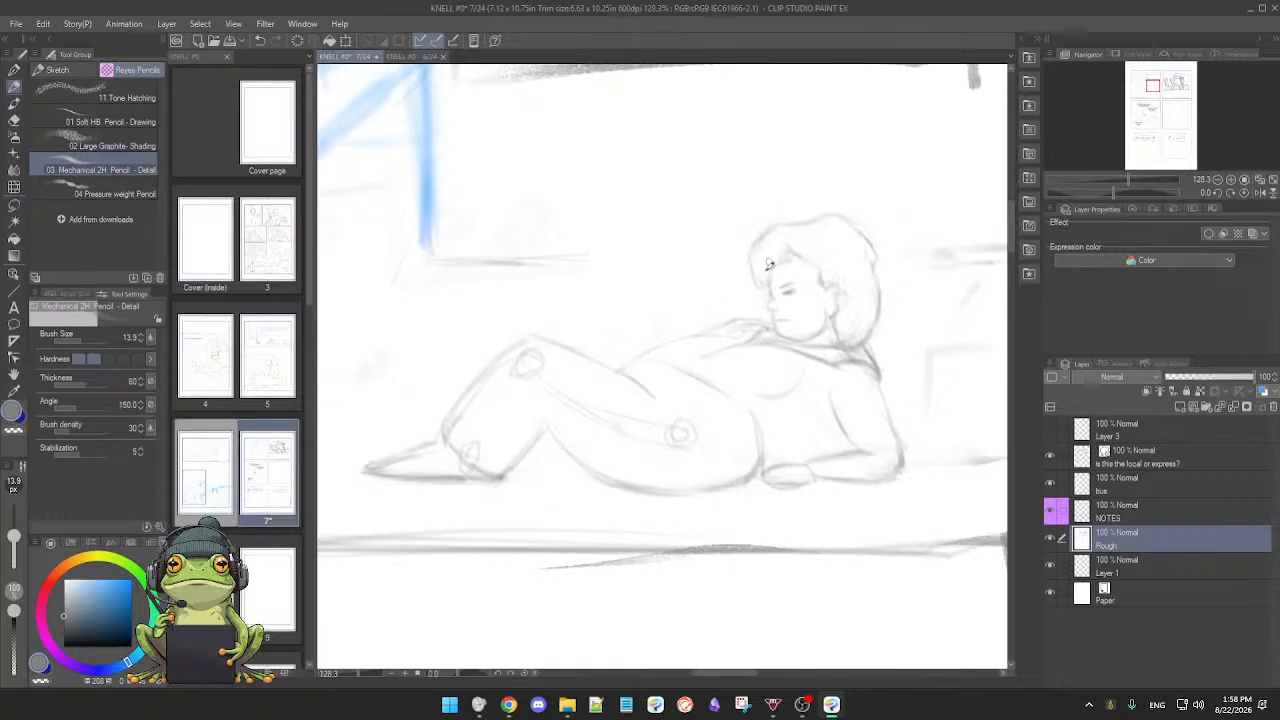
left_click_drag(832, 311, 813, 315)
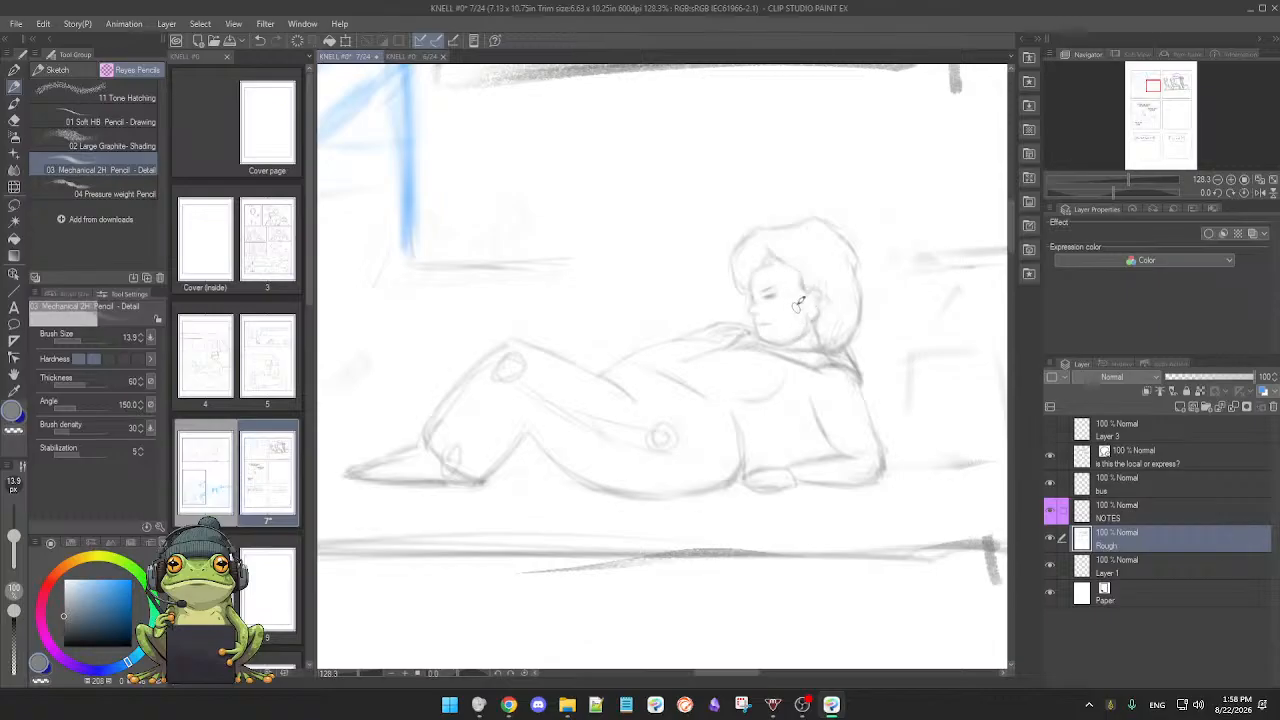
Step: Refine the outer contour of the figure's propping arm from shoulder to elbow, erasing and redrawing the elbow's curve
left_click_drag(850, 381, 843, 368)
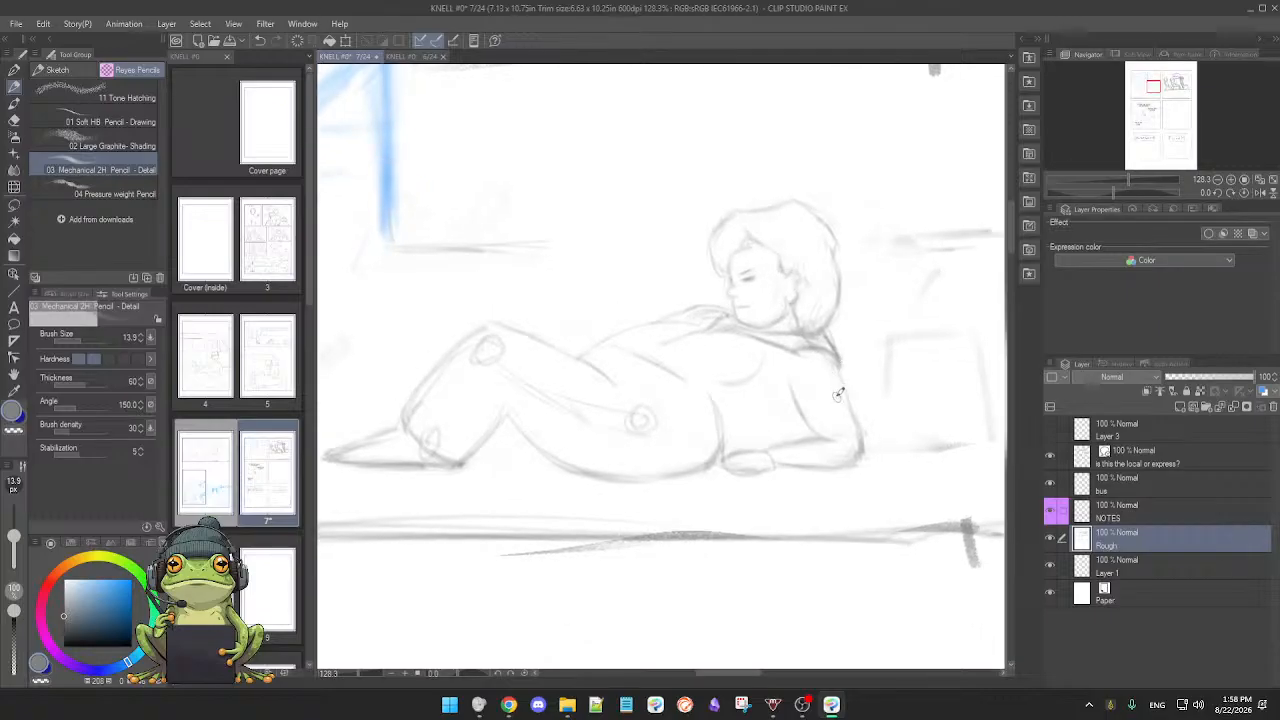
key("e")
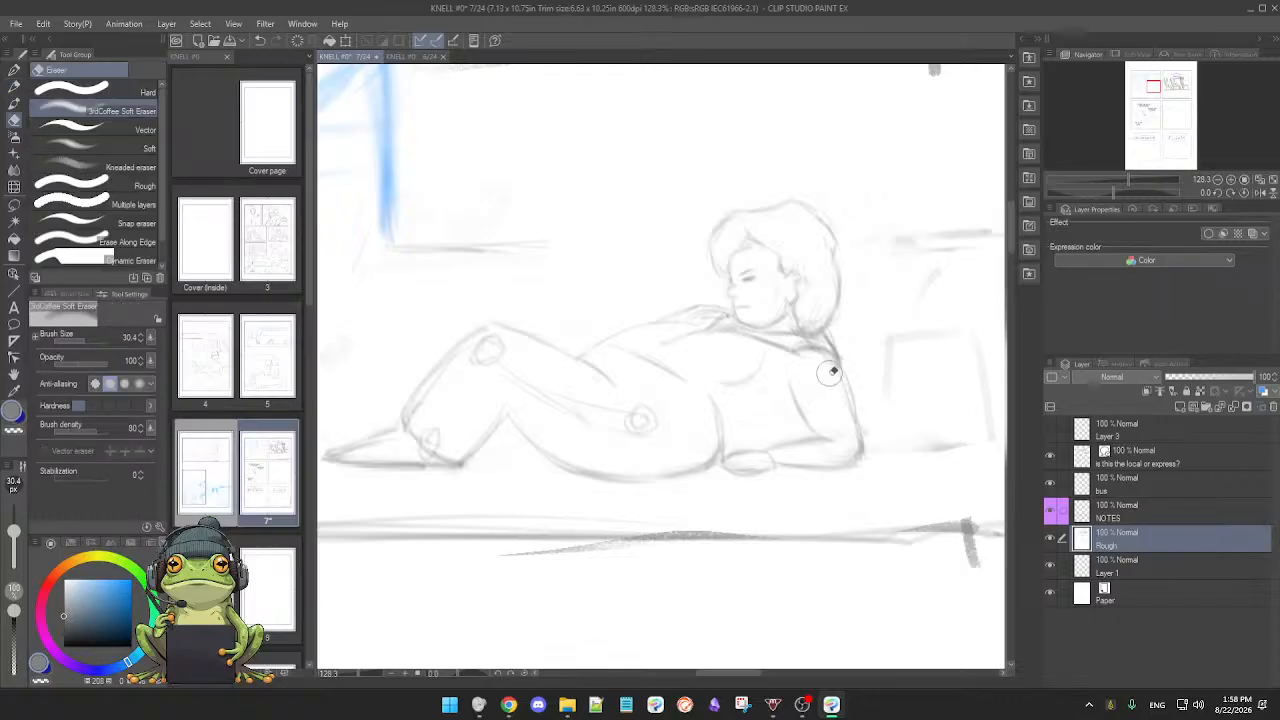
key("p")
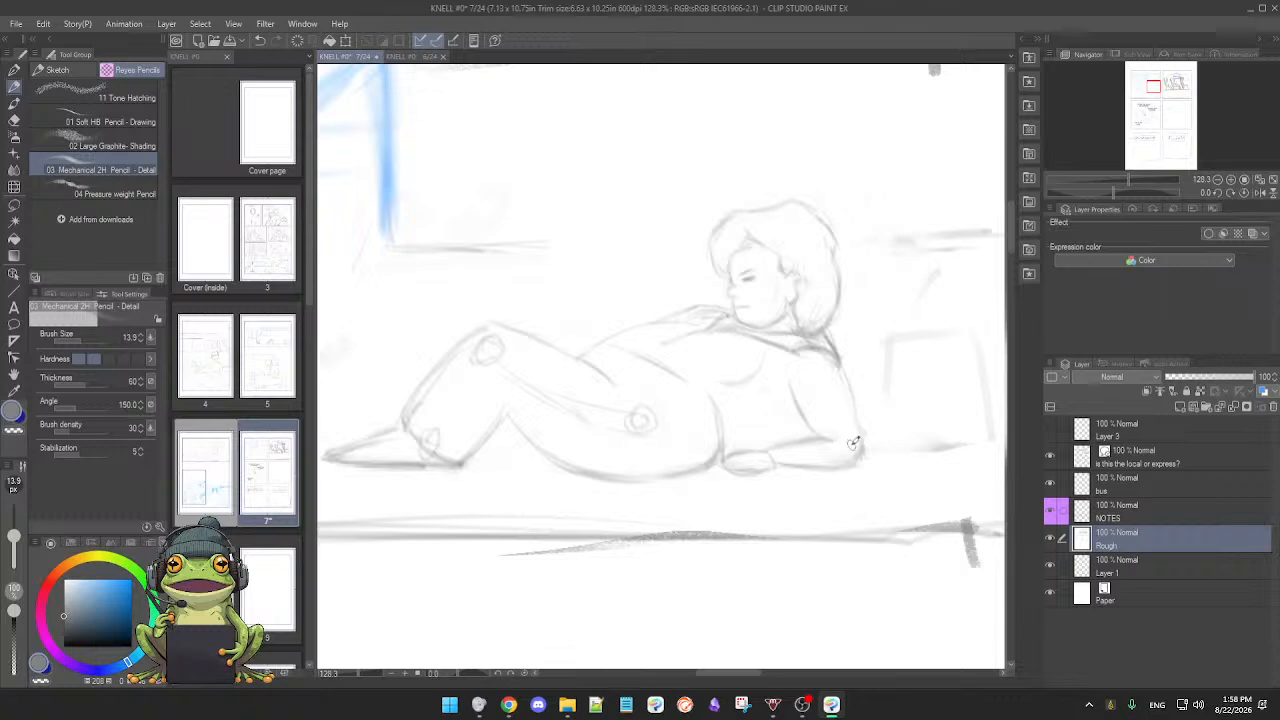
mouse_move(848, 434)
left_mouse_down()
mouse_move(831, 433)
mouse_move(863, 432)
left_mouse_up()
key("e")
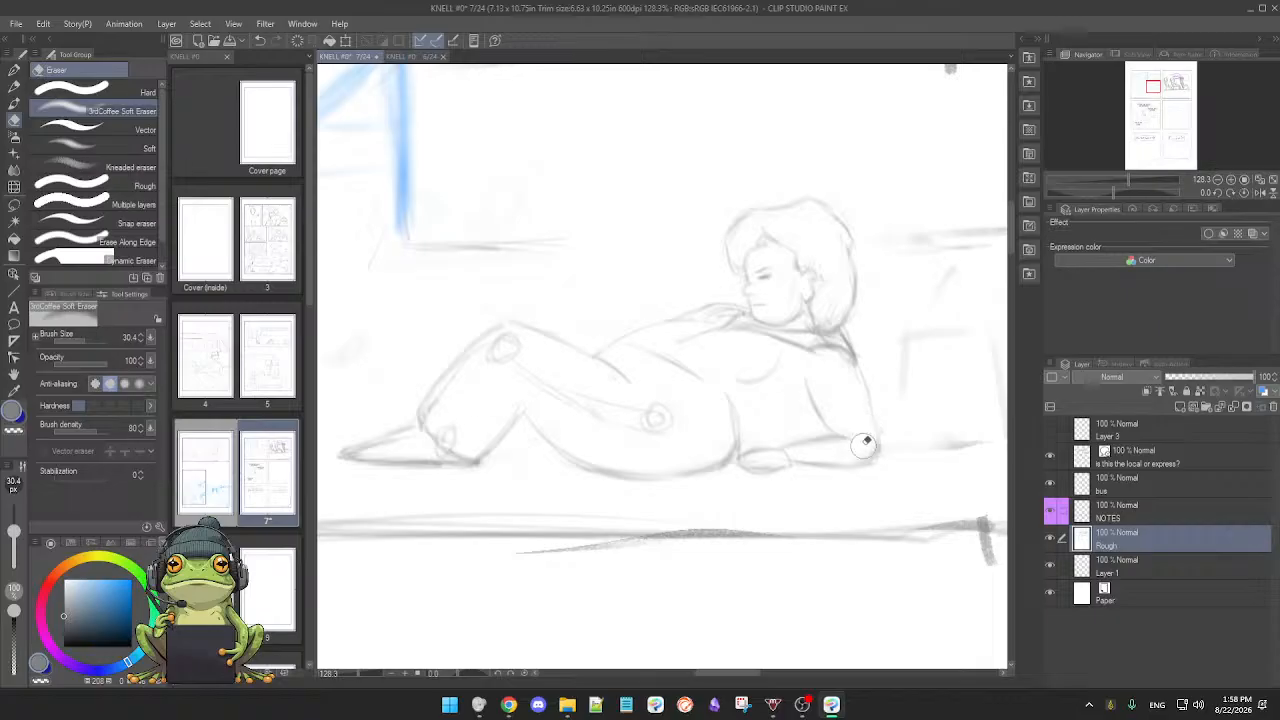
key("p")
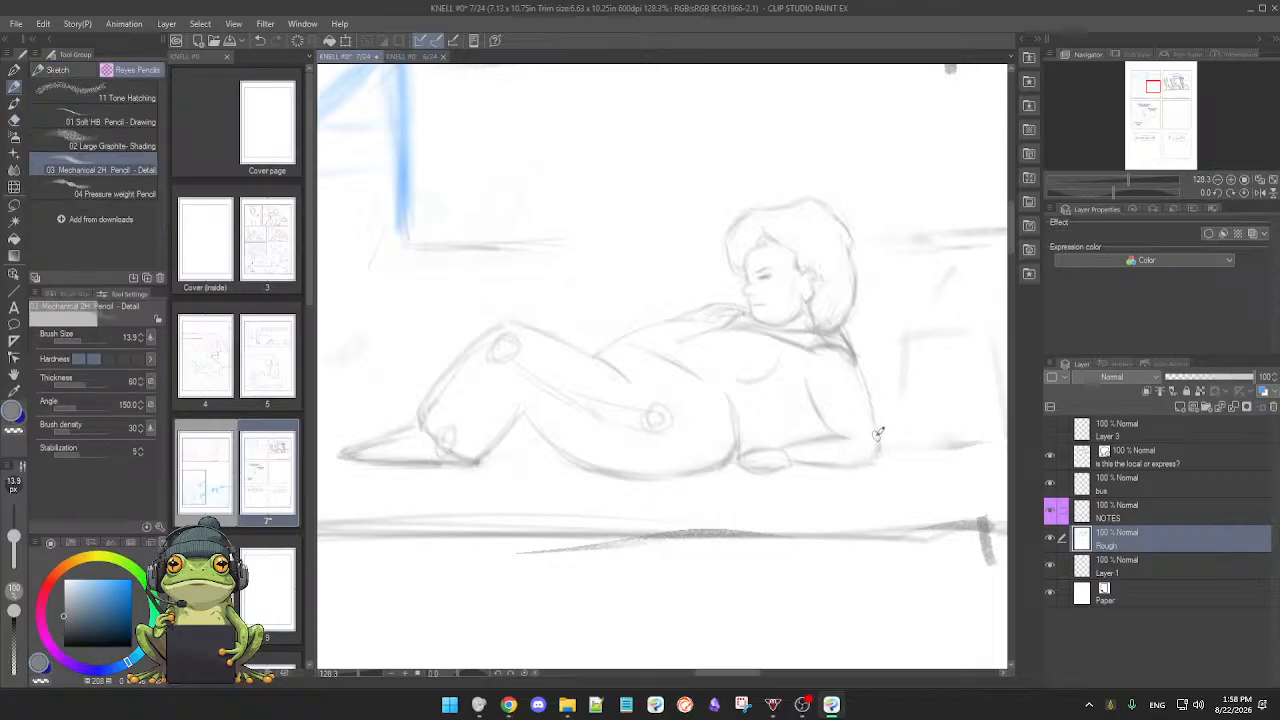
key("e")
key("p")
Step: Erase the rounded hand at the end of the propping forearm and redraw it flatter against the ground
scroll(800, 465, "down", 2)
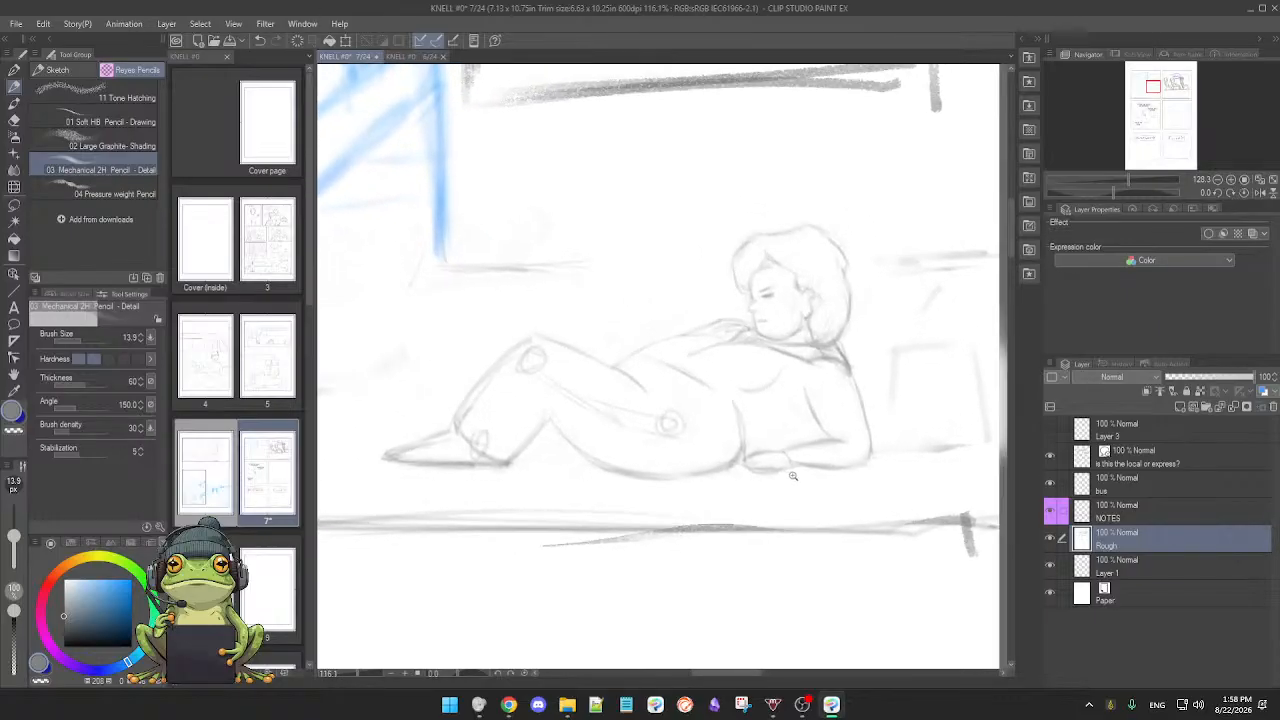
scroll(813, 487, "up", 2)
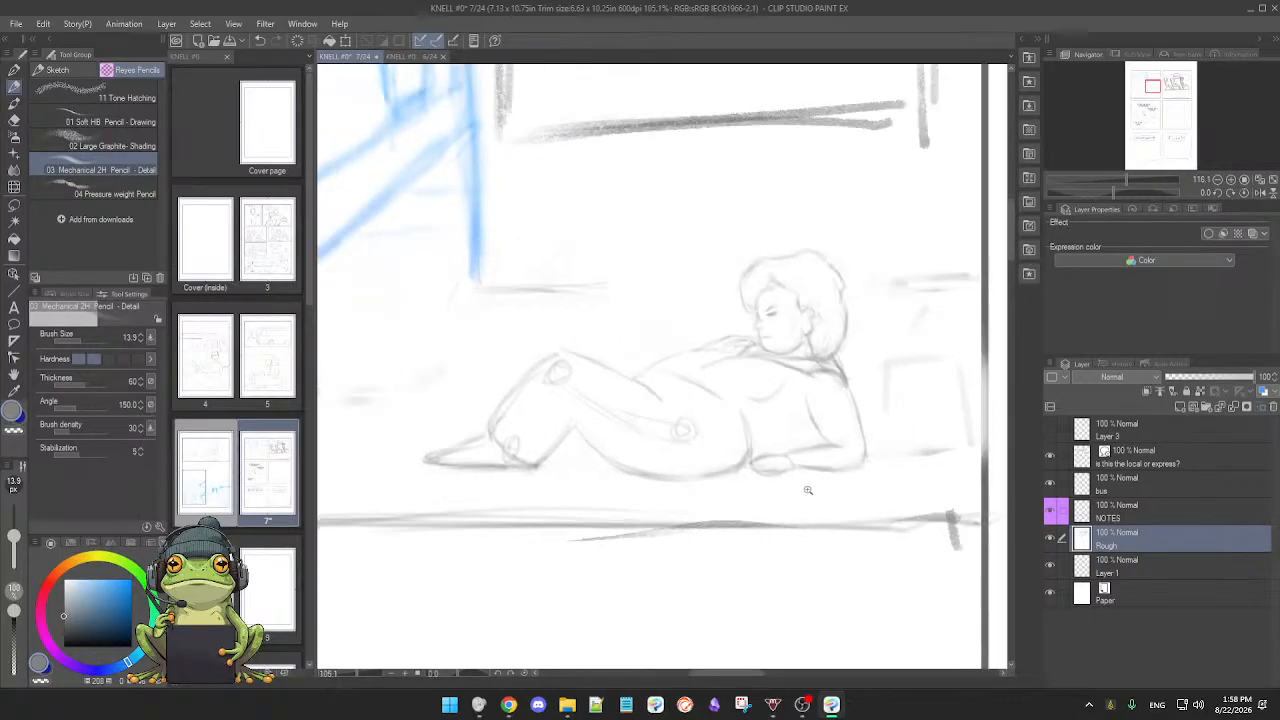
scroll(812, 473, "up", 1)
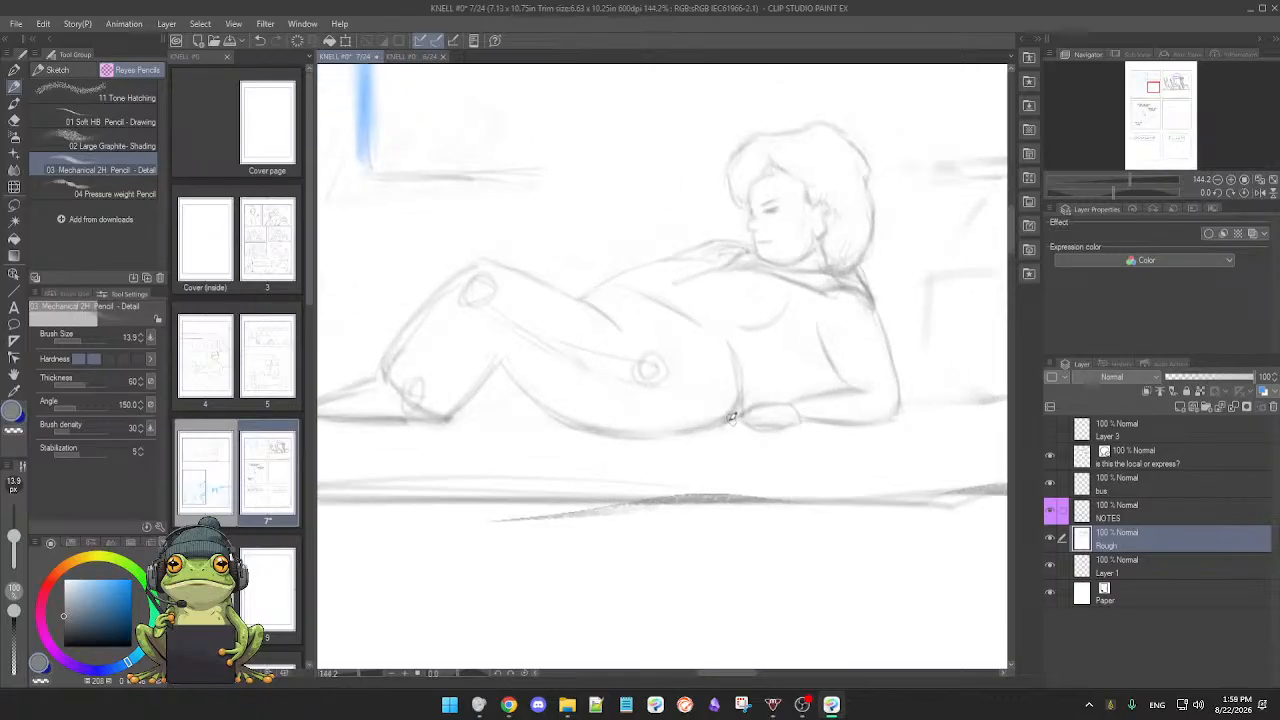
key("e")
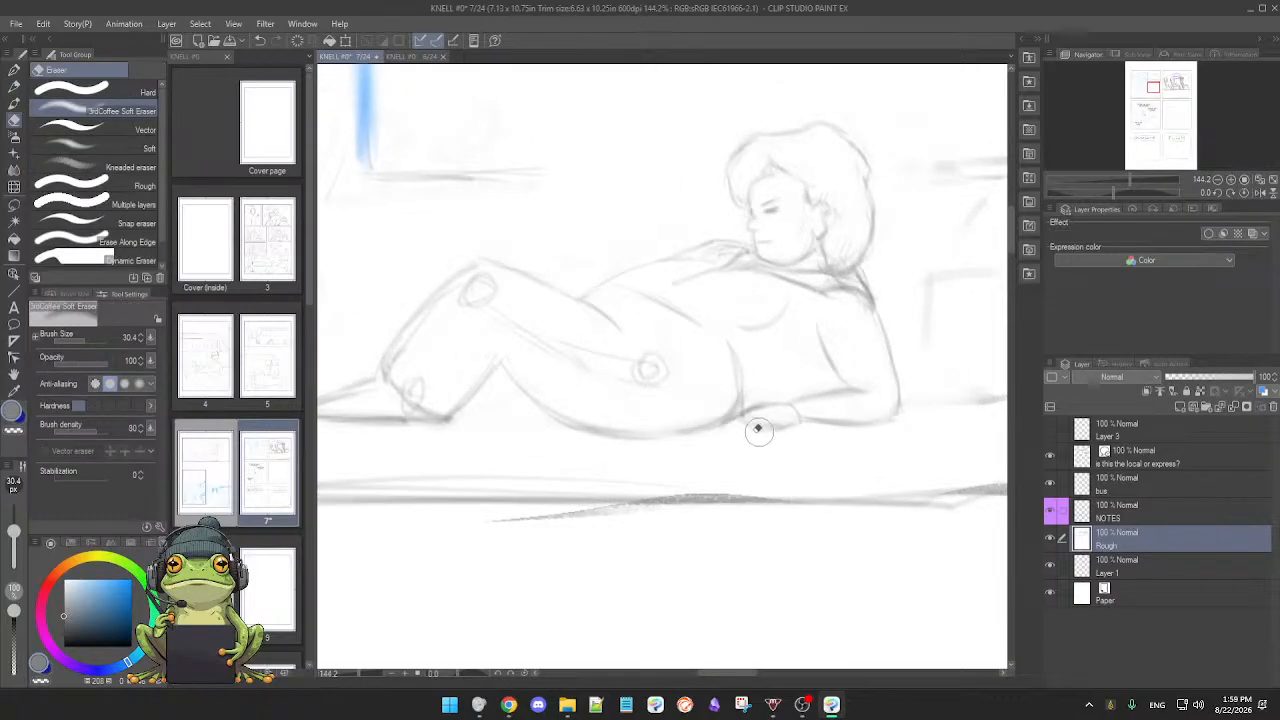
key("p")
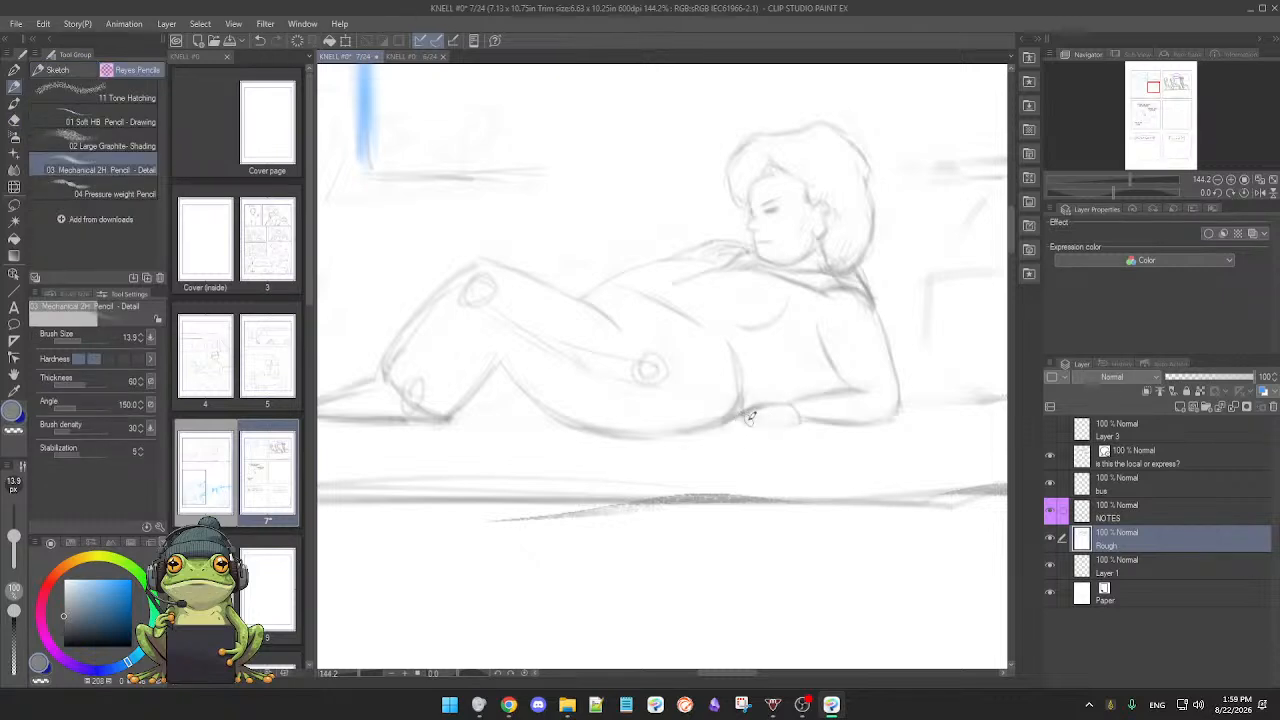
key("e")
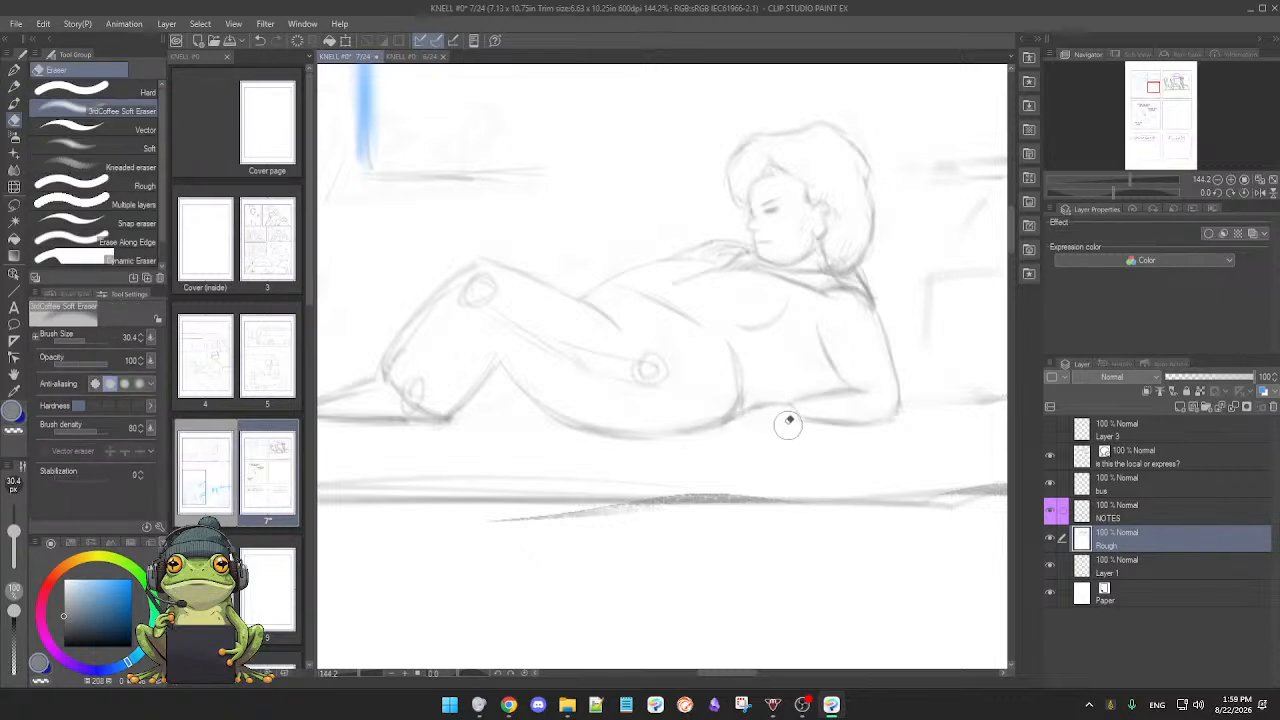
key("p")
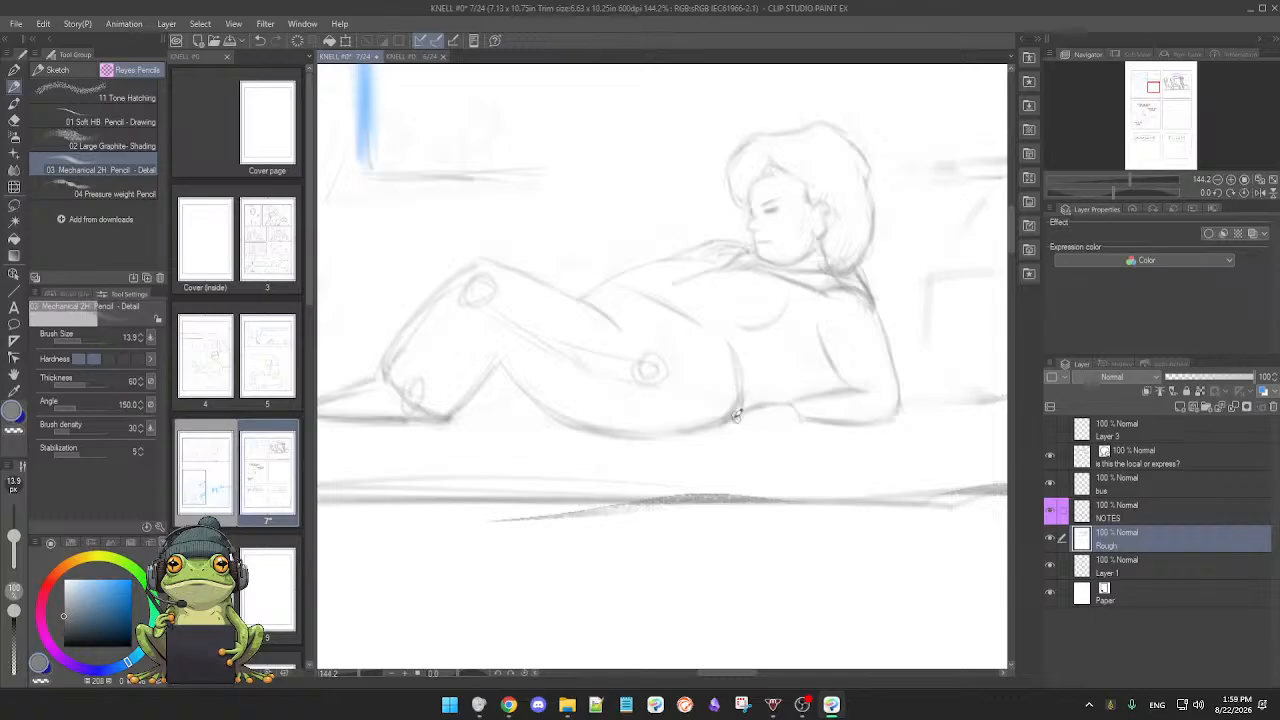
left_click_drag(782, 423, 801, 411)
Step: Soften and redraw the underside of the hip, and clean up the waist line where it meets the resting hand
key("e")
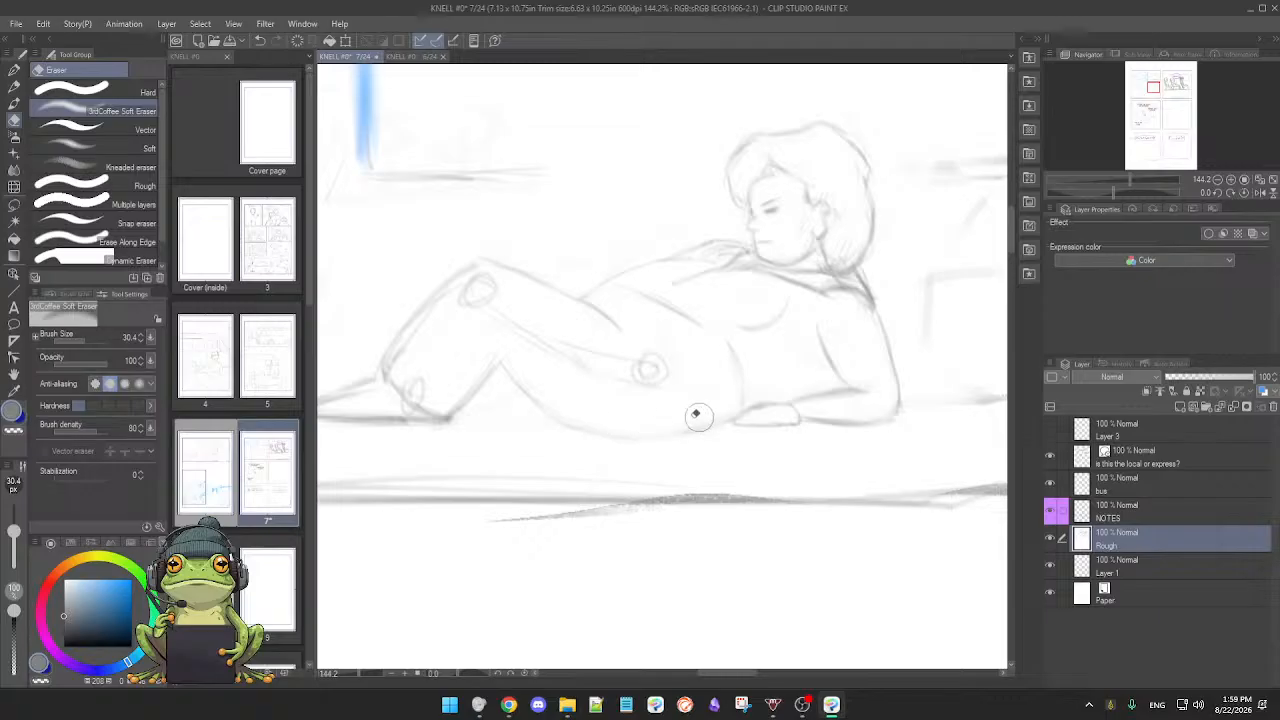
key("p")
mouse_move(589, 428)
left_mouse_down()
mouse_move(655, 435)
mouse_move(791, 403)
mouse_move(755, 398)
left_mouse_up()
key("e")
key("p")
key("e")
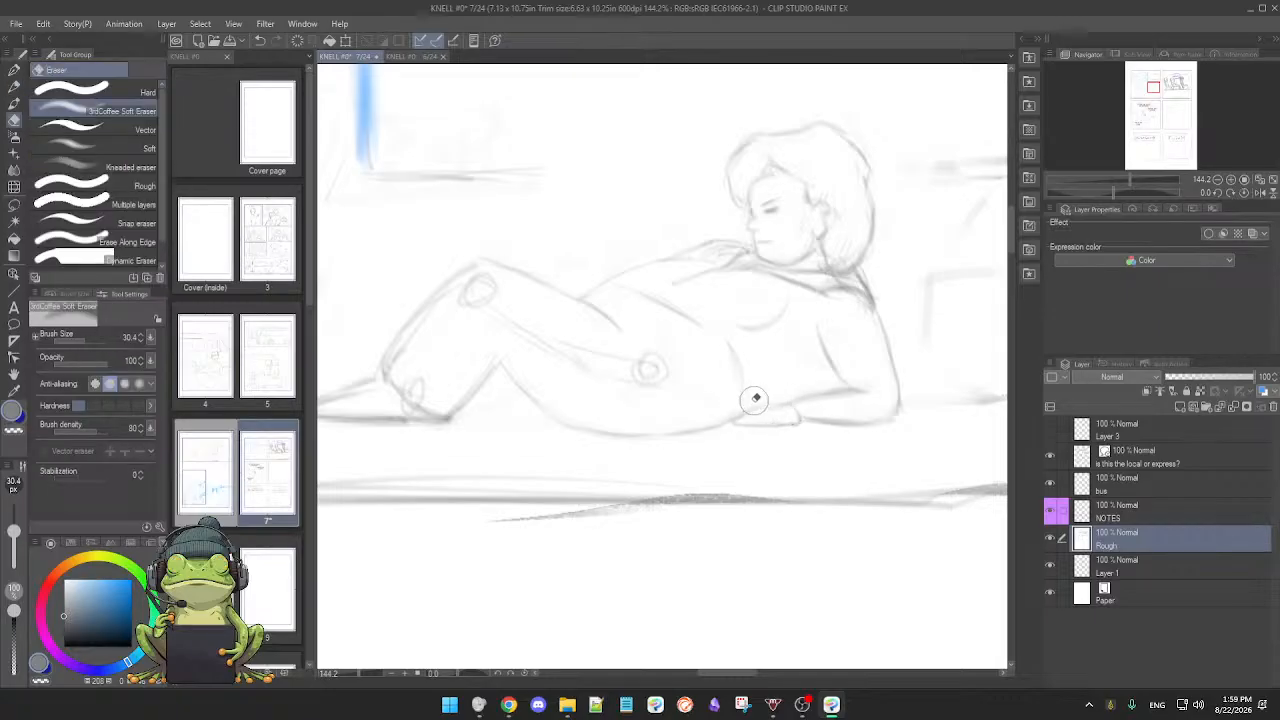
key("p")
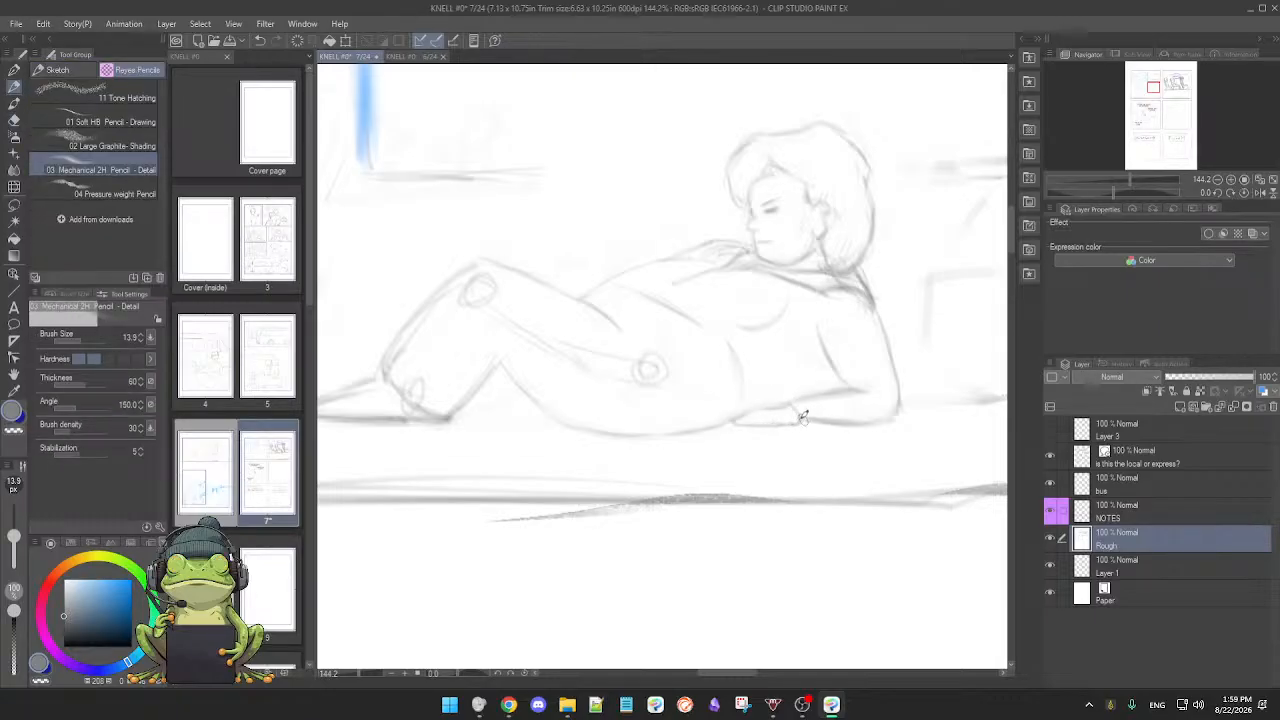
left_click_drag(834, 454, 844, 468)
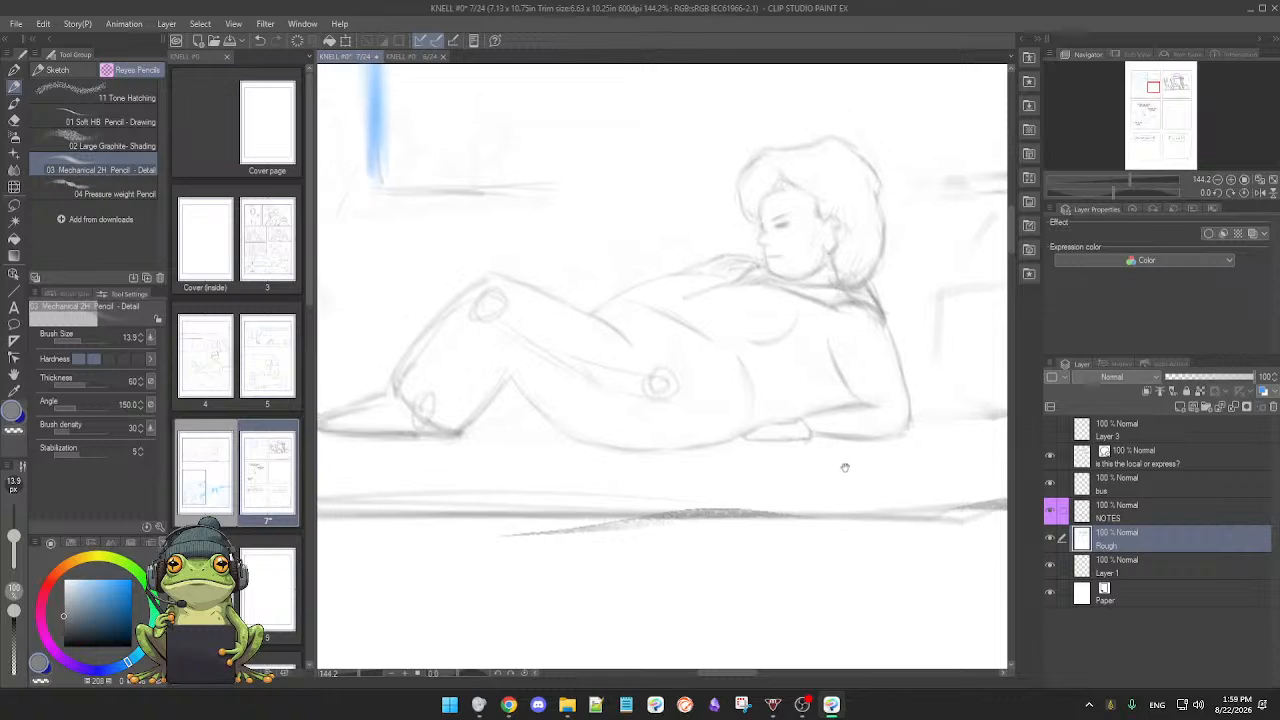
left_click_drag(747, 381, 749, 397)
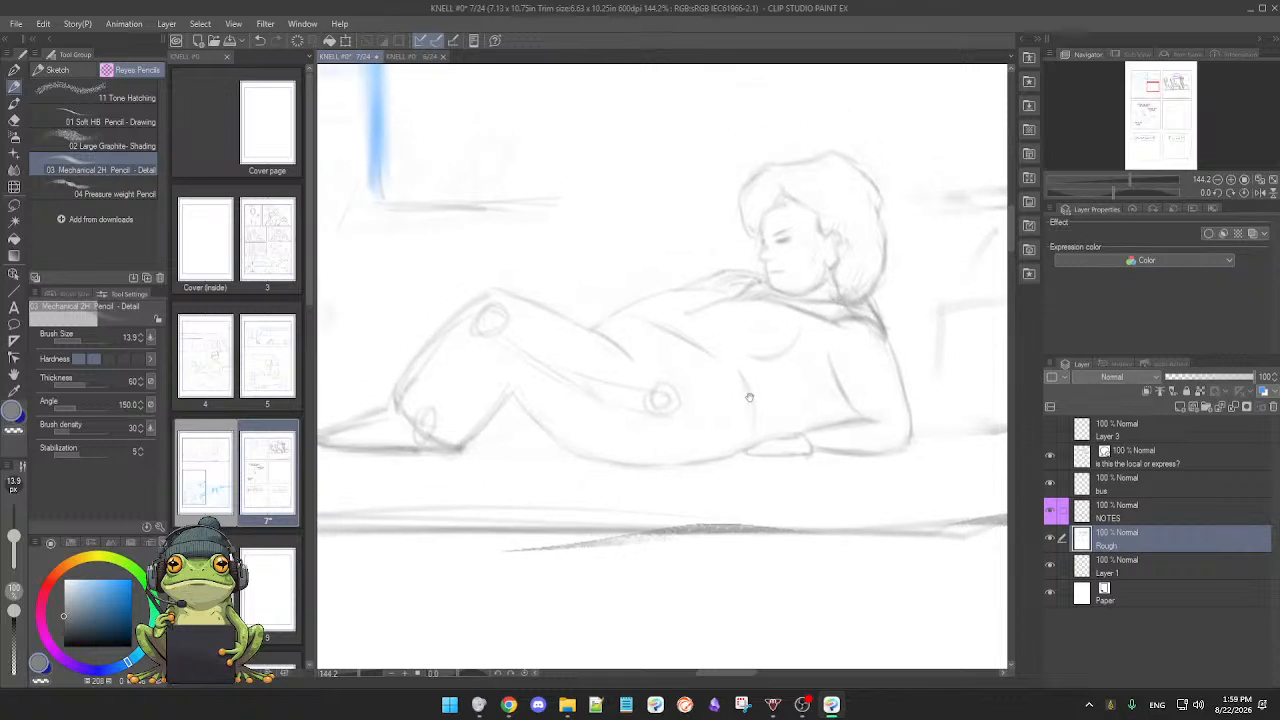
Step: Erase the construction circles at the hip, knee and ankle with the thigh guide line, and restate the leg's contours
key("e")
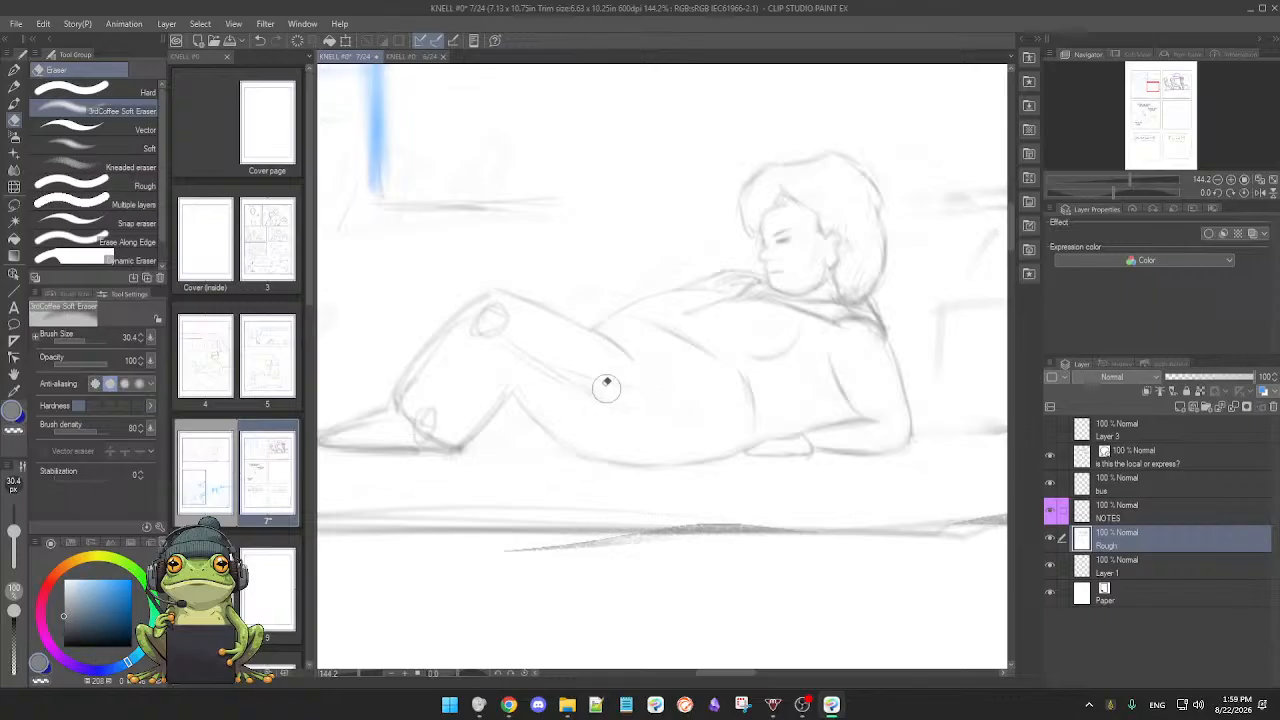
mouse_move(503, 337)
left_mouse_down()
mouse_move(459, 343)
mouse_move(490, 336)
left_mouse_up()
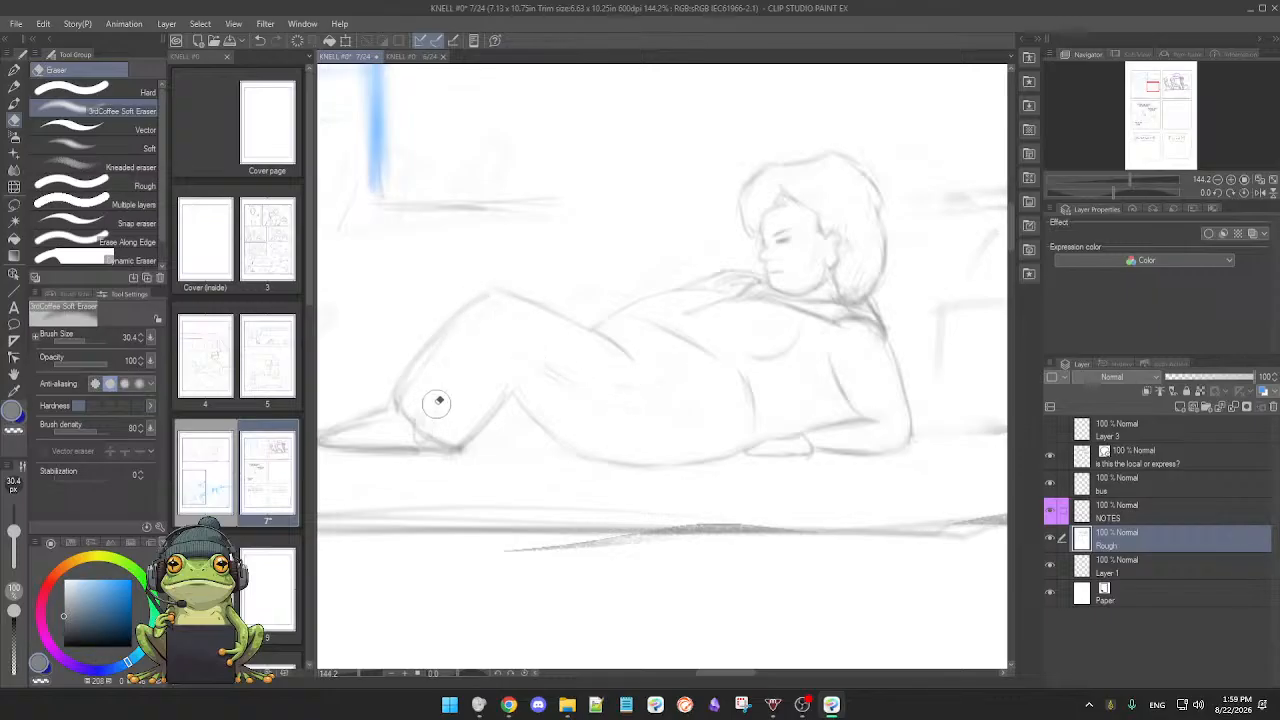
key("p")
mouse_move(484, 387)
left_mouse_down()
mouse_move(596, 392)
mouse_move(631, 375)
left_mouse_up()
left_click_drag(476, 418, 539, 390)
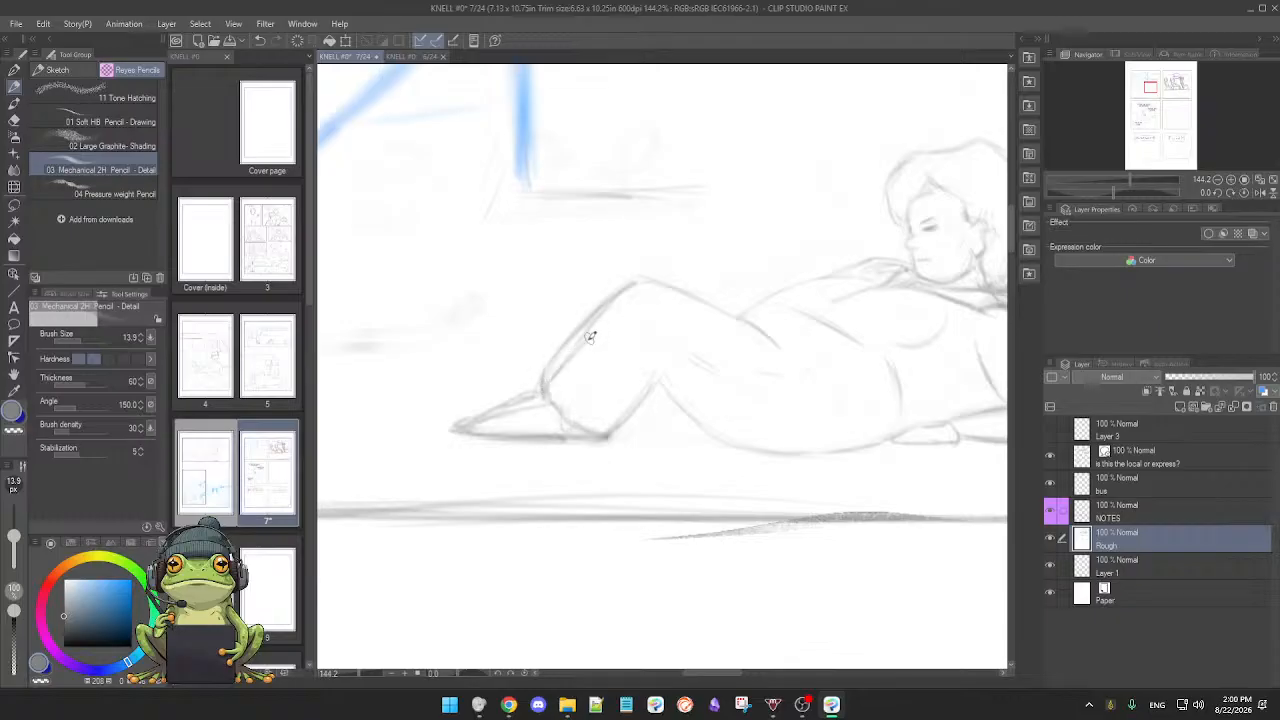
Step: Fade the pointed foot and redraw it as a shoe with a raised tongue at the ankle and a flat sole
left_click_drag(614, 458, 705, 450)
key("e")
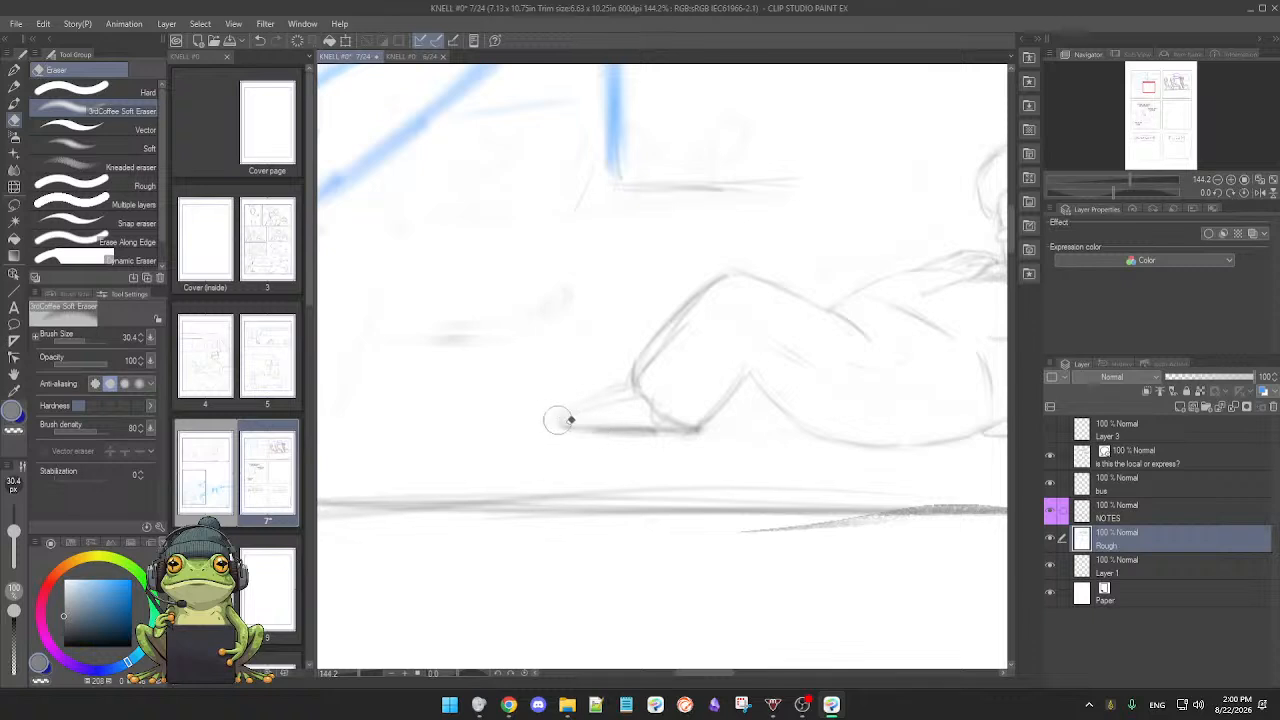
key("p")
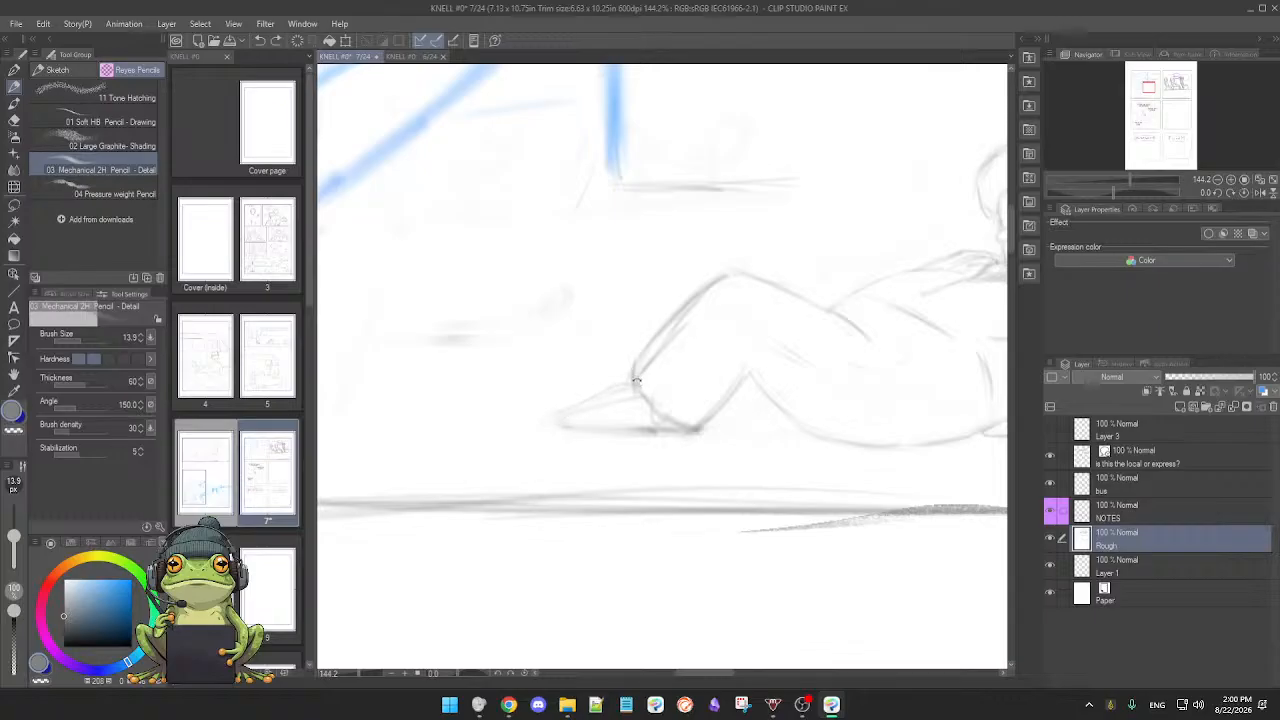
left_click_drag(565, 408, 635, 378)
mouse_move(634, 393)
left_mouse_down()
mouse_move(571, 406)
mouse_move(586, 401)
mouse_move(564, 422)
mouse_move(584, 429)
mouse_move(560, 426)
mouse_move(571, 417)
mouse_move(568, 427)
mouse_move(713, 468)
left_mouse_up()
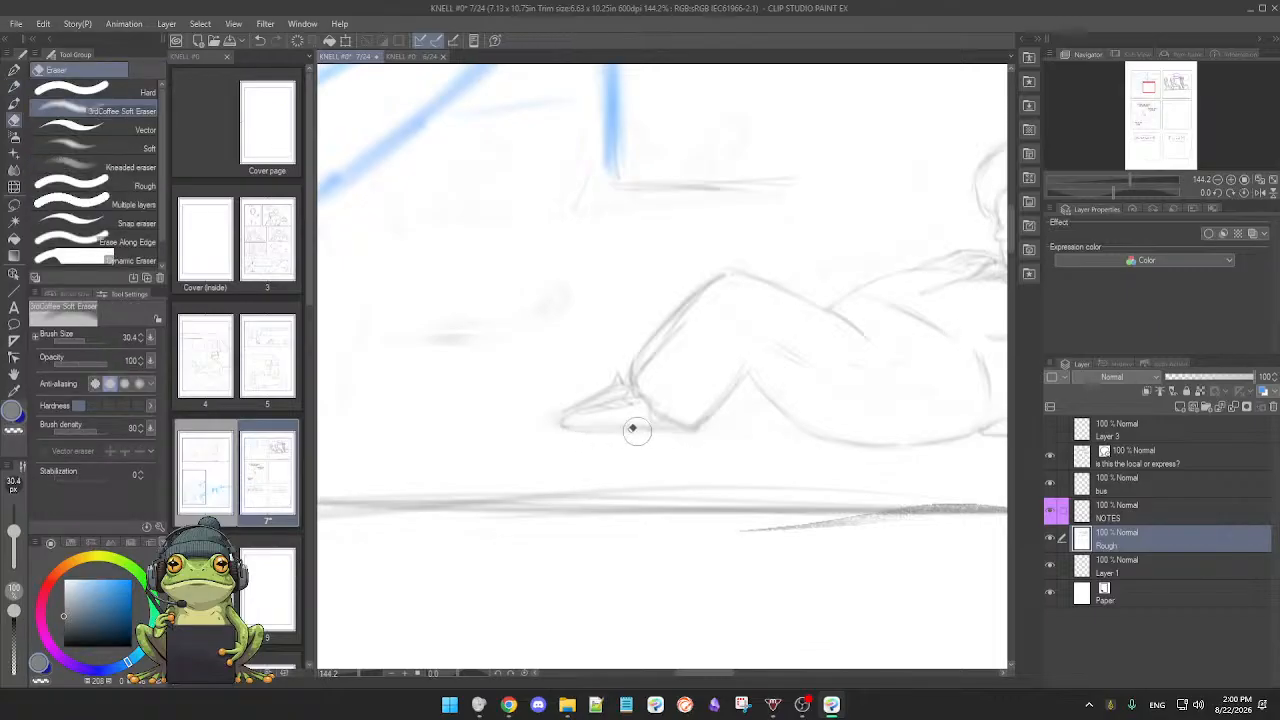
left_click_drag(569, 429, 653, 429)
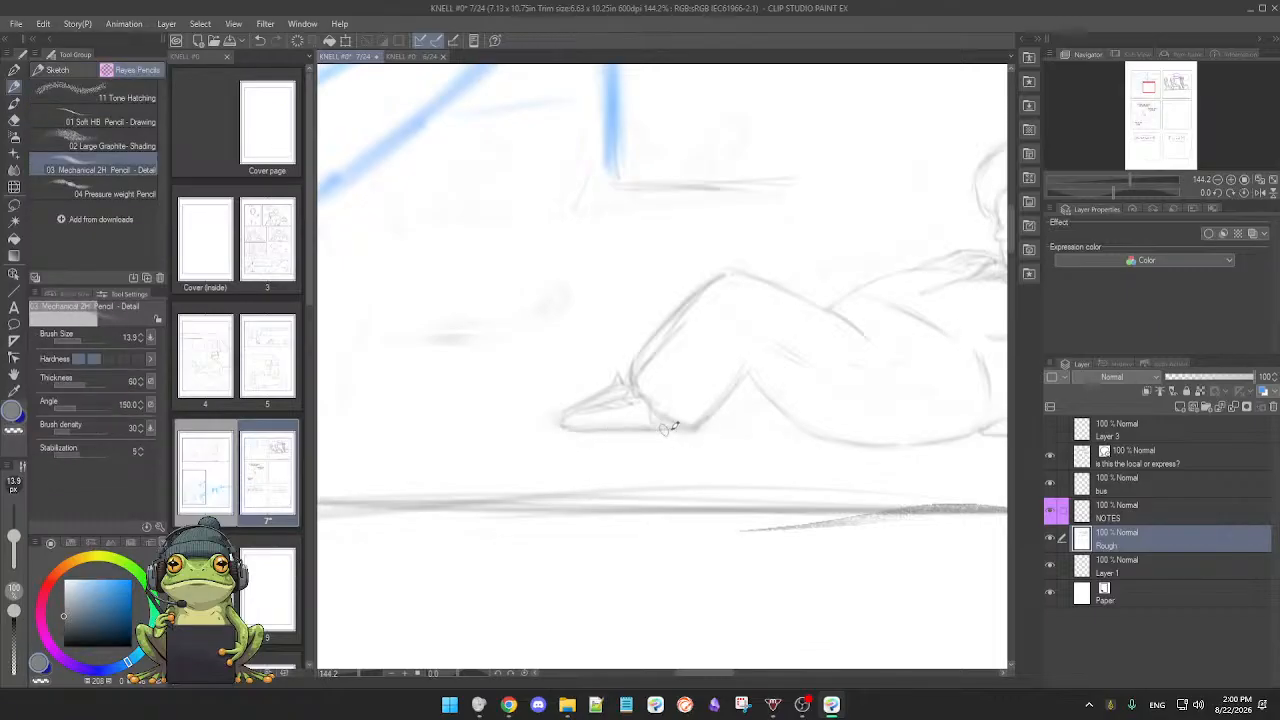
Step: Clean up the heel and the shin line, and refine the shoe's opening around the ankle
key("e")
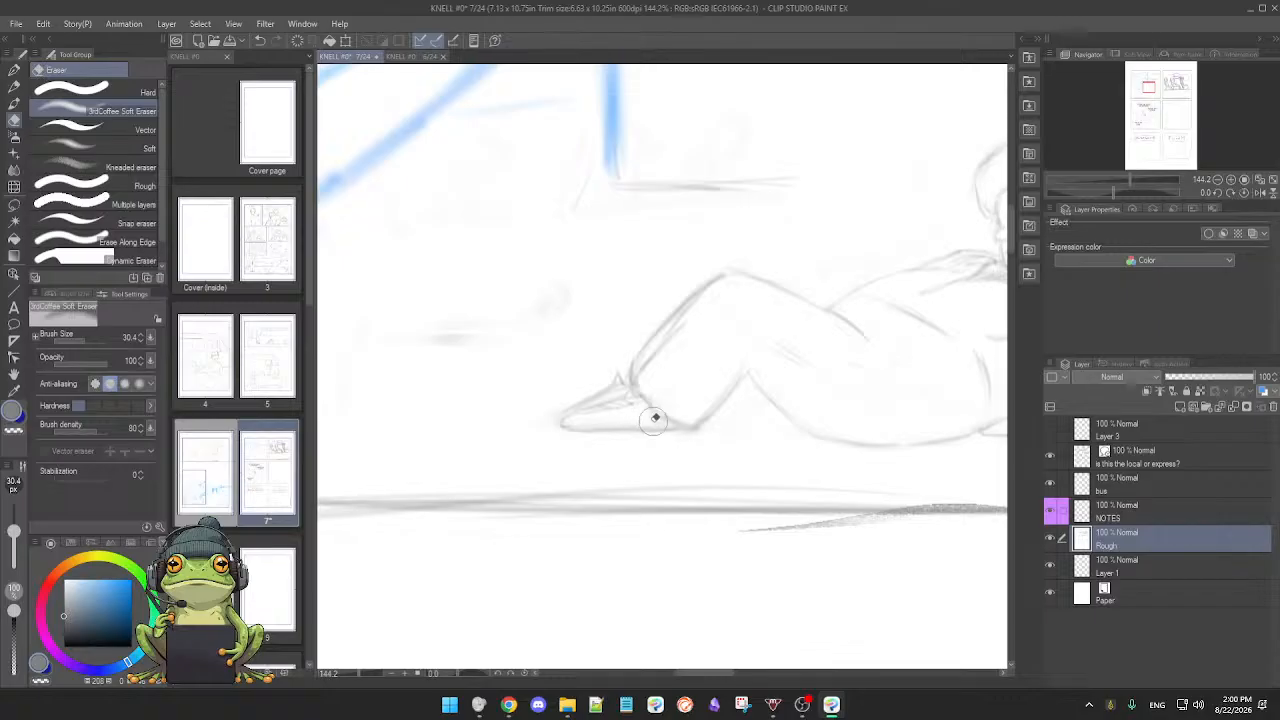
key("p")
key("e")
mouse_move(685, 327)
left_mouse_down()
mouse_move(661, 349)
mouse_move(683, 319)
left_mouse_up()
key("p")
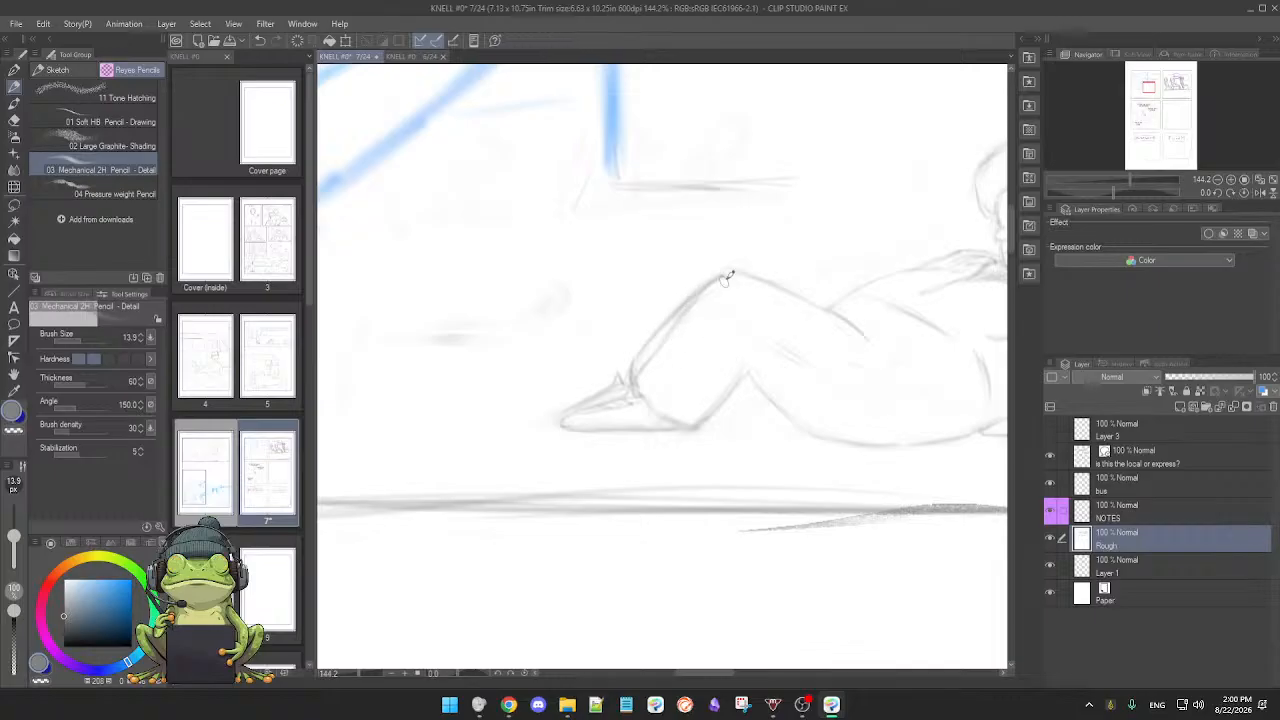
key("e")
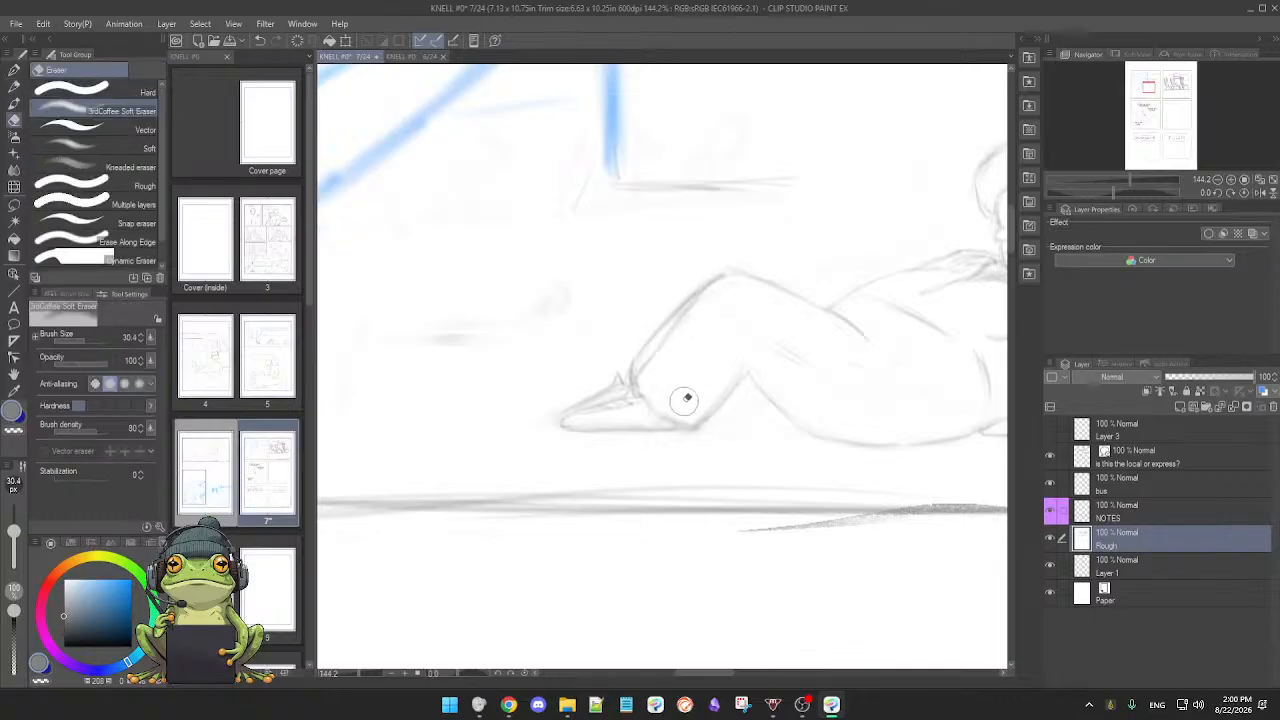
key("p")
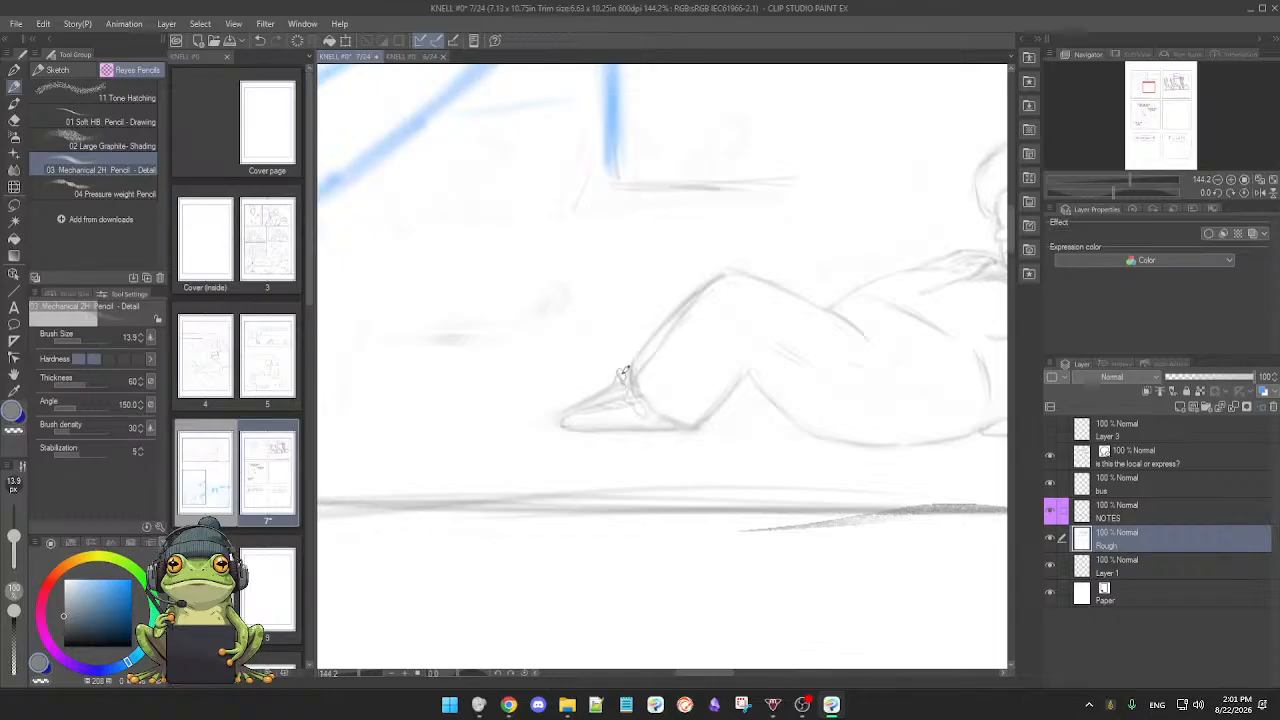
left_click_drag(616, 379, 626, 389)
scroll(625, 405, "down", 5)
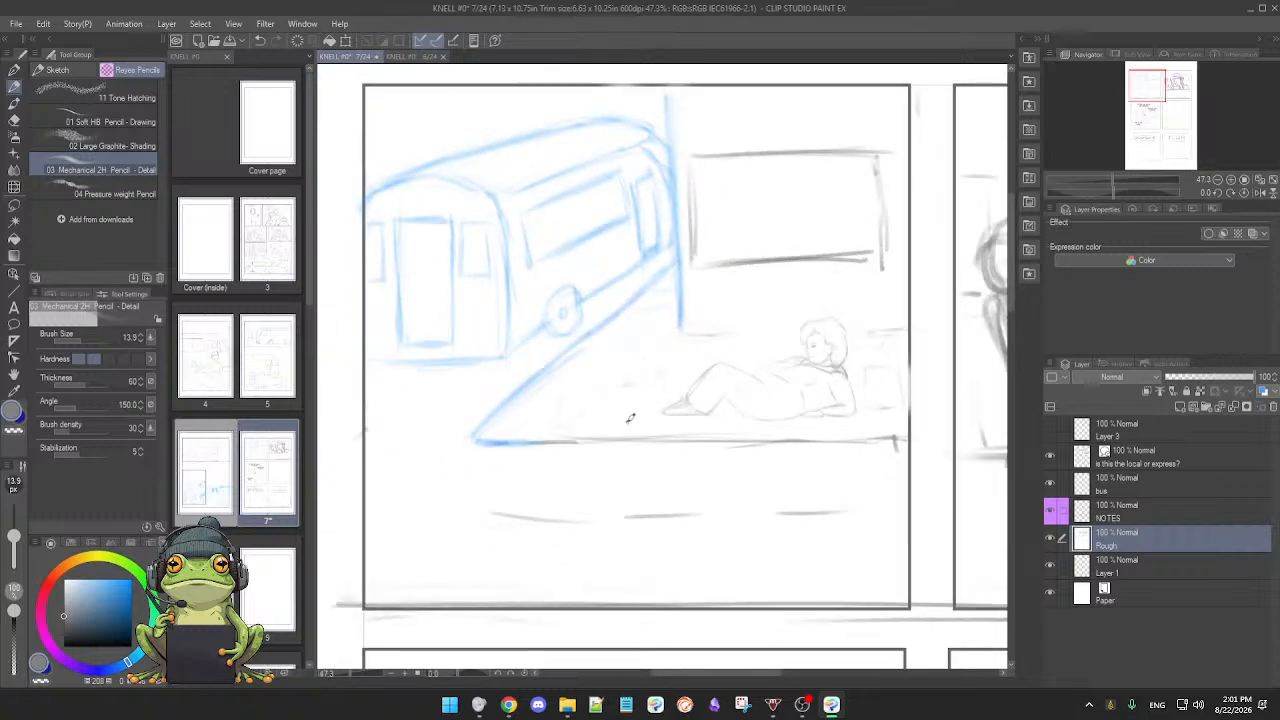
scroll(675, 465, "up", 3)
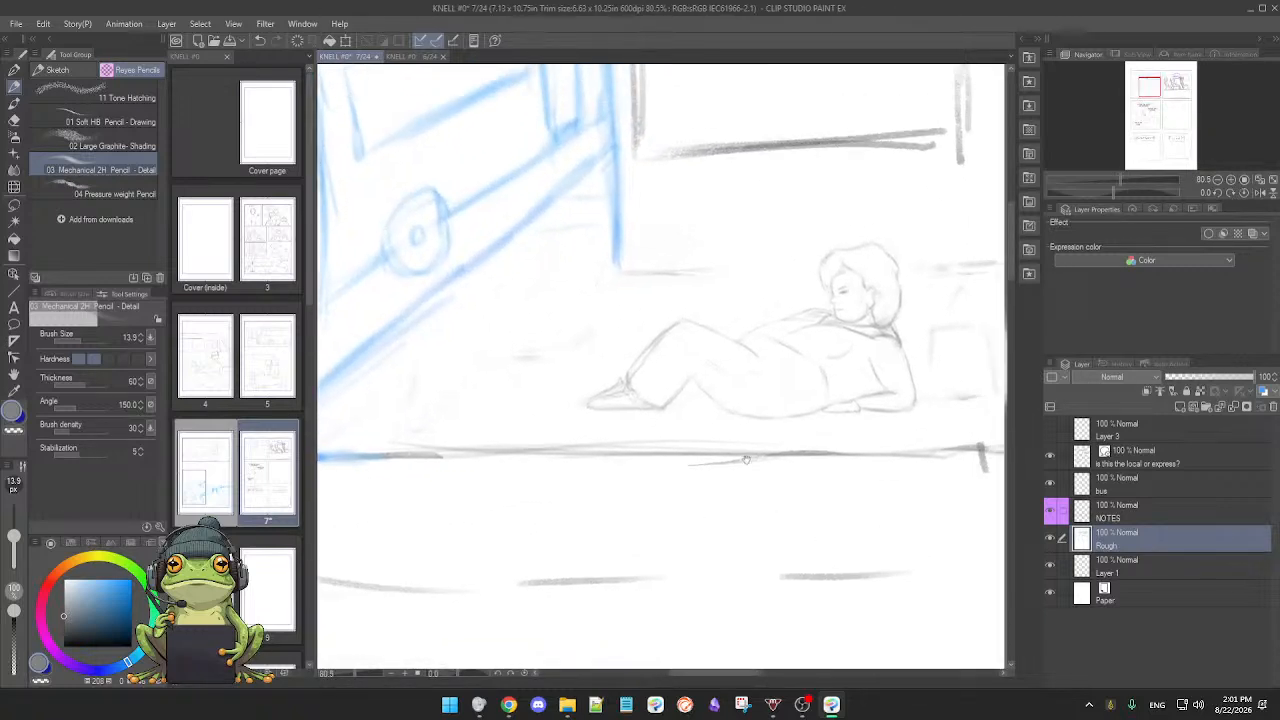
Step: Erase the reclining figure's eye and redraw it in mechanical pencil with a lowered, frowning brow
key("e")
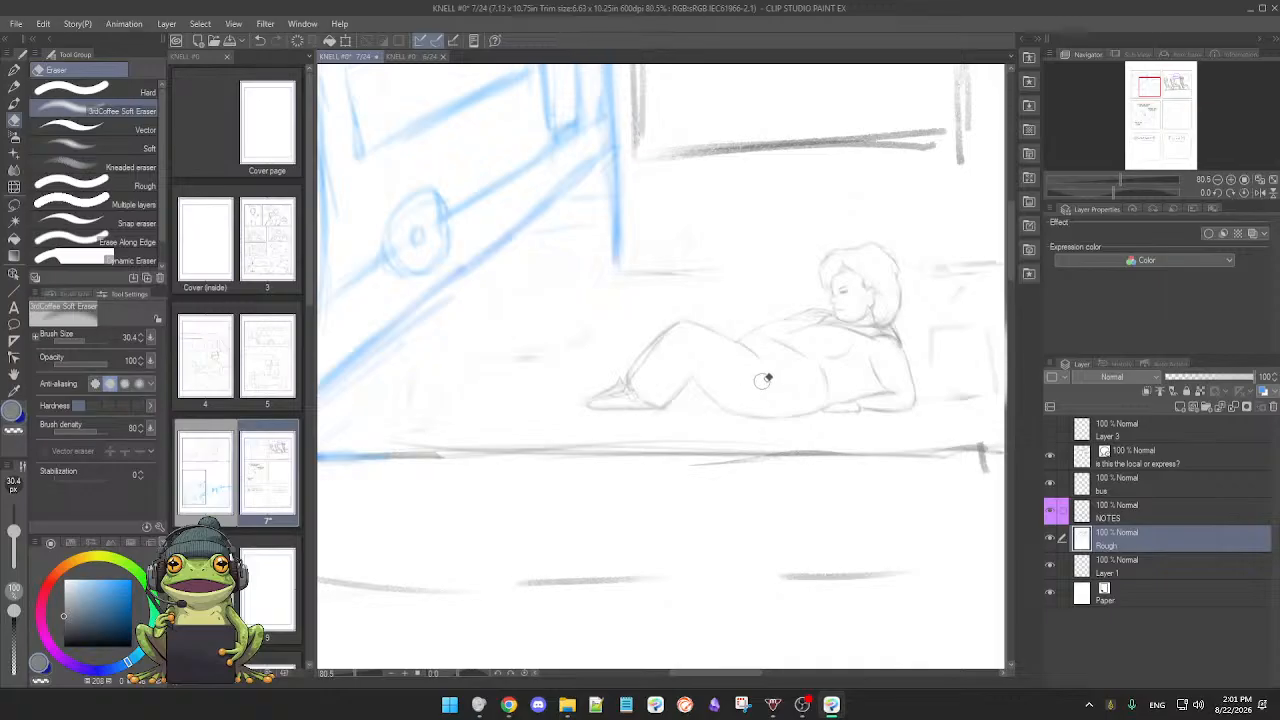
key("p")
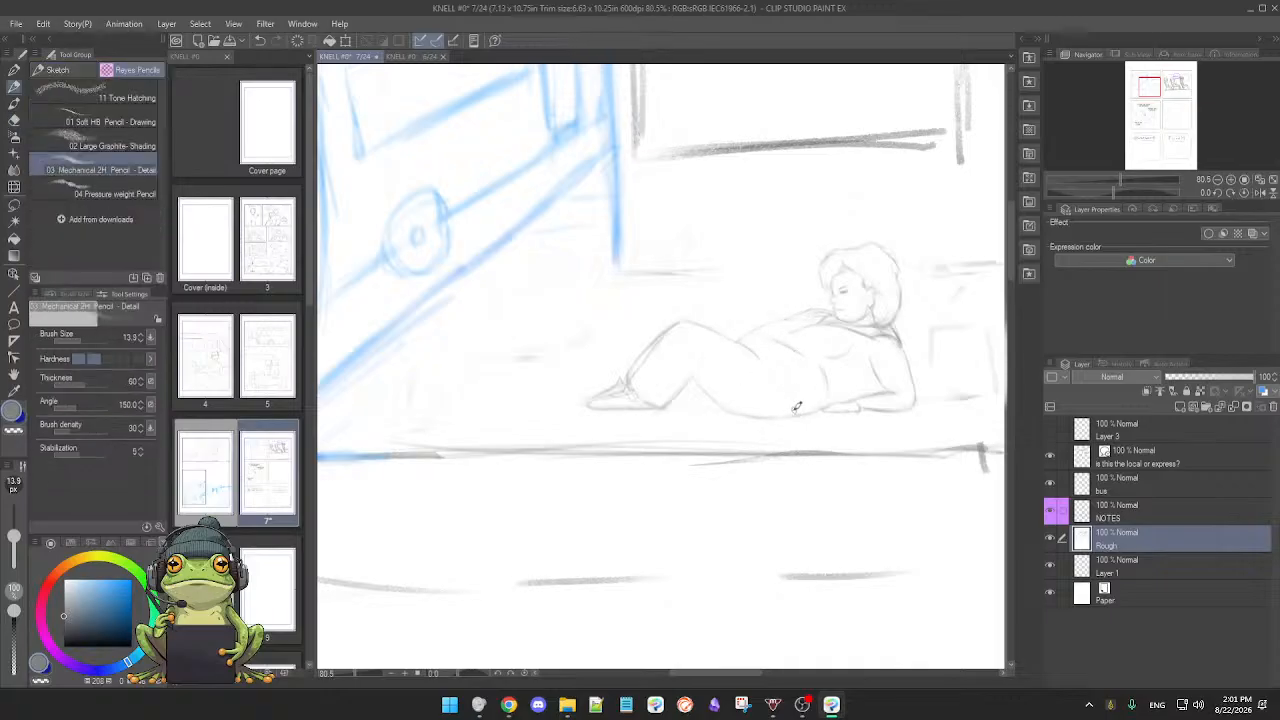
left_click_drag(794, 408, 742, 428)
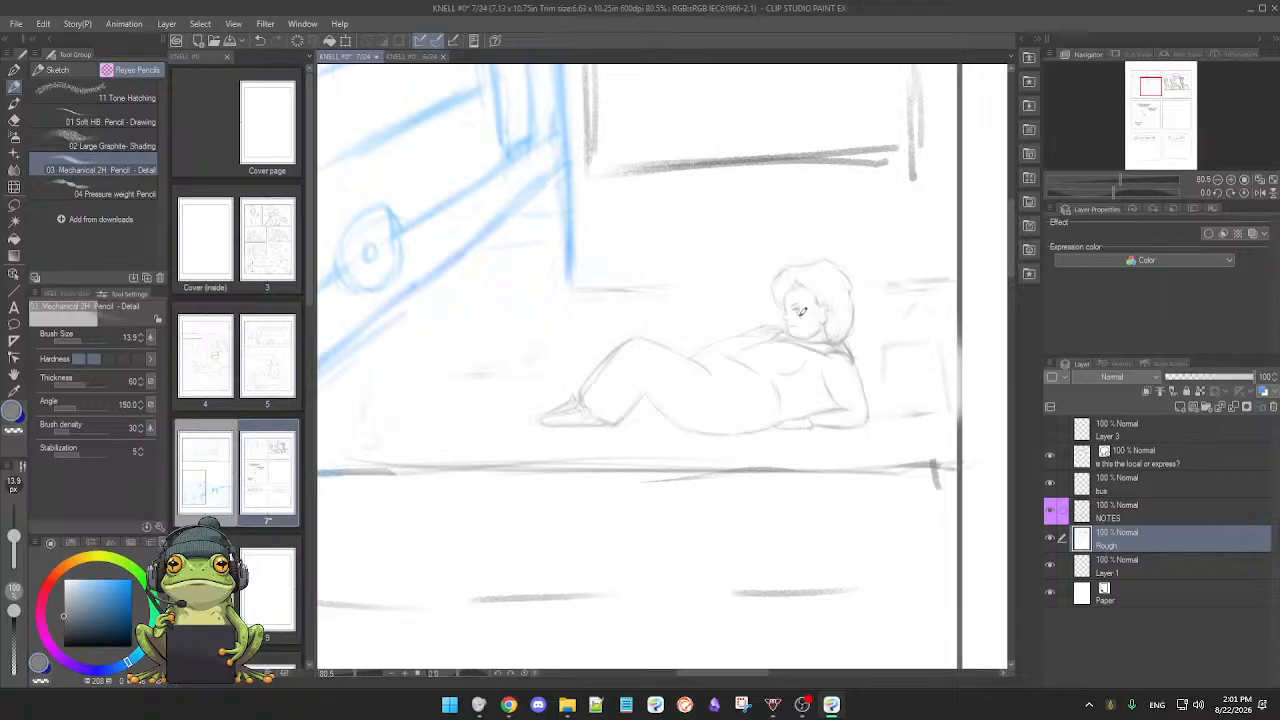
left_click_drag(802, 312, 788, 324)
scroll(816, 306, "up", 5)
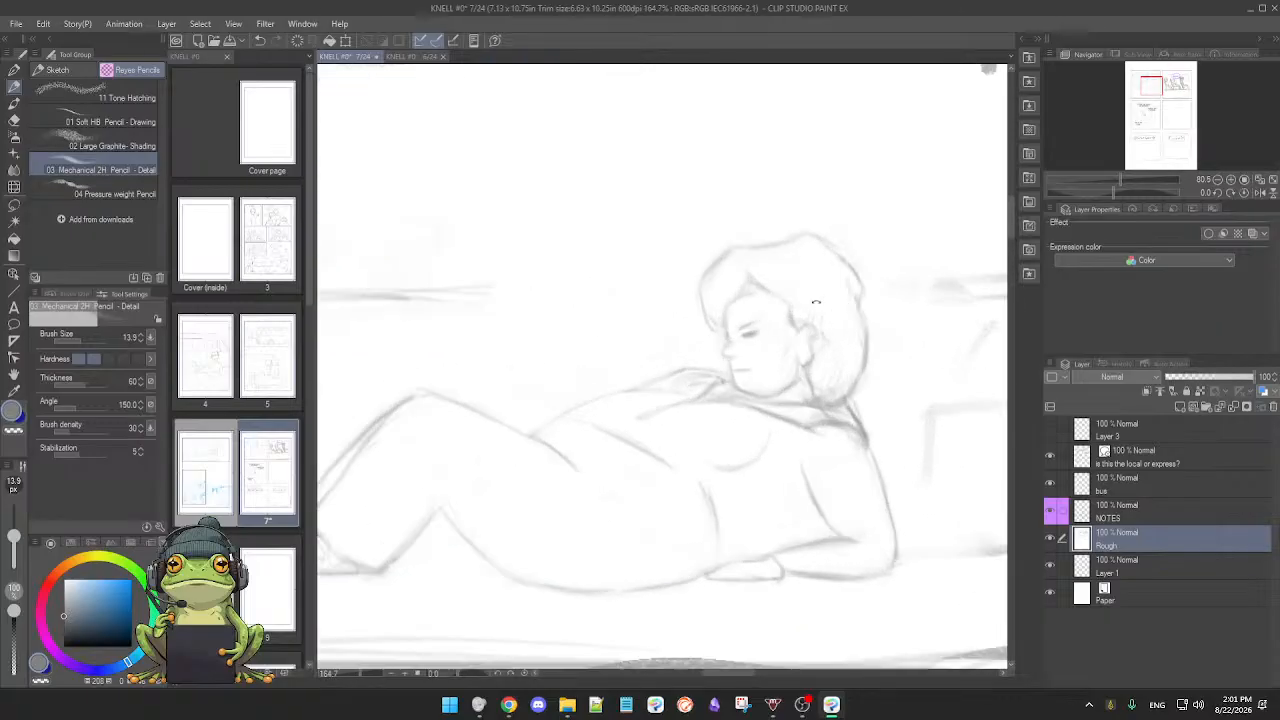
key("e")
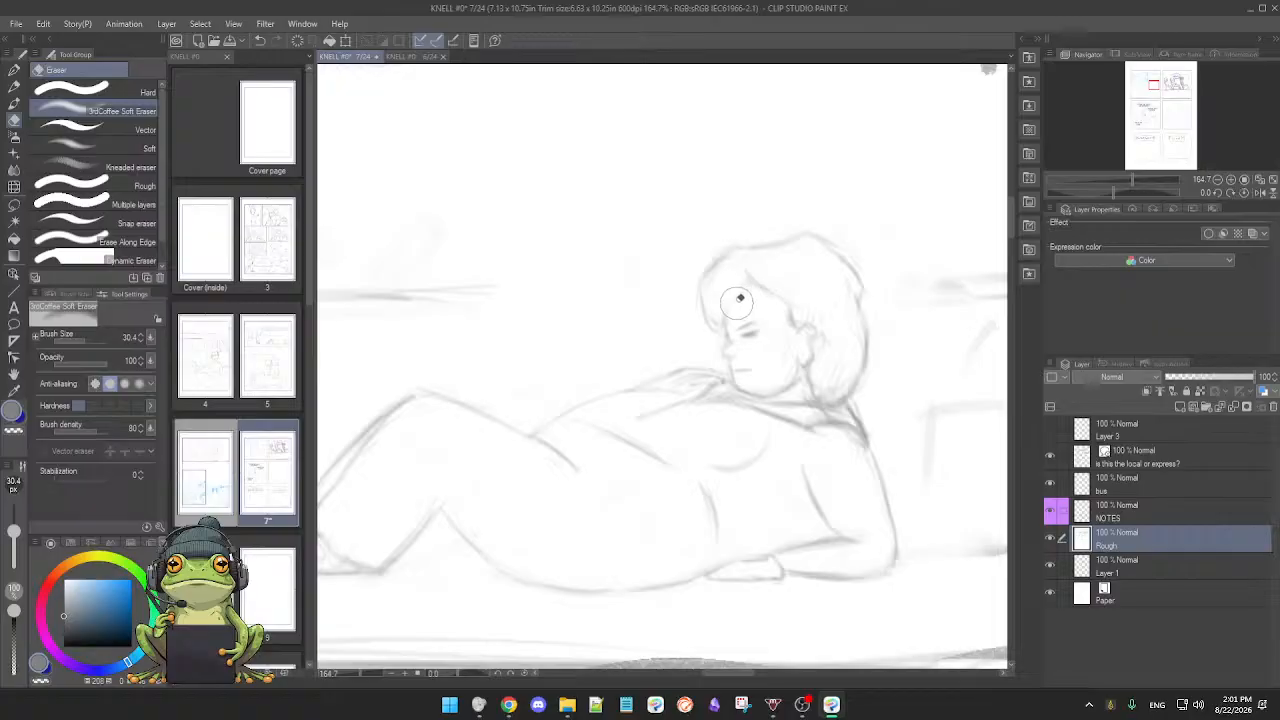
key("p")
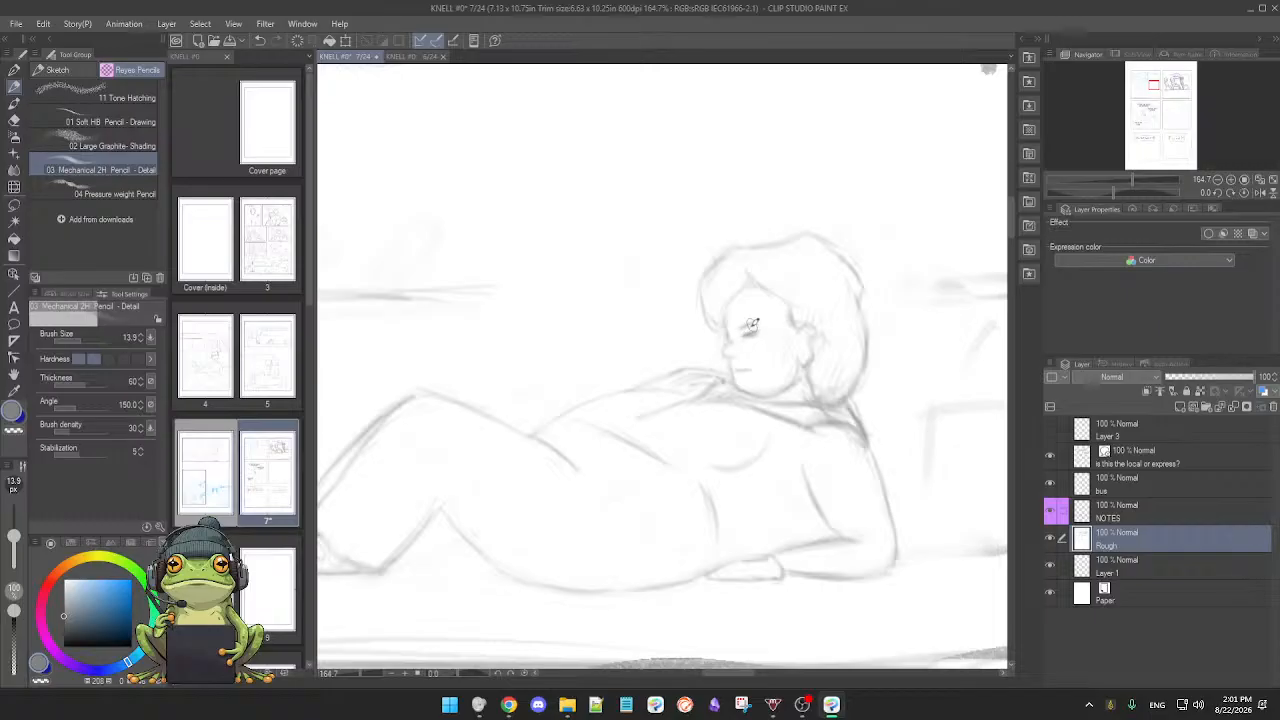
key("e")
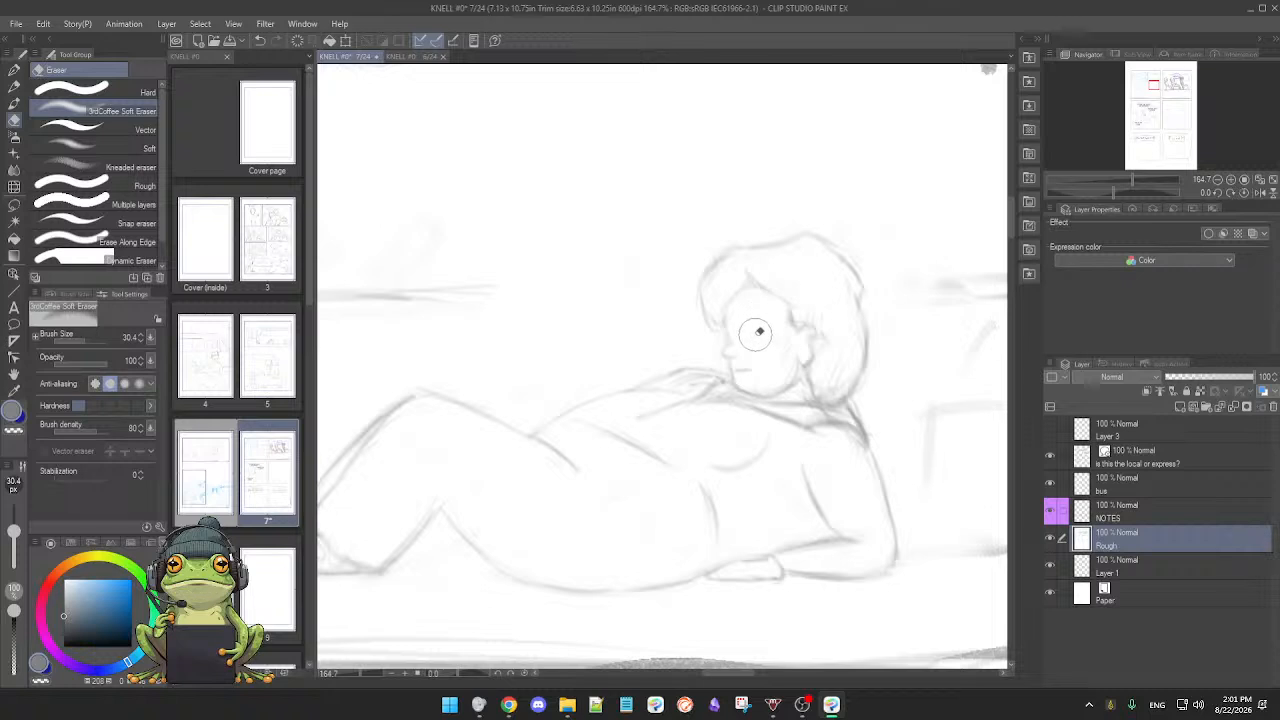
key("p")
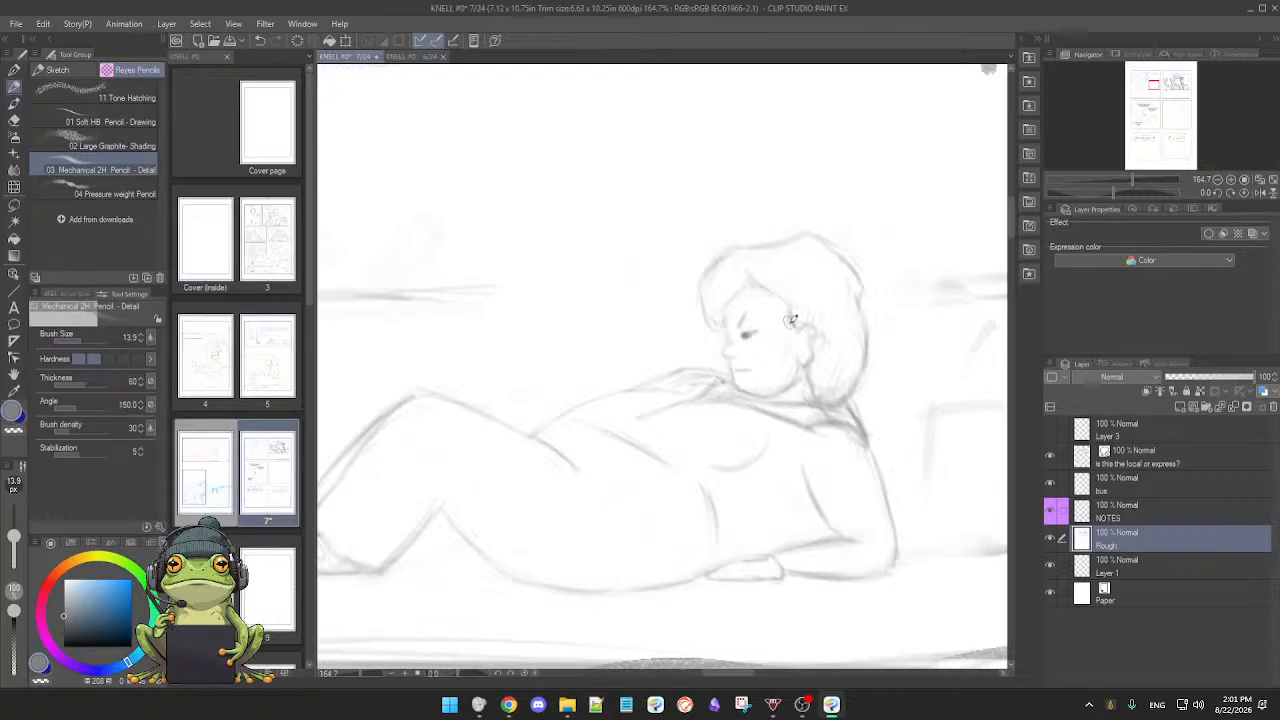
Step: Erase the reclining figure's frowning eye and nose, and redraw the eye, brow and nose profile in pencil
scroll(790, 320, "down", 4)
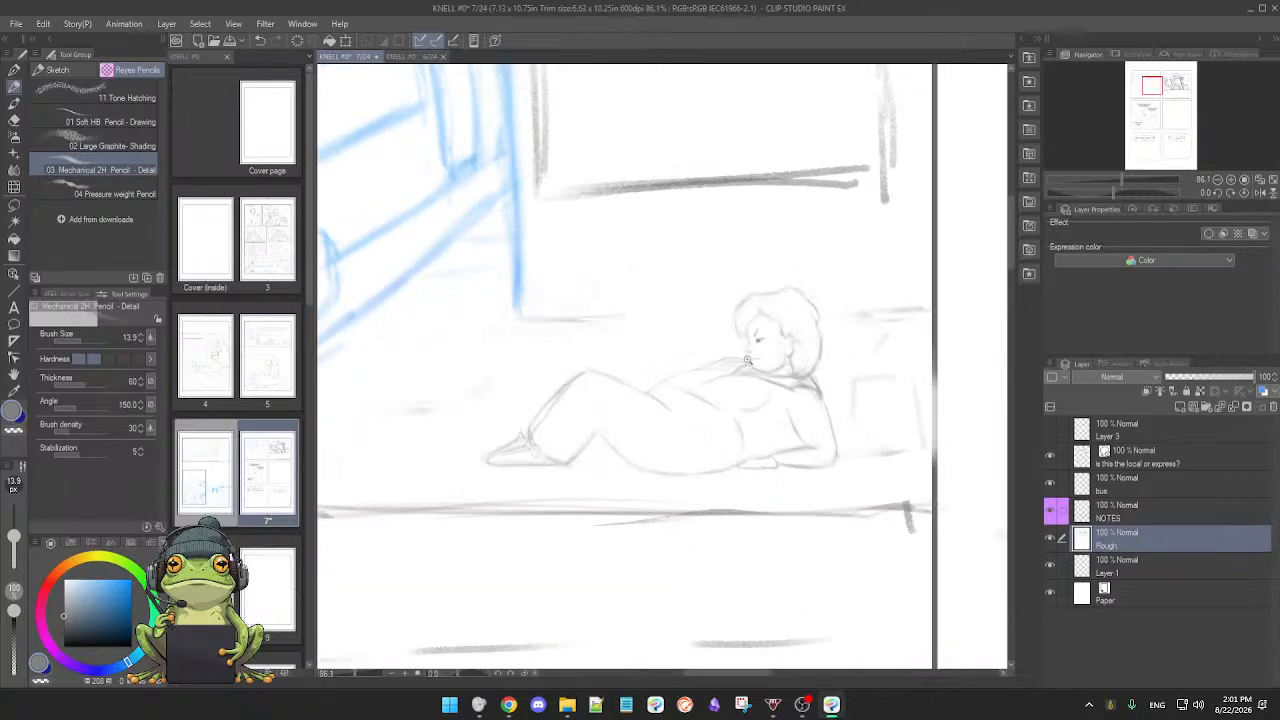
scroll(747, 360, "up", 3)
key("e")
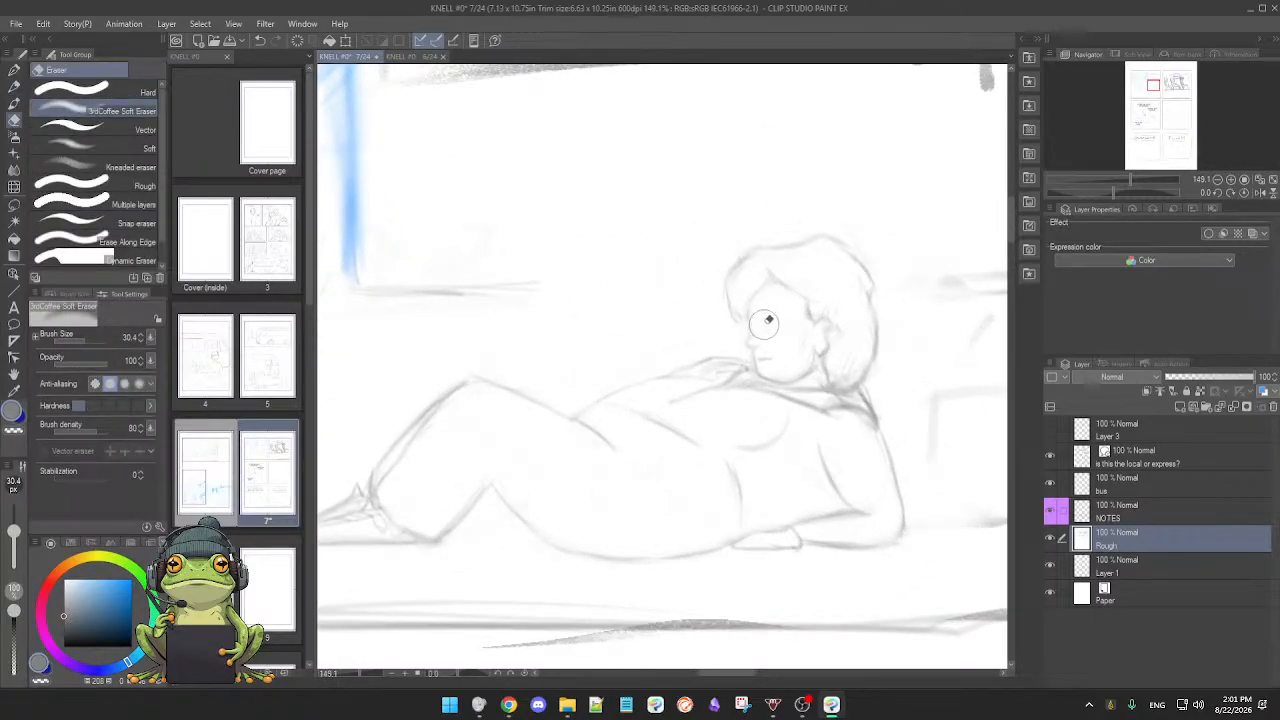
key("p")
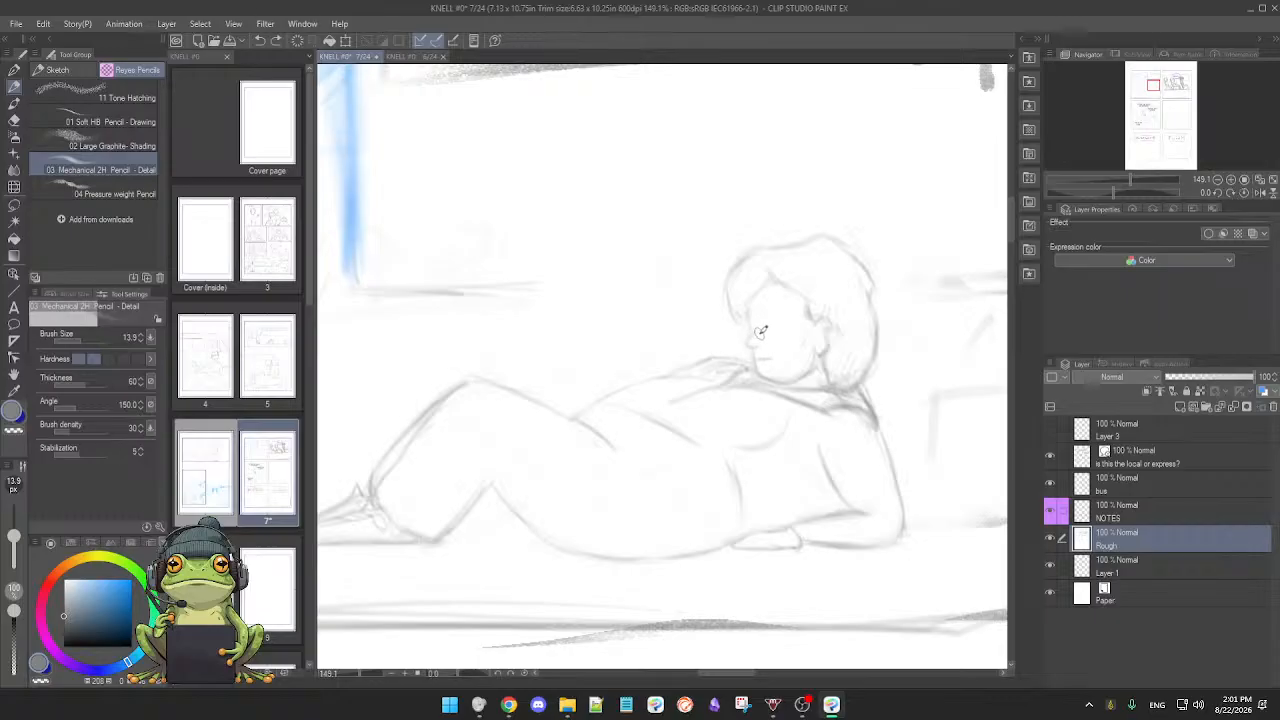
key("e")
key("p")
key("e")
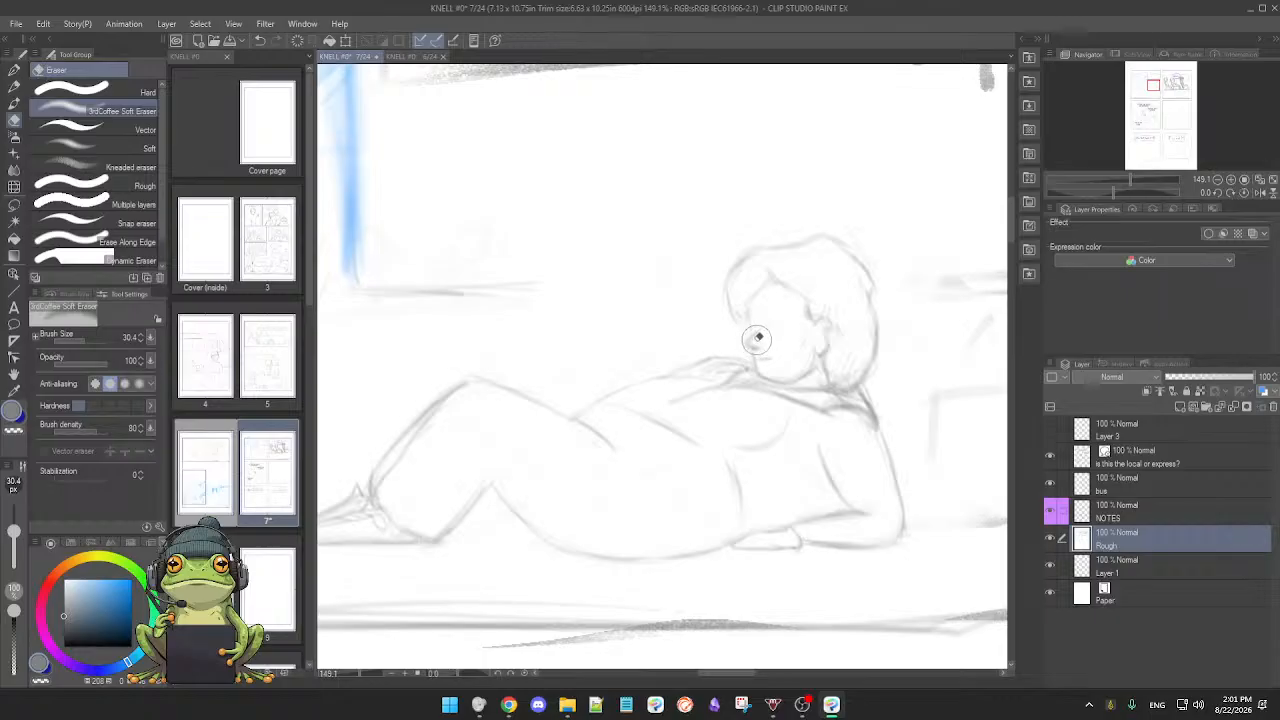
key("p")
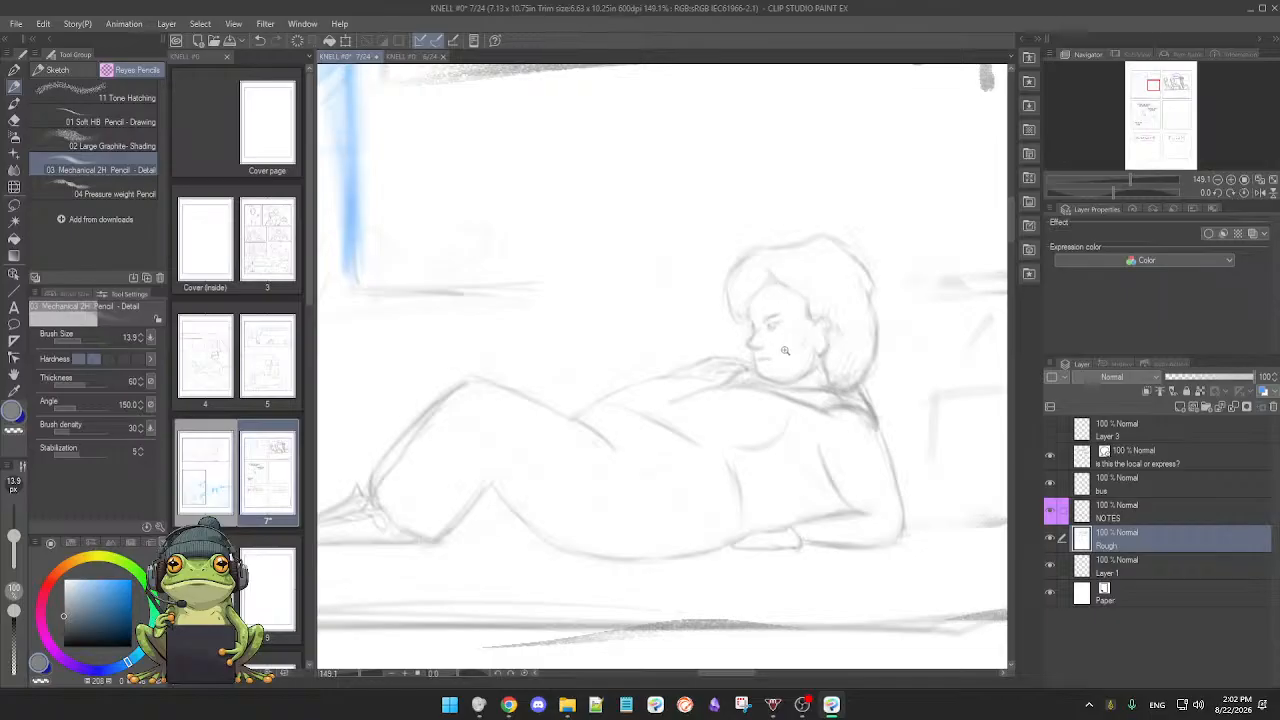
Step: Replace the figure's eye with a rounder, wide-open eye under a raised brow
scroll(785, 350, "down", 3)
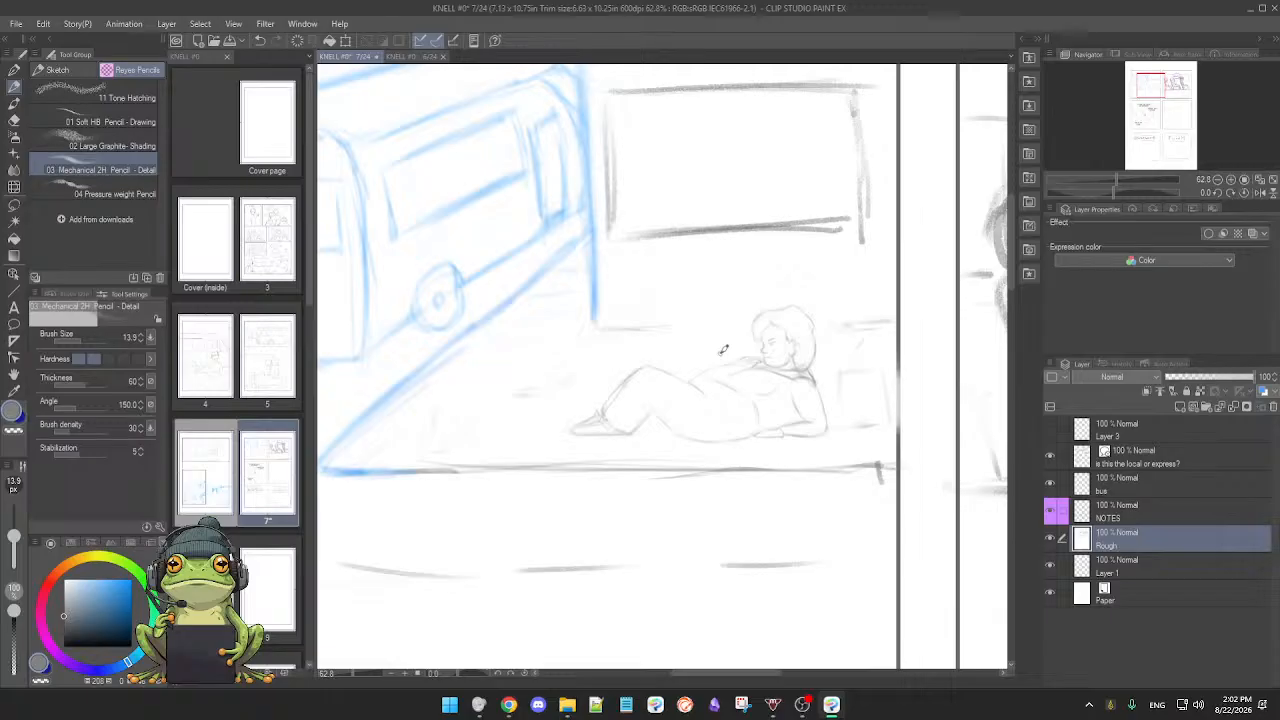
scroll(723, 349, "up", 3)
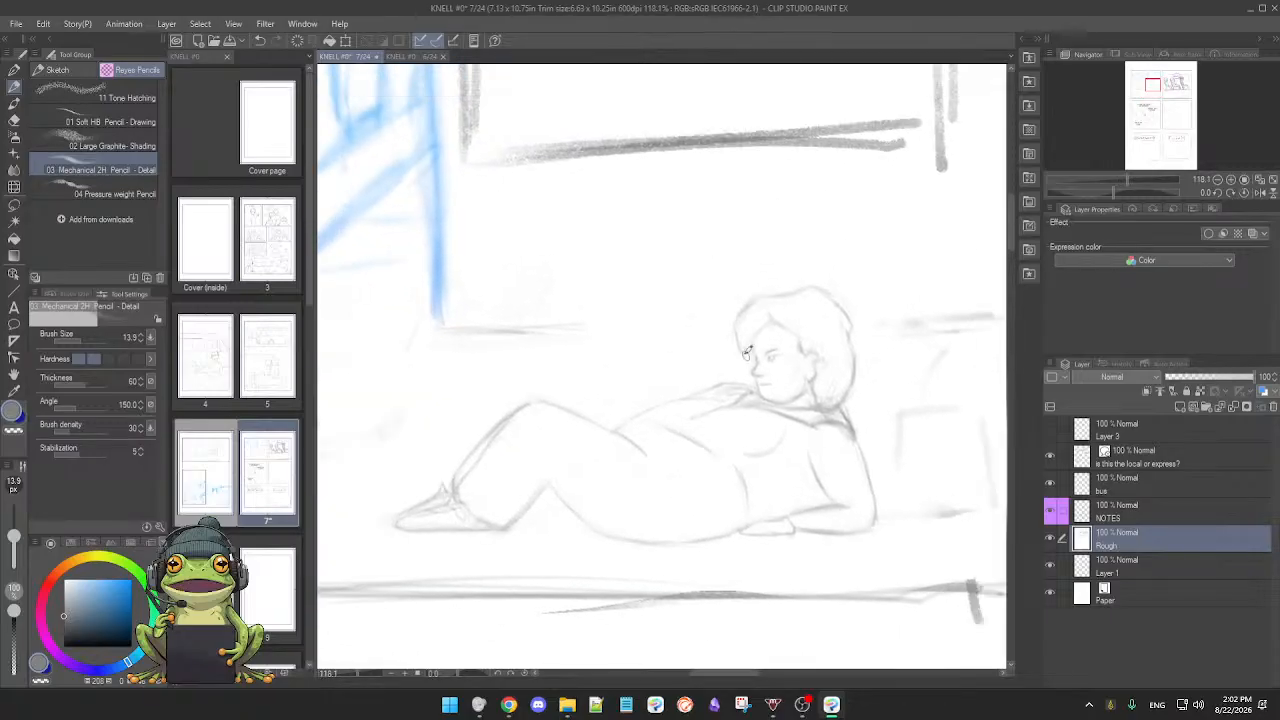
key("e")
key("p")
key("e")
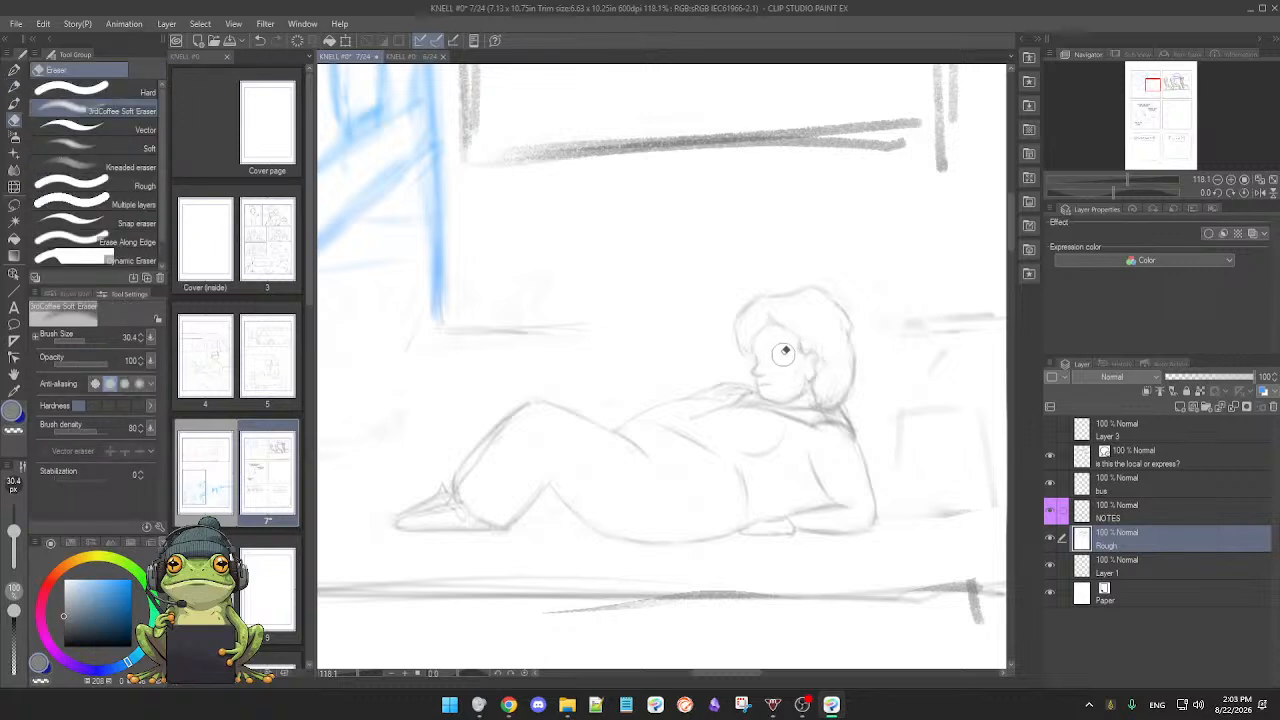
key("p")
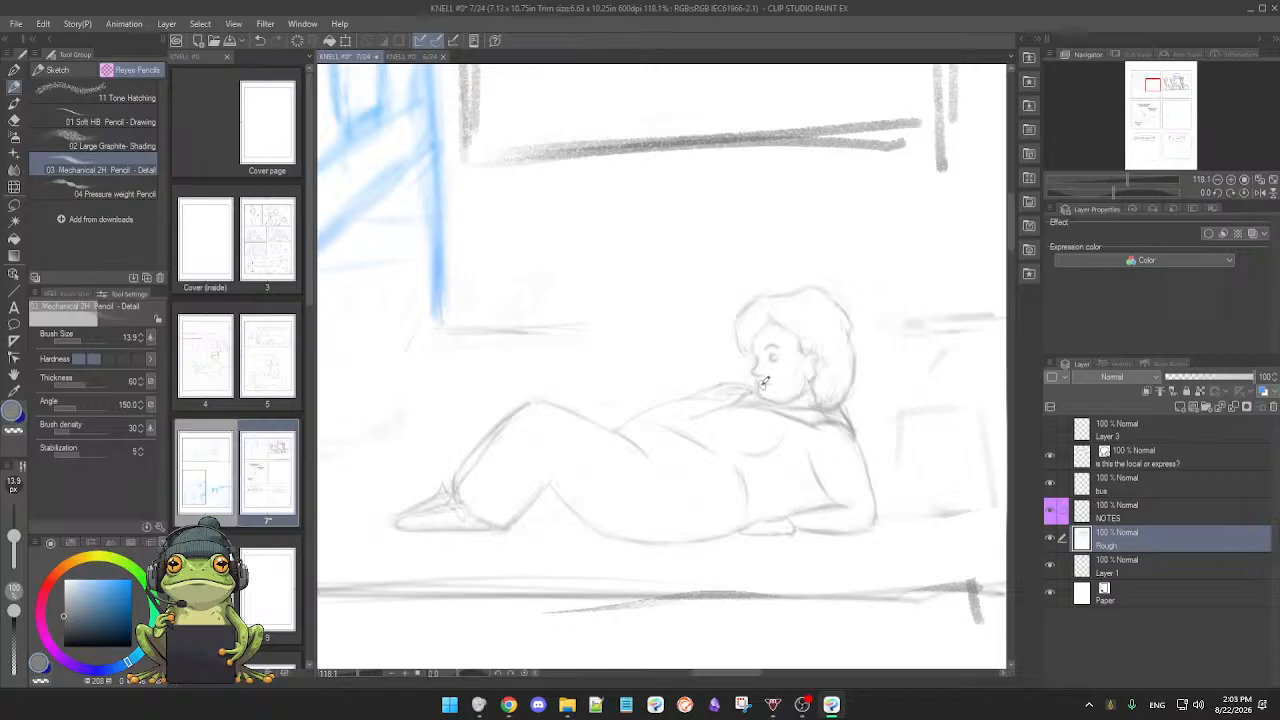
Step: Refine the wide-open eye's pupil and reshape the mouth as small and slightly parted
scroll(790, 383, "down", 4)
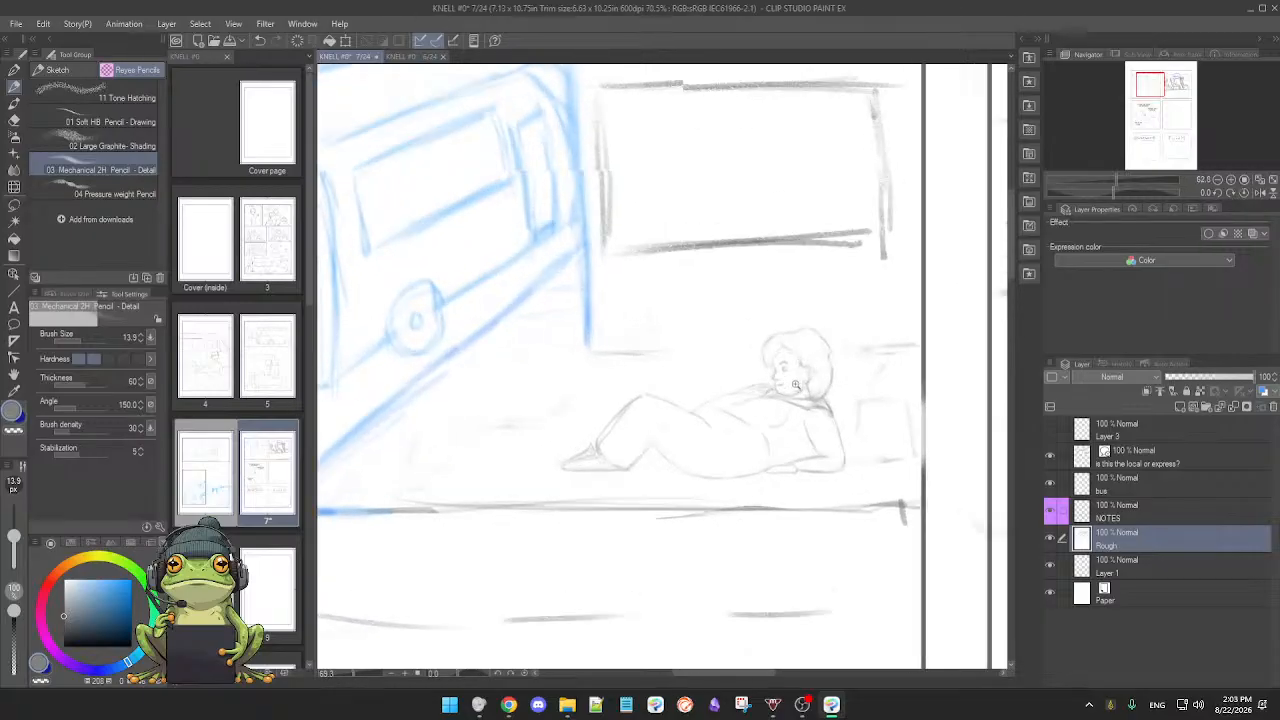
scroll(796, 385, "up", 4)
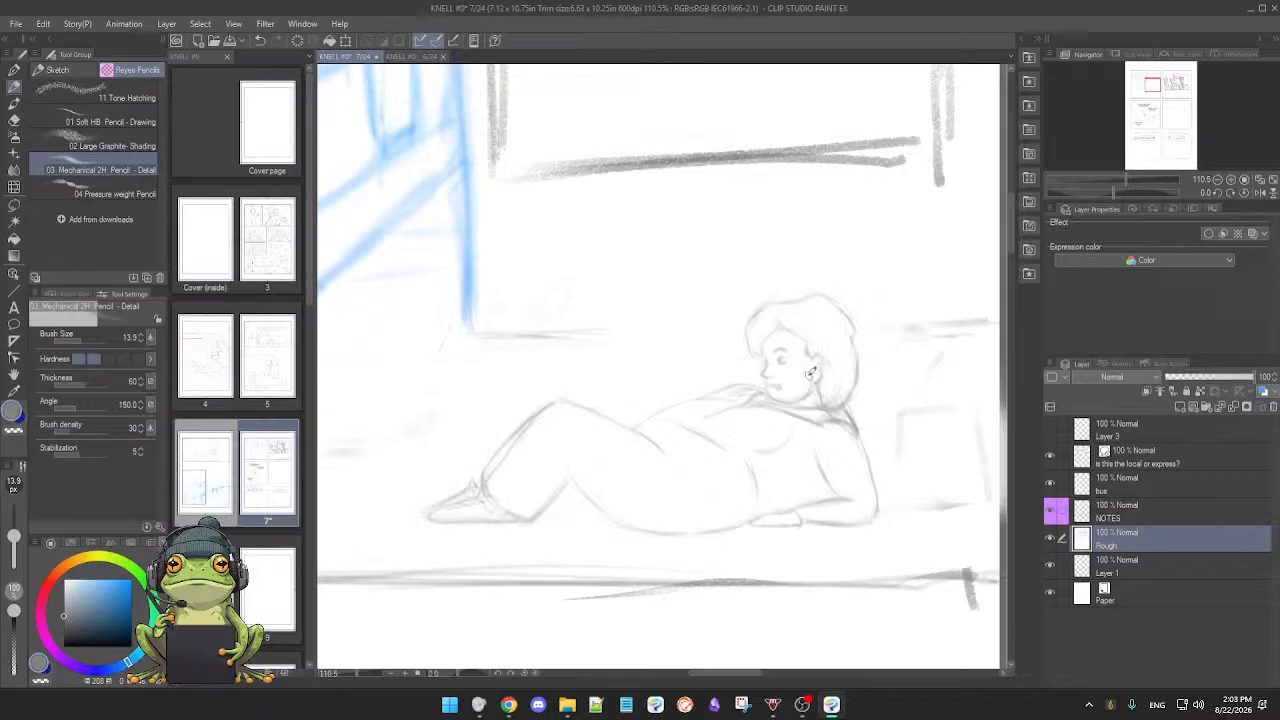
scroll(808, 381, "up", 4)
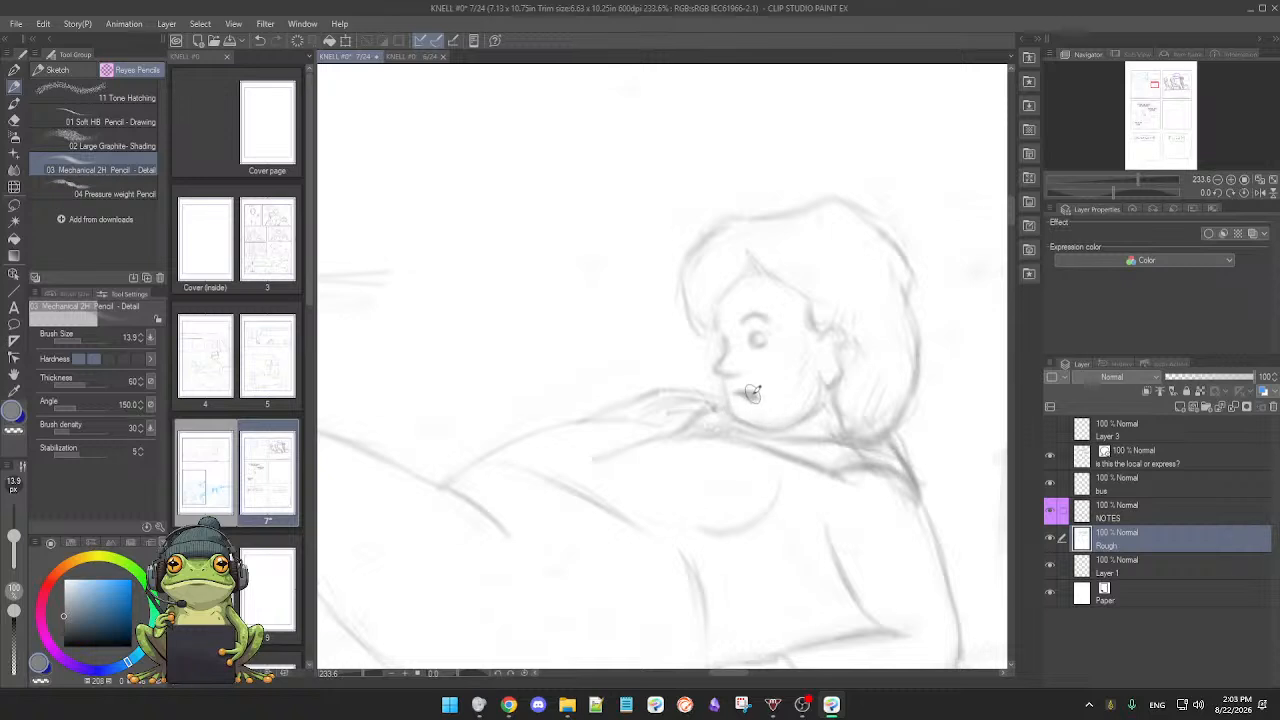
left_click_drag(756, 335, 766, 343)
scroll(852, 354, "down", 1)
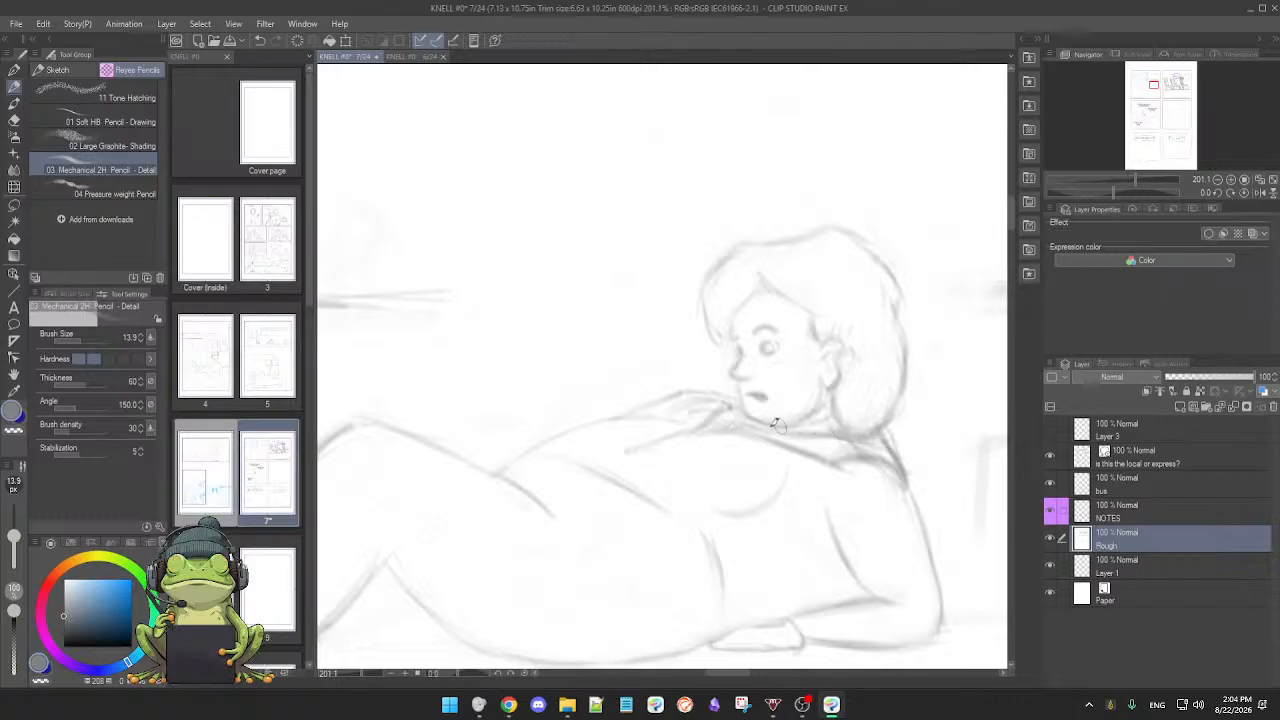
Step: Soften the chest line below the figure's chin and redraw the neckline toward the near shoulder
key("e")
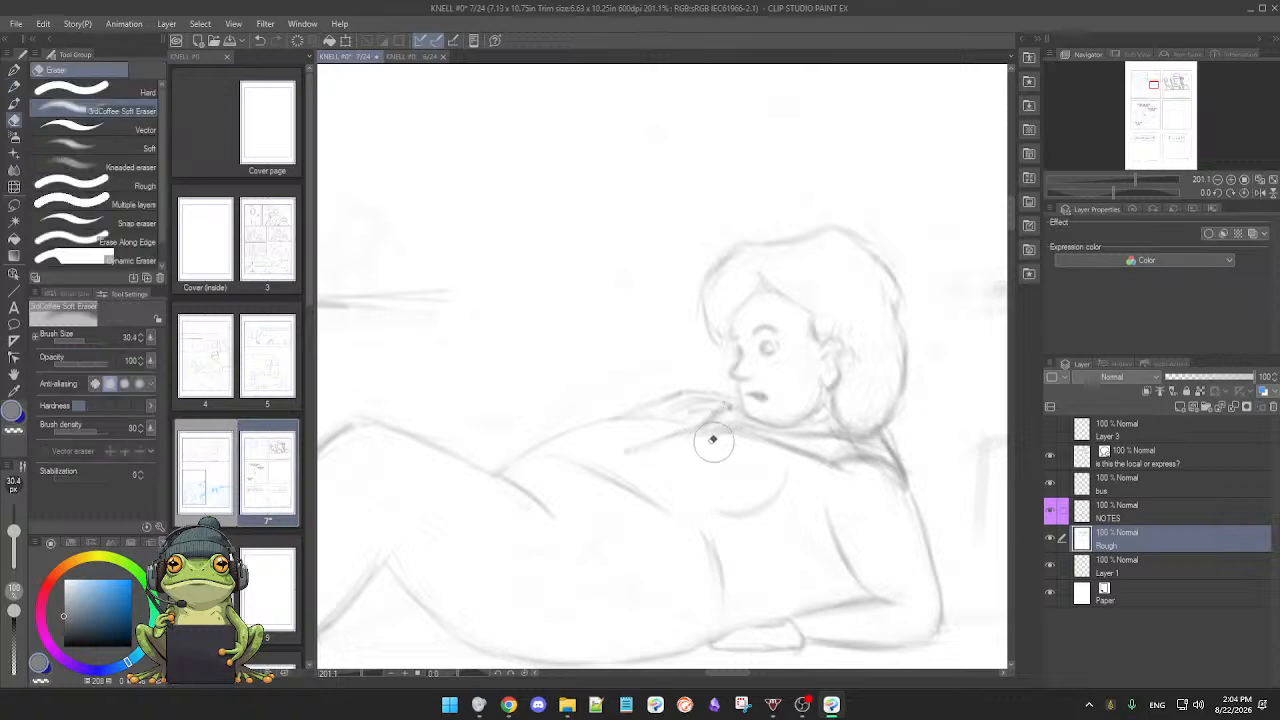
key("p")
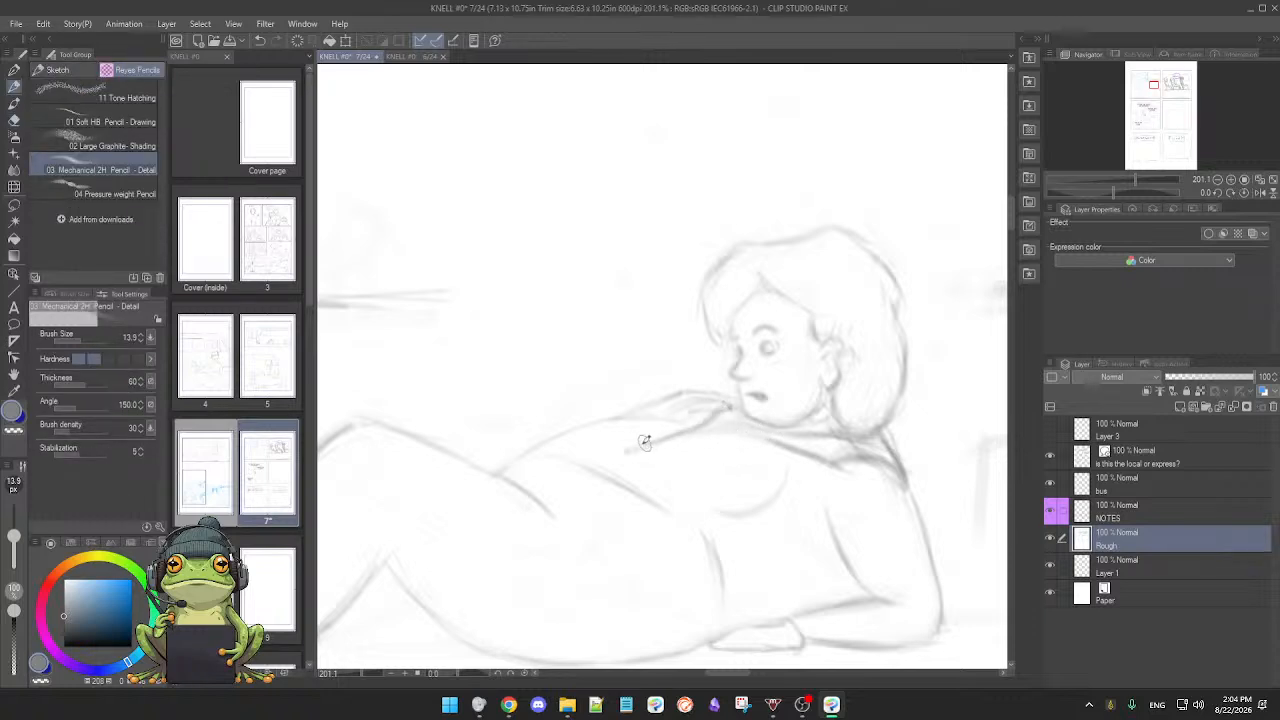
left_click_drag(732, 434, 806, 452)
key("e")
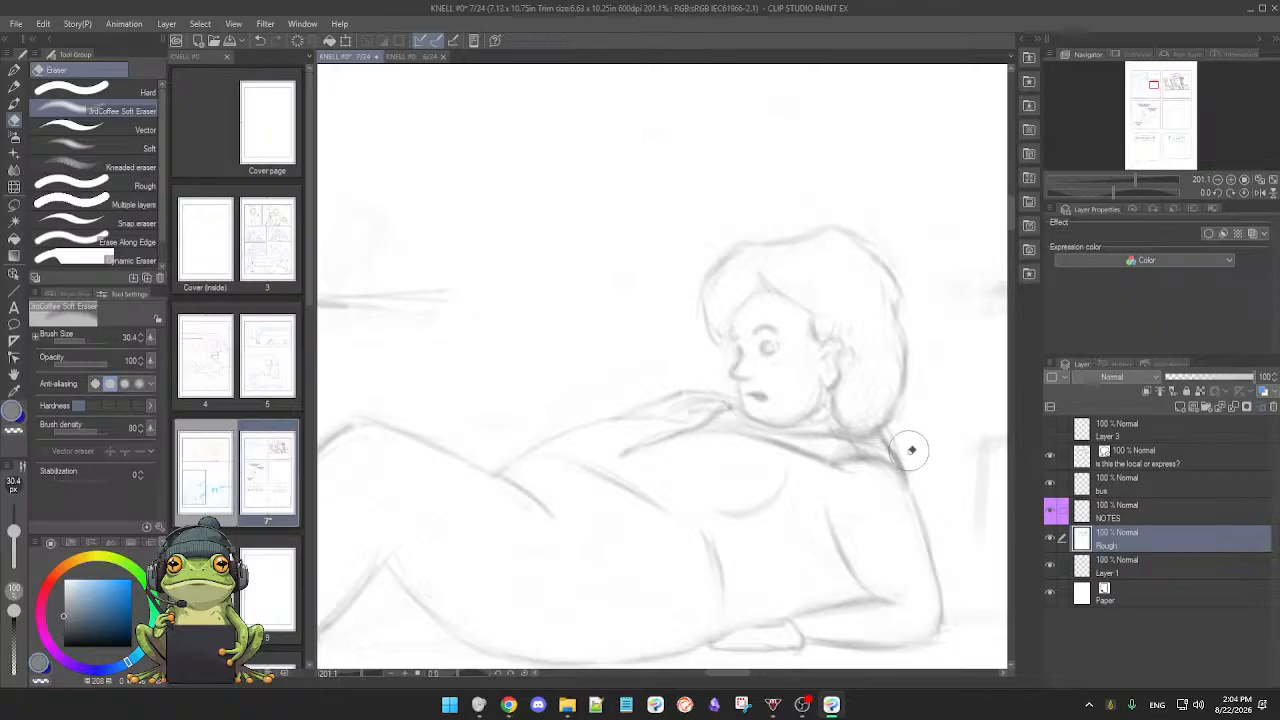
Step: Erase and redraw the collar and shoulder contour behind the figure's neck, just below the hair
key("p")
left_click_drag(883, 438, 905, 478)
key("e")
mouse_move(890, 431)
left_mouse_down()
mouse_move(903, 451)
mouse_move(884, 430)
mouse_move(880, 440)
mouse_move(903, 434)
mouse_move(909, 460)
left_mouse_up()
key("p")
key("e")
key("p")
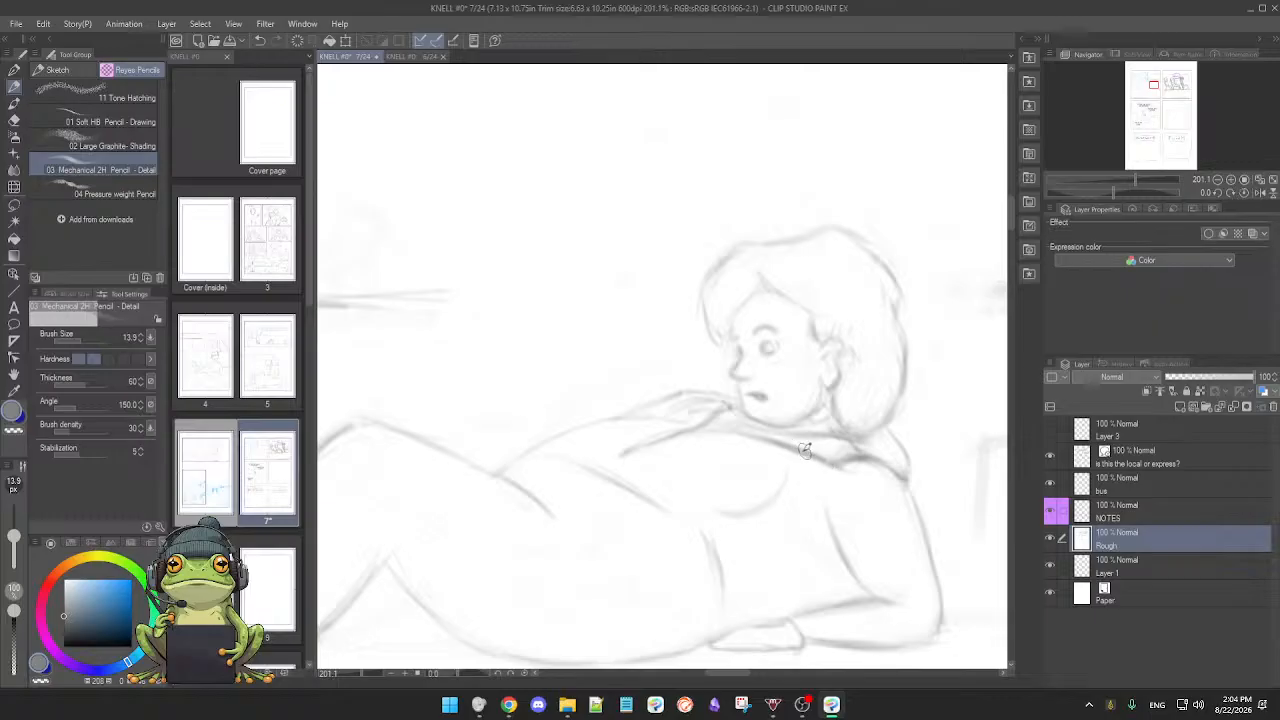
Step: Clean up the overlap between the raised hand and chin, and redraw the collar, jaw and neck lines
key("e")
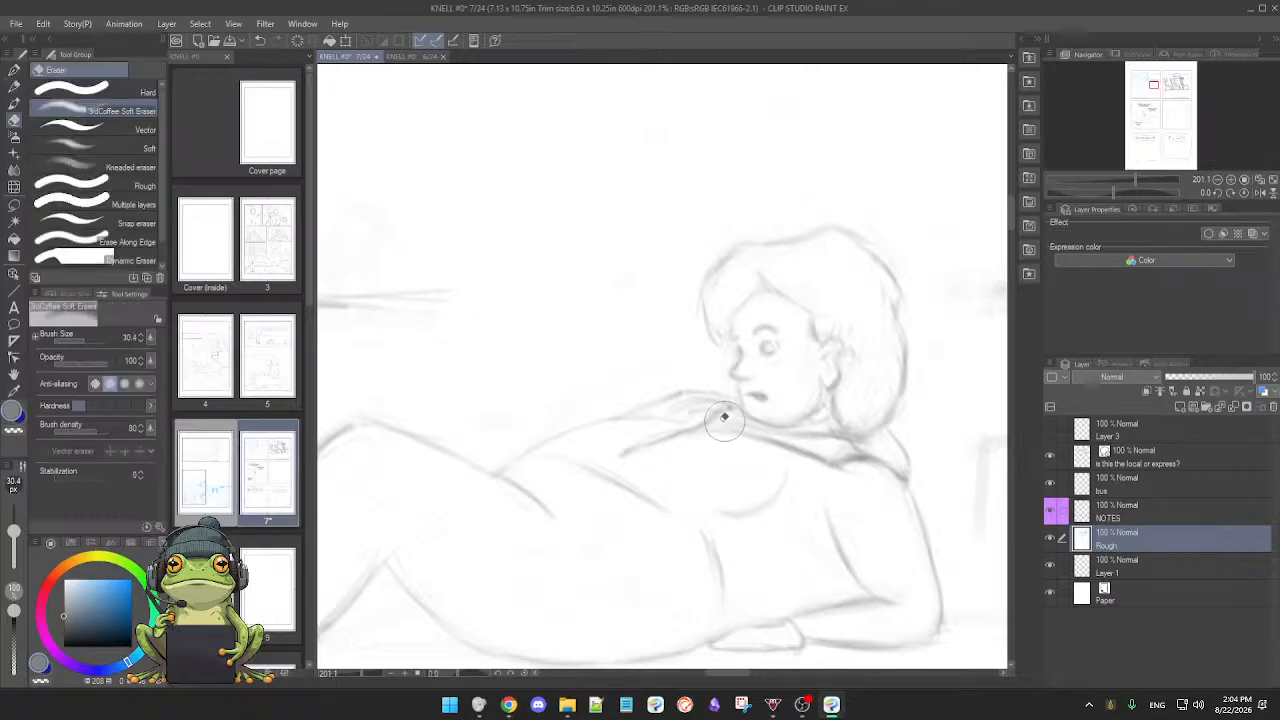
left_click_drag(724, 420, 747, 421)
key("p")
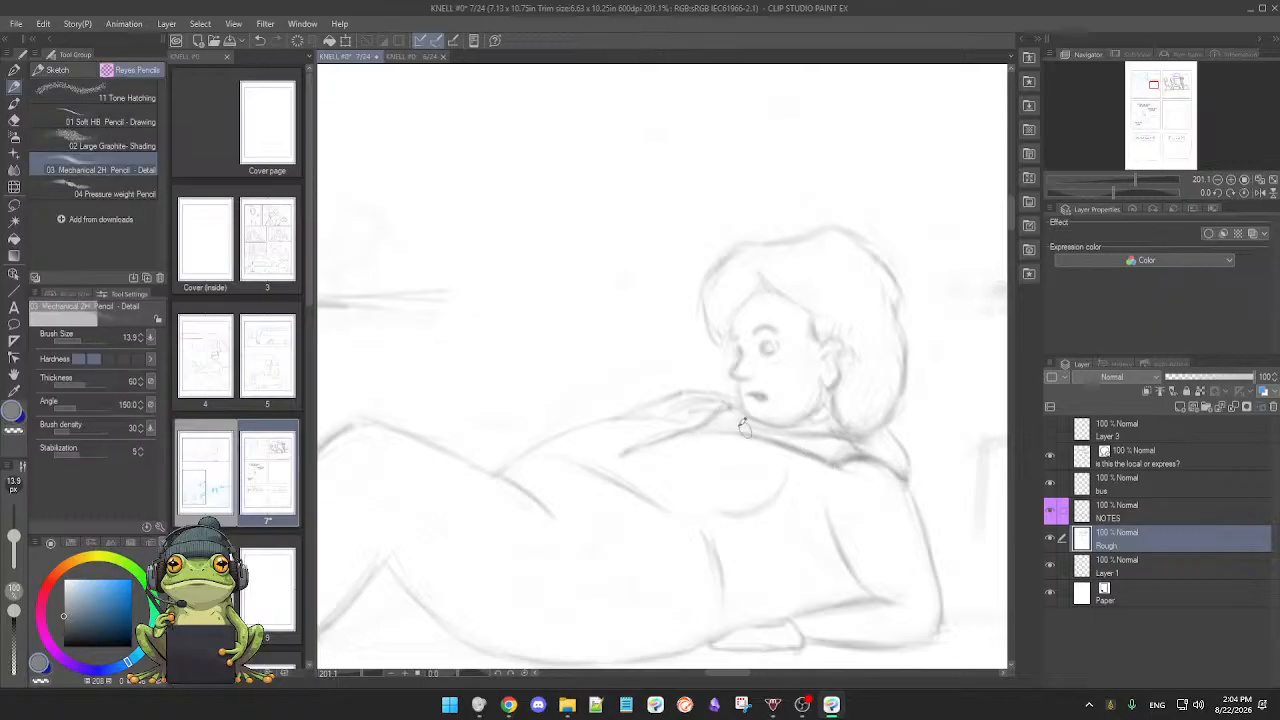
left_click_drag(737, 420, 746, 411)
key("e")
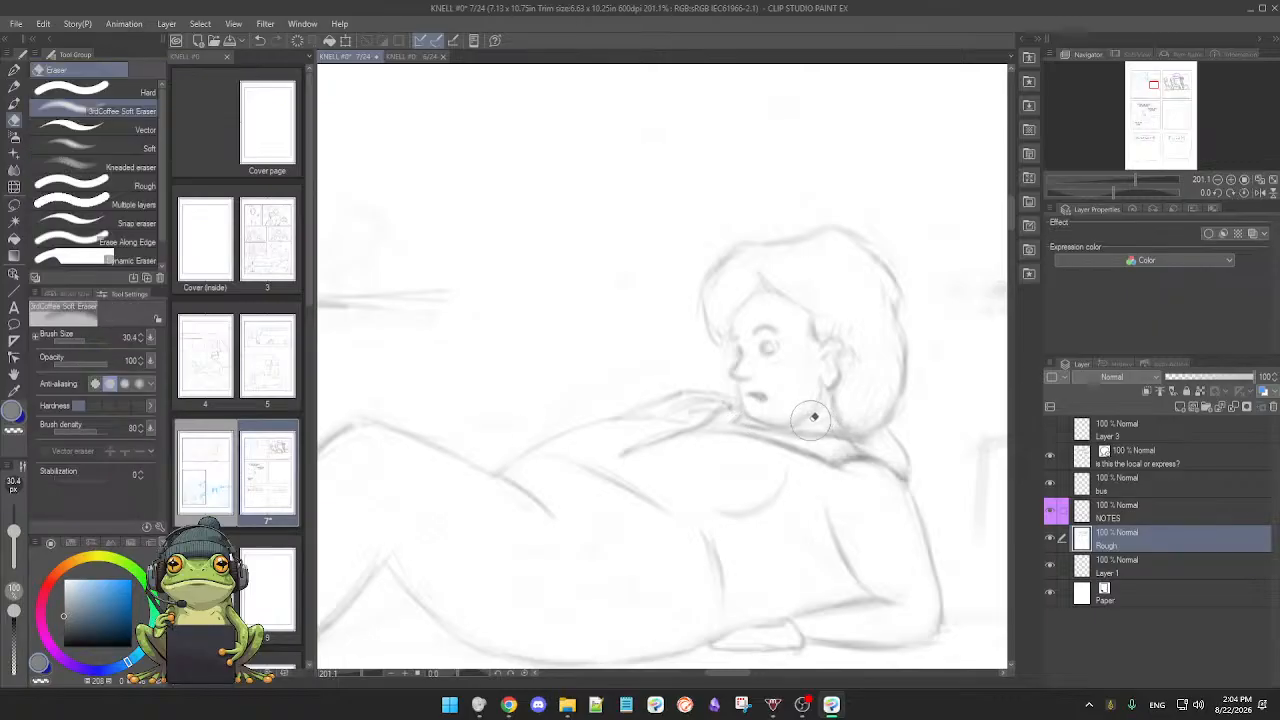
key("p")
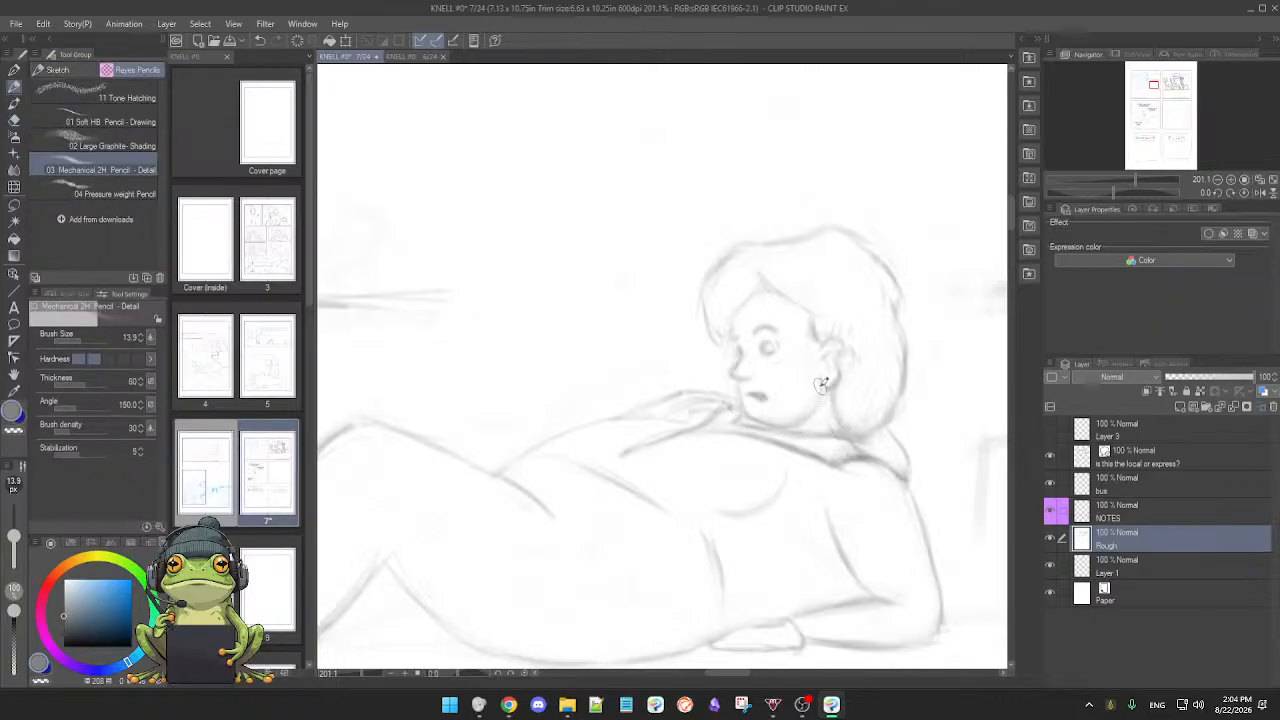
left_click_drag(830, 393, 839, 422)
Step: Loosen the hair's outer contour with short flyaway strands at the back of the head and beside the forehead
scroll(810, 430, "down", 5)
scroll(738, 455, "up", 2)
left_click_drag(738, 455, 675, 504)
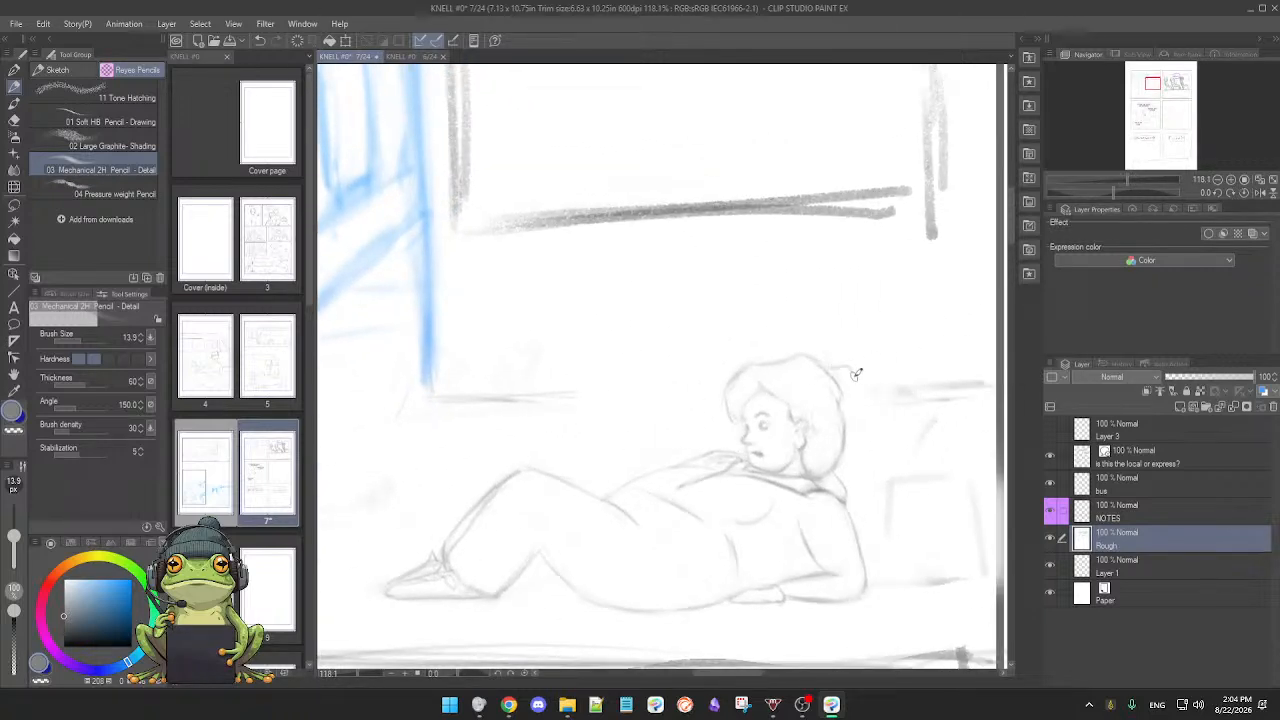
key("e")
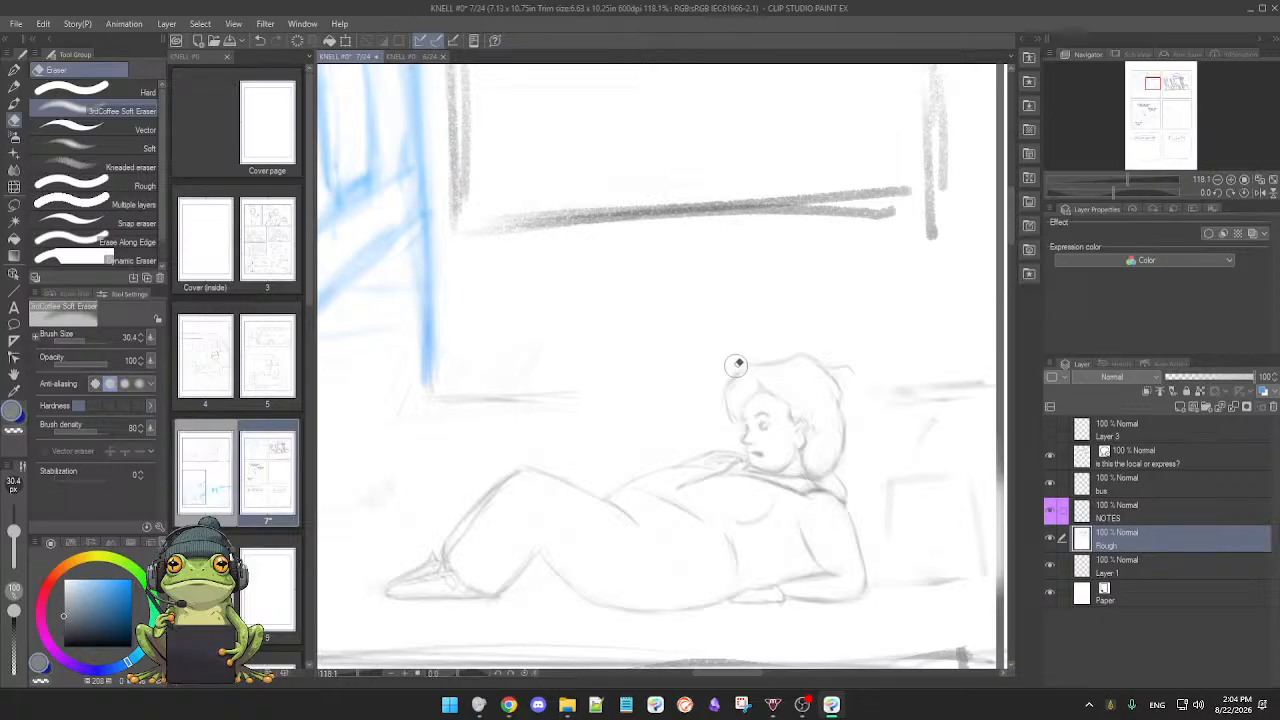
key("p")
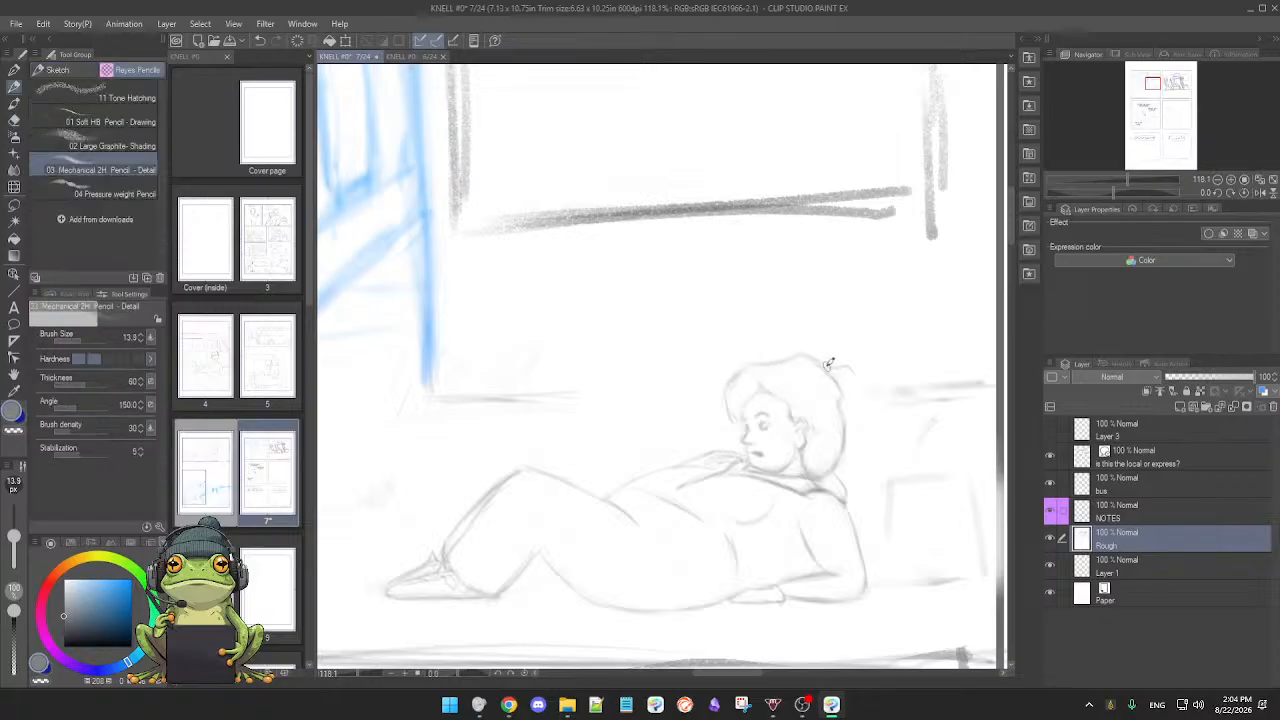
key("e")
key("p")
left_click(750, 393)
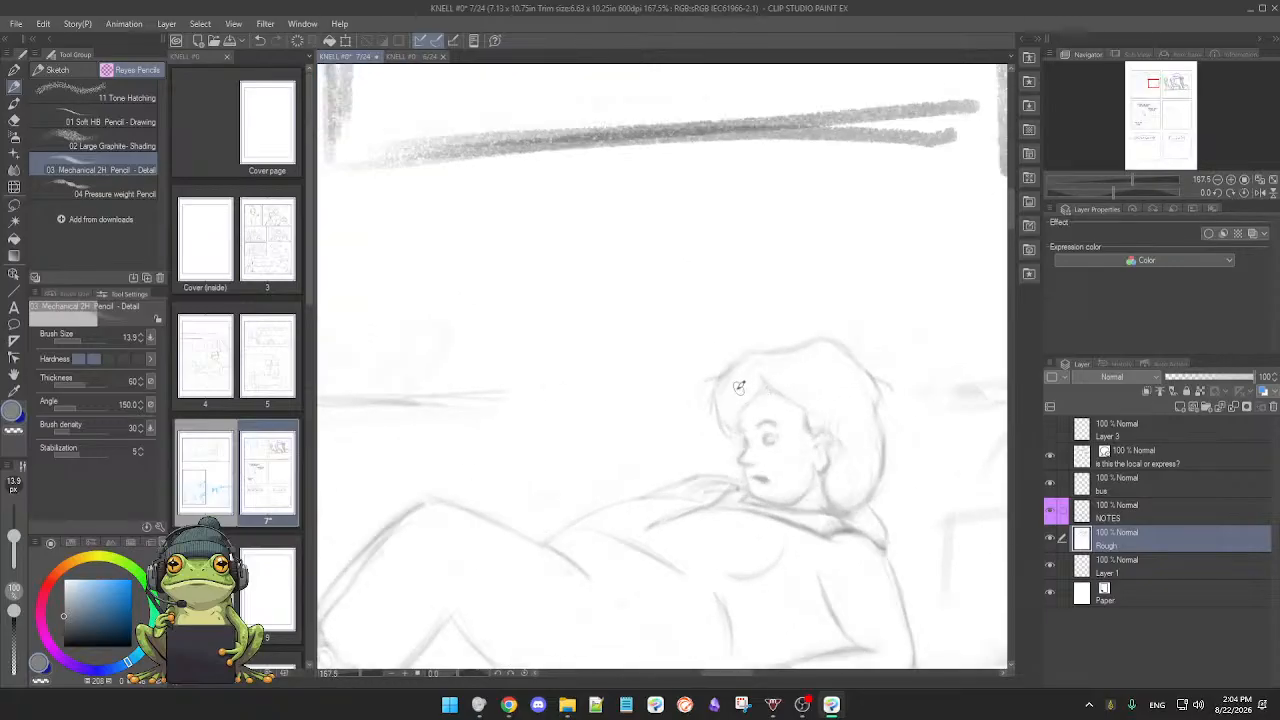
Step: Soften the hair outline above the forehead and redraw the crown with loose, uneven strands
key("e")
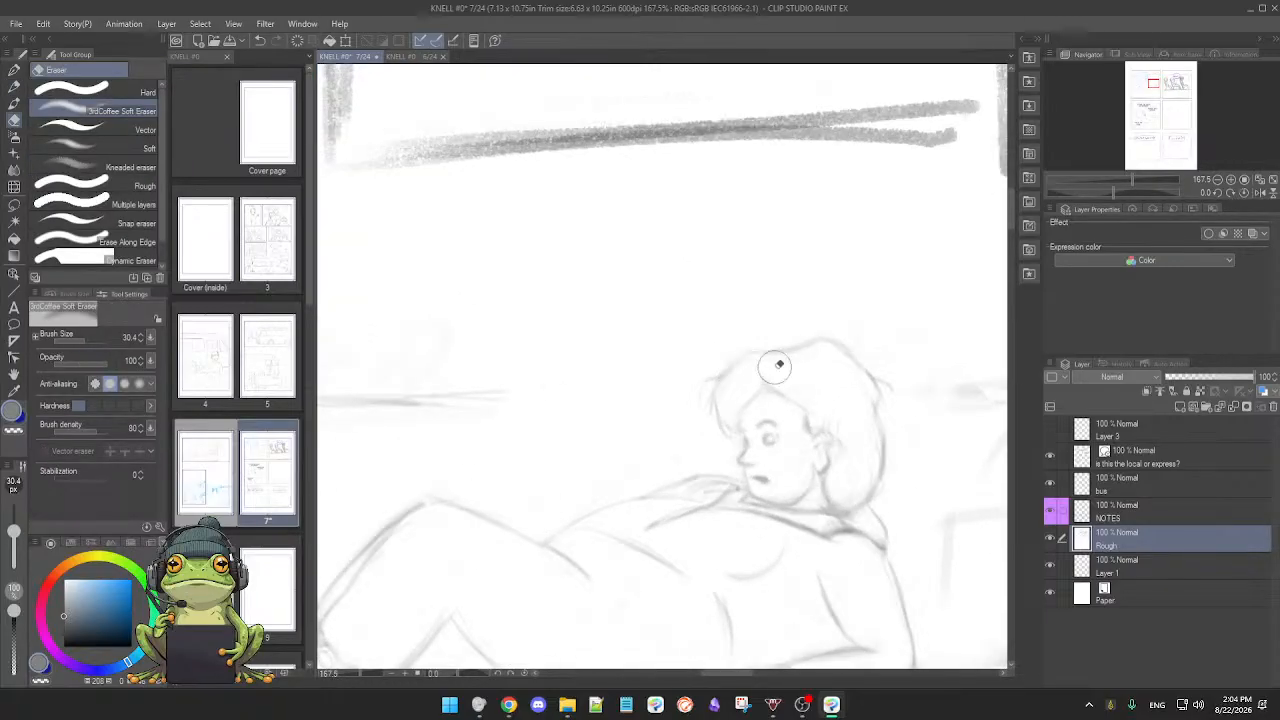
key("p")
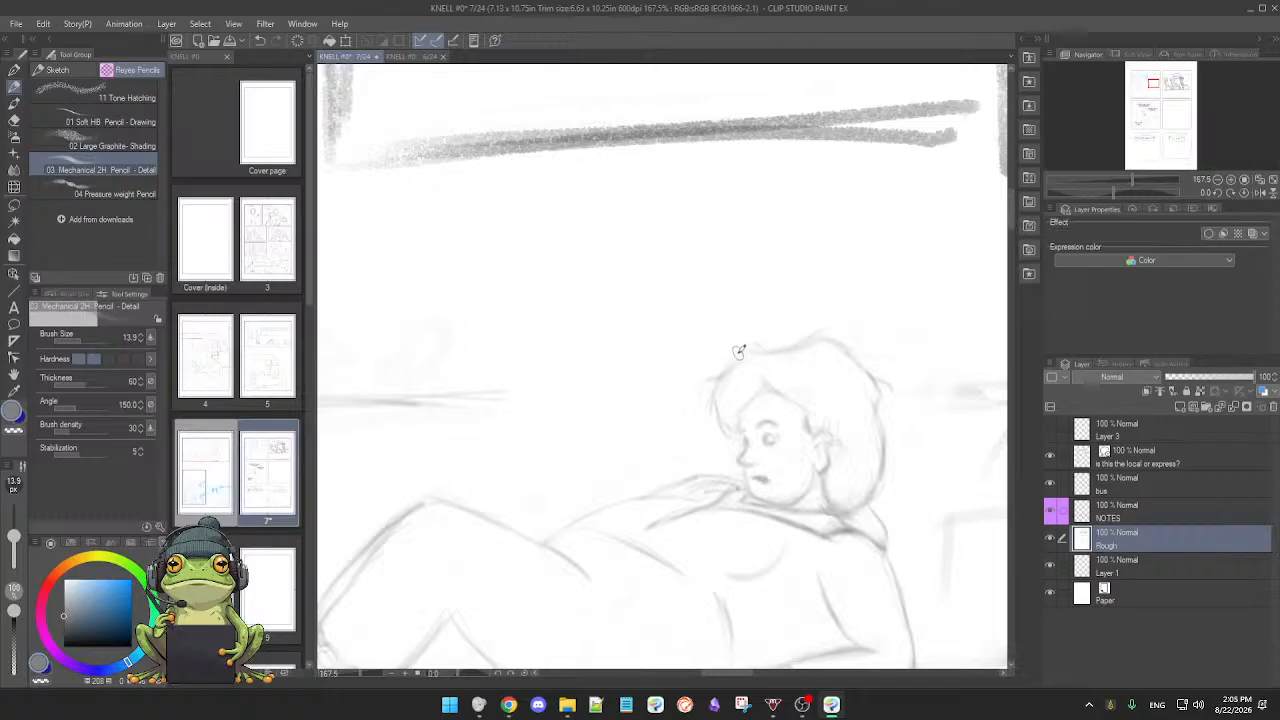
scroll(766, 352, "down", 2)
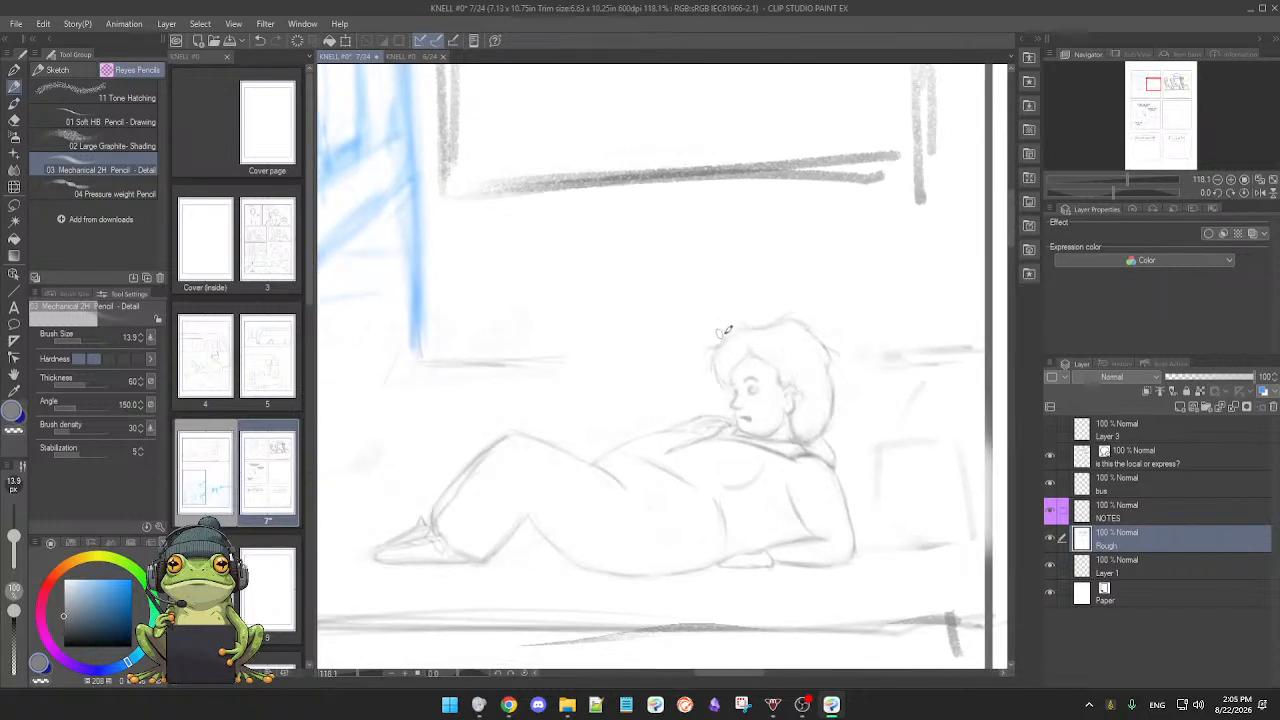
left_click_drag(807, 365, 787, 367)
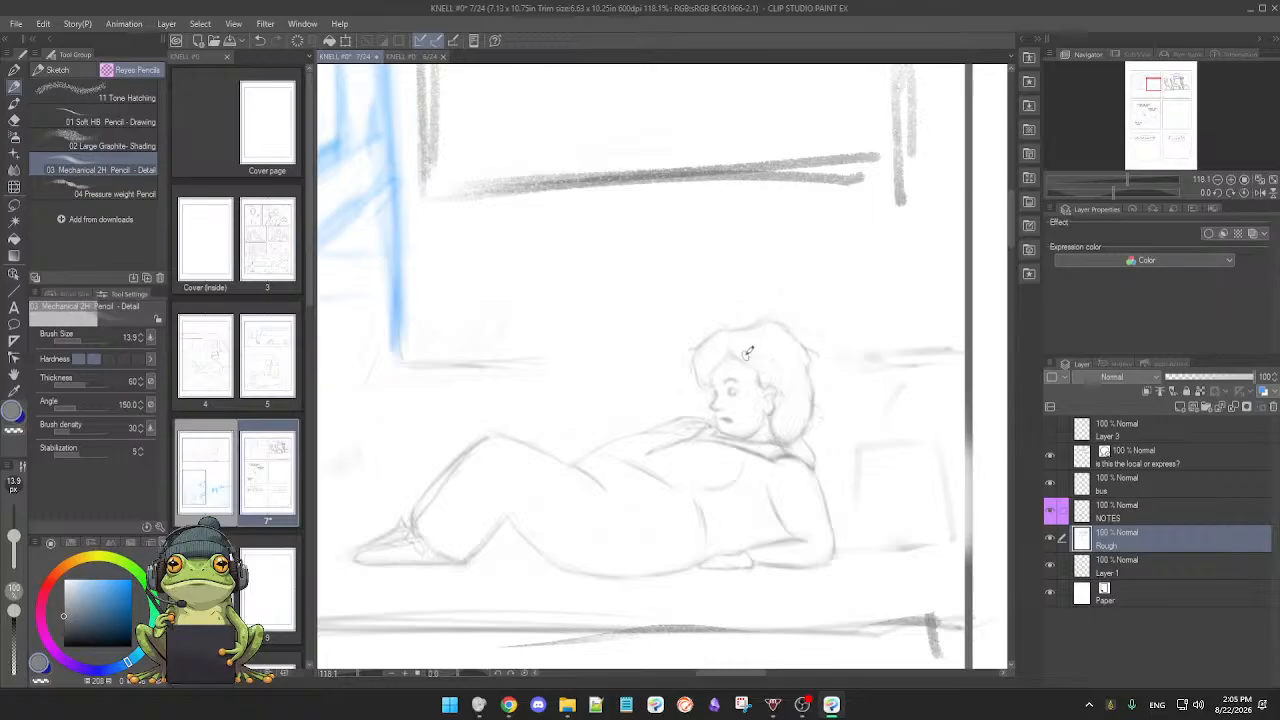
key("ctrl+minus")
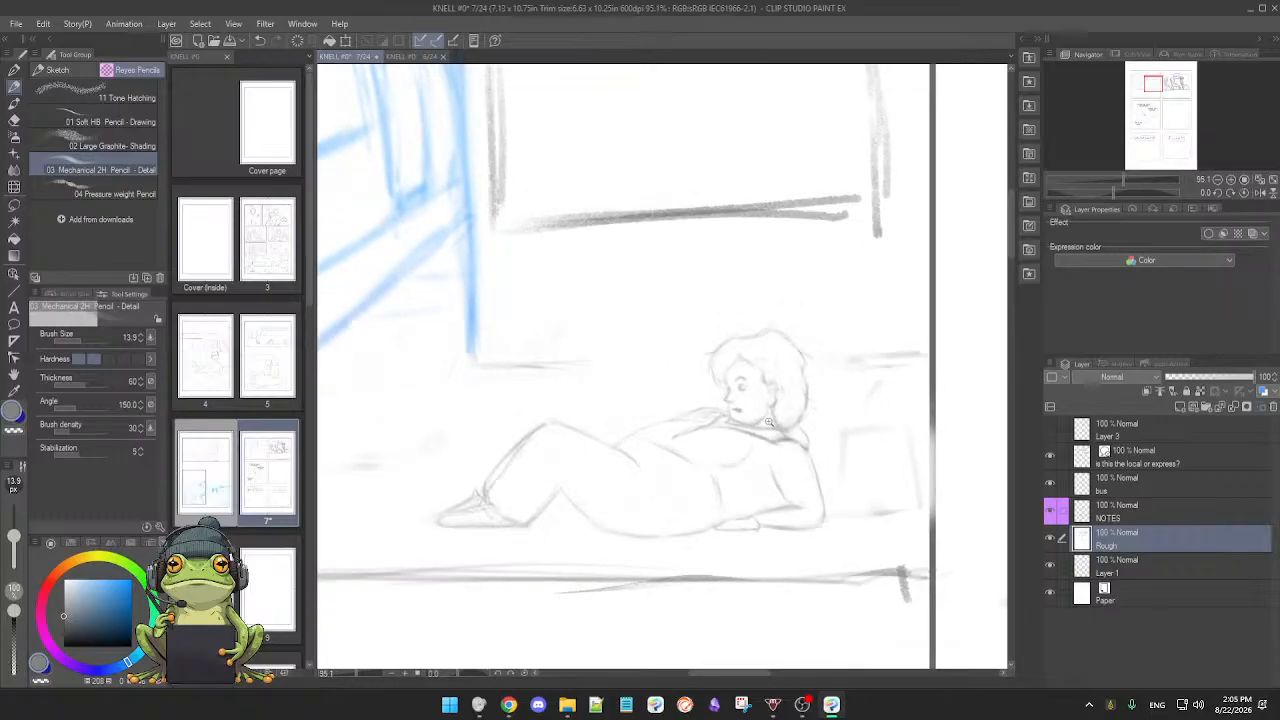
Step: Reduce the soft eraser to size 18.3, clean up the face's front edge, and redraw the neck line below the ear
scroll(769, 421, "up", 5)
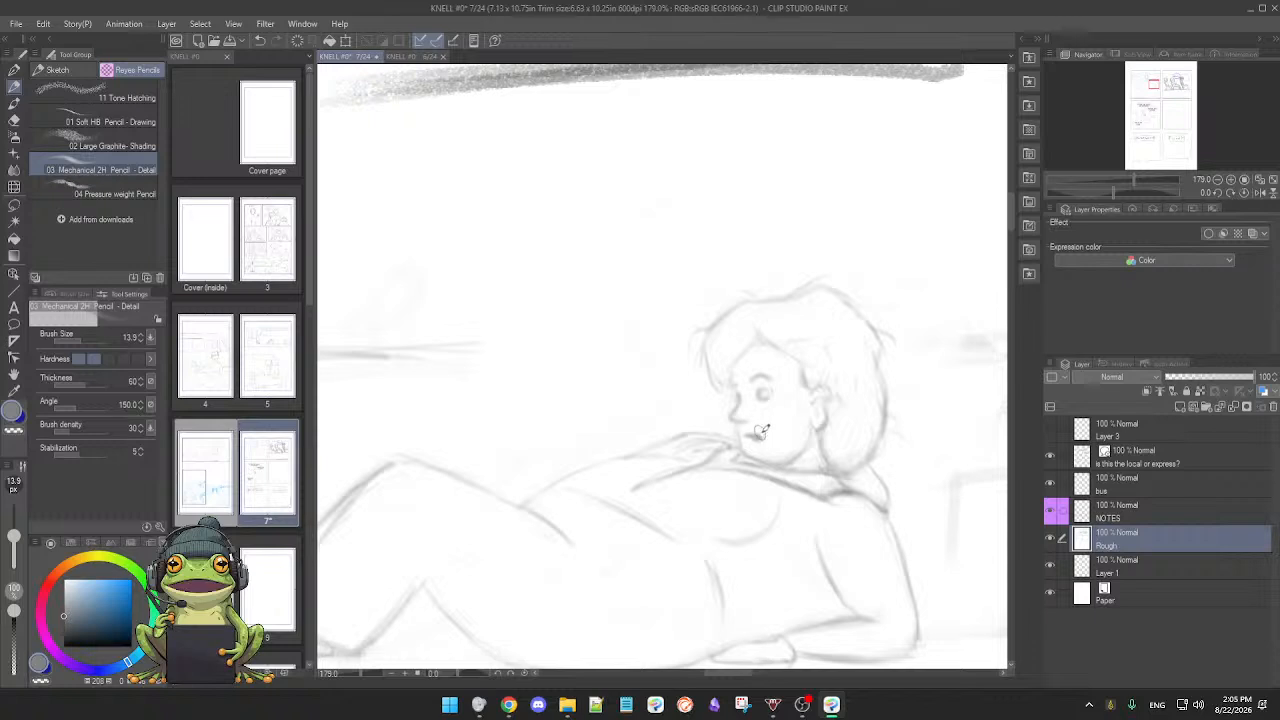
key("e")
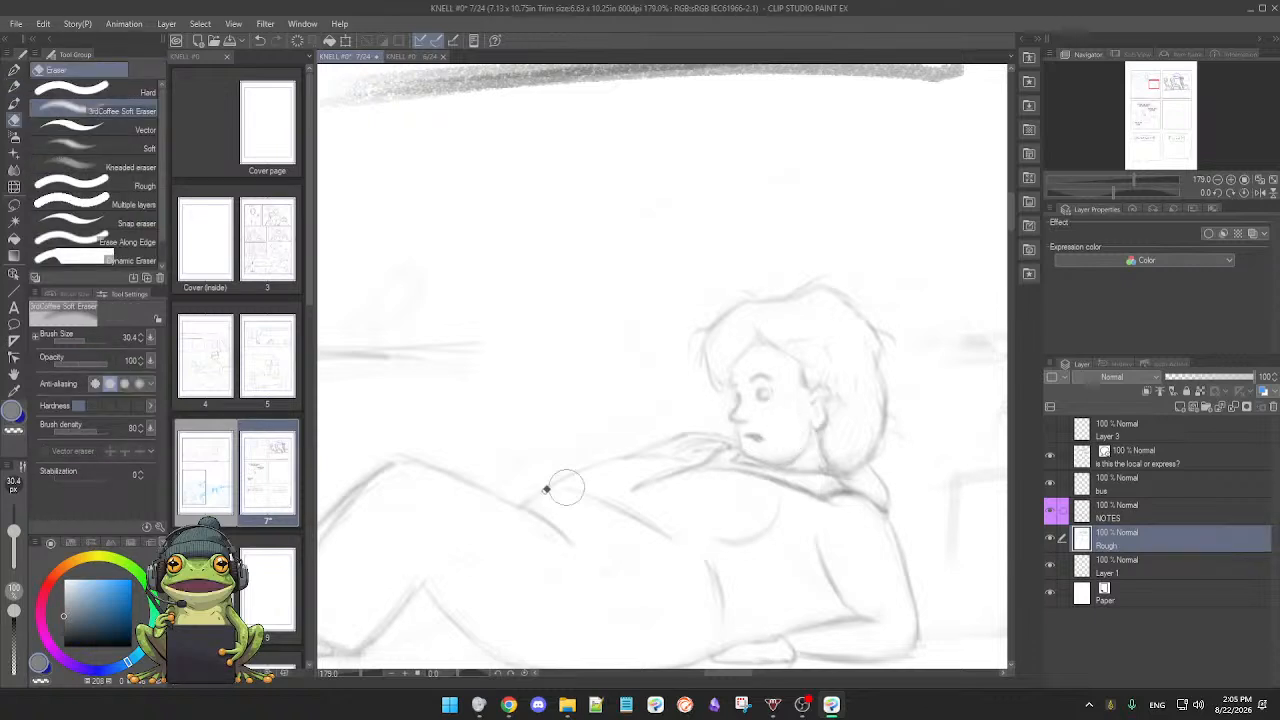
left_click_drag(12, 532, 12, 536)
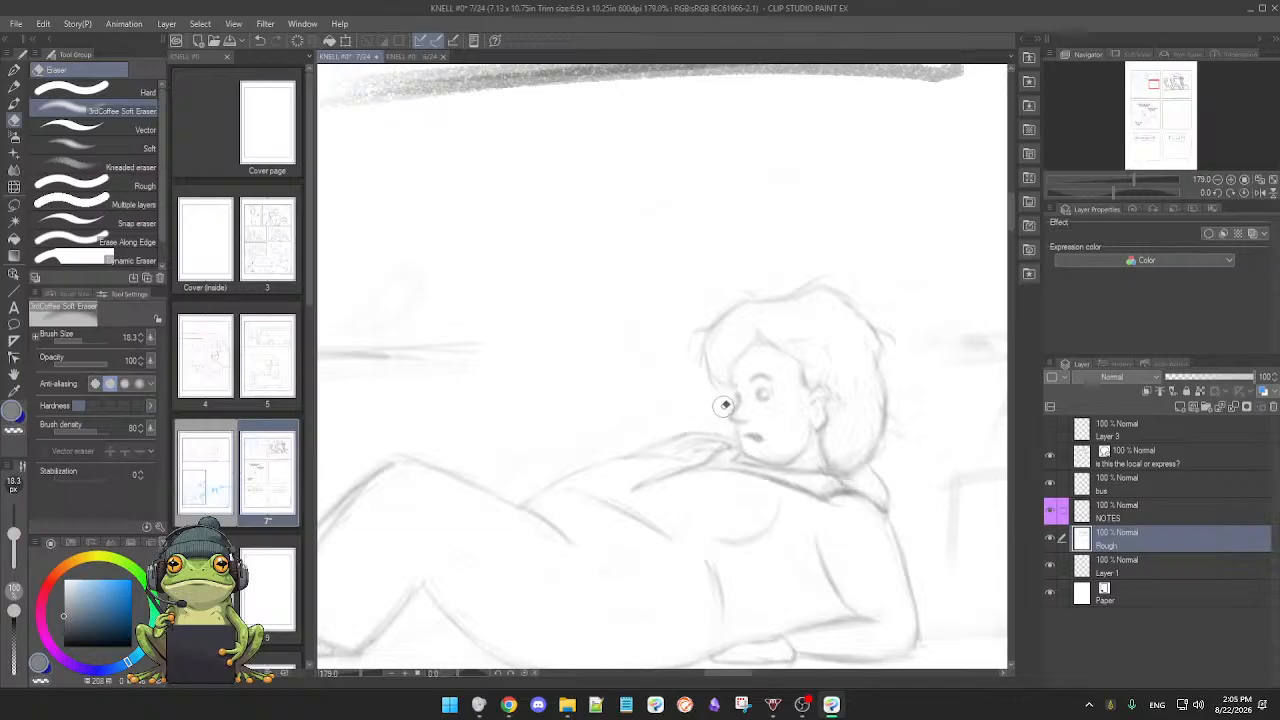
key("p")
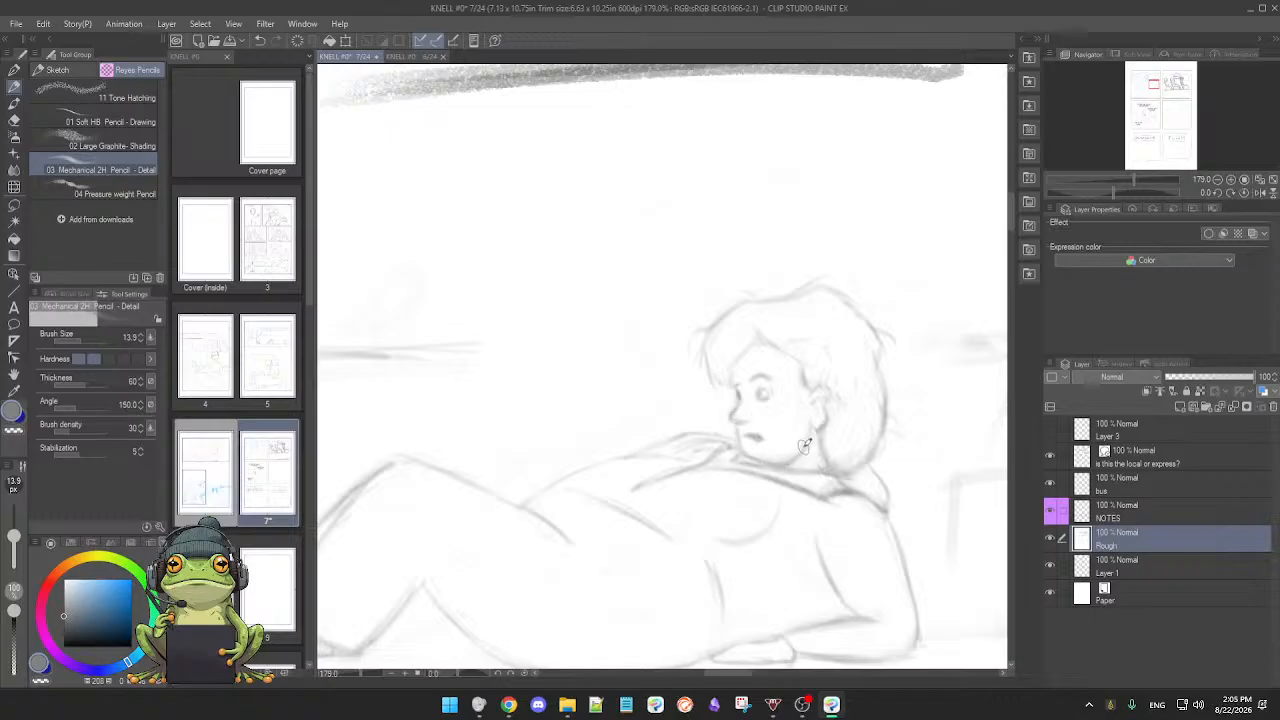
key("e")
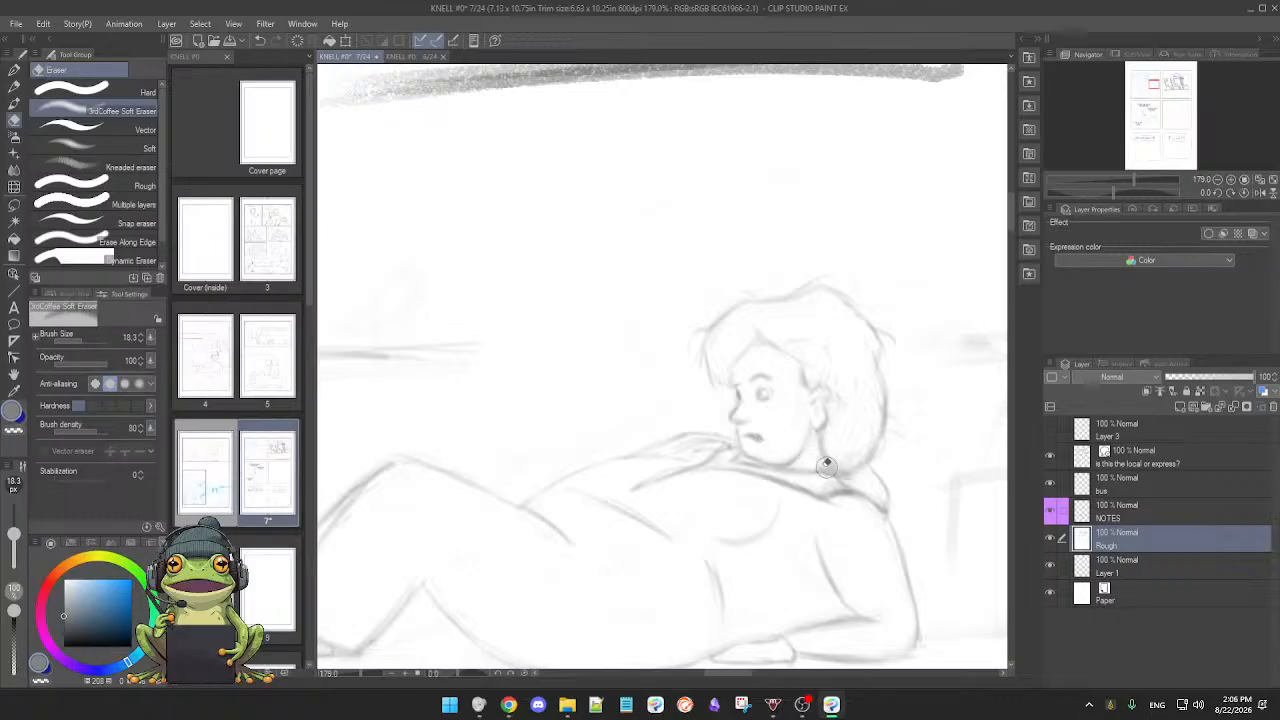
key("p")
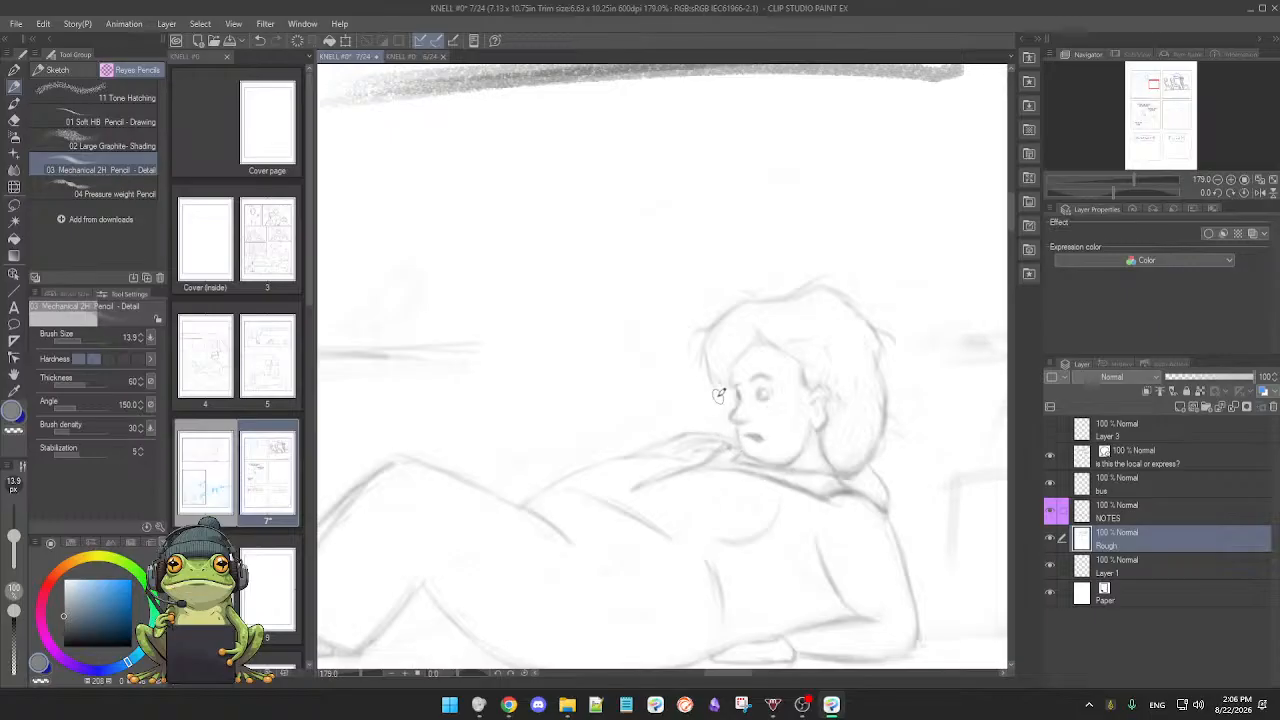
Step: Erase and redraw the front edge of the fringe, shaping wispy locks beside the brow and temple
key("e")
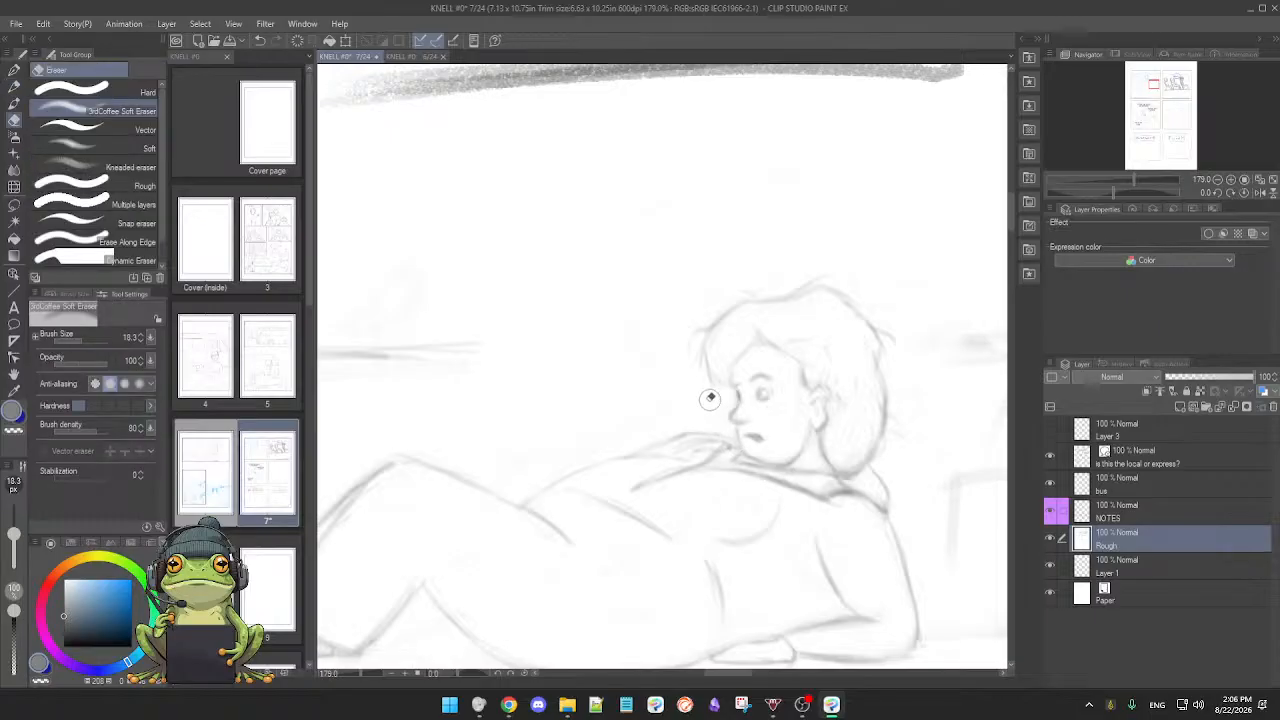
key("p")
left_click_drag(703, 409, 695, 419)
left_click_drag(760, 370, 744, 374)
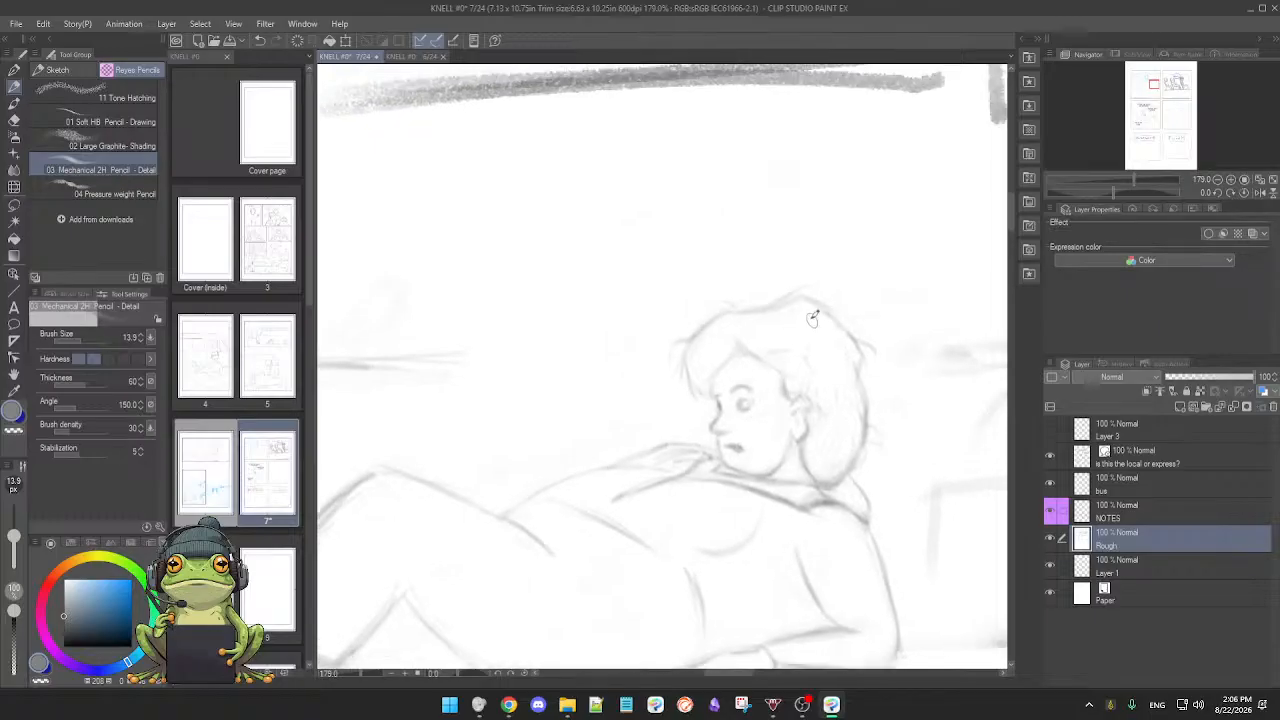
key("e")
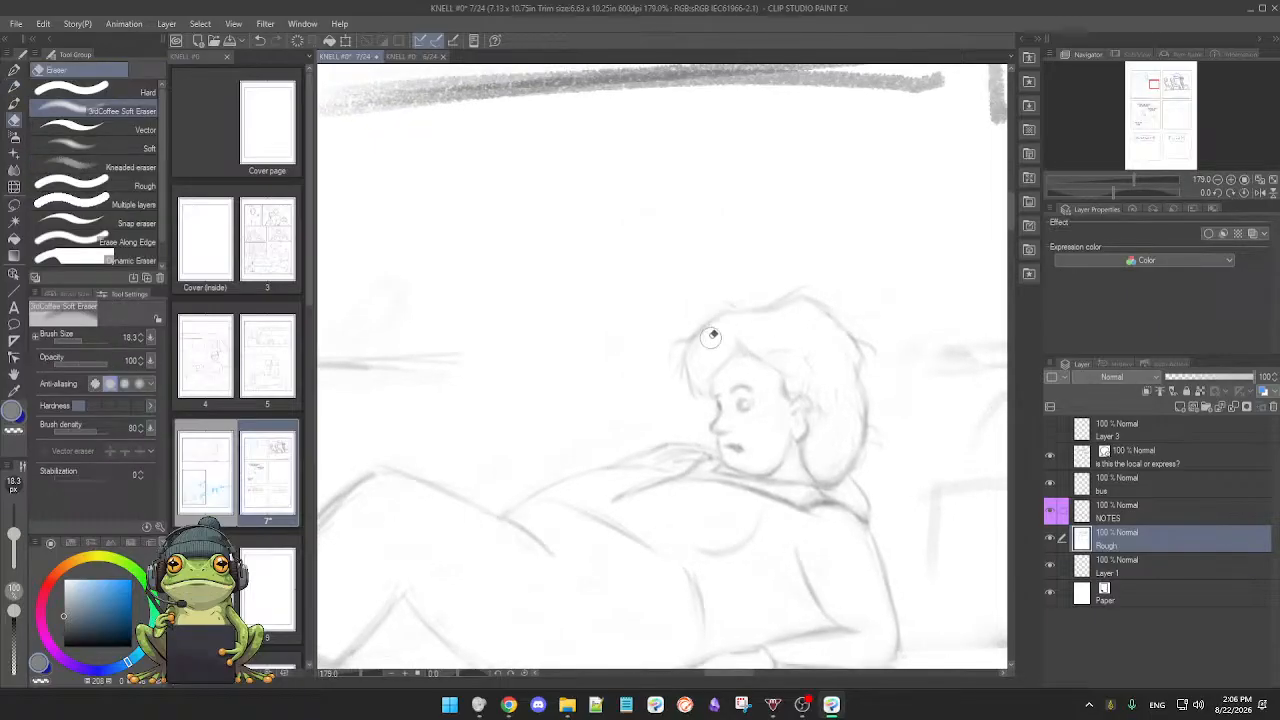
left_click_drag(714, 333, 698, 364)
key("p")
Step: Lighten the inside of the hair and add fine strand lines along the fringe, around the ear and at the back
key("e")
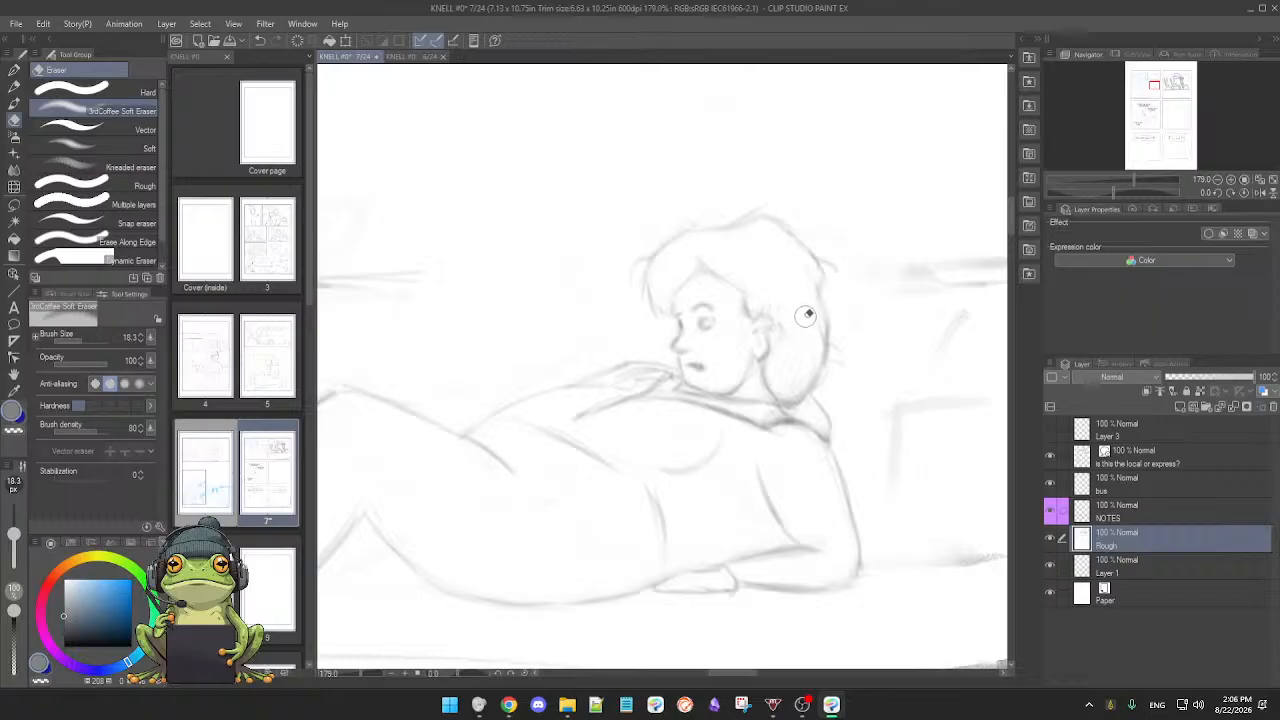
key("p")
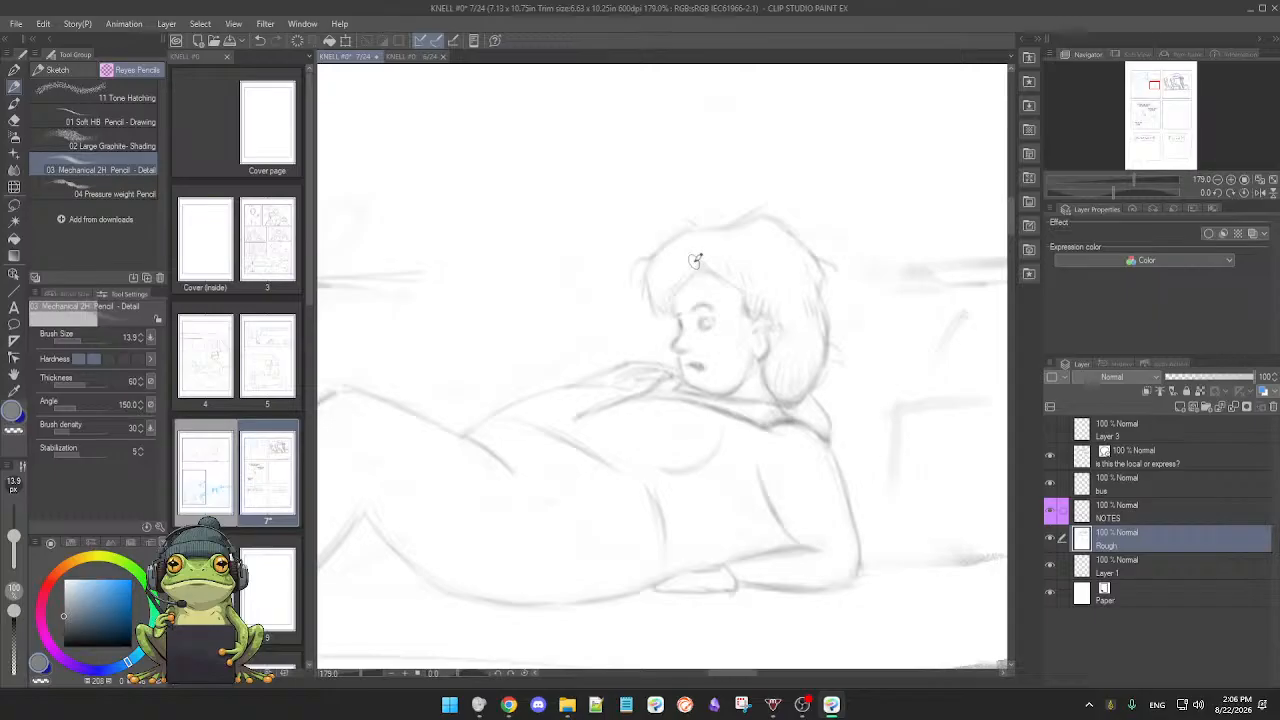
mouse_move(791, 268)
left_mouse_down()
mouse_move(760, 291)
mouse_move(778, 412)
left_mouse_up()
Step: Erase and redraw the collar line where it meets the neck and the lower tip of the hair
key("e")
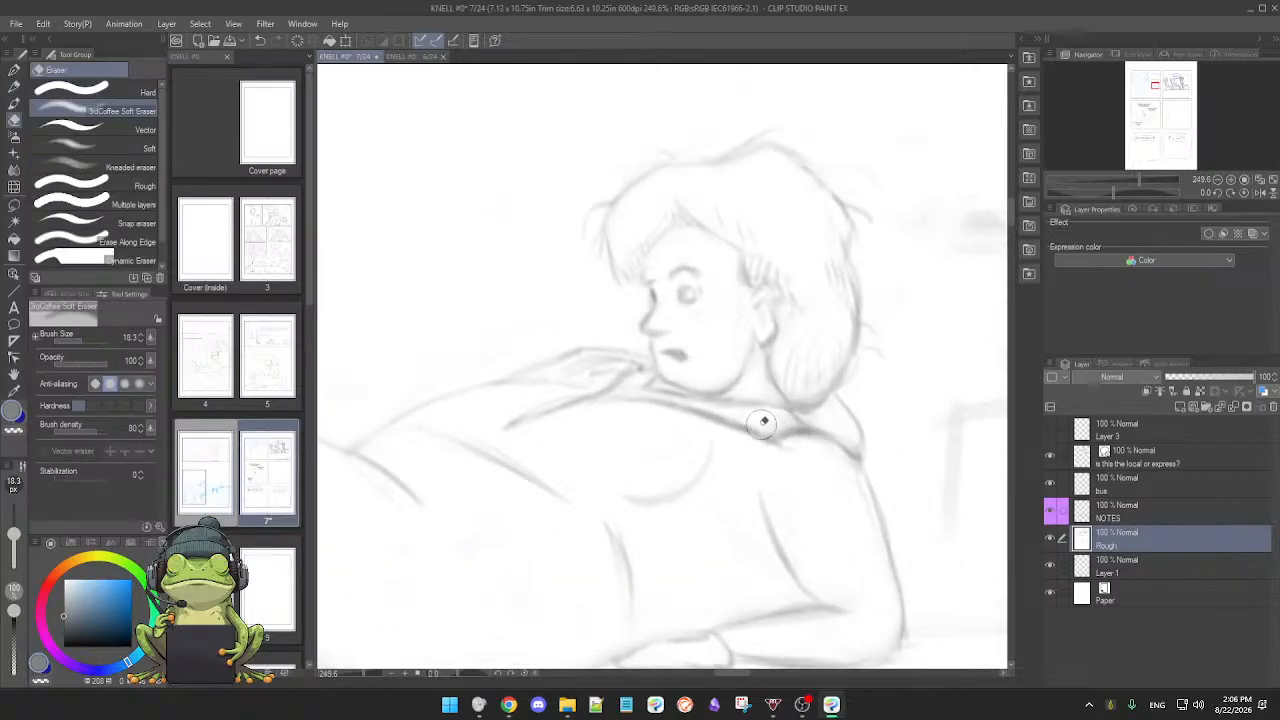
key("p")
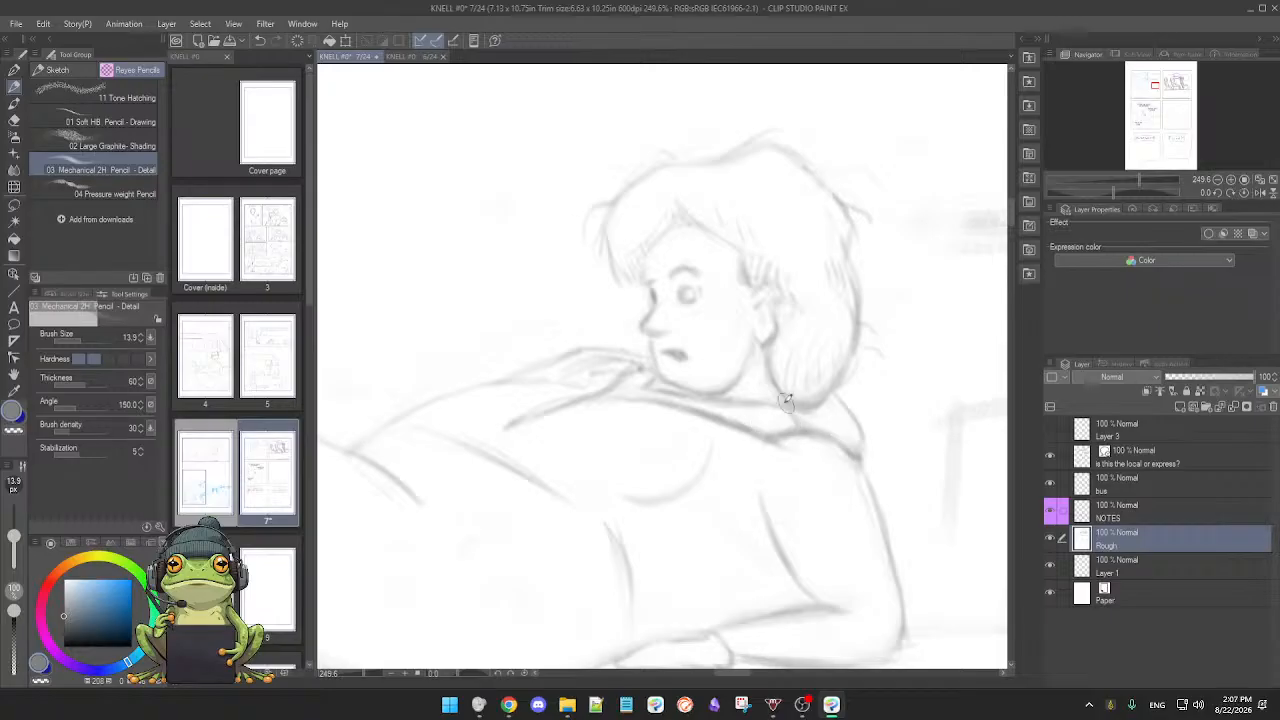
left_click_drag(720, 438, 646, 494)
Step: Redraw the inner contour of the supporting upper arm from the armpit down to the elbow crease
key("e")
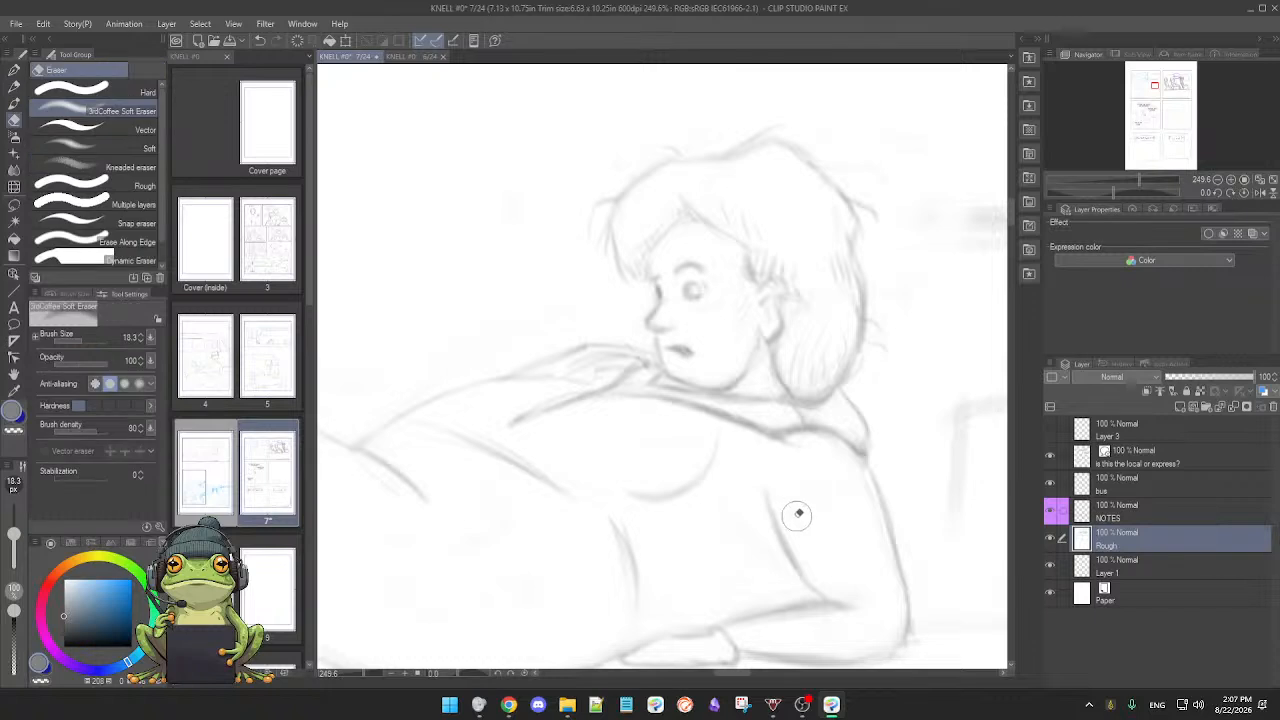
key("p")
left_click_drag(786, 550, 830, 600)
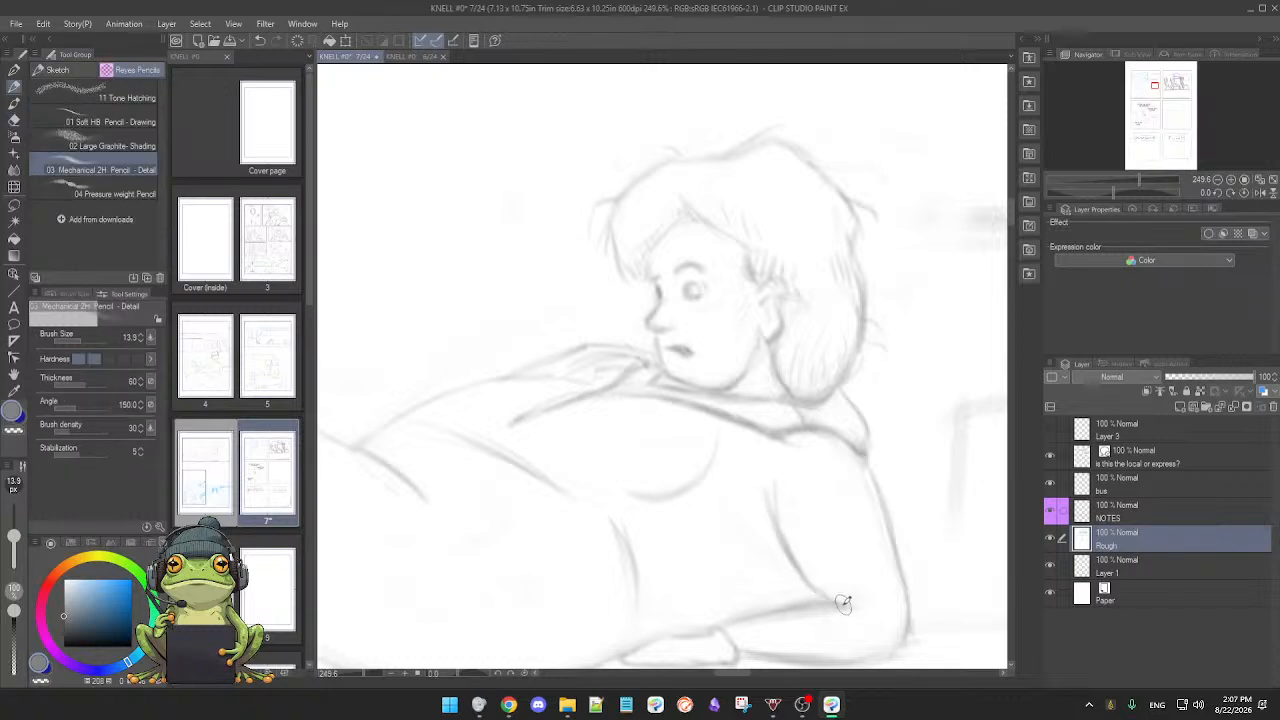
left_click_drag(775, 474, 776, 524)
left_click_drag(834, 485, 822, 475)
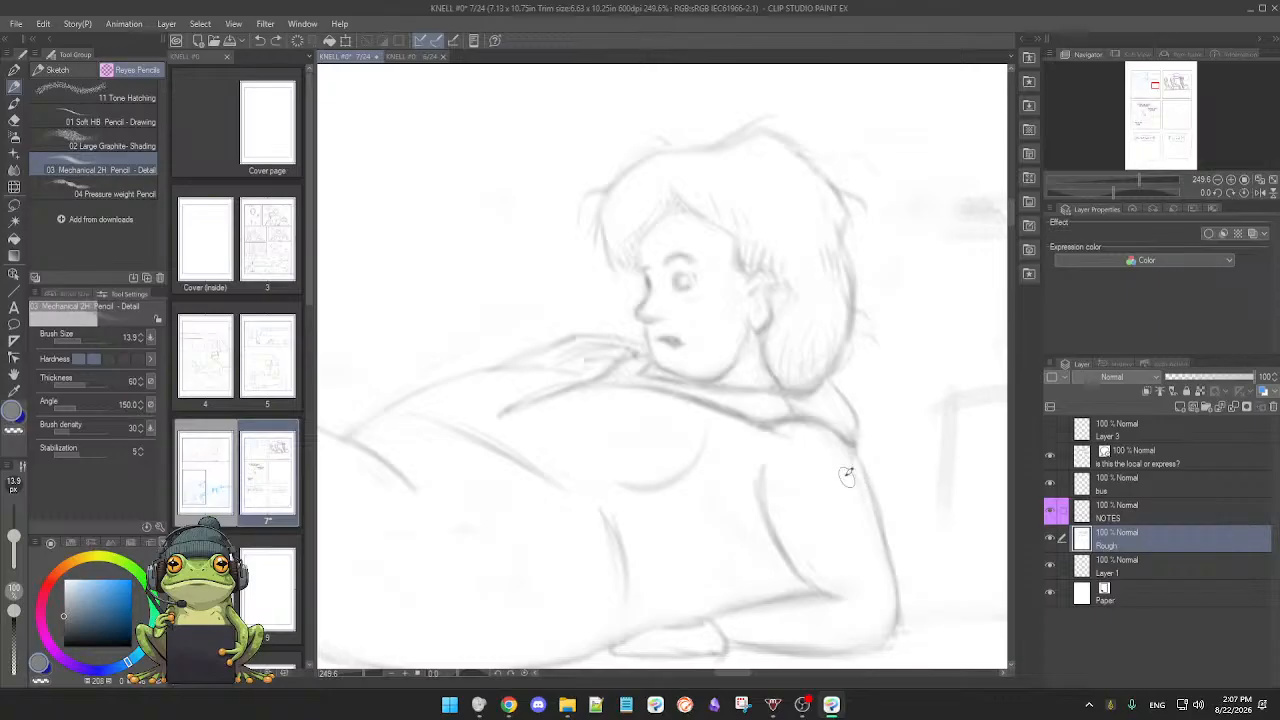
Step: Clean up the near shoulder's contour below the collar and redraw the outer edge of the supporting elbow
key("e")
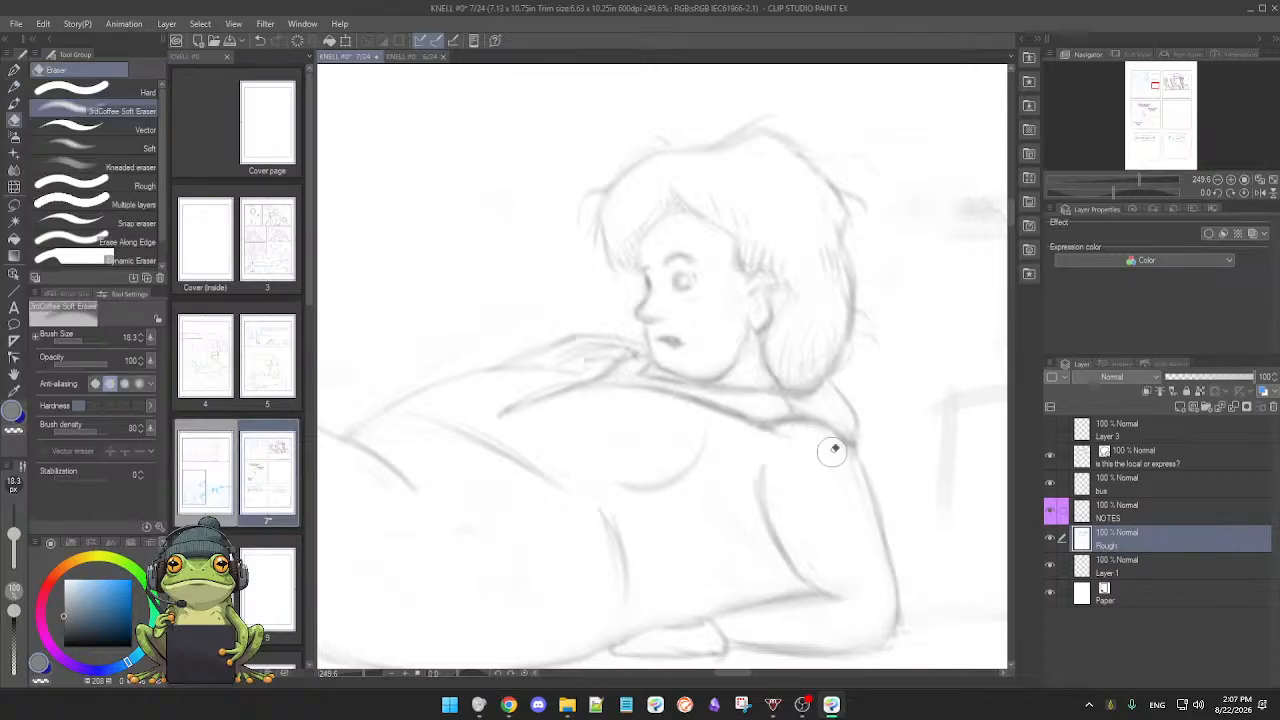
key("p")
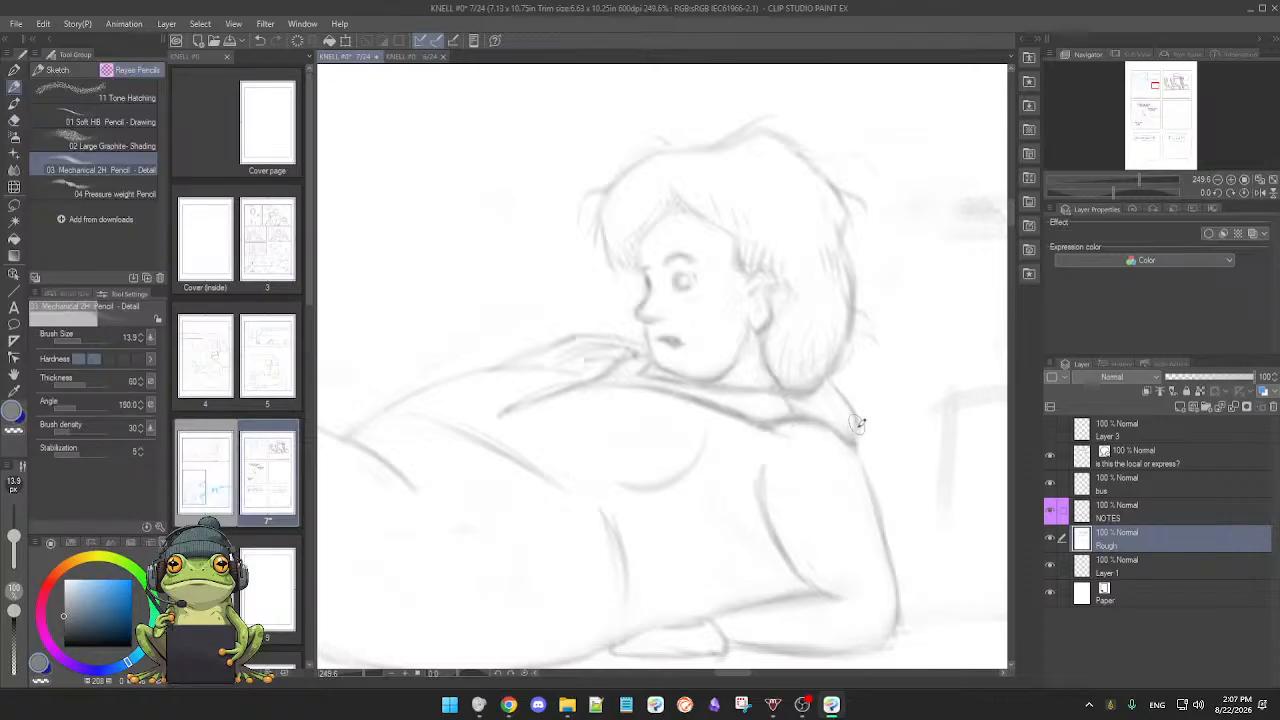
key("e")
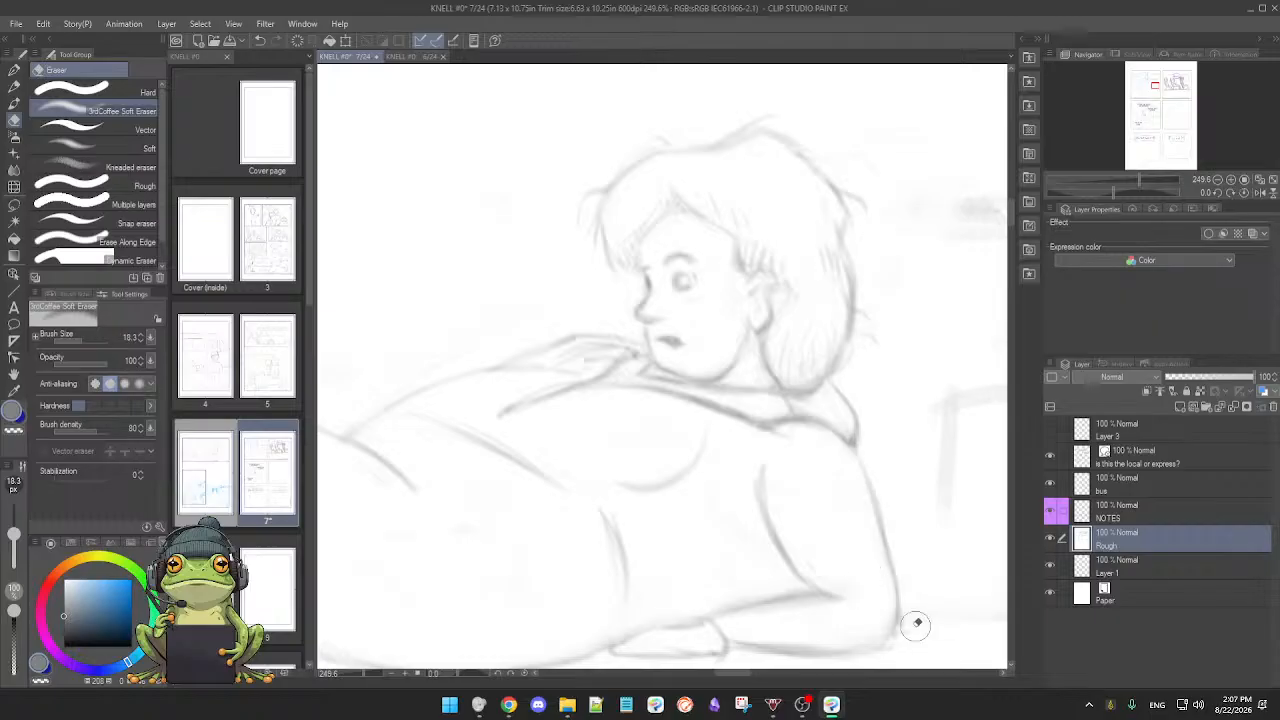
key("p")
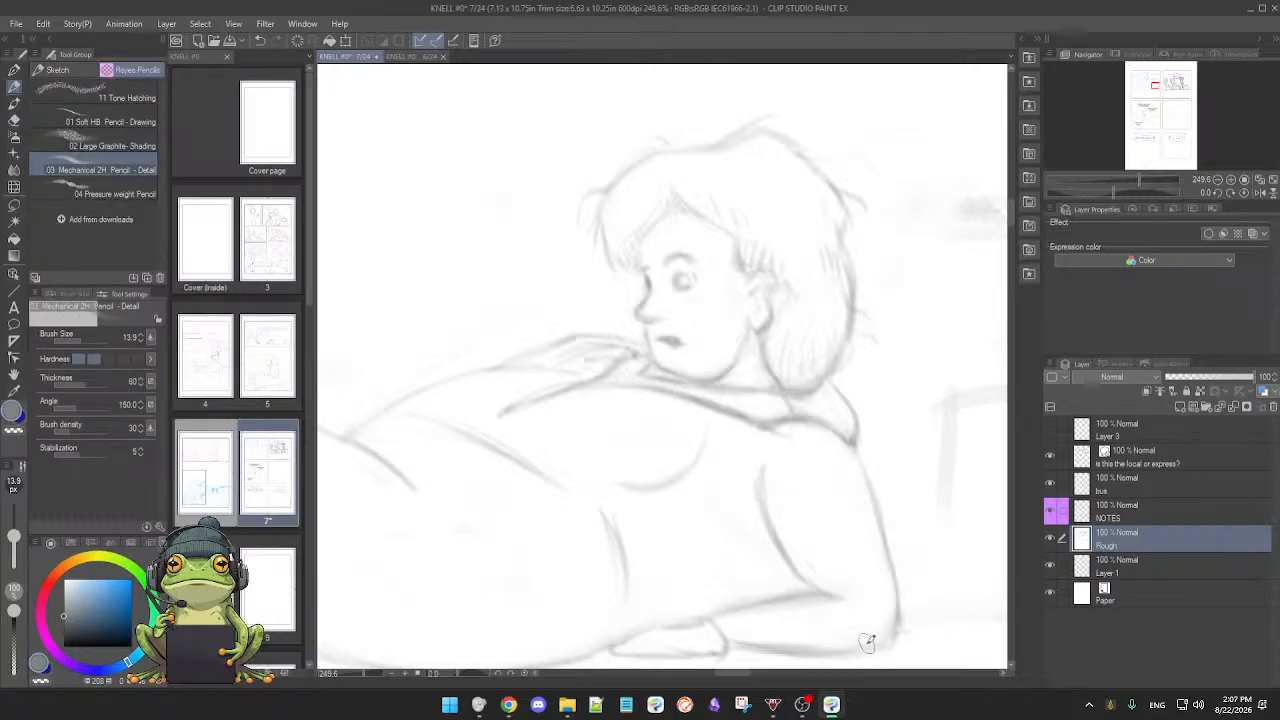
left_click_drag(860, 628, 897, 515)
Step: Firm up the resting forearm's lower edge and refine the armpit line and shoulder of the supporting arm
key("e")
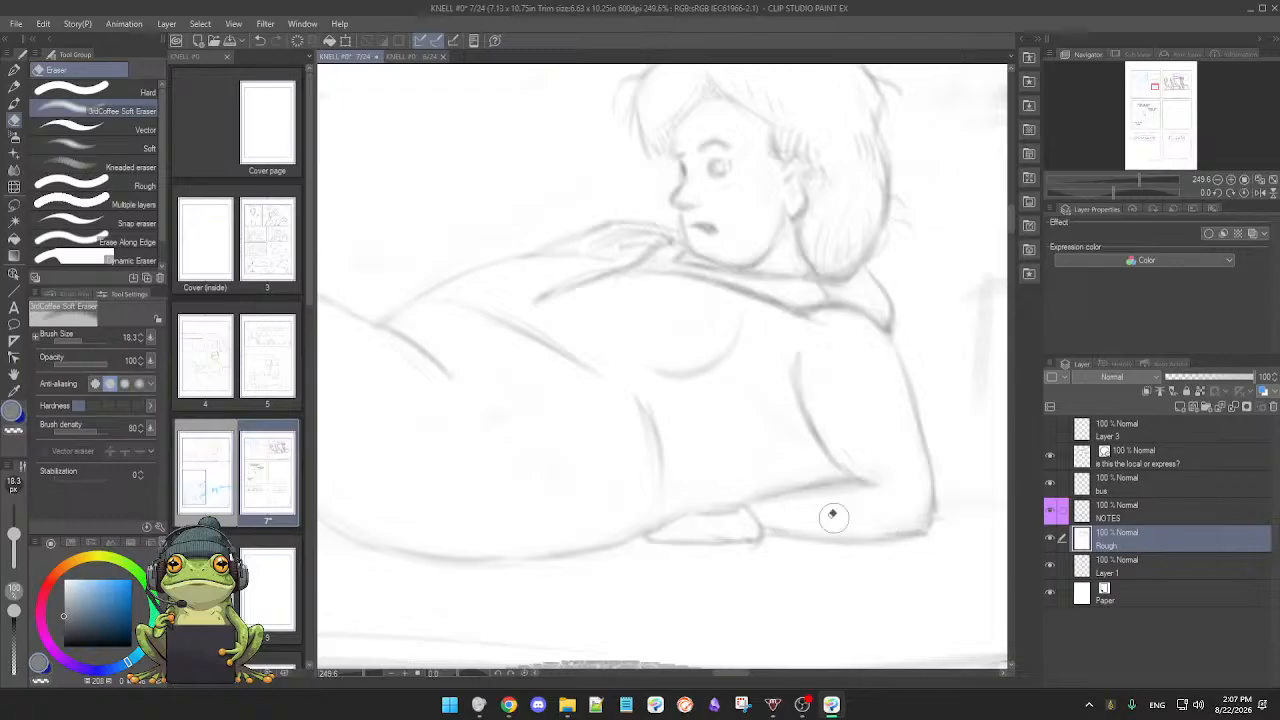
key("p")
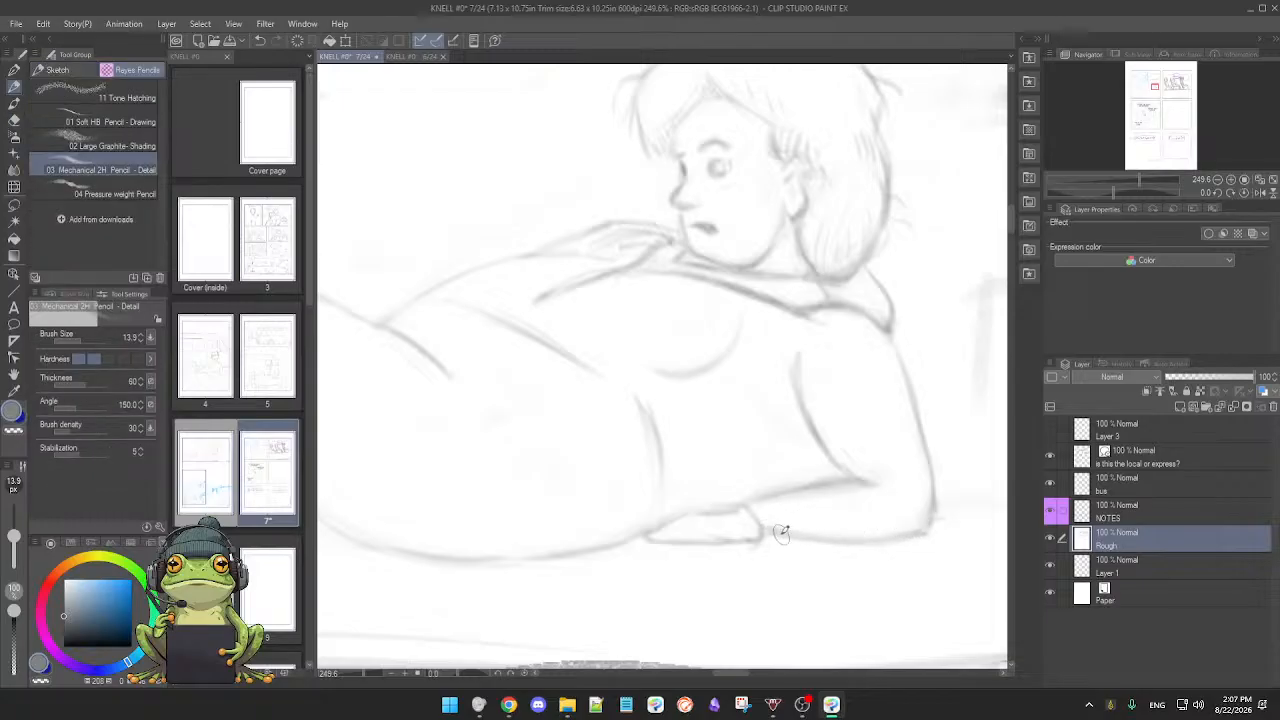
mouse_move(781, 533)
left_mouse_down()
mouse_move(903, 531)
mouse_move(926, 500)
left_mouse_up()
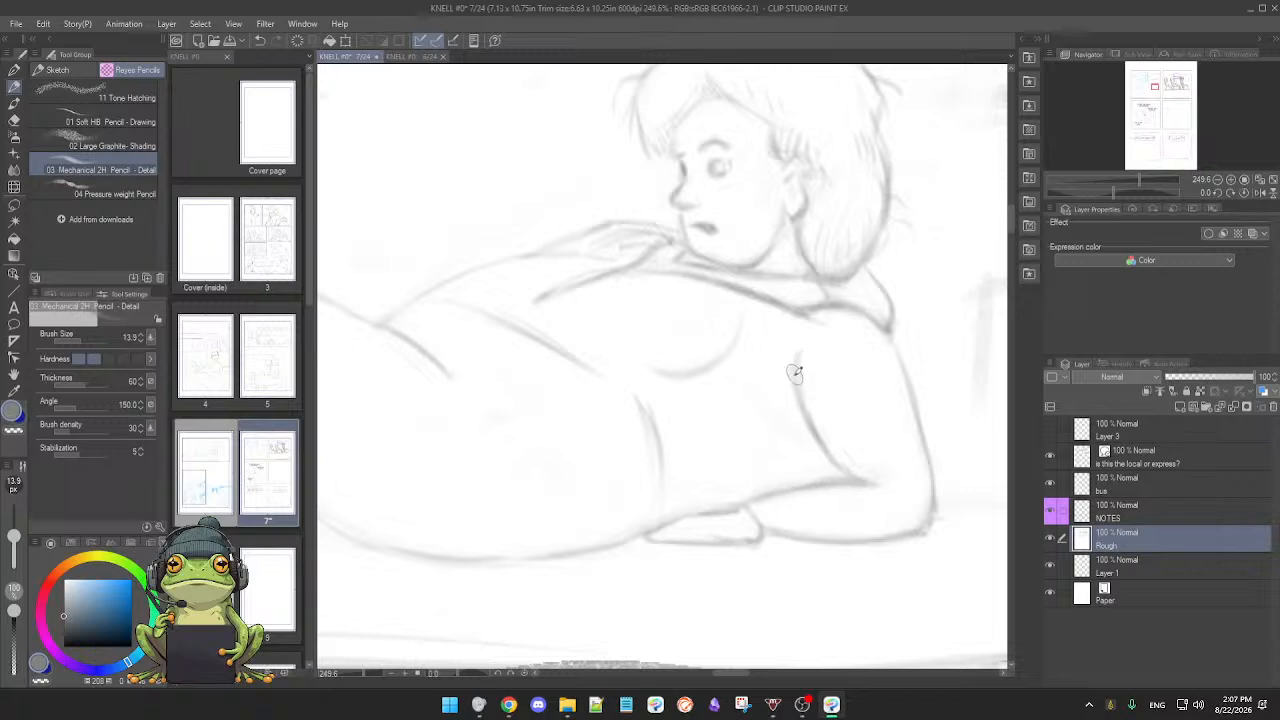
key("e")
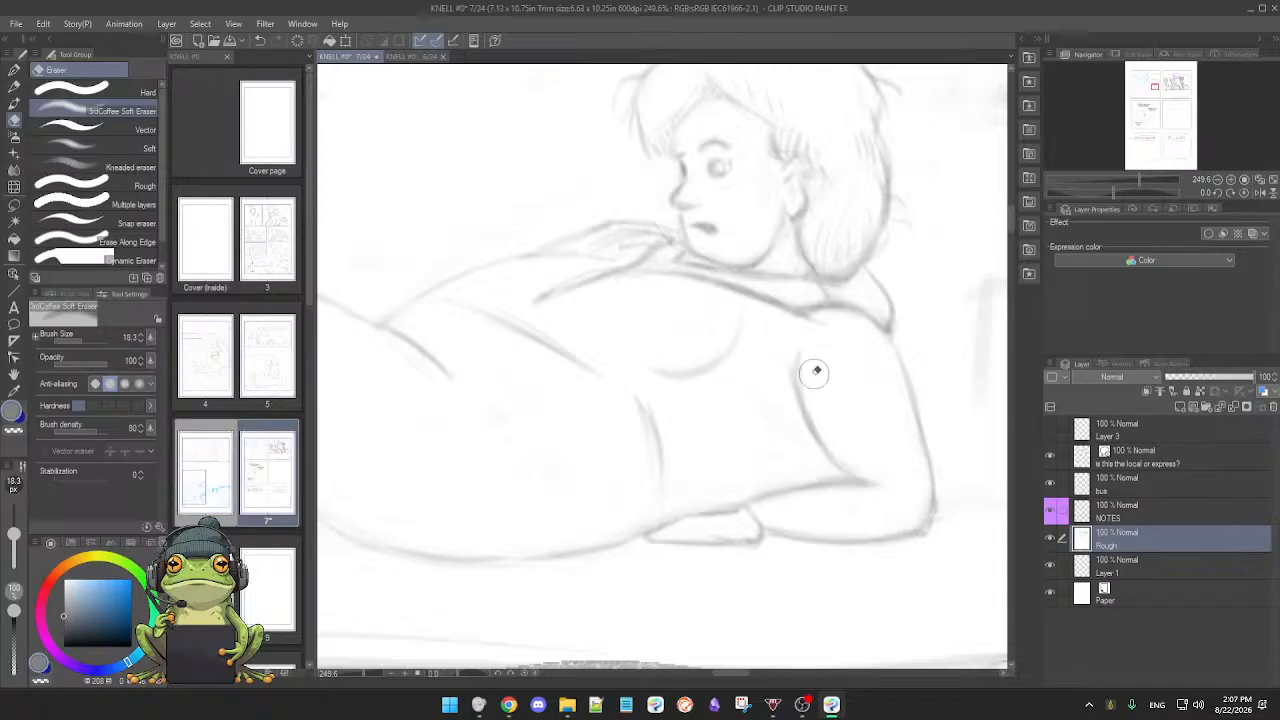
key("p")
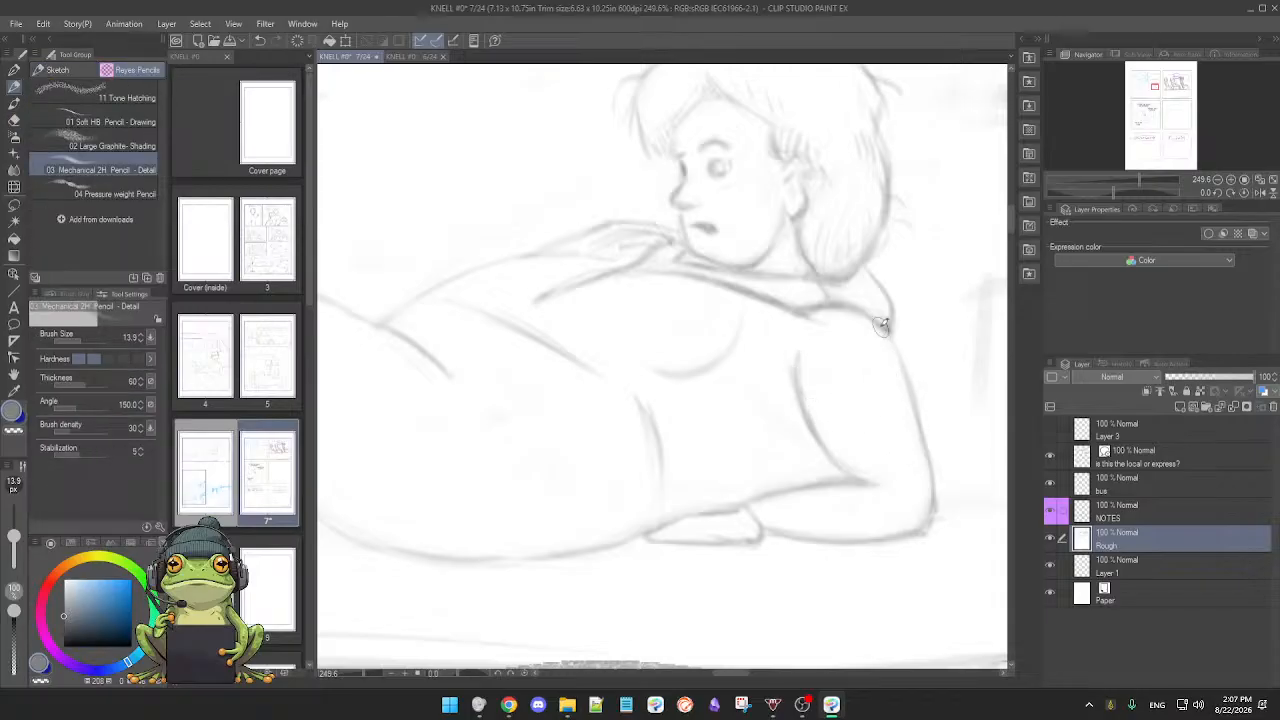
scroll(923, 486, "down", 3)
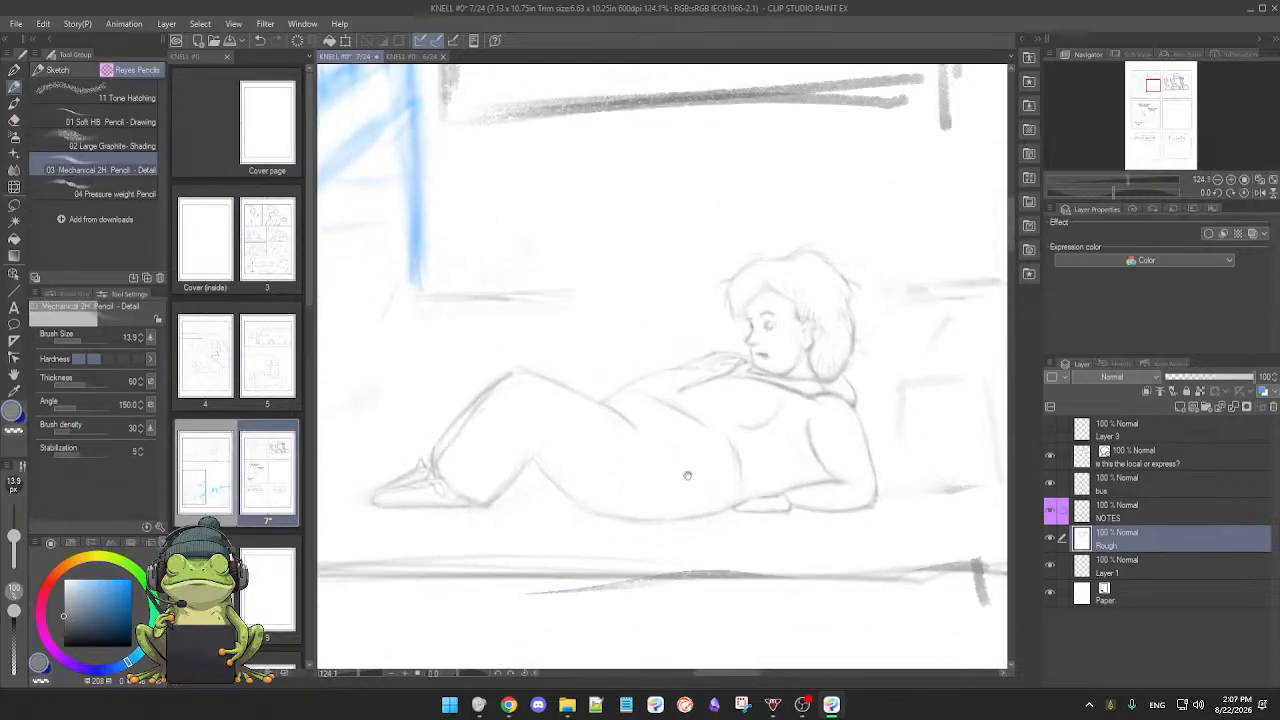
Step: Erase and redraw the shirt's hem curve across the waist down to the resting hand, and lightly hatch the torso's underside
left_click_drag(687, 475, 735, 491)
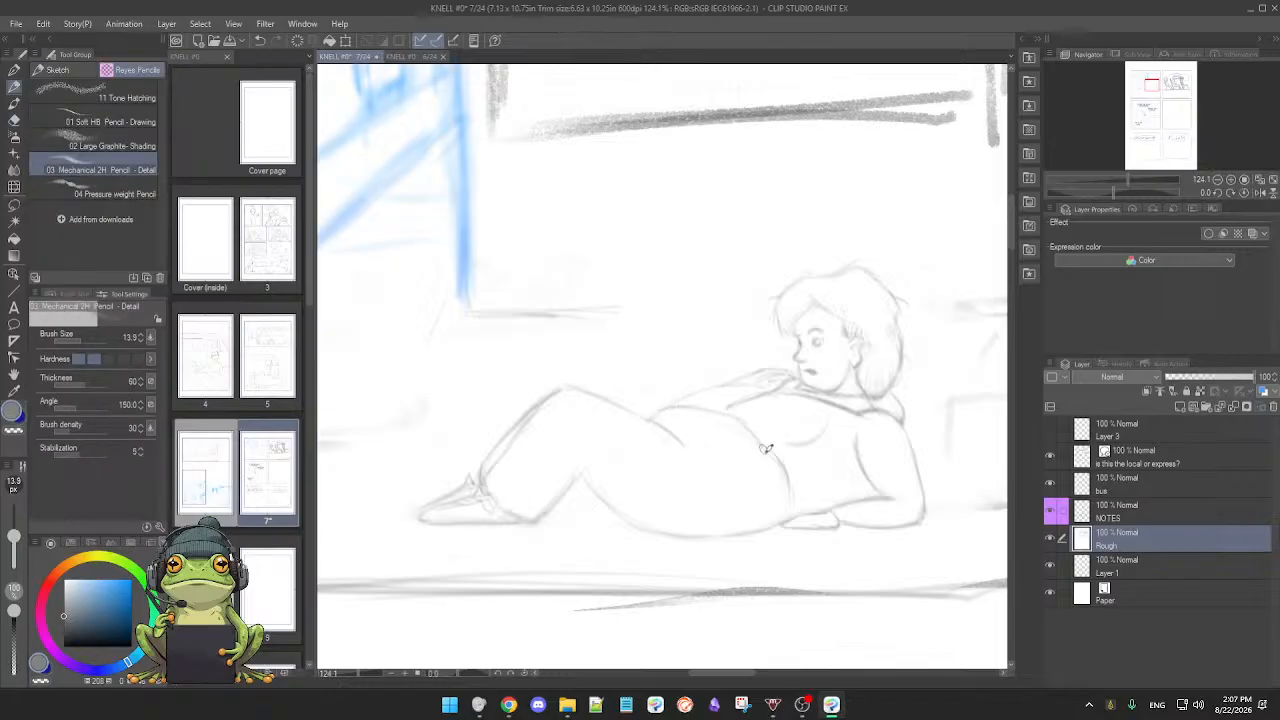
left_click_drag(760, 438, 792, 487)
key("e")
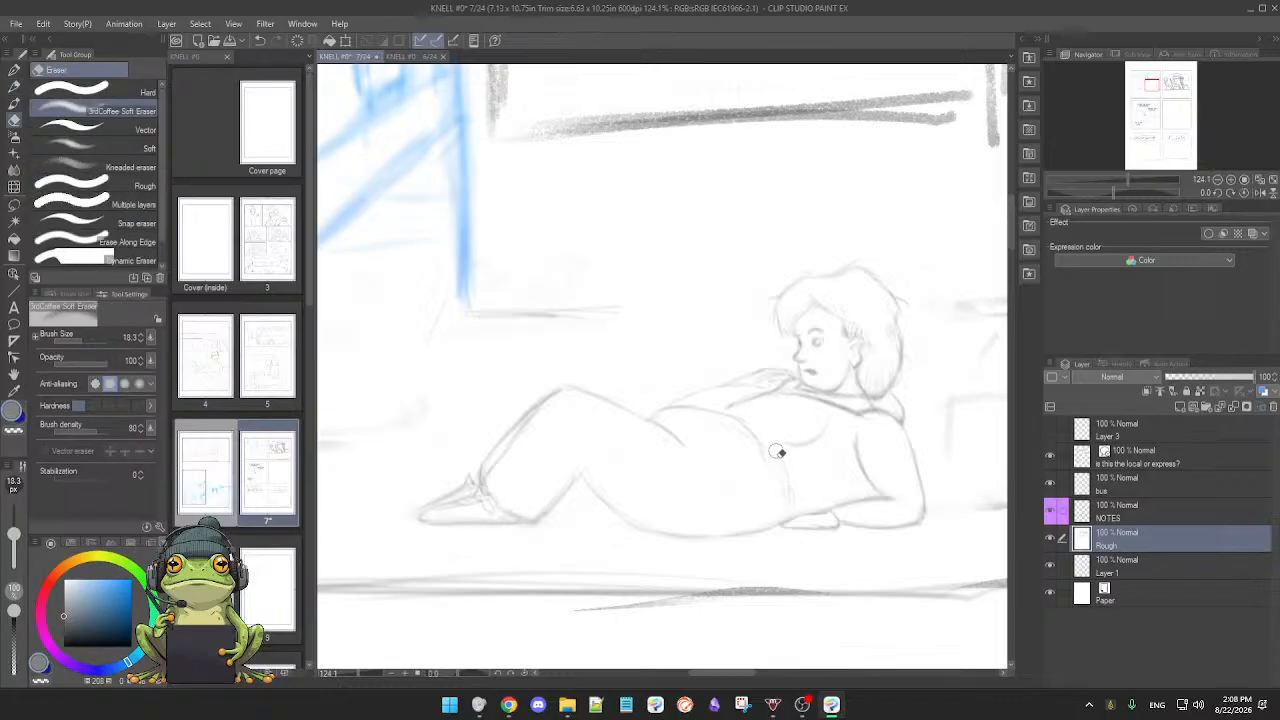
key("p")
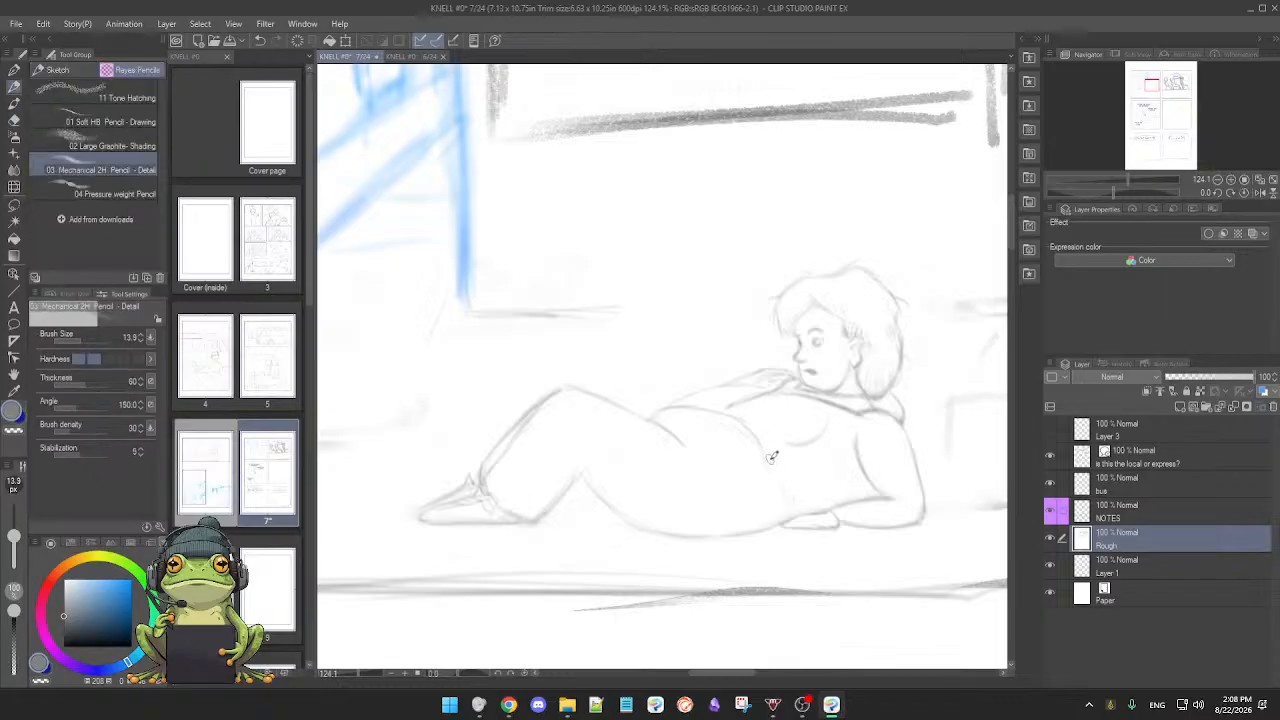
left_click_drag(759, 442, 781, 502)
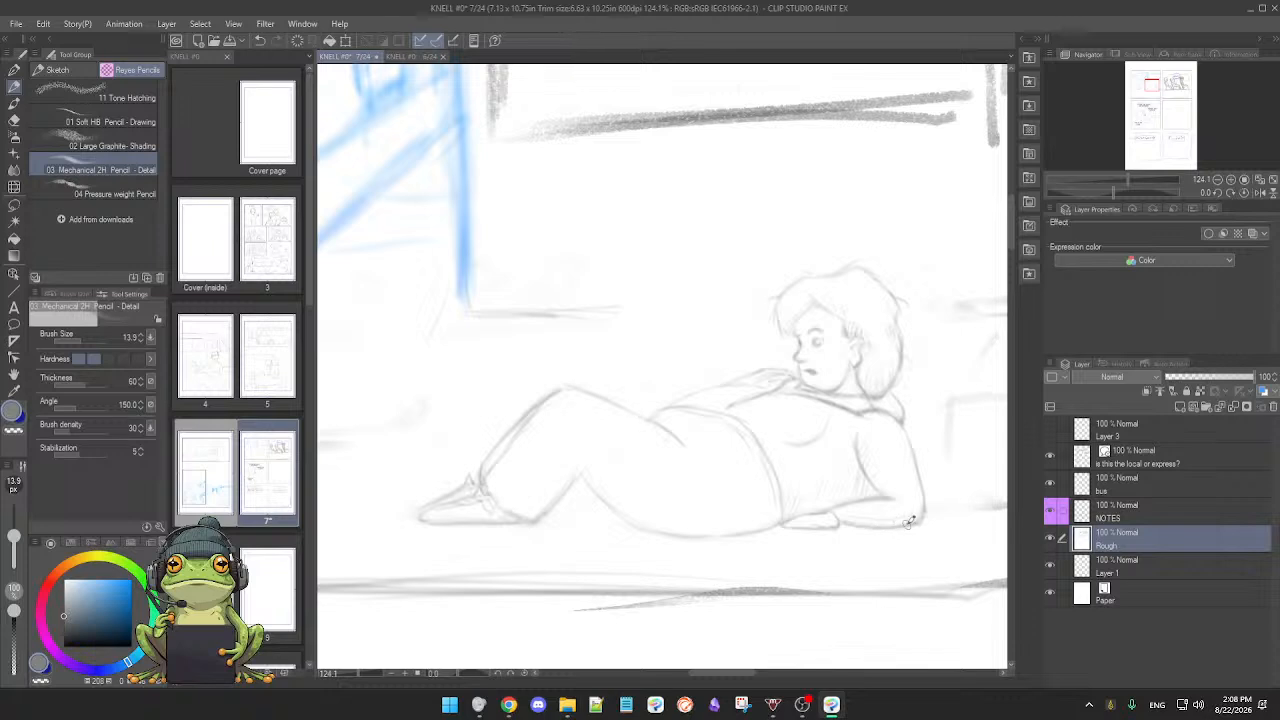
Step: Firm up the lower edge of the resting forearm from the wrist toward the elbow
scroll(914, 518, "down", 2)
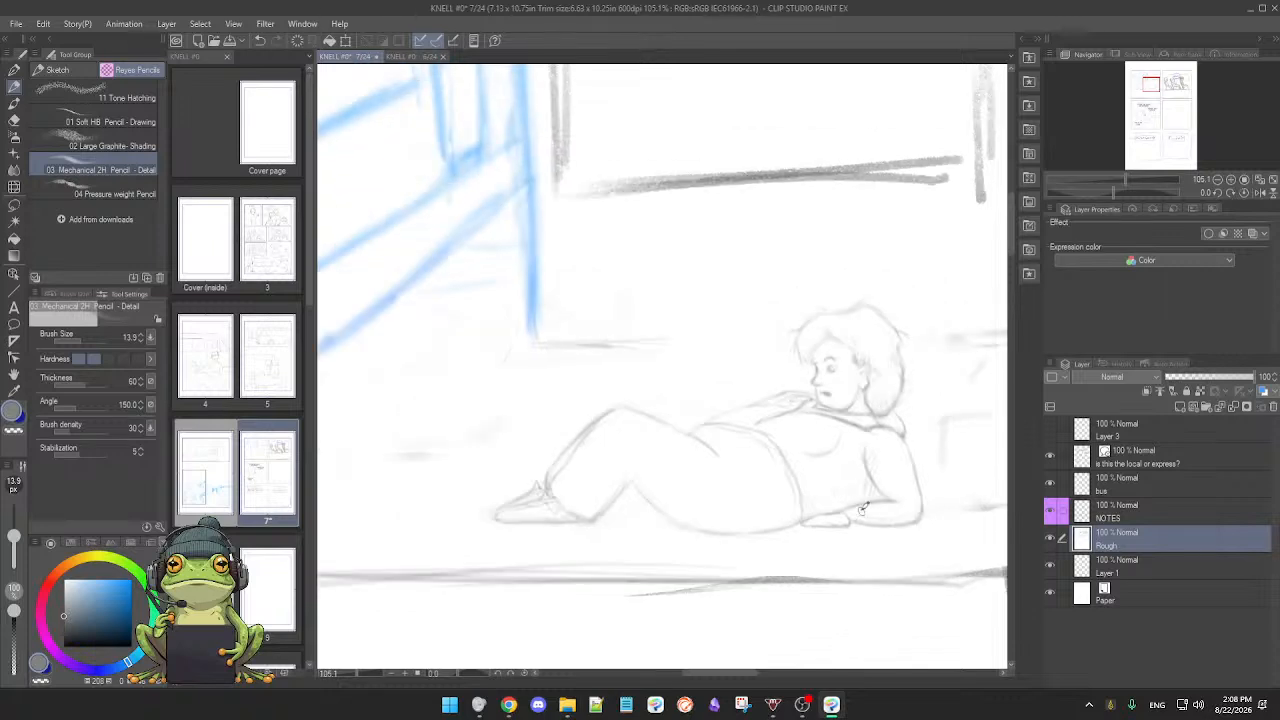
scroll(876, 514, "up", 2)
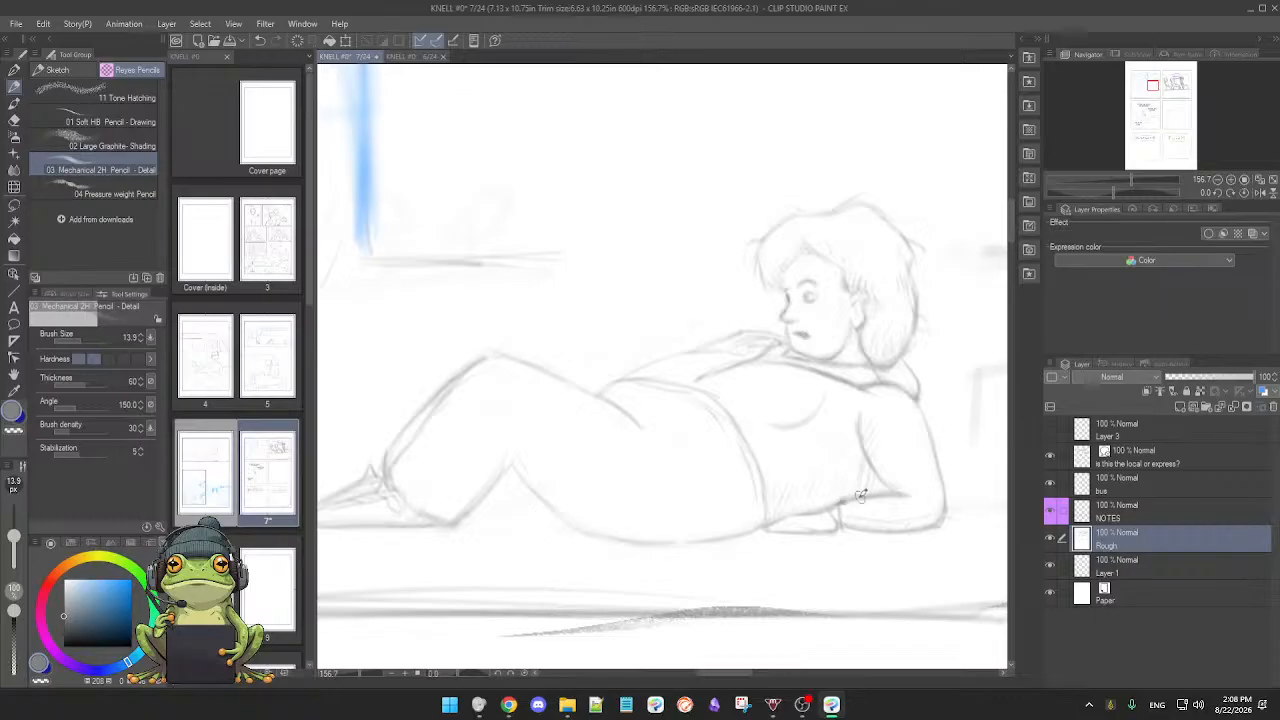
left_click_drag(840, 526, 925, 532)
scroll(810, 535, "down", 4)
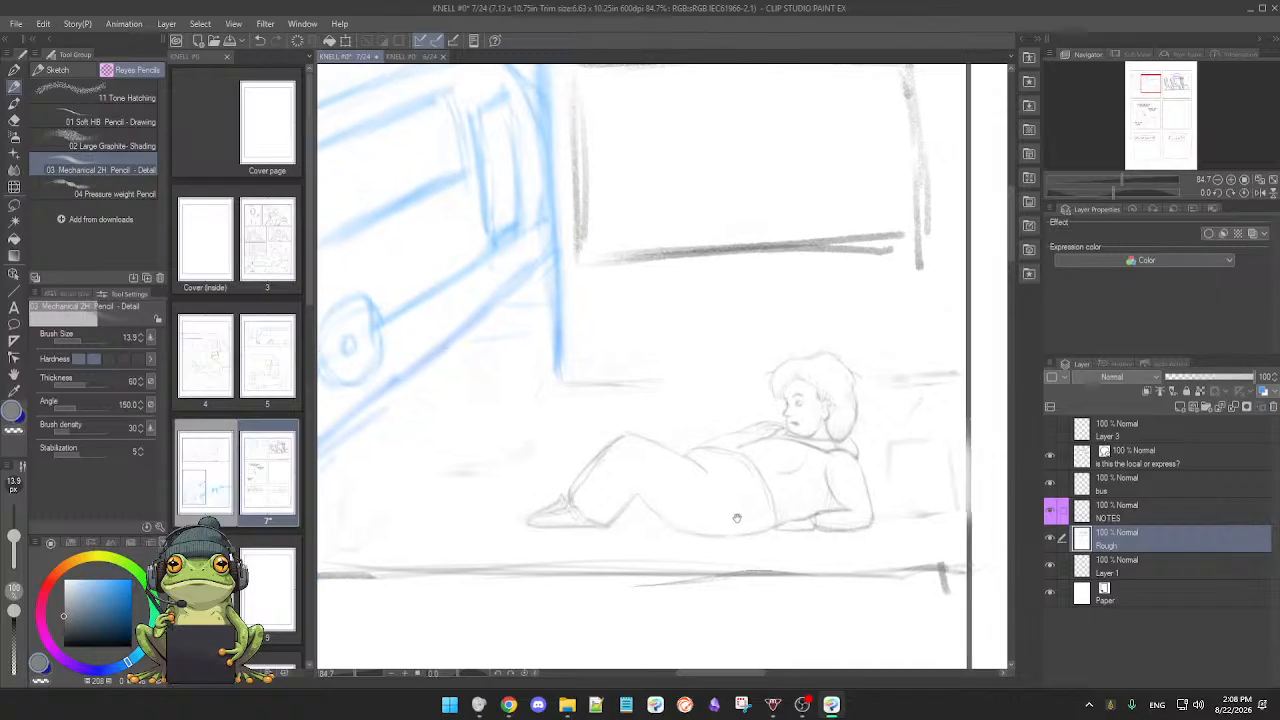
Step: Extend the horizontal line behind the figure up to her hair and on from her head to the panel's border
left_click_drag(692, 480, 768, 513)
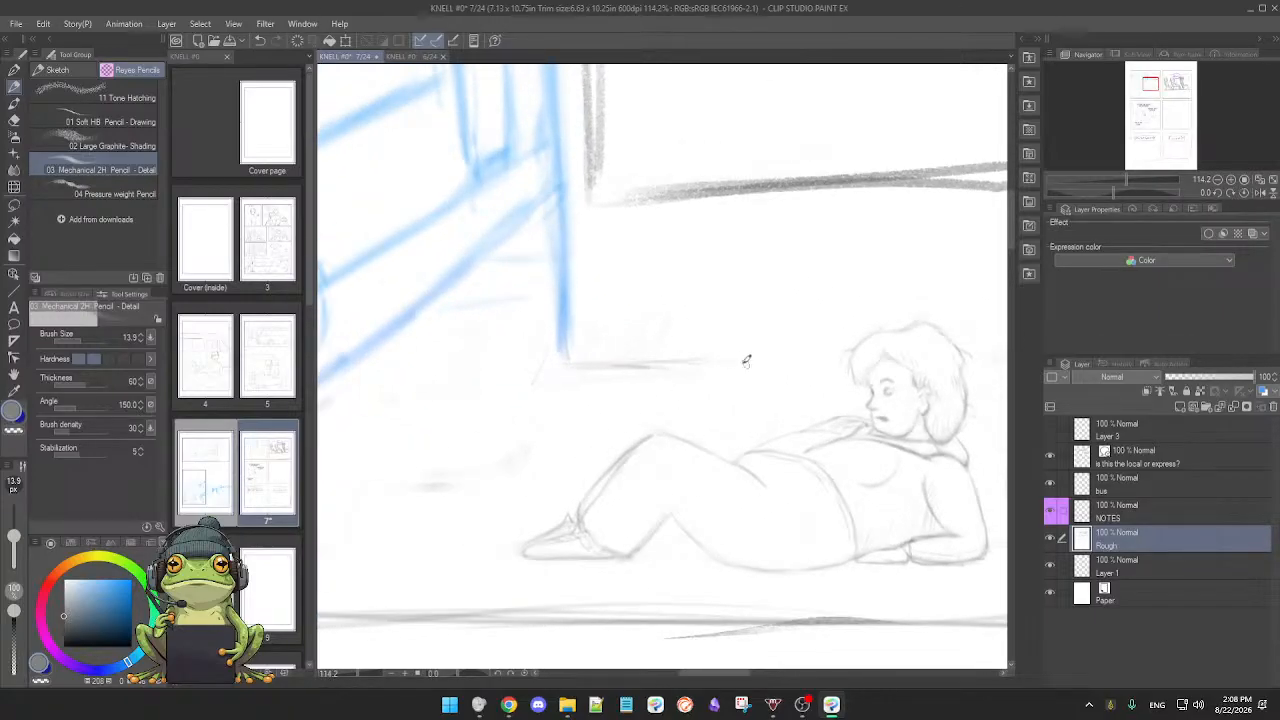
mouse_move(746, 360)
left_mouse_down()
mouse_move(699, 362)
mouse_move(842, 358)
left_mouse_up()
left_click_drag(855, 419, 695, 431)
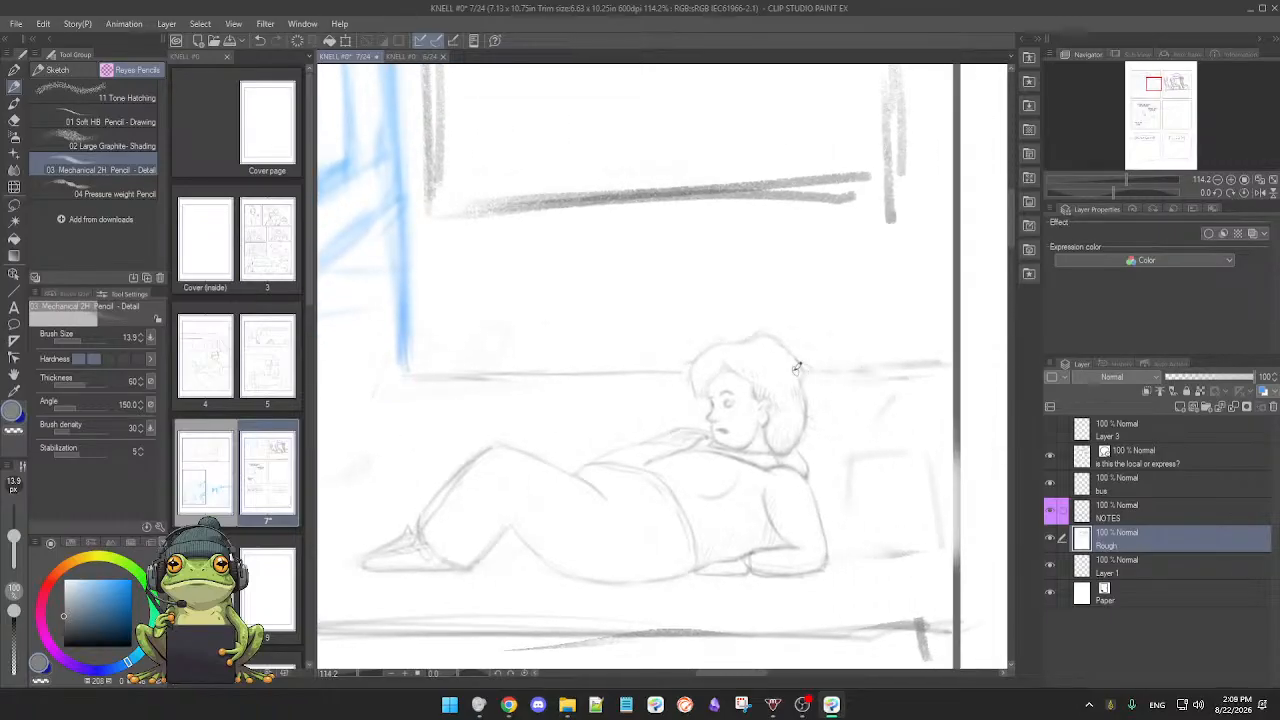
left_click_drag(796, 368, 934, 363)
key("e")
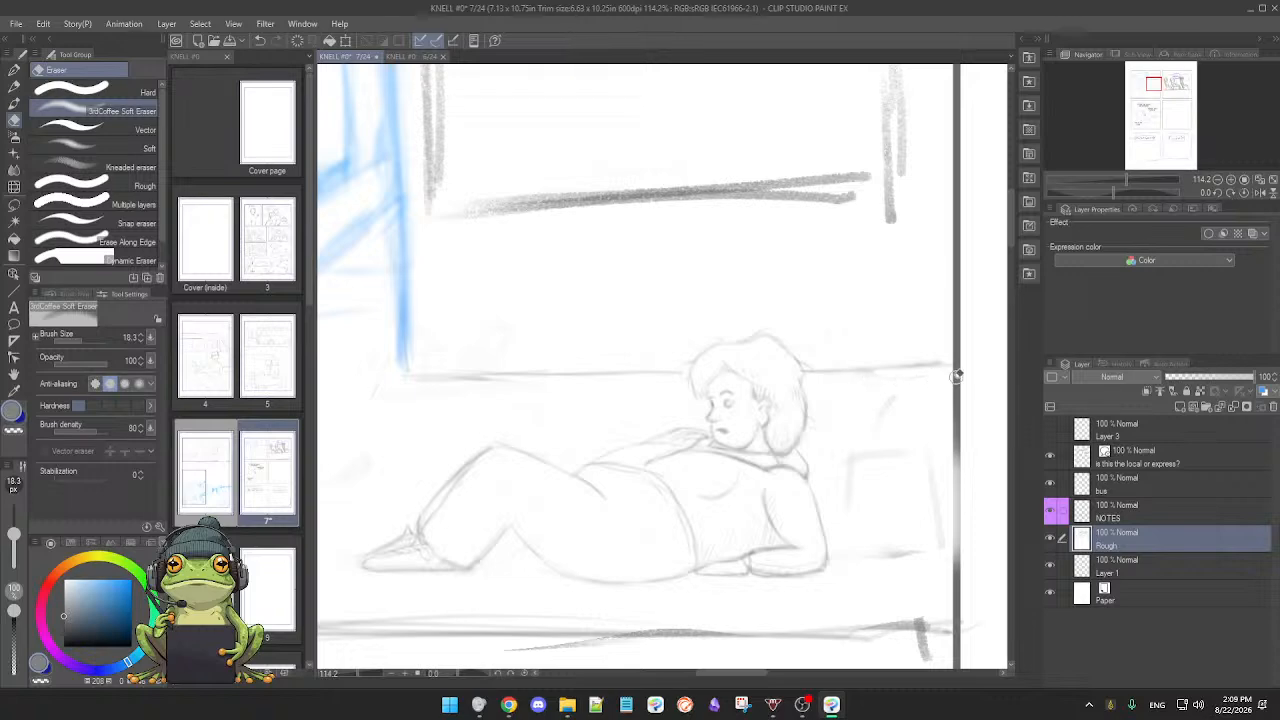
key("p")
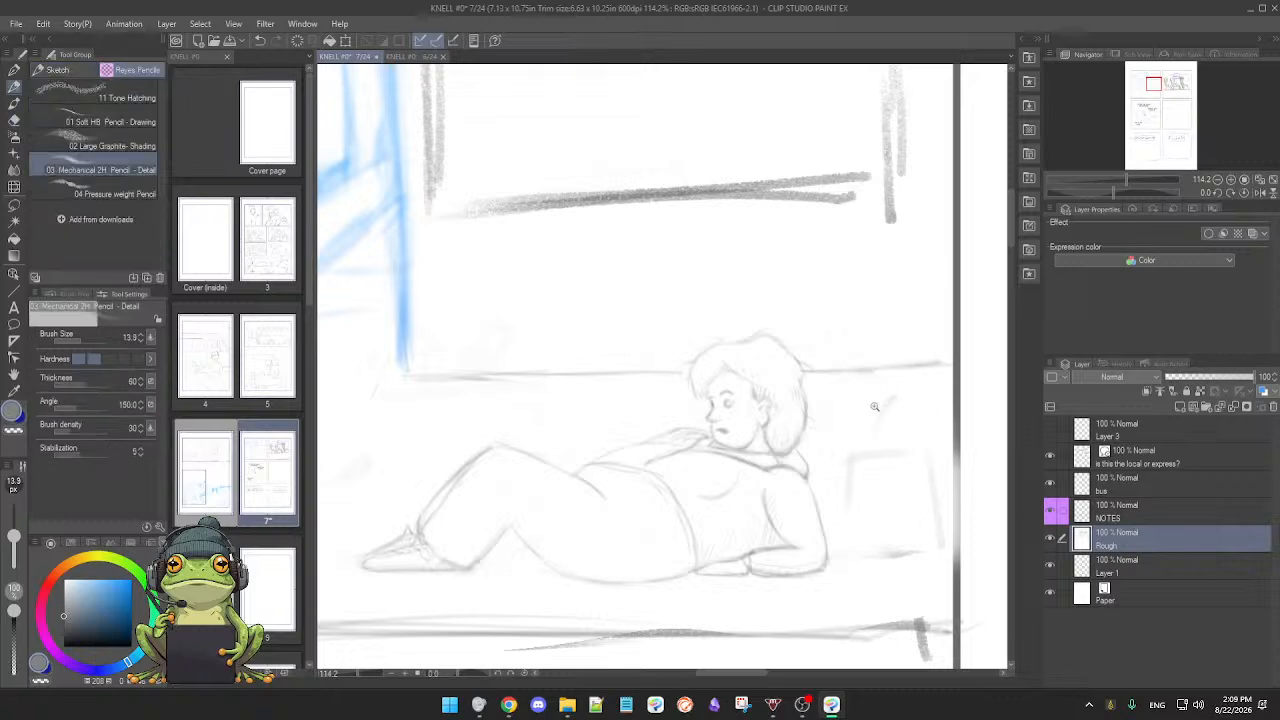
Step: Enlarge the soft eraser to 85 and erase the dark rectangular frame on the wall above the figure
scroll(871, 379, "down", 5)
scroll(750, 472, "up", 5)
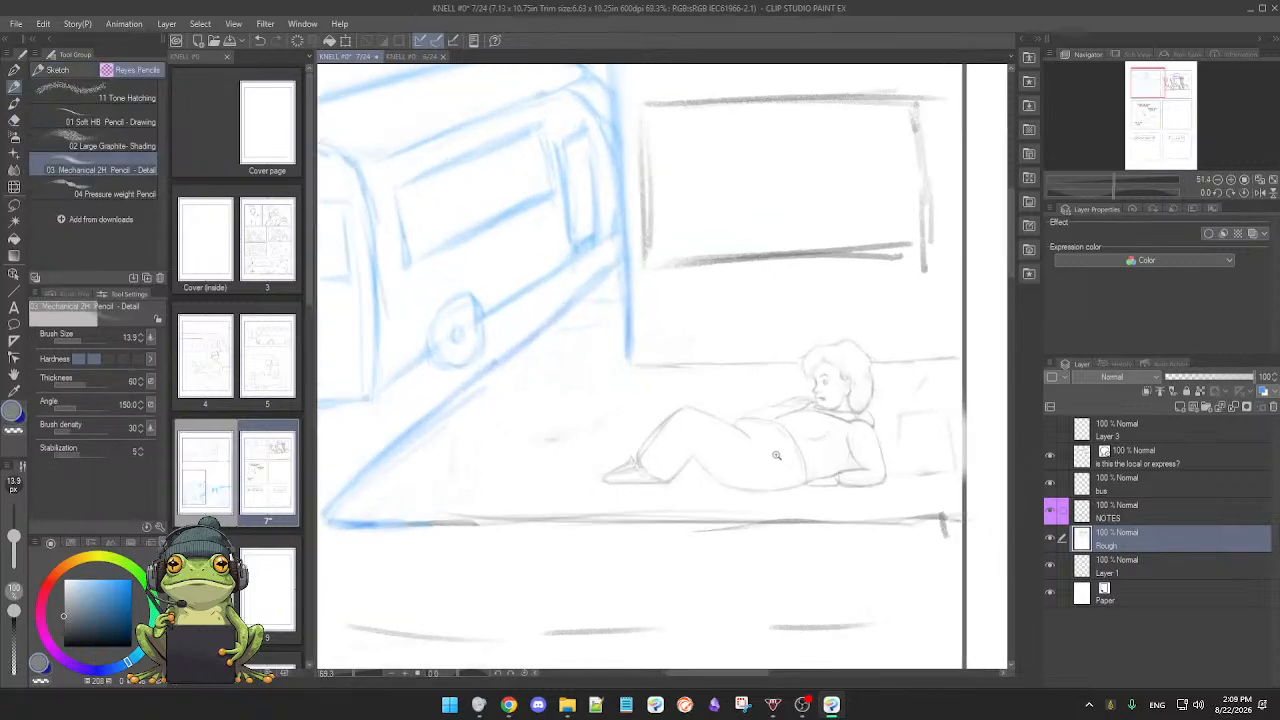
scroll(705, 490, "down", 1)
scroll(705, 492, "down", 1)
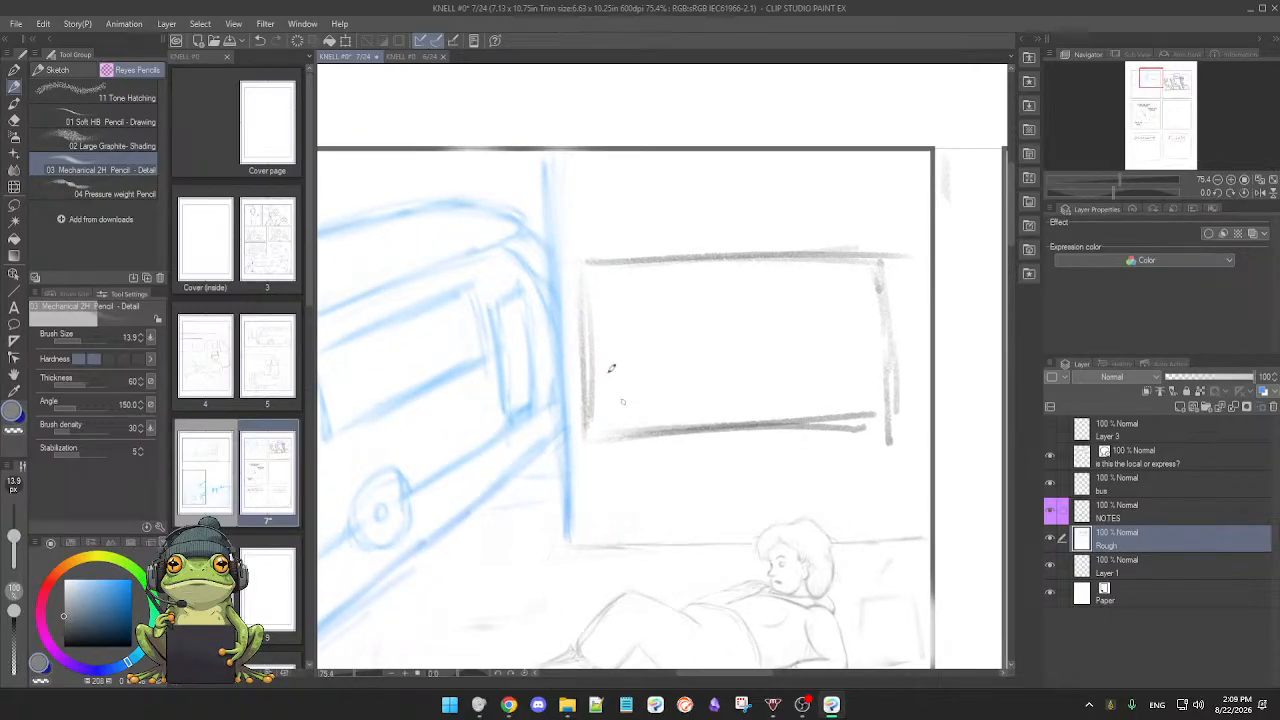
key("e")
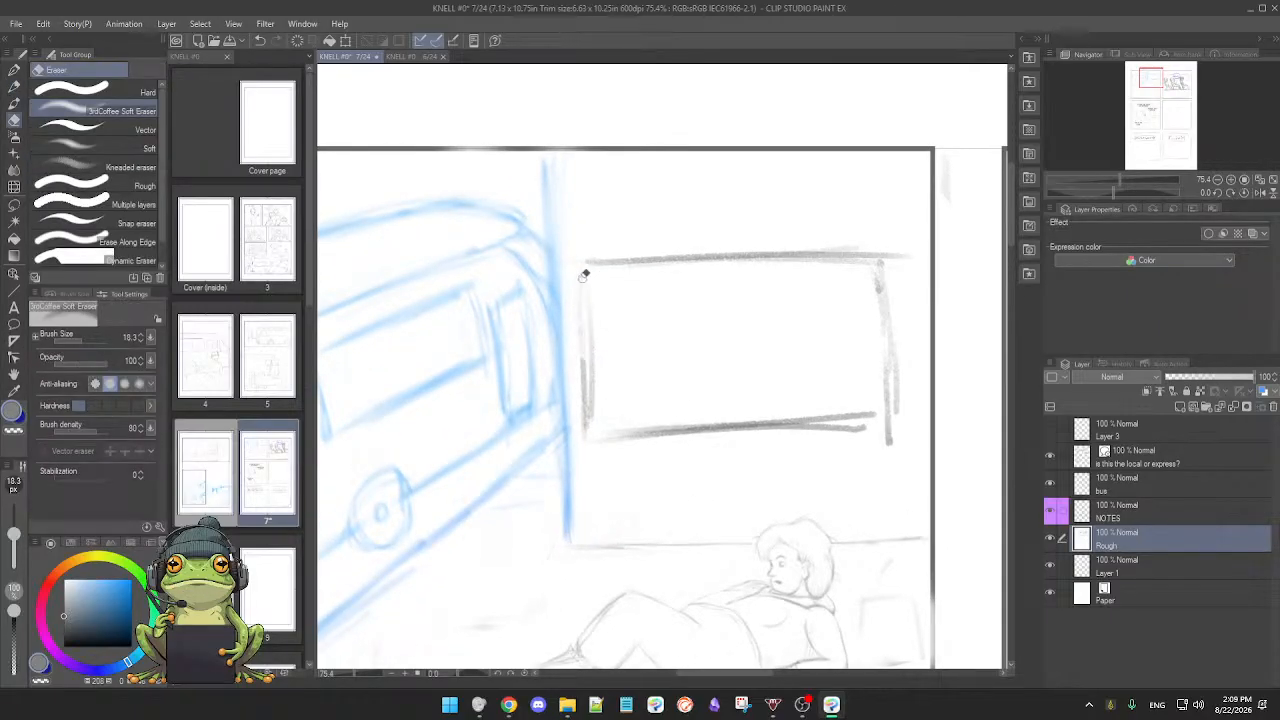
key("p")
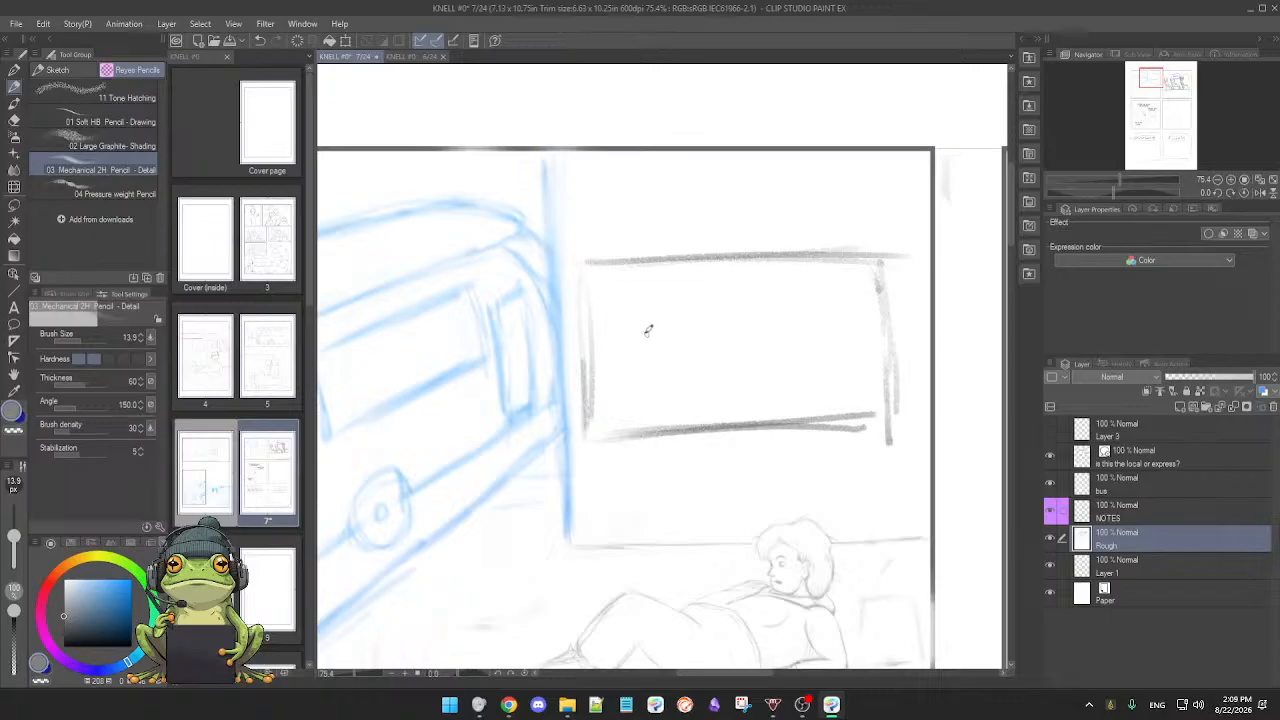
key("e")
key("p")
key("e")
key("bracketright")
key("bracketright")
key("bracketright")
key("bracketright")
key("bracketright")
key("bracketright")
key("bracketright")
key("bracketright")
key("bracketright")
key("bracketright")
key("bracketright")
key("bracketright")
key("bracketright")
key("bracketright")
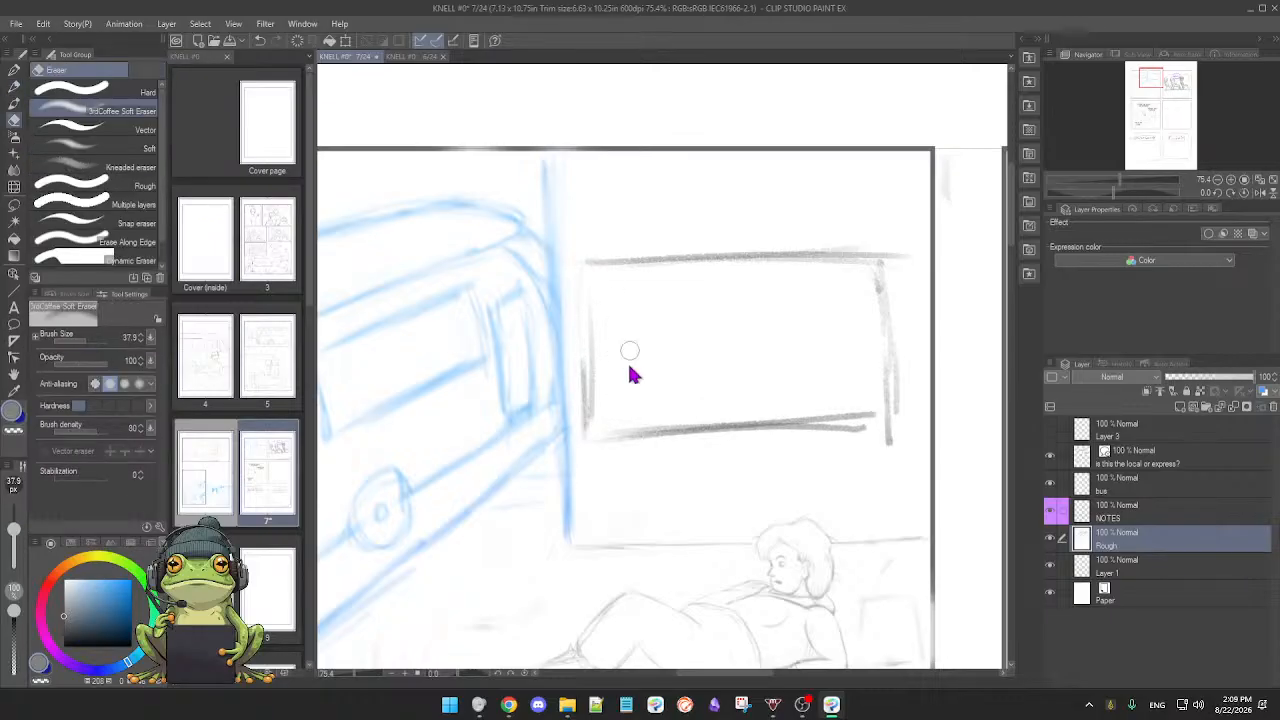
mouse_move(583, 323)
left_mouse_down()
mouse_move(598, 417)
mouse_move(623, 426)
mouse_move(811, 417)
mouse_move(719, 420)
mouse_move(877, 459)
mouse_move(895, 384)
left_mouse_up()
mouse_move(588, 253)
left_mouse_down()
mouse_move(866, 256)
mouse_move(883, 252)
mouse_move(887, 229)
mouse_move(894, 297)
left_mouse_up()
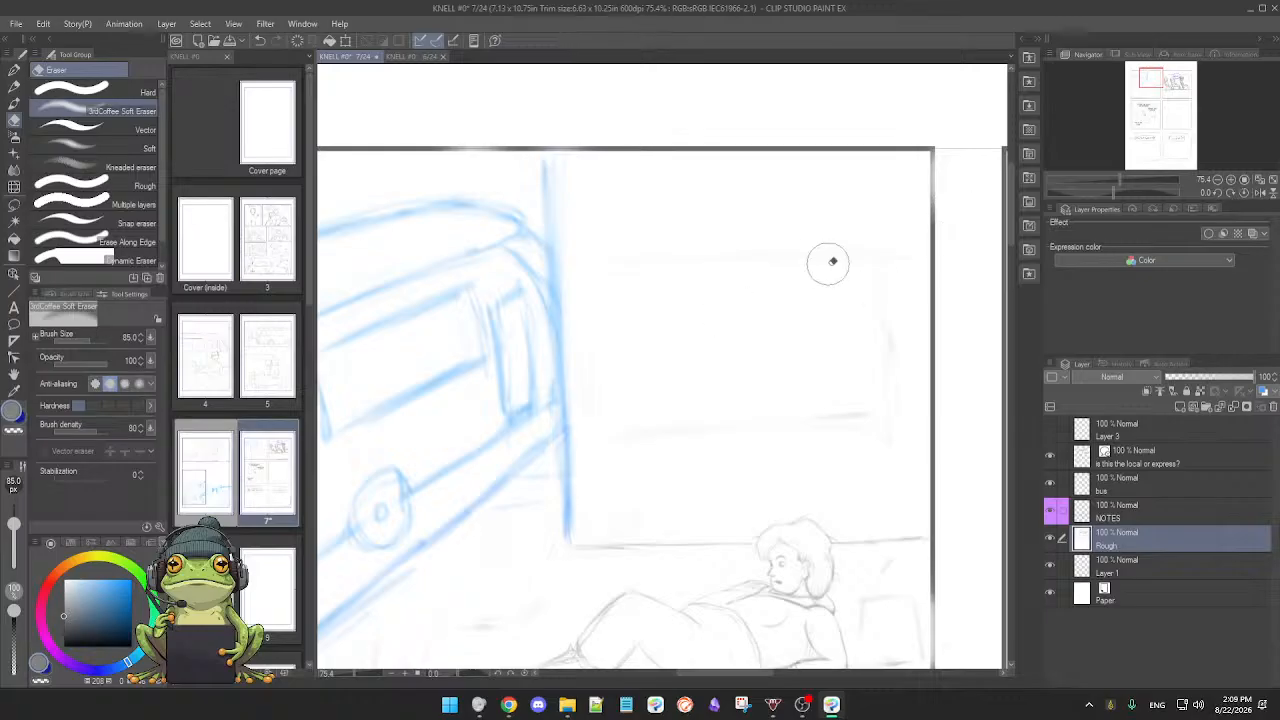
mouse_move(817, 426)
left_mouse_down()
mouse_move(876, 414)
mouse_move(887, 356)
left_mouse_up()
left_click_drag(624, 443, 640, 445)
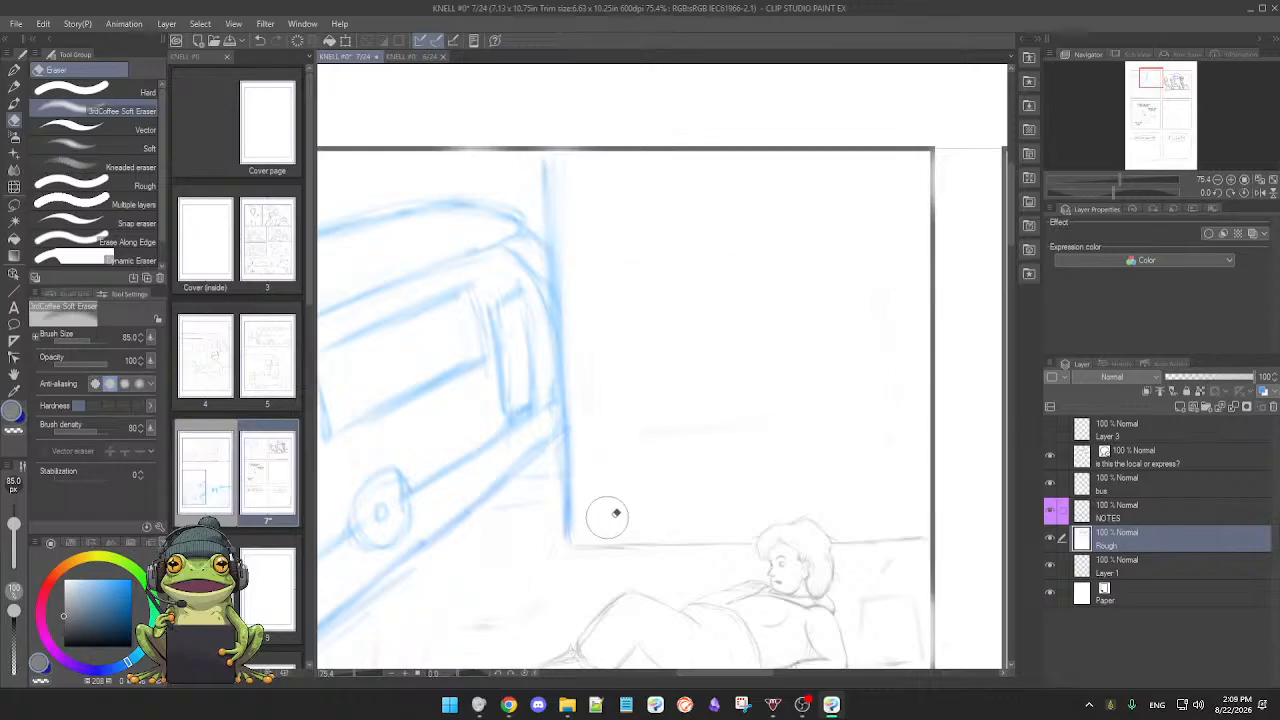
Step: Erase and redraw the wall's base line with the mechanical pencil between the figure's hair and the panel border
key("b")
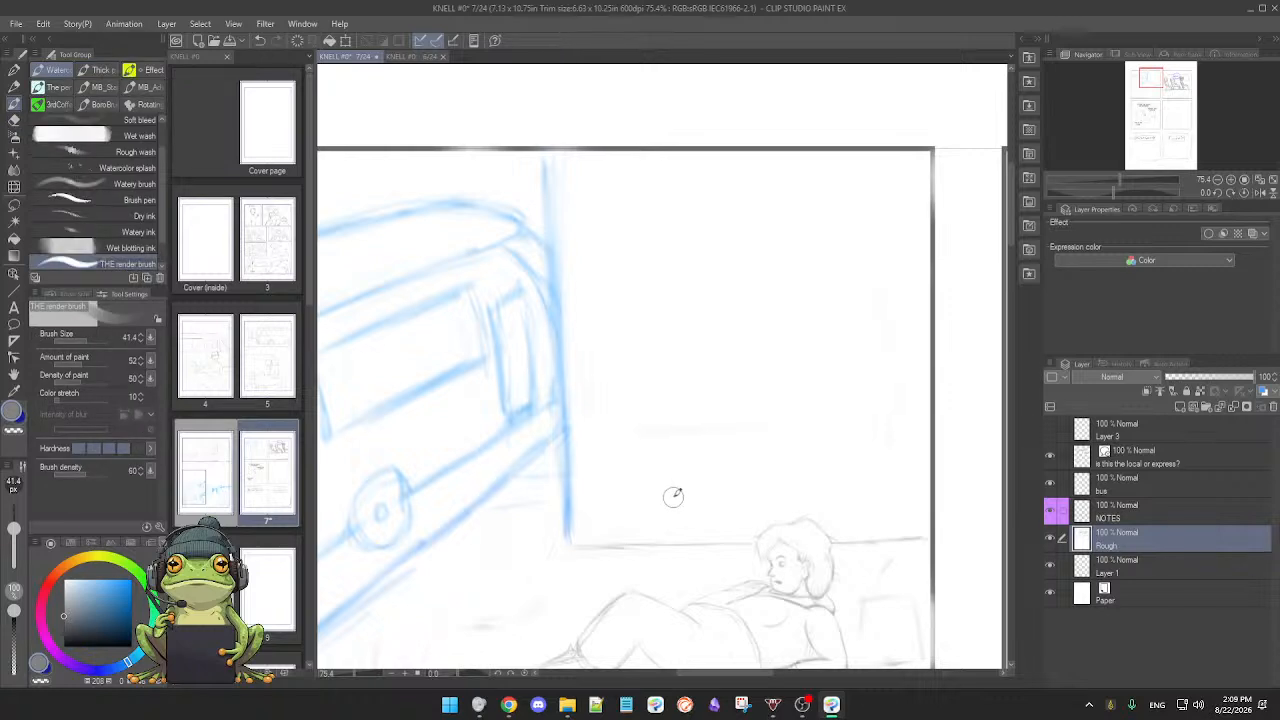
key("p")
key("p")
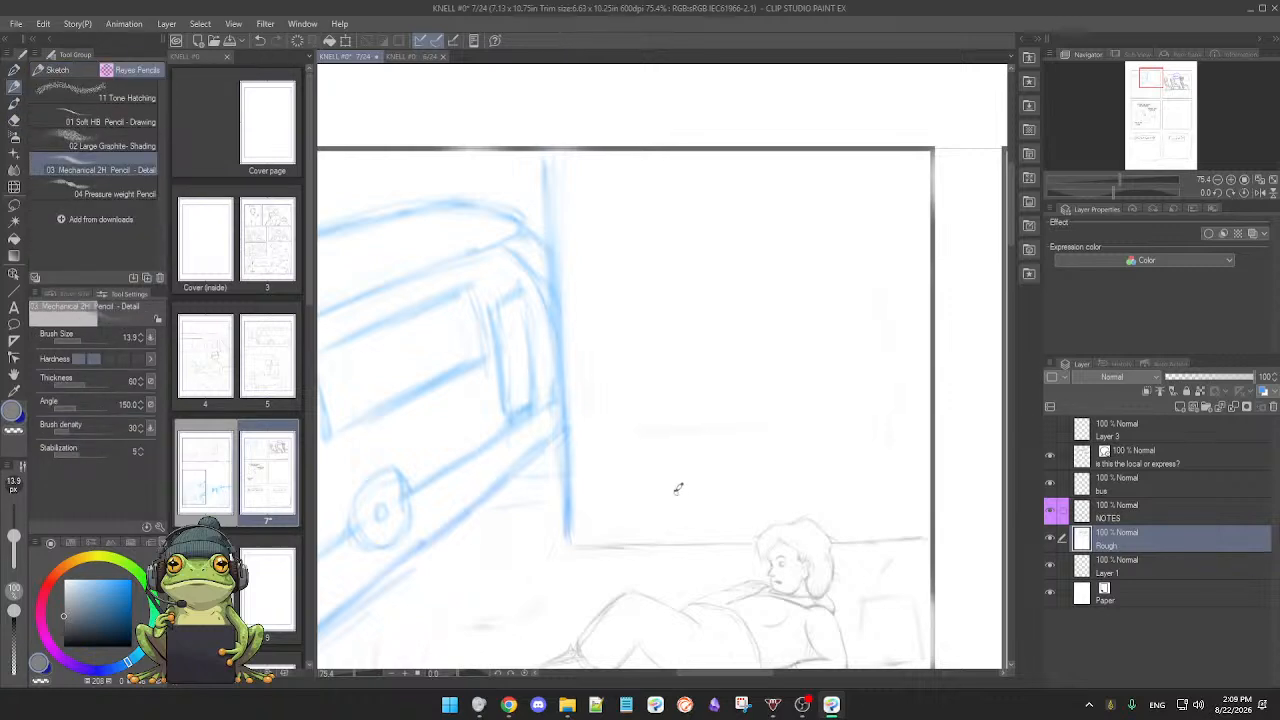
left_click_drag(674, 489, 698, 459)
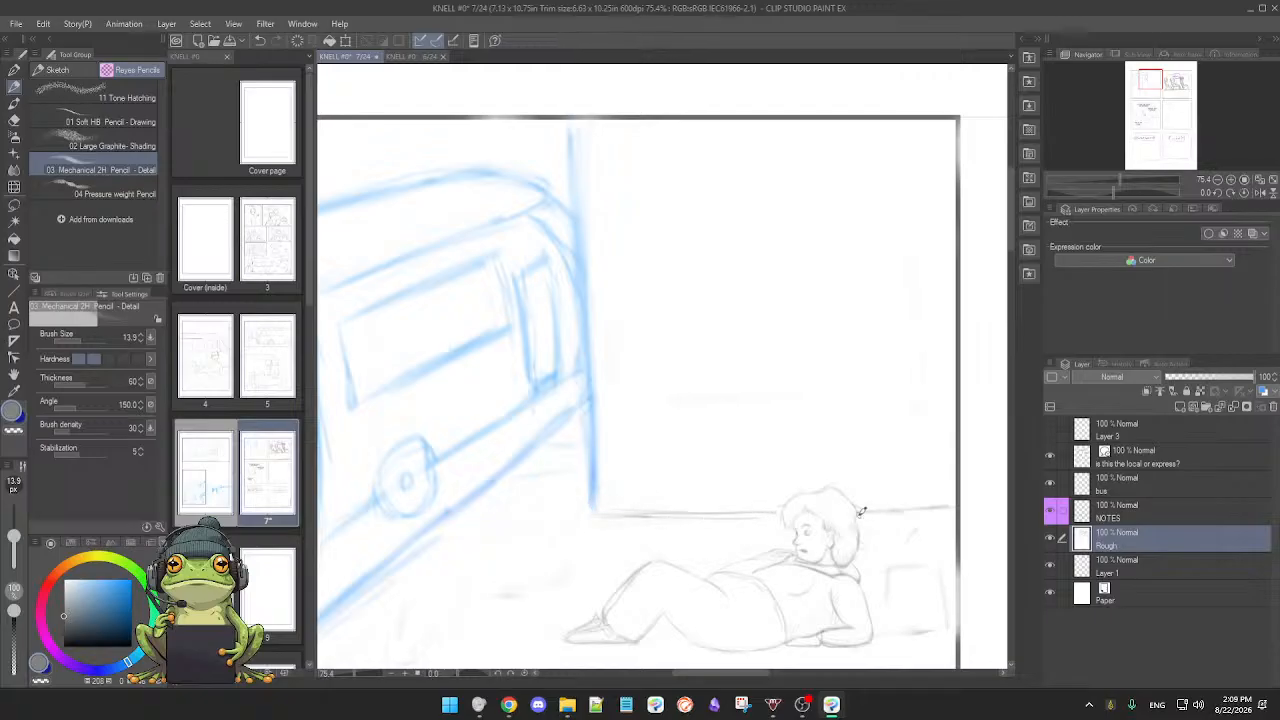
left_click_drag(858, 514, 940, 514)
key("e")
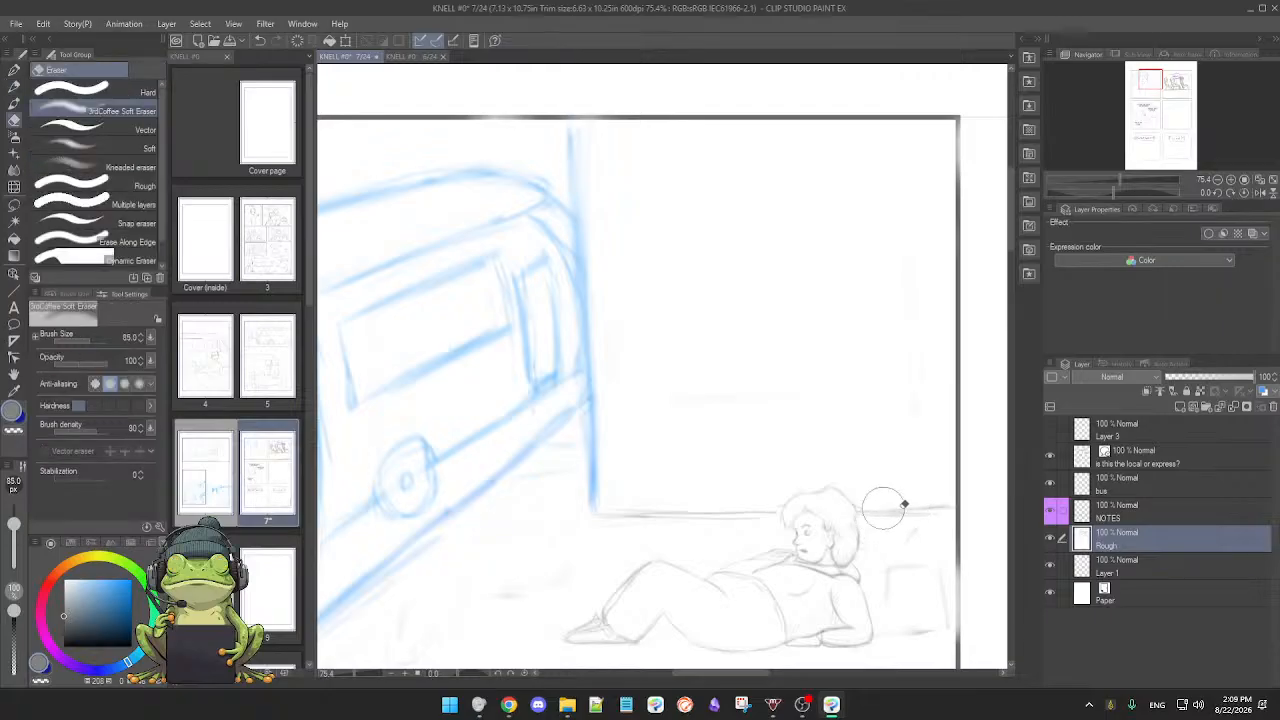
left_click_drag(904, 503, 943, 509)
key("p")
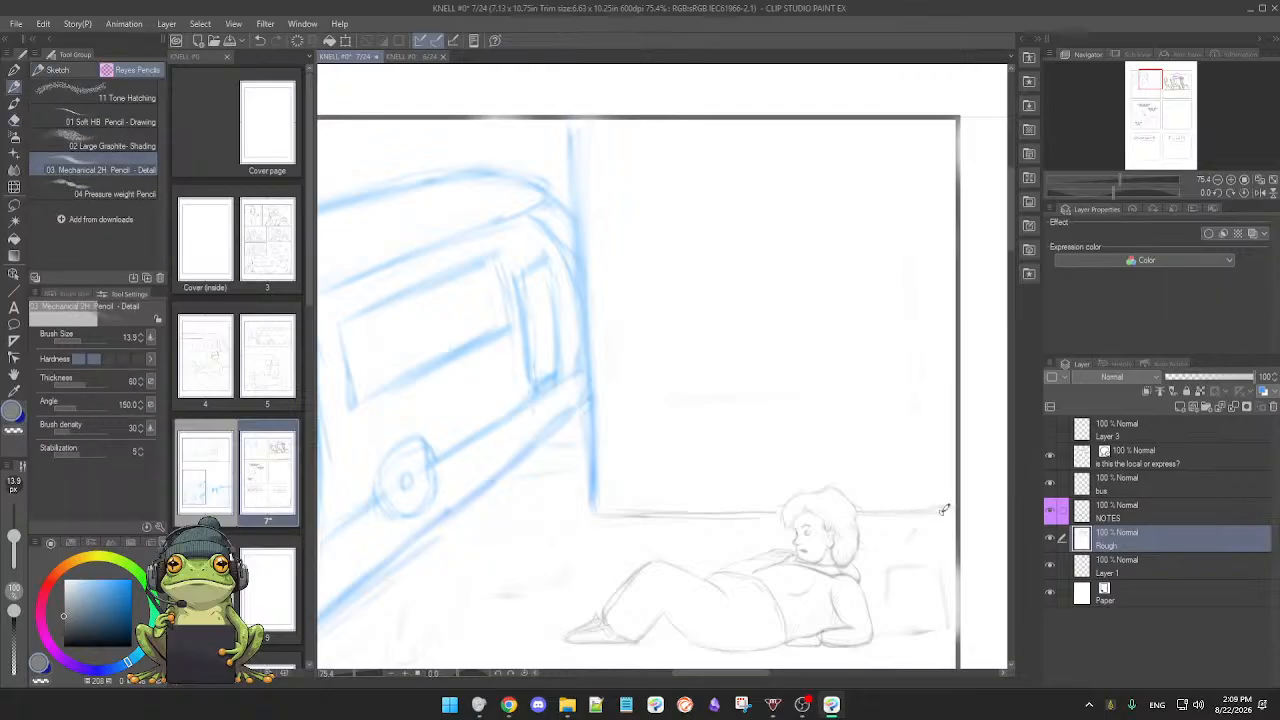
Step: Erase the rough boxy shape on the ground behind the figure's supporting arm
left_click_drag(742, 518, 716, 458)
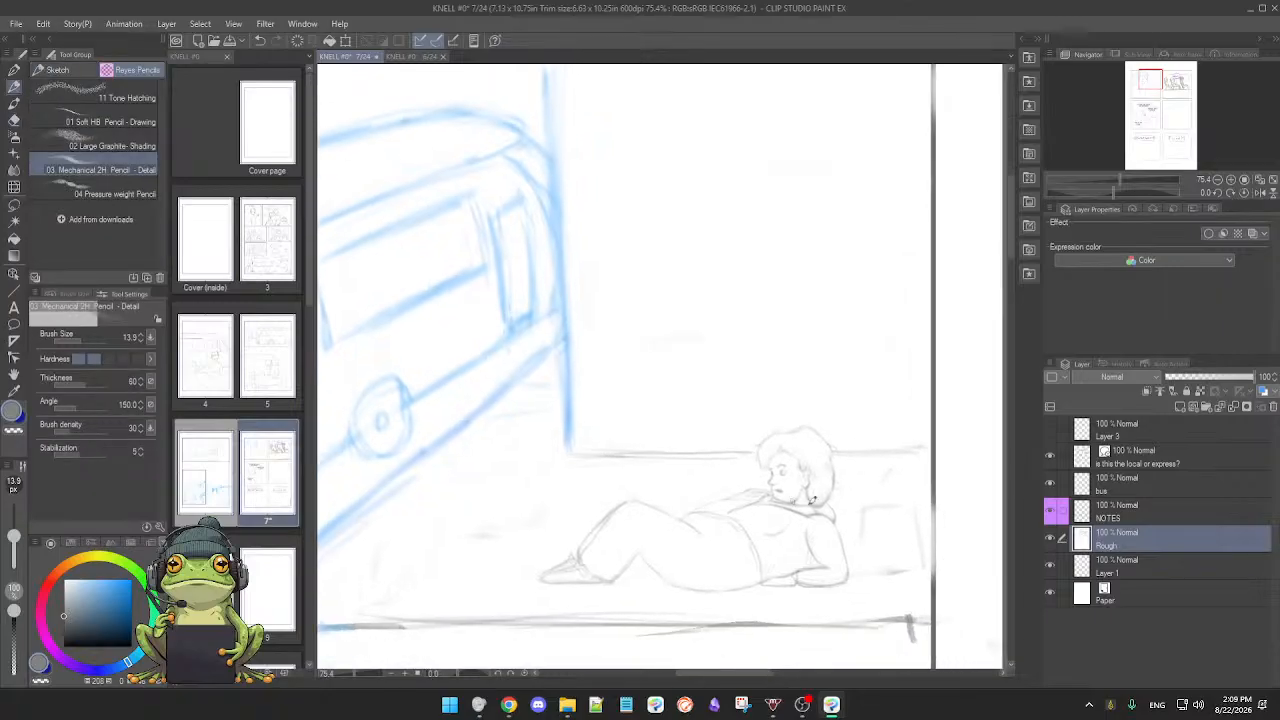
key("e")
mouse_move(877, 492)
left_mouse_down()
mouse_move(873, 533)
mouse_move(897, 512)
mouse_move(912, 530)
mouse_move(882, 562)
mouse_move(914, 564)
mouse_move(876, 564)
left_mouse_up()
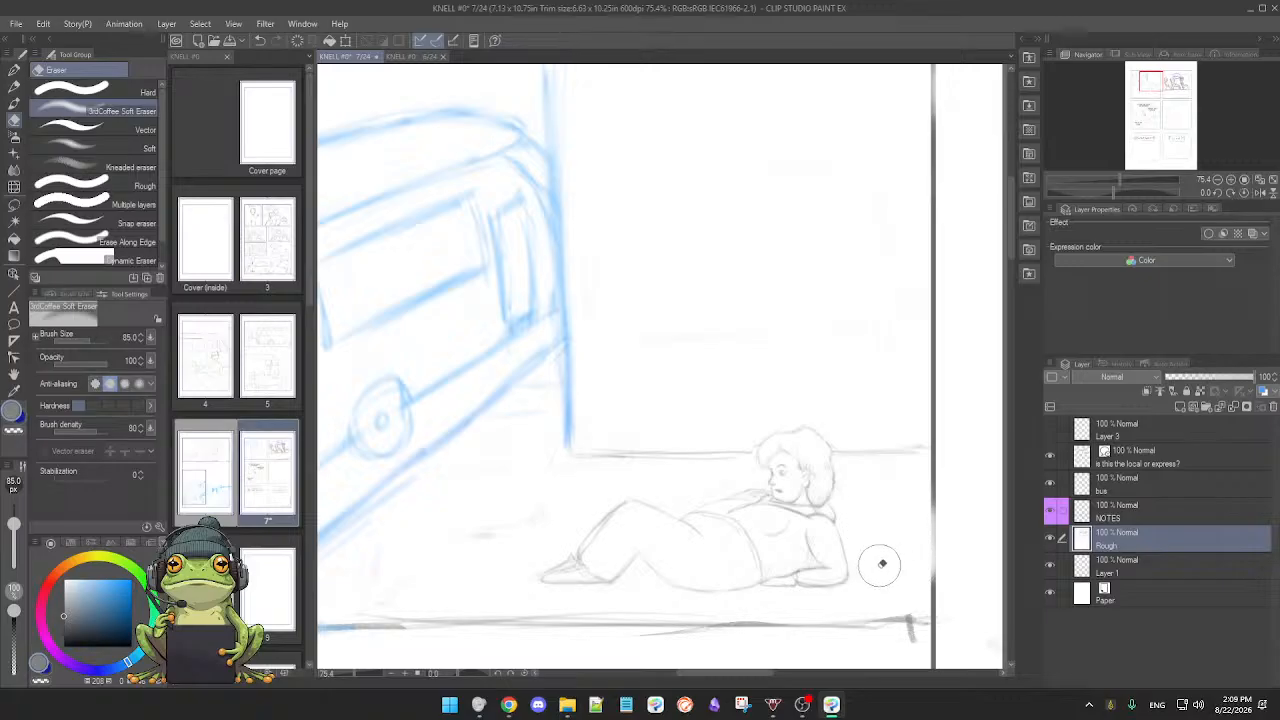
Step: Sketch a bag with two upright handles on the ground behind the figure and refine its folds and side edges
key("p")
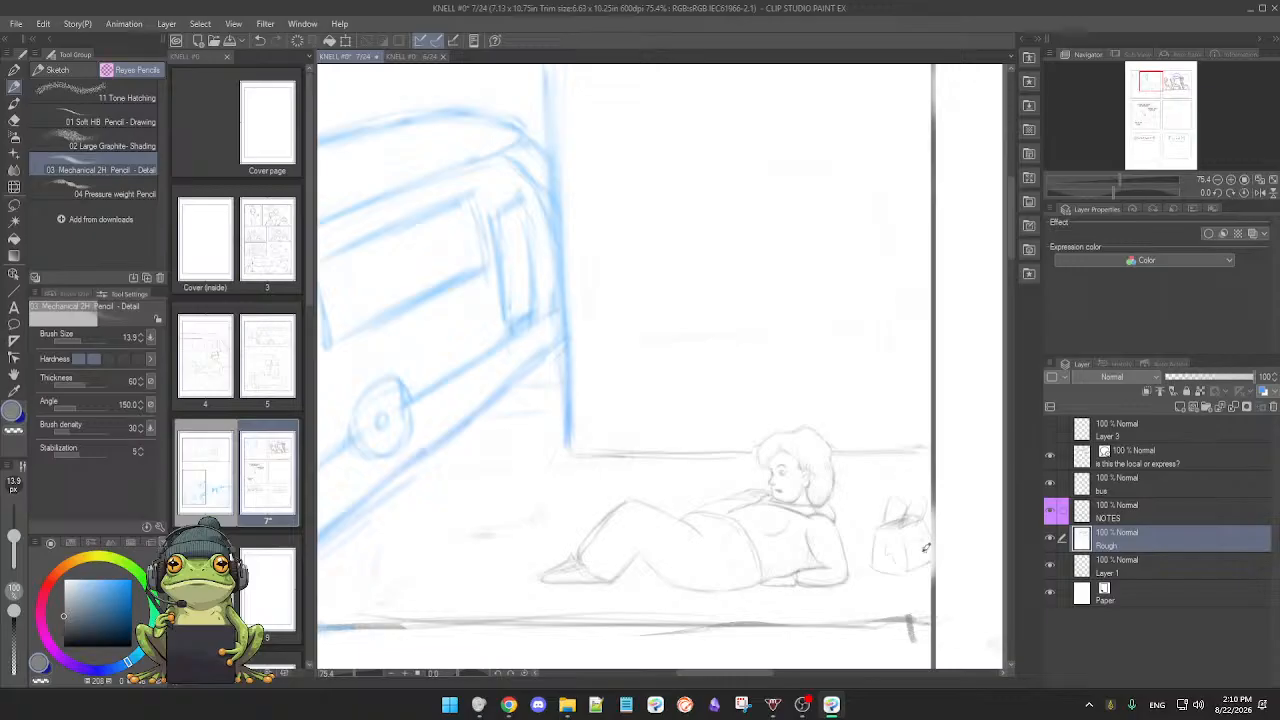
scroll(920, 540, "up", 3)
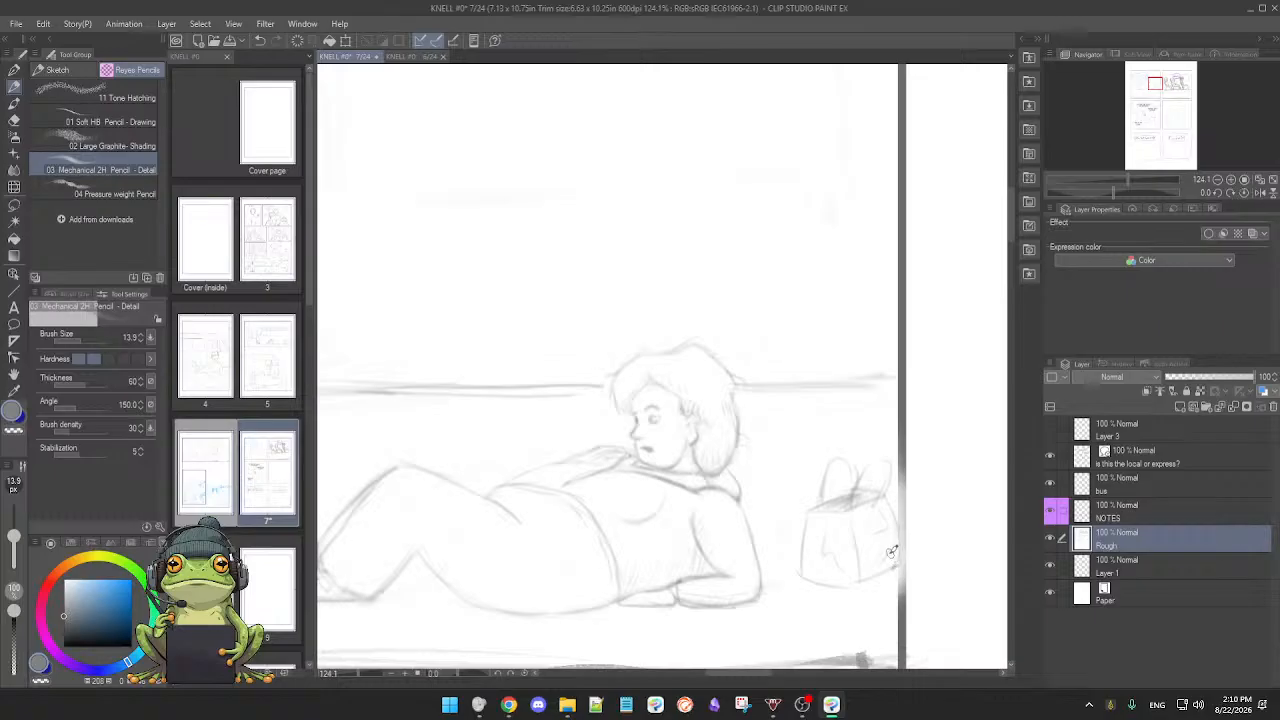
left_click_drag(854, 568, 850, 568)
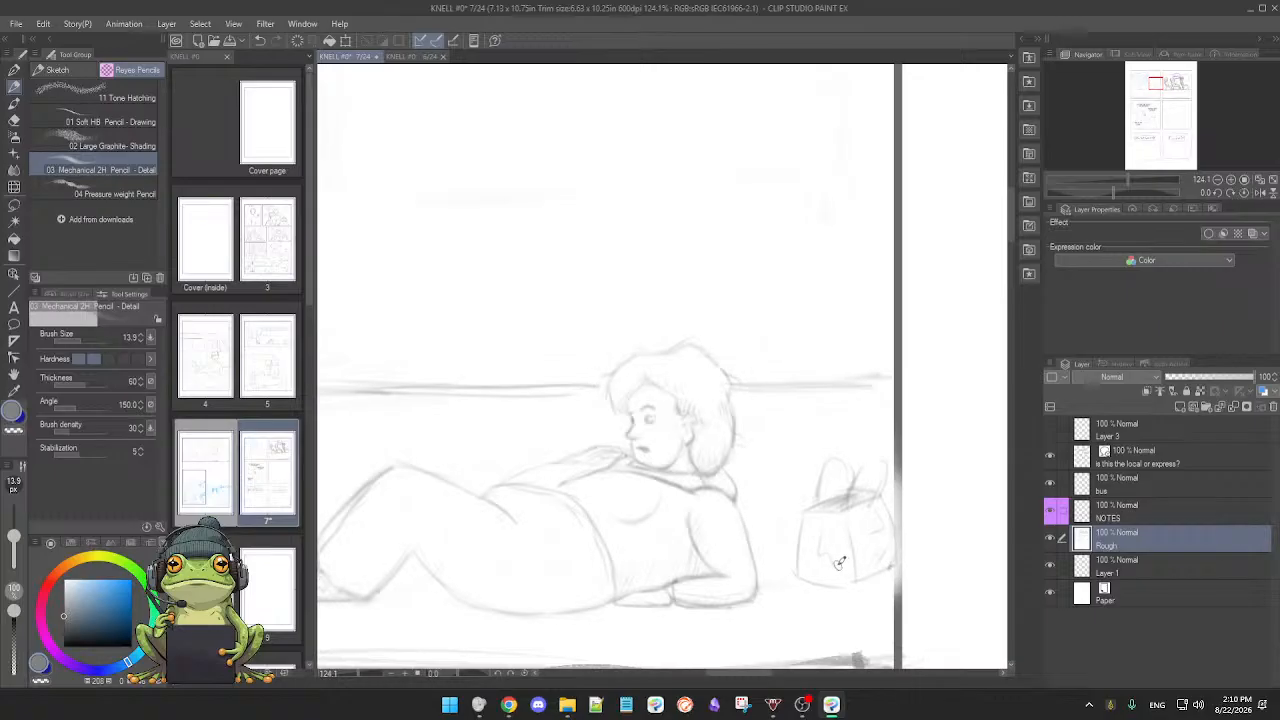
scroll(835, 556, "down", 1)
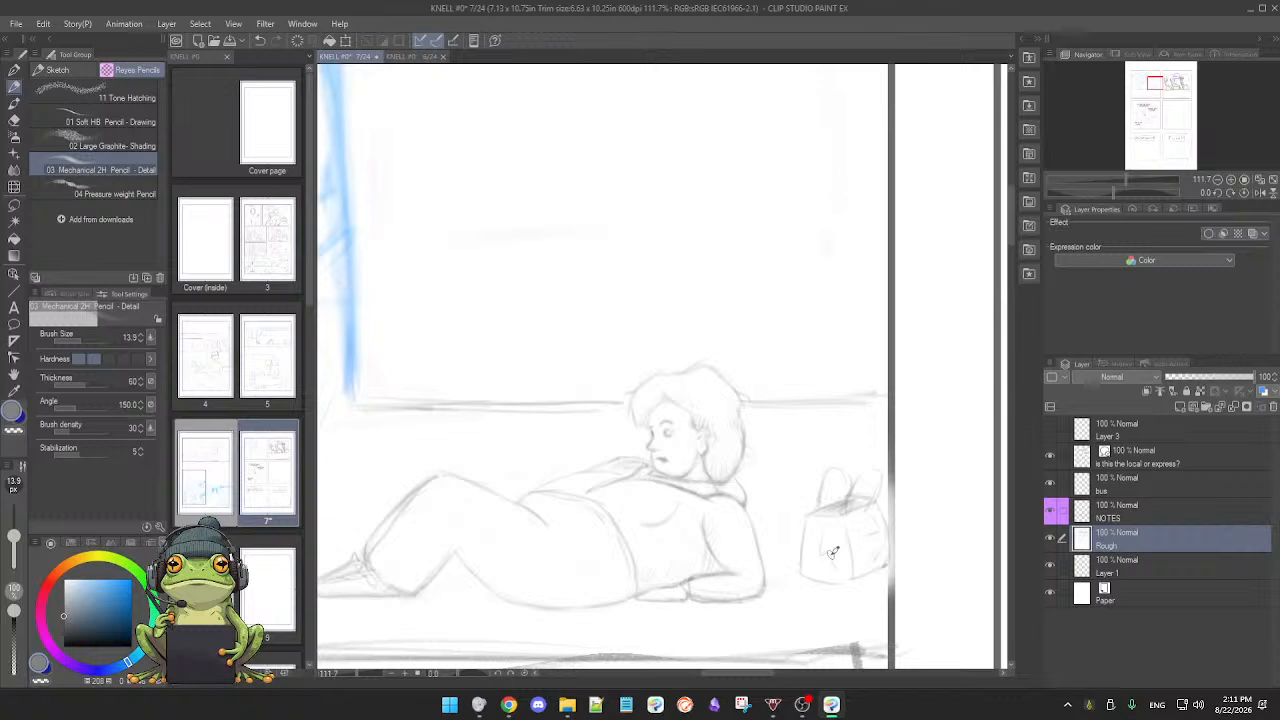
Step: Try a vertical pencil line on the empty wall above the figure, then erase it
left_click_drag(684, 502, 666, 491)
scroll(666, 491, "down", 5)
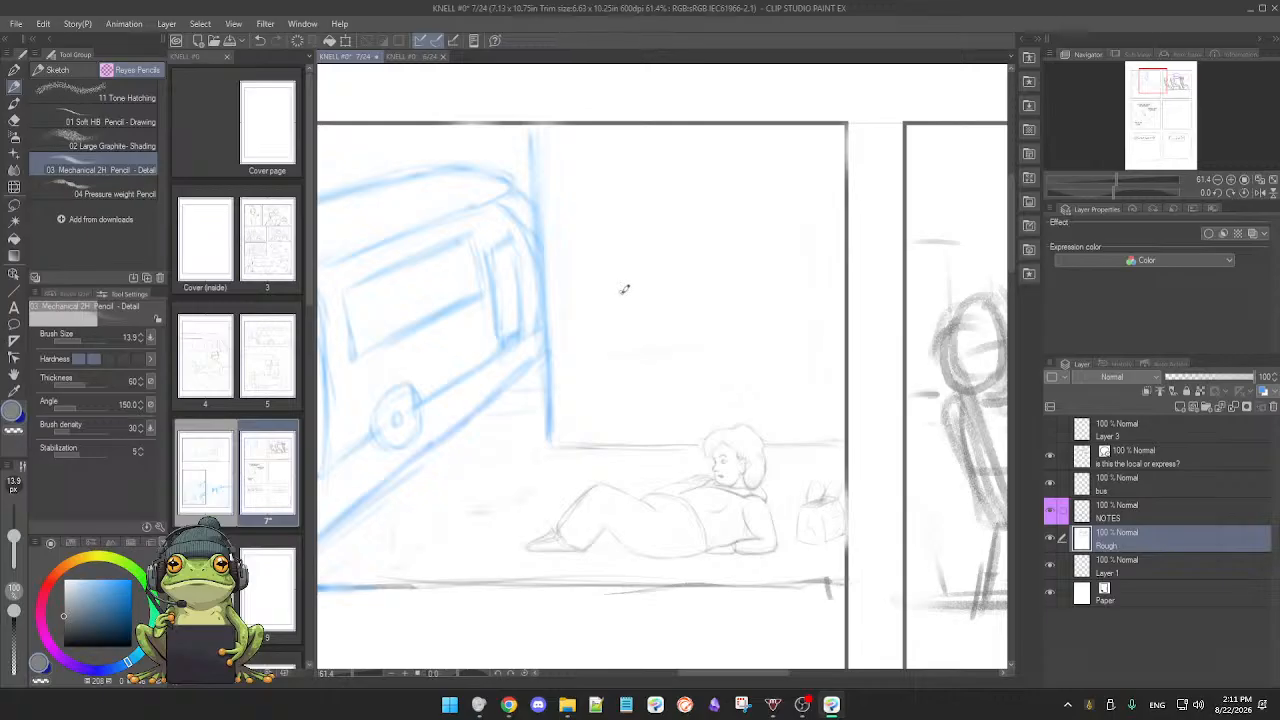
left_click_drag(623, 240, 634, 360)
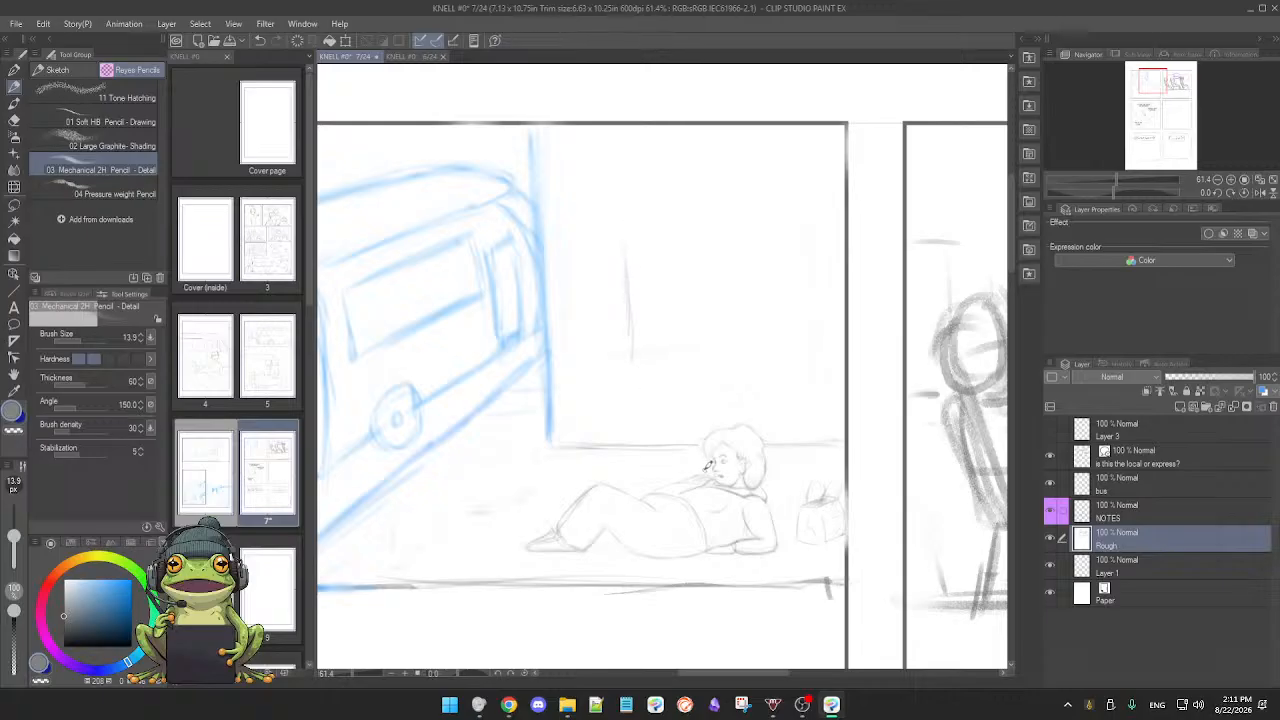
left_click_drag(702, 462, 688, 466)
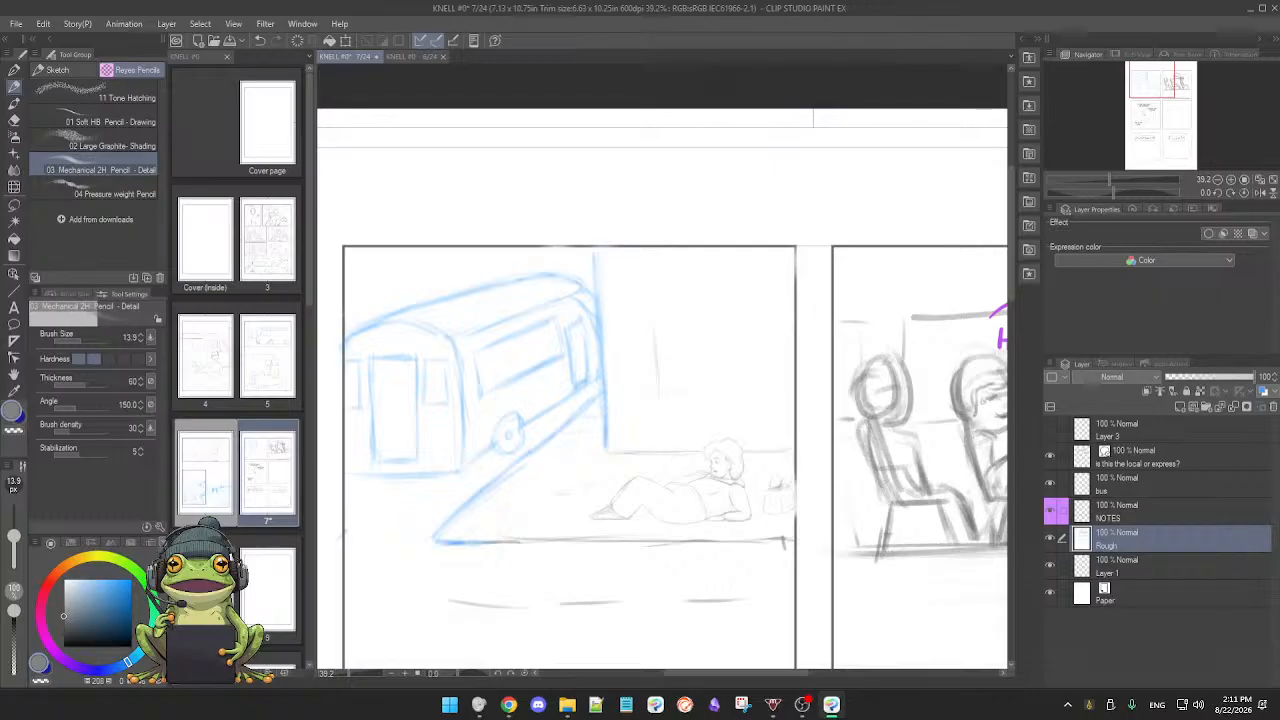
scroll(681, 447, "down", 2)
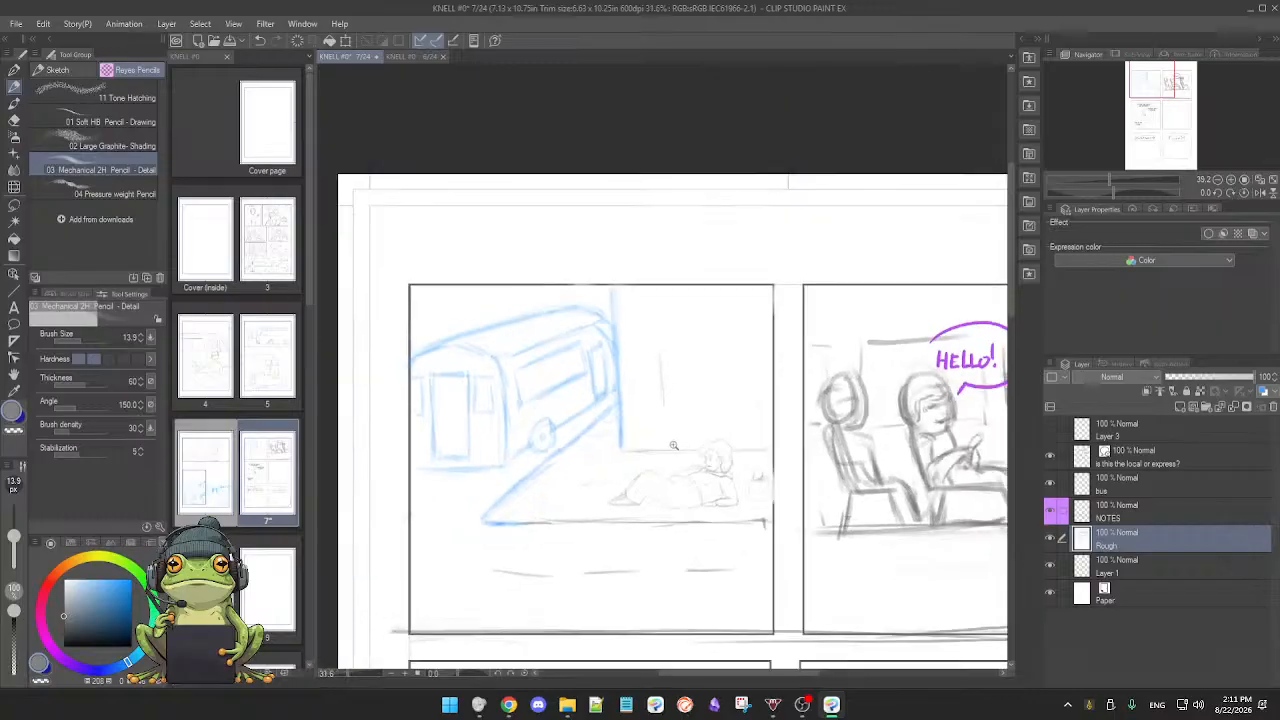
scroll(615, 438, "up", 2)
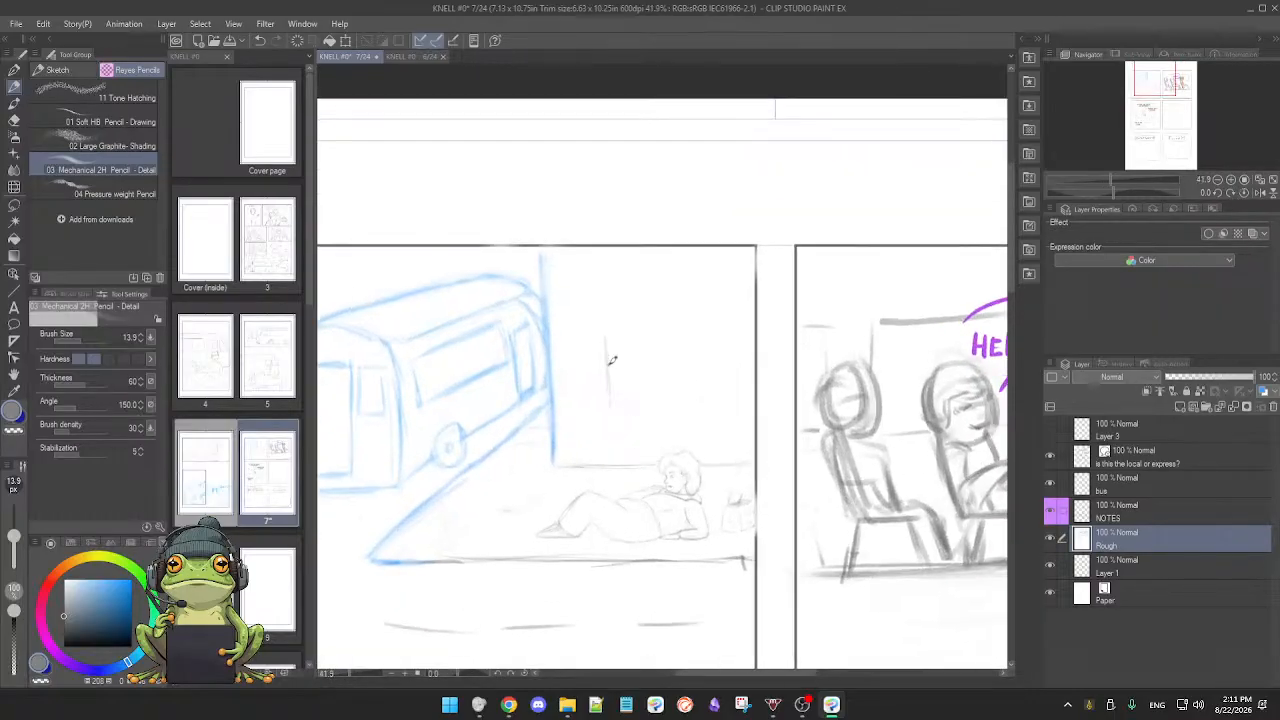
key("e")
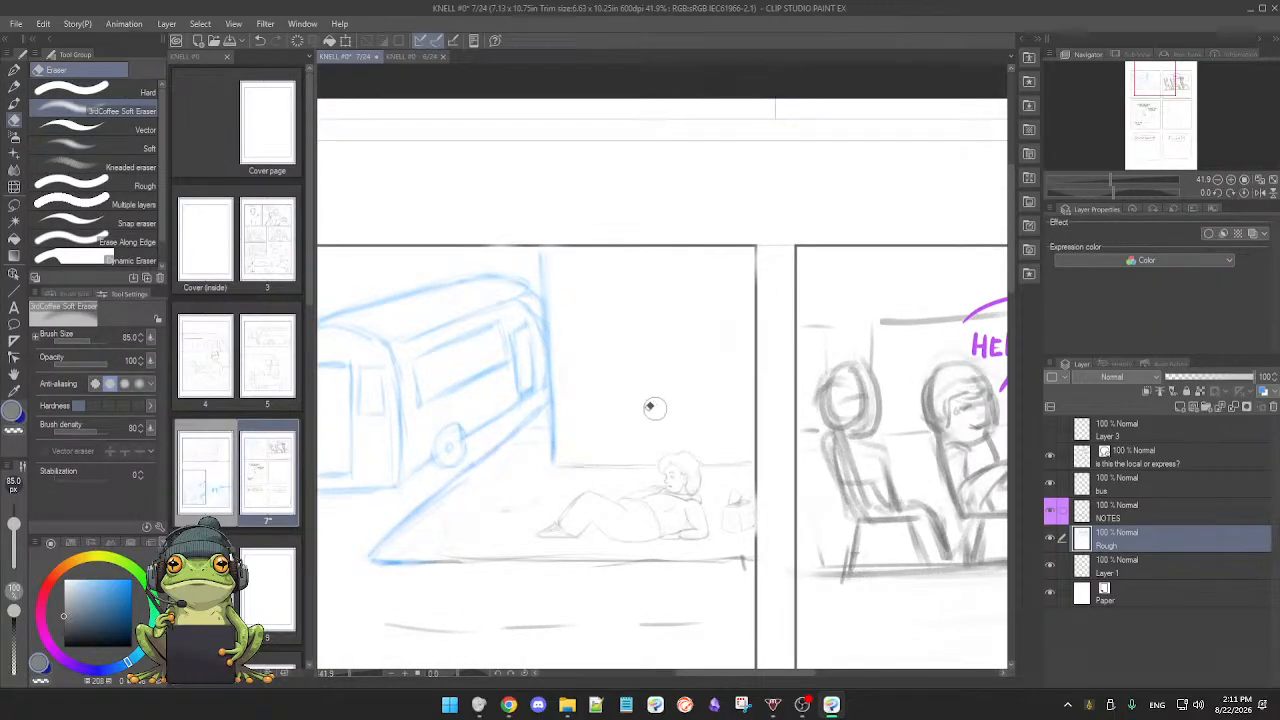
Step: Try penciling the wall's vertical edge along the blue guide line beside the bus, then undo the strokes
key("p")
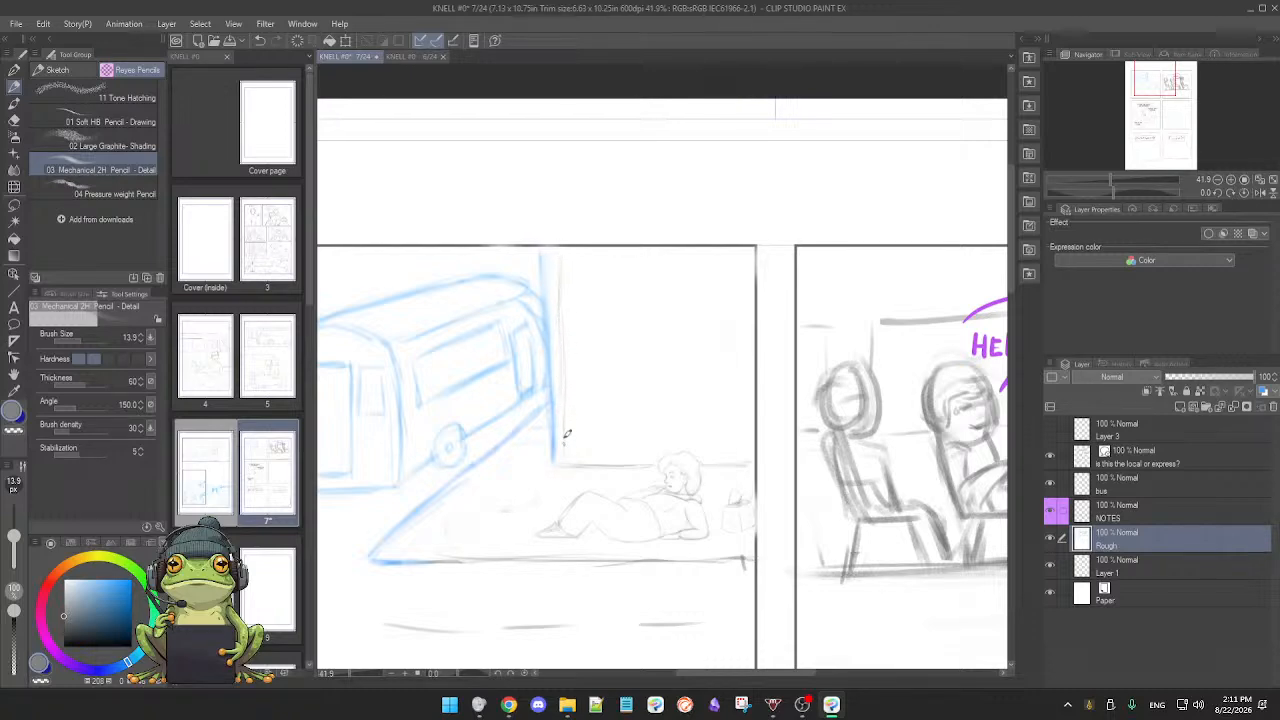
left_click_drag(608, 396, 665, 396)
left_click_drag(775, 468, 549, 514)
left_click_drag(637, 380, 689, 456)
key("ctrl+z")
key("ctrl+z")
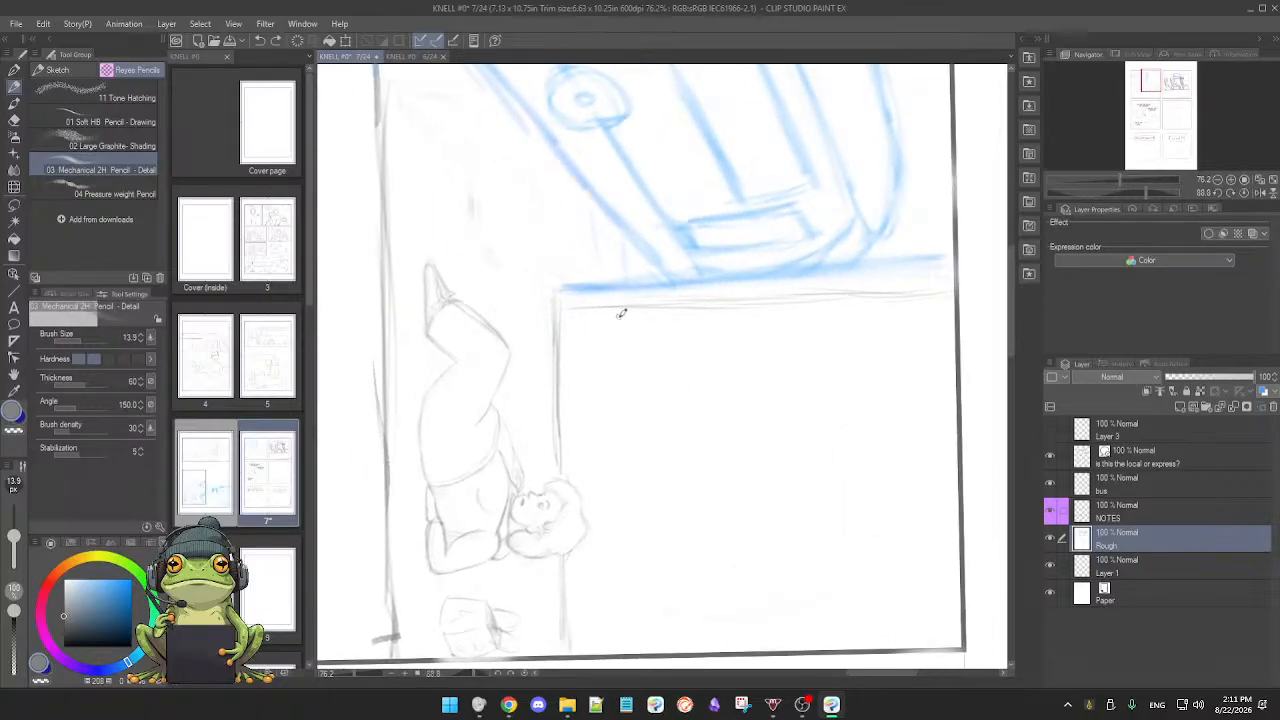
key("ctrl+z")
key("ctrl+z")
key("ctrl+z")
key("ctrl+z")
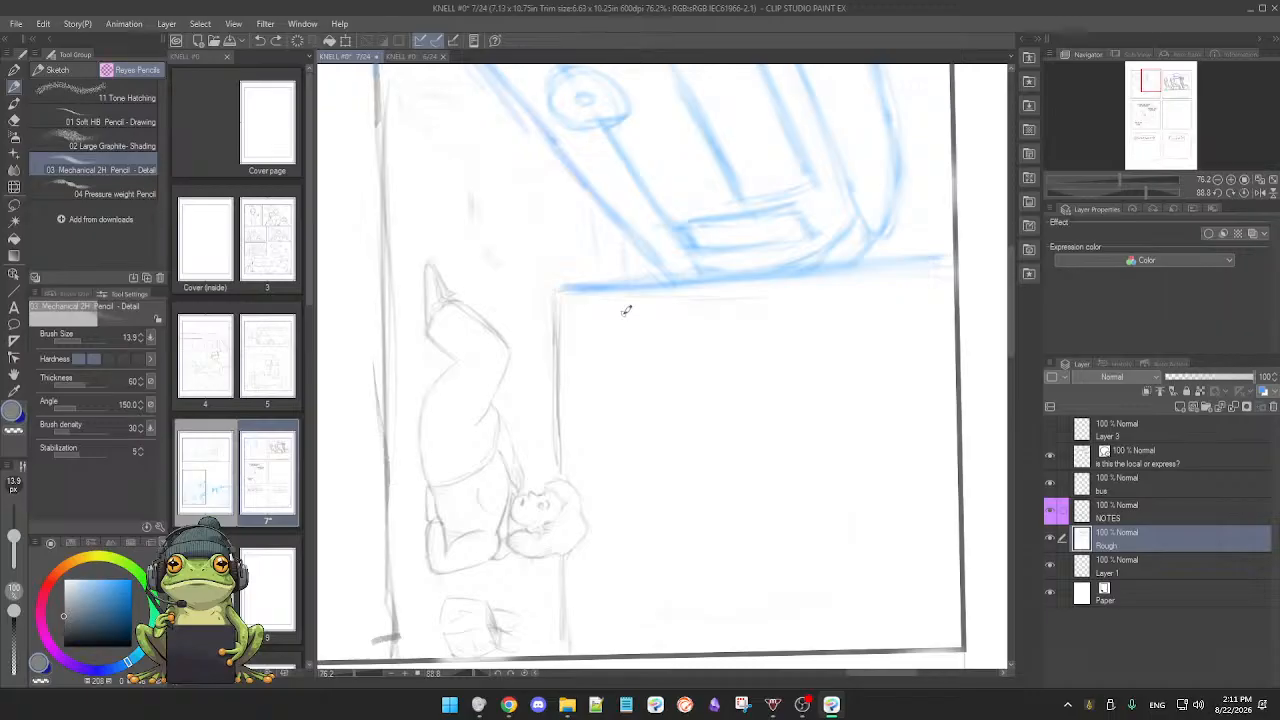
Step: Erase the leftover marks and redraw the wall's vertical edge beside the blue bus with the mechanical pencil, then reset the canvas rotation
key("e")
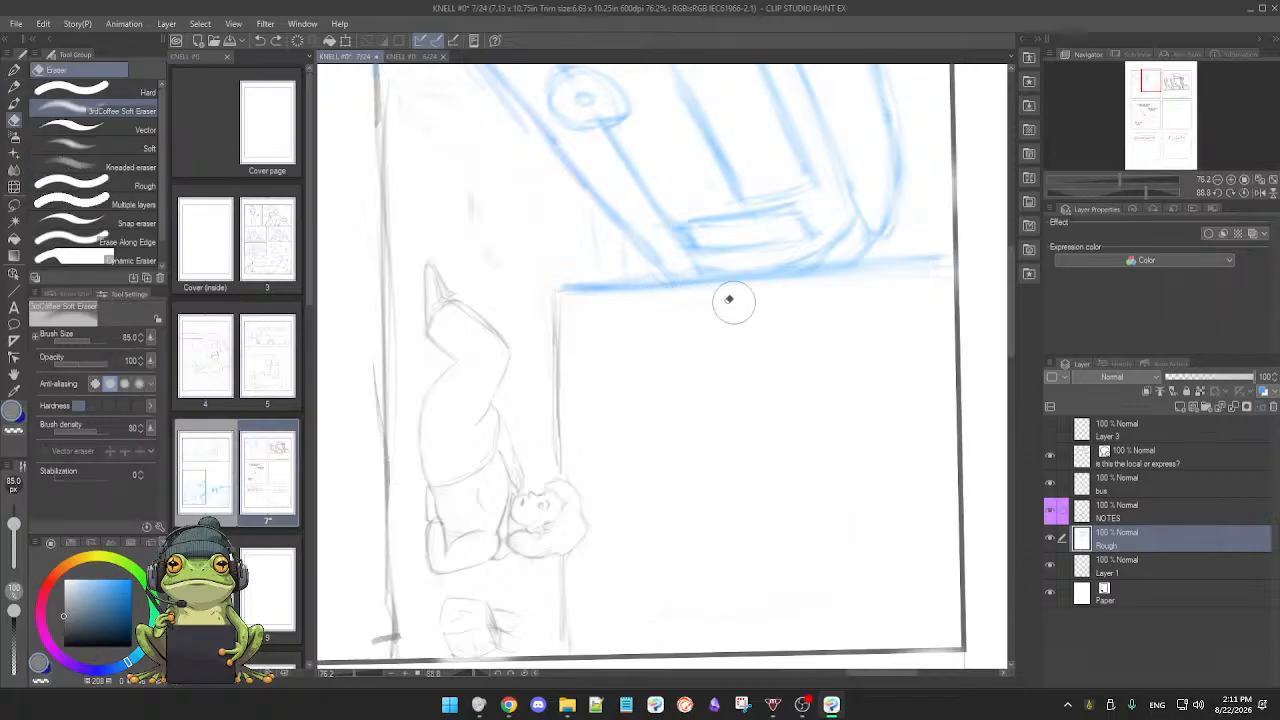
key("p")
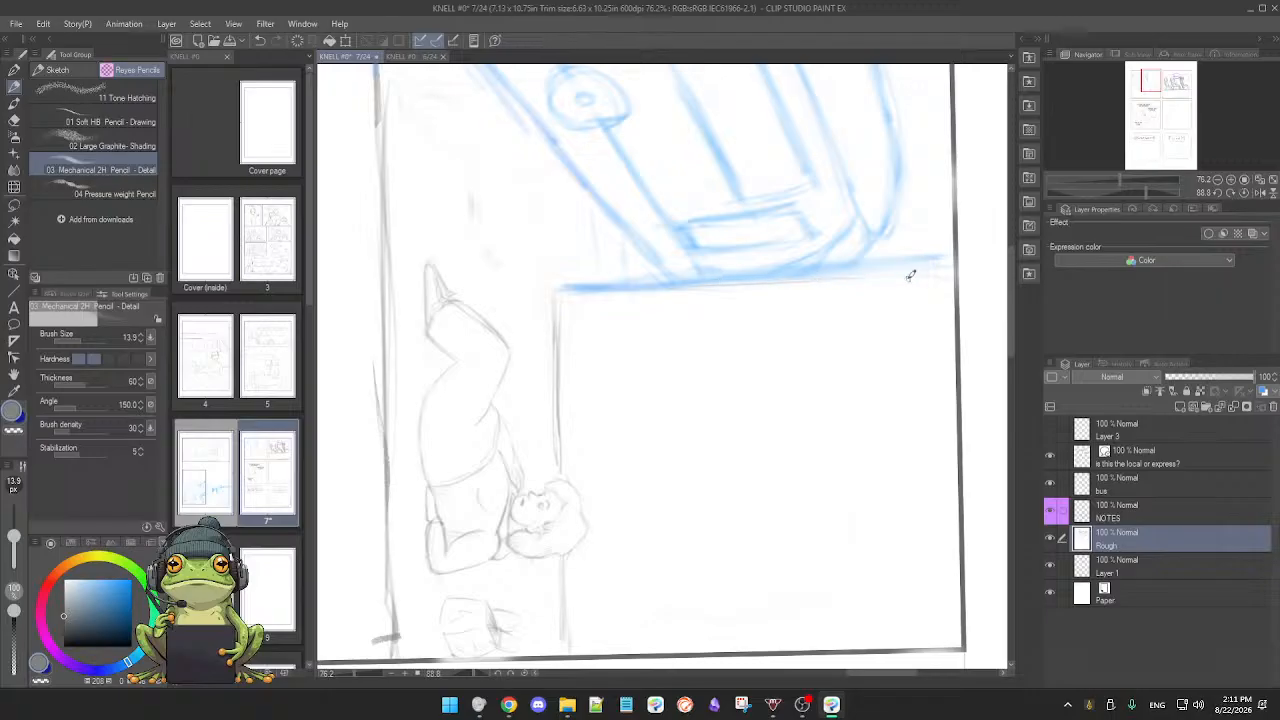
mouse_move(605, 288)
left_mouse_down()
mouse_move(923, 282)
mouse_move(791, 287)
mouse_move(886, 282)
left_mouse_up()
mouse_move(712, 286)
left_mouse_down()
mouse_move(934, 282)
mouse_move(918, 283)
left_mouse_up()
left_click_drag(774, 286, 935, 283)
key("r")
double_click(832, 318)
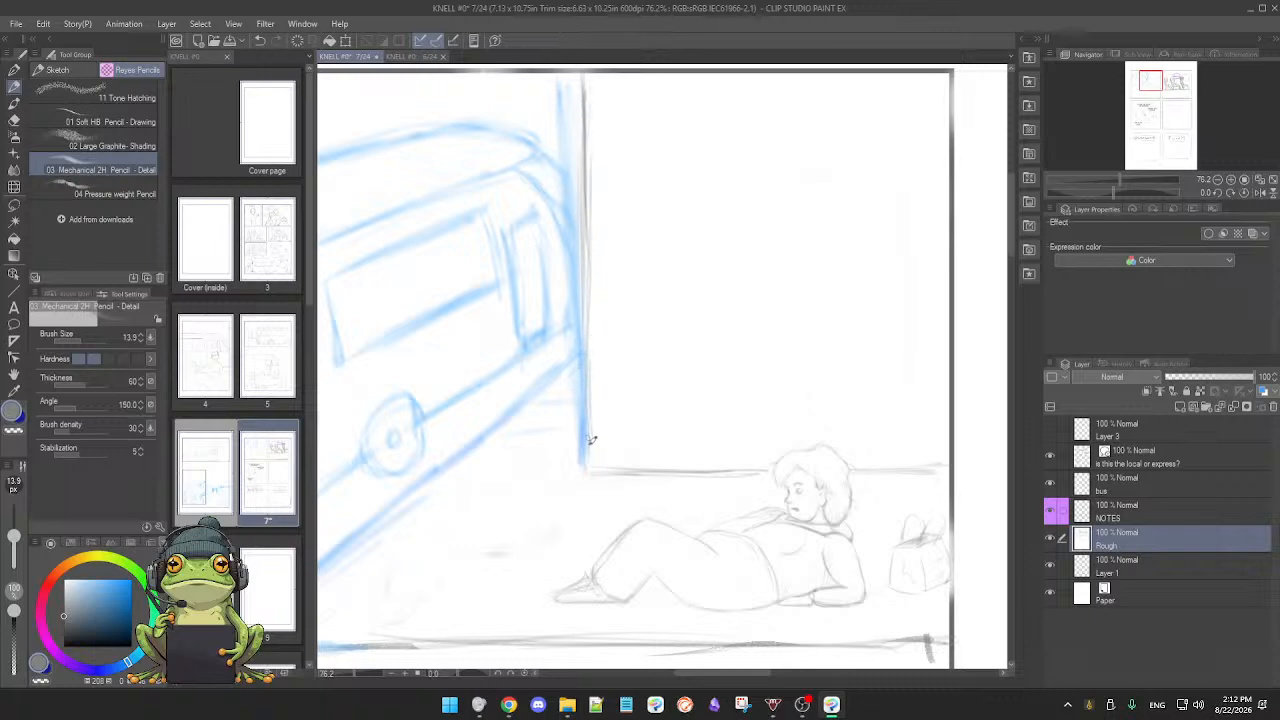
Step: Review the whole page, then open page 3 and compare its bus-stop bench panels and page 6 with the current panel
scroll(614, 472, "down", 5)
scroll(614, 472, "down", 3)
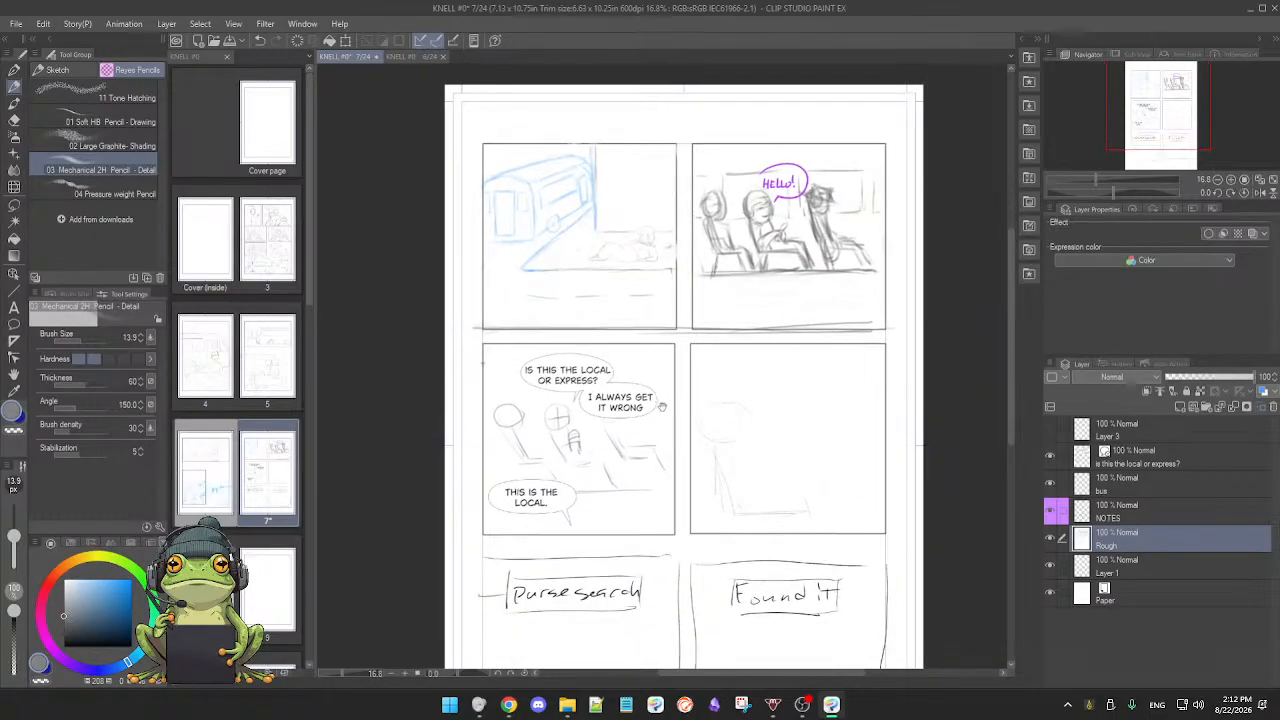
scroll(683, 440, "up", 2)
scroll(686, 426, "up", 3)
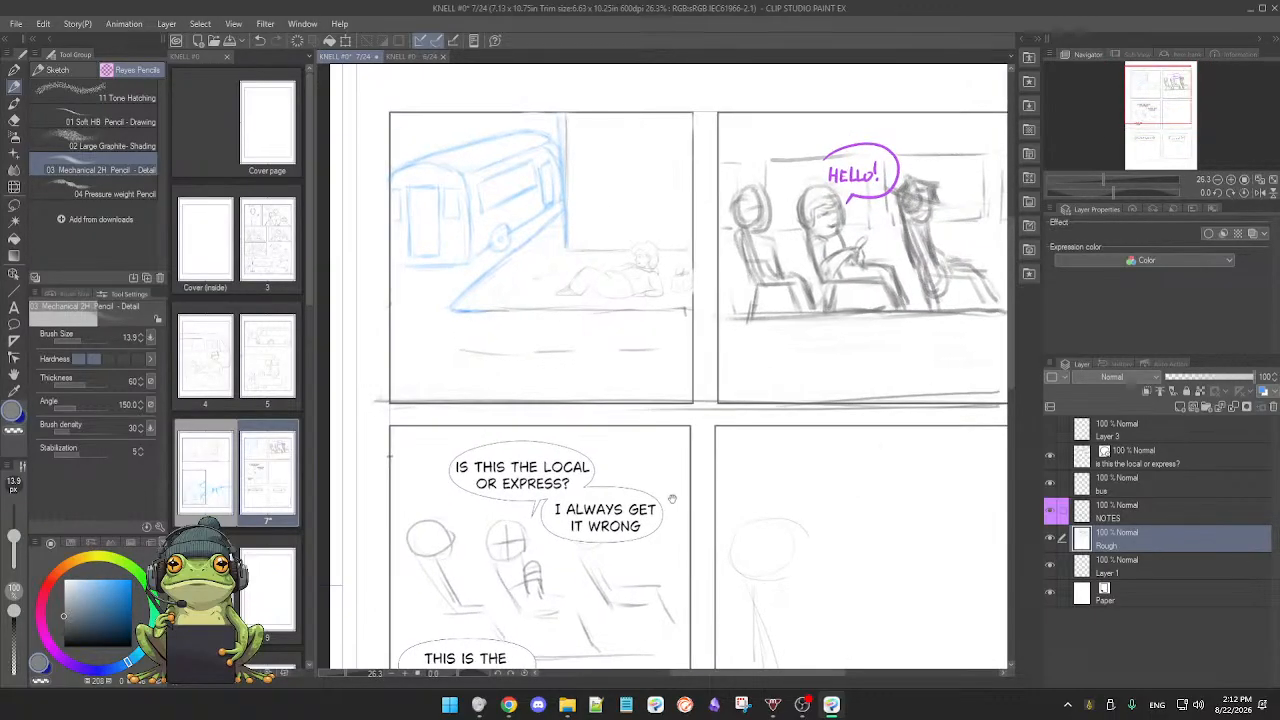
left_click_drag(593, 404, 599, 408)
left_click_drag(600, 356, 666, 576)
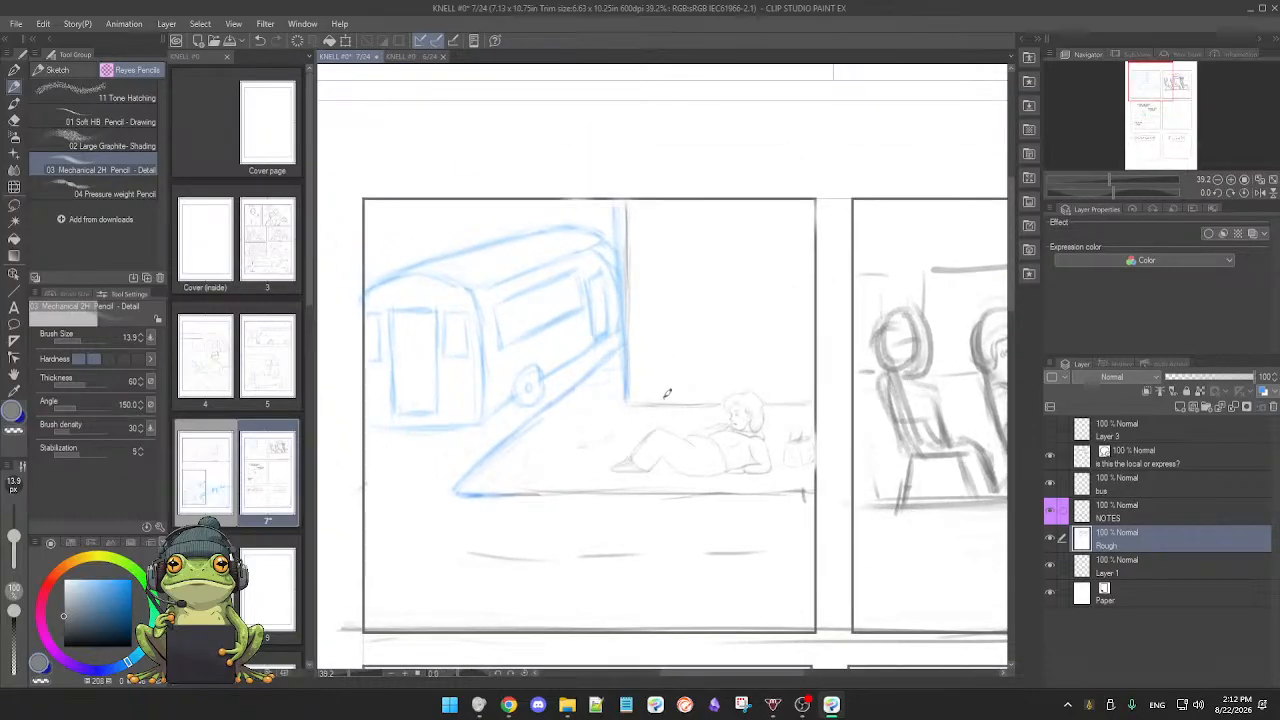
scroll(680, 406, "up", 1)
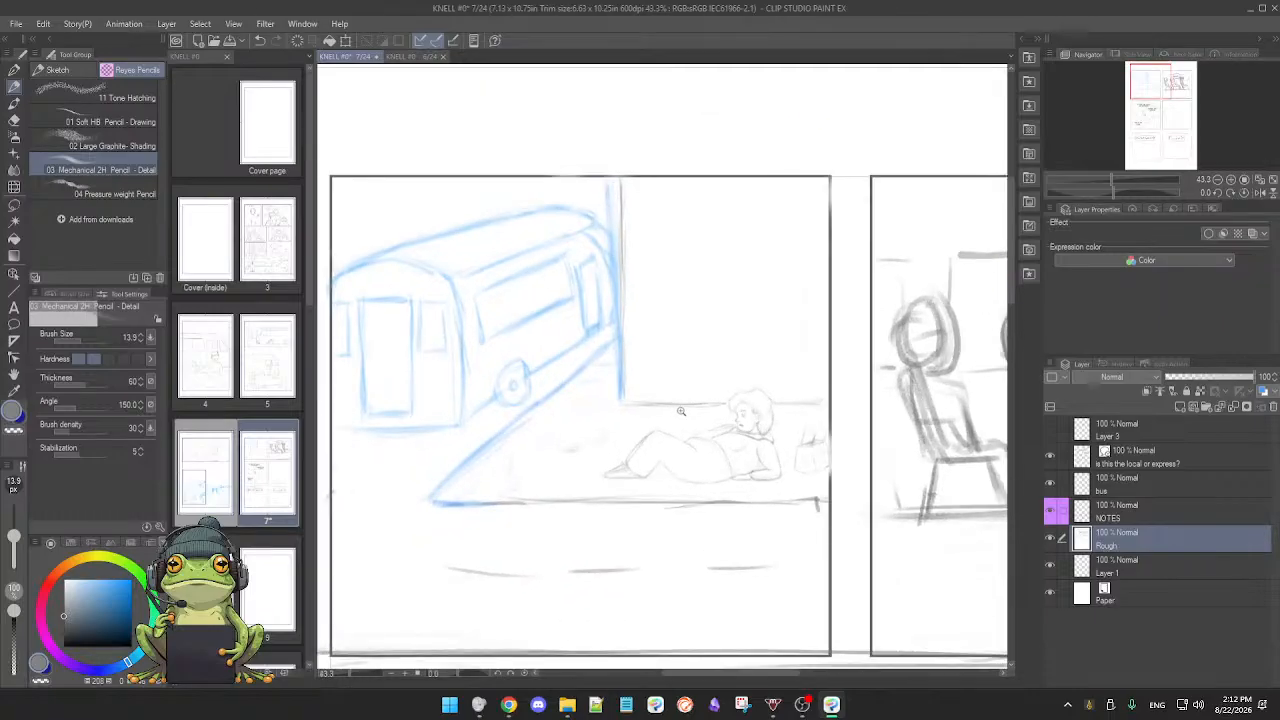
double_click(257, 243)
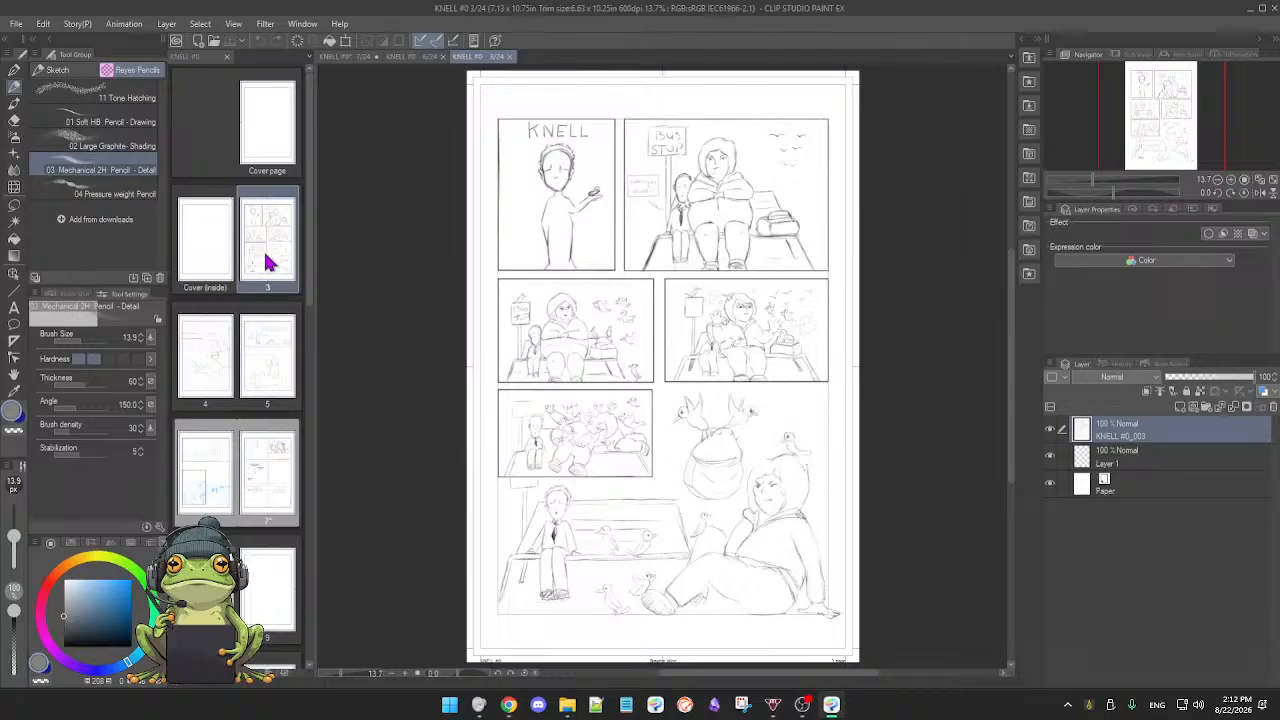
left_click(422, 57)
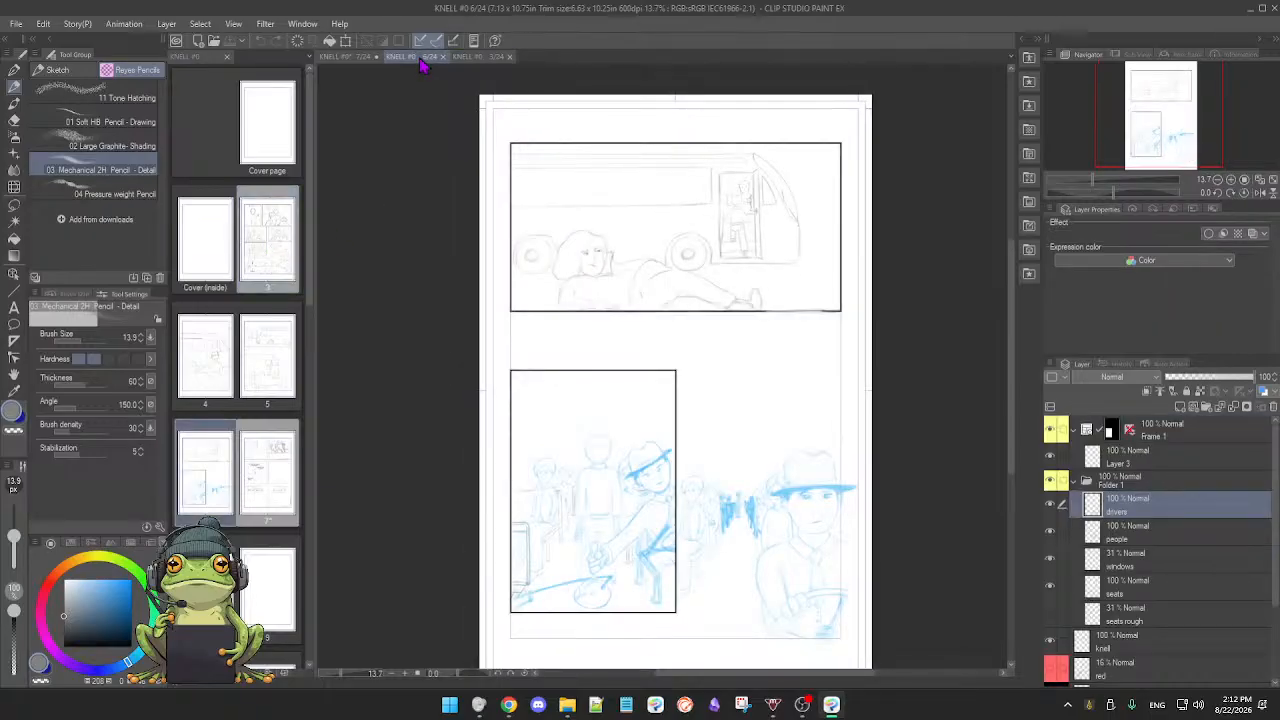
left_click(357, 57)
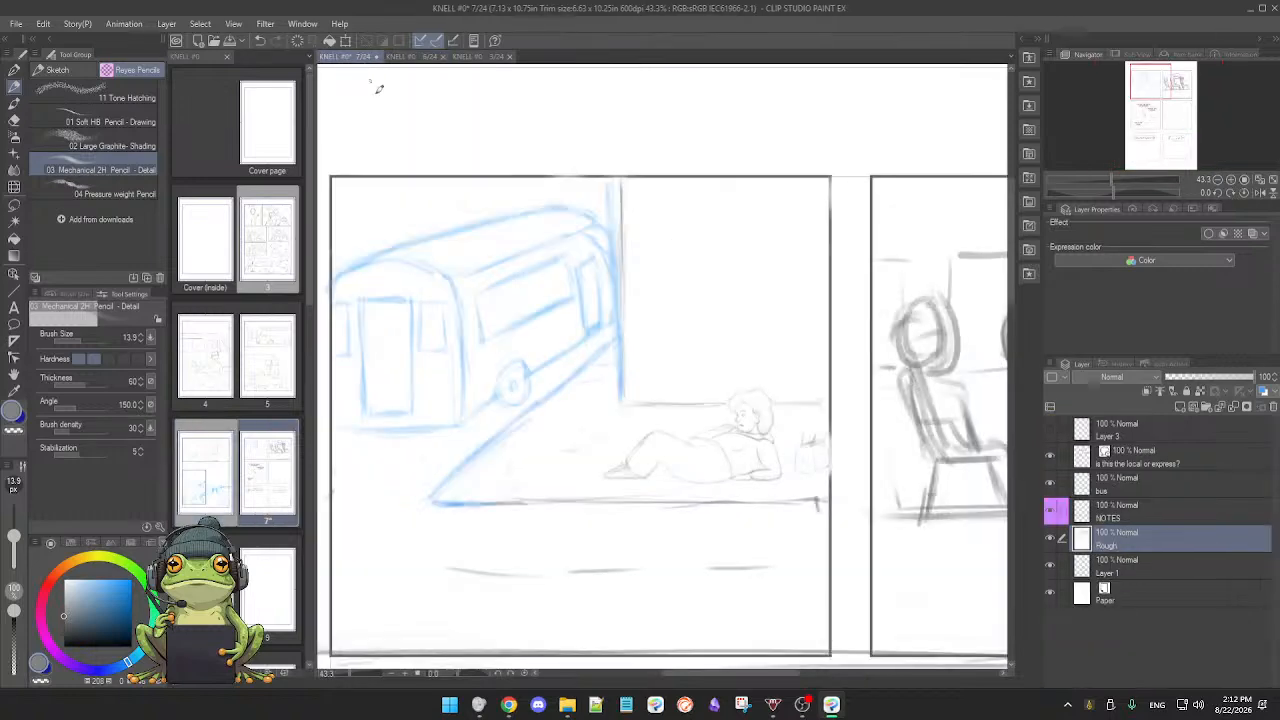
scroll(645, 420, "down", 2)
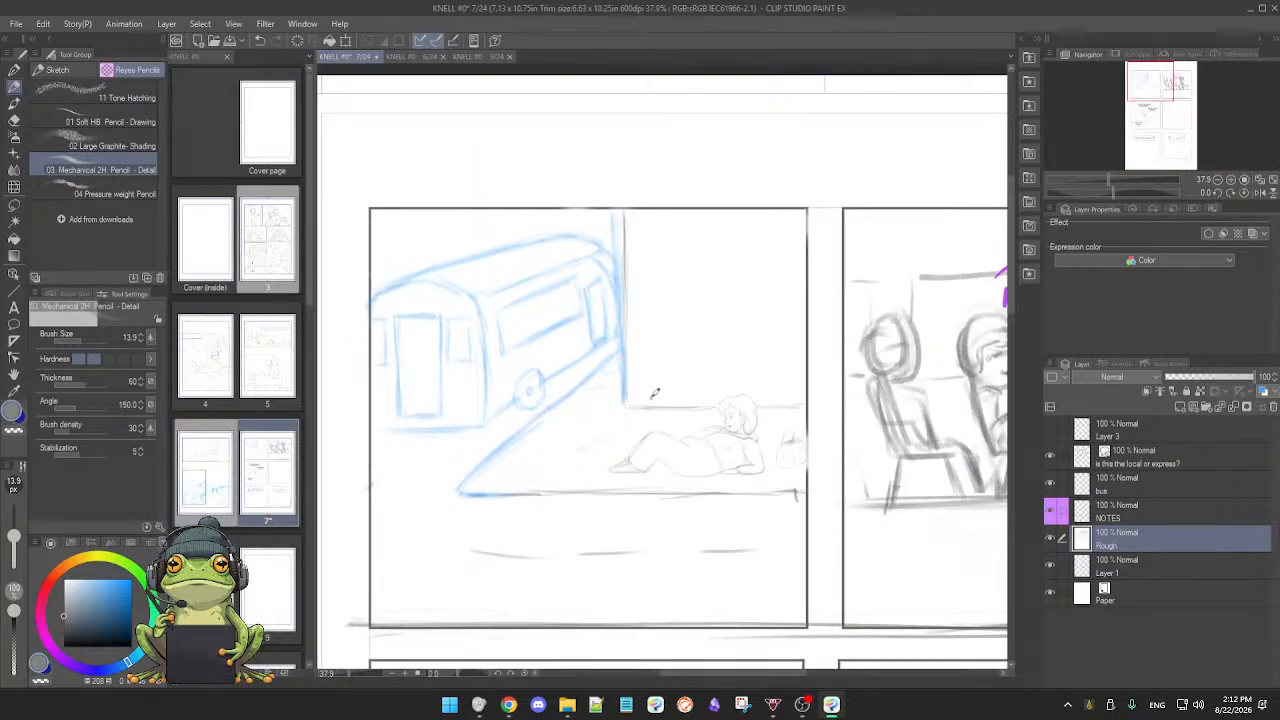
scroll(660, 410, "up", 2)
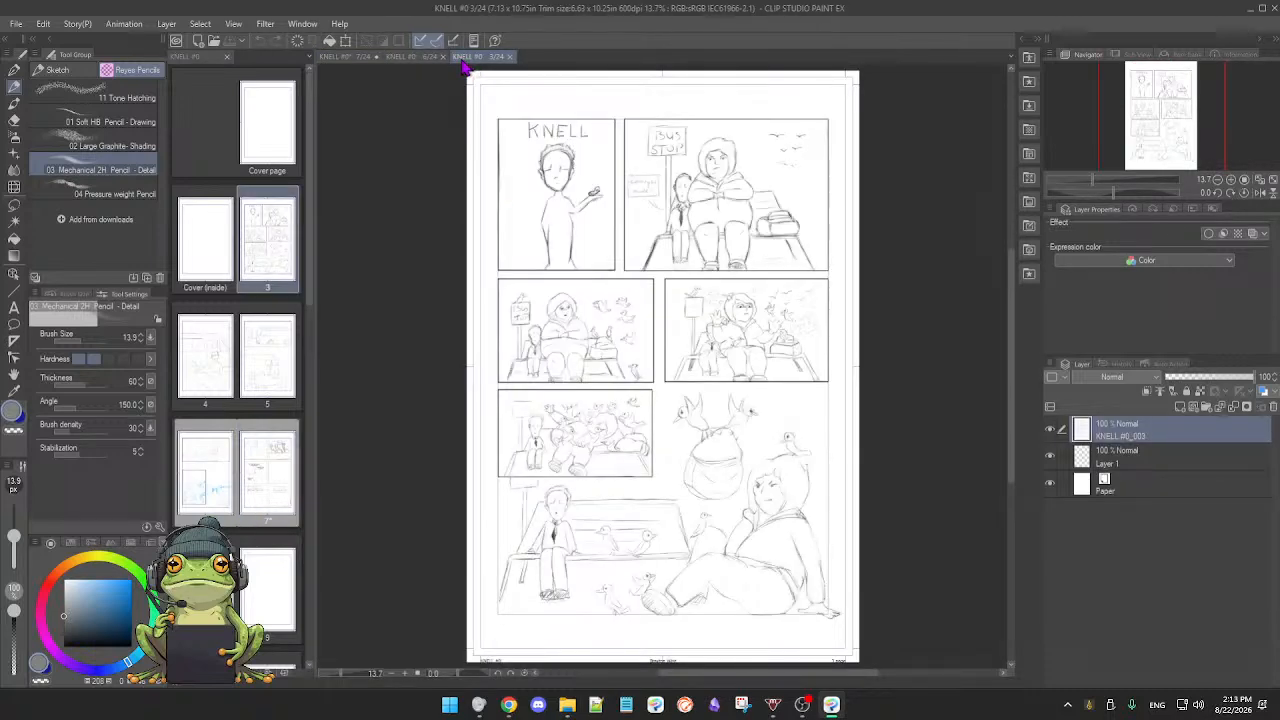
left_click(358, 58)
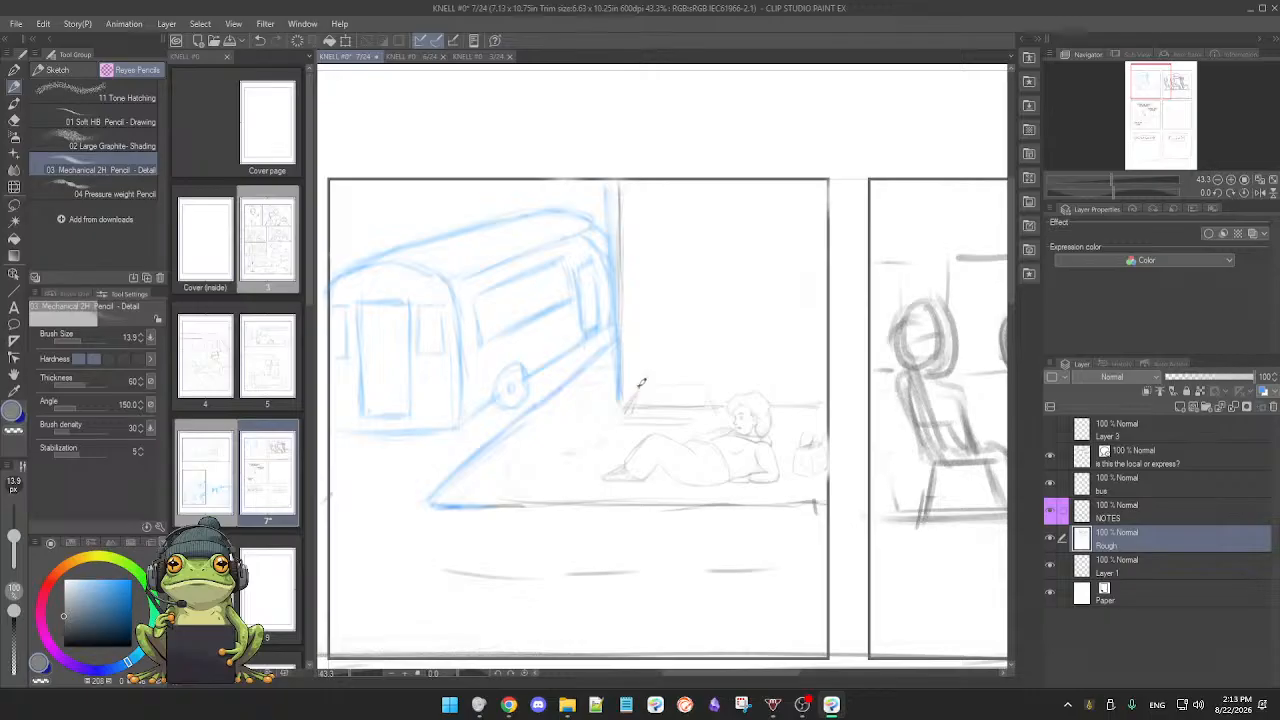
Step: Sketch a tapered bench backrest between the wall corner and the figure's head, erasing the wall line inside it with a smaller eraser
left_click_drag(645, 387, 695, 385)
key("e")
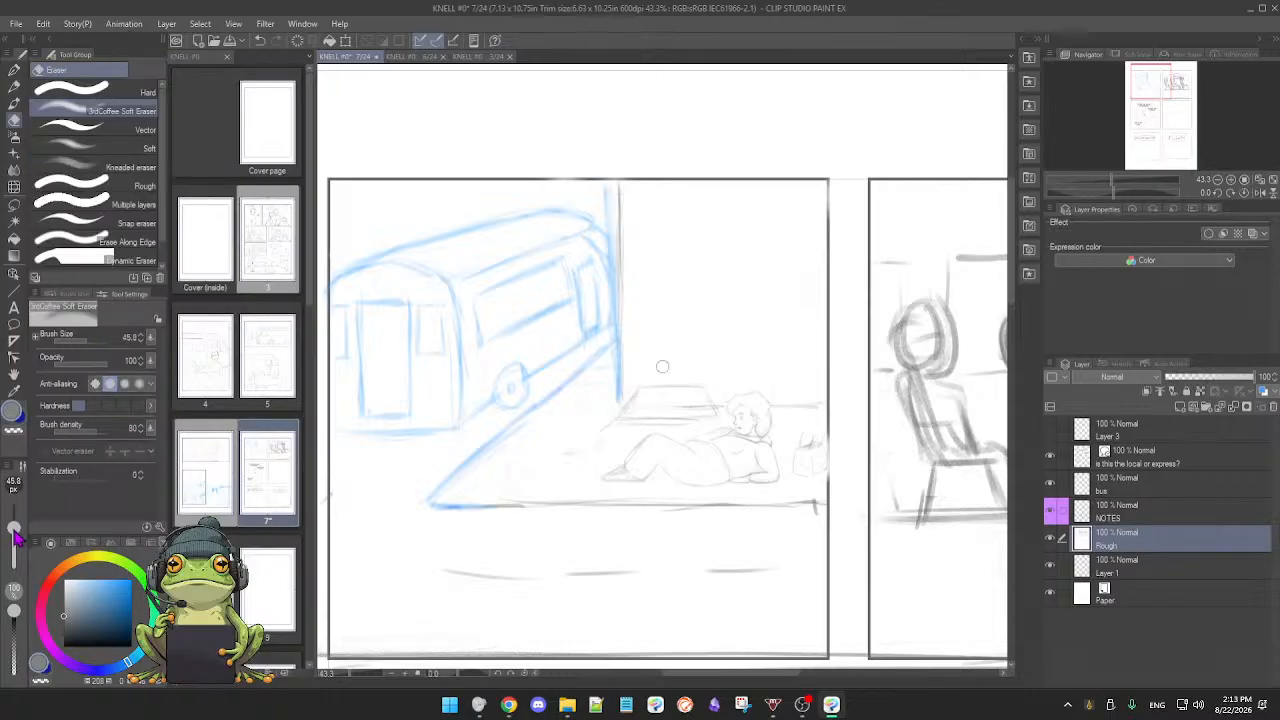
left_click_drag(14, 523, 16, 536)
key("p")
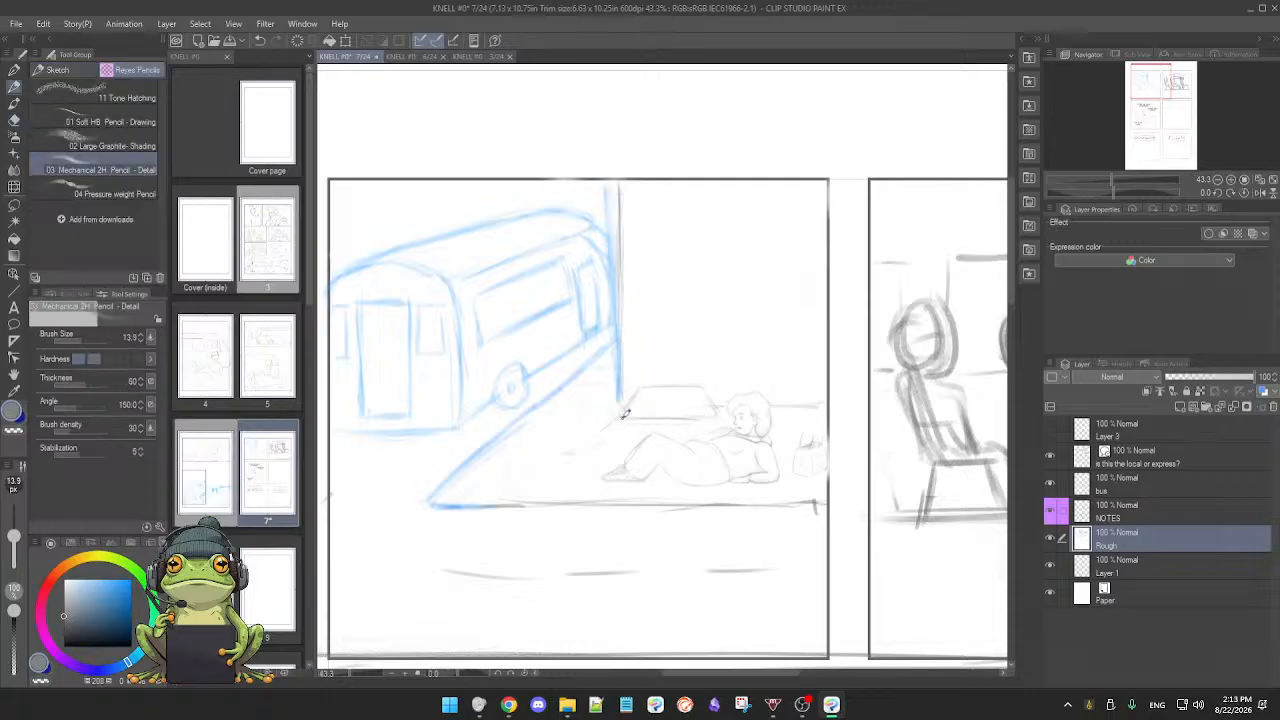
key("e")
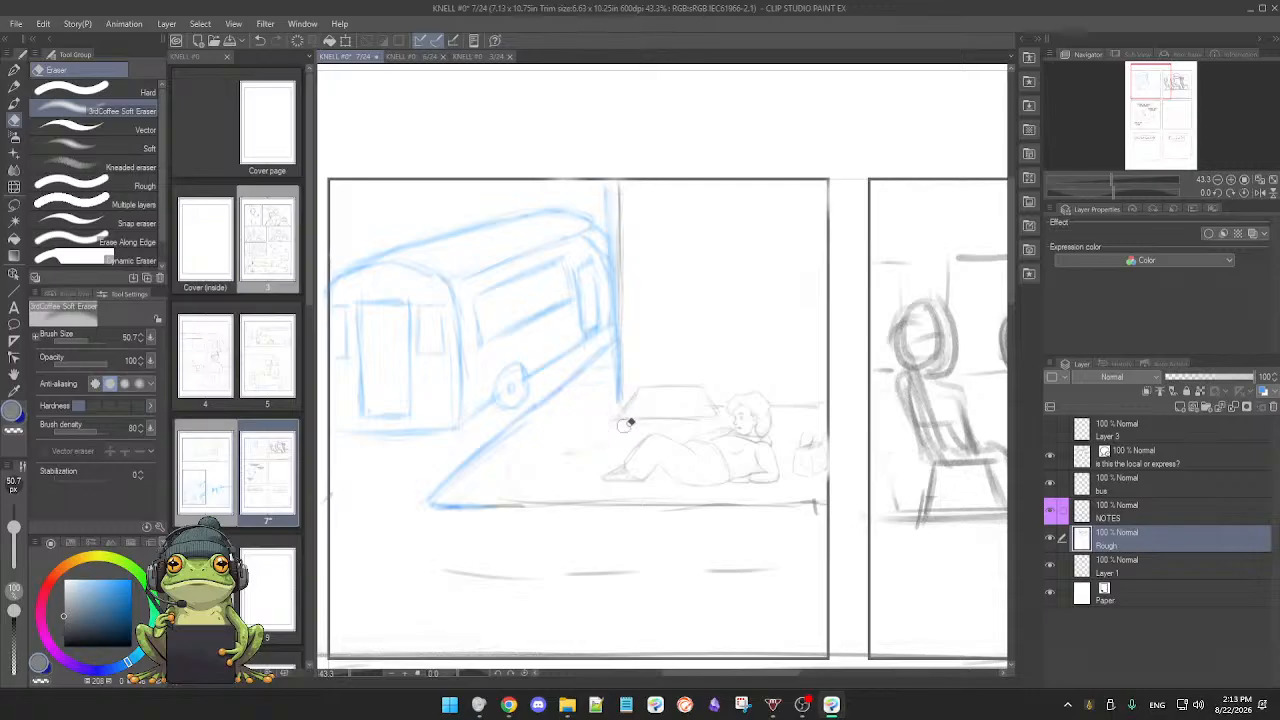
key("p")
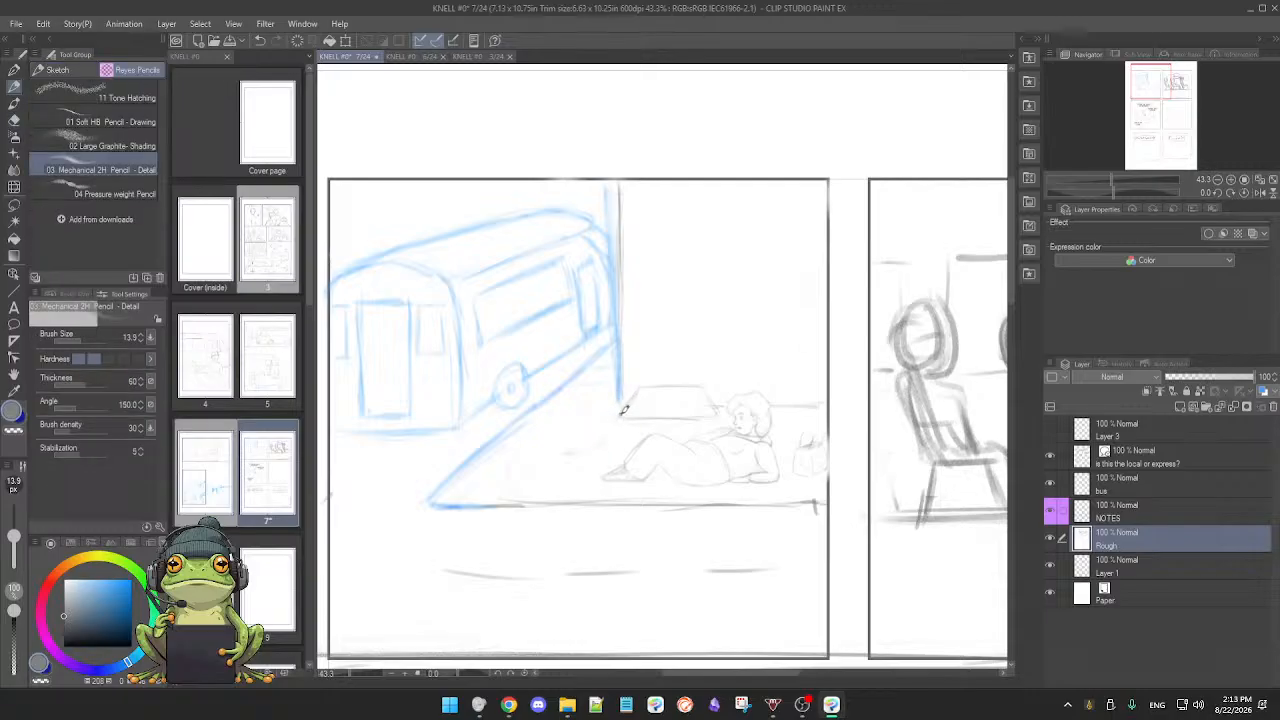
Step: Erase and redraw the backrest's lower edge and add the bench seat below it behind the figure's legs
mouse_move(621, 416)
left_mouse_down()
mouse_move(614, 427)
mouse_move(670, 428)
left_mouse_up()
key("e")
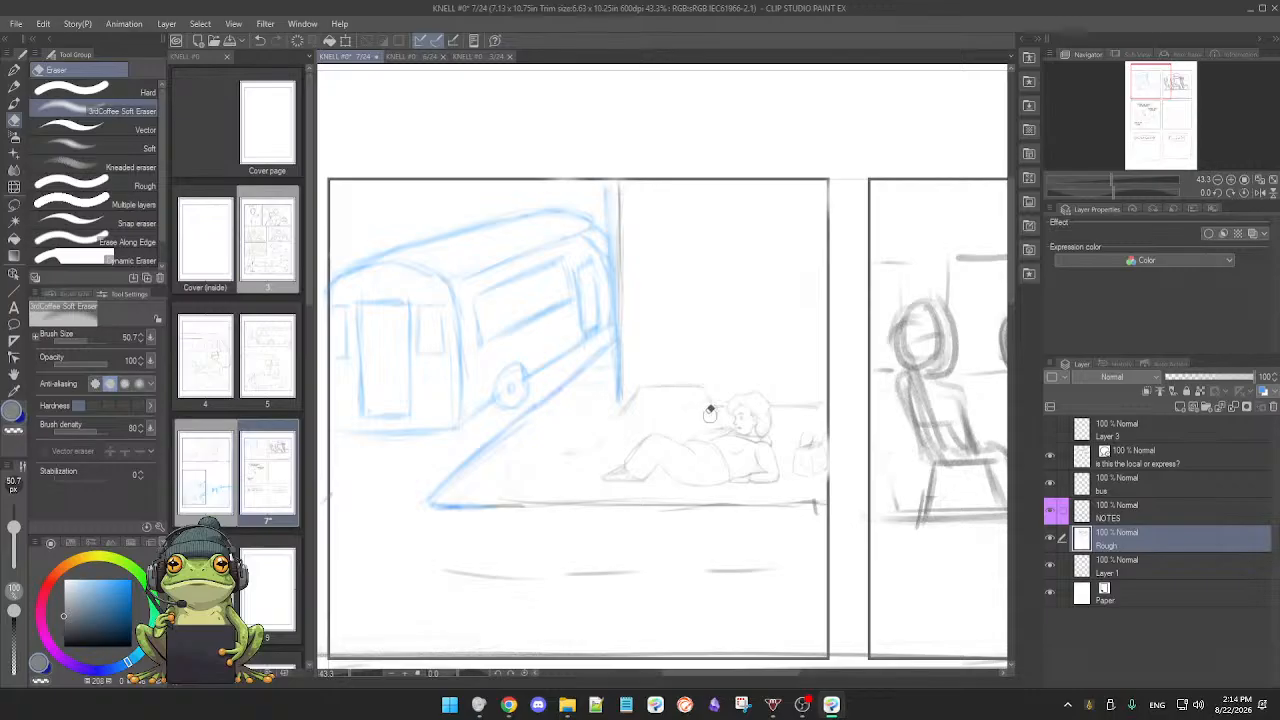
key("p")
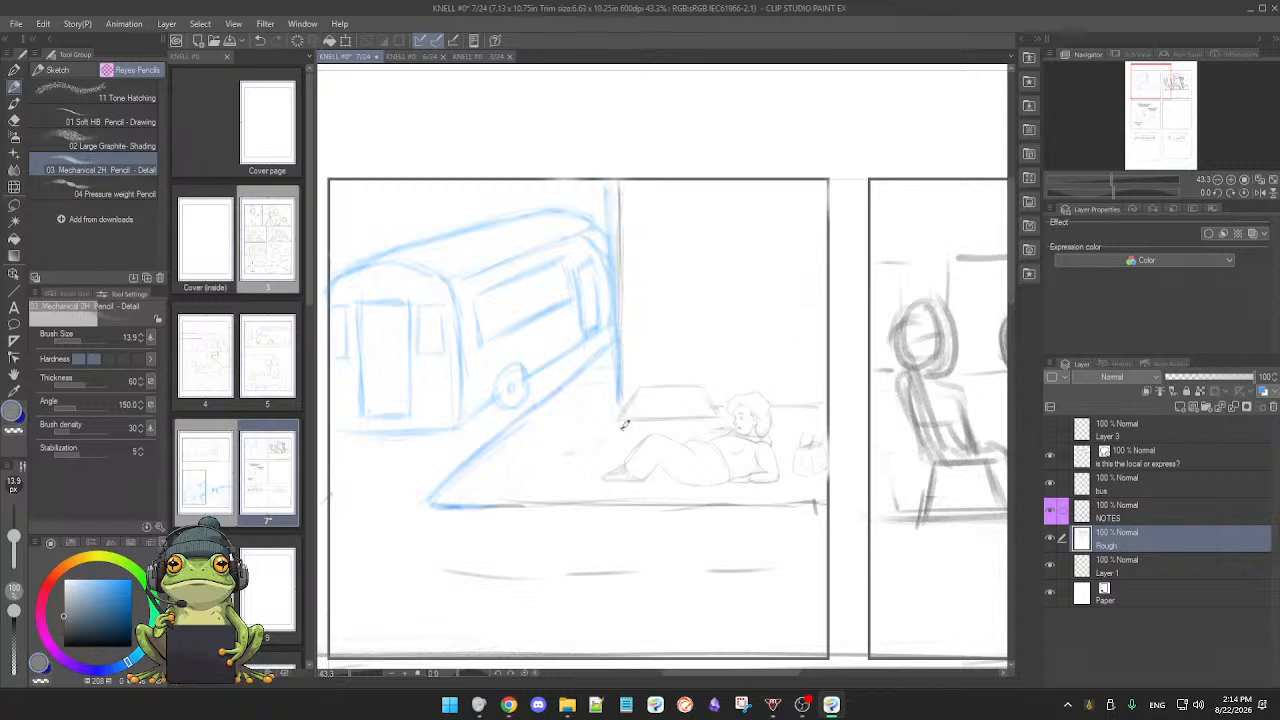
key("e")
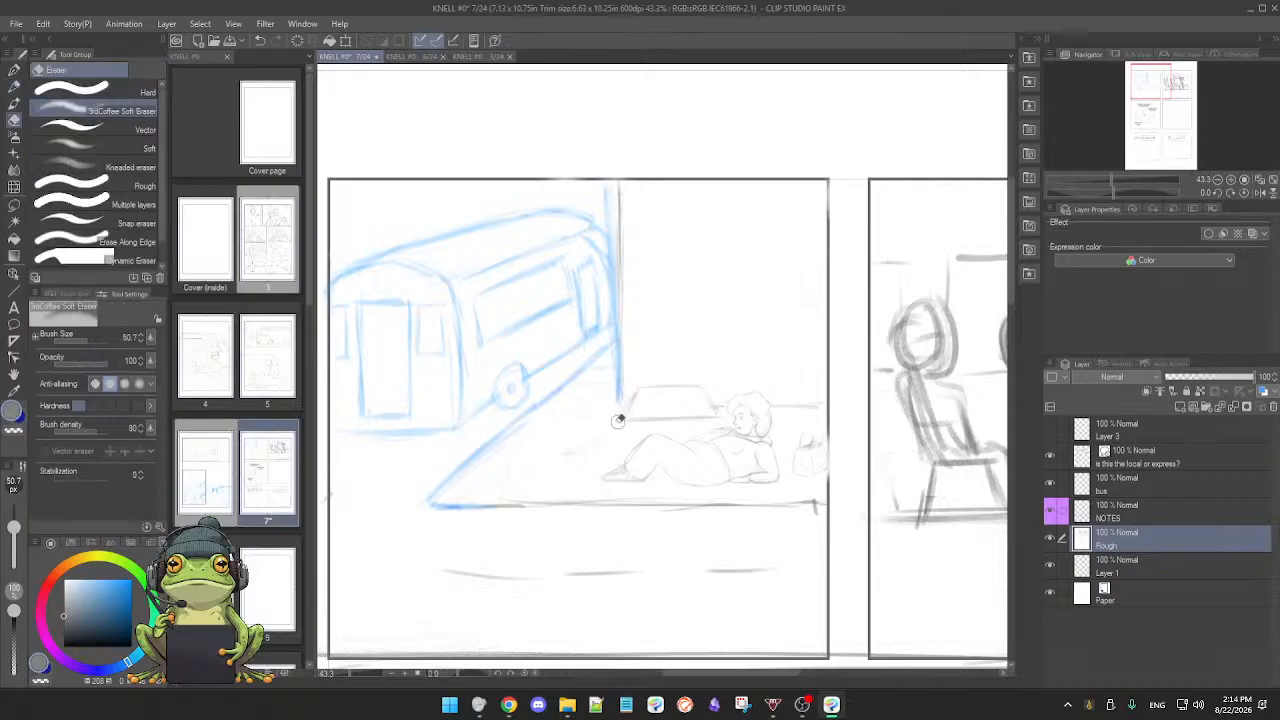
left_click_drag(621, 417, 712, 415)
key("p")
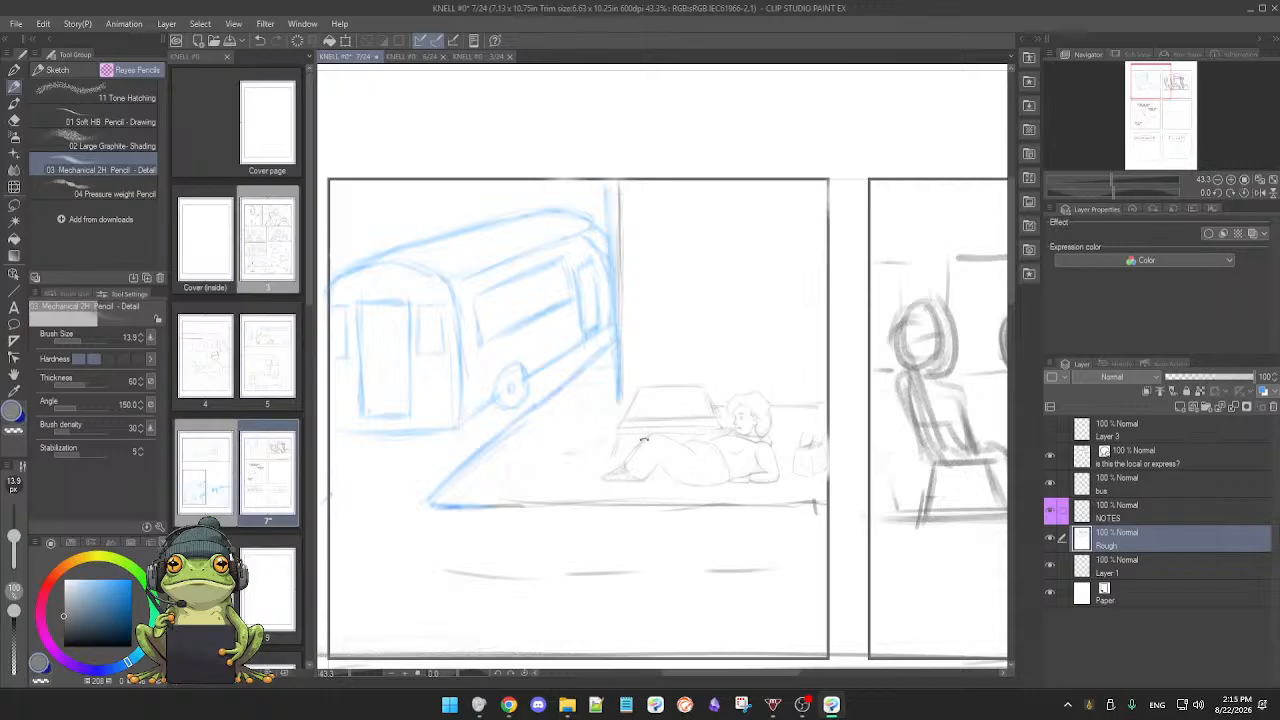
Step: Clean up the bench lines beside the figure's head, then undo back to the plain backrest outline without the seat
scroll(643, 438, "up", 2)
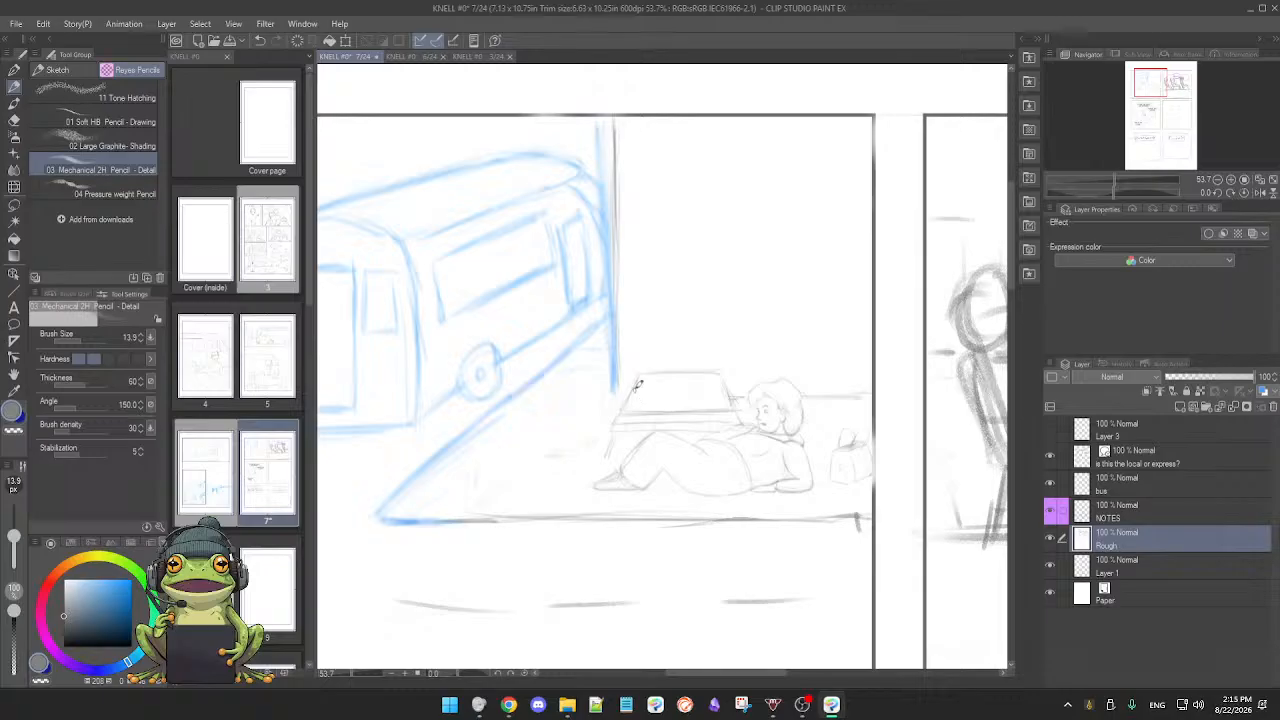
key("e")
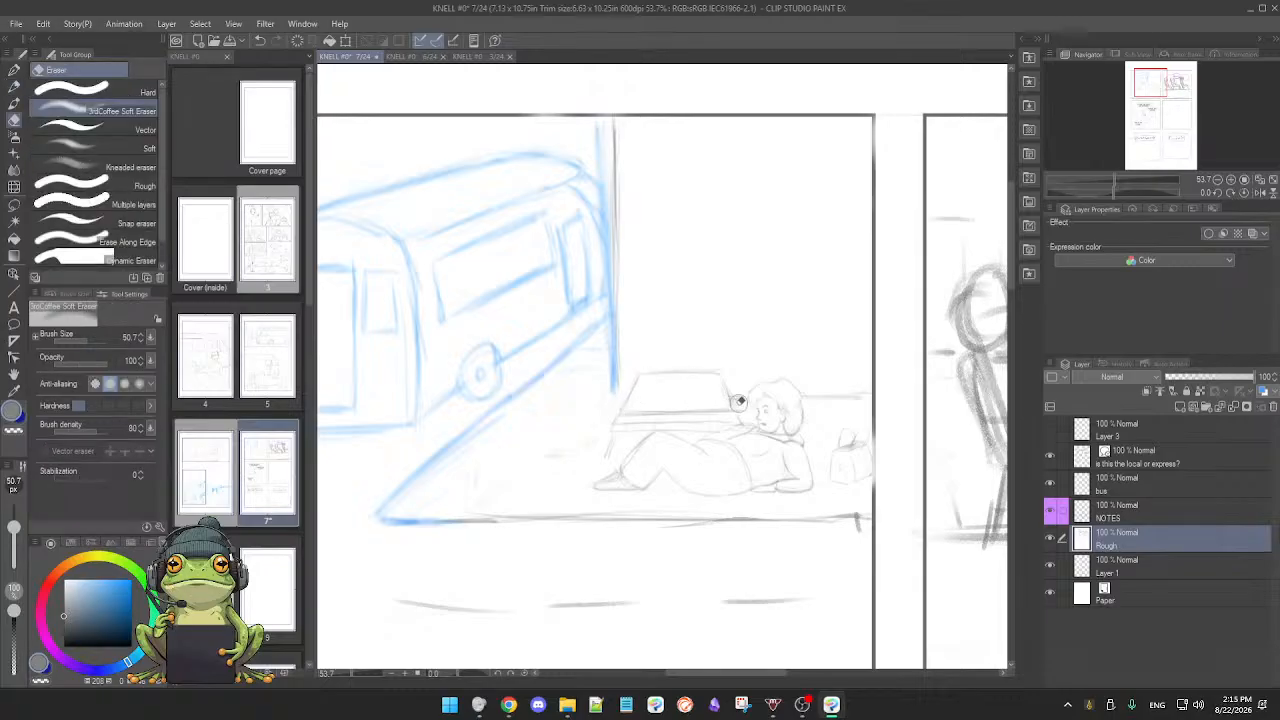
key("p")
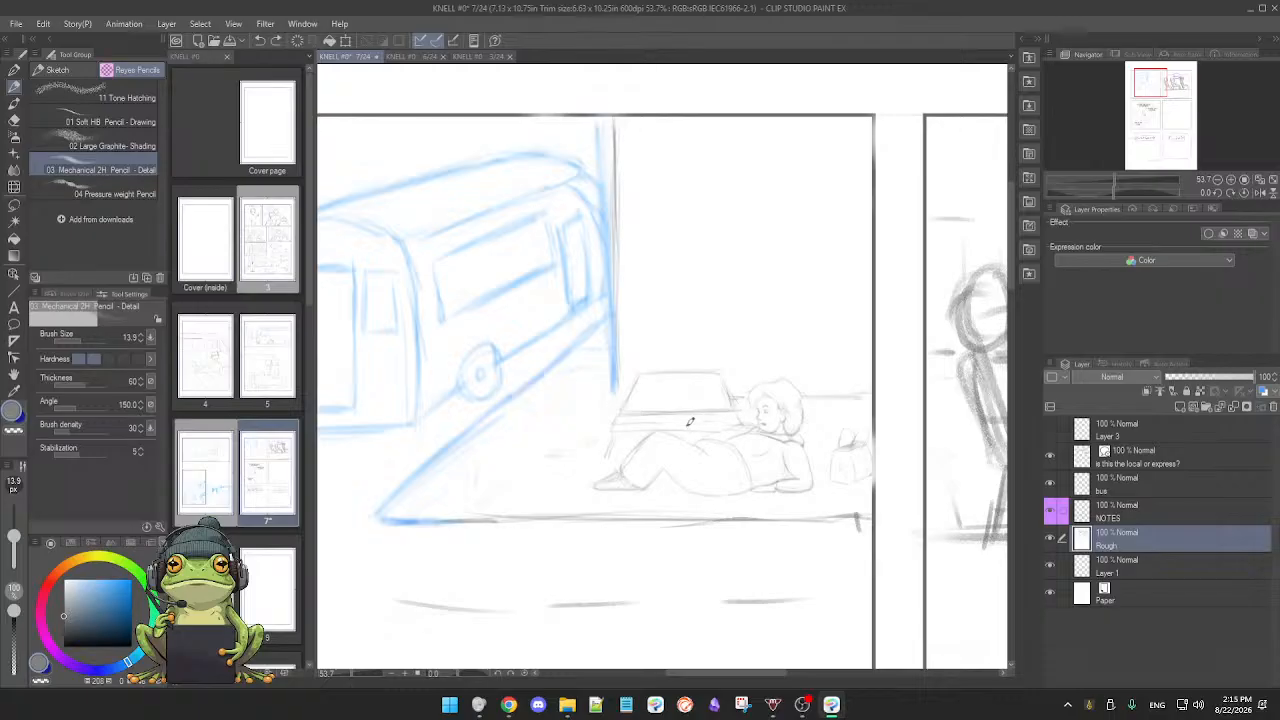
key("ctrl+z")
key("ctrl+z")
key("ctrl+z")
key("ctrl+y")
key("ctrl+z")
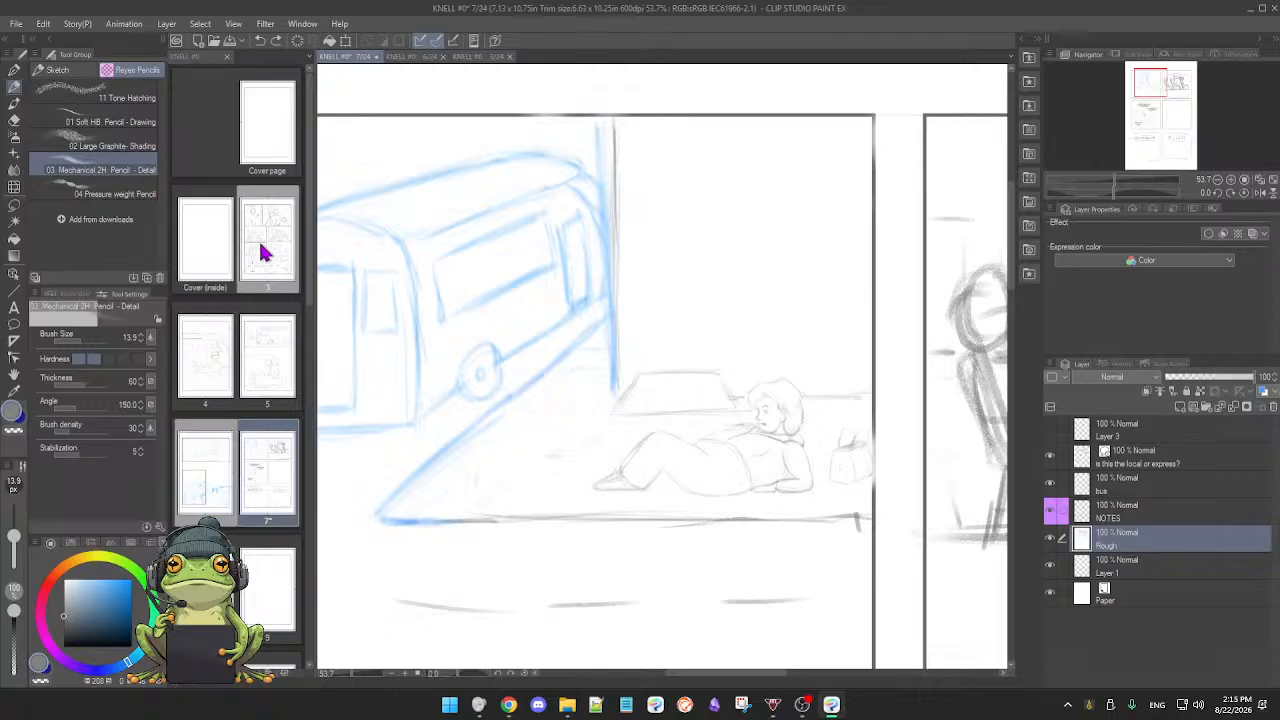
Step: Check pages 6 and 3 again as reference for the bench, then return to page 7
left_click(410, 58)
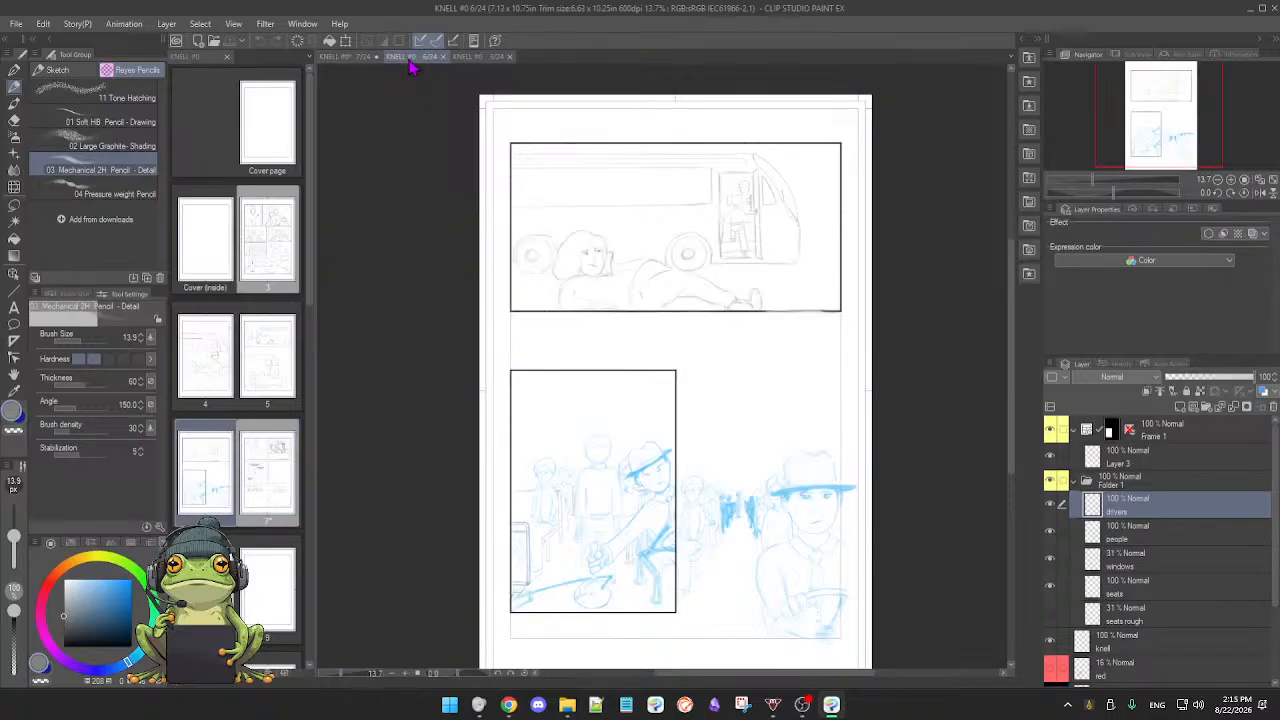
left_click(473, 58)
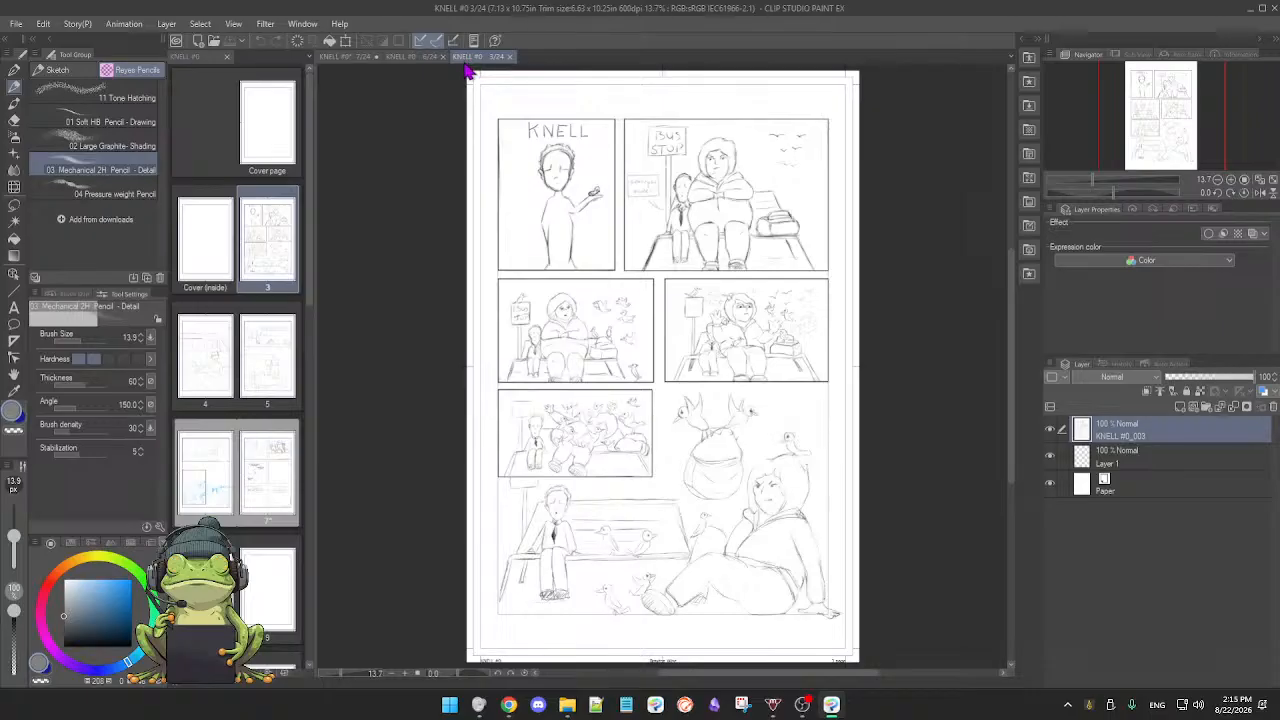
left_click(349, 57)
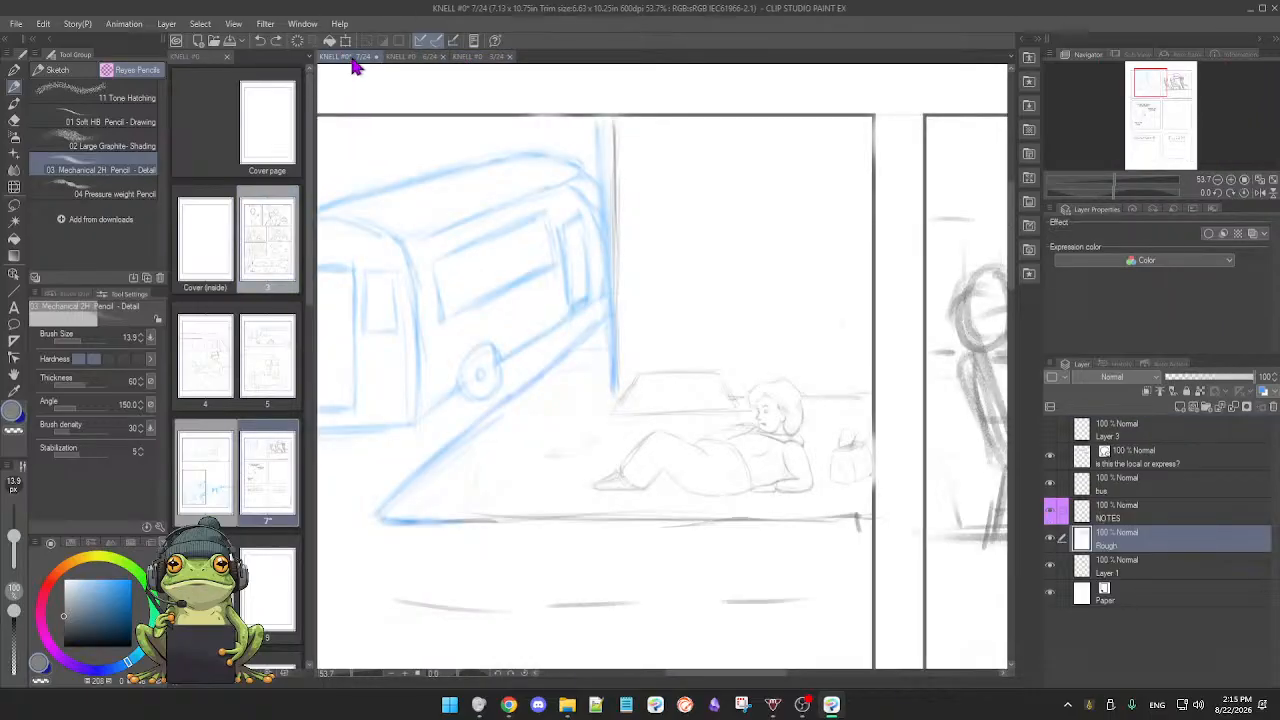
Step: Erase the tapered bench and redraw it behind the figure with a rectangular backrest and a seat, clearing the wall line inside the backrest
key("e")
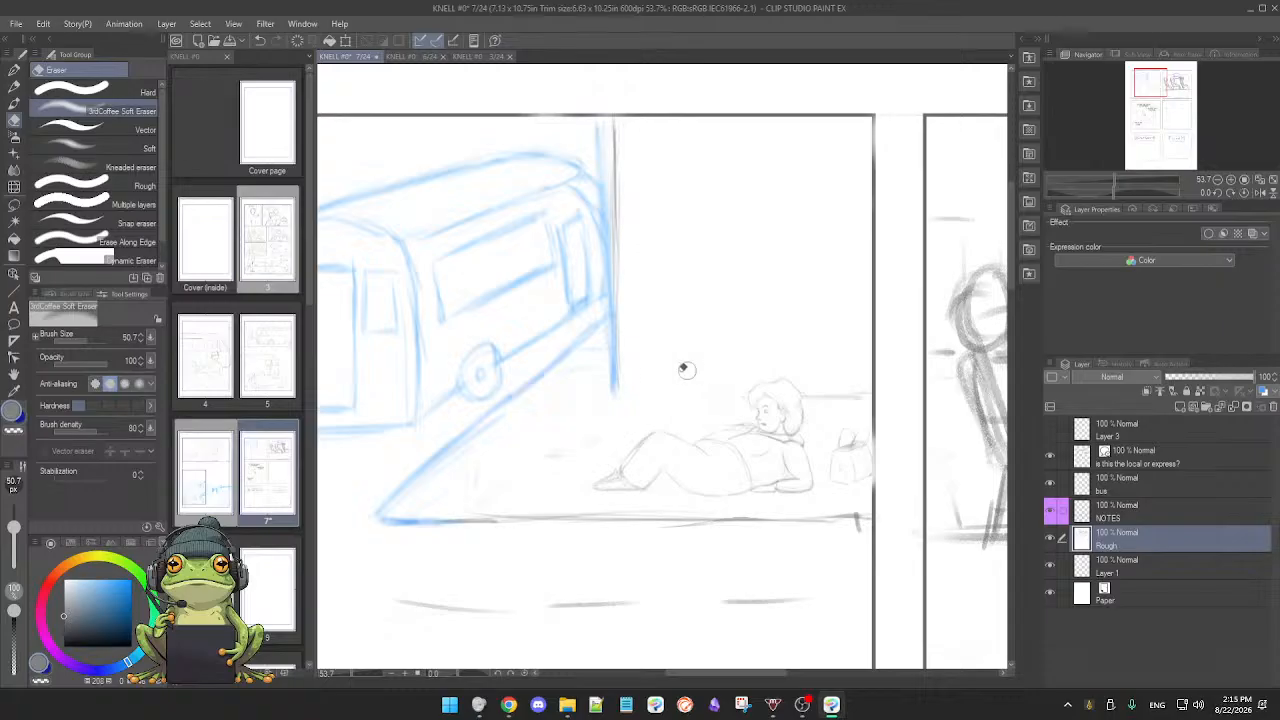
key("p")
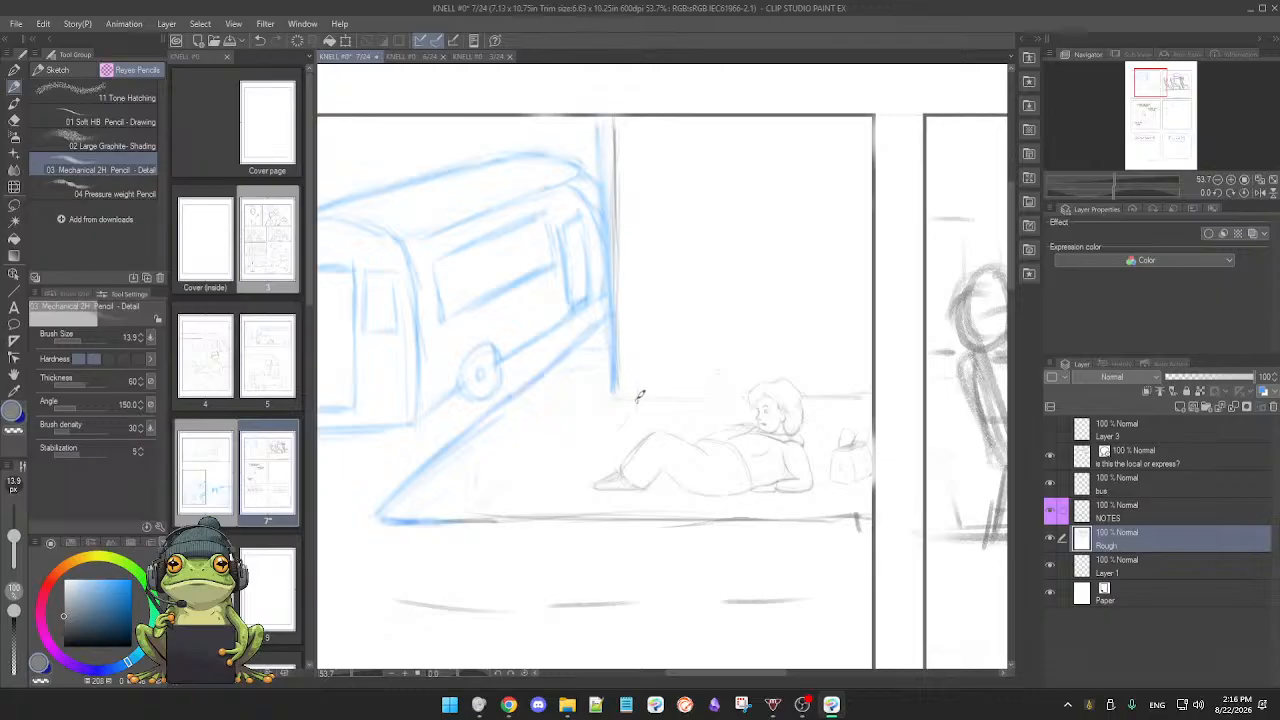
mouse_move(636, 374)
left_mouse_down()
mouse_move(734, 371)
mouse_move(705, 374)
mouse_move(747, 385)
mouse_move(740, 376)
mouse_move(737, 411)
mouse_move(741, 377)
mouse_move(738, 410)
left_mouse_up()
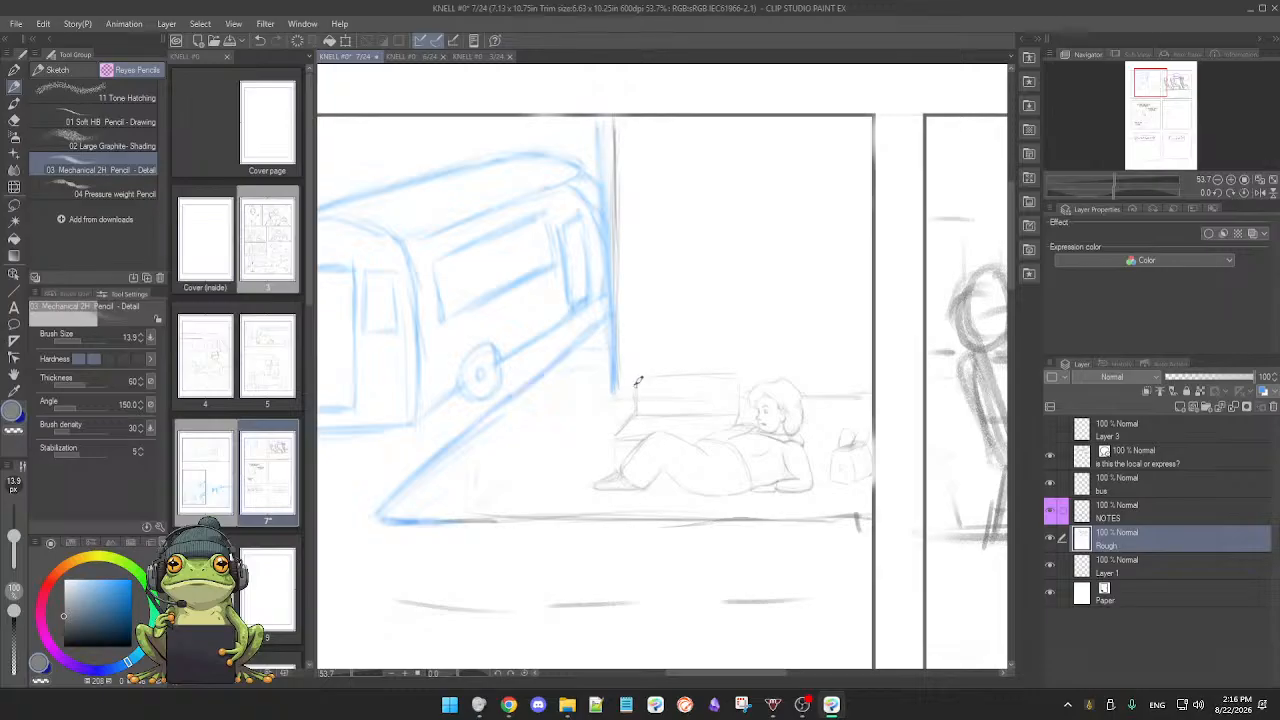
key("e")
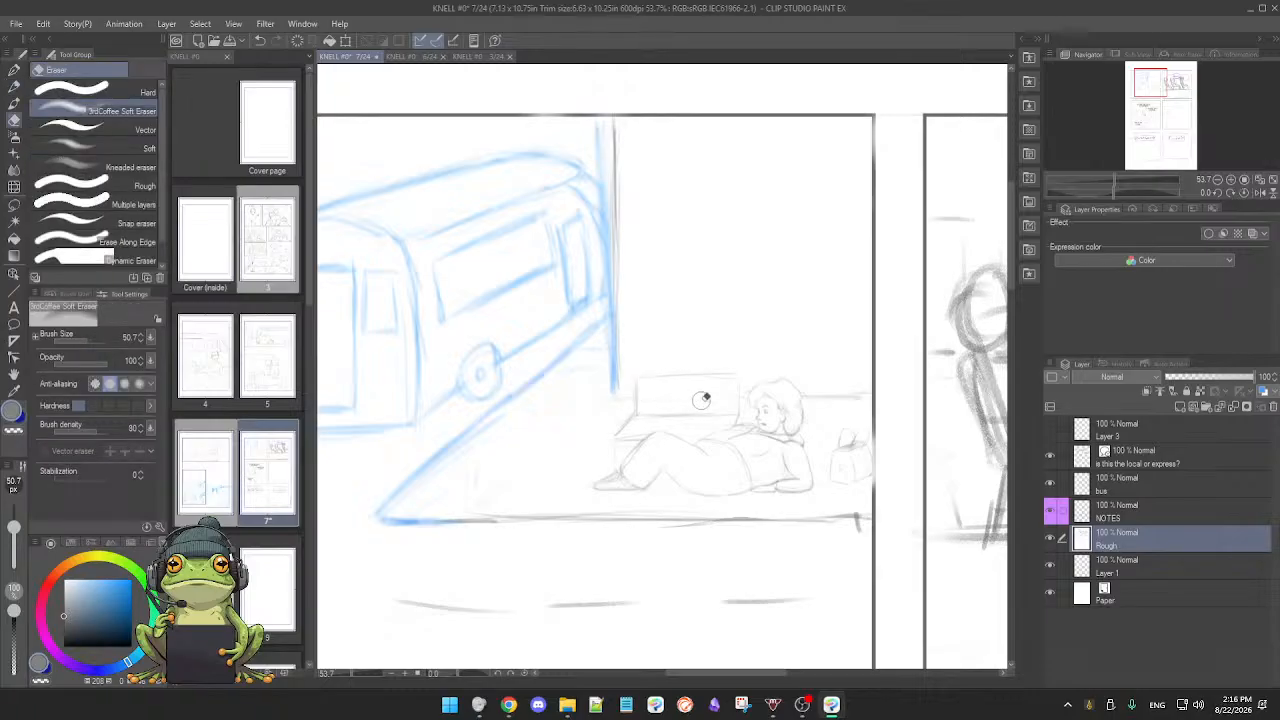
Step: Straighten the bench's backrest and seat edges in pencil, adding slat lines inside the backrest and a leg under the seat
key("p")
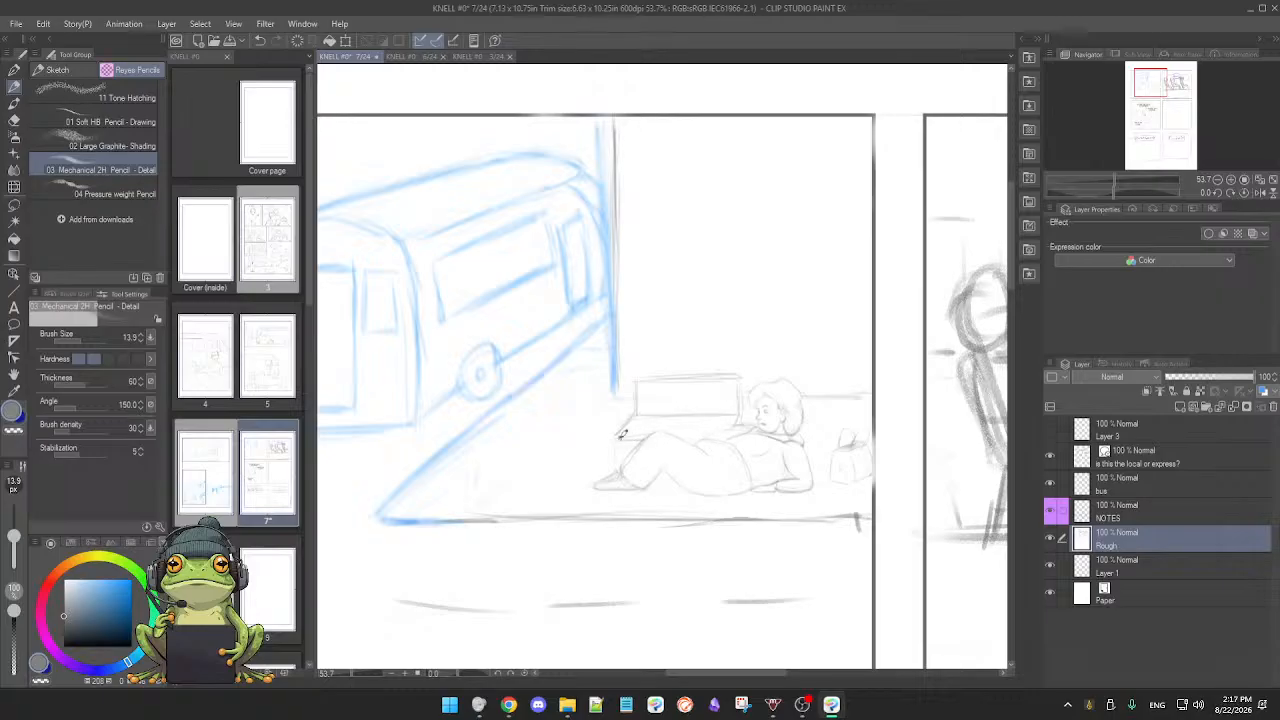
scroll(630, 418, "down", 1)
scroll(625, 425, "down", 3)
scroll(601, 449, "up", 1)
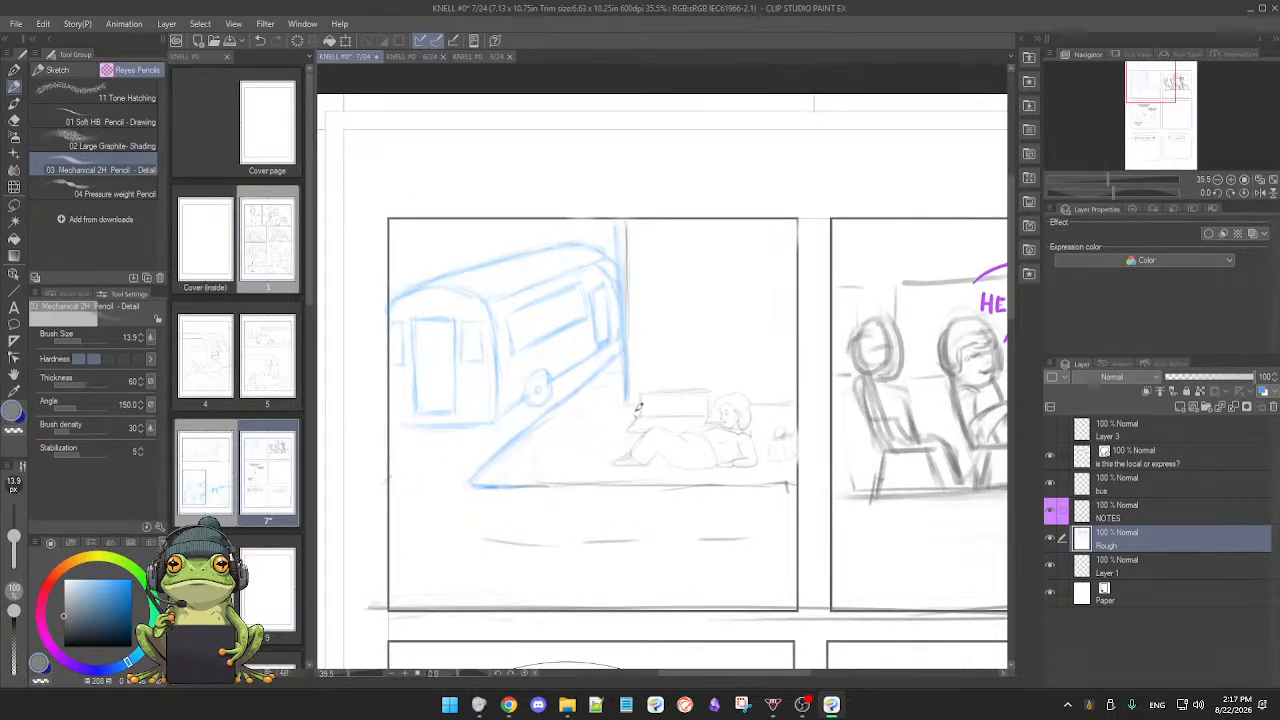
scroll(640, 410, "up", 3)
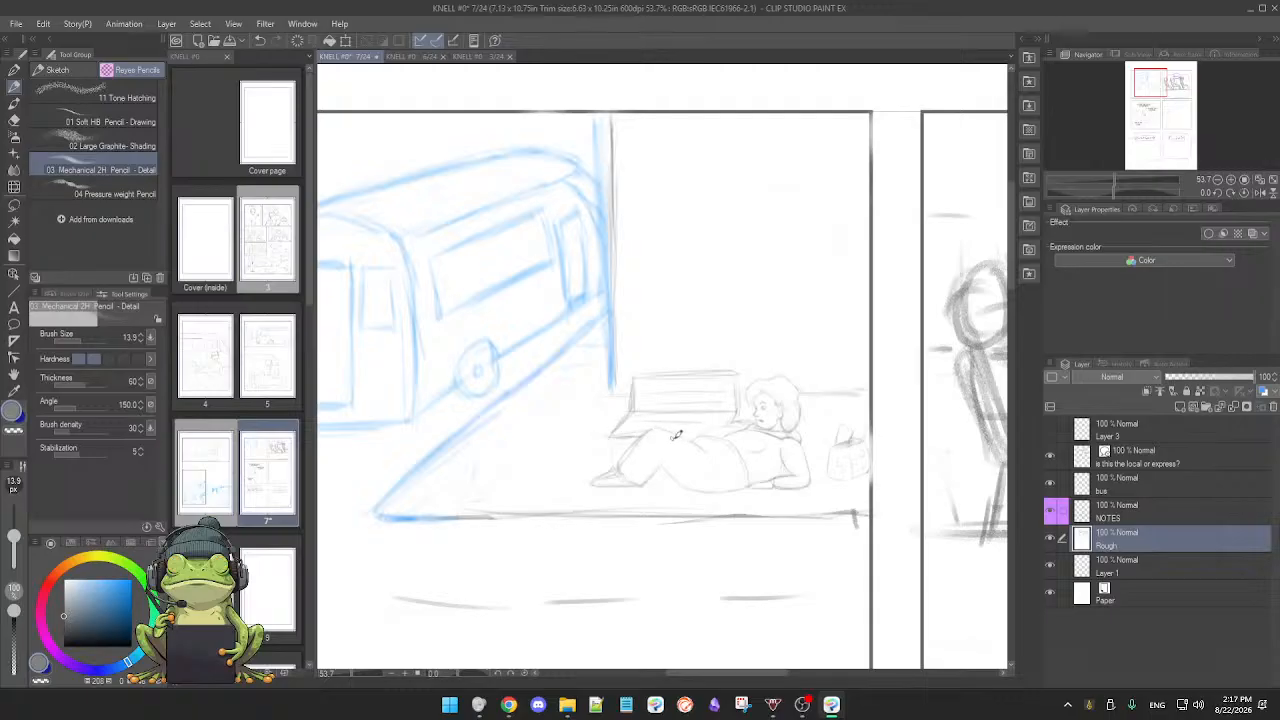
scroll(710, 466, "down", 3)
scroll(698, 470, "up", 1)
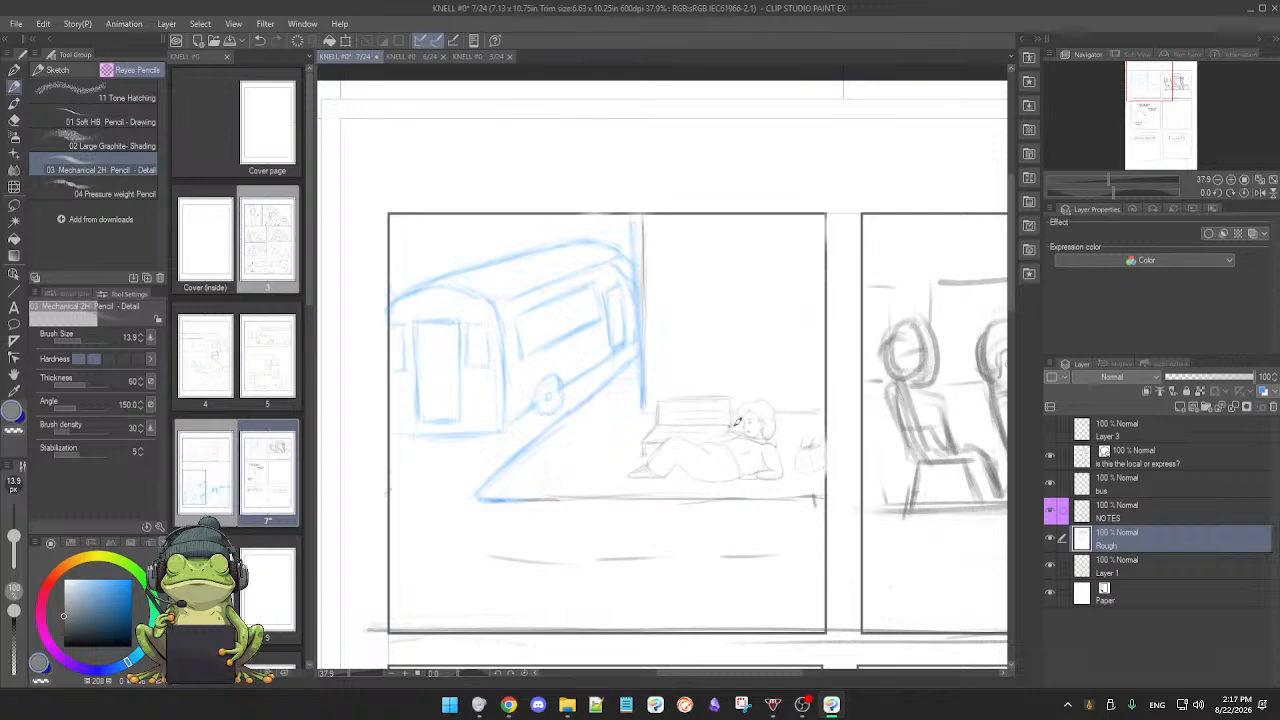
scroll(754, 440, "up", 4)
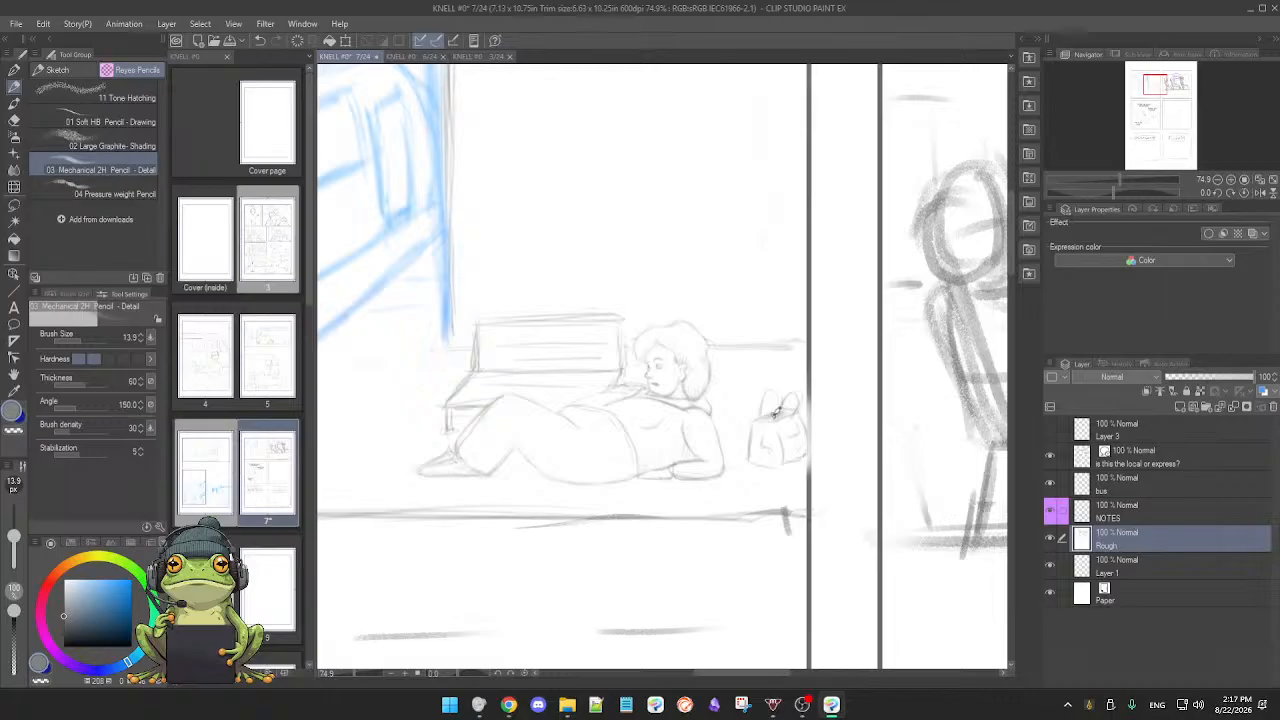
Step: Redraw the bag beside the figure with firmer sides, two handles and a shaded opening
left_click_drag(769, 418, 781, 418)
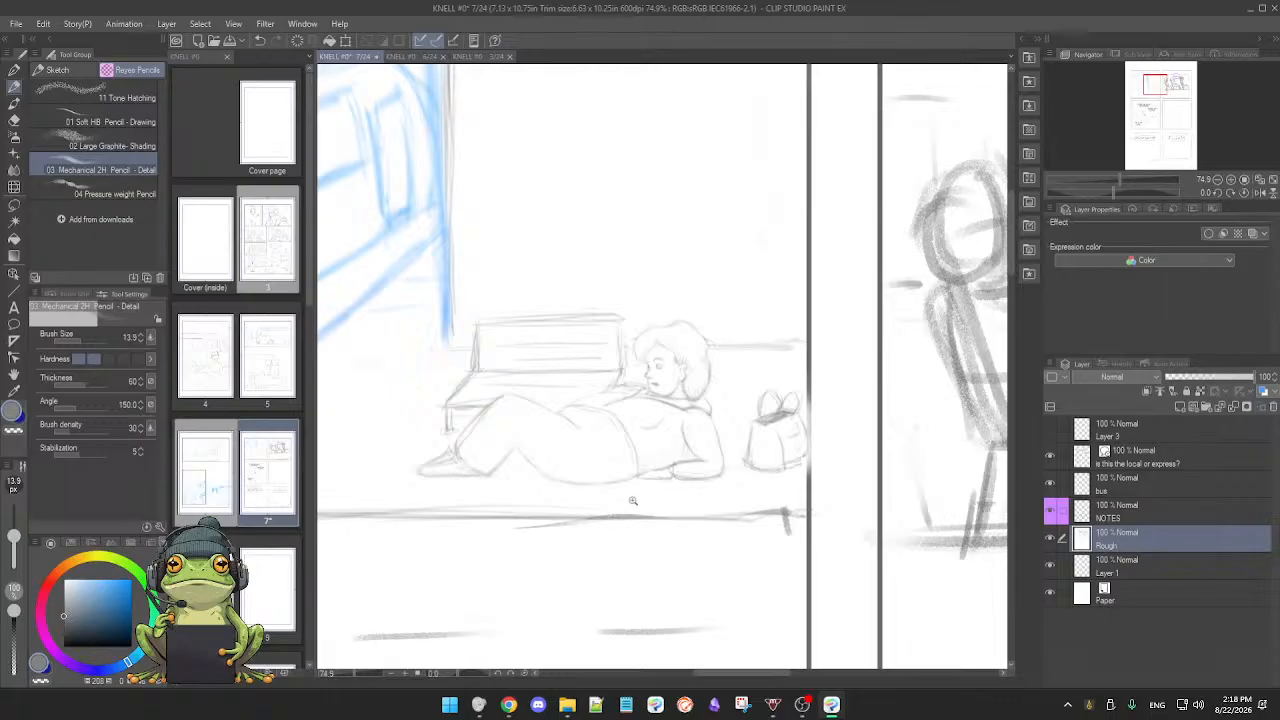
scroll(632, 500, "down", 3)
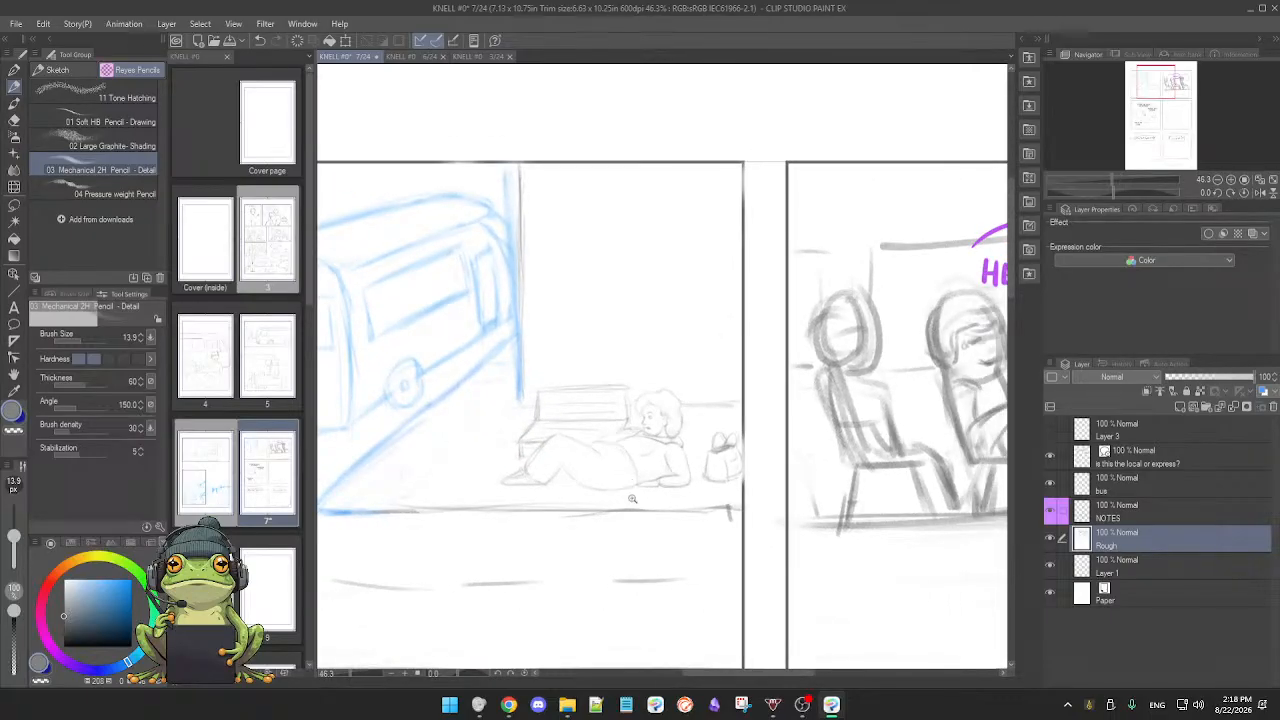
scroll(636, 500, "up", 2)
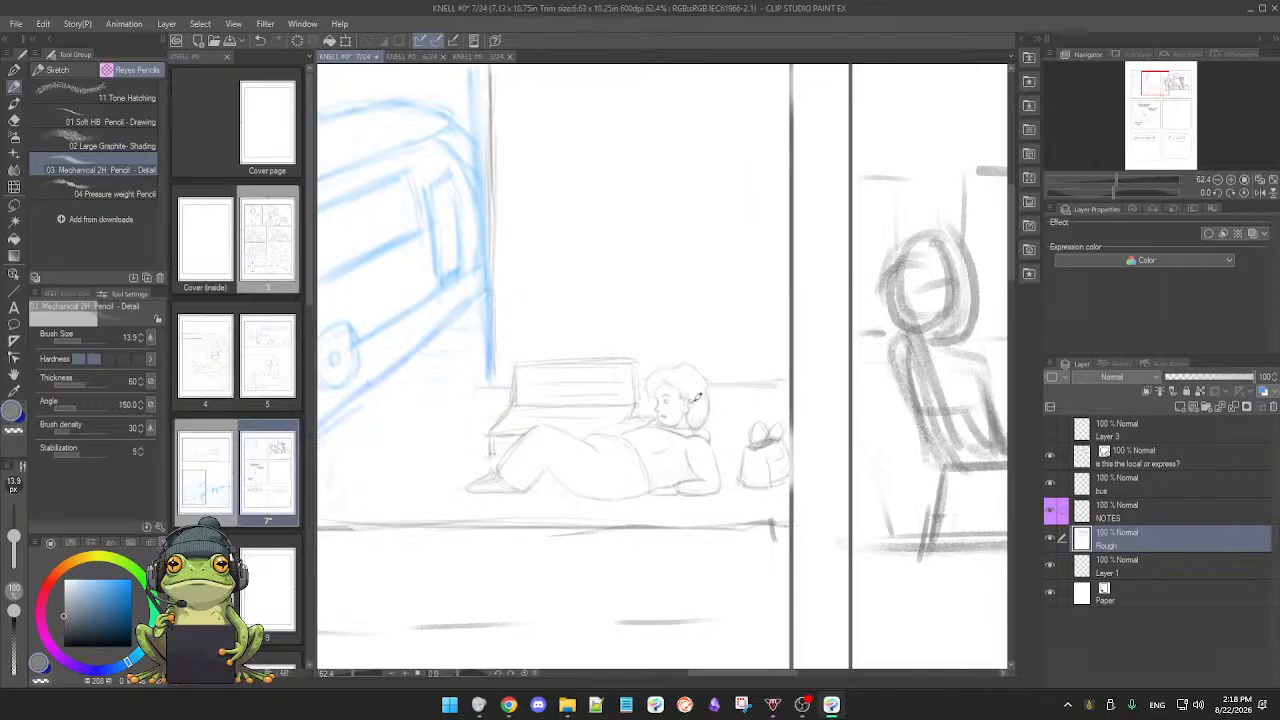
Step: Erase and redraw the wall line between the figure's head and the panel border, and touch up her head
key("e")
left_click_drag(722, 384, 771, 382)
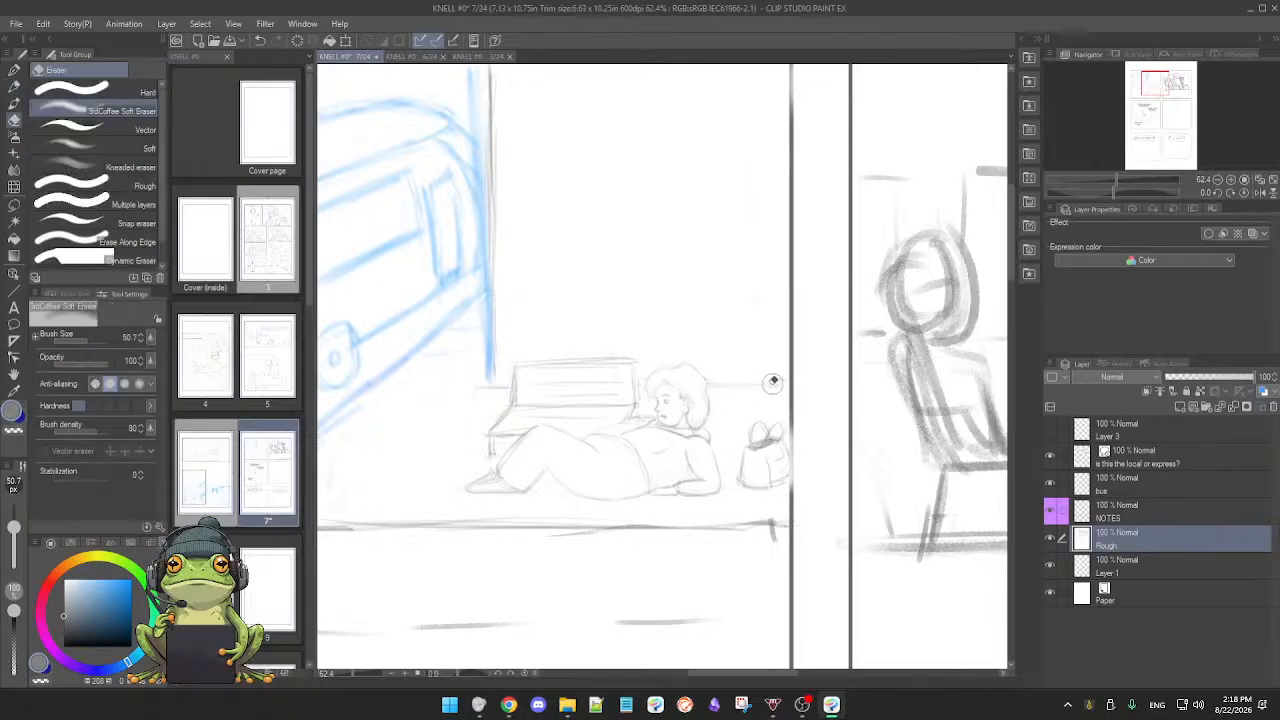
key("p")
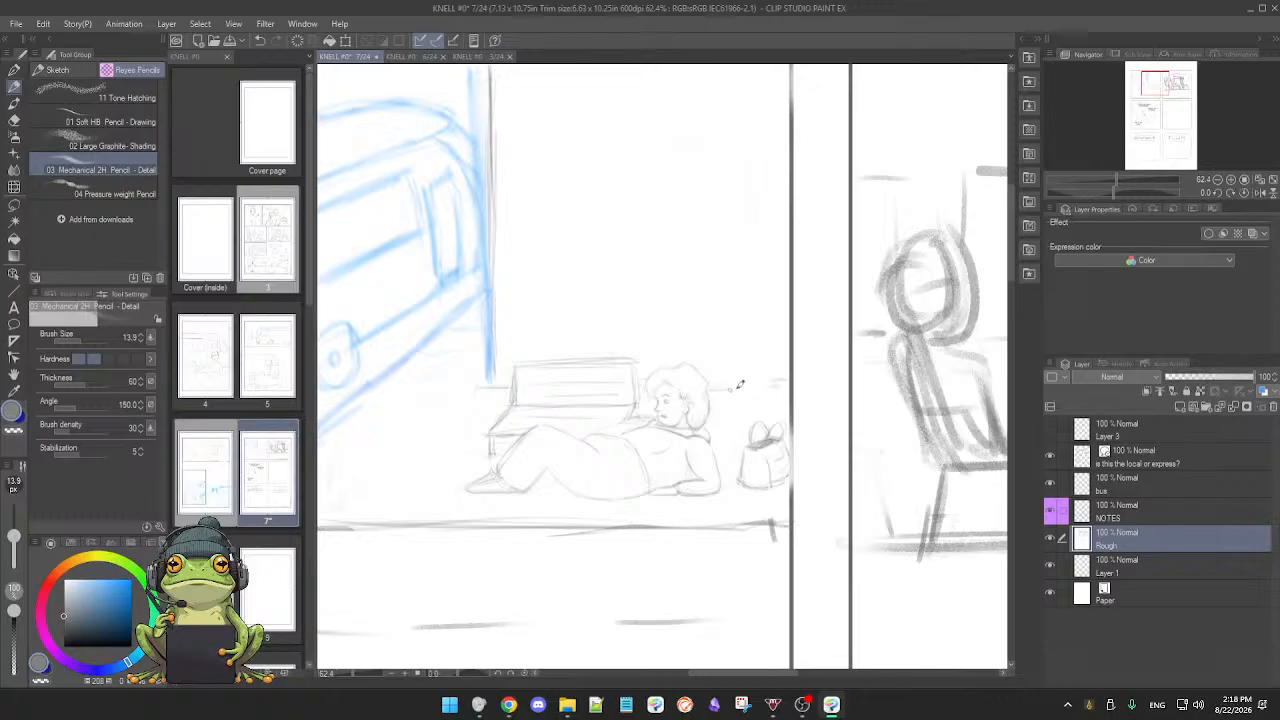
left_click_drag(712, 387, 780, 386)
scroll(738, 413, "up", 2)
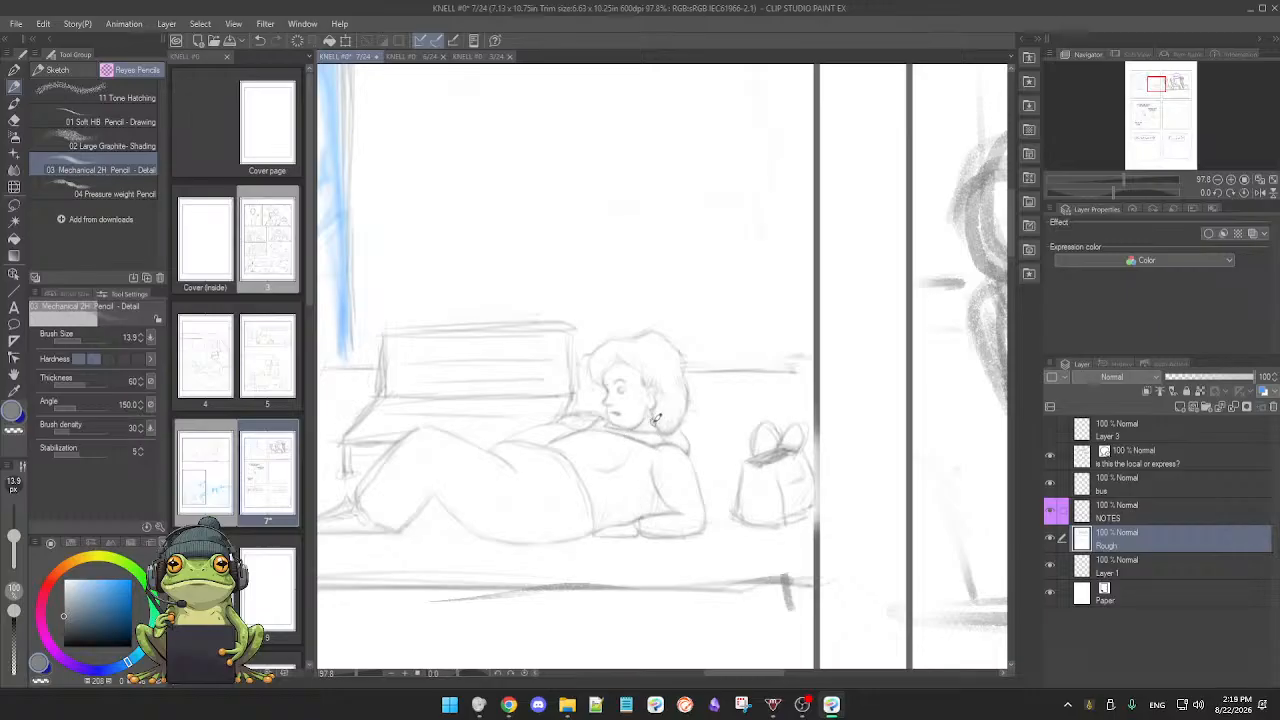
scroll(660, 425, "down", 1)
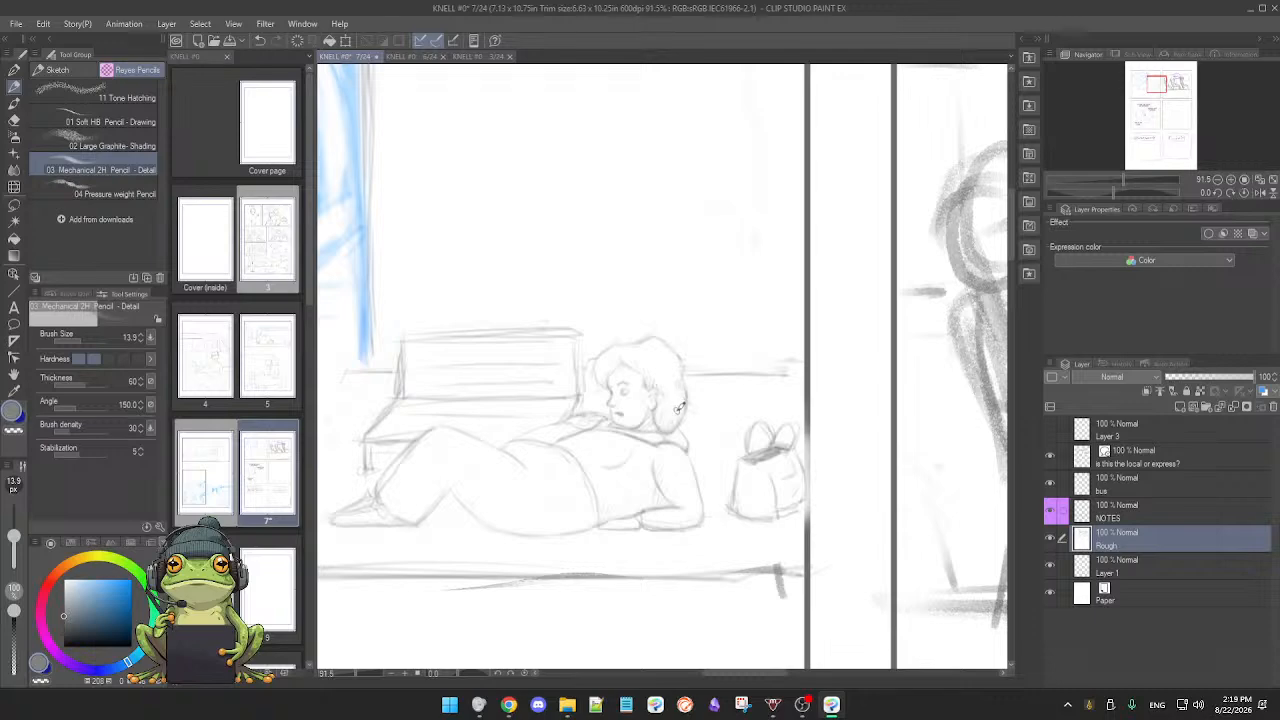
scroll(653, 454, "down", 3)
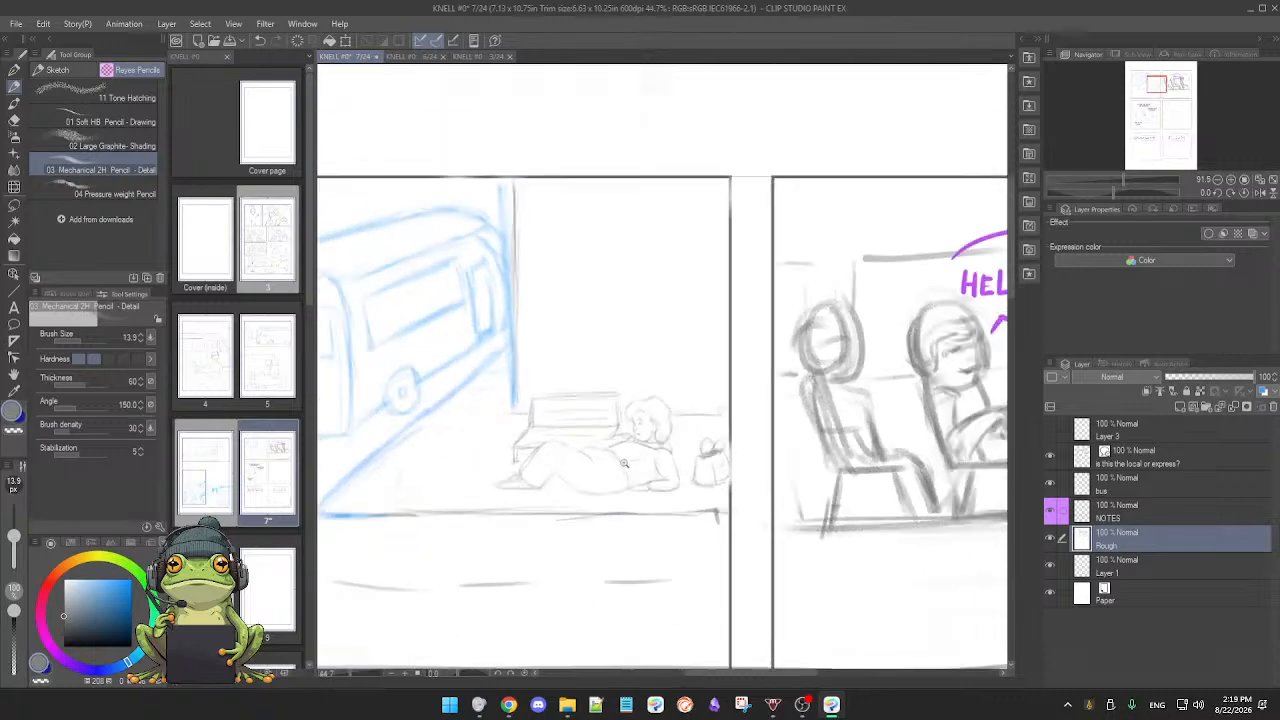
Step: Erase the marks on the bag's front and redraw its side and lower edges in pencil
scroll(650, 455, "up", 3)
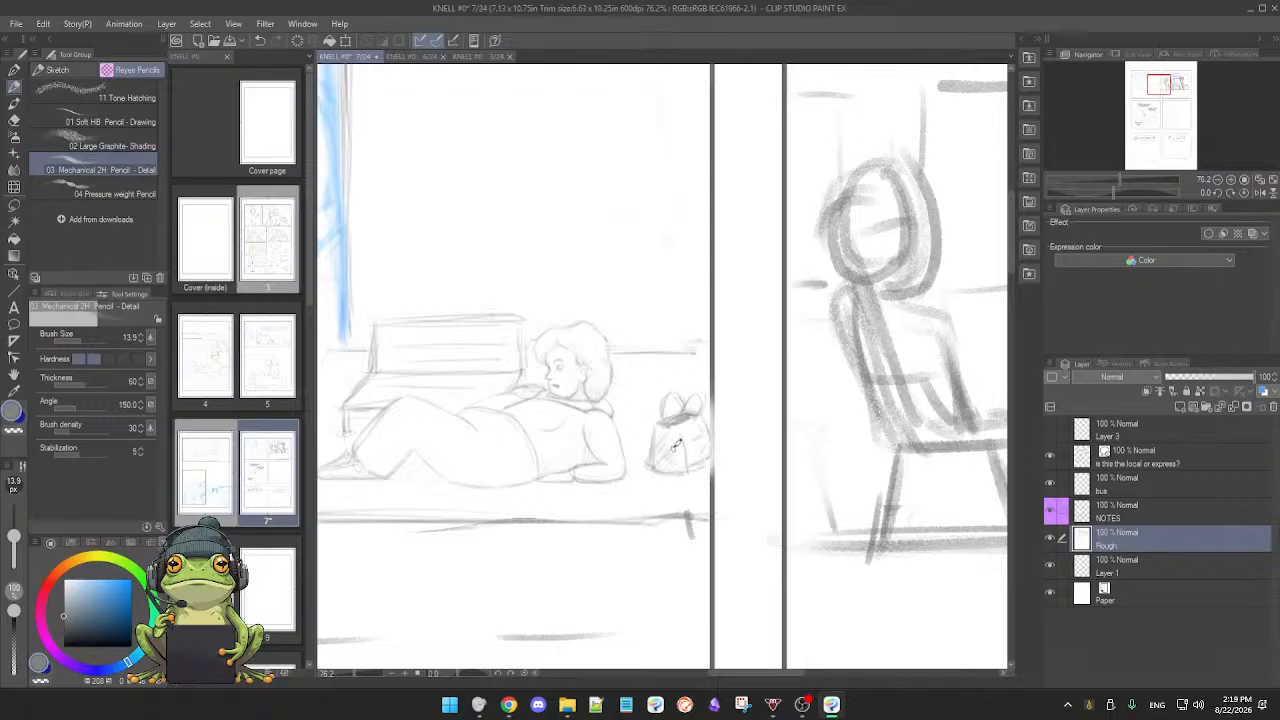
scroll(670, 446, "down", 1)
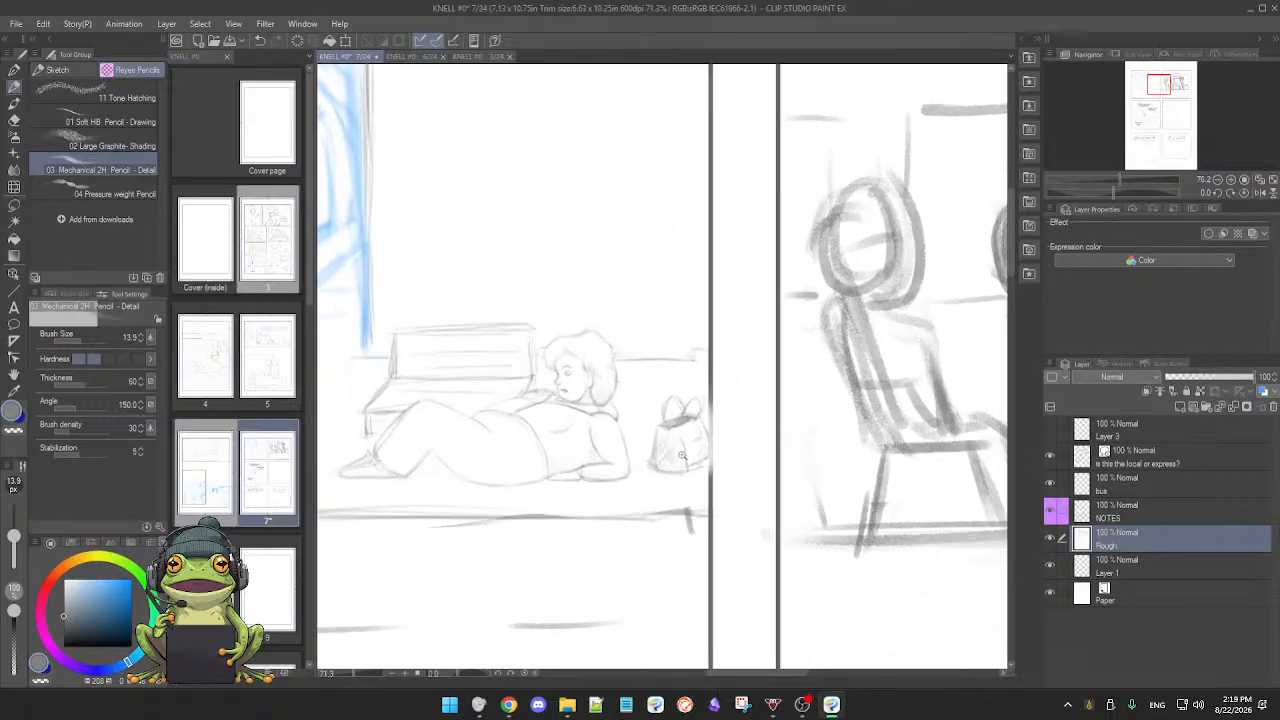
key("e")
left_click_drag(666, 438, 675, 460)
key("p")
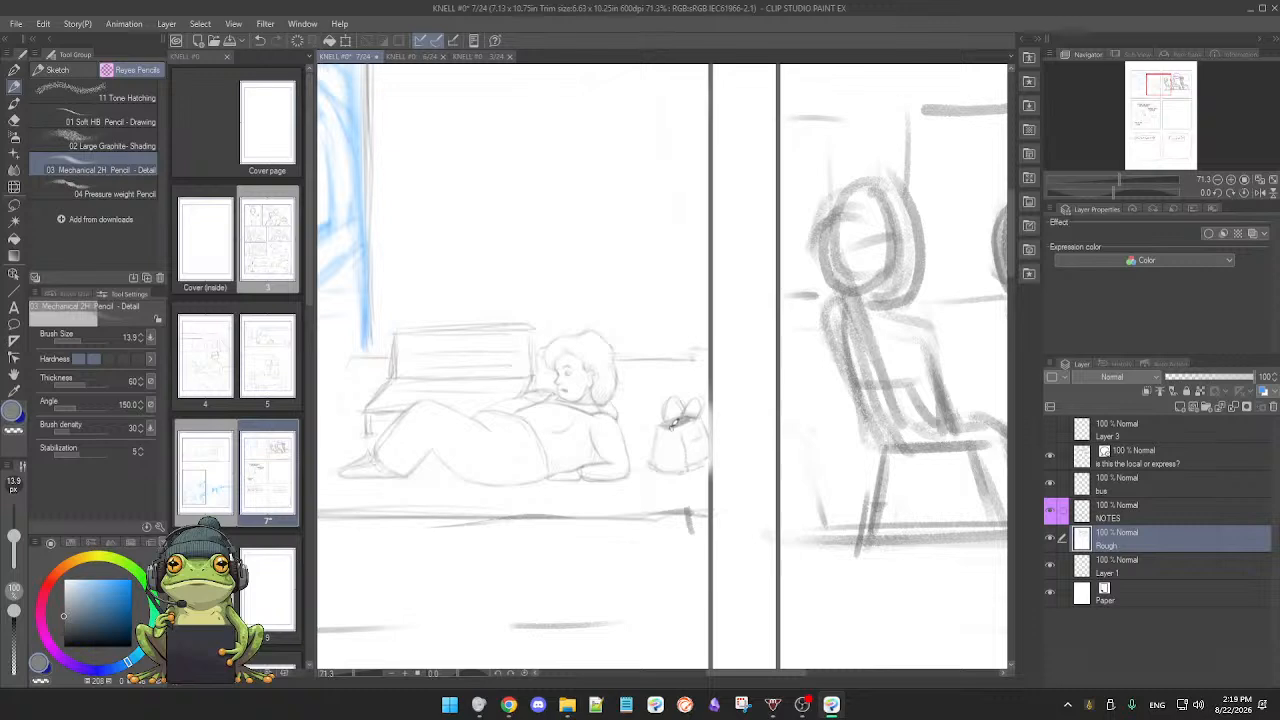
left_click_drag(659, 431, 659, 469)
left_click_drag(663, 459, 683, 469)
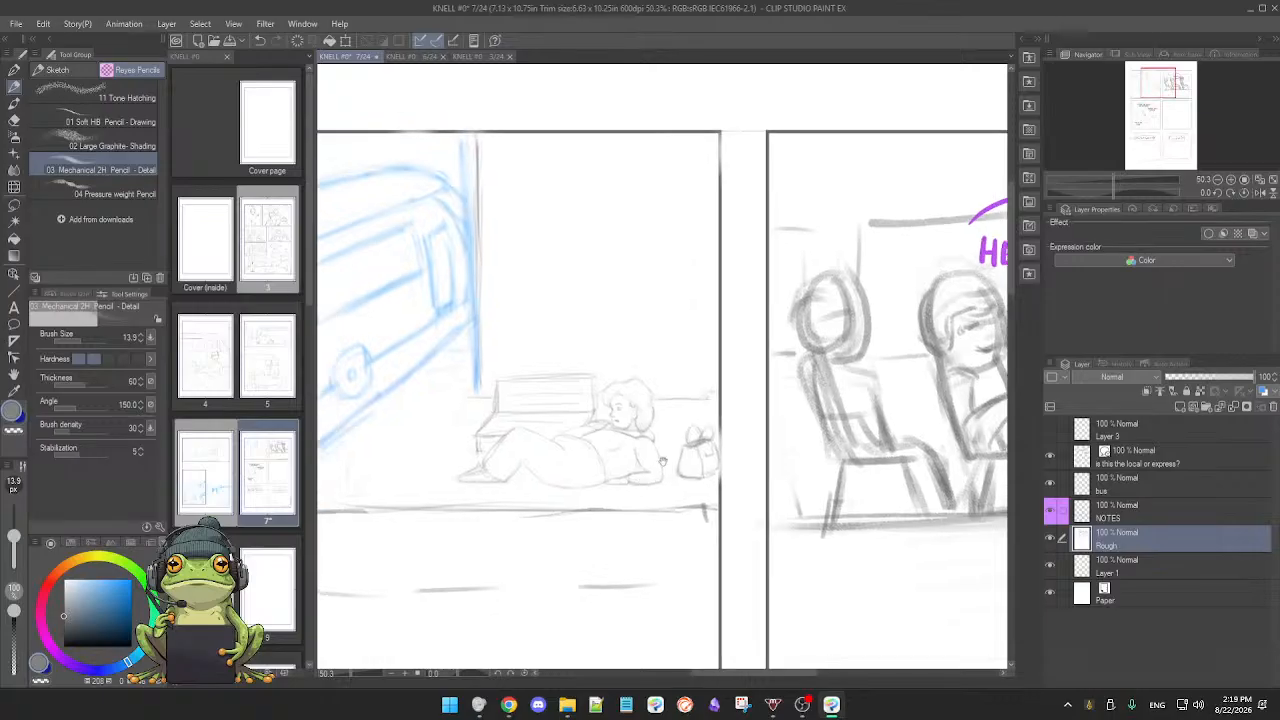
Step: Erase and redraw the wall line on both sides of the bench and figure with a lighter, cleaner stroke
key("e")
mouse_move(705, 390)
left_mouse_down()
mouse_move(672, 405)
mouse_move(689, 409)
left_mouse_up()
key("p")
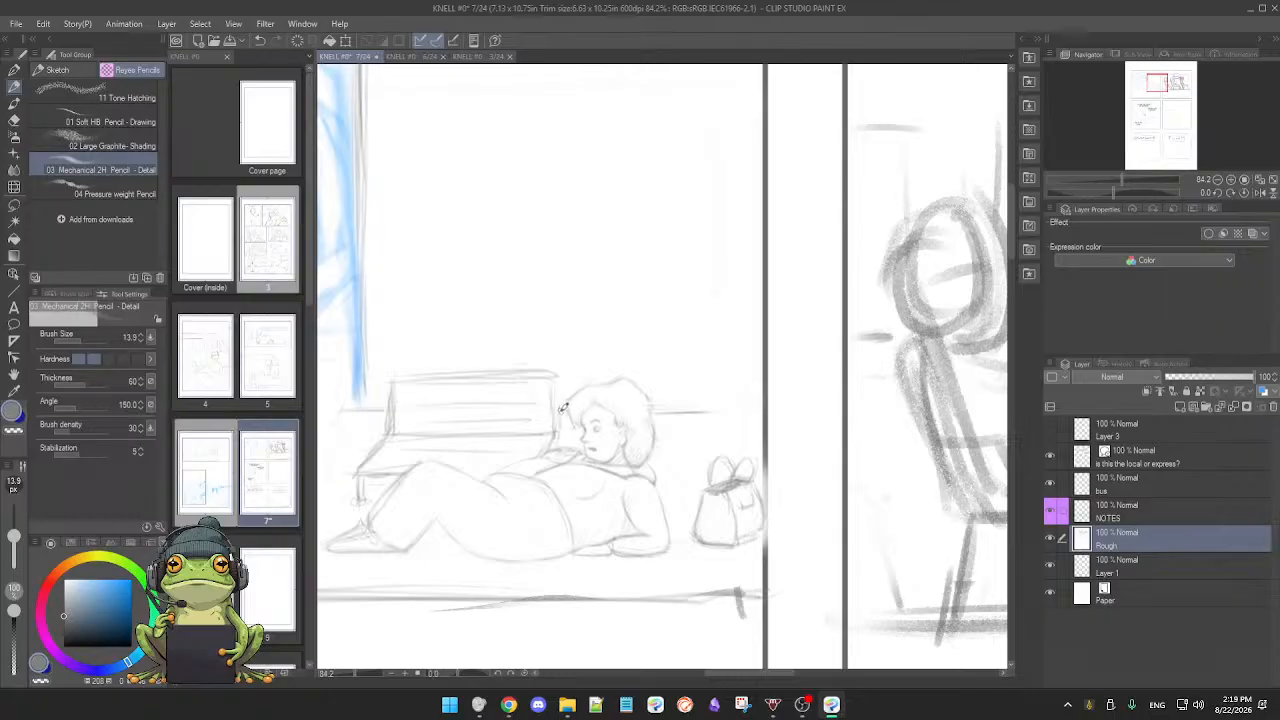
left_click_drag(563, 412, 716, 415)
key("e")
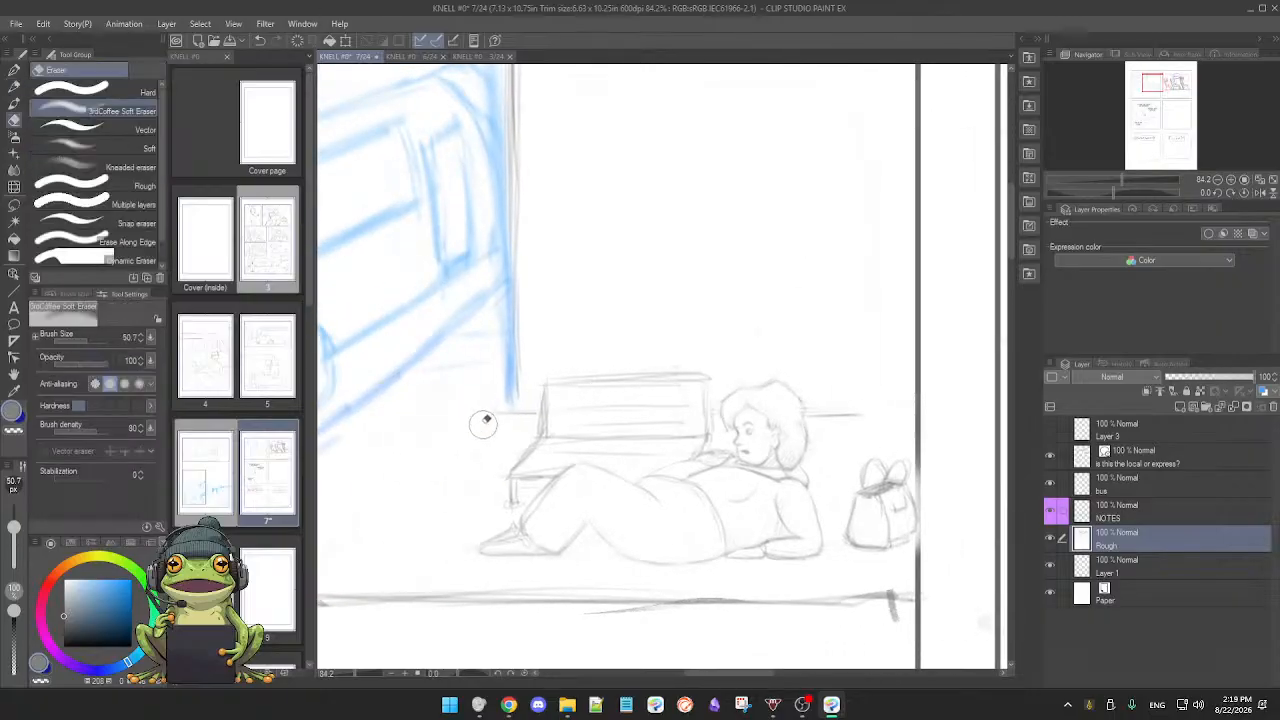
left_click_drag(486, 426, 501, 420)
key("p")
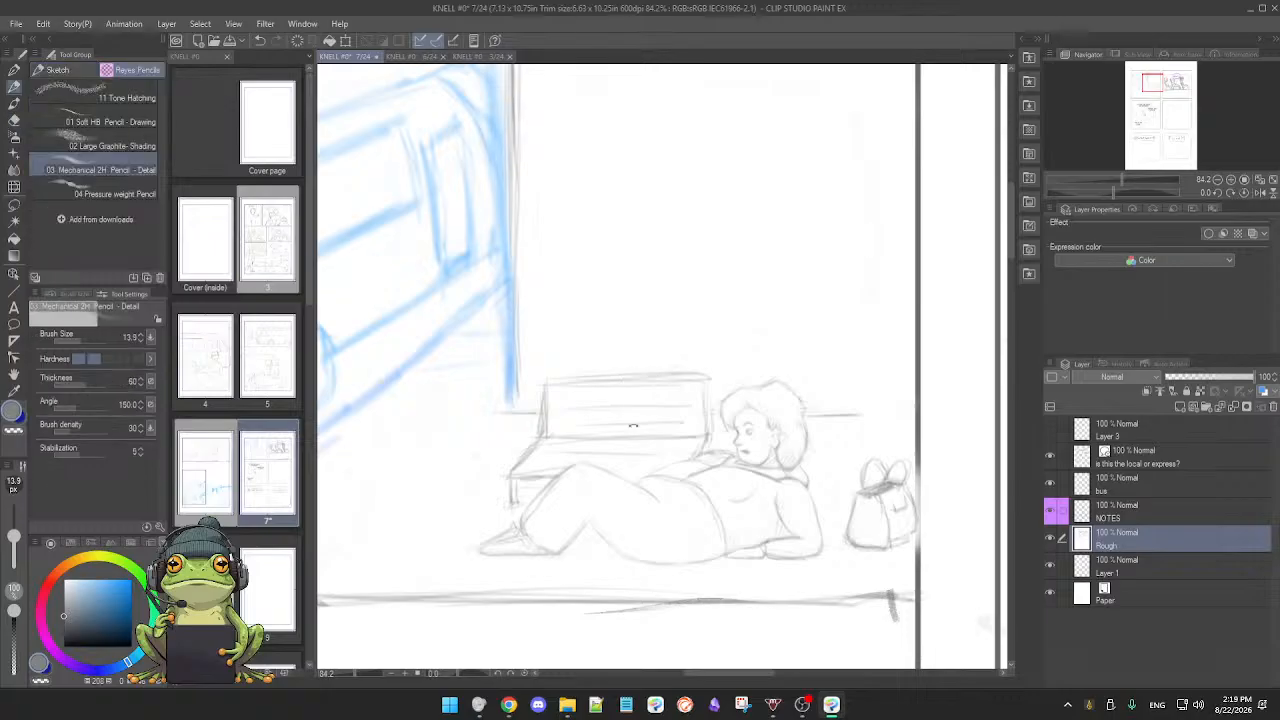
Step: Rework the backrest's lower edge and erase the stray lines just above it
left_click_drag(633, 427, 637, 427)
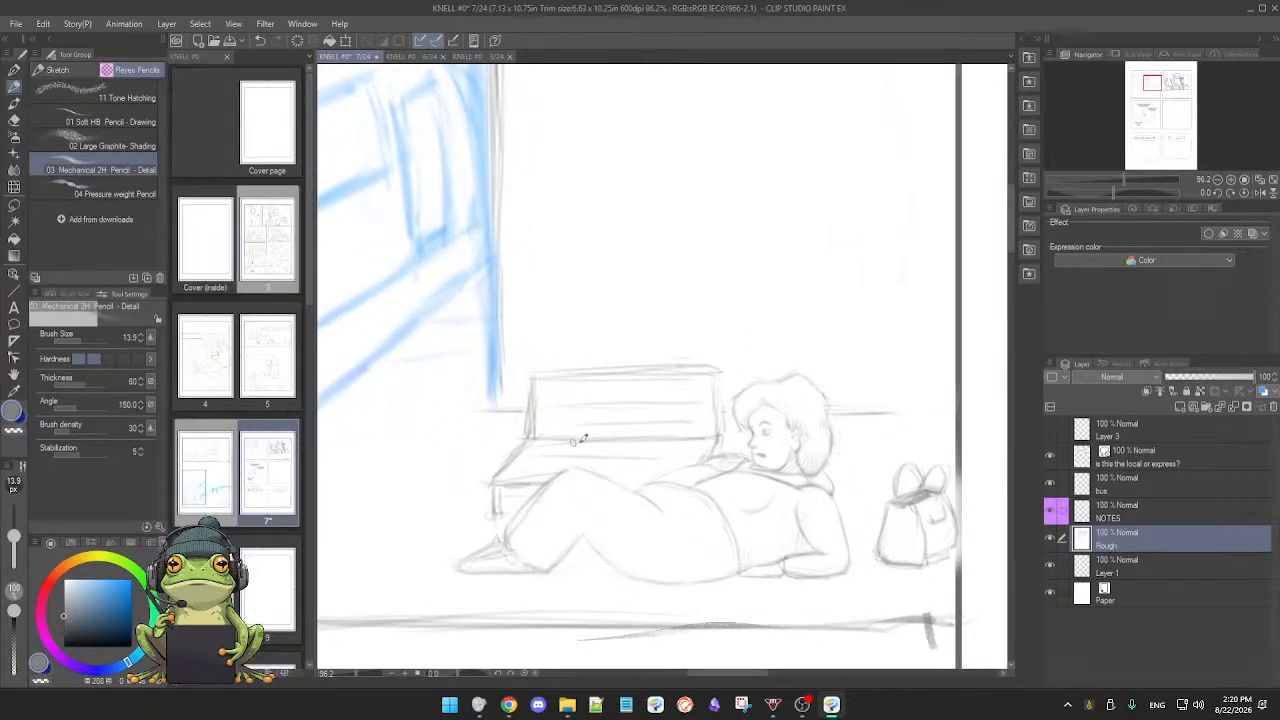
key("e")
left_click_drag(680, 434, 663, 429)
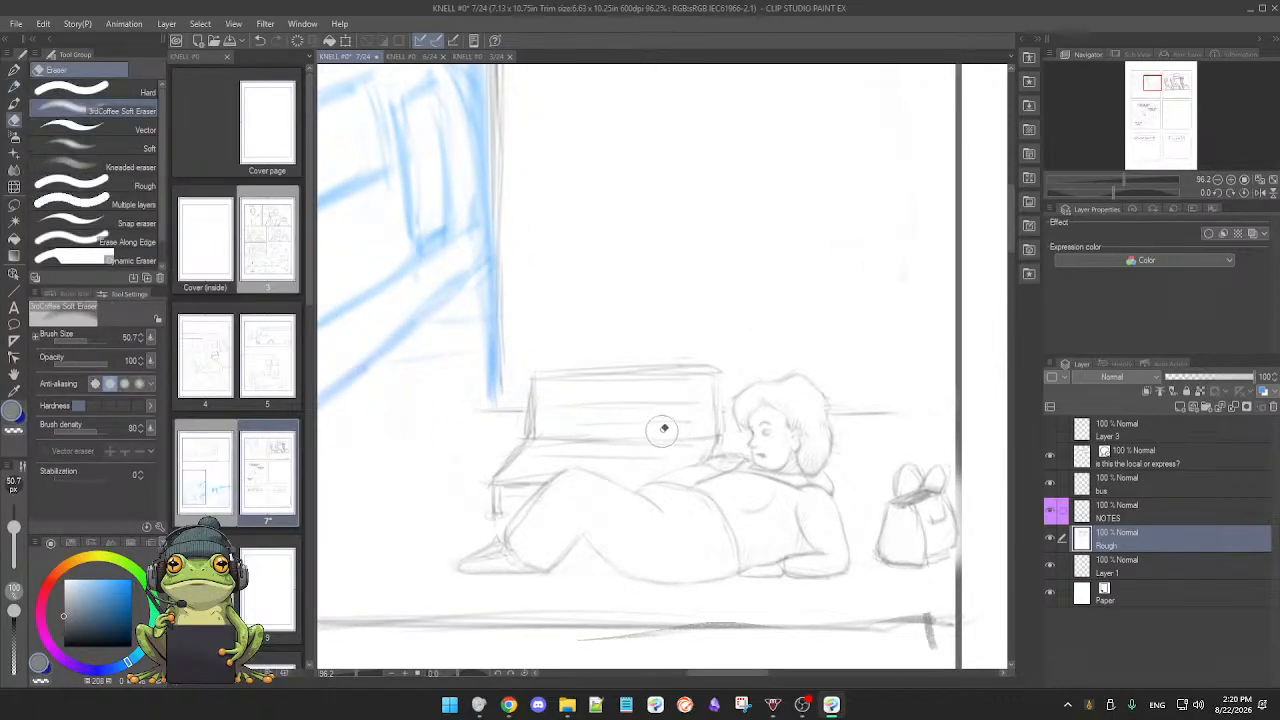
key("p")
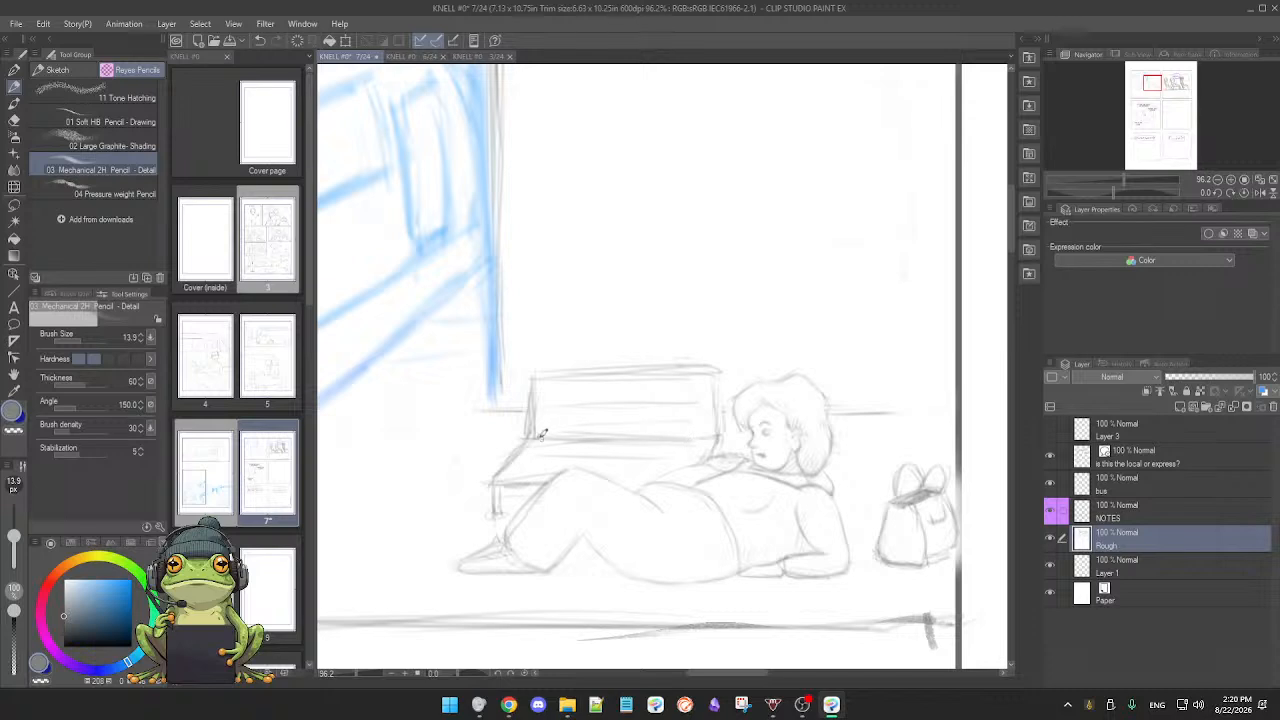
left_click_drag(605, 438, 708, 437)
key("e")
mouse_move(543, 434)
left_mouse_down()
mouse_move(706, 433)
mouse_move(581, 427)
mouse_move(560, 401)
mouse_move(545, 441)
mouse_move(531, 435)
mouse_move(702, 436)
left_mouse_up()
key("p")
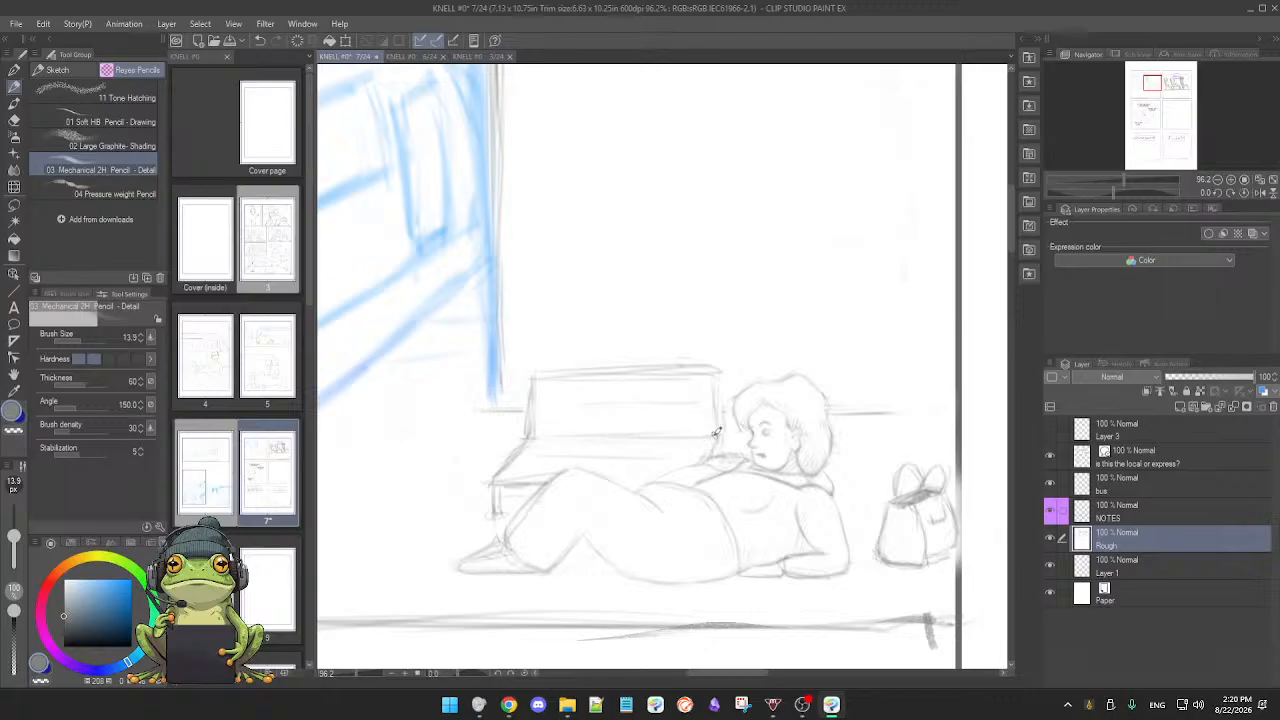
Step: Darken the backrest's side and top edges, clear the slat lines inside it and redraw its lower edge
left_click_drag(717, 376, 721, 435)
left_click_drag(530, 375, 718, 369)
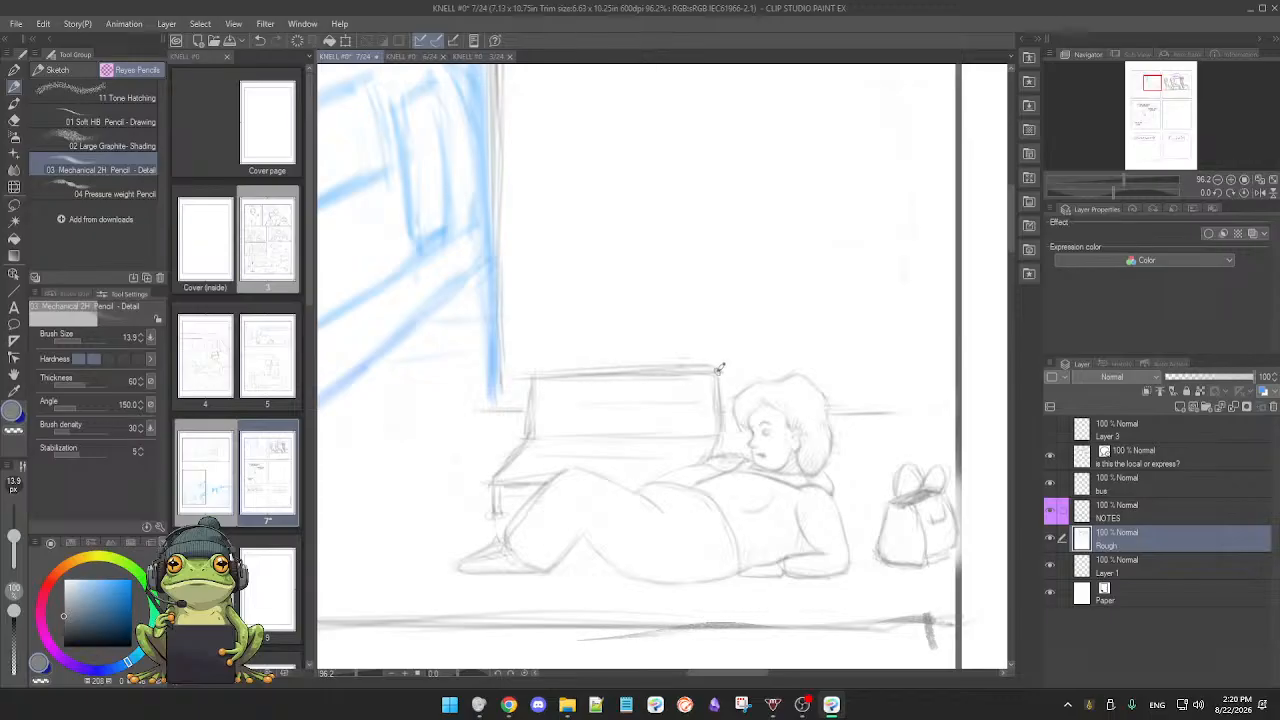
key("e")
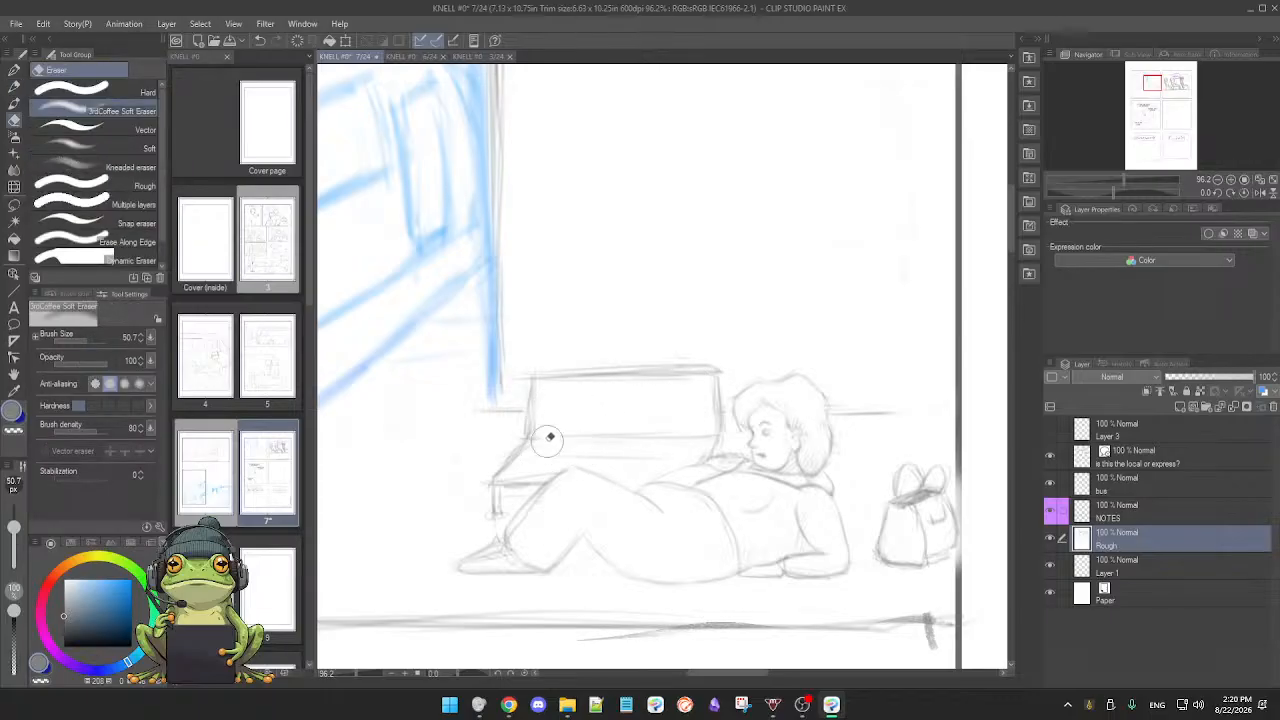
key("p")
left_click_drag(578, 436, 709, 433)
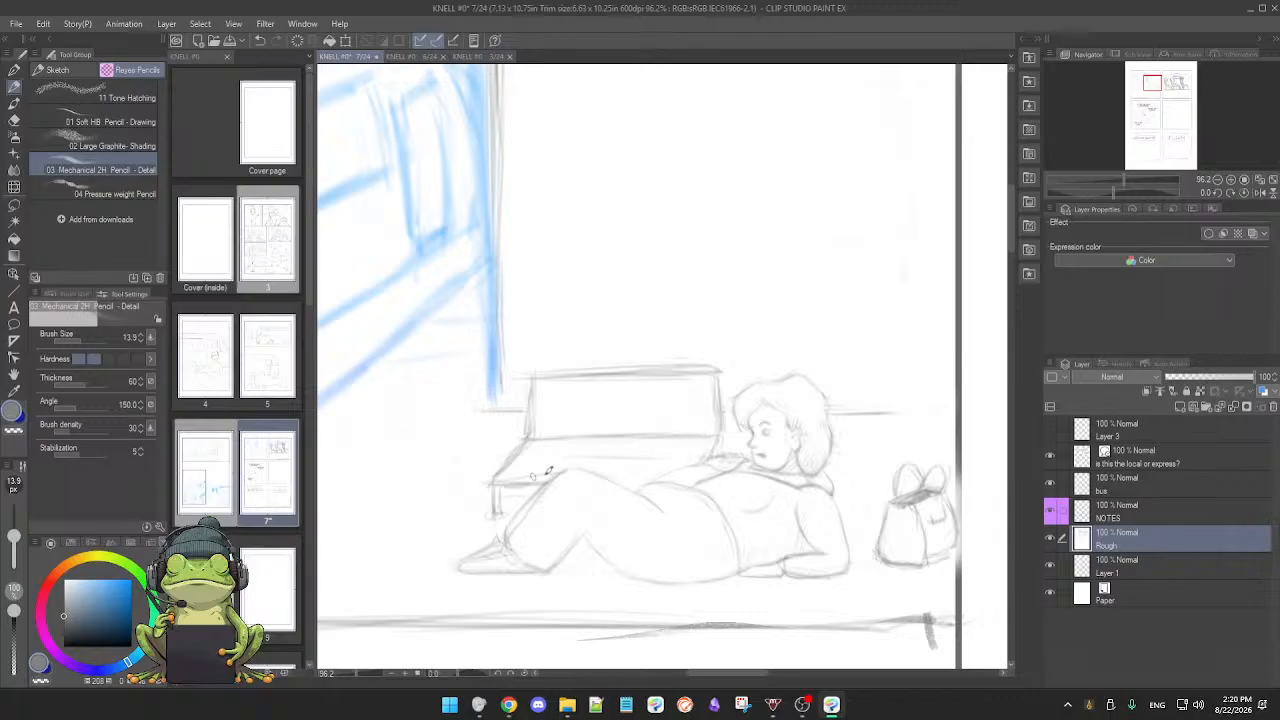
Step: Clean up the bench corner beside the figure's head, and erase and redraw the bench leg behind her feet
key("e")
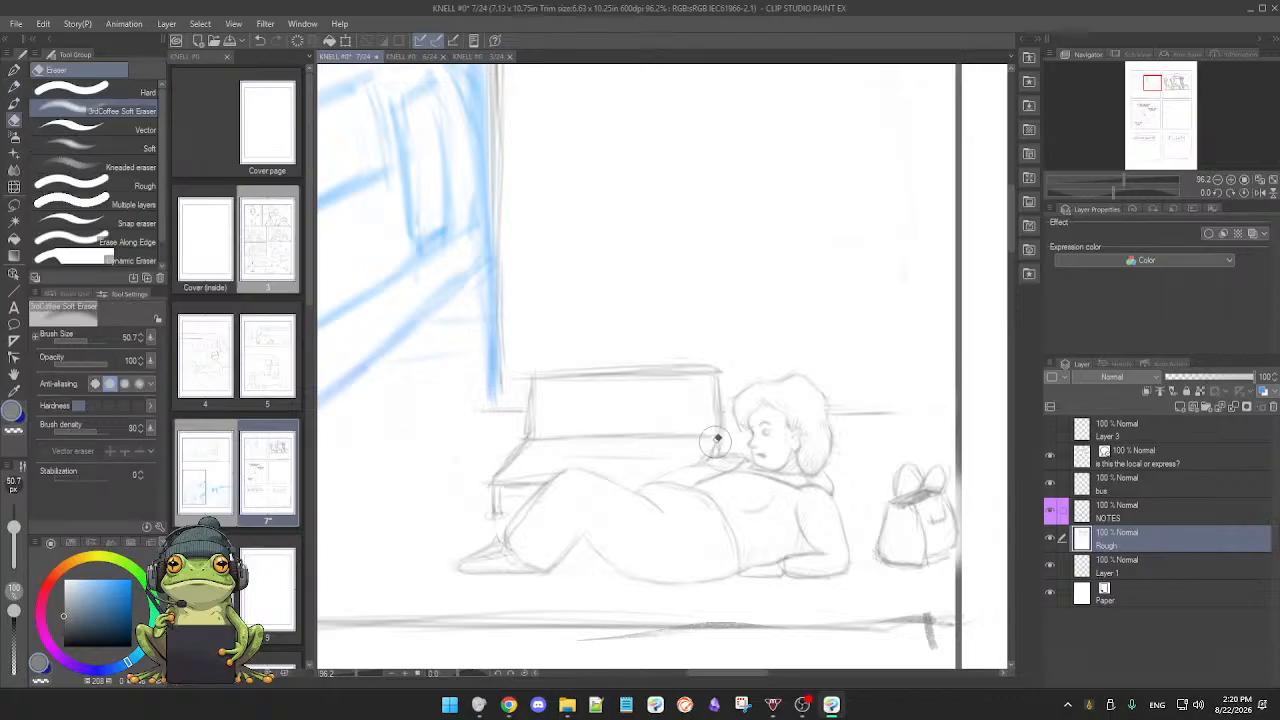
left_click_drag(717, 438, 706, 460)
key("p")
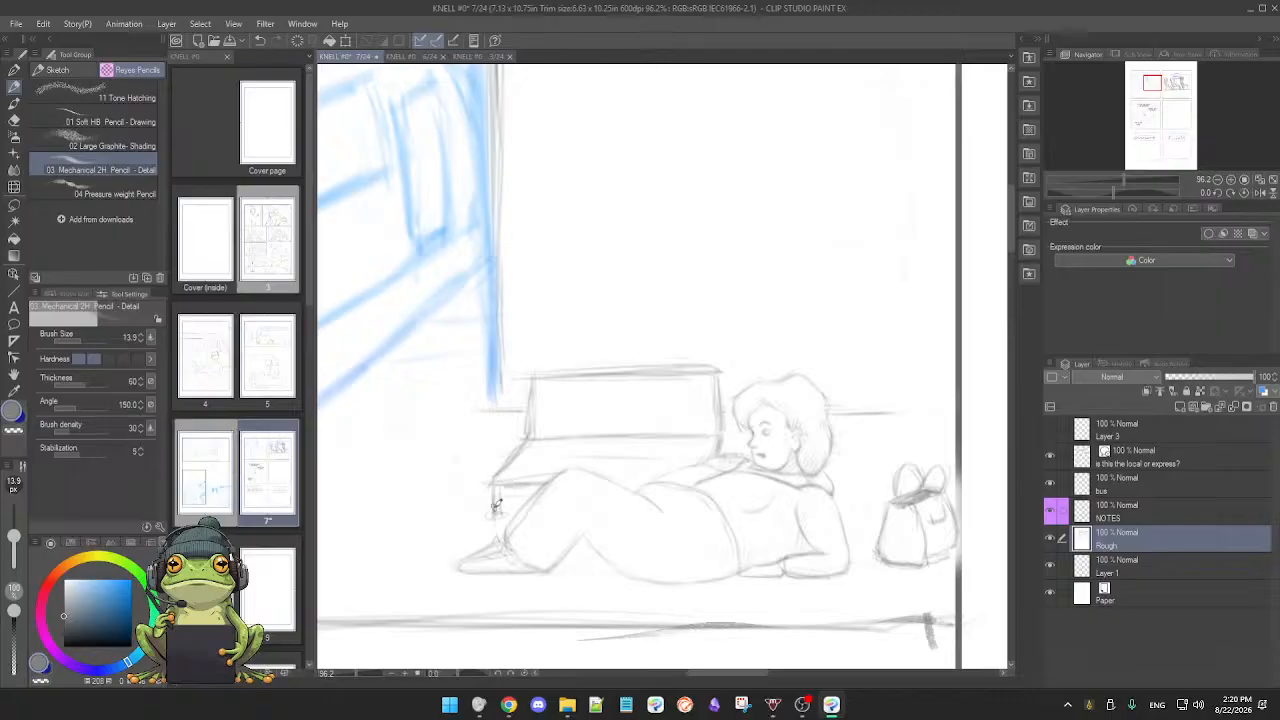
key("e")
key("p")
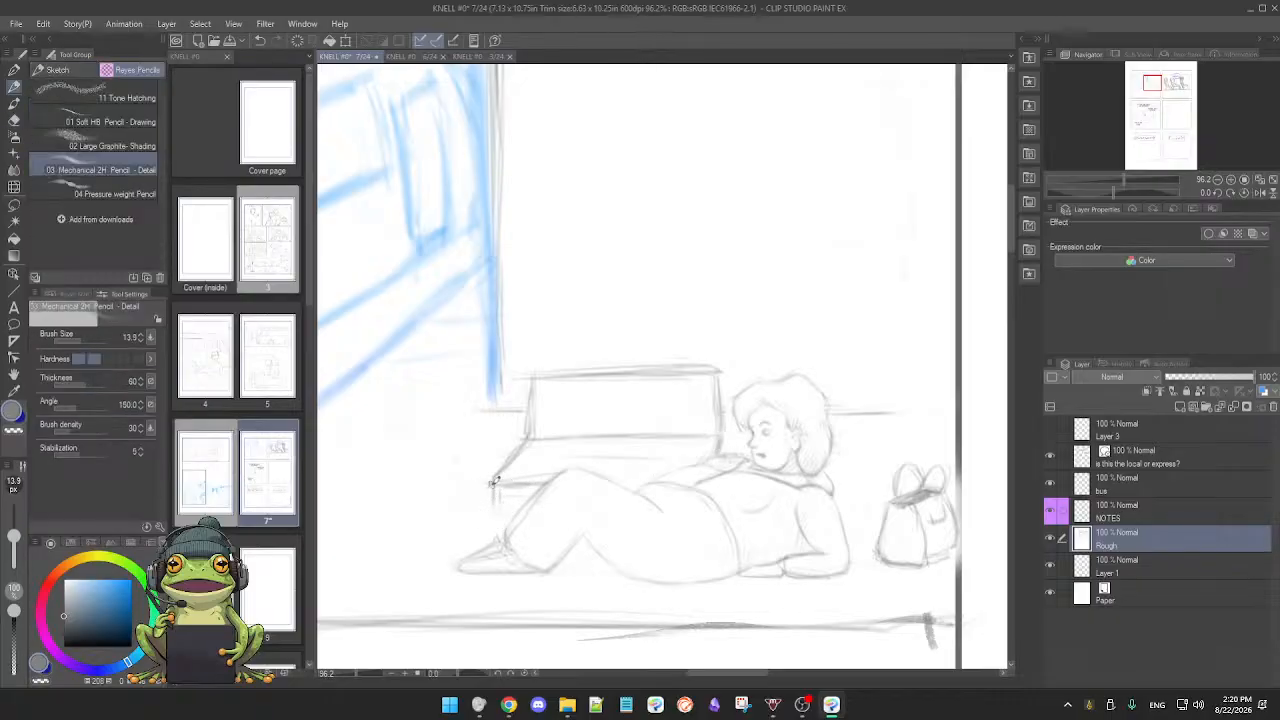
left_click_drag(492, 486, 493, 507)
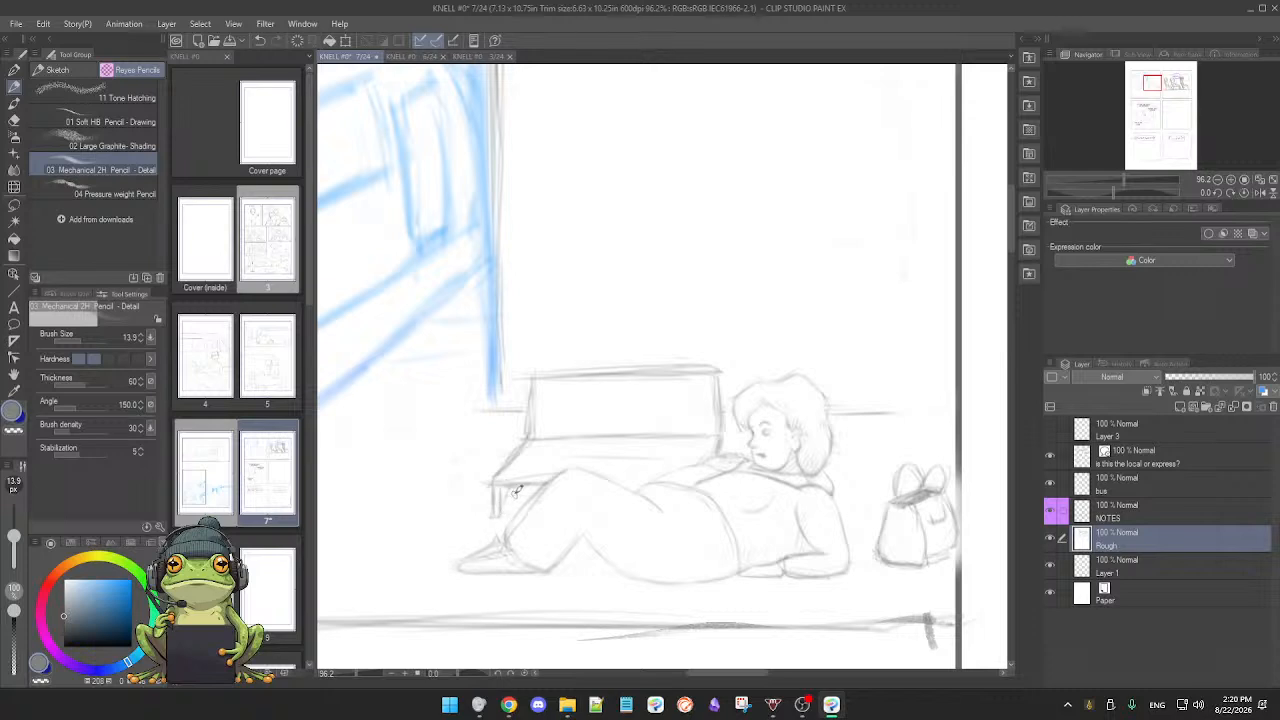
key("e")
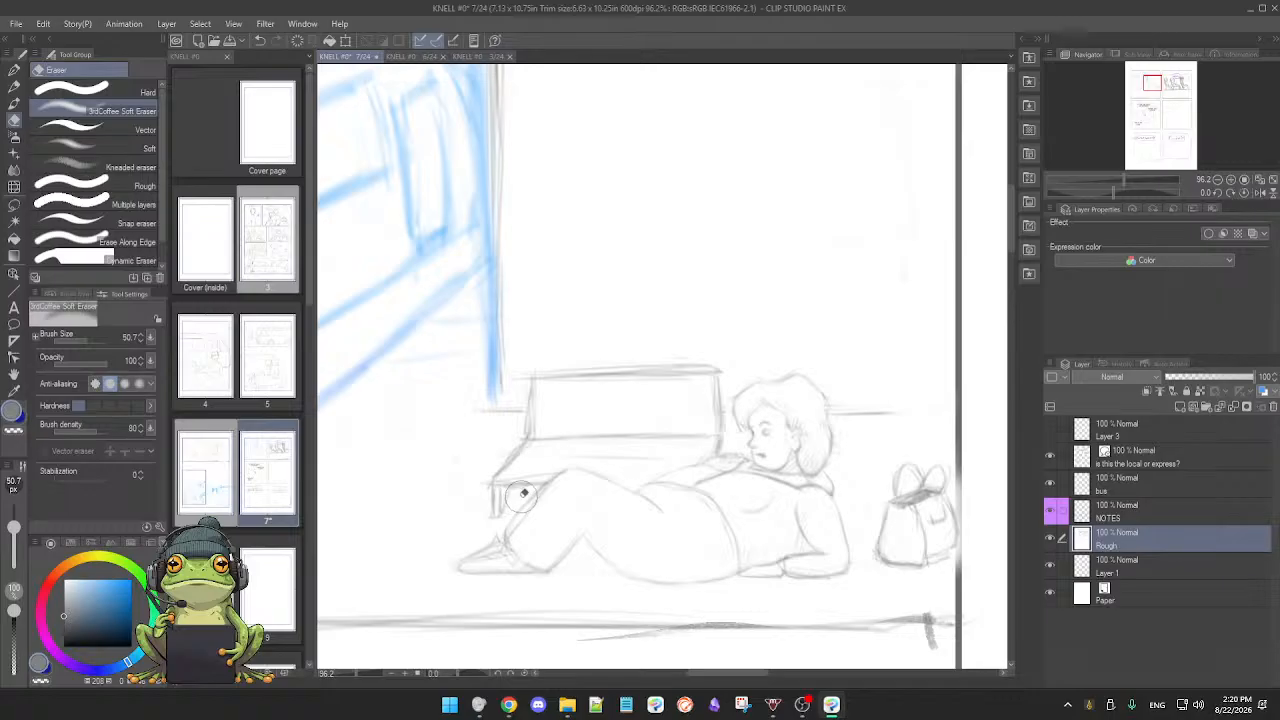
key("p")
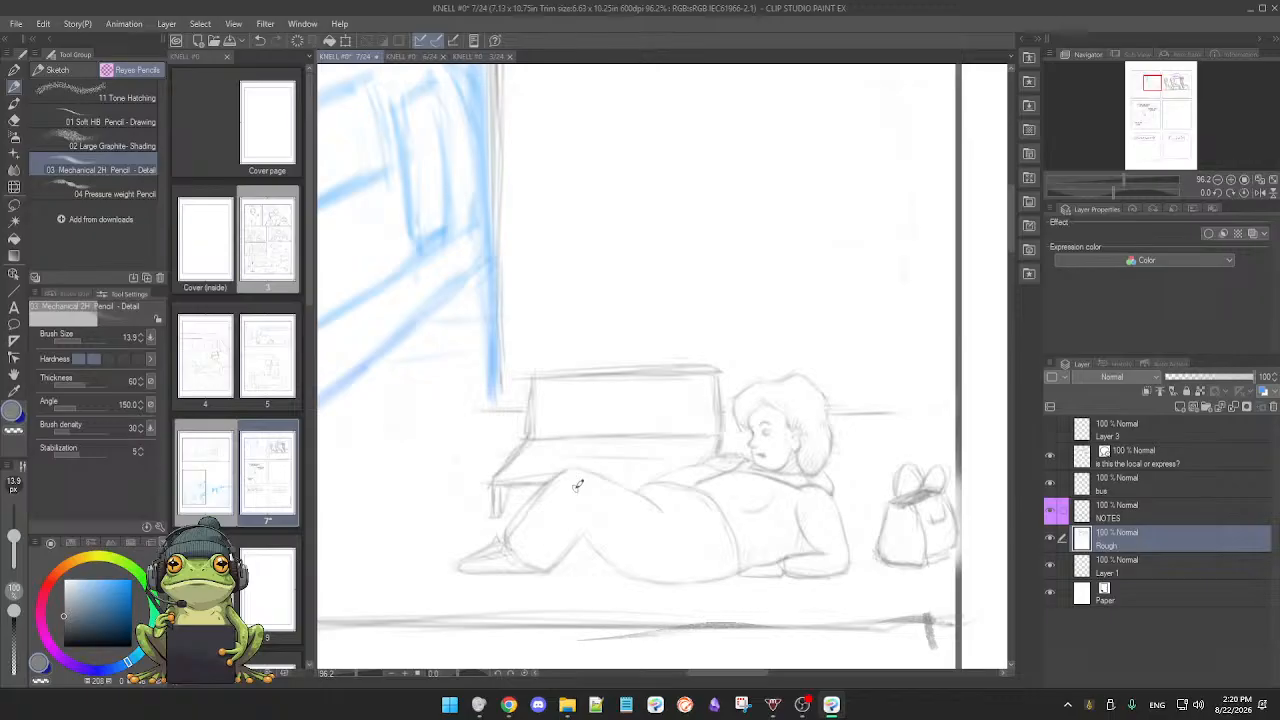
left_click_drag(693, 459, 657, 520)
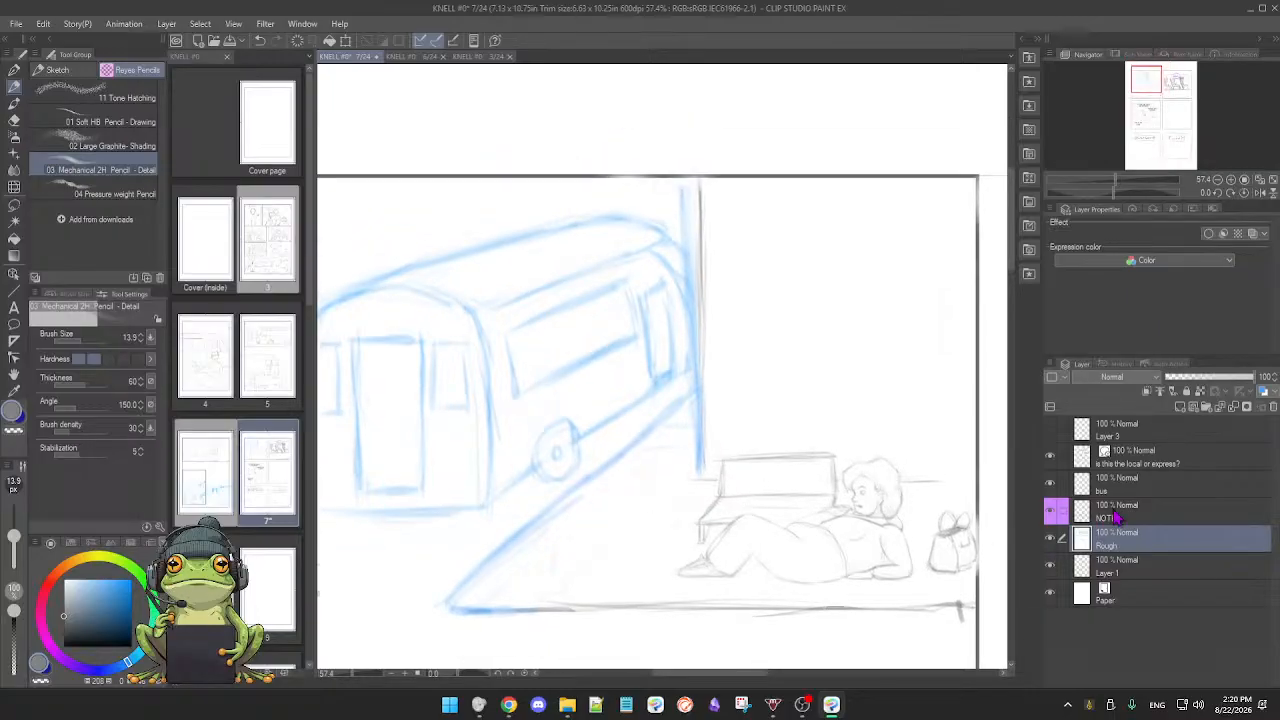
Step: Make the bus layer active, pick its light blue line colour and redraw the hub in the centre of the wheel
left_click(1050, 484)
left_click(1050, 484)
left_click(1145, 494)
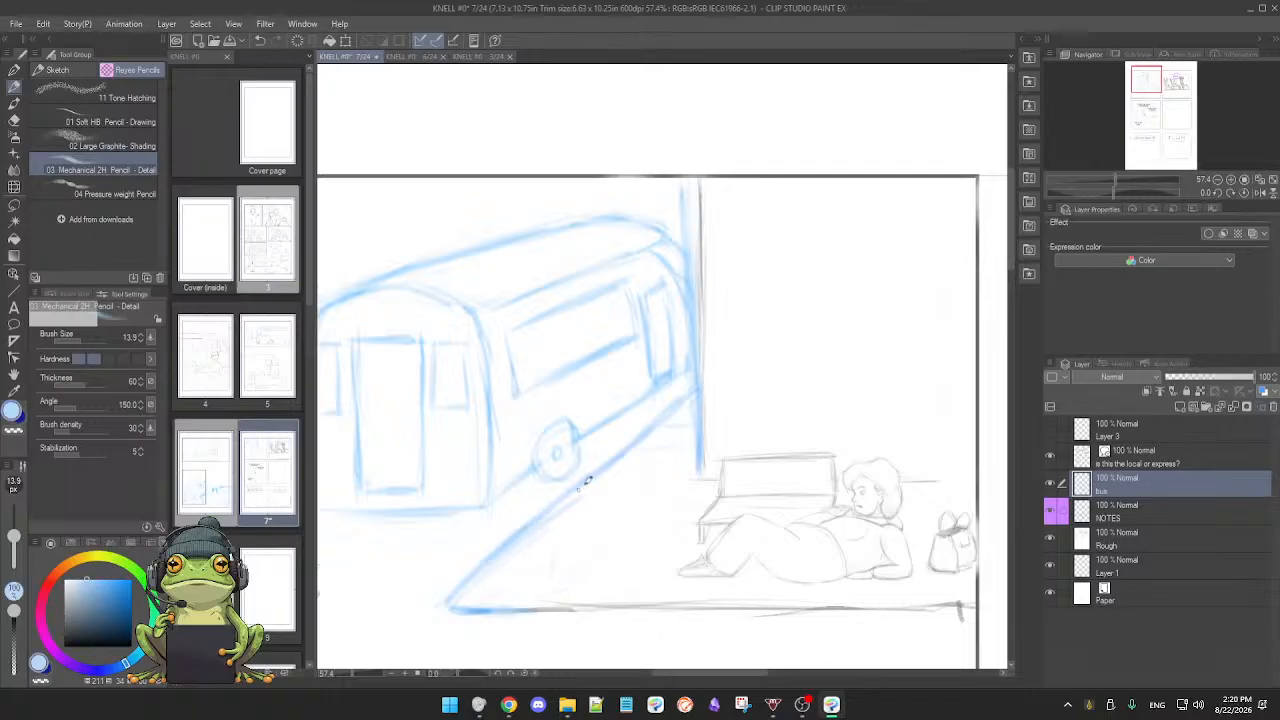
scroll(587, 481, "up", 3)
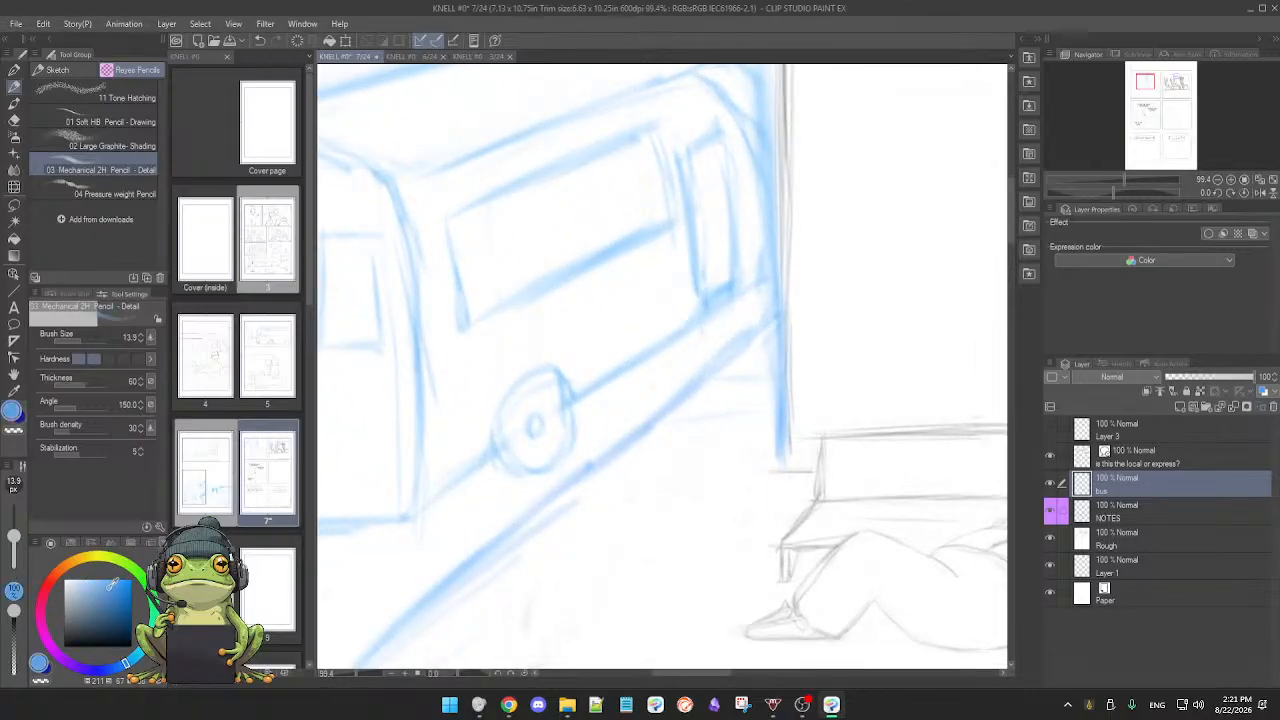
scroll(666, 449, "down", 1)
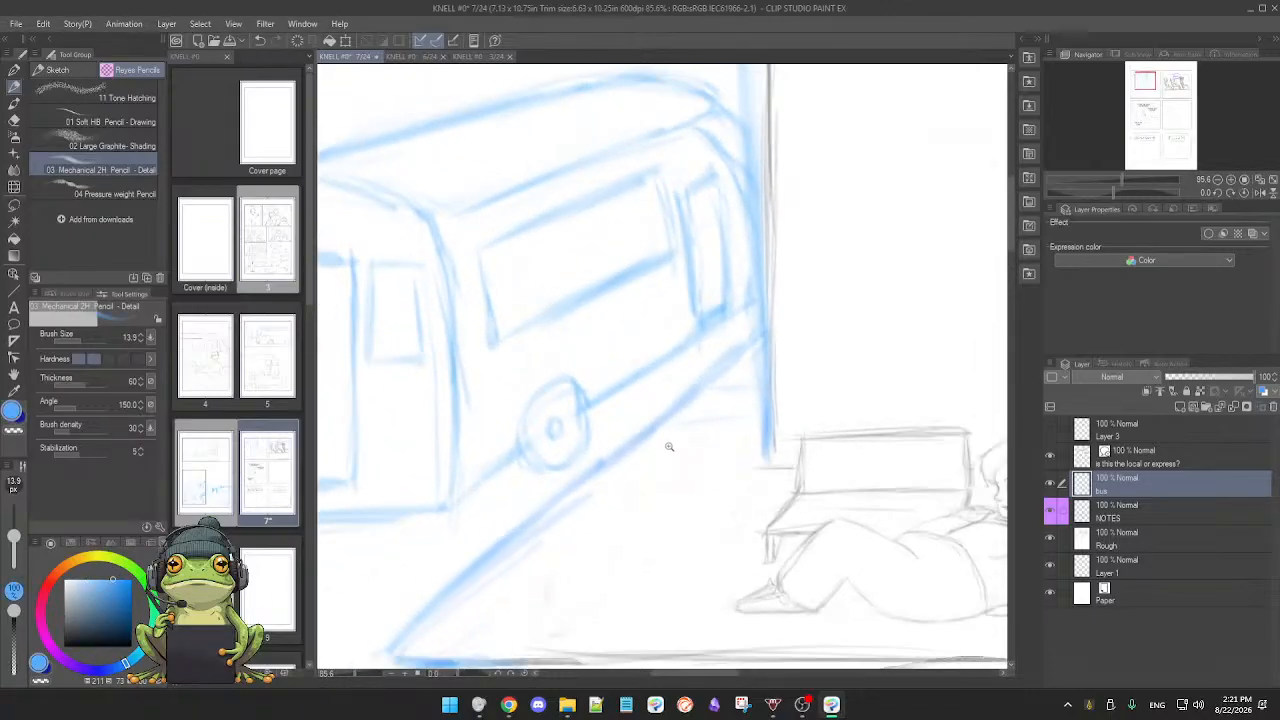
left_click_drag(669, 447, 643, 445)
left_click_drag(709, 422, 705, 432)
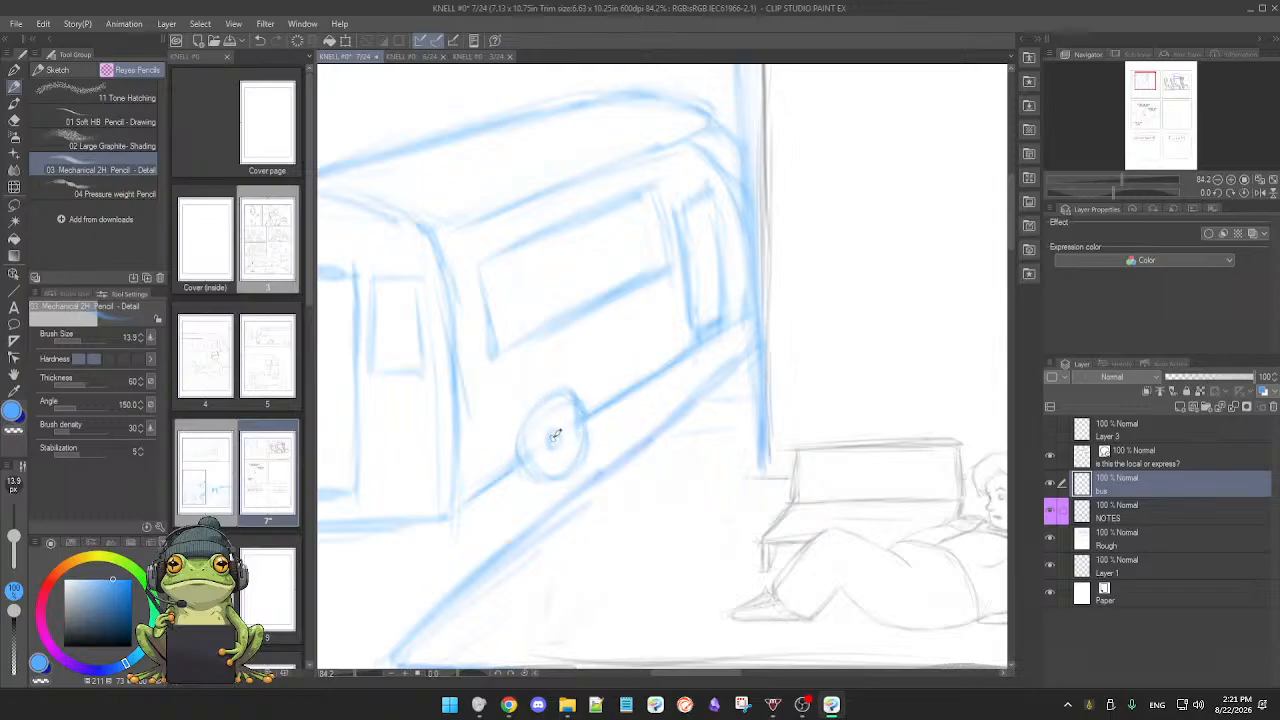
left_click_drag(548, 431, 552, 435)
Step: Erase and redraw the edges of the narrow window at the far end of the bus's side with thinner lines
left_click_drag(628, 430, 580, 475)
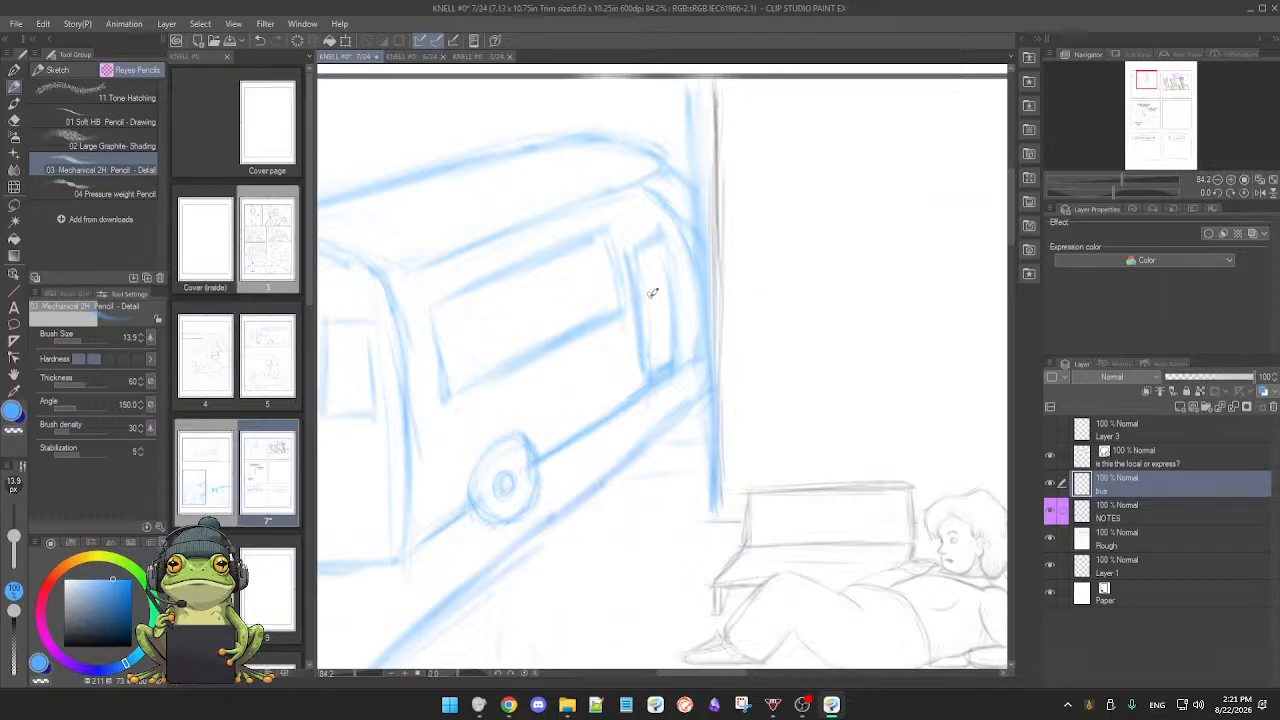
mouse_move(576, 484)
left_mouse_down()
mouse_move(712, 435)
mouse_move(737, 346)
left_mouse_up()
key("e")
left_click_drag(611, 468, 645, 419)
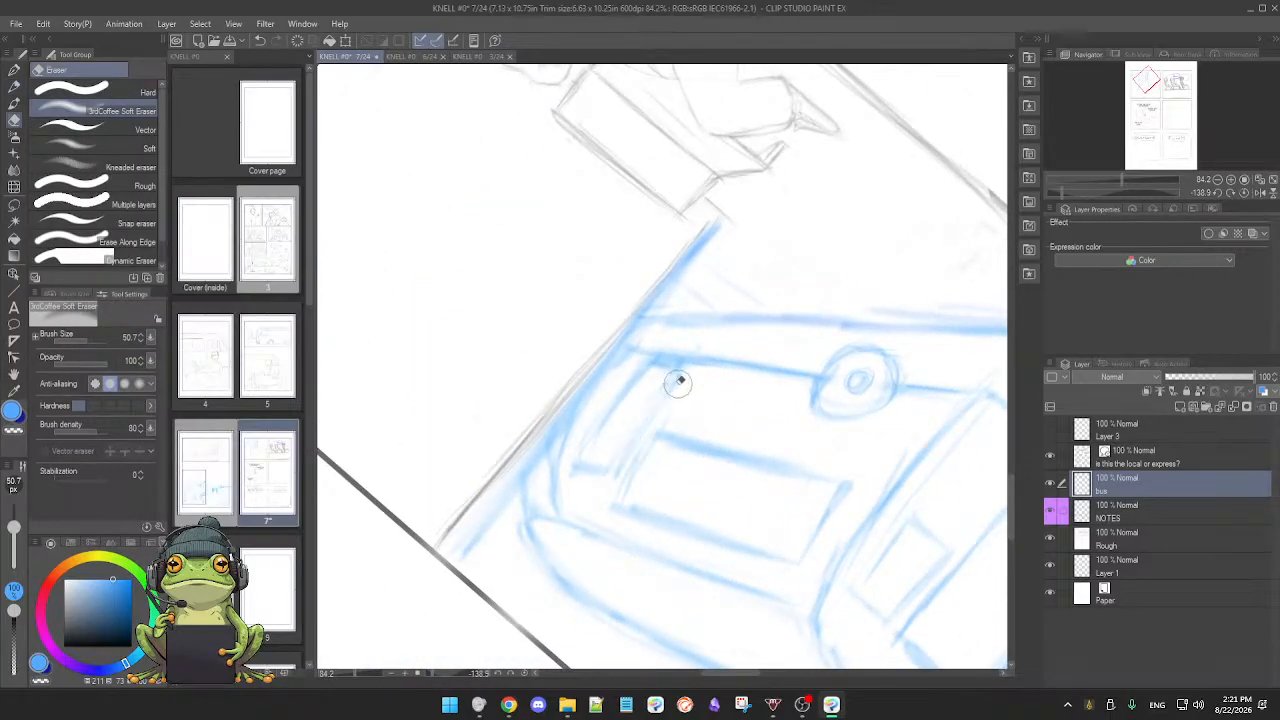
key("p")
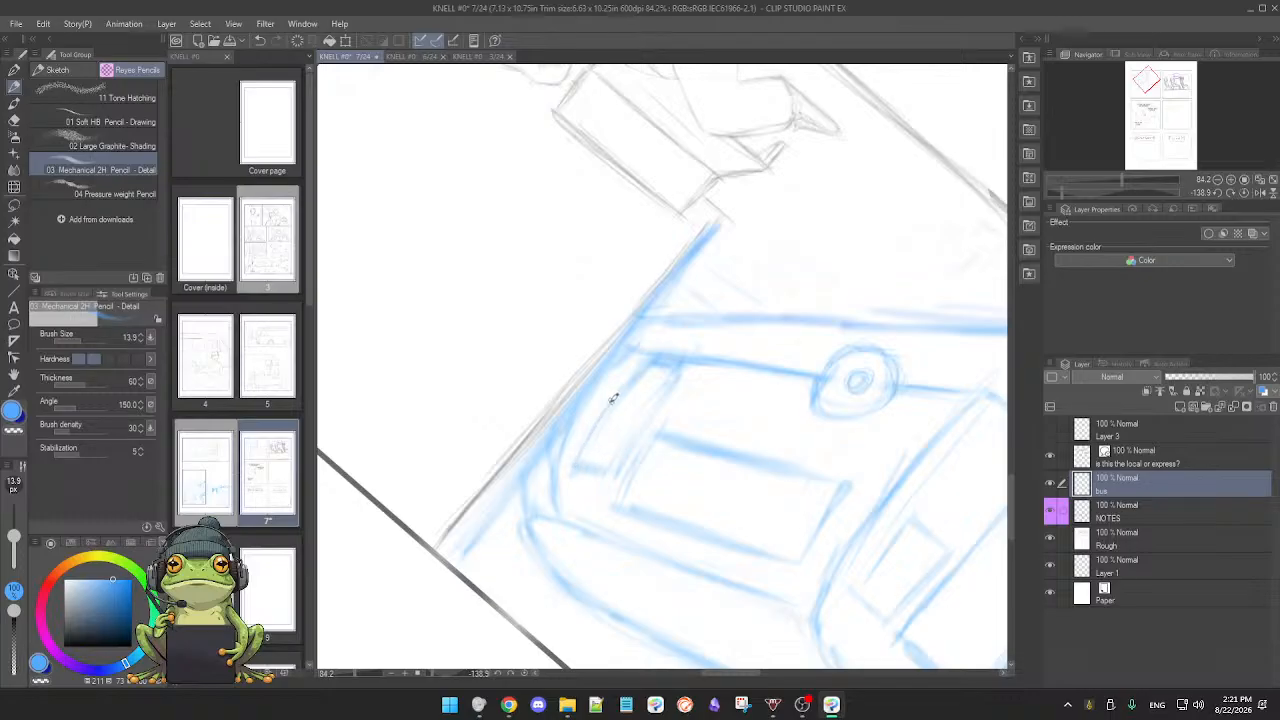
key("e")
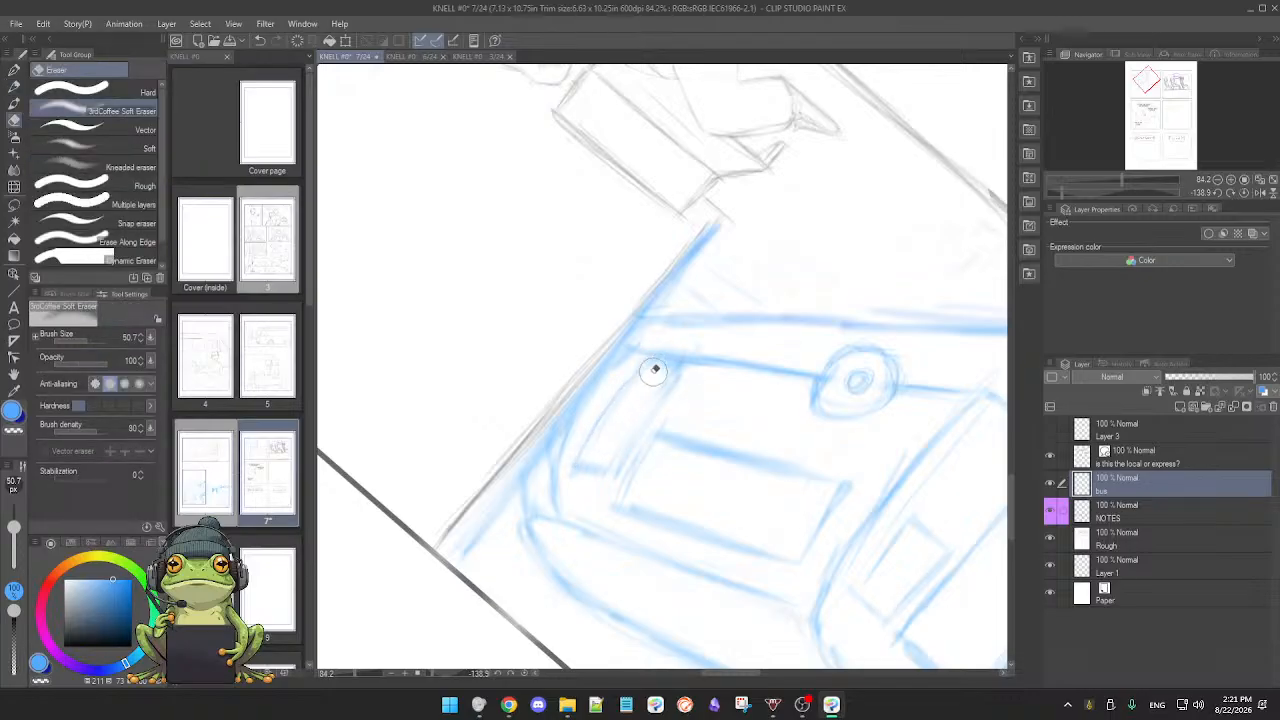
key("p")
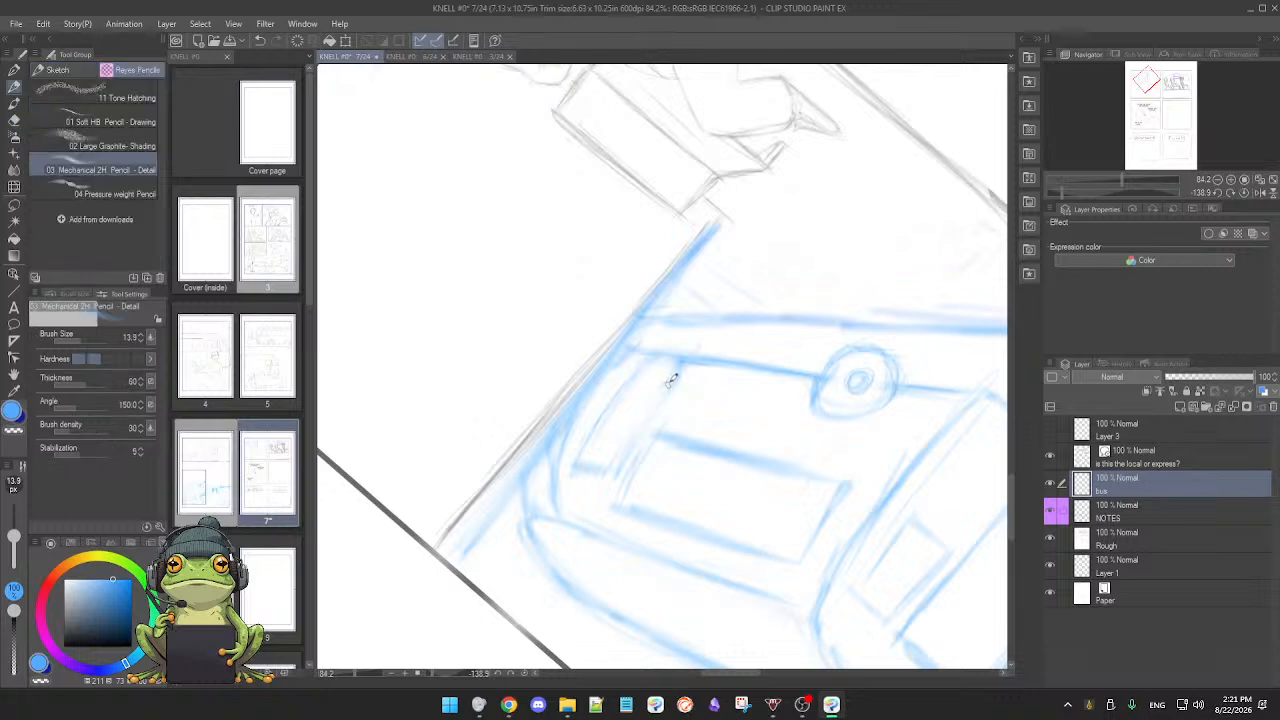
key("e")
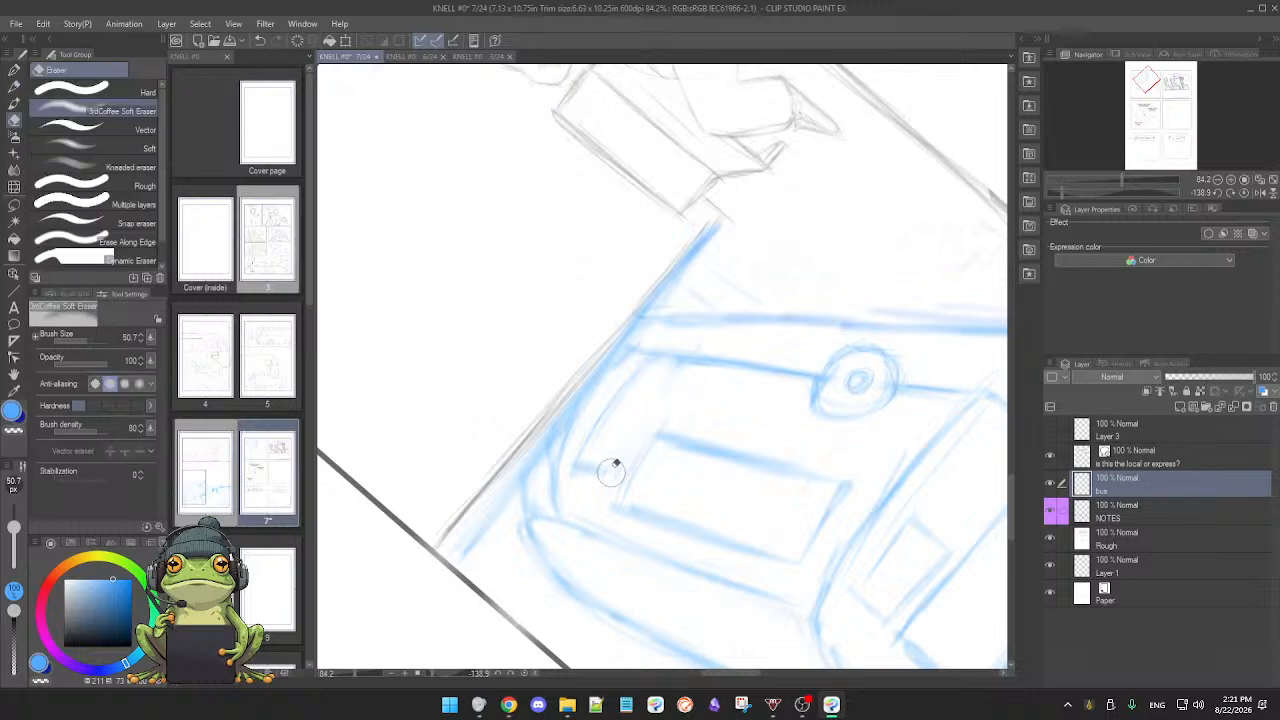
key("p")
left_click_drag(614, 452, 581, 420)
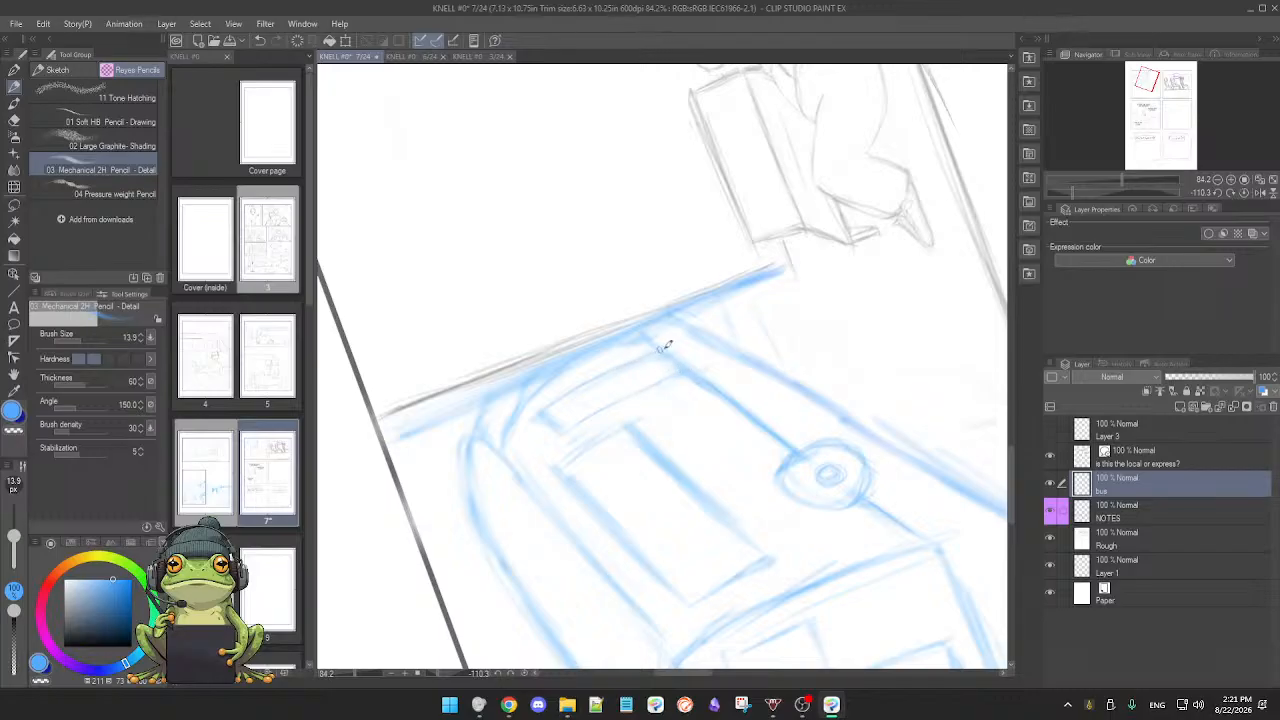
Step: Set the eraser size to 27.5 and redraw the two long edges of the narrow far window
key("e")
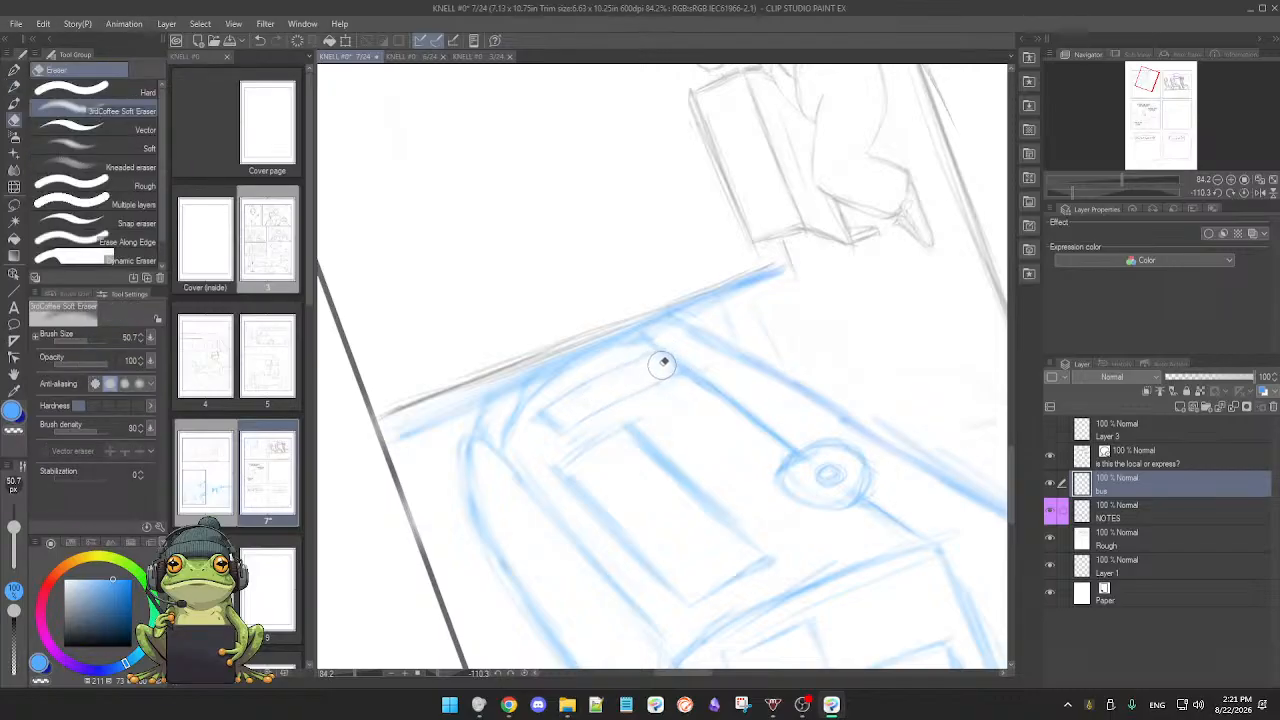
left_click_drag(14, 548, 15, 534)
key("p")
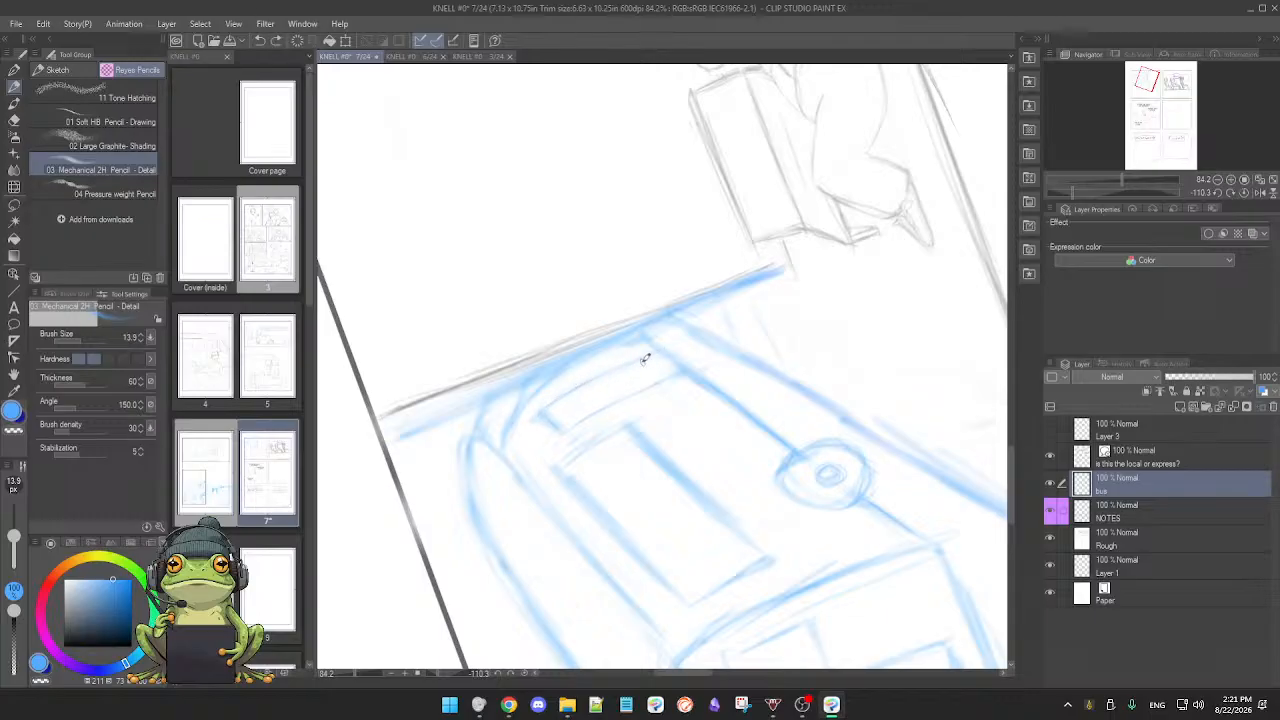
left_click_drag(585, 382, 643, 360)
left_click_drag(610, 401, 666, 373)
Step: Thin out and redraw the long upper and lower edges of the bus's large side window
left_click_drag(798, 443, 581, 463)
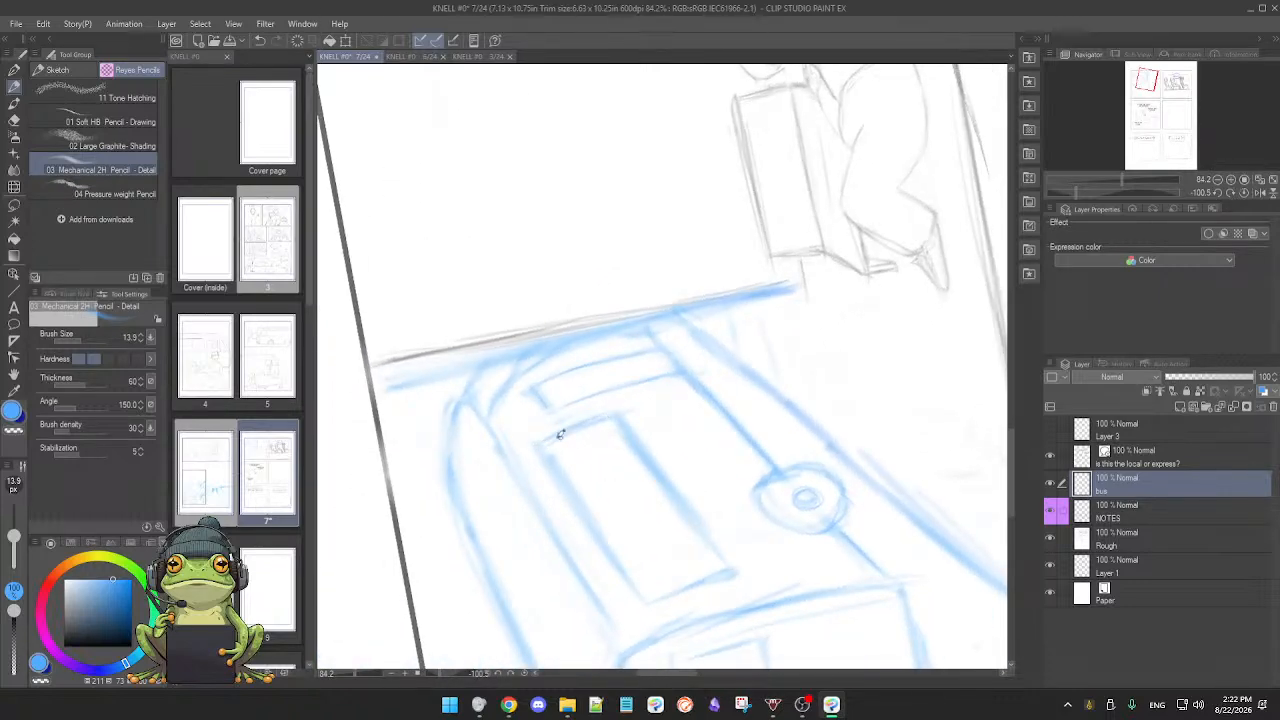
left_click_drag(765, 493, 467, 502)
left_click_drag(682, 402, 741, 478)
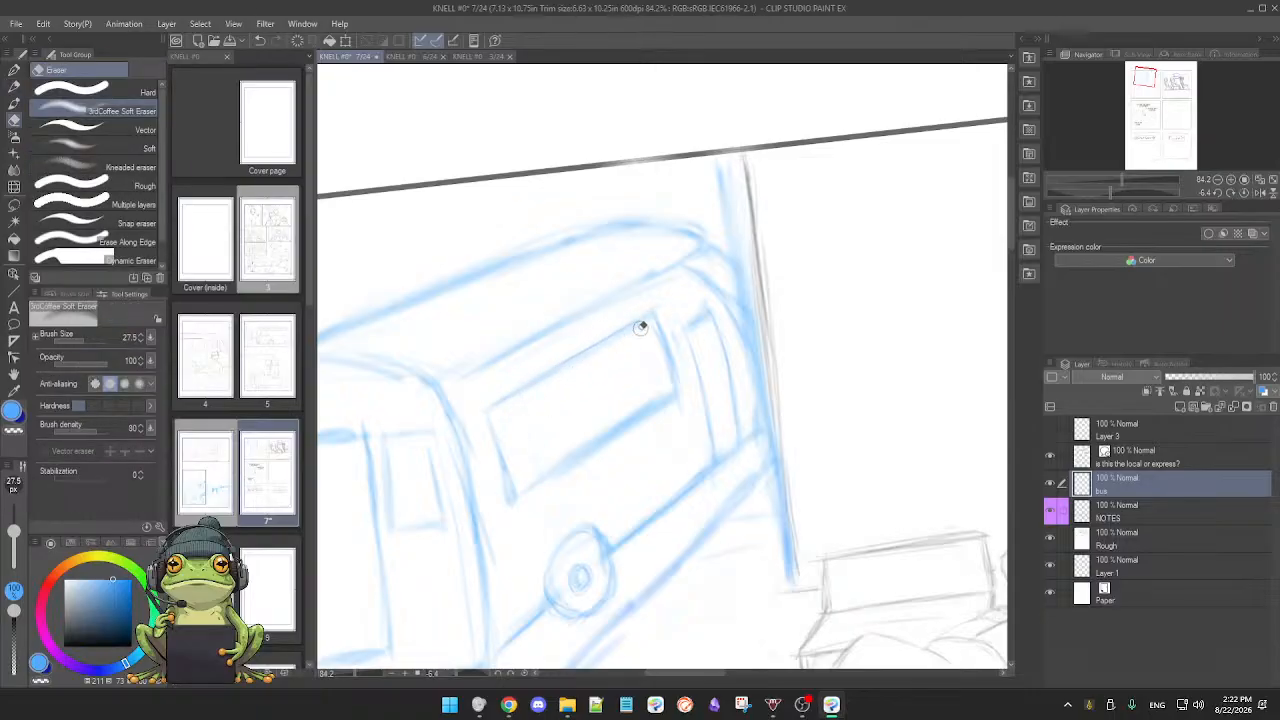
mouse_move(701, 470)
left_mouse_down()
mouse_move(668, 497)
mouse_move(550, 472)
left_mouse_up()
key("e")
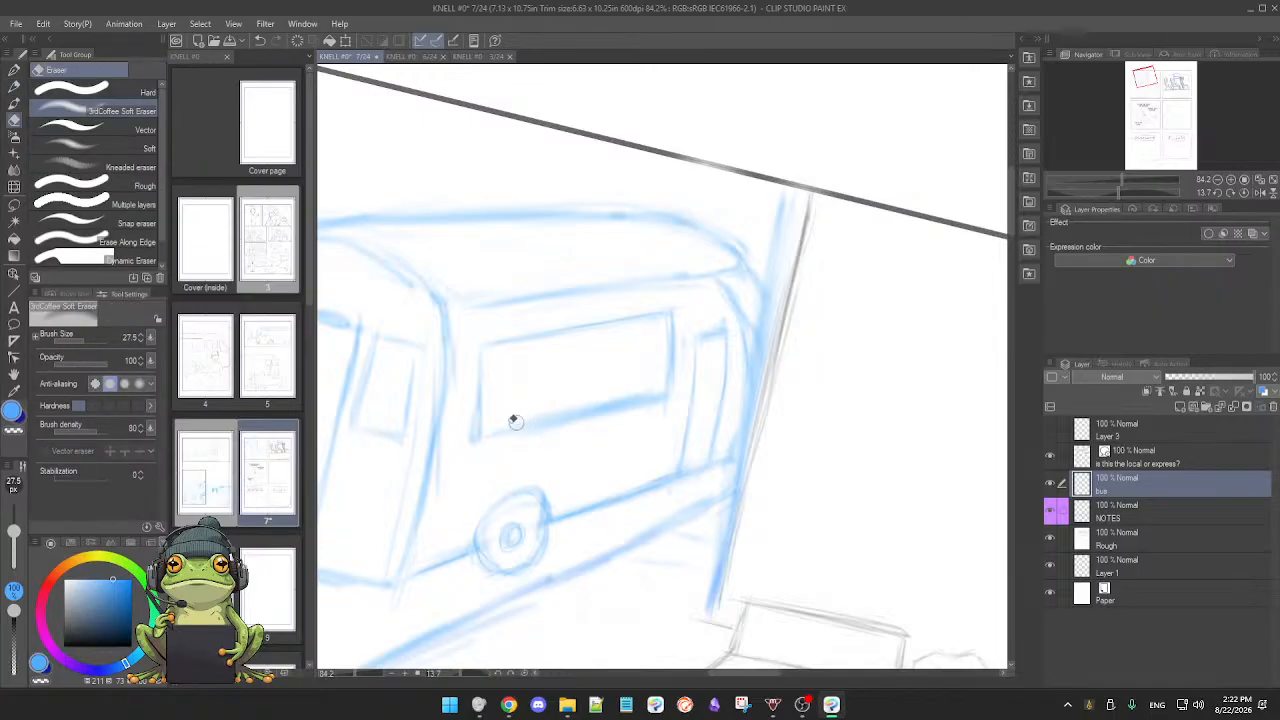
left_click_drag(510, 423, 635, 393)
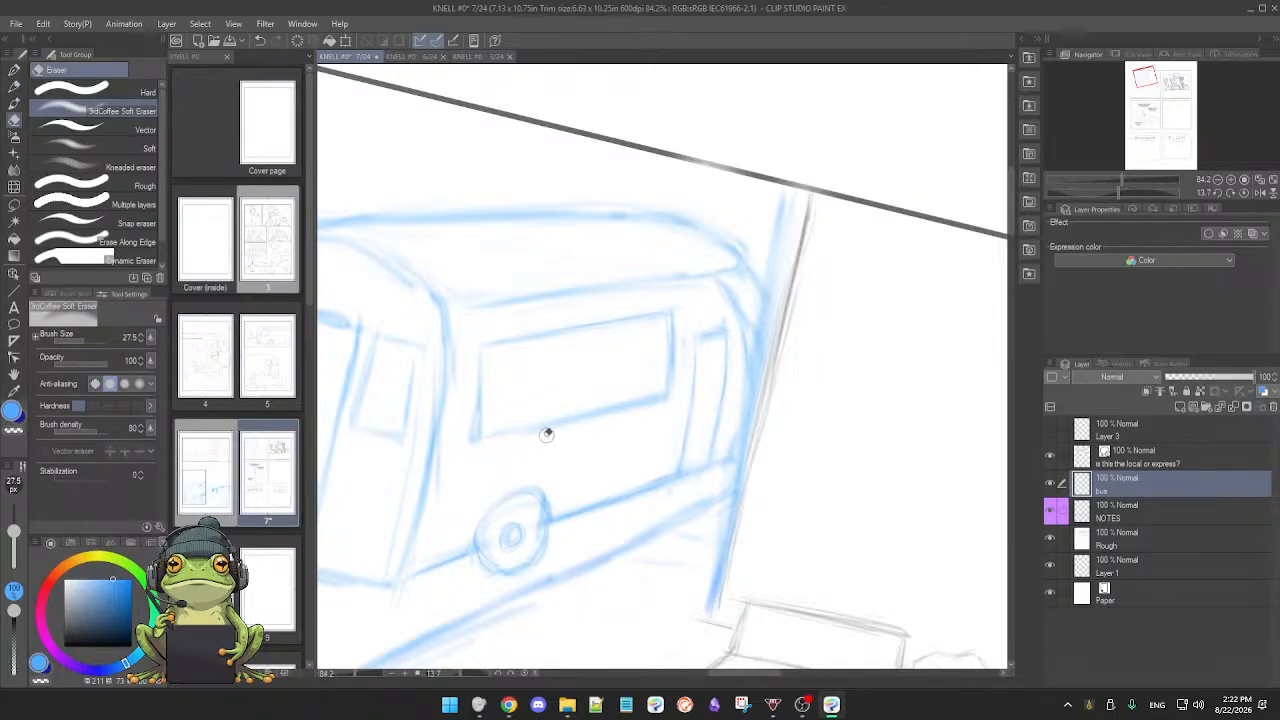
key("p")
left_click_drag(556, 480, 586, 473)
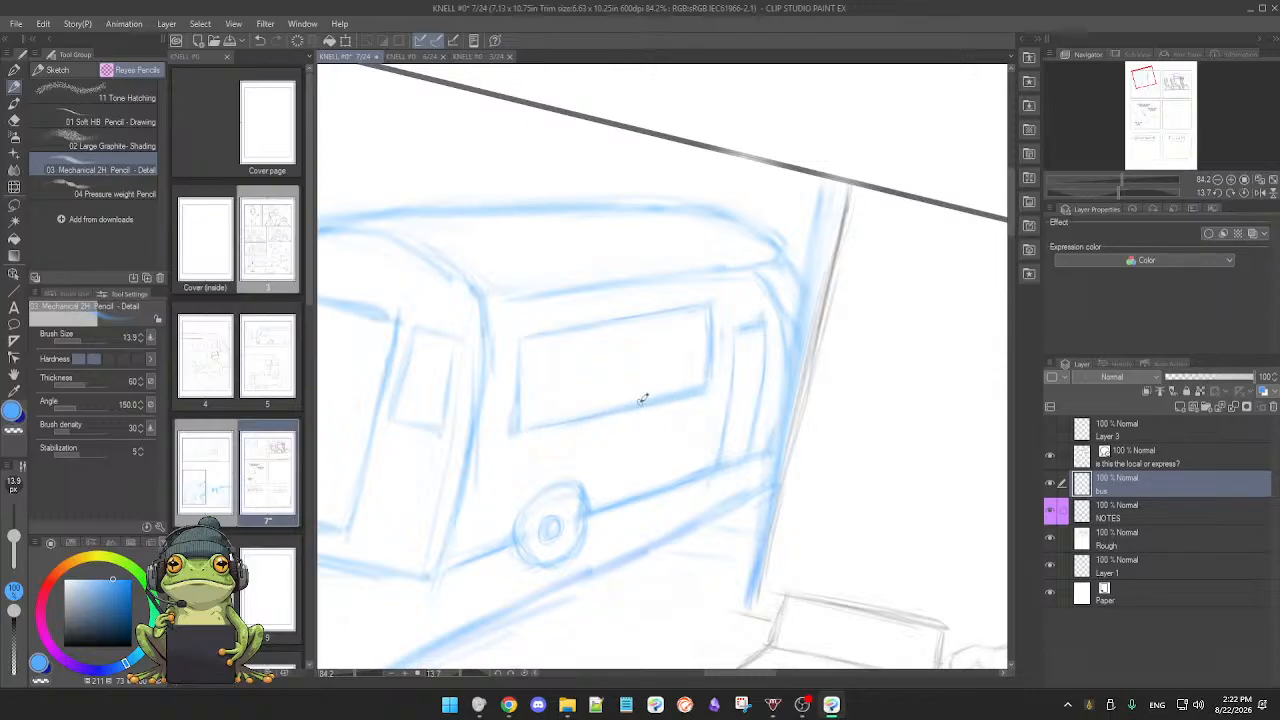
Step: Clean up the short end edges and corners of the large side window with eraser and pencil
key("e")
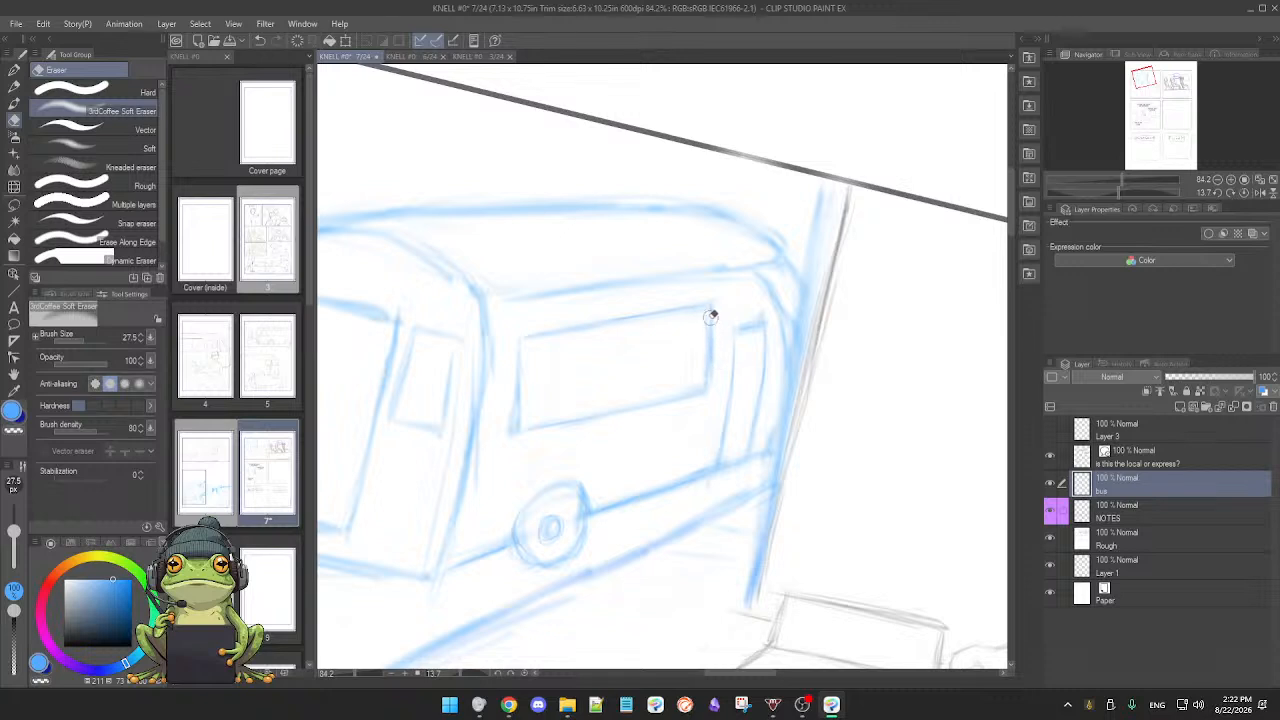
key("p")
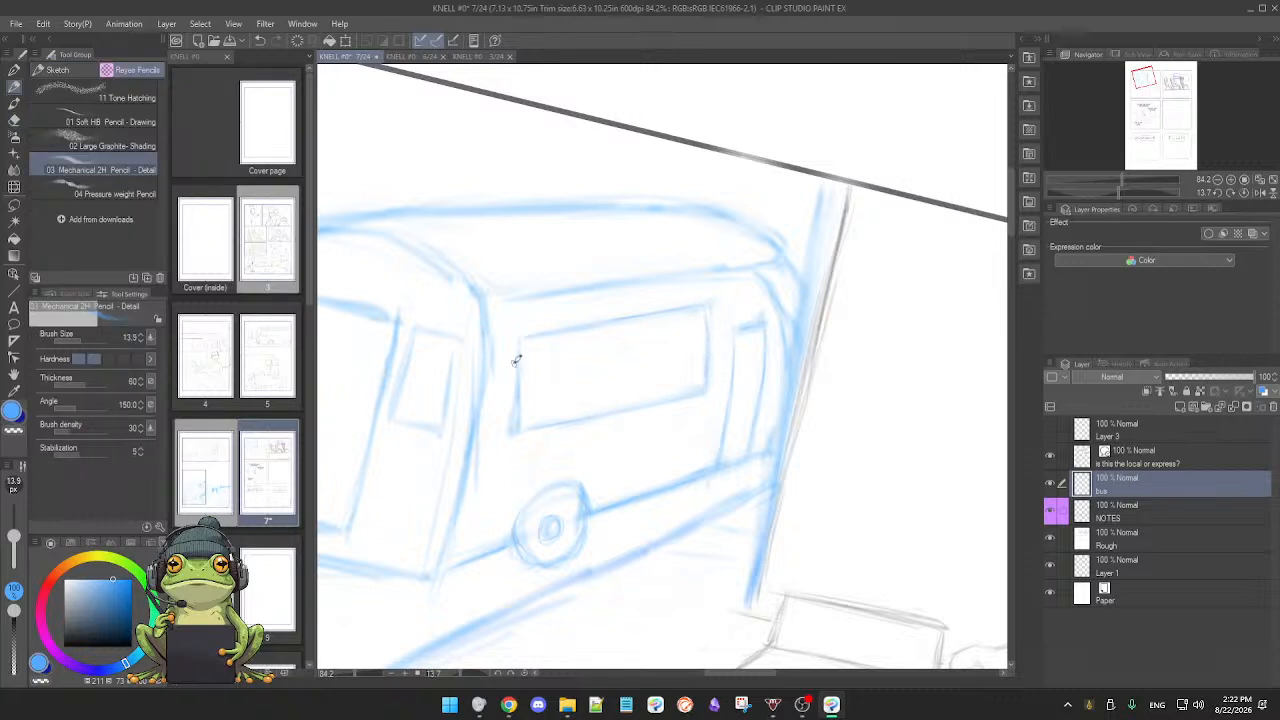
key("e")
key("p")
key("e")
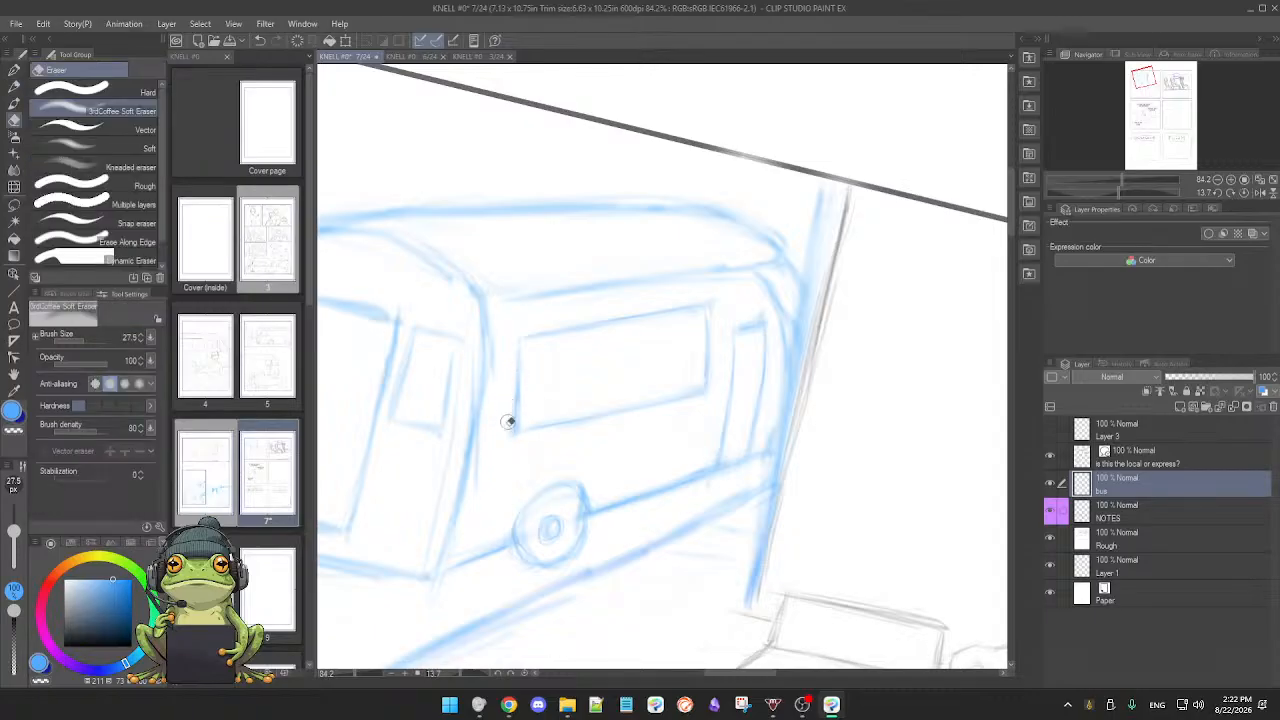
key("p")
Step: Sketch a wheel arch around the bus's wheel and refine the outlines of the tire and hub
left_click_drag(655, 464, 651, 437)
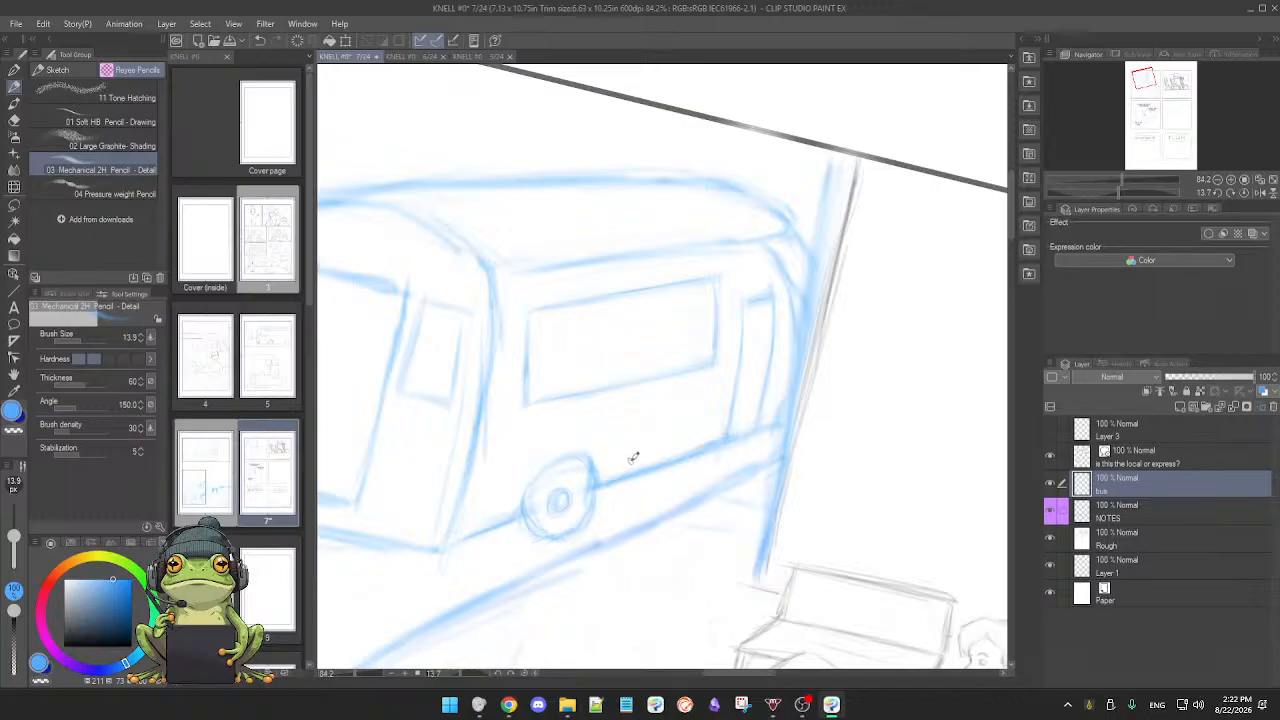
mouse_move(553, 500)
left_mouse_down()
mouse_move(622, 532)
mouse_move(592, 522)
left_mouse_up()
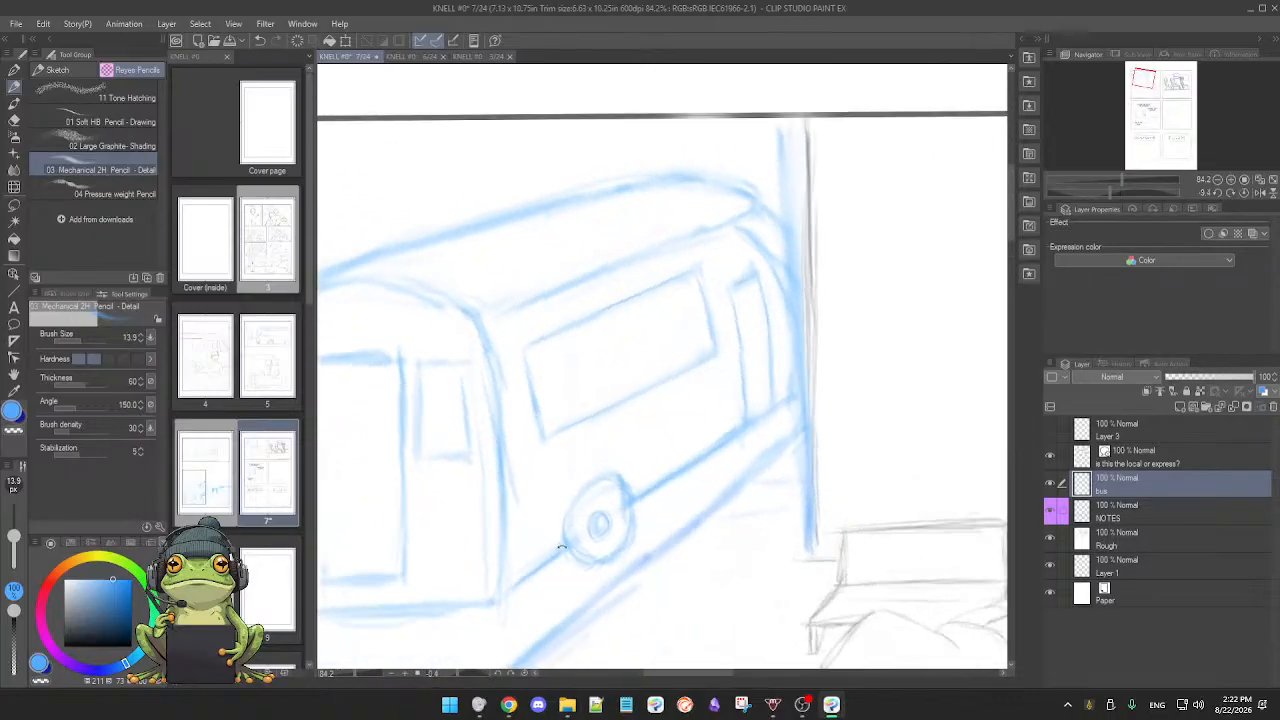
key("e")
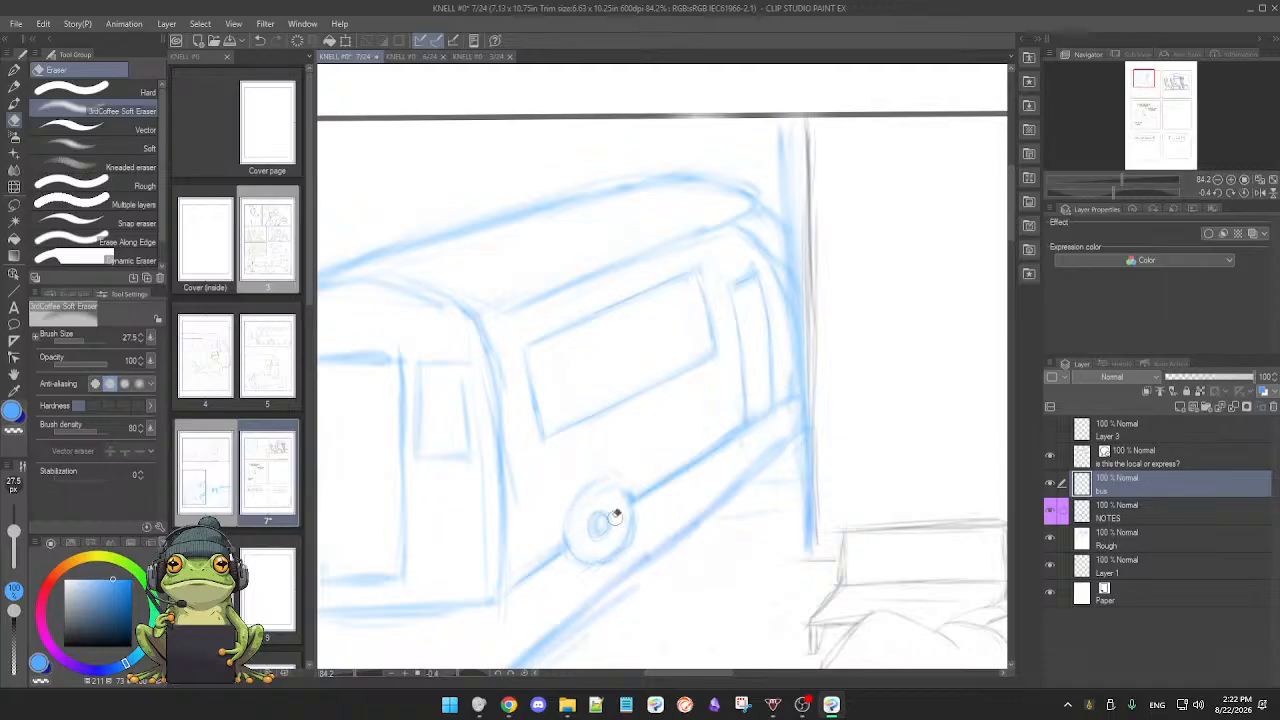
key("p")
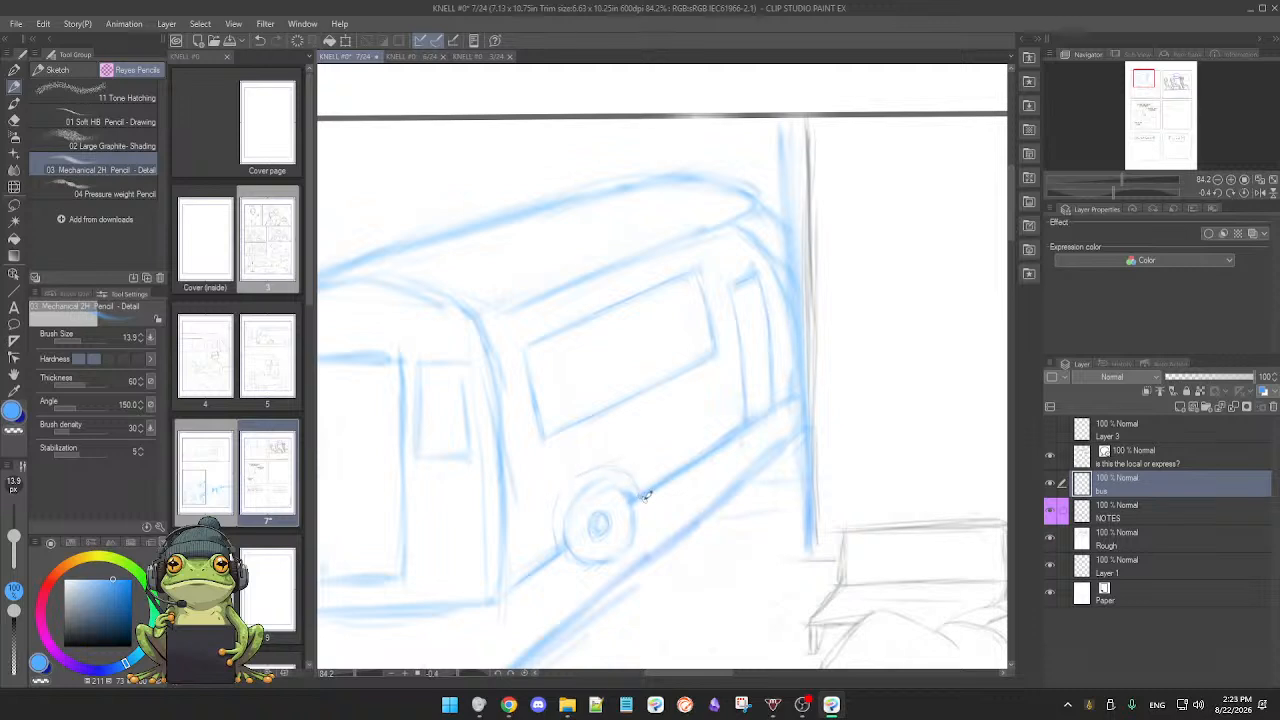
key("e")
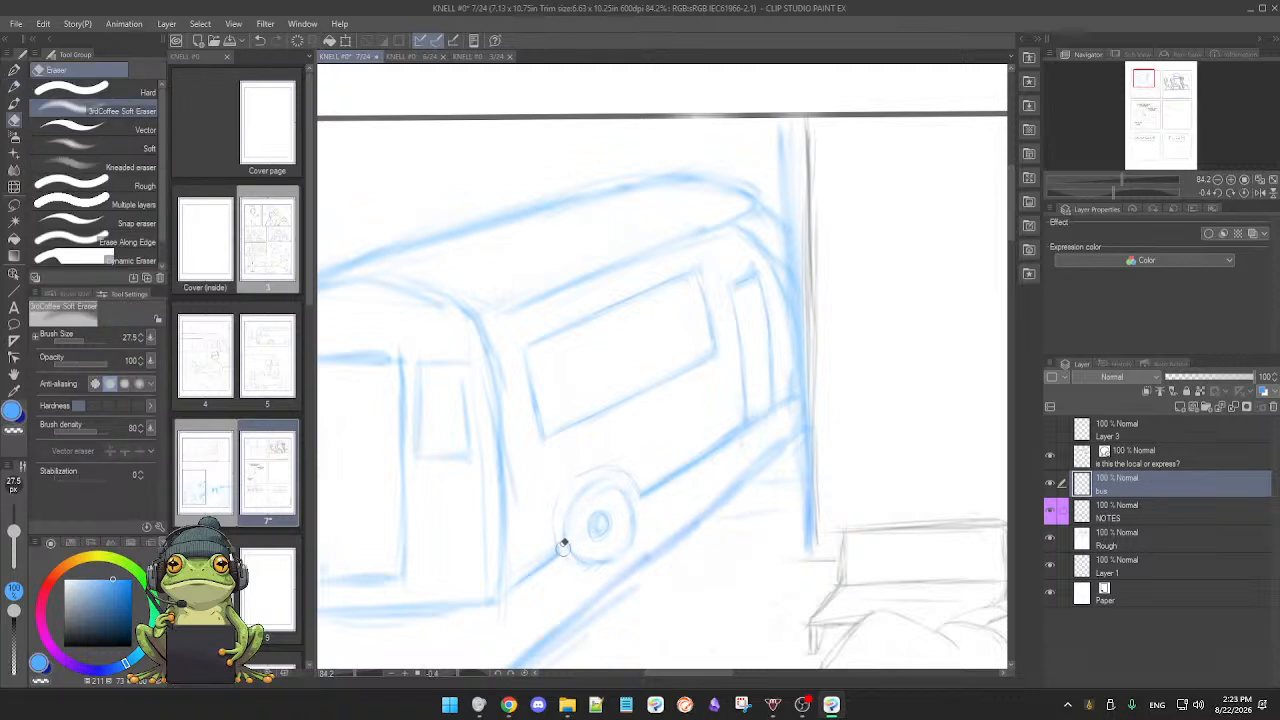
key("p")
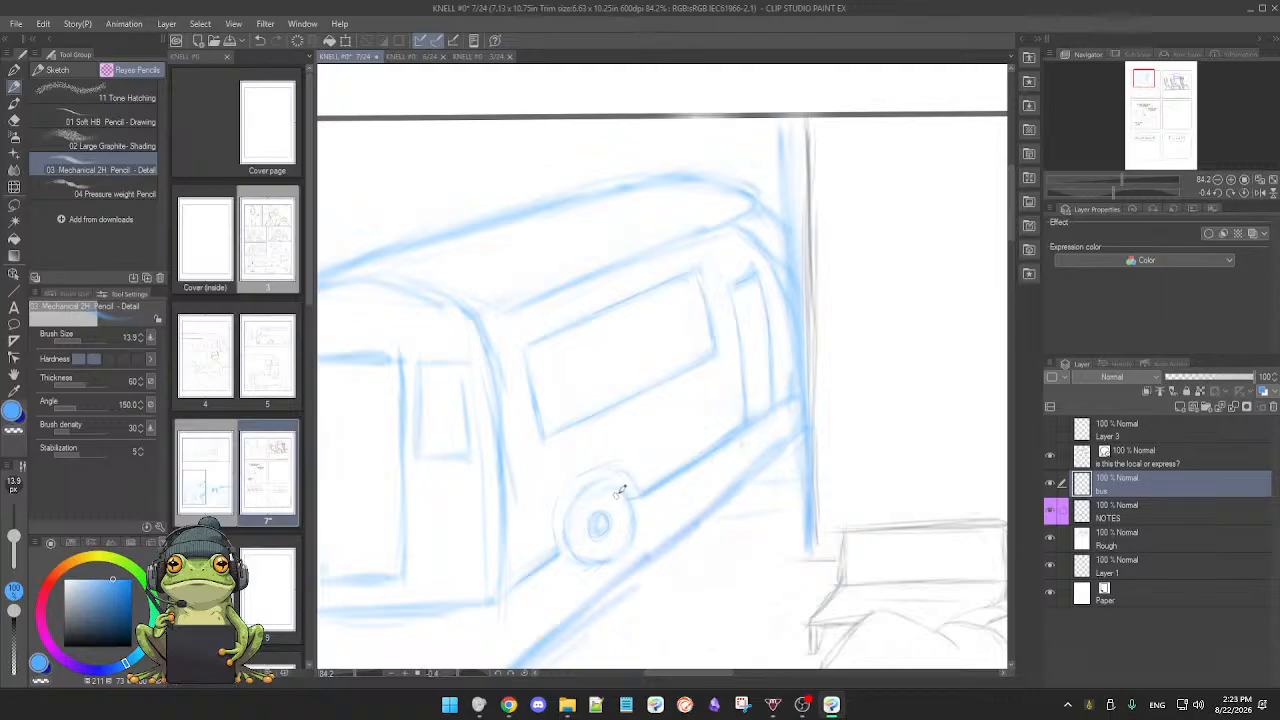
key("e")
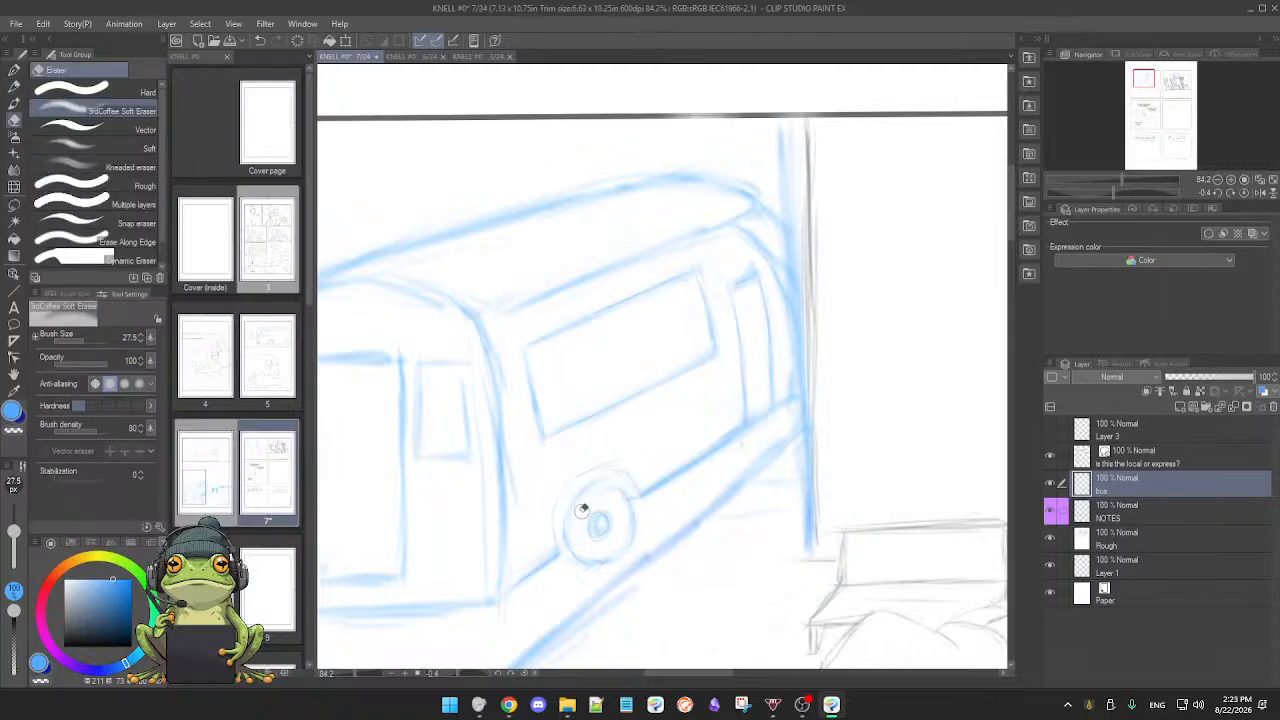
key("p")
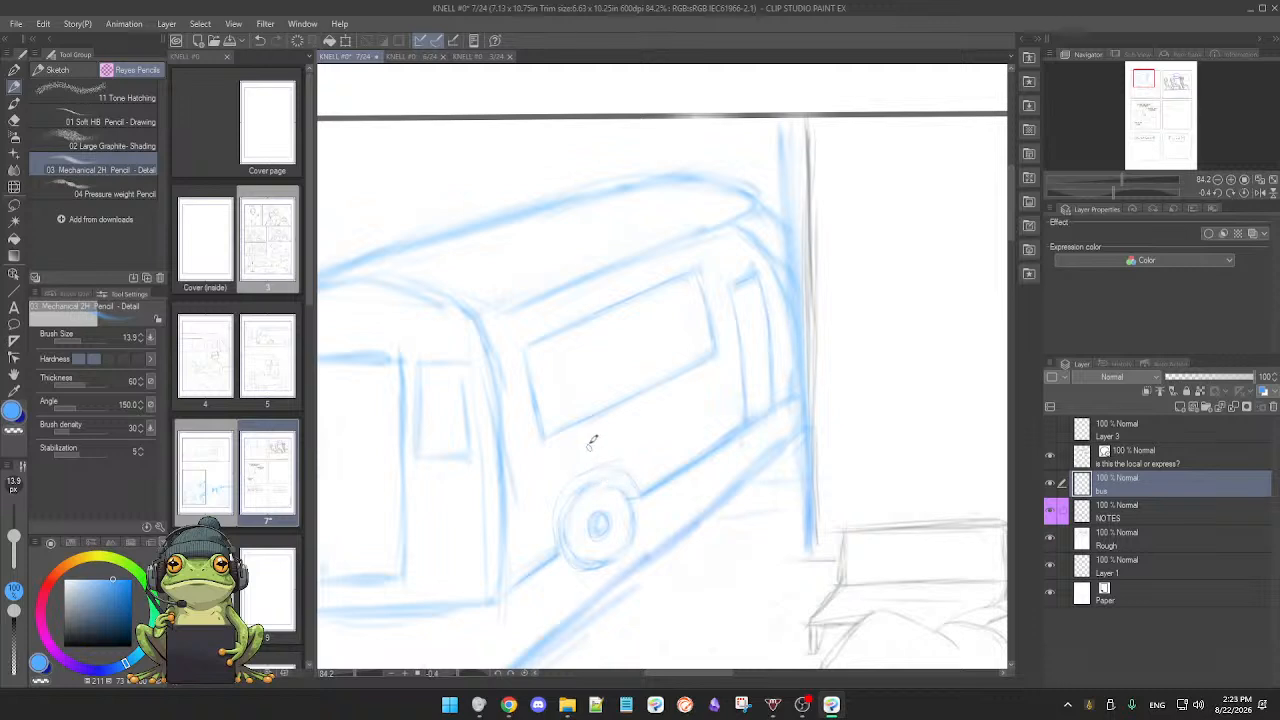
Step: Thin out and redraw the bus's lower body line from the wheel arch to the base of the narrow far window
left_click_drag(581, 430, 603, 434)
mouse_move(666, 466)
left_mouse_down()
mouse_move(558, 423)
mouse_move(560, 437)
mouse_move(637, 389)
left_mouse_up()
key("e")
left_click_drag(583, 429, 645, 386)
key("p")
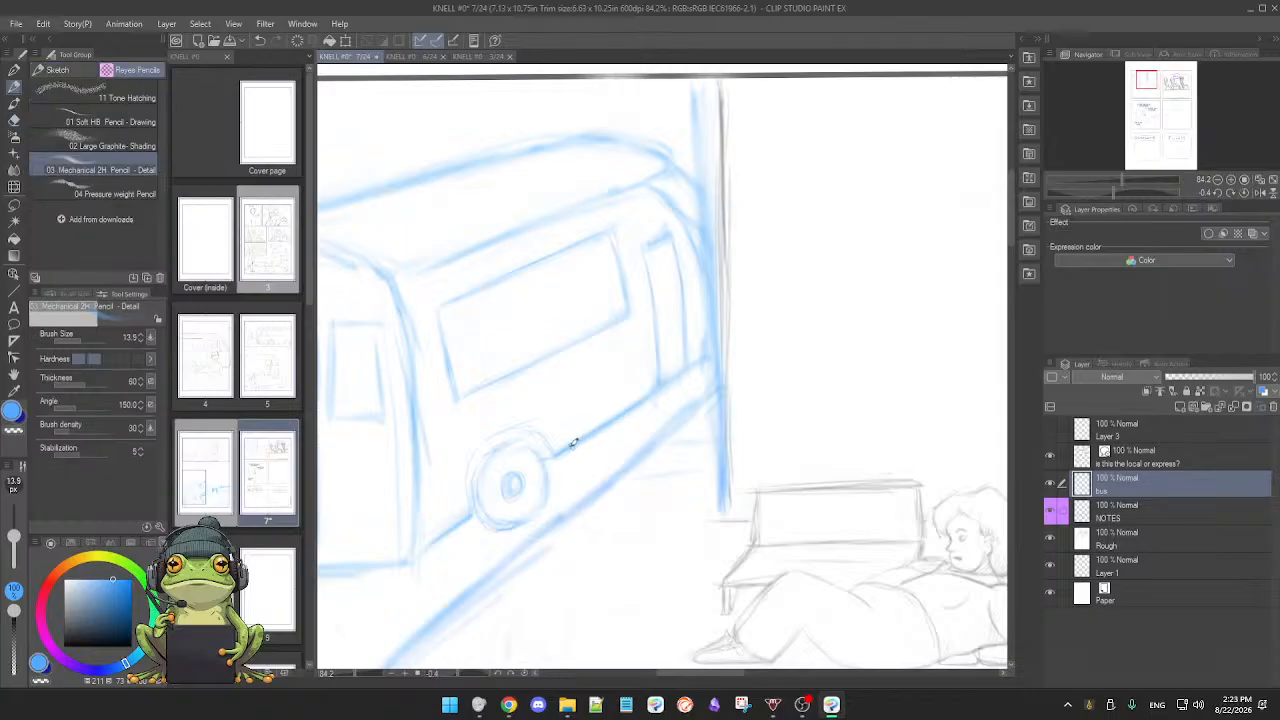
key("e")
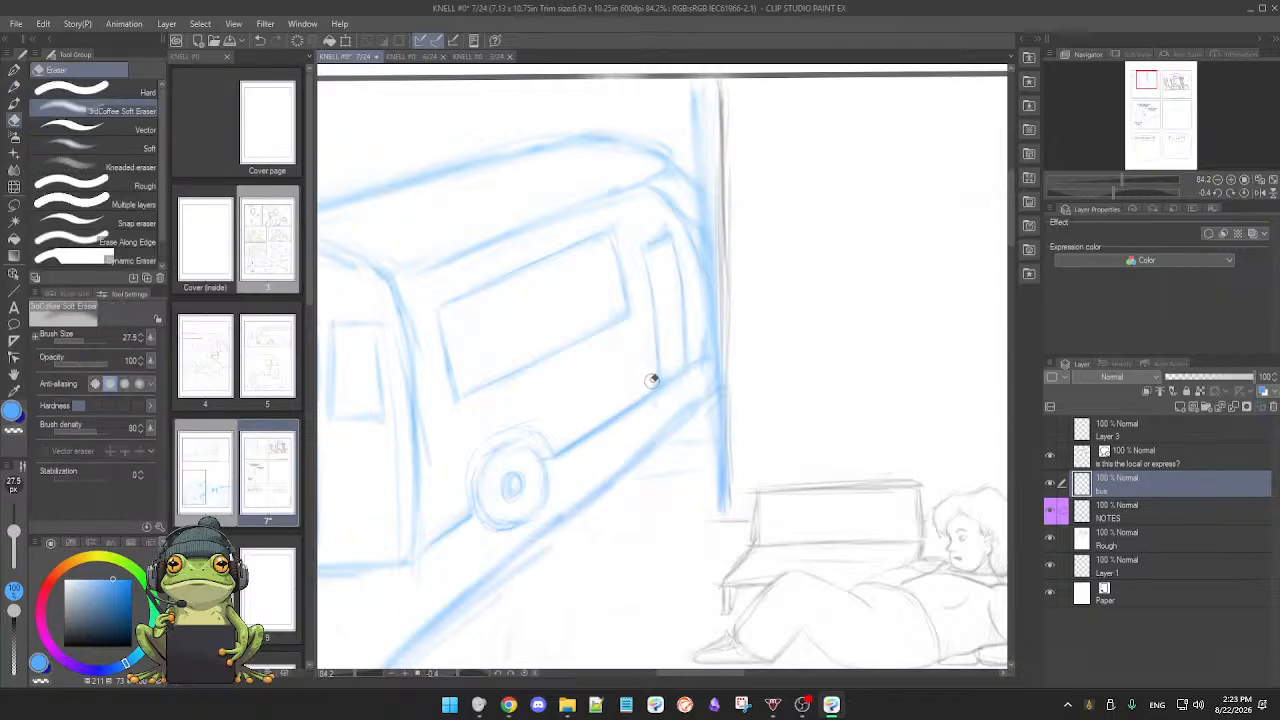
key("p")
key("e")
key("p")
Step: Erase the thick blue vertical line running beside the grey wall edge behind the bus
scroll(629, 443, "up", 2)
key("e")
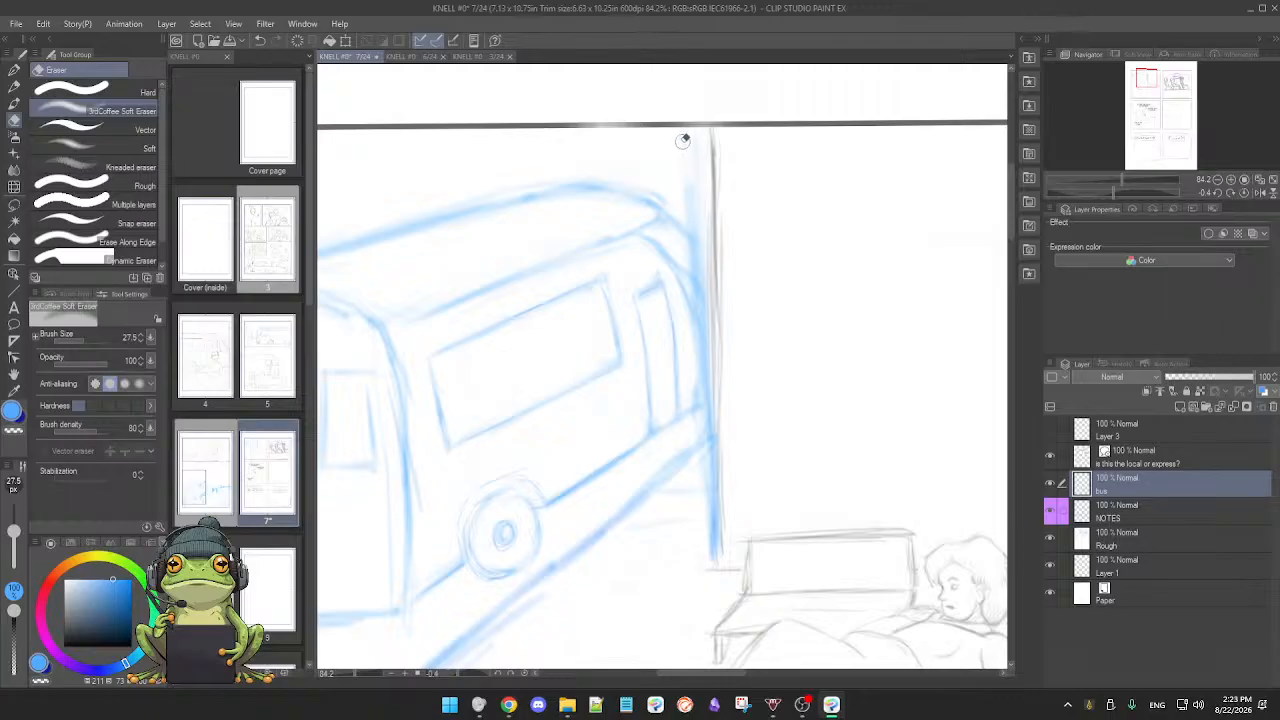
mouse_move(684, 170)
left_mouse_down()
mouse_move(680, 135)
mouse_move(699, 272)
mouse_move(681, 248)
mouse_move(715, 321)
mouse_move(682, 285)
mouse_move(704, 324)
mouse_move(700, 337)
mouse_move(685, 299)
mouse_move(711, 371)
mouse_move(692, 323)
mouse_move(706, 405)
mouse_move(690, 302)
mouse_move(676, 267)
mouse_move(695, 324)
mouse_move(661, 249)
mouse_move(688, 303)
left_mouse_up()
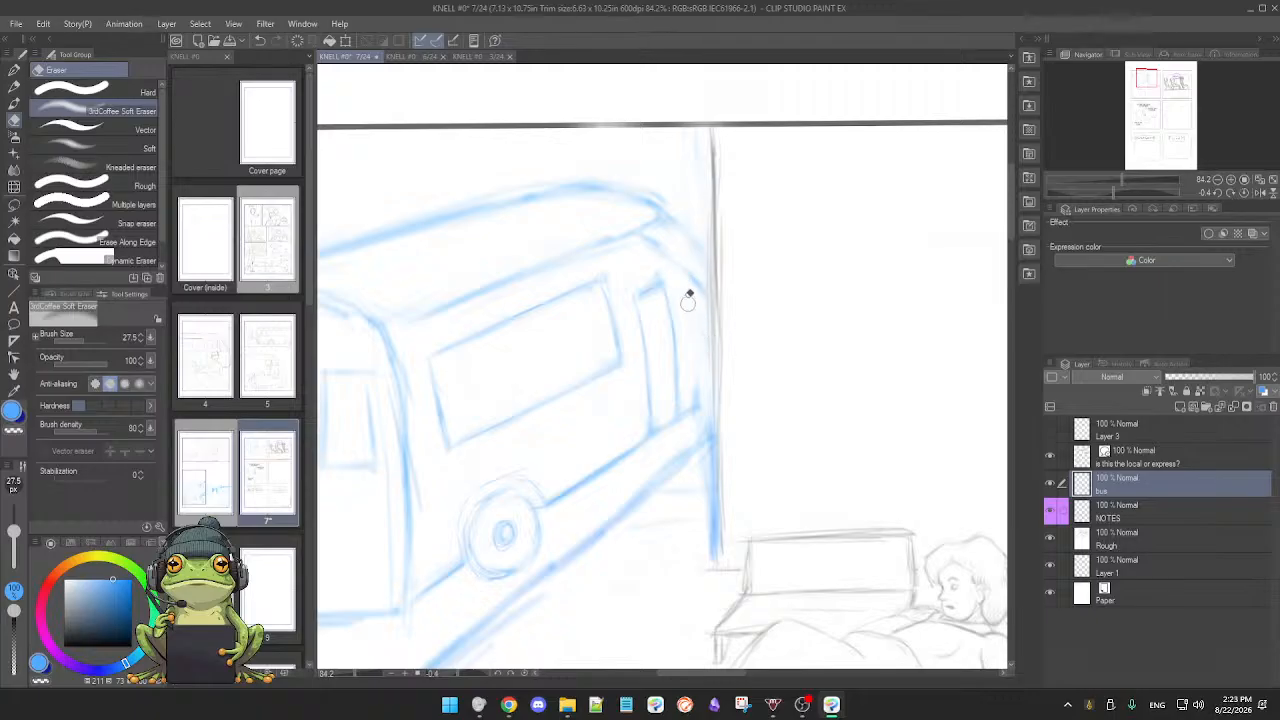
mouse_move(707, 385)
left_mouse_down()
mouse_move(703, 466)
mouse_move(717, 463)
mouse_move(720, 525)
left_mouse_up()
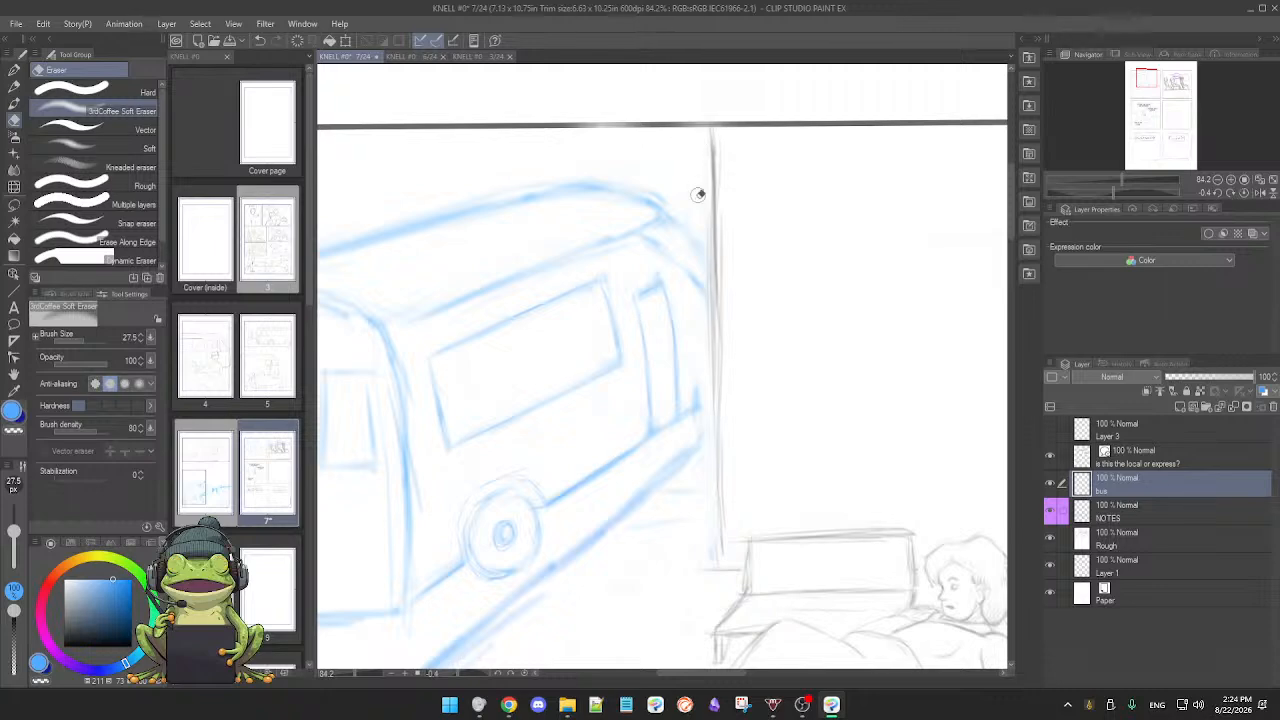
key("p")
mouse_move(640, 492)
left_mouse_down()
mouse_move(691, 494)
mouse_move(757, 420)
left_mouse_up()
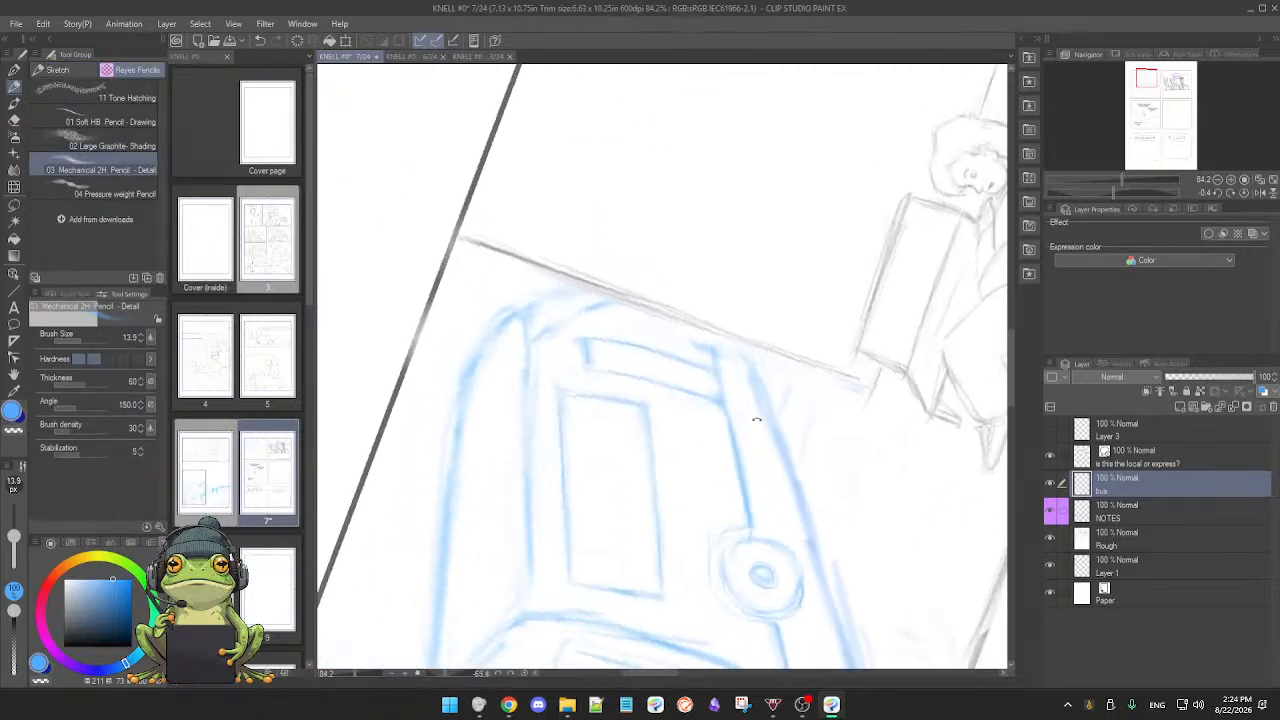
Step: Erase and re-sketch the far upper corner of the bus where its roof meets the grey wall edge
key("e")
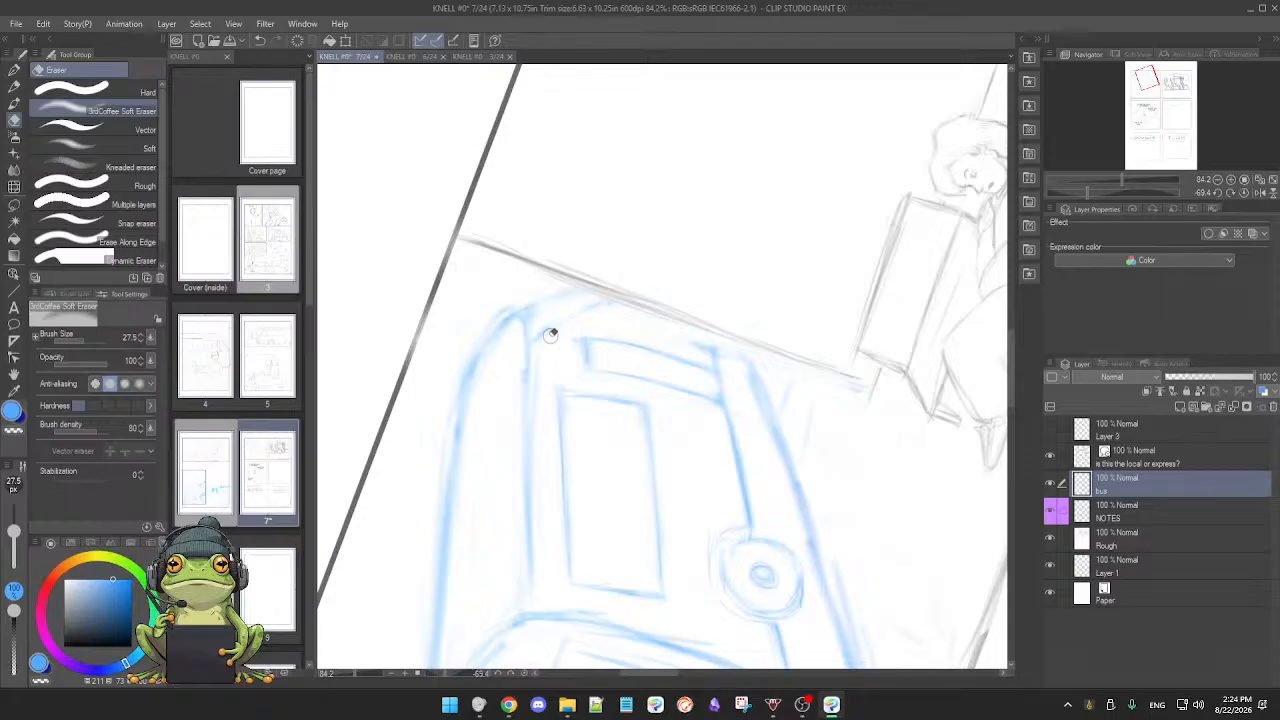
key("p")
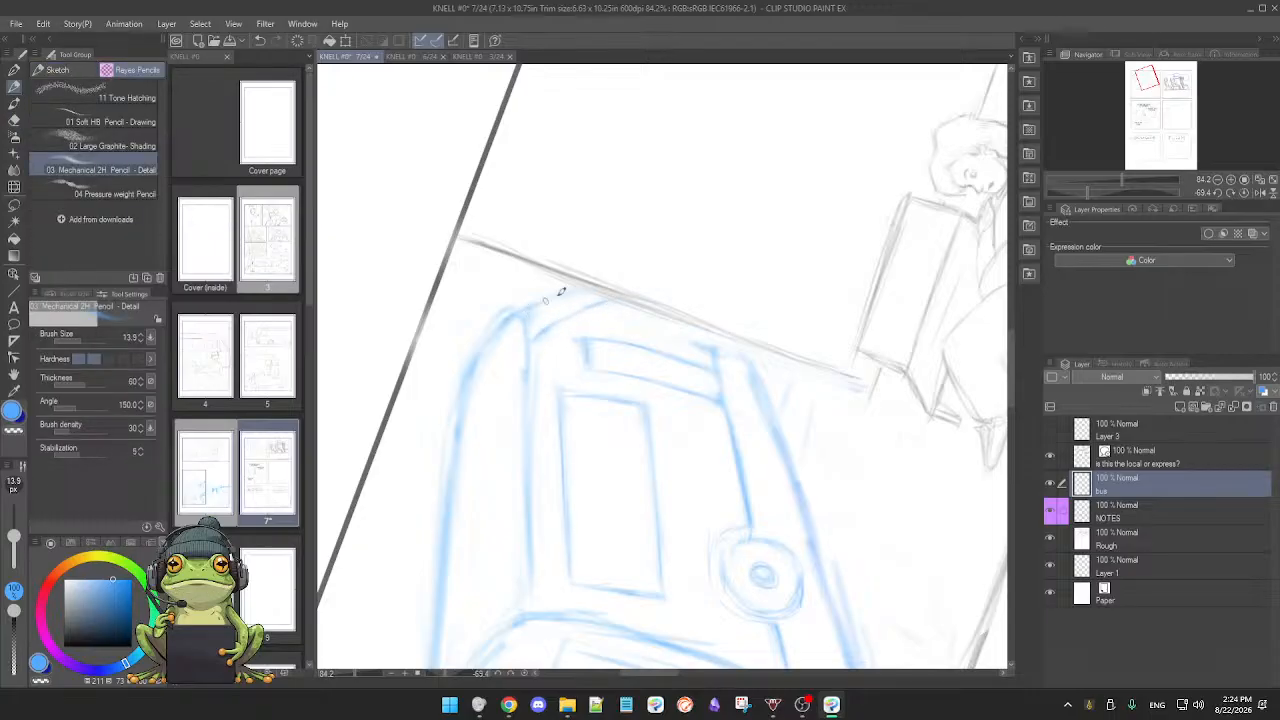
left_click_drag(679, 297, 658, 405)
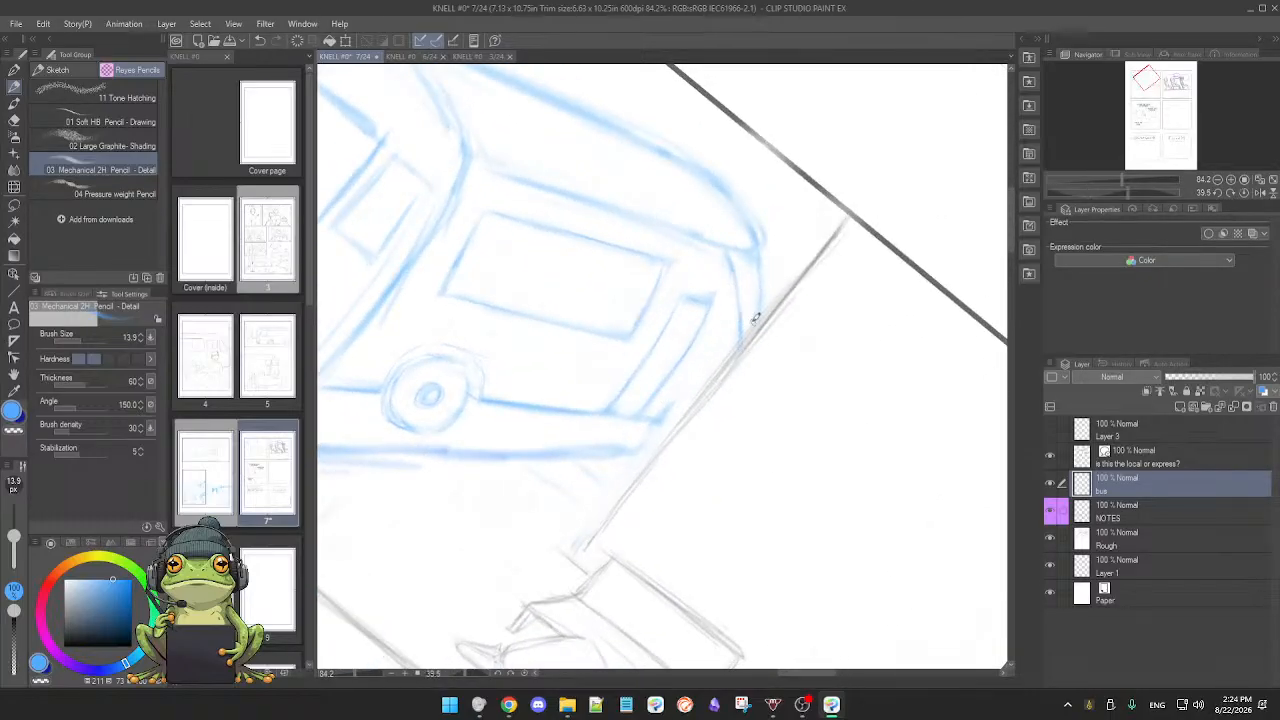
left_click_drag(729, 417, 757, 386)
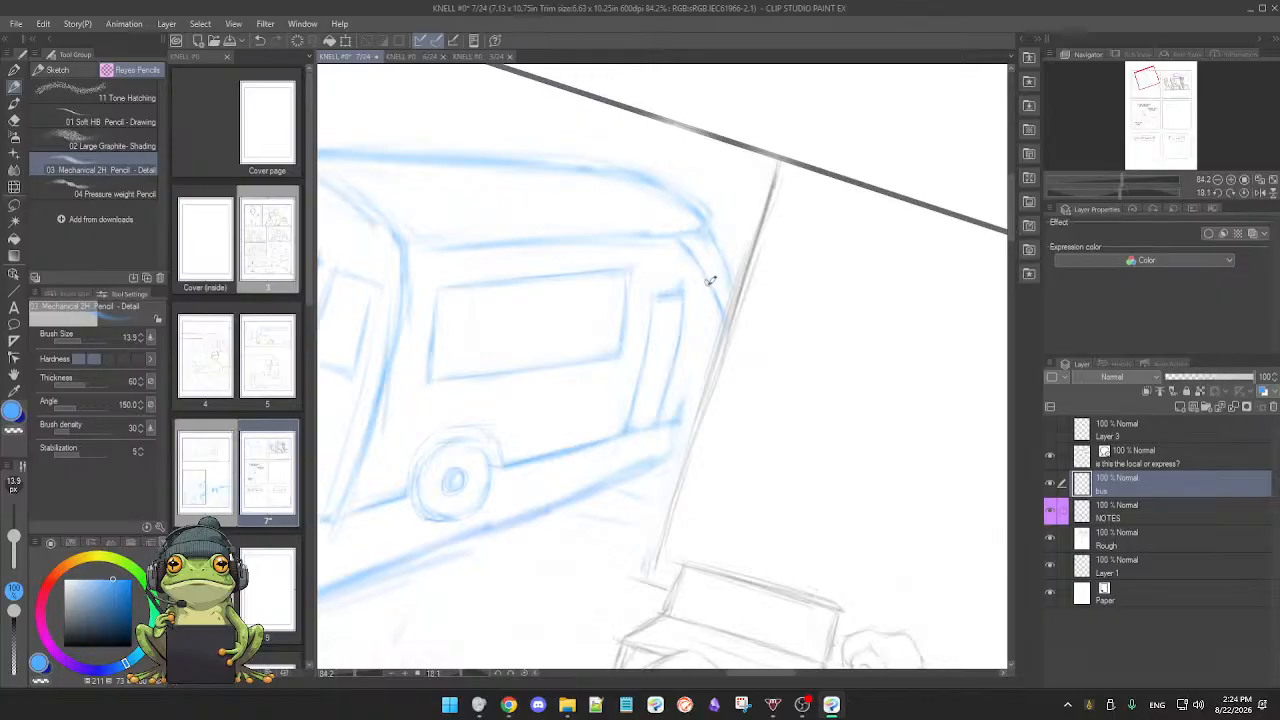
double_click(740, 360)
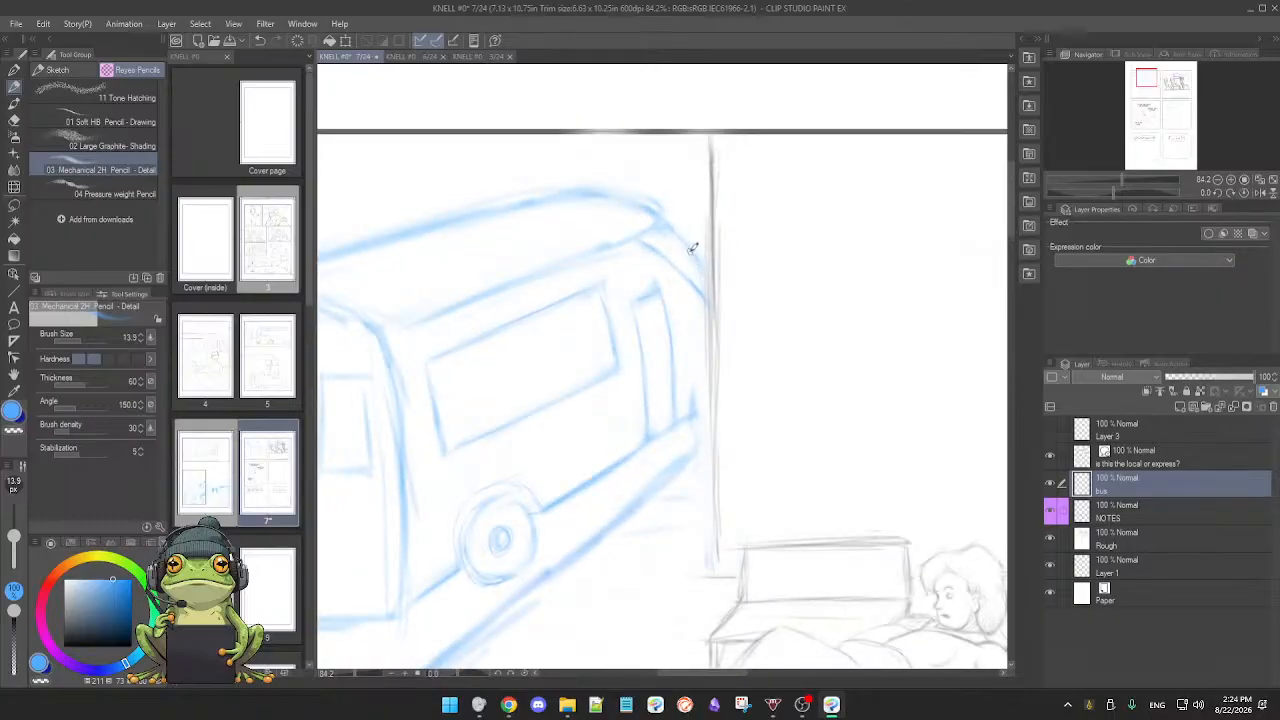
Step: Thin out the bus's curved far-end edge and redraw it from the roof corner down along the grey wall line
key("e")
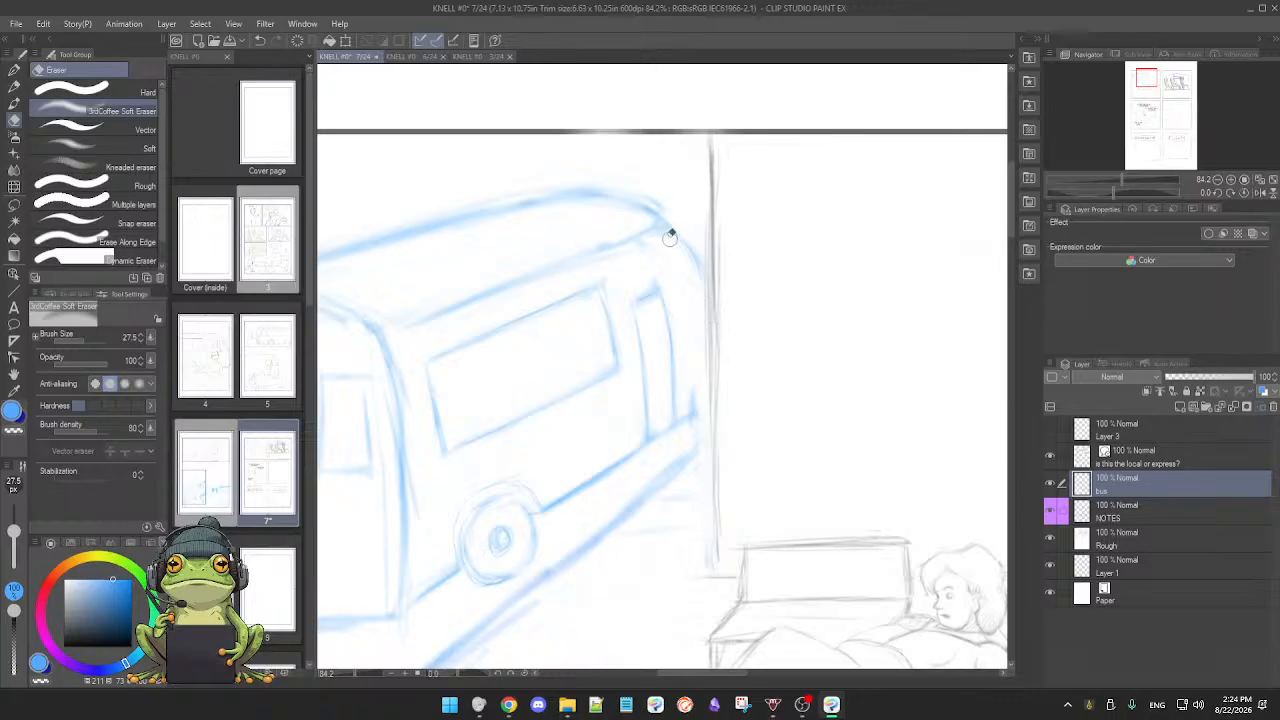
key("p")
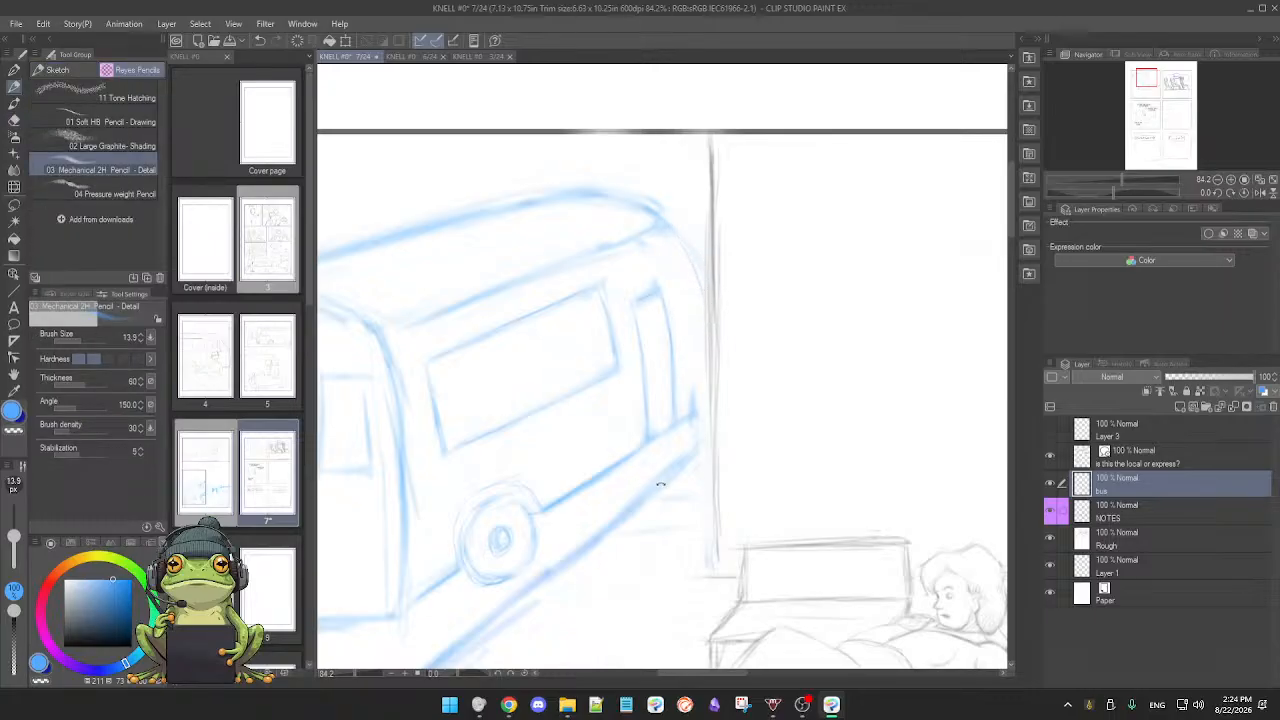
mouse_move(660, 484)
left_mouse_down()
mouse_move(794, 337)
mouse_move(586, 366)
left_mouse_up()
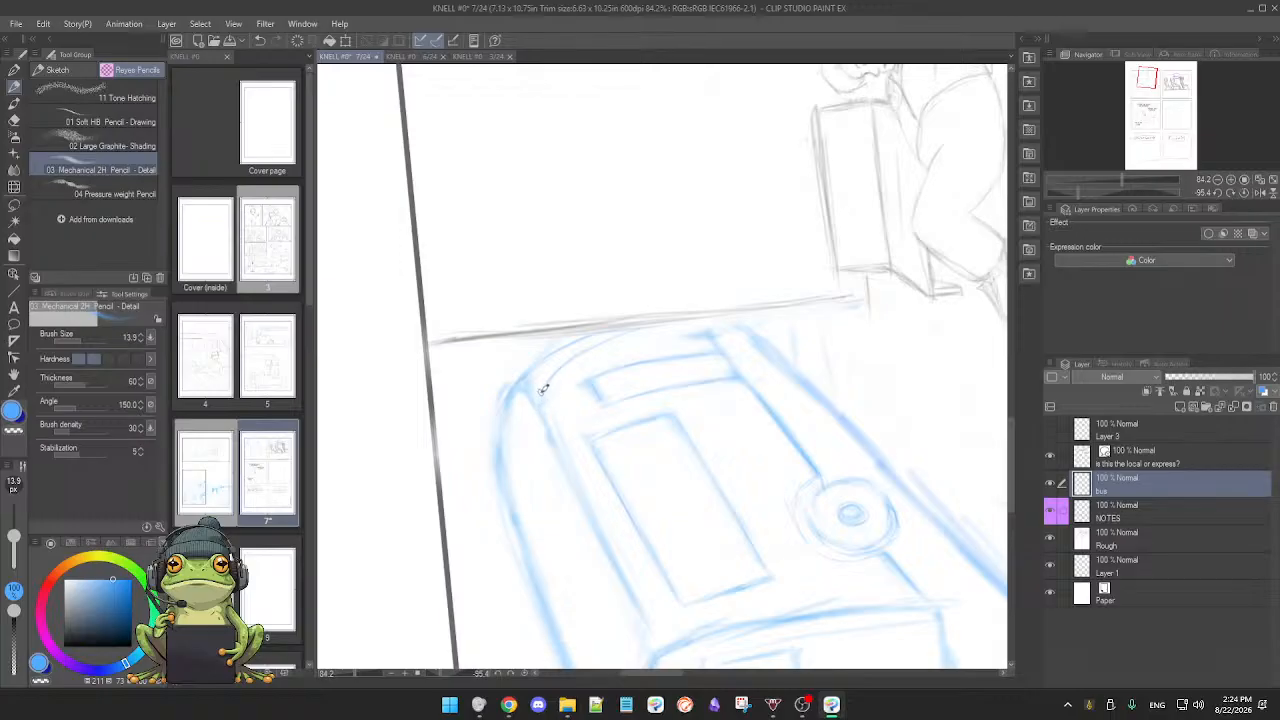
left_click_drag(586, 357, 595, 402)
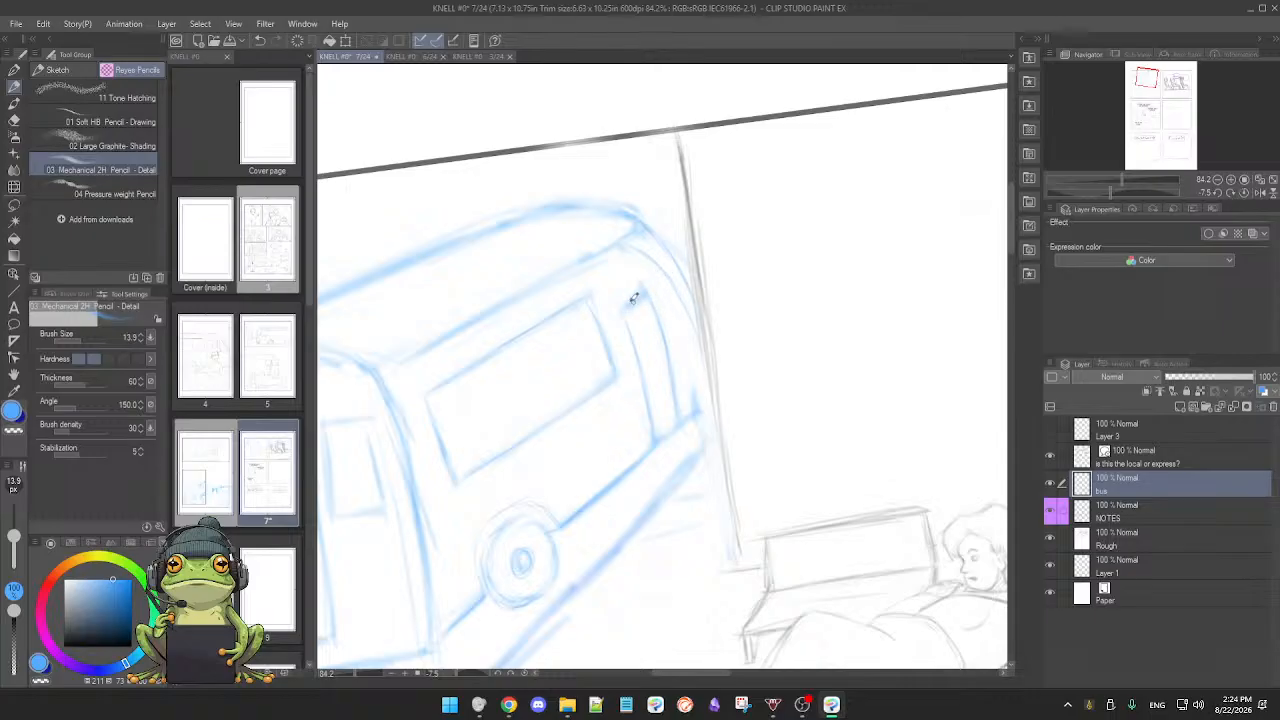
Step: Clean up the top edge of the narrow far window and the adjacent upper corner of the large side window
key("e")
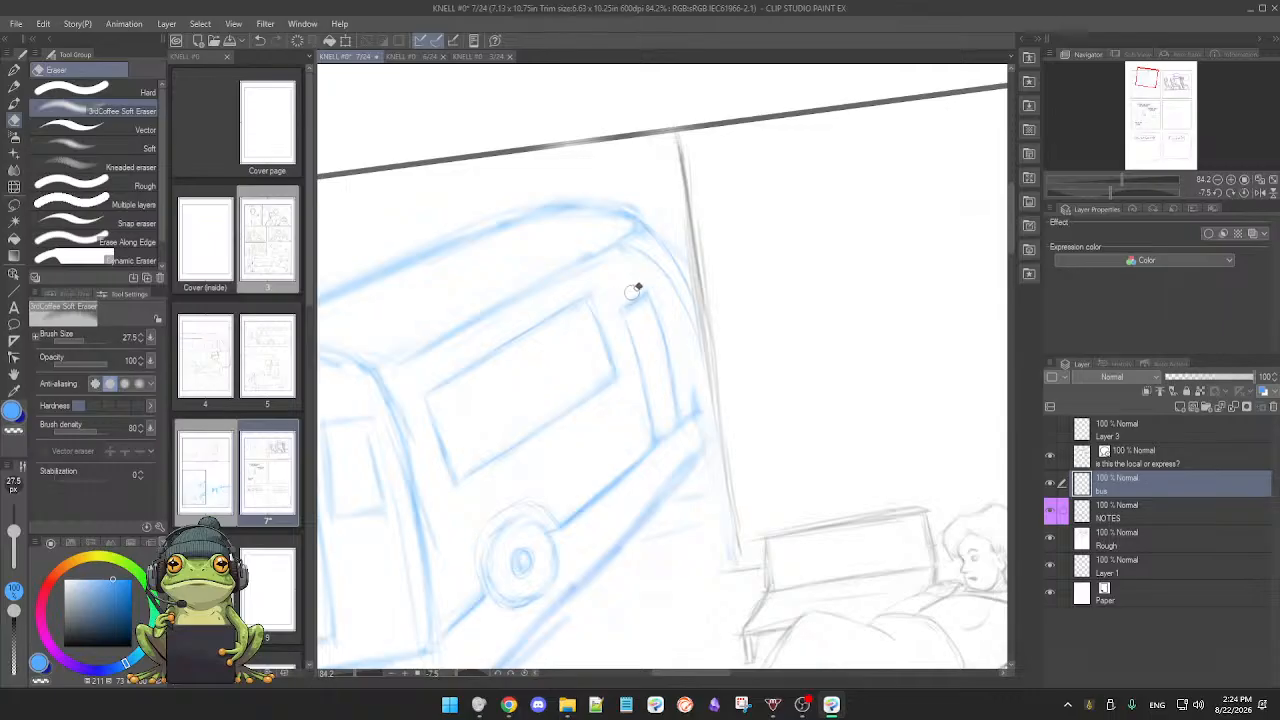
key("p")
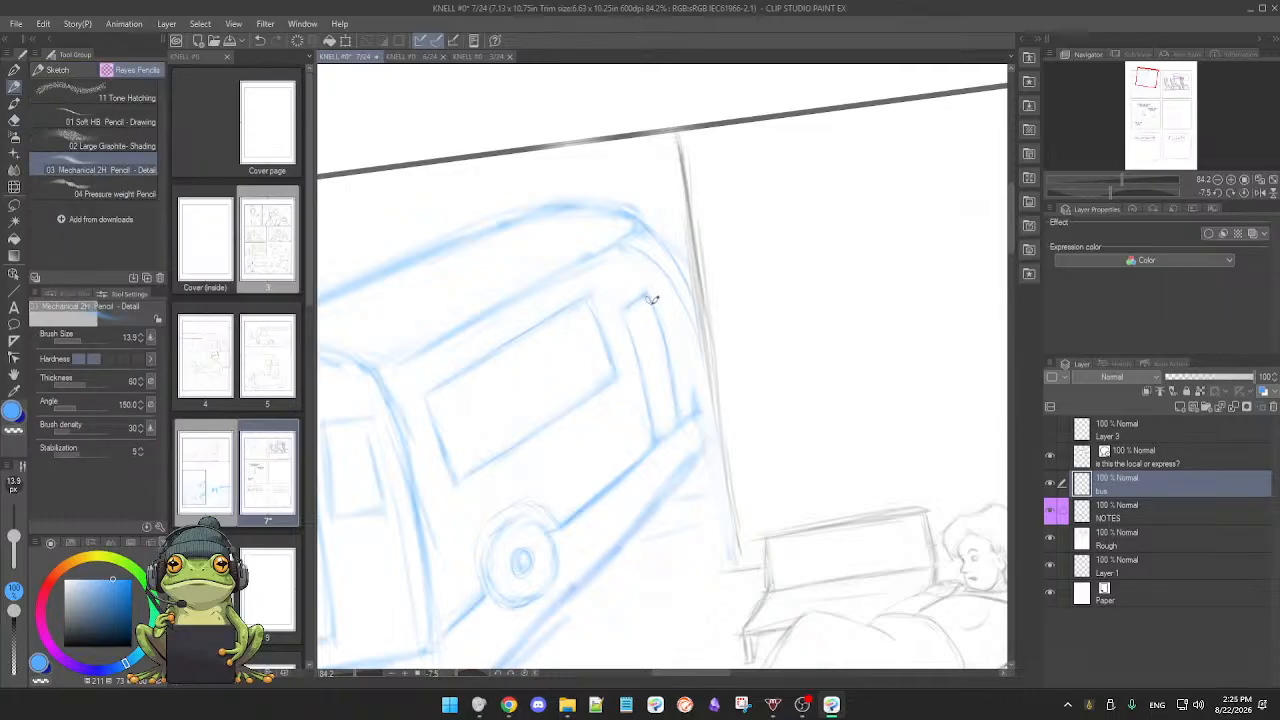
key("e")
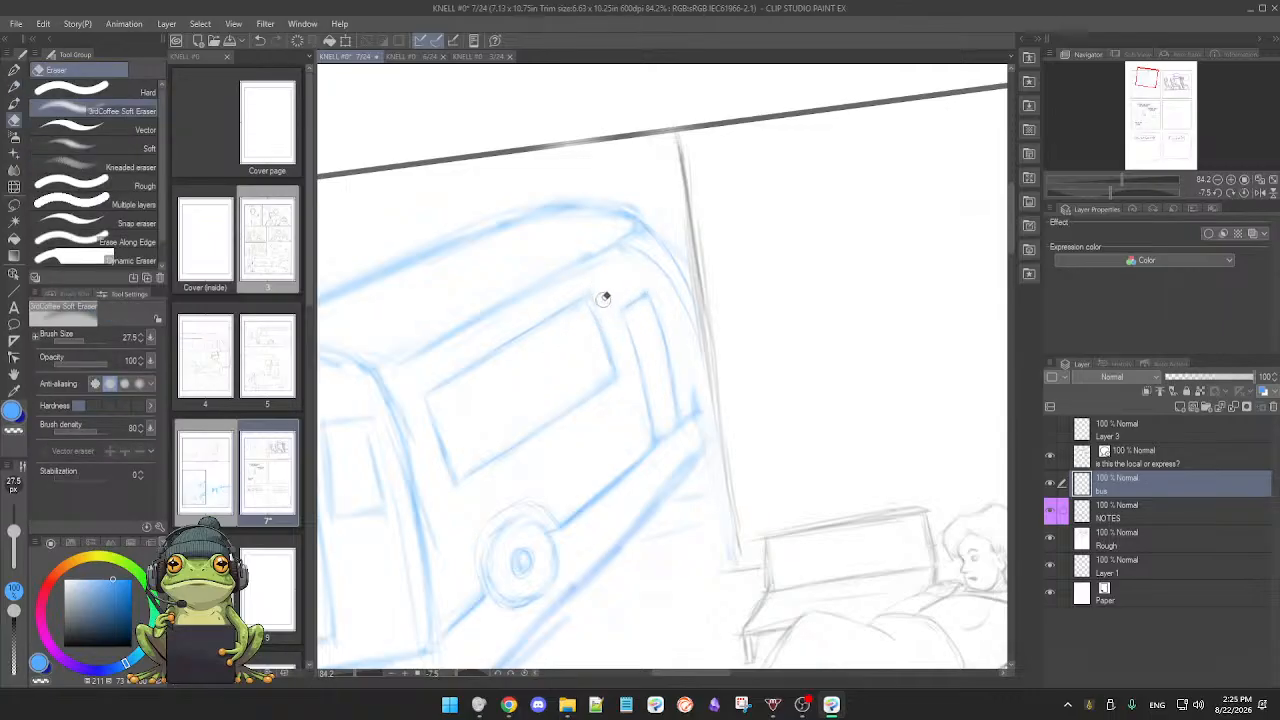
key("p")
left_click_drag(584, 386, 636, 434)
Step: Erase the thick roof edge above the bus's side windows and redraw it as a thin, light line
key("e")
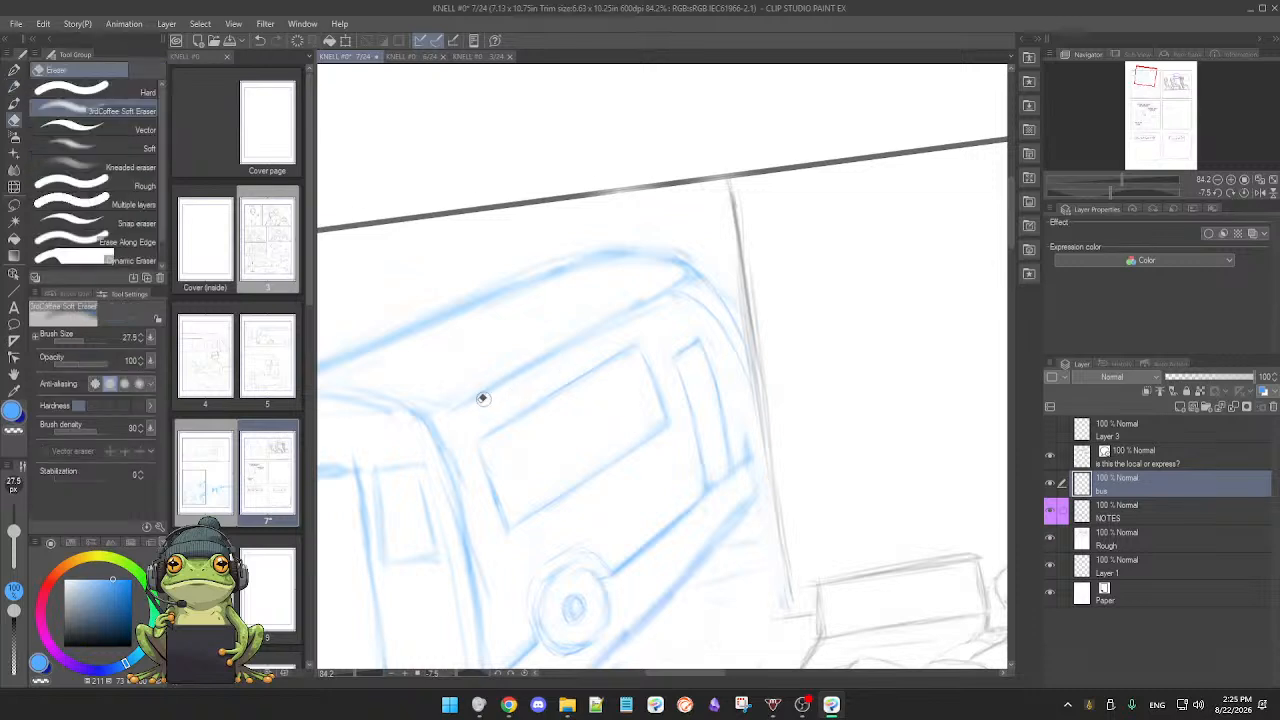
left_click_drag(454, 415, 624, 325)
left_click_drag(544, 361, 654, 307)
left_click_drag(482, 389, 540, 354)
key("p")
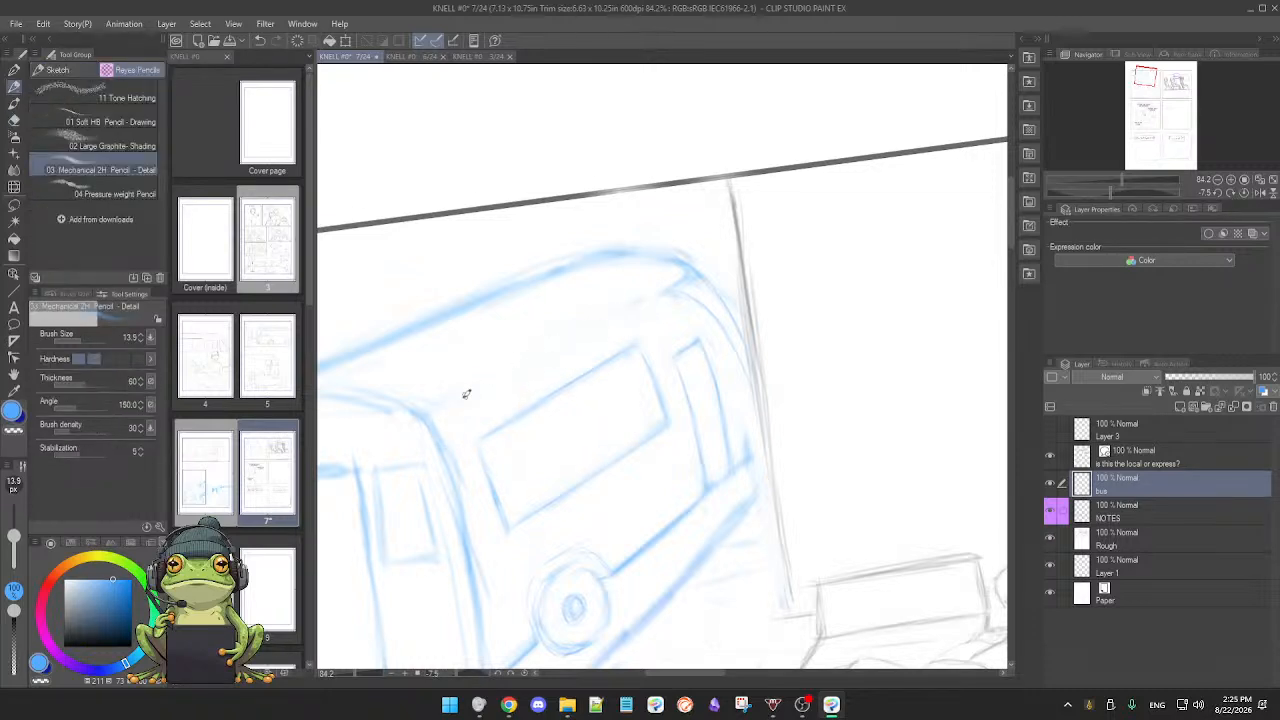
left_click_drag(467, 394, 622, 308)
key("e")
key("p")
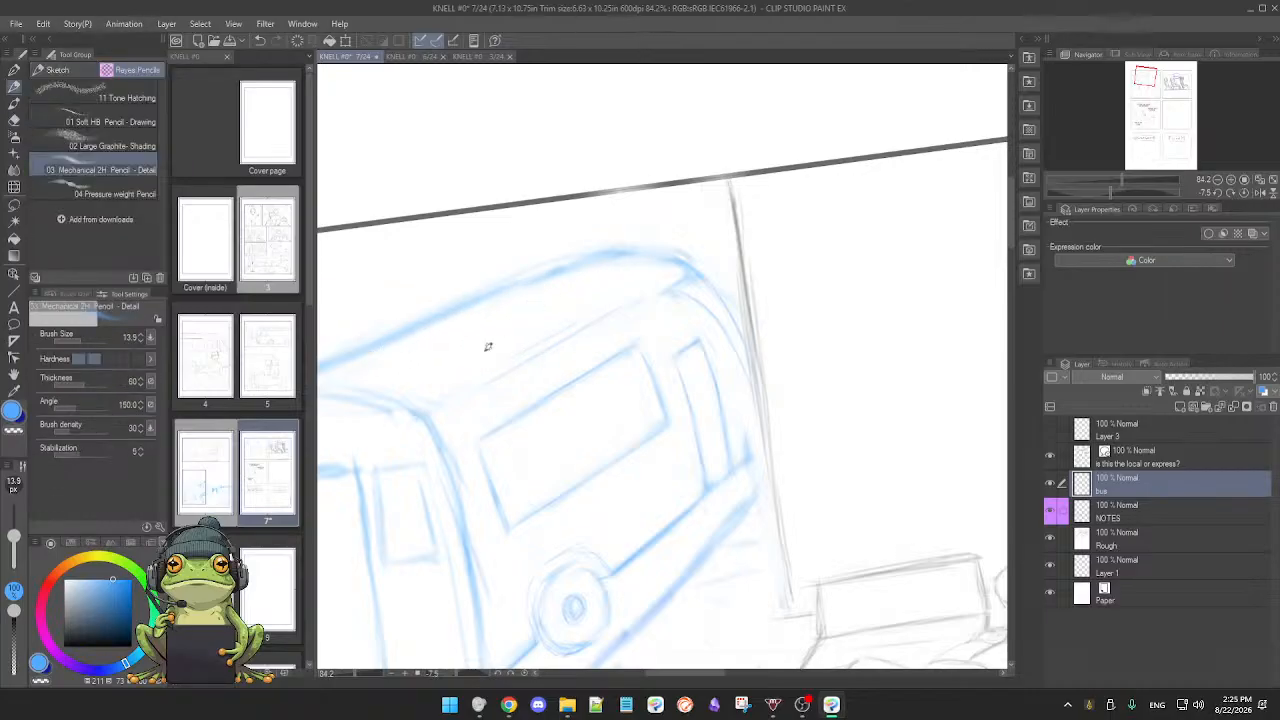
Step: Thin out the front roof arch and the bus's upper roof outline, redrawing the outline as a lighter curve
left_click_drag(490, 366, 615, 358)
key("e")
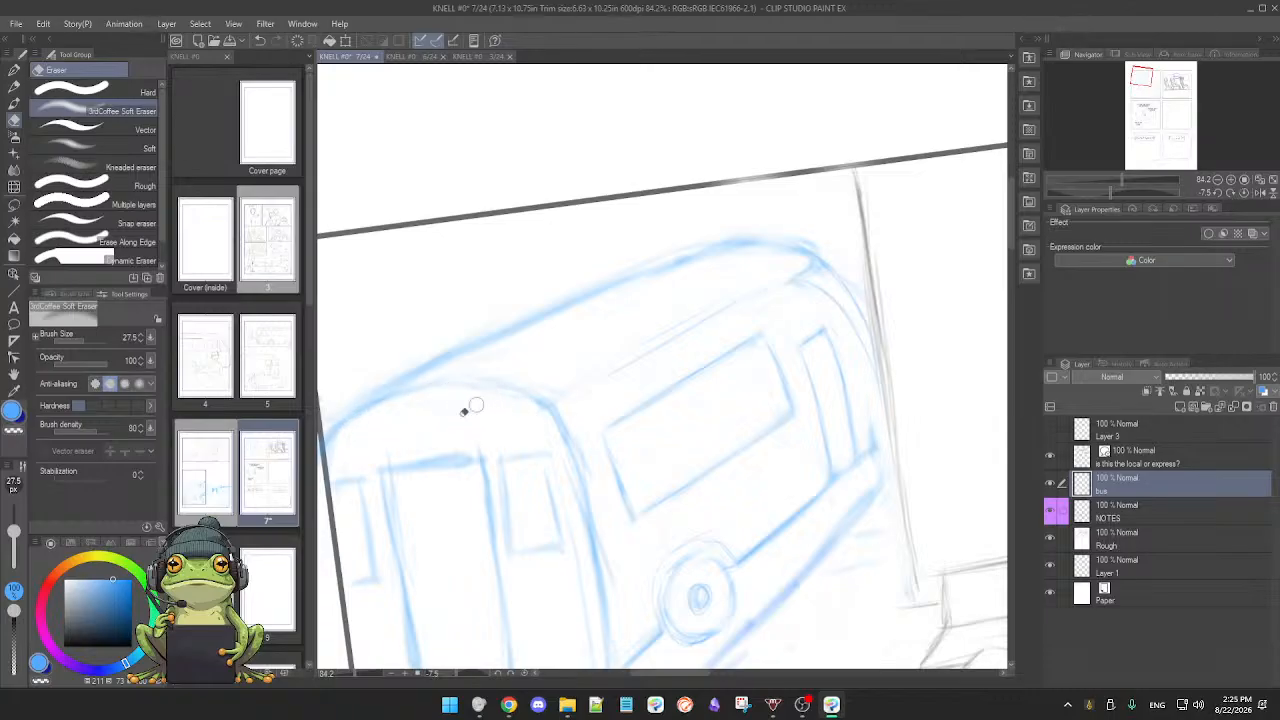
left_click_drag(463, 409, 543, 406)
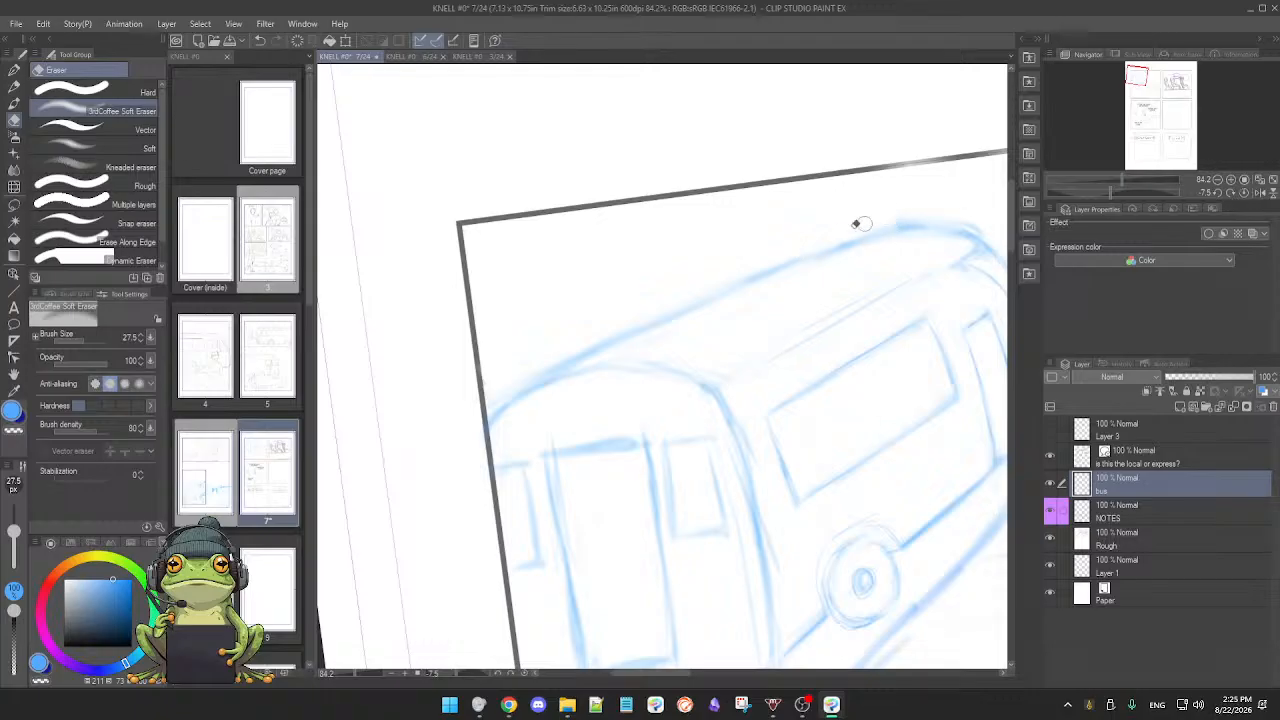
key("p")
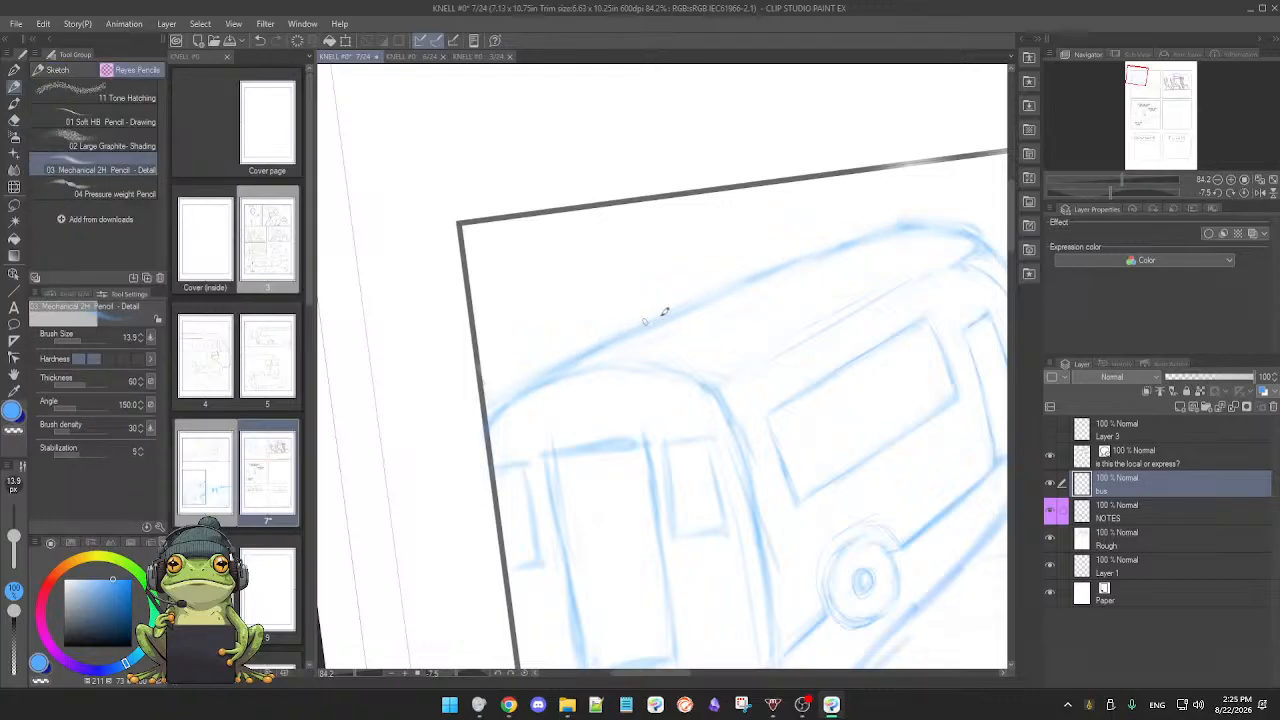
key("e")
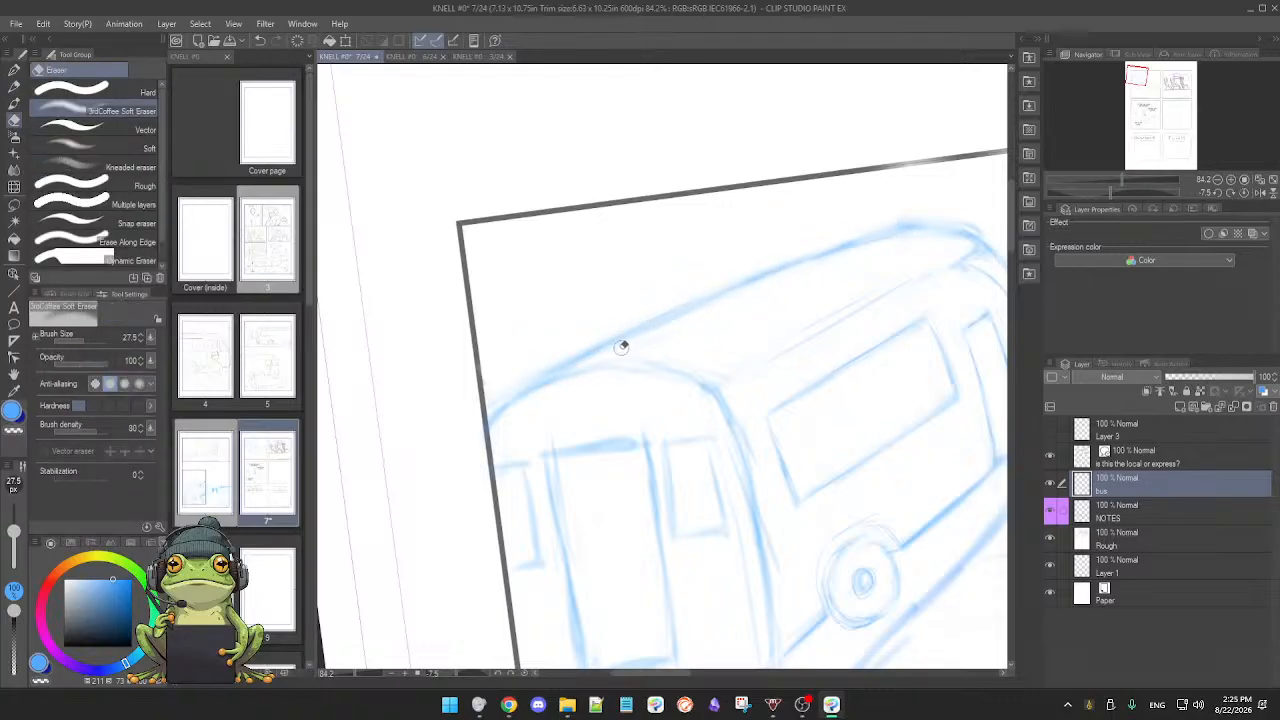
mouse_move(723, 299)
left_mouse_down()
mouse_move(847, 256)
mouse_move(877, 230)
mouse_move(820, 248)
mouse_move(915, 223)
mouse_move(876, 228)
mouse_move(935, 218)
left_mouse_up()
key("p")
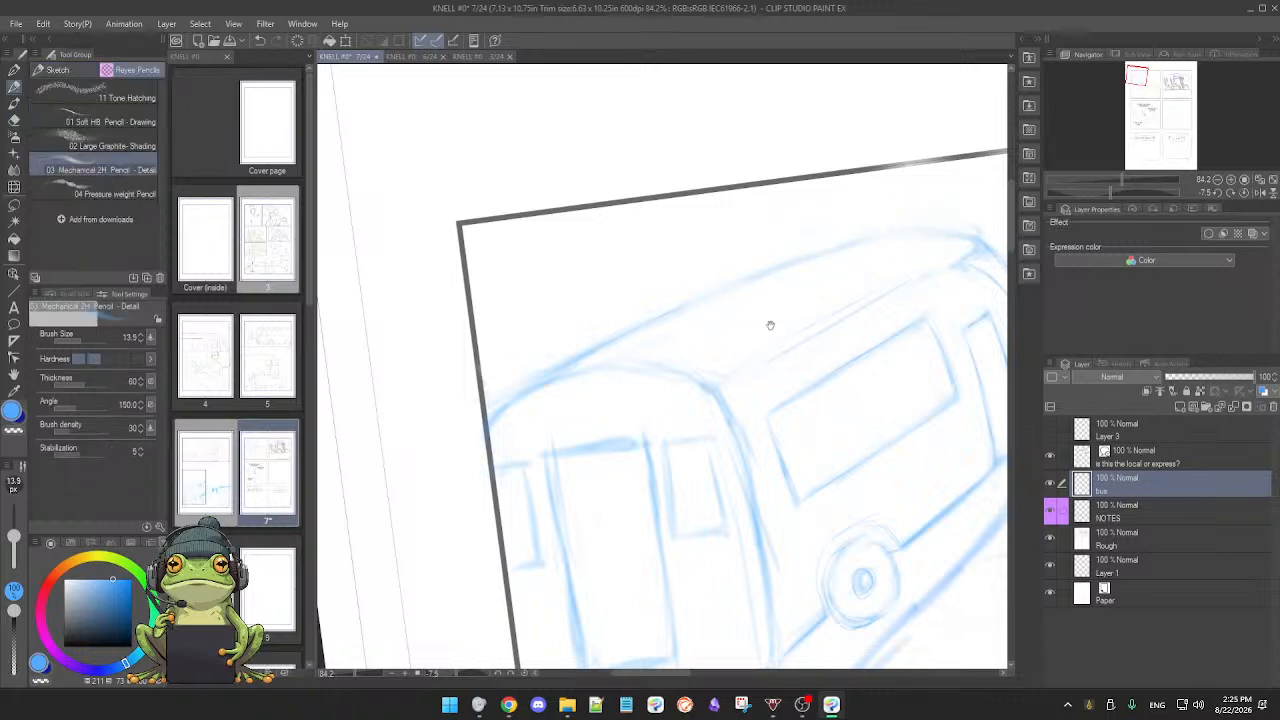
left_click_drag(758, 330, 733, 342)
Step: Clean up the junction where the upper roof outline meets the front arch near the panel border
key("e")
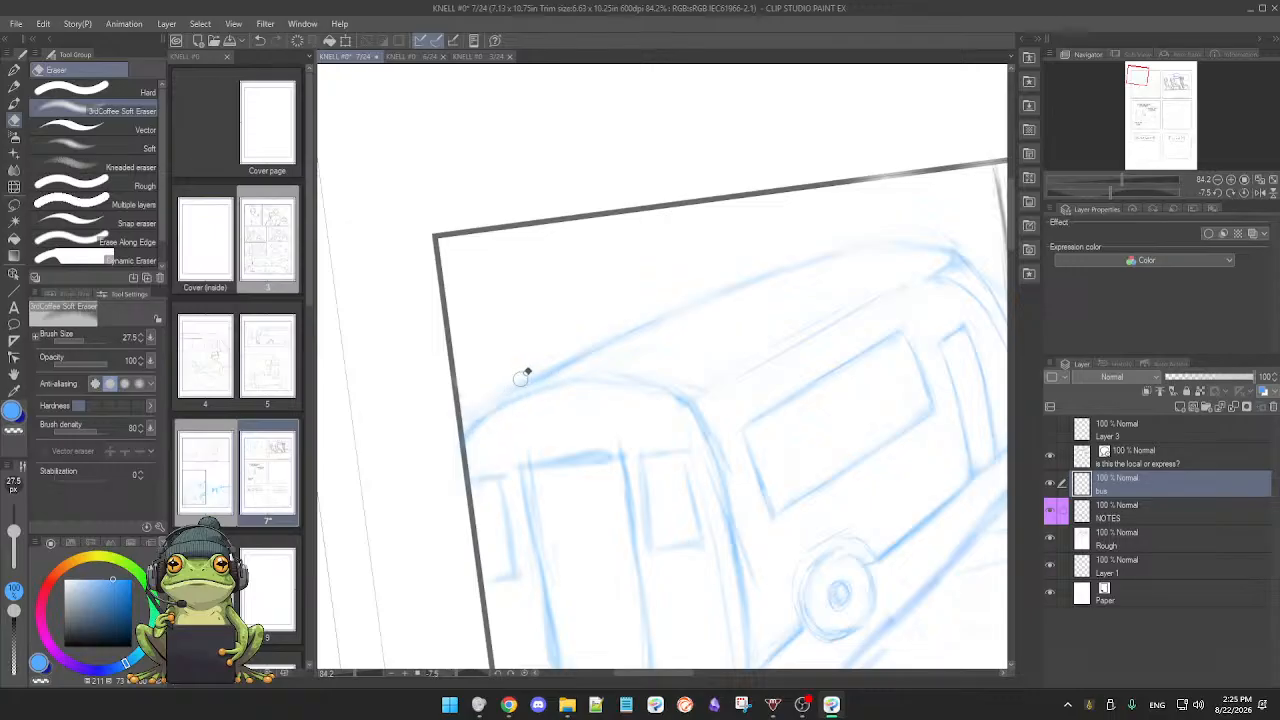
left_click_drag(540, 358, 491, 403)
key("p")
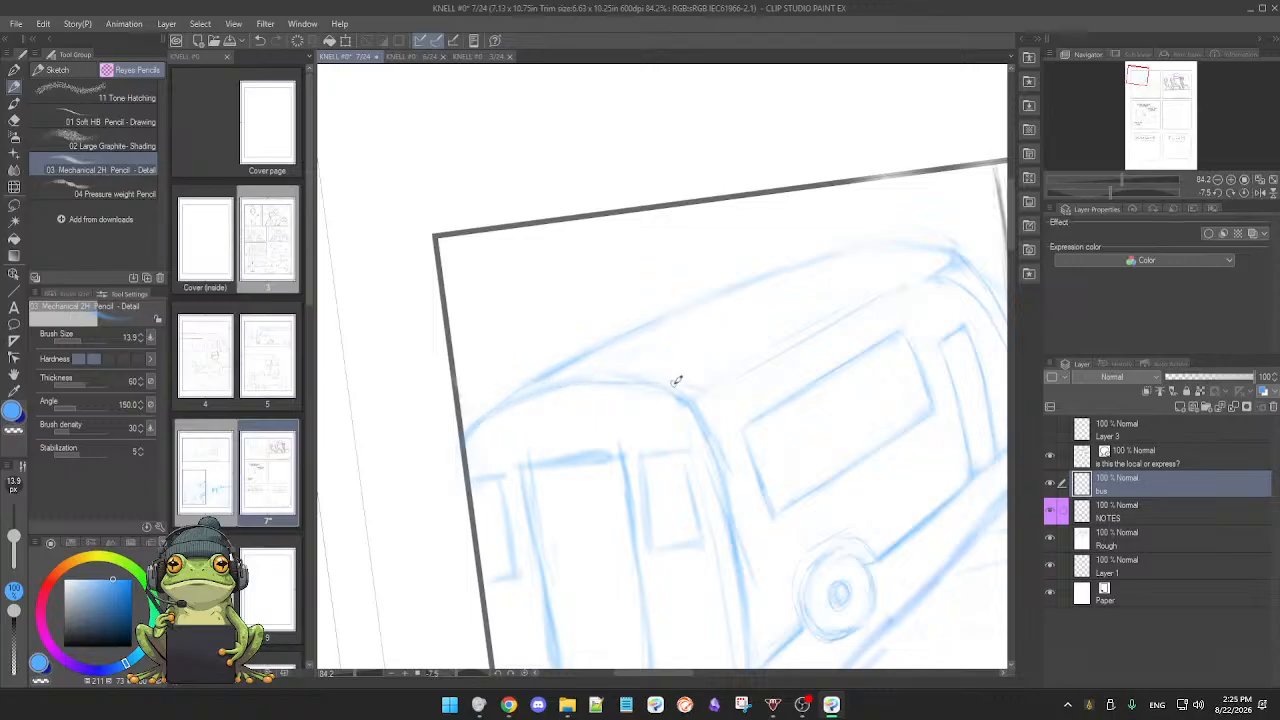
mouse_move(602, 470)
left_mouse_down()
mouse_move(648, 486)
mouse_move(705, 478)
left_mouse_up()
key("e")
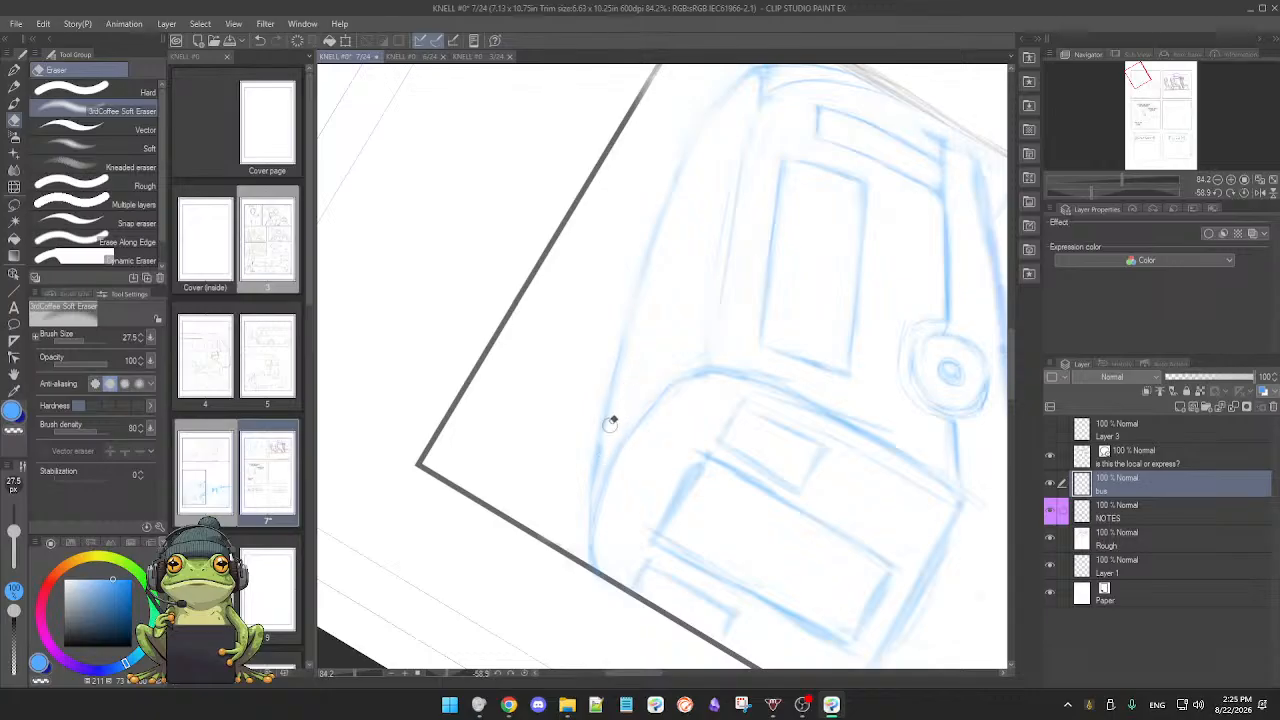
key("p")
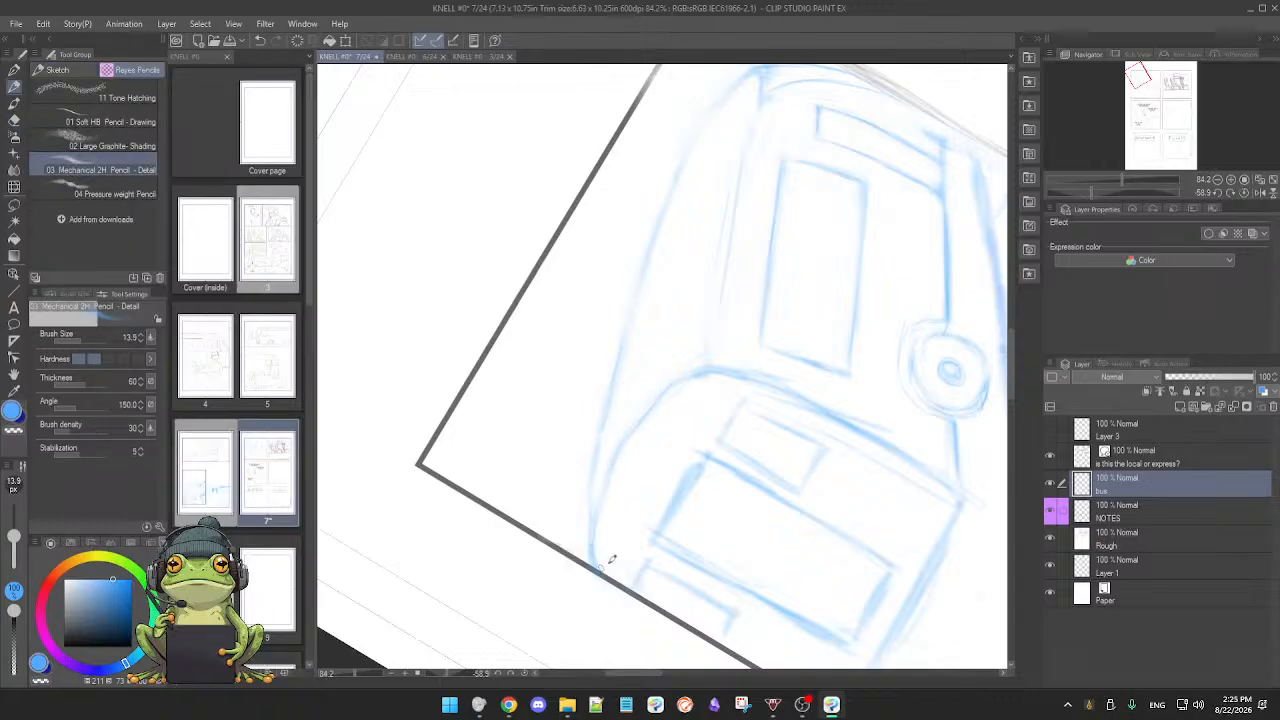
Step: Redraw the curved edge between the bus's front and side, erasing the duplicate strokes along it
mouse_move(611, 558)
left_mouse_down()
mouse_move(771, 523)
mouse_move(715, 488)
mouse_move(720, 417)
left_mouse_up()
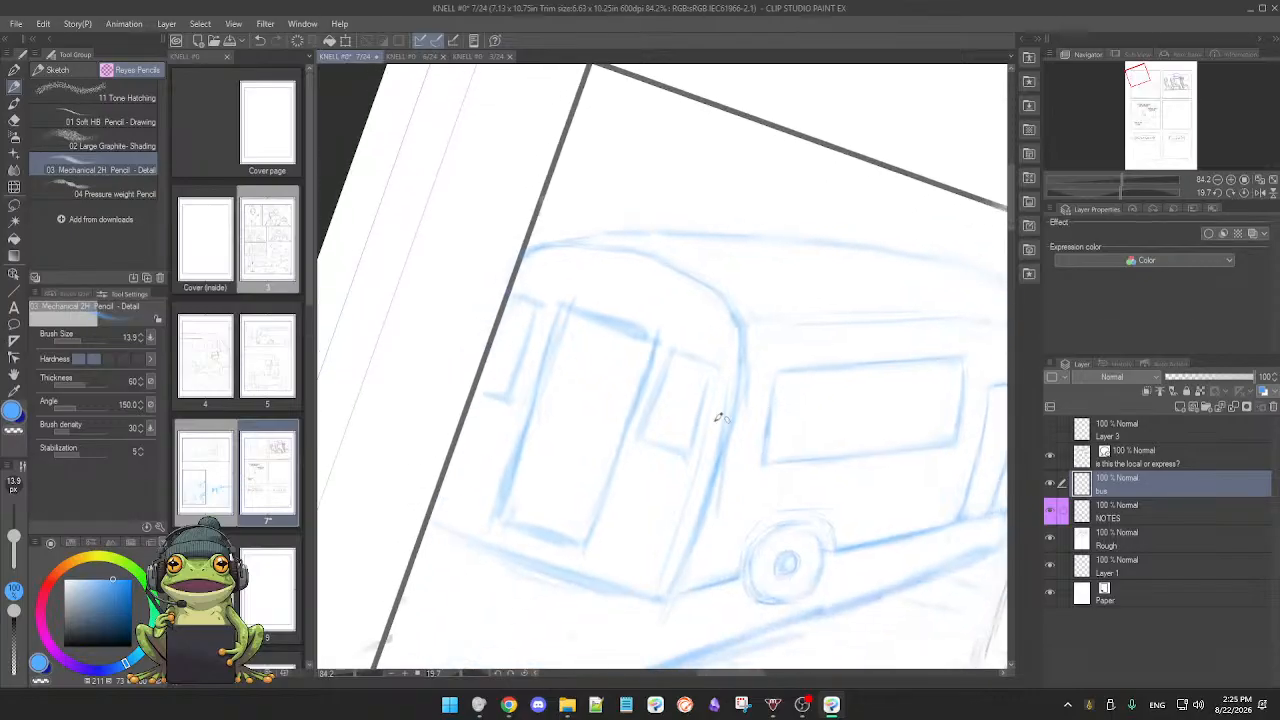
key("e")
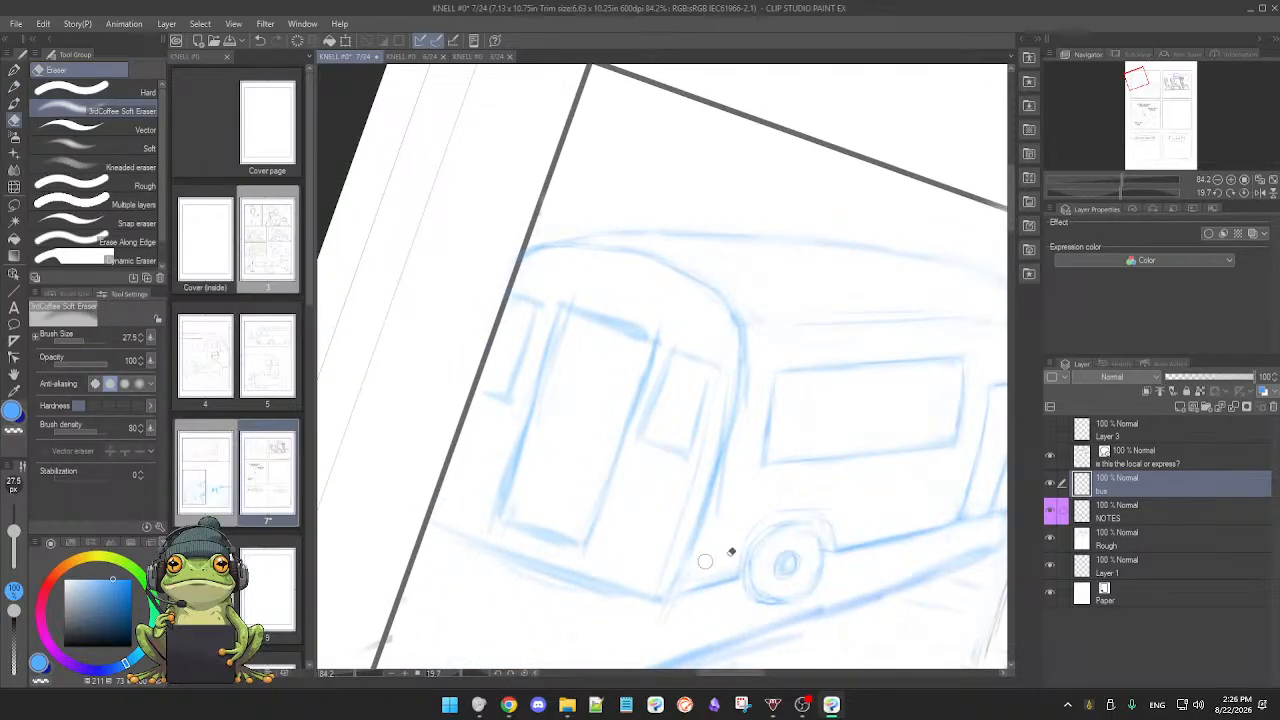
key("p")
mouse_move(597, 537)
left_mouse_down()
mouse_move(735, 567)
mouse_move(837, 443)
mouse_move(809, 309)
mouse_move(623, 449)
mouse_move(572, 442)
left_mouse_up()
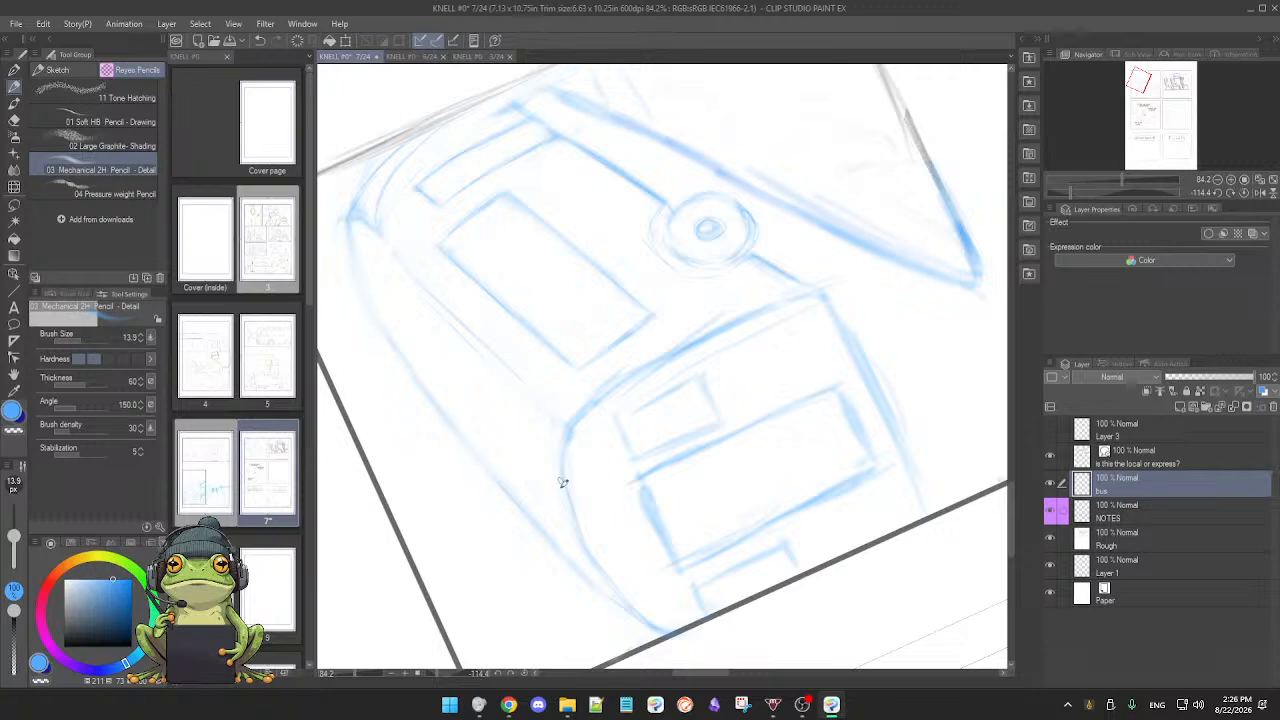
key("e")
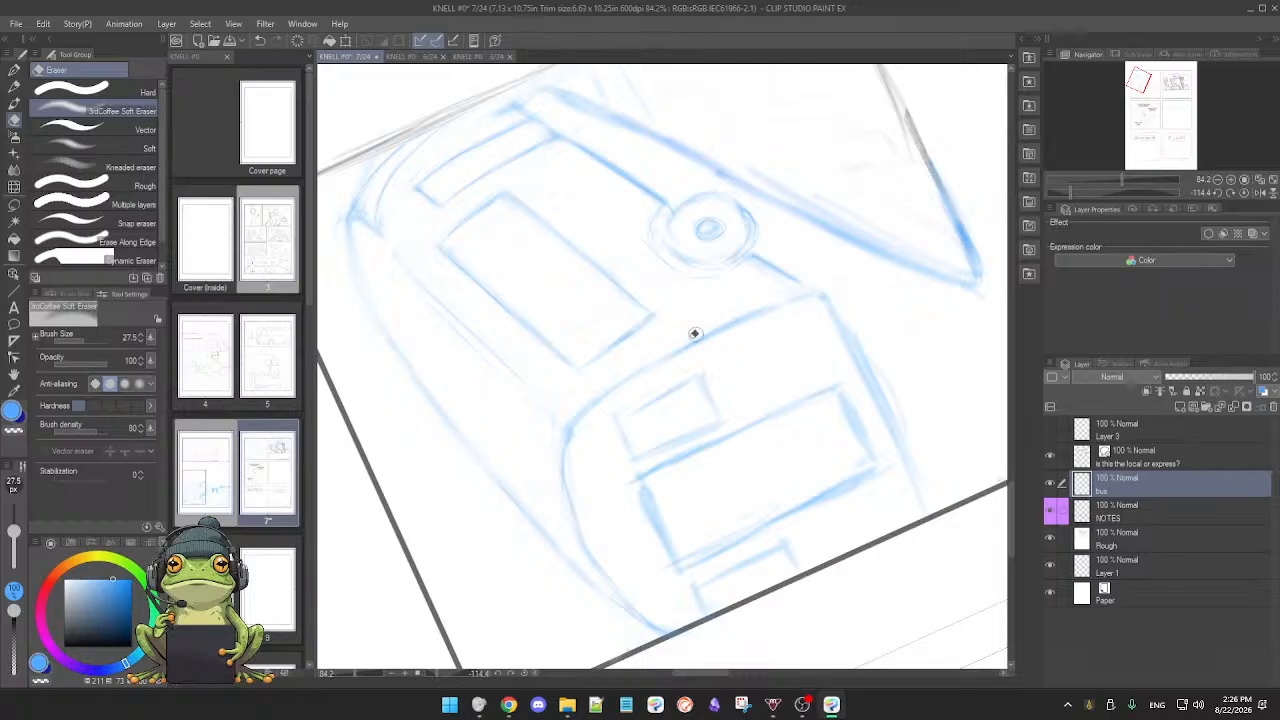
Step: Redraw the outline of the small window on the bus's front face with clean edges and closed corners
key("p")
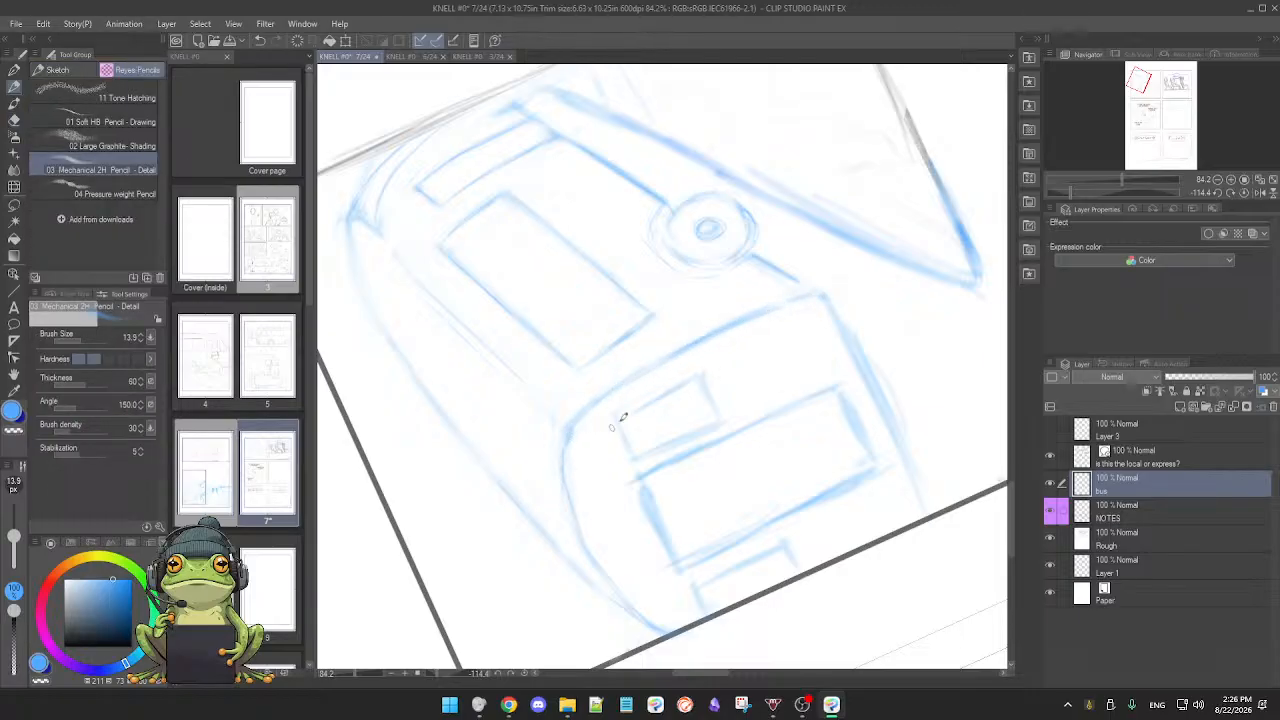
key("e")
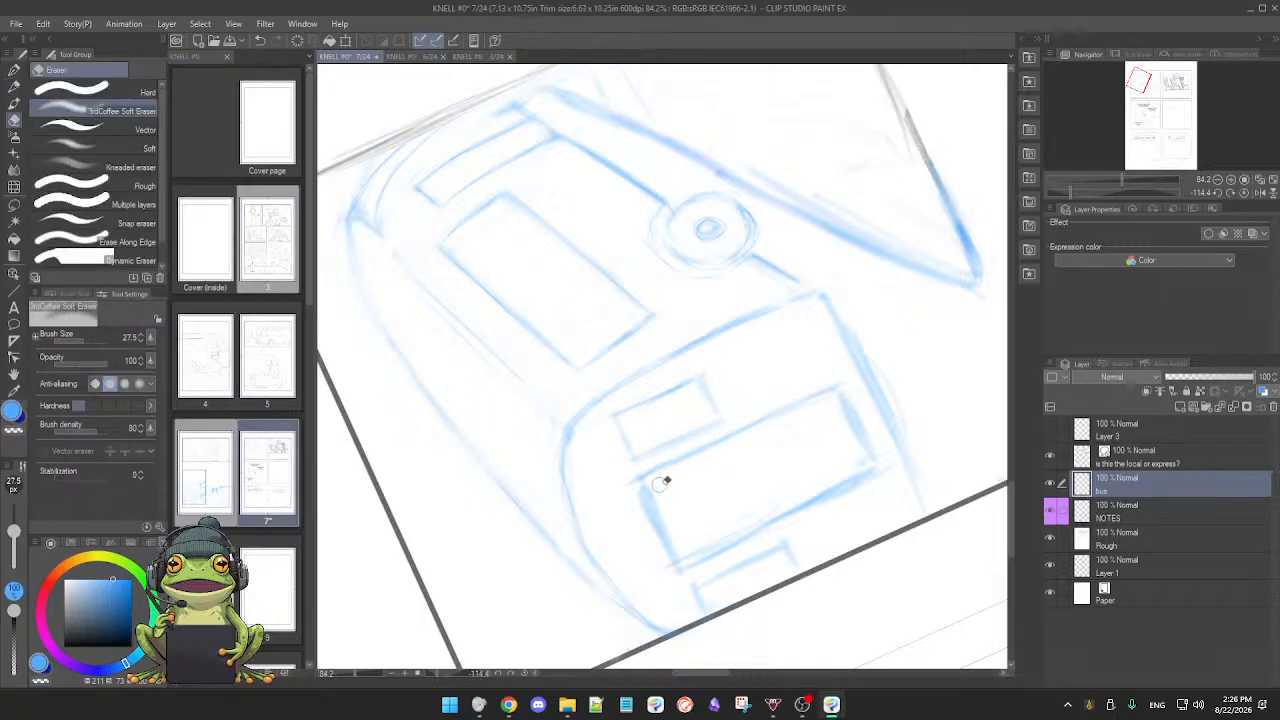
key("p")
left_click_drag(664, 482, 814, 497)
left_click_drag(604, 561, 555, 538)
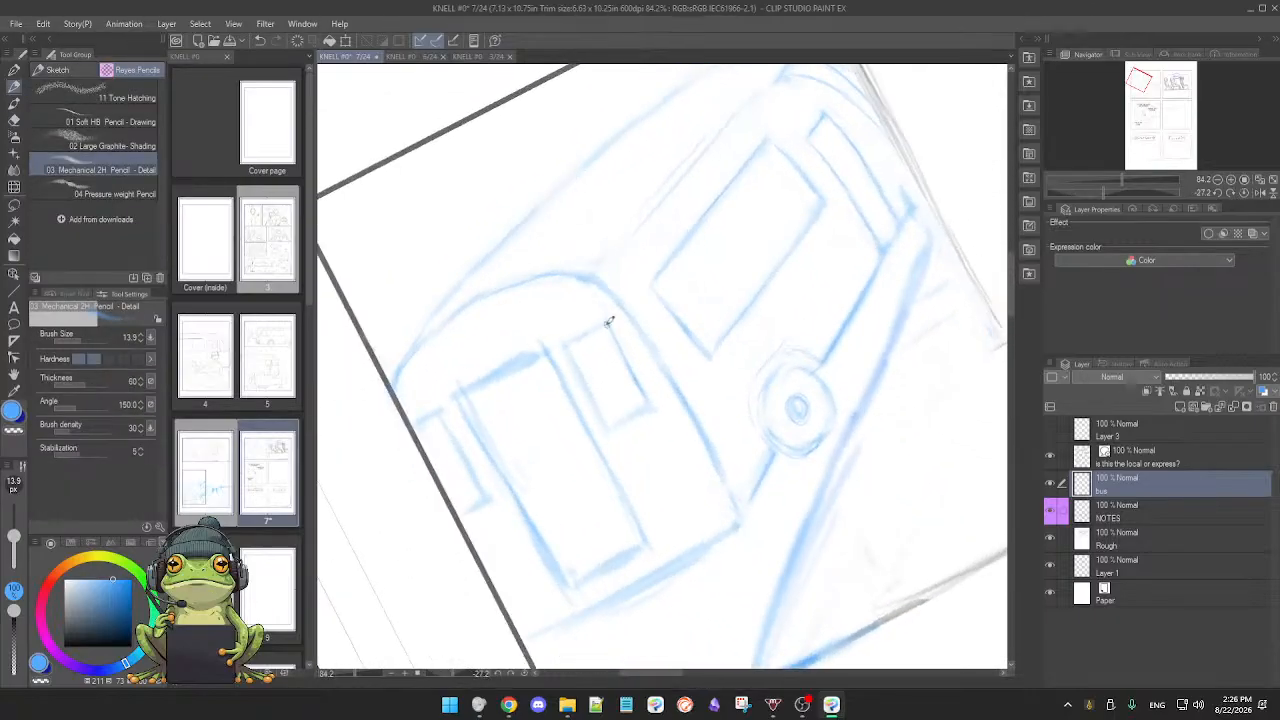
key("e")
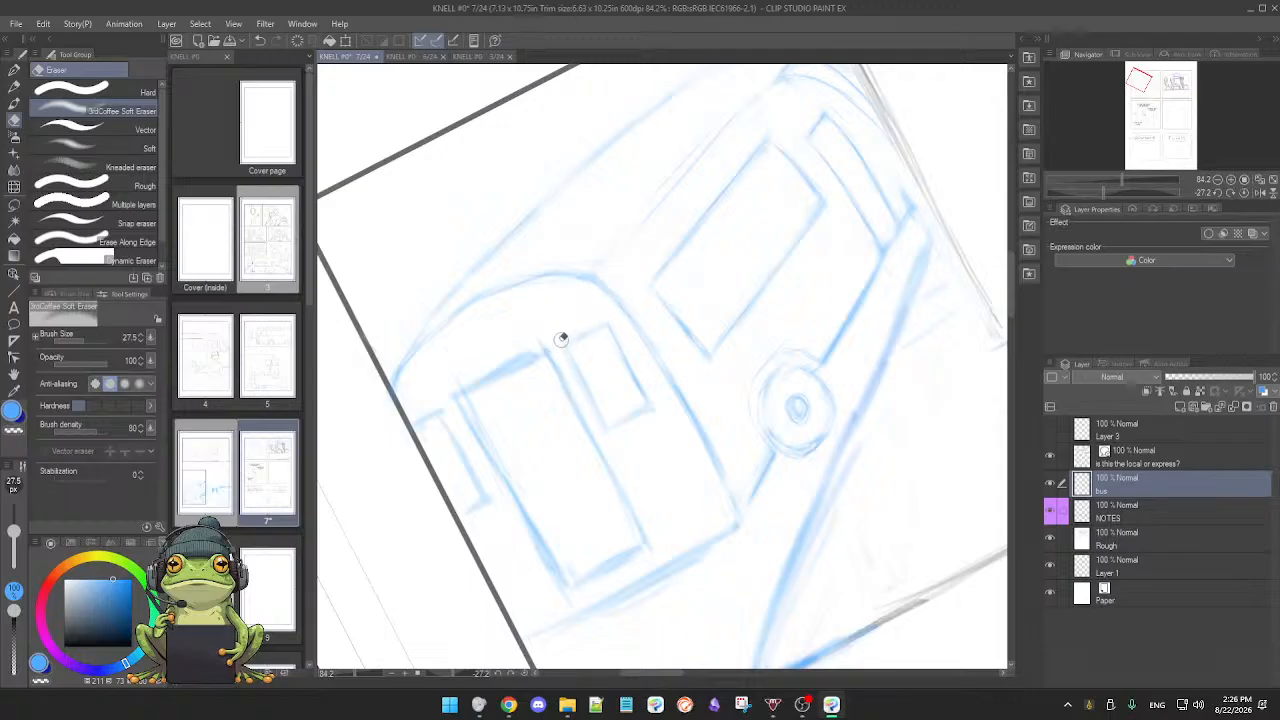
key("p")
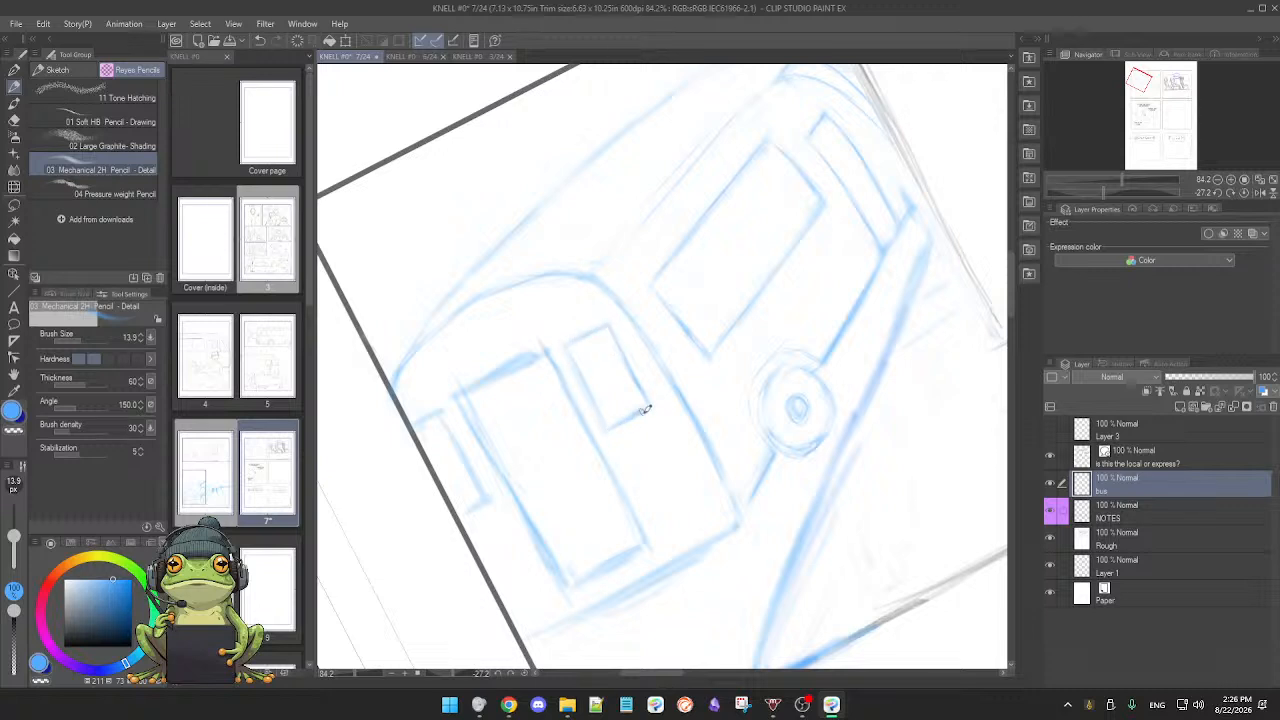
left_click_drag(649, 406, 659, 455)
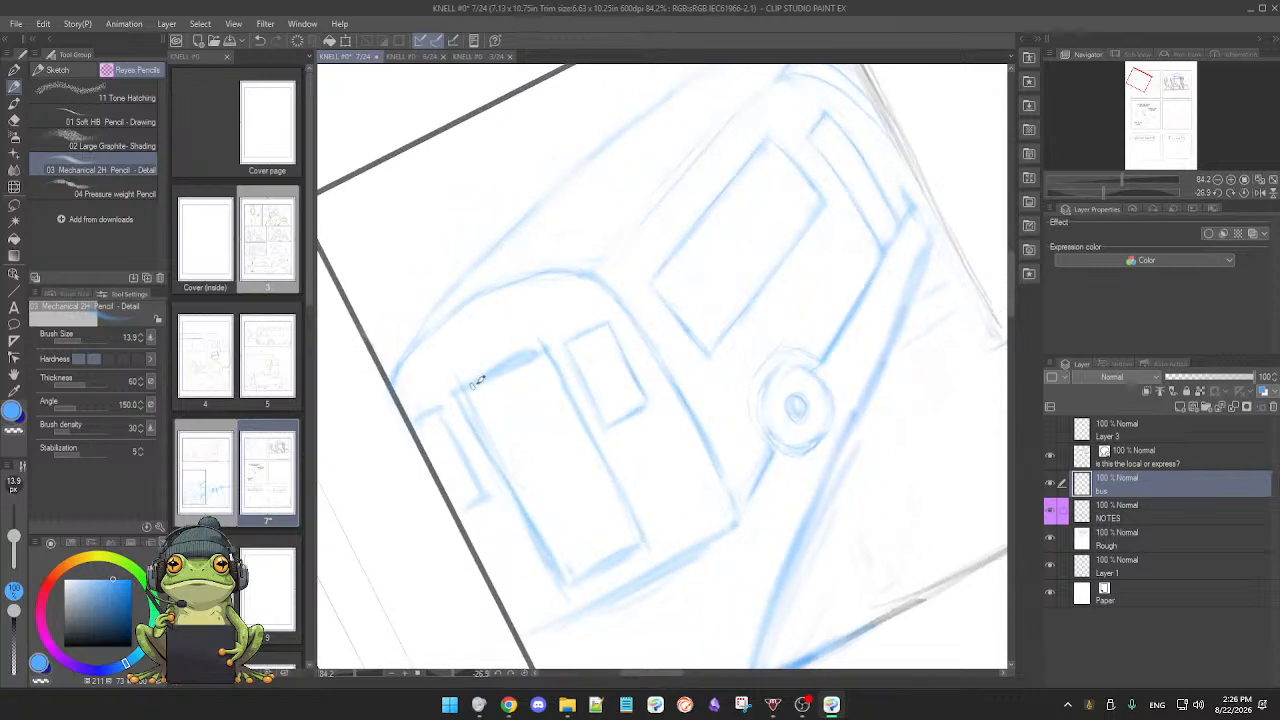
Step: Thin the heavy top edge of the tall central window on the bus's front face into a single clean line
key("e")
mouse_move(474, 371)
left_mouse_down()
mouse_move(514, 359)
mouse_move(446, 384)
mouse_move(510, 355)
left_mouse_up()
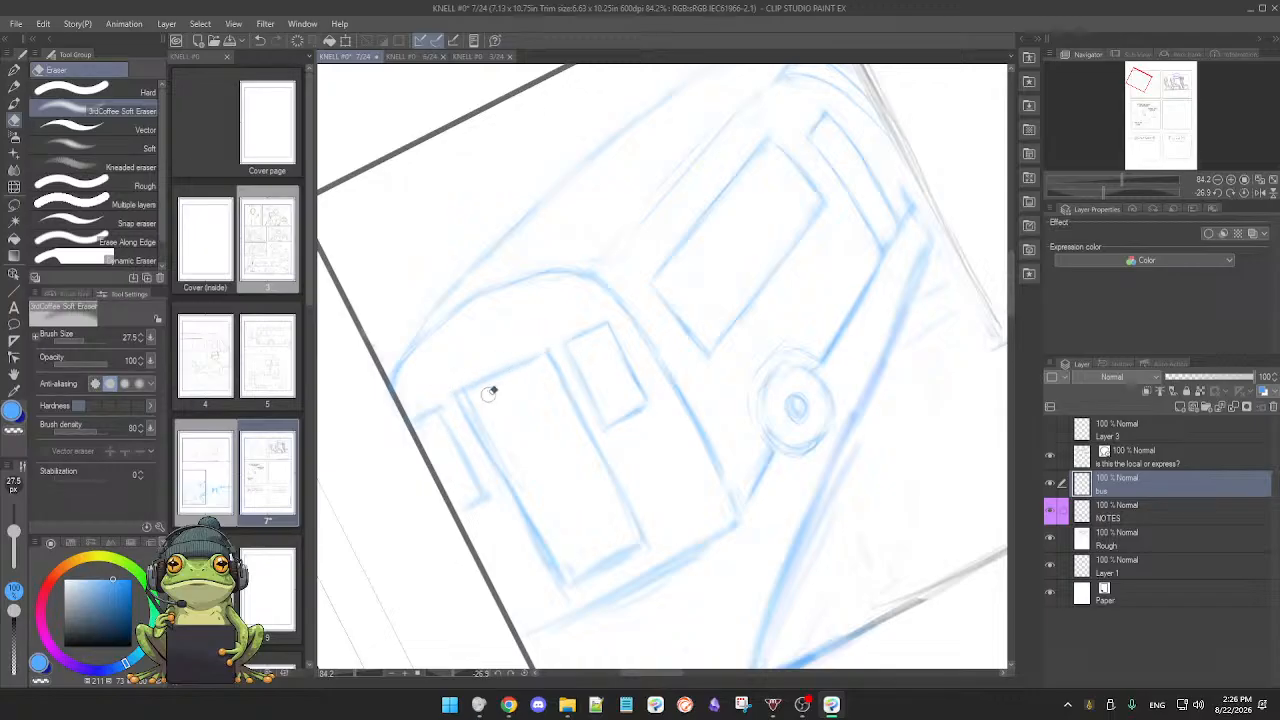
key("p")
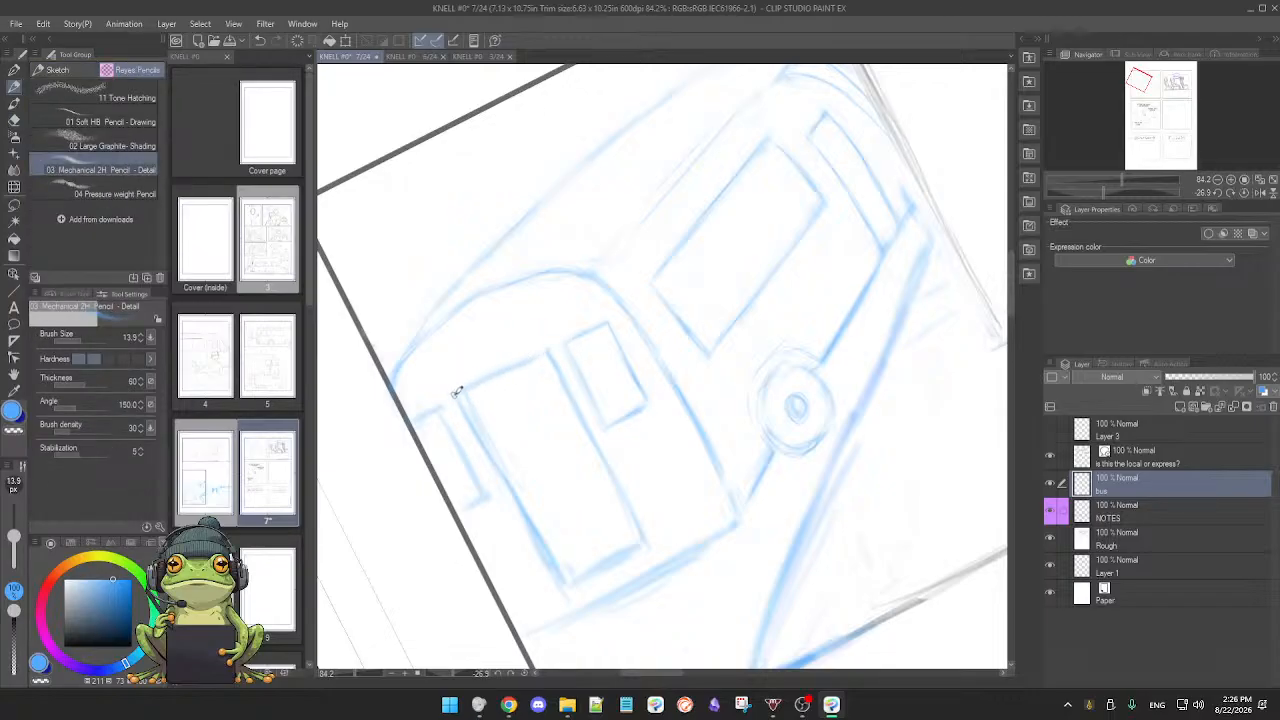
Step: Erase the thick strokes along the tall front window's bottom edge, then redraw that edge and tidy its lower corner
mouse_move(608, 549)
left_mouse_down()
mouse_move(614, 443)
mouse_move(591, 466)
left_mouse_up()
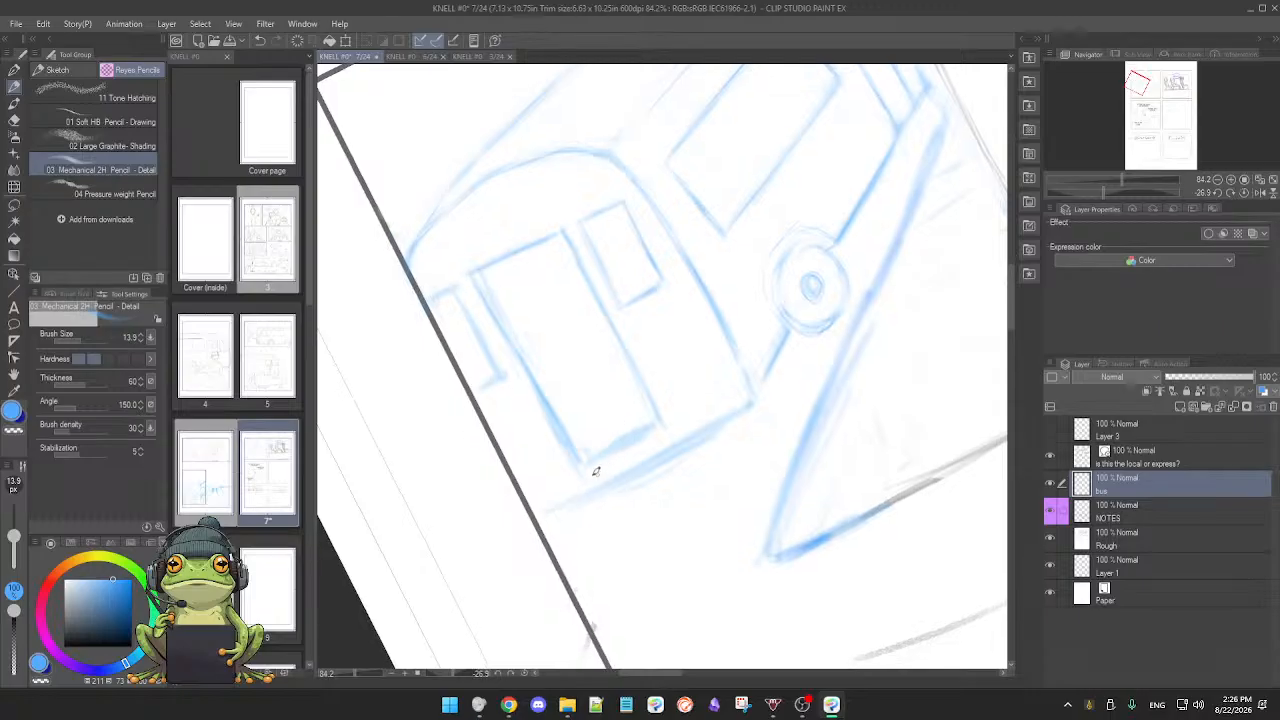
key("e")
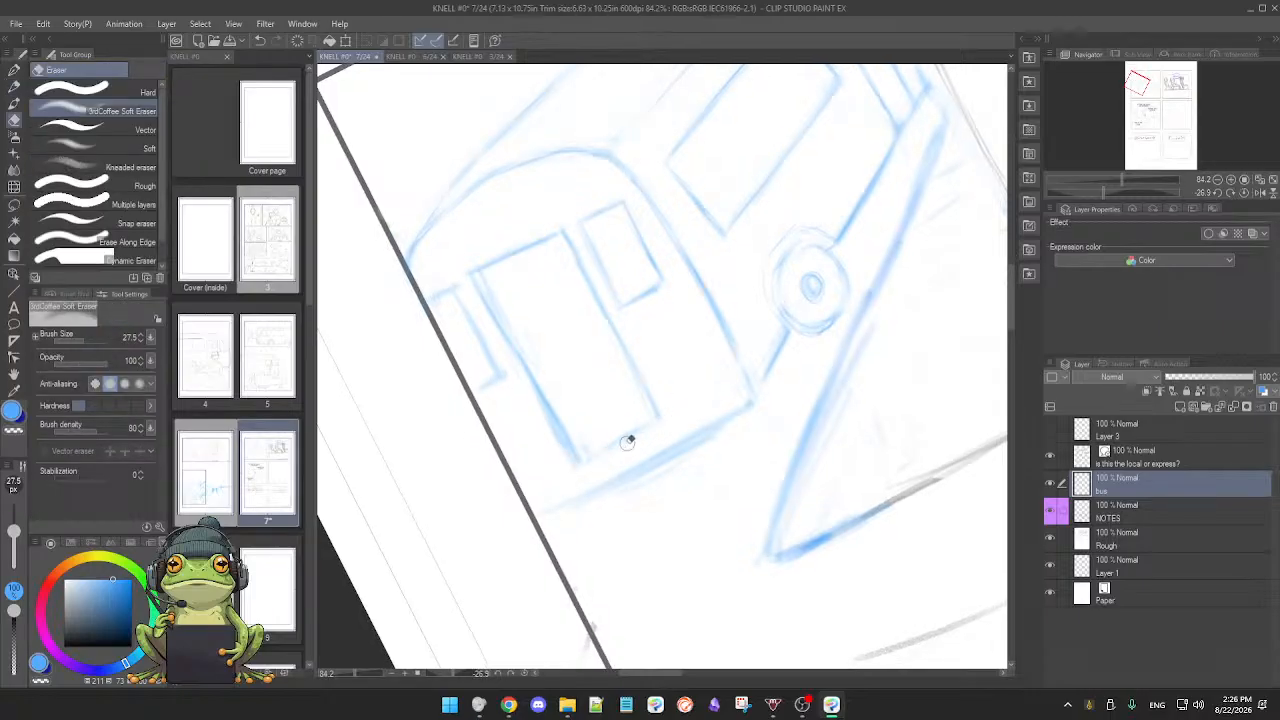
key("p")
key("e")
left_click_drag(570, 470, 588, 475)
key("p")
Step: Thin the tall front window's long outer edge facing the panel border and redraw it as one light line
mouse_move(710, 406)
left_mouse_down()
mouse_move(569, 480)
mouse_move(558, 454)
left_mouse_up()
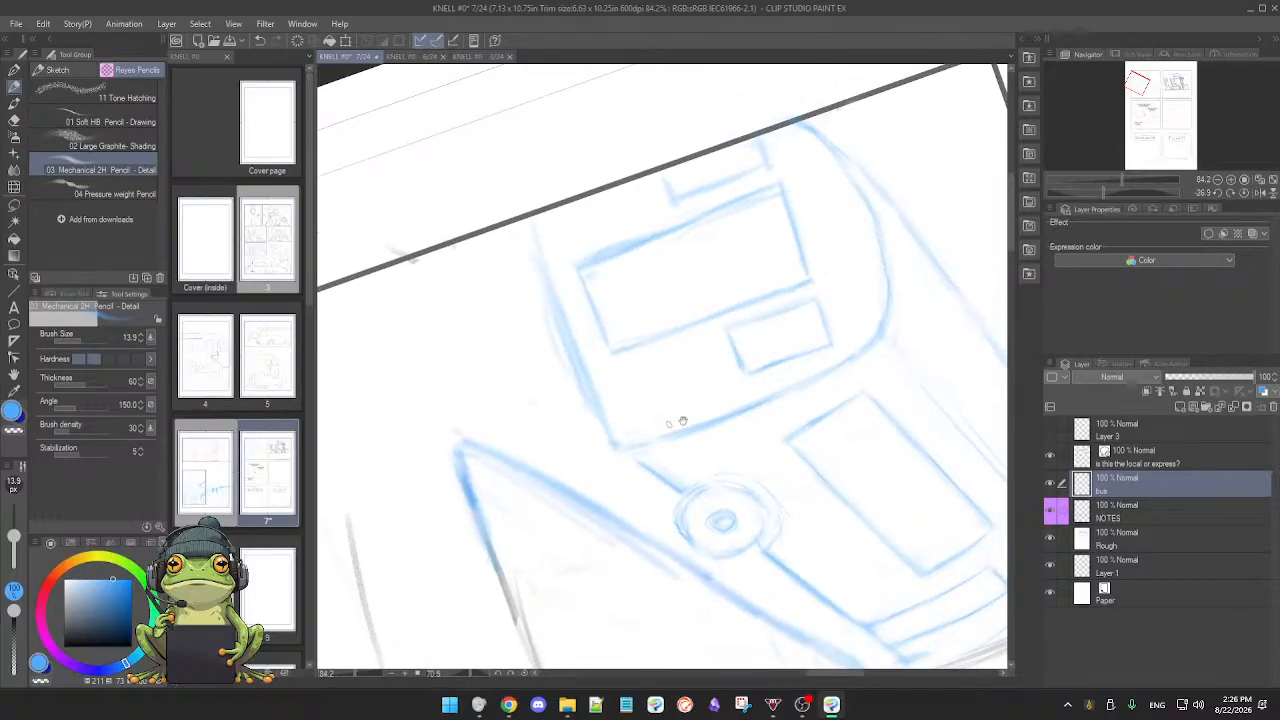
left_click_drag(733, 374, 670, 462)
key("e")
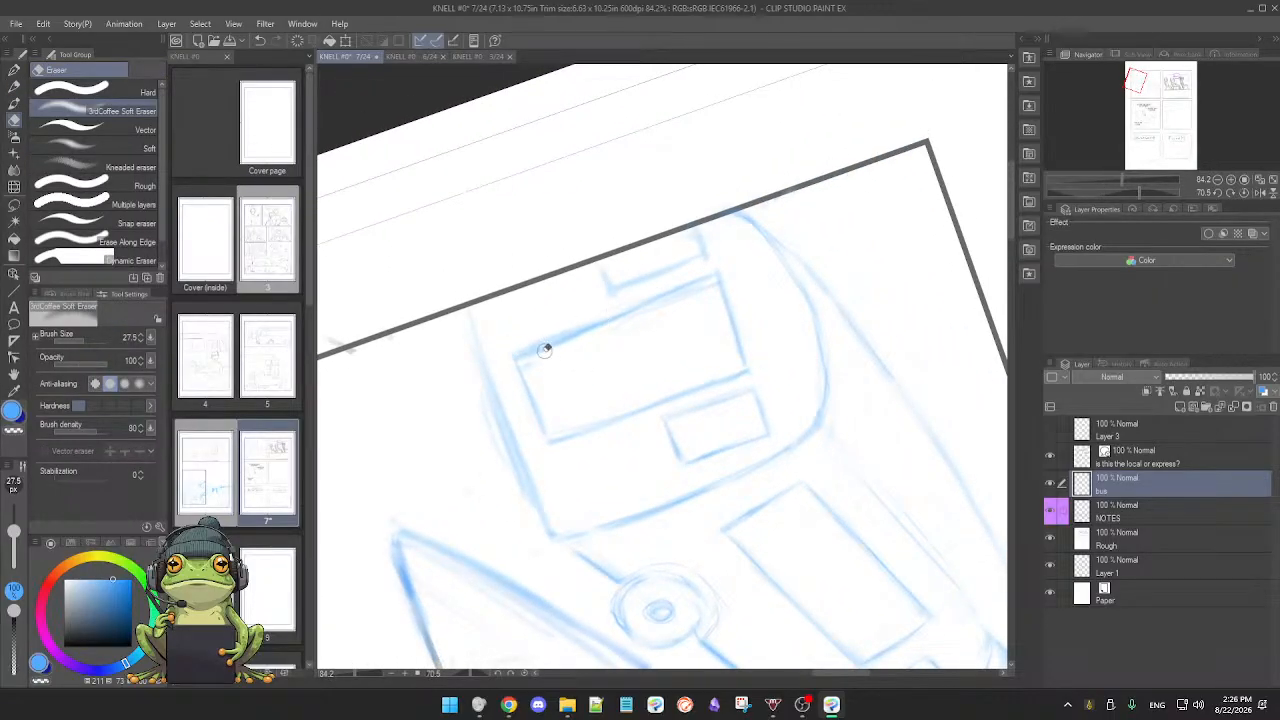
left_click_drag(517, 351, 700, 293)
key("p")
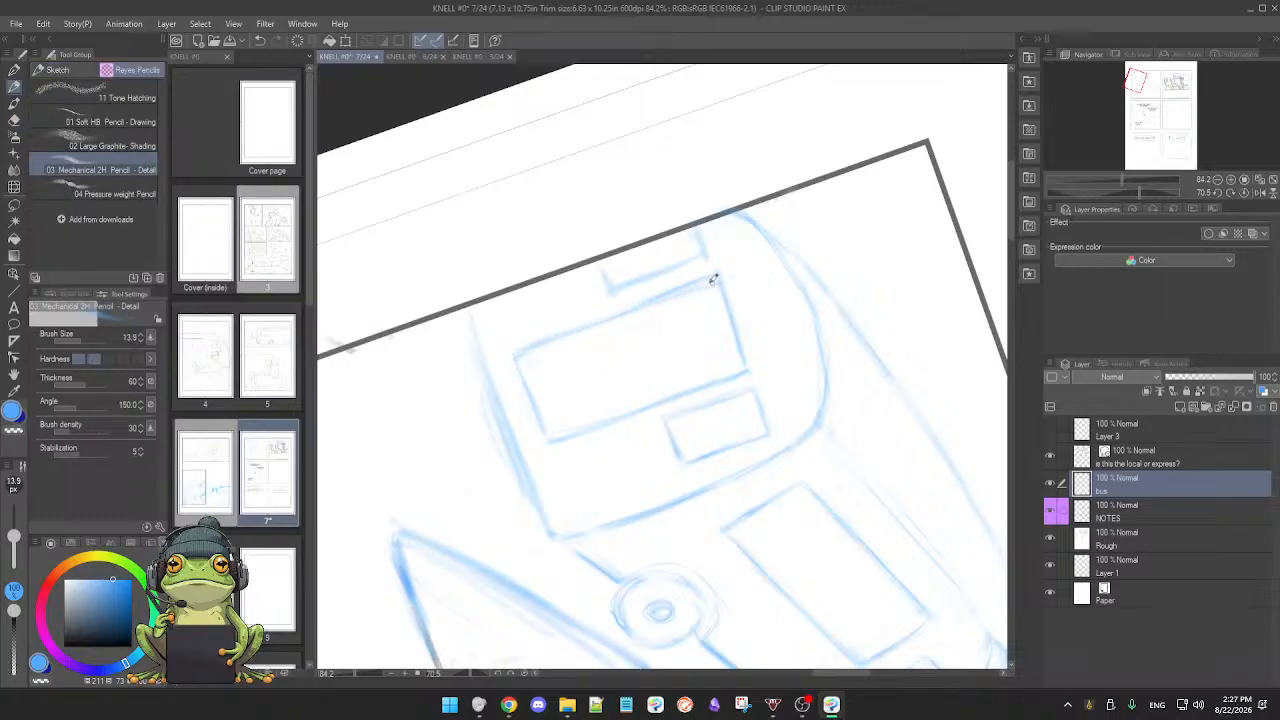
Step: Clean up the tall front window's upper corners, removing the overshooting strokes and closing the outline, and reset the canvas rotation
key("e")
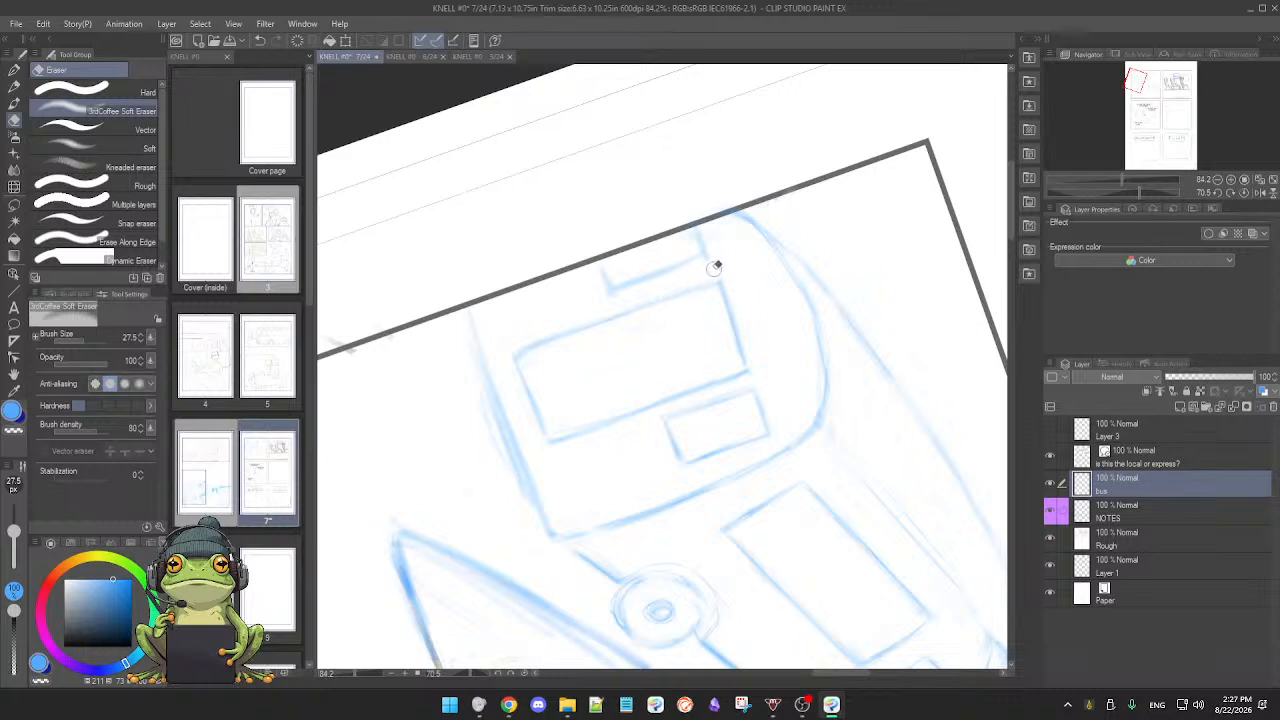
key("p")
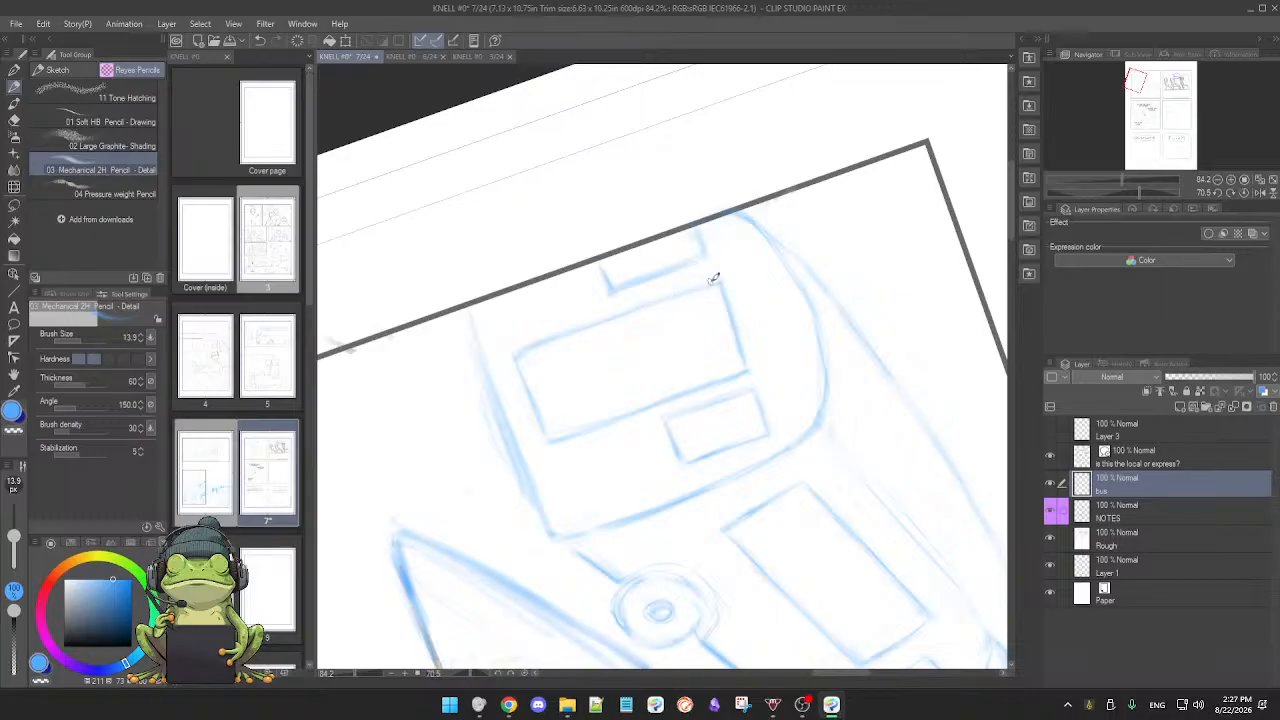
key("e")
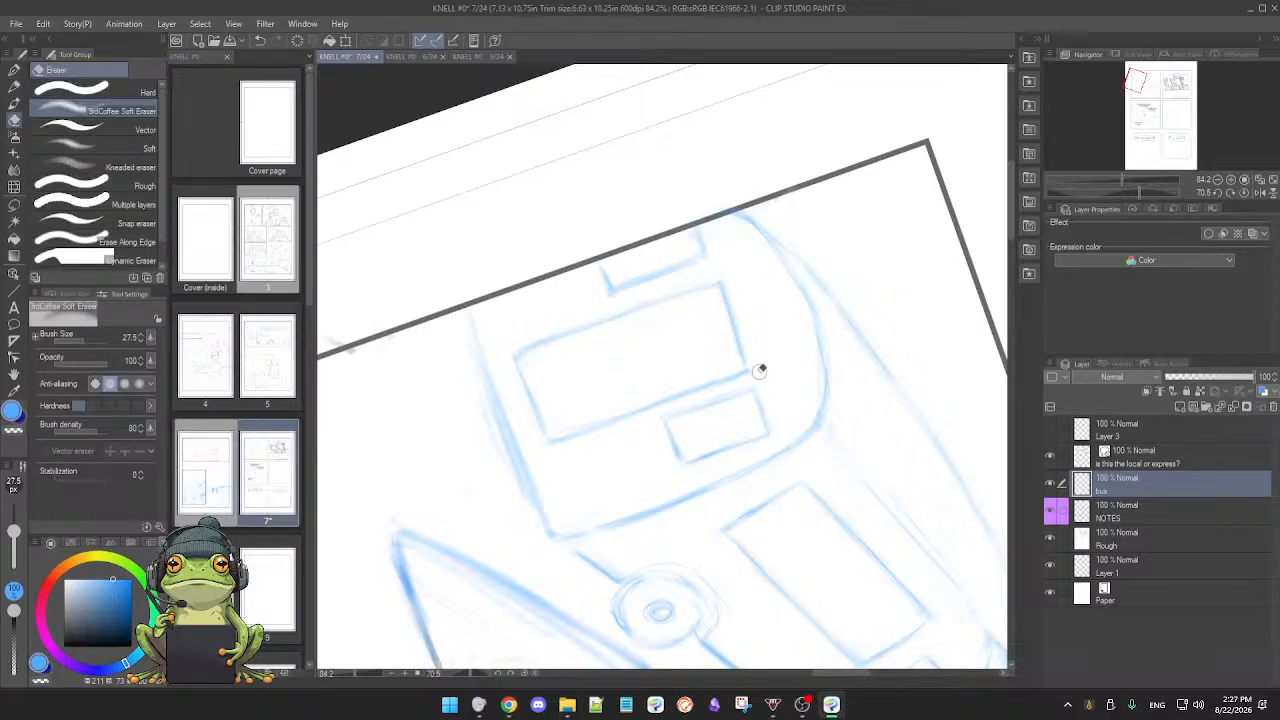
key("p")
key("ctrl+at")
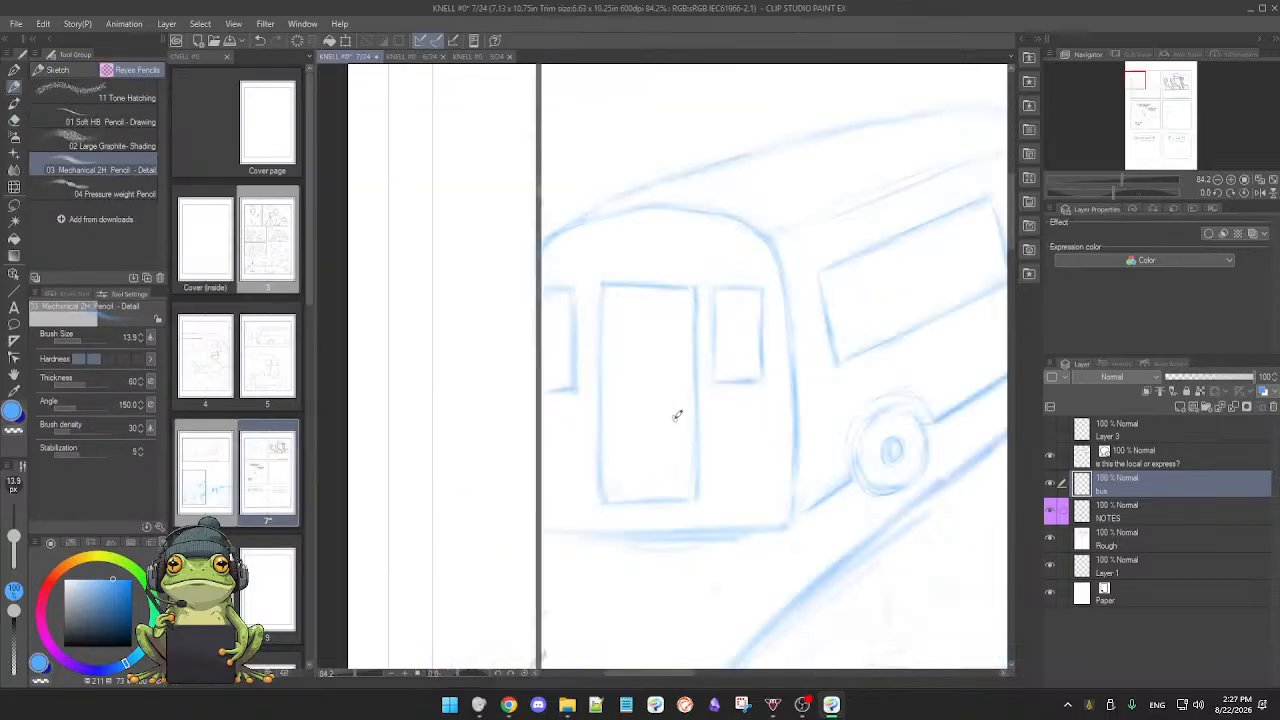
Step: Clean up the bus's lower rear corner beside the panel divider, extending the lower body line to the rear edge, and save the page
left_click_drag(679, 430, 636, 430)
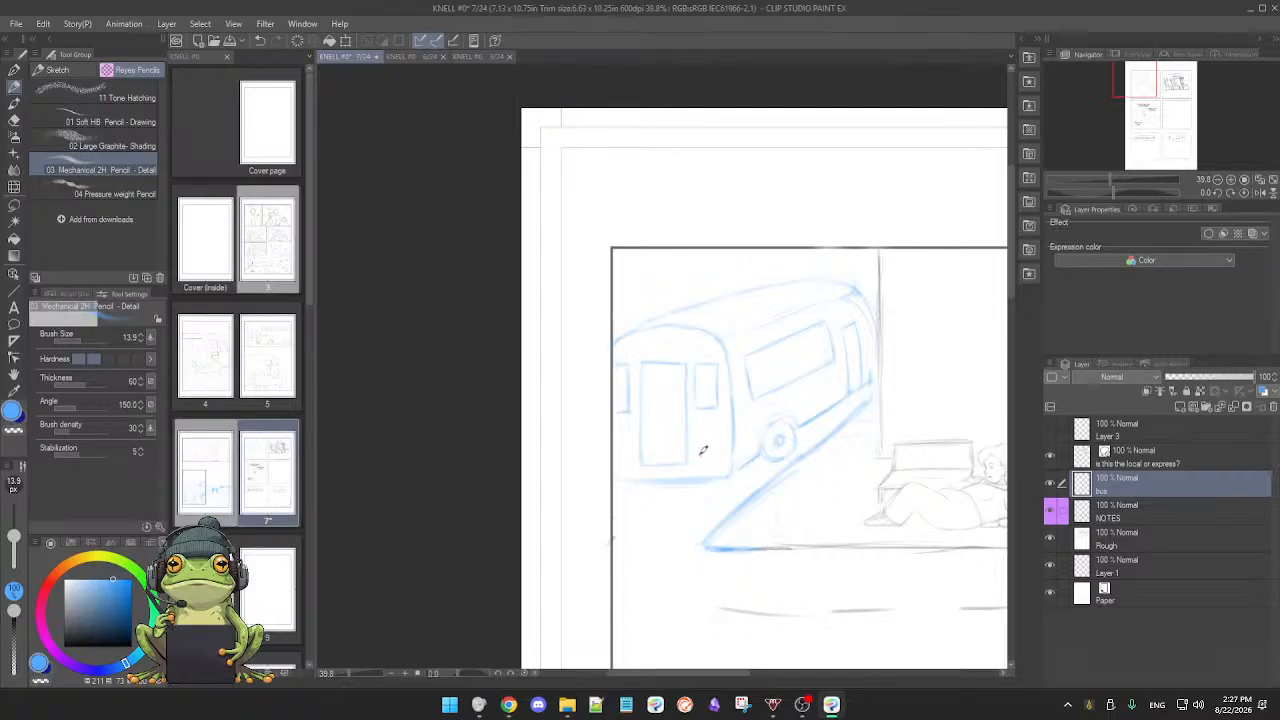
left_click_drag(703, 449, 732, 452)
left_click_drag(757, 430, 620, 559)
mouse_move(685, 456)
left_mouse_down()
mouse_move(704, 460)
mouse_move(617, 503)
left_mouse_up()
key("e")
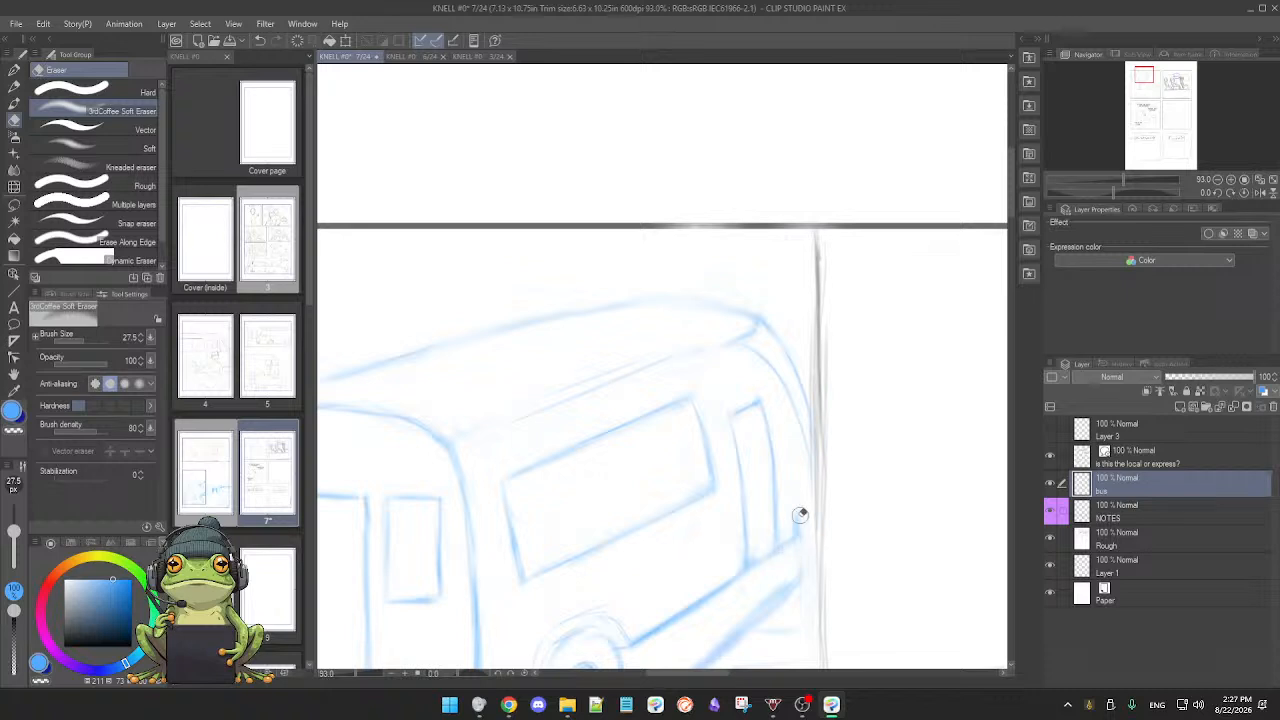
key("p")
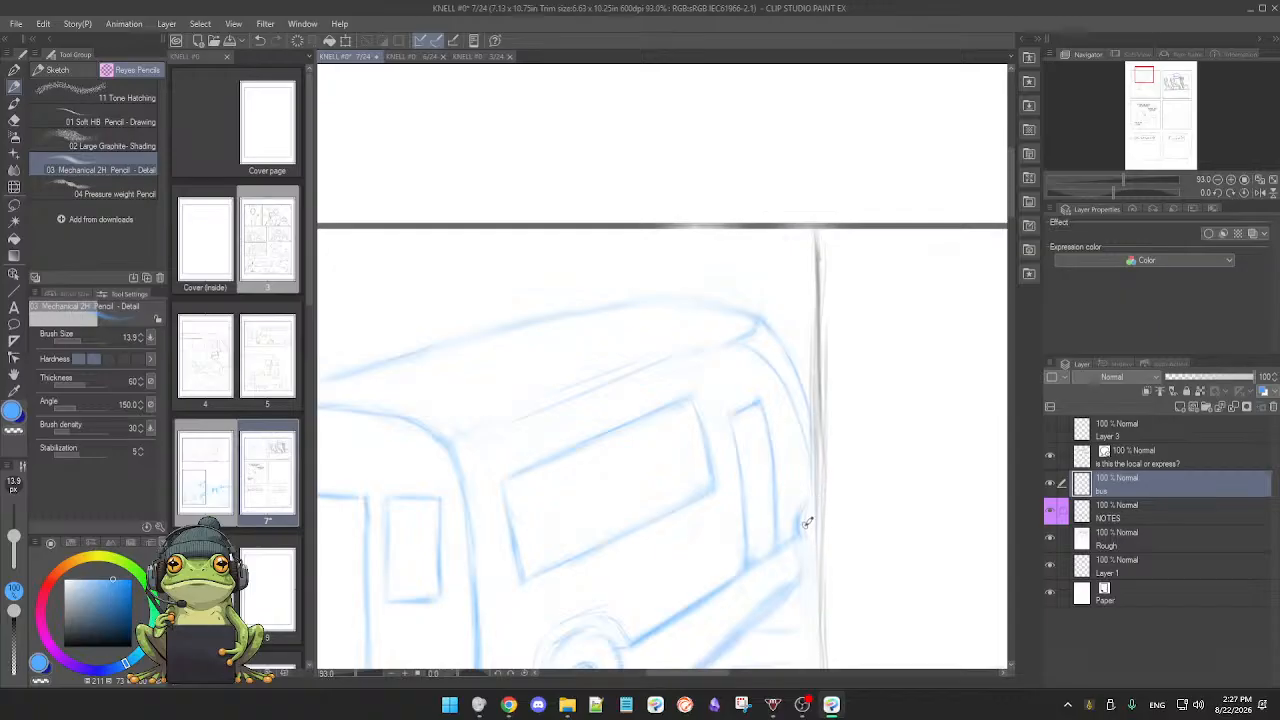
key("e")
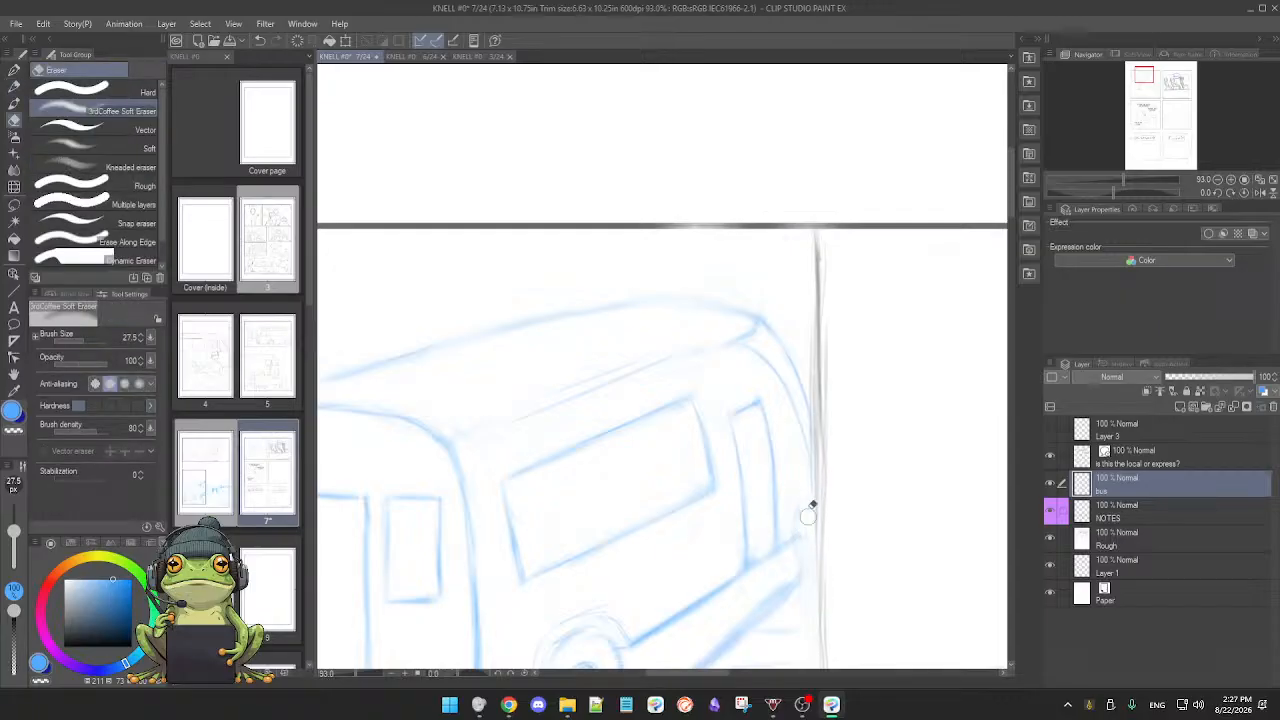
key("p")
key("ctrl+s")
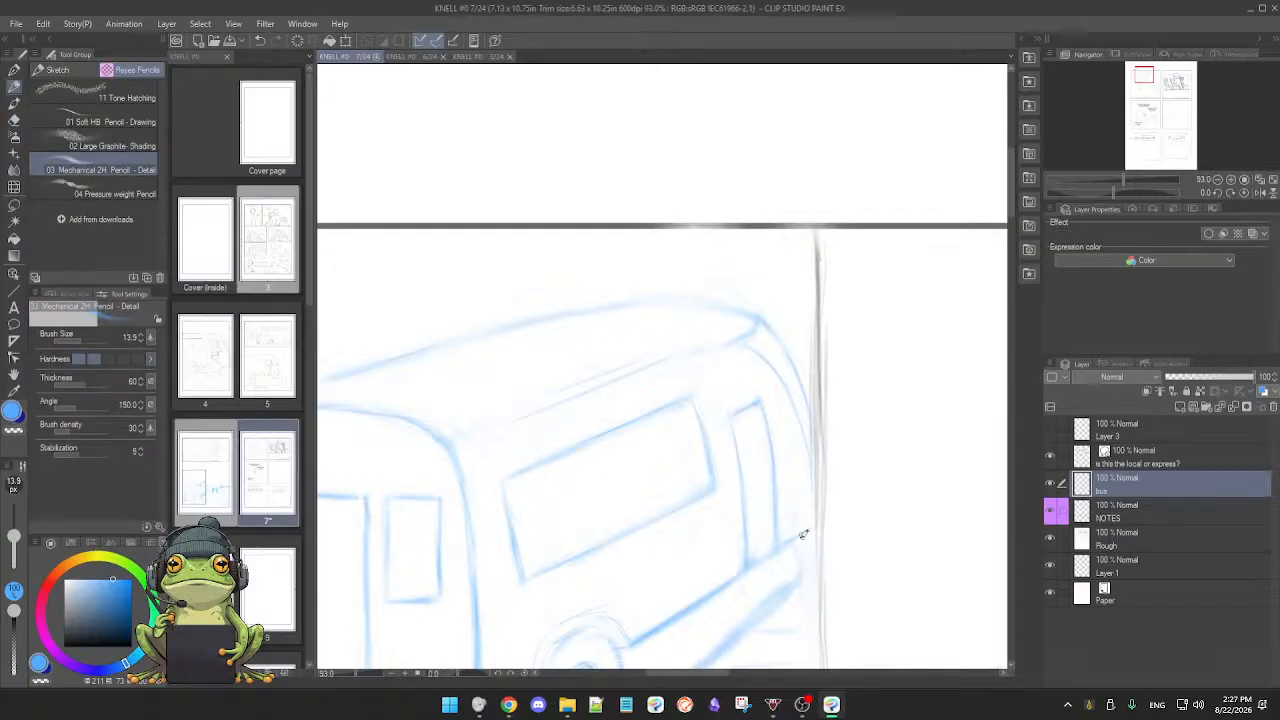
Step: Sketch the rear wheel with its rounded wheel arch on the bus's lower body line, just ahead of the narrow rear window
scroll(802, 534, "down", 4)
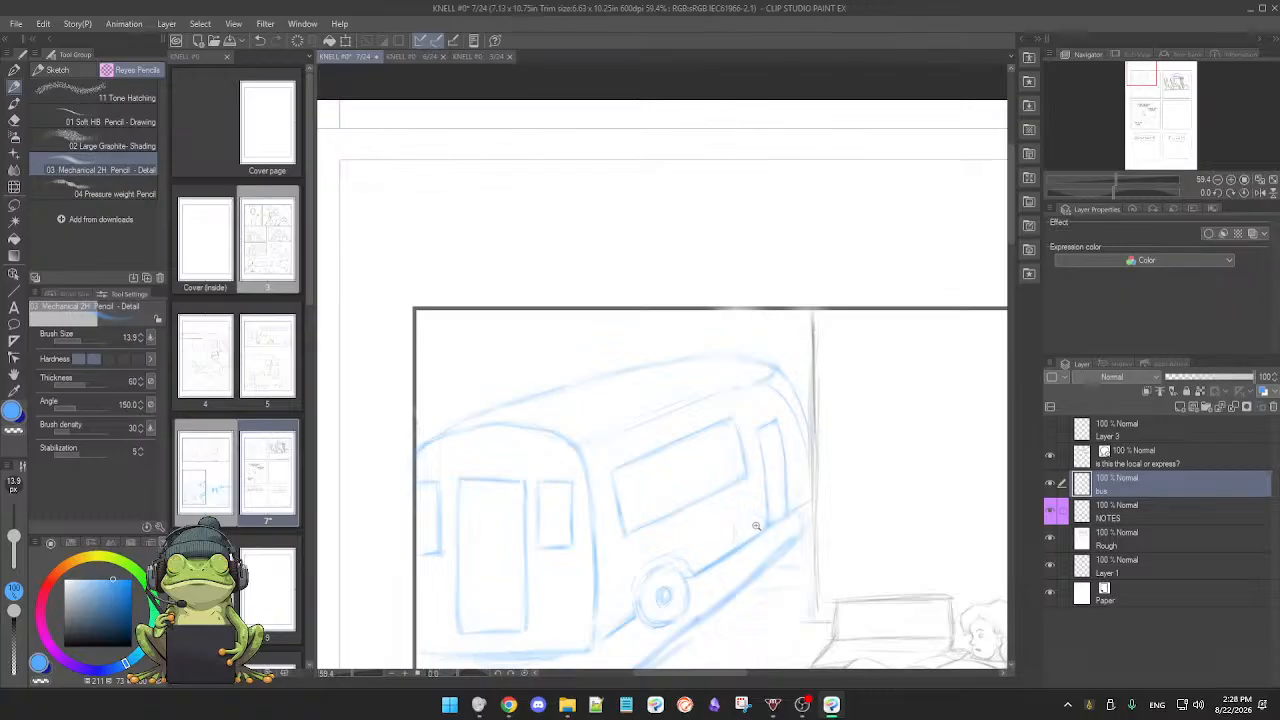
scroll(754, 524, "up", 5)
left_click_drag(780, 546, 708, 500)
mouse_move(712, 467)
left_mouse_down()
mouse_move(632, 520)
mouse_move(643, 457)
mouse_move(666, 449)
mouse_move(699, 471)
left_mouse_up()
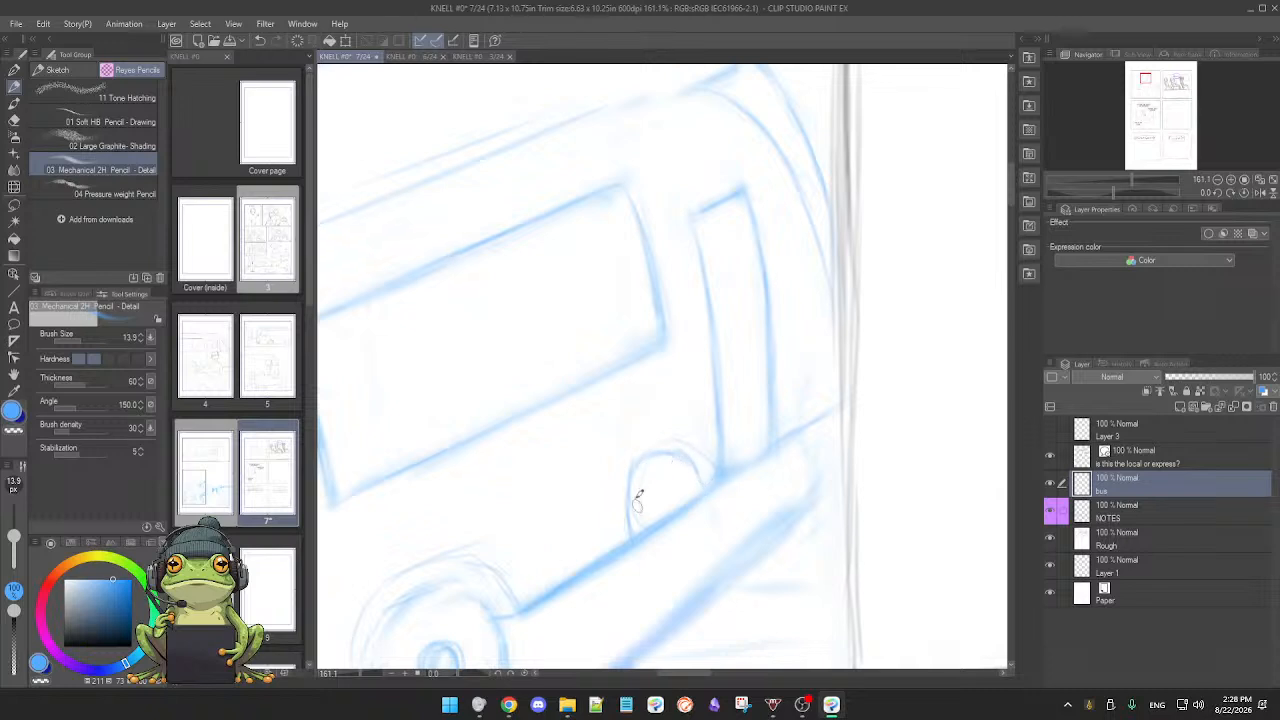
left_click_drag(633, 470, 631, 536)
mouse_move(637, 469)
left_mouse_down()
mouse_move(634, 523)
mouse_move(663, 491)
mouse_move(700, 520)
mouse_move(720, 472)
mouse_move(622, 468)
left_mouse_up()
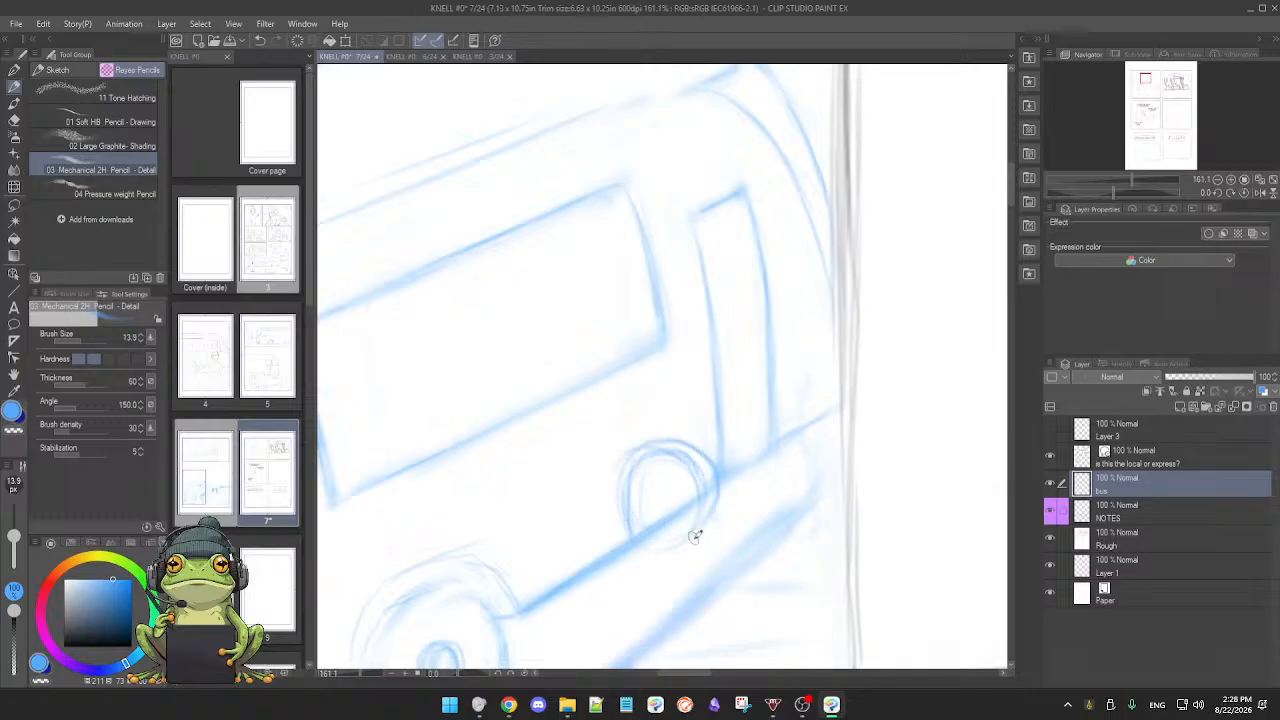
left_click_drag(691, 540, 644, 540)
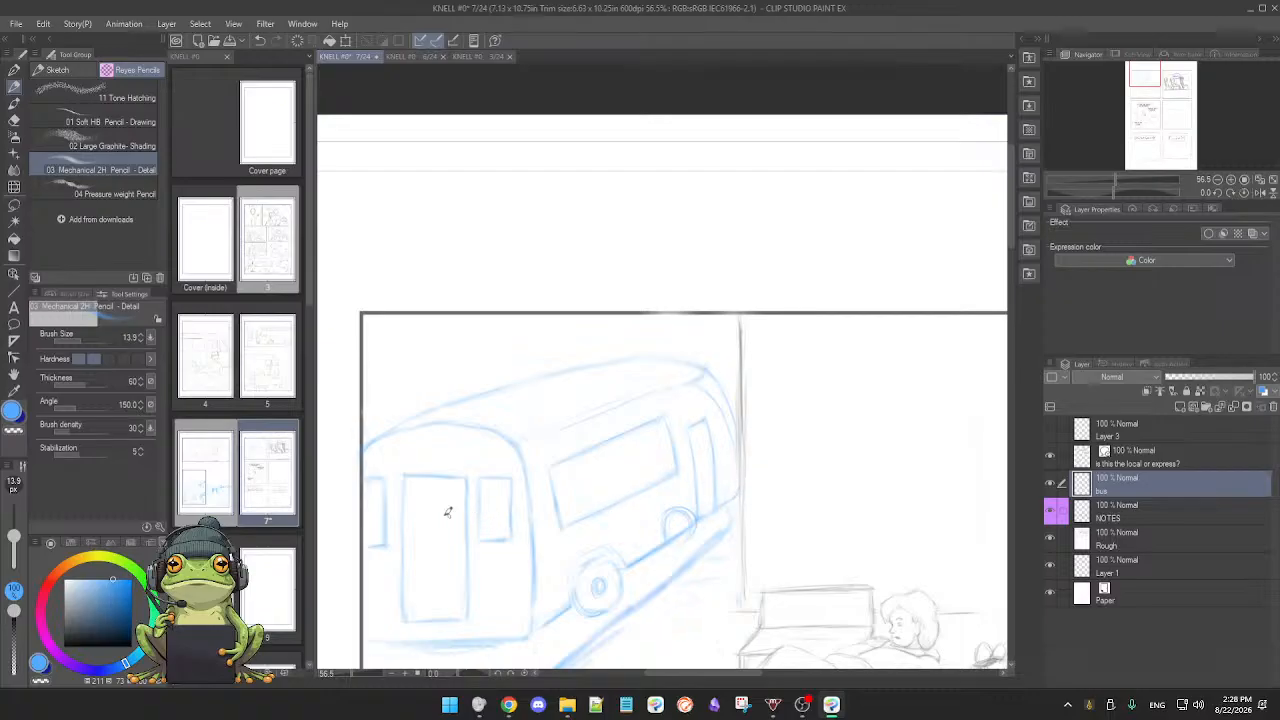
Step: Compare the bus sketch with the bus drawn on page 6, check page 3, and return to page 7
left_click_drag(355, 428, 375, 456)
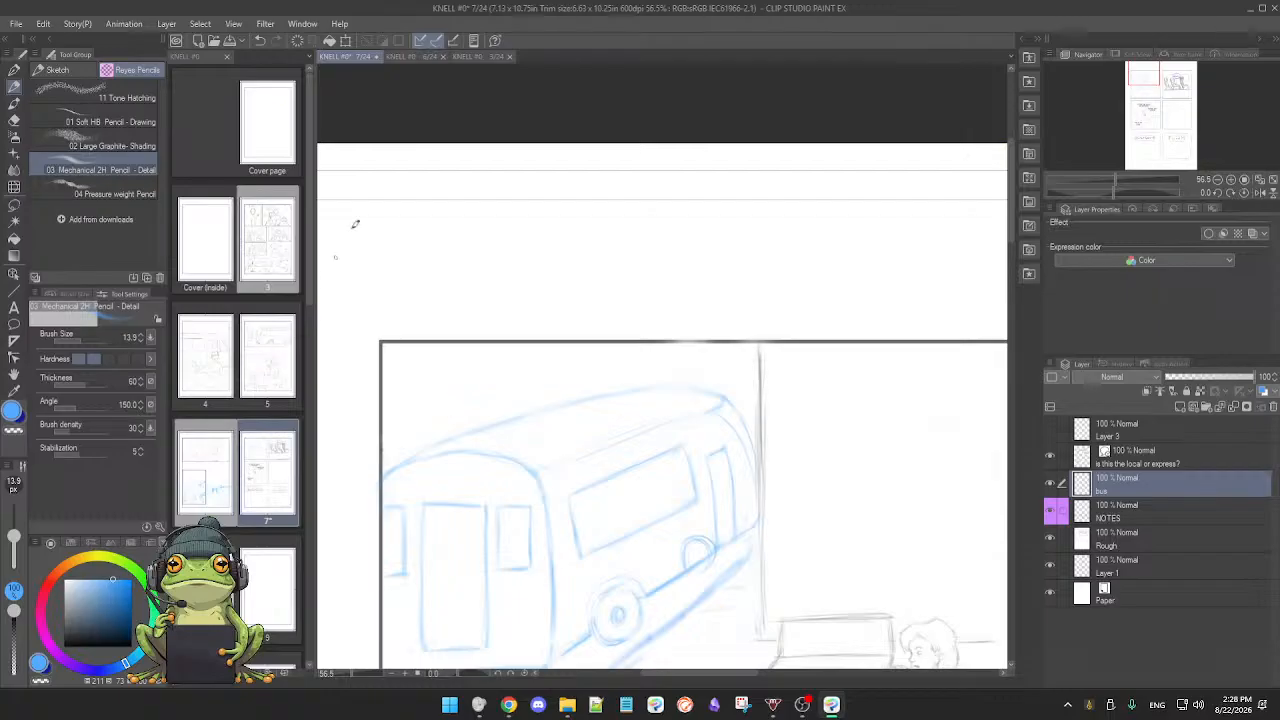
left_click(409, 58)
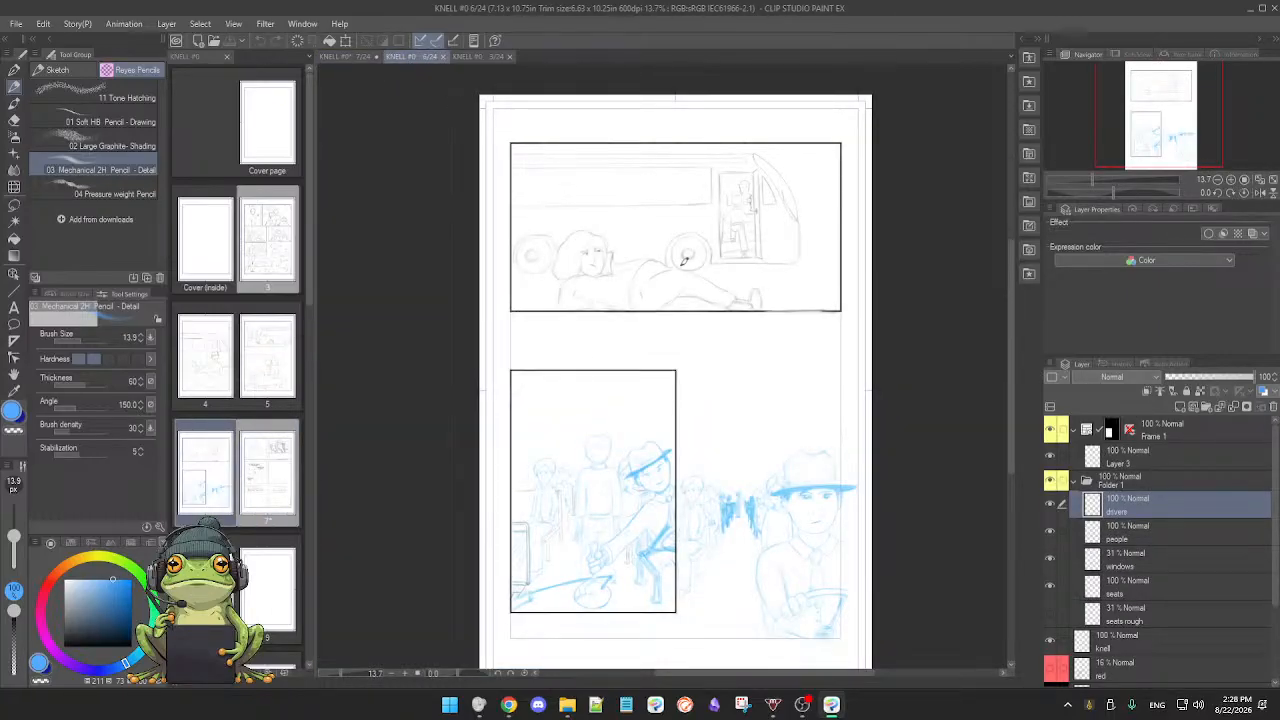
left_click(362, 56)
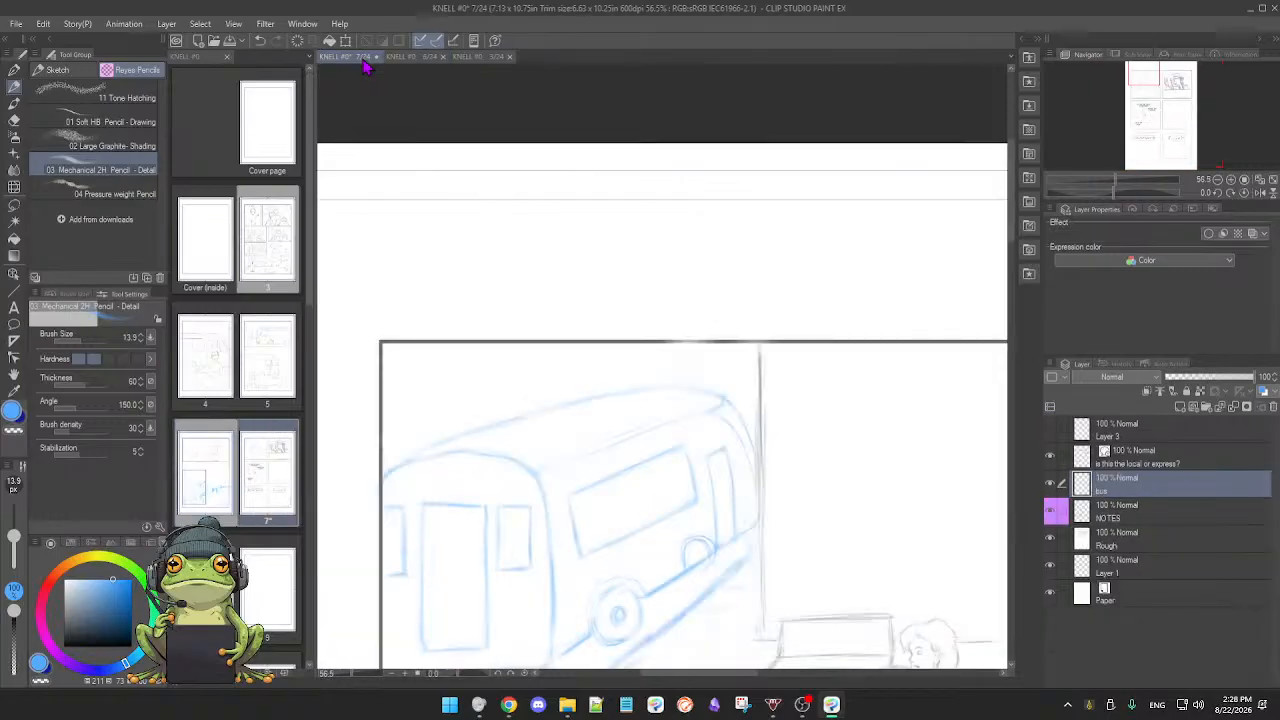
scroll(604, 470, "down", 3)
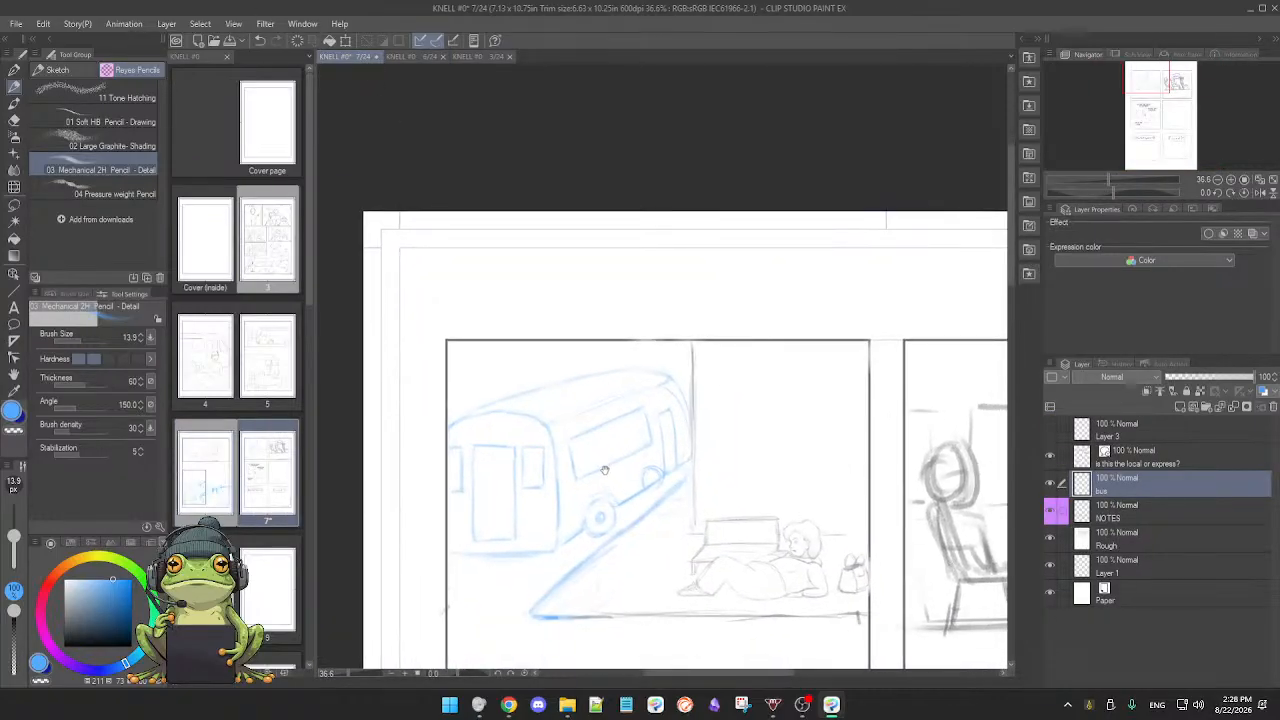
left_click(408, 58)
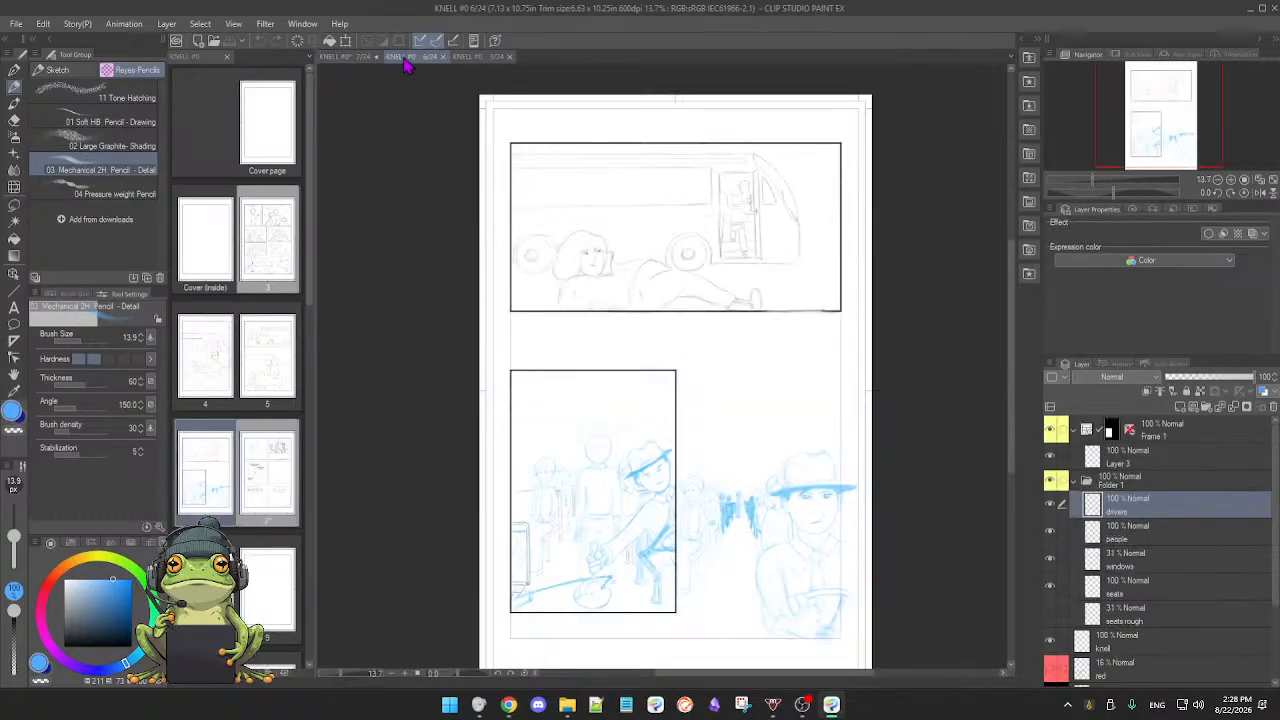
left_click(471, 58)
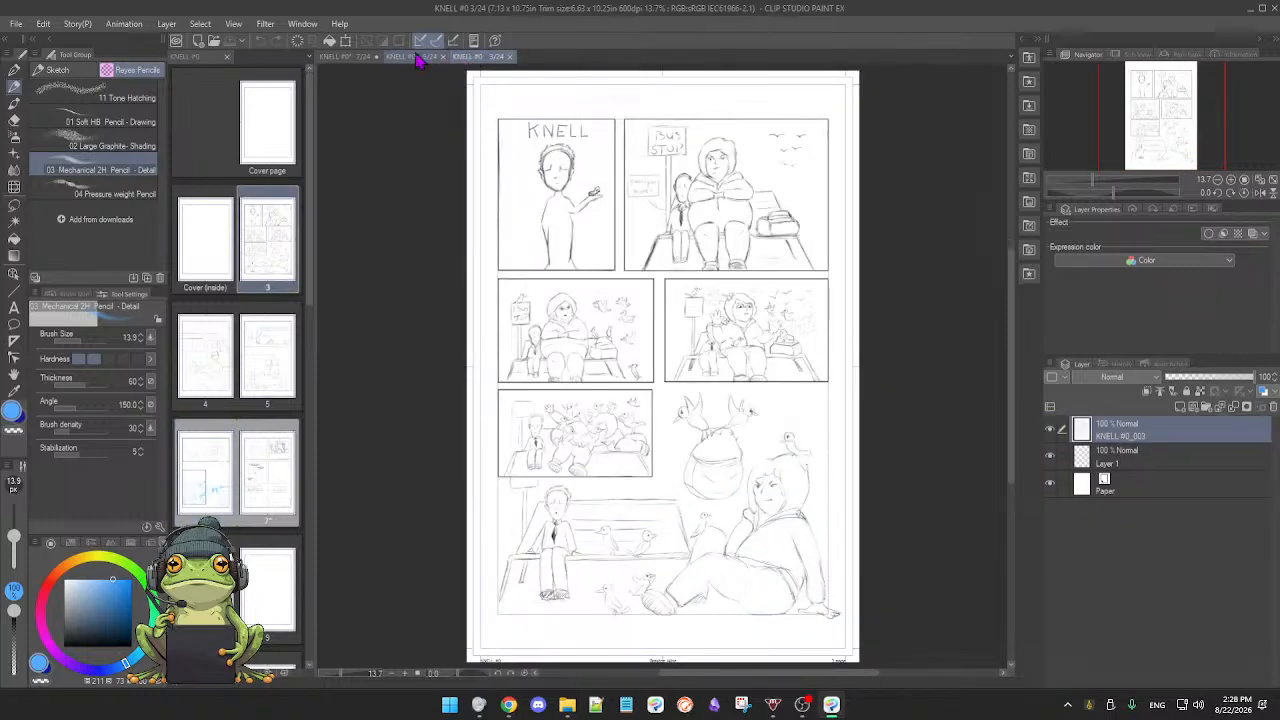
left_click(418, 58)
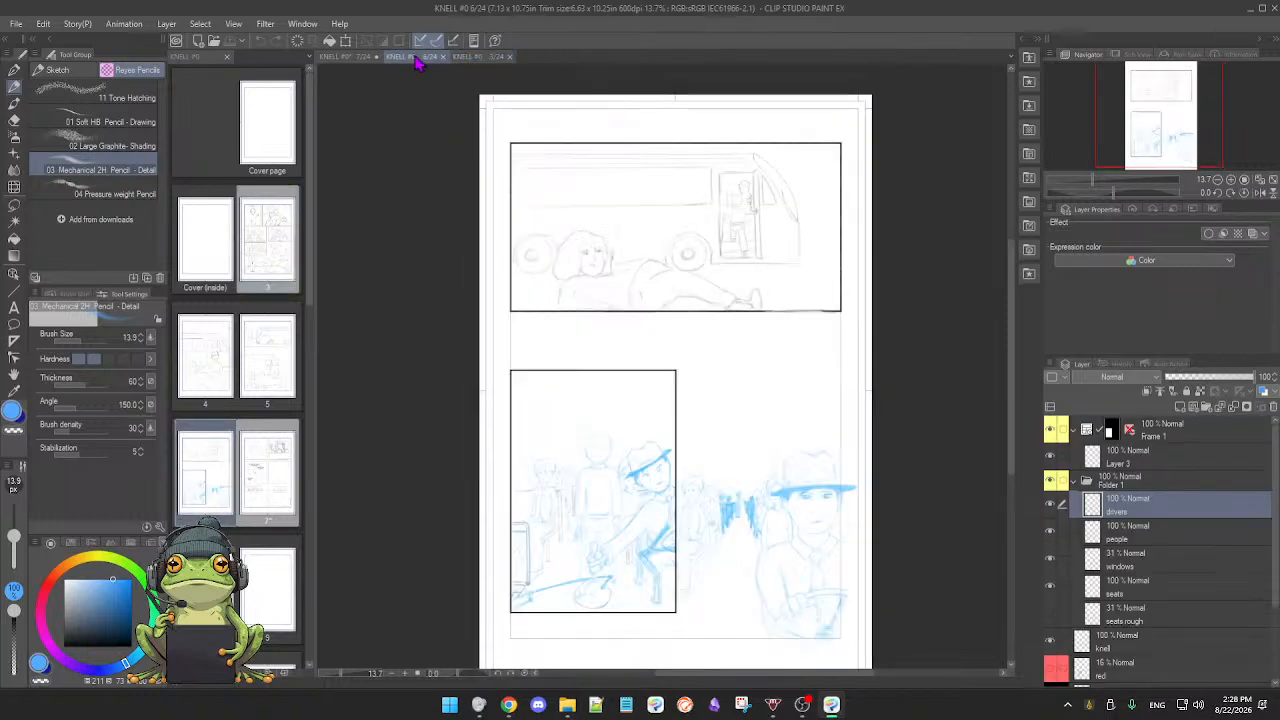
left_click(350, 58)
left_click(620, 495)
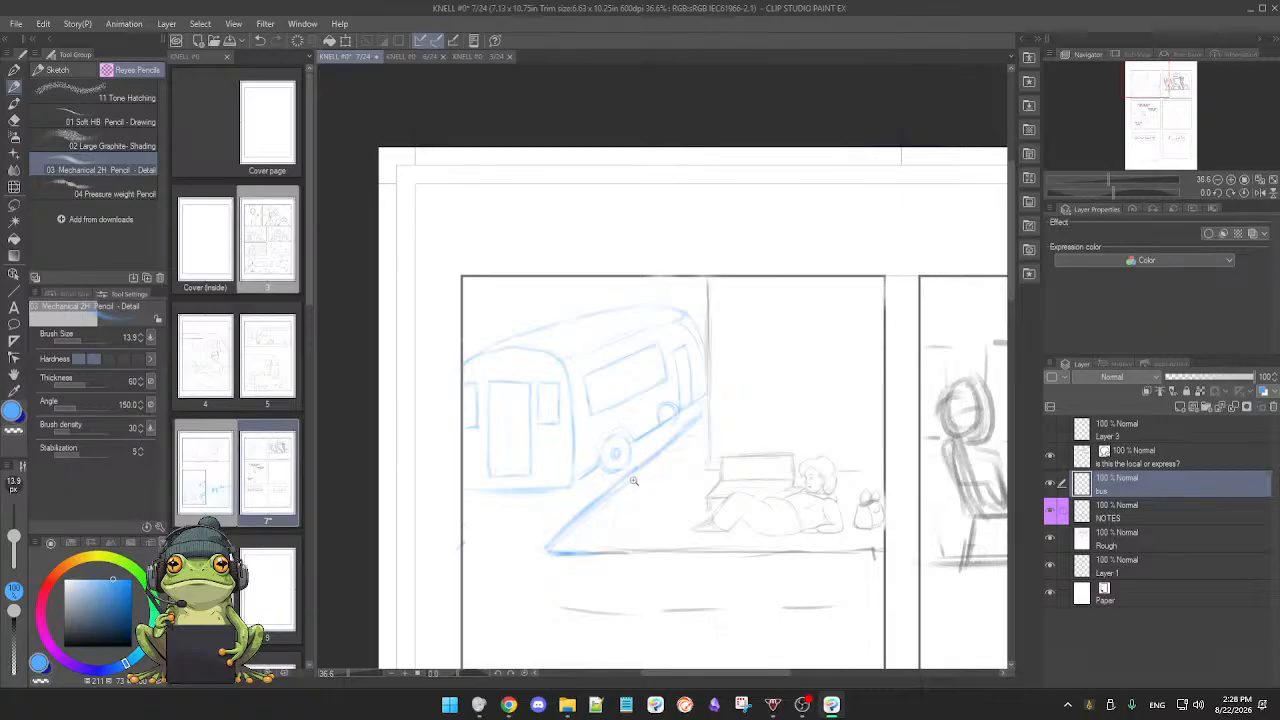
left_click(633, 481)
key("m")
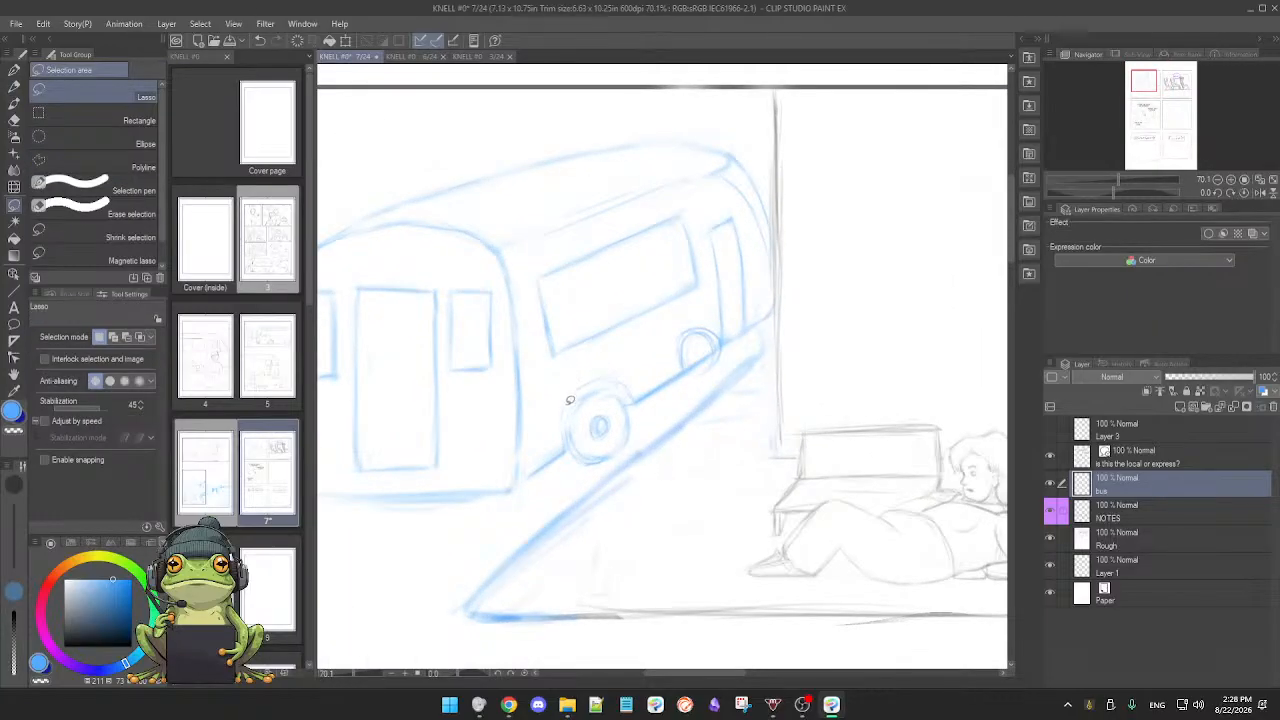
mouse_move(570, 400)
left_mouse_down()
mouse_move(560, 436)
mouse_move(587, 466)
left_mouse_up()
key("p")
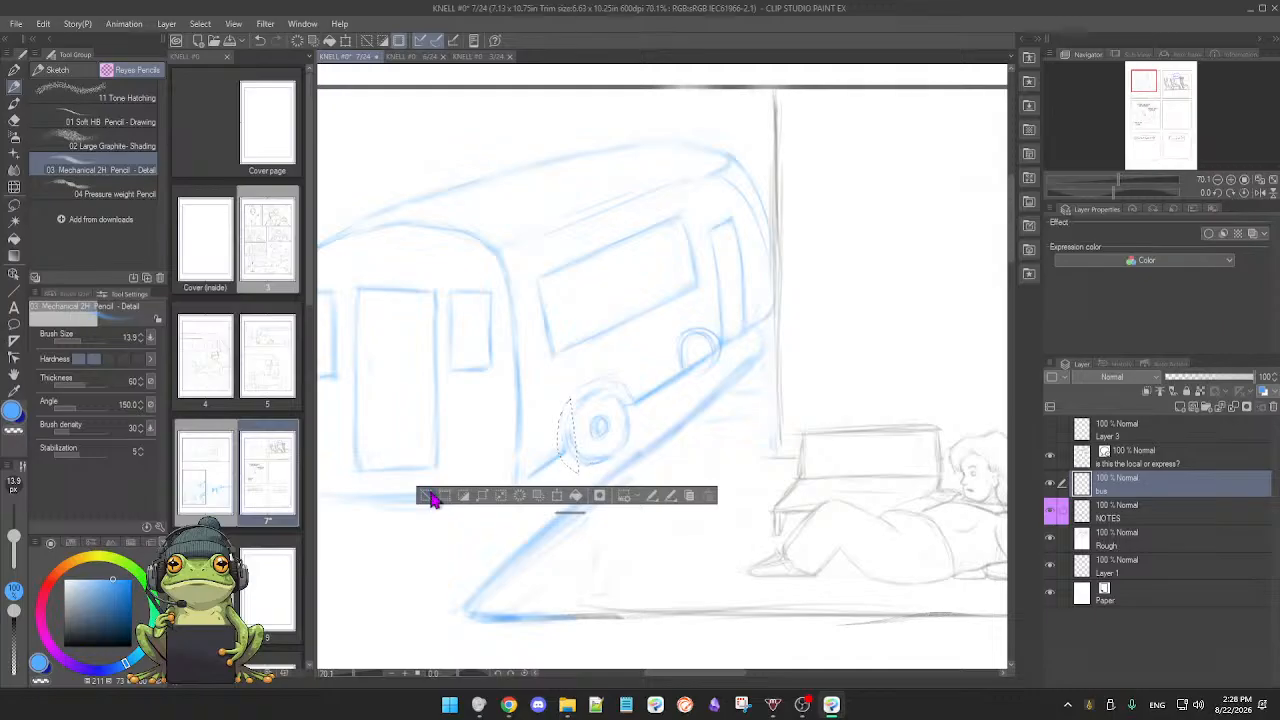
key("ctrl+d")
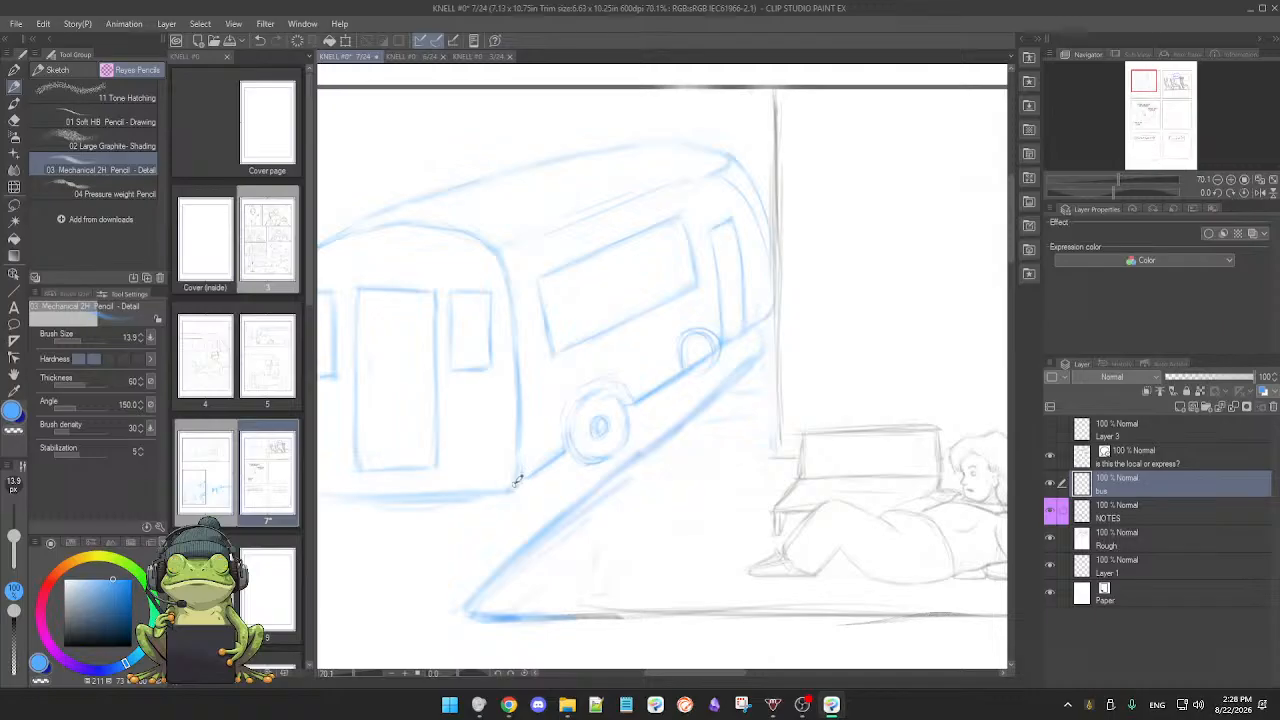
Step: Soften and redraw the bus's lower front corner, where the front's vertical edge meets the bottom line and the side line running to the front wheel
mouse_move(547, 488)
left_mouse_down()
mouse_move(566, 491)
mouse_move(556, 500)
mouse_move(693, 448)
left_mouse_up()
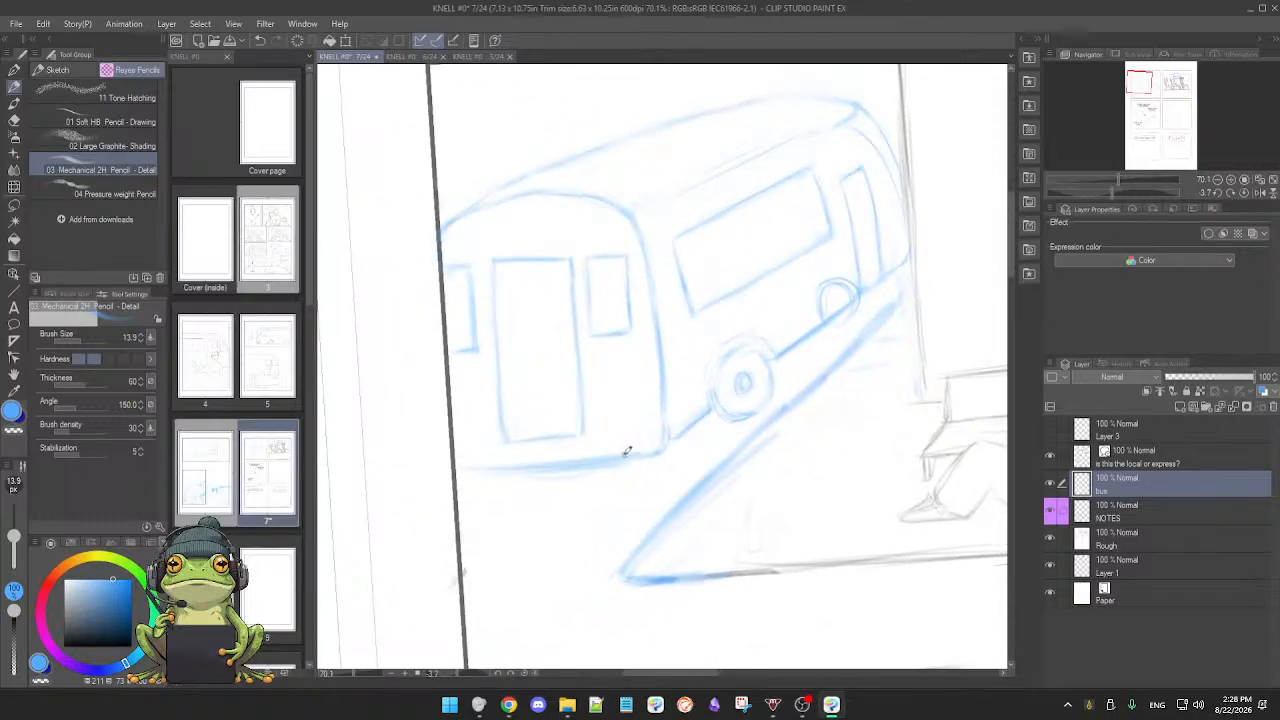
key("e")
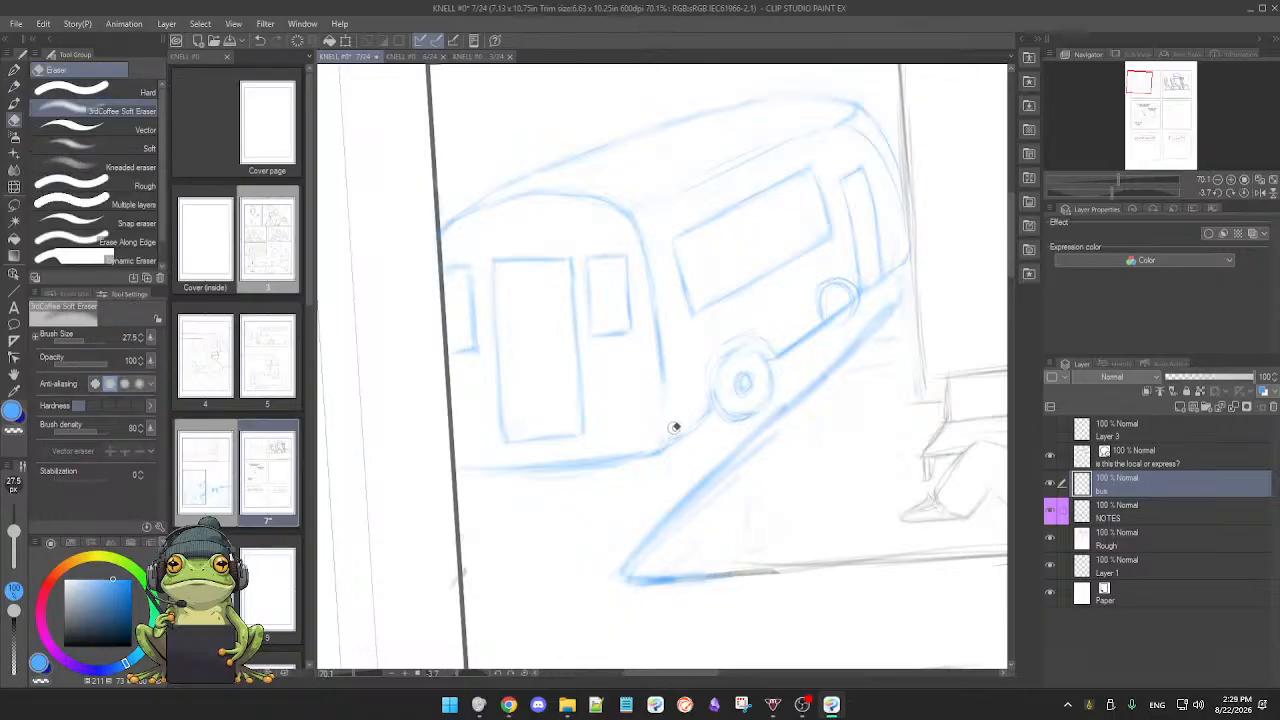
key("p")
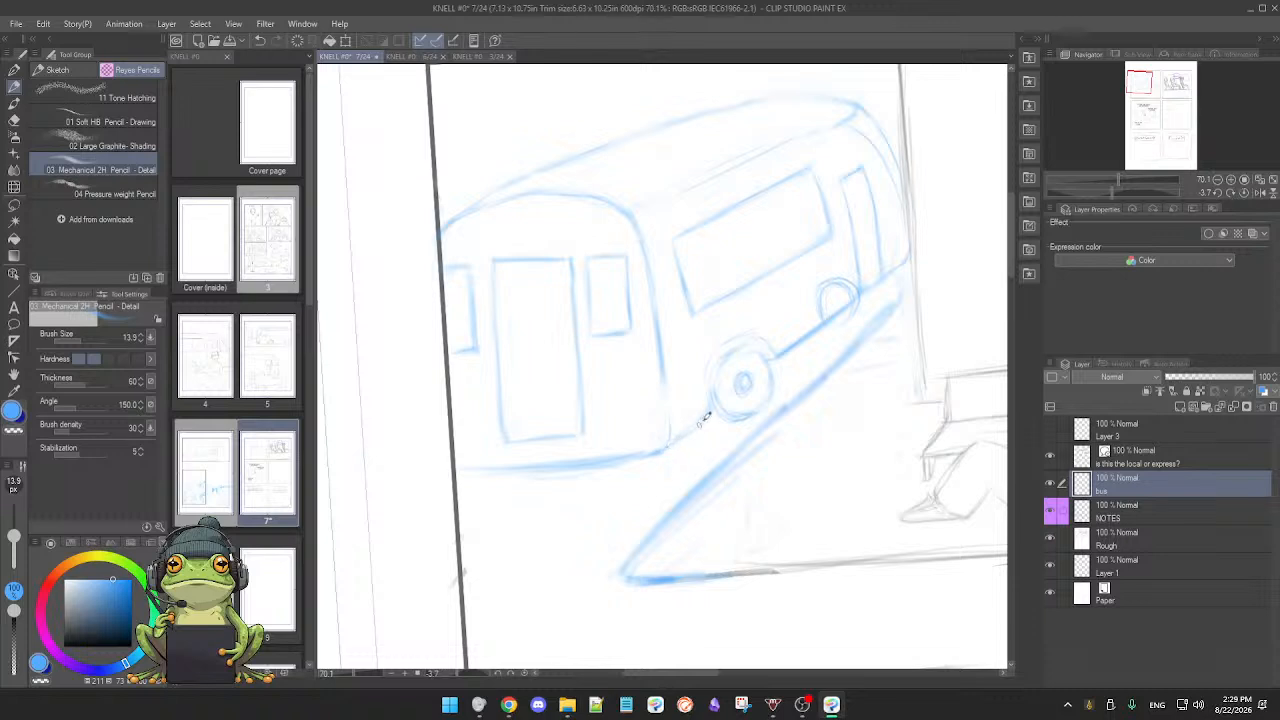
mouse_move(786, 408)
left_mouse_down()
mouse_move(706, 468)
mouse_move(725, 445)
mouse_move(638, 464)
left_mouse_up()
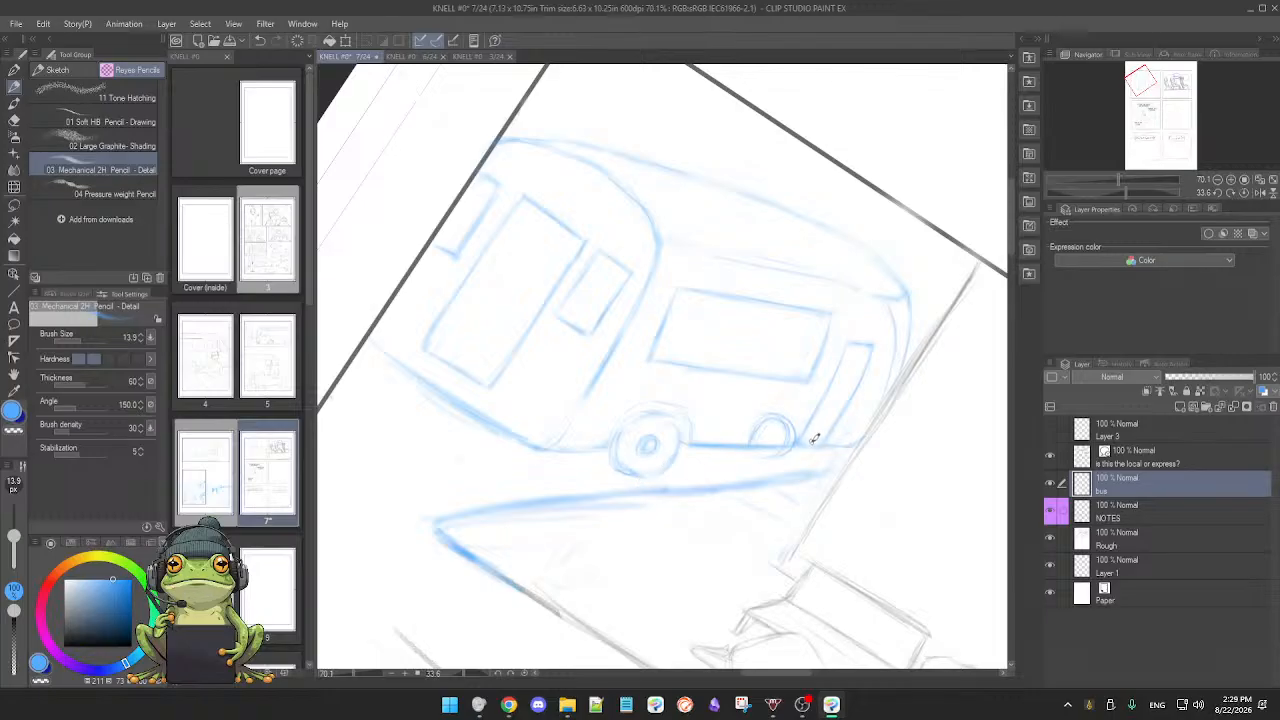
Step: Redraw the bus's lower front corner, firming up the front vertical edge and the start of the lower side line
key("ctrl+@")
left_click_drag(758, 433, 740, 451)
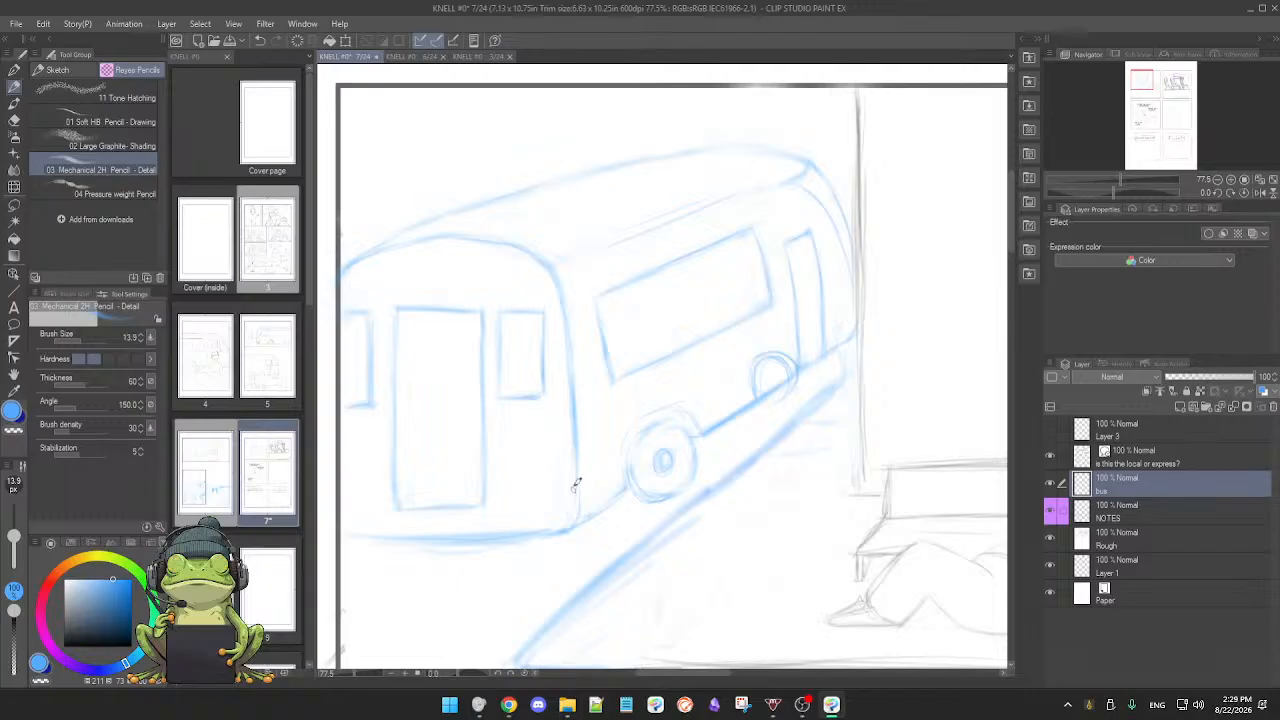
left_click_drag(575, 460, 577, 525)
mouse_move(571, 532)
left_mouse_down()
mouse_move(618, 505)
mouse_move(594, 518)
left_mouse_up()
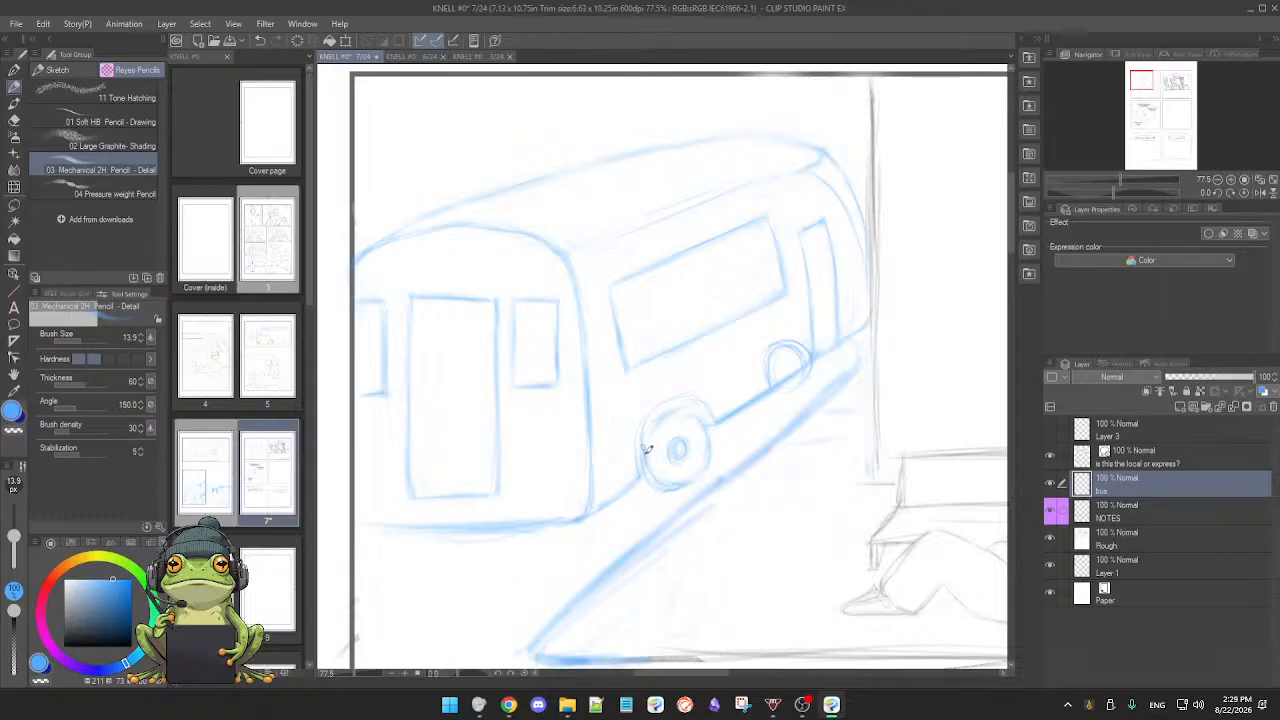
Step: Erase the rounded rear wheel and redraw it as a narrower upright ellipse with a wheel arch
key("e")
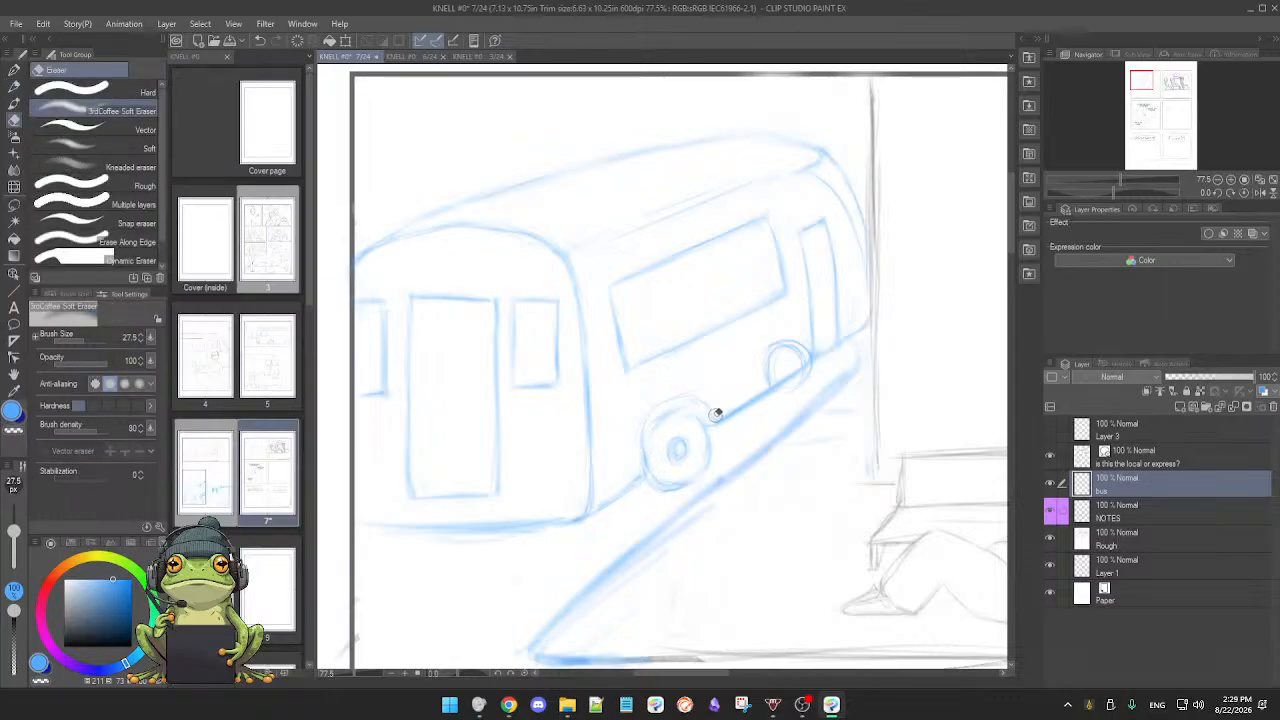
key("space")
mouse_move(763, 417)
left_mouse_down()
mouse_move(709, 423)
mouse_move(747, 402)
left_mouse_up()
key("p")
key("e")
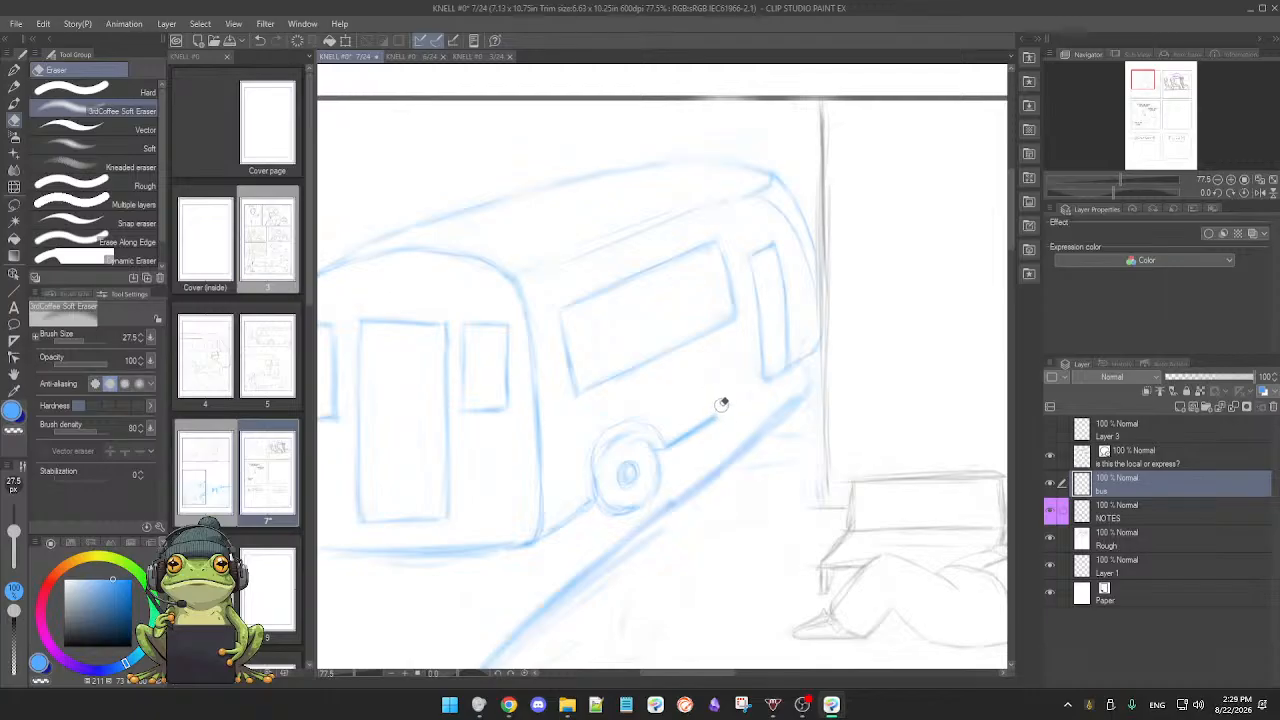
key("p")
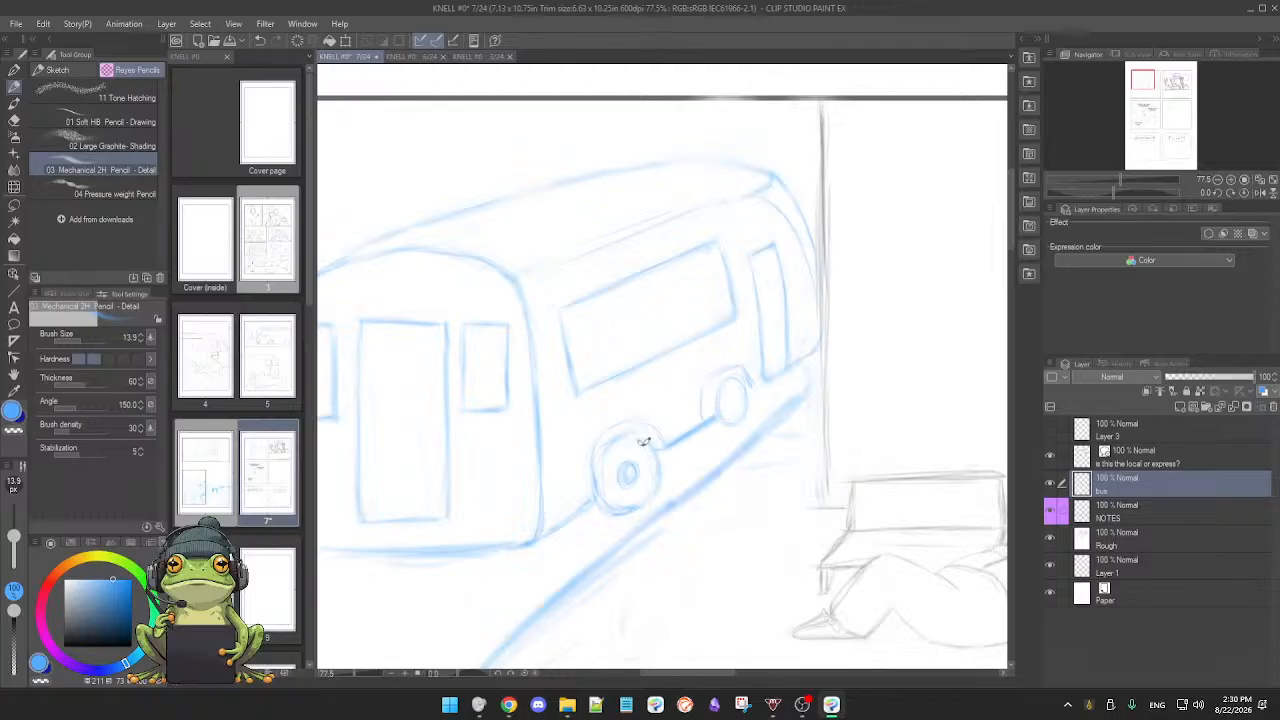
Step: Soften the front wheel's outline, redraw the tyre slimmer with a plain oval hub, and add a matching hub to the rear wheel
key("e")
left_click_drag(646, 440, 636, 505)
mouse_move(595, 457)
left_mouse_down()
mouse_move(606, 509)
mouse_move(620, 510)
left_mouse_up()
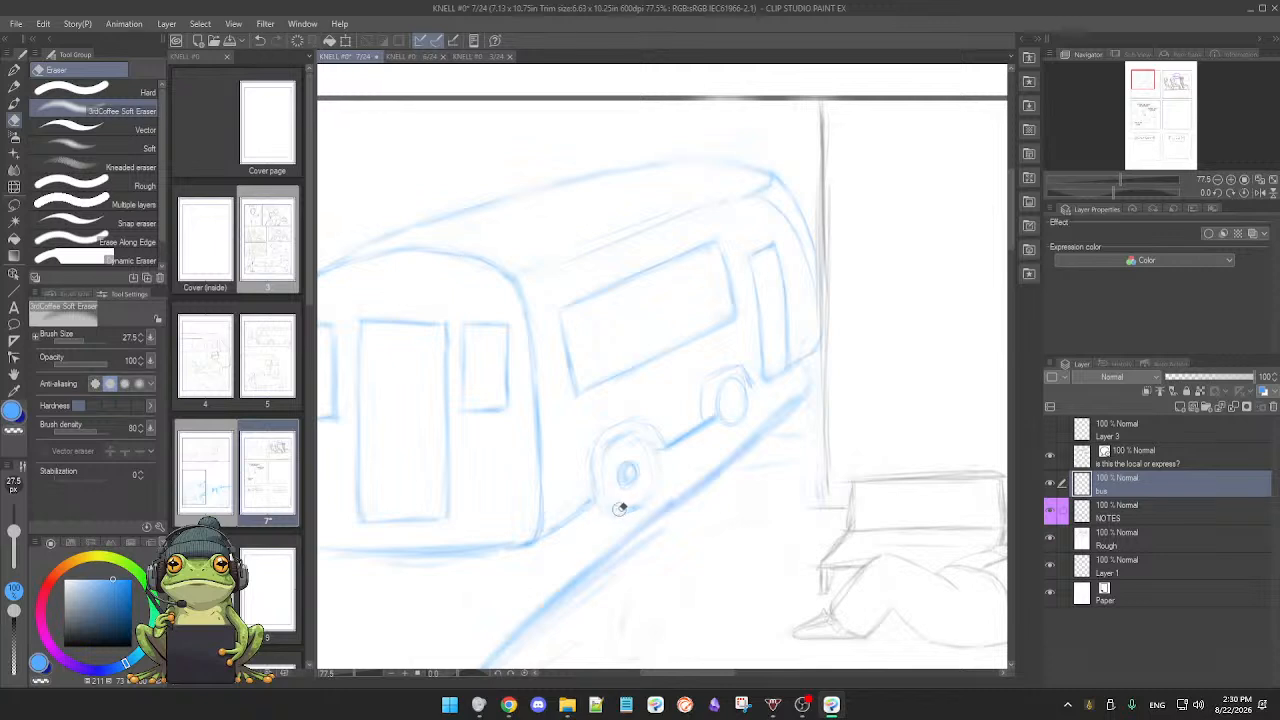
key("p")
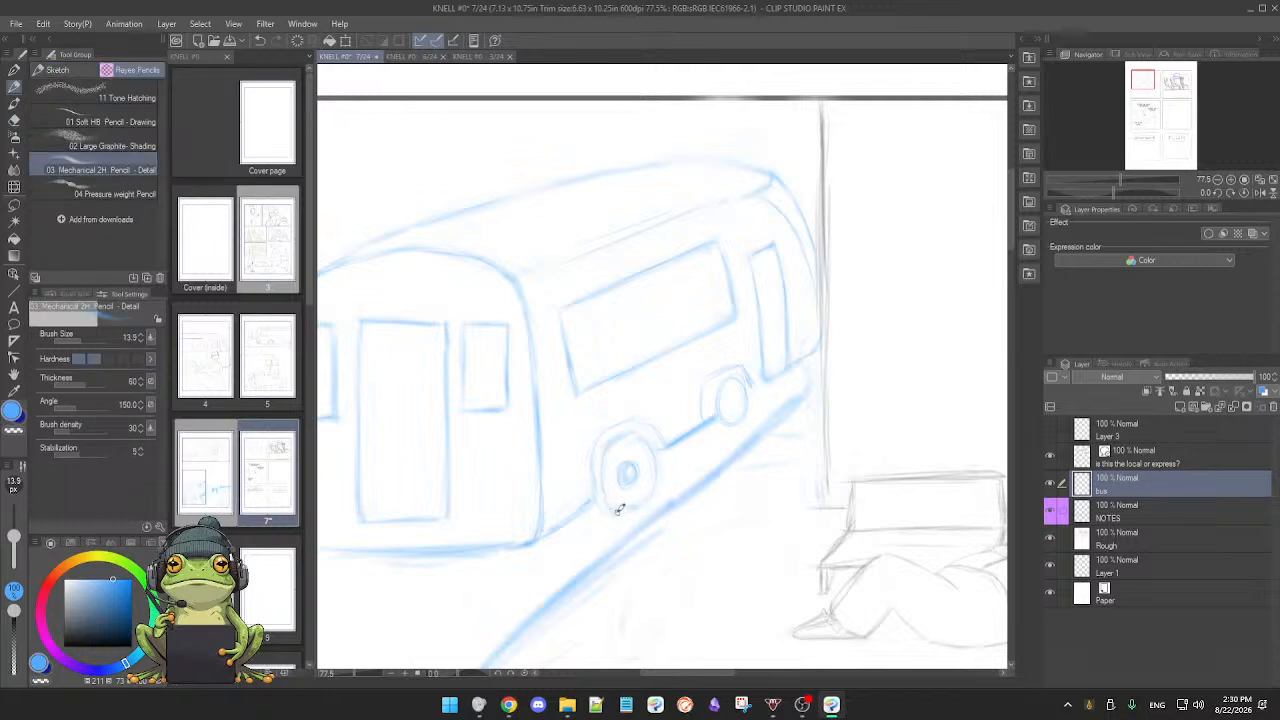
key("e")
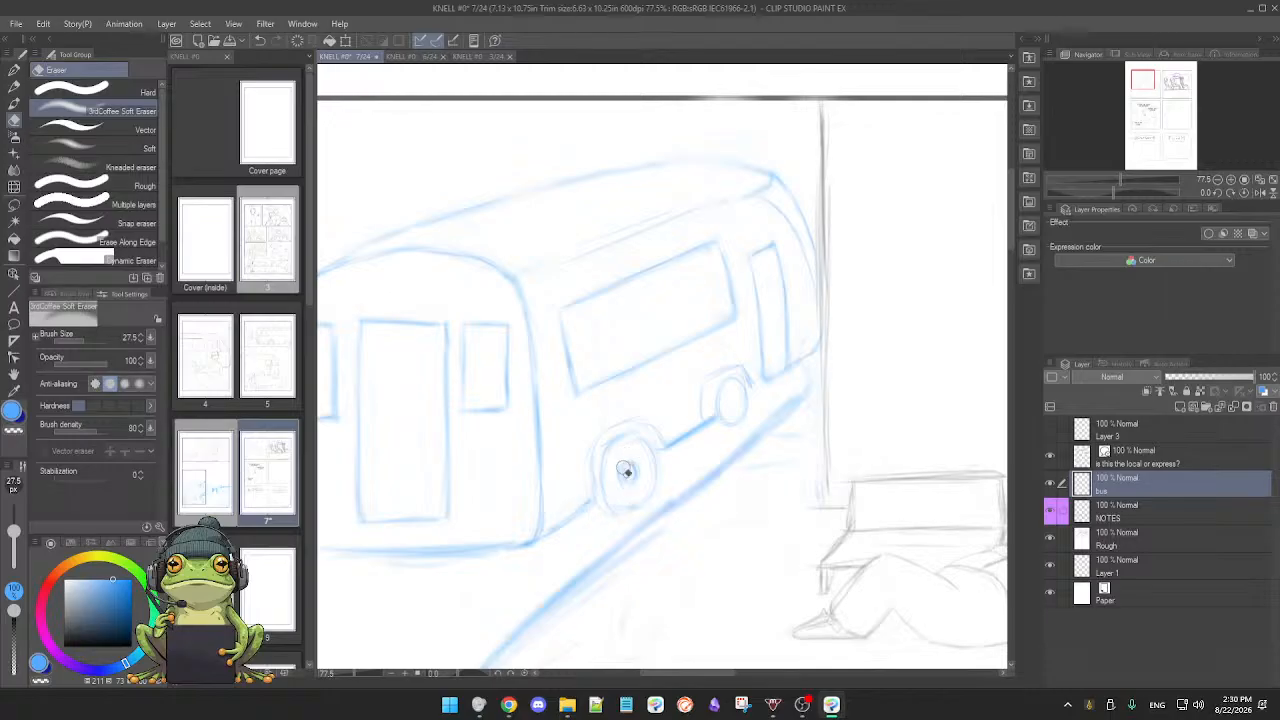
key("p")
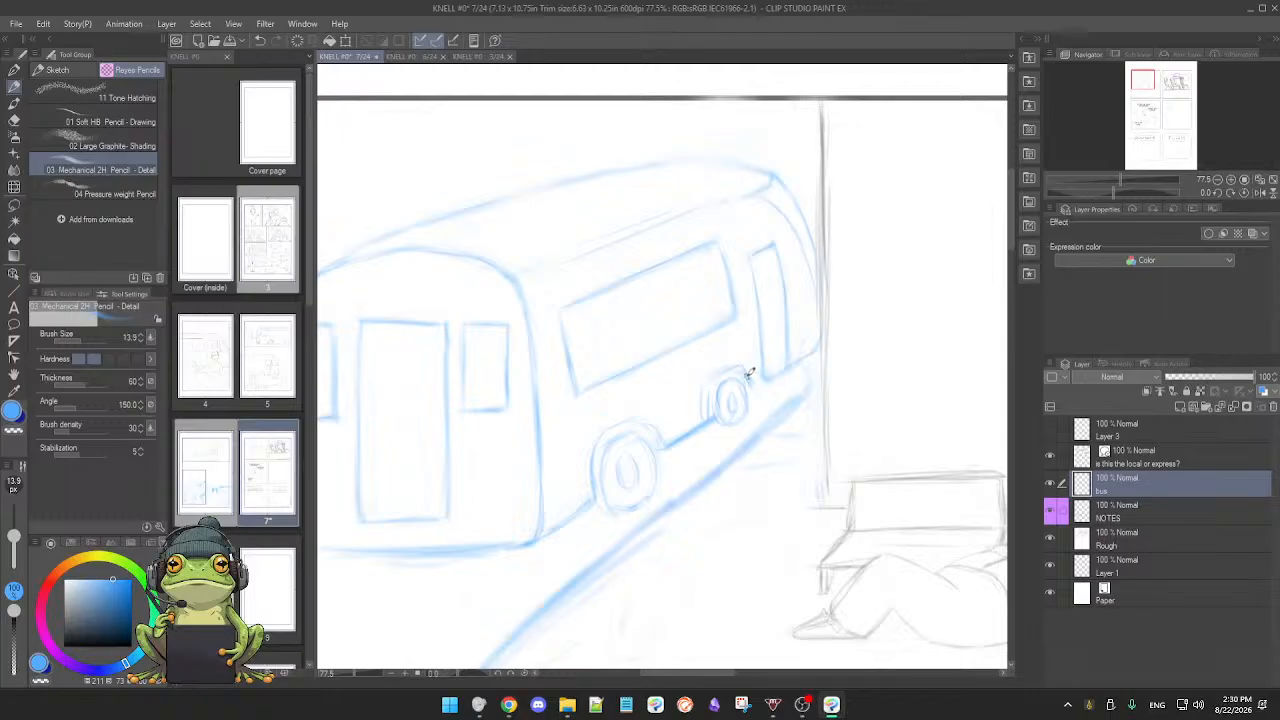
Step: Try reworking the rear wheel's arch by erasing its front curve and redrawing it closer to the tyre
key("e")
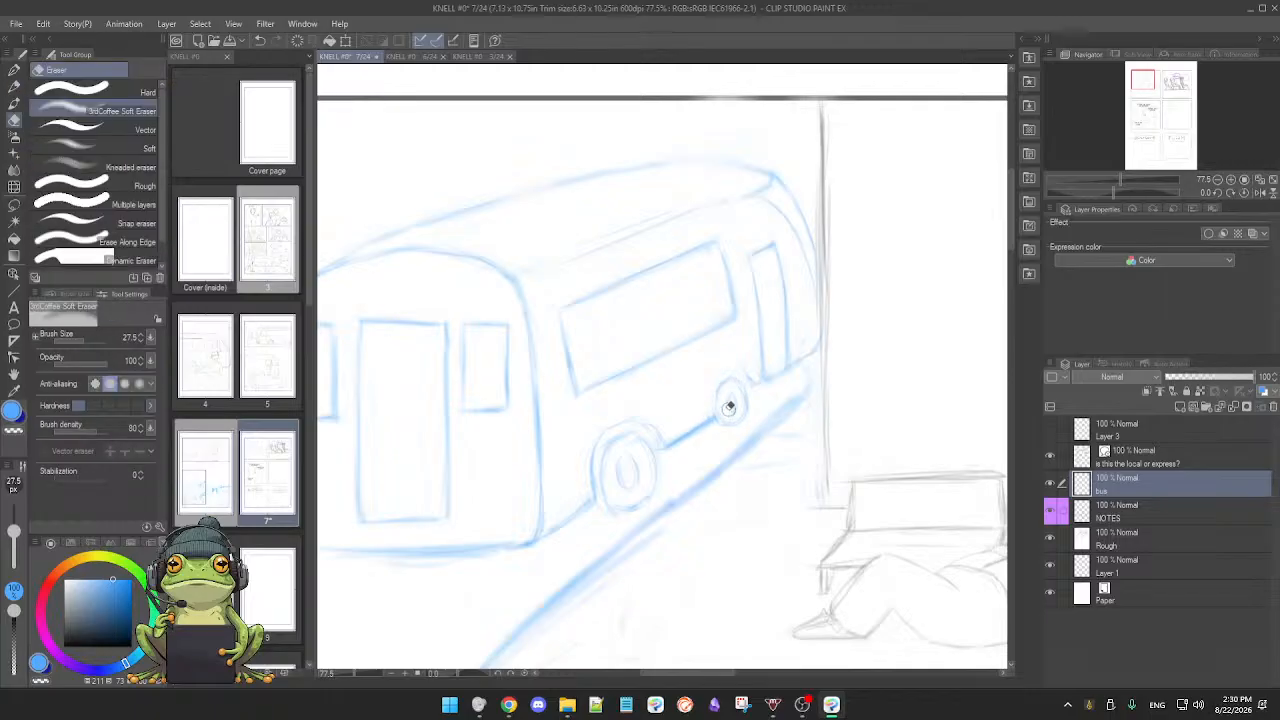
key("p")
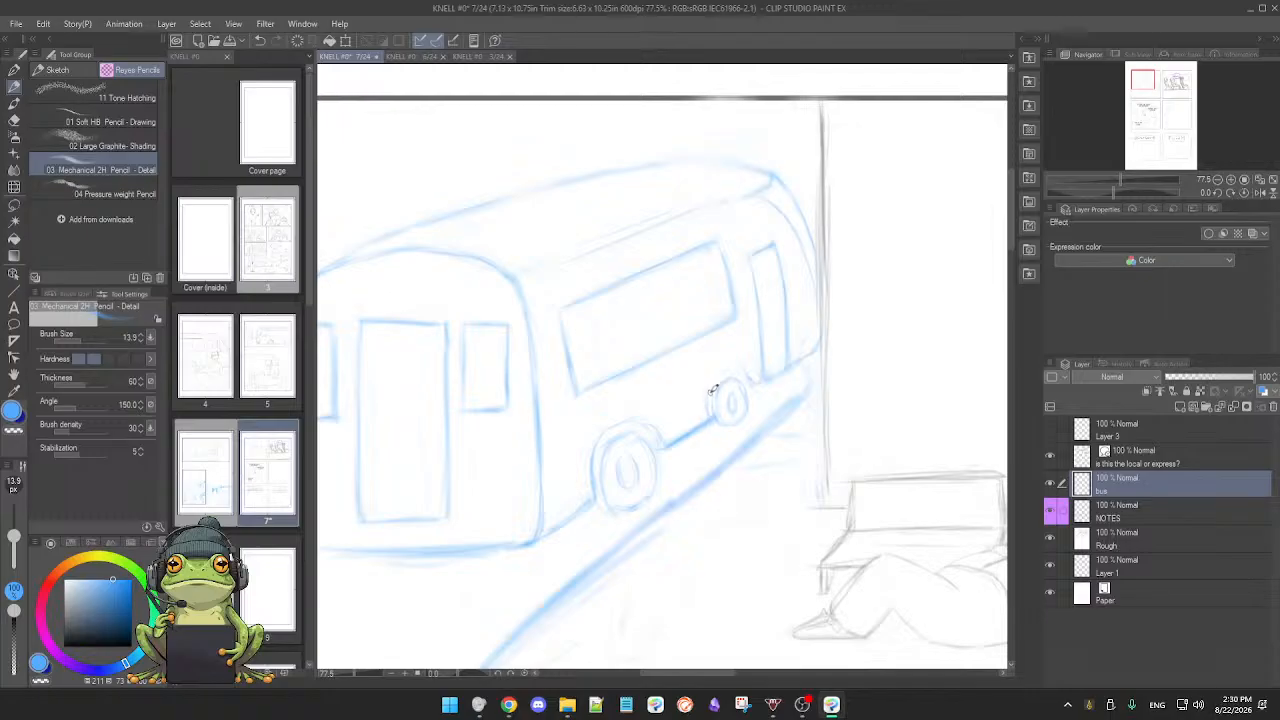
key("e")
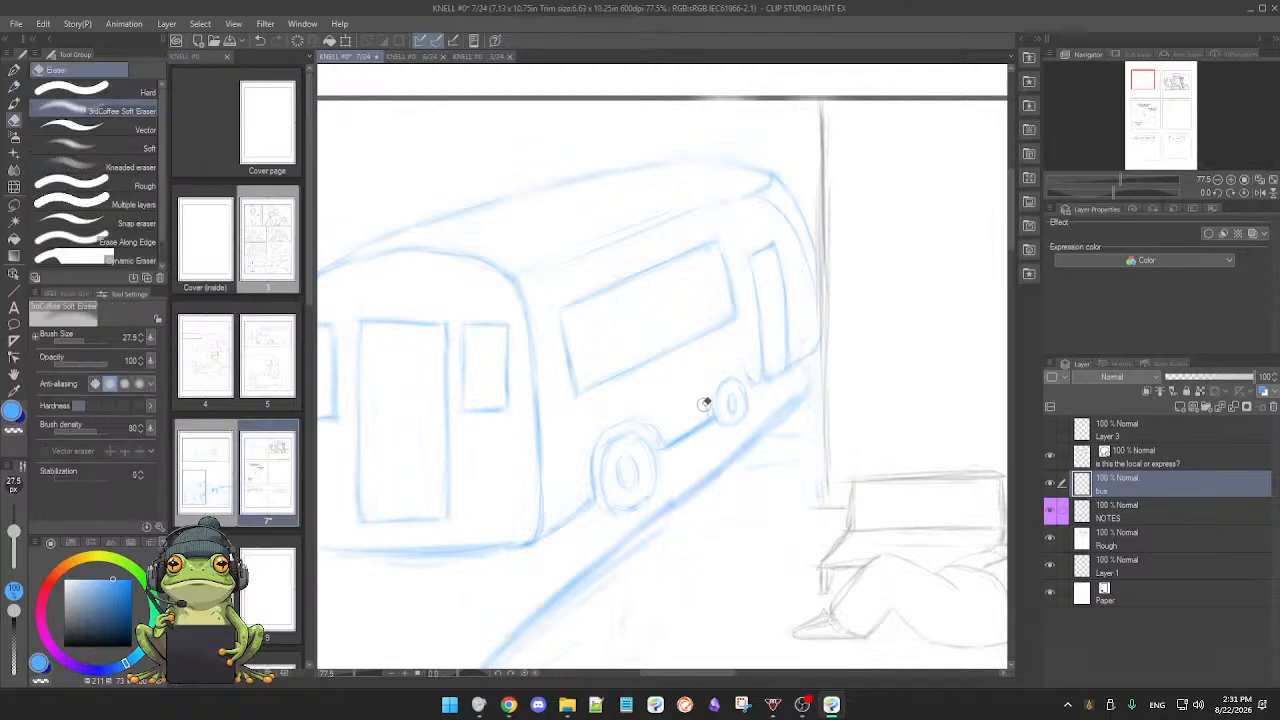
key("p")
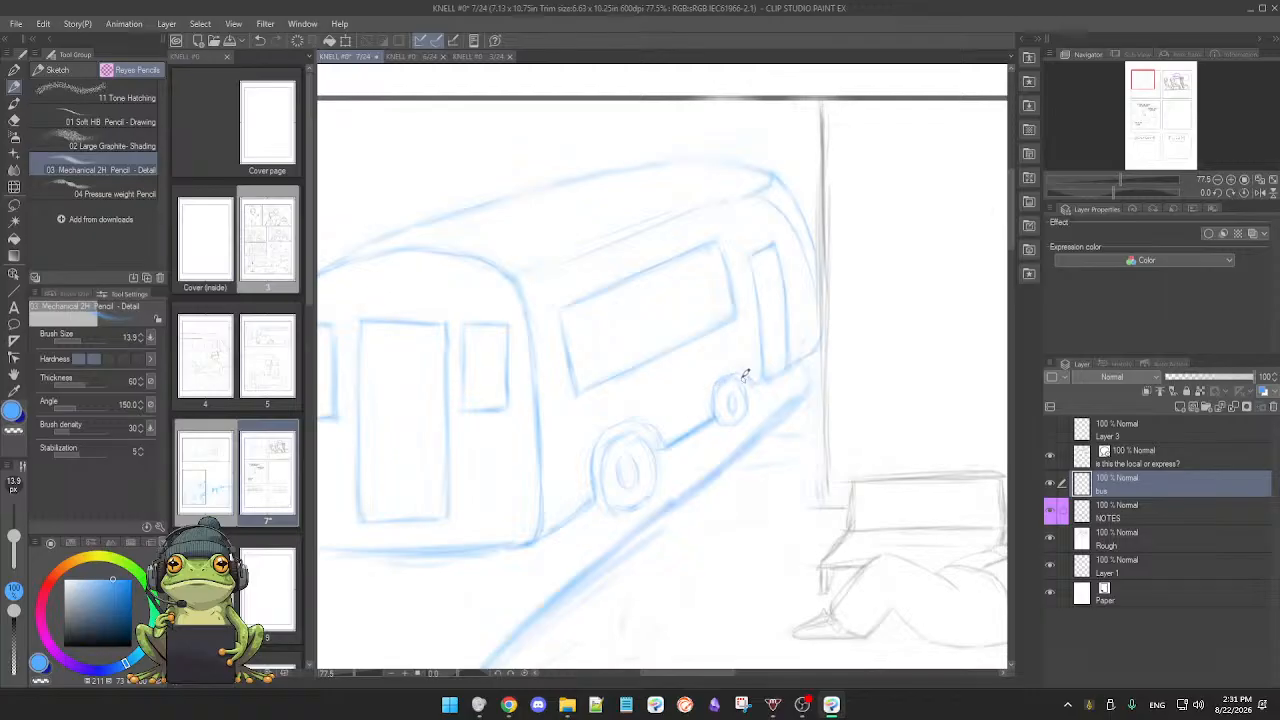
Step: Erase the rear wheel's upper part and redraw the narrow rear window's bottom corners with the body line beneath them
scroll(760, 381, "up", 4)
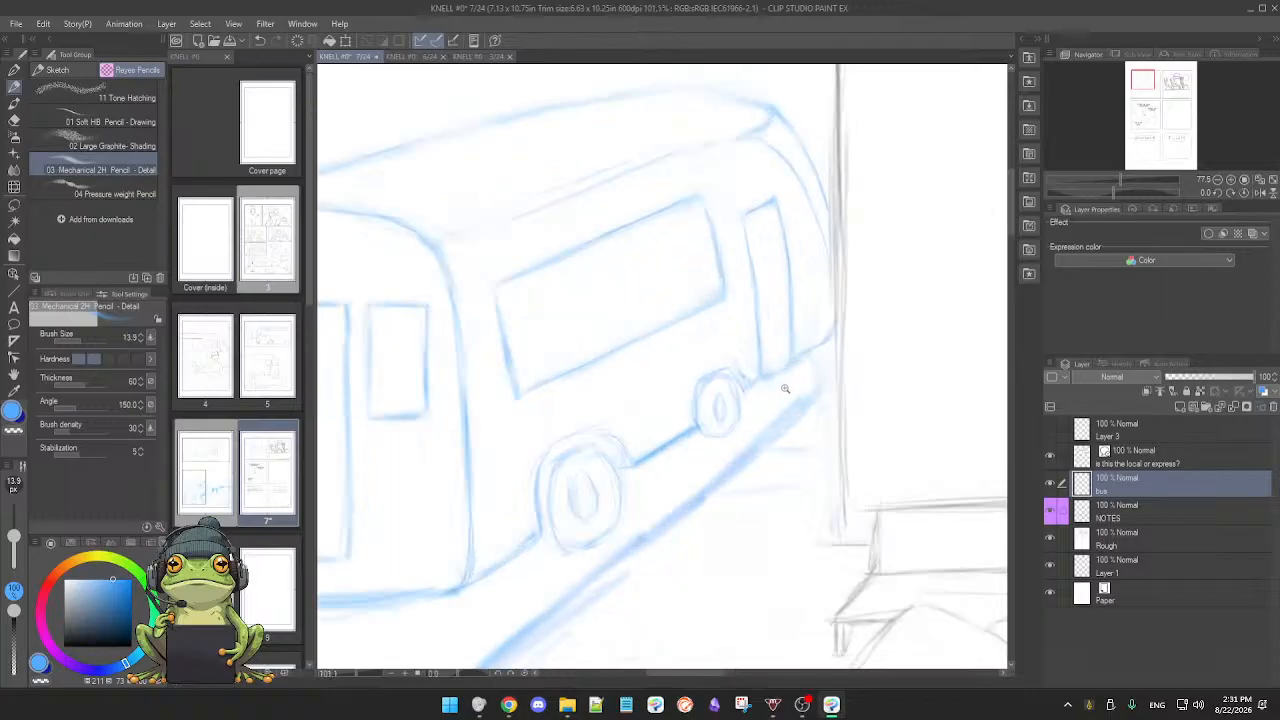
key("e")
mouse_move(704, 350)
left_mouse_down()
mouse_move(693, 408)
mouse_move(692, 391)
mouse_move(677, 404)
mouse_move(676, 451)
mouse_move(657, 407)
mouse_move(673, 401)
mouse_move(676, 444)
mouse_move(644, 447)
mouse_move(650, 385)
mouse_move(681, 379)
mouse_move(694, 359)
mouse_move(720, 366)
mouse_move(675, 423)
mouse_move(645, 436)
mouse_move(696, 397)
mouse_move(703, 367)
mouse_move(760, 339)
mouse_move(758, 357)
mouse_move(810, 285)
mouse_move(821, 298)
mouse_move(846, 279)
mouse_move(845, 331)
left_mouse_up()
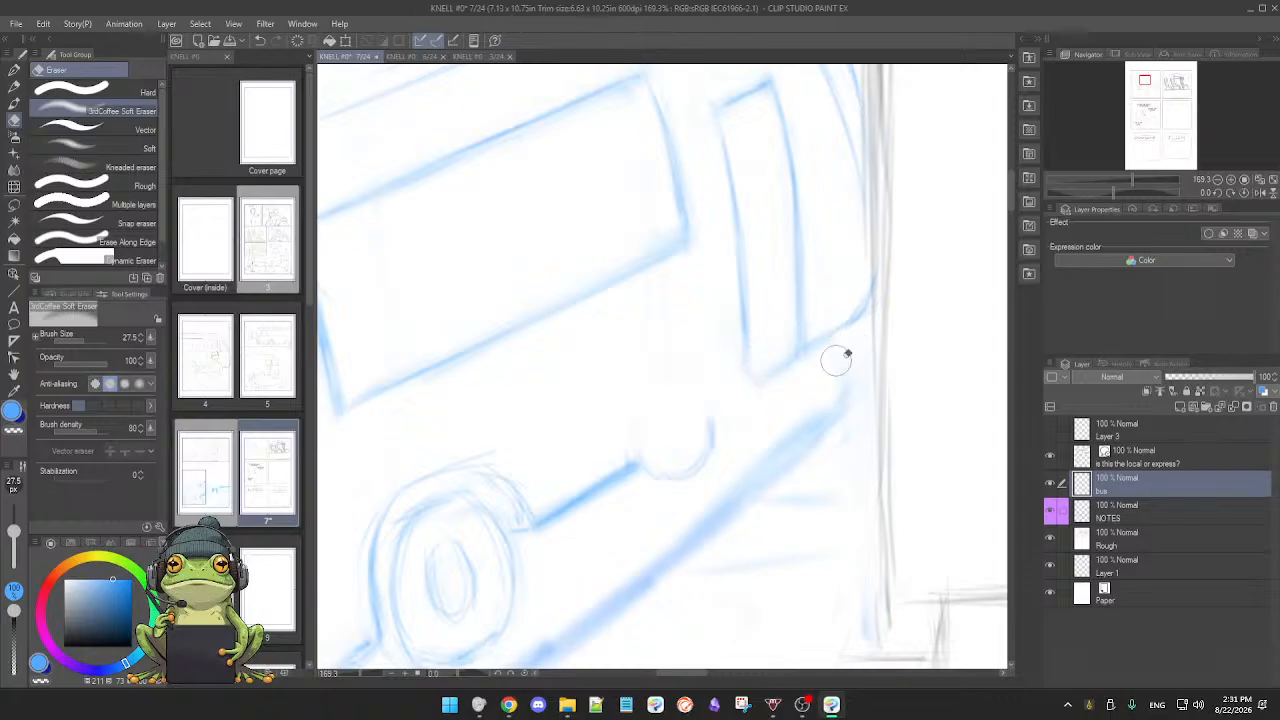
key("p")
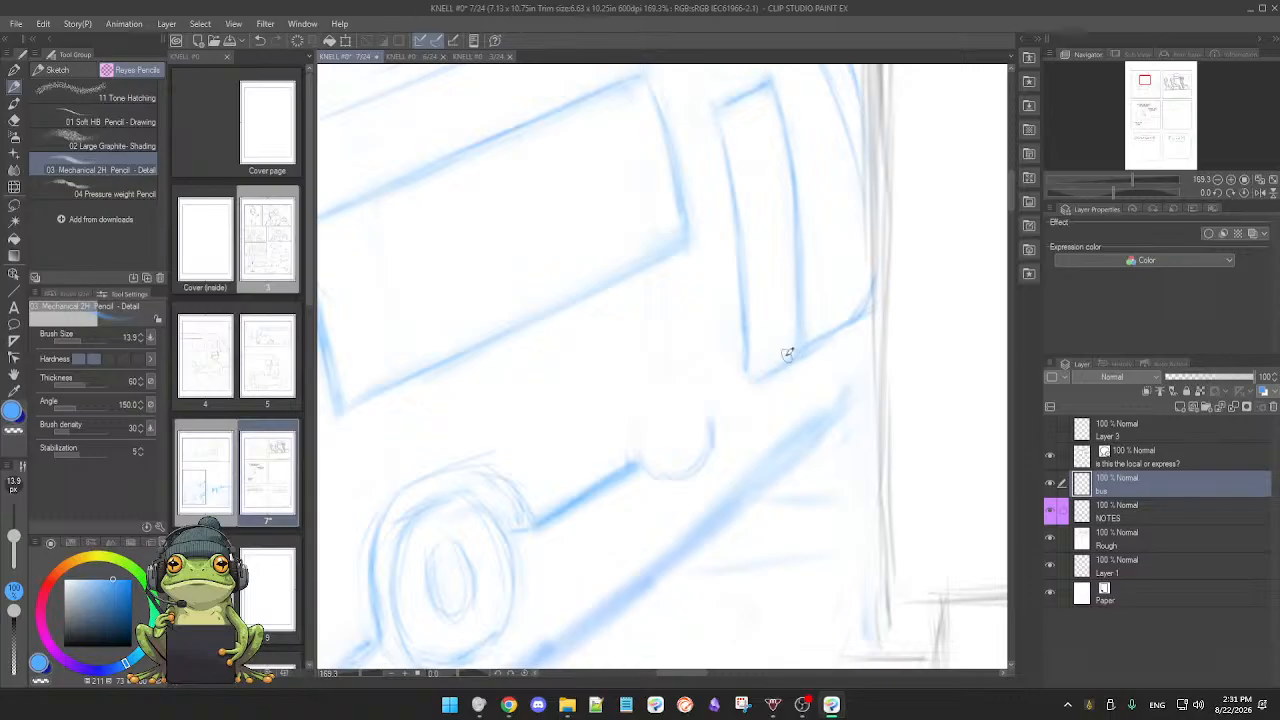
key("e")
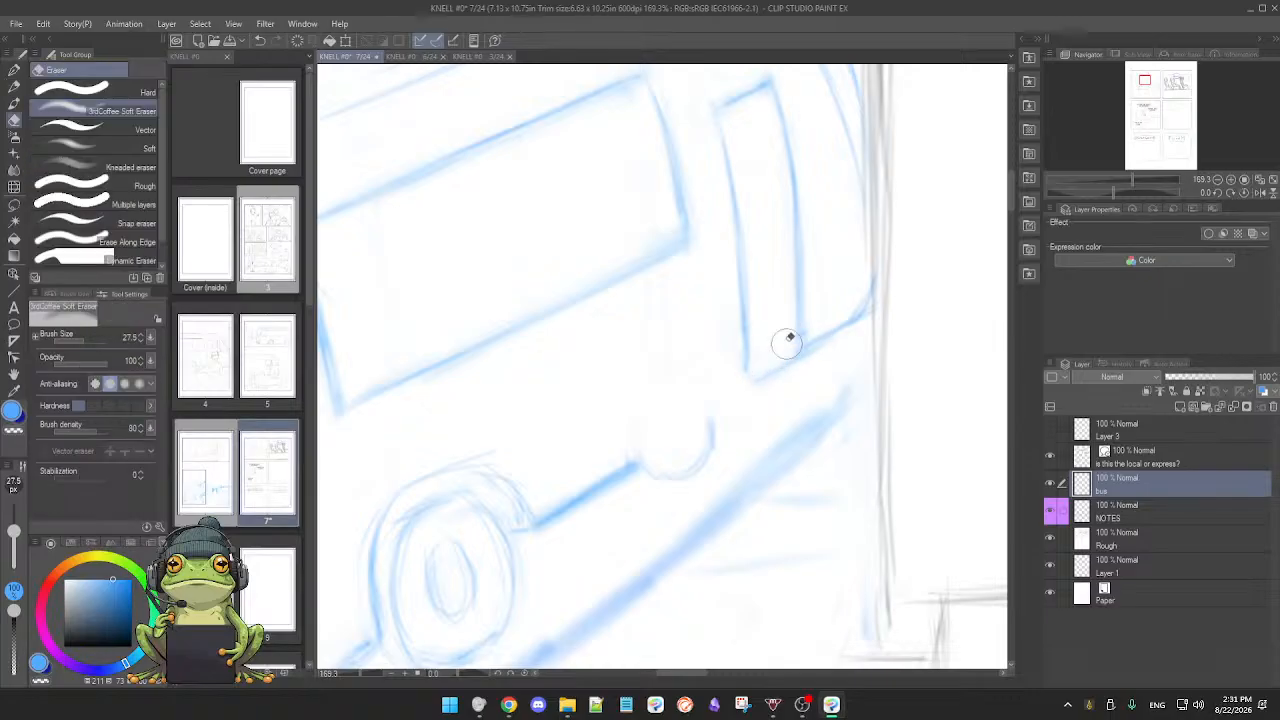
key("p")
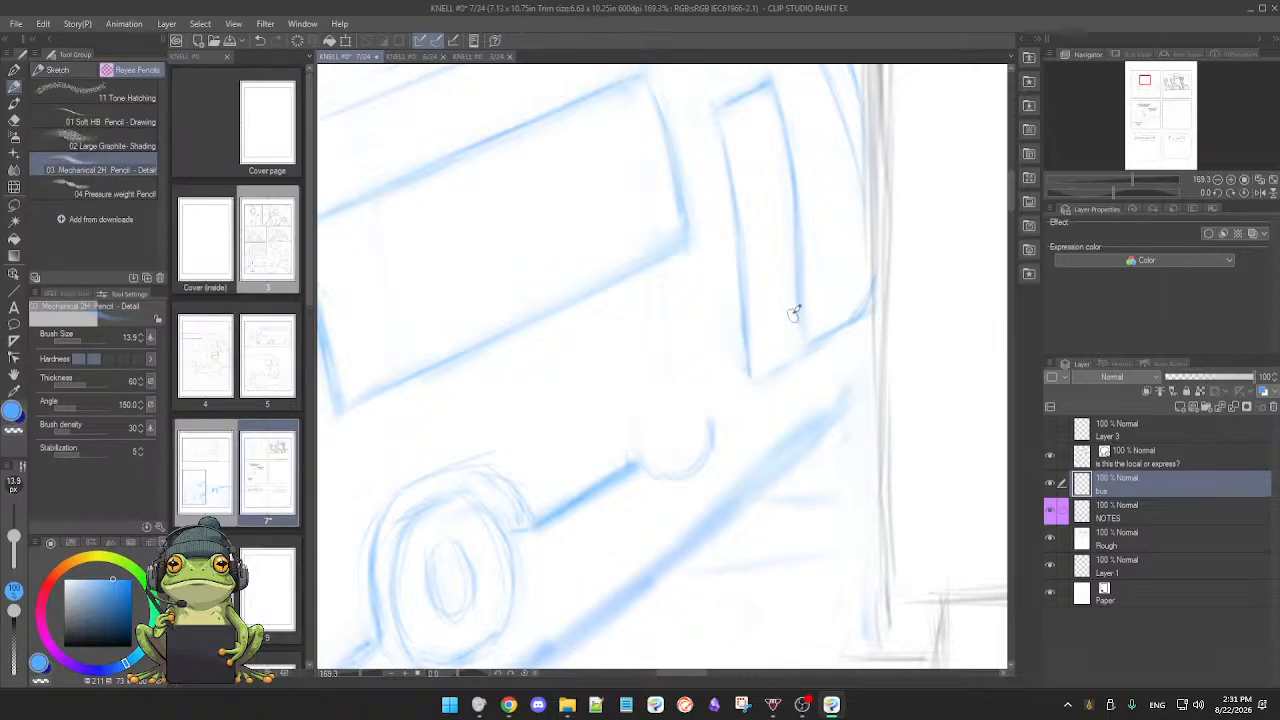
key("e")
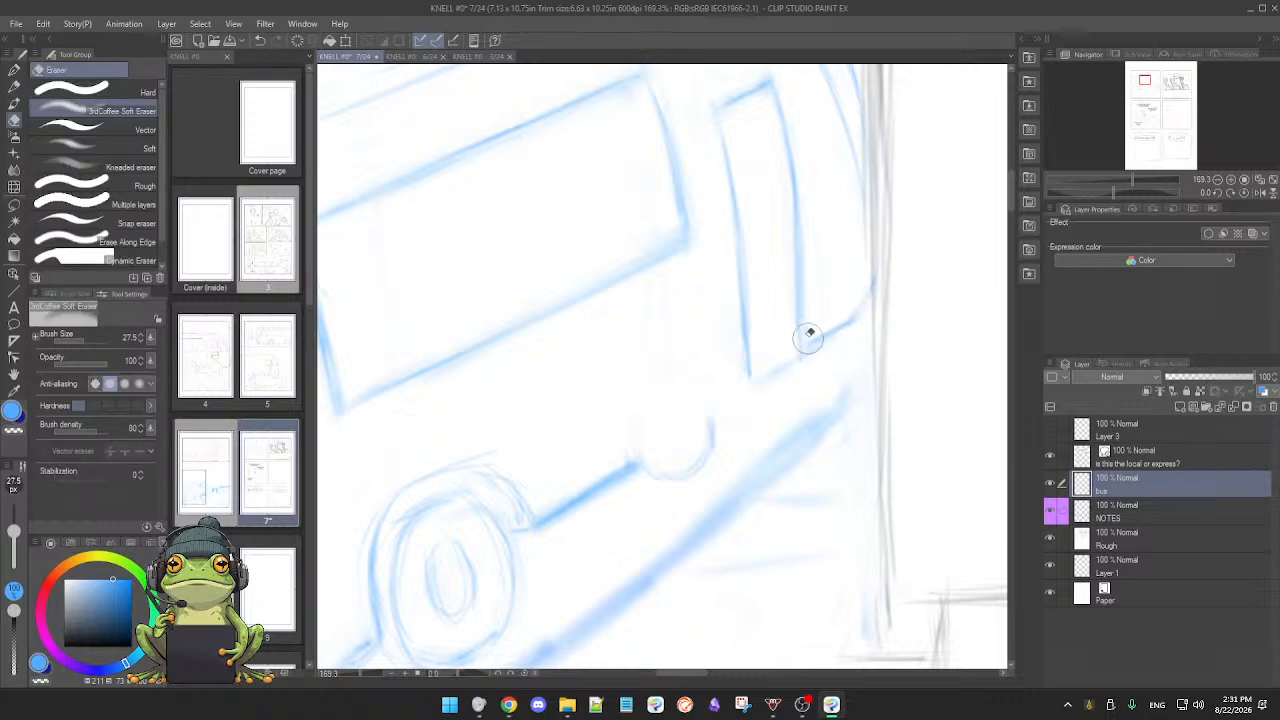
key("p")
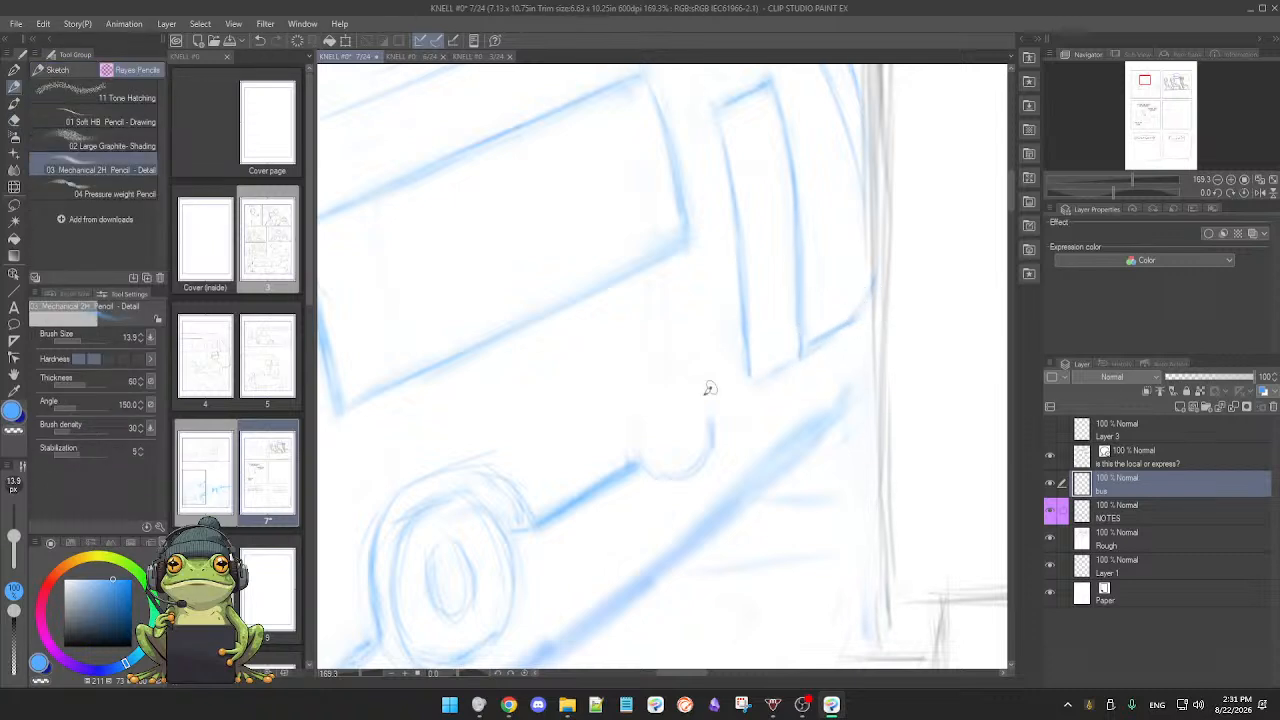
Step: Sketch a new rear wheel arch joined to the lower body line and clear the old wheel circle inside it
mouse_move(689, 445)
left_mouse_down()
mouse_move(654, 414)
mouse_move(643, 437)
mouse_move(669, 398)
mouse_move(646, 406)
mouse_move(696, 386)
mouse_move(684, 369)
mouse_move(728, 393)
left_mouse_up()
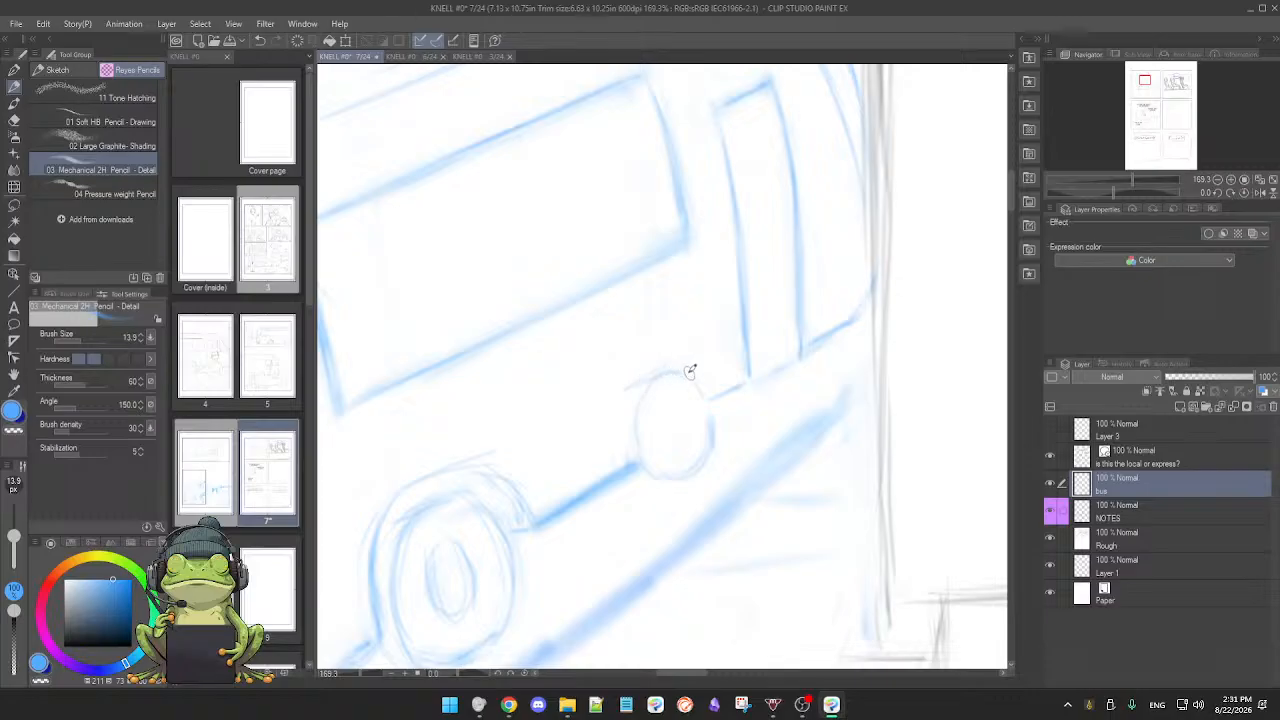
mouse_move(622, 388)
left_mouse_down()
mouse_move(683, 368)
mouse_move(711, 399)
left_mouse_up()
left_click_drag(623, 386, 620, 452)
key("e")
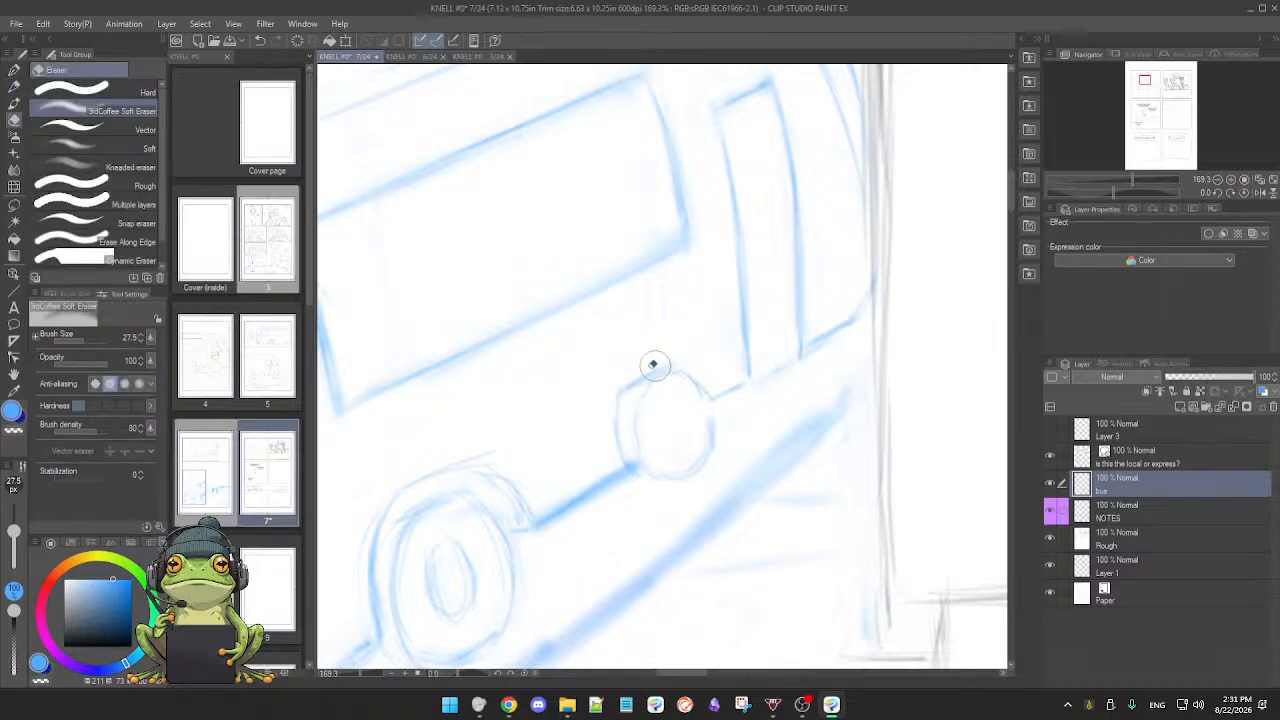
mouse_move(654, 366)
left_mouse_down()
mouse_move(658, 471)
mouse_move(646, 466)
mouse_move(705, 415)
mouse_move(718, 422)
mouse_move(709, 447)
mouse_move(684, 453)
mouse_move(656, 392)
left_mouse_up()
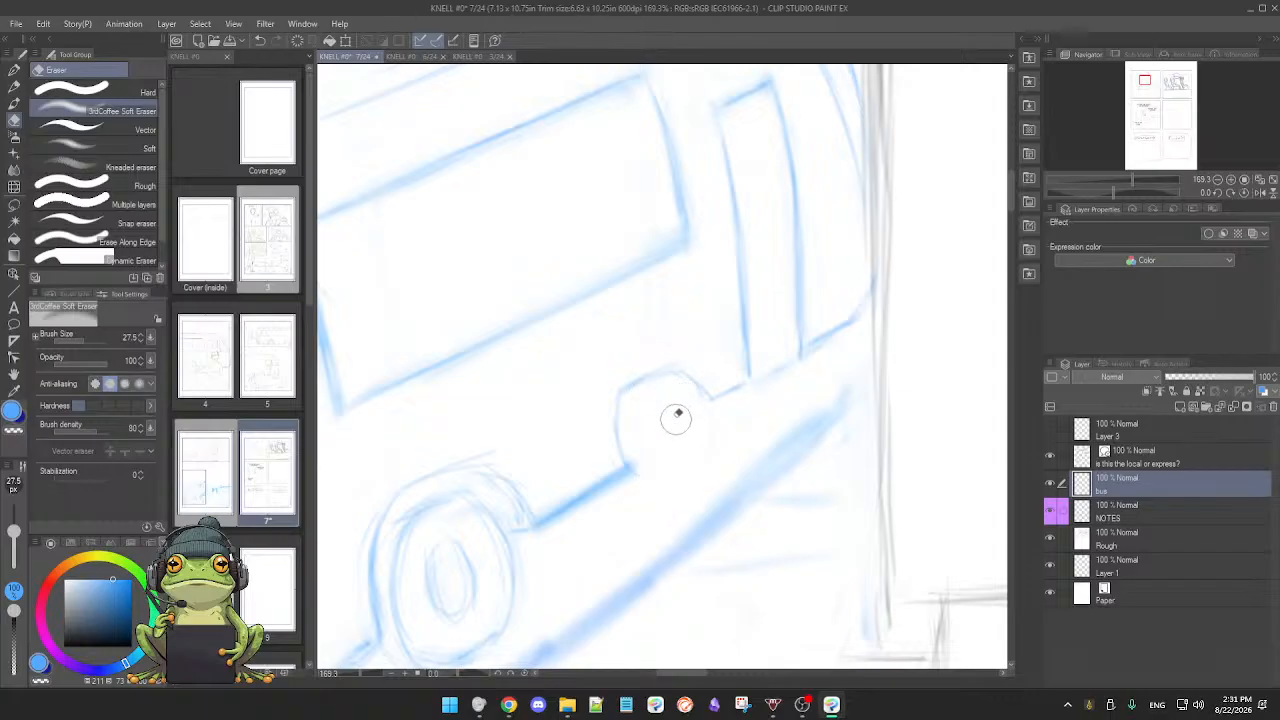
Step: Erase the heavy lower body line between the two wheels and redraw it as a lighter line aligned toward the rear
key("p")
scroll(688, 455, "down", 3)
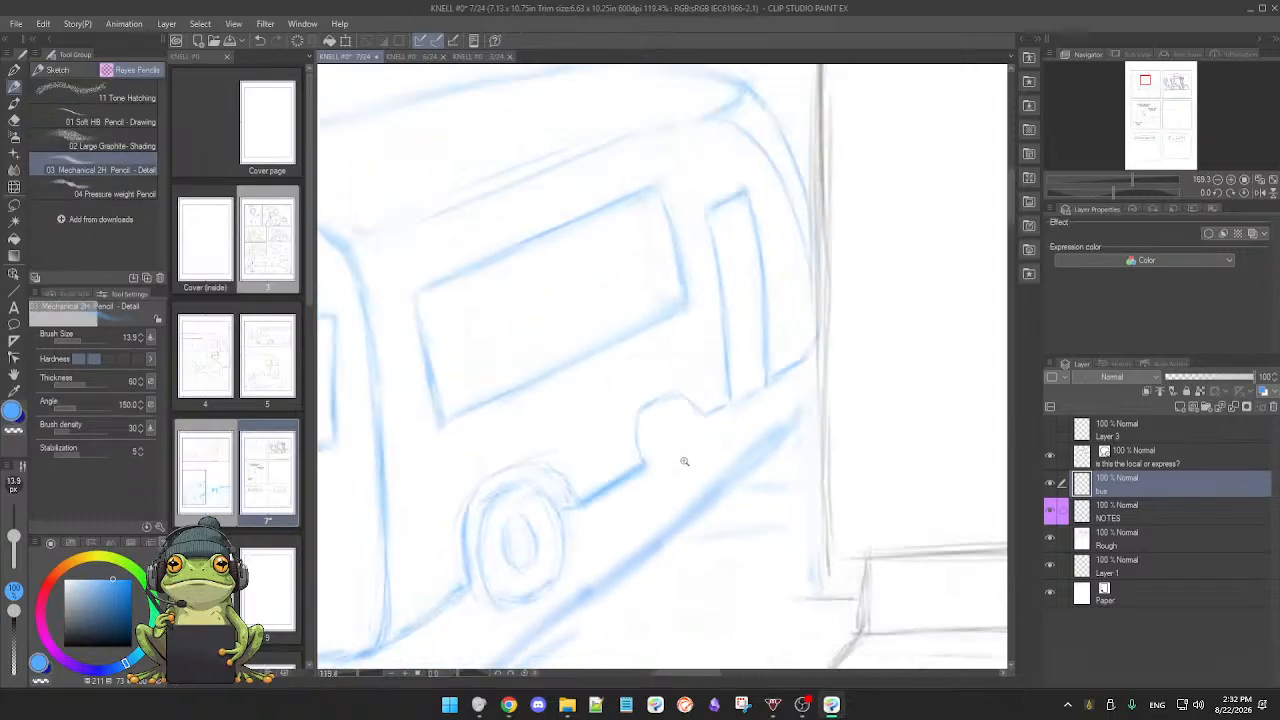
scroll(691, 454, "up", 1)
key("e")
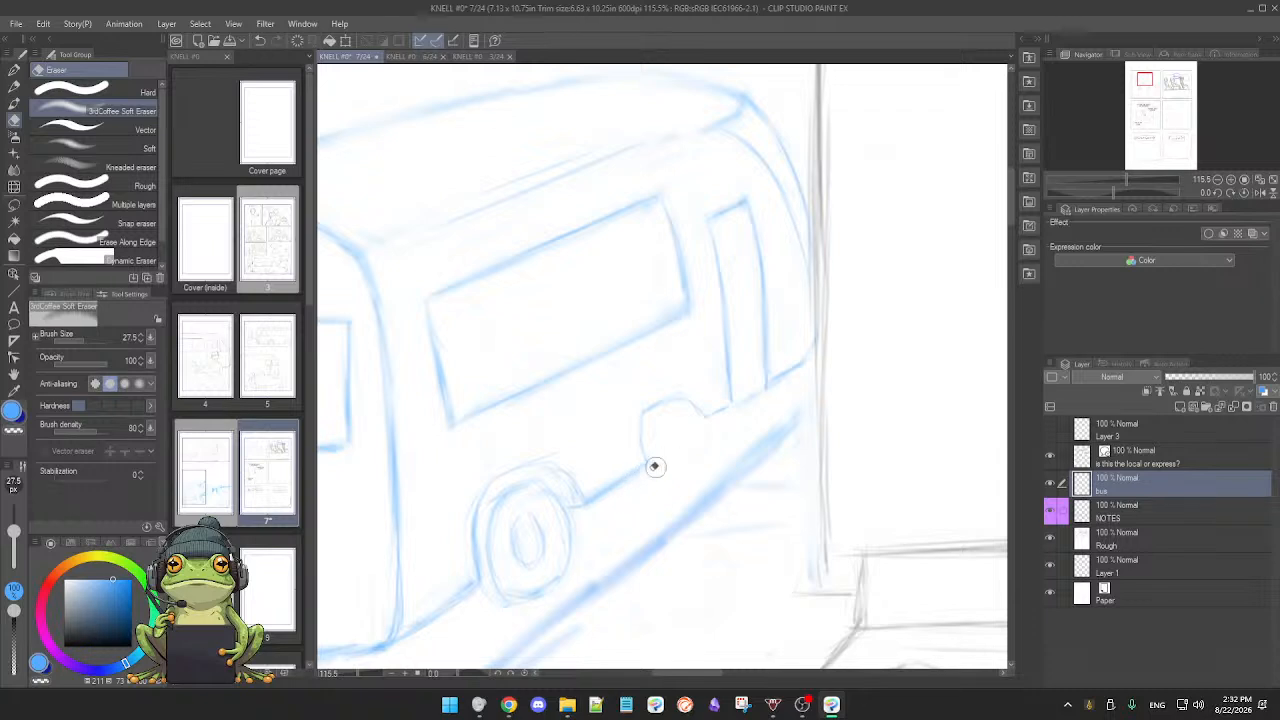
key("p")
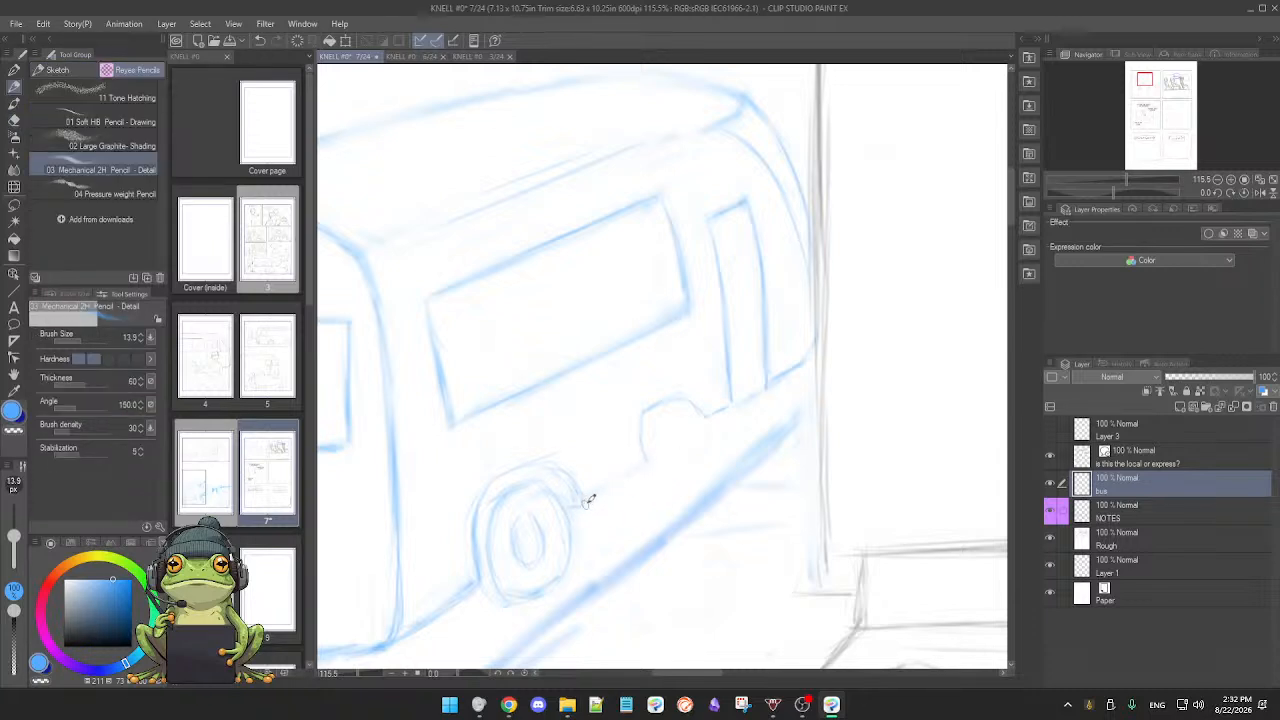
left_click_drag(589, 500, 729, 411)
Step: Clean up and redraw the lower body line from the rear wheel arch to the bus's rear edge
key("e")
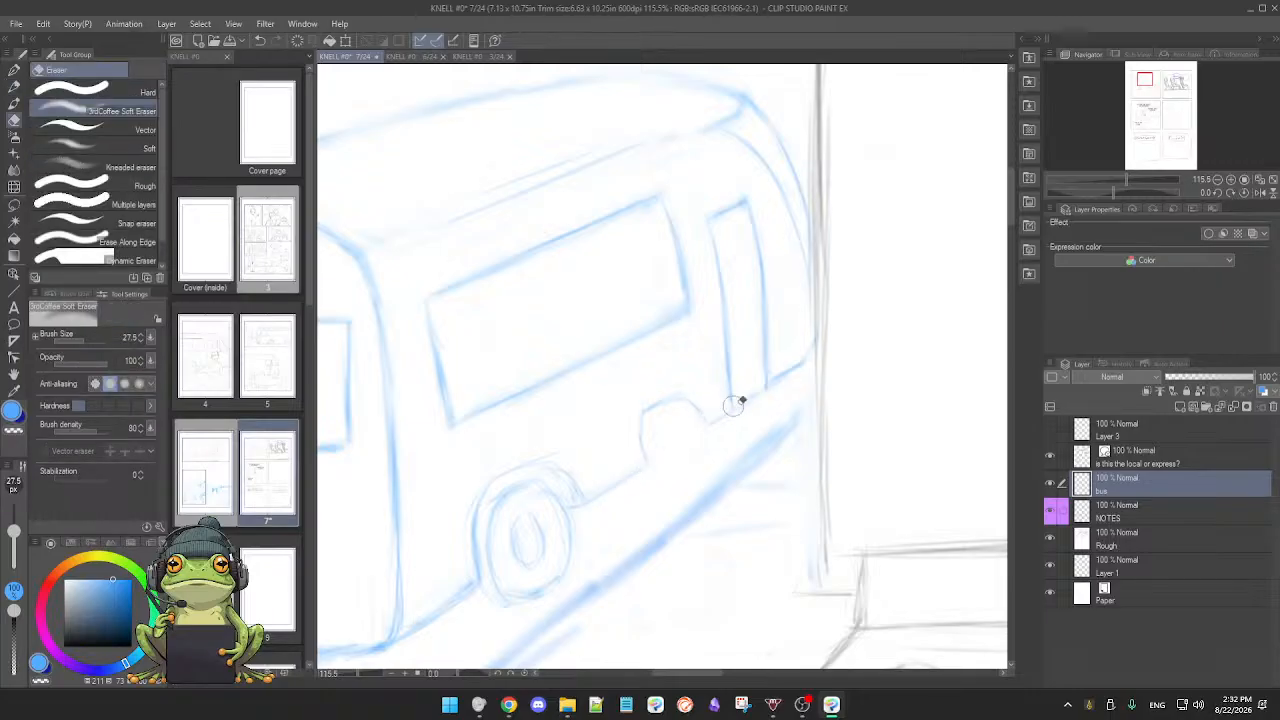
key("p")
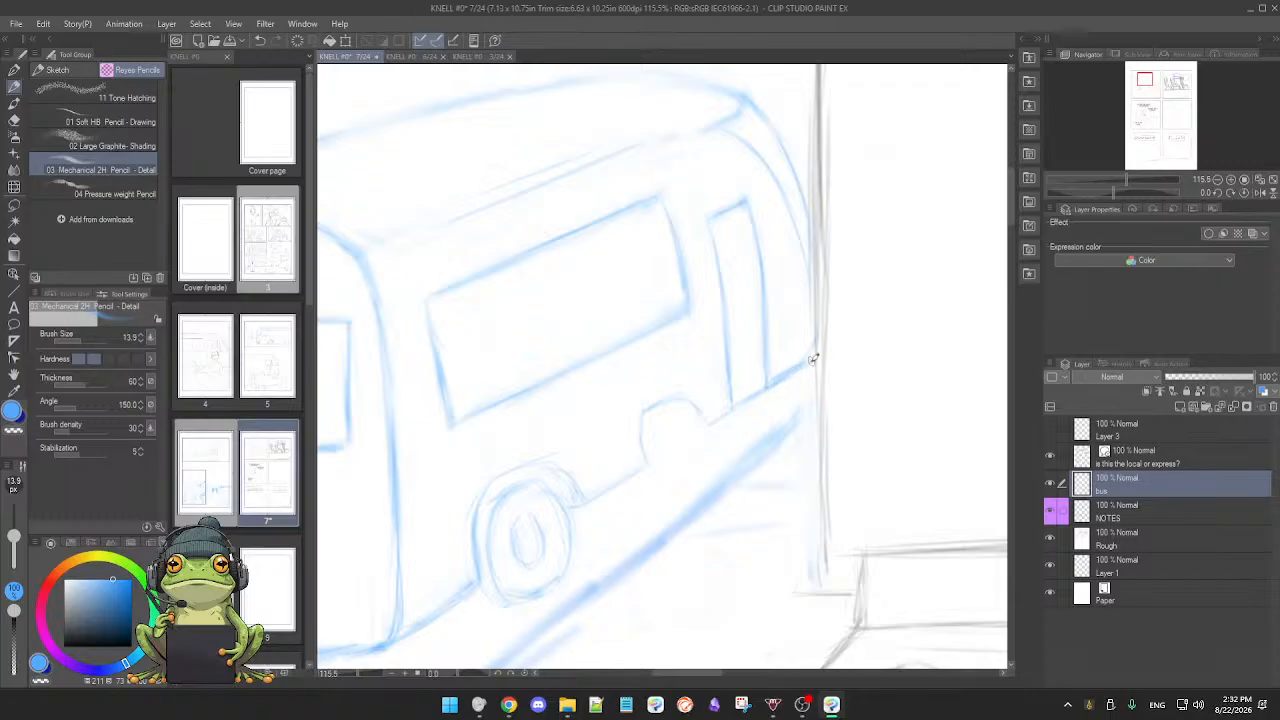
key("e")
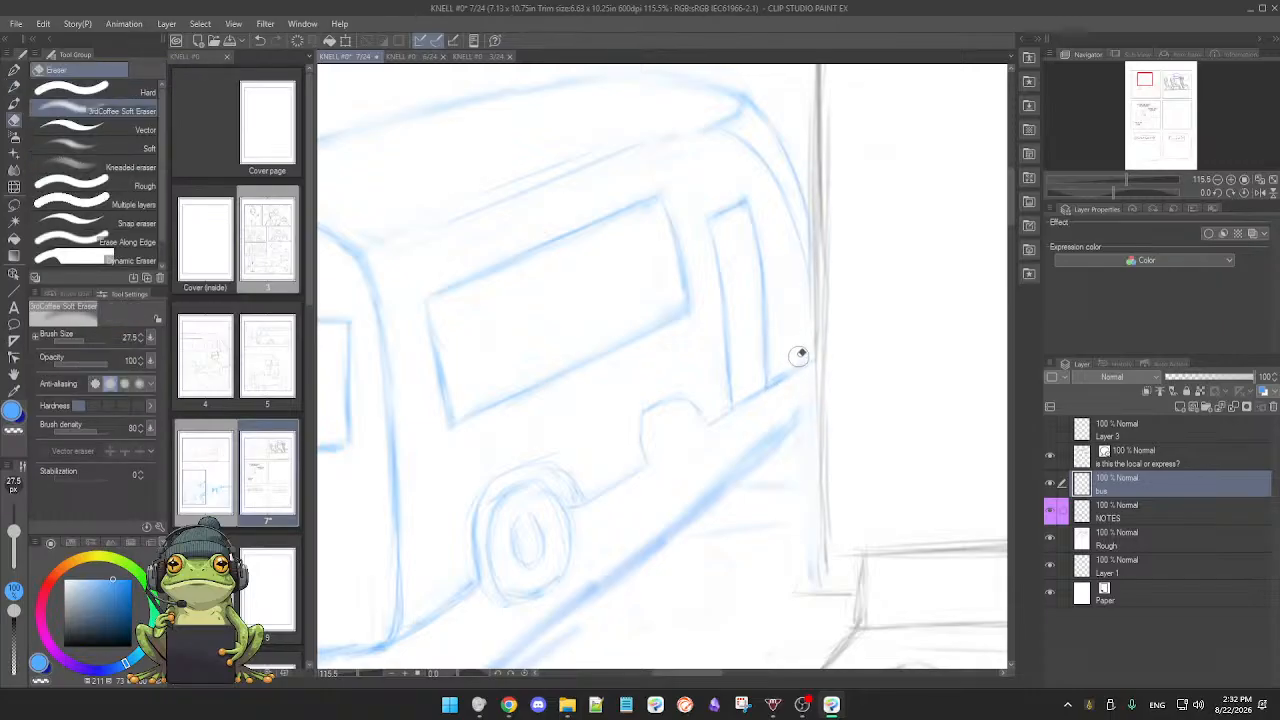
key("p")
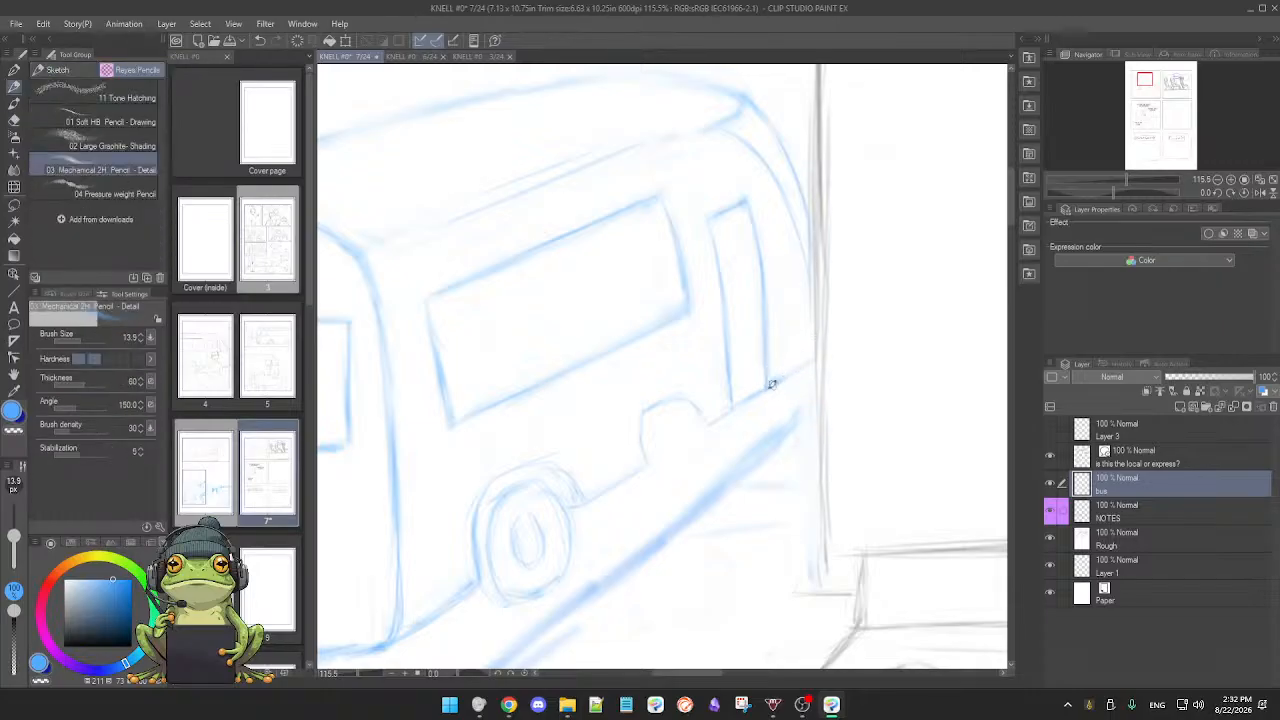
Step: Draw the rear wheel inside its arch as an upright oval tyre with an oval hub
key("e")
key("p")
key("e")
key("p")
Step: Refine the front wheel by alternately erasing and redrawing its tyre outline, oval hub and surrounding wheel arch
left_click_drag(592, 523, 620, 469)
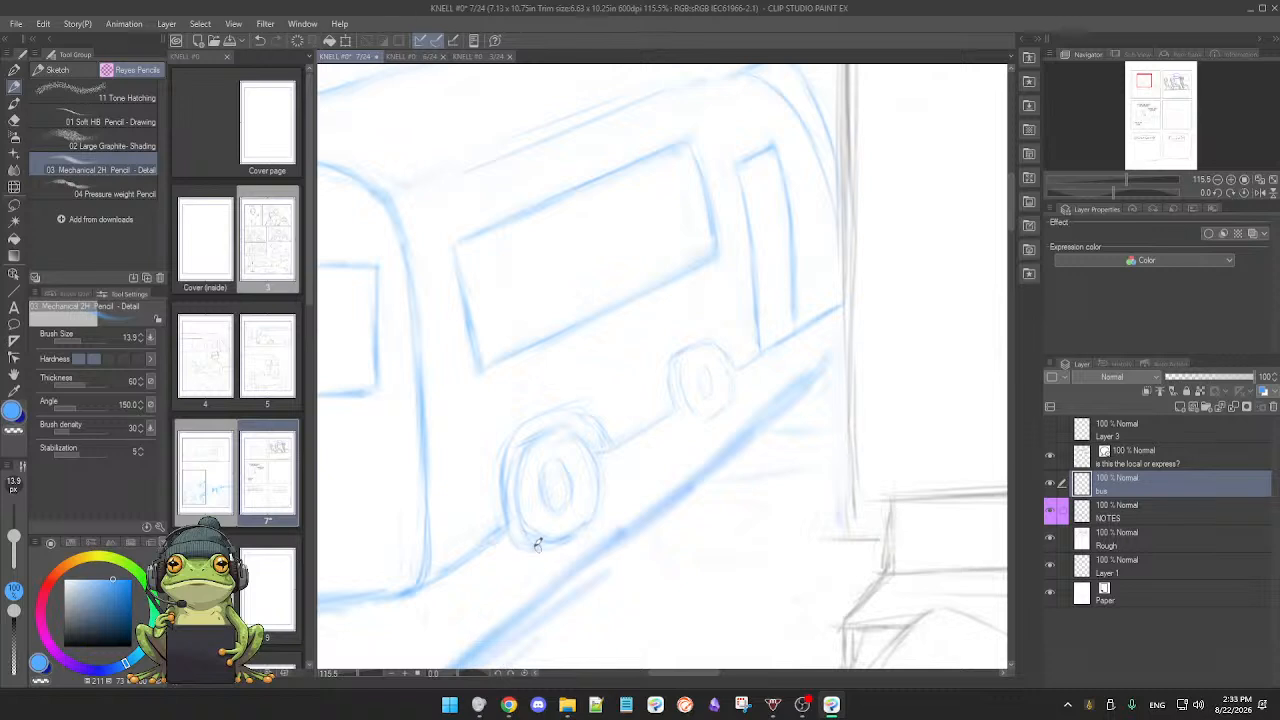
key("e")
key("p")
key("e")
left_click_drag(610, 442, 607, 466)
key("p")
key("e")
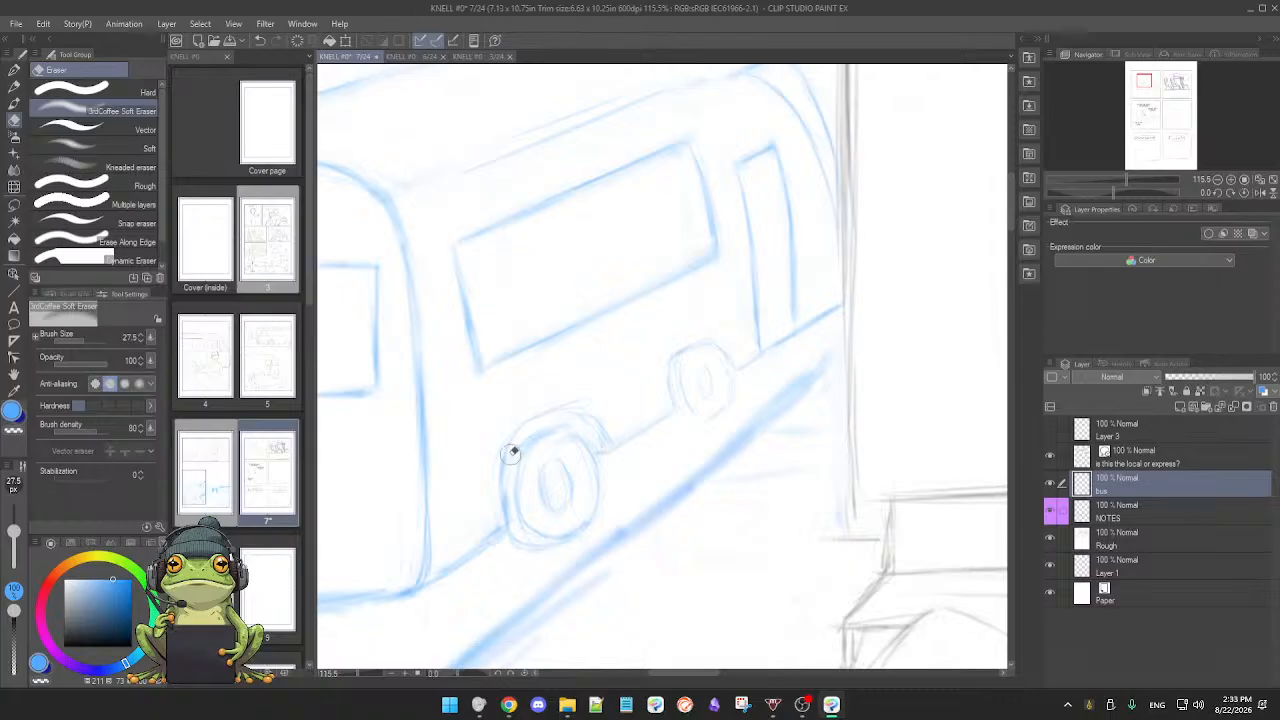
key("p")
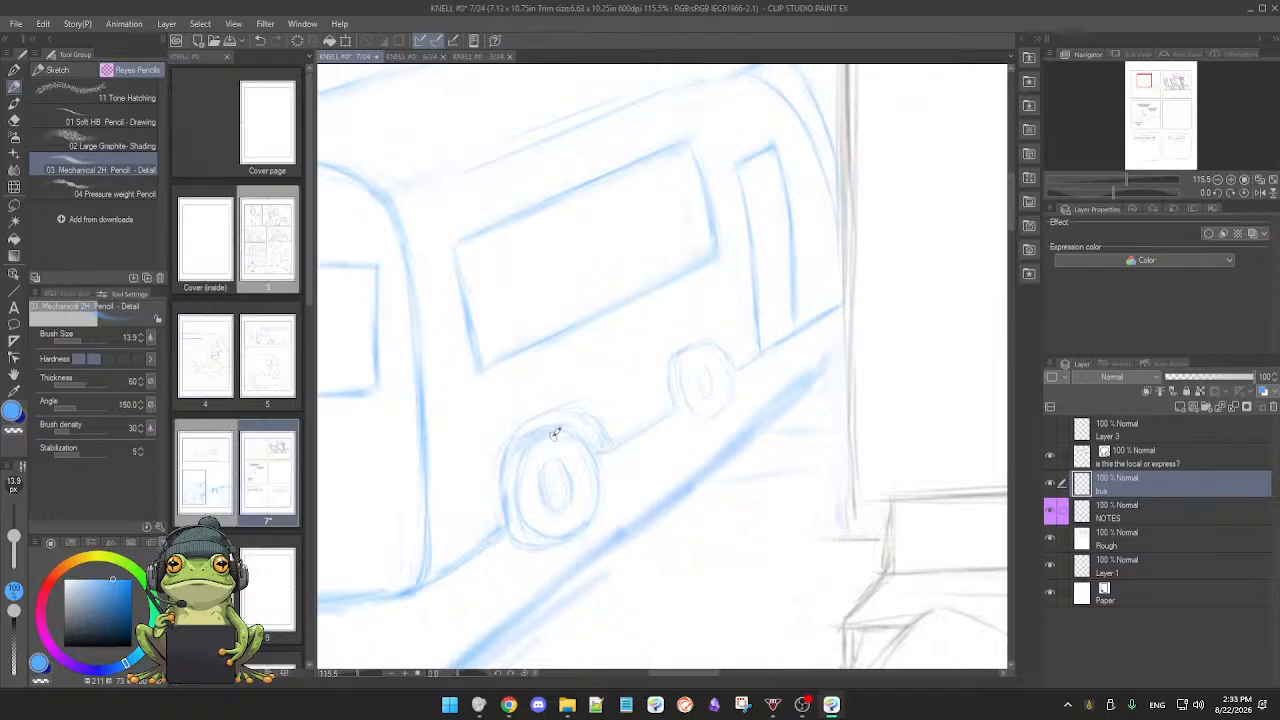
key("e")
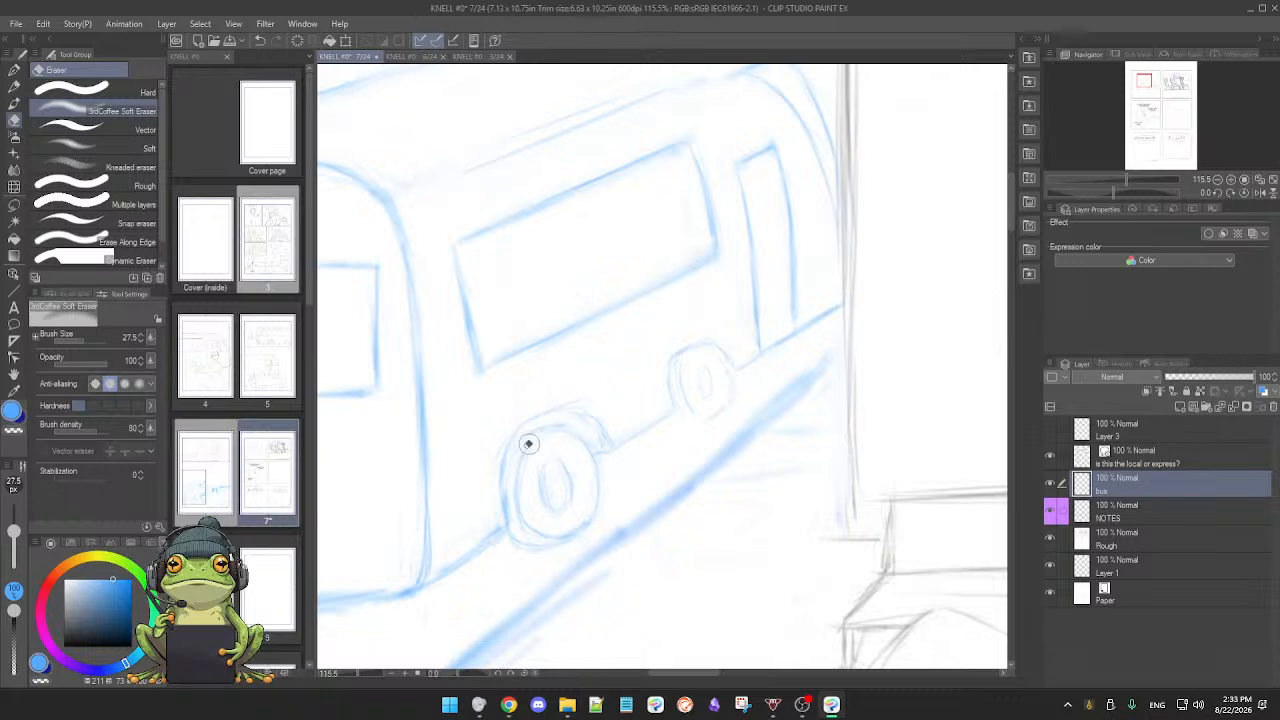
key("p")
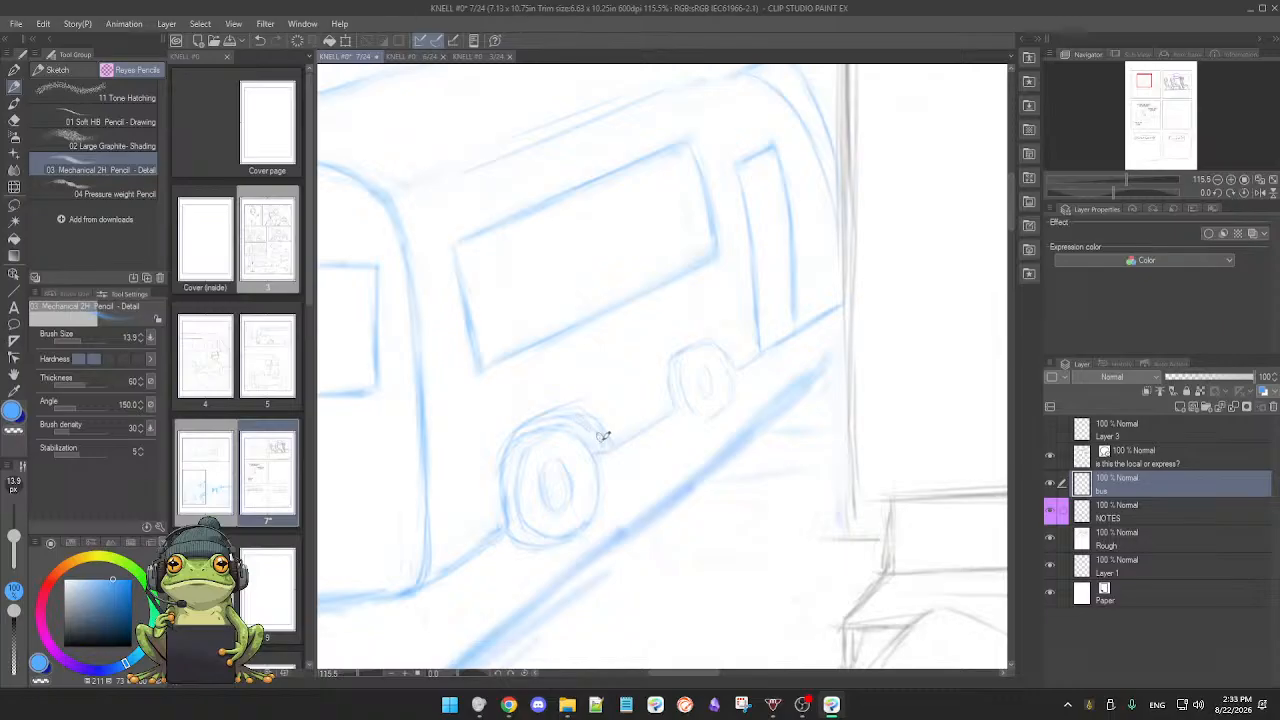
Step: Clean up the top of the front wheel arch and redraw the lower body line between and behind the two wheels
key("e")
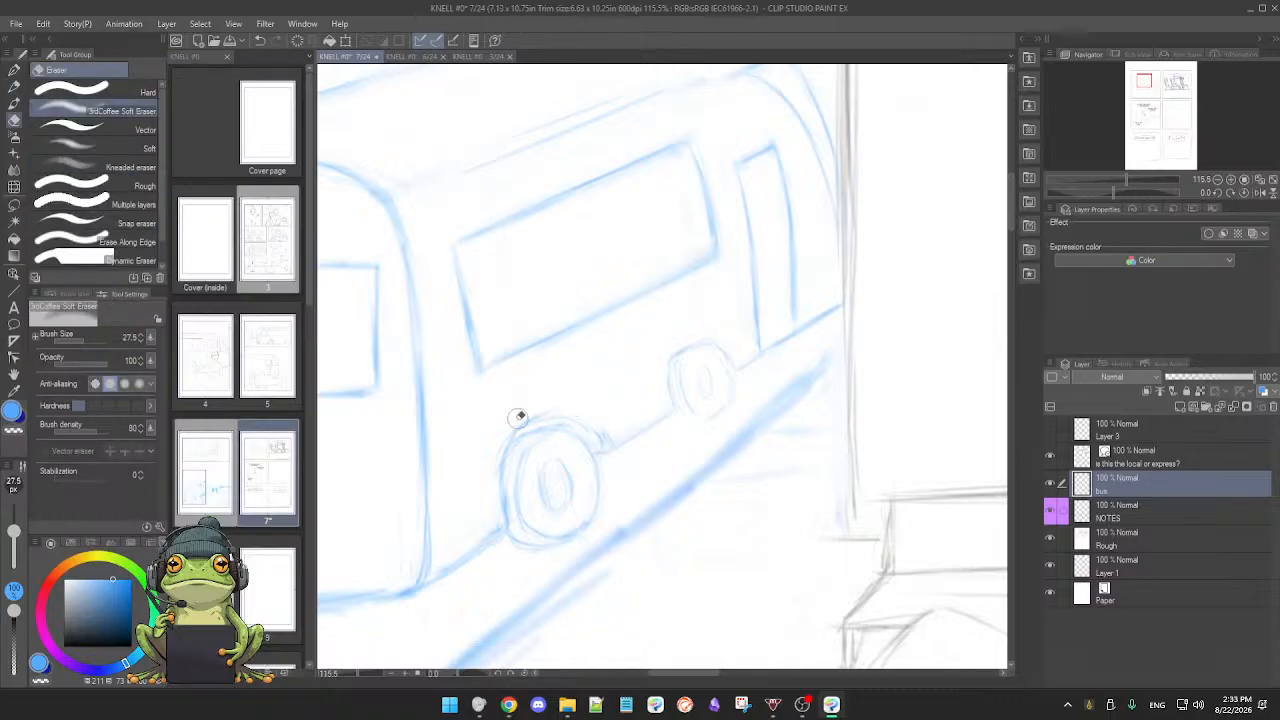
key("p")
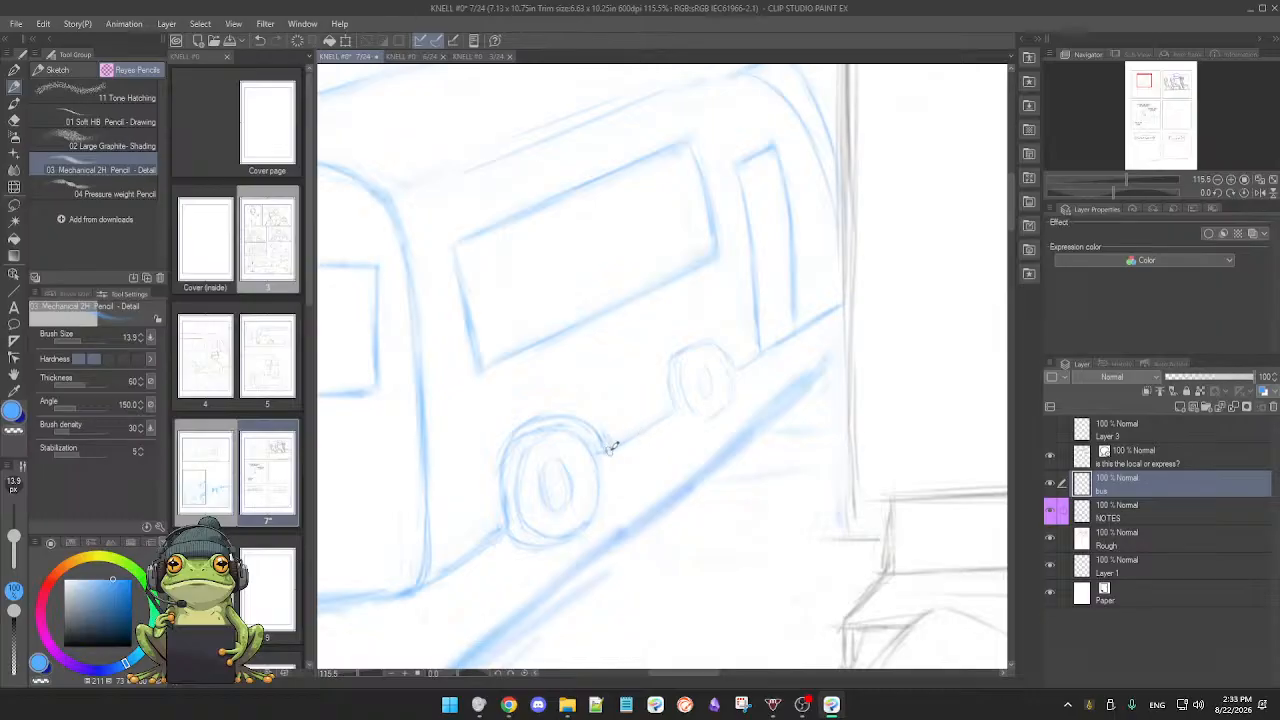
mouse_move(607, 452)
left_mouse_down()
mouse_move(669, 413)
mouse_move(671, 379)
mouse_move(671, 449)
left_mouse_up()
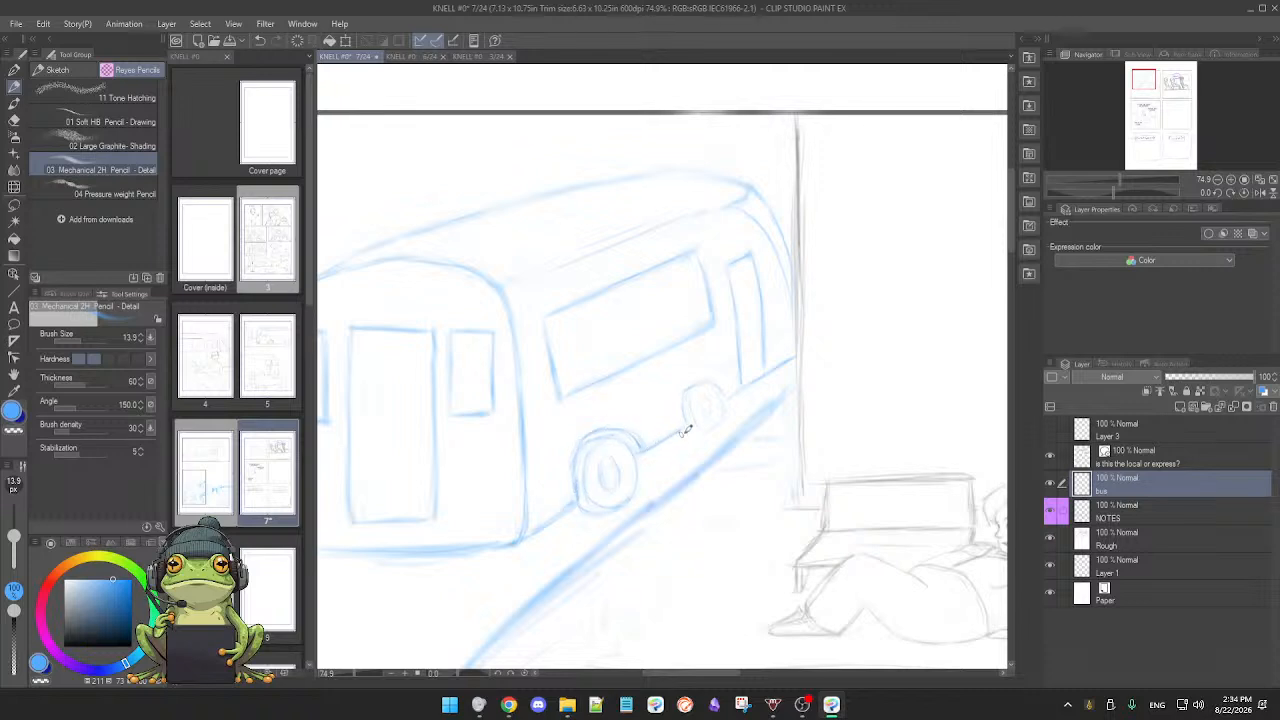
mouse_move(729, 468)
left_mouse_down()
mouse_move(671, 489)
mouse_move(714, 482)
left_mouse_up()
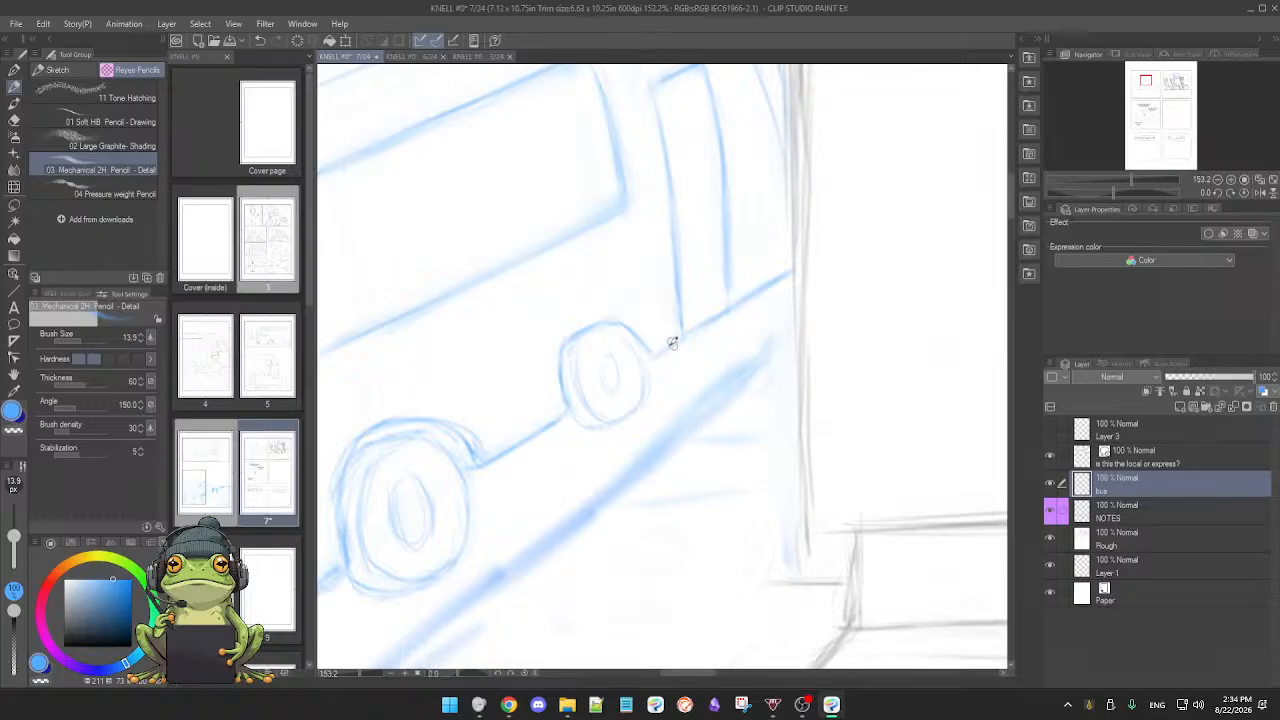
scroll(691, 346, "down", 4)
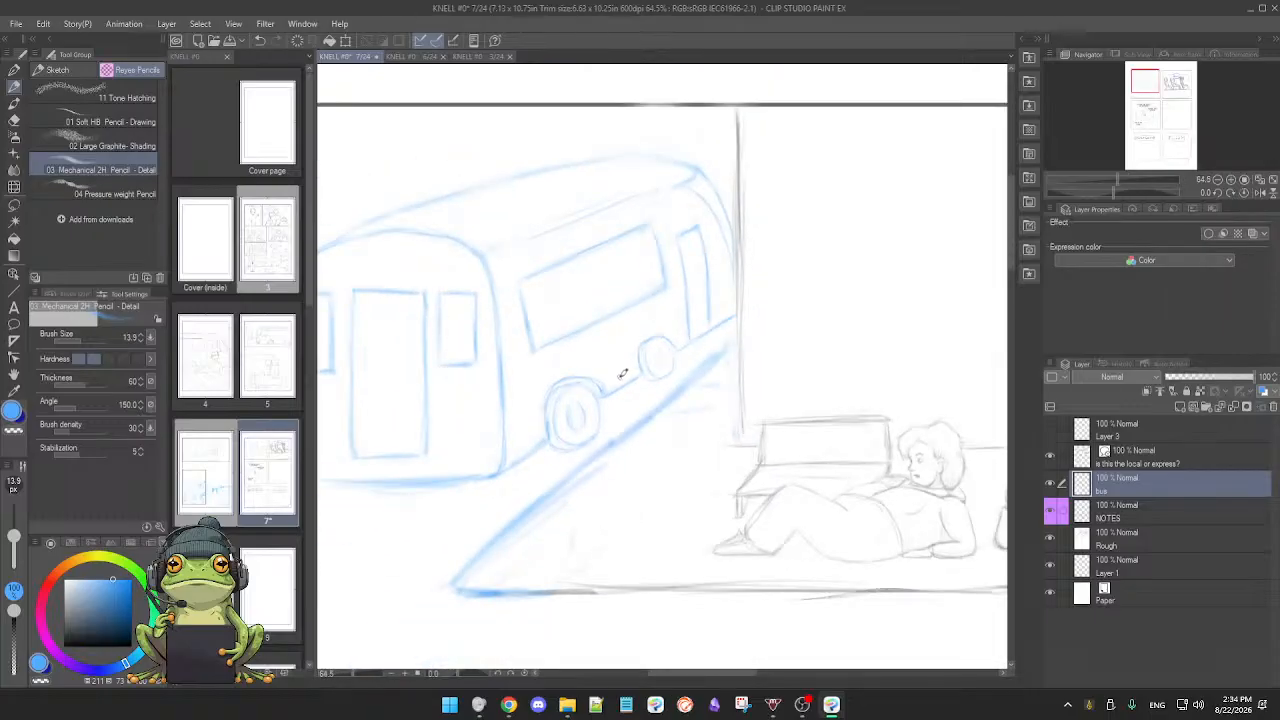
scroll(590, 455, "down", 2)
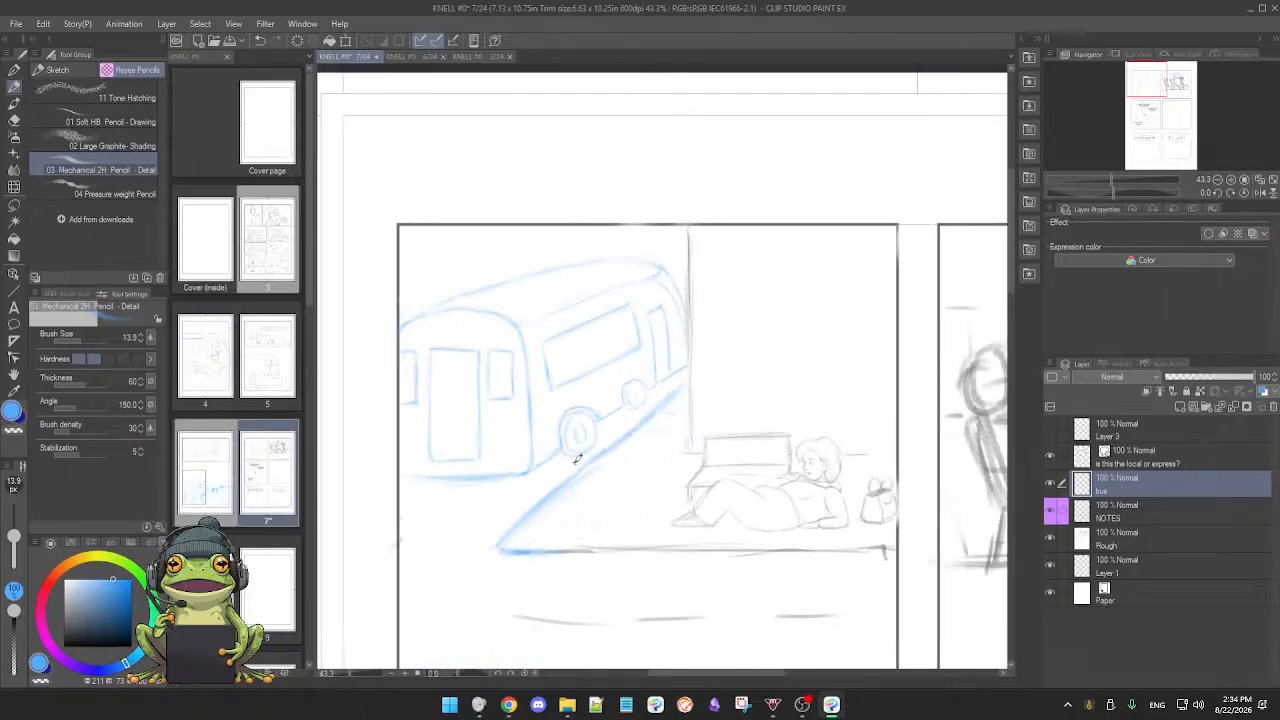
scroll(583, 452, "up", 4)
left_click_drag(679, 419, 640, 484)
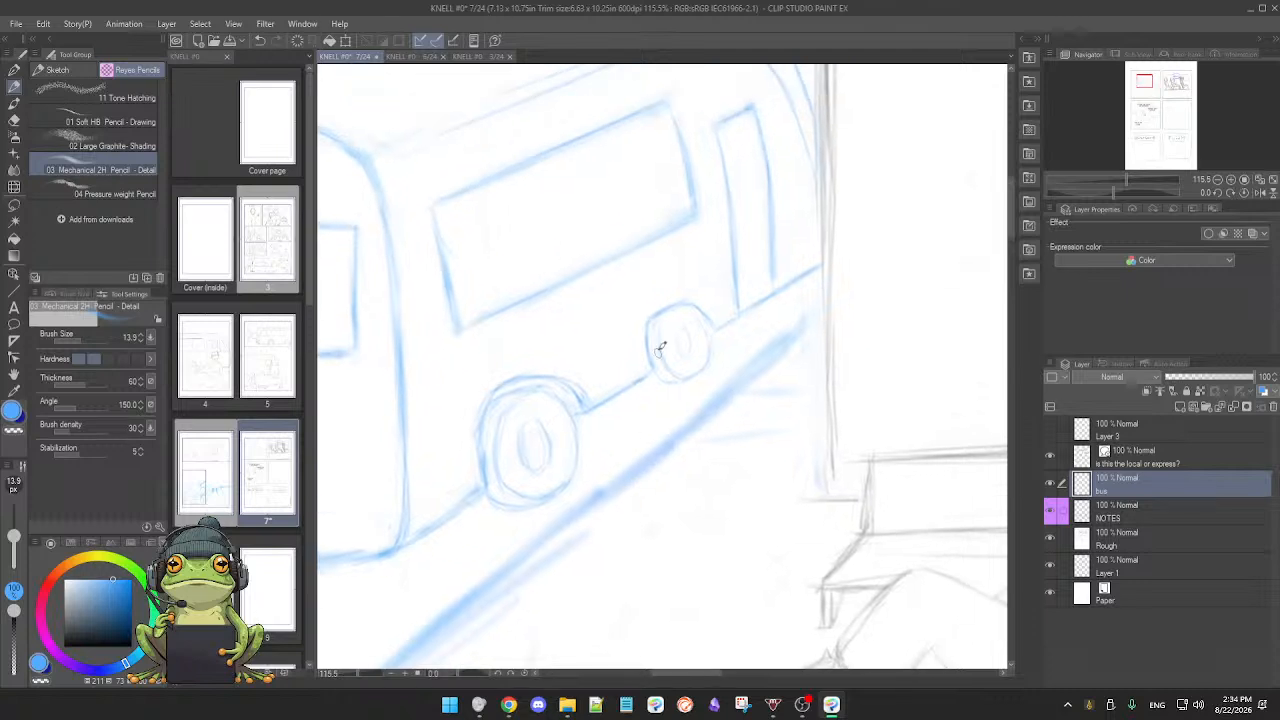
Step: Lasso the bus's rear wheel, scale it to 105% and rotate it 3.4 degrees, and deselect it
key("m")
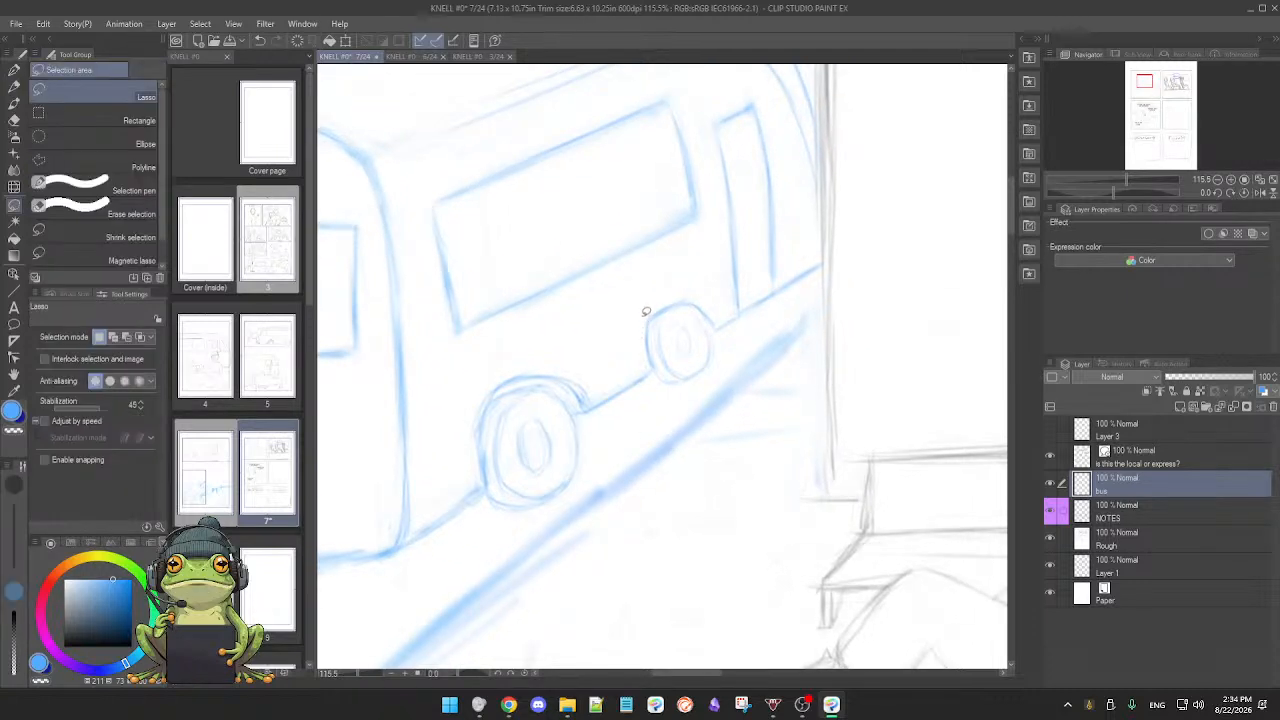
mouse_move(640, 350)
left_mouse_down()
mouse_move(682, 389)
mouse_move(725, 366)
mouse_move(705, 304)
mouse_move(632, 325)
left_mouse_up()
key("p")
left_click(664, 412)
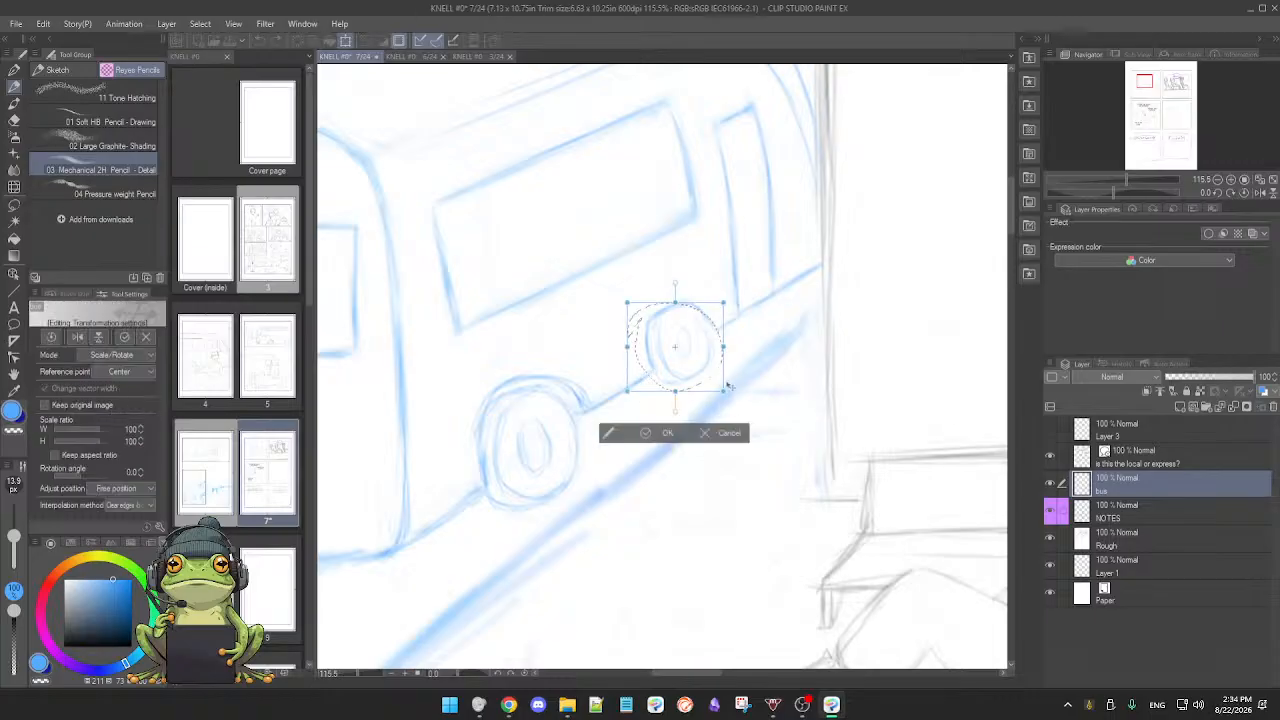
left_click_drag(724, 300, 730, 295)
left_click_drag(731, 402, 731, 404)
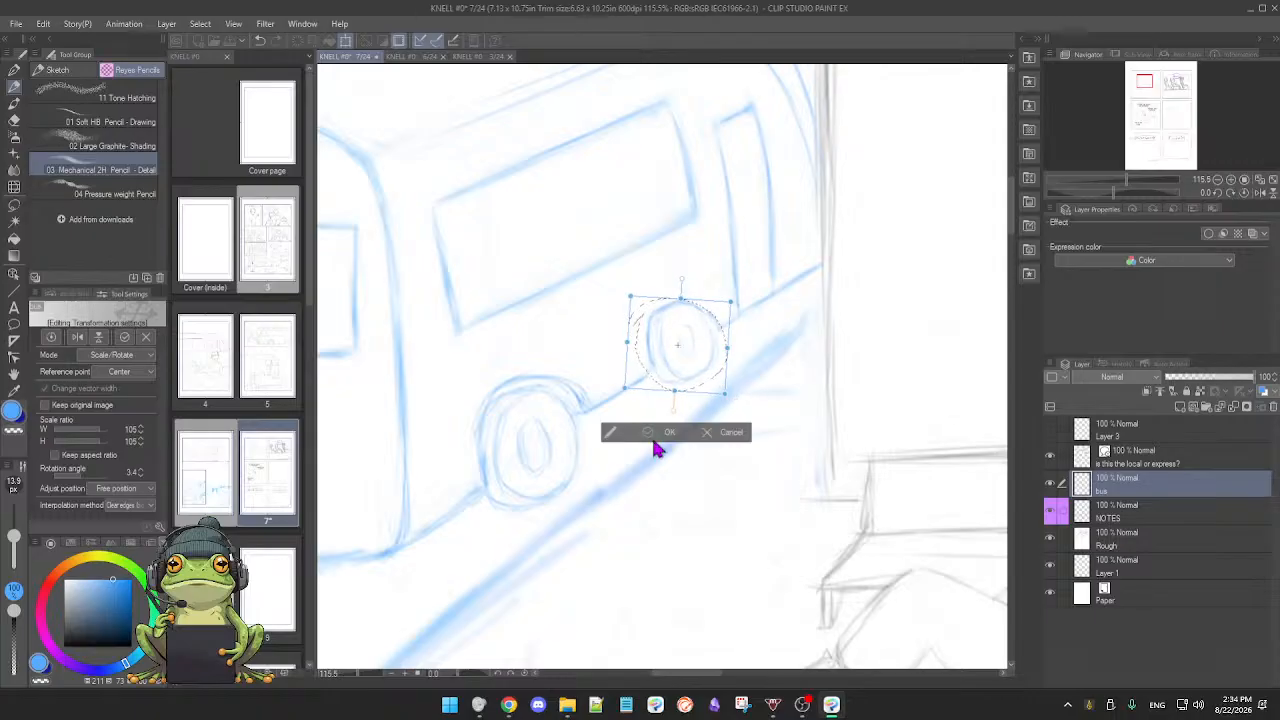
left_click(652, 435)
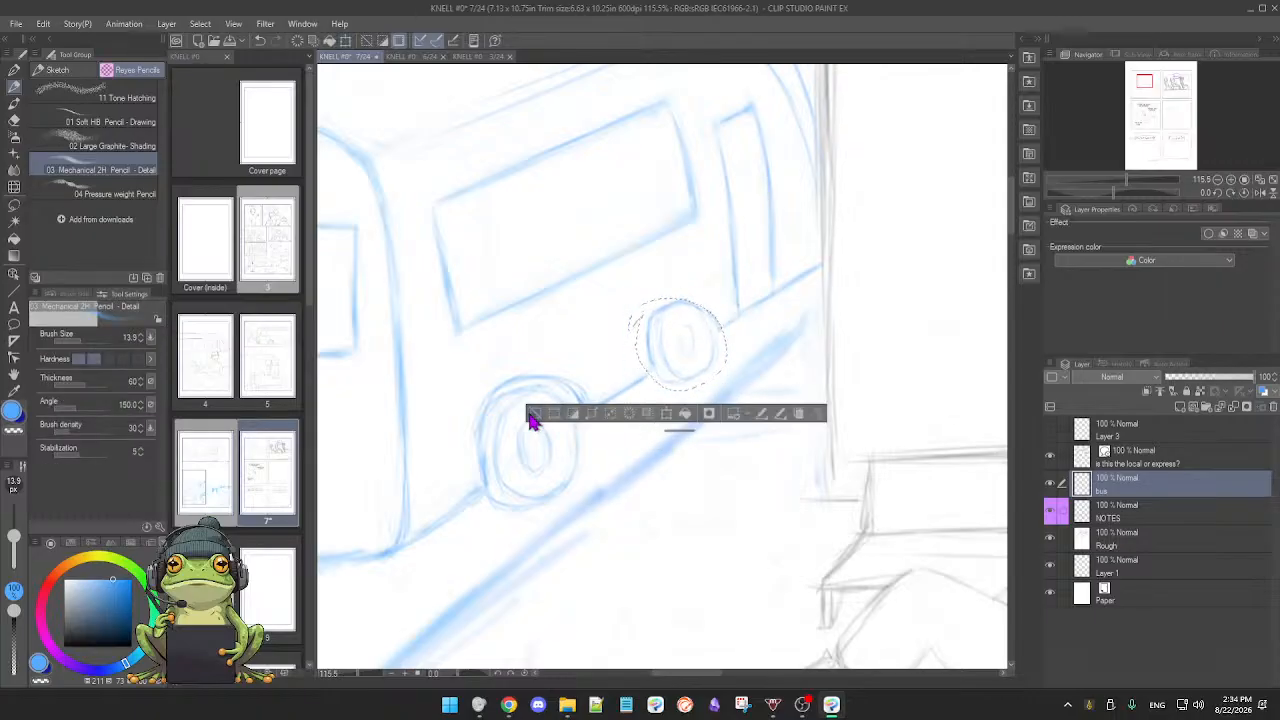
left_click(531, 414)
Step: Refine the front wheel's oval hub and clean up the sketch lines of its arch and tyre outline
scroll(571, 476, "down", 2)
scroll(571, 476, "up", 2)
key("e")
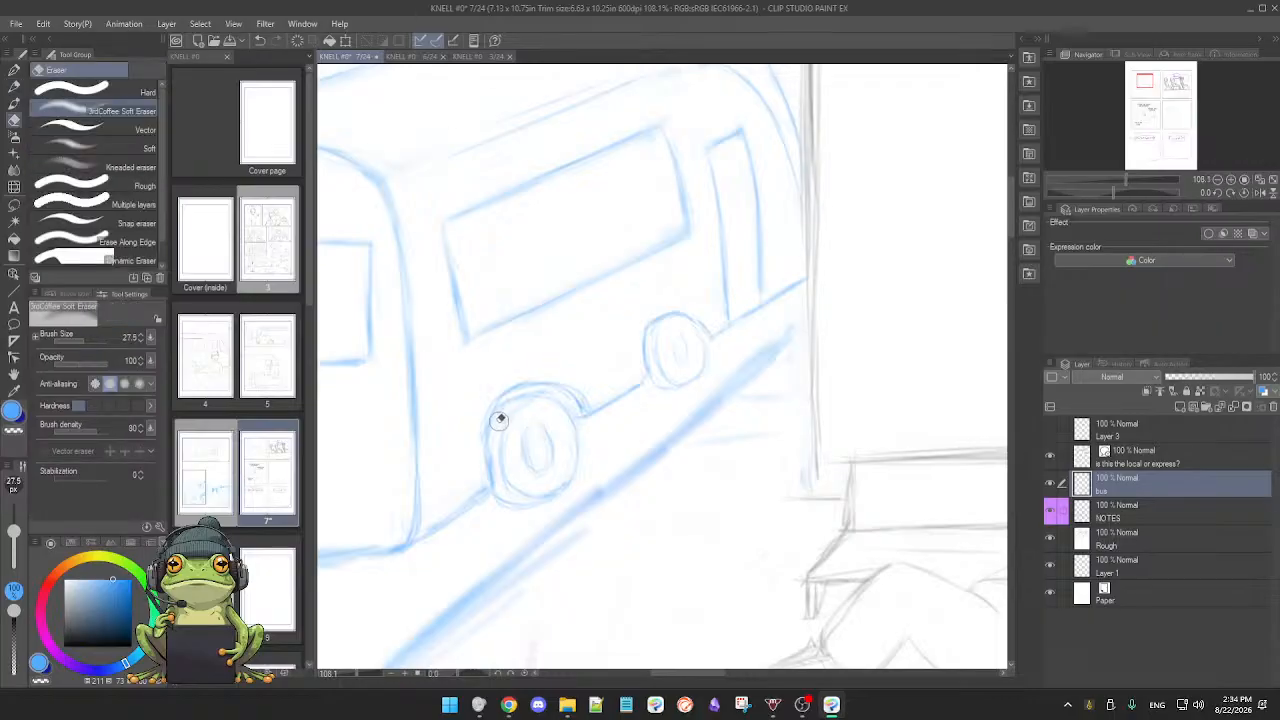
key("p")
key("e")
key("p")
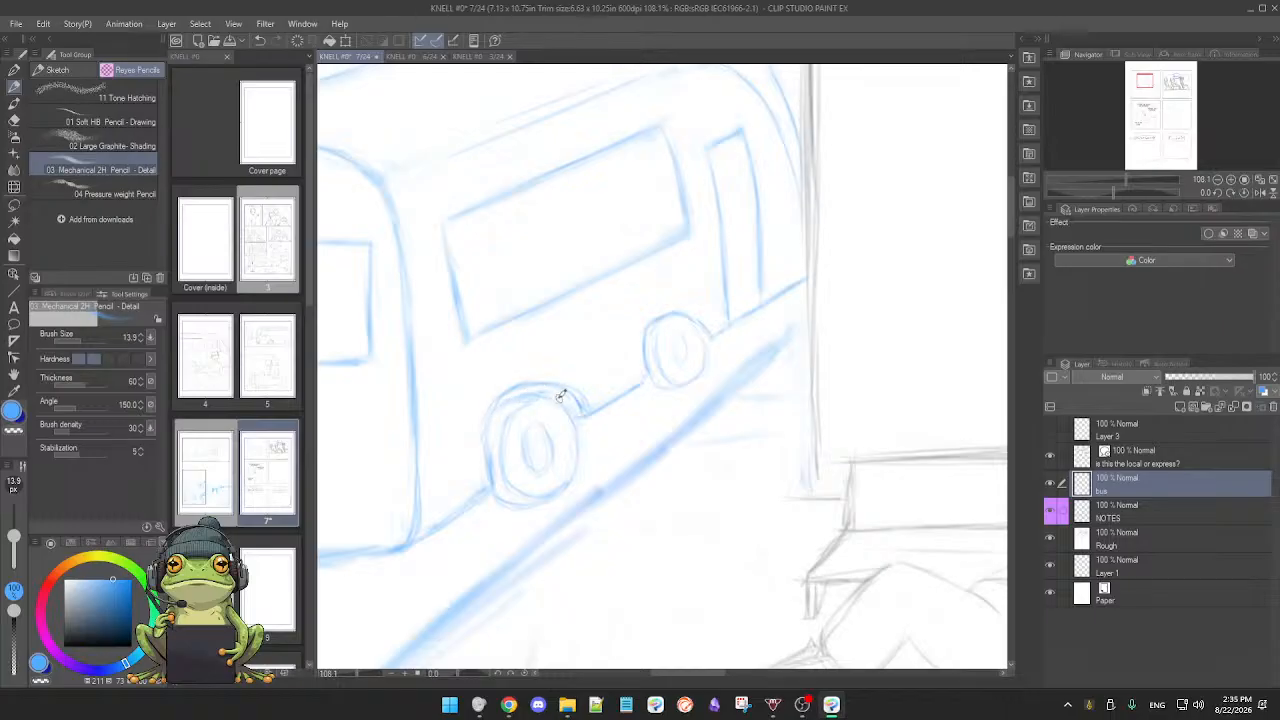
key("e")
left_click_drag(531, 390, 569, 398)
key("p")
key("e")
left_click_drag(492, 509, 578, 493)
key("p")
scroll(614, 481, "down", 5)
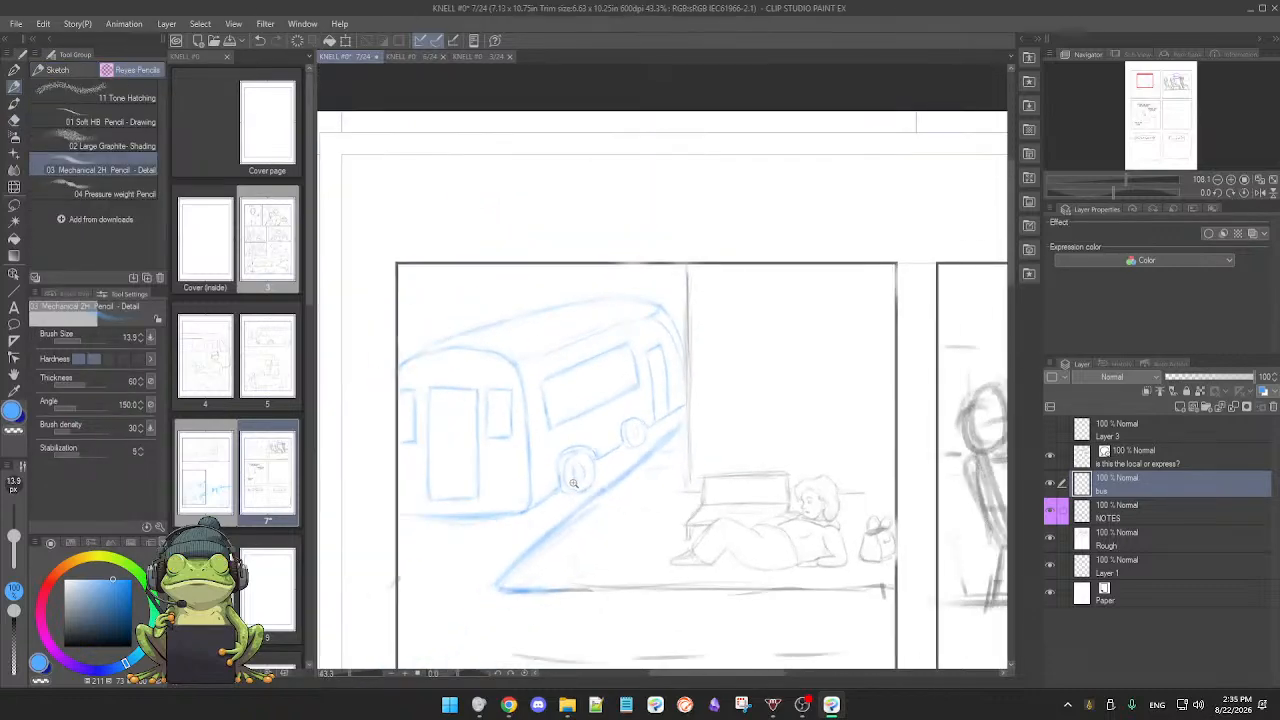
scroll(589, 477, "up", 4)
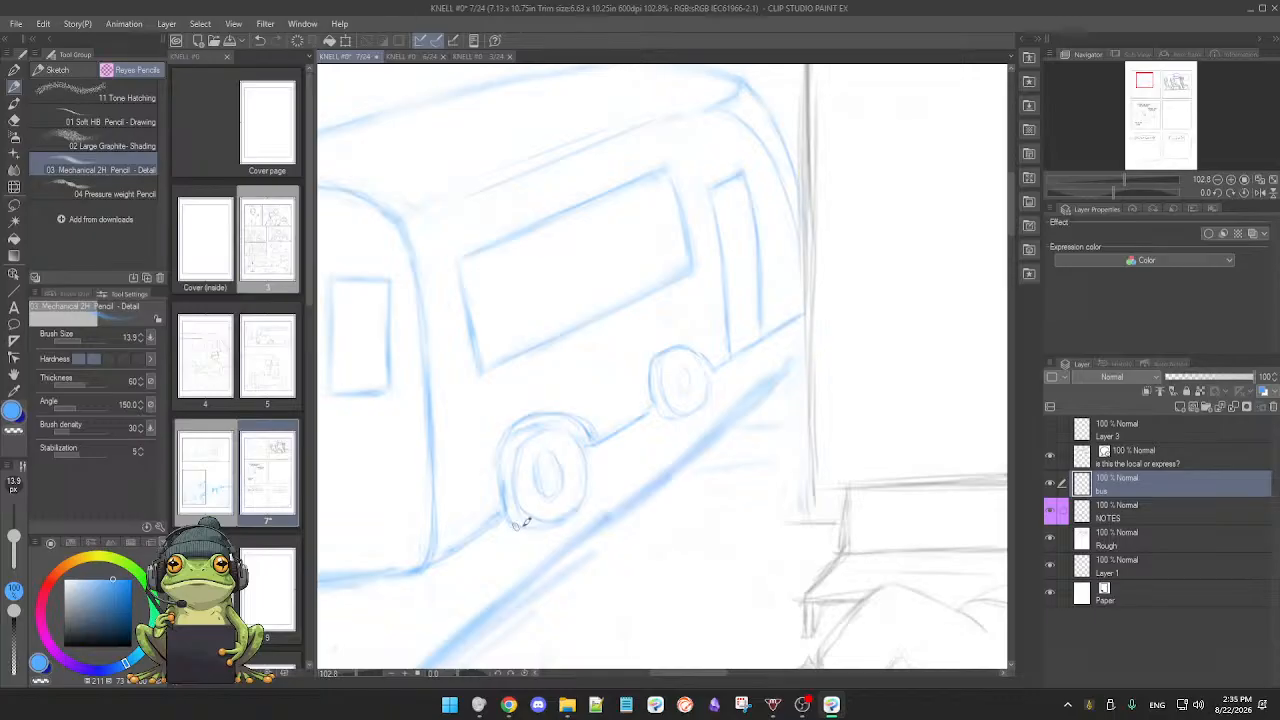
Step: Erase and redraw the bottom of the front tyre, and thin the line along the top of its wheel arch
key("e")
left_click_drag(557, 525, 521, 525)
key("p")
key("e")
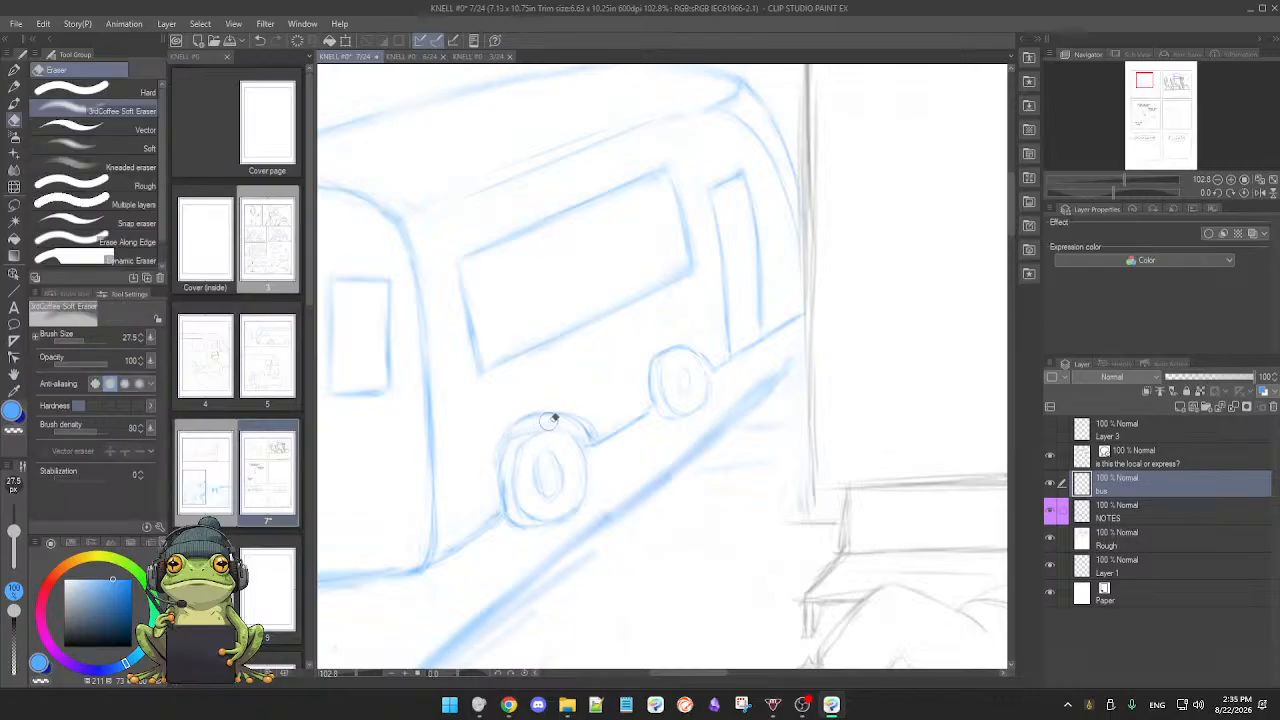
key("p")
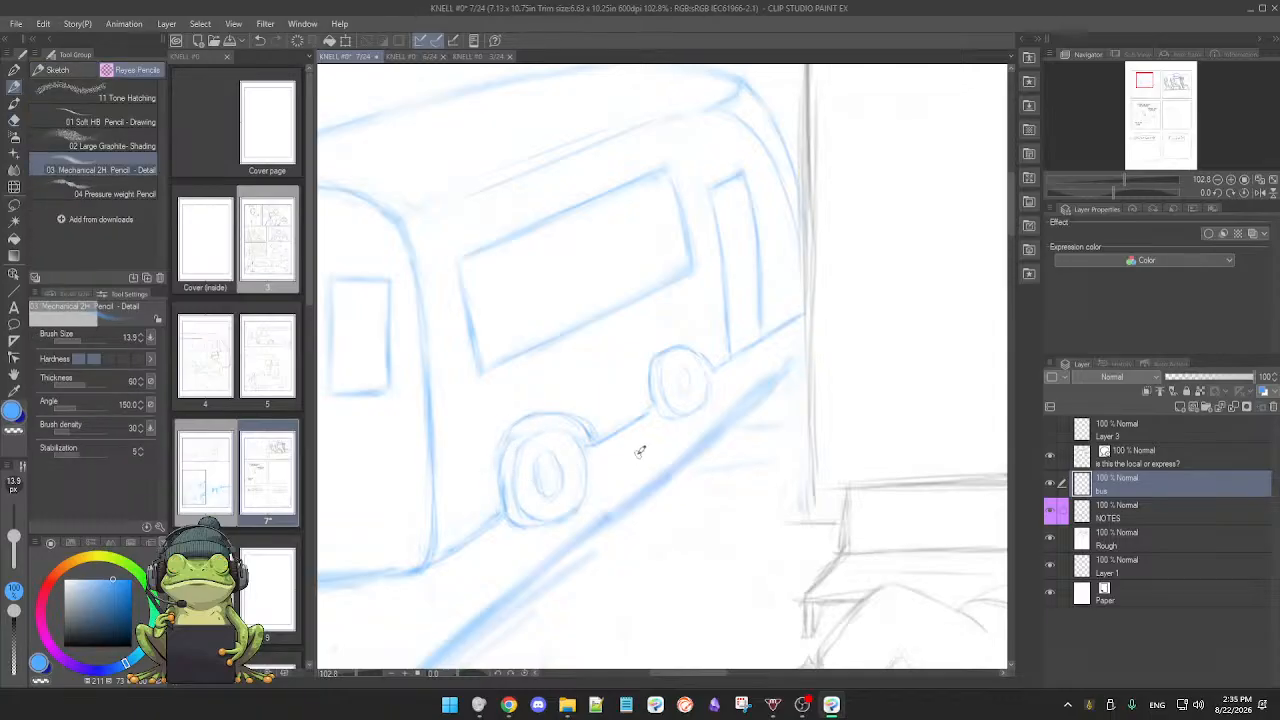
scroll(624, 446, "down", 2)
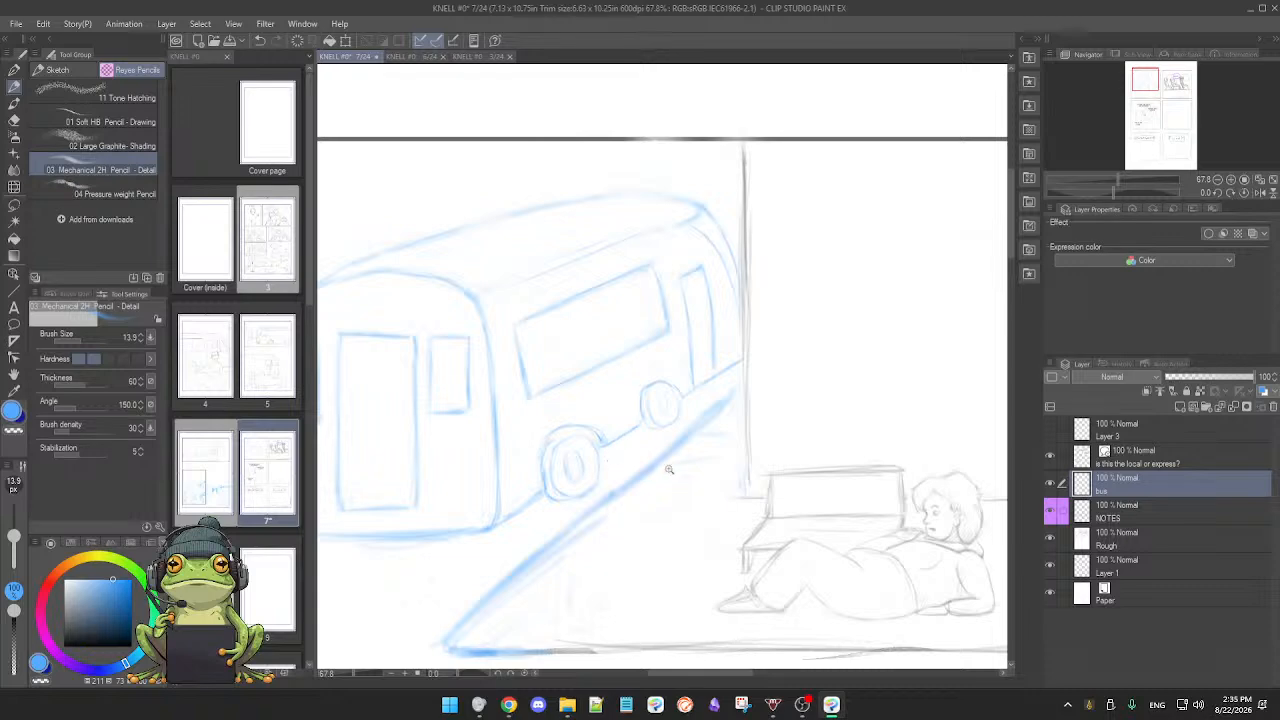
scroll(670, 470, "down", 3)
scroll(679, 494, "up", 3)
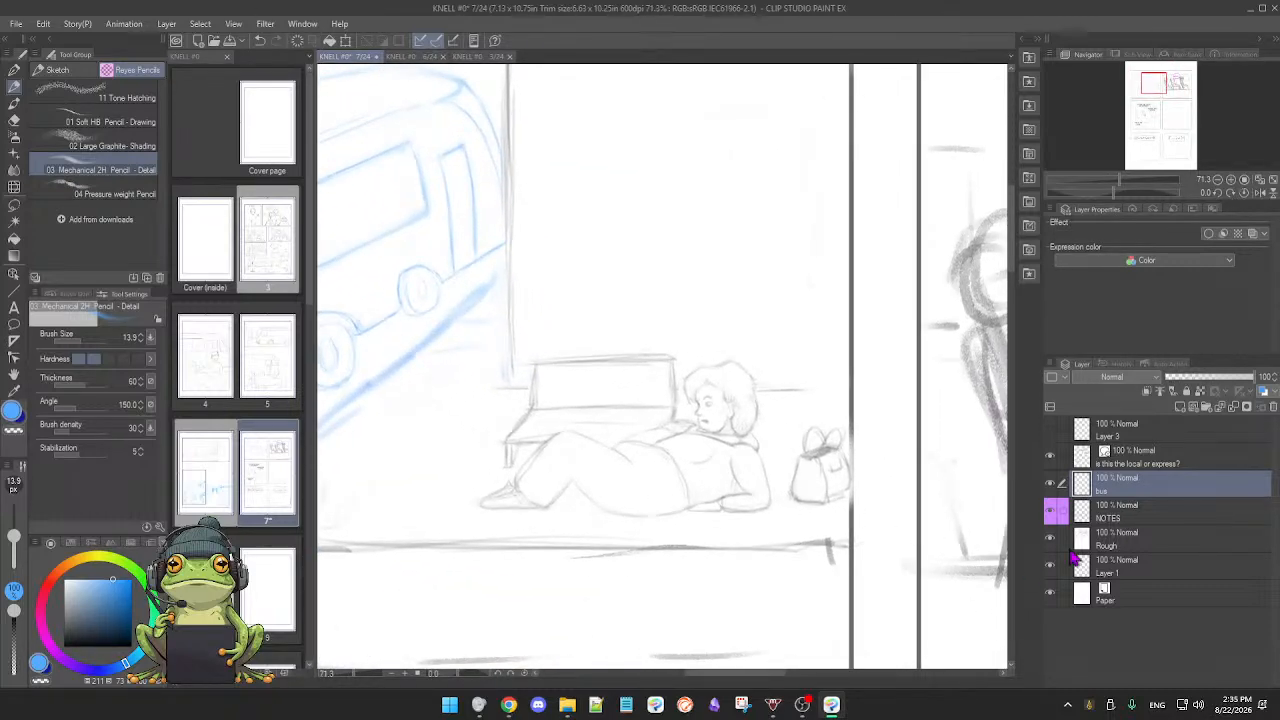
Step: On the Rough layer, redraw the left edge of the bench's backrest as a clean grey line
left_click(1145, 548)
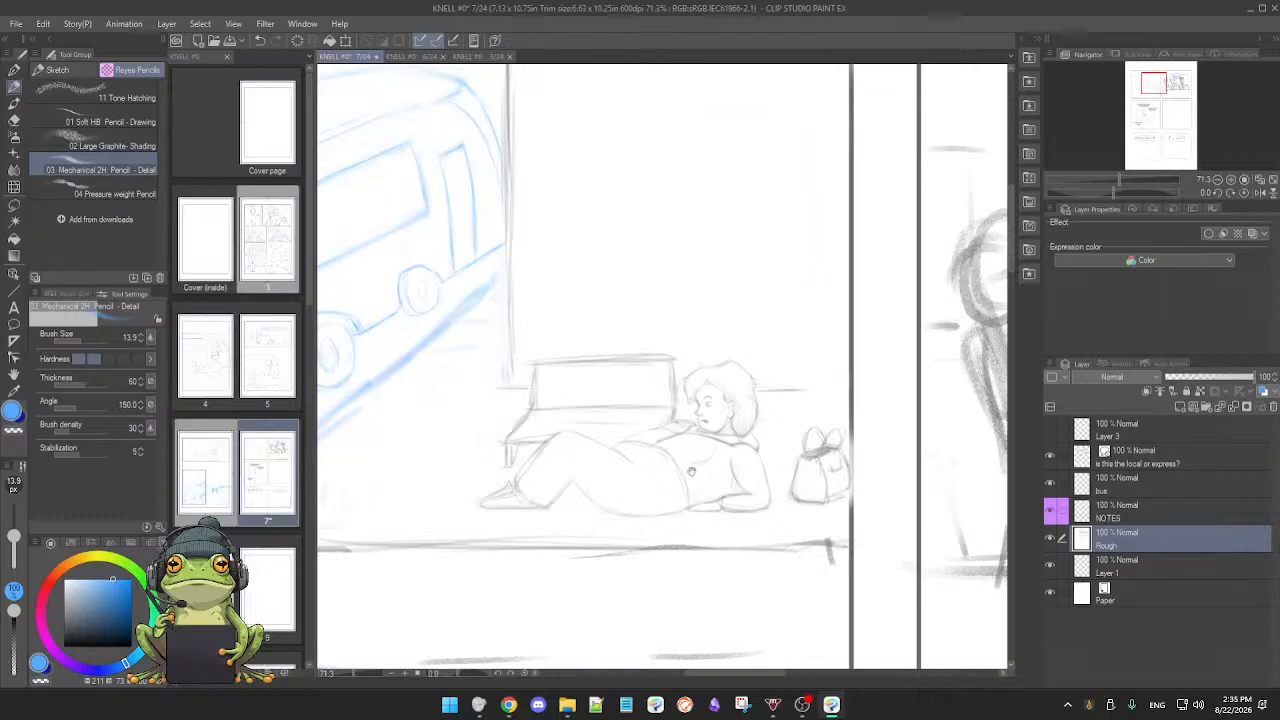
left_click_drag(609, 464, 640, 477)
left_click(69, 607)
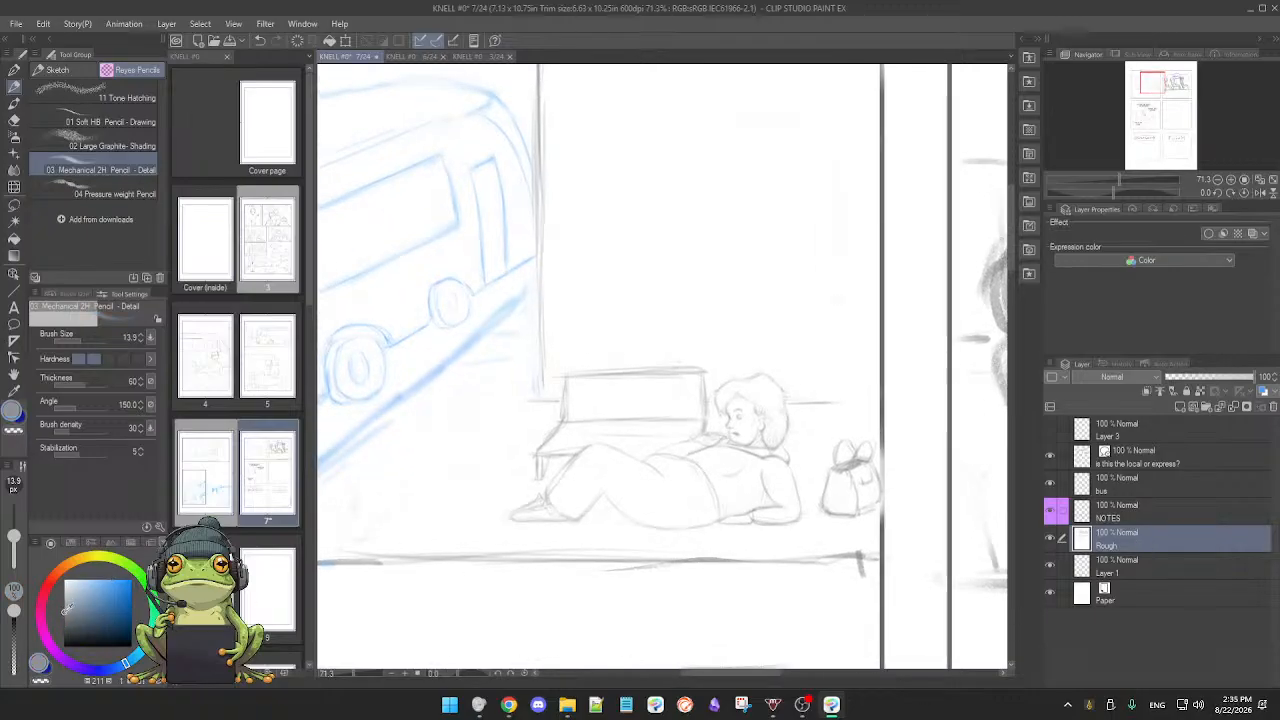
left_click_drag(571, 454, 570, 470)
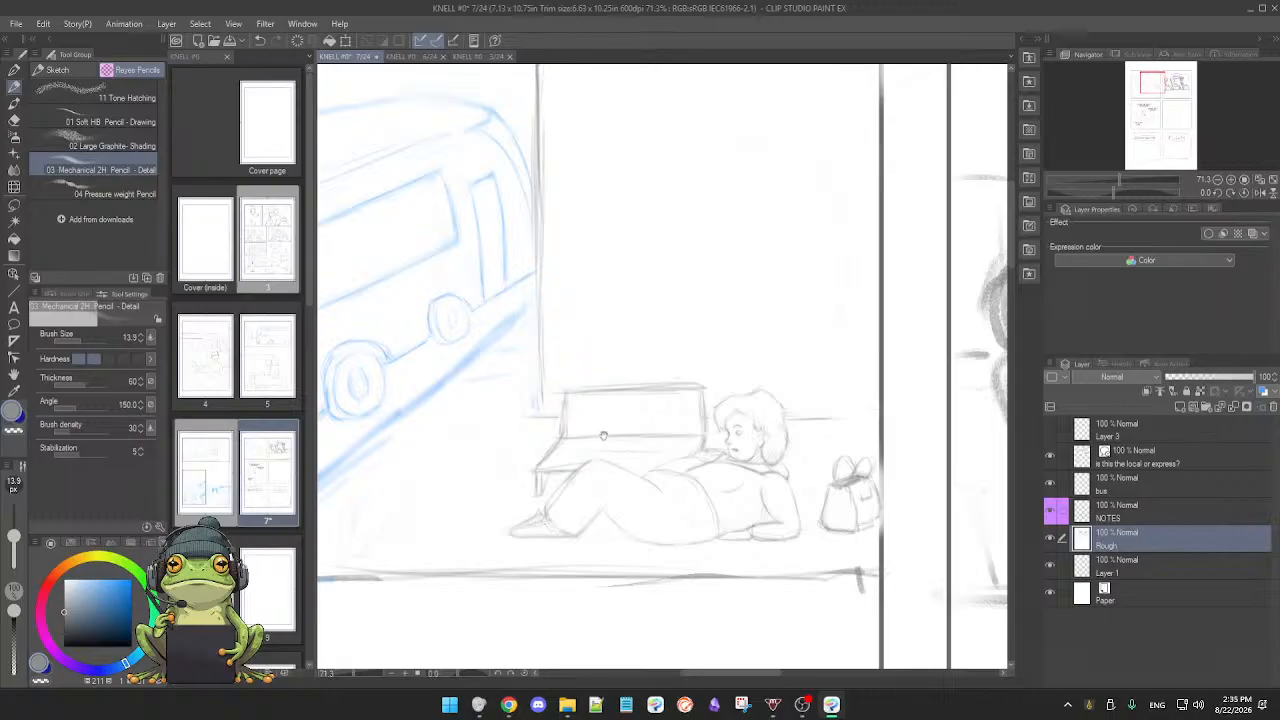
left_click_drag(603, 436, 627, 434)
scroll(638, 458, "up", 3)
left_click_drag(616, 481, 644, 477)
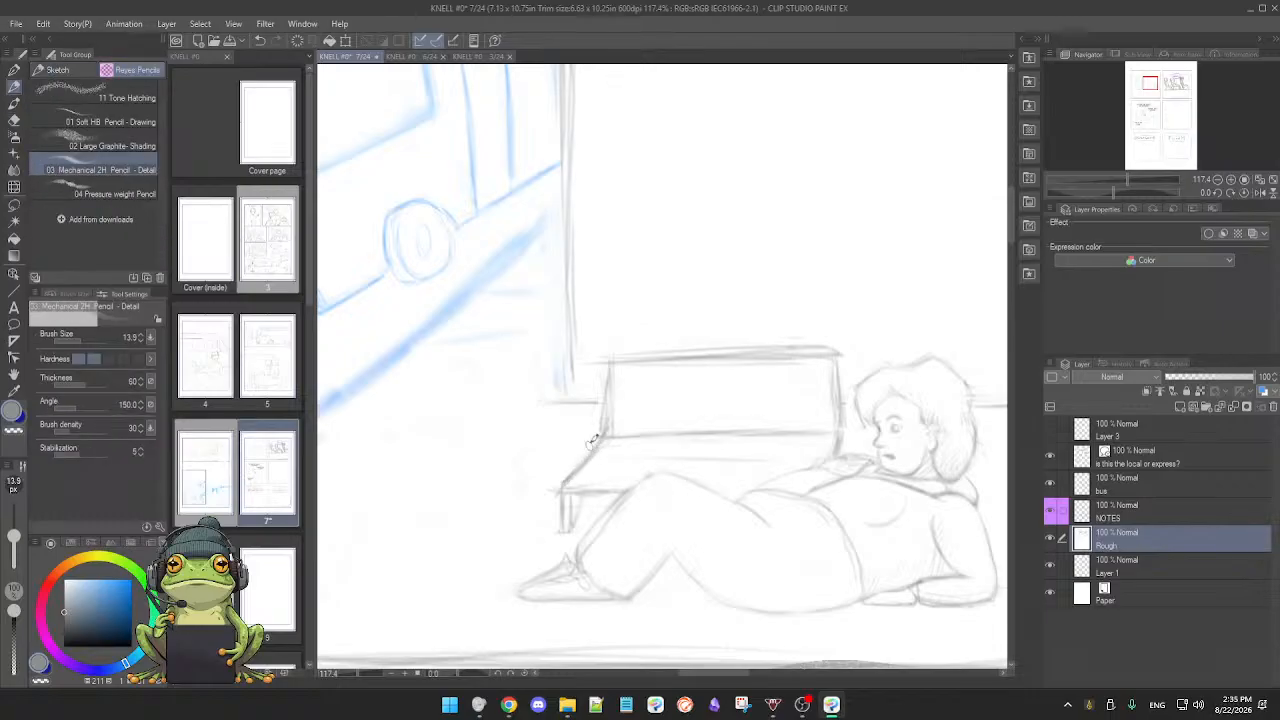
key("e")
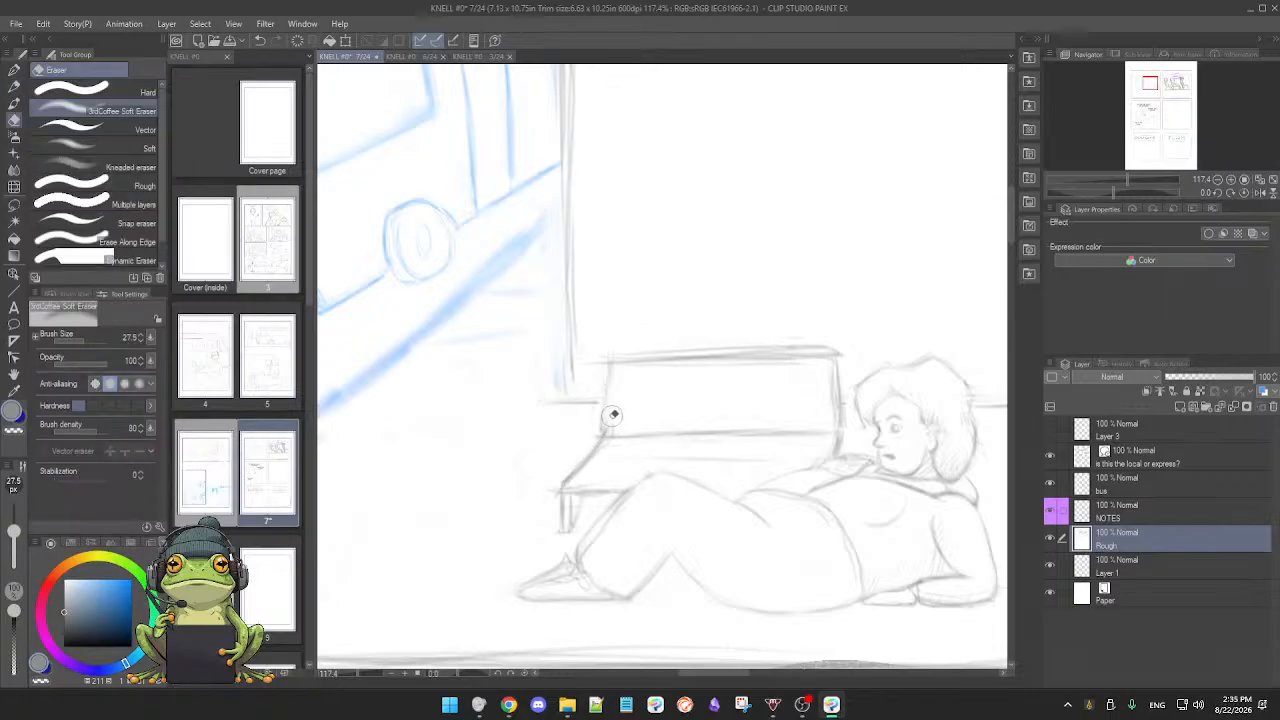
key("p")
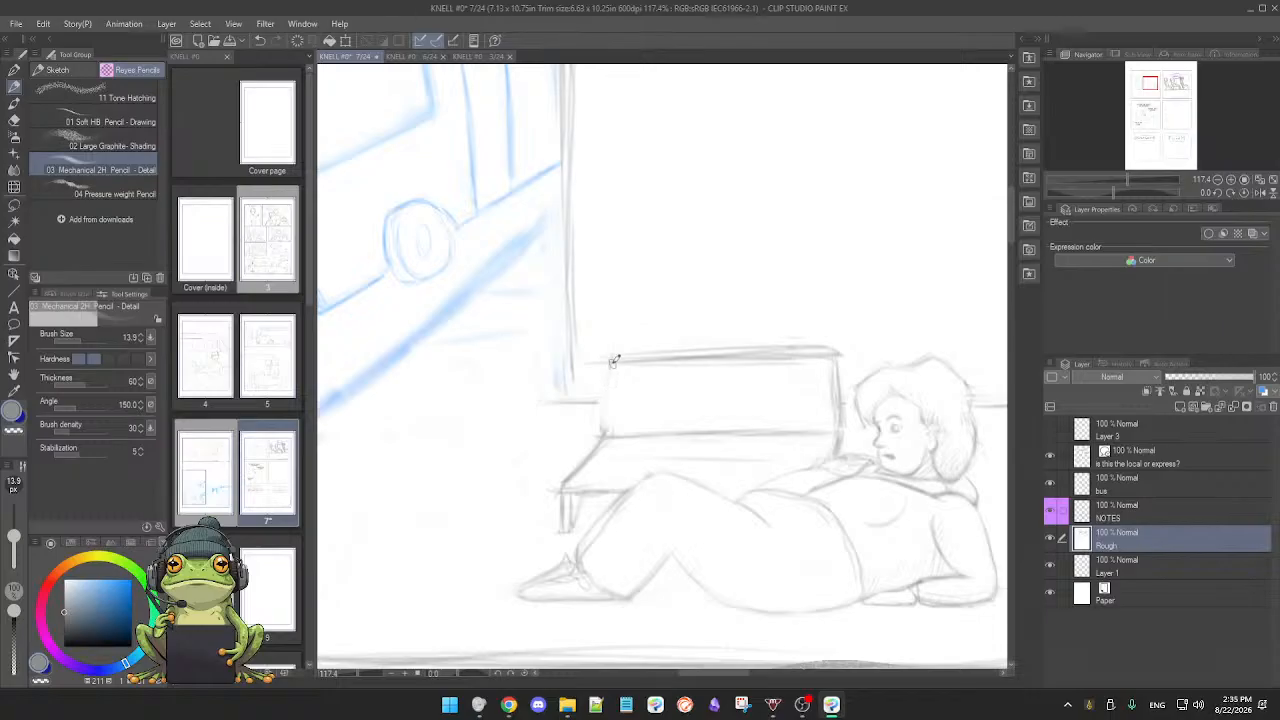
left_click_drag(612, 361, 602, 435)
Step: Erase the doubled top line of the bench's backrest and redraw it as a single light line
key("e")
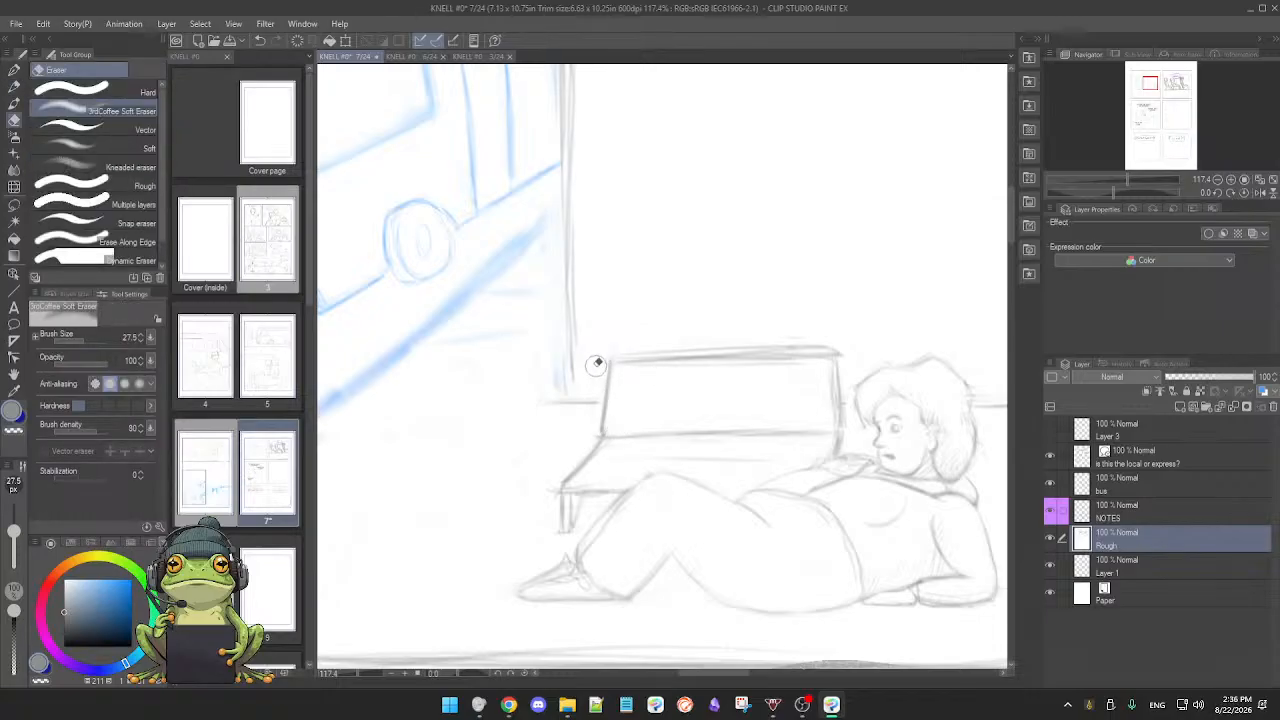
left_click_drag(622, 361, 808, 361)
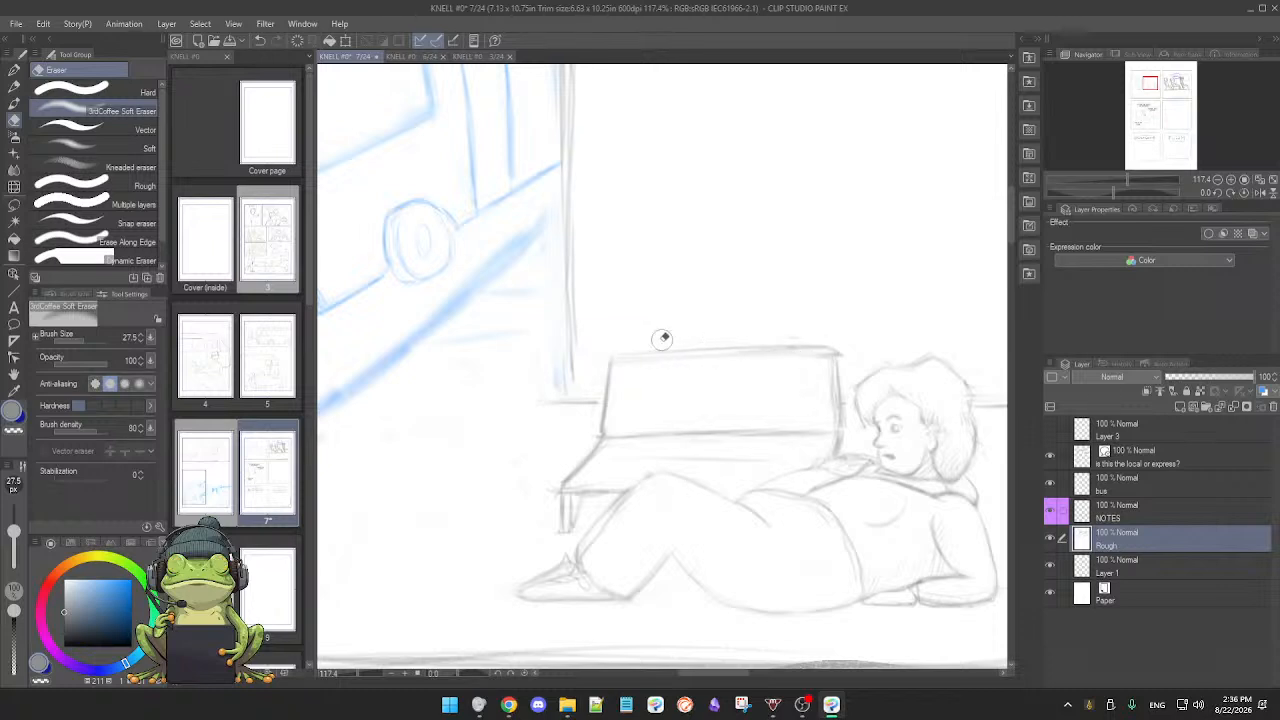
mouse_move(662, 340)
left_mouse_down()
mouse_move(845, 349)
mouse_move(798, 355)
left_mouse_up()
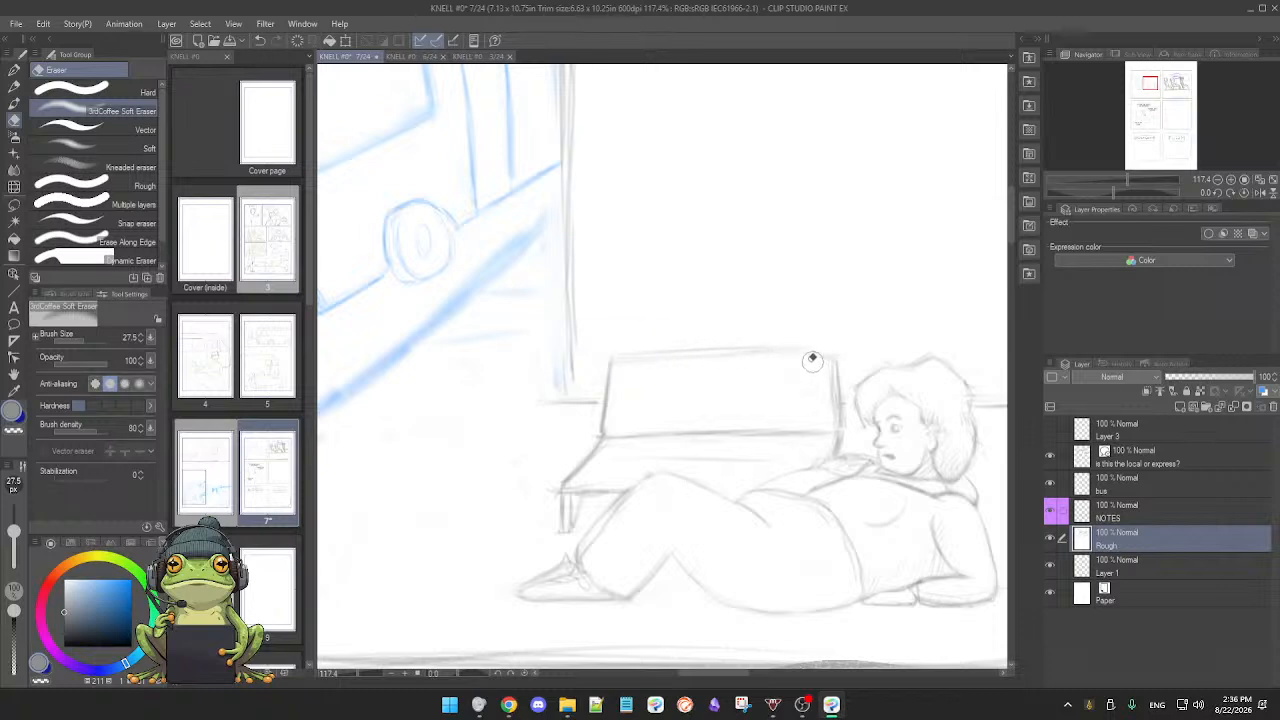
key("p")
left_click_drag(612, 352, 828, 352)
key("ctrl+z")
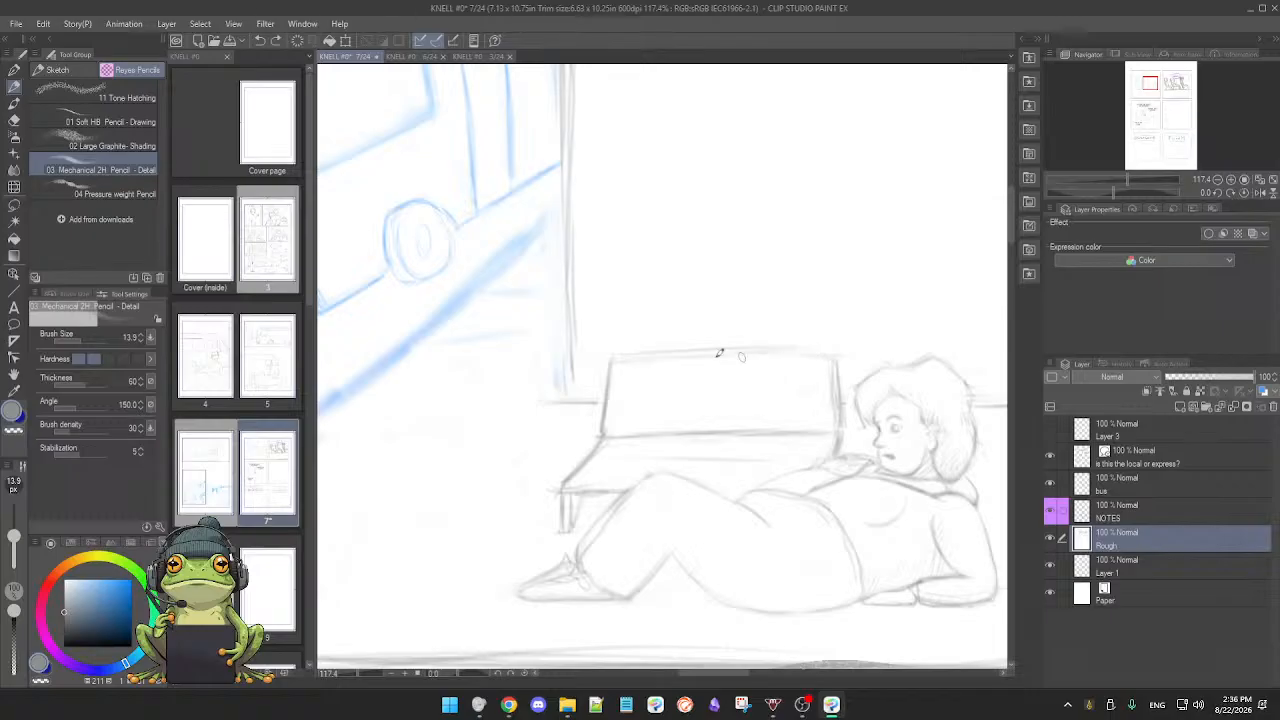
left_click_drag(634, 352, 837, 354)
Step: Erase and redraw the backrest's right edge beside the reclining woman's head
left_click_drag(752, 448, 688, 418)
key("e")
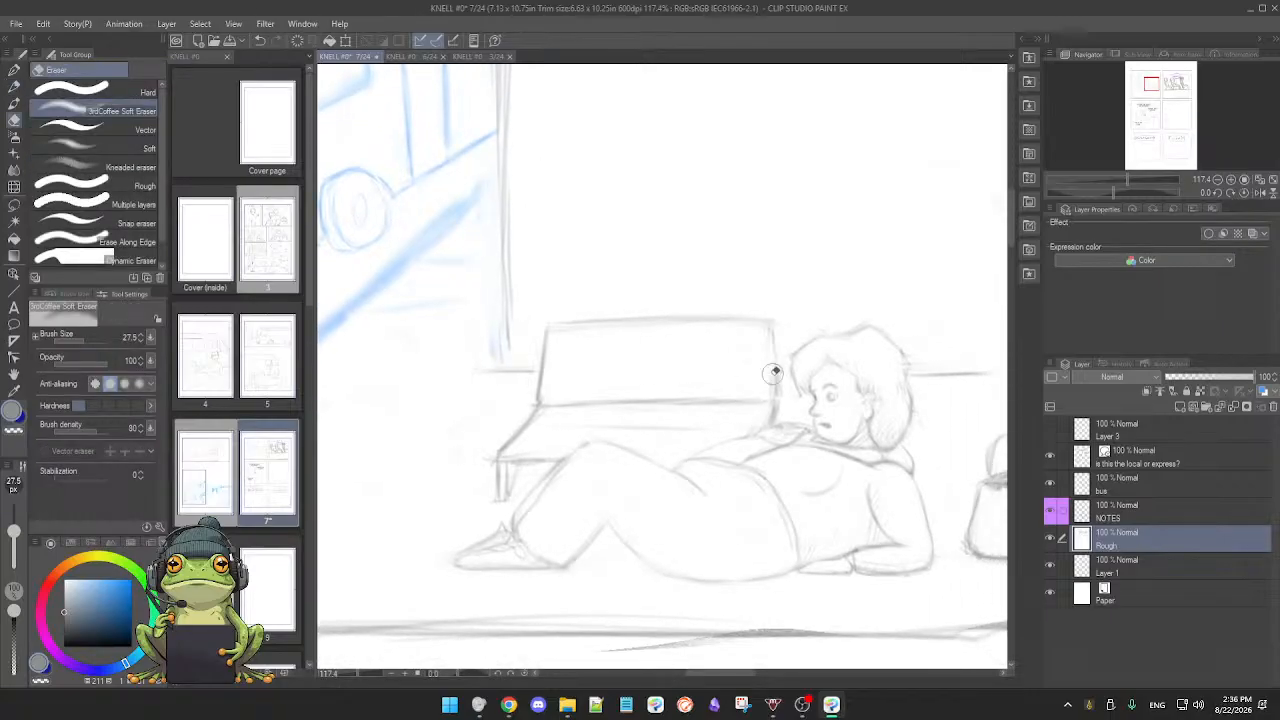
key("p")
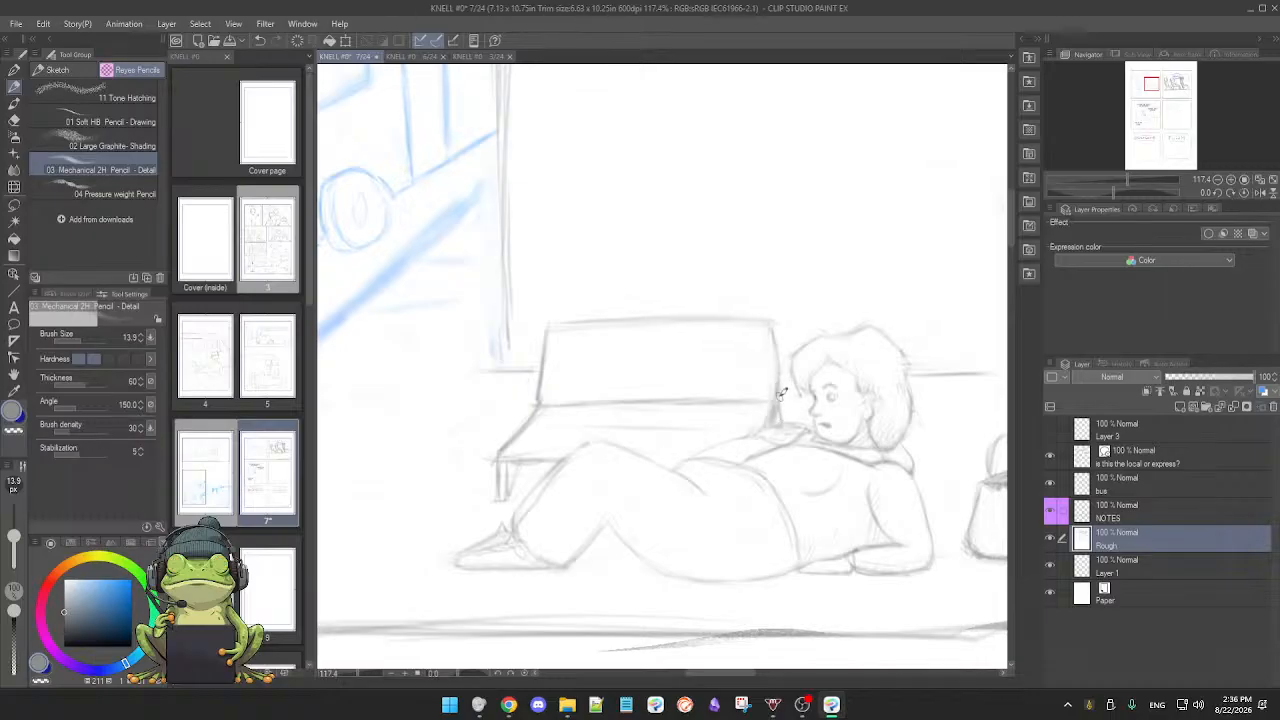
Step: Clean up the bench's seat lines and redraw its front edge and the leg behind the woman's knee
left_click_drag(700, 457, 789, 448)
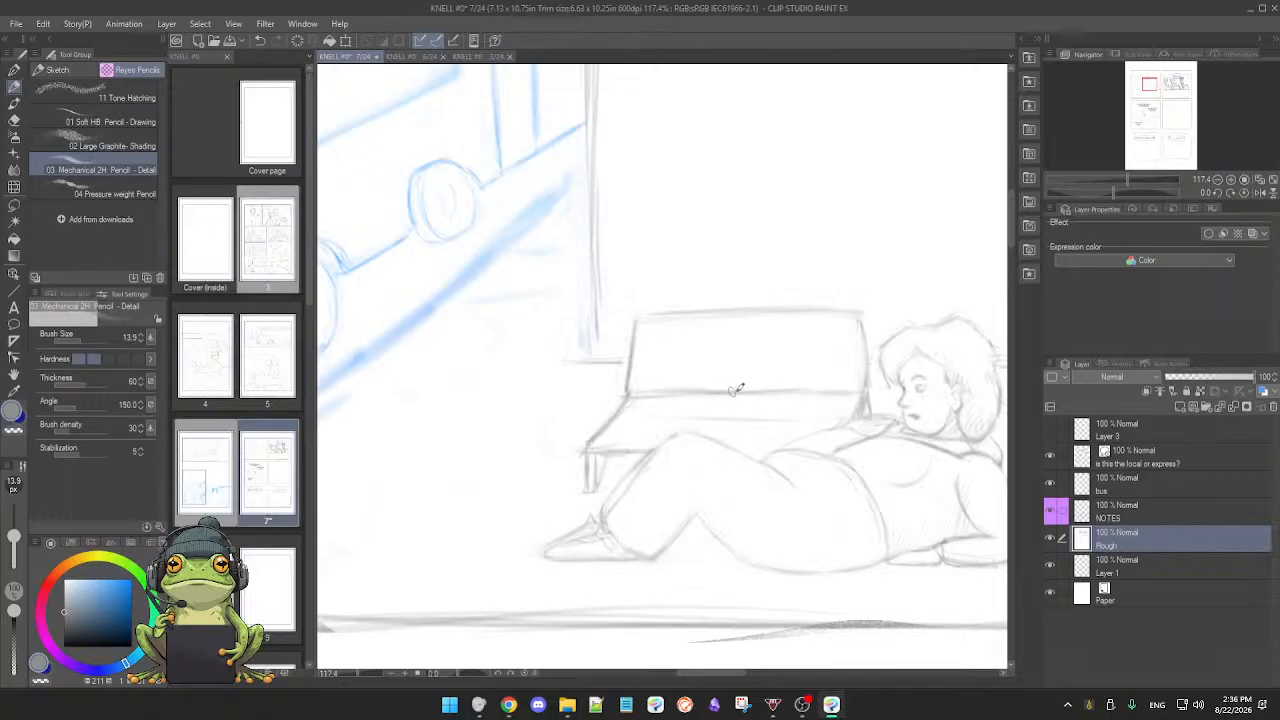
key("e")
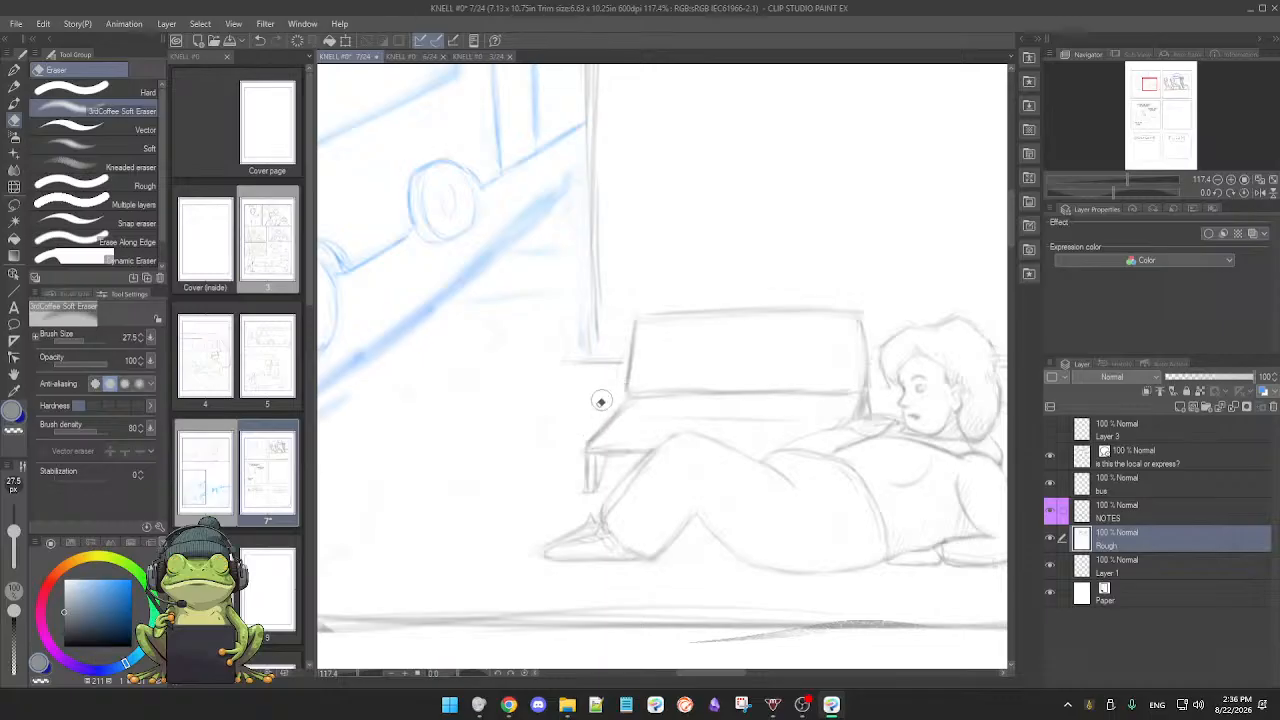
key("p")
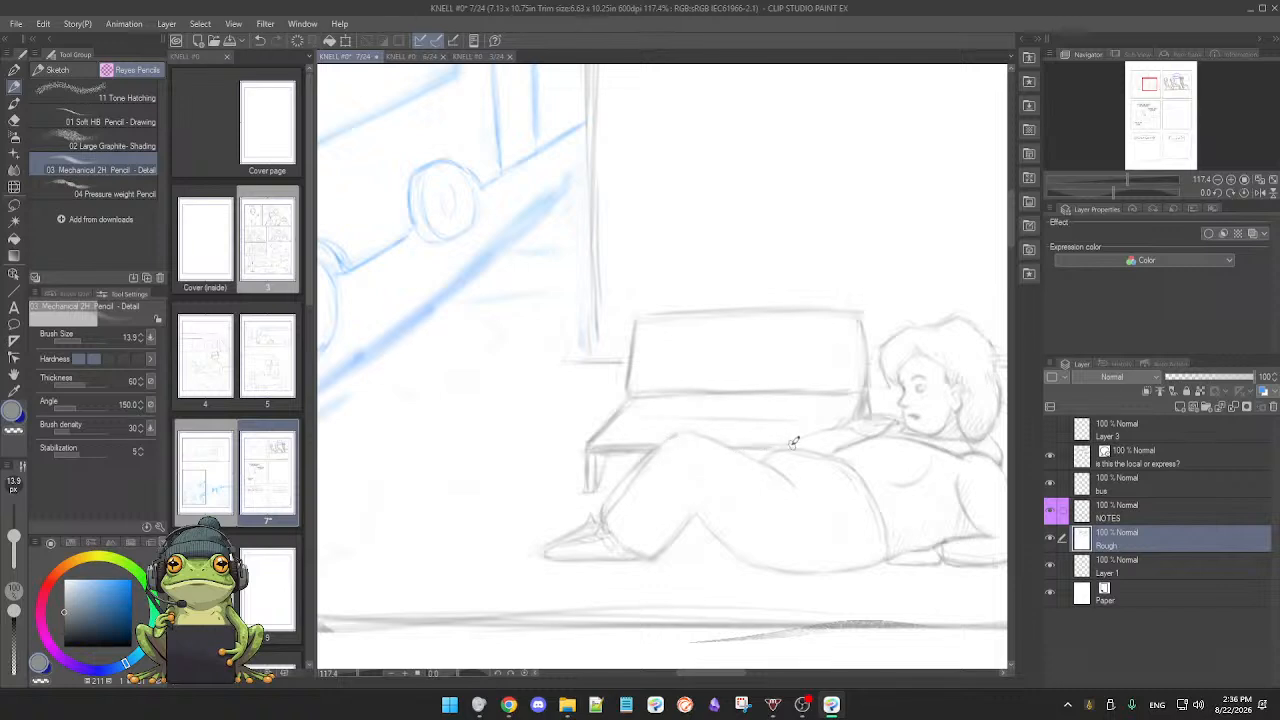
left_click_drag(783, 429, 787, 411)
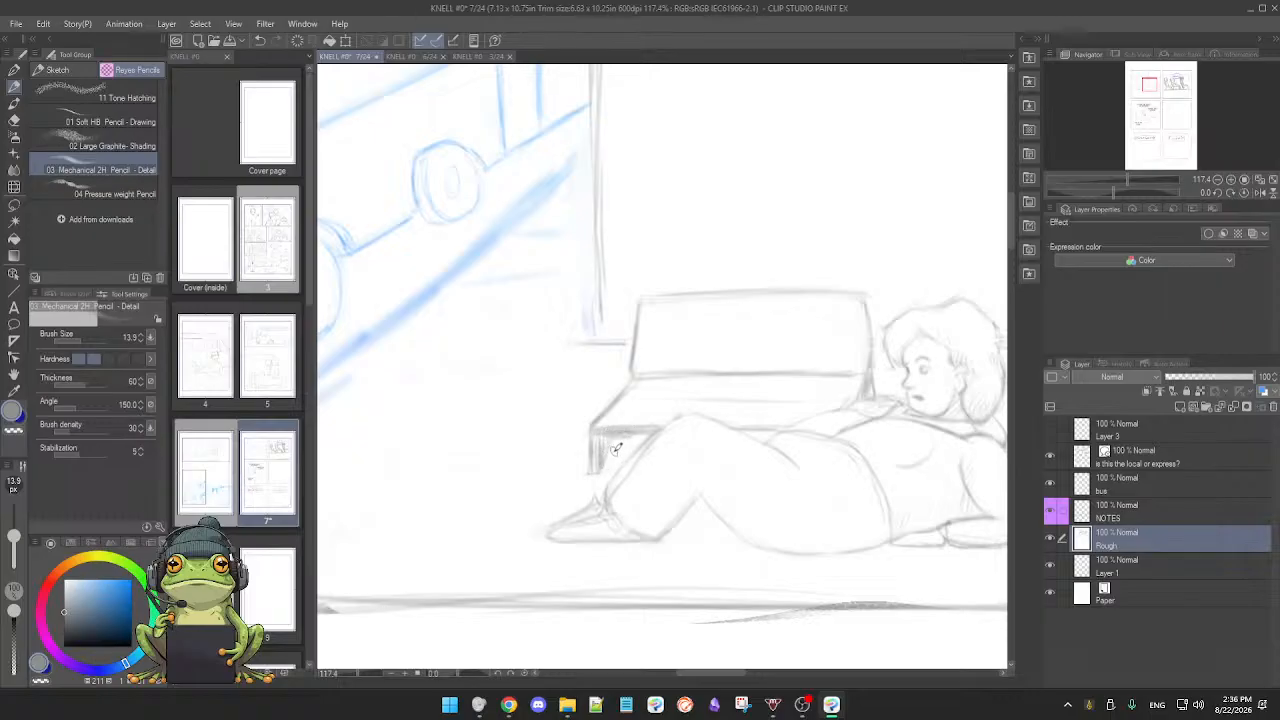
Step: Tidy the lines around the bench and erase the wall's base line where it overshoots the corner beside the bench
left_click_drag(613, 450, 605, 466)
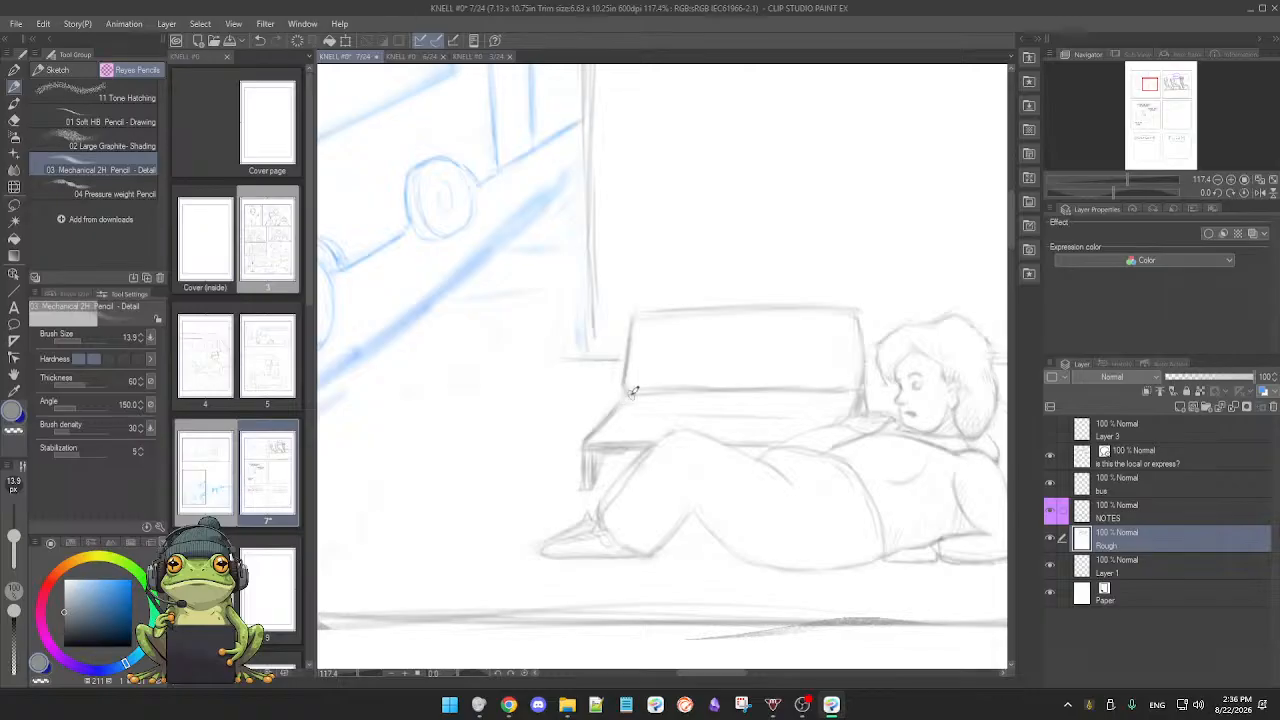
left_click_drag(720, 401, 691, 411)
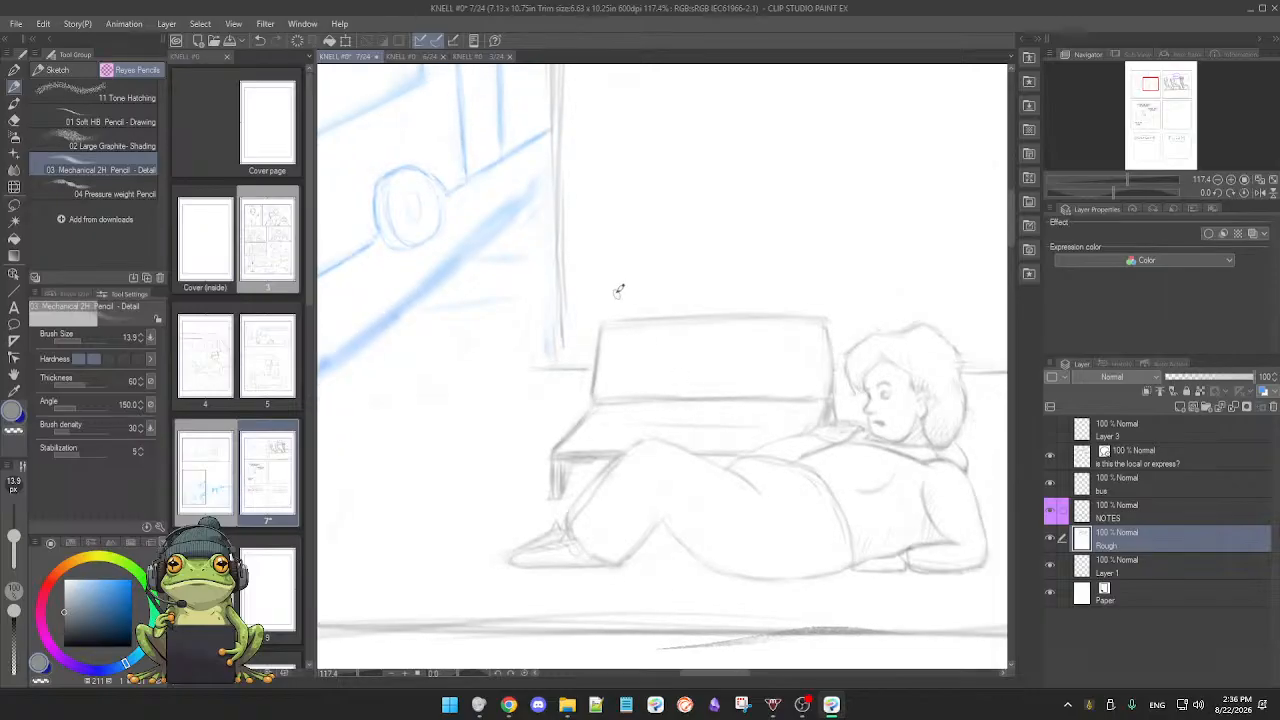
left_click_drag(635, 308, 643, 349)
key("e")
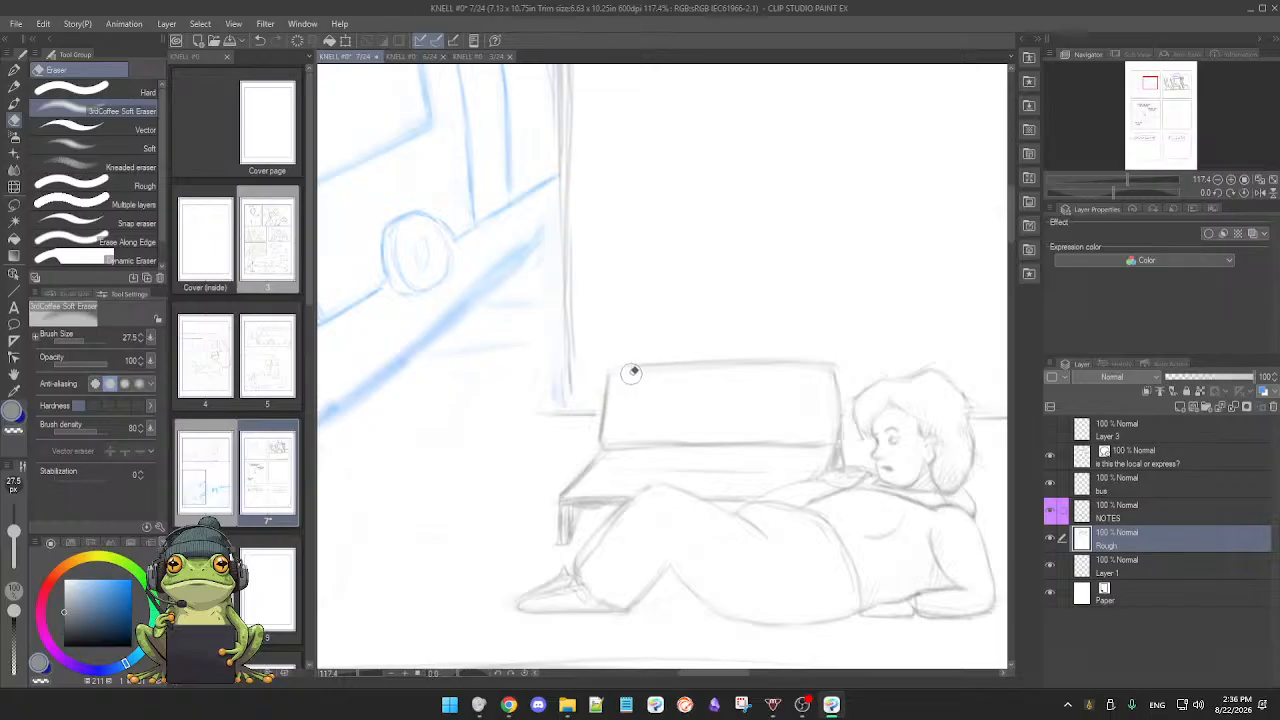
key("p")
left_click_drag(616, 386, 620, 390)
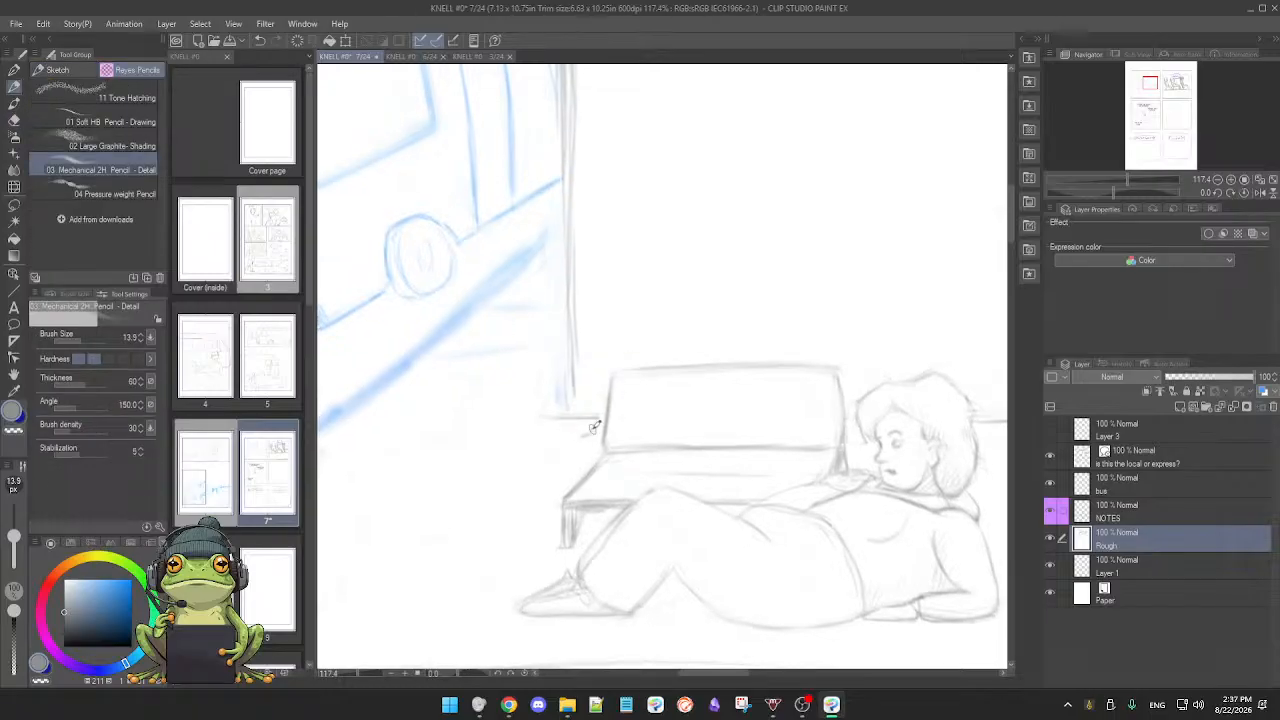
key("e")
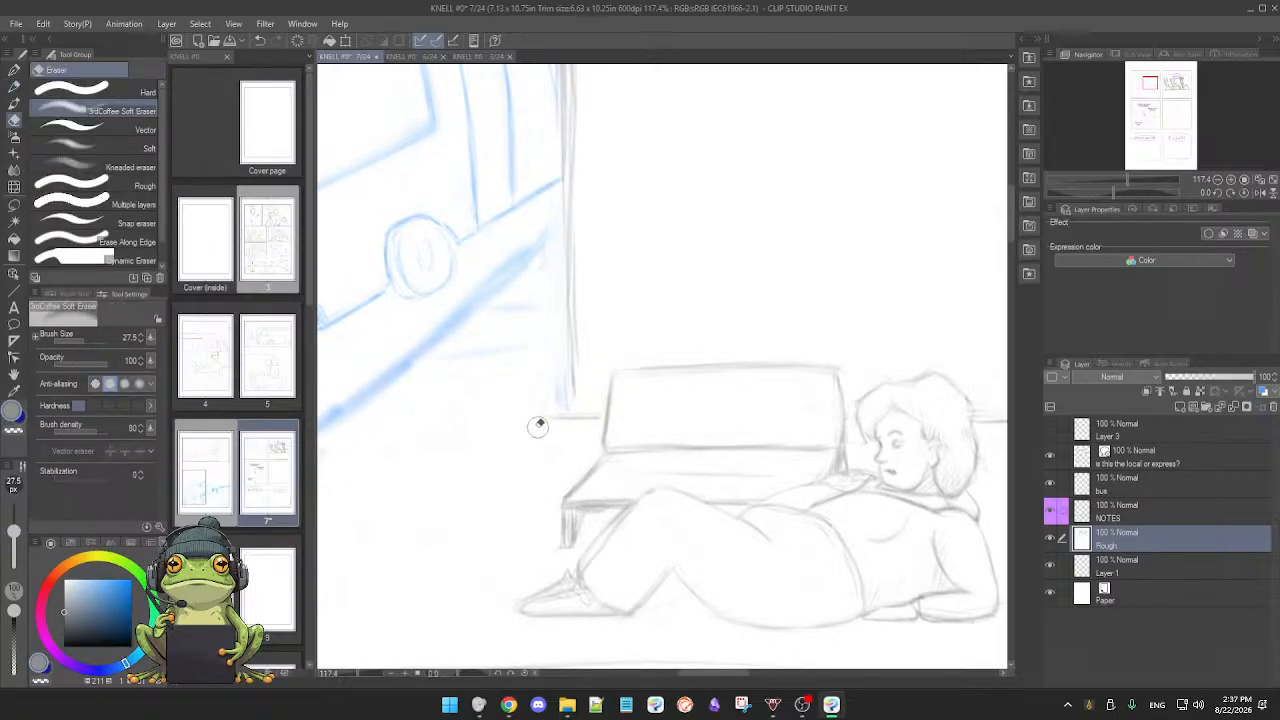
key("p")
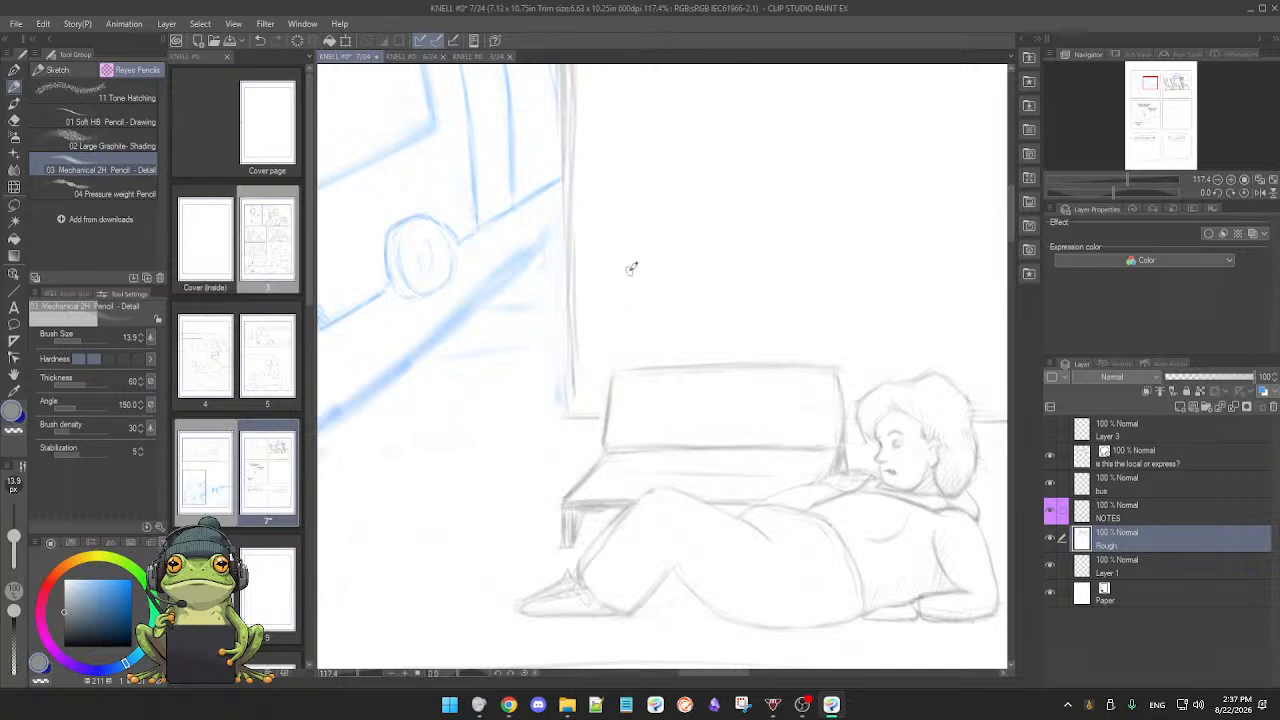
Step: Draw a thin vertical signpost as two parallel lines rising behind the bench's backrest and even out their upper ends
mouse_move(623, 265)
left_mouse_down()
mouse_move(629, 395)
mouse_move(628, 364)
left_mouse_up()
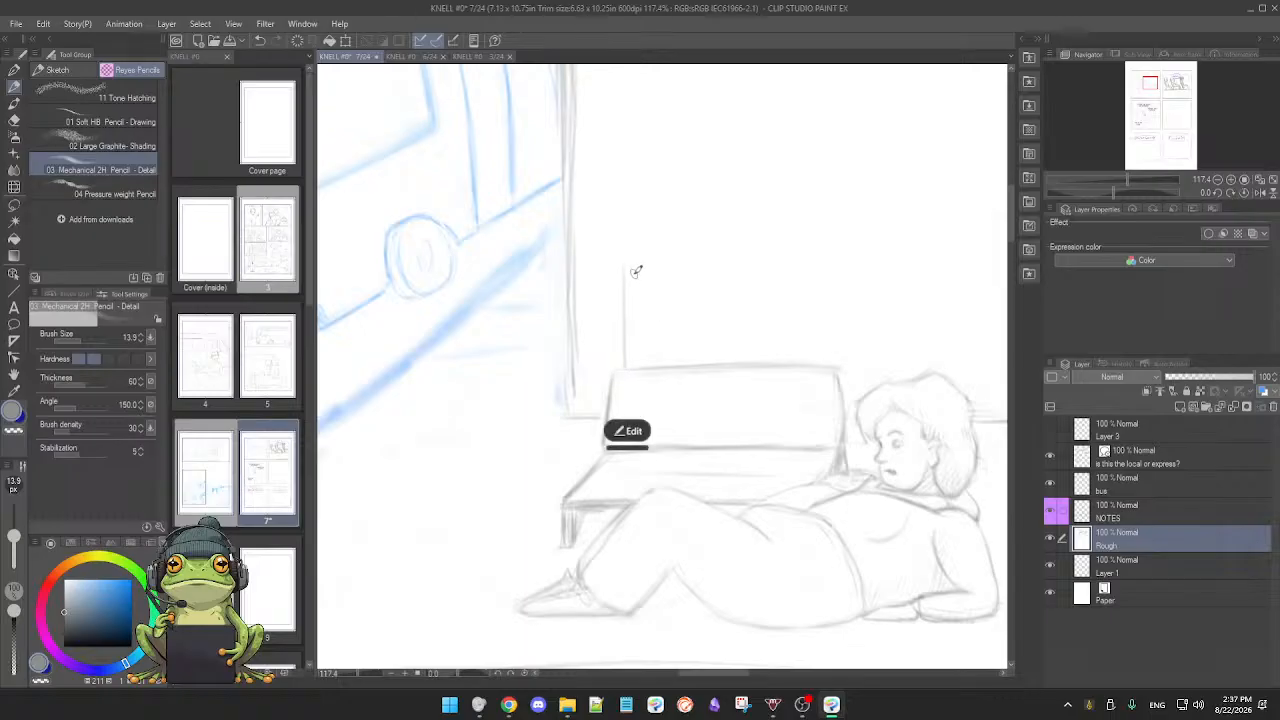
left_click_drag(636, 267, 627, 356)
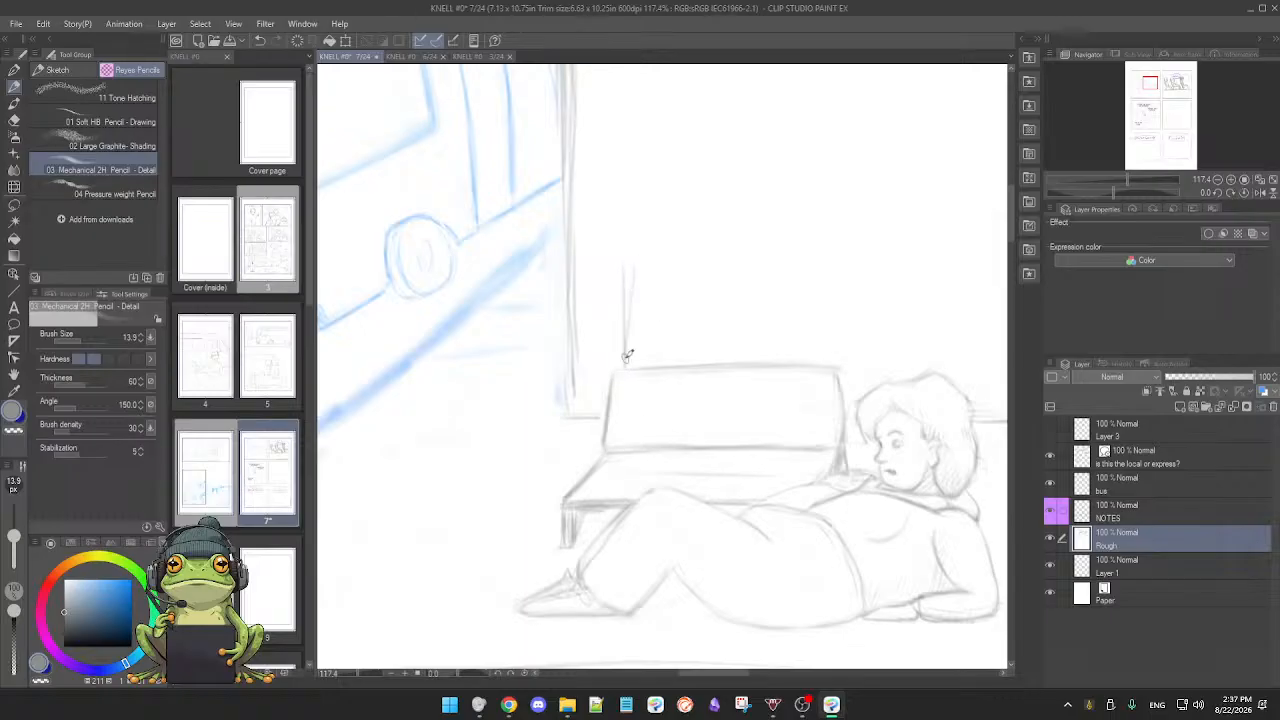
left_click_drag(634, 266, 637, 362)
key("e")
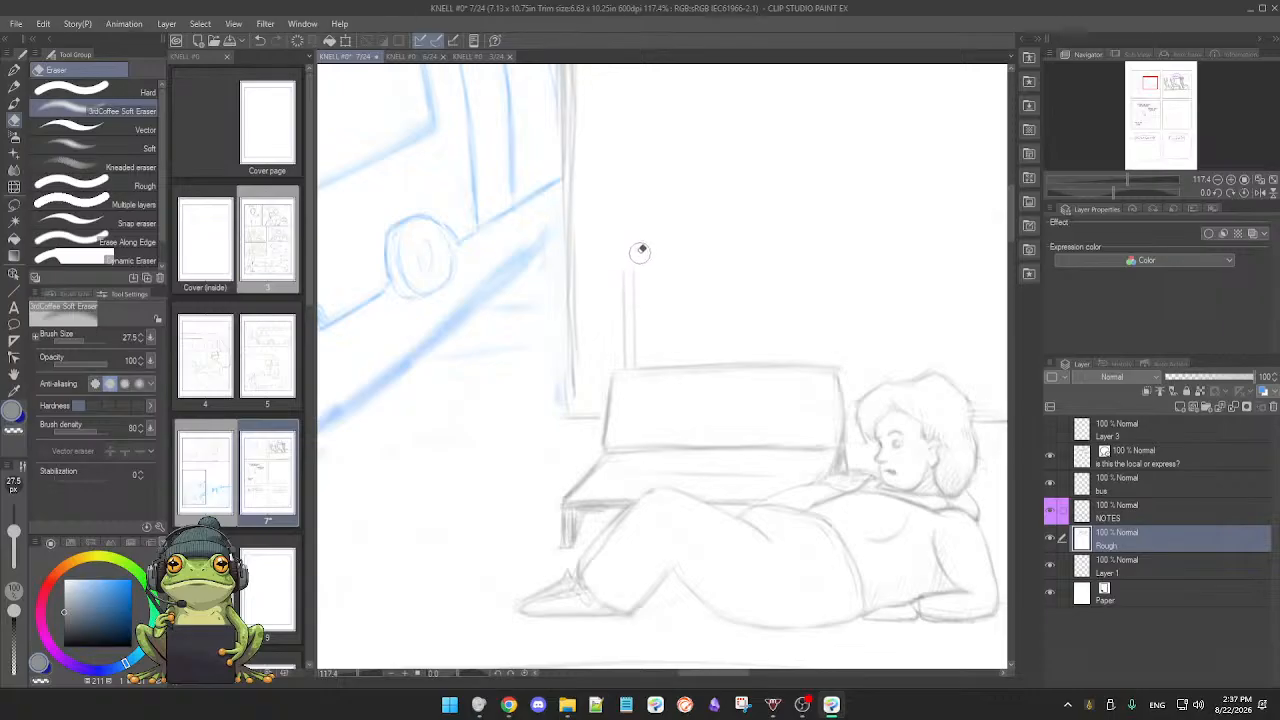
key("p")
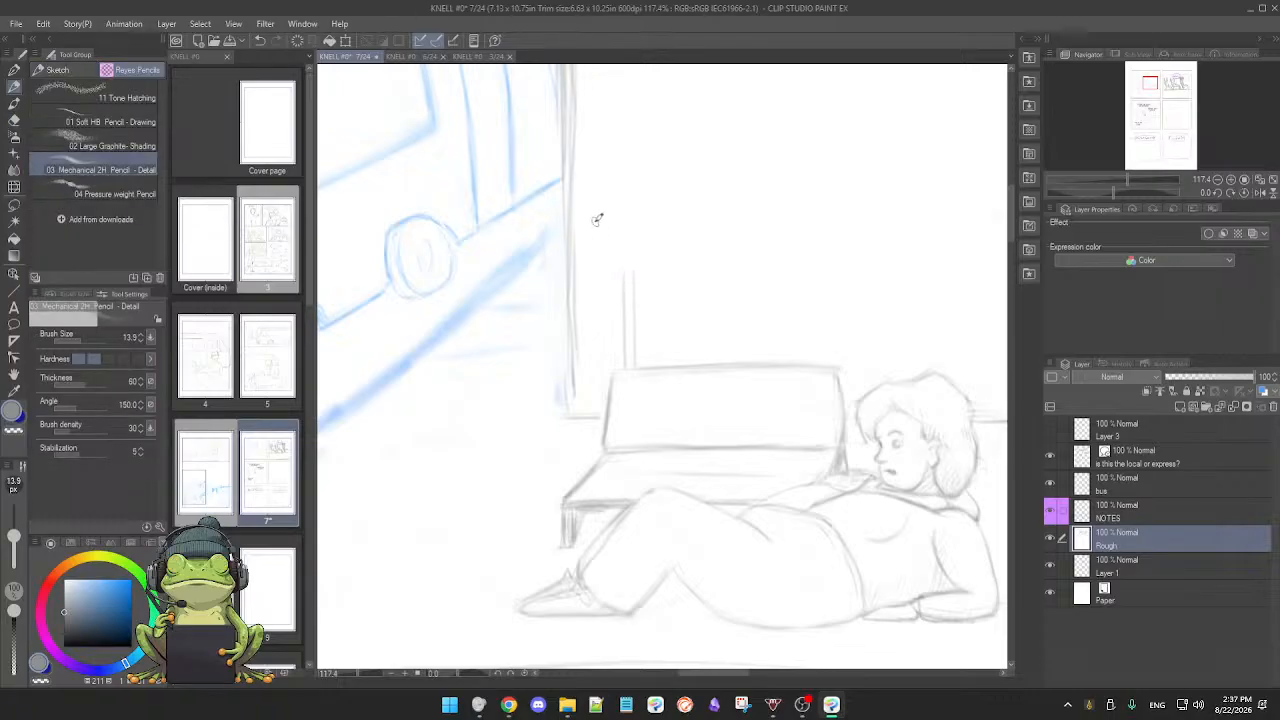
Step: Sketch a rectangular sign board on top of the post and letter it "BUS"
left_click_drag(596, 233, 597, 270)
left_click_drag(661, 231, 660, 266)
mouse_move(661, 388)
left_mouse_down()
mouse_move(711, 360)
mouse_move(665, 386)
left_mouse_up()
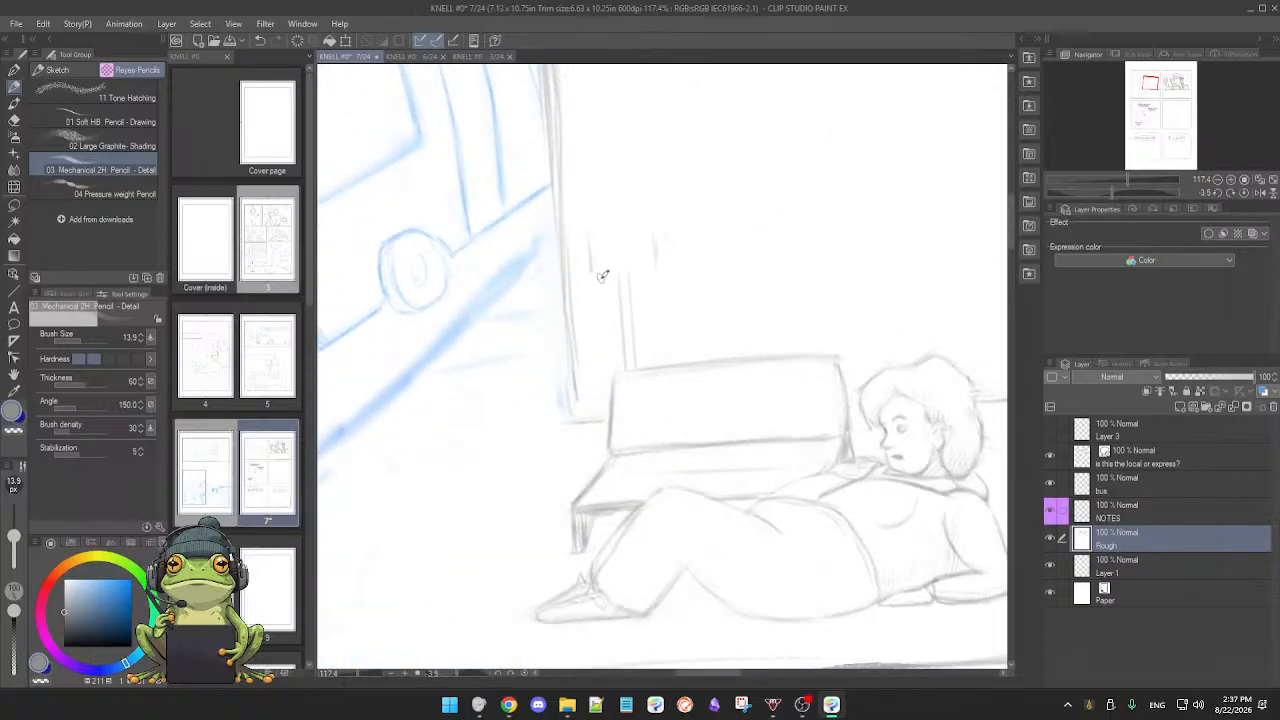
left_click_drag(602, 275, 657, 265)
left_click_drag(590, 227, 649, 218)
mouse_move(603, 246)
left_mouse_down()
mouse_move(599, 258)
mouse_move(626, 242)
mouse_move(633, 257)
left_mouse_up()
Step: Erase the stray vertical tick at the end of the curb line below the handbag
scroll(752, 340, "down", 3)
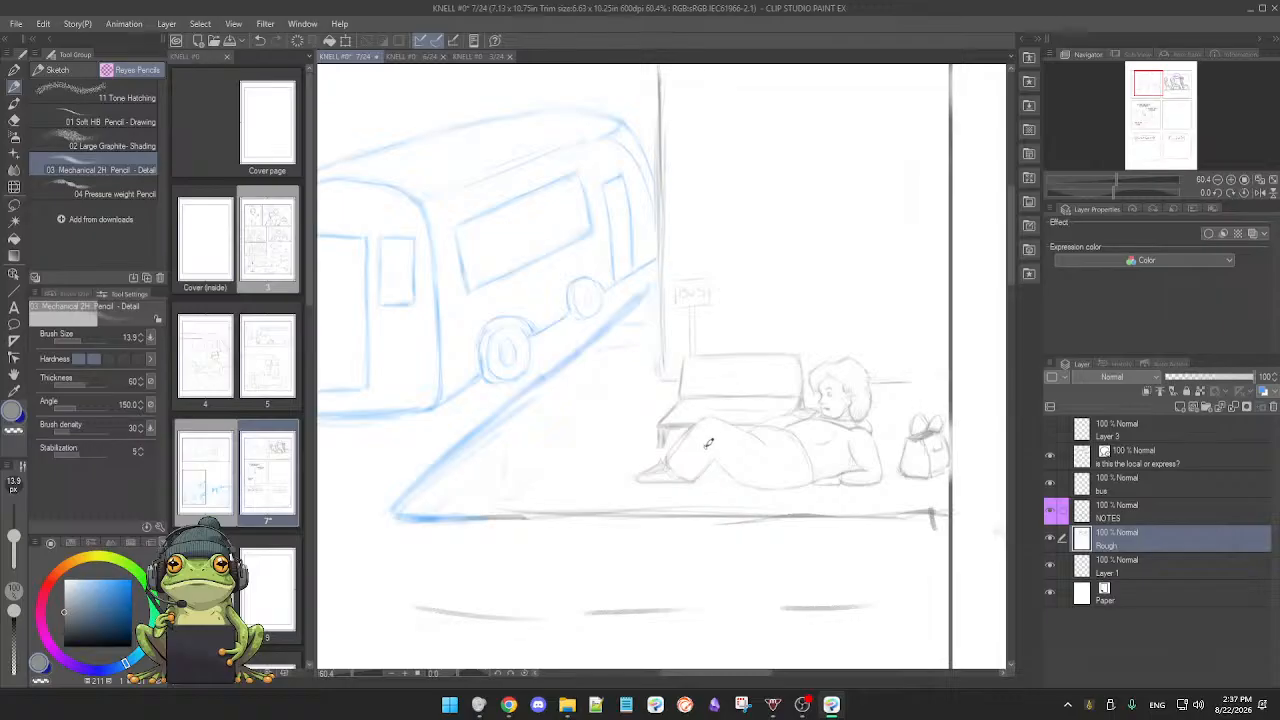
scroll(708, 443, "up", 2)
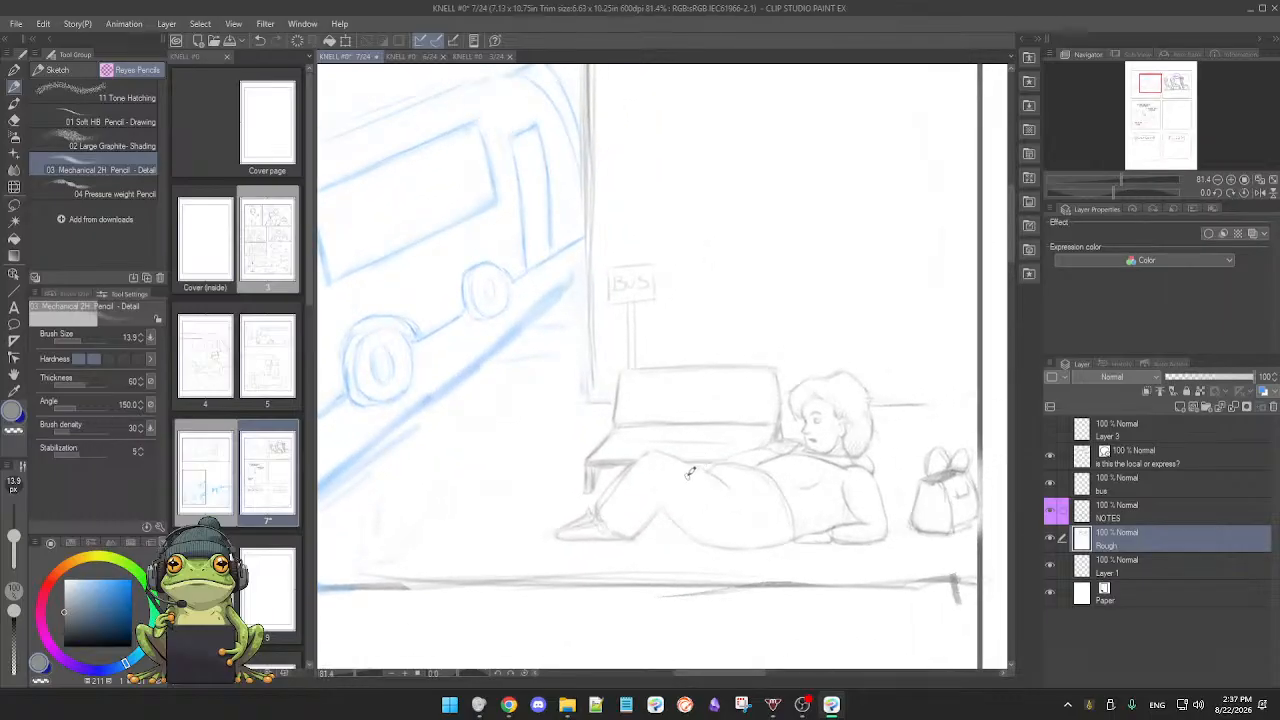
left_click_drag(615, 382, 731, 378)
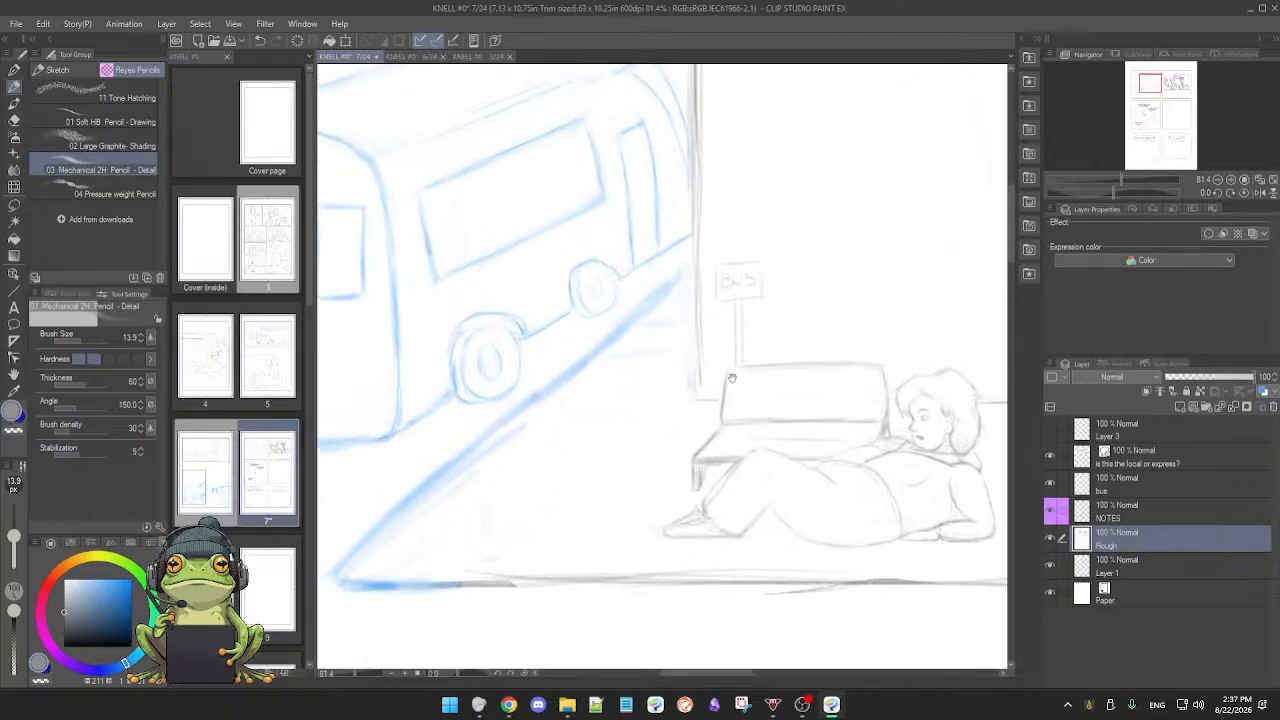
left_click_drag(743, 421, 649, 423)
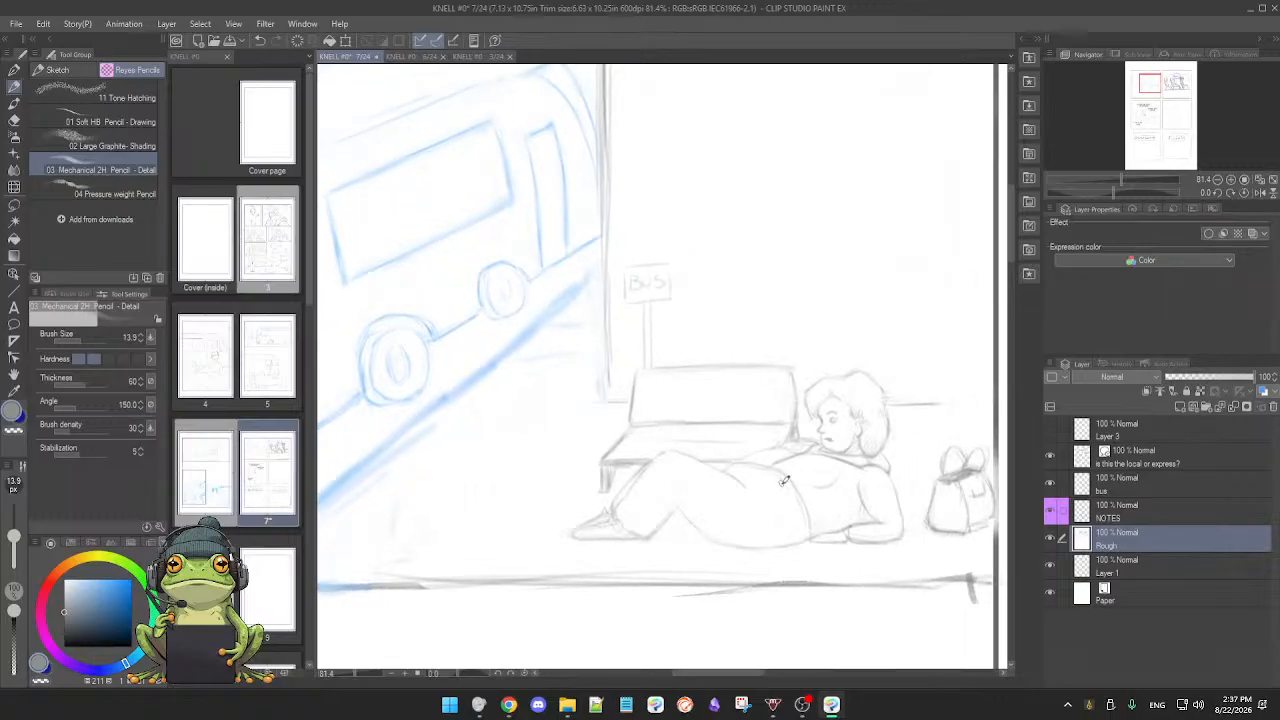
scroll(777, 493, "down", 6)
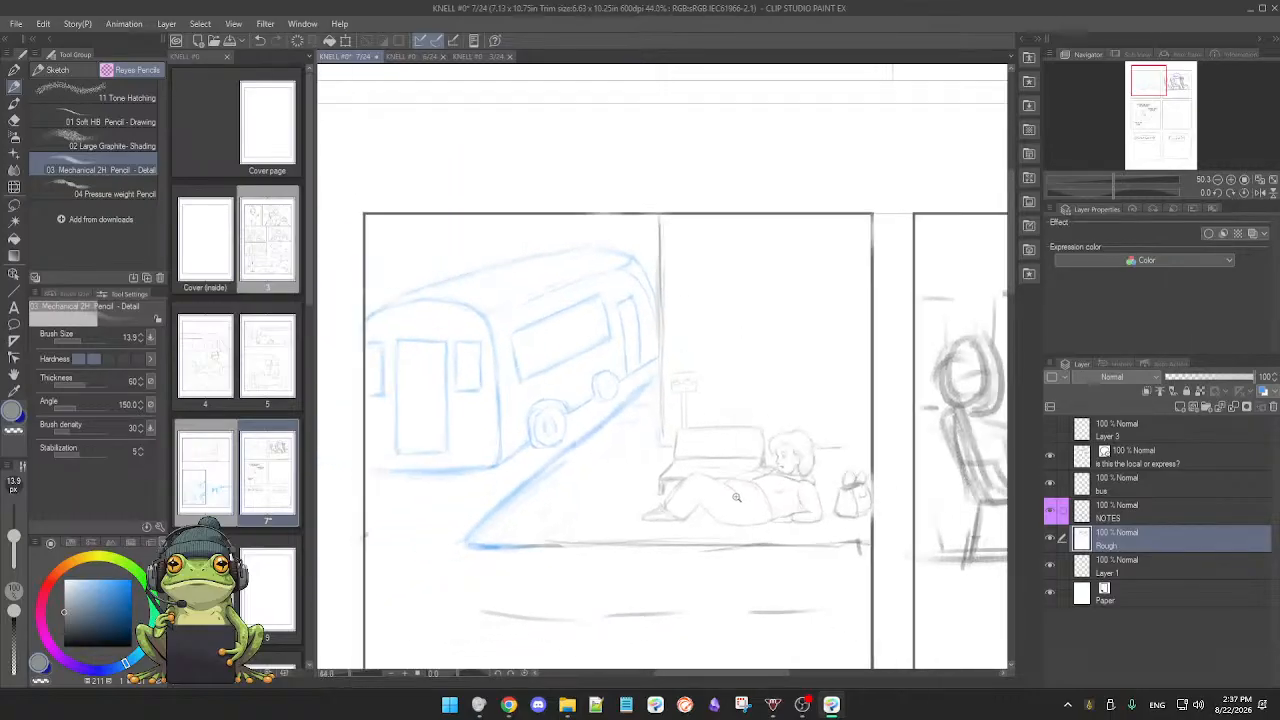
left_click_drag(745, 491, 719, 375)
key("e")
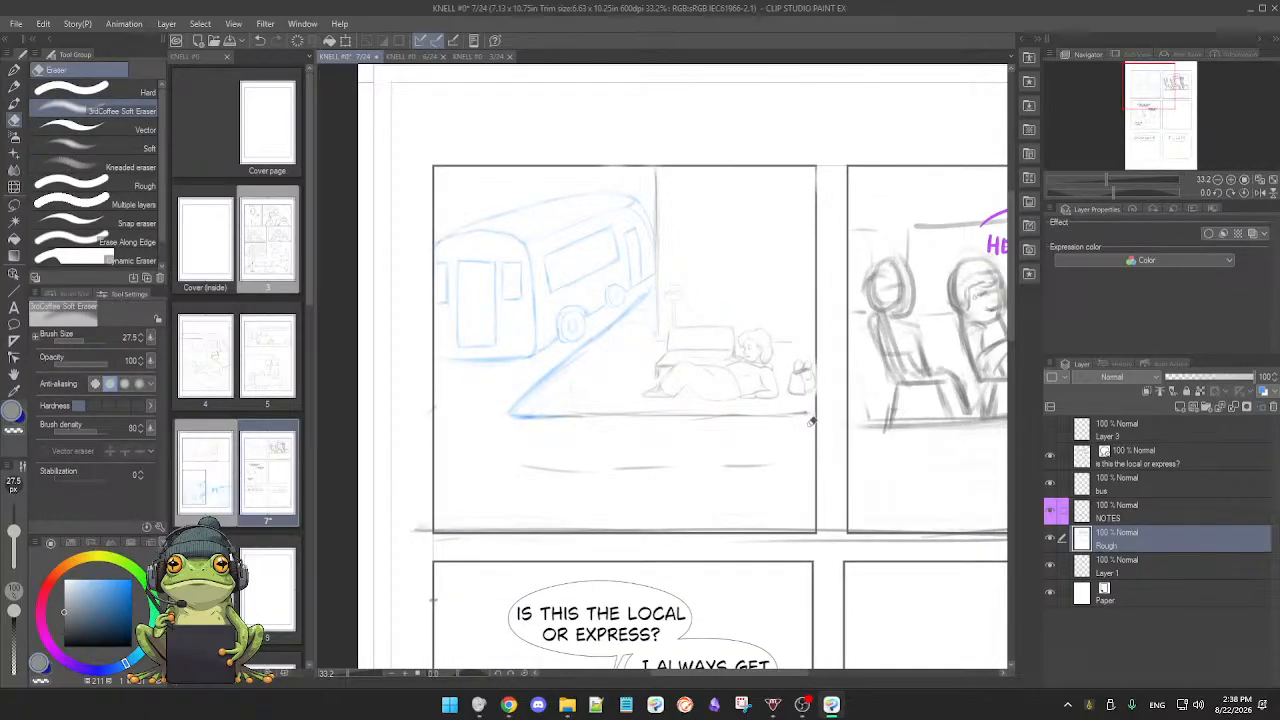
key("p")
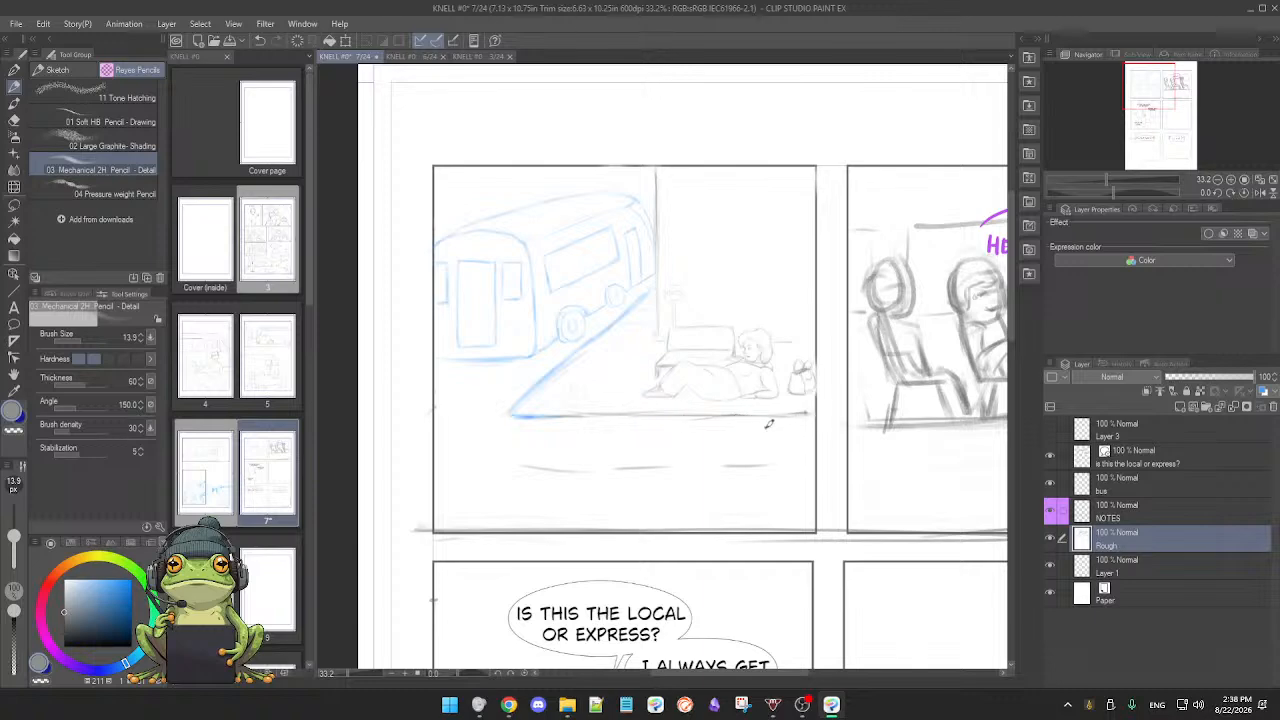
Step: Sketch a small cluster of bricks on the blank wall above the bench and erase the long horizontal guide lines
left_click_drag(795, 464, 760, 458)
left_click_drag(806, 515, 698, 406)
left_click_drag(687, 399, 713, 535)
left_click_drag(668, 430, 682, 429)
mouse_move(664, 430)
left_mouse_down()
mouse_move(683, 552)
mouse_move(669, 582)
left_mouse_up()
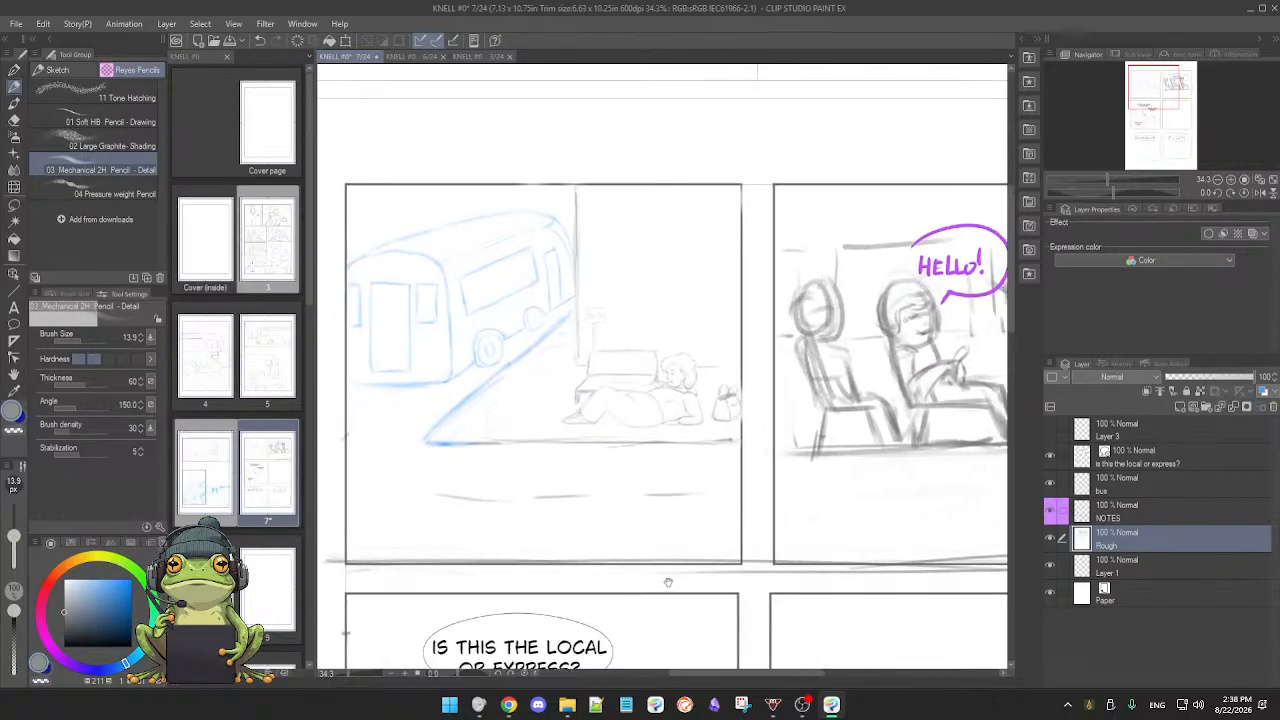
left_click_drag(680, 534, 666, 554)
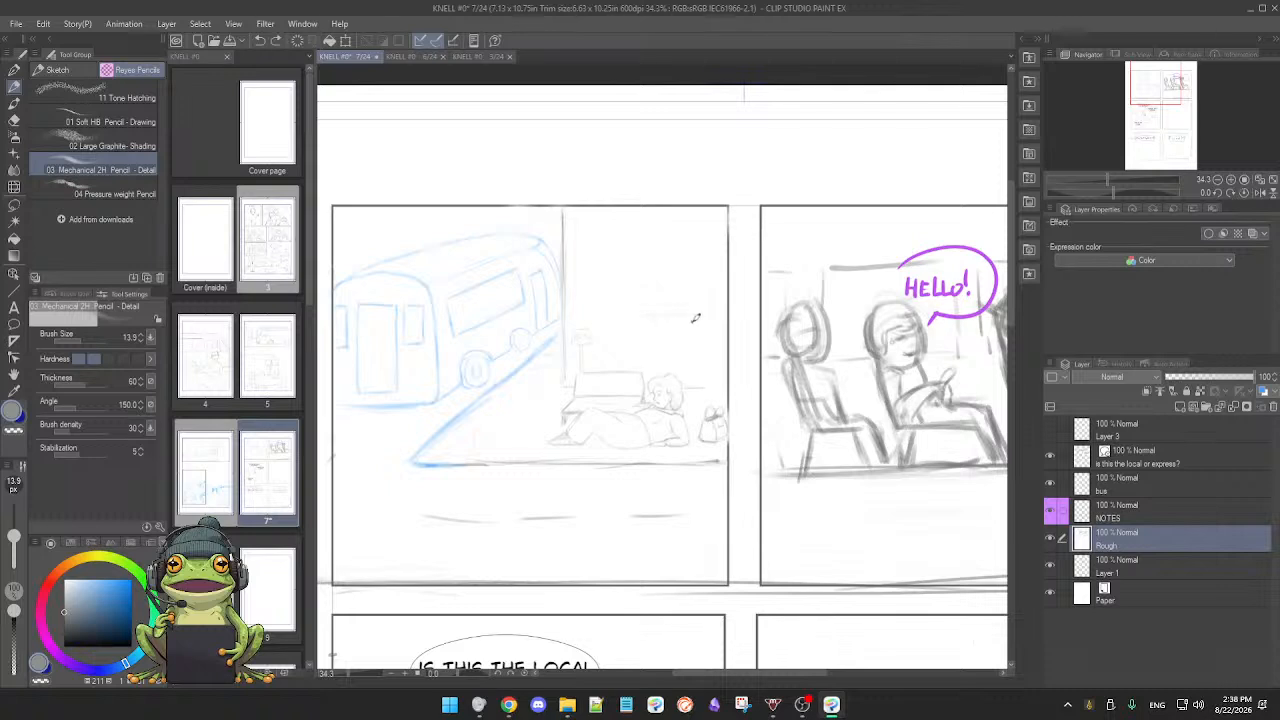
scroll(670, 335, "up", 3)
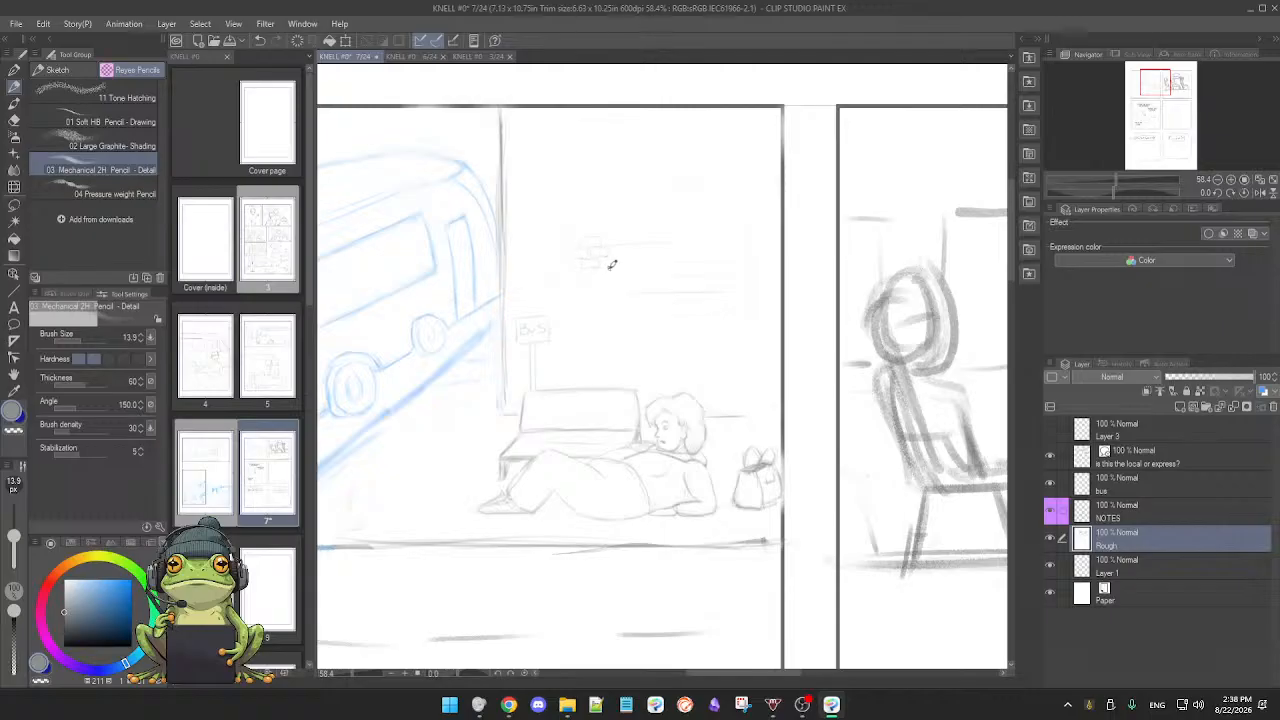
key("e")
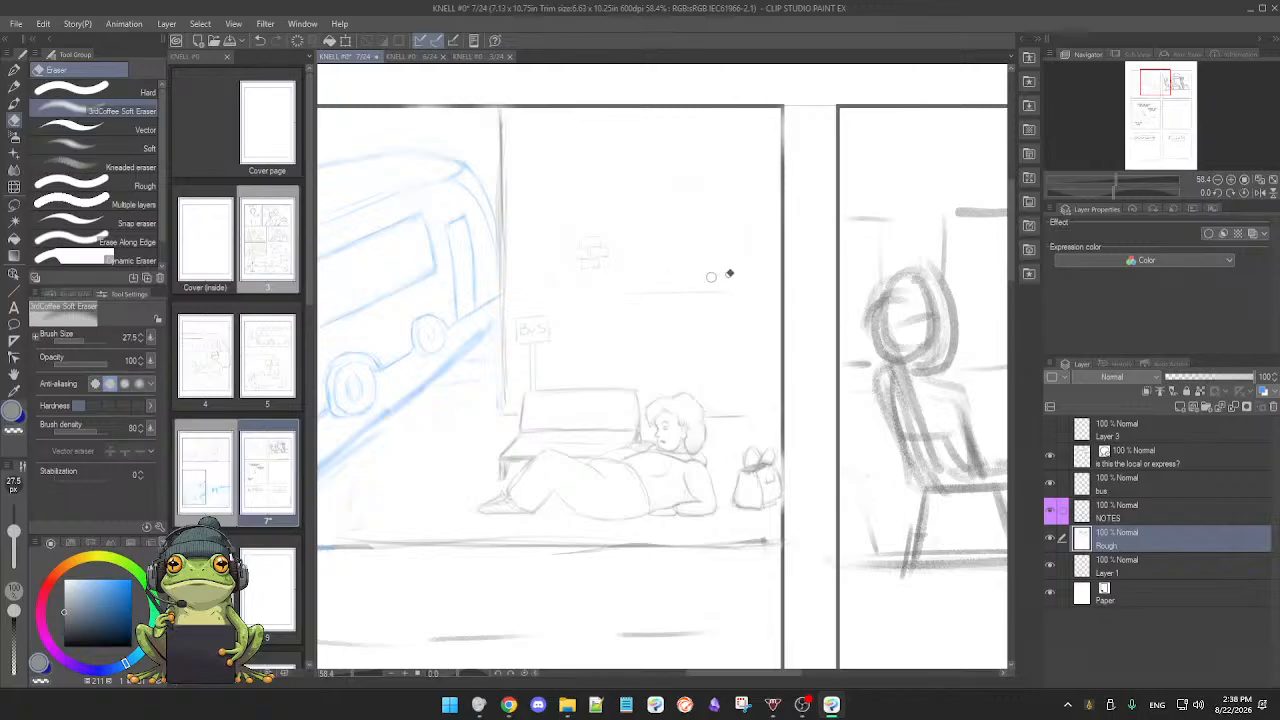
key("p")
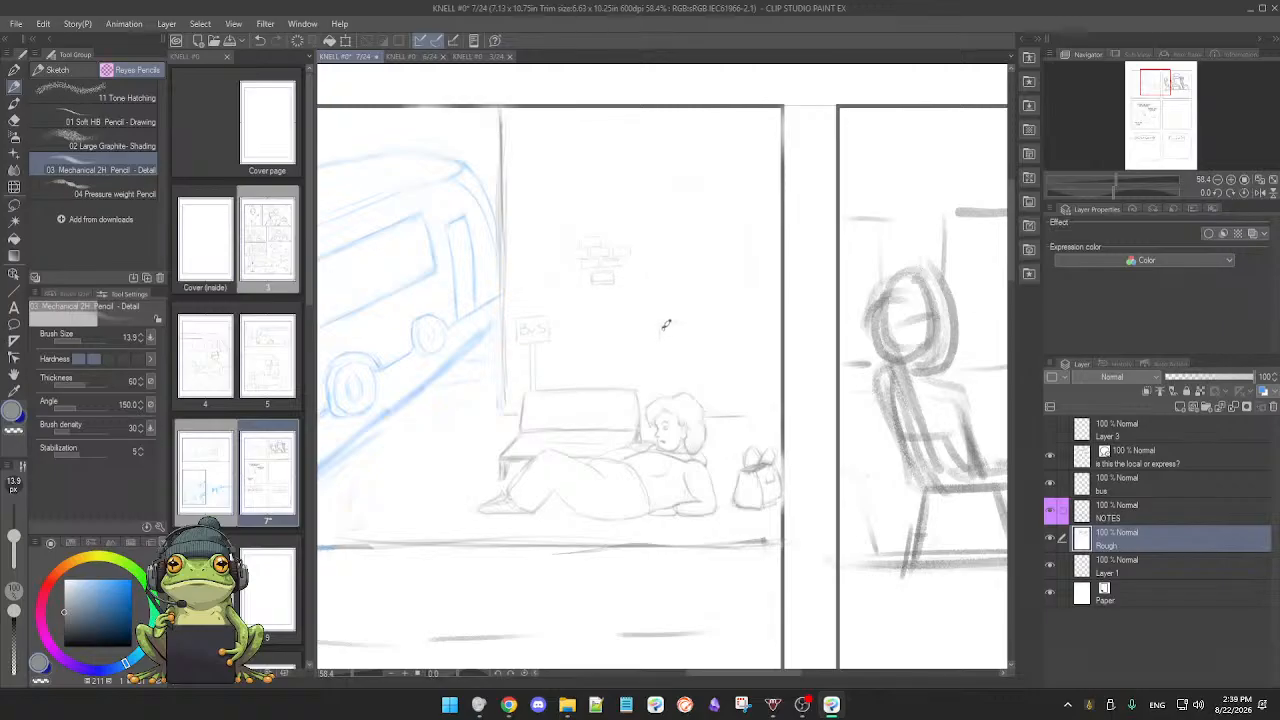
Step: Sketch two small brick clusters on the back wall, one above the reclining woman and one in the upper corner beside the bus
left_click_drag(662, 325, 685, 325)
scroll(700, 355, "down", 2)
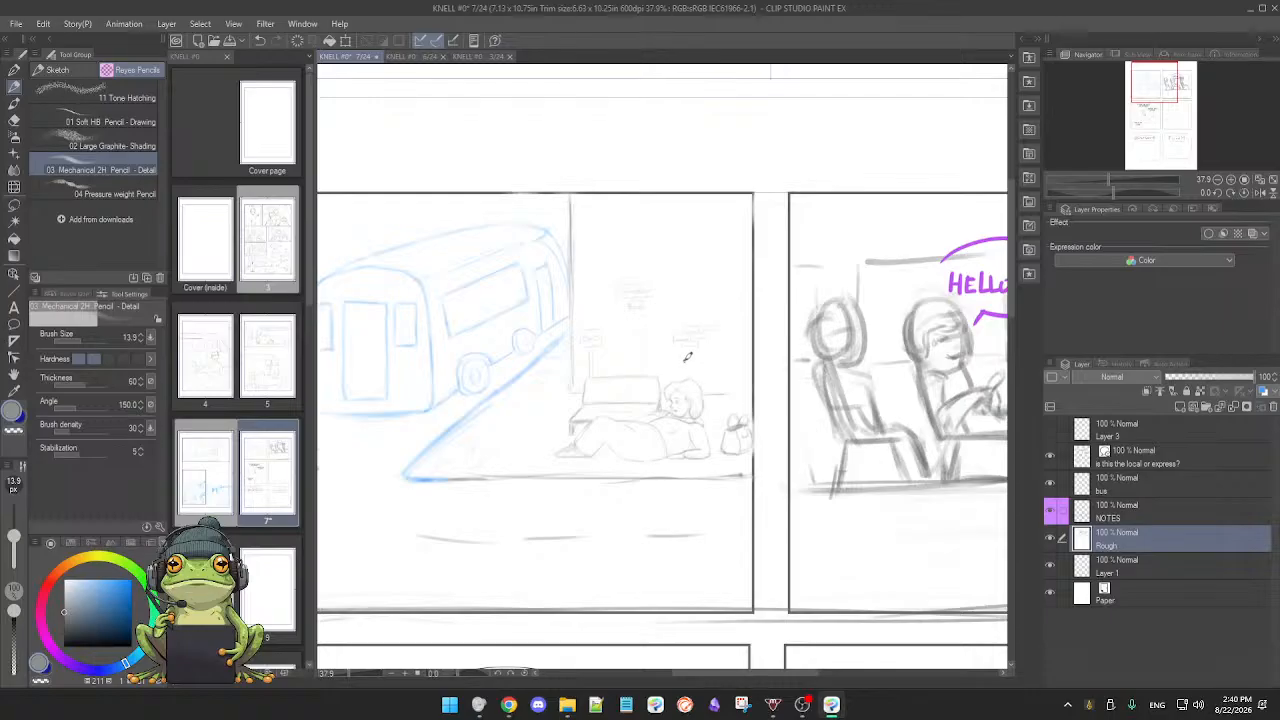
scroll(692, 352, "up", 2)
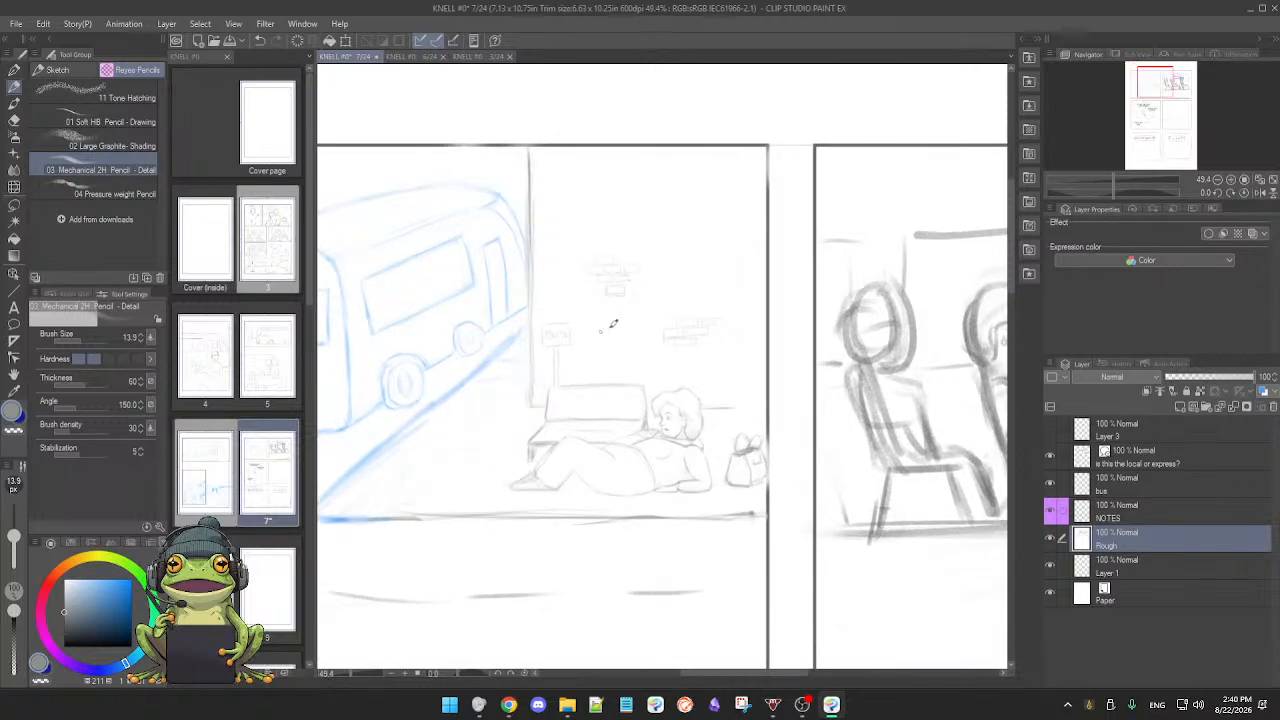
scroll(568, 368, "up", 1)
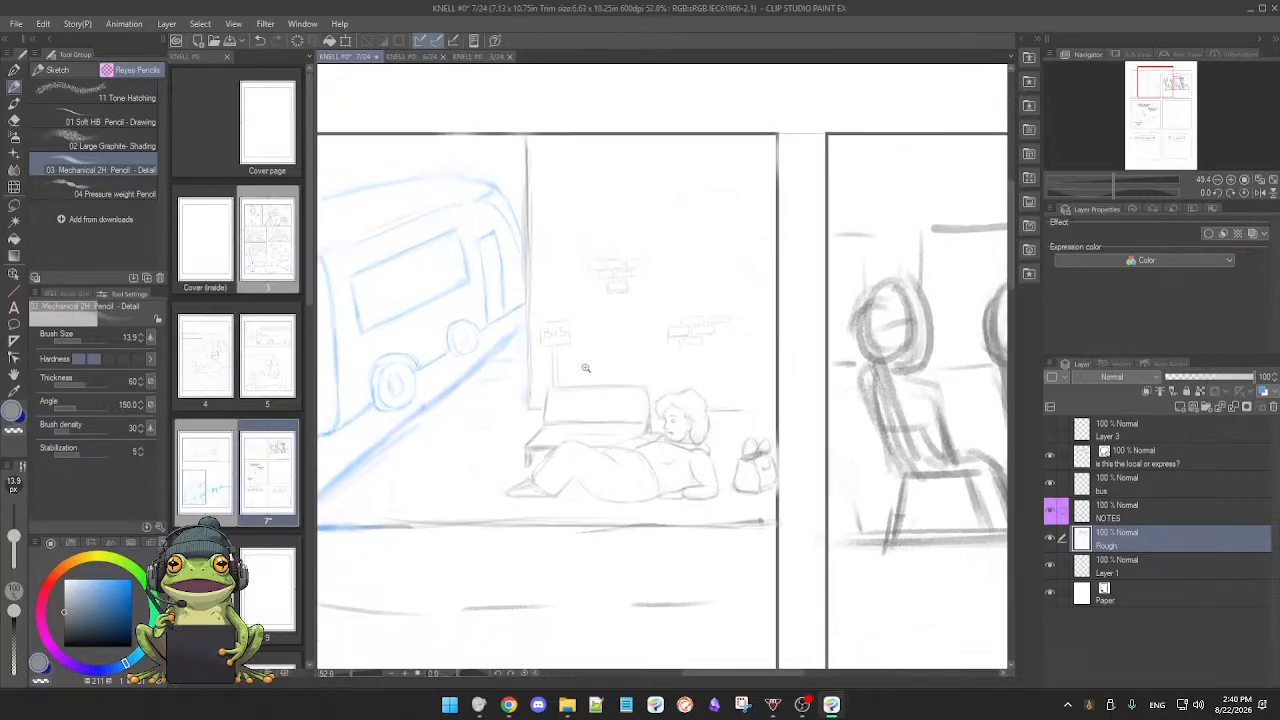
left_click_drag(621, 213, 624, 215)
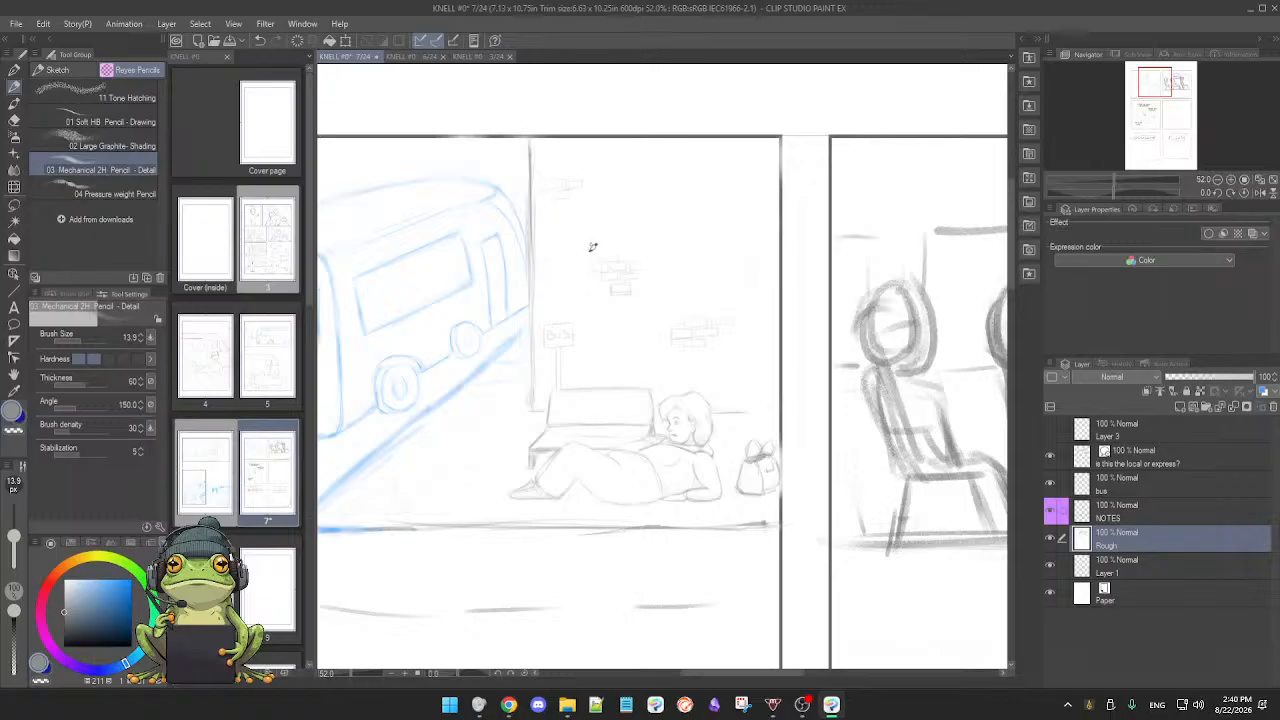
Step: Erase and redraw the upper corner bricks as a neater staggered cluster, and touch up the edge of the middle brick cluster
left_click_drag(589, 263, 606, 383)
left_click_drag(558, 298, 615, 410)
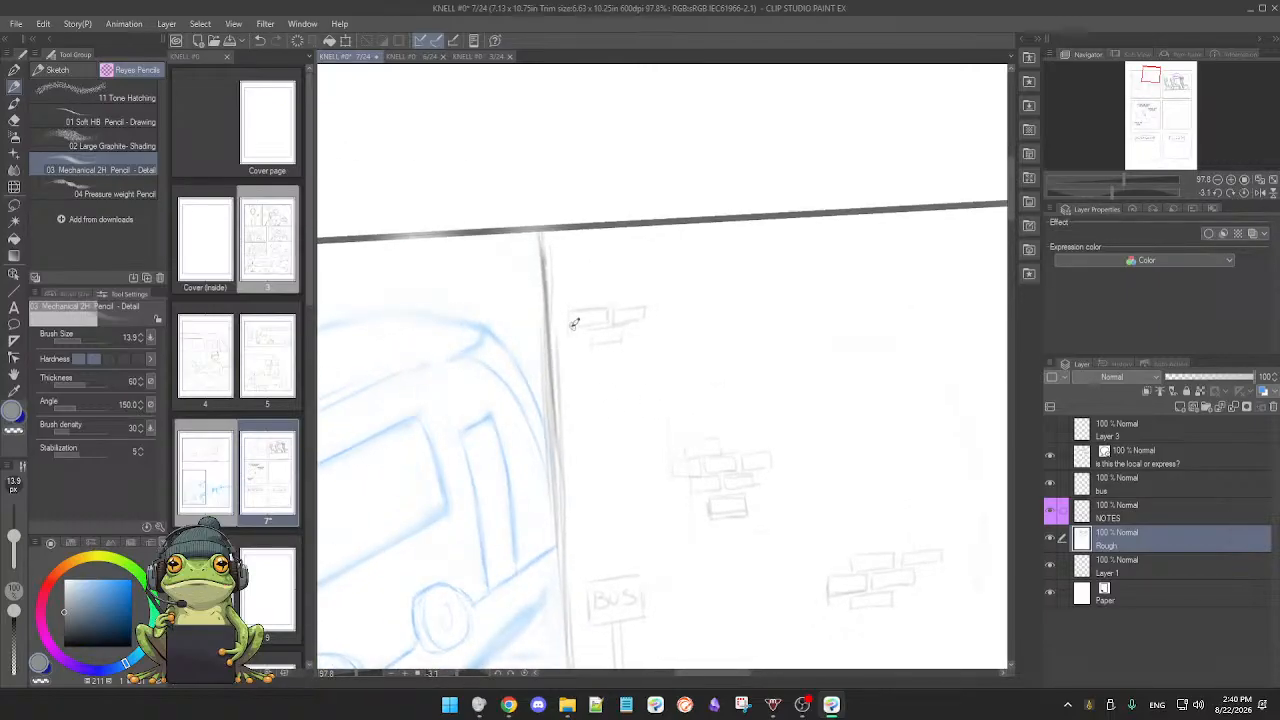
key("e")
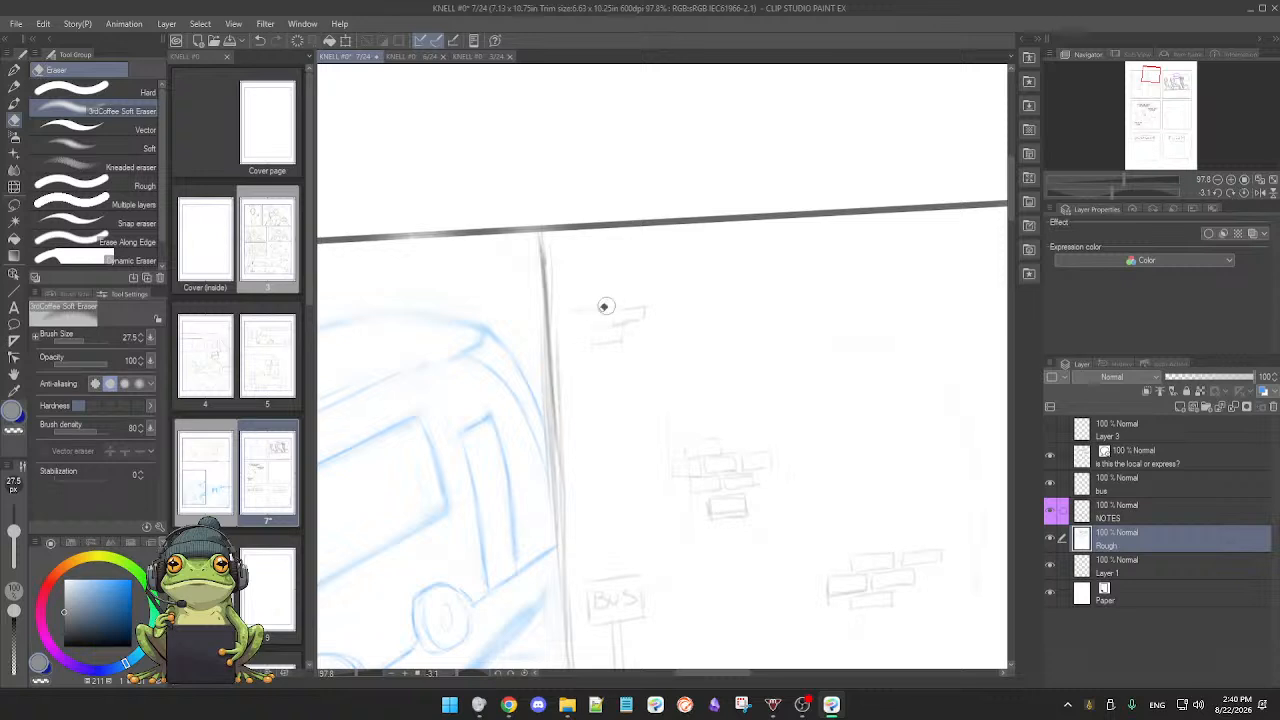
key("p")
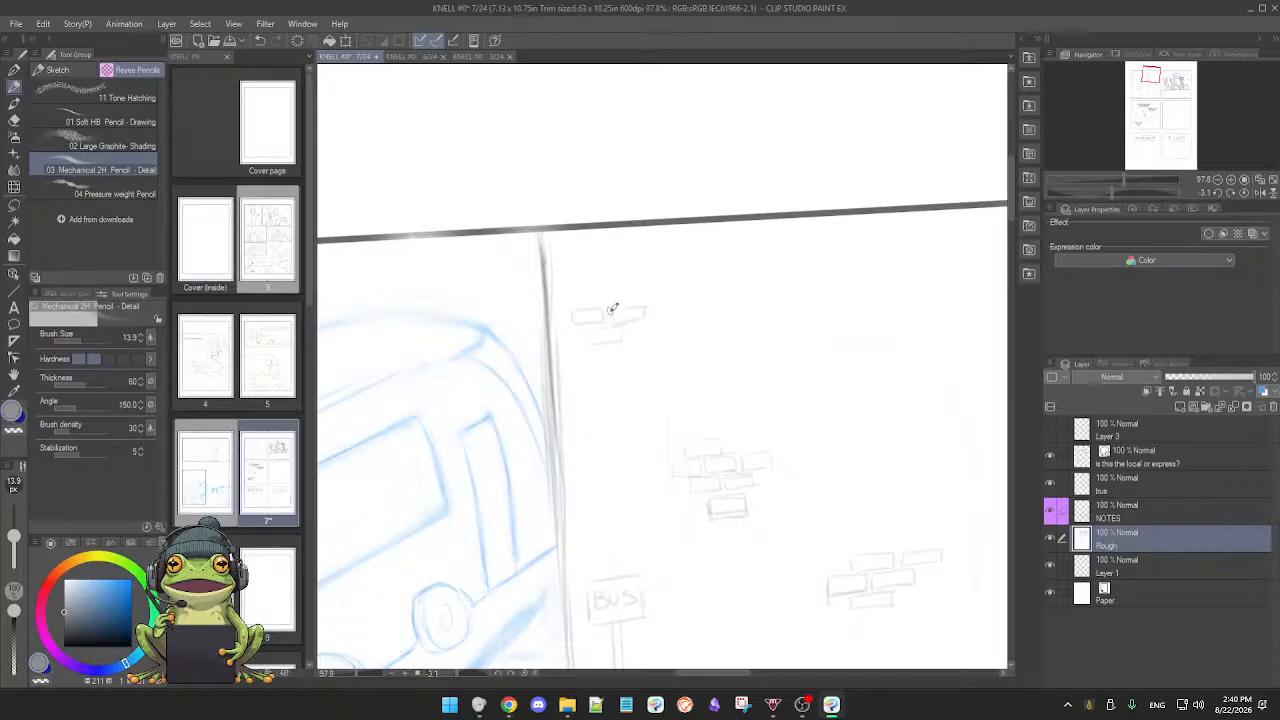
key("e")
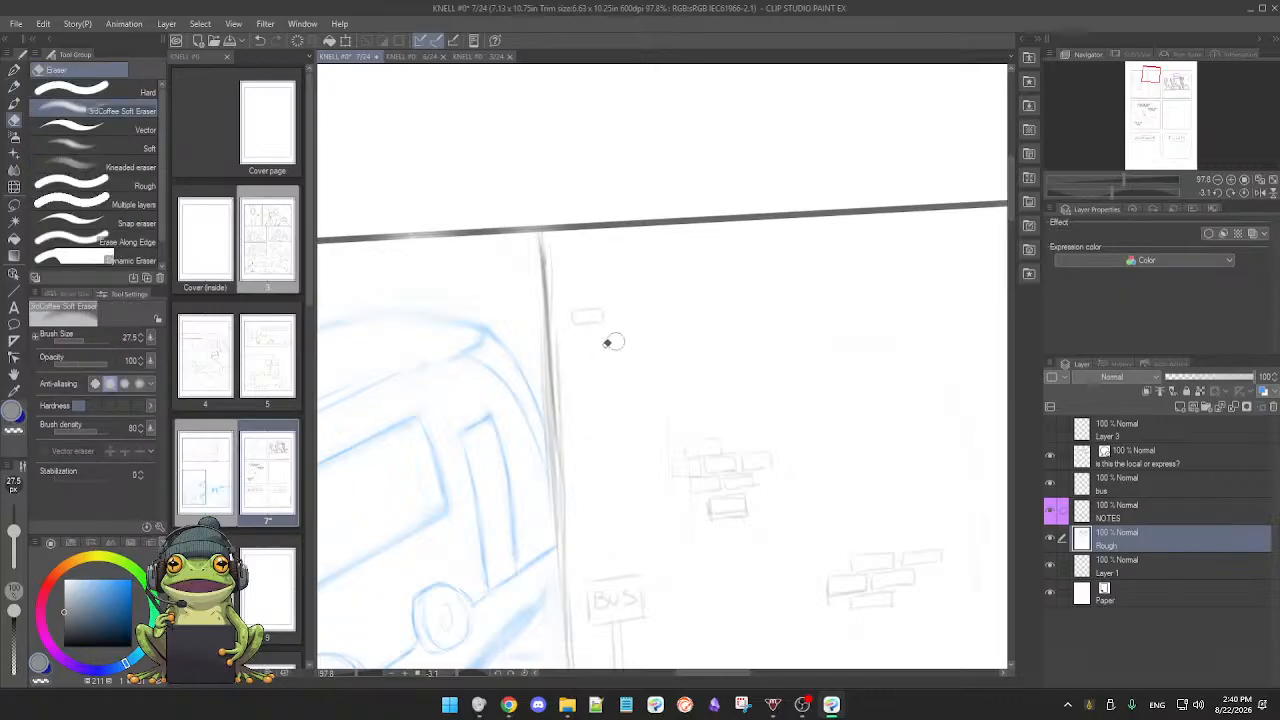
key("p")
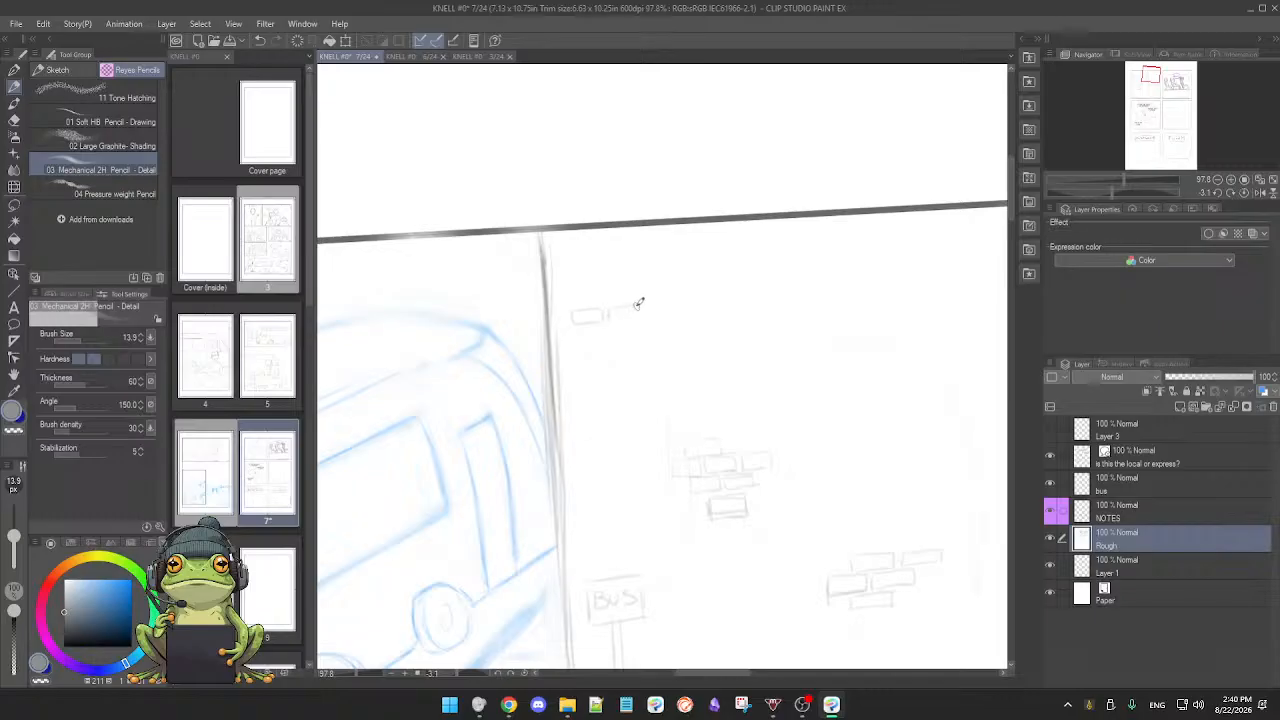
mouse_move(639, 313)
left_mouse_down()
mouse_move(608, 314)
mouse_move(643, 309)
left_mouse_up()
left_click_drag(617, 329, 600, 331)
left_click_drag(640, 325, 645, 336)
left_click_drag(640, 416, 627, 416)
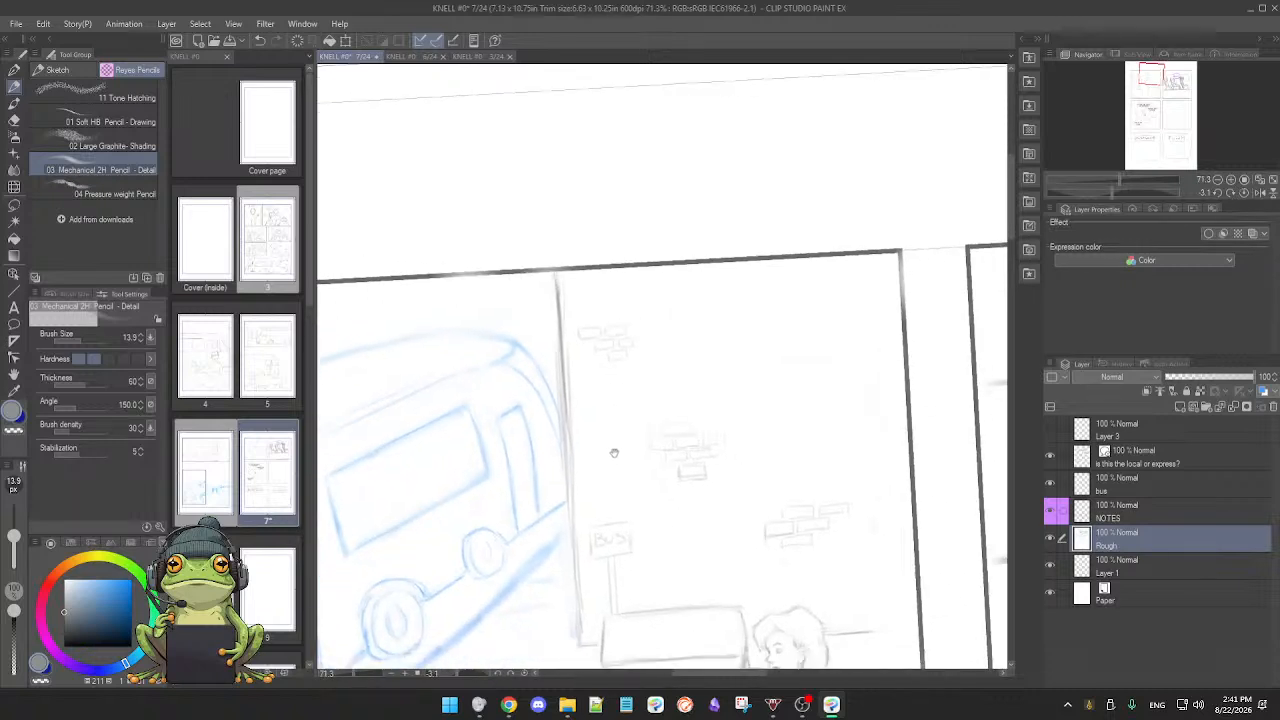
key("e")
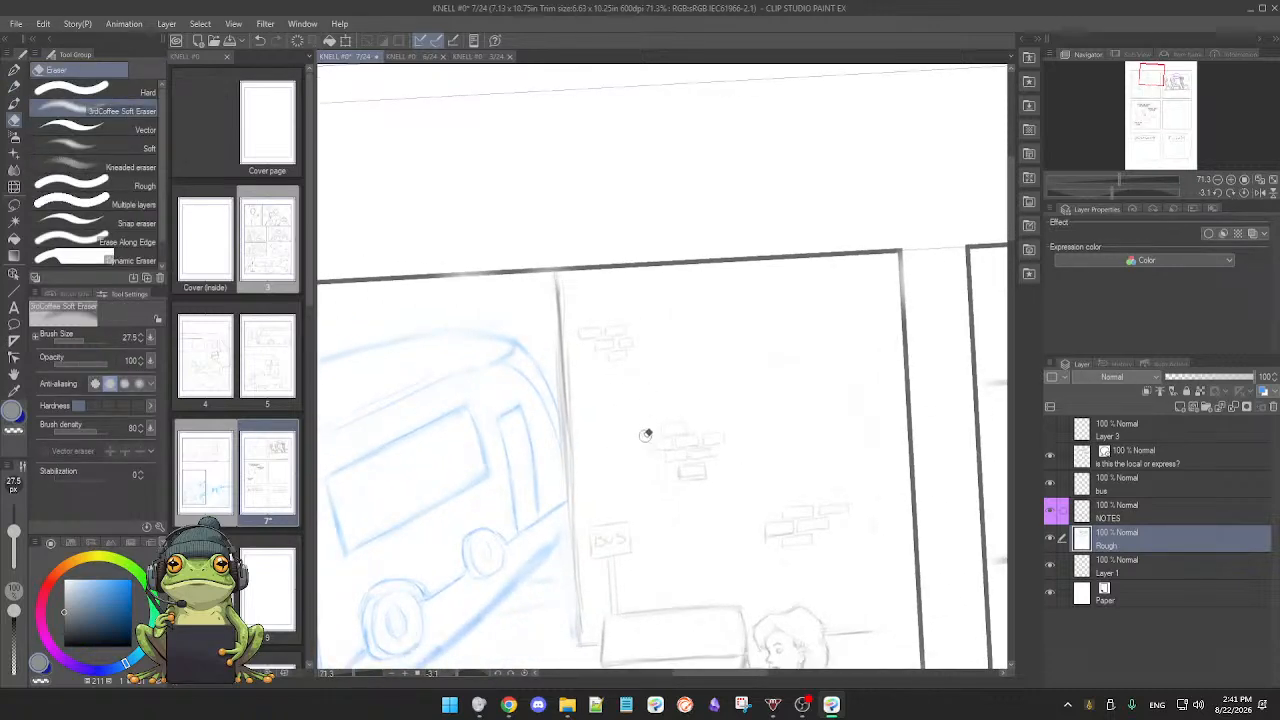
key("p")
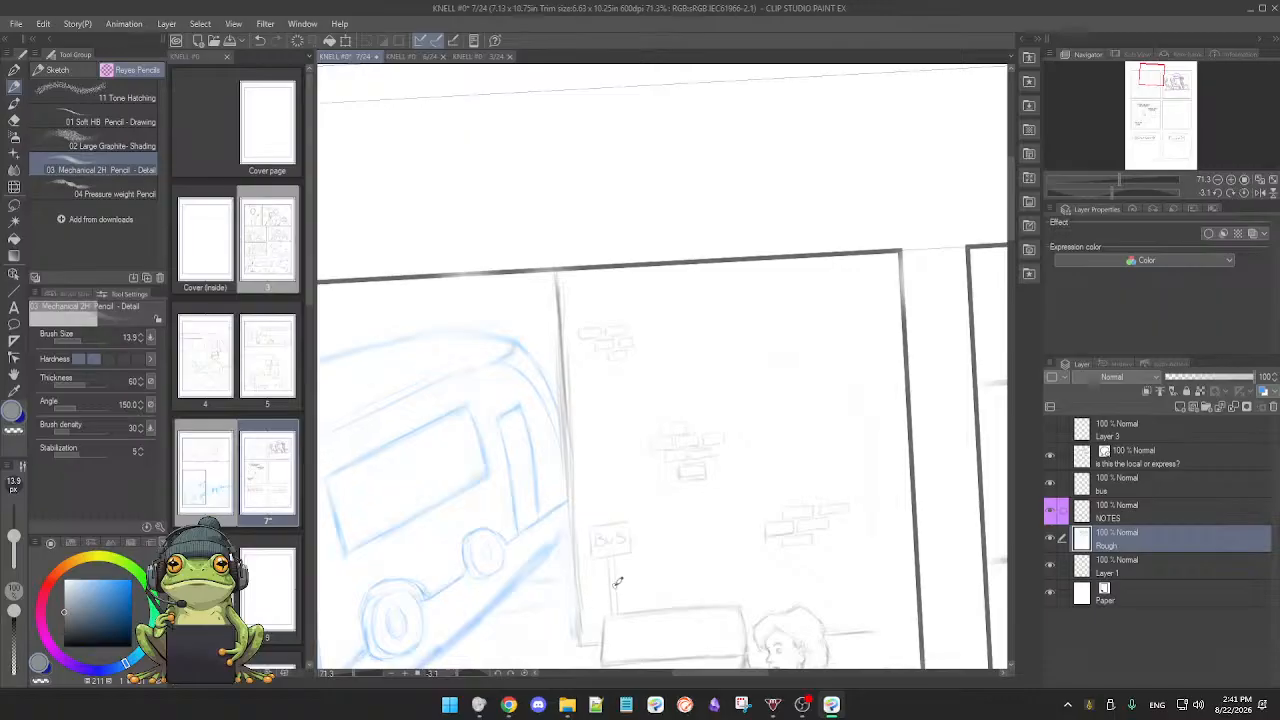
Step: Clean up the lower end of the wall's vertical corner line beside the bench with the soft eraser and detail pencil
left_click_drag(604, 596, 623, 531)
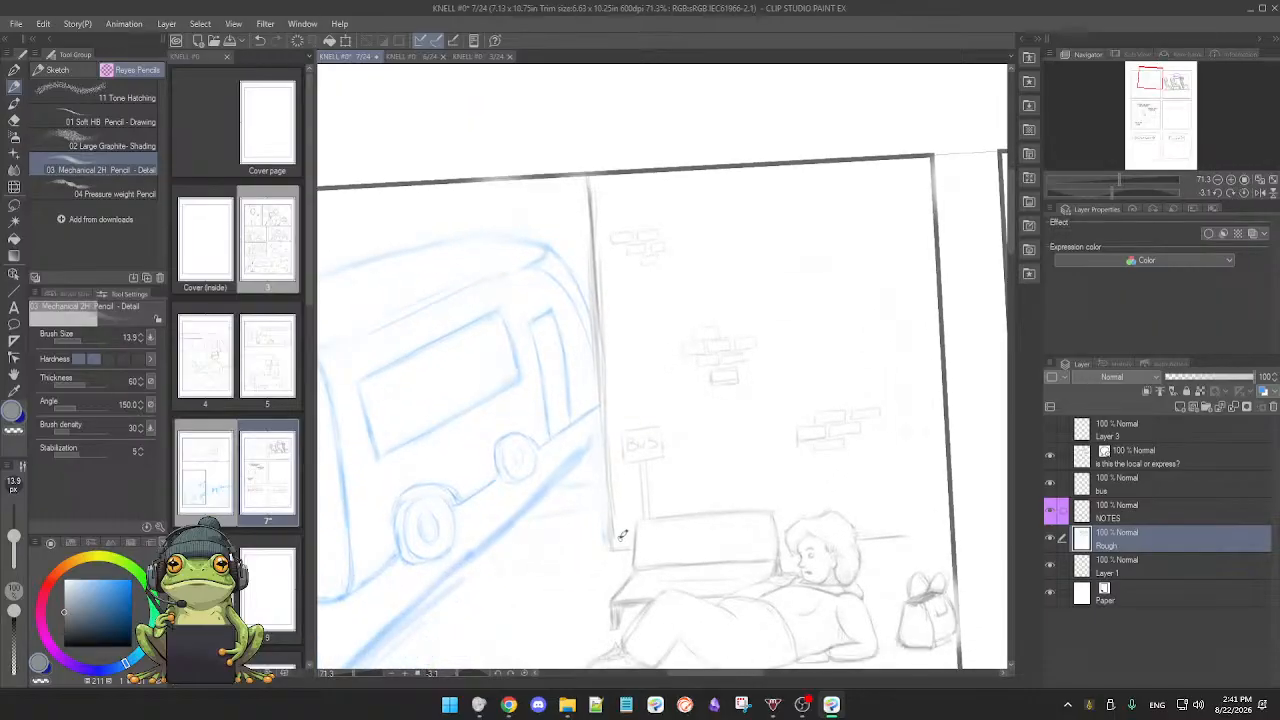
key("ctrl+at")
left_click_drag(625, 509, 655, 506)
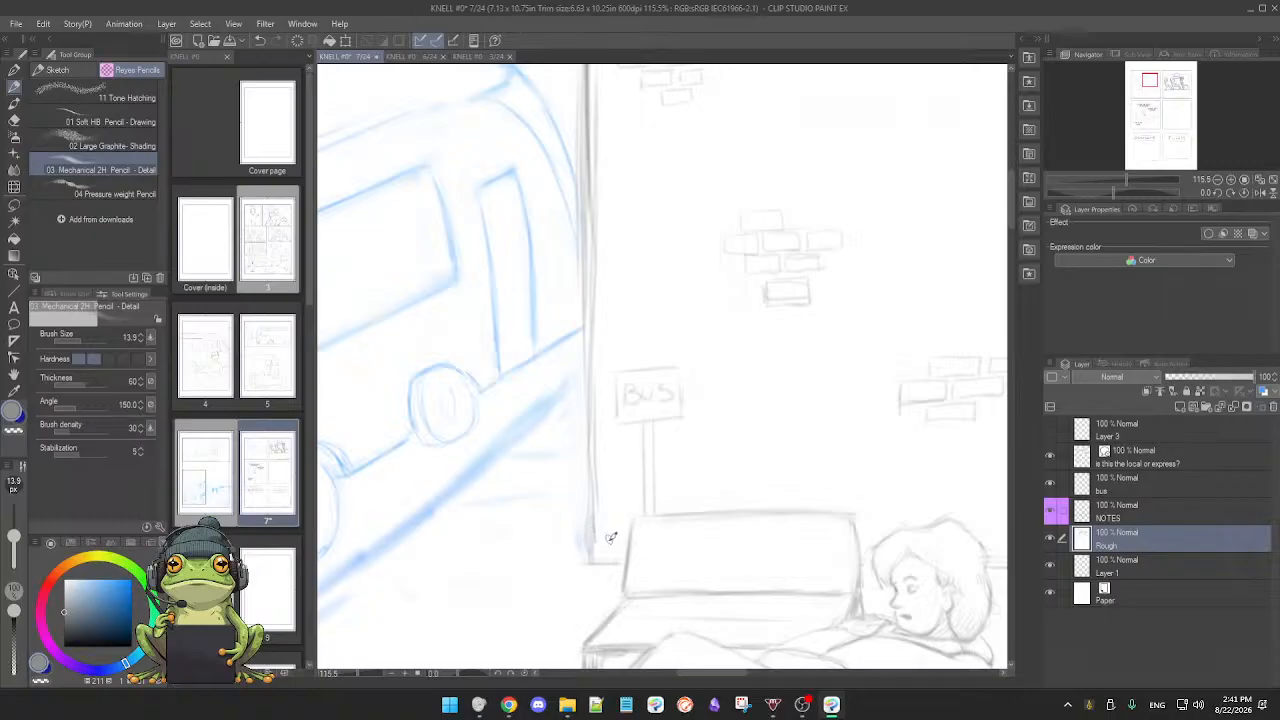
key("e")
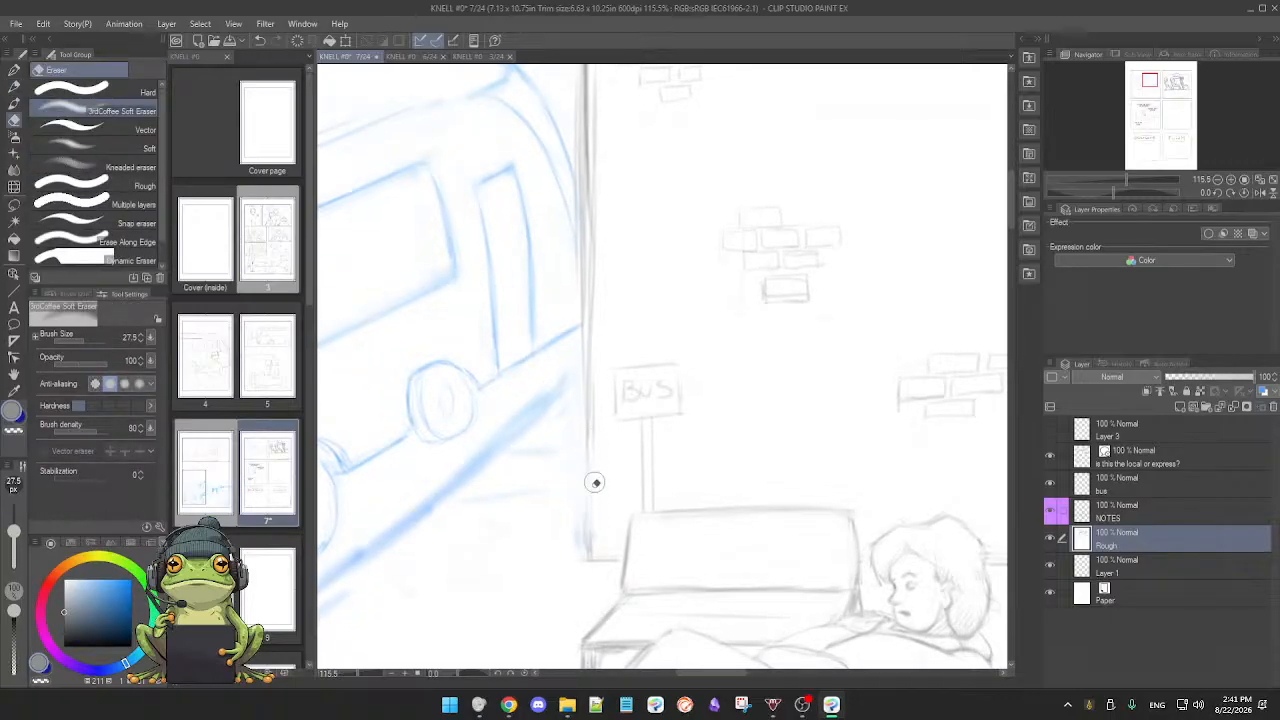
key("p")
left_click_drag(597, 540, 590, 451)
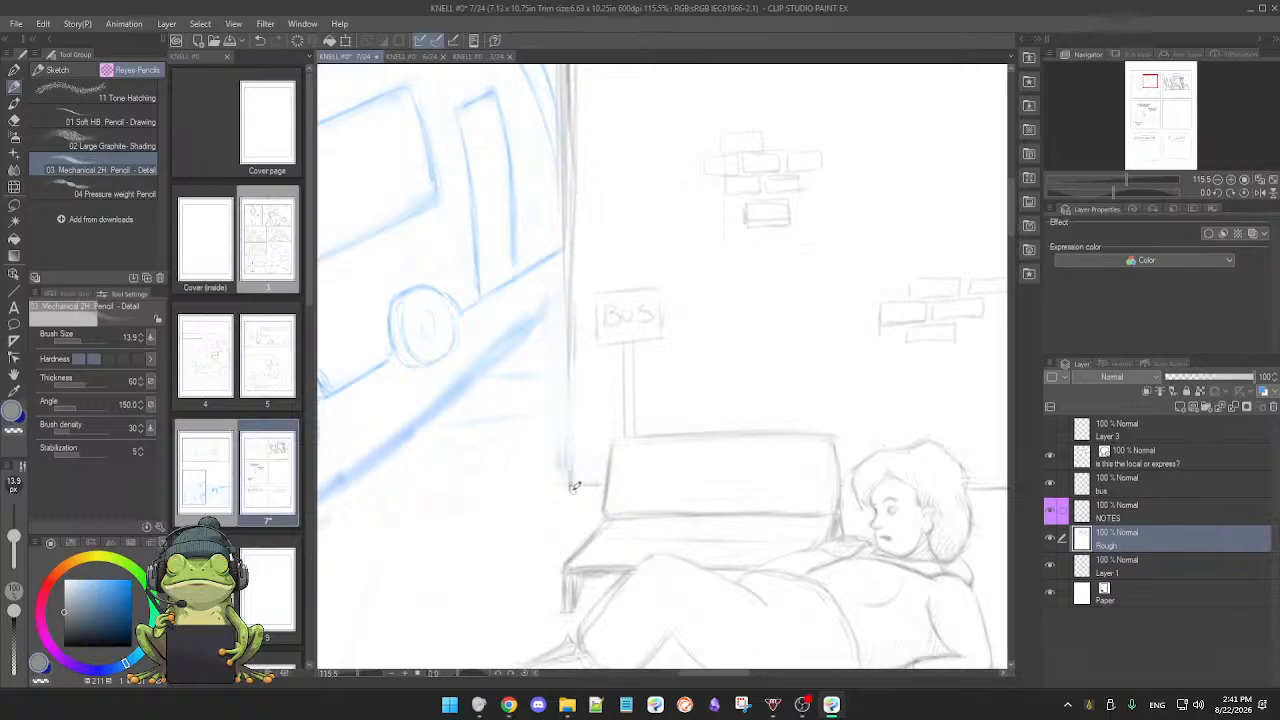
Step: Draw a parallel base strip along the wall behind the woman and sketch bricks at the wall's lower corner by the sign post
left_click_drag(774, 480, 631, 452)
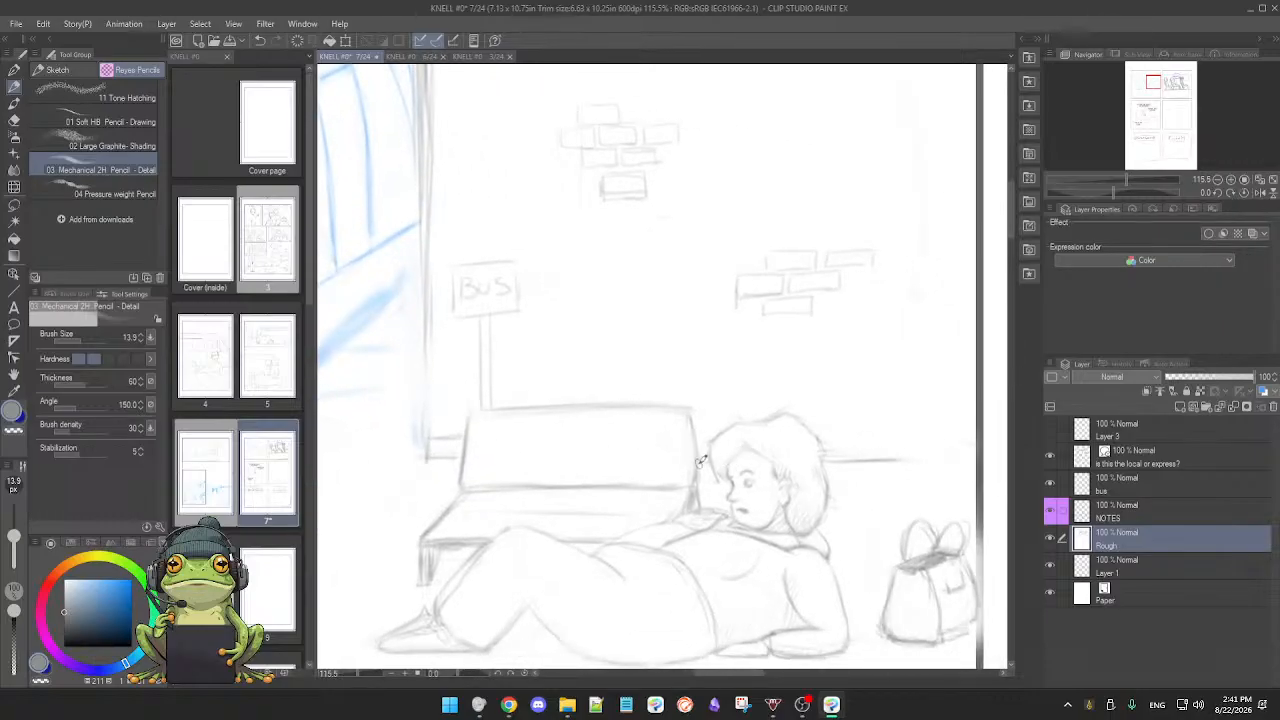
left_click_drag(900, 462, 958, 462)
left_click_drag(835, 440, 960, 440)
left_click_drag(827, 451, 845, 457)
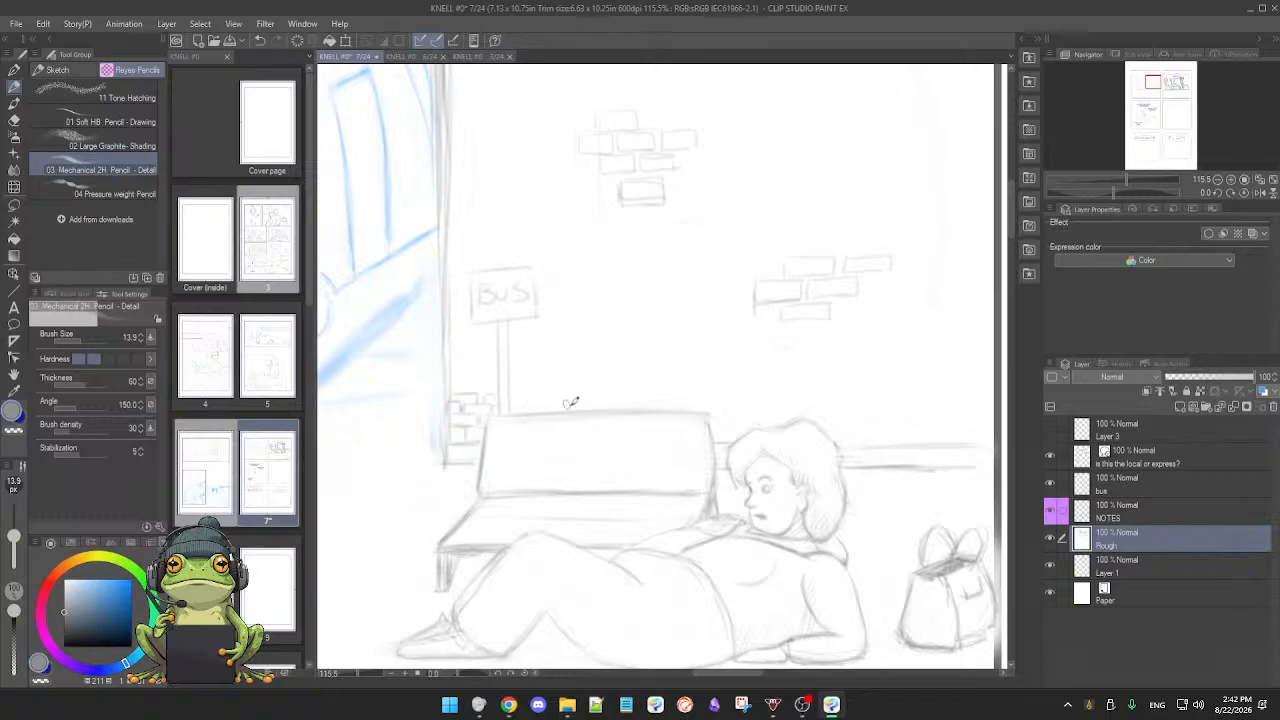
Step: Erase the stray marks along the wall's lower corner edge next to the new bricks
scroll(570, 402, "down", 3)
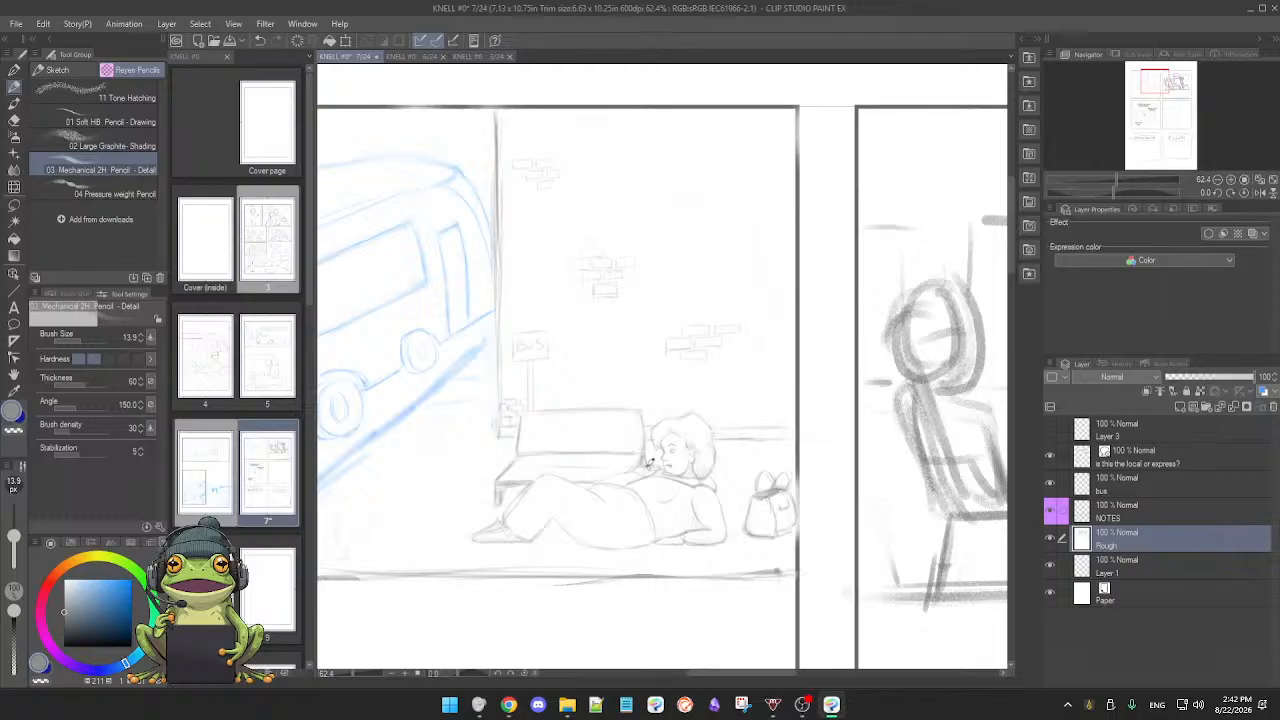
scroll(624, 451, "up", 2)
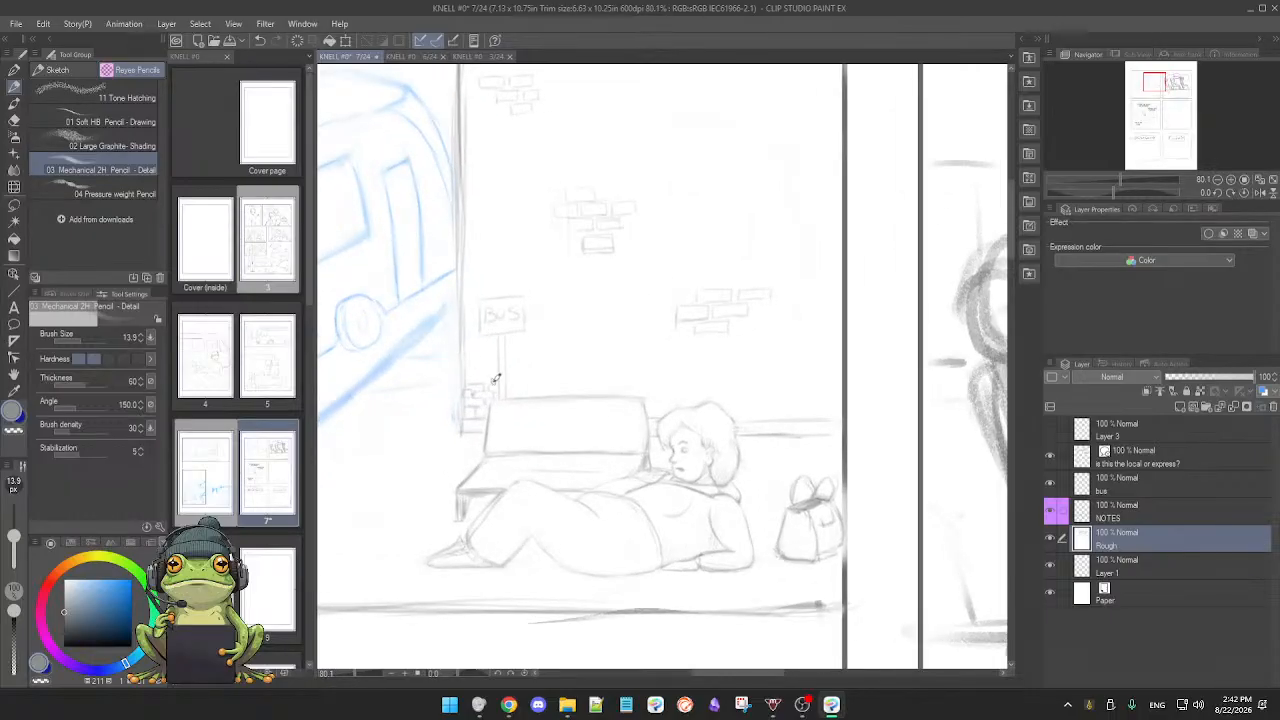
scroll(515, 377, "up", 1)
scroll(515, 377, "up", 1)
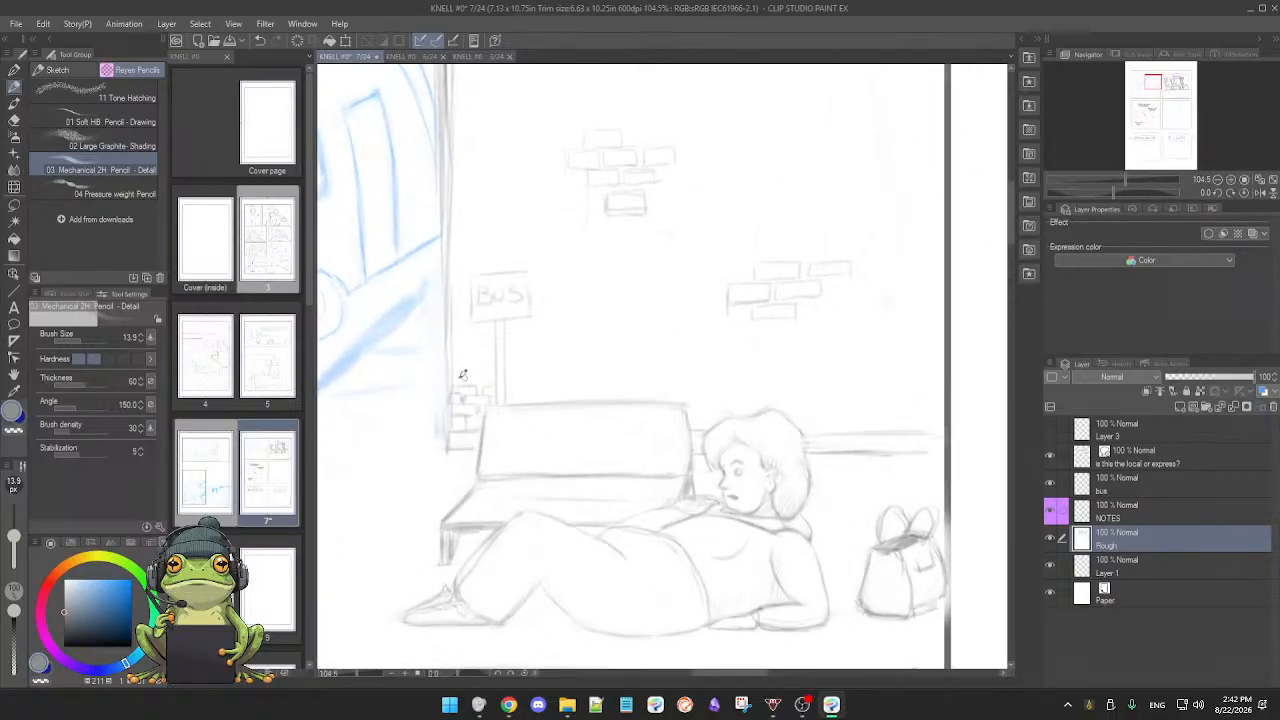
key("e")
left_click_drag(449, 391, 443, 406)
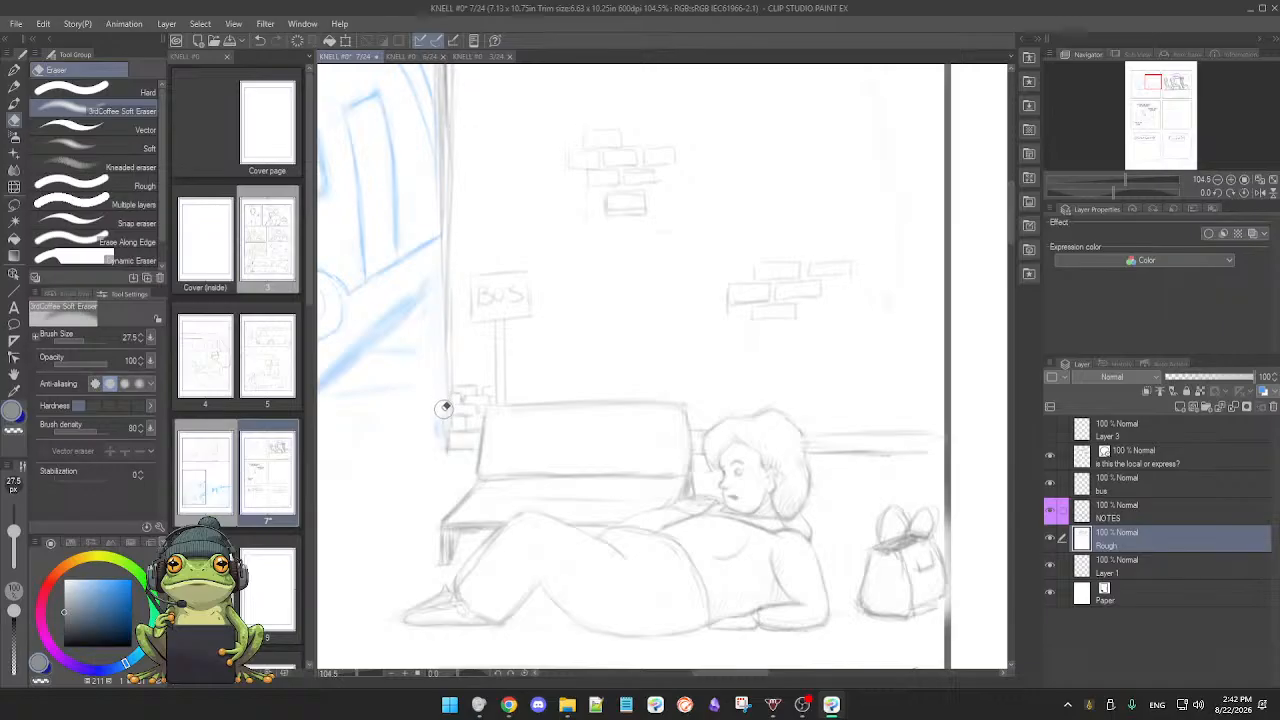
Step: Try a small brick cluster above the bench beside the bus sign's post, and erase it
key("p")
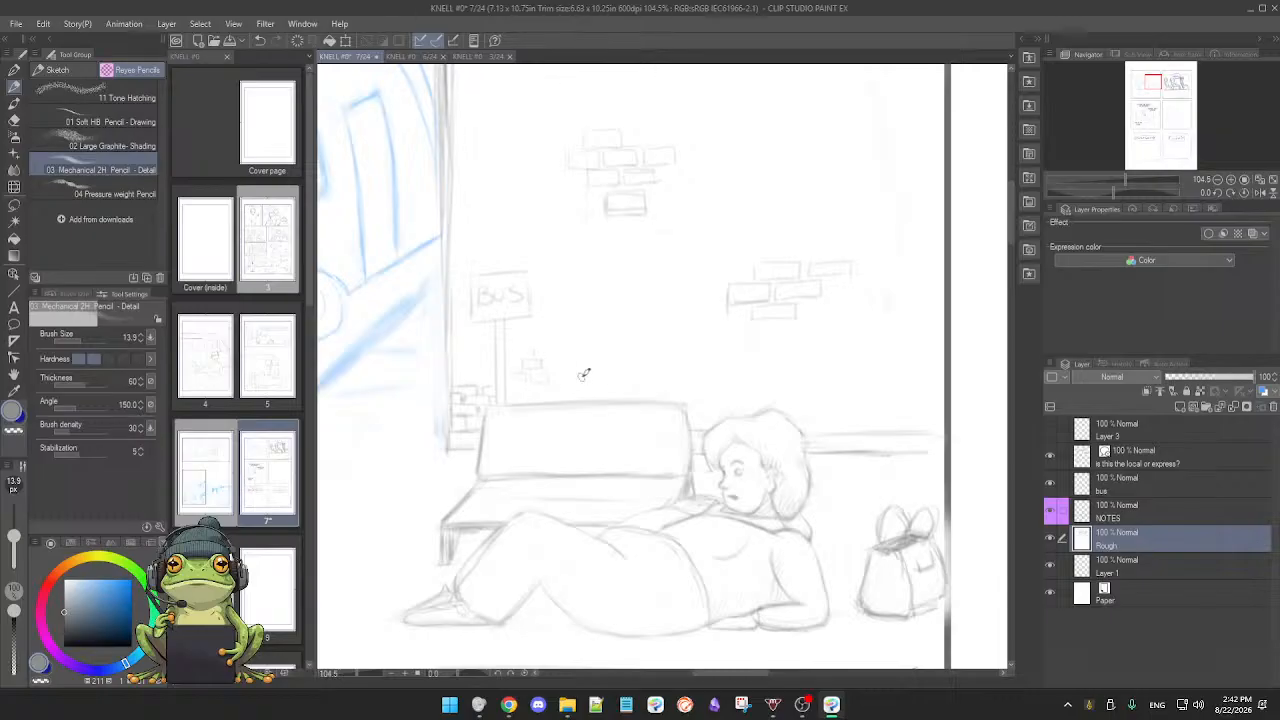
scroll(584, 374, "up", 2)
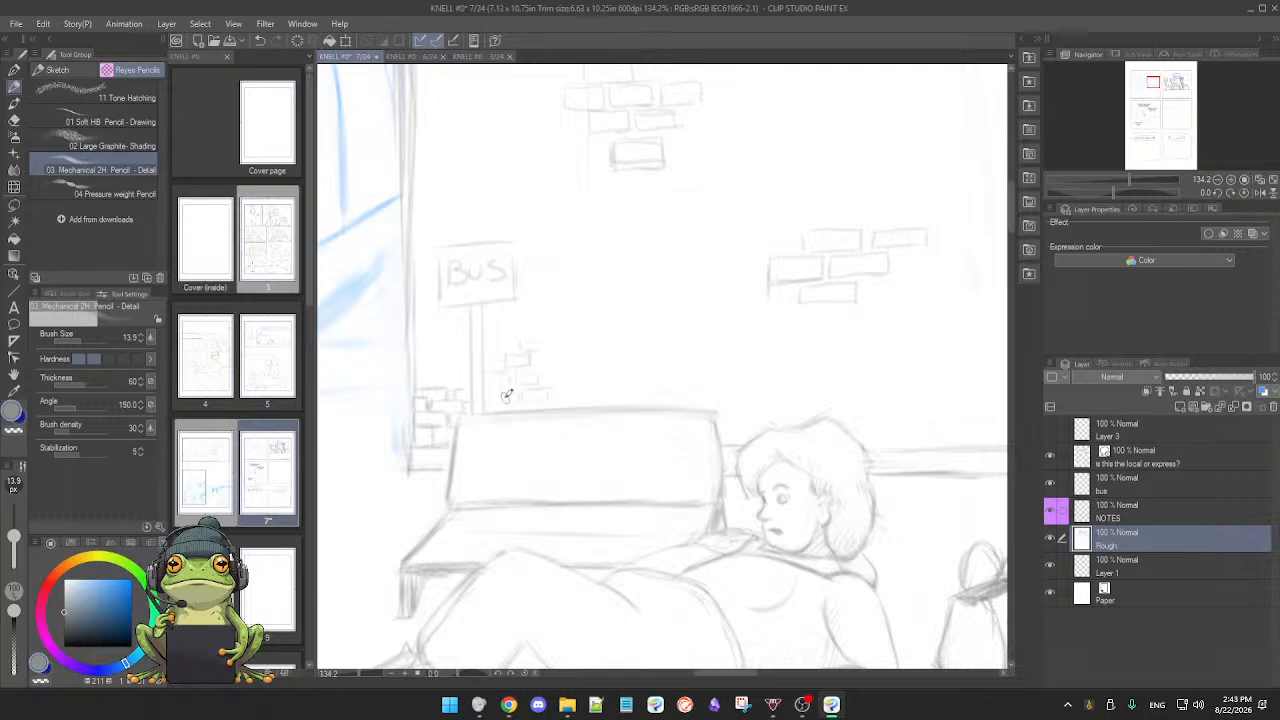
mouse_move(493, 369)
left_mouse_down()
mouse_move(560, 383)
mouse_move(532, 398)
left_mouse_up()
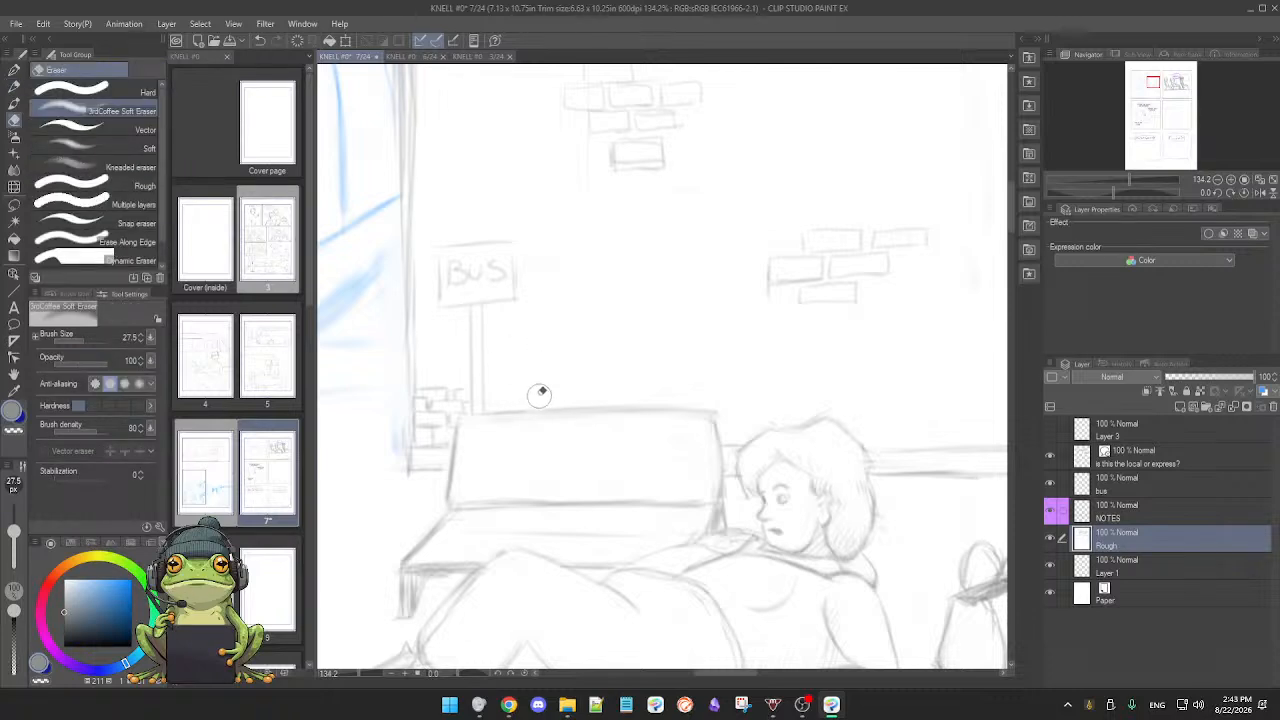
key("p")
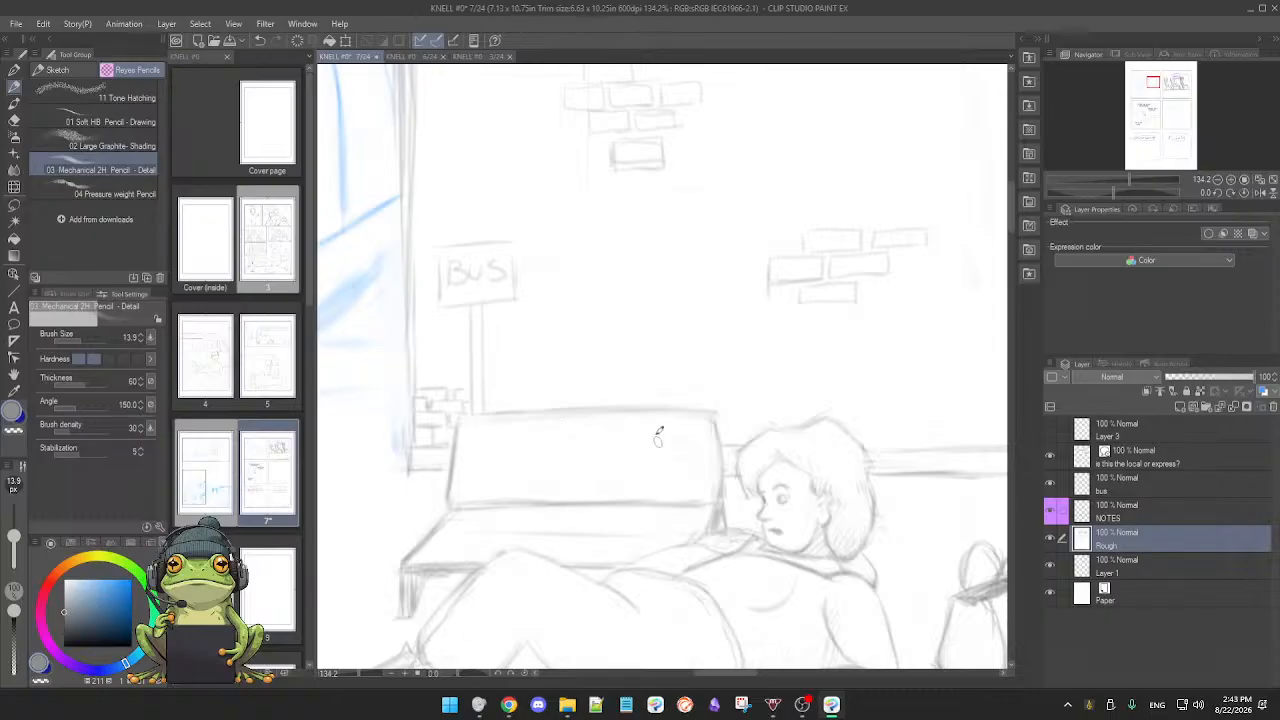
Step: Hide the Rough layer to isolate the other layers' marks in the HELLO! panel
scroll(663, 427, "down", 2)
scroll(663, 427, "down", 2)
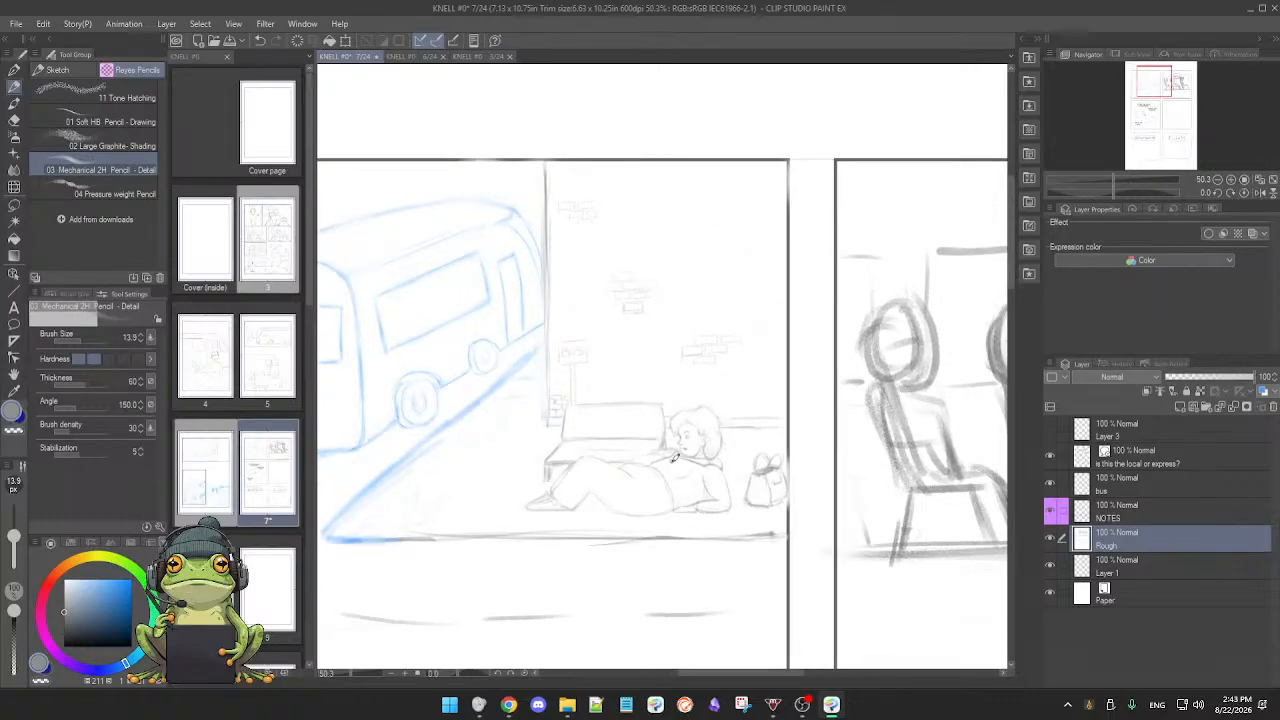
scroll(669, 467, "down", 1)
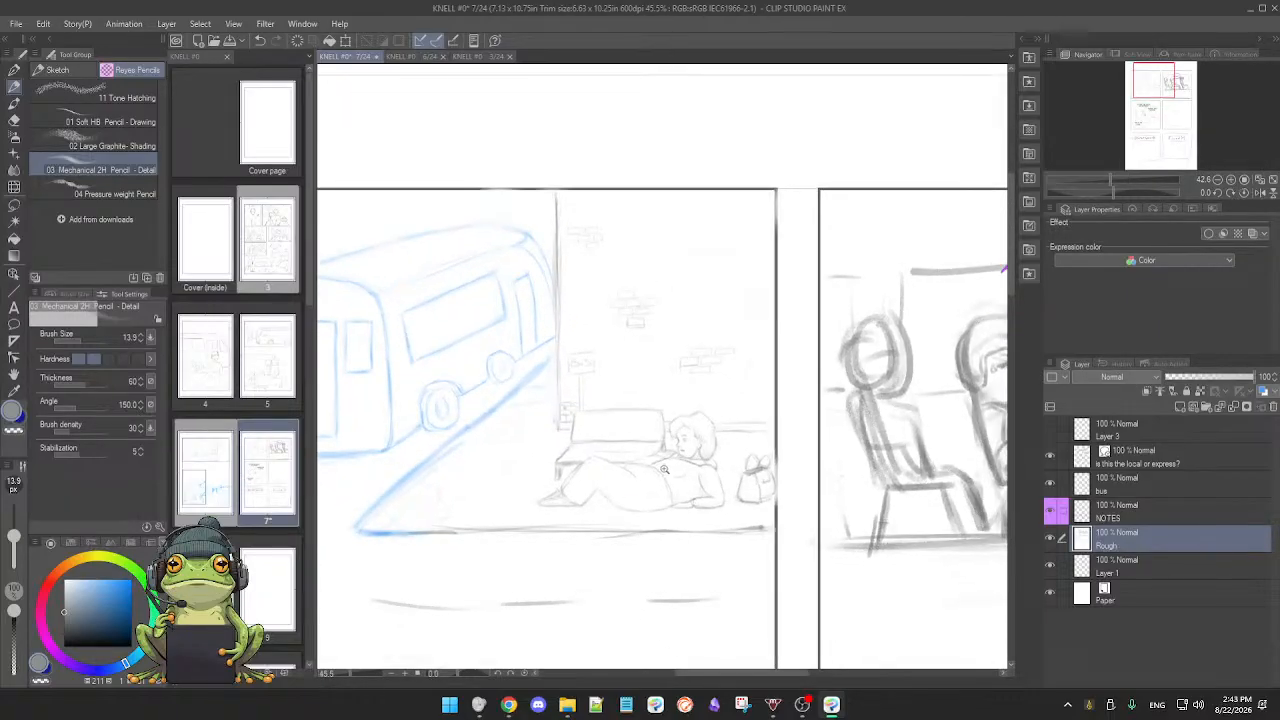
left_click_drag(596, 503, 715, 456)
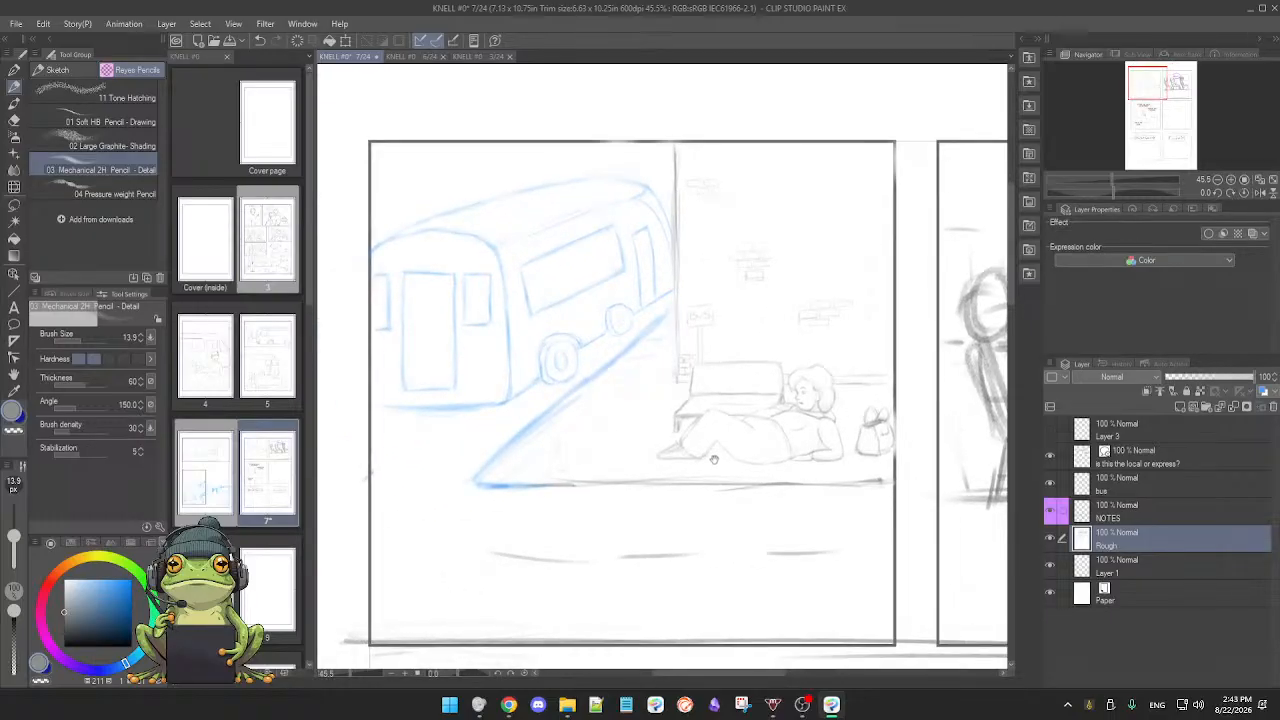
scroll(738, 453, "down", 3)
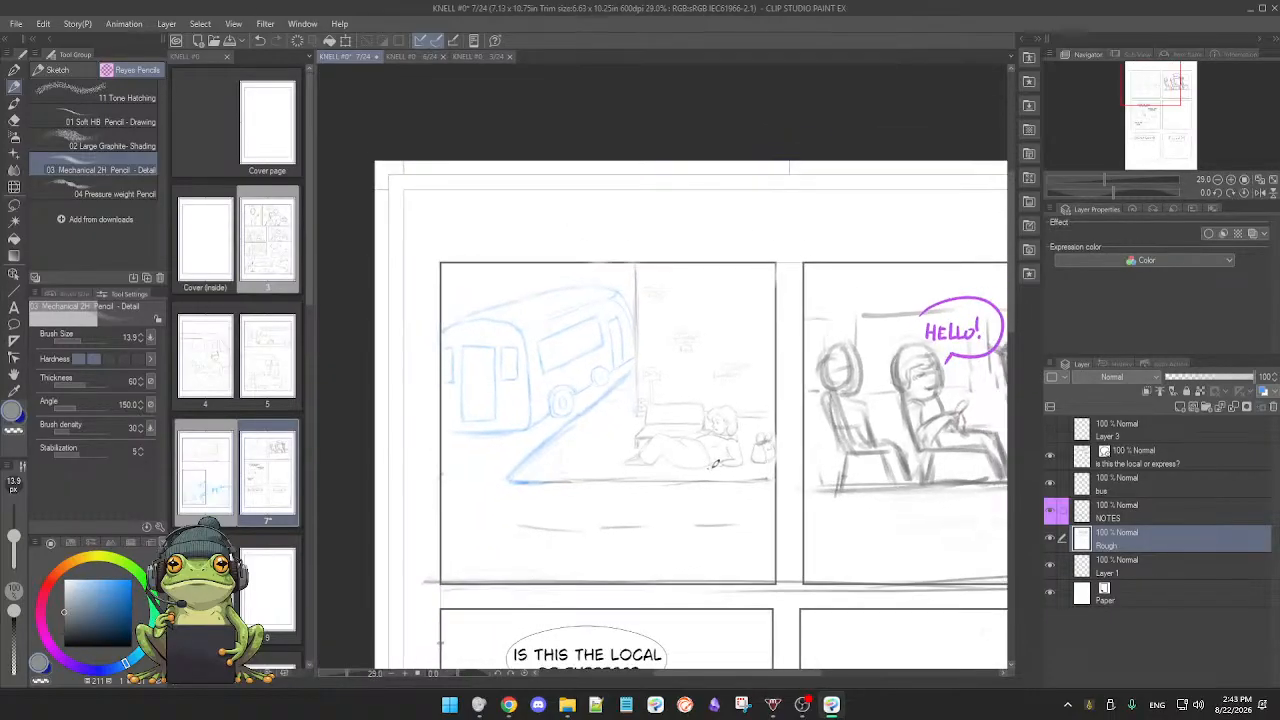
left_click_drag(717, 467, 609, 473)
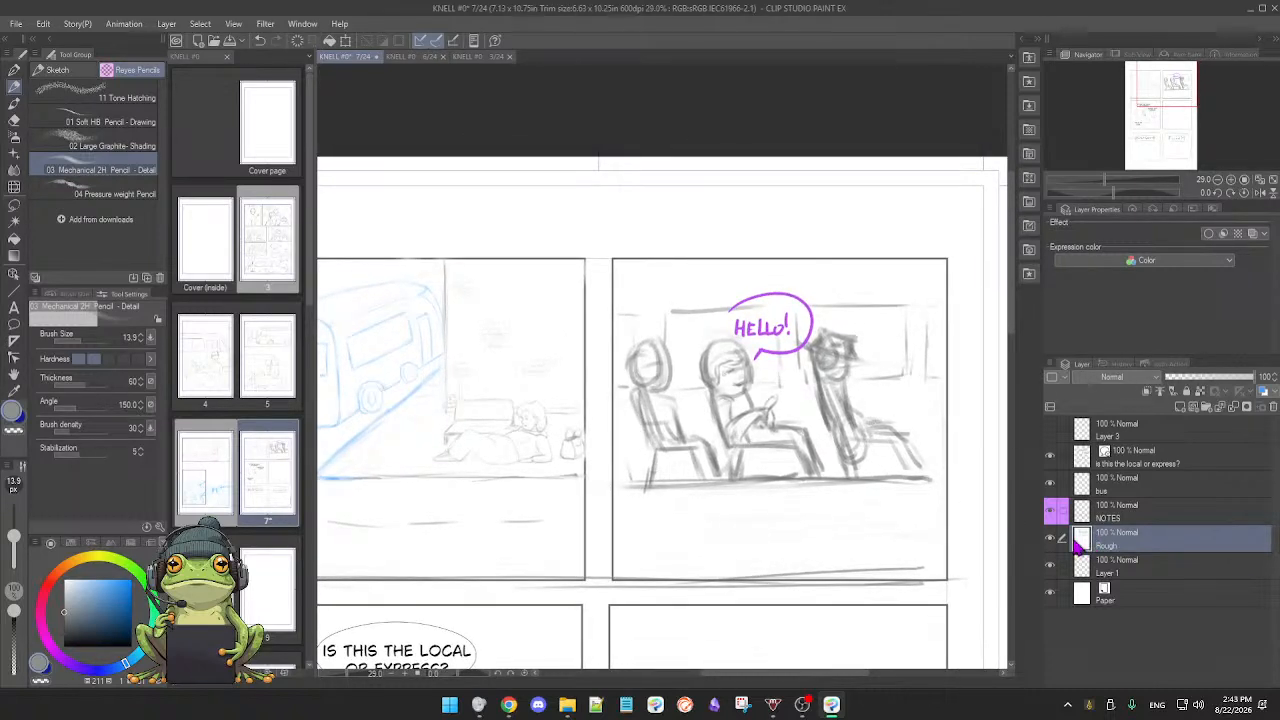
left_click(1050, 539)
left_click(1050, 539)
left_click(1050, 539)
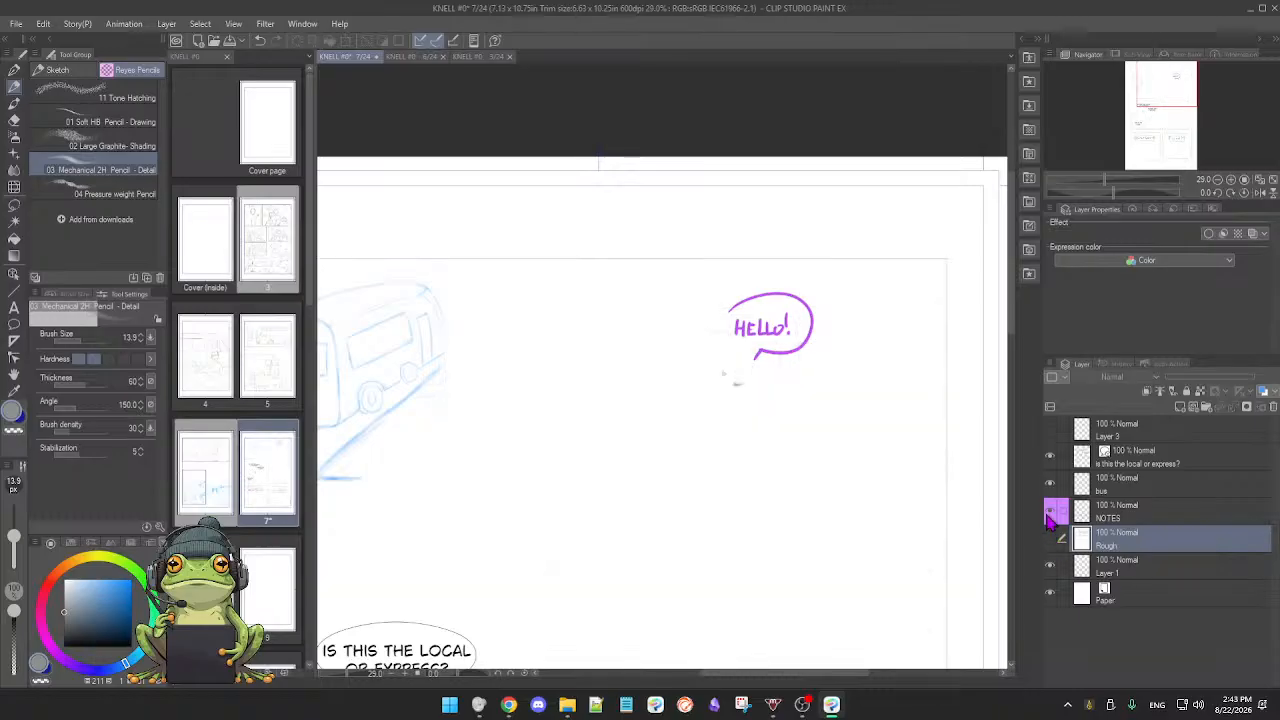
Step: Toggle the speech text and NOTES layers' visibility to check which one holds the stray marks under the HELLO! balloon
left_click(1050, 457)
left_click(1050, 457)
left_click(1050, 513)
left_click(1050, 513)
left_click(1050, 513)
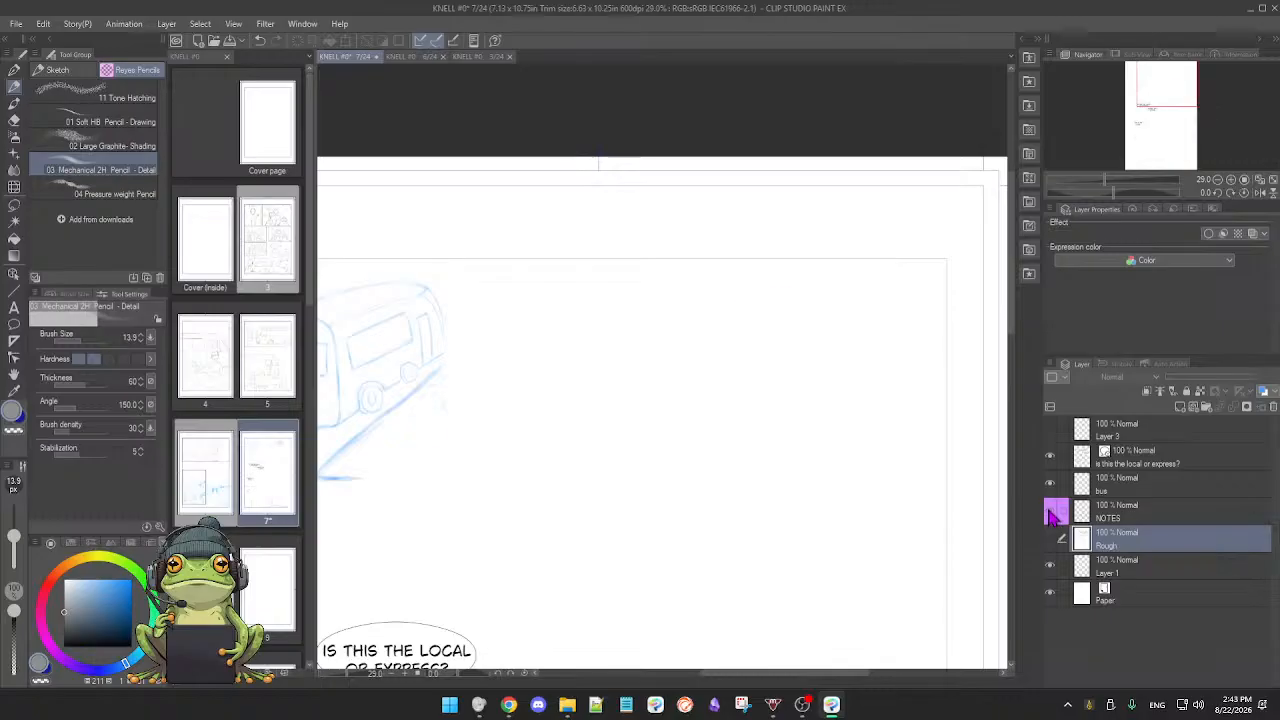
left_click(1050, 513)
Step: Erase the stray marks below the HELLO! balloon on the NOTES layer
left_click(1138, 516)
key("e")
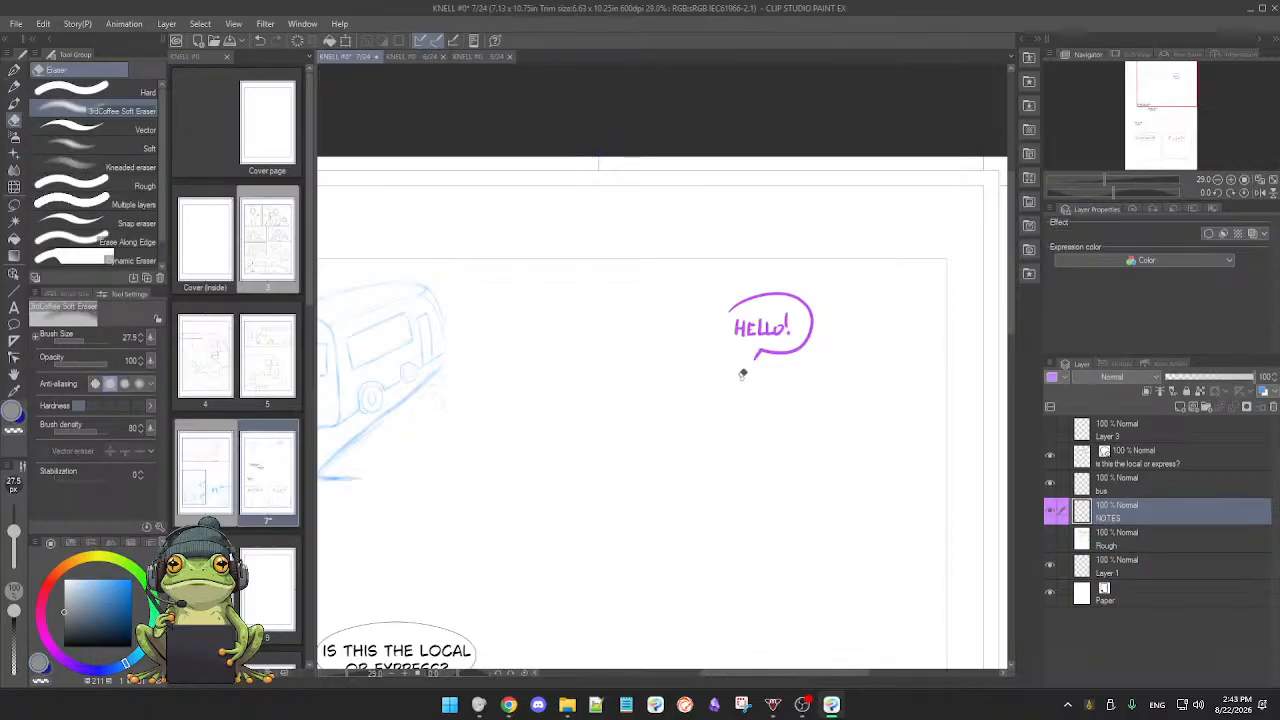
key("p")
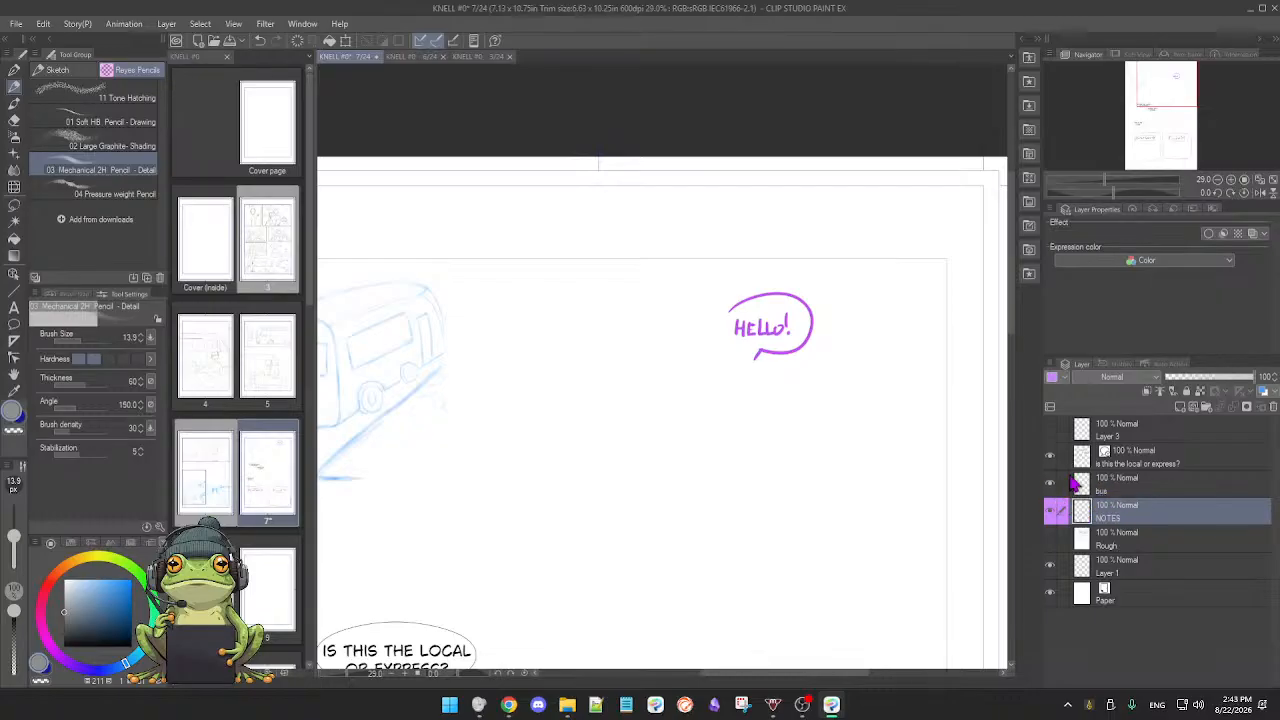
Step: Show the Rough layer again and erase the entire HELLO! balloon on the NOTES layer with an enlarged soft eraser
left_click(1050, 539)
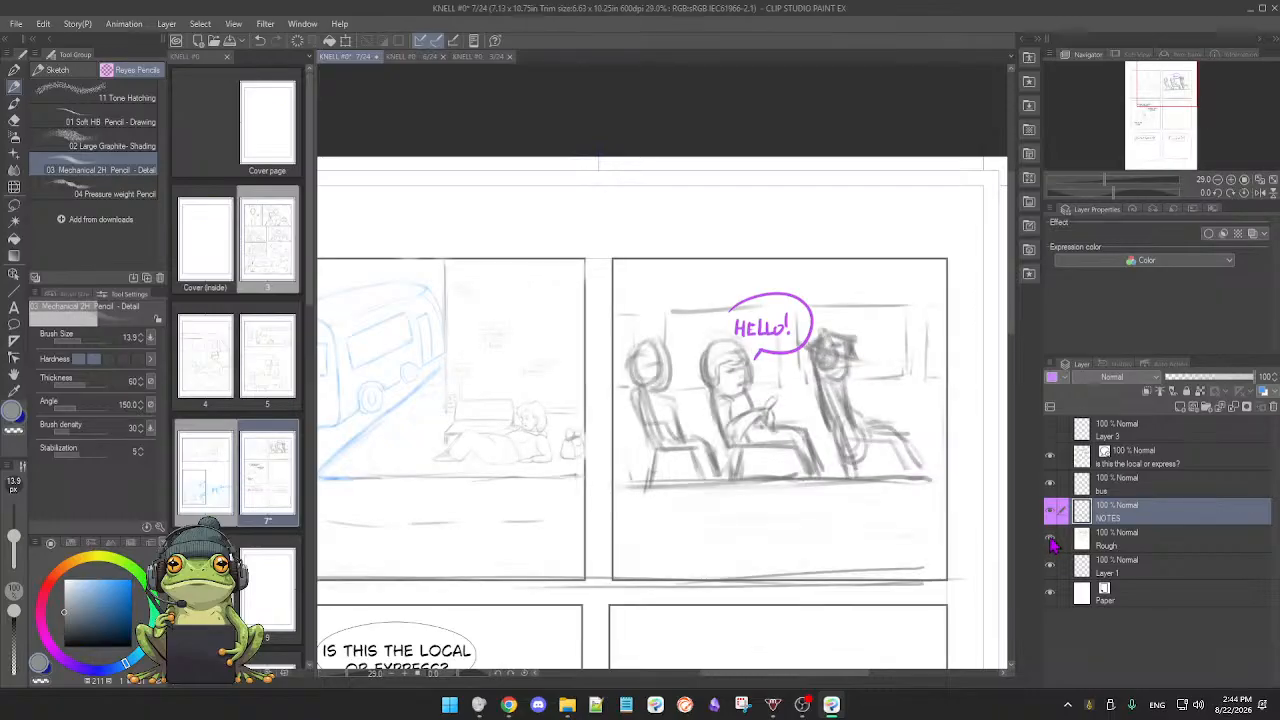
left_click(1149, 543)
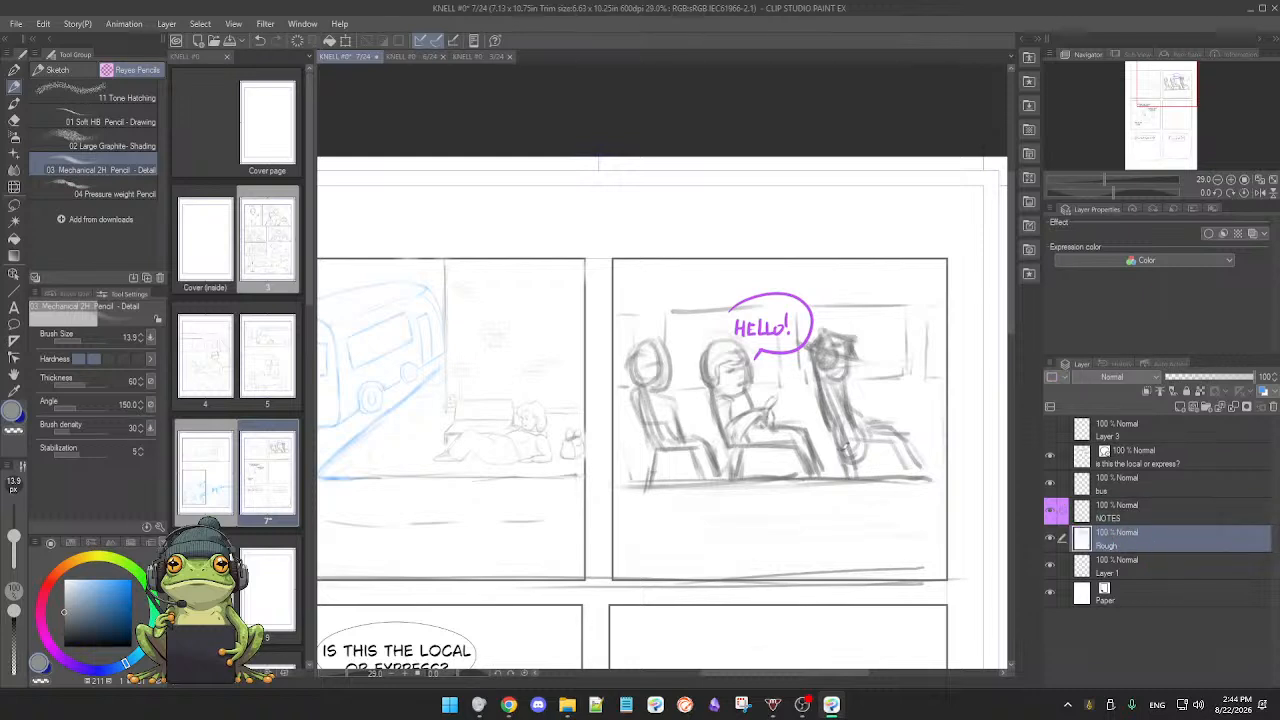
left_click(1148, 520)
key("e")
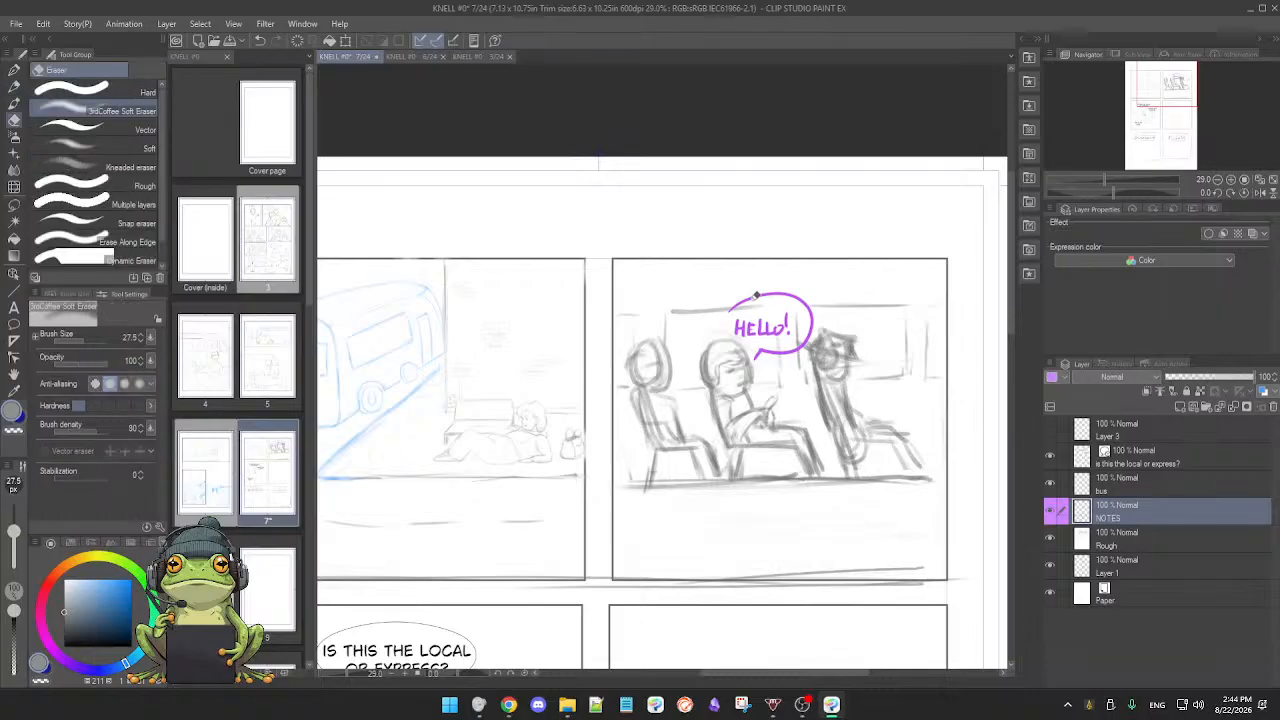
left_click_drag(14, 530, 14, 517)
mouse_move(723, 311)
left_mouse_down()
mouse_move(814, 338)
mouse_move(759, 341)
mouse_move(814, 325)
mouse_move(799, 302)
mouse_move(817, 317)
mouse_move(782, 297)
mouse_move(732, 306)
mouse_move(754, 322)
mouse_move(736, 332)
mouse_move(795, 326)
mouse_move(772, 328)
mouse_move(791, 312)
mouse_move(755, 345)
left_mouse_up()
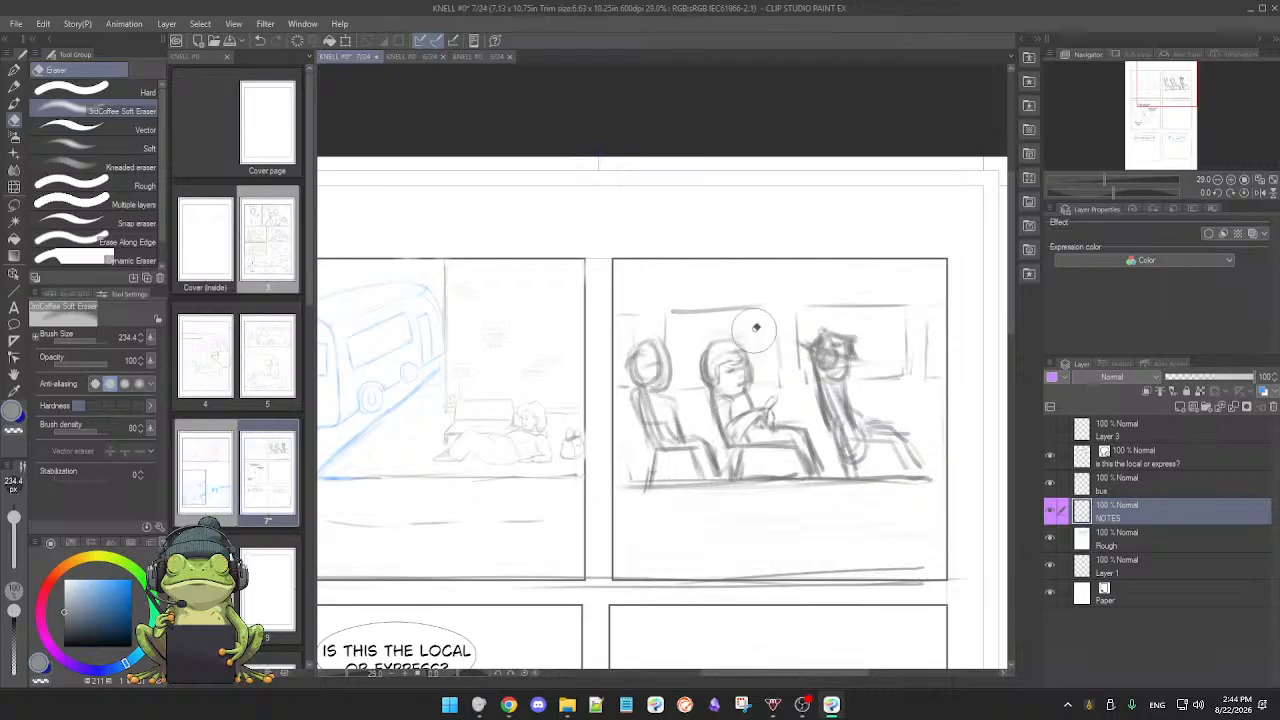
Step: Lower the Rough layer's opacity to 34% and turn on its blue layer color
key("p")
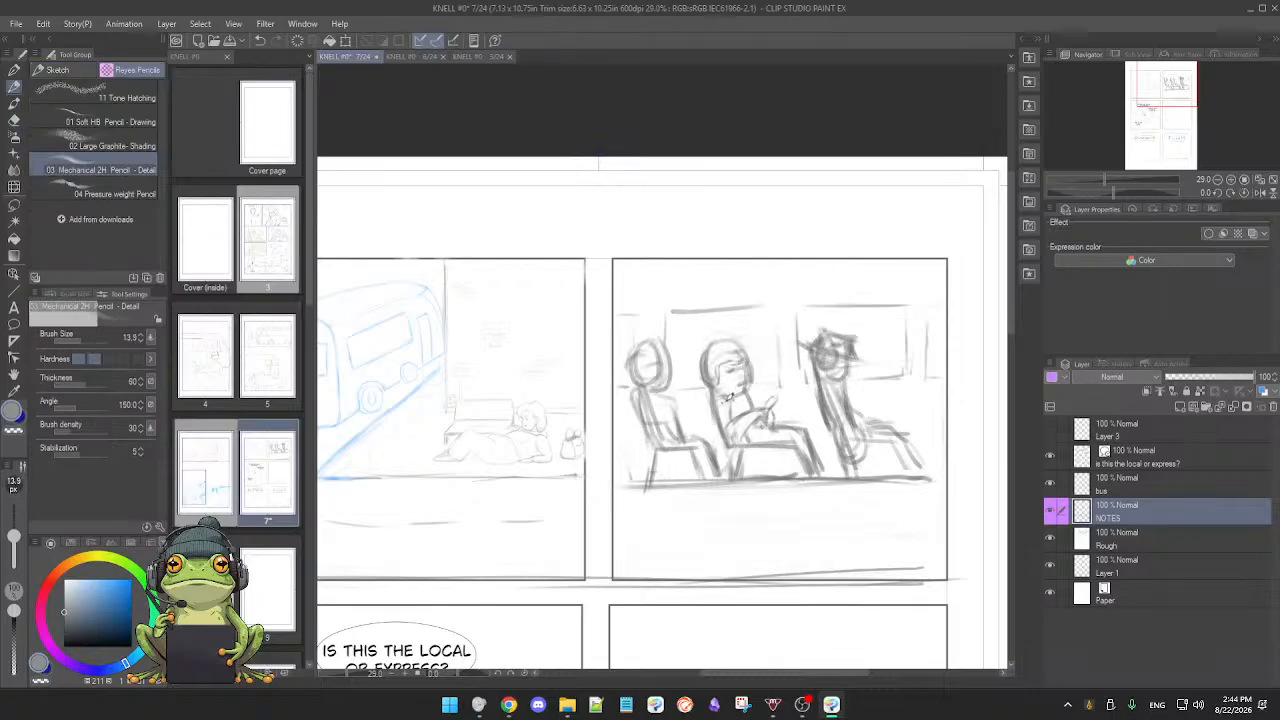
left_click(1148, 540)
left_click(1206, 380)
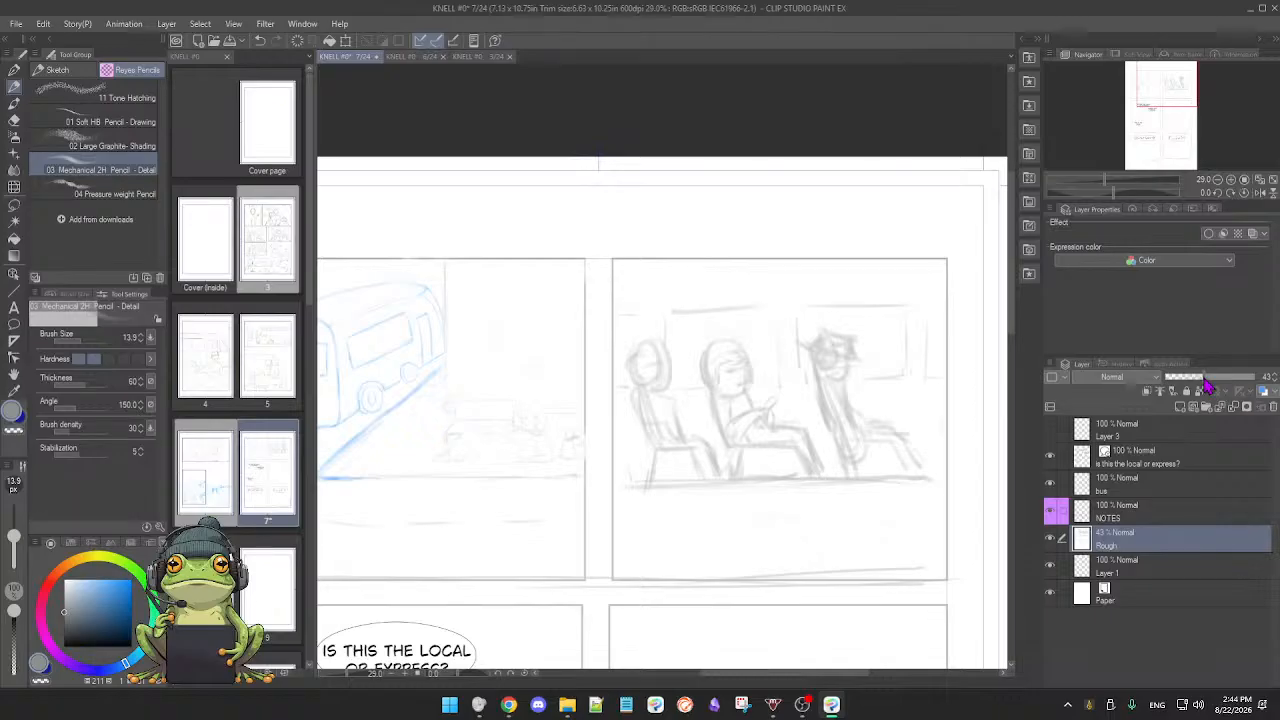
left_click_drag(1205, 381, 1197, 382)
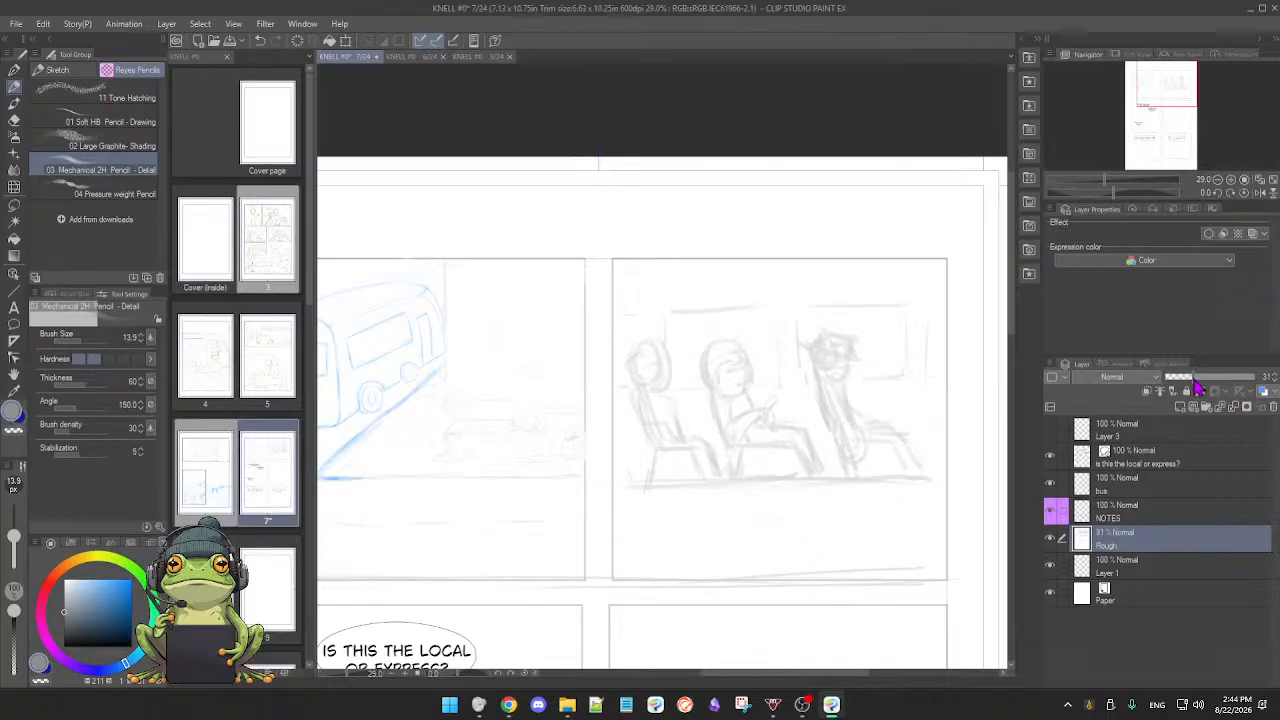
left_click(1263, 393)
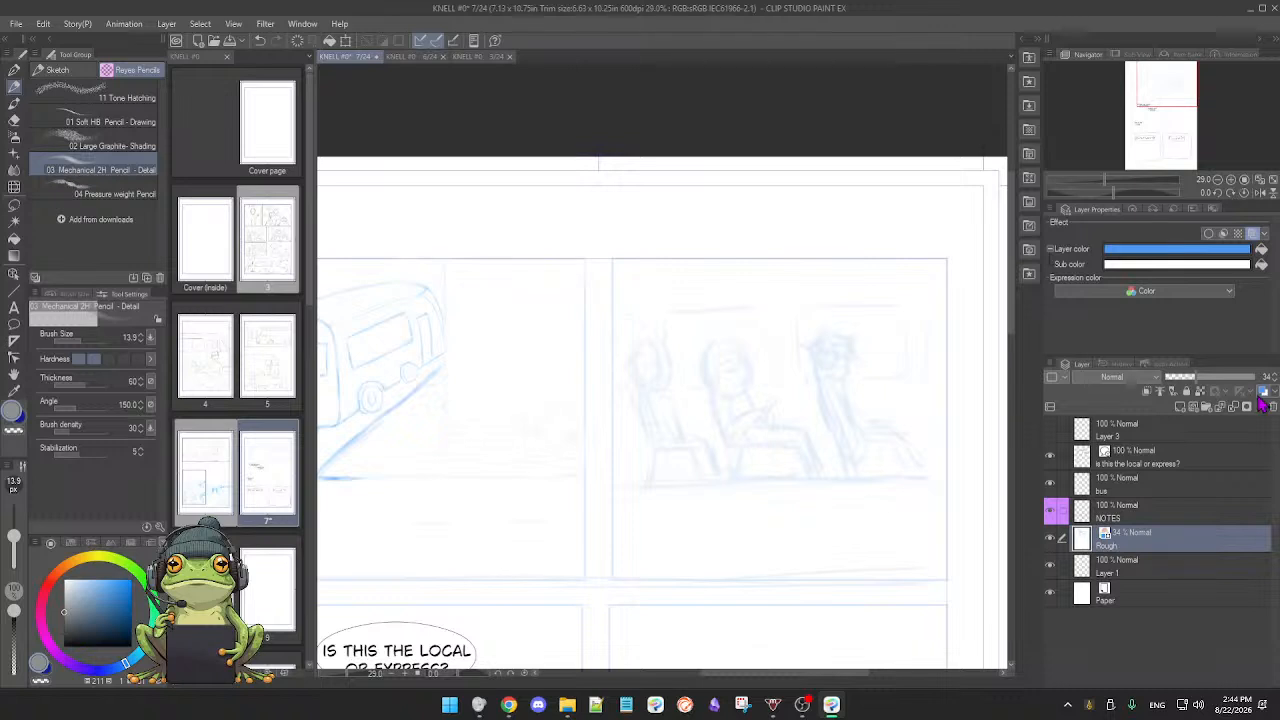
left_click_drag(702, 463, 699, 469)
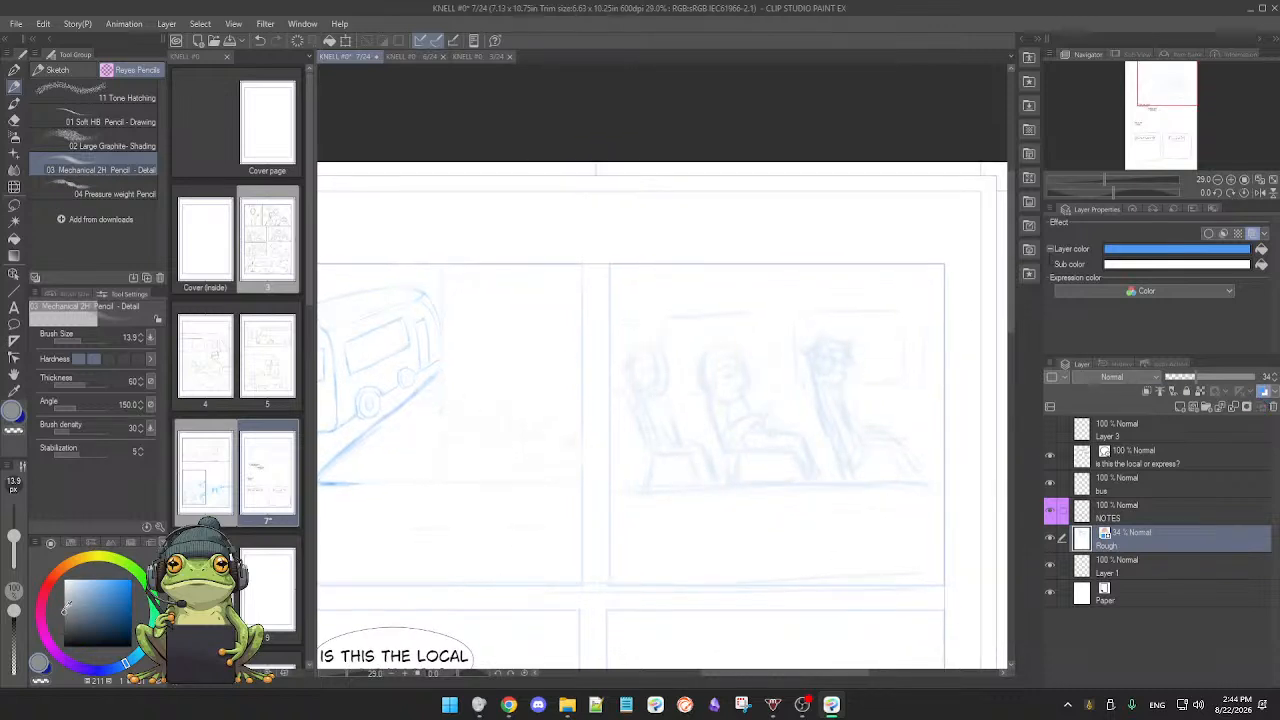
Step: Add a new layer above the bus layer, and toggle the bus layer's visibility to check its contents
left_click(1147, 495)
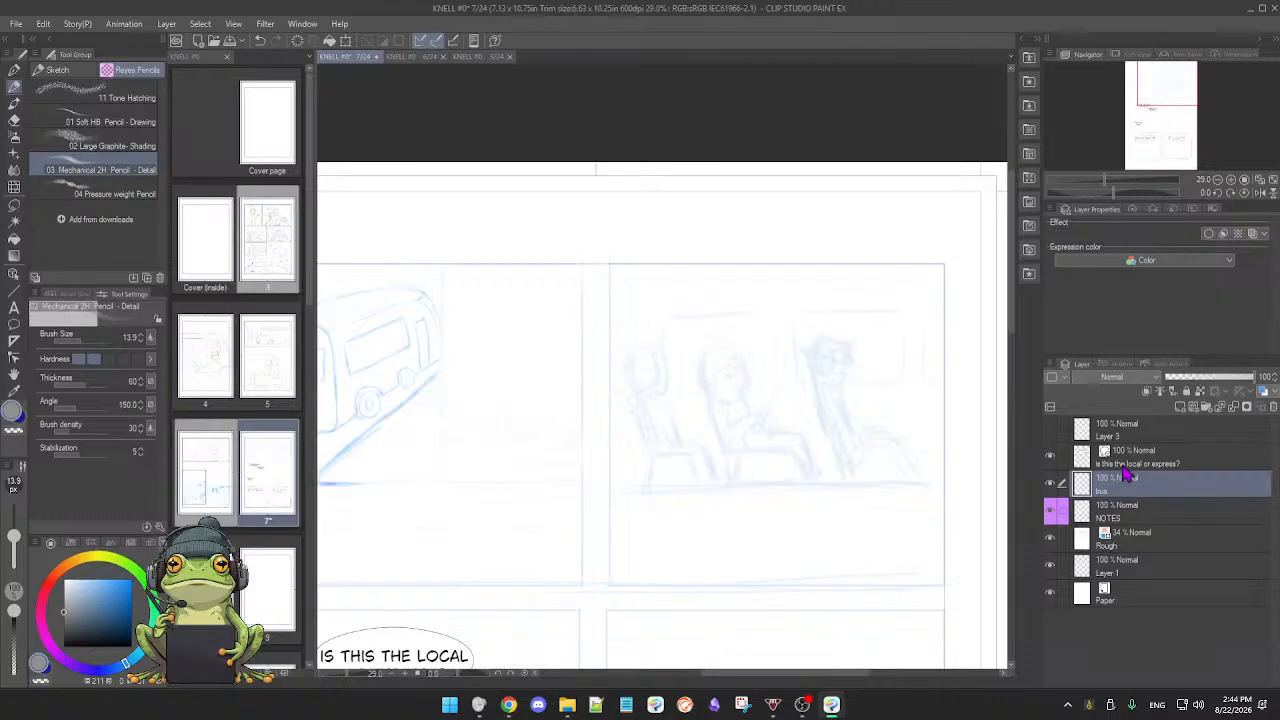
left_click(1180, 407)
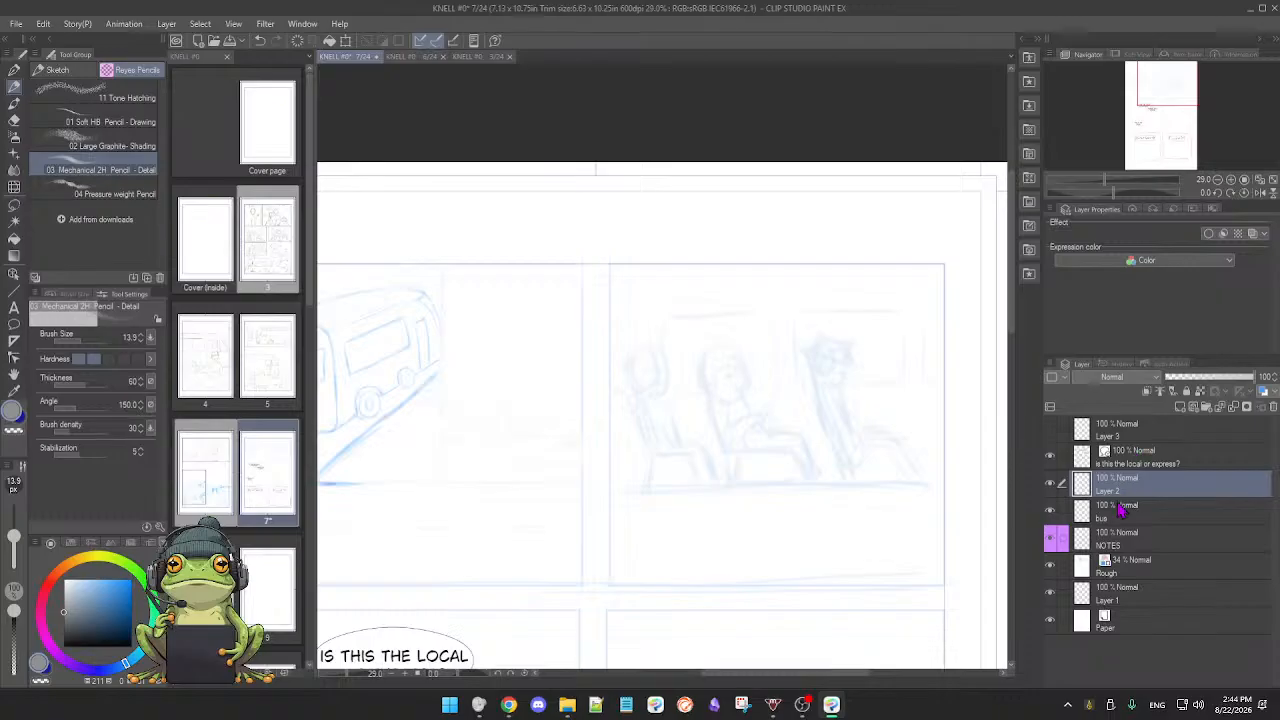
left_click(1052, 512)
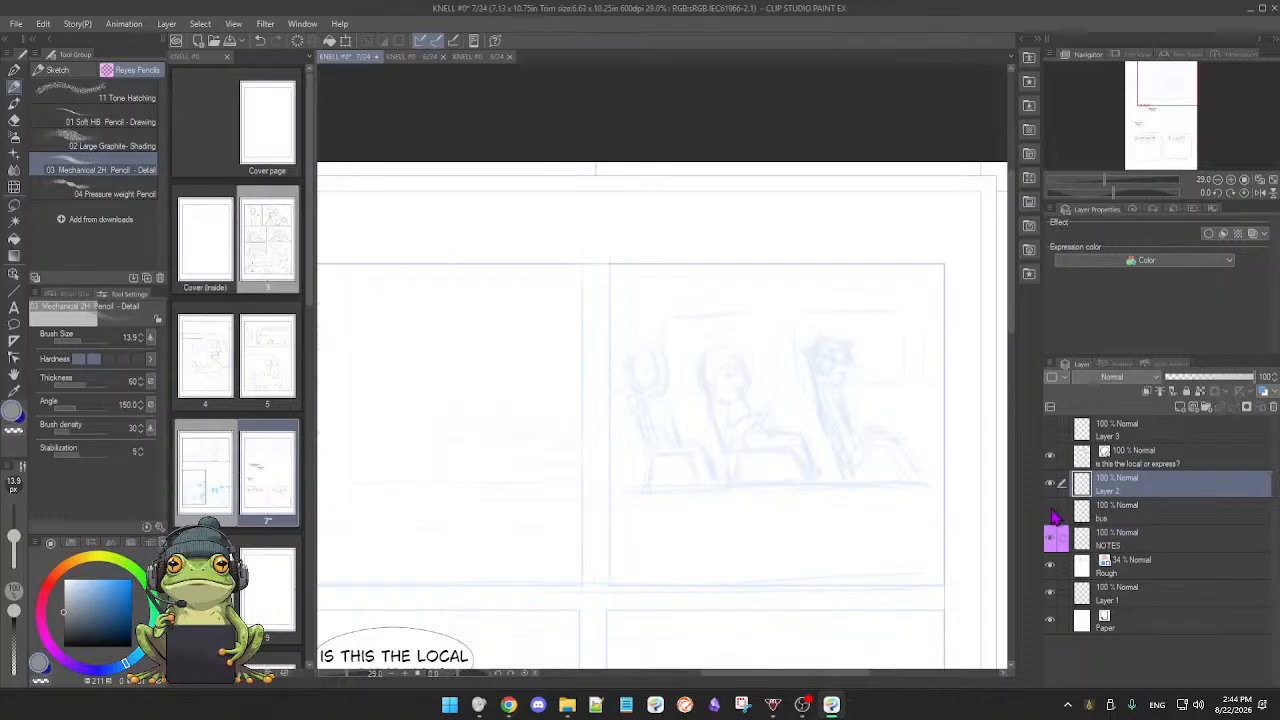
left_click(1052, 512)
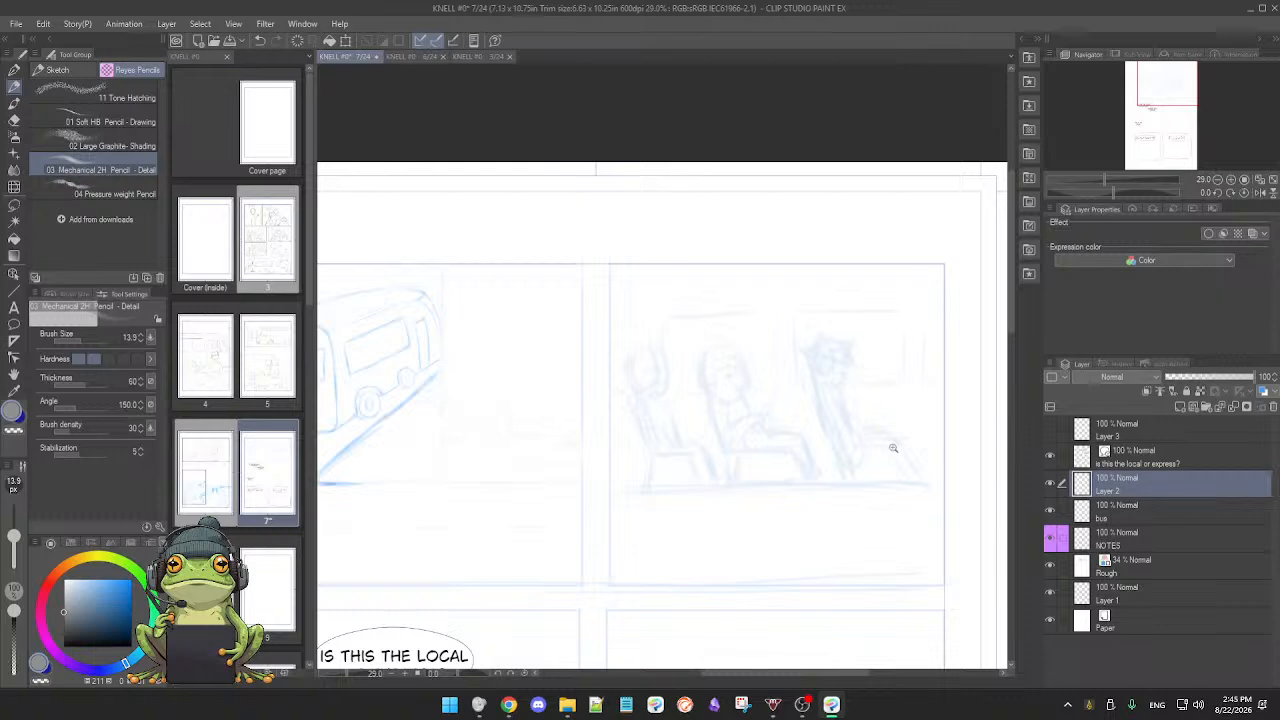
Step: Set the Rough layer's opacity to 46% and rename the new layer above the bus layer as Rough 2
left_click_drag(893, 448, 781, 435)
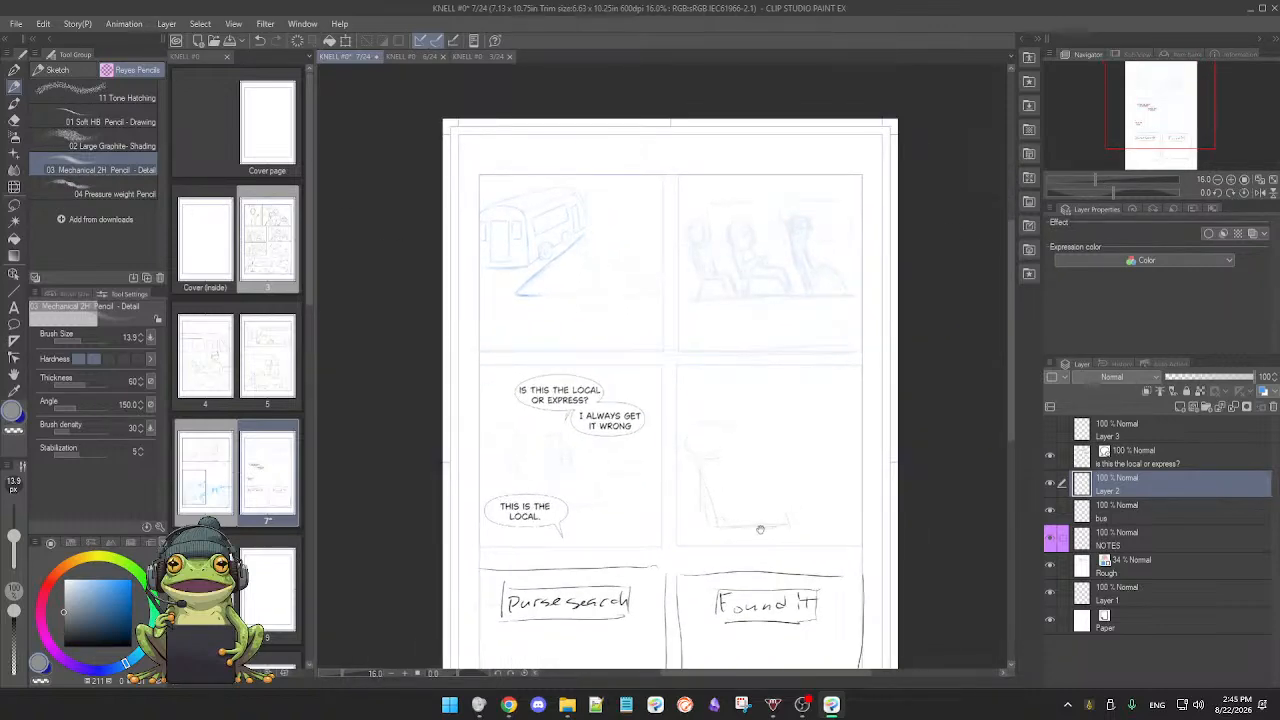
left_click_drag(760, 529, 758, 522)
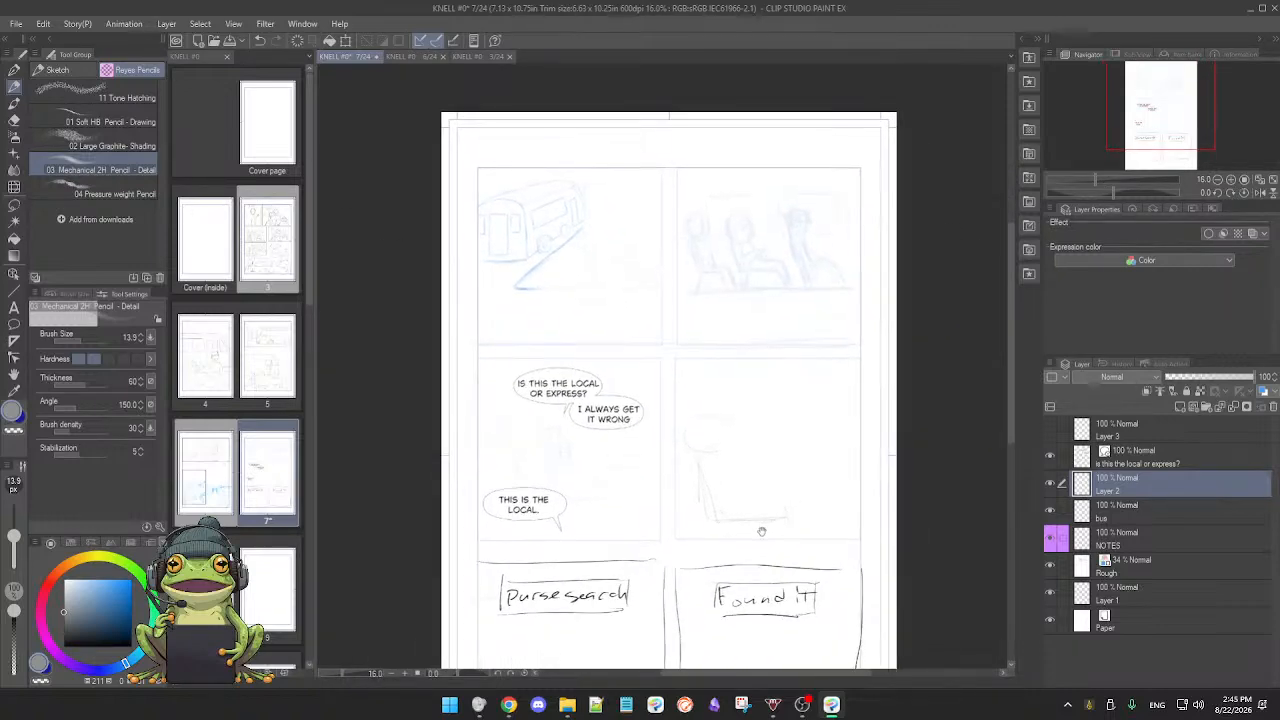
left_click(1053, 566)
left_click(1053, 566)
left_click(1150, 565)
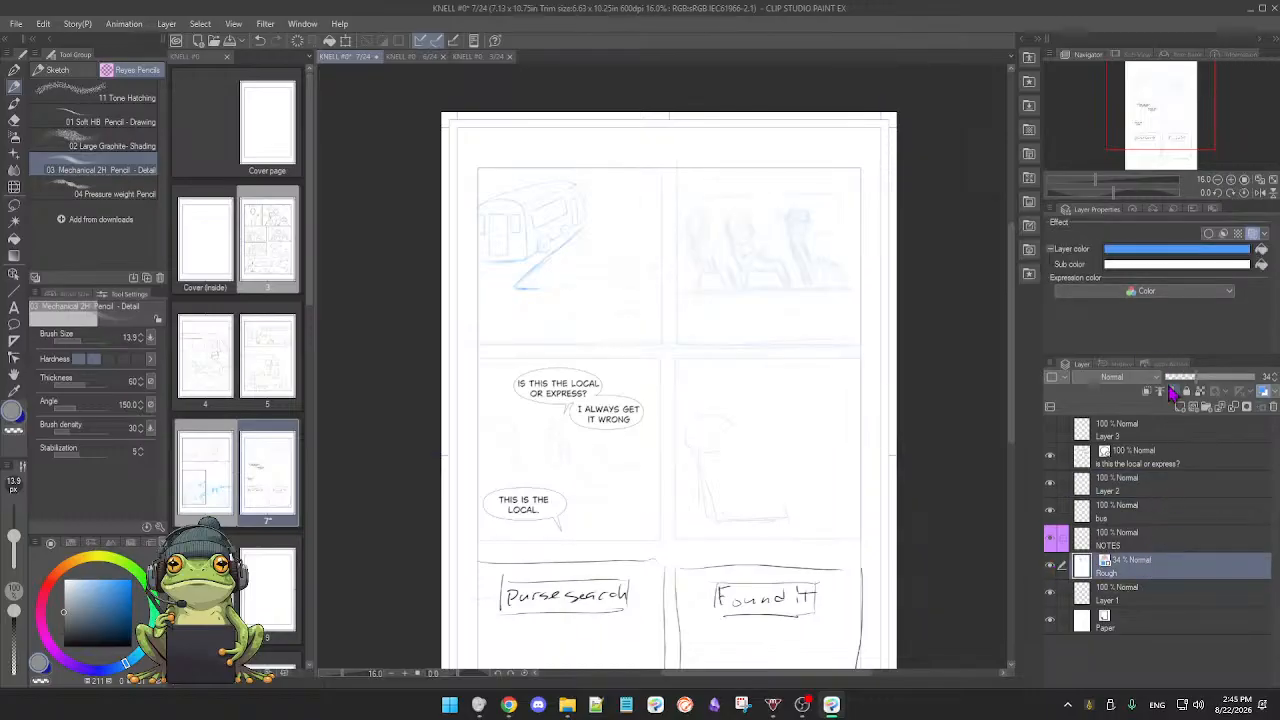
left_click_drag(1220, 380, 1266, 380)
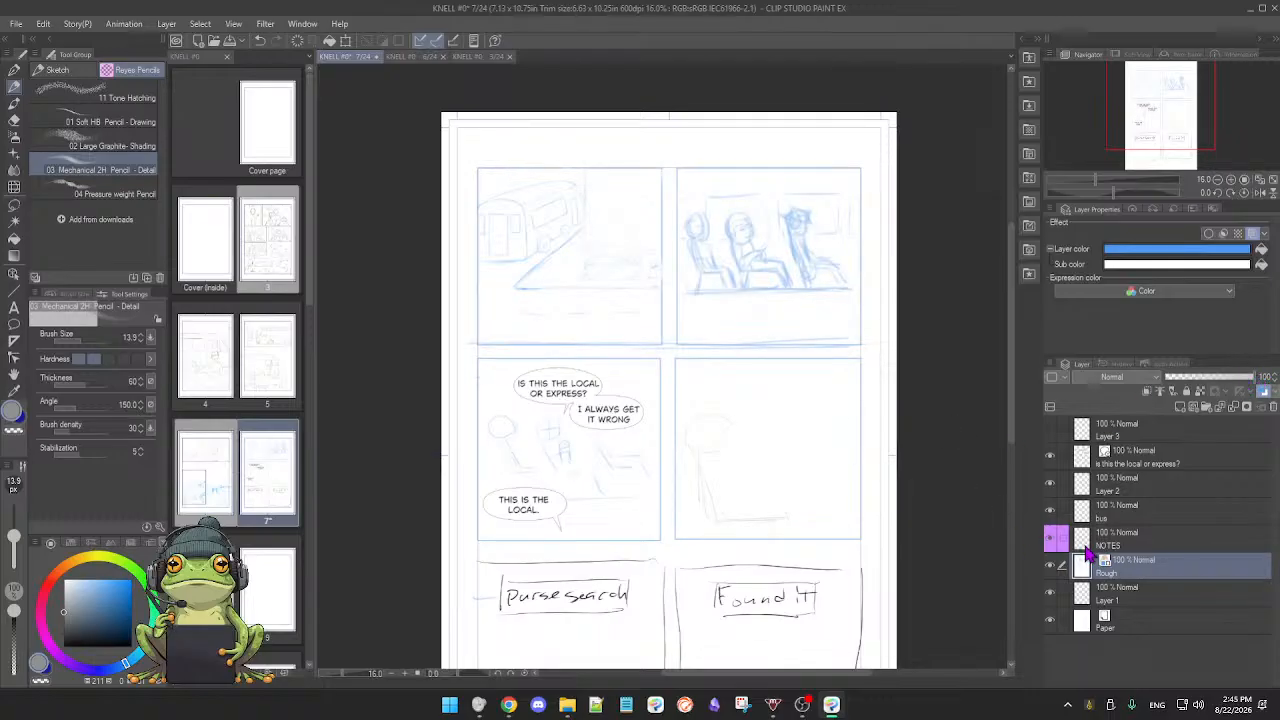
left_click(1232, 385)
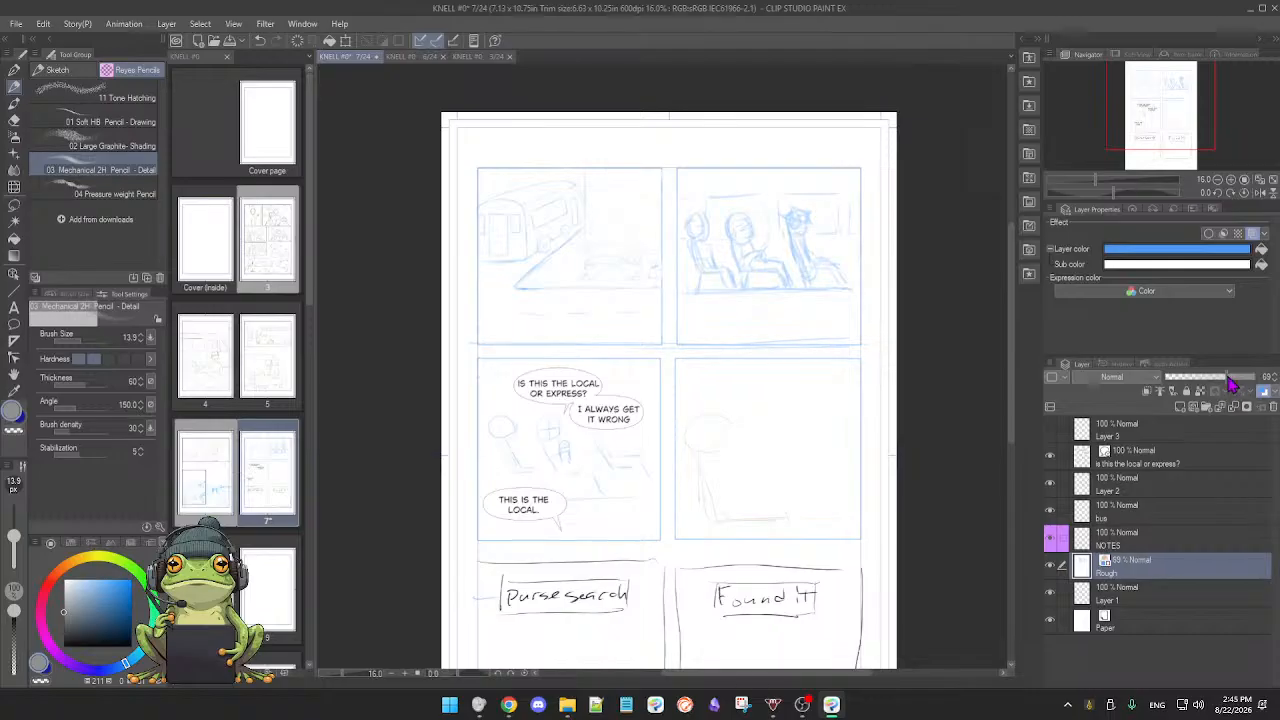
left_click_drag(1232, 385, 1207, 376)
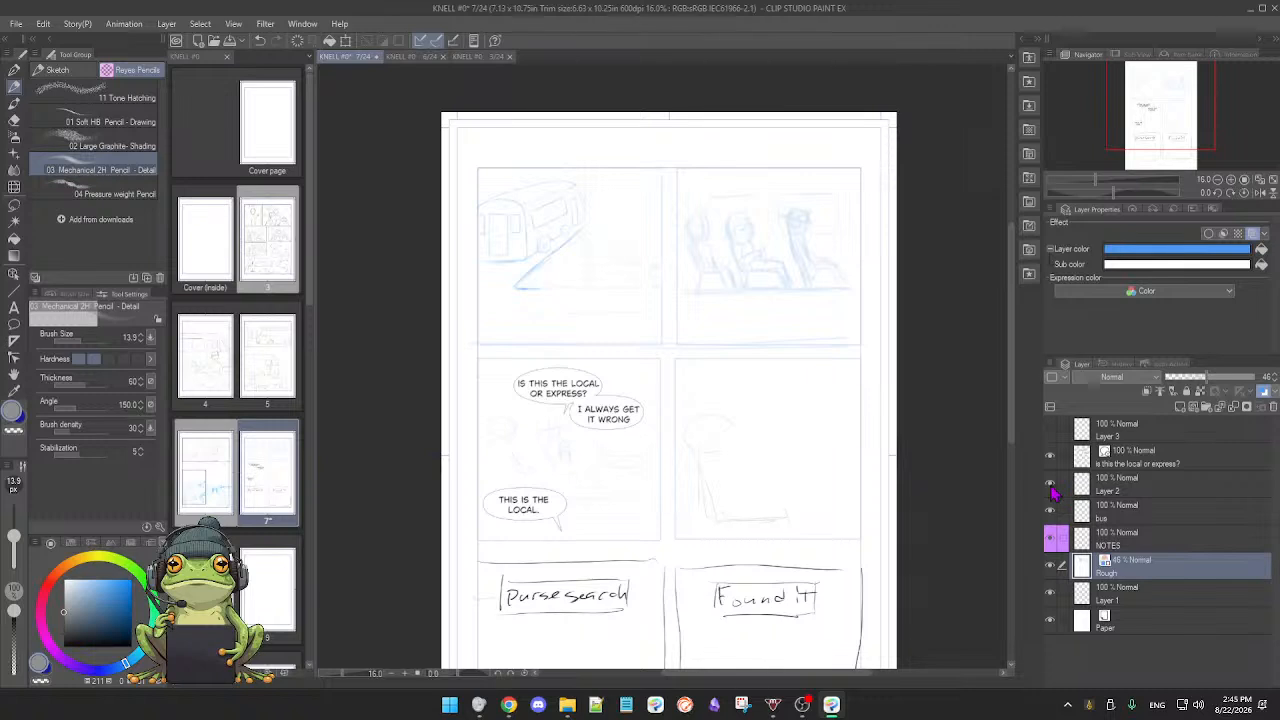
left_click(1143, 493)
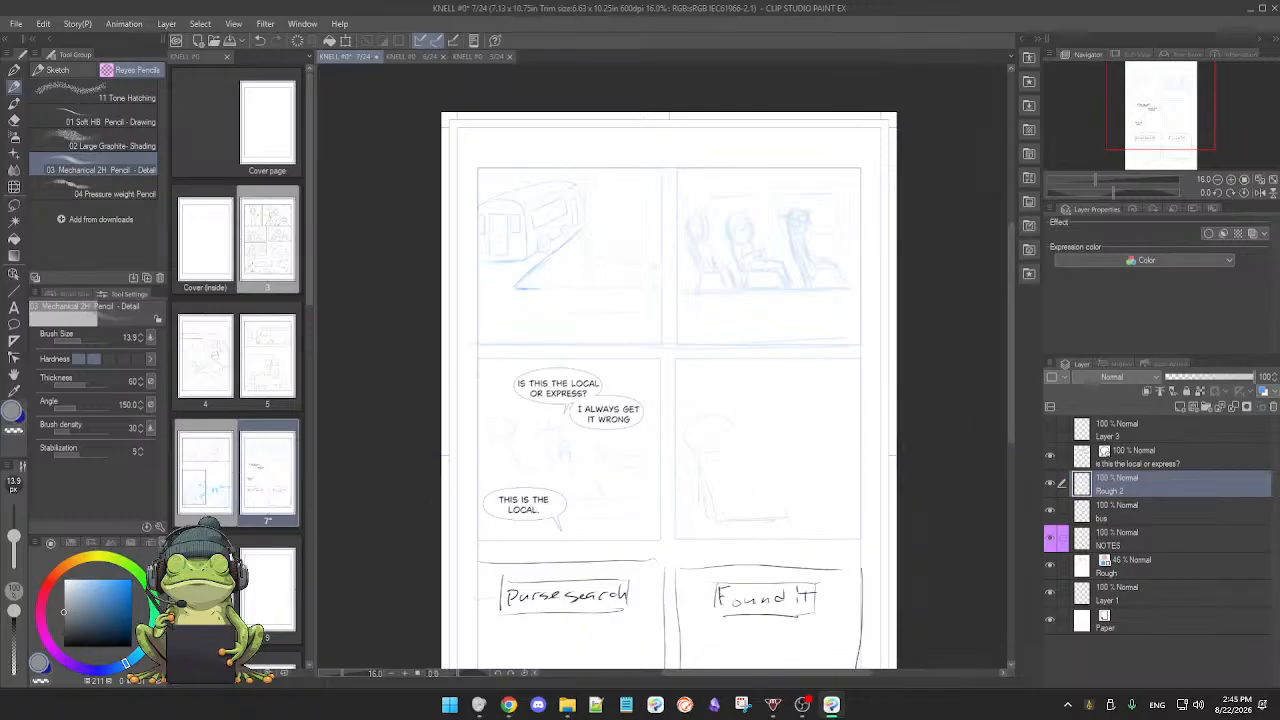
Step: With a darker pencil color at brush size 20.1, sketch the front passenger's brimmed hat and face outline in the bus interior panel
scroll(644, 433, "up", 1)
left_click_drag(663, 423, 651, 515)
scroll(674, 463, "up", 1)
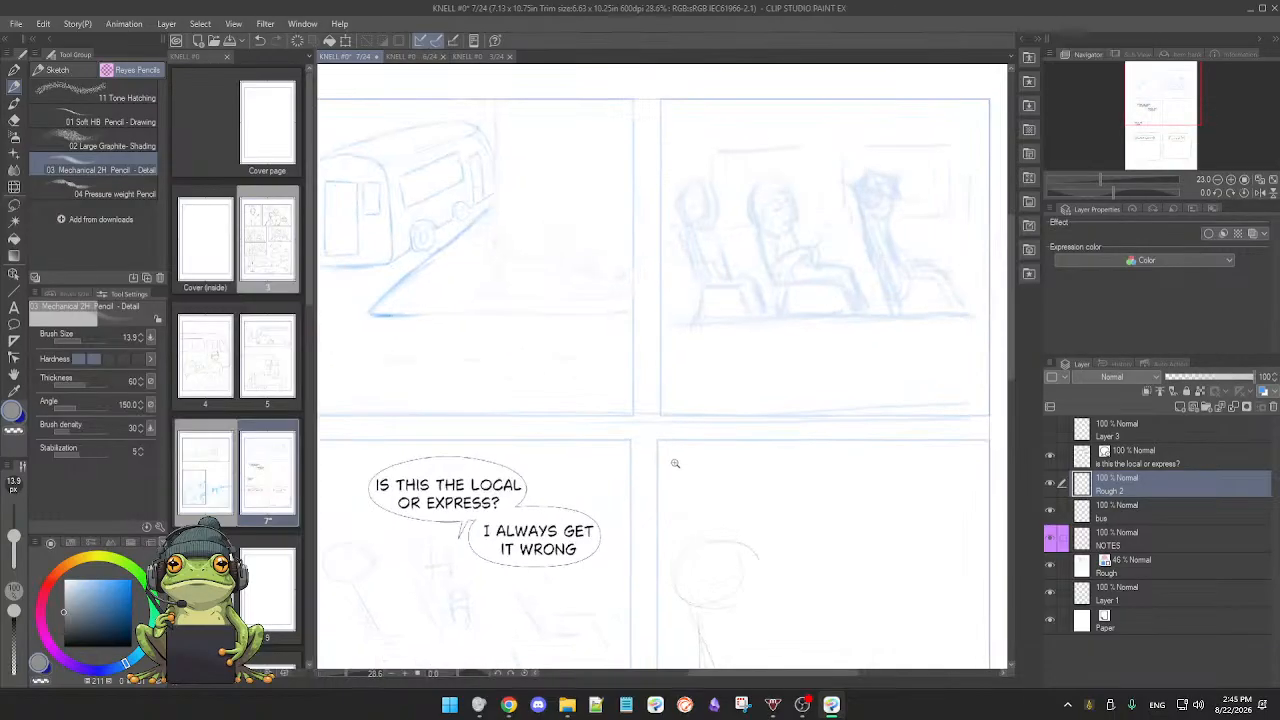
scroll(674, 461, "up", 1)
left_click_drag(672, 452, 618, 603)
scroll(679, 513, "up", 1)
left_click_drag(679, 515, 615, 591)
left_click_drag(680, 557, 628, 571)
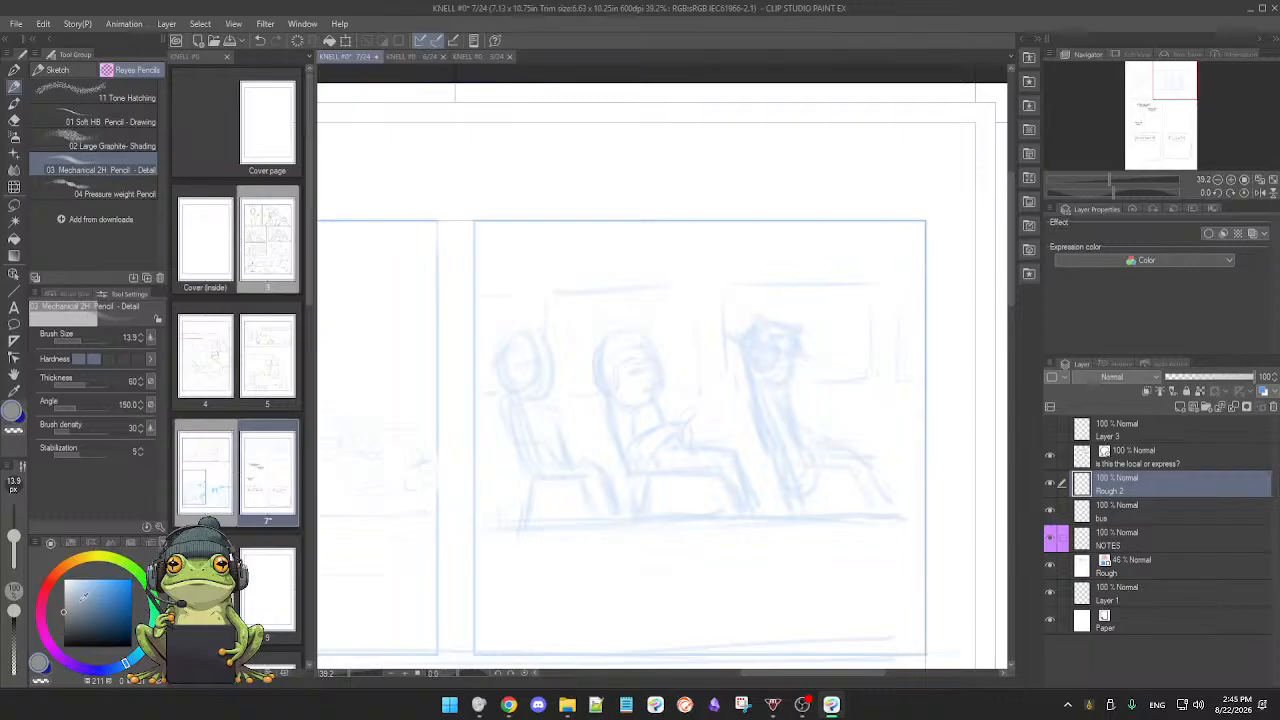
left_click_drag(68, 608, 66, 614)
scroll(716, 400, "up", 2)
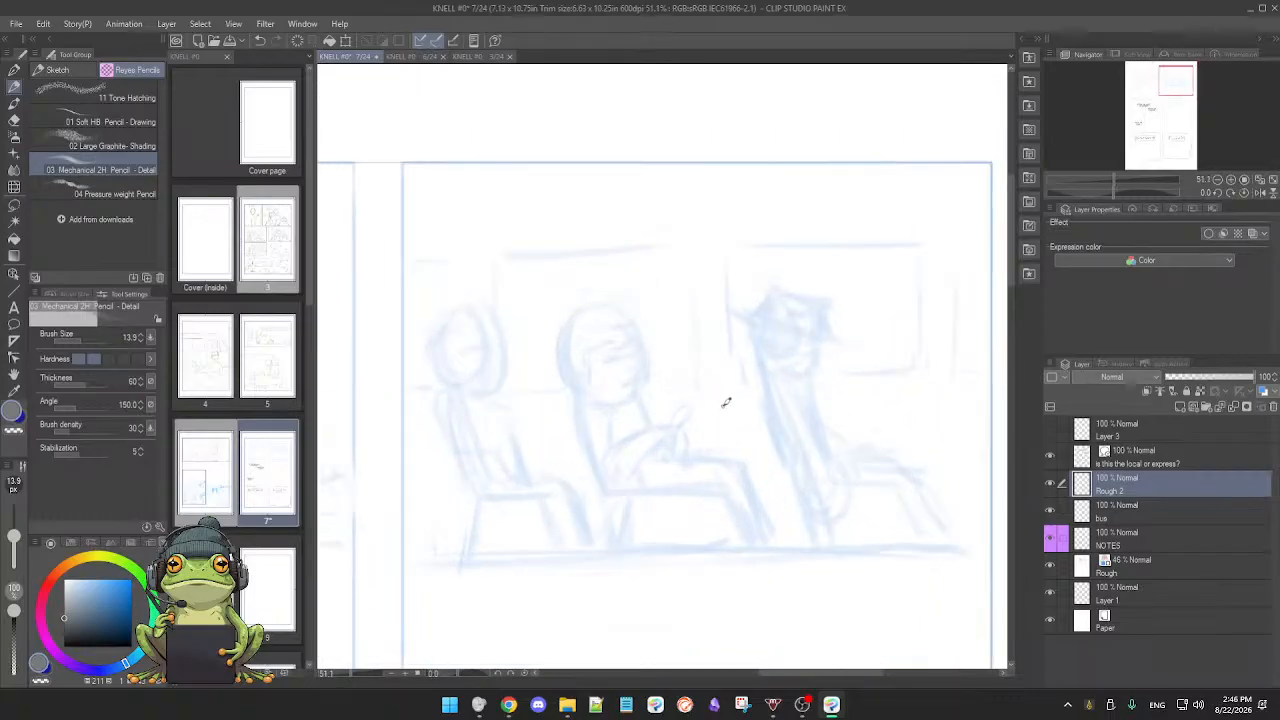
key("]")
key("]")
key("[")
left_click_drag(809, 335, 822, 334)
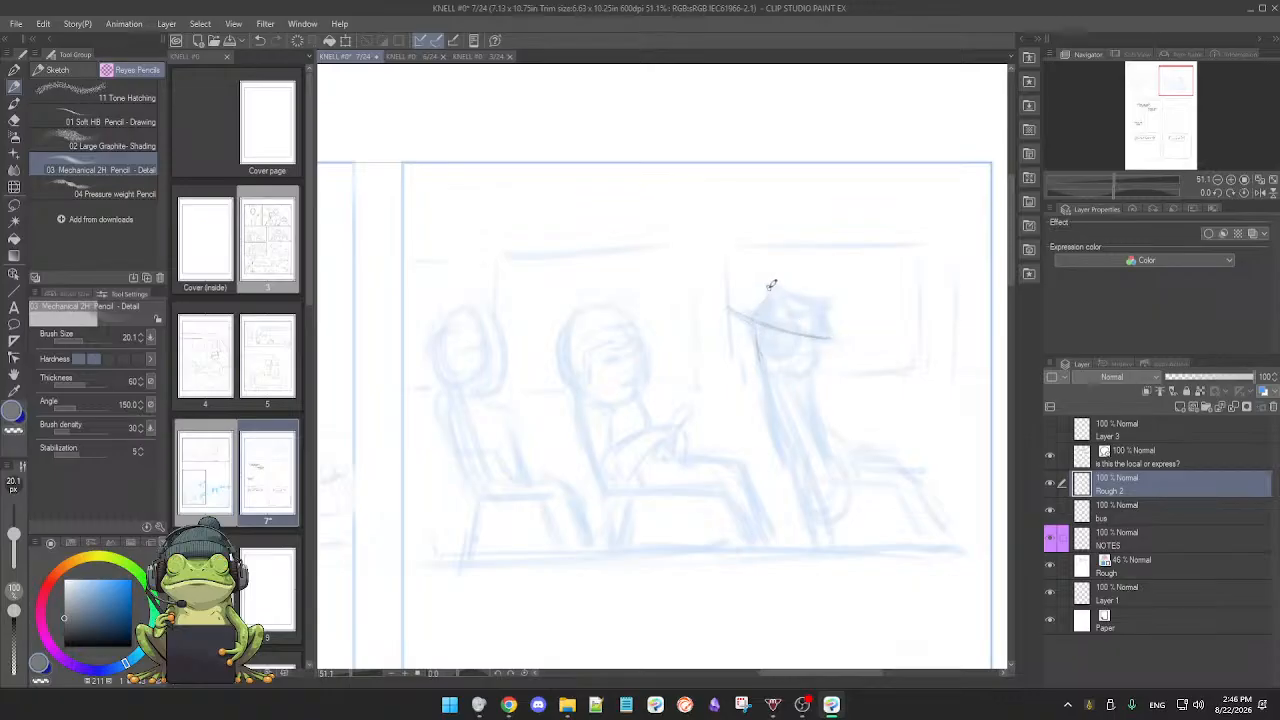
left_click_drag(771, 286, 820, 300)
left_click_drag(826, 334, 843, 337)
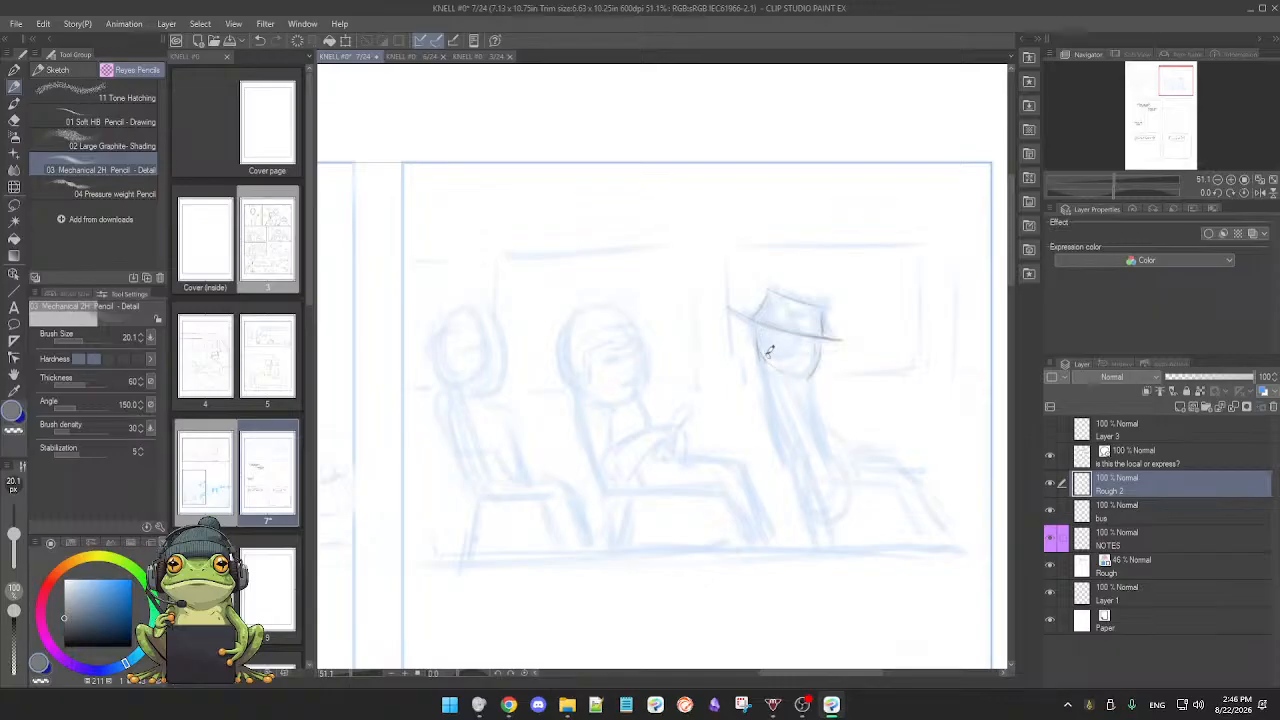
left_click_drag(766, 352, 797, 373)
Step: Sketch the rectangular window frame behind the hatted passenger, following the blue rough
left_click_drag(806, 434, 750, 411)
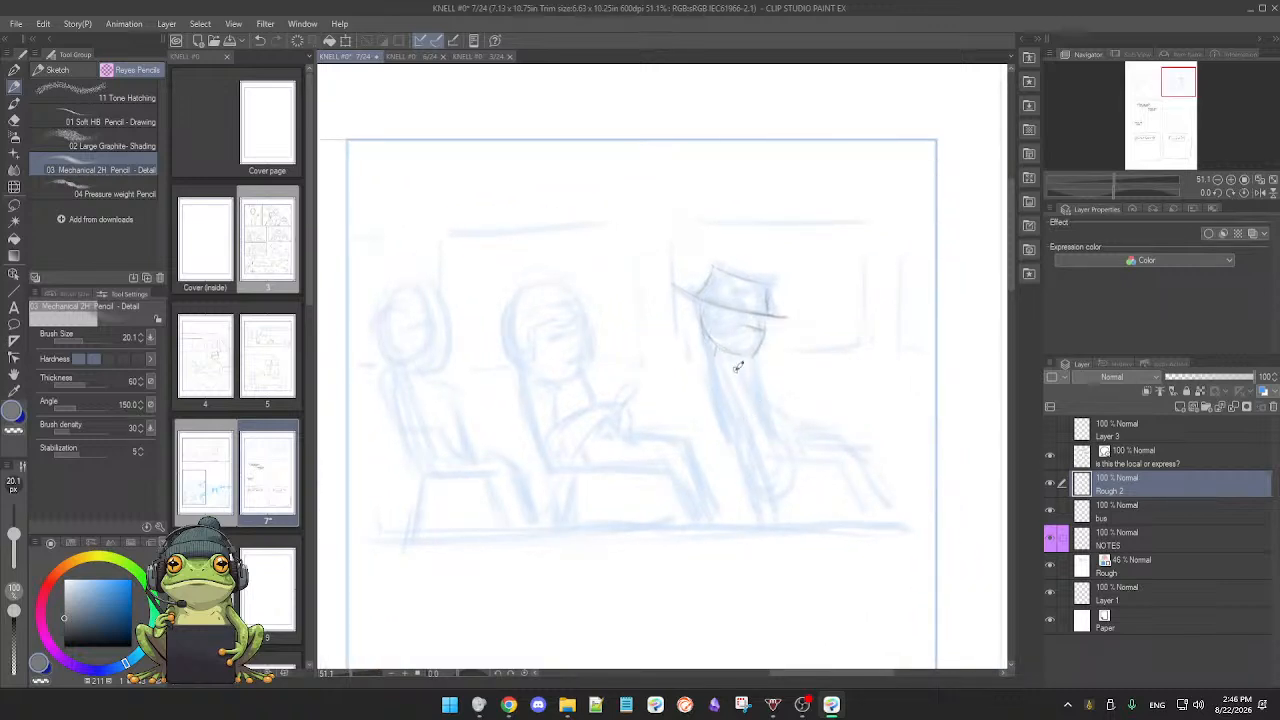
left_click_drag(755, 352, 850, 350)
left_click_drag(673, 231, 684, 335)
left_click_drag(678, 288, 686, 366)
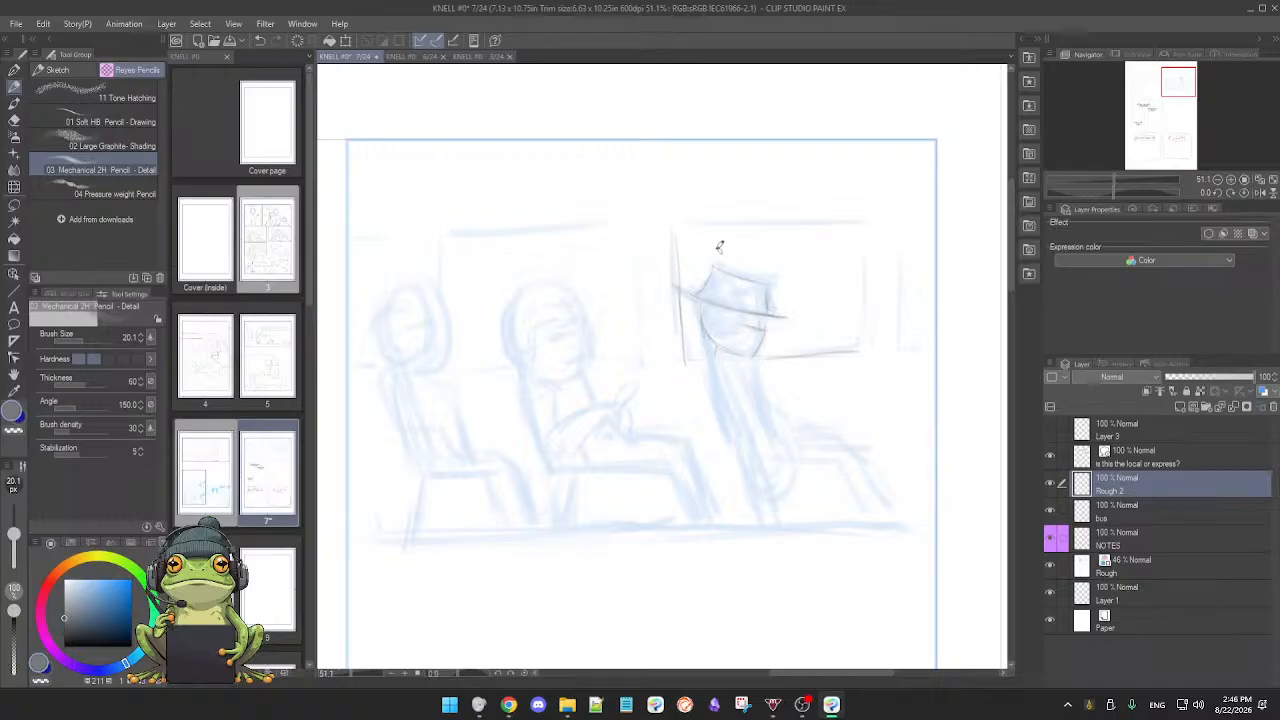
left_click_drag(686, 222, 853, 233)
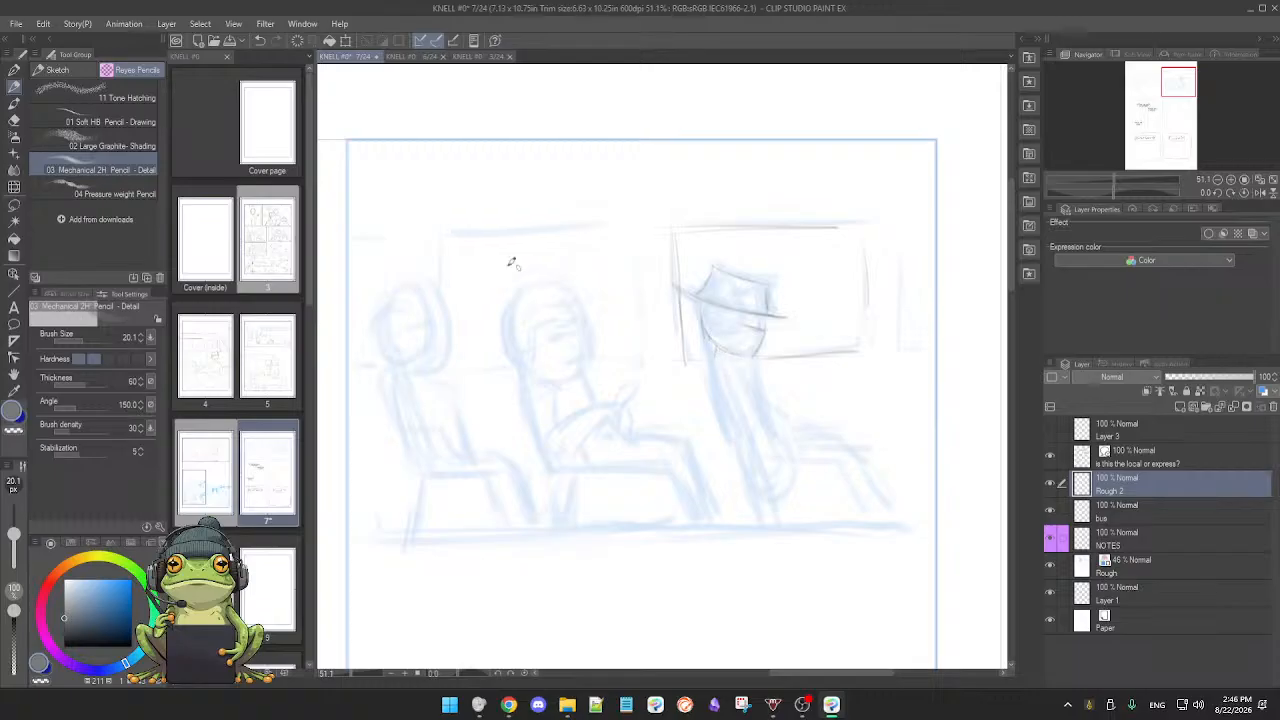
Step: Draw the windows' upper edge as one long horizontal line across the bus interior, redoing the uneven stroke
left_click_drag(366, 235, 550, 233)
left_click_drag(440, 231, 706, 240)
key("ctrl+z")
left_click_drag(435, 228, 886, 222)
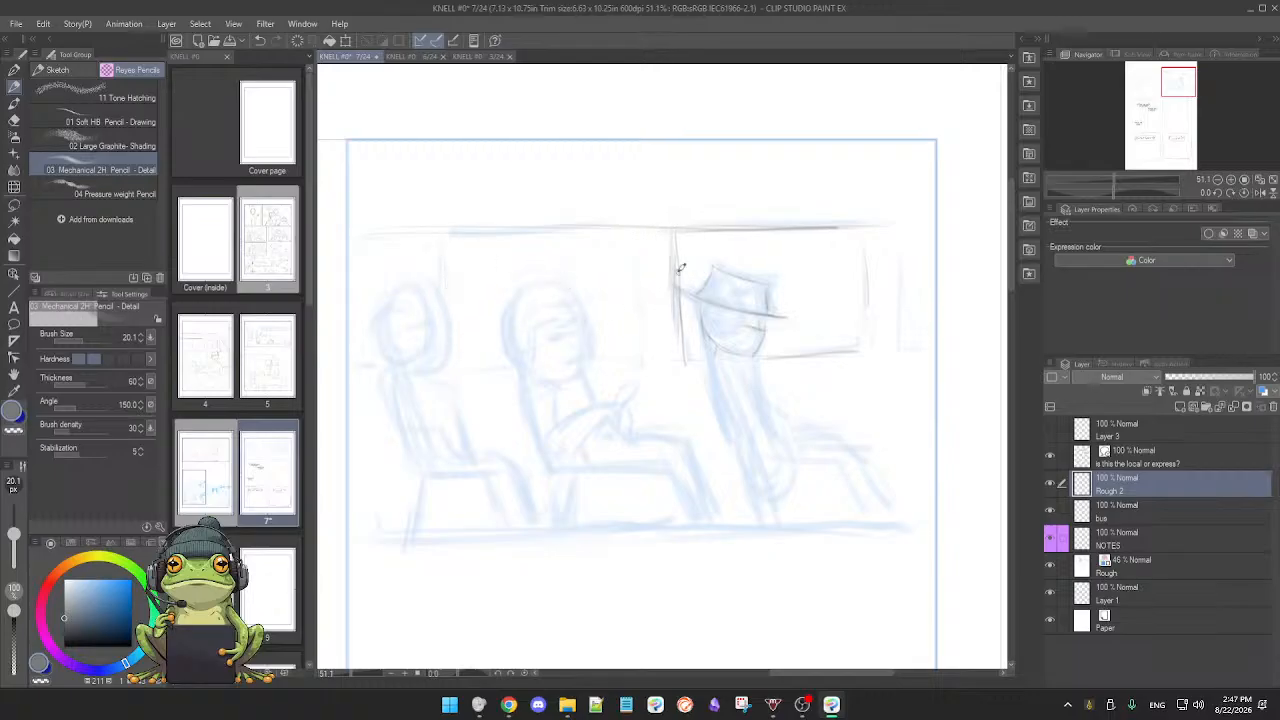
Step: Erase the vertical sides of the window frame around the hatted passenger, reducing the eraser size to 127
key("e")
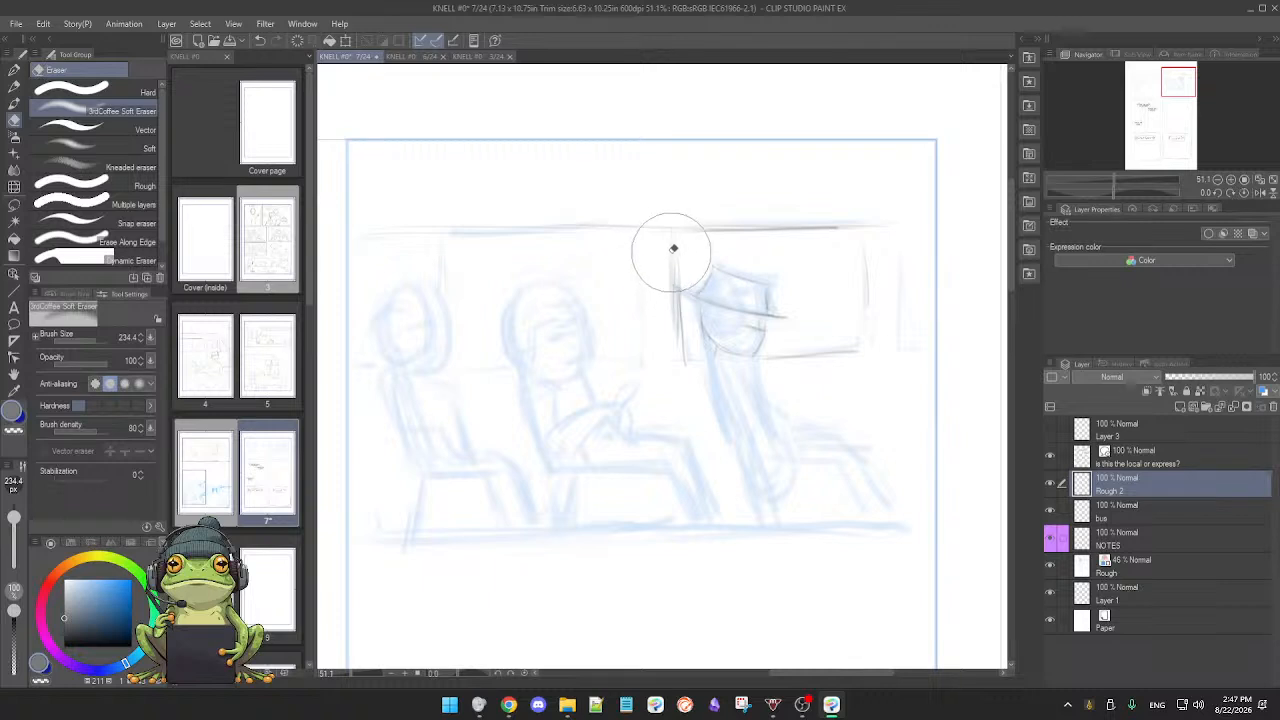
left_click_drag(673, 248, 677, 329)
left_click_drag(14, 519, 17, 527)
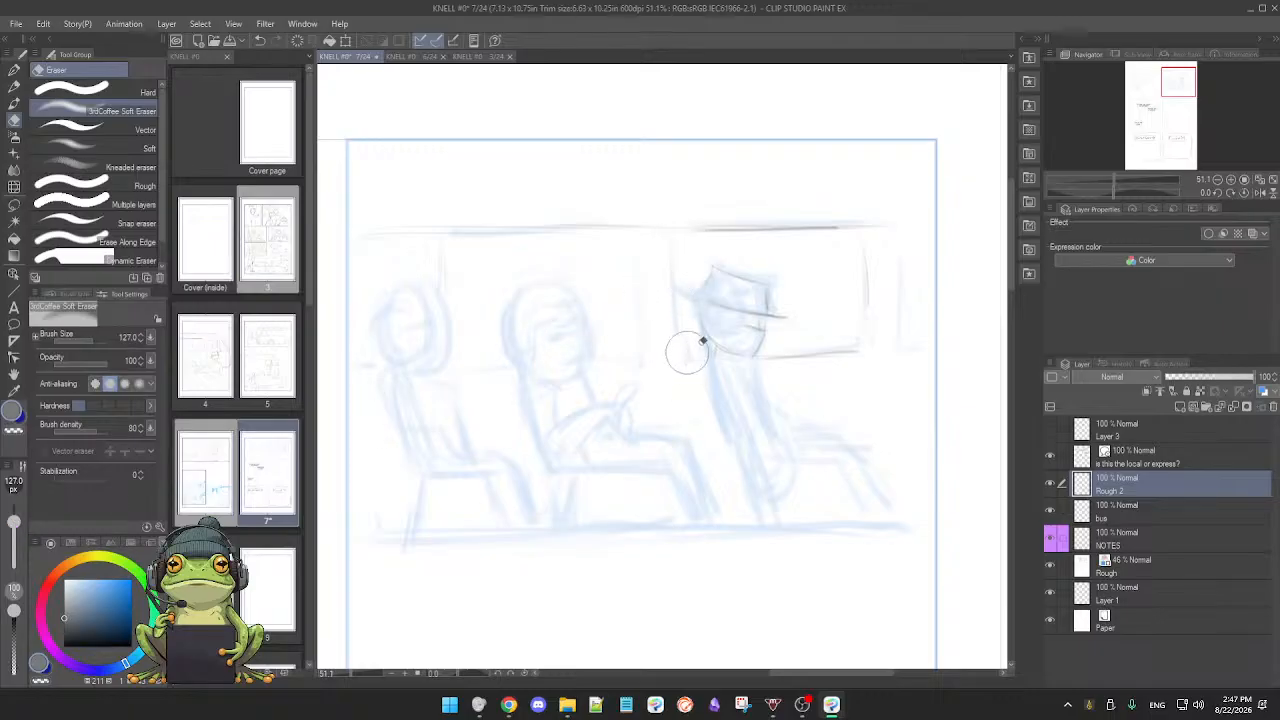
Step: Extend the window's lower edge in front of the hatted passenger and darken the windows' upper edge across the bus interior
key("p")
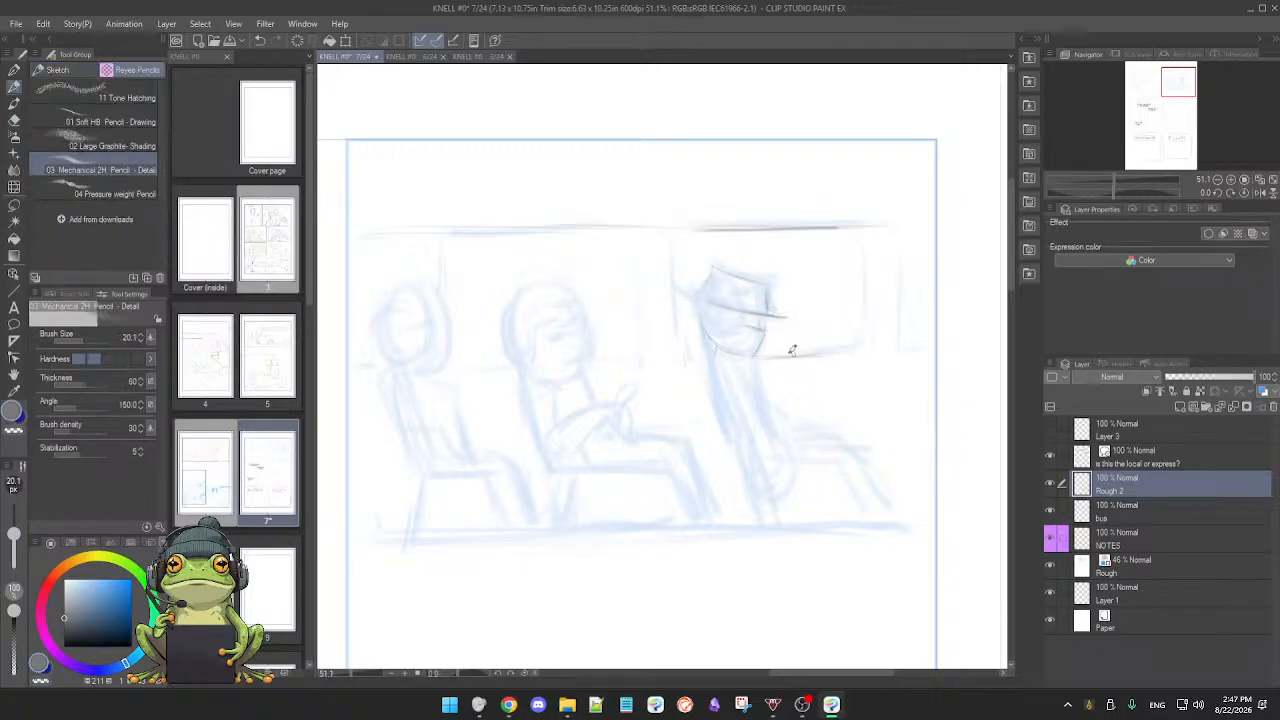
mouse_move(805, 353)
left_mouse_down()
mouse_move(759, 359)
mouse_move(902, 358)
mouse_move(754, 356)
mouse_move(903, 349)
left_mouse_up()
left_click_drag(356, 230, 726, 228)
left_click_drag(632, 224, 760, 220)
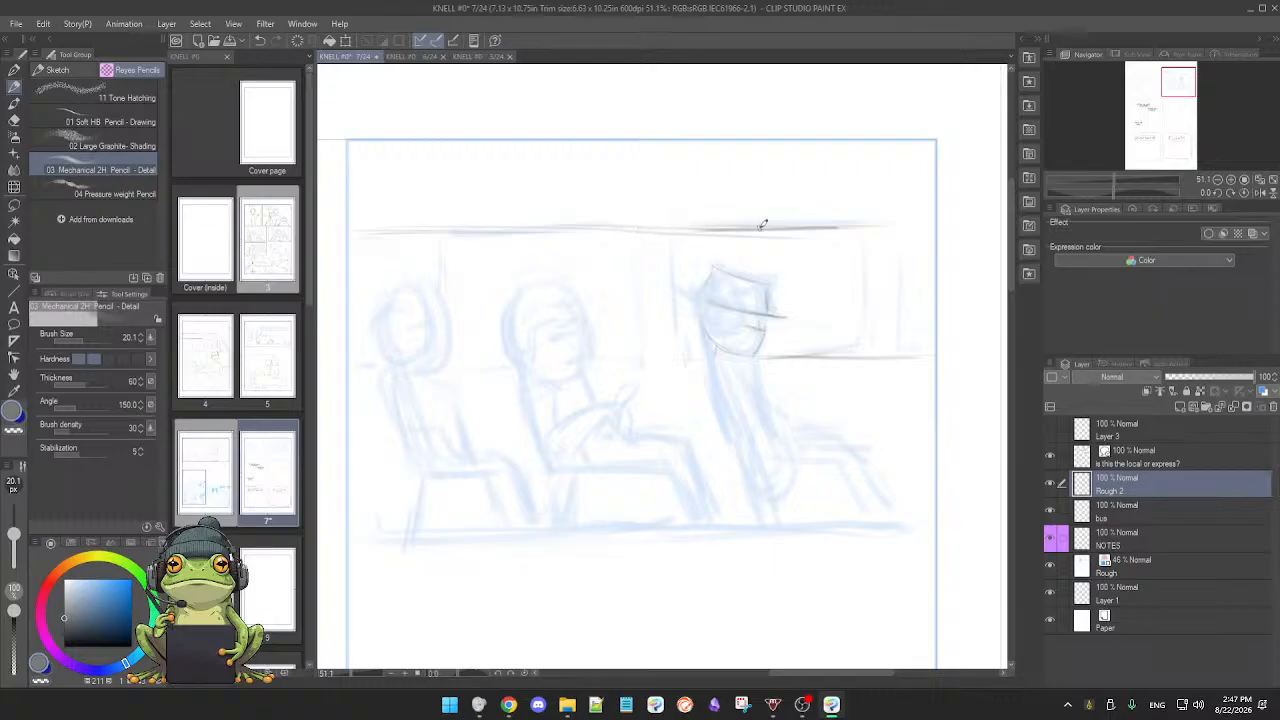
left_click_drag(680, 223, 928, 224)
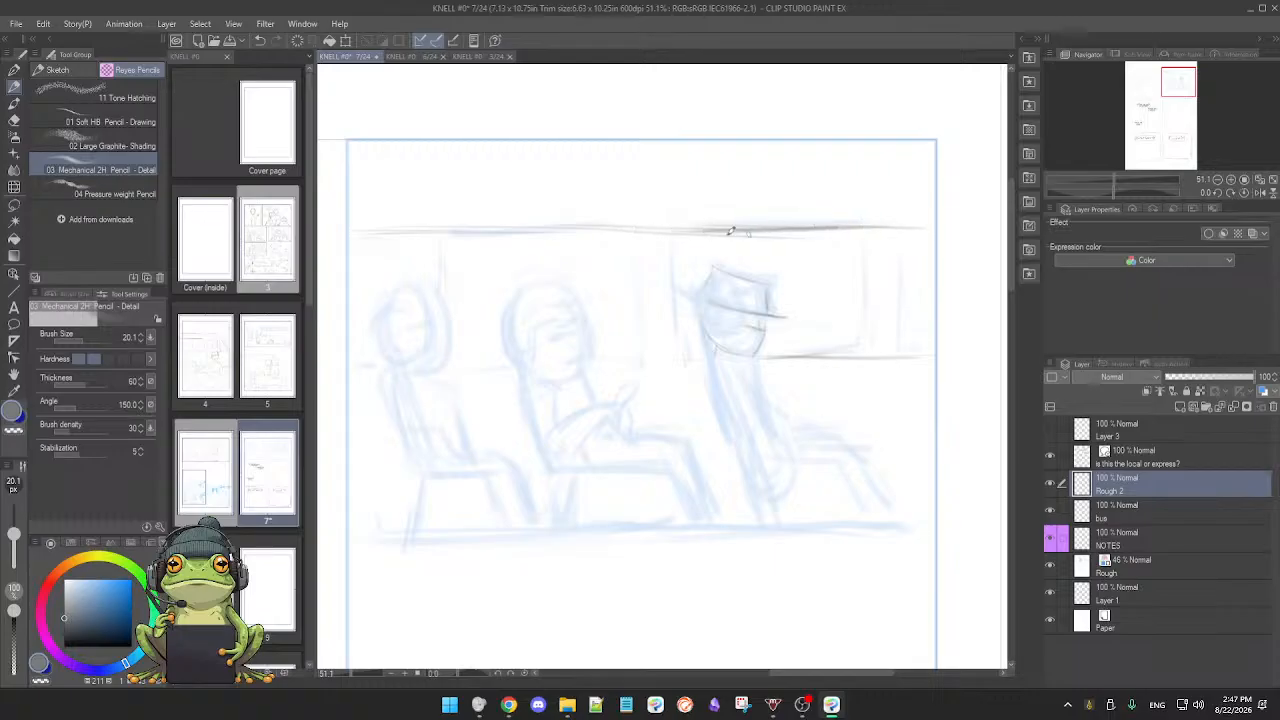
key("e")
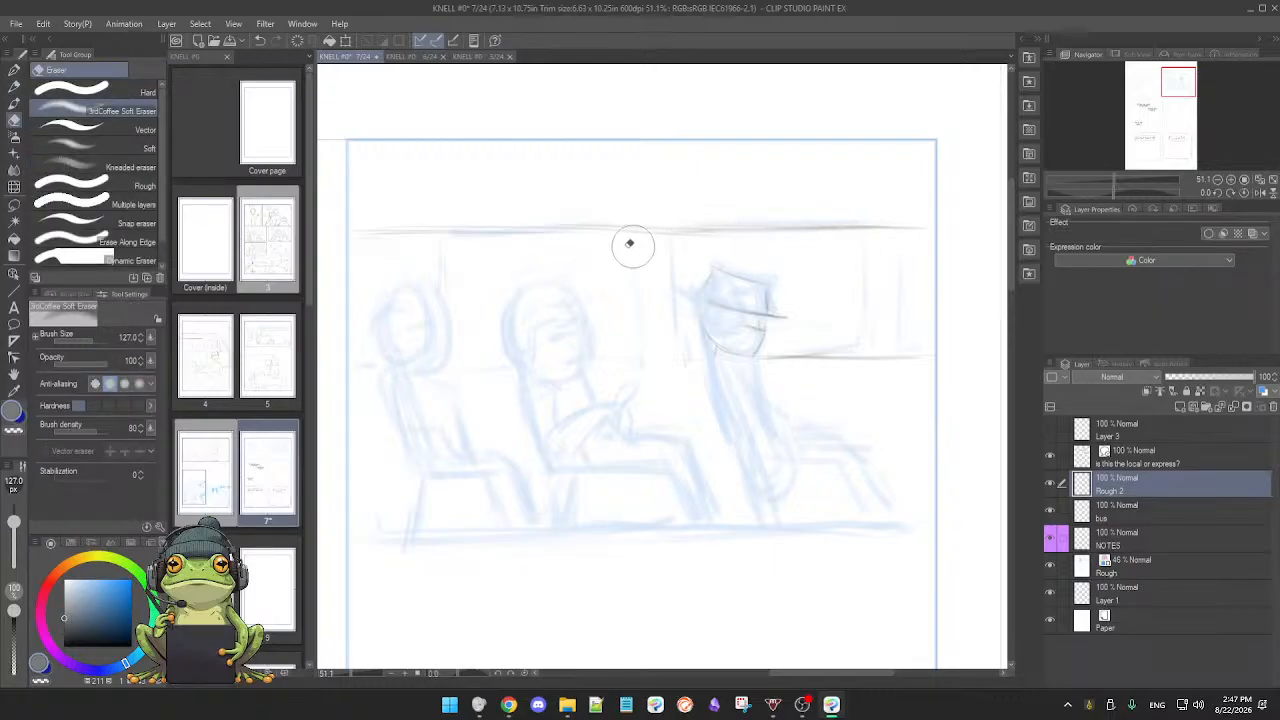
key("p")
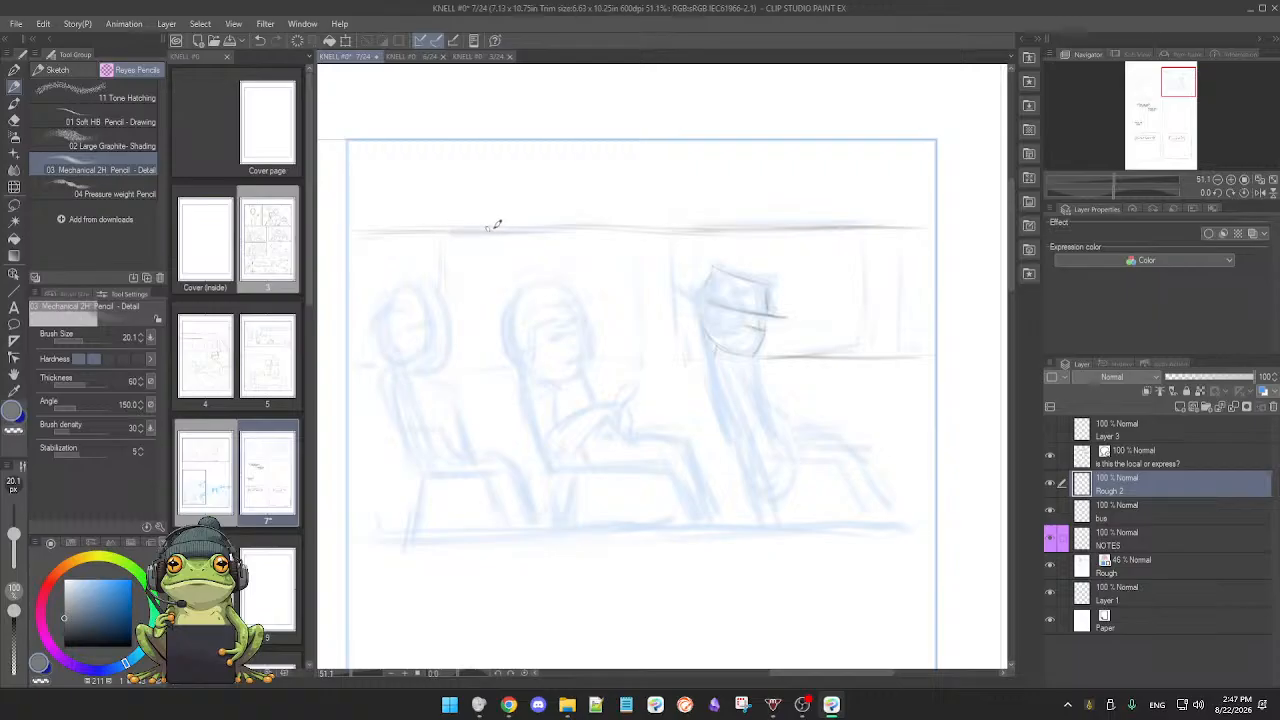
left_click_drag(493, 225, 914, 219)
Step: Draw a long horizontal line below the windows across the bus interior, at the passengers' chest height
left_click_drag(636, 342, 656, 330)
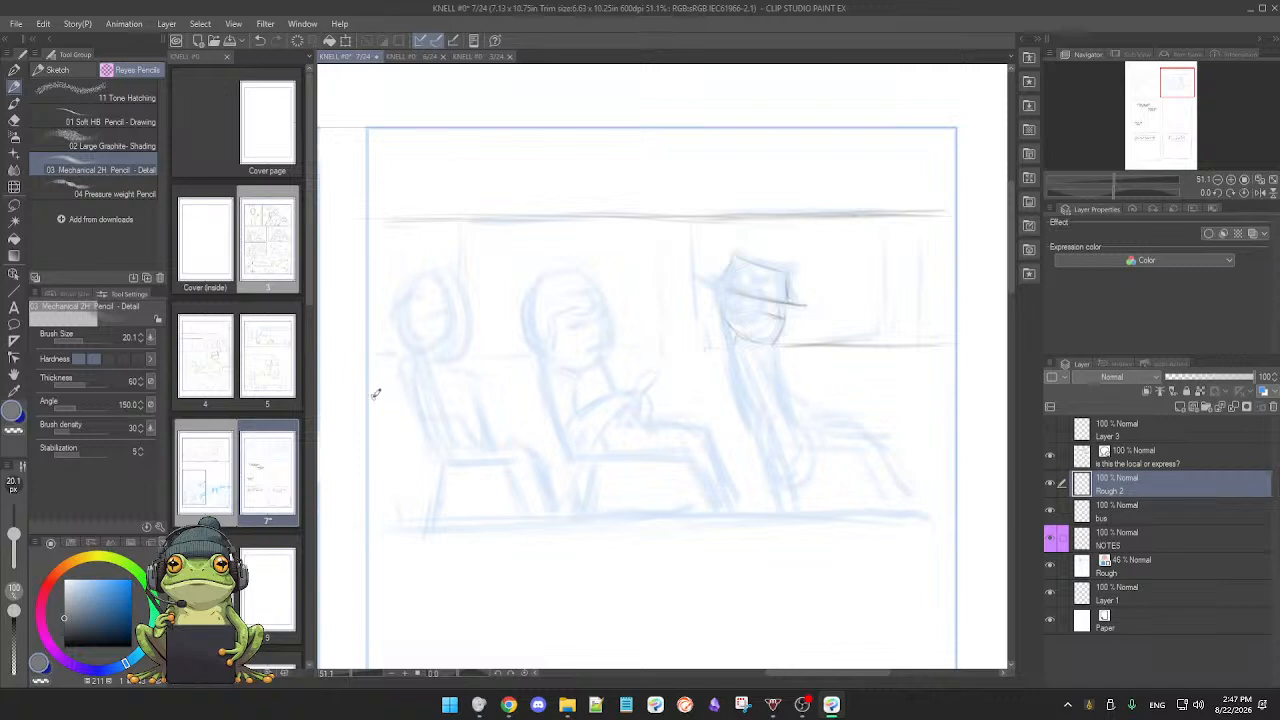
left_click_drag(370, 400, 550, 397)
left_click_drag(372, 398, 942, 390)
Step: Erase the new horizontal line where it crosses the passengers and lighten the window's lower edge in front of the hatted passenger
key("e")
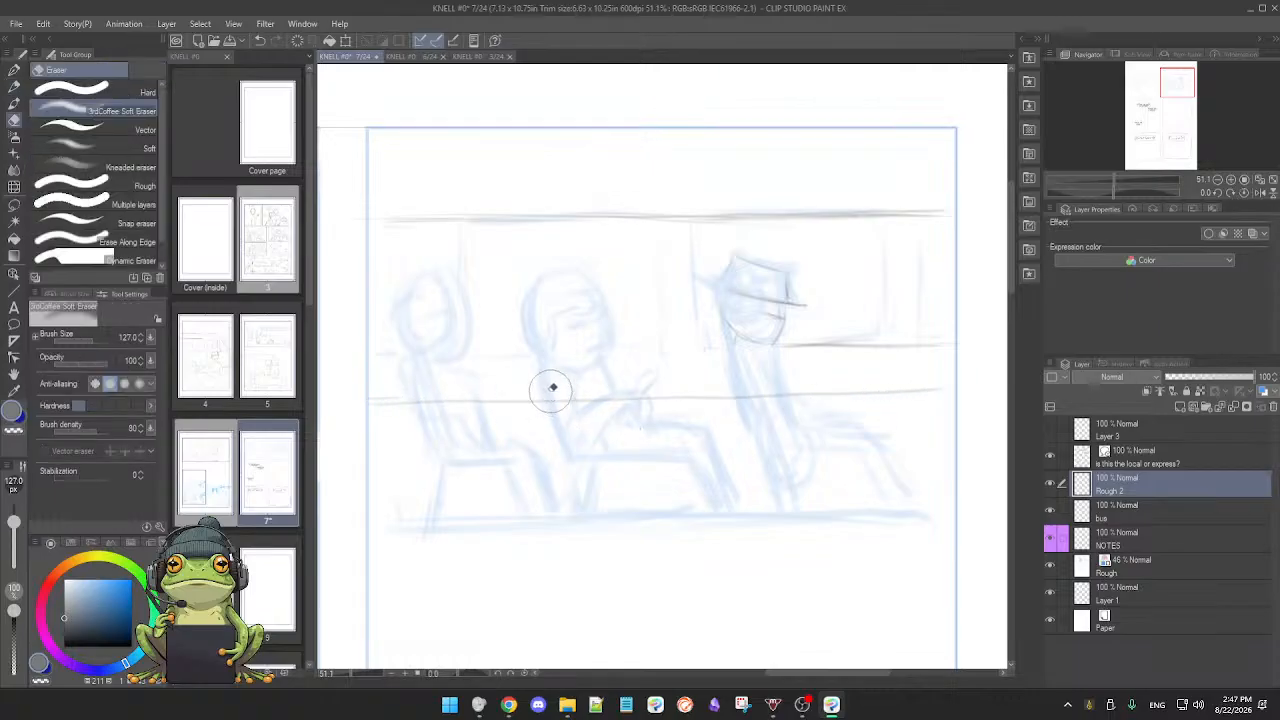
mouse_move(576, 381)
left_mouse_down()
mouse_move(600, 380)
mouse_move(614, 406)
mouse_move(600, 410)
left_mouse_up()
mouse_move(459, 397)
left_mouse_down()
mouse_move(437, 415)
mouse_move(469, 411)
left_mouse_up()
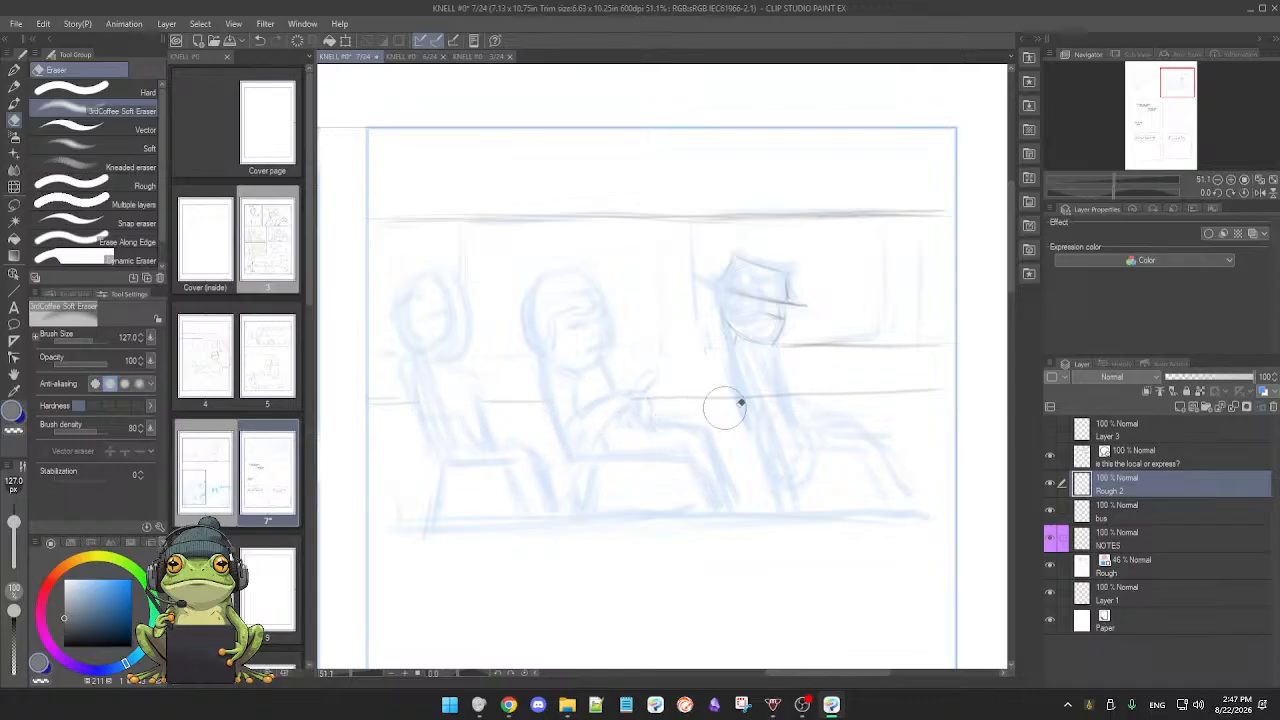
left_click_drag(759, 387, 778, 411)
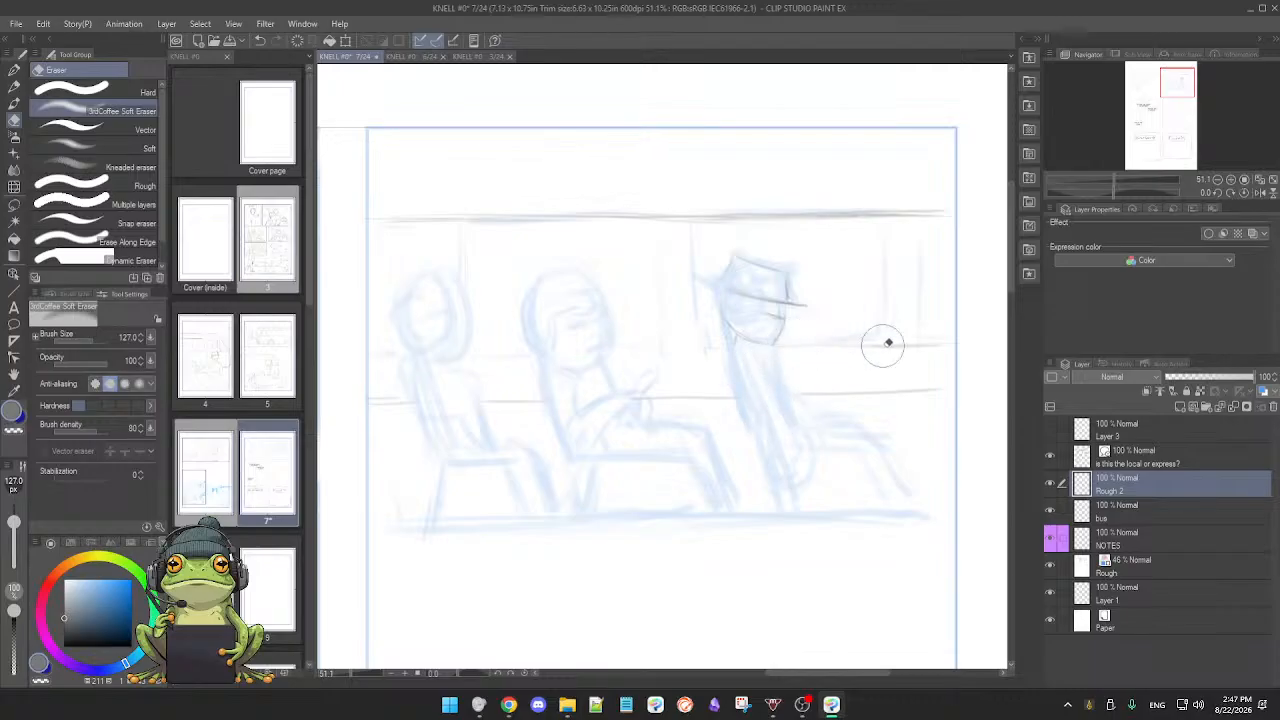
Step: Pencil the hatted passenger's back of head, hair hatching, jaw and neck, and extend the hat brim behind the head
key("p")
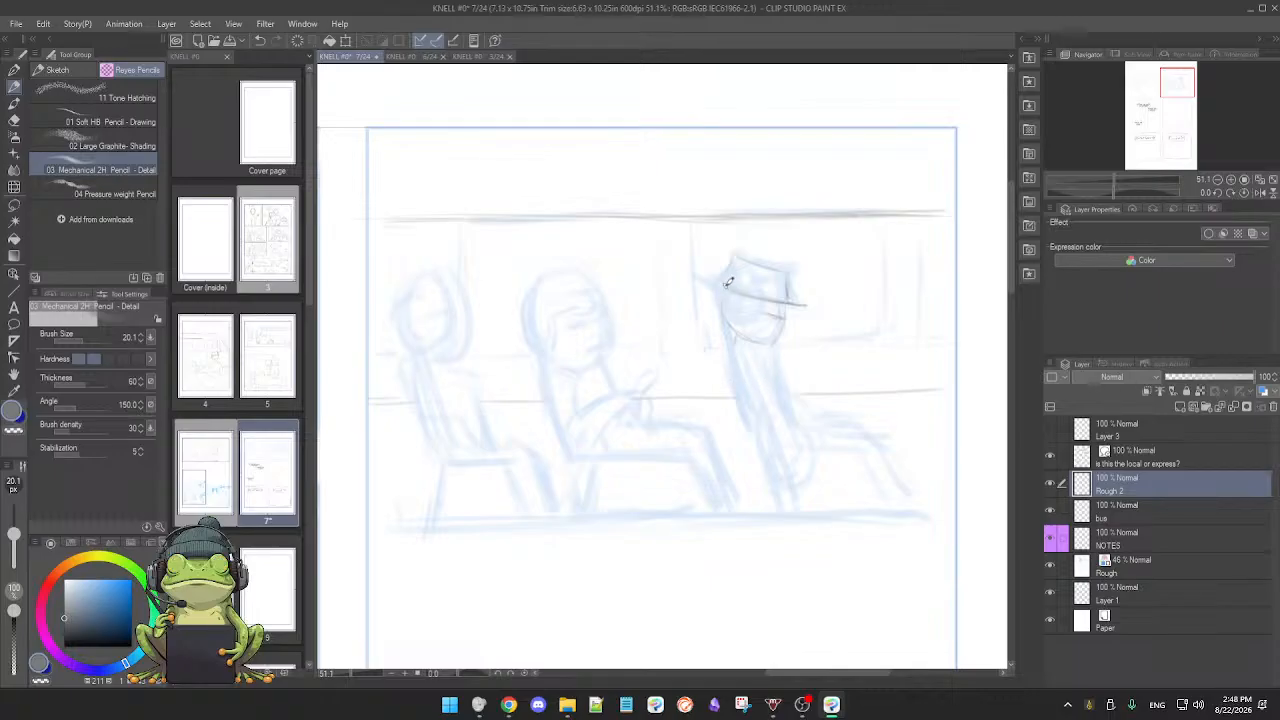
left_click_drag(725, 285, 728, 322)
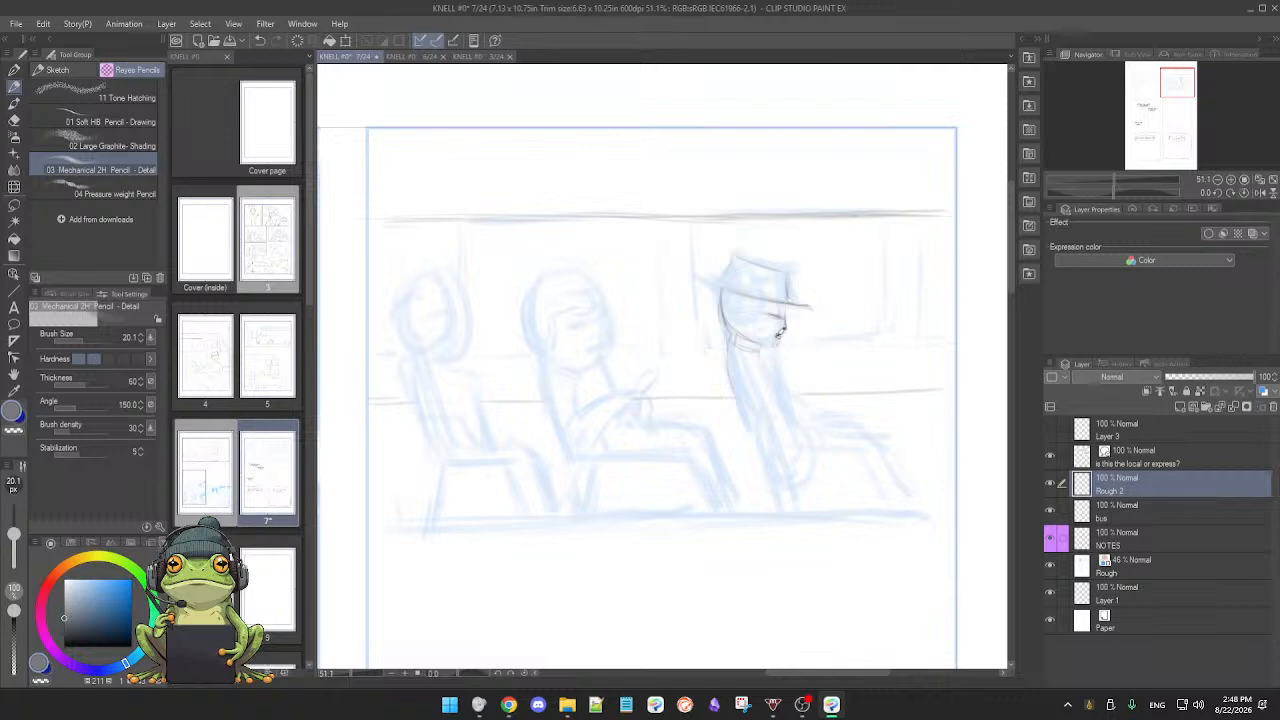
left_click_drag(786, 329, 780, 335)
left_click_drag(700, 276, 721, 286)
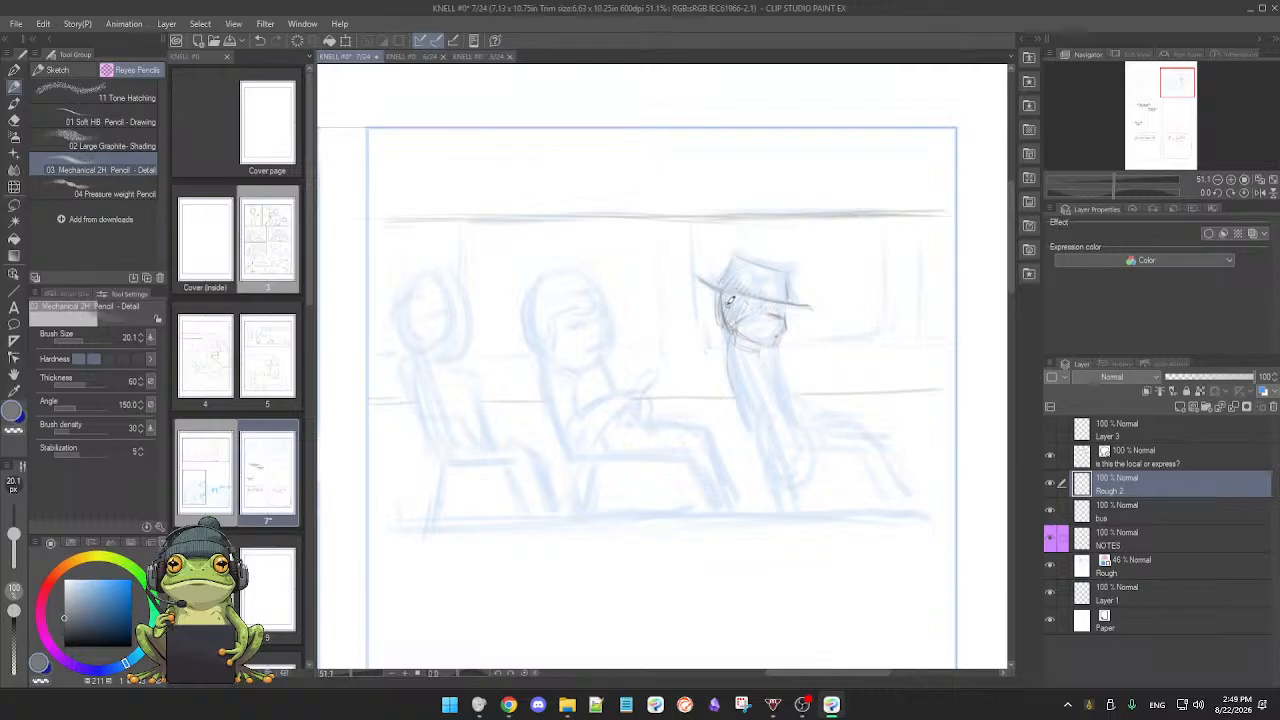
Step: Compare the sketch with the Rough and Rough 2 layers toggled, lower the Rough layer's opacity to 16%, and reselect Rough 2
left_click(1050, 484)
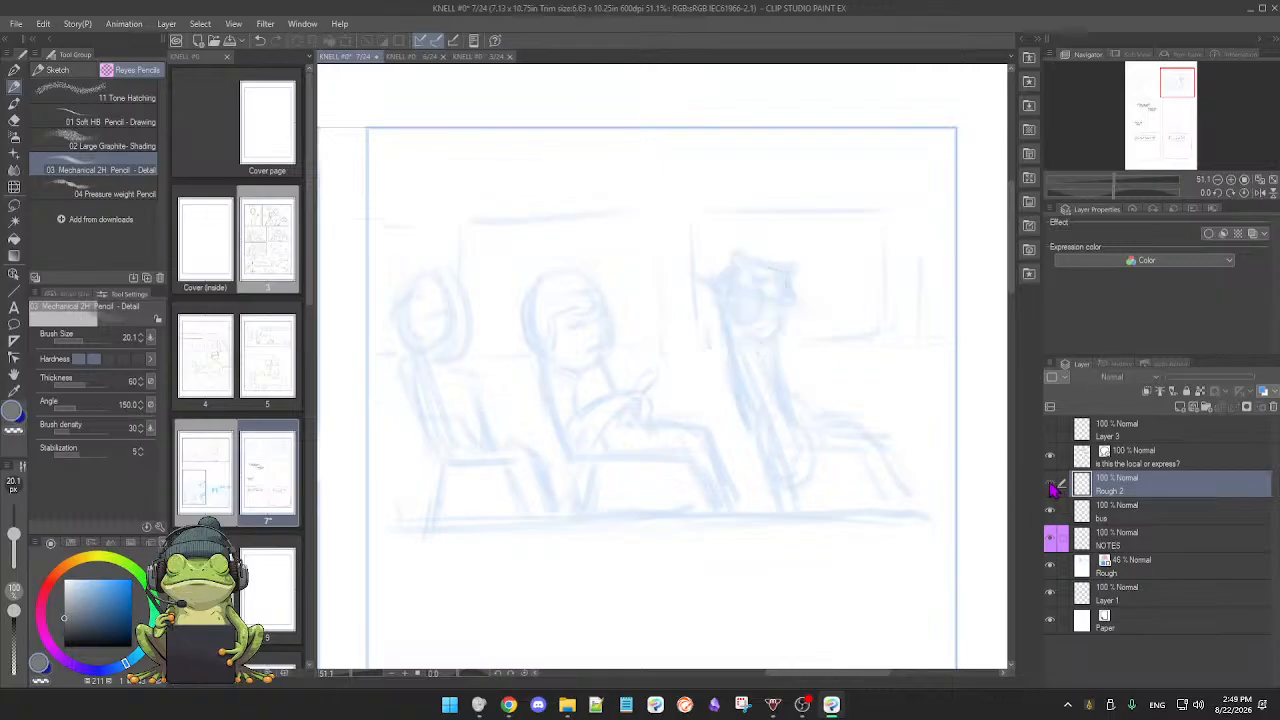
left_click(1050, 484)
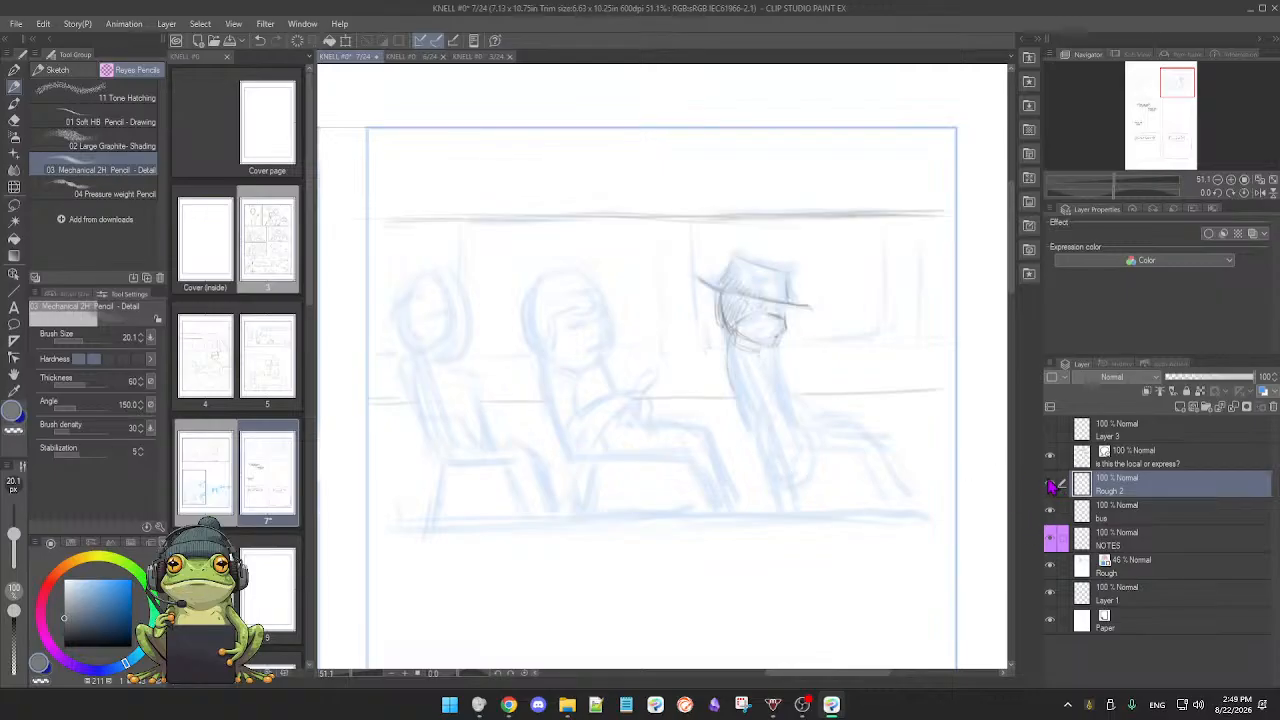
left_click(1050, 566)
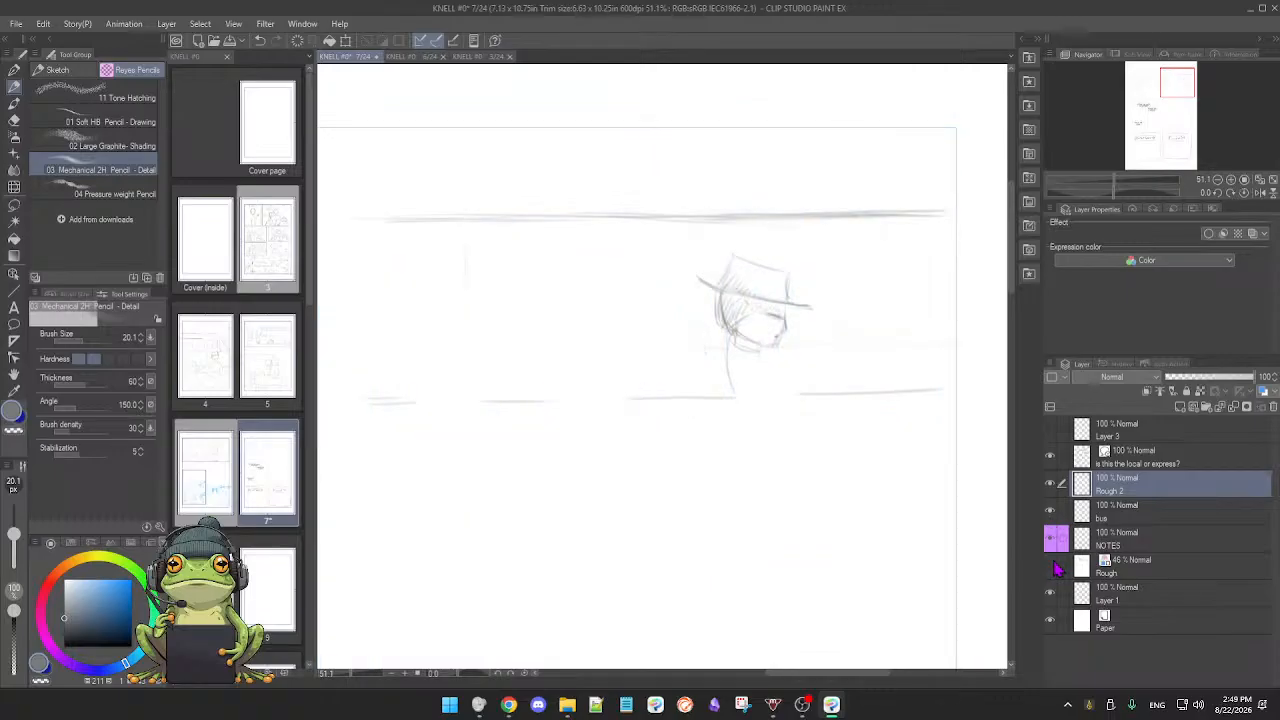
left_click(1050, 566)
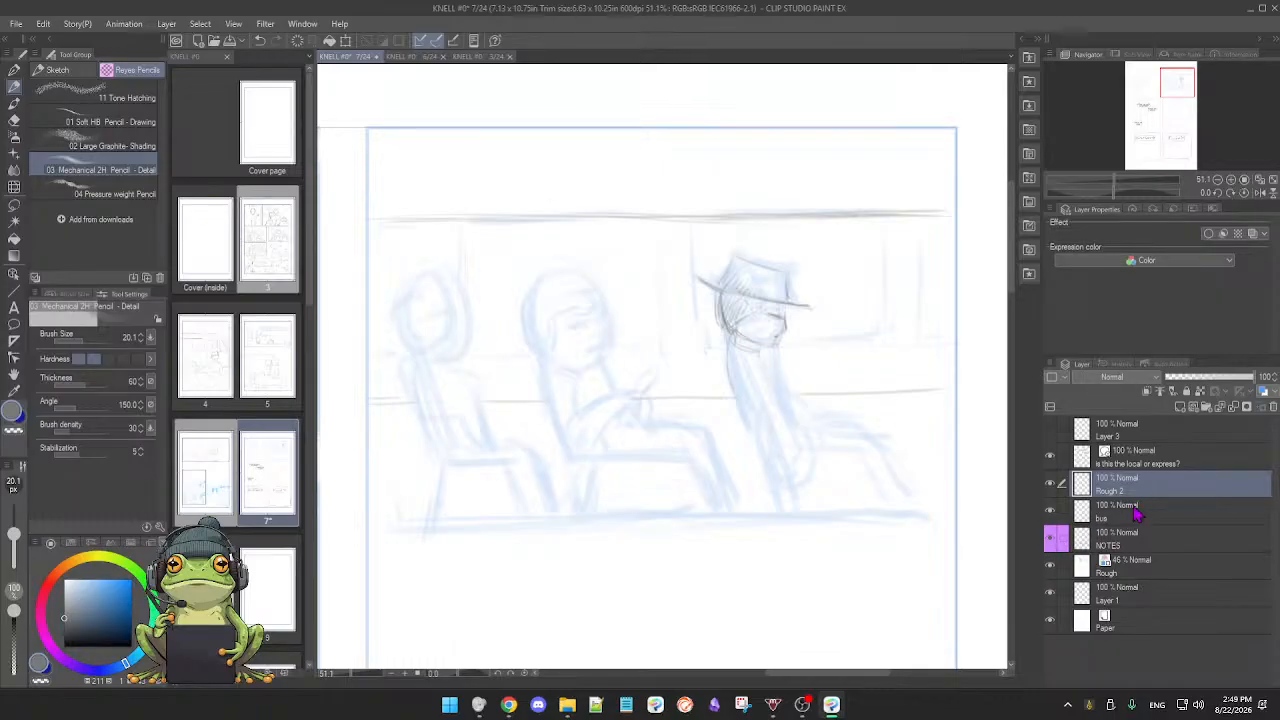
left_click(1133, 563)
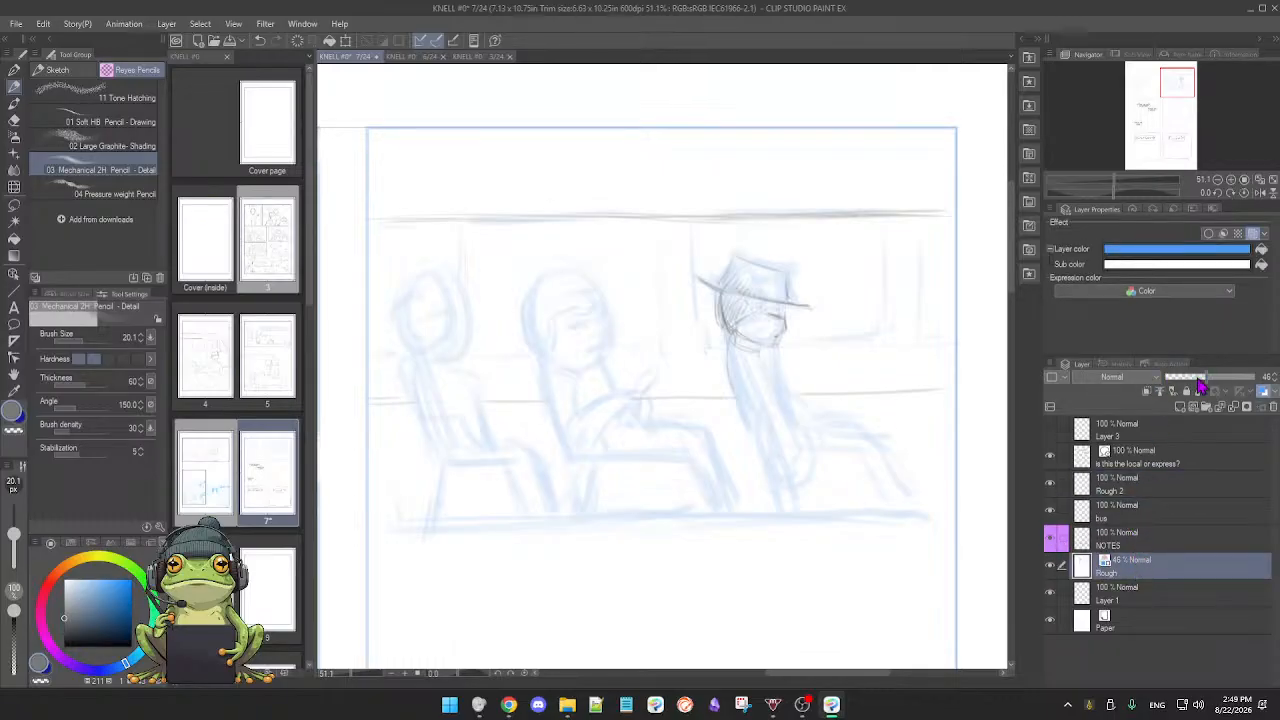
left_click_drag(1200, 388, 1180, 387)
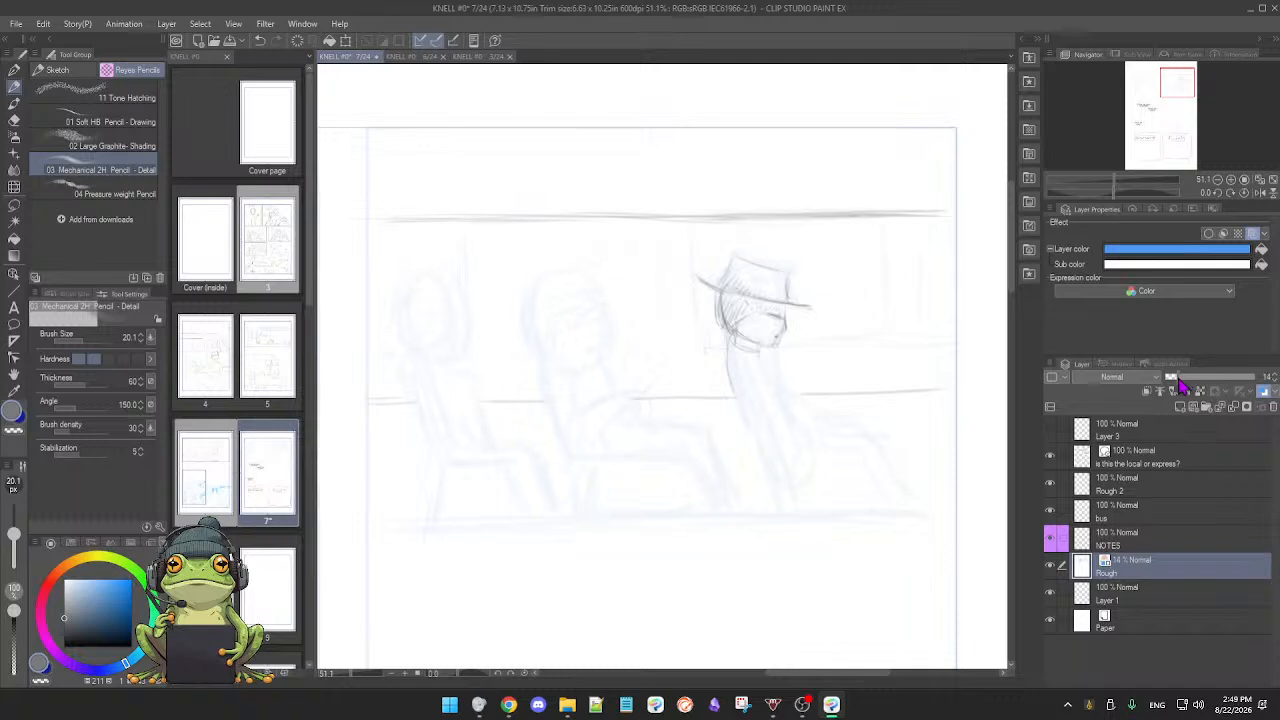
left_click(1128, 485)
Step: Reduce the eraser size to 56.1 and clean up the heavy hair strokes at the back of the hatted passenger's head
scroll(731, 390, "up", 4)
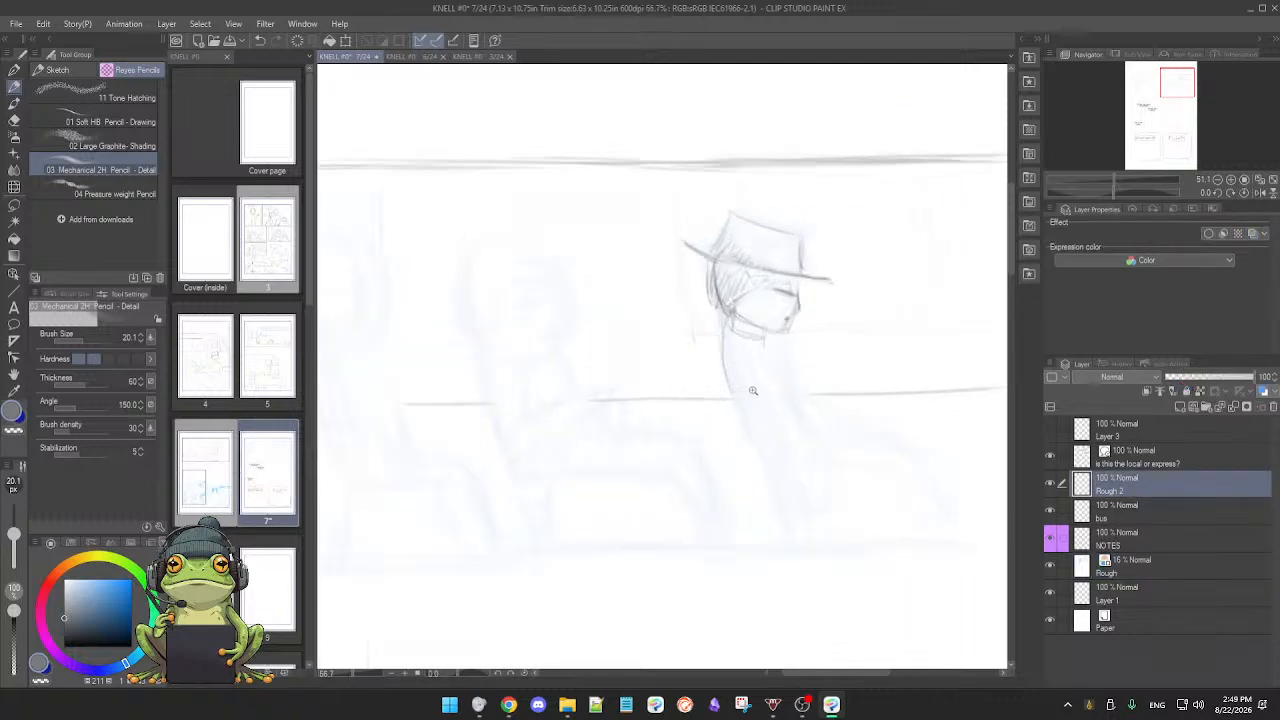
key("e")
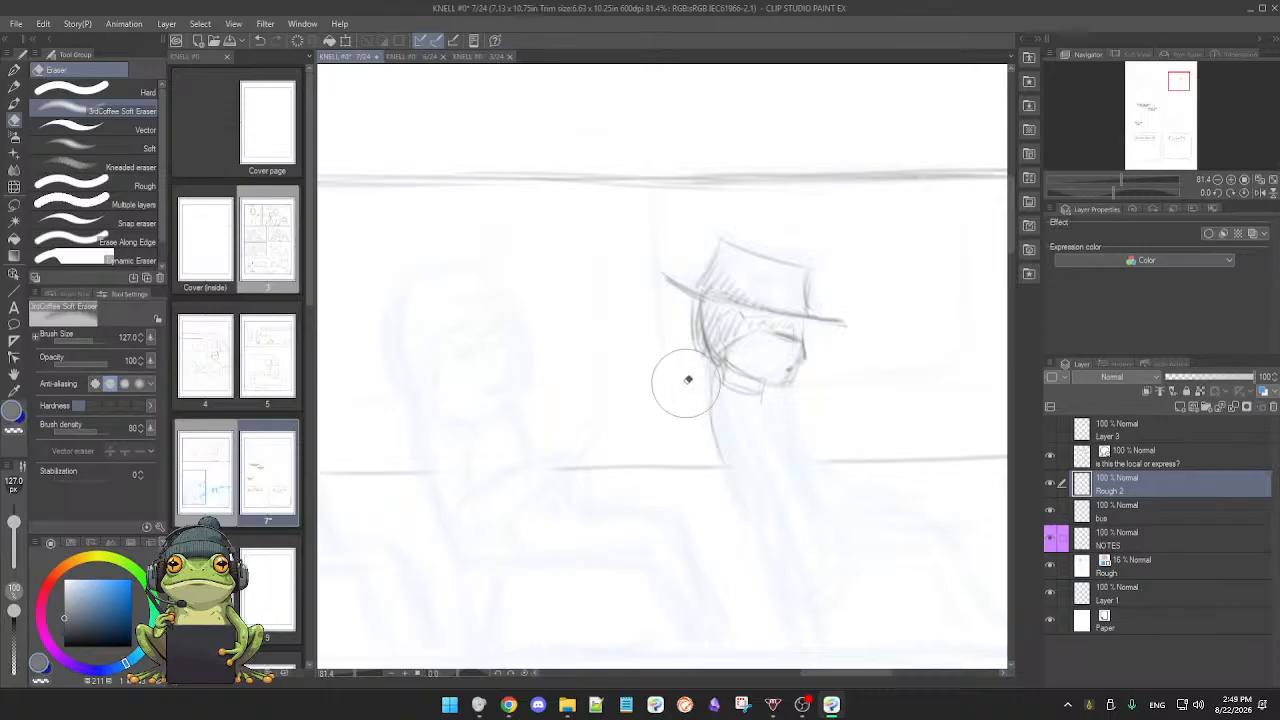
left_click_drag(14, 521, 15, 533)
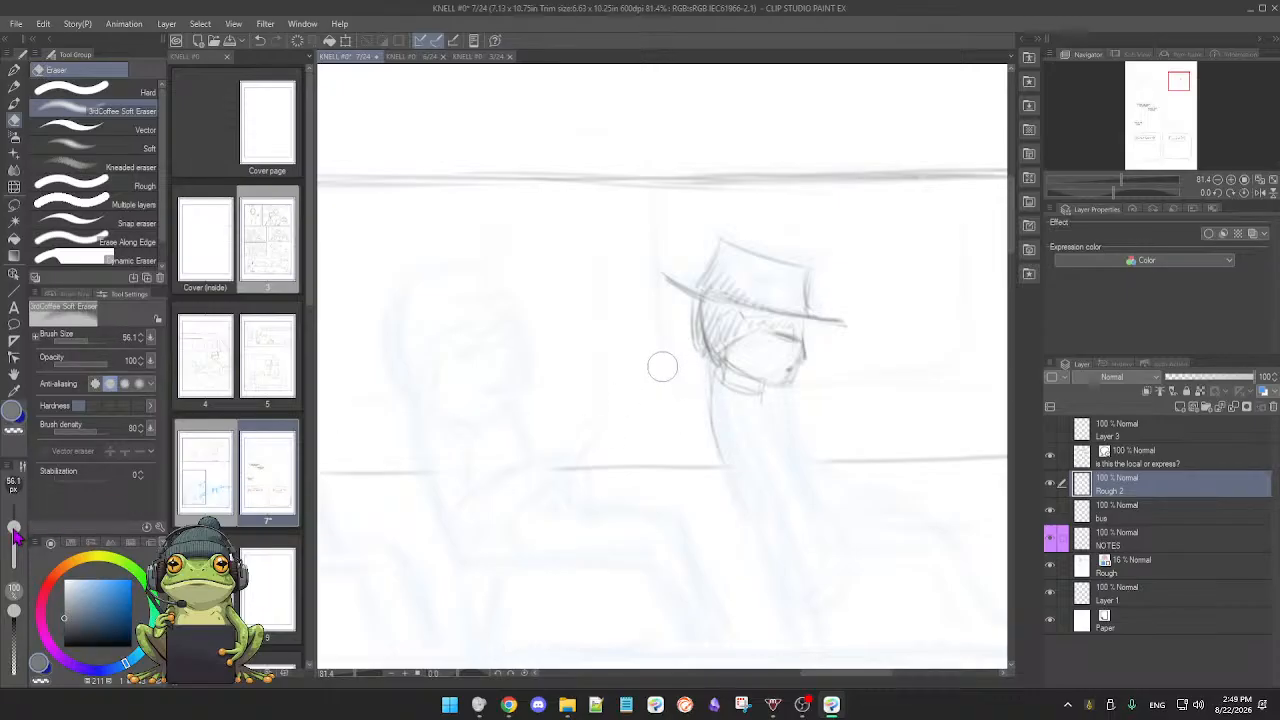
key("p")
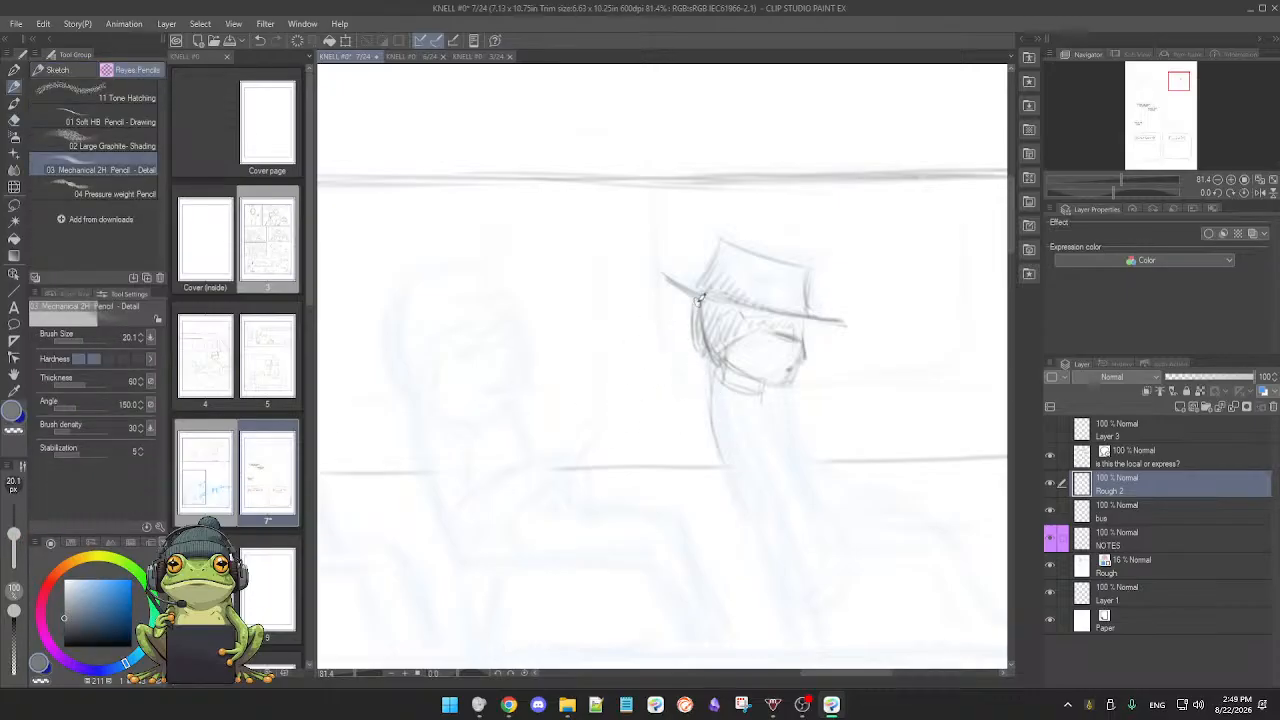
key("e")
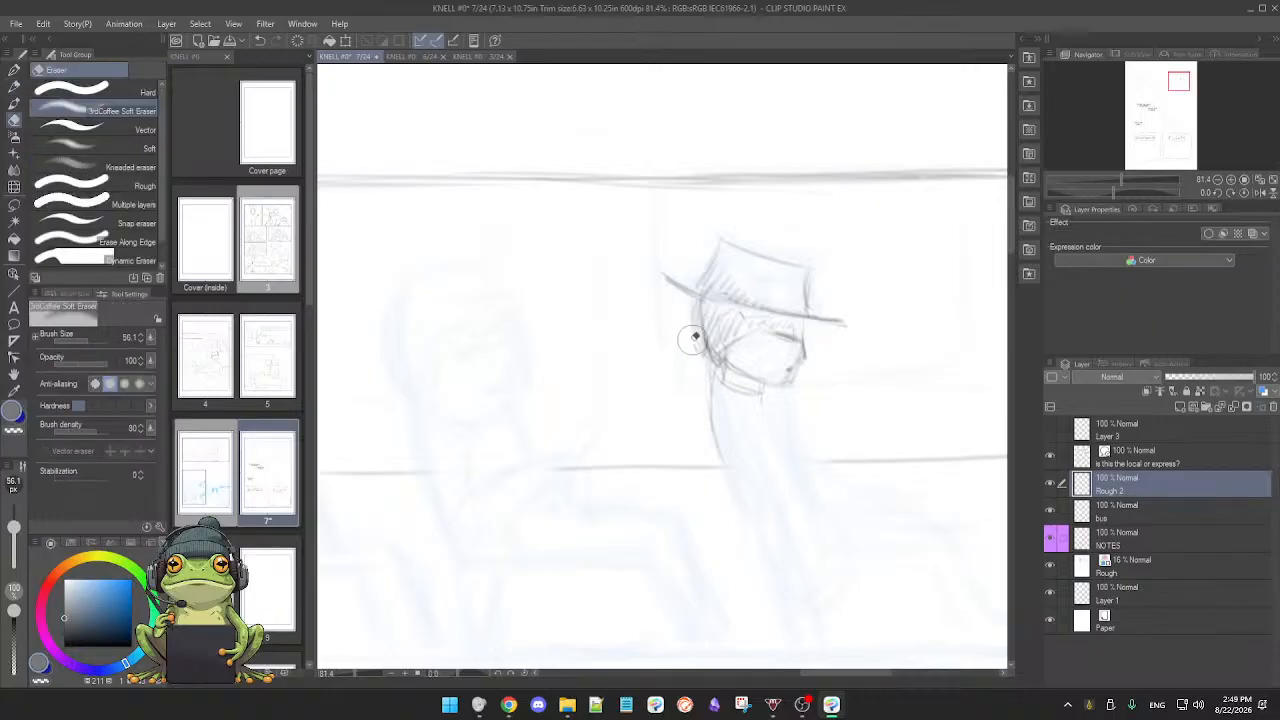
key("p")
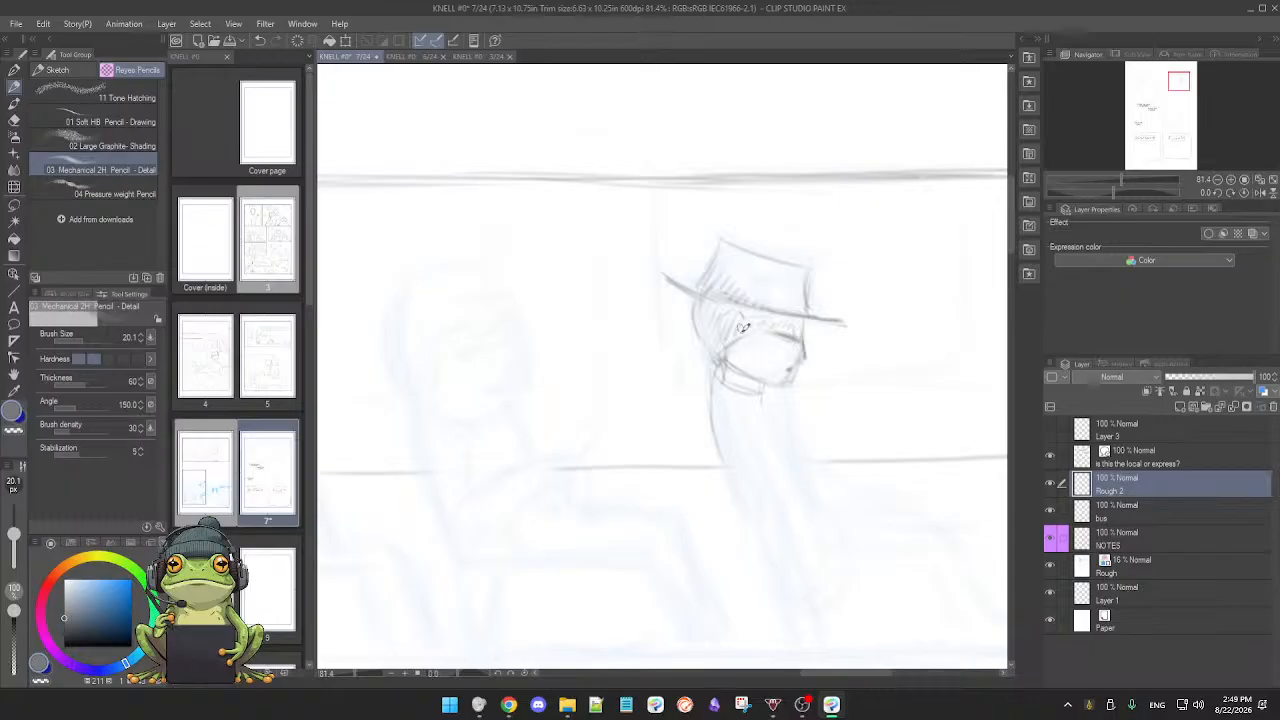
Step: Erase the hatching beside the hatted passenger's cheek and re-pencil the hairline and back of the head under the brim
key("e")
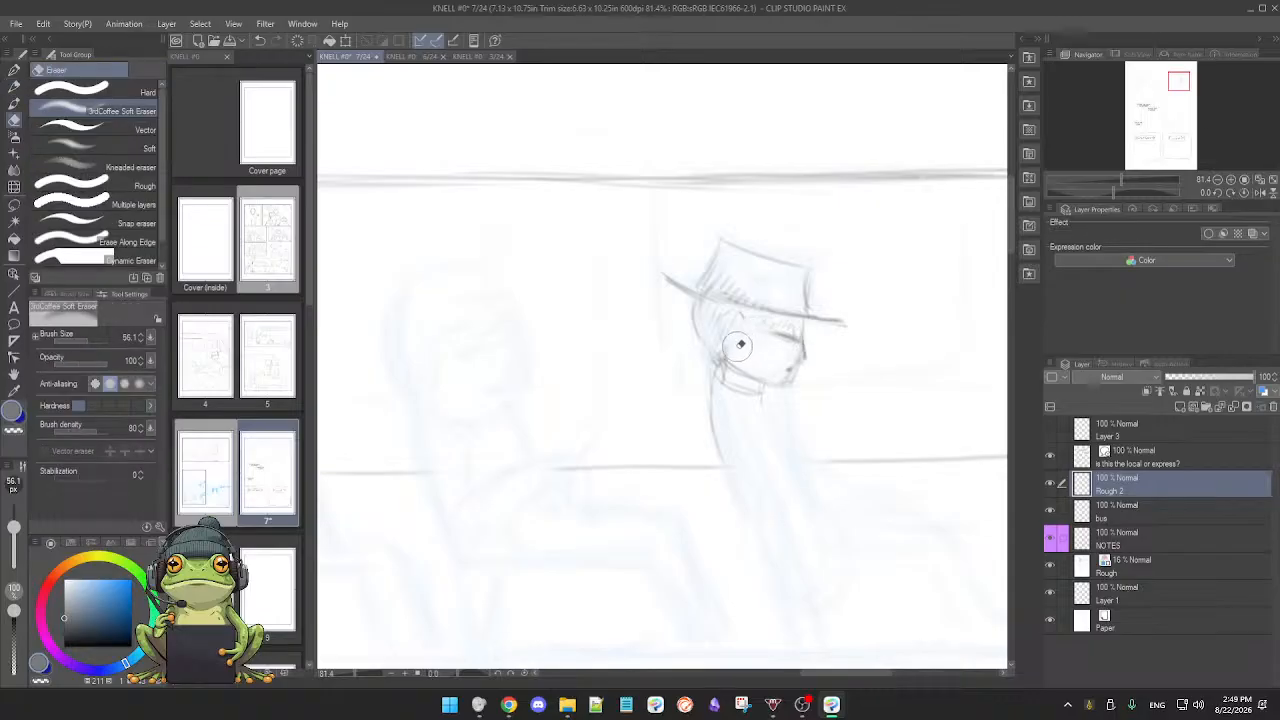
key("p")
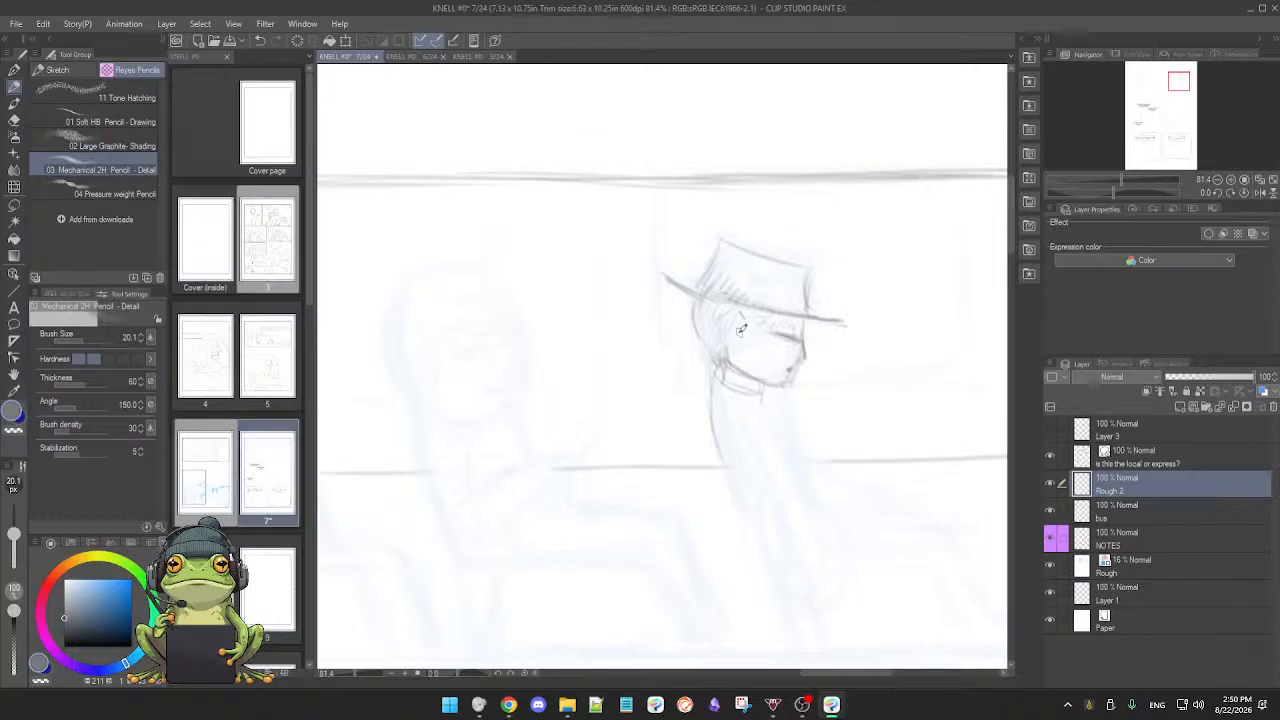
key("e")
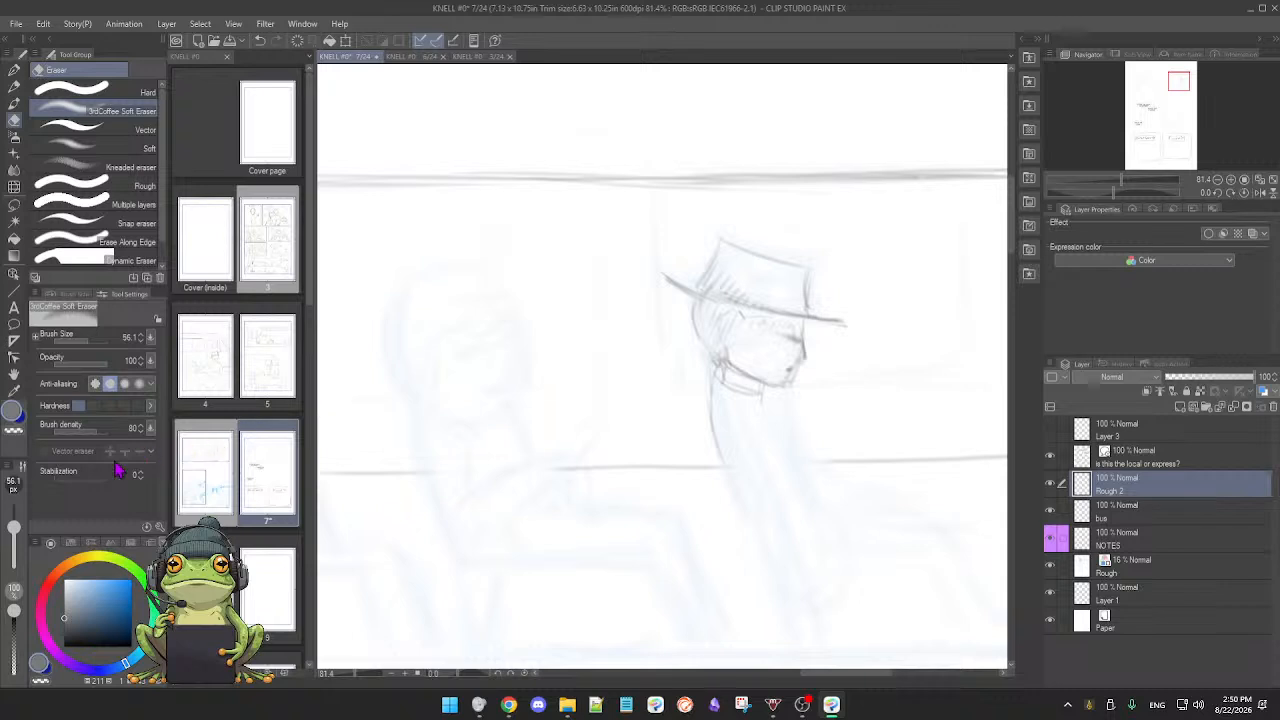
left_click_drag(13, 520, 11, 530)
key("p")
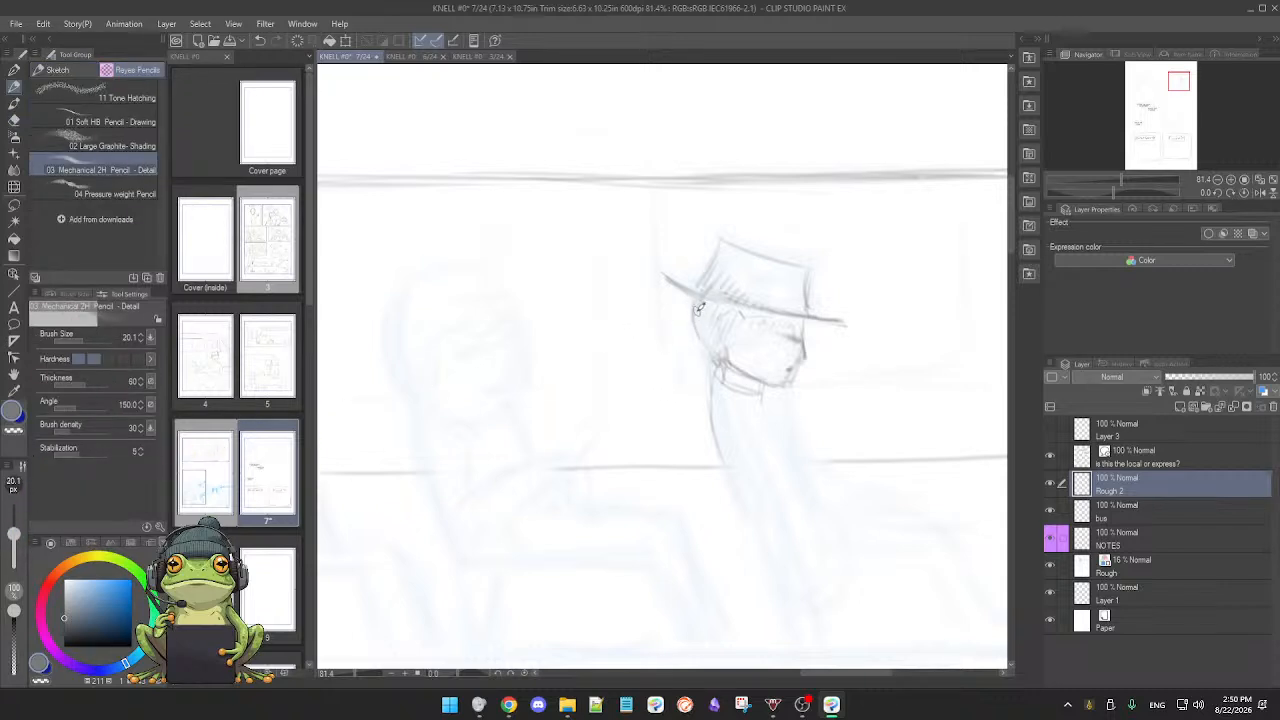
left_click_drag(698, 303, 701, 335)
Step: Clean up the stray marks around the hatted passenger's temple and eye, and re-pencil the brow beneath the brim
key("e")
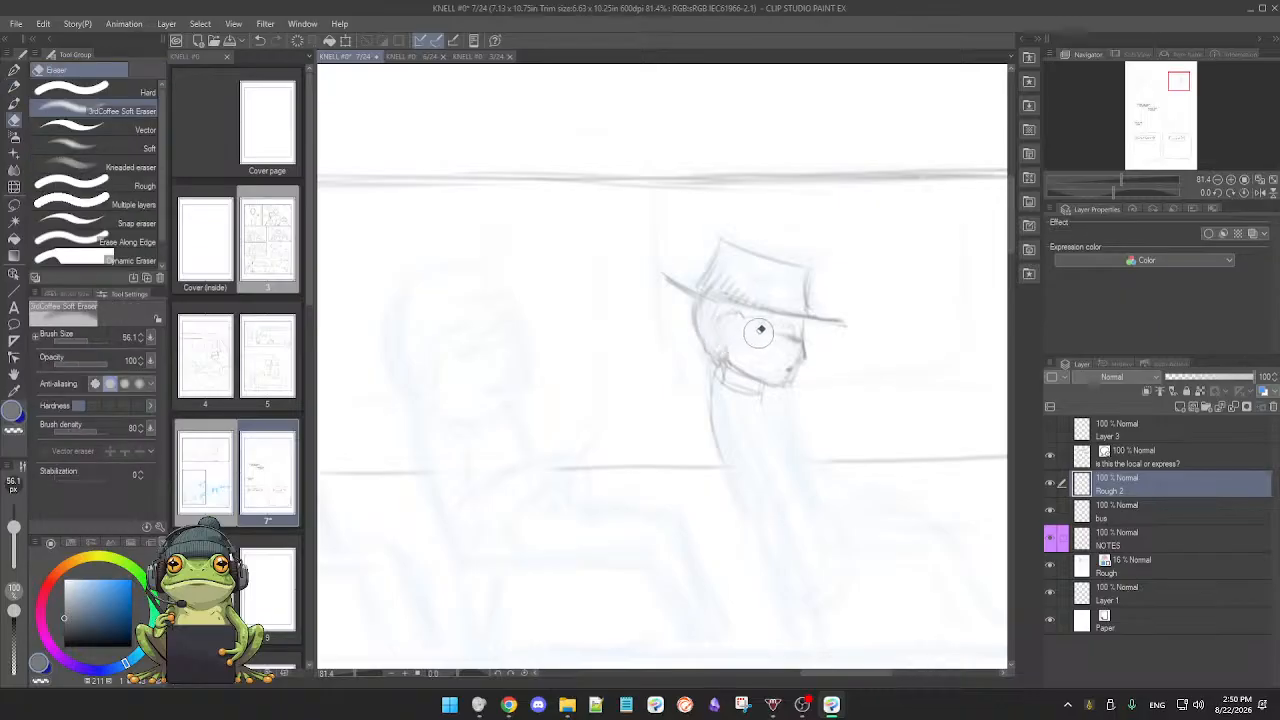
key("p")
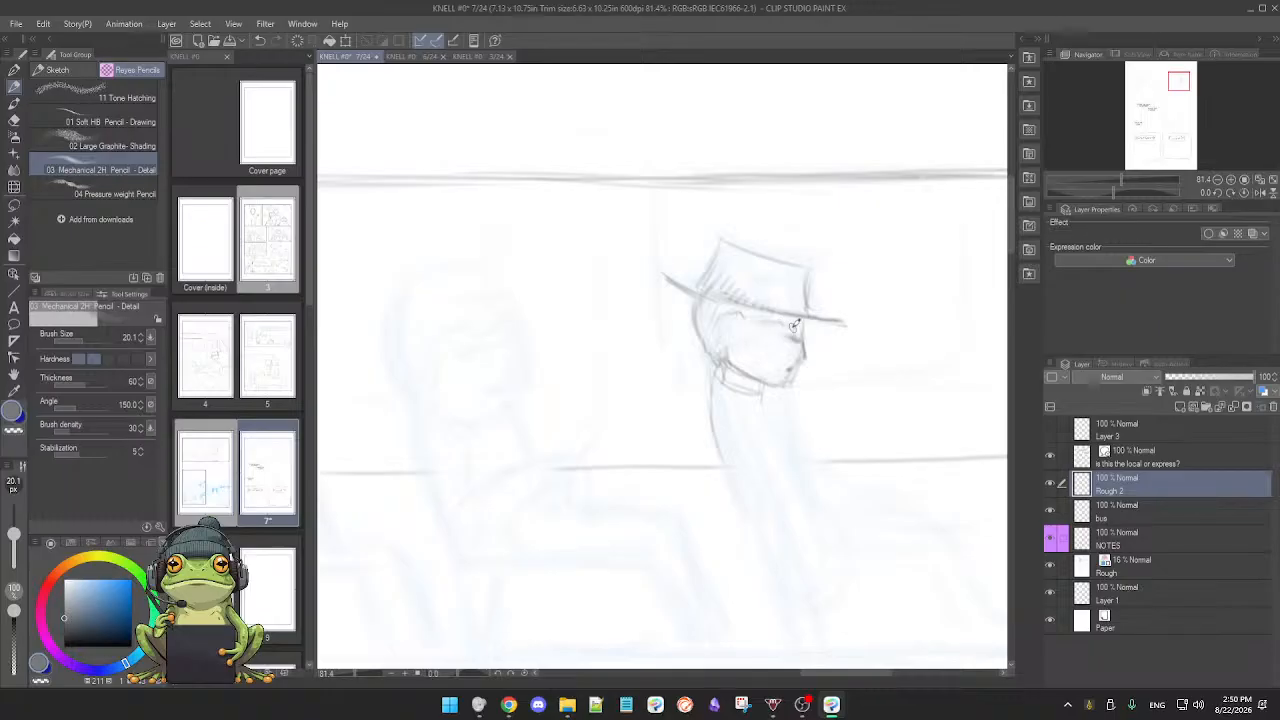
key("e")
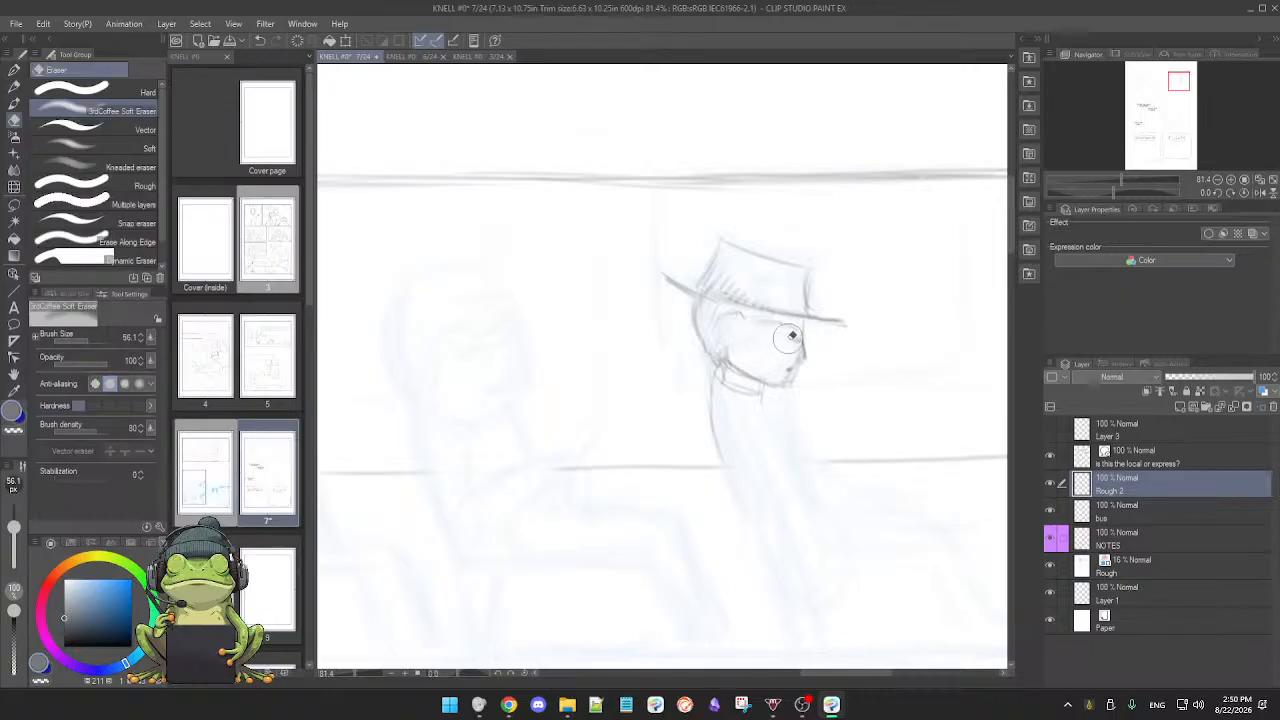
key("p")
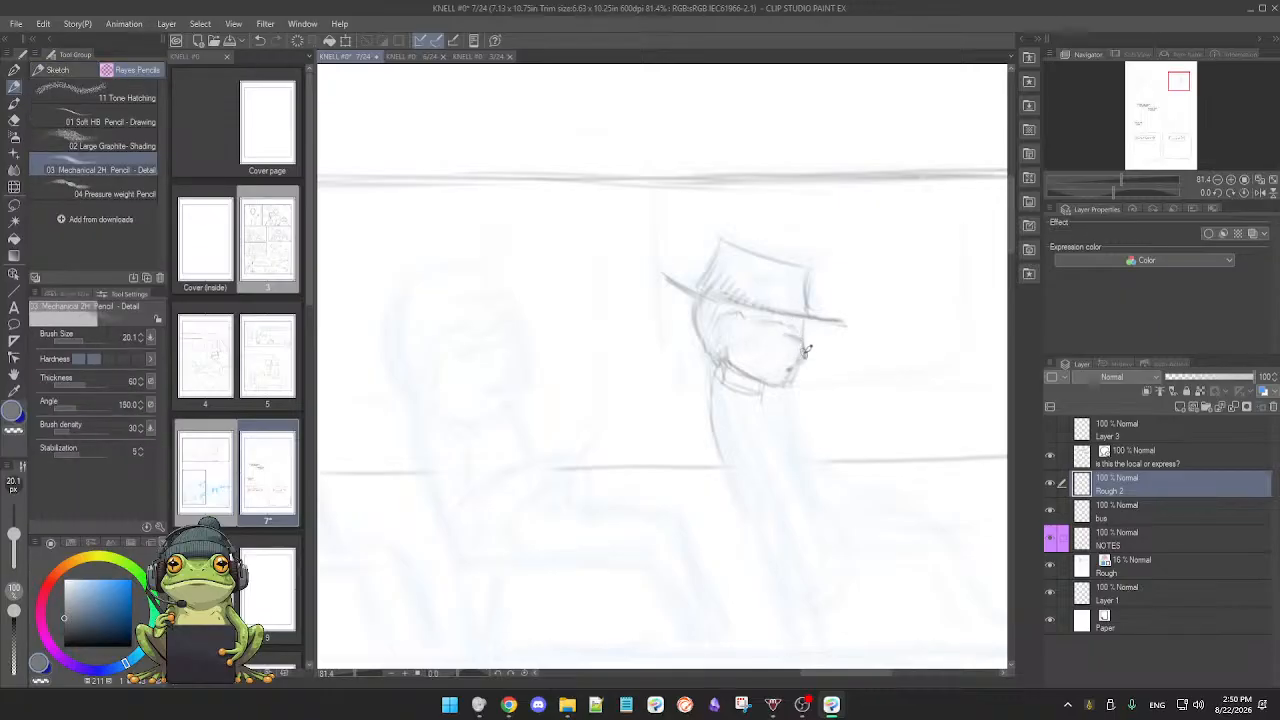
Step: Firm up the hatted passenger's face profile and hat crown outline, erase stray marks inside the crown, and refine the brim
key("e")
key("p")
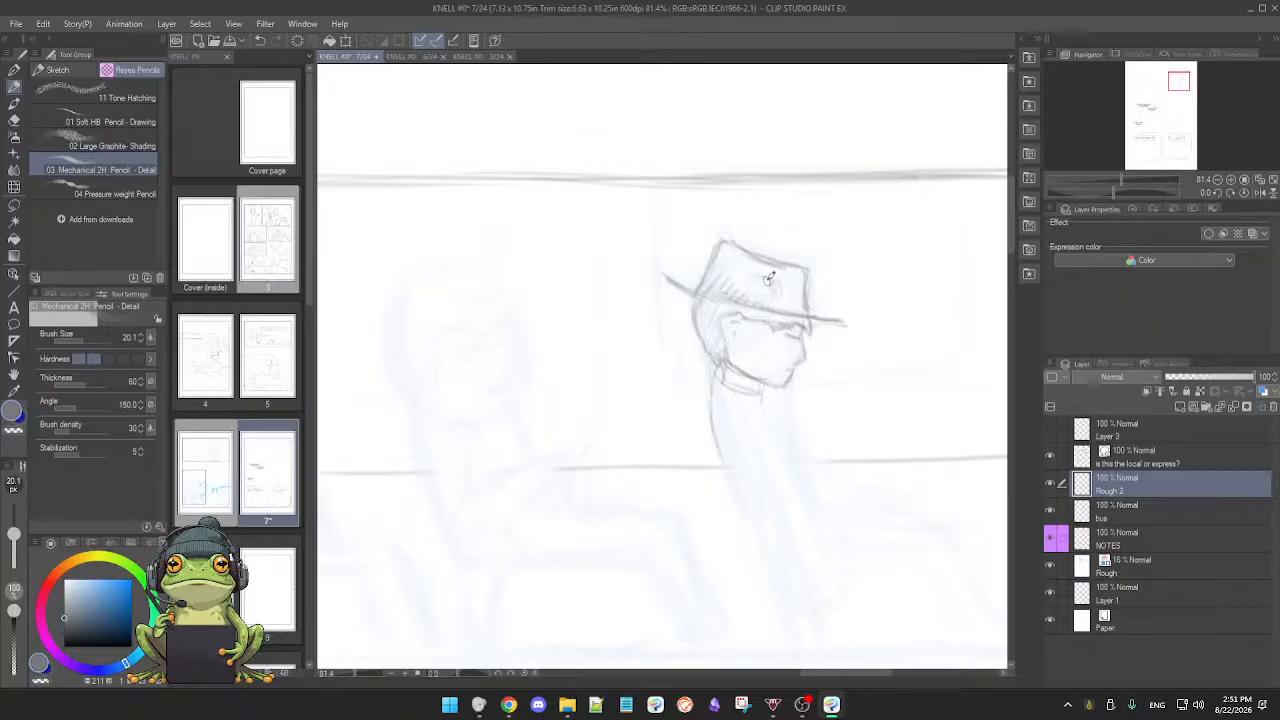
key("e")
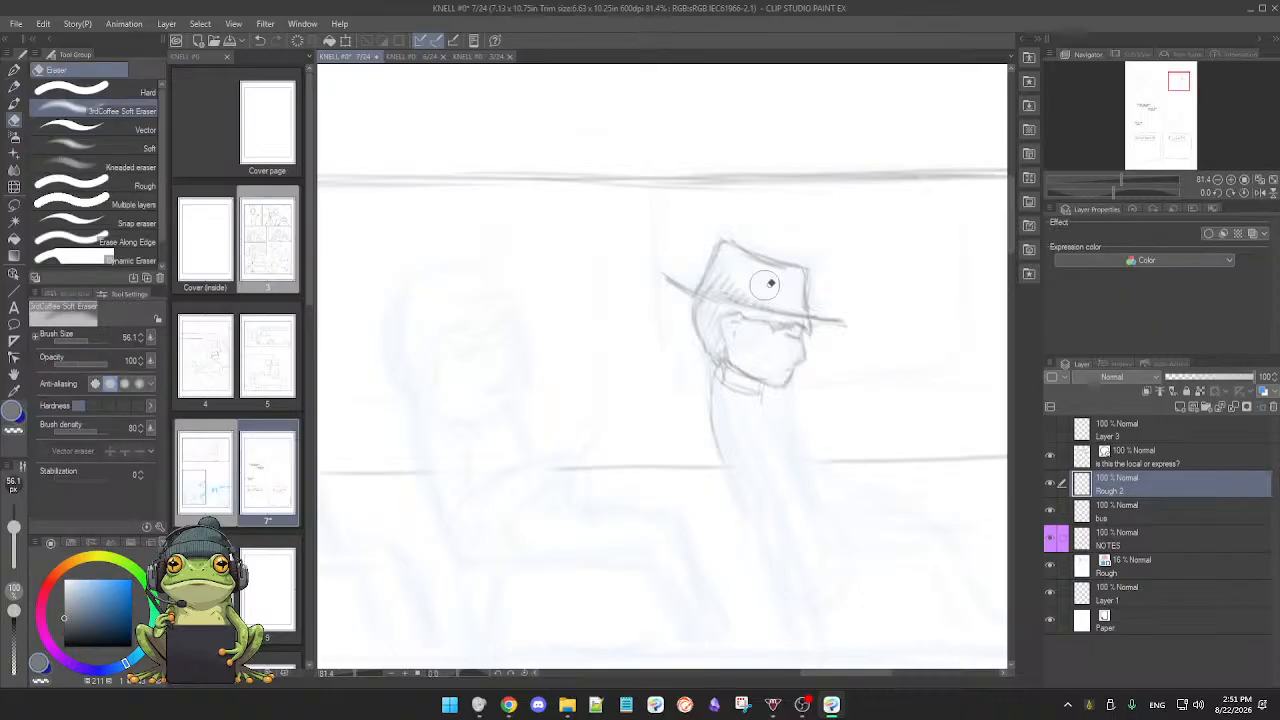
key("p")
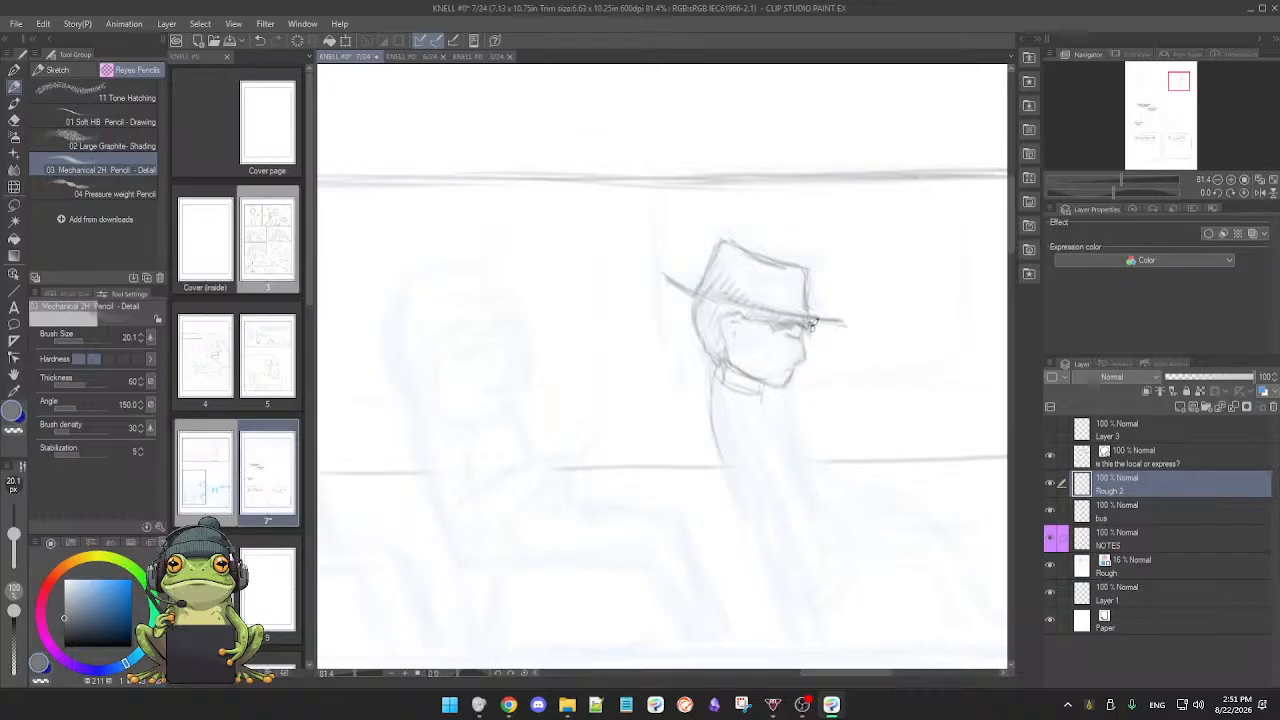
Step: Darken the underside of the hatted passenger's brim and shade the brow and back hair beneath it
left_click_drag(857, 360, 625, 398)
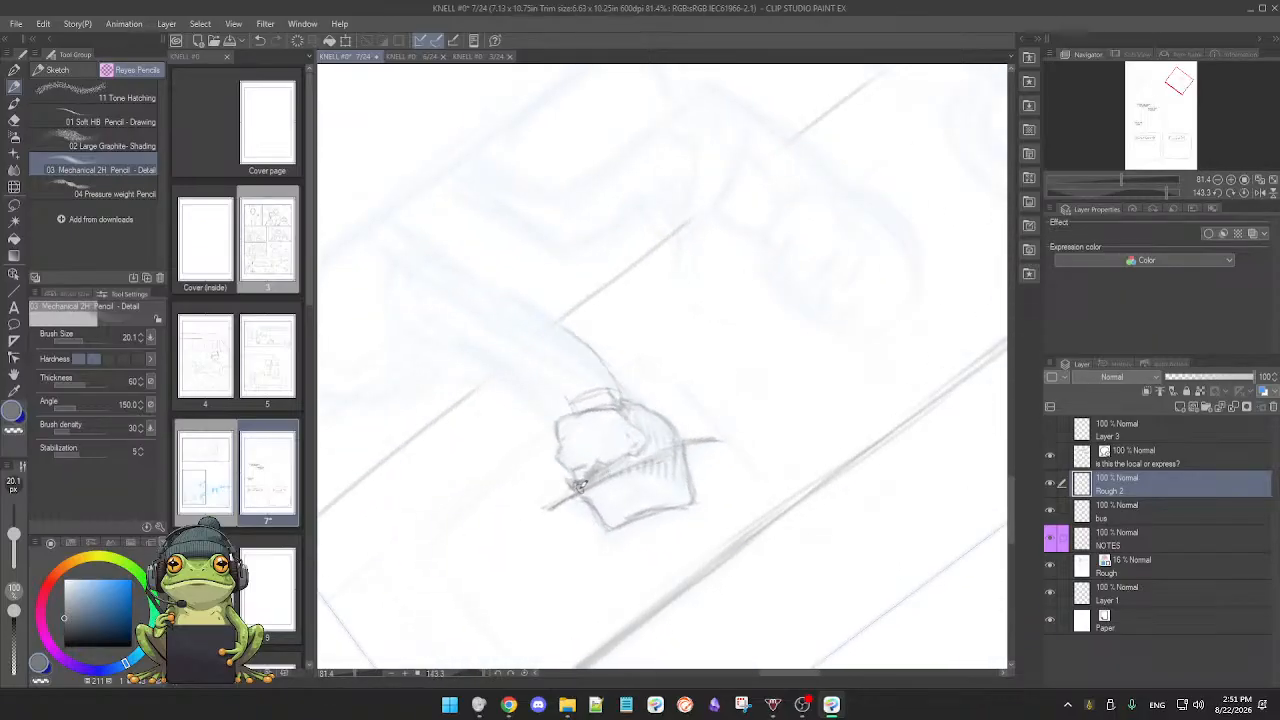
left_click_drag(581, 486, 598, 475)
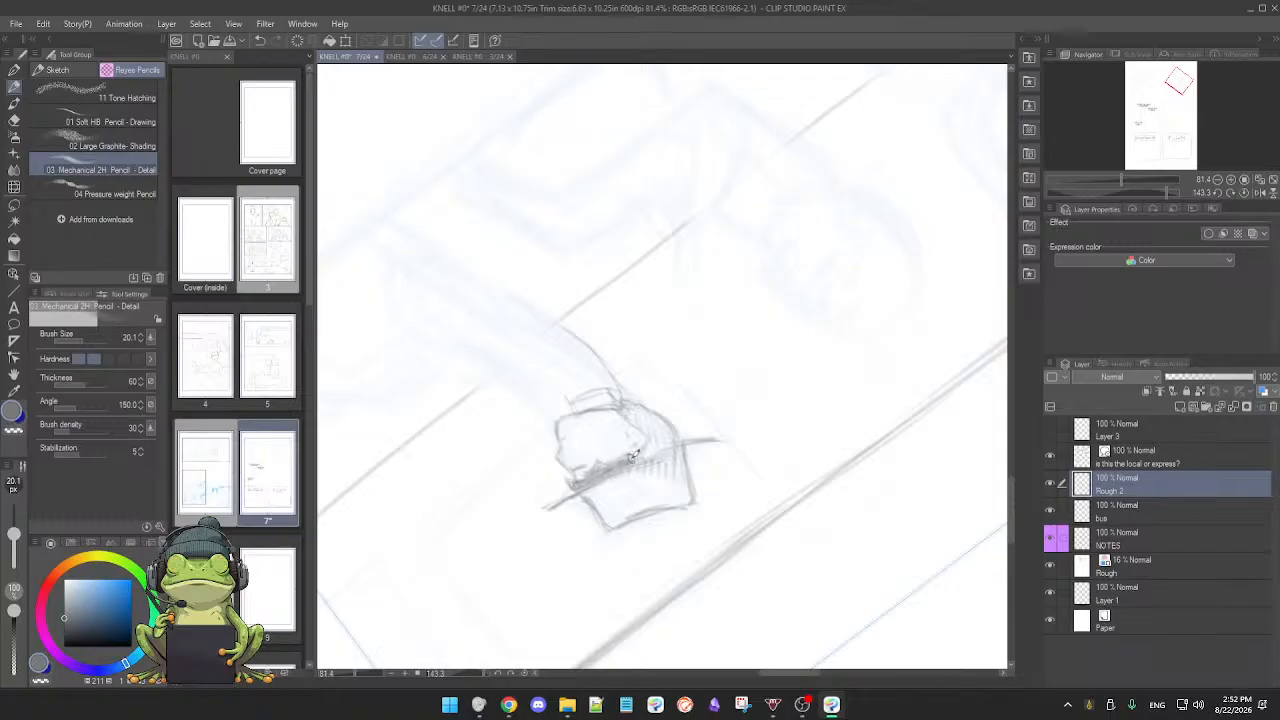
mouse_move(655, 448)
left_mouse_down()
mouse_move(714, 443)
mouse_move(762, 335)
mouse_move(711, 260)
mouse_move(690, 258)
left_mouse_up()
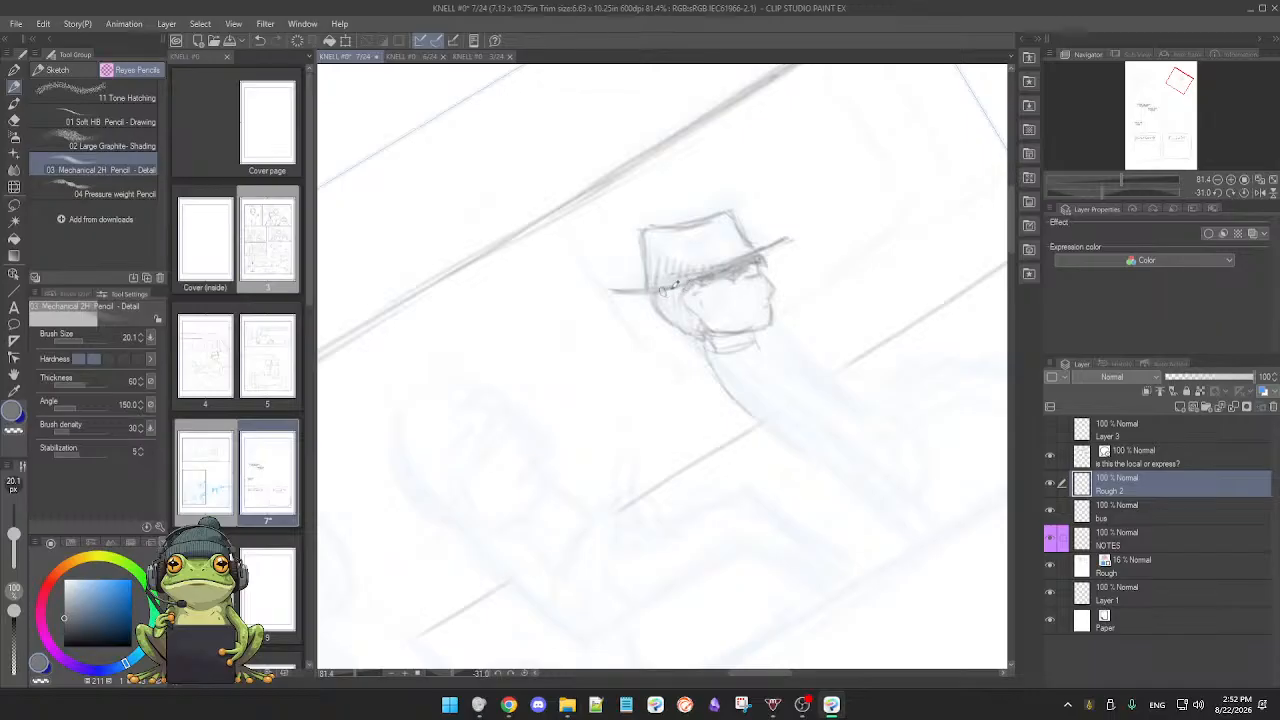
mouse_move(757, 286)
left_mouse_down()
mouse_move(782, 336)
mouse_move(781, 400)
left_mouse_up()
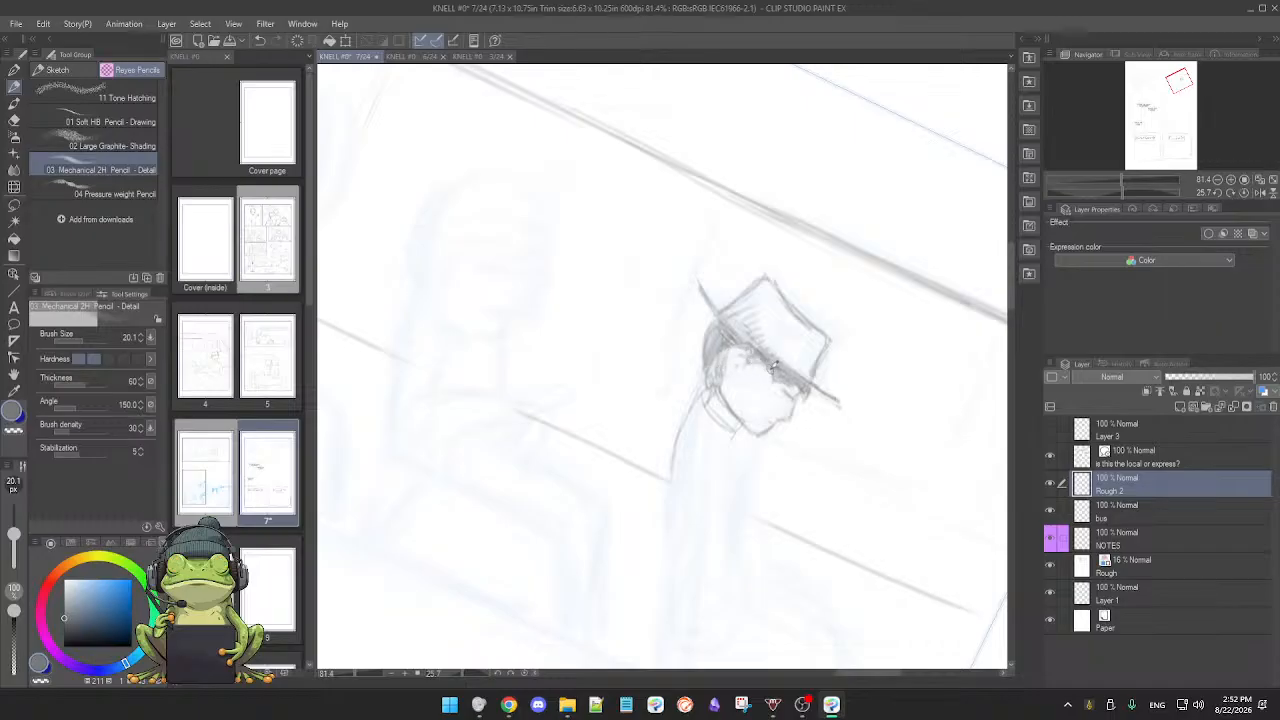
key("ctrl+at")
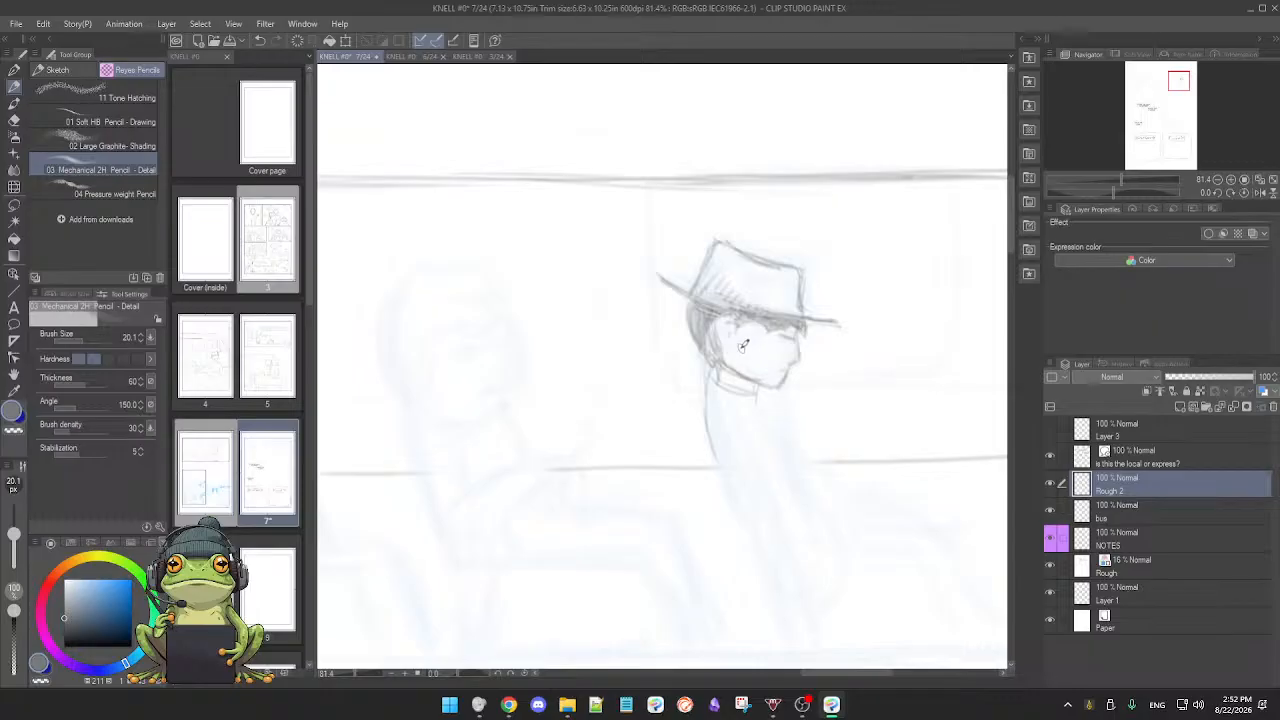
Step: Erase the shaded hair and ear behind the hatted passenger's face, and re-pencil a narrower back of the head
key("e")
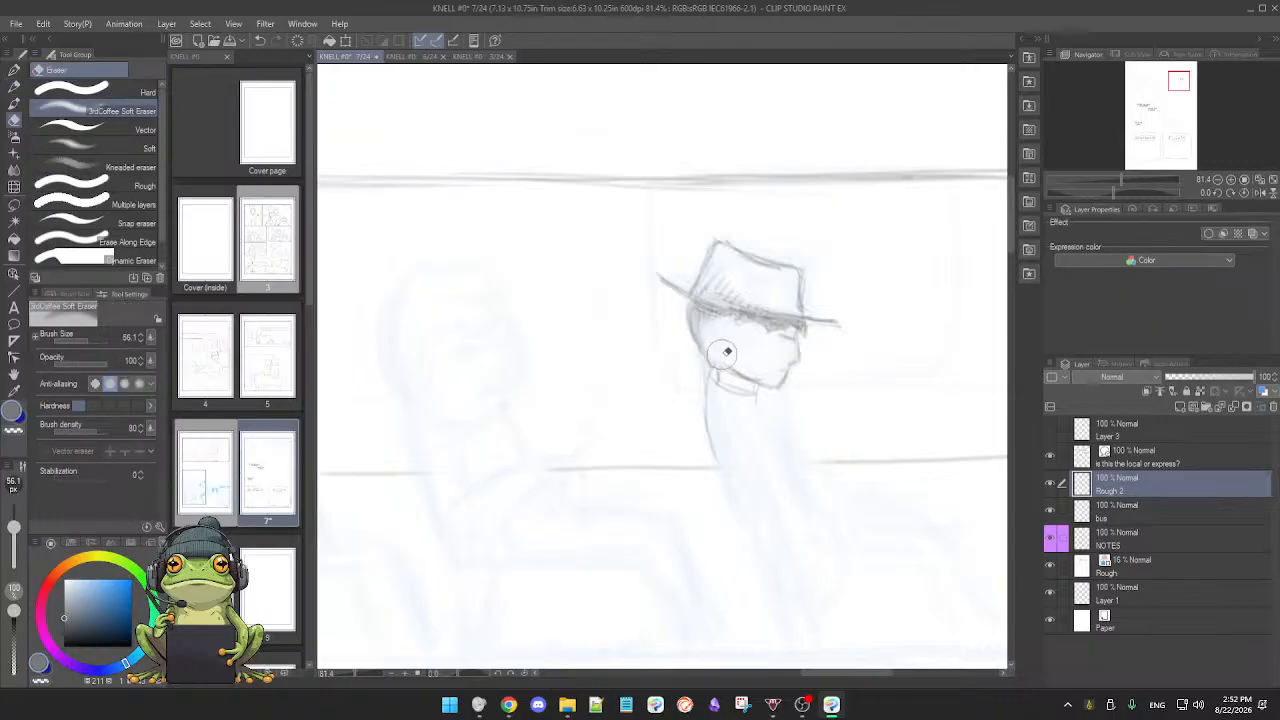
key("p")
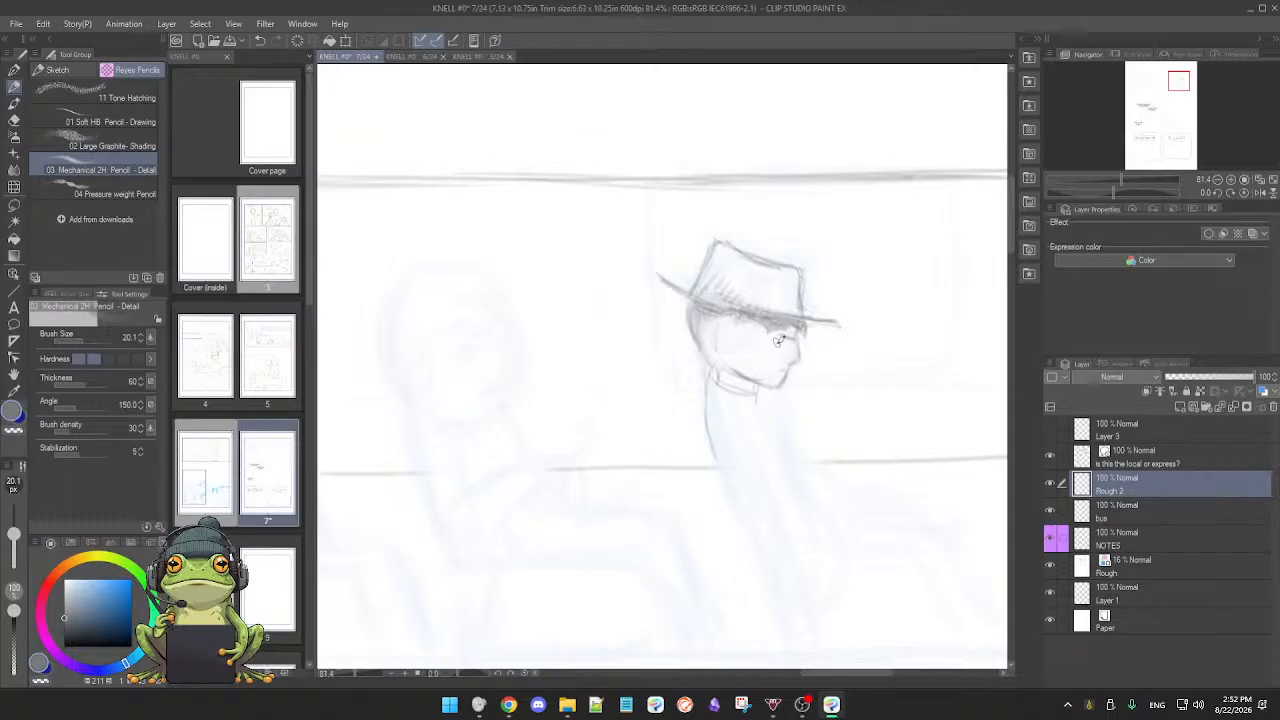
scroll(770, 353, "down", 3)
scroll(752, 330, "up", 2)
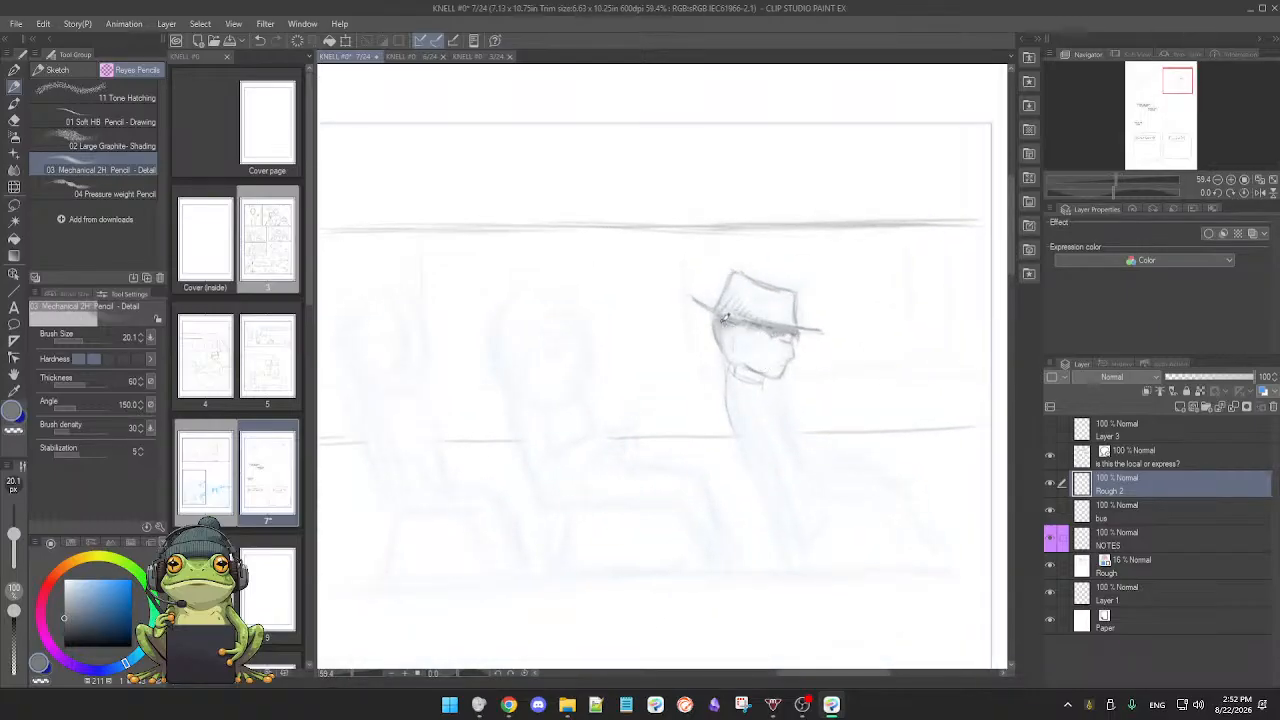
key("e")
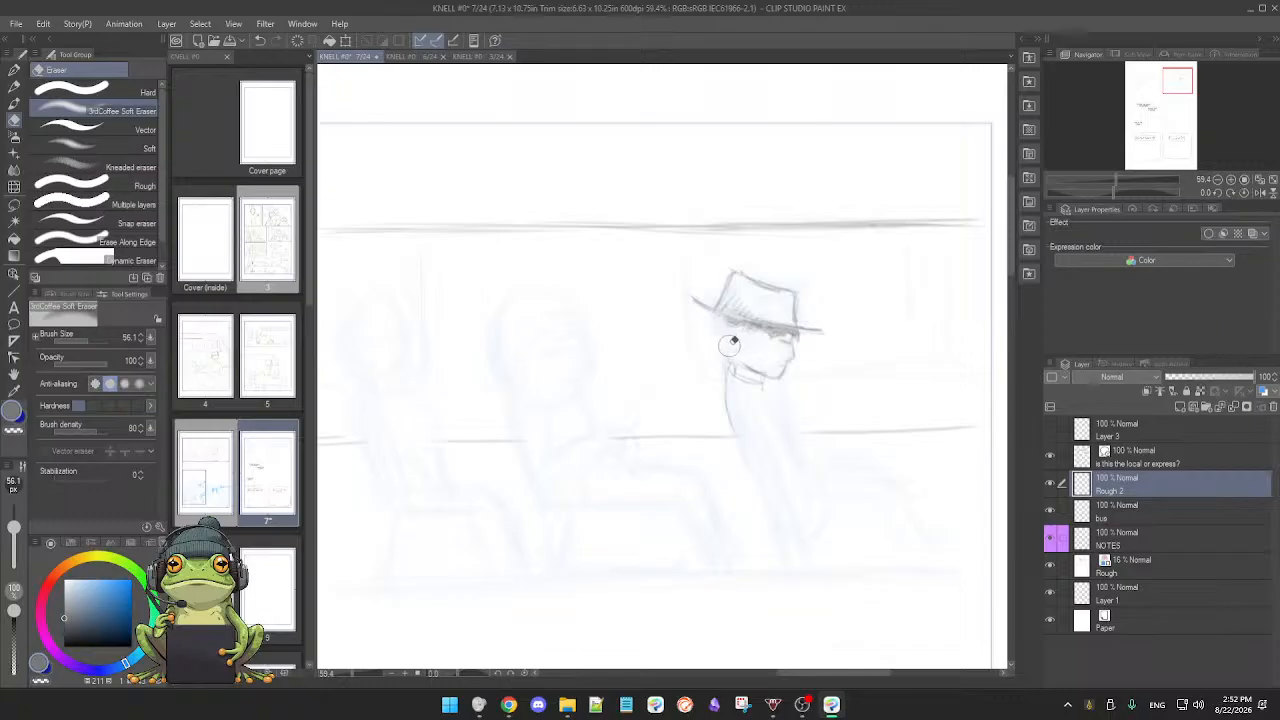
key("p")
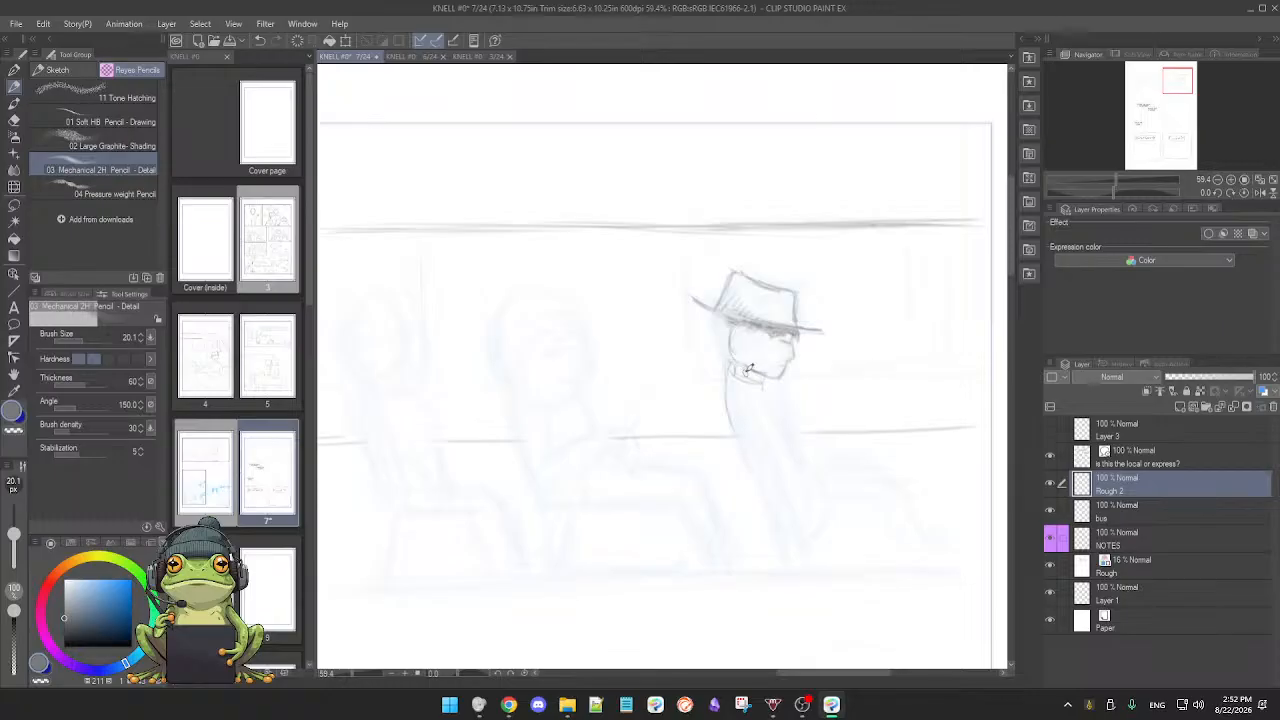
Step: Erase the rear of the hat crown and brim, and redraw them lower and rounder with a small ear below
key("e")
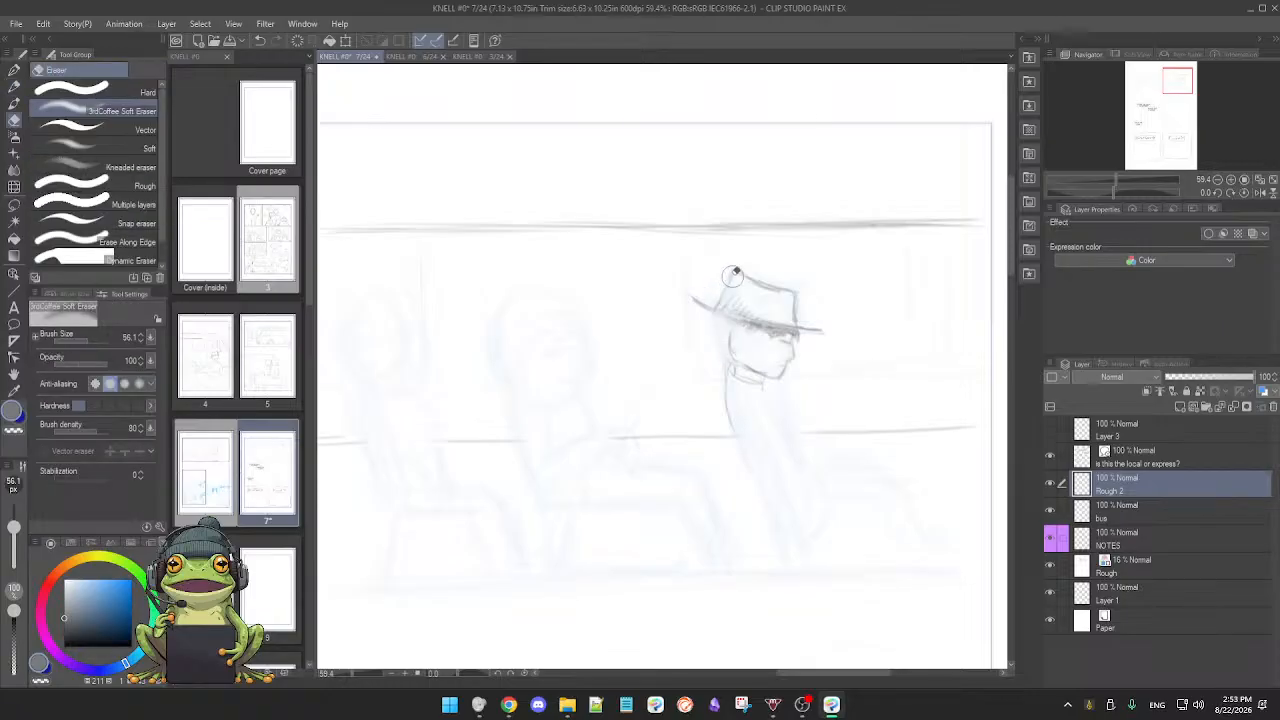
mouse_move(731, 286)
left_mouse_down()
mouse_move(714, 316)
mouse_move(746, 270)
left_mouse_up()
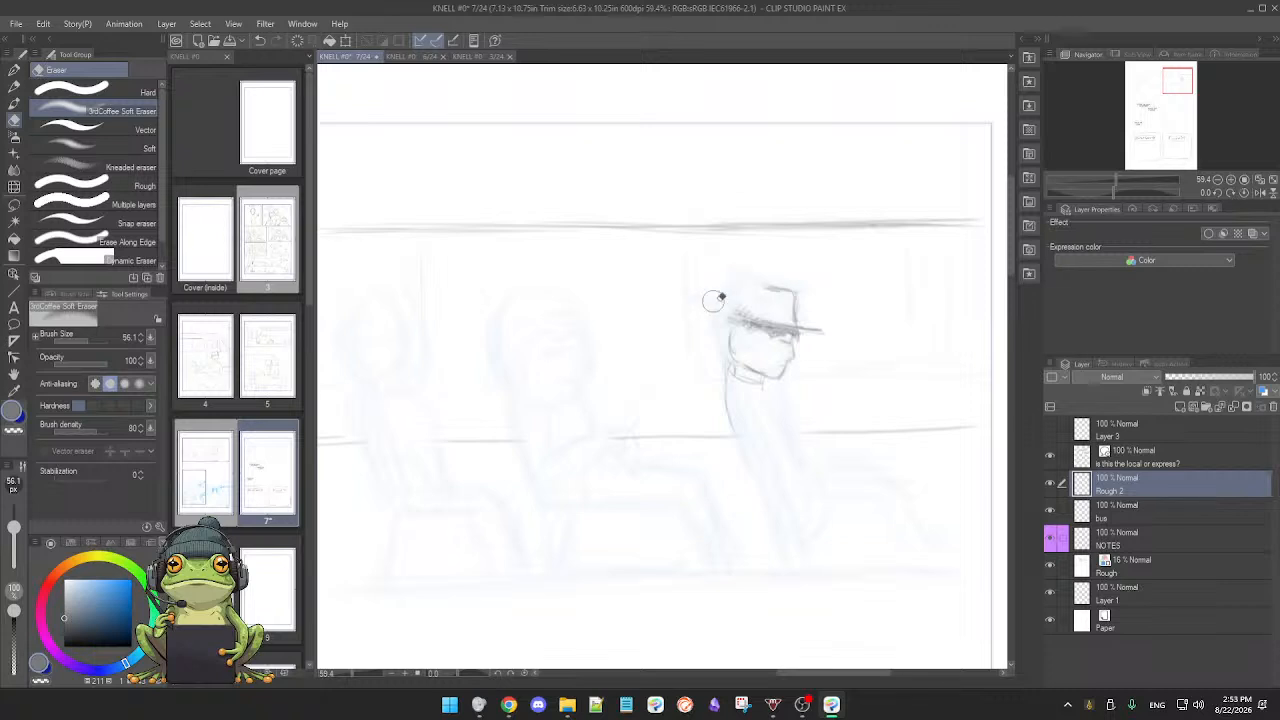
key("p")
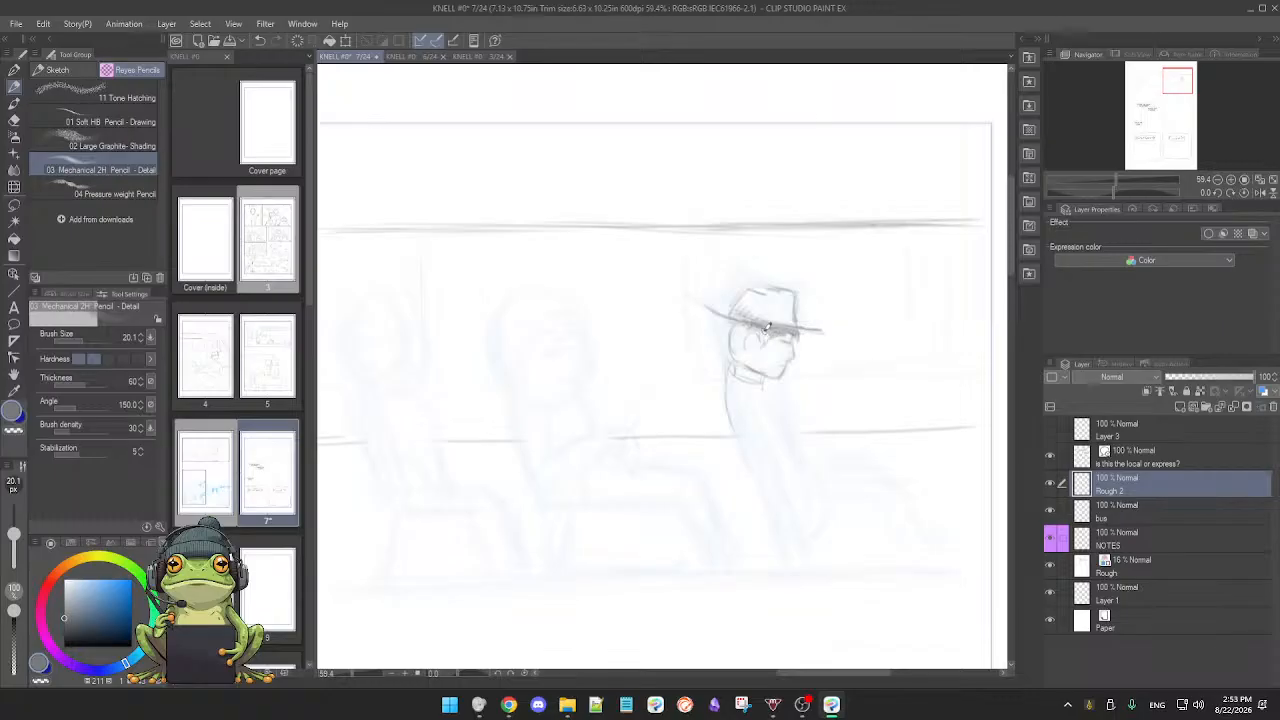
Step: Reduce the eraser size to 30.4, clean up the passenger's brow and eye area, and re-pencil it under the brim
key("e")
left_click_drag(771, 341, 786, 335)
key("p")
scroll(762, 328, "up", 3)
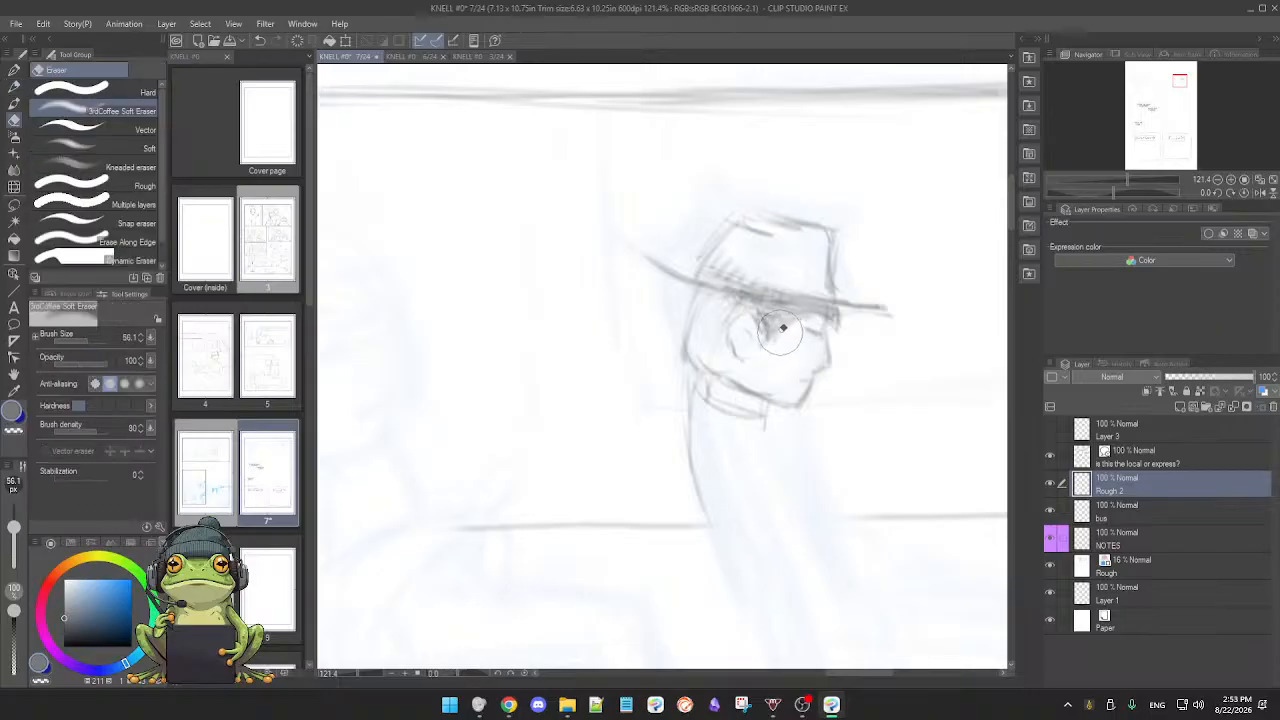
key("e")
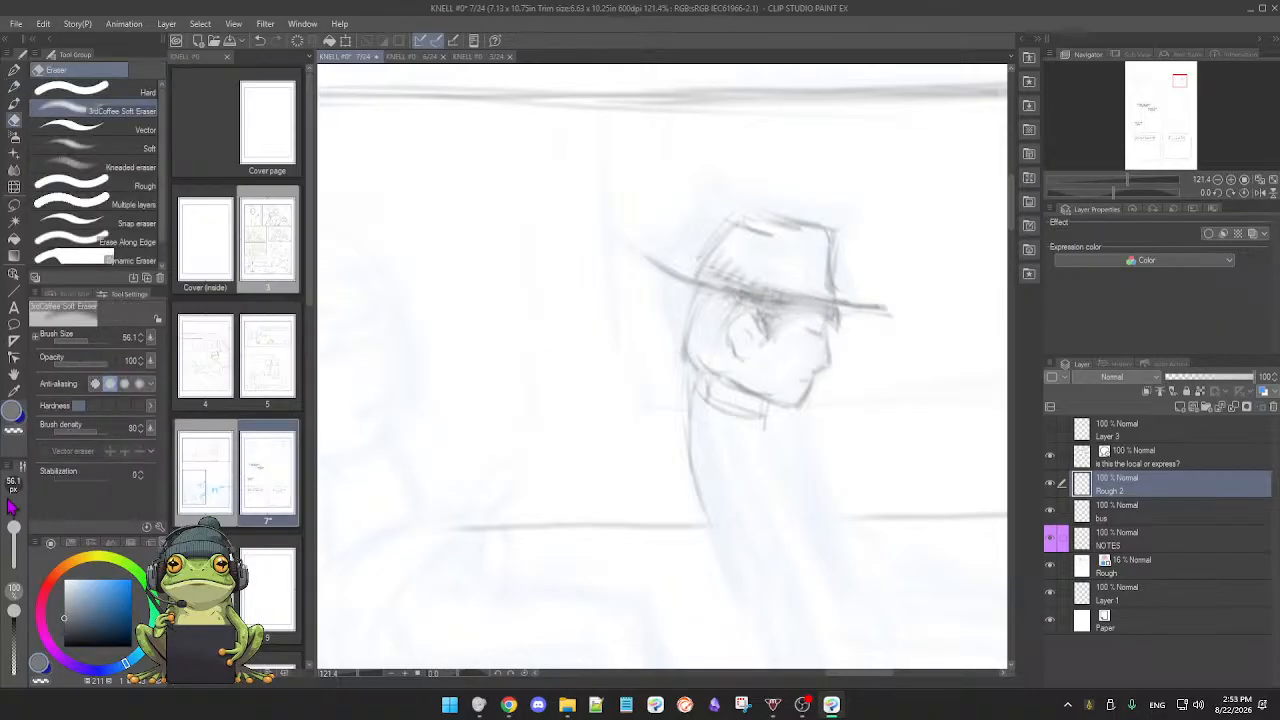
left_click_drag(13, 531, 13, 533)
mouse_move(813, 328)
left_mouse_down()
mouse_move(827, 316)
mouse_move(808, 320)
left_mouse_up()
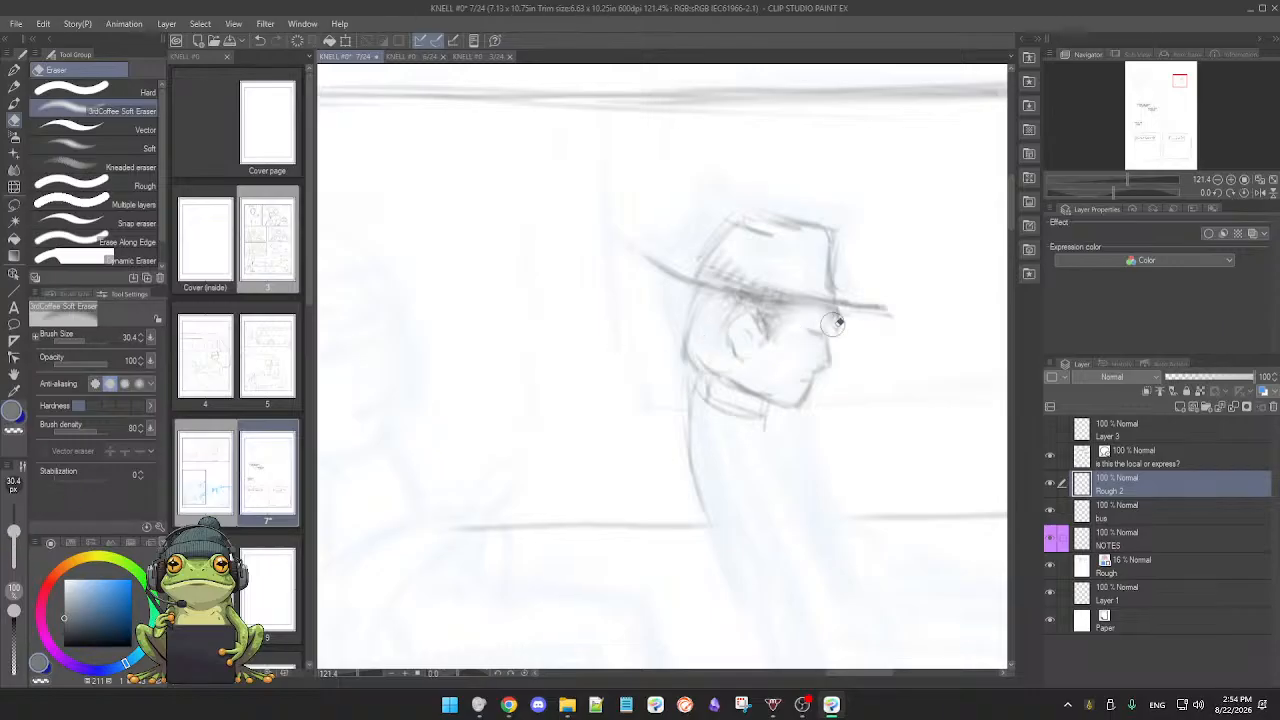
key("p")
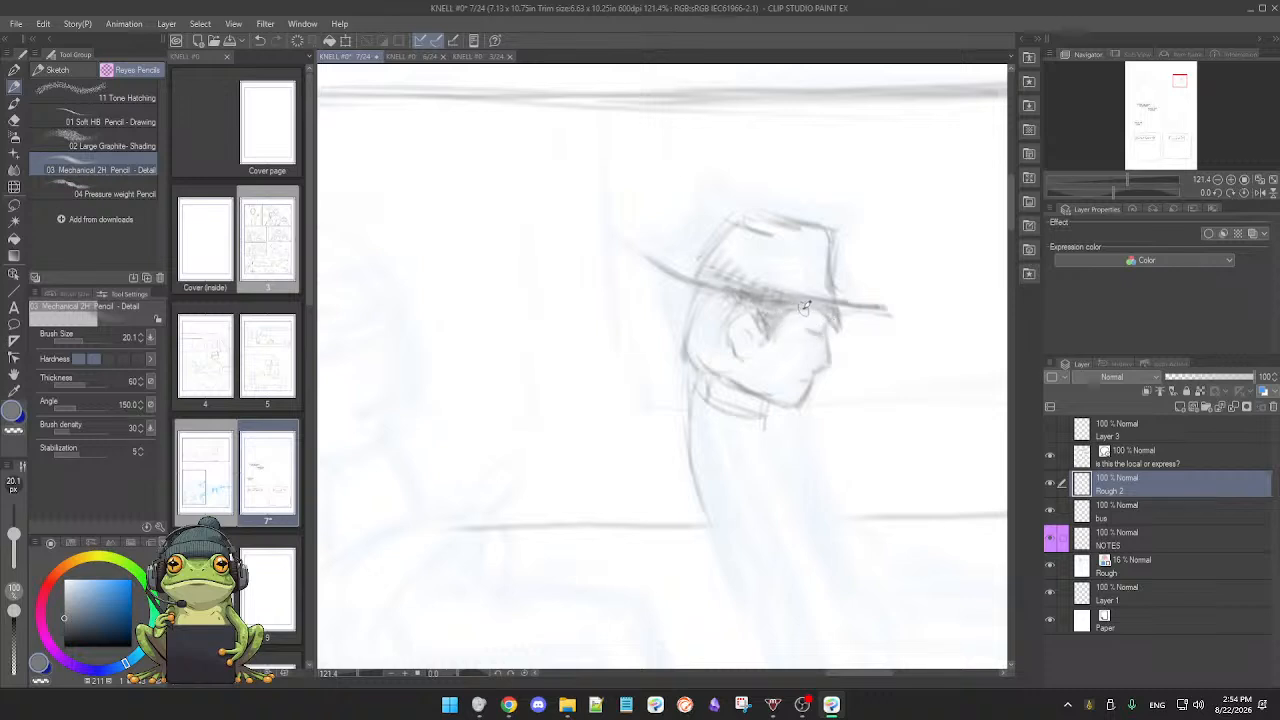
Step: Clean up the passenger's ear and sideburn, and hatch the hair at the back of the head
key("e")
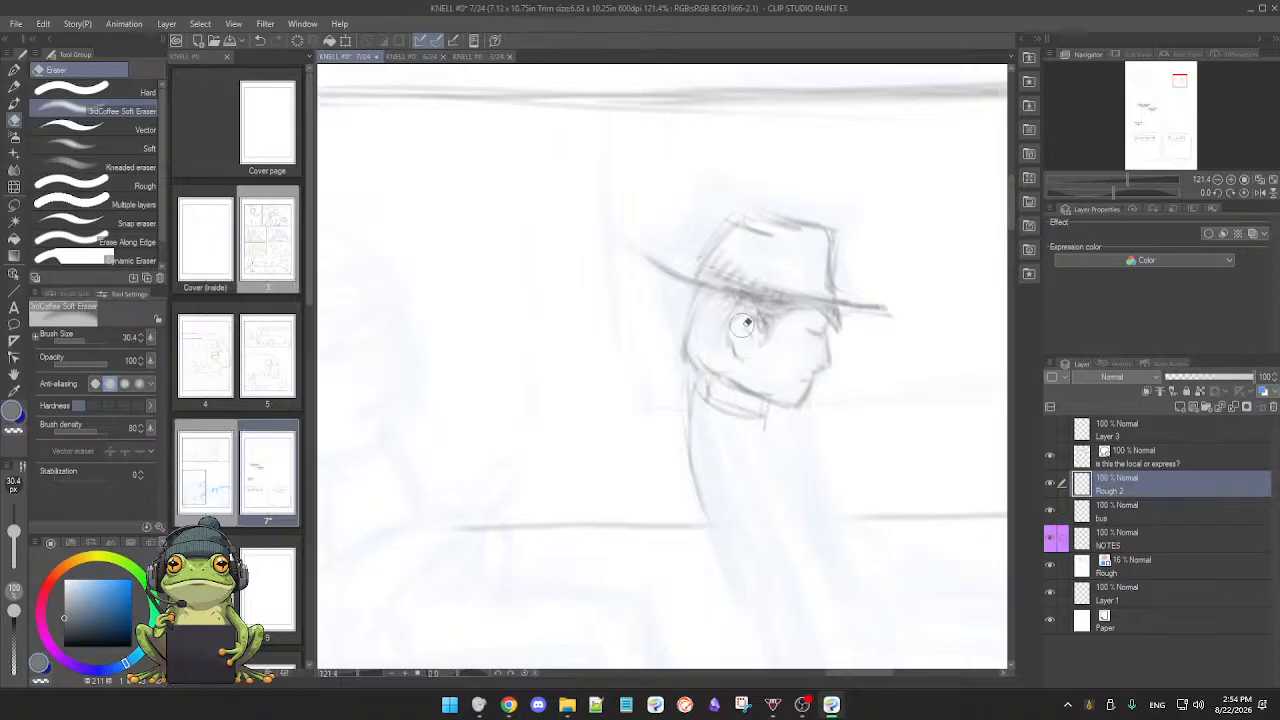
key("p")
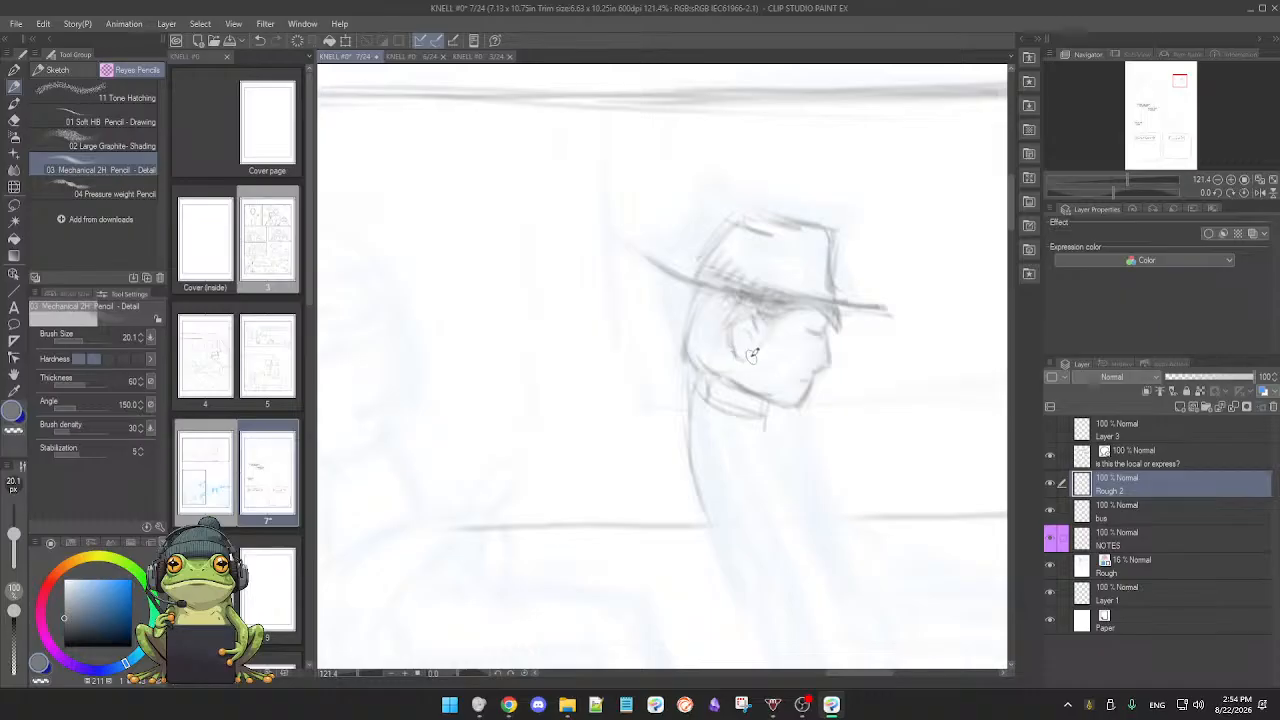
key("e")
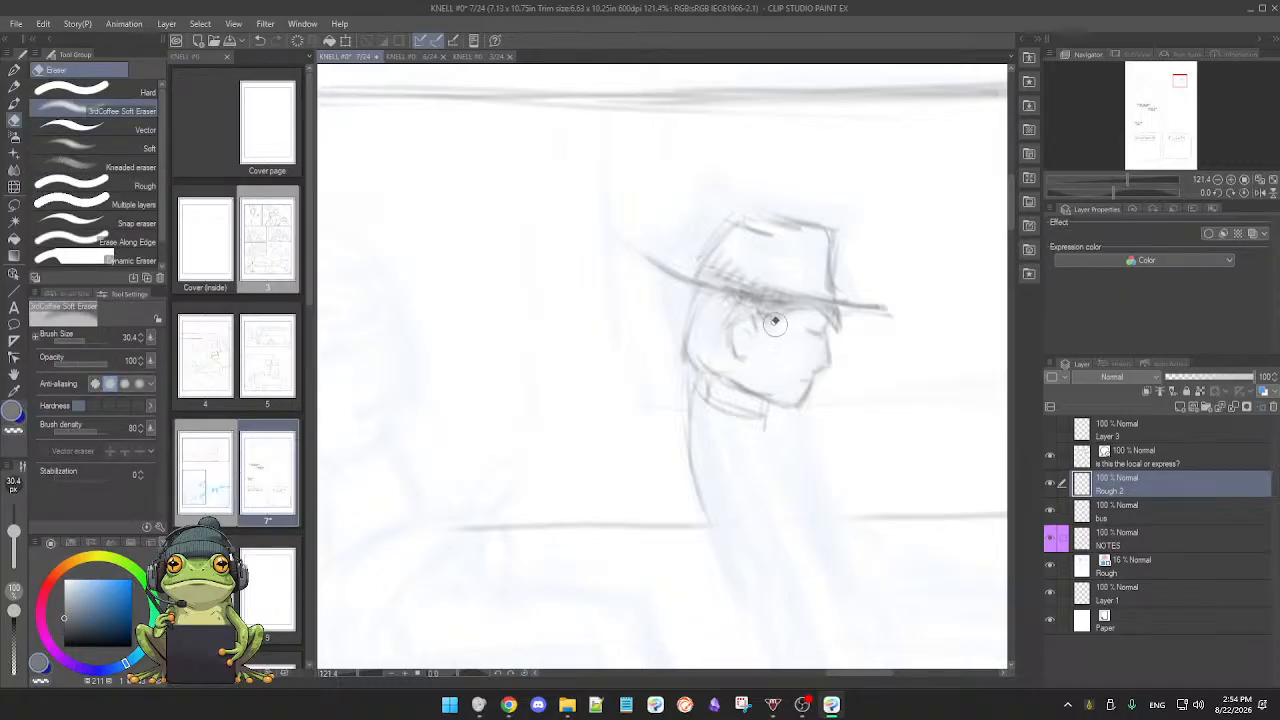
key("p")
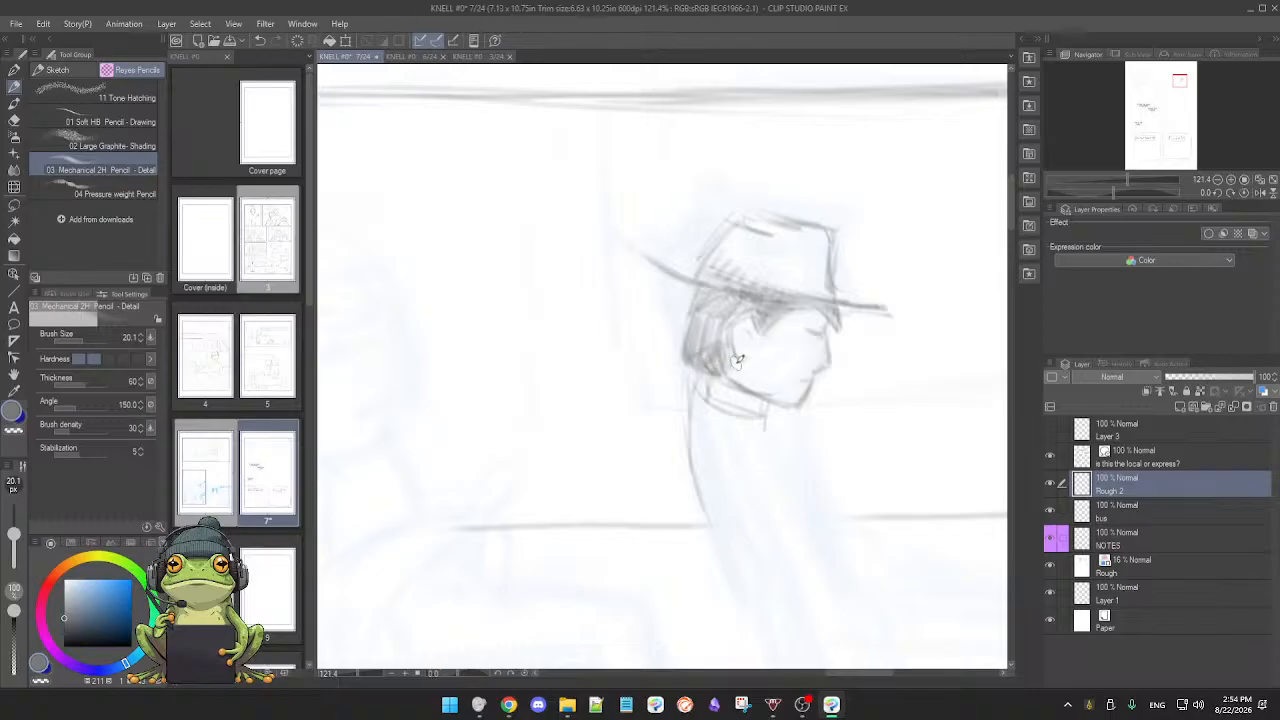
Step: Firm up the front and rear ends of the passenger's hat brim
scroll(704, 368, "down", 1)
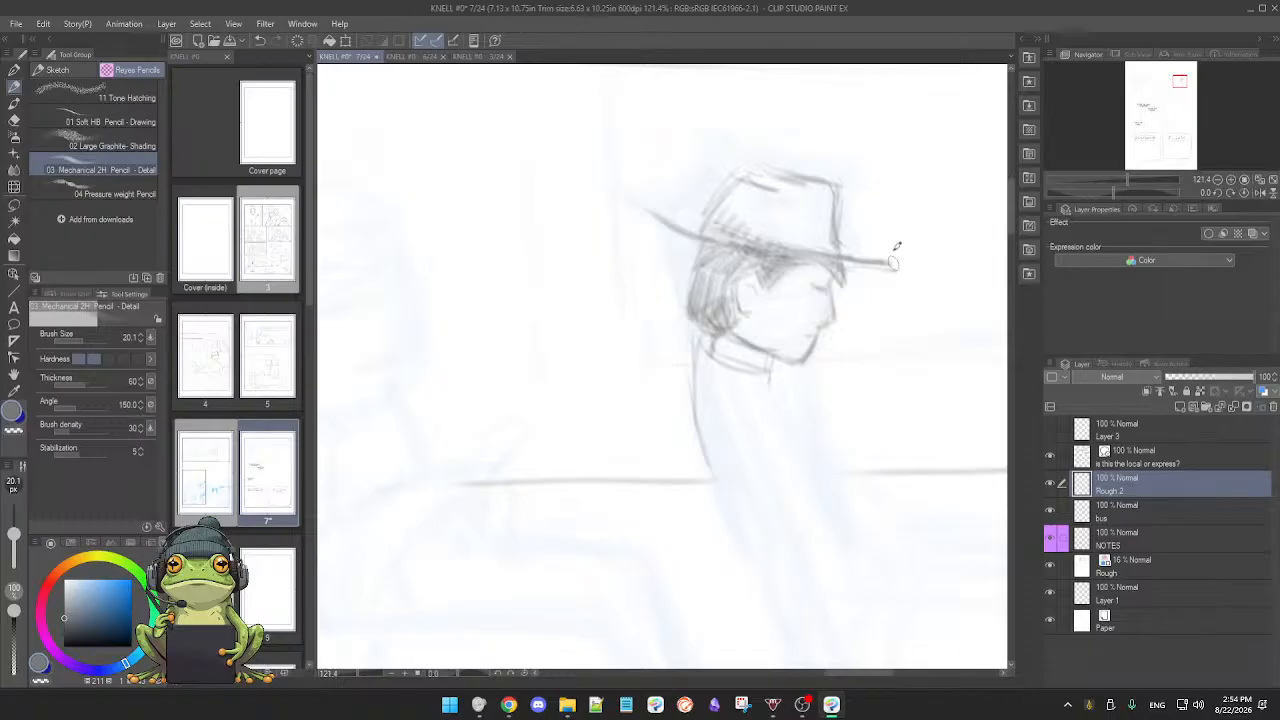
key("e")
key("p")
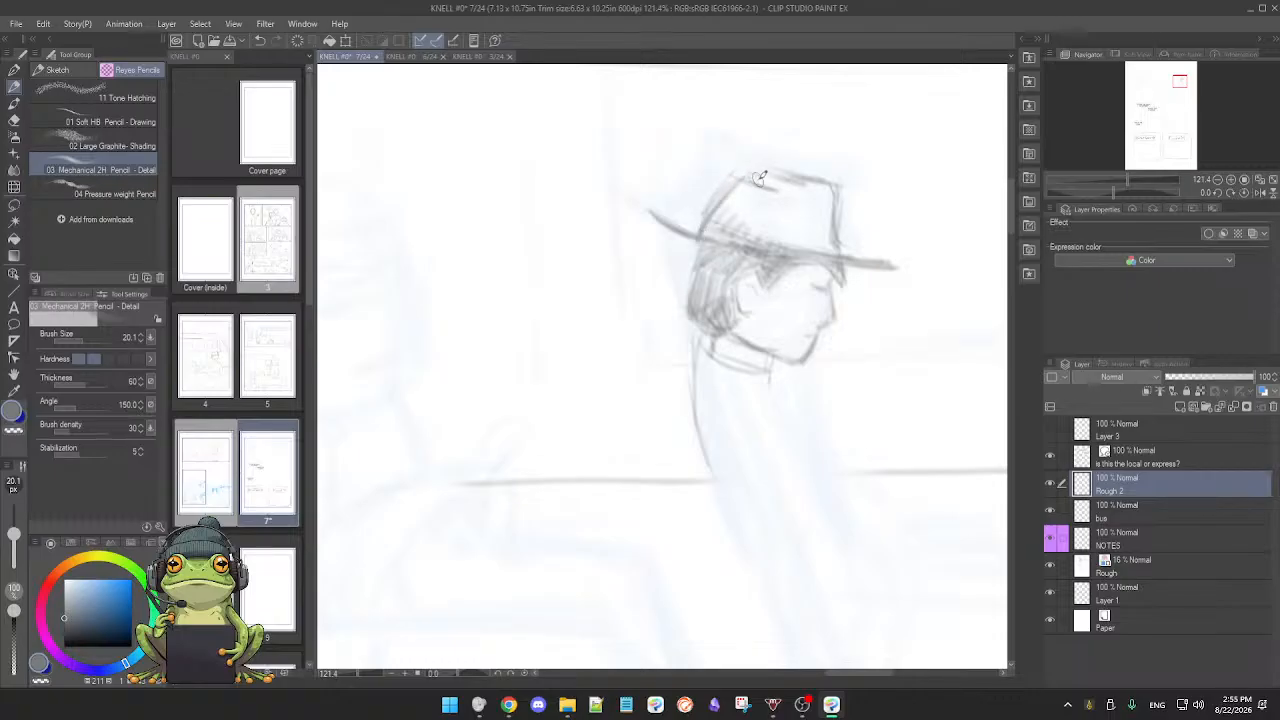
Step: Erase the top of the hat crown and redraw it with a flatter, sloping top and straight sides
key("e")
mouse_move(786, 180)
left_mouse_down()
mouse_move(833, 195)
mouse_move(799, 190)
mouse_move(838, 178)
mouse_move(820, 174)
mouse_move(847, 190)
left_mouse_up()
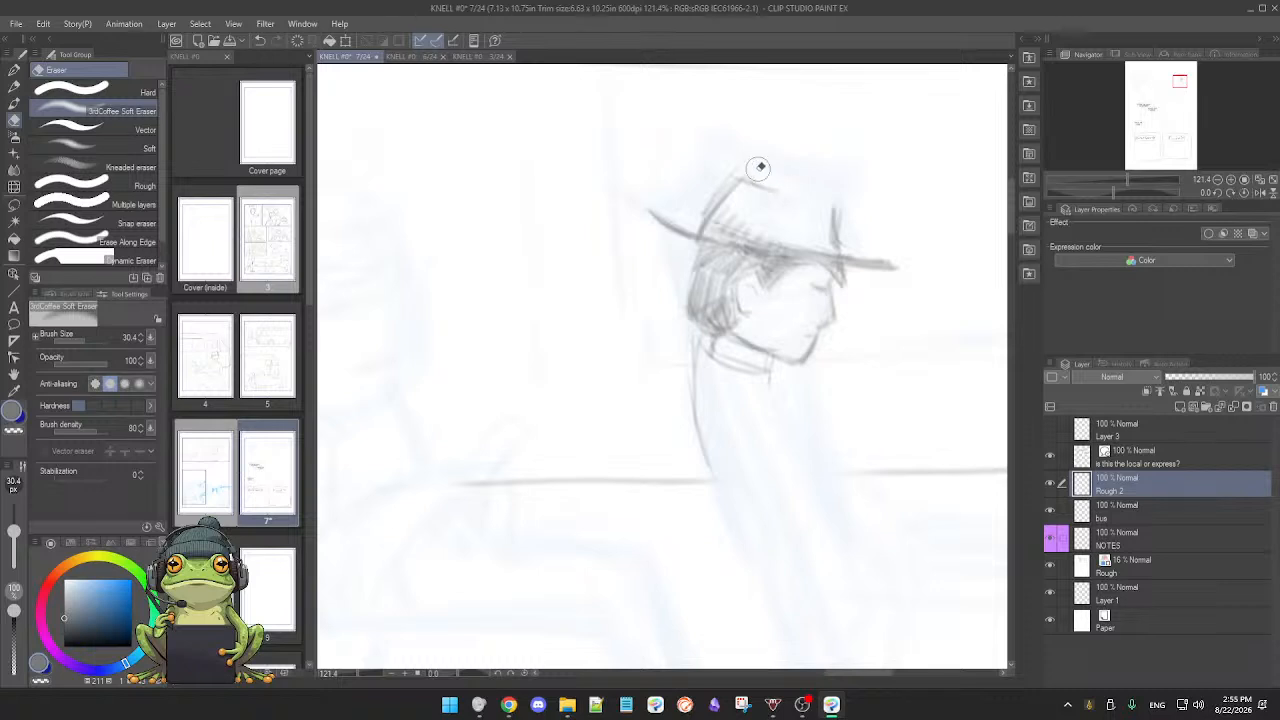
key("p")
left_click_drag(750, 180, 804, 193)
key("e")
key("p")
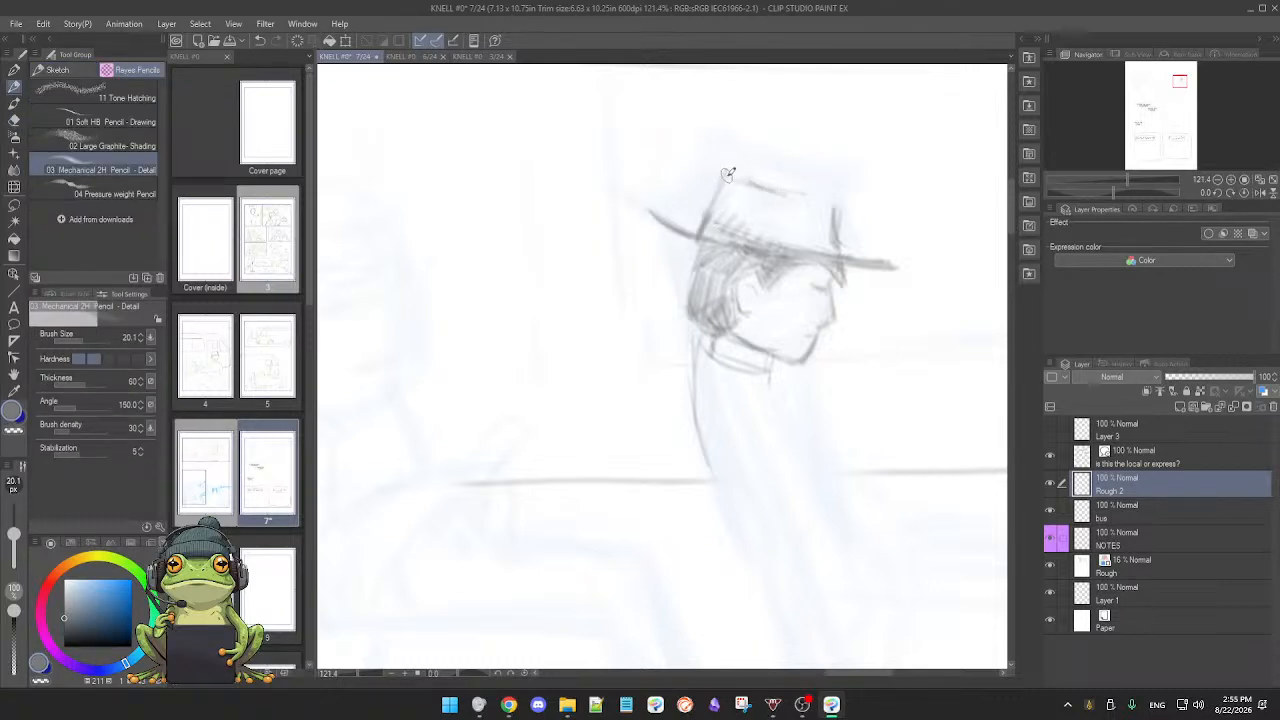
left_click_drag(784, 189, 832, 196)
mouse_move(752, 183)
left_mouse_down()
mouse_move(841, 199)
mouse_move(840, 254)
left_mouse_up()
key("e")
mouse_move(733, 163)
left_mouse_down()
mouse_move(710, 216)
mouse_move(761, 187)
left_mouse_up()
key("p")
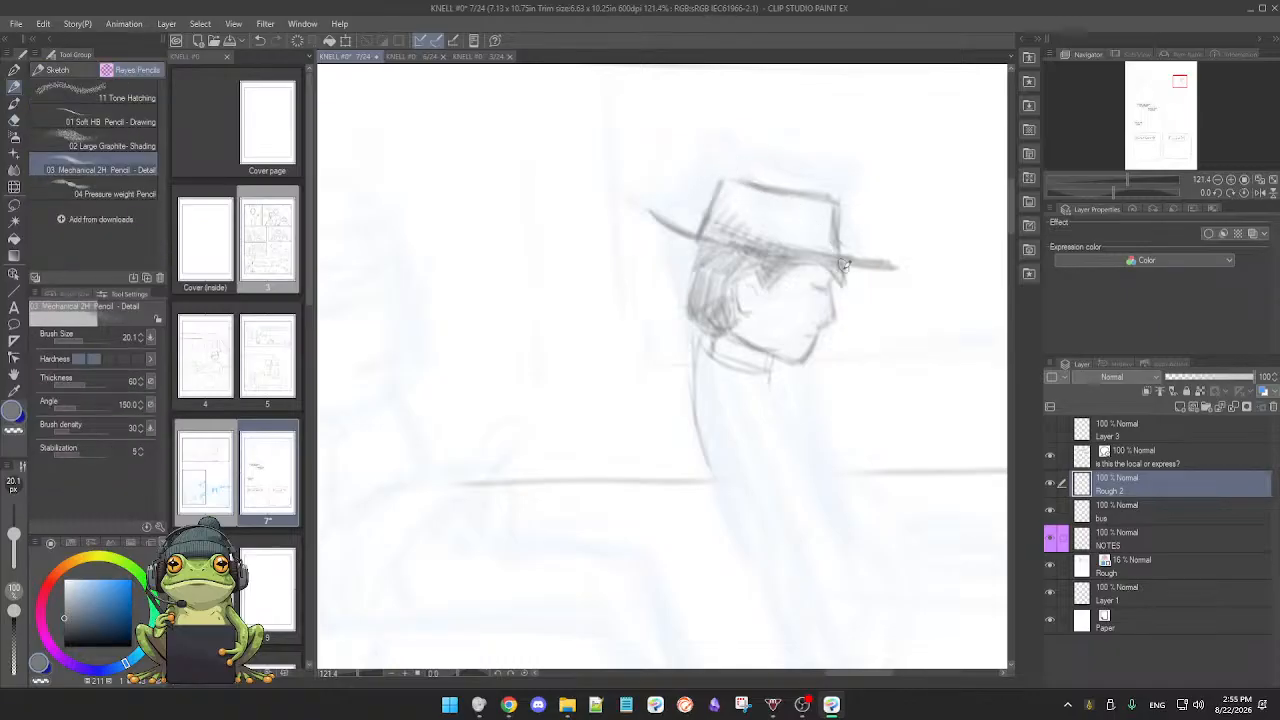
Step: Trim both tips of the hat brim with the eraser and re-pencil them shorter and thicker
key("e")
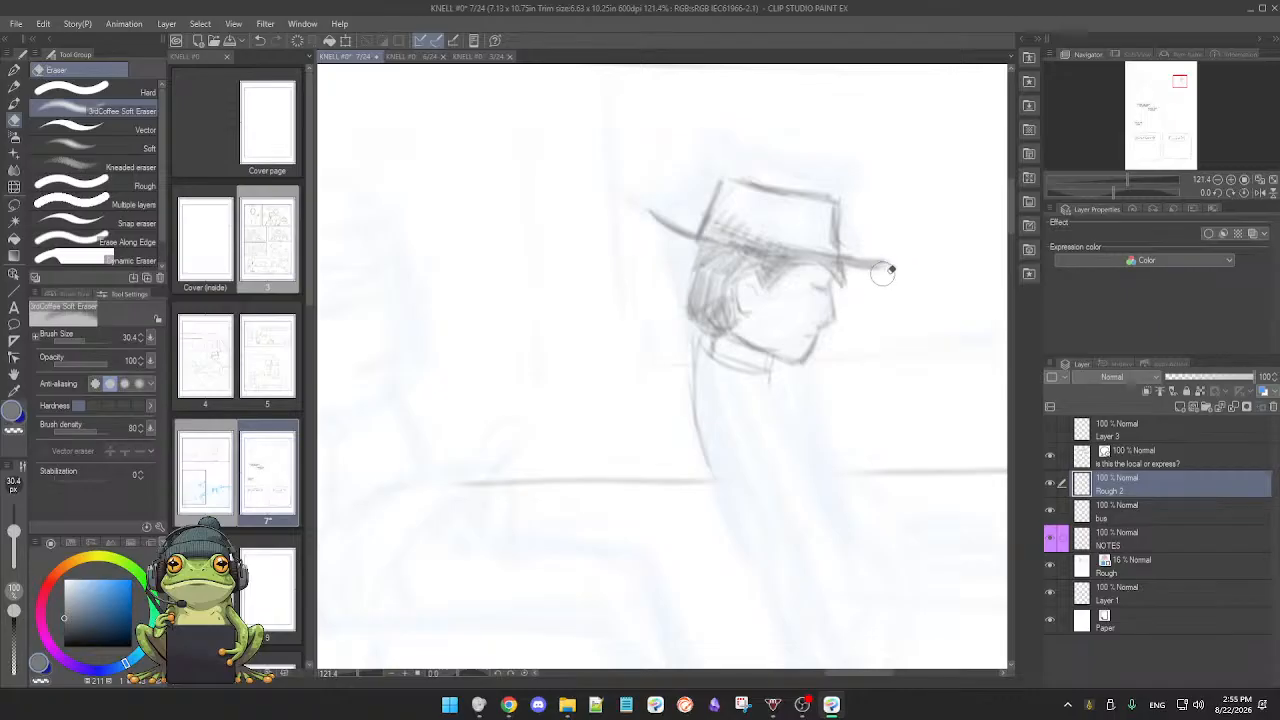
key("p")
mouse_move(894, 352)
left_mouse_down()
mouse_move(669, 497)
mouse_move(633, 496)
mouse_move(580, 324)
left_mouse_up()
key("e")
key("p")
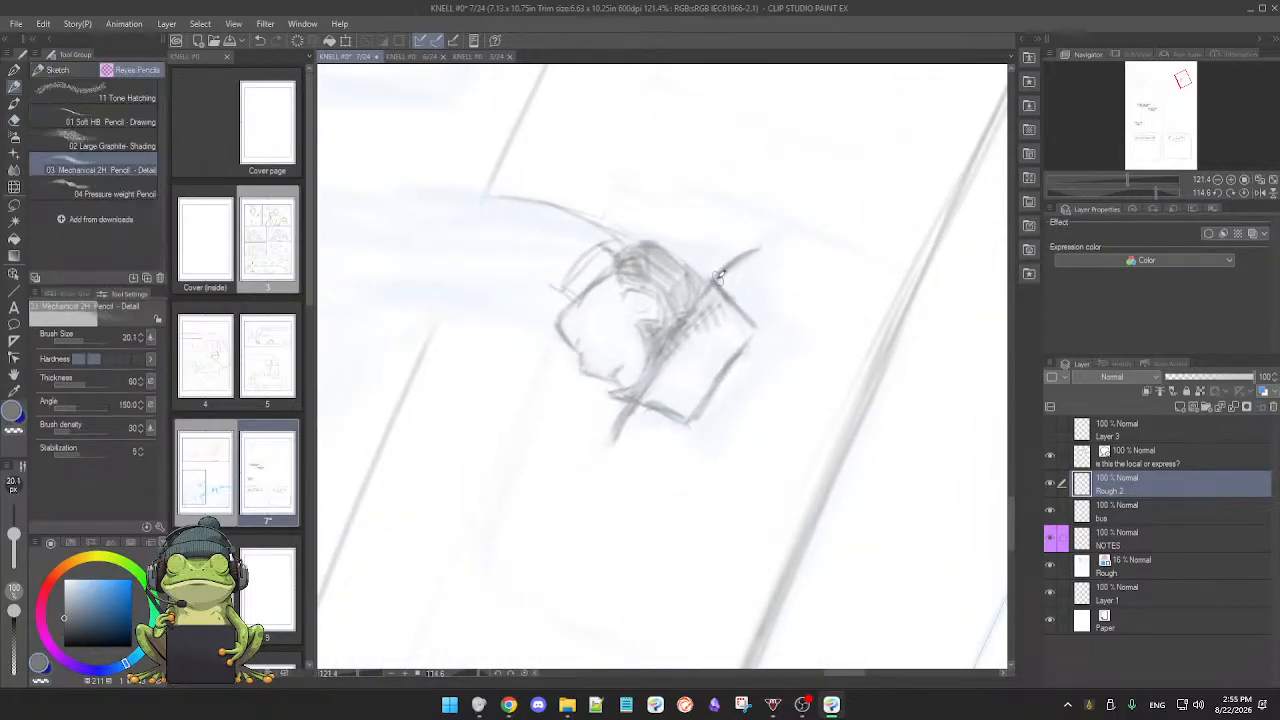
key("e")
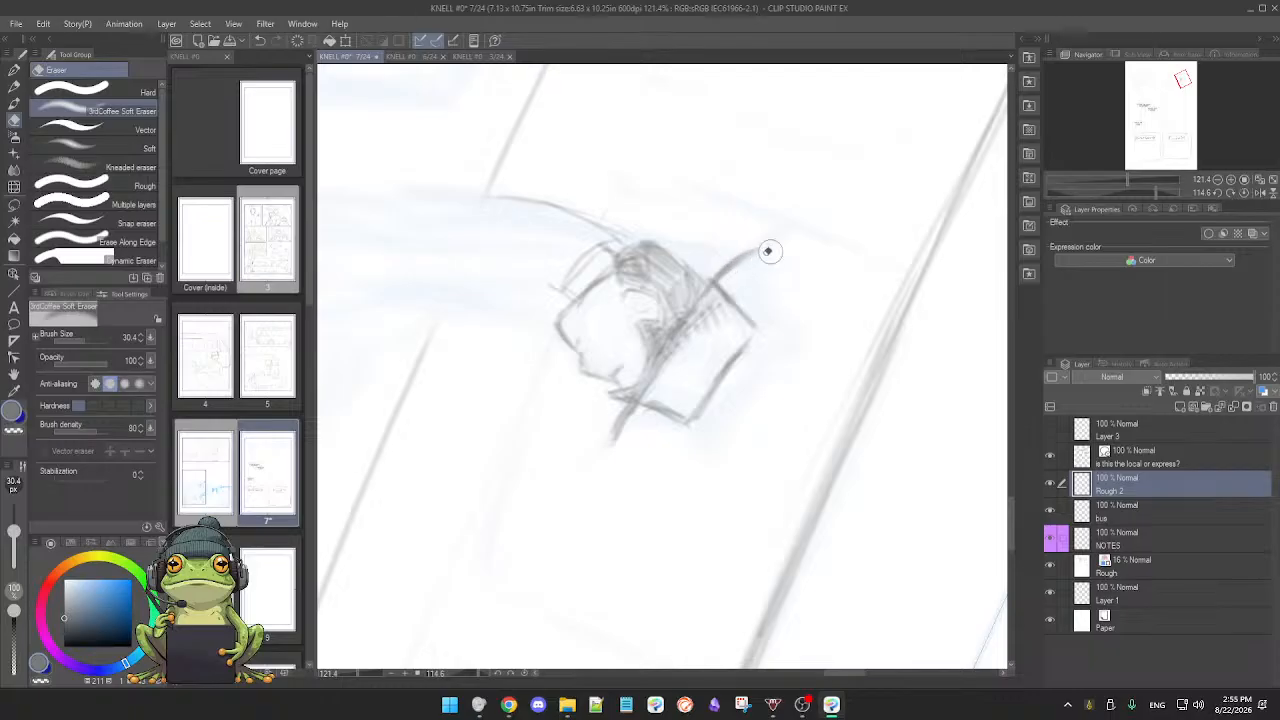
key("p")
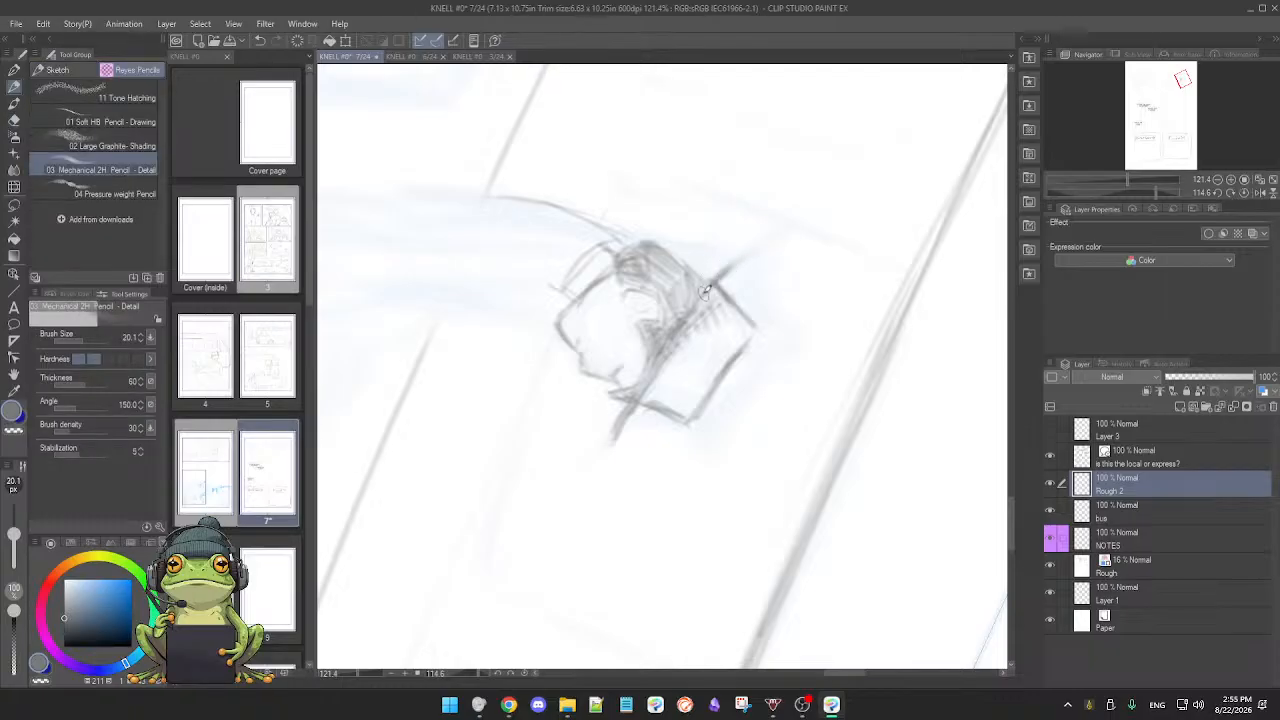
left_click_drag(719, 277, 750, 254)
left_click_drag(630, 394, 621, 399)
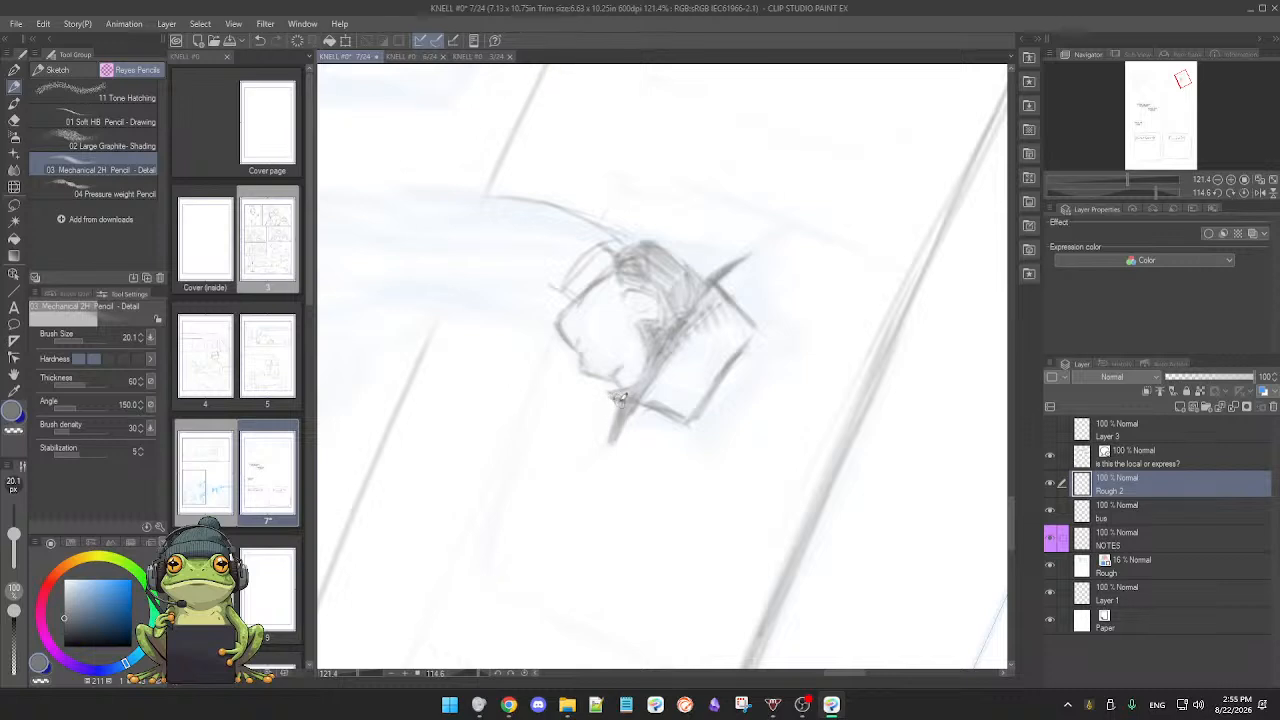
Step: Straighten the canvas, then erase and redraw the front edge of the hat crown down to the brim
double_click(670, 449)
left_click_drag(593, 291, 608, 297)
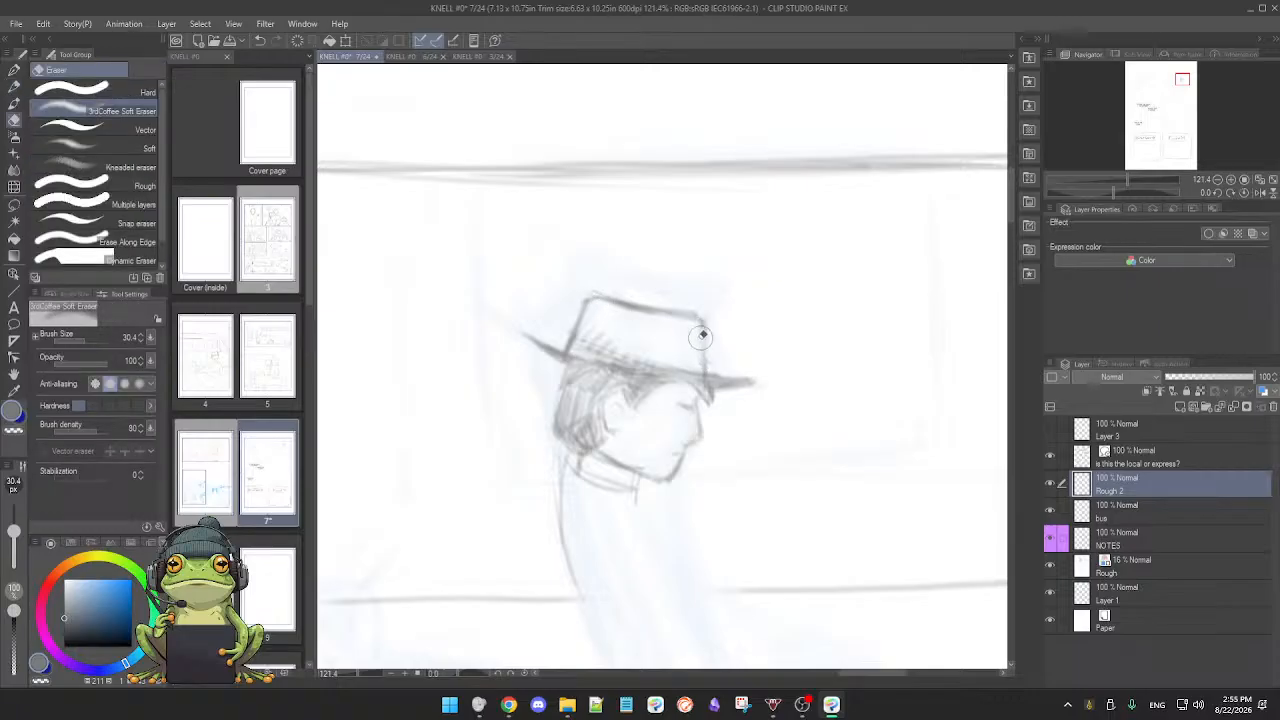
left_click_drag(705, 326, 705, 368)
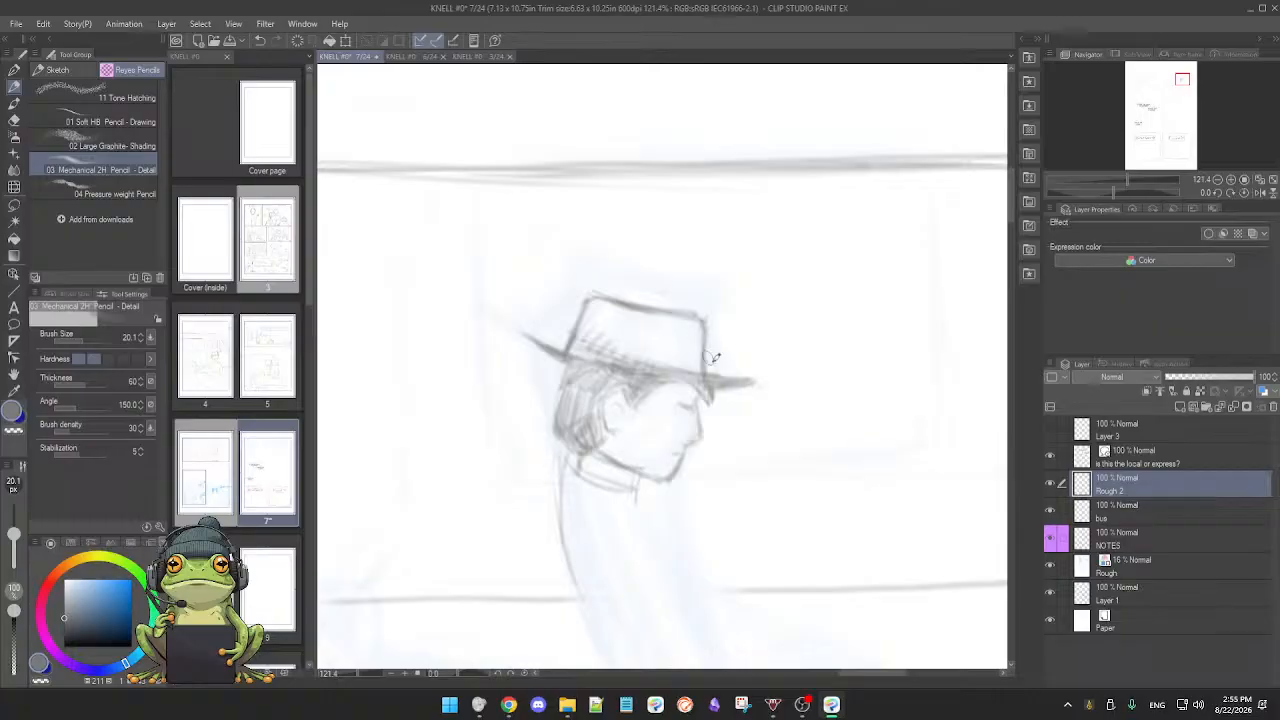
scroll(678, 472, "down", 4)
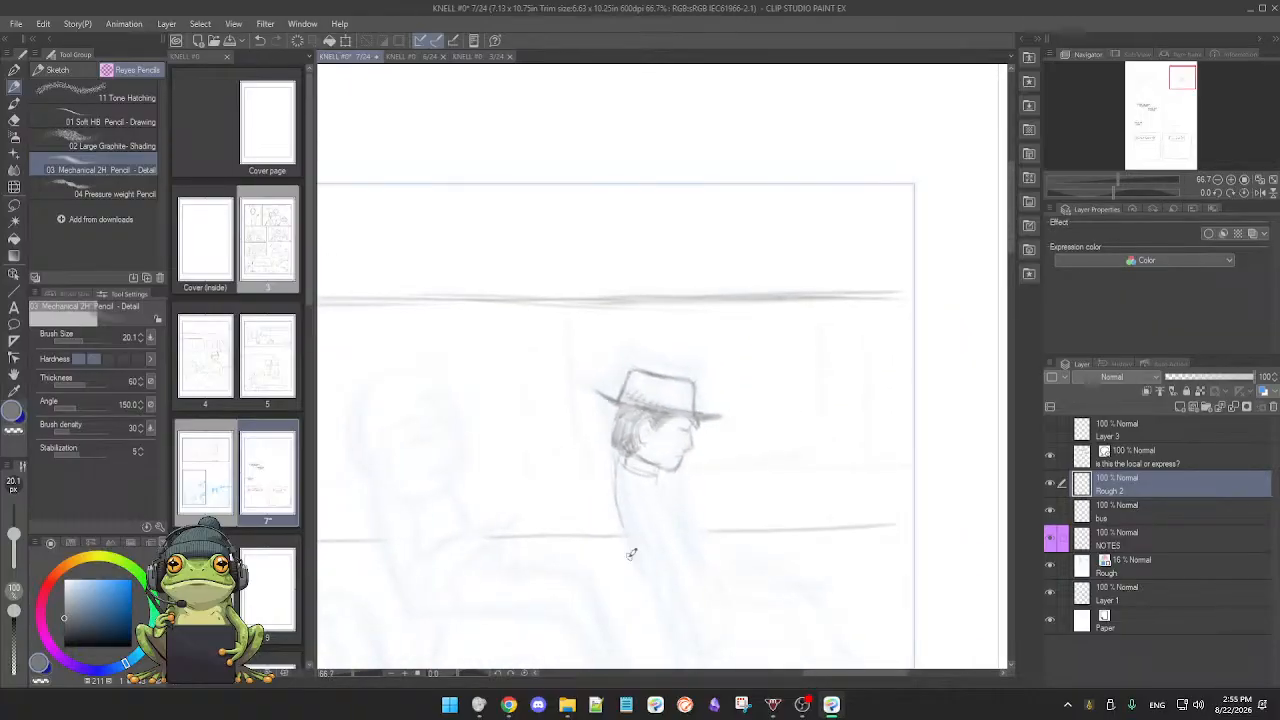
scroll(689, 457, "down", 2)
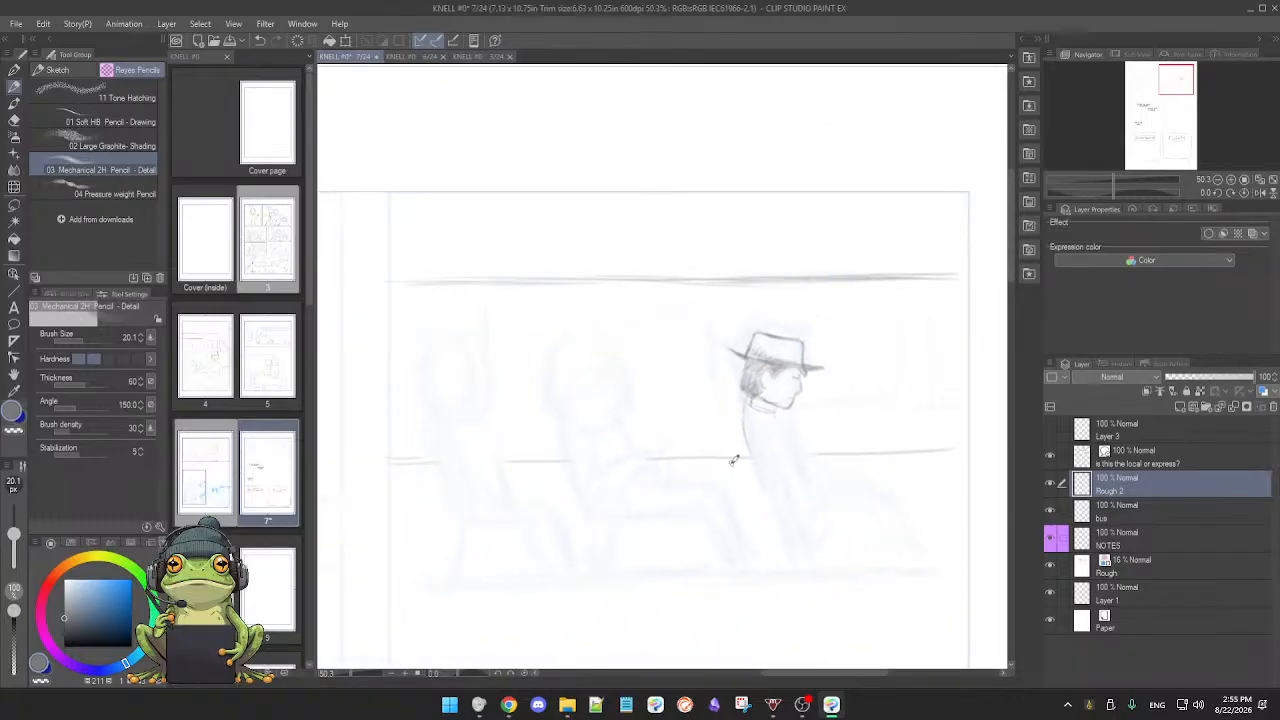
Step: Pencil the rear edge of the passenger's seat back and the base line of the seat below it
scroll(733, 460, "up", 3)
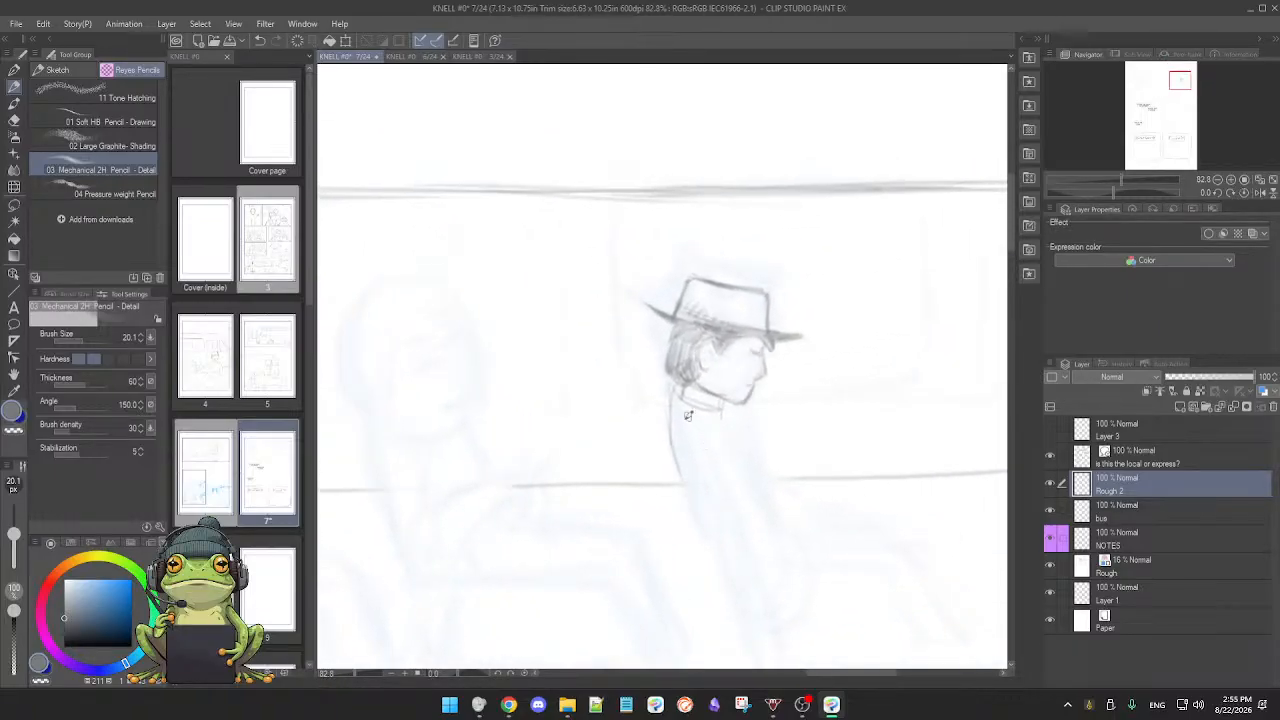
scroll(745, 461, "down", 2)
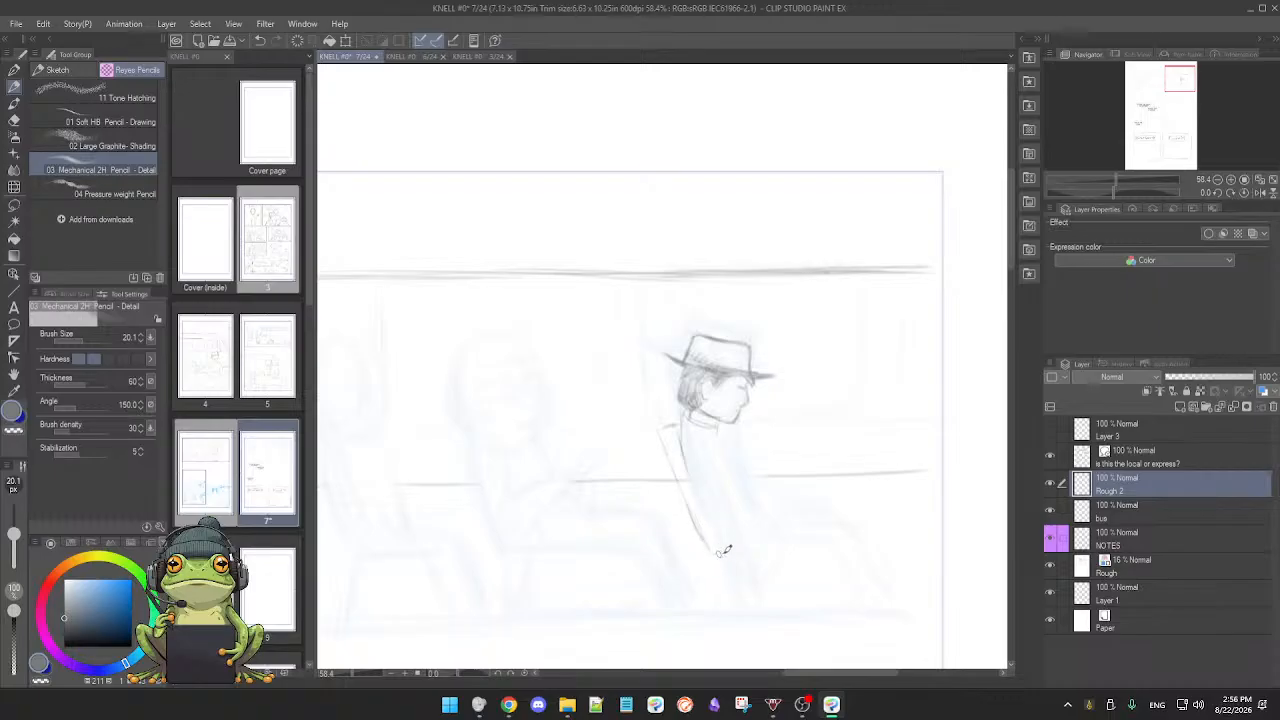
left_click_drag(724, 551, 747, 550)
mouse_move(819, 545)
left_mouse_down()
mouse_move(681, 594)
mouse_move(606, 574)
mouse_move(537, 526)
mouse_move(640, 560)
mouse_move(806, 494)
mouse_move(771, 524)
left_mouse_up()
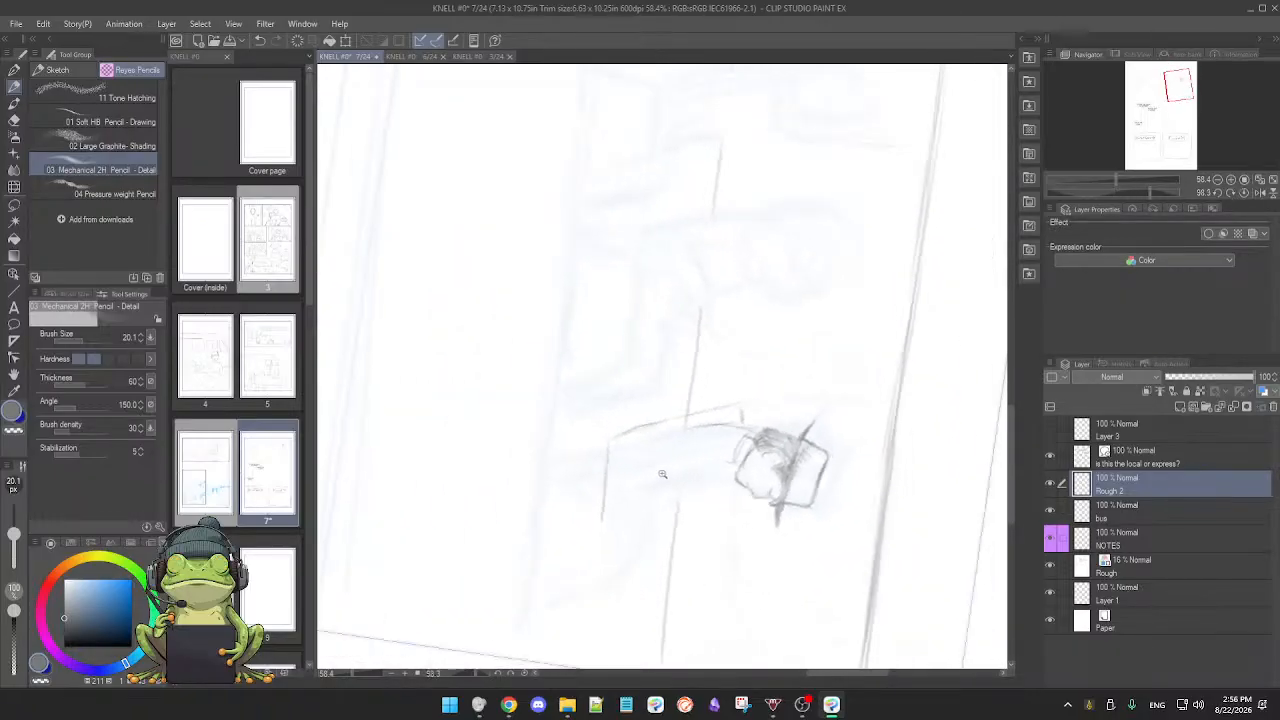
Step: Firm up the rear edge of the seat back, erase its stray strokes and extend the front edge to the top corner
left_click_drag(668, 475, 687, 505)
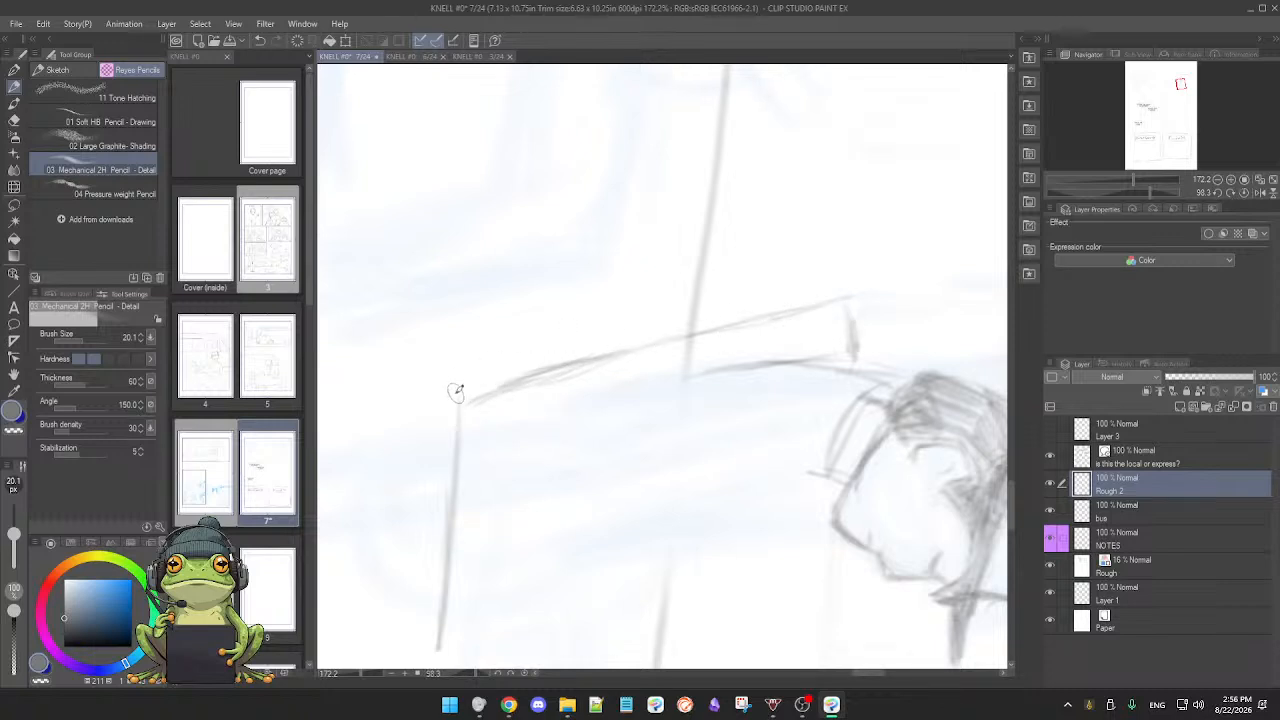
left_click_drag(455, 395, 818, 298)
key("e")
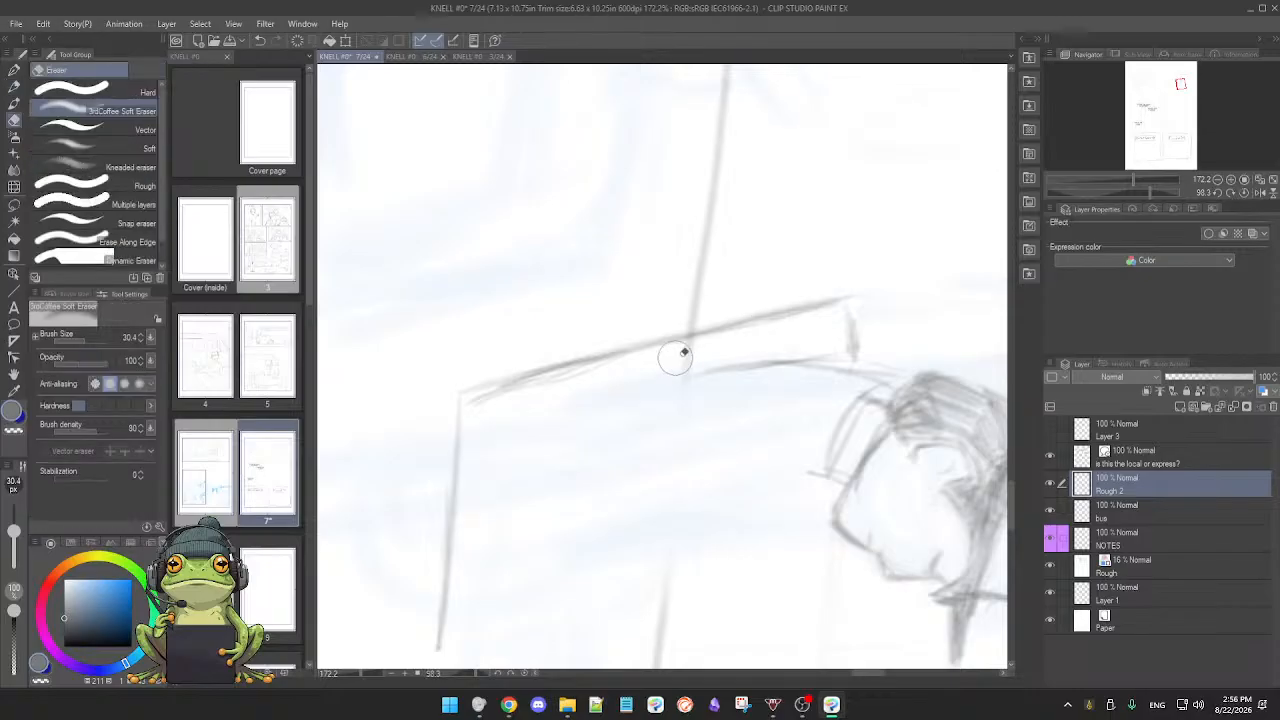
mouse_move(476, 400)
left_mouse_down()
mouse_move(582, 383)
mouse_move(630, 367)
mouse_move(468, 402)
mouse_move(686, 334)
left_mouse_up()
key("p")
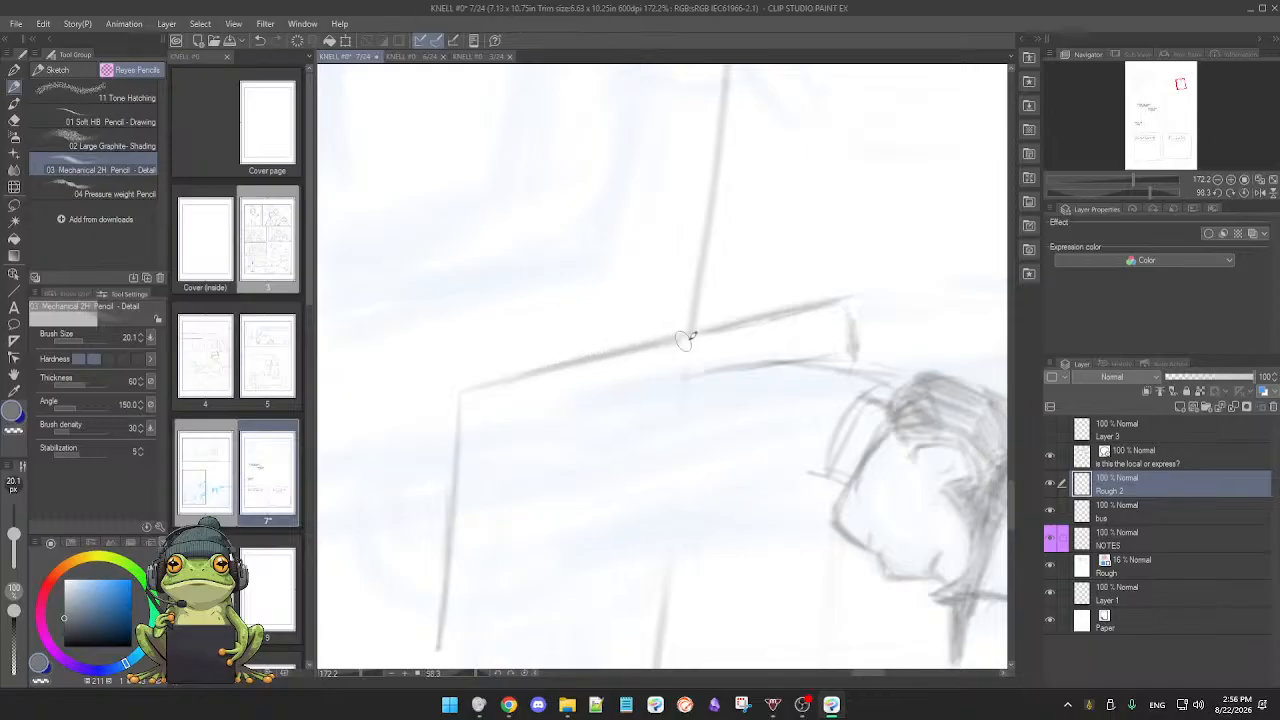
left_click_drag(783, 362, 846, 354)
left_click_drag(492, 415, 746, 369)
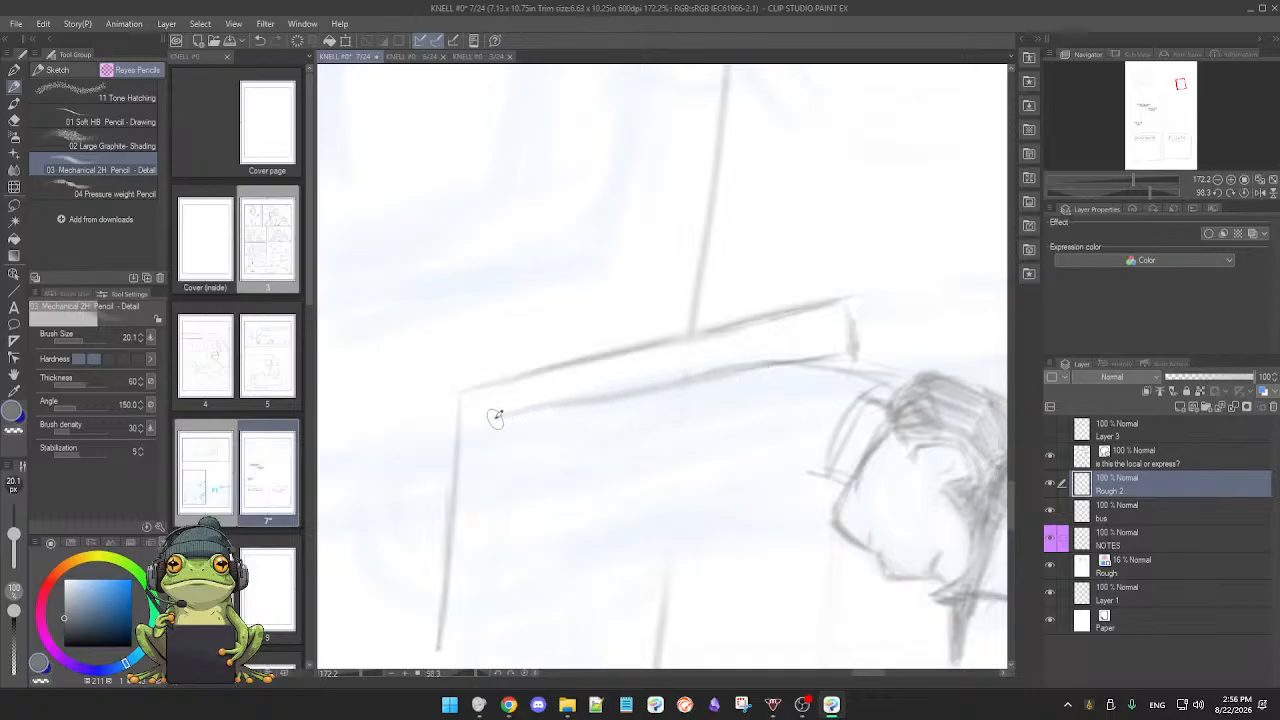
left_click_drag(494, 414, 734, 357)
key("ctrl+z")
key("ctrl+z")
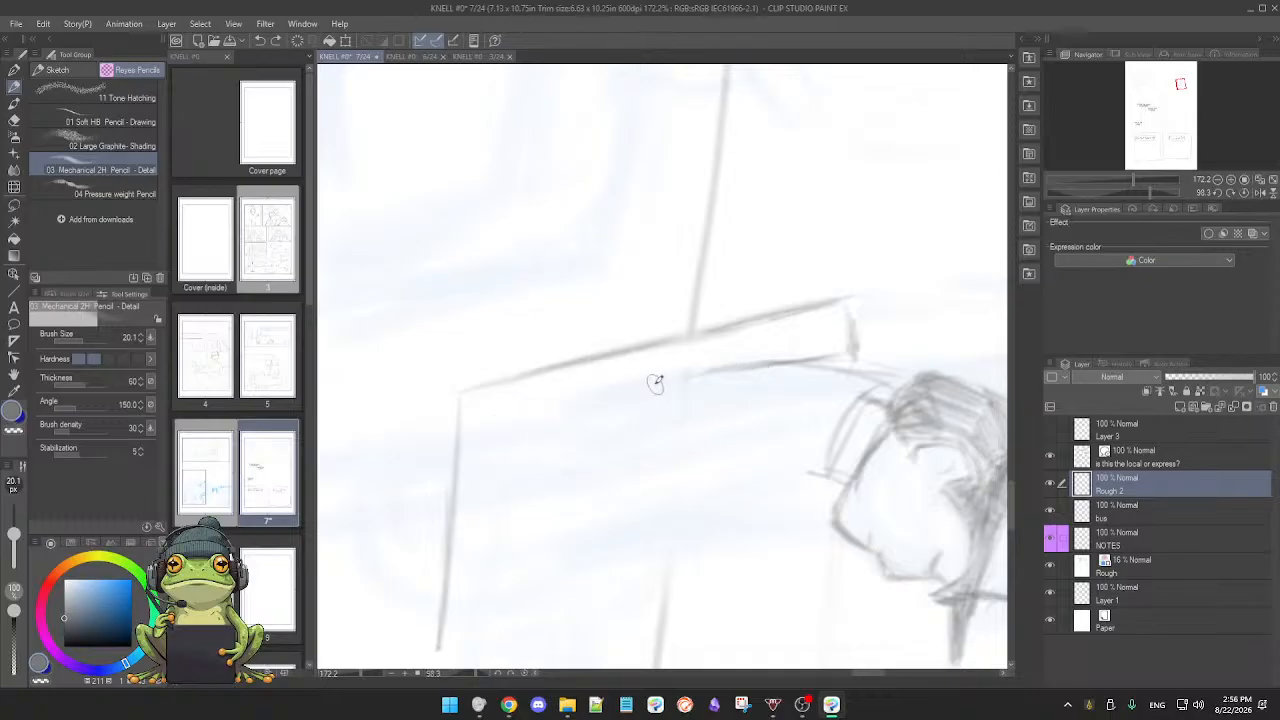
Step: Pencil the front edge of the seat back behind the passenger and close its top end
left_click_drag(573, 403, 743, 364)
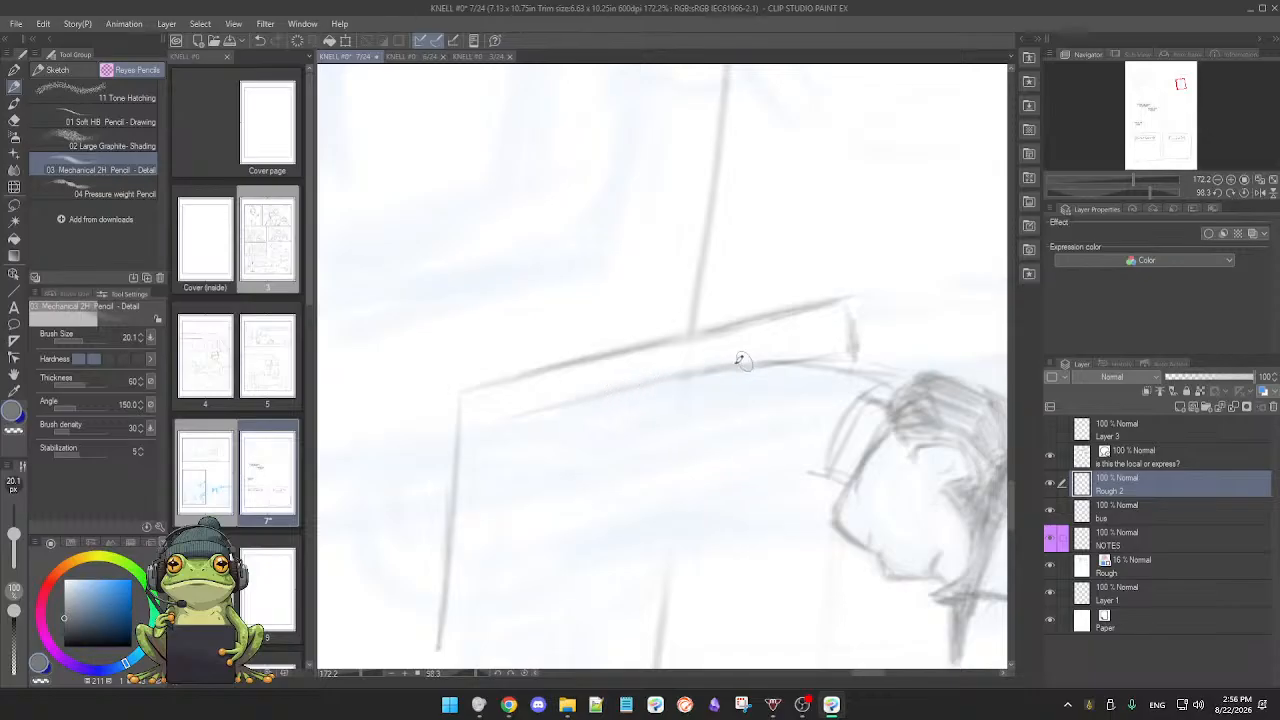
mouse_move(627, 514)
left_mouse_down()
mouse_move(751, 482)
mouse_move(788, 445)
mouse_move(794, 400)
mouse_move(734, 426)
left_mouse_up()
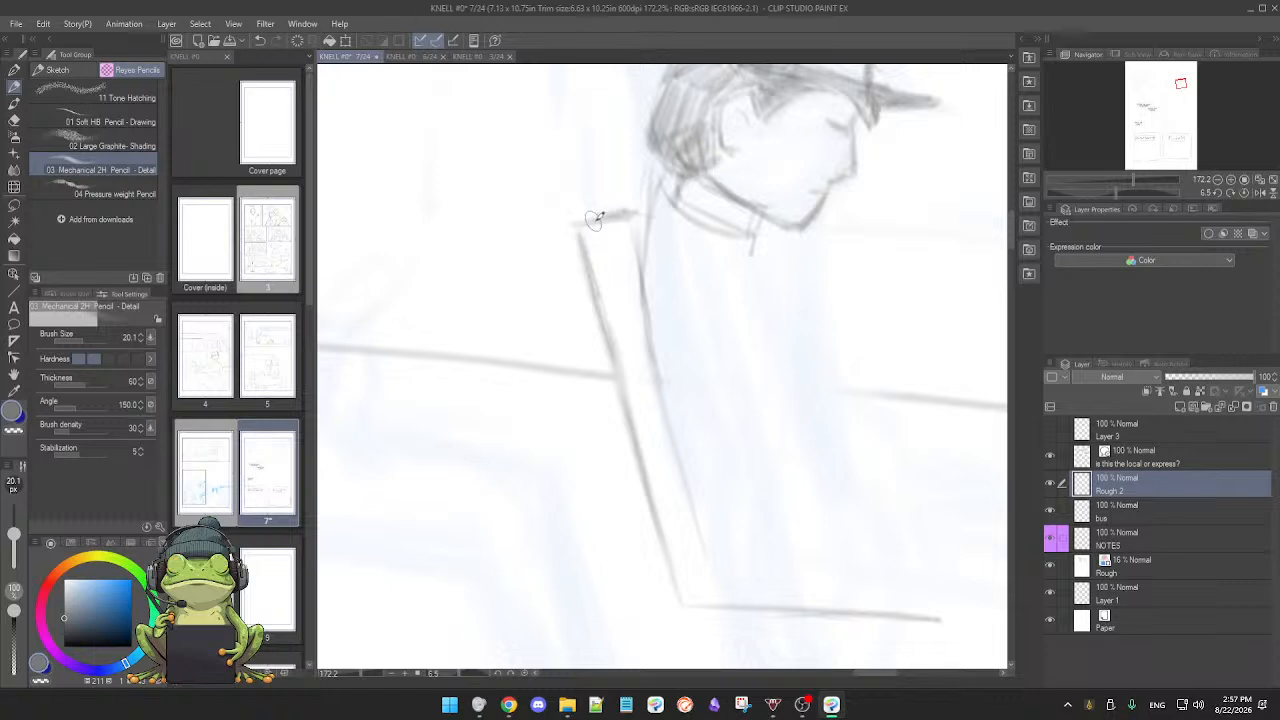
left_click_drag(576, 226, 638, 211)
Step: Reduce the pencil size to 13.9 and draw the upper line and front end of the passenger's seat
left_click_drag(723, 362, 719, 363)
left_click_drag(824, 512, 603, 523)
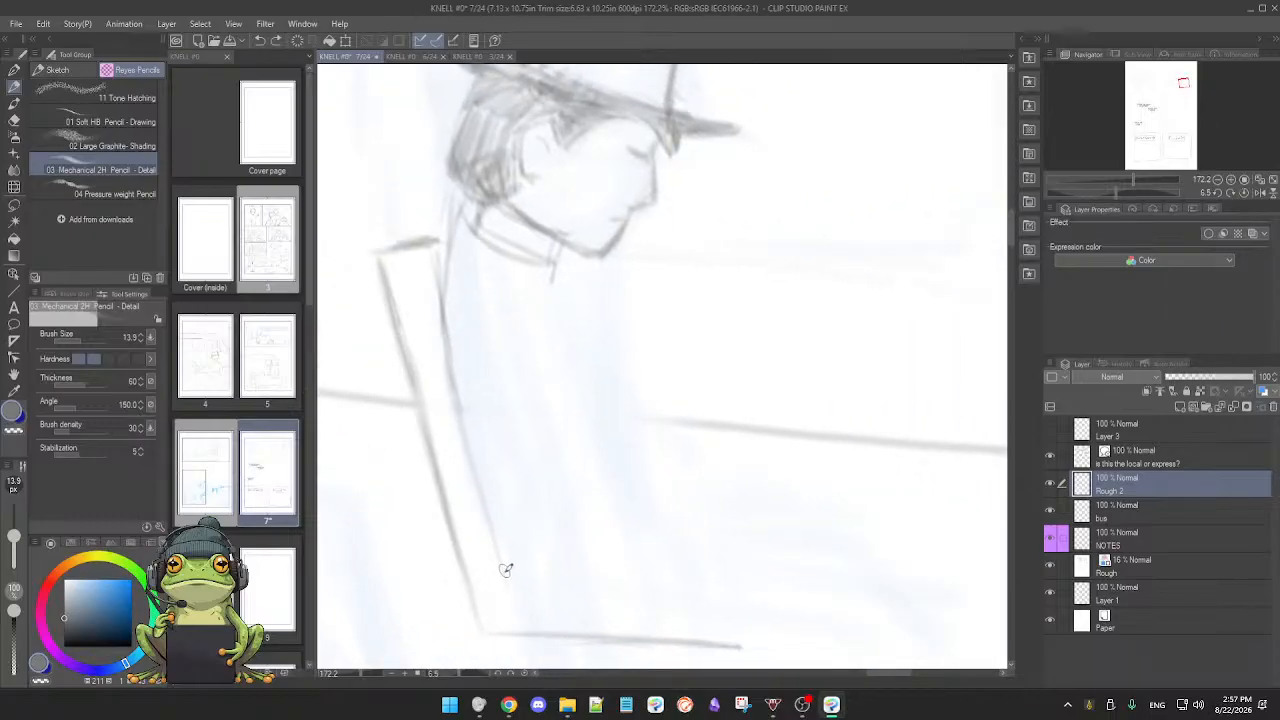
left_click_drag(586, 623, 698, 526)
left_click_drag(709, 596, 757, 598)
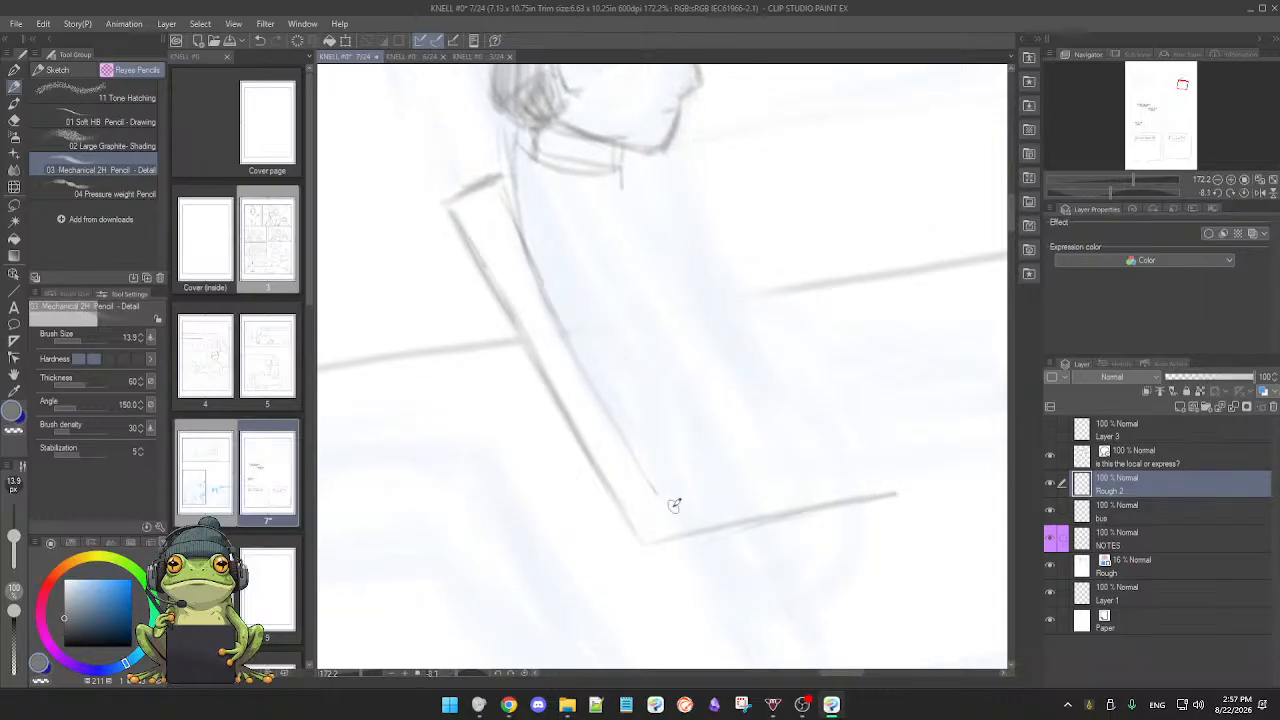
left_click_drag(676, 505, 793, 485)
left_click_drag(664, 504, 840, 470)
mouse_move(908, 546)
left_mouse_down()
mouse_move(849, 566)
mouse_move(792, 553)
left_mouse_up()
Step: Erase the line running down from the passenger's nape and redraw the top edge of the seat back more cleanly
scroll(860, 555, "down", 5)
scroll(810, 523, "up", 3)
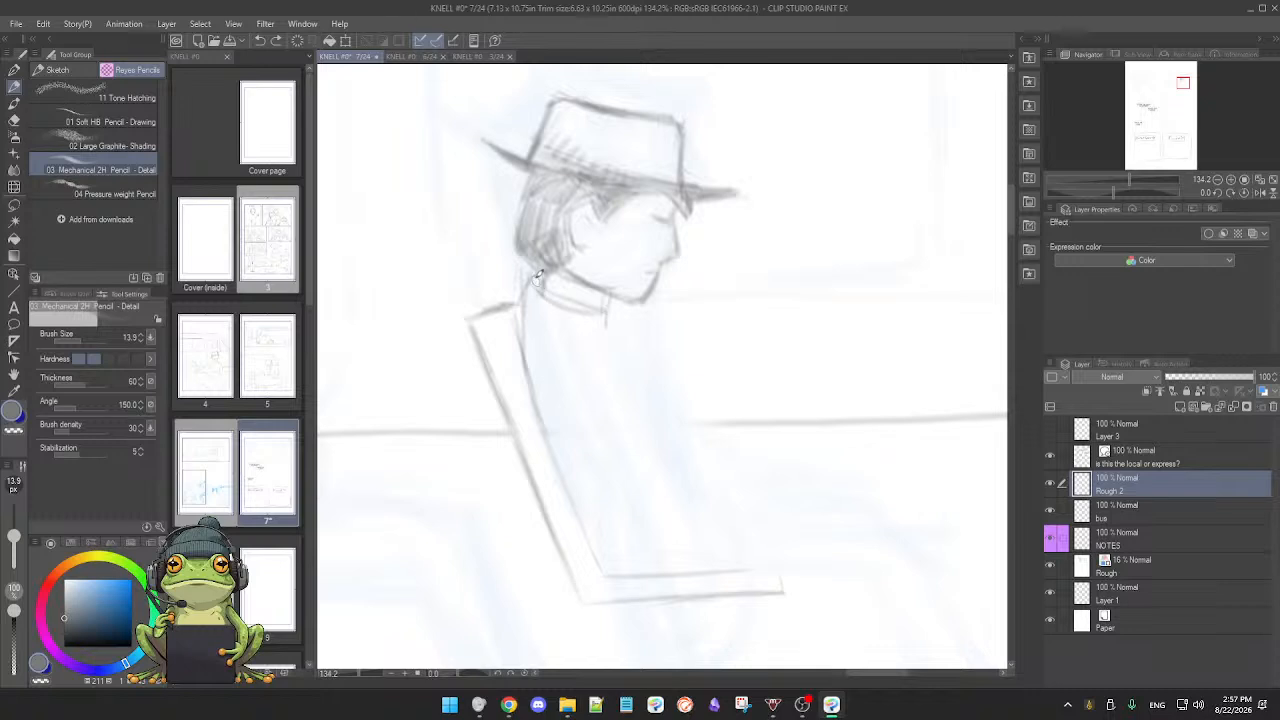
key("e")
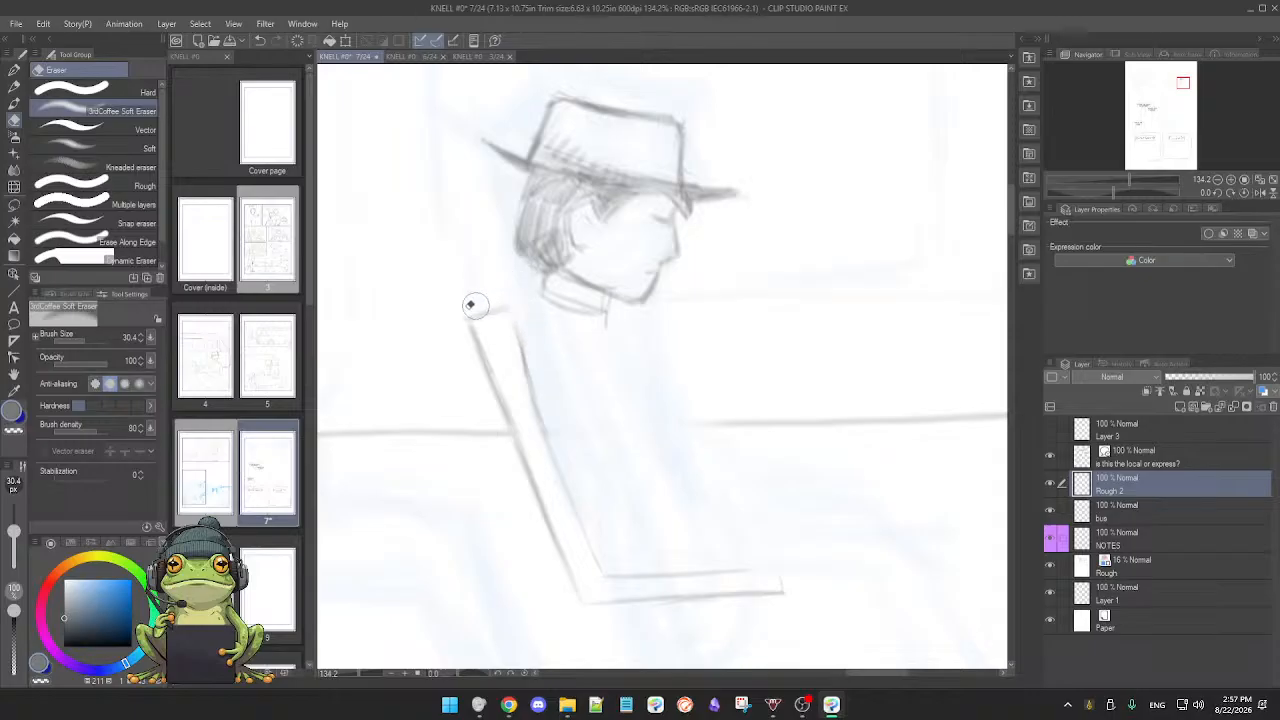
key("p")
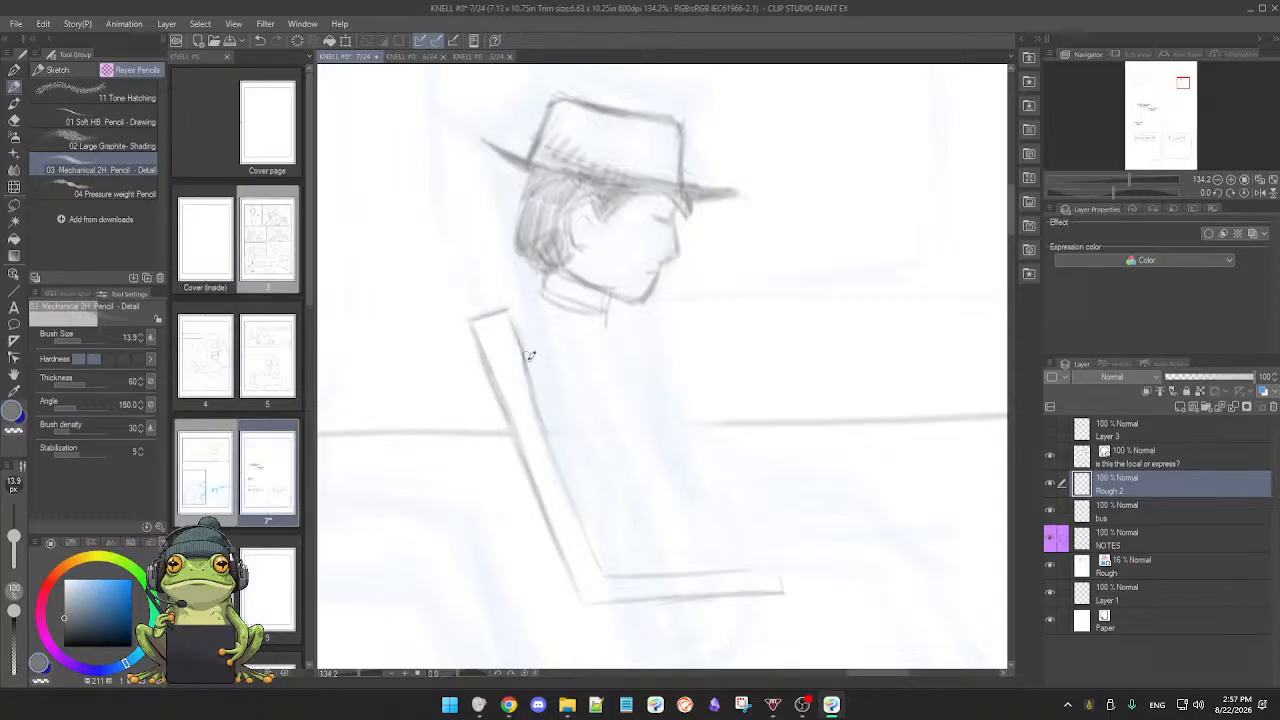
Step: Firm up the inner seat edge and rough in the passenger's shoulder, chest, arm and thigh
mouse_move(538, 410)
left_mouse_down()
mouse_move(600, 558)
mouse_move(593, 548)
mouse_move(624, 557)
mouse_move(617, 578)
mouse_move(646, 572)
mouse_move(601, 570)
mouse_move(825, 577)
left_mouse_up()
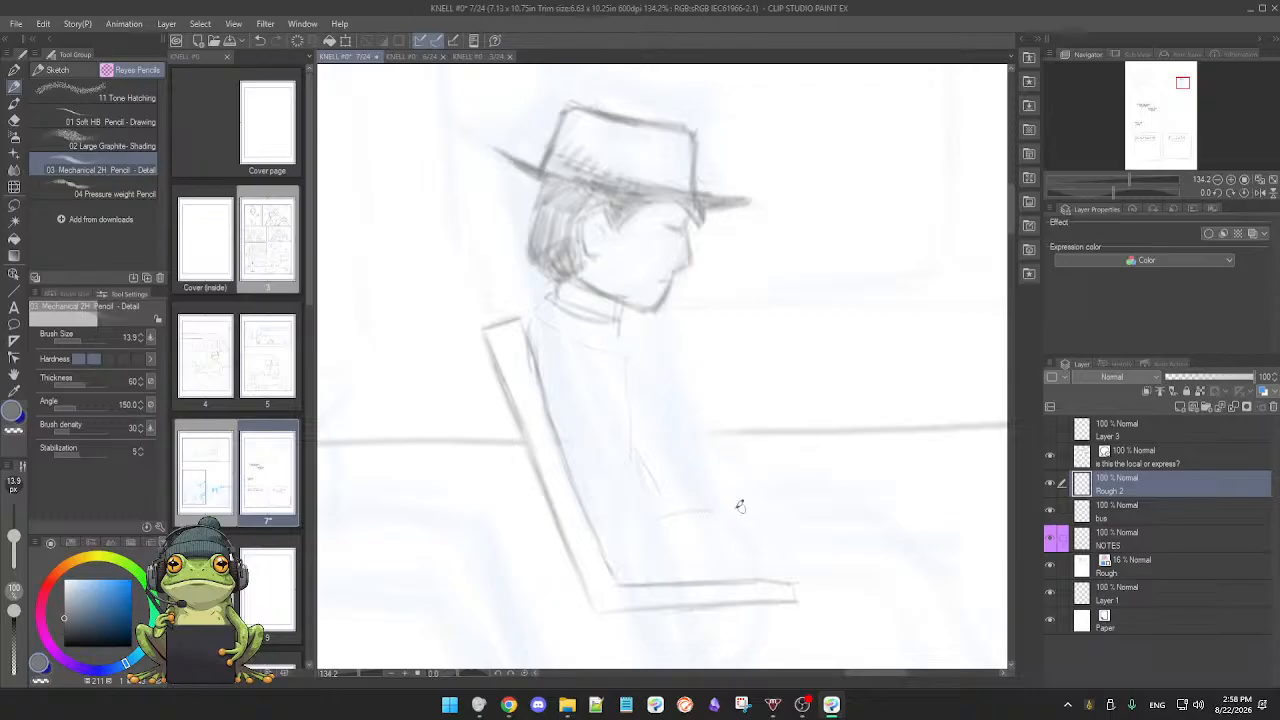
mouse_move(724, 511)
left_mouse_down()
mouse_move(797, 515)
mouse_move(787, 510)
mouse_move(855, 531)
left_mouse_up()
scroll(783, 523, "down", 2)
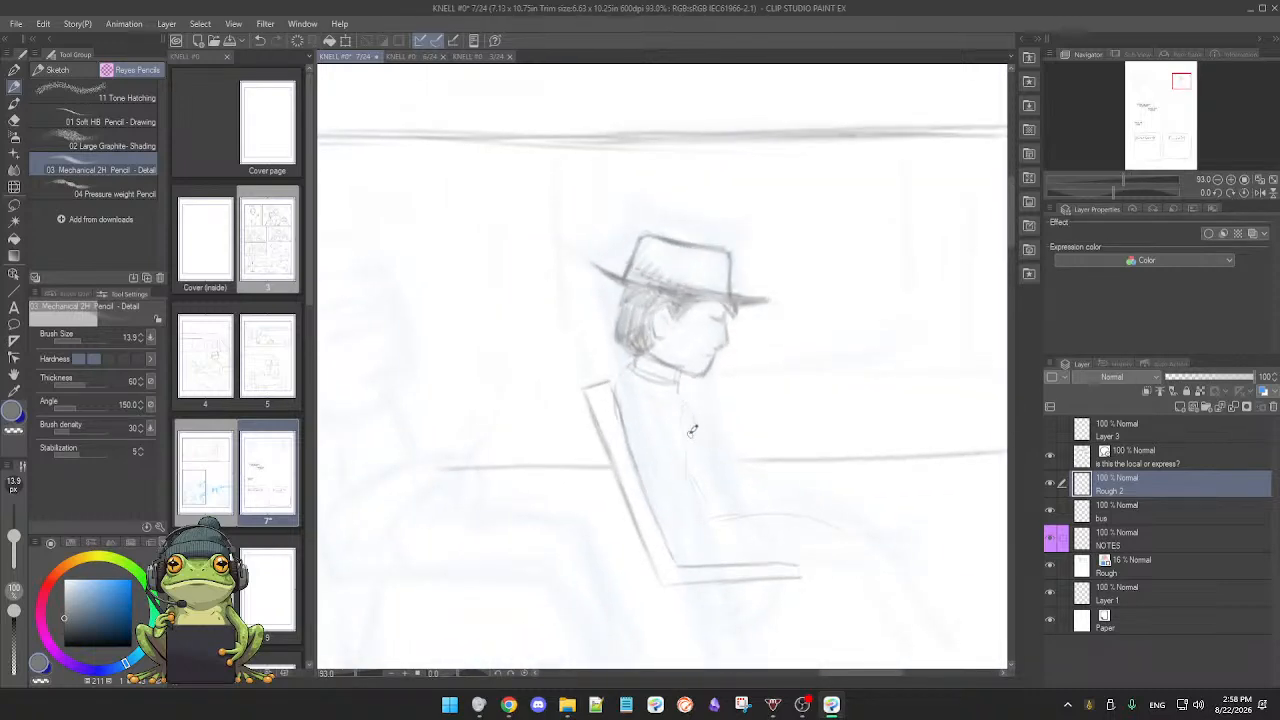
left_click_drag(694, 413, 697, 485)
left_click_drag(693, 407, 701, 501)
left_click_drag(632, 359, 669, 380)
Step: Clean up the passenger's neck and chin with the eraser and re-pencil the lower face
key("e")
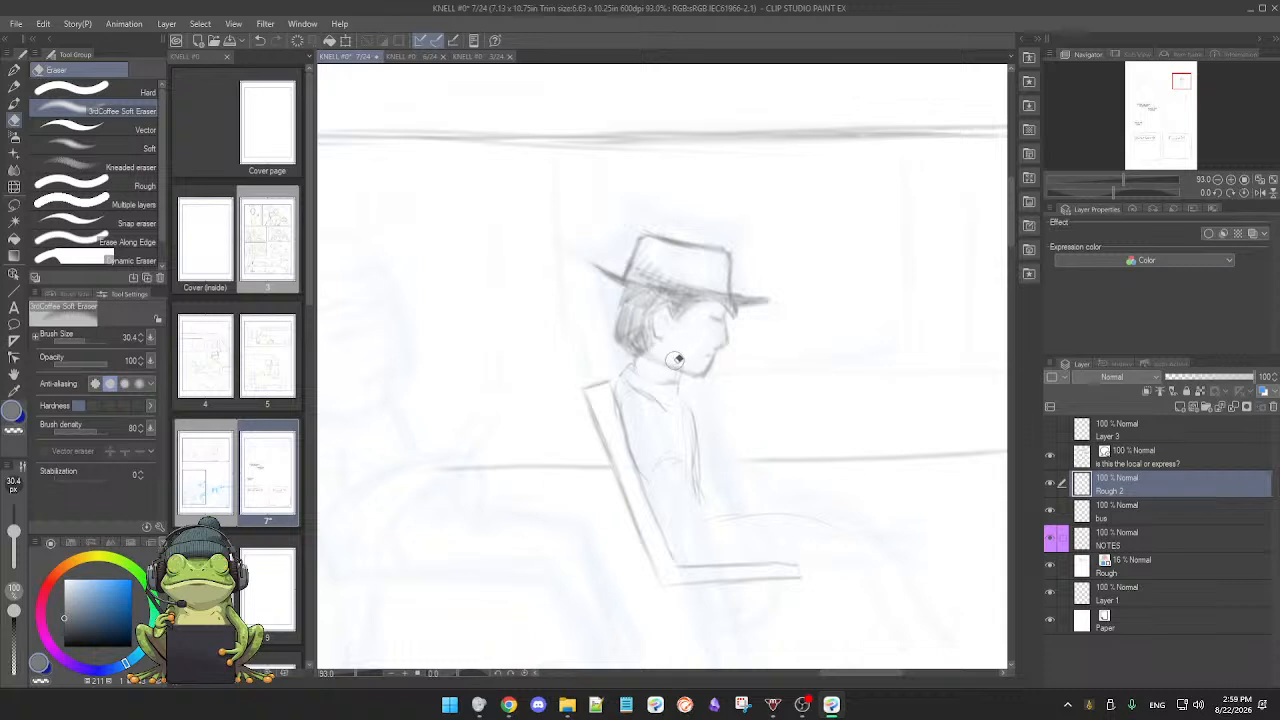
key("p")
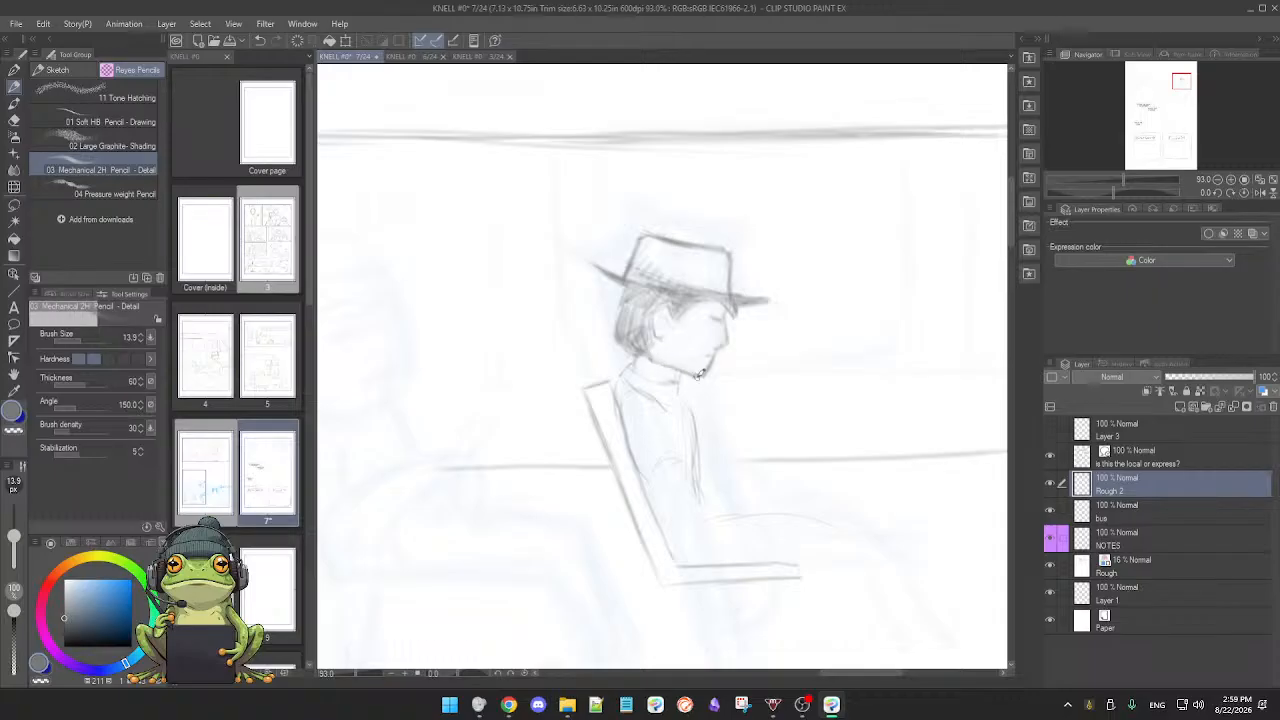
key("e")
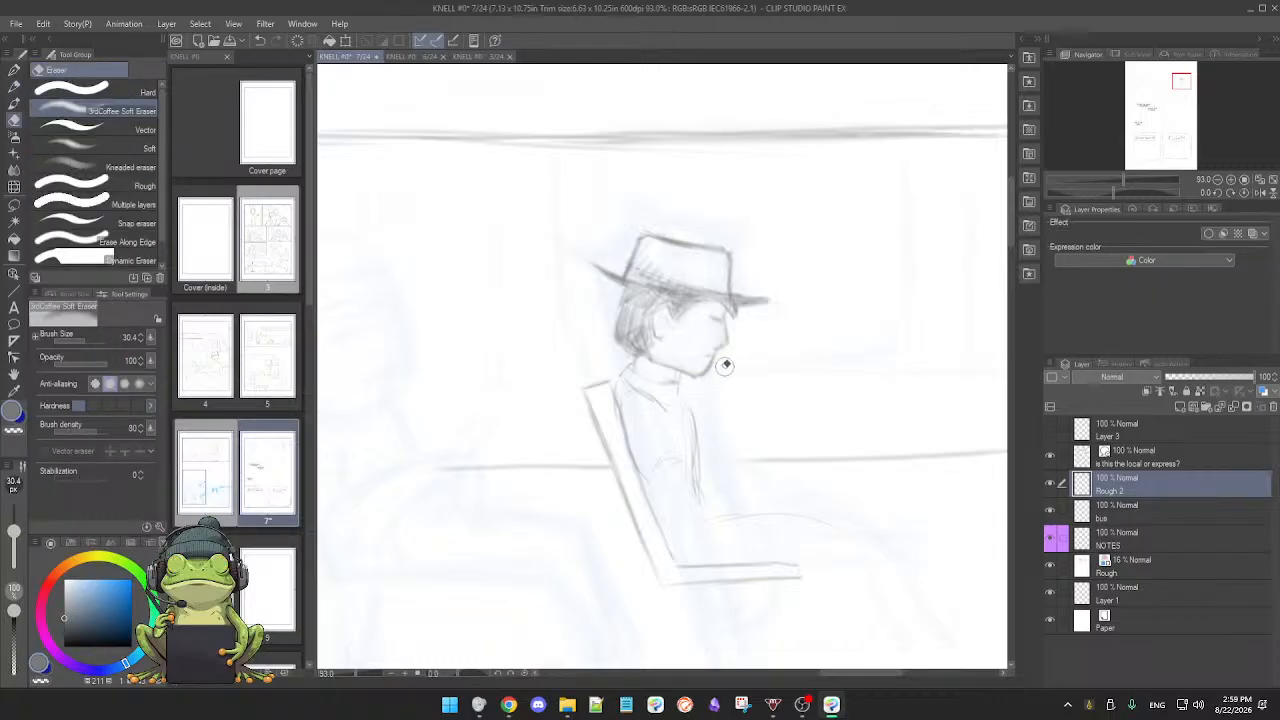
key("p")
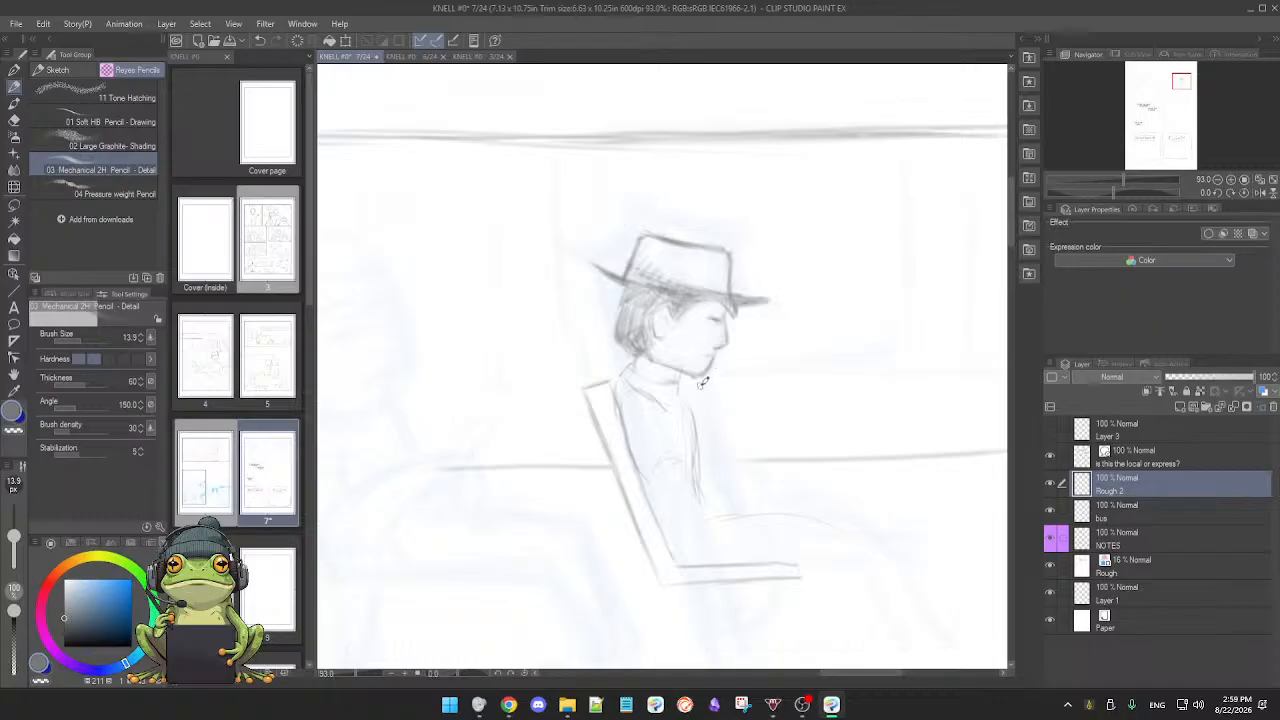
Step: Erase stray lines around the passenger's neck and re-pencil the pointed shirt collar
key("e")
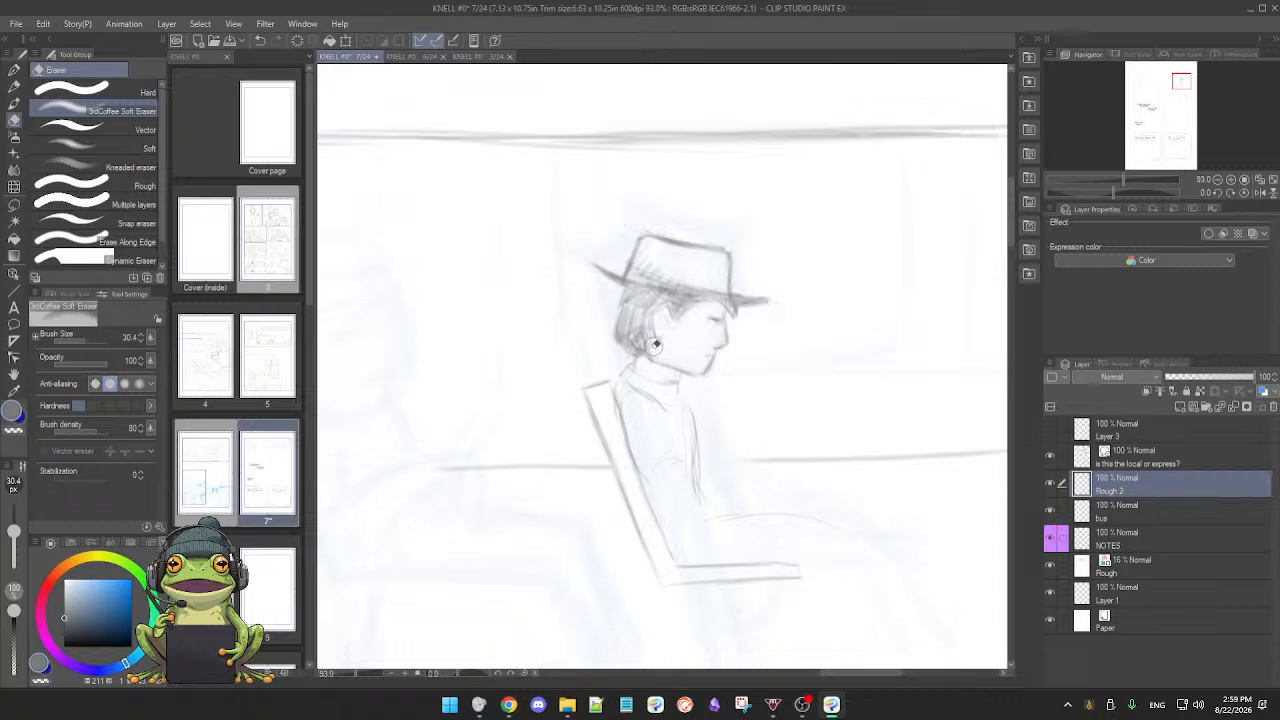
key("p")
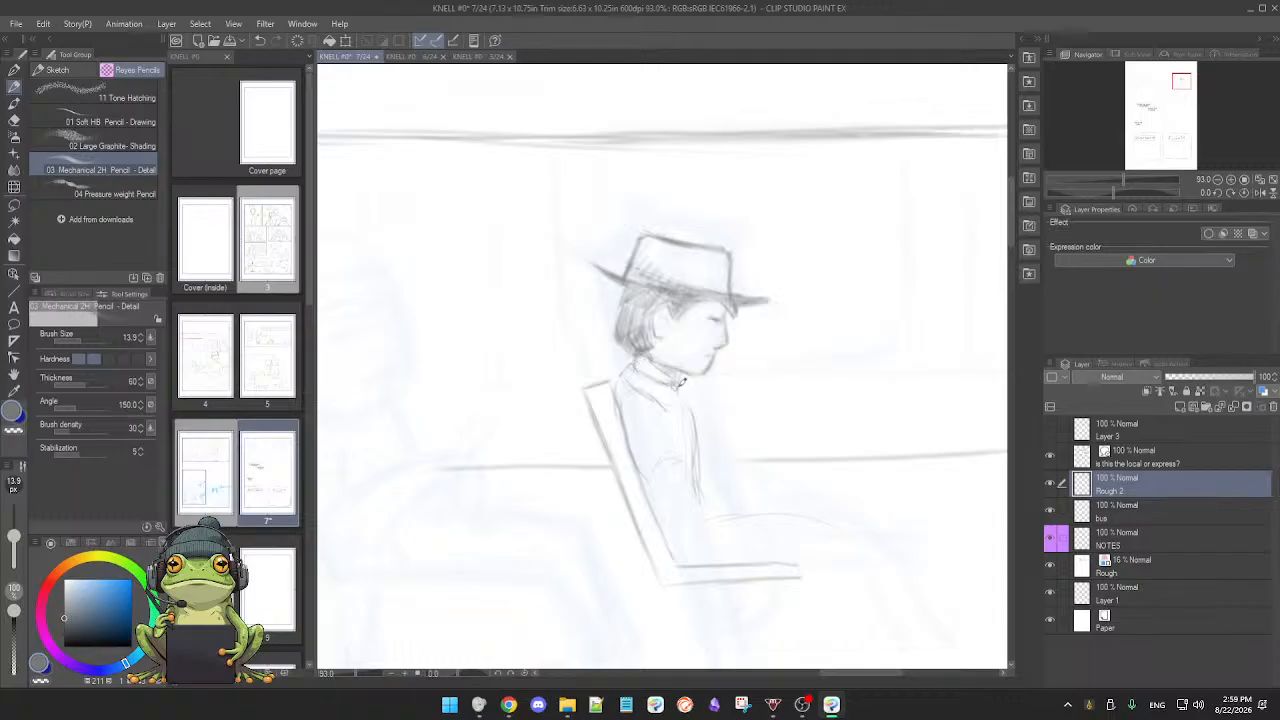
key("e")
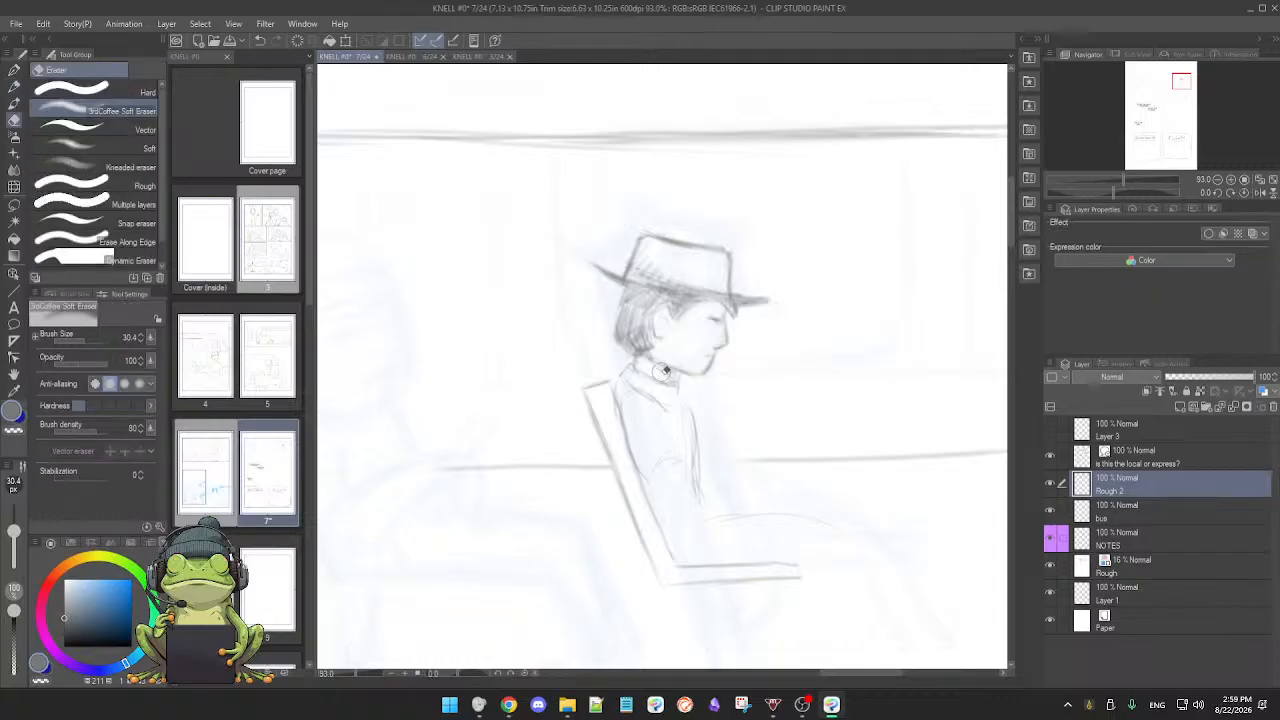
key("p")
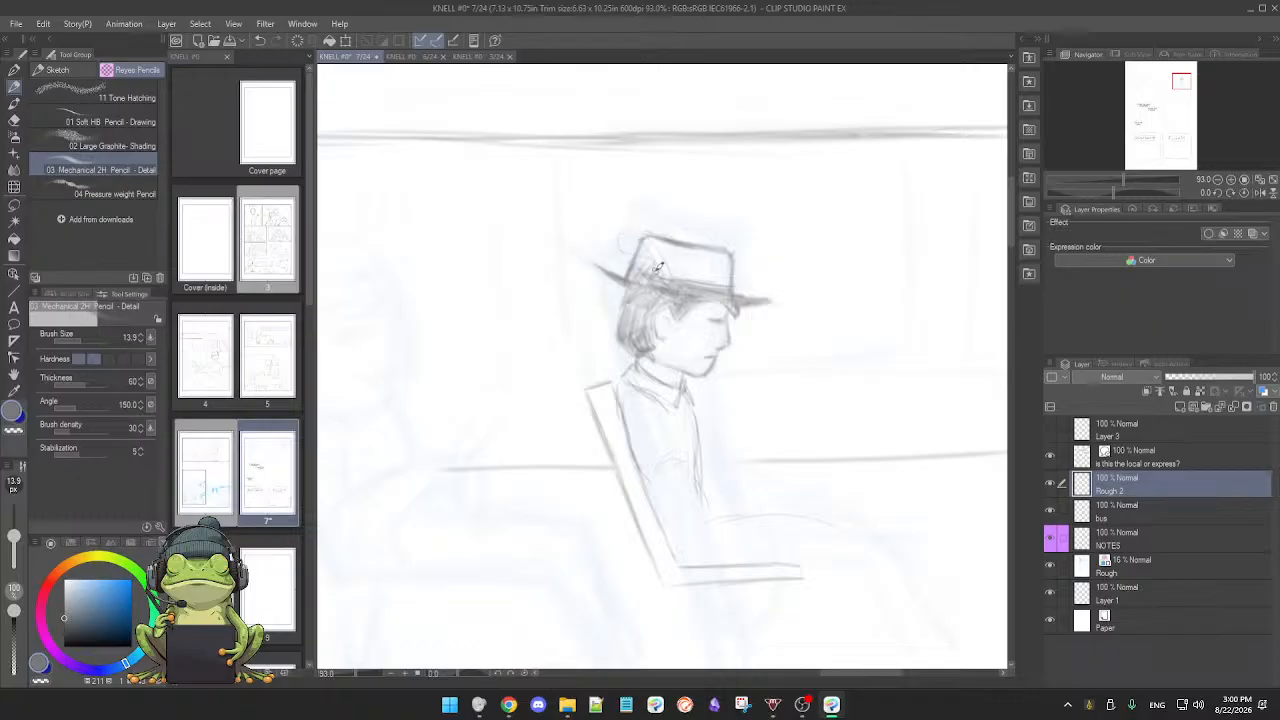
key("ctrl+z")
left_click_drag(640, 237, 552, 222)
left_click_drag(571, 227, 548, 233)
mouse_move(546, 210)
left_mouse_down()
mouse_move(636, 208)
mouse_move(671, 279)
left_mouse_up()
key("ctrl+z")
Step: Erase the hatching on the hat crown and darken the line where the crown meets the brim
left_click_drag(711, 389, 714, 377)
key("e")
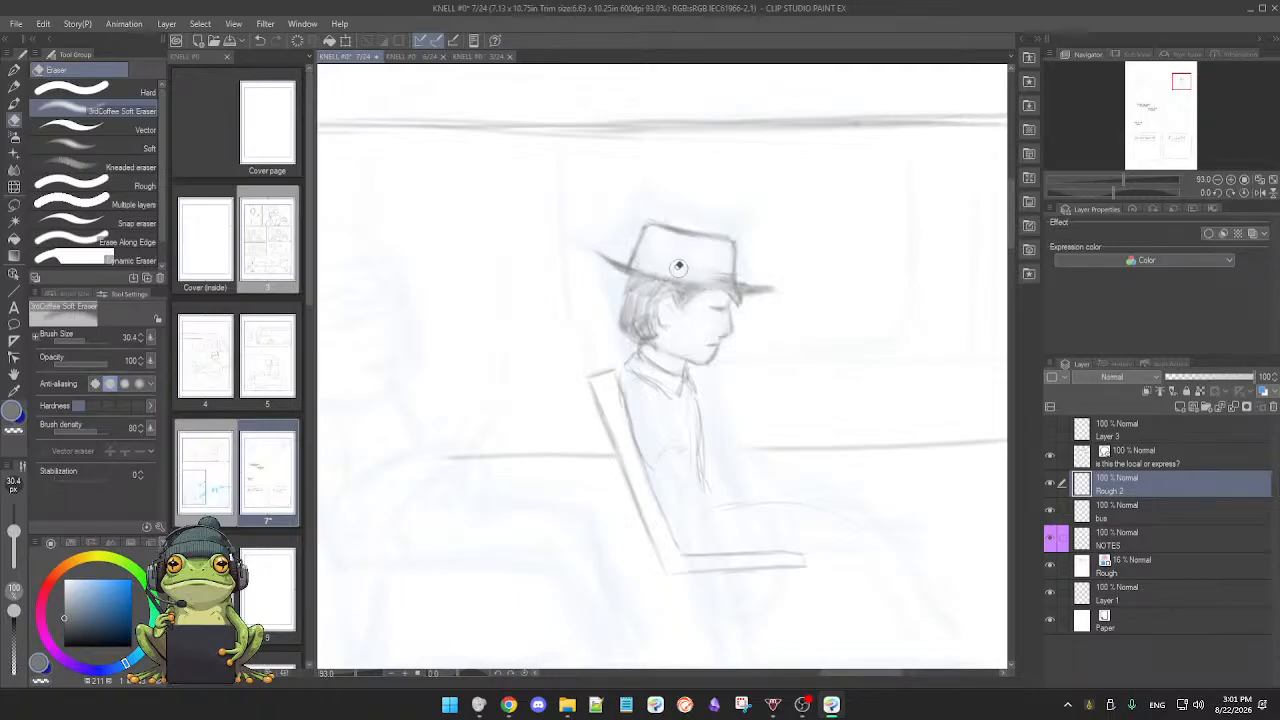
key("p")
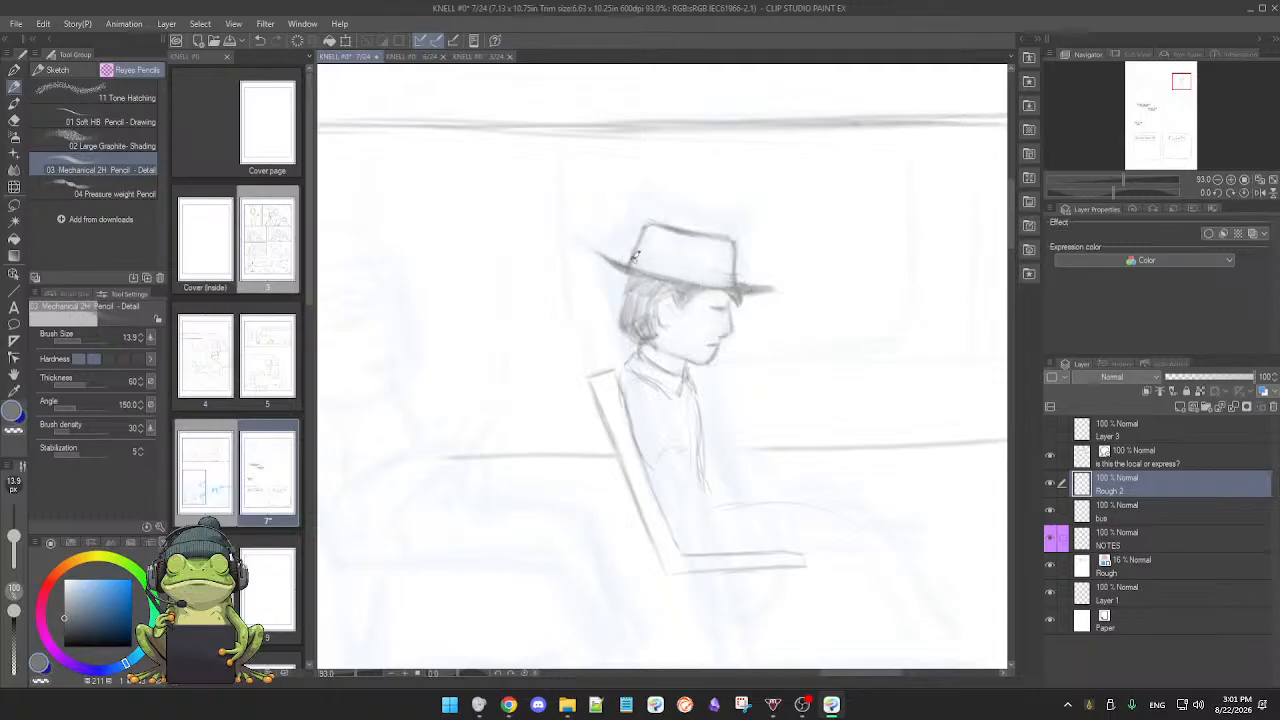
mouse_move(608, 258)
left_mouse_down()
mouse_move(712, 287)
mouse_move(757, 283)
left_mouse_up()
key("e")
key("p")
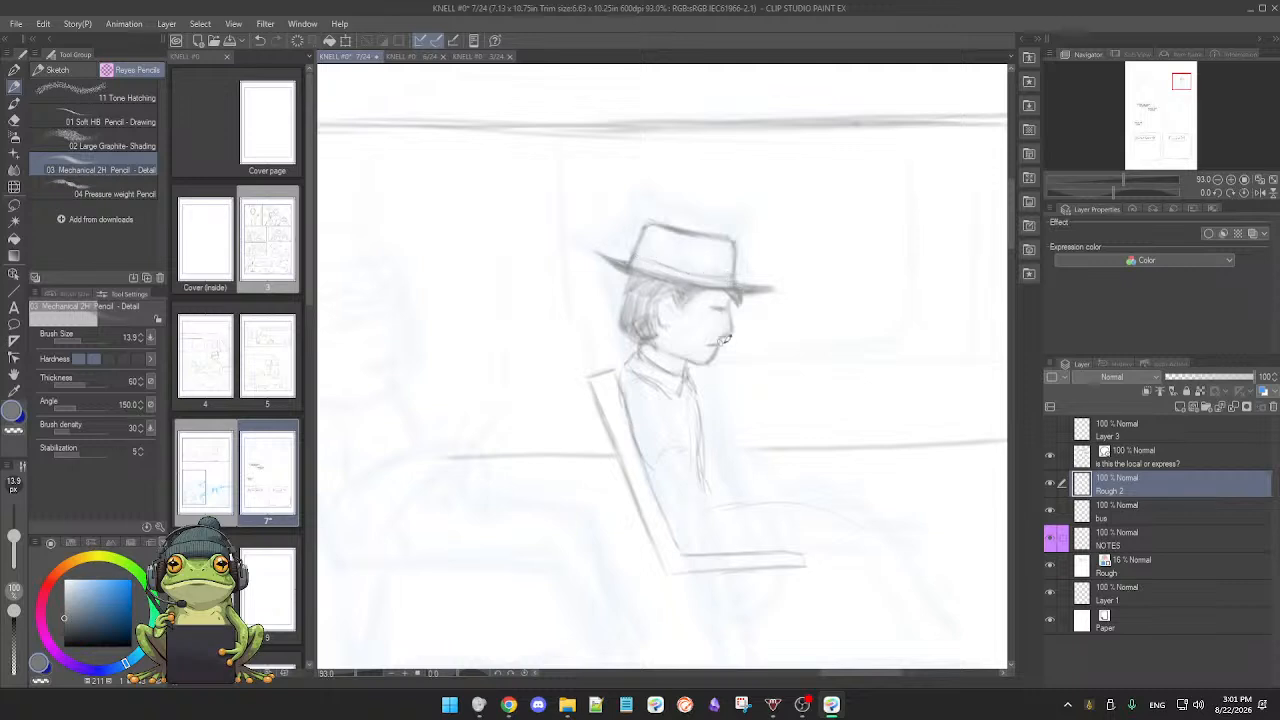
Step: Clean up the passenger's jaw with the eraser and pencil firmer shoulder and shirt front lines
scroll(724, 340, "down", 1)
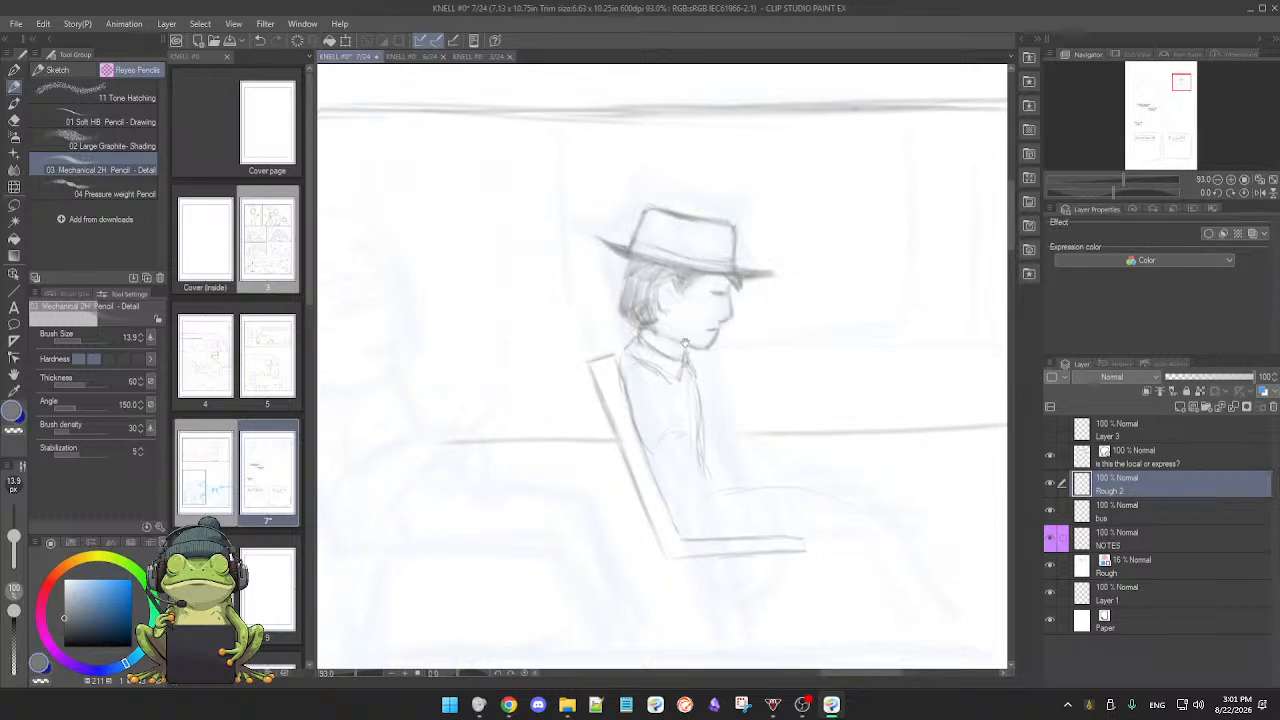
scroll(690, 318, "down", 1)
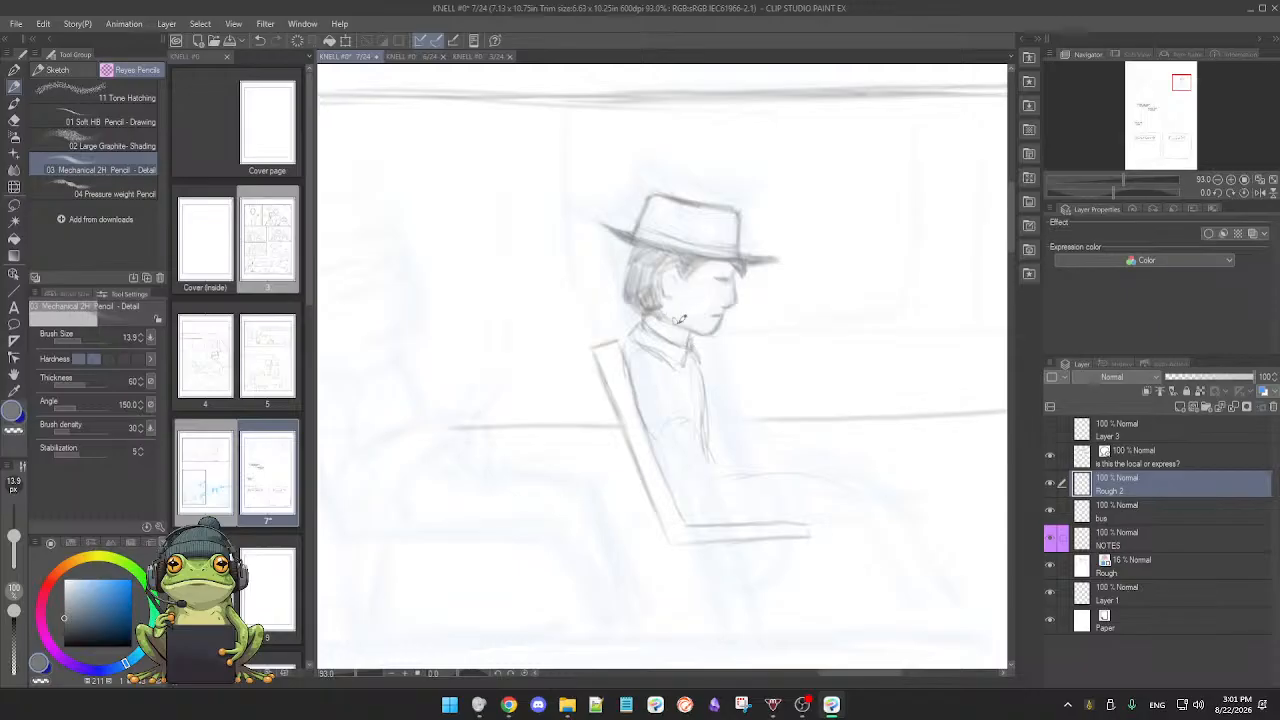
key("e")
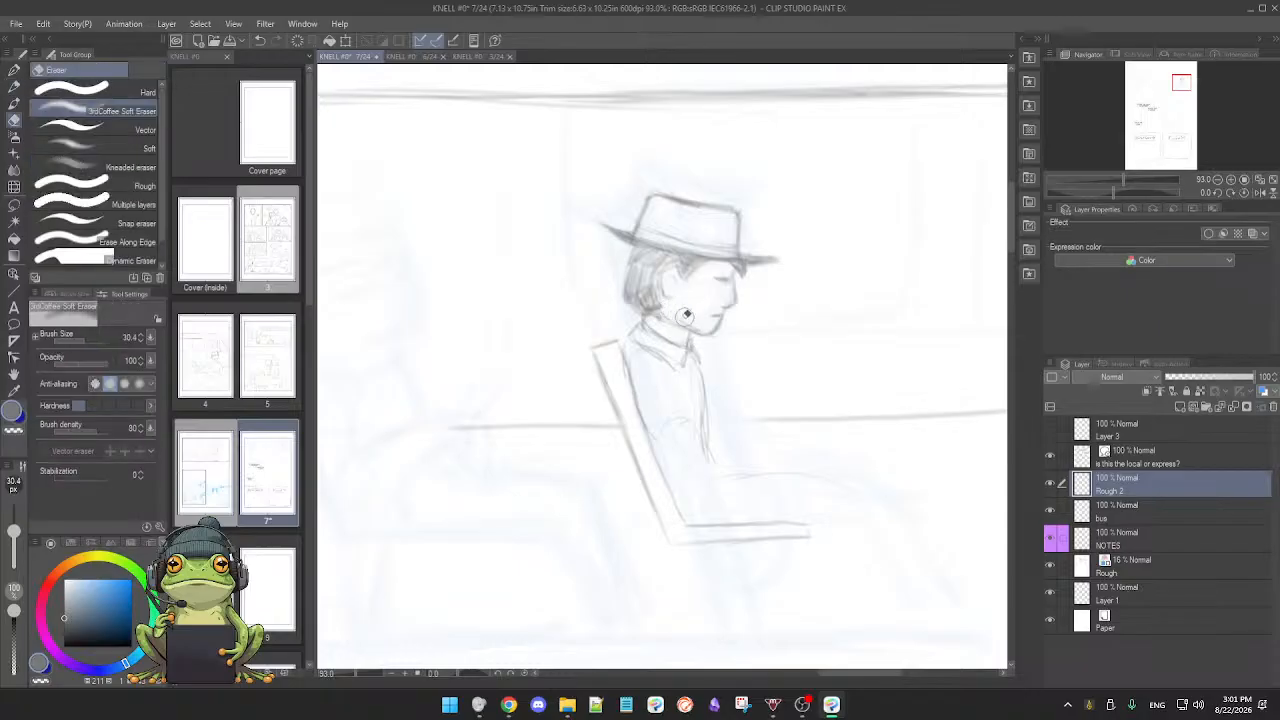
key("p")
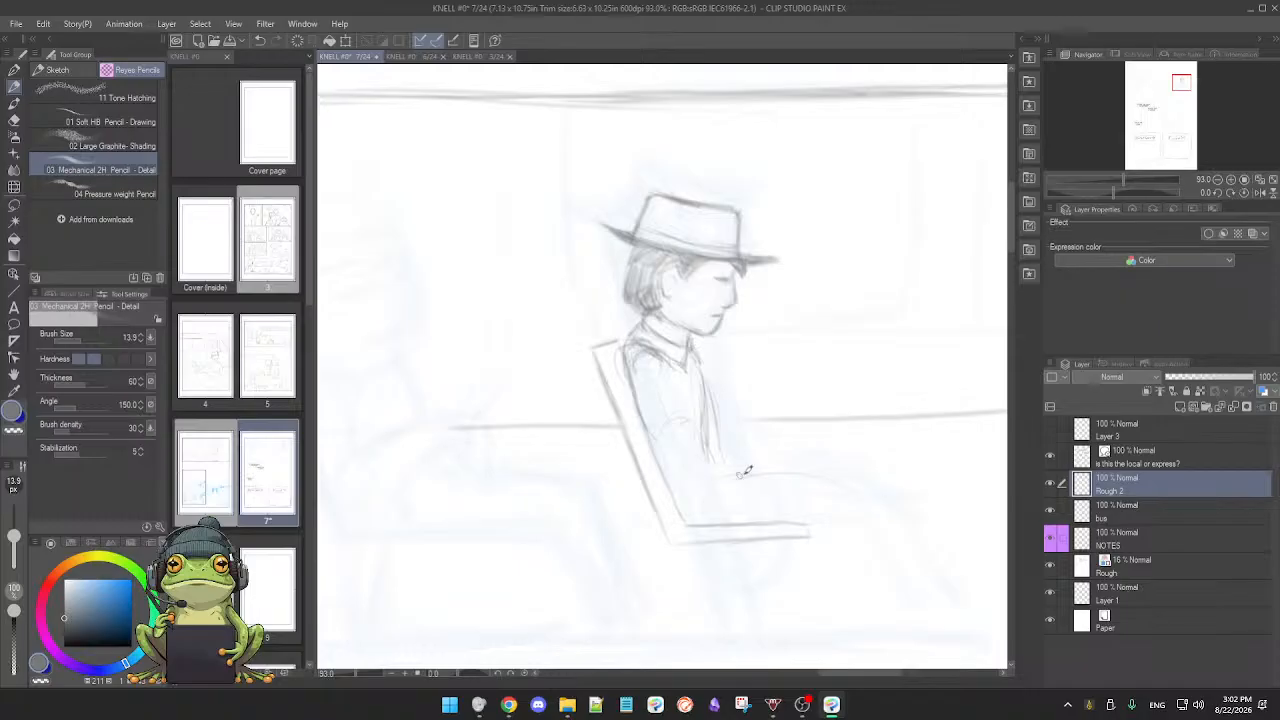
Step: Erase and redraw the passenger's lower shirt front, and add a horizontal line across the waist above the lap
key("e")
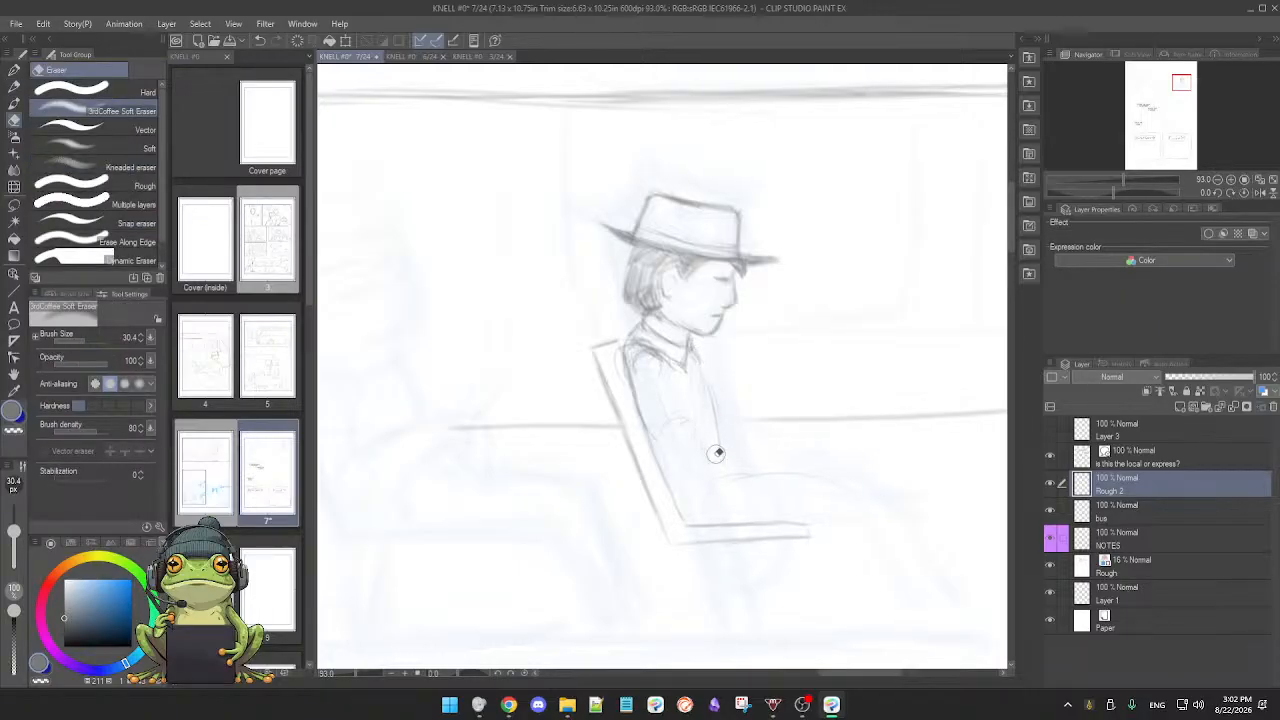
key("p")
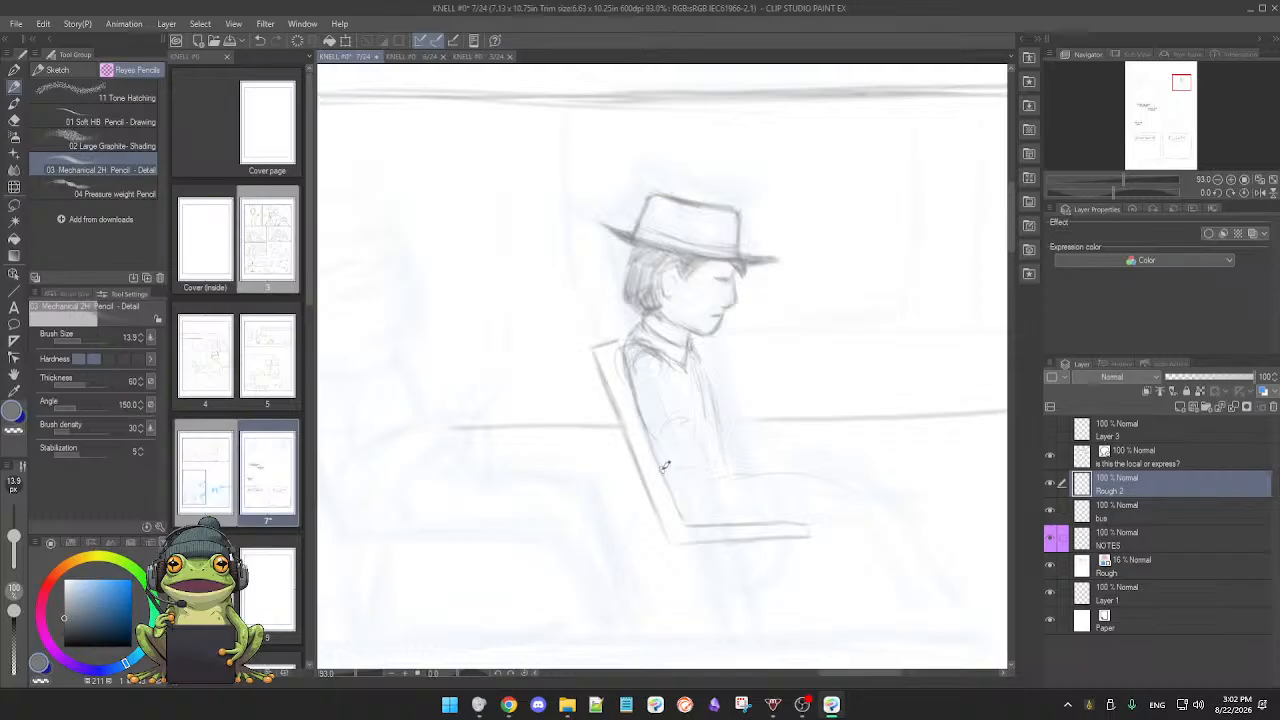
left_click_drag(664, 468, 740, 463)
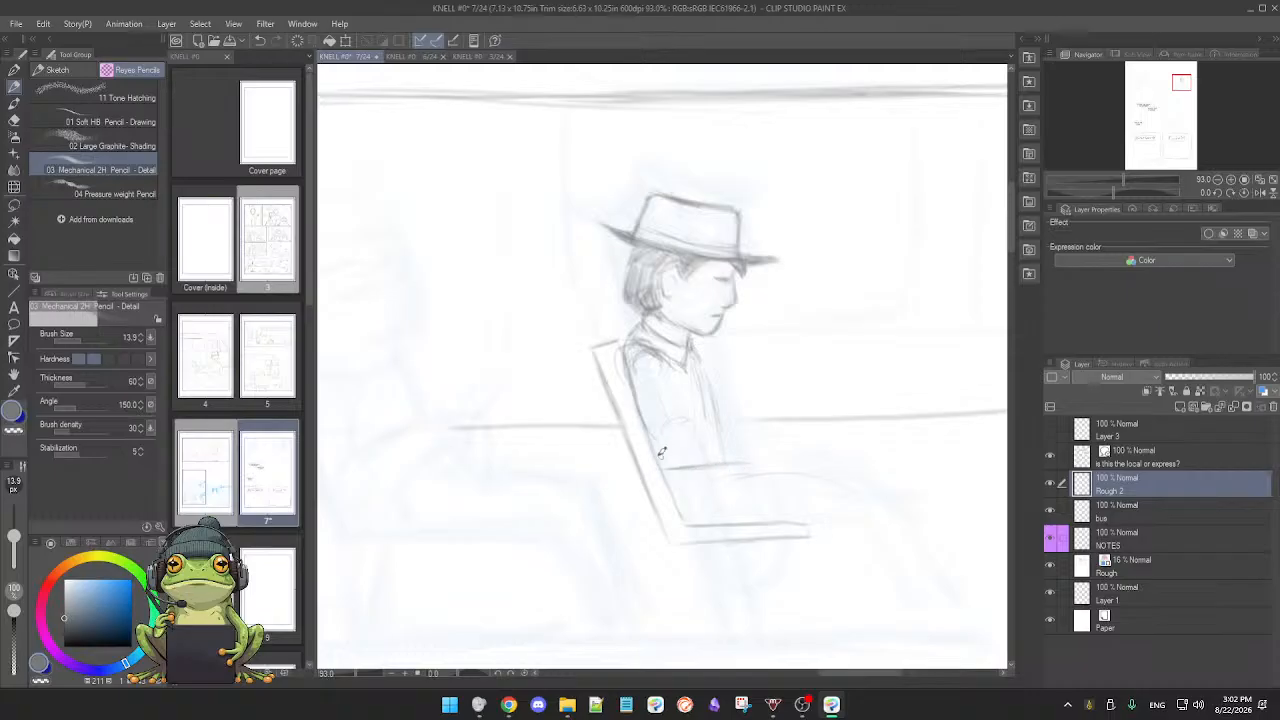
Step: Clean up the passenger's waist with the eraser and pencil the outline of the forearm resting across it
key("e")
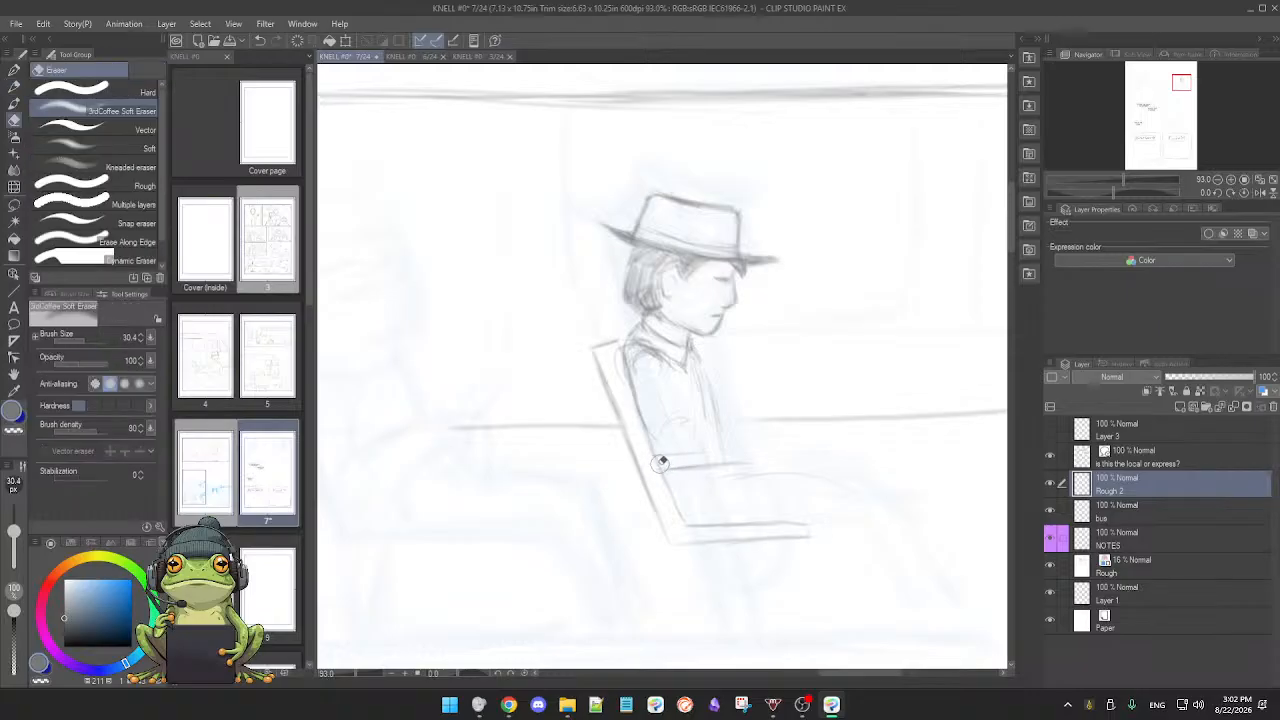
mouse_move(663, 457)
left_mouse_down()
mouse_move(651, 460)
mouse_move(738, 453)
left_mouse_up()
key("p")
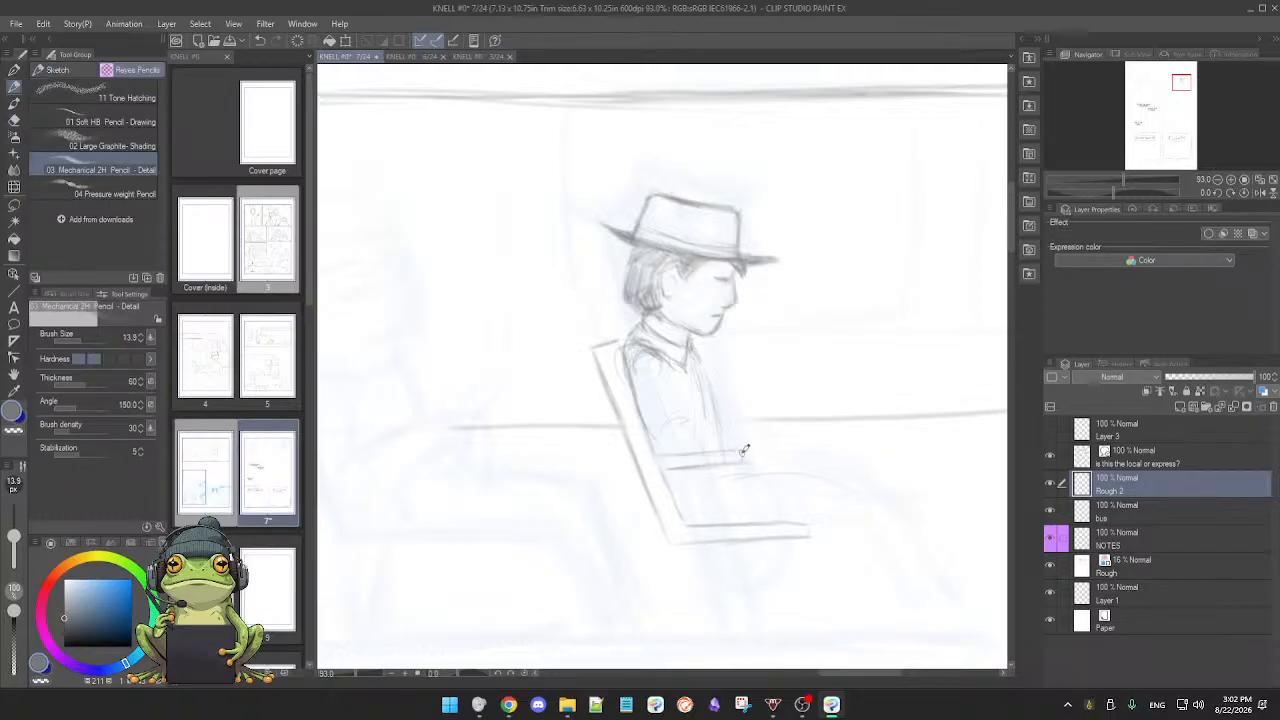
key("e")
key("p")
left_click_drag(670, 425, 724, 425)
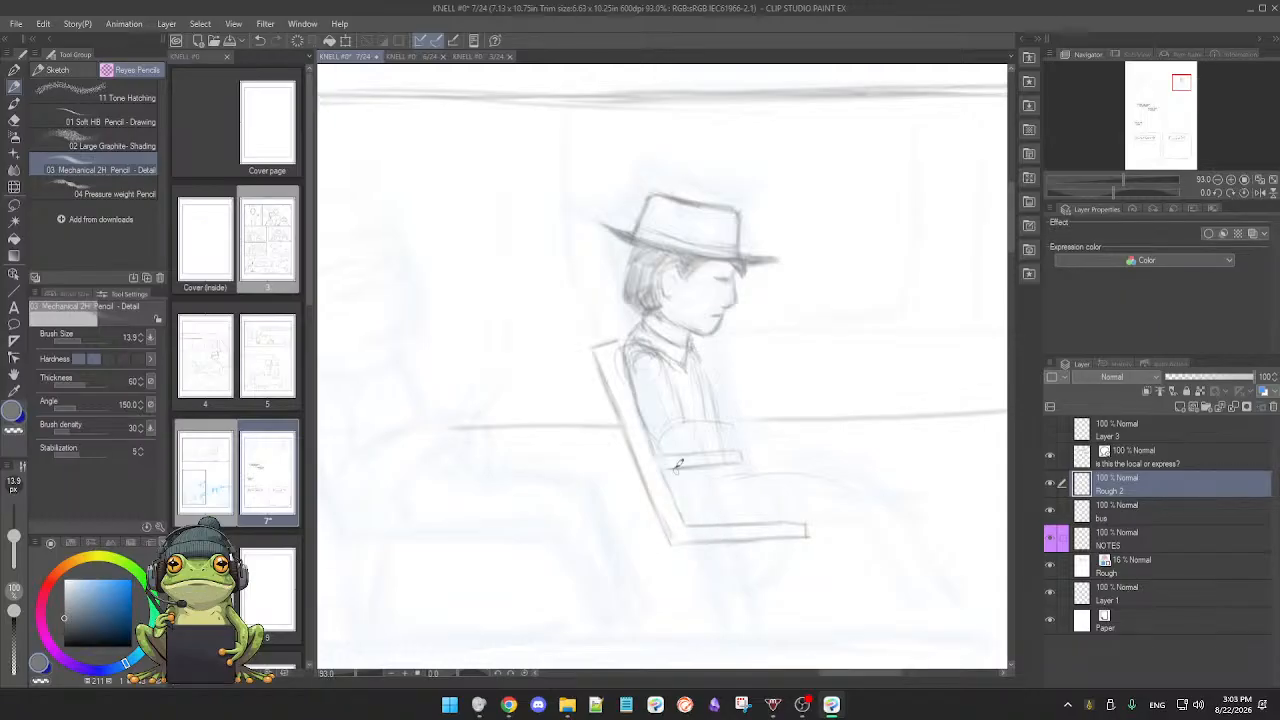
Step: Redraw the upper edge of the passenger's forearm and pencil the hand hanging over the lap
key("e")
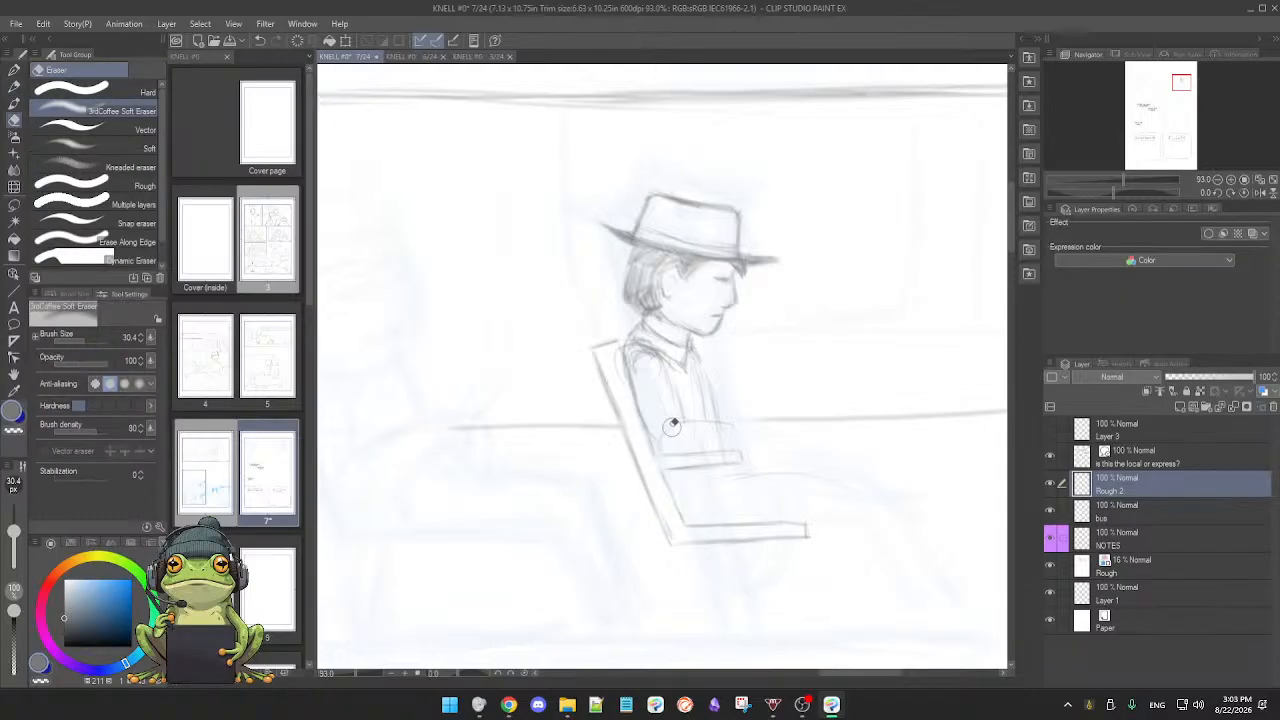
key("p")
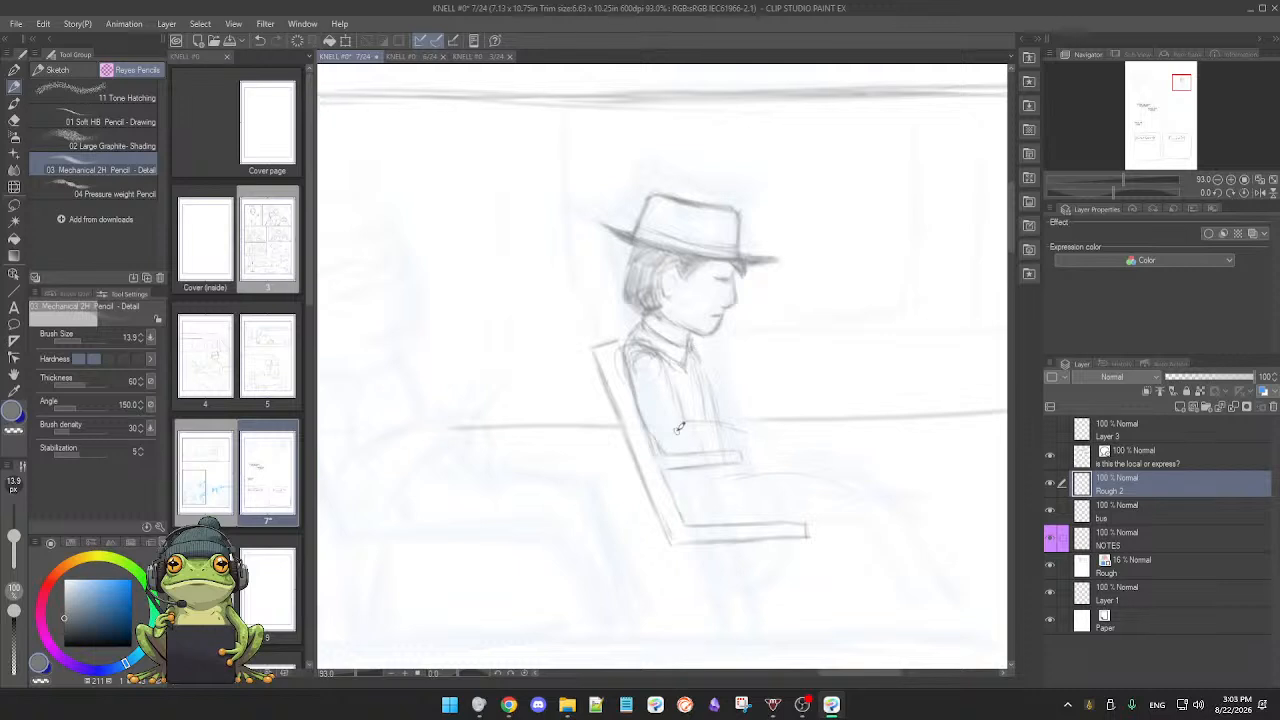
left_click_drag(678, 428, 748, 425)
key("e")
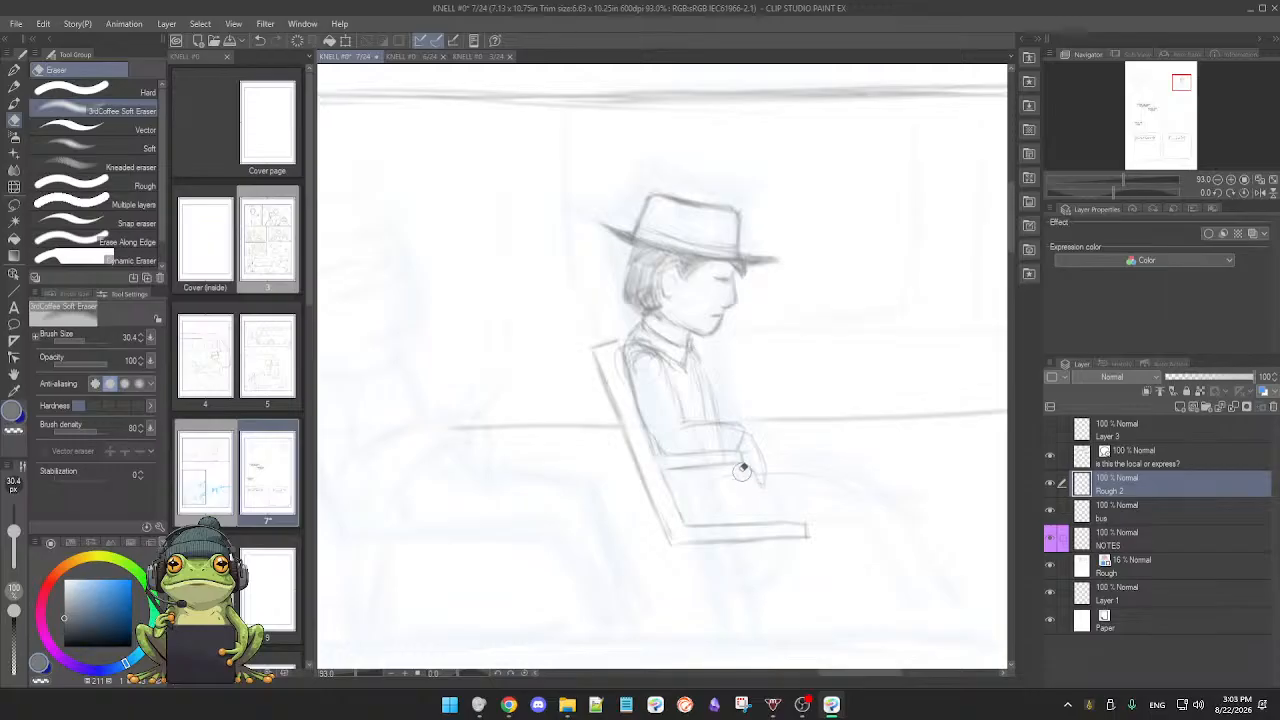
key("p")
key("e")
key("p")
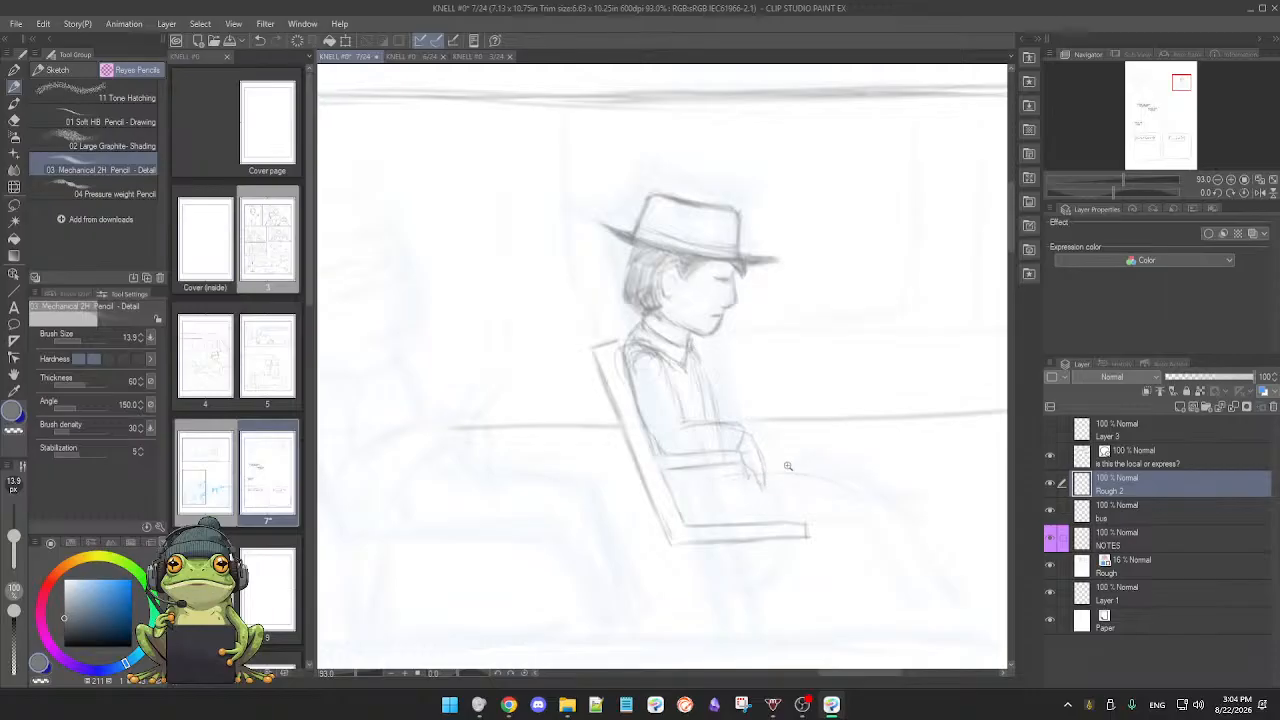
left_click_drag(788, 466, 790, 466)
Step: Erase stray lines at the passenger's wrist and refine the sleeve end and fingers in pencil
key("e")
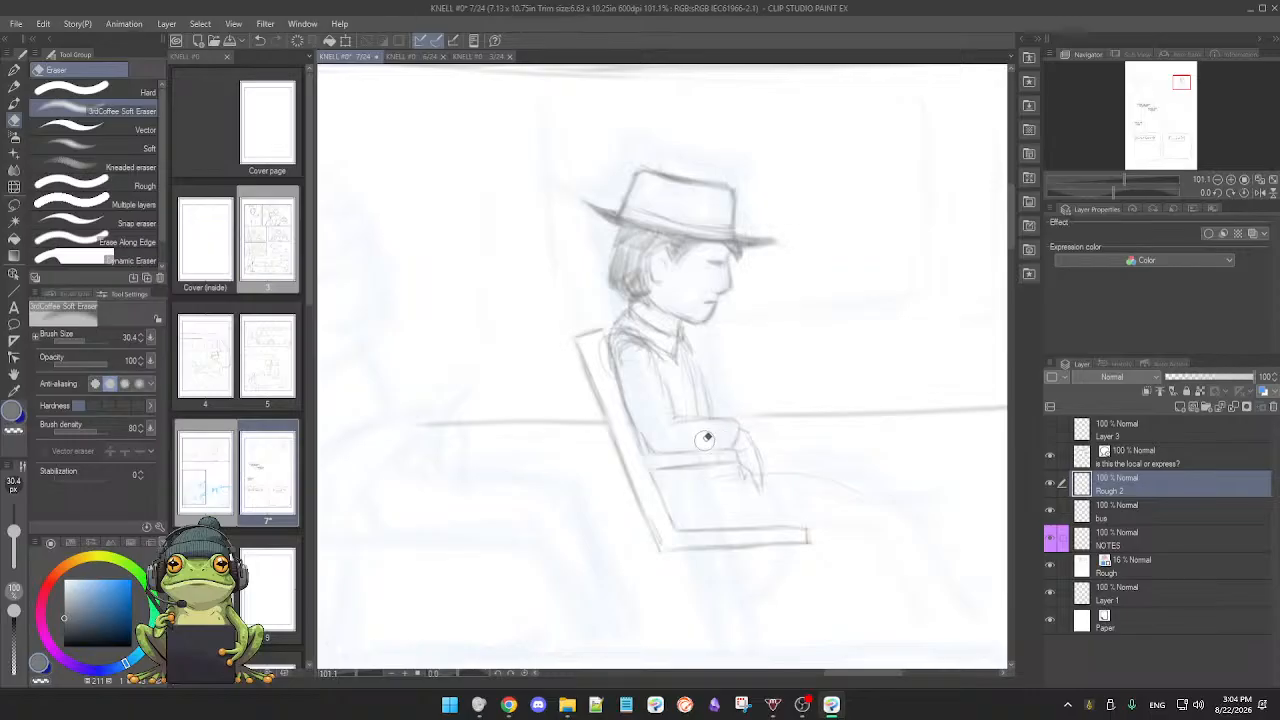
key("p")
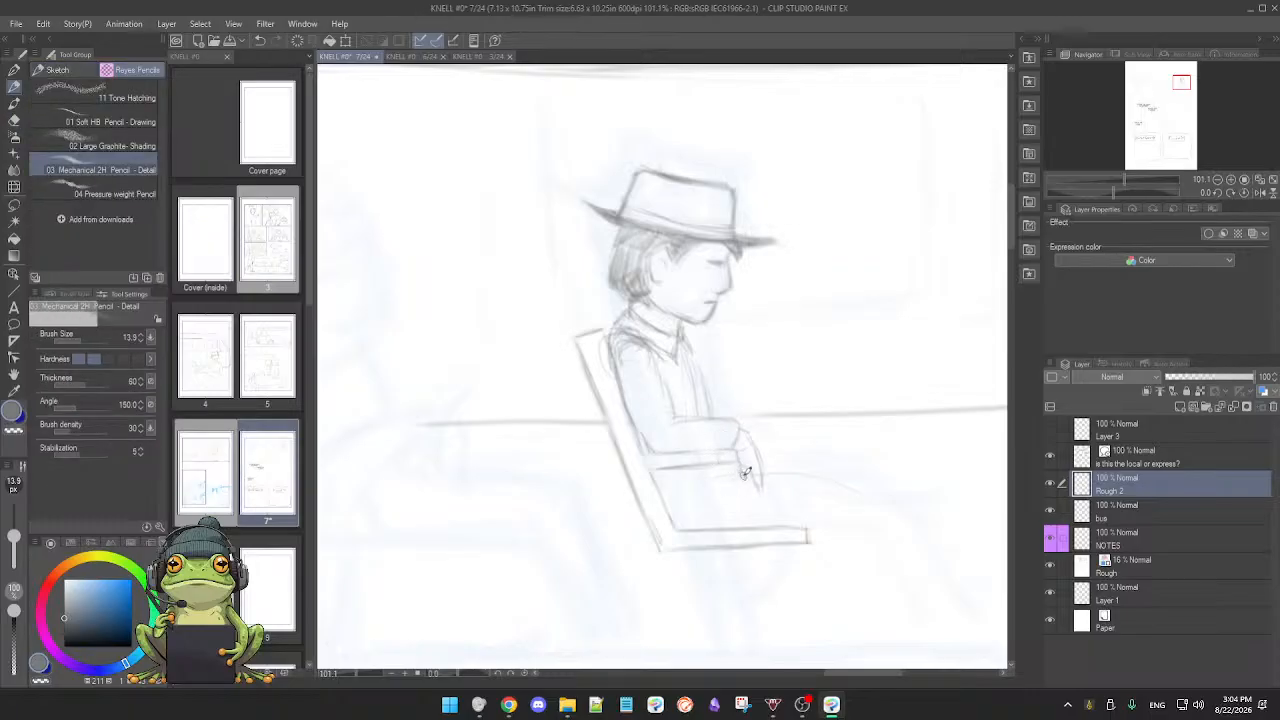
key("e")
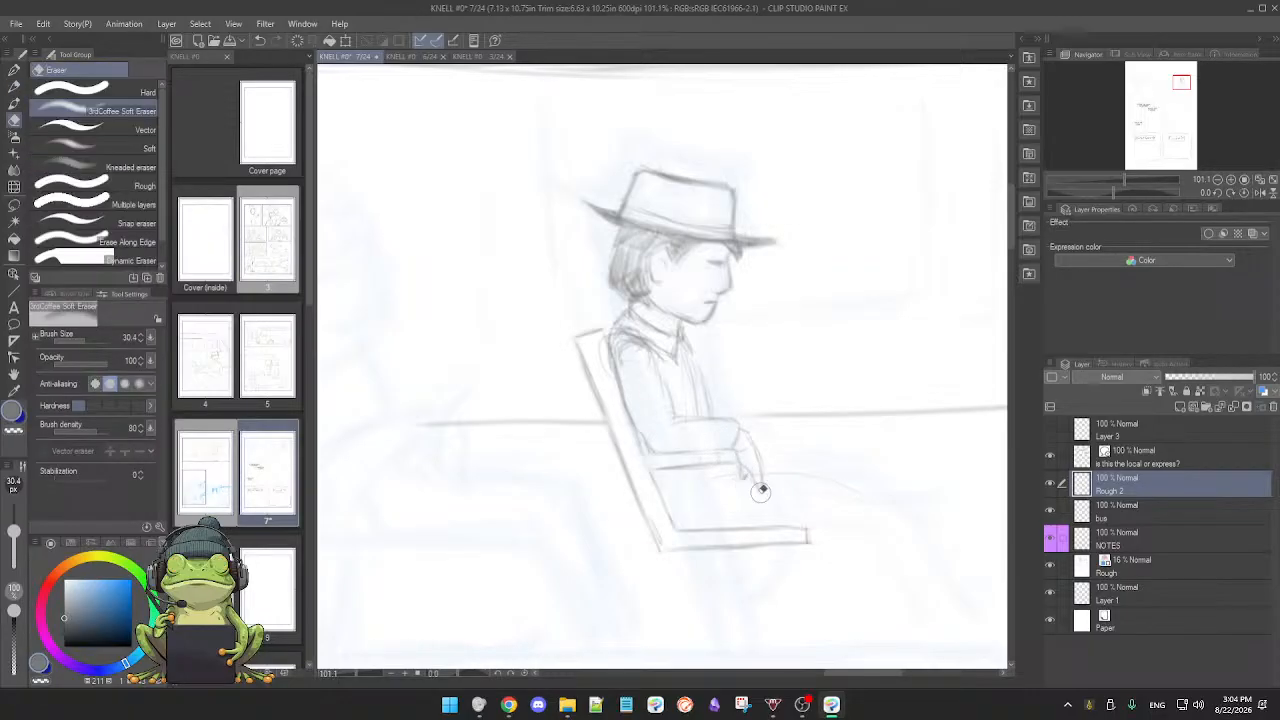
key("p")
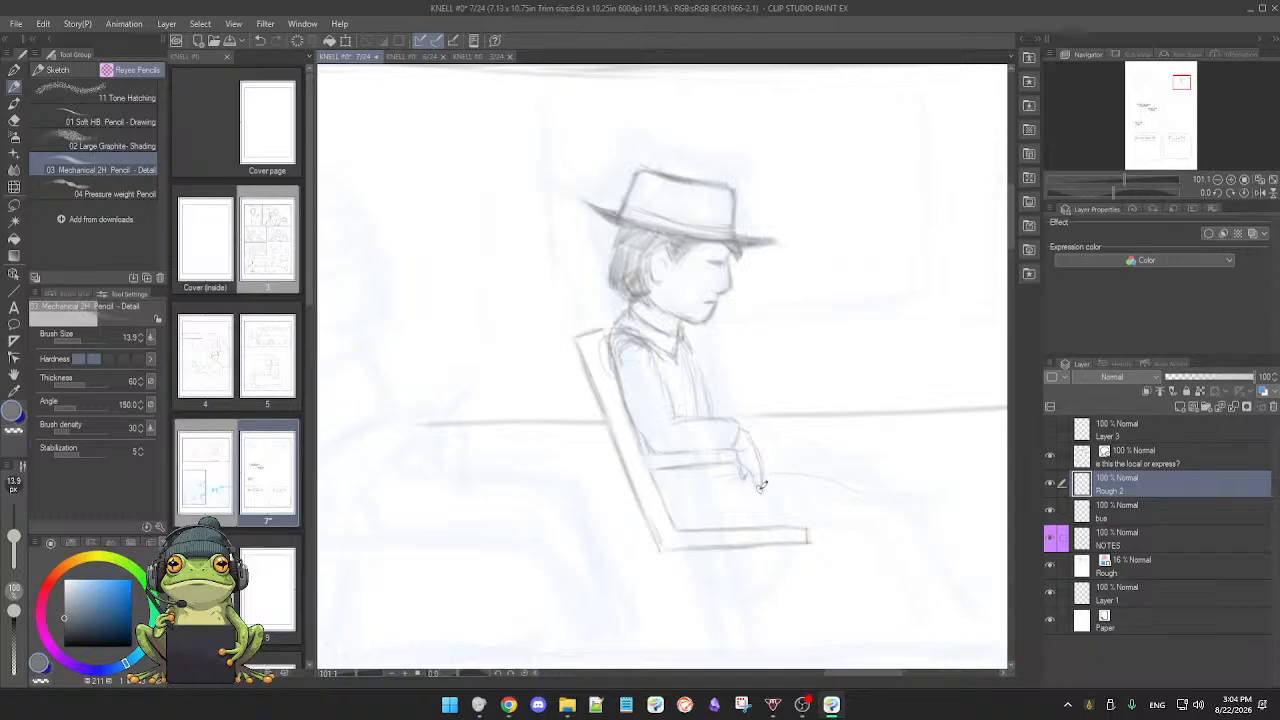
left_click_drag(785, 463, 773, 451)
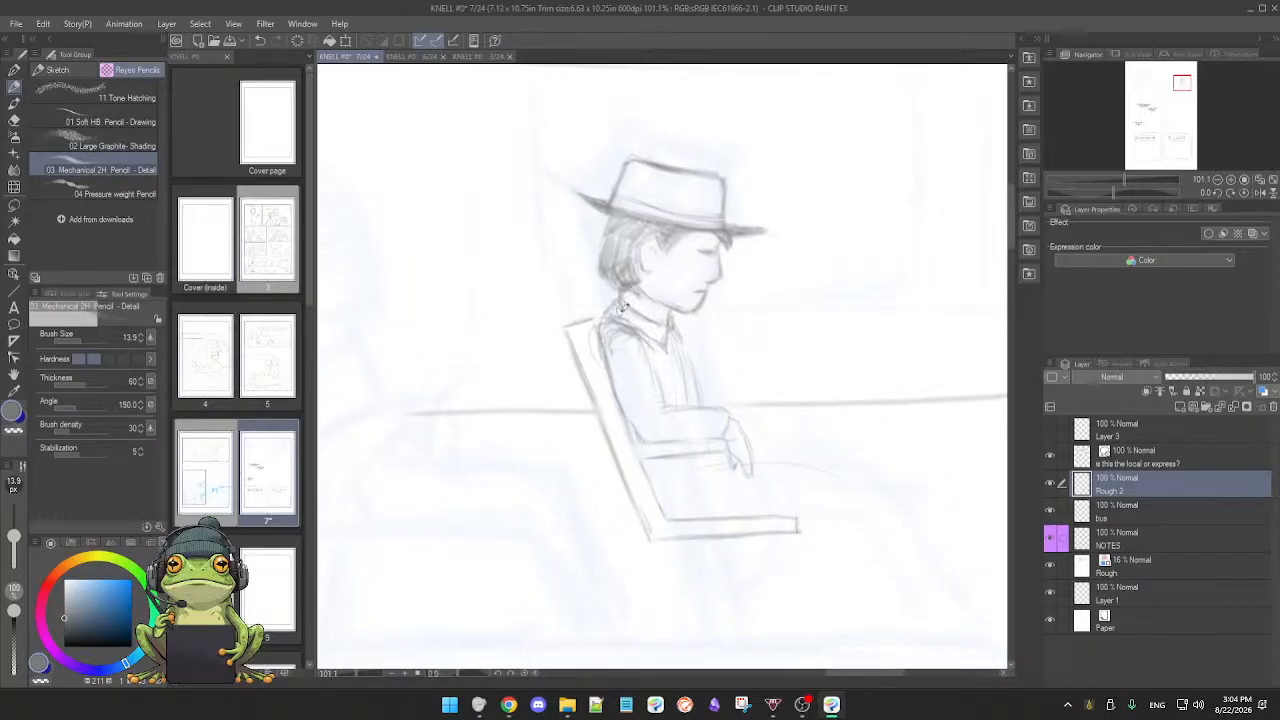
Step: Erase the rough marks on the passenger's shoulder and re-pencil the shoulder, back and upper arm contours
key("e")
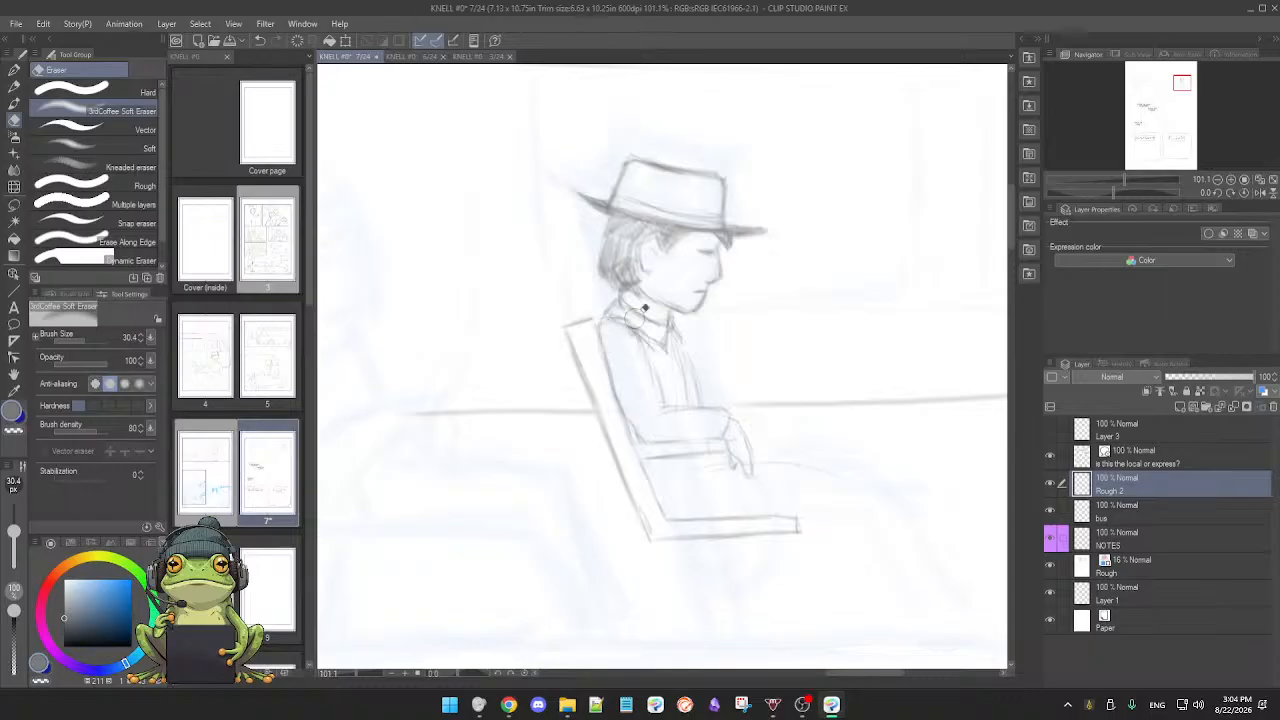
key("p")
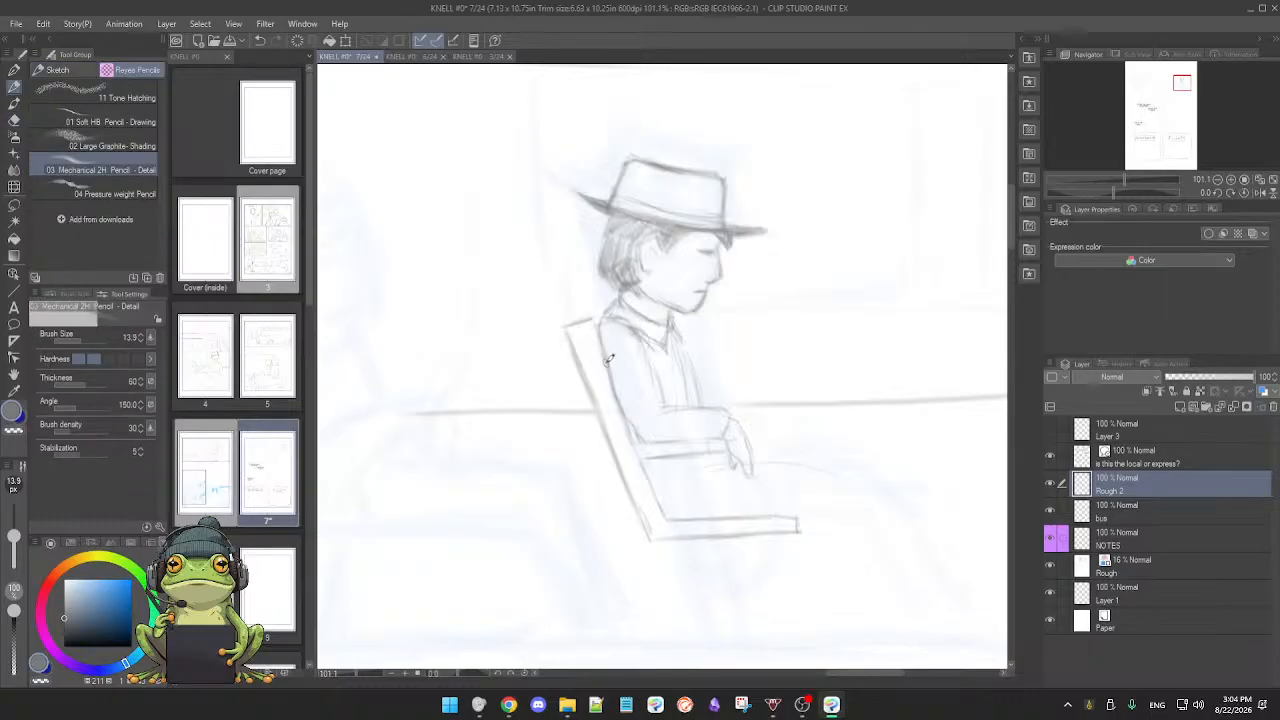
key("e")
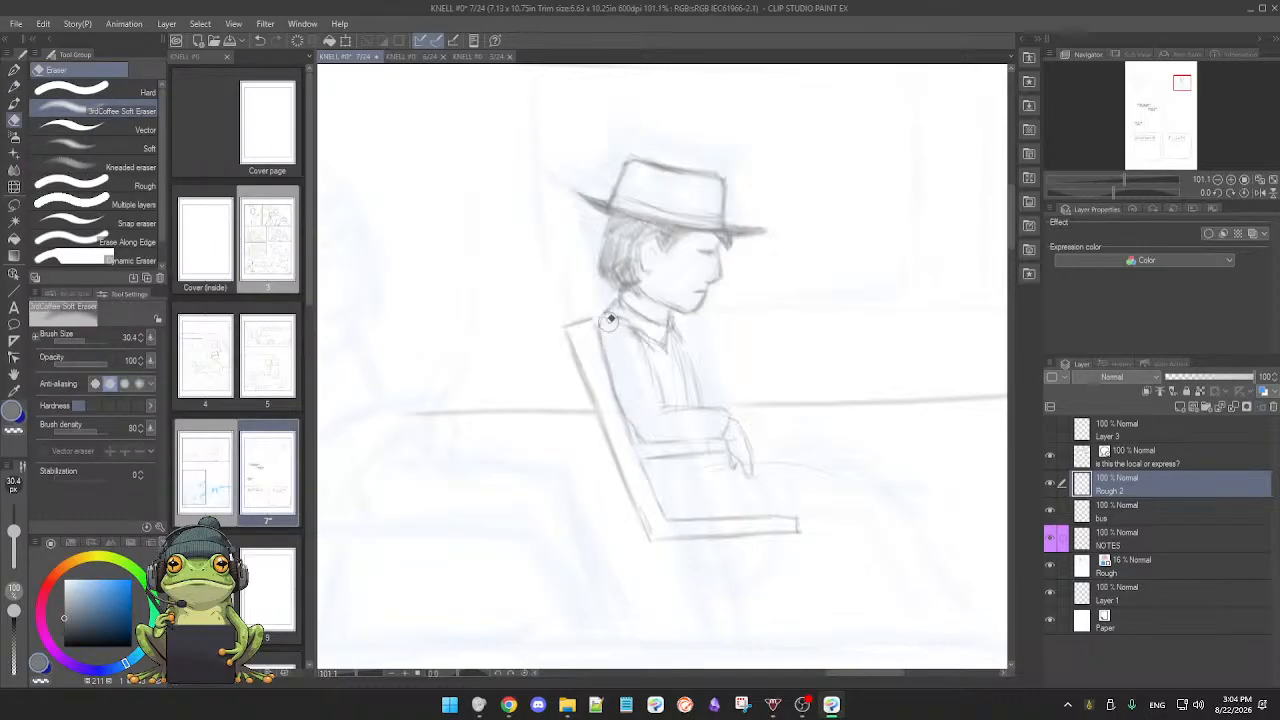
key("p")
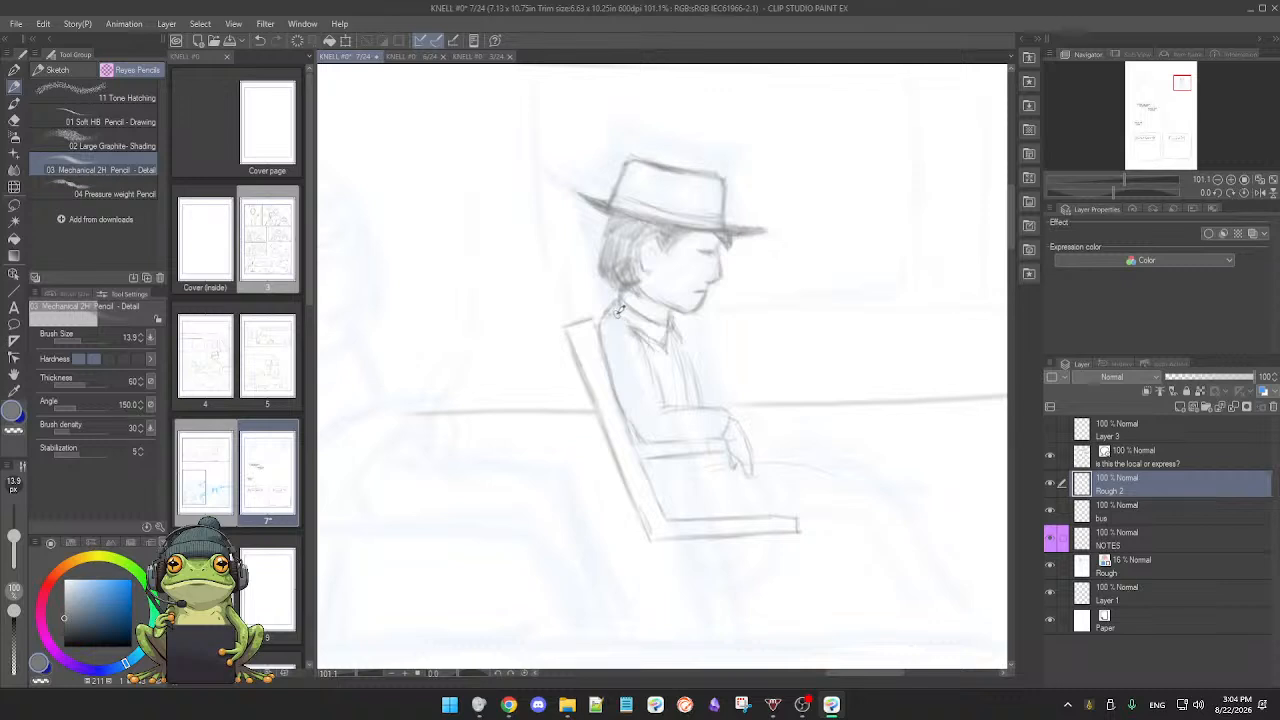
key("e")
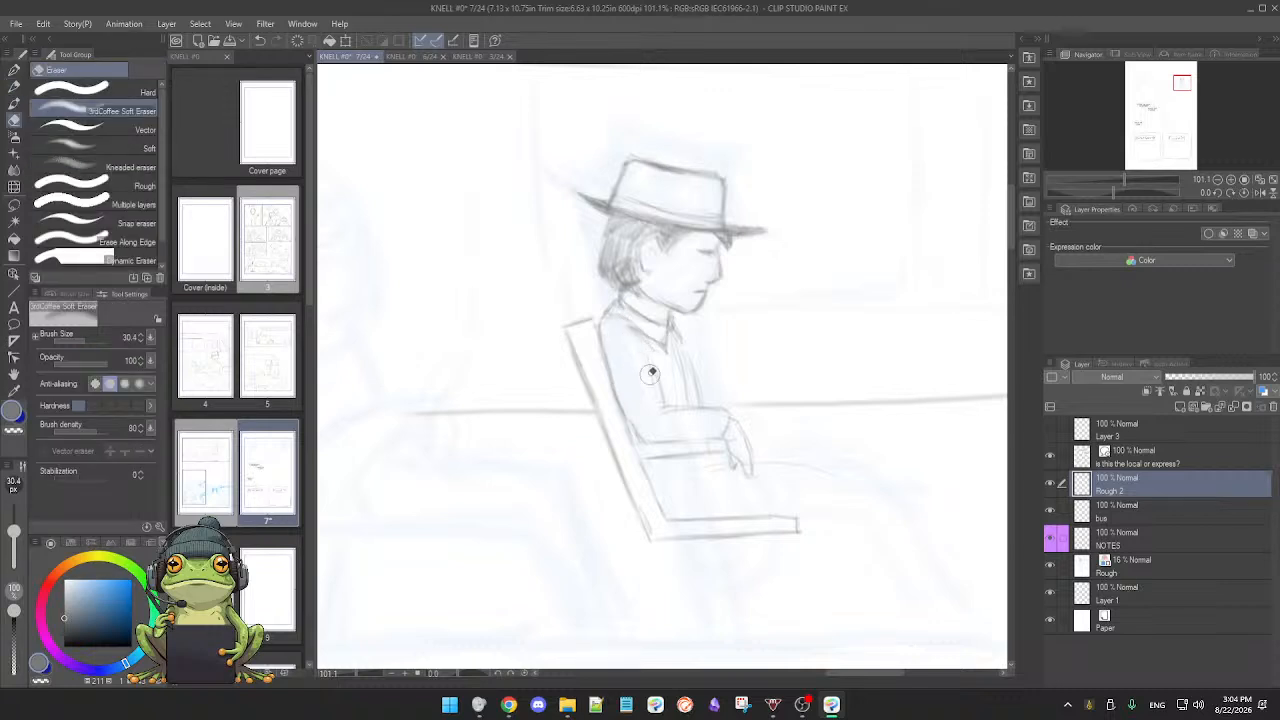
key("p")
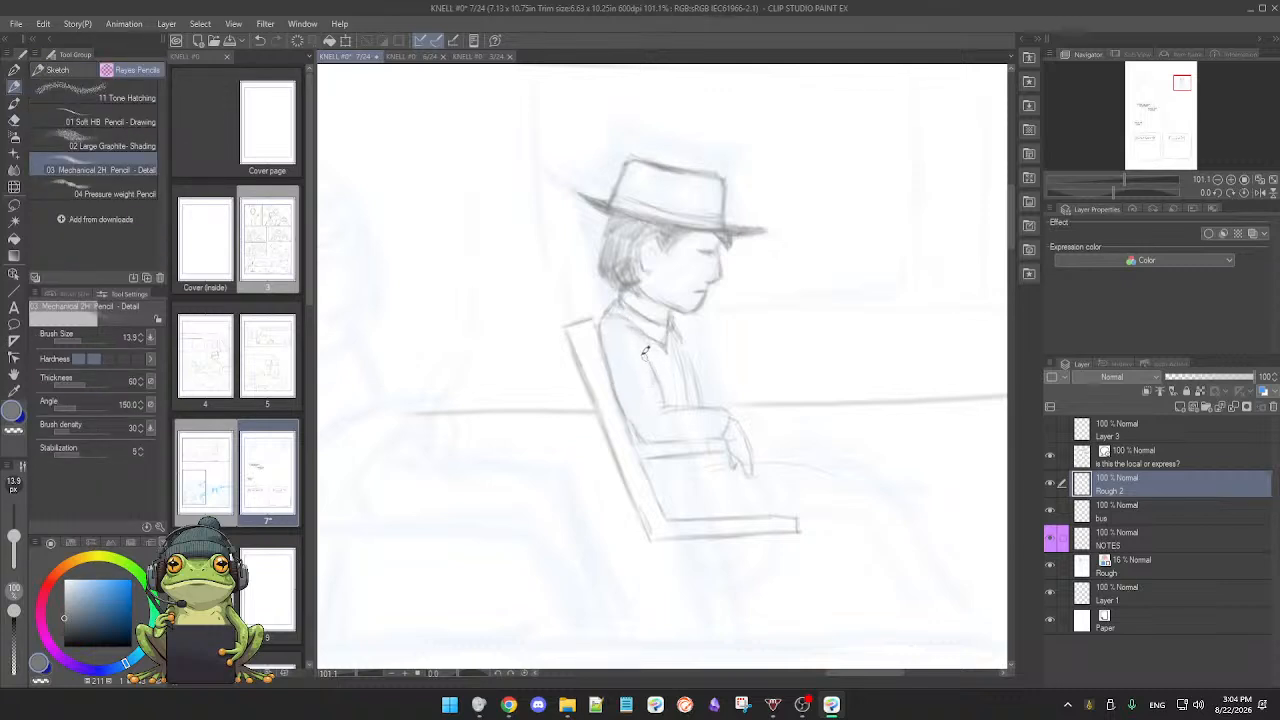
Step: Sharpen the passenger's collar in pencil and clean up the overlapping lines on the shirt front
key("e")
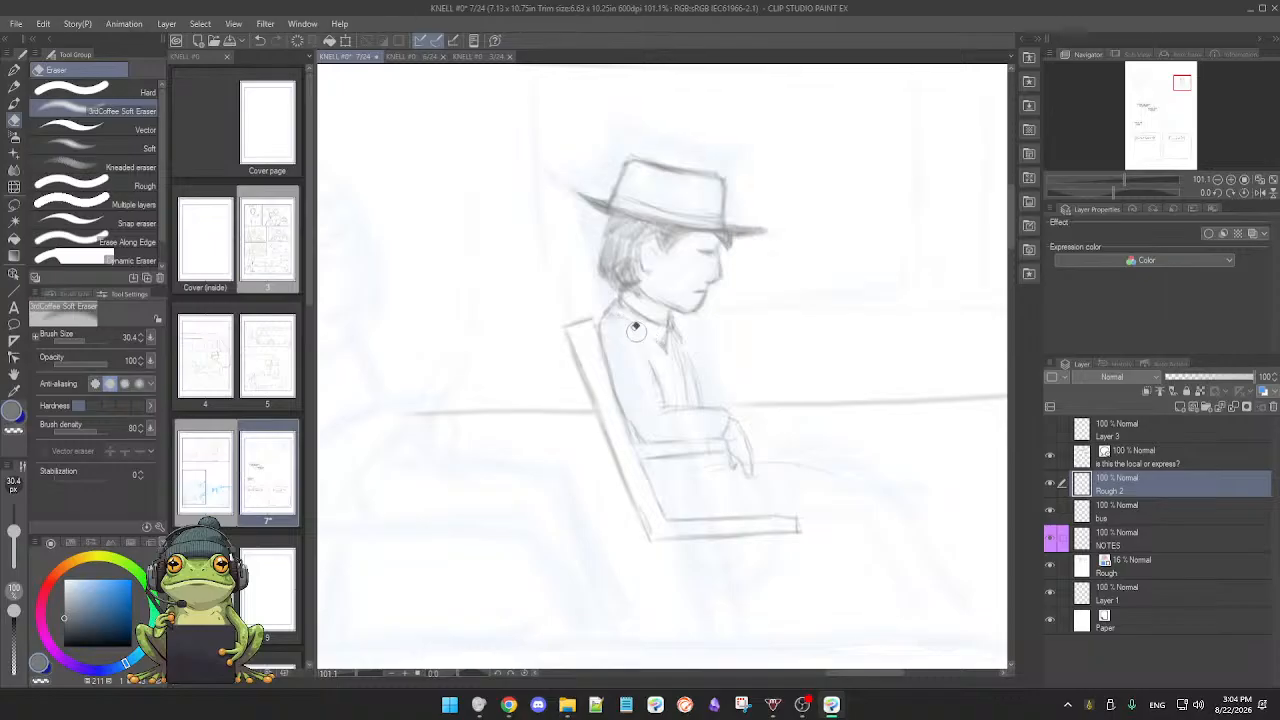
key("p")
left_click_drag(620, 305, 662, 343)
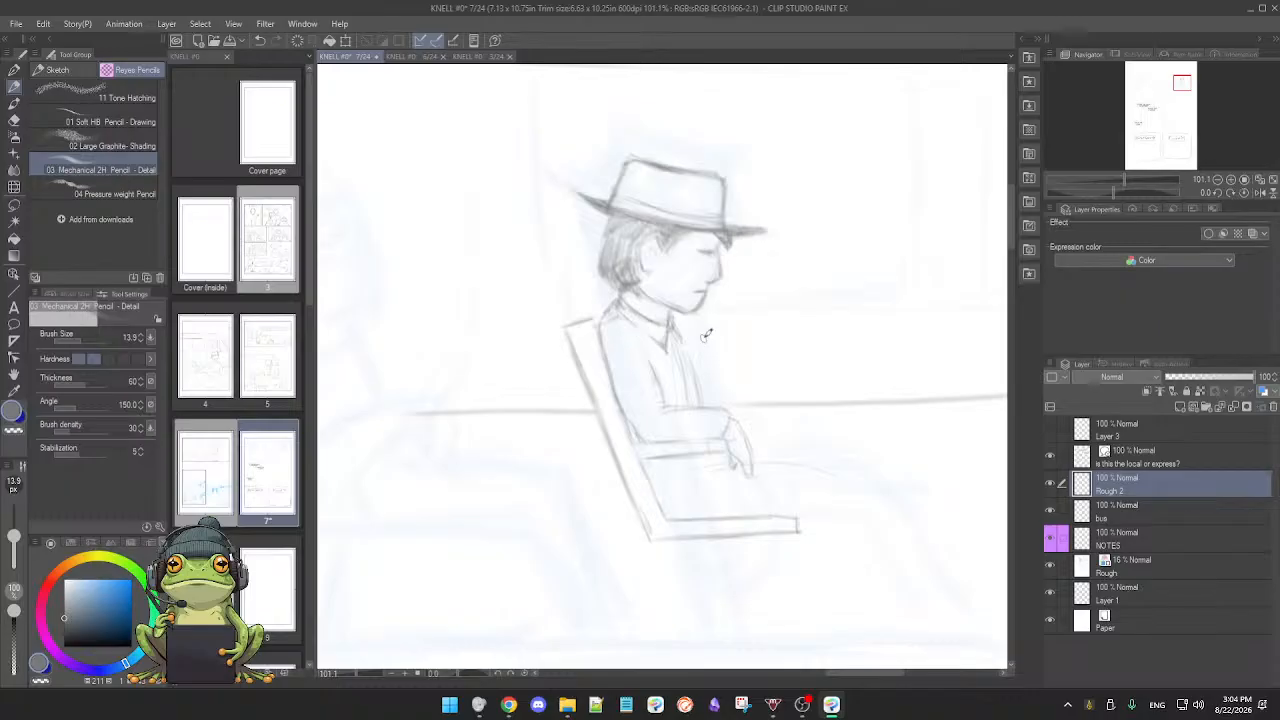
key("e")
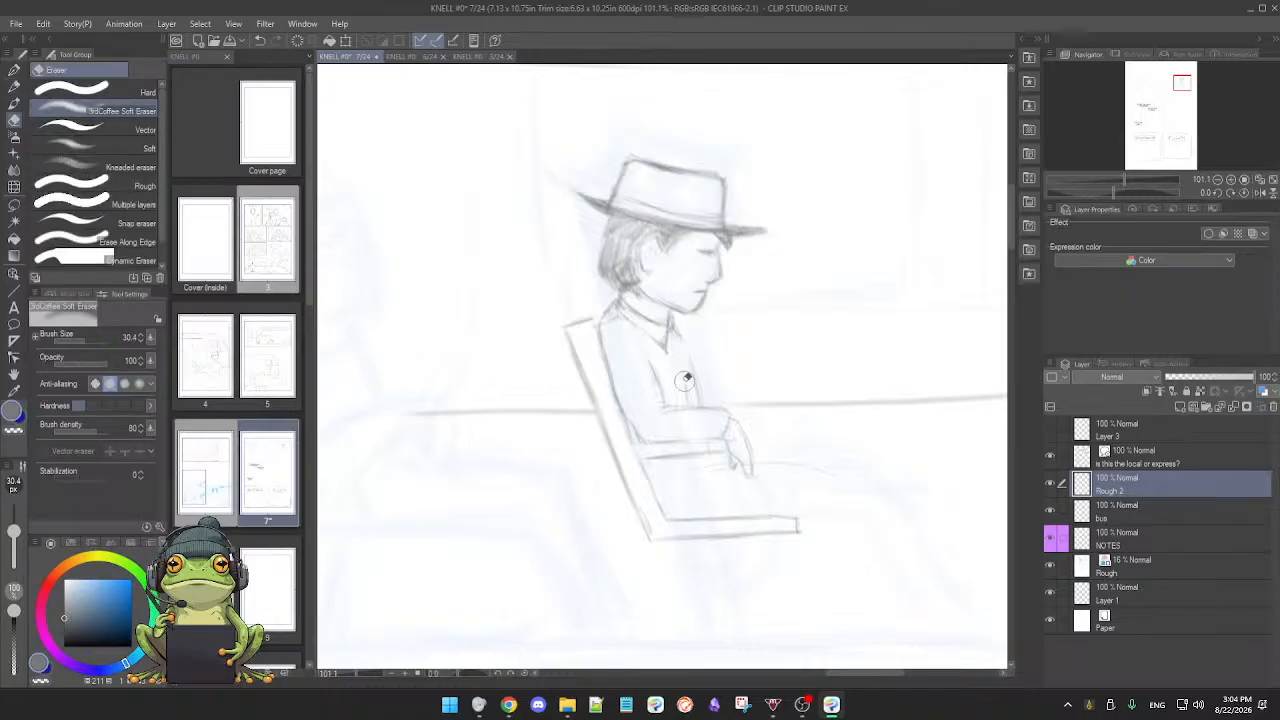
key("p")
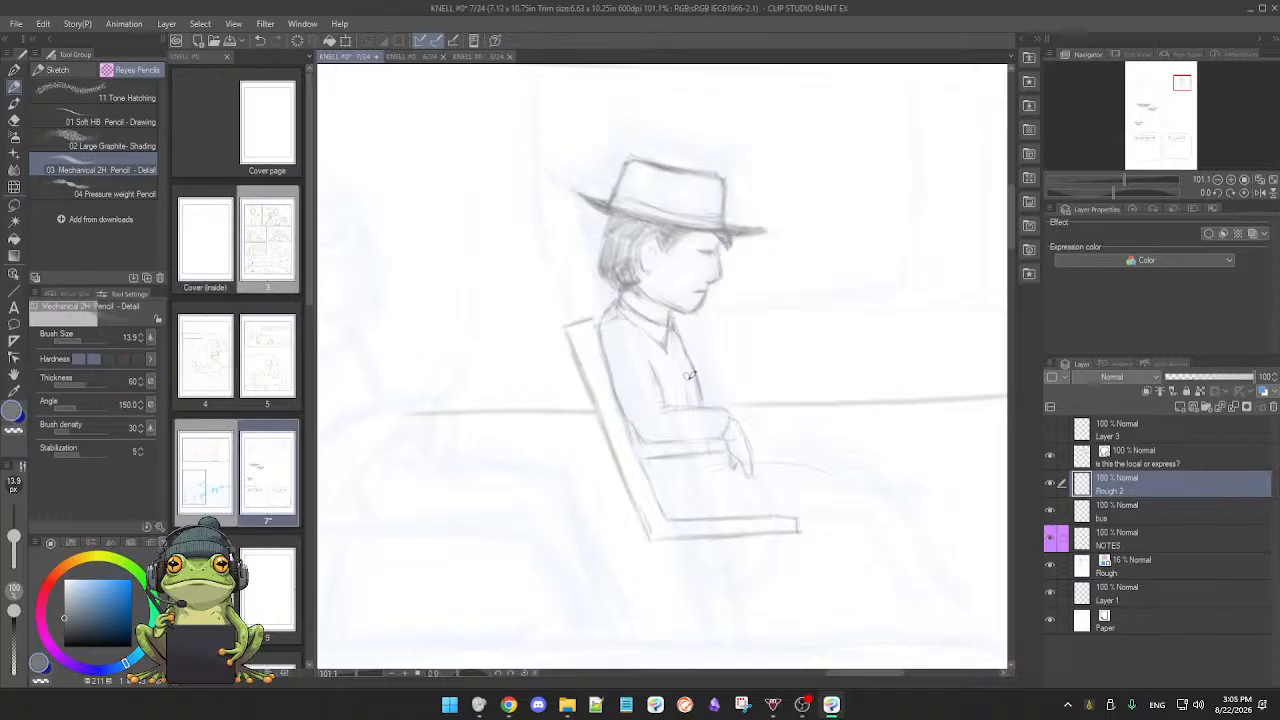
Step: Refine the passenger's hand and forearm with eraser and pencil, and redraw the waist line beneath the arm
scroll(744, 410, "down", 2)
key("e")
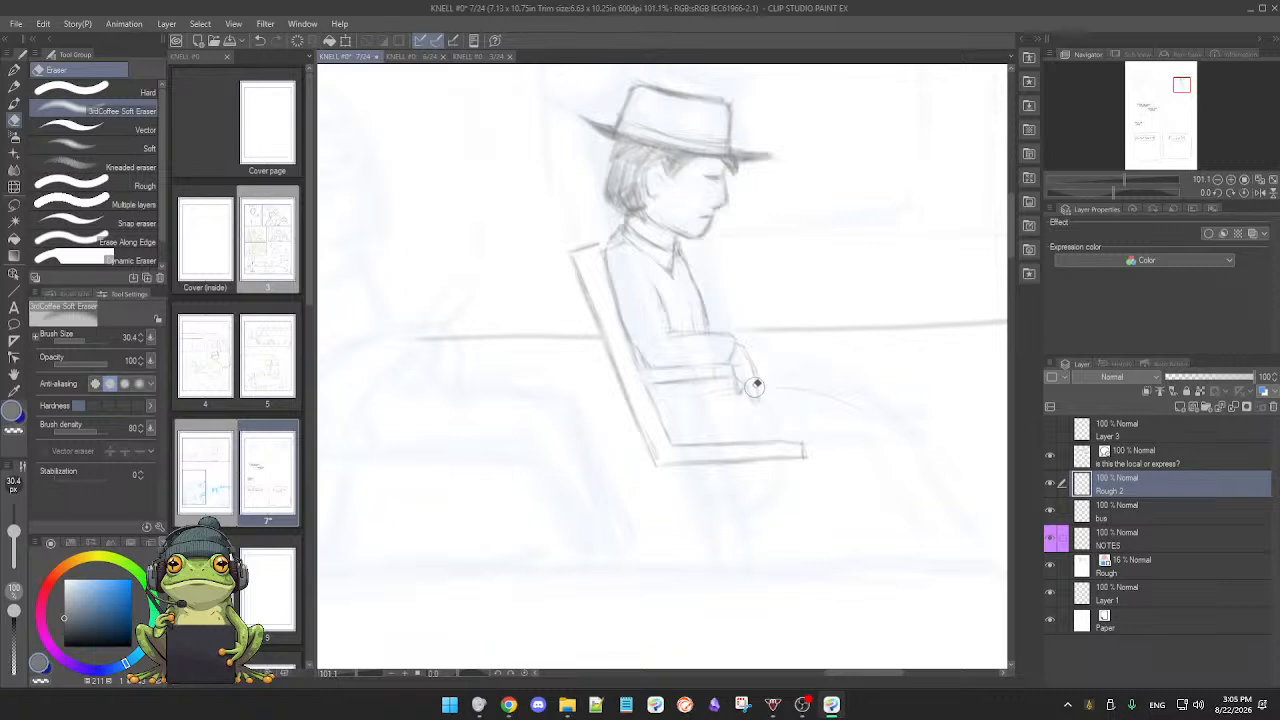
key("p")
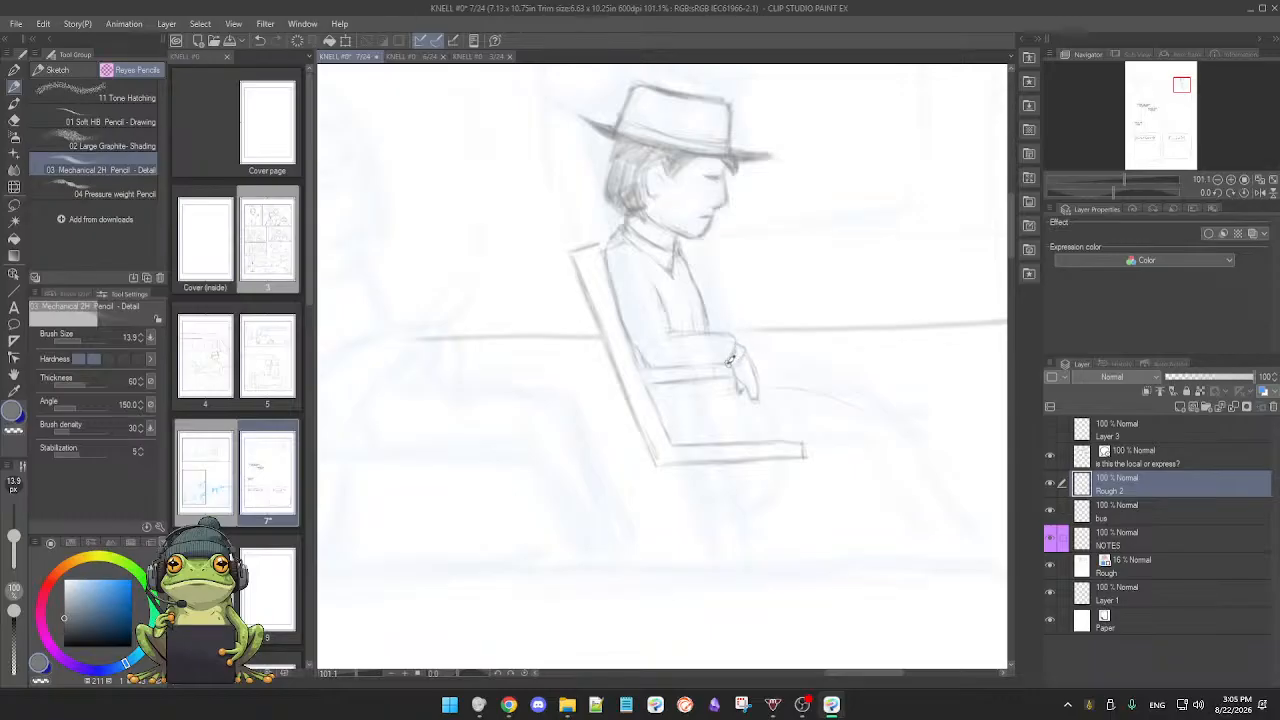
key("e")
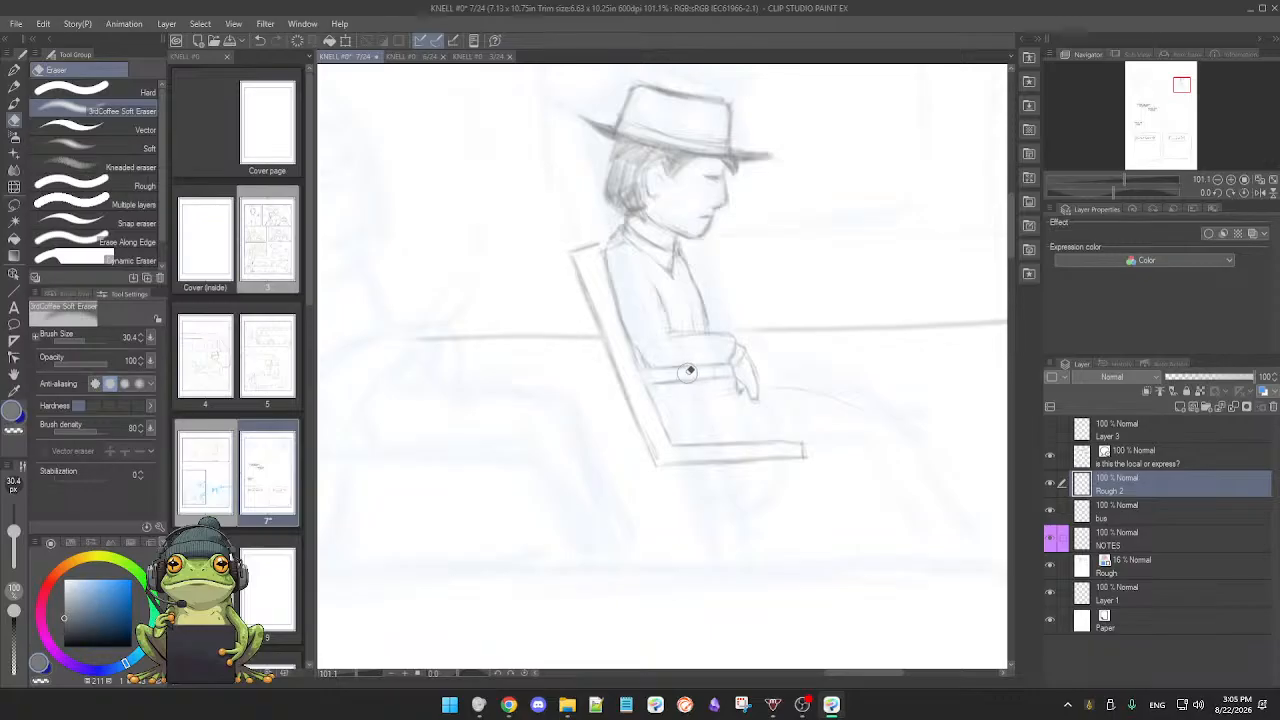
key("p")
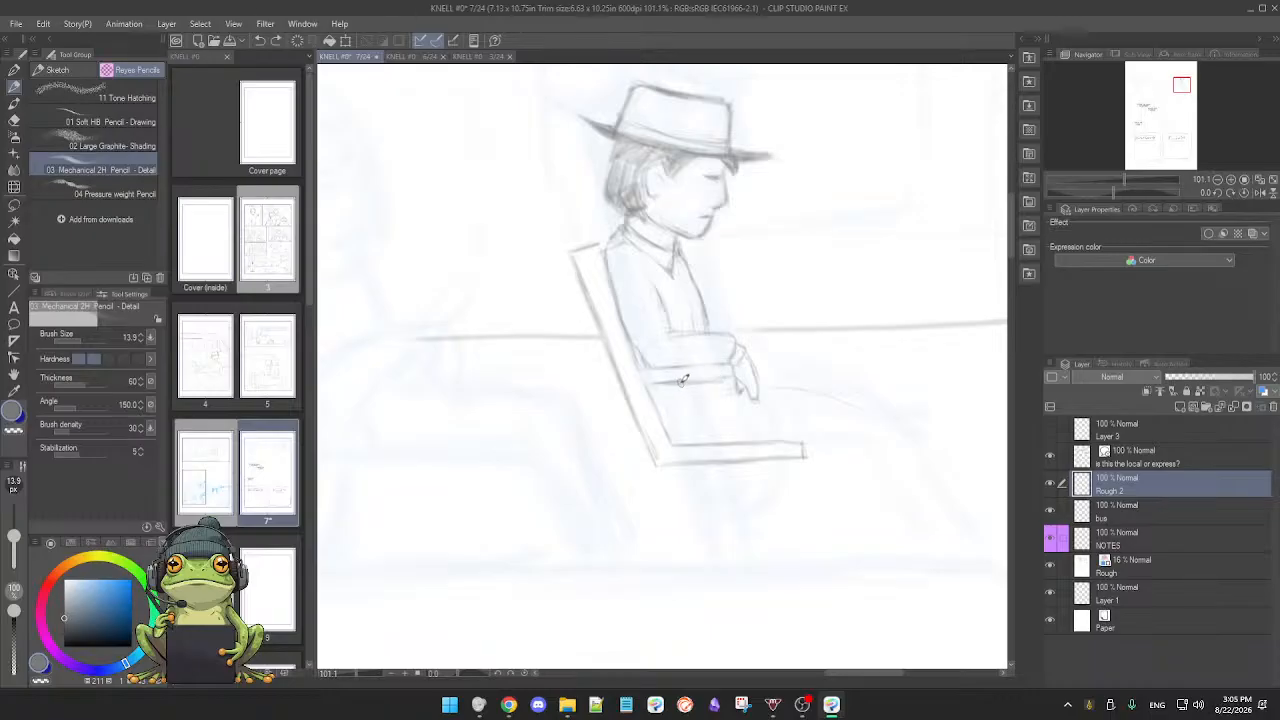
left_click_drag(659, 384, 725, 378)
scroll(775, 410, "down", 5)
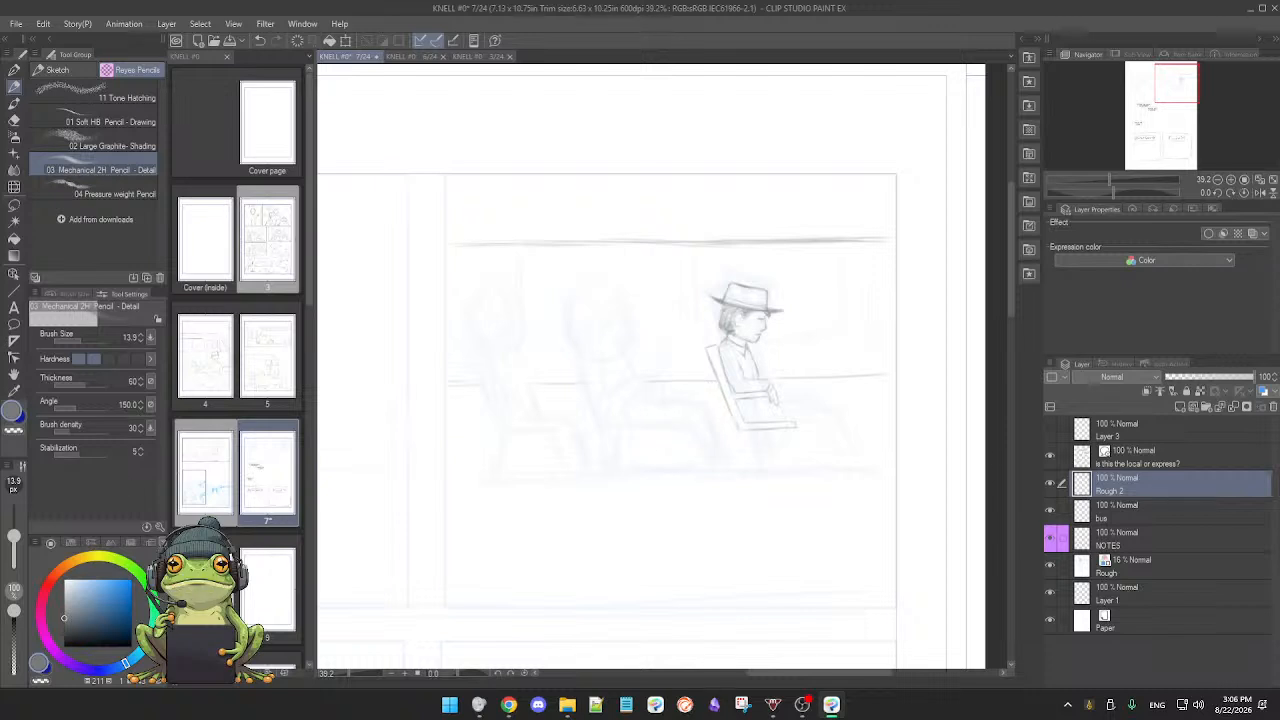
key("alt+Tab")
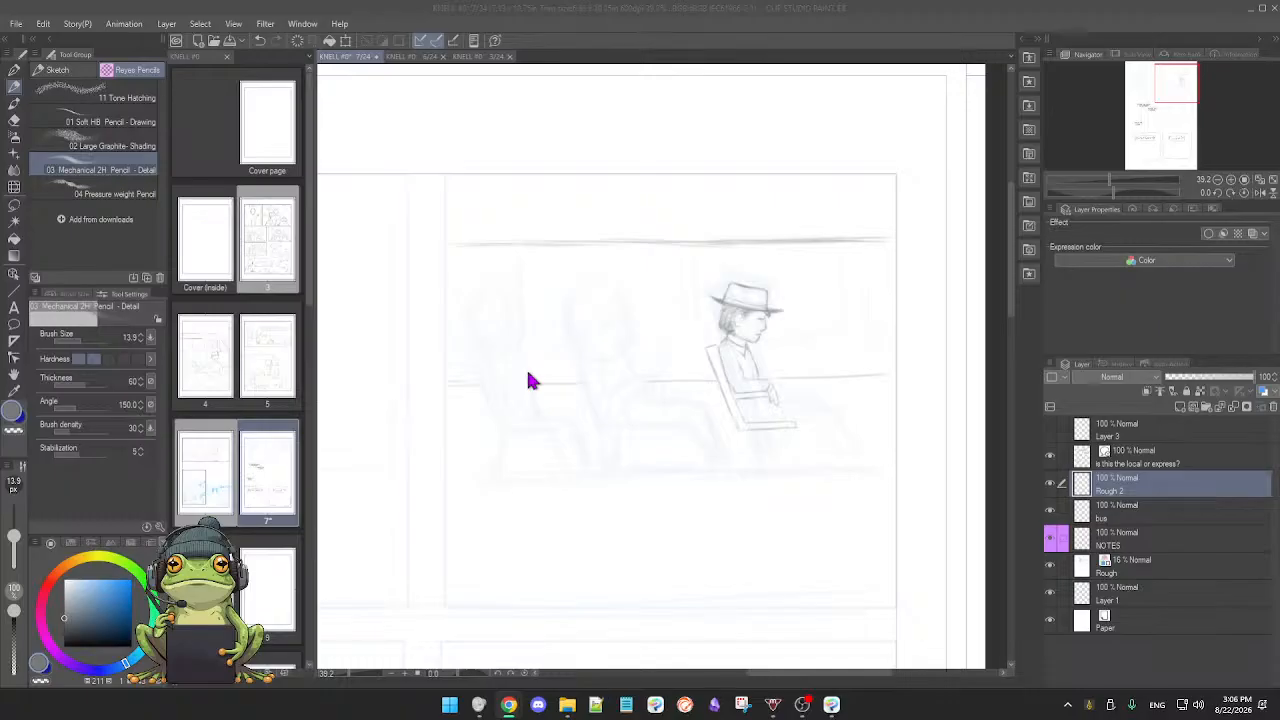
left_click(997, 460)
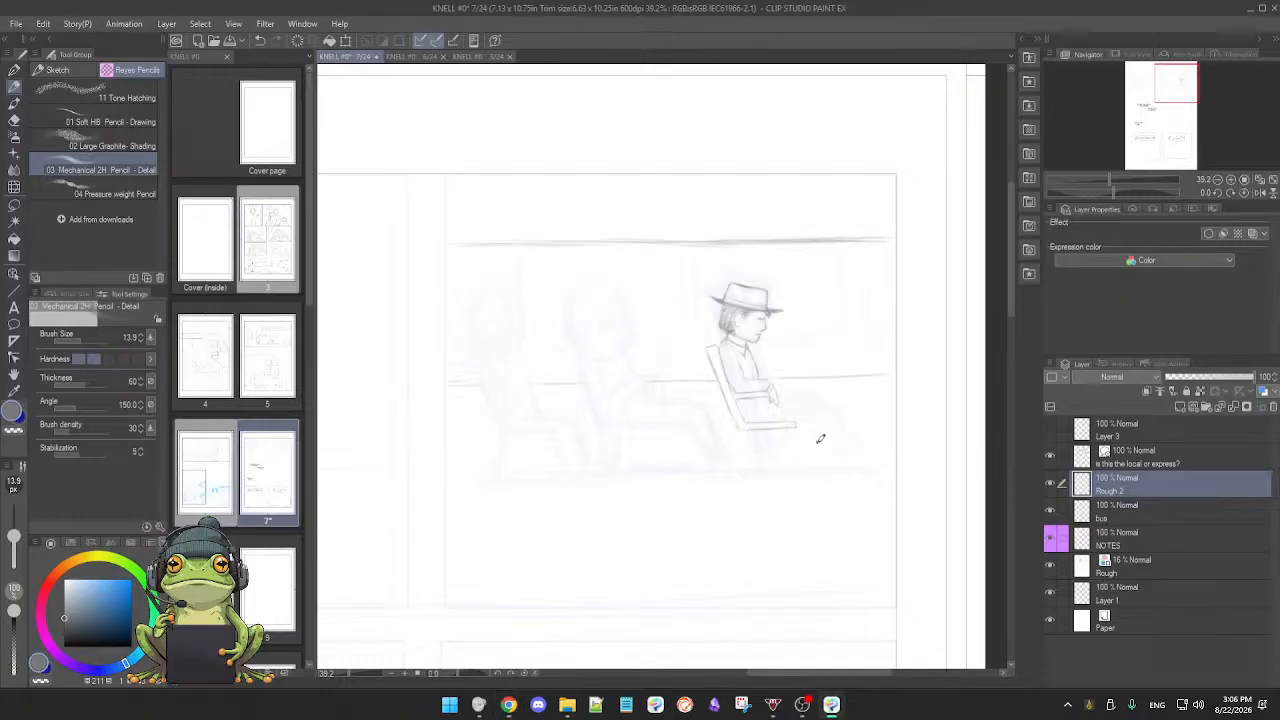
Step: Erase the faint thigh line extending from the passenger's hand beyond the seat
scroll(813, 454, "up", 3)
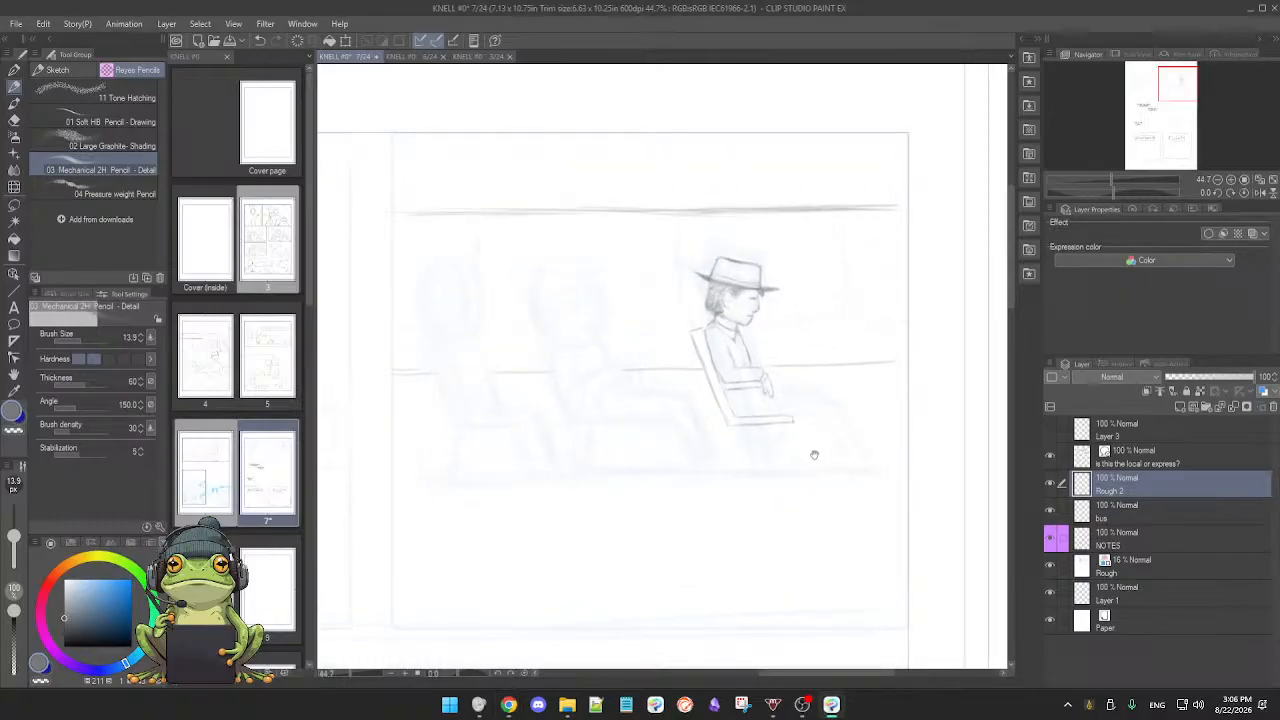
scroll(820, 455, "up", 1)
scroll(817, 452, "up", 1)
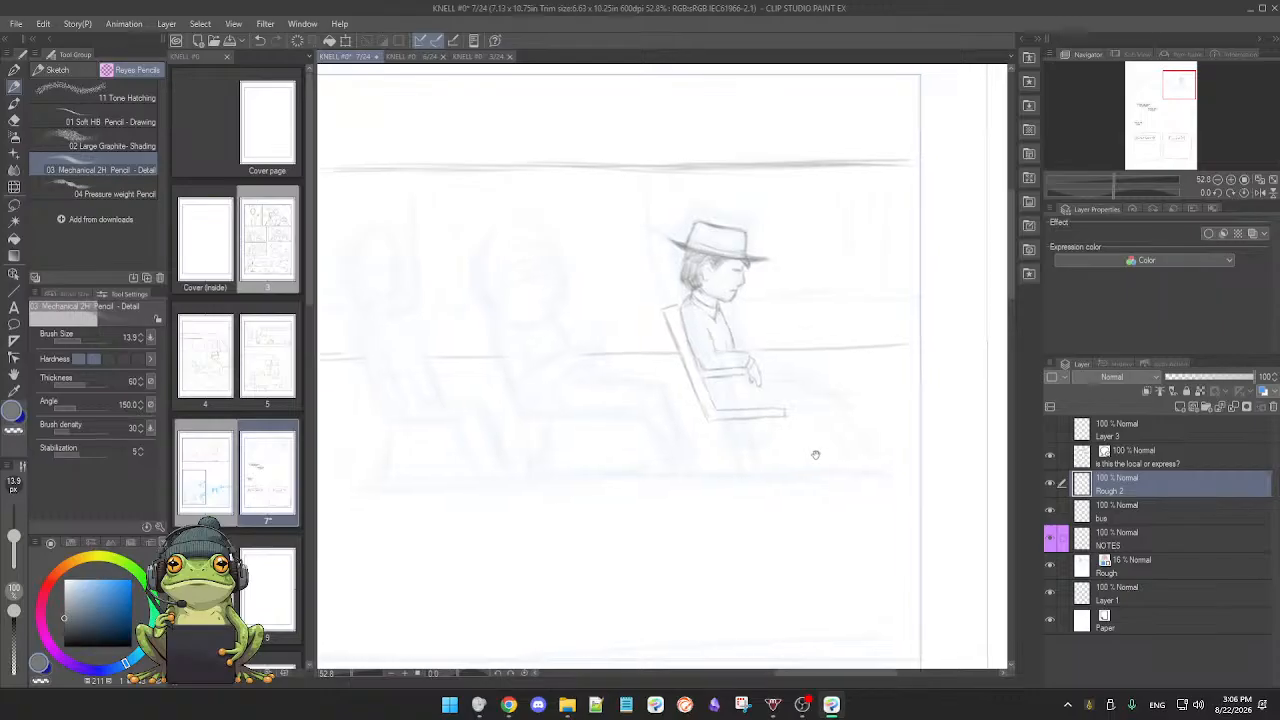
scroll(748, 398, "up", 4)
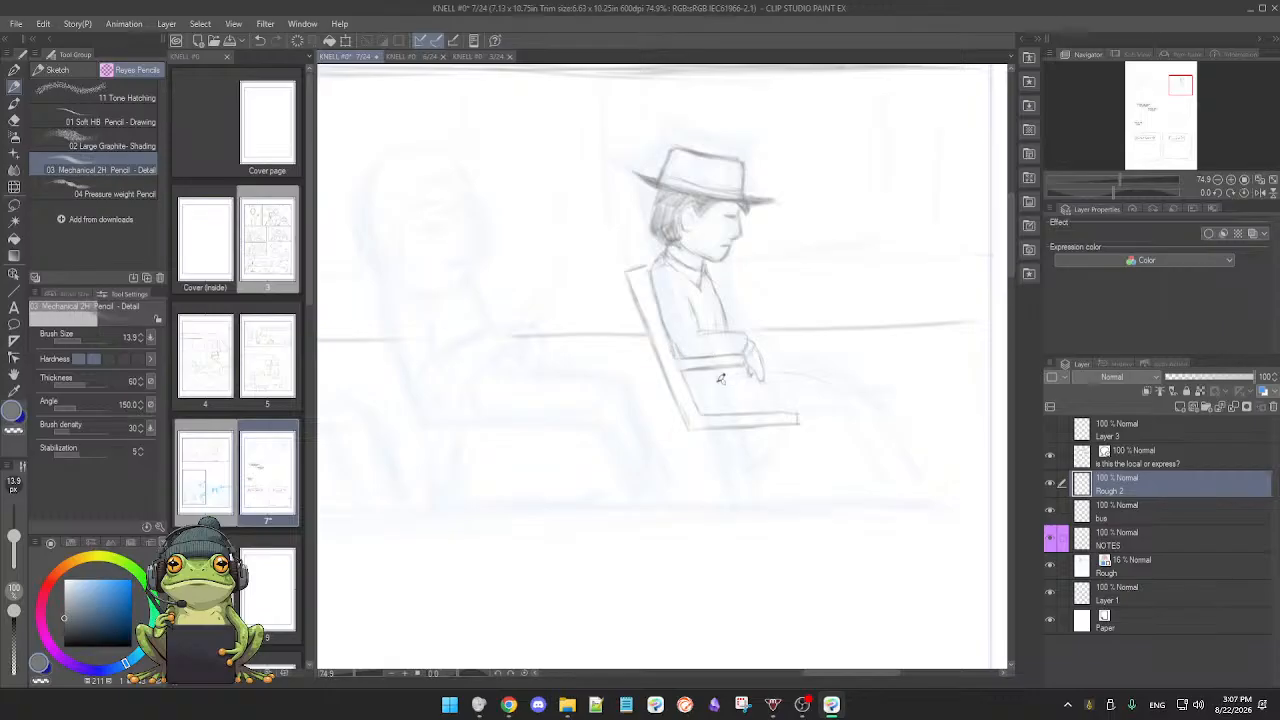
key("e")
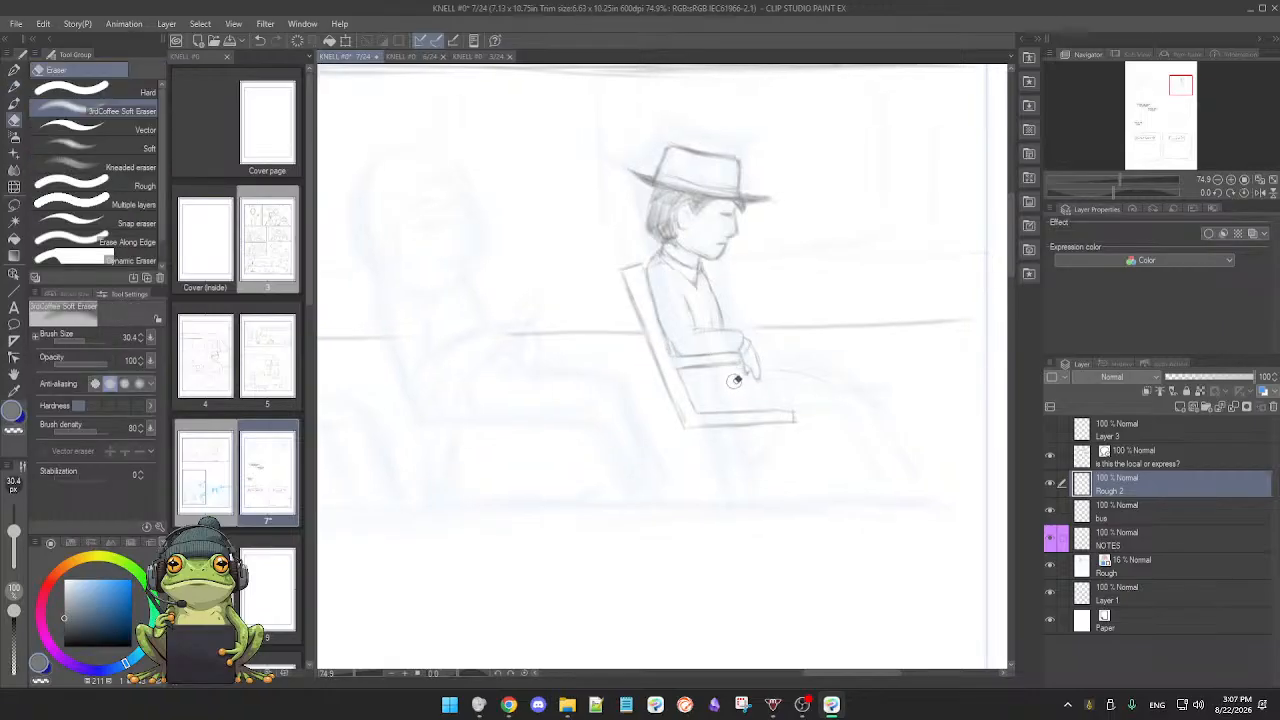
key("p")
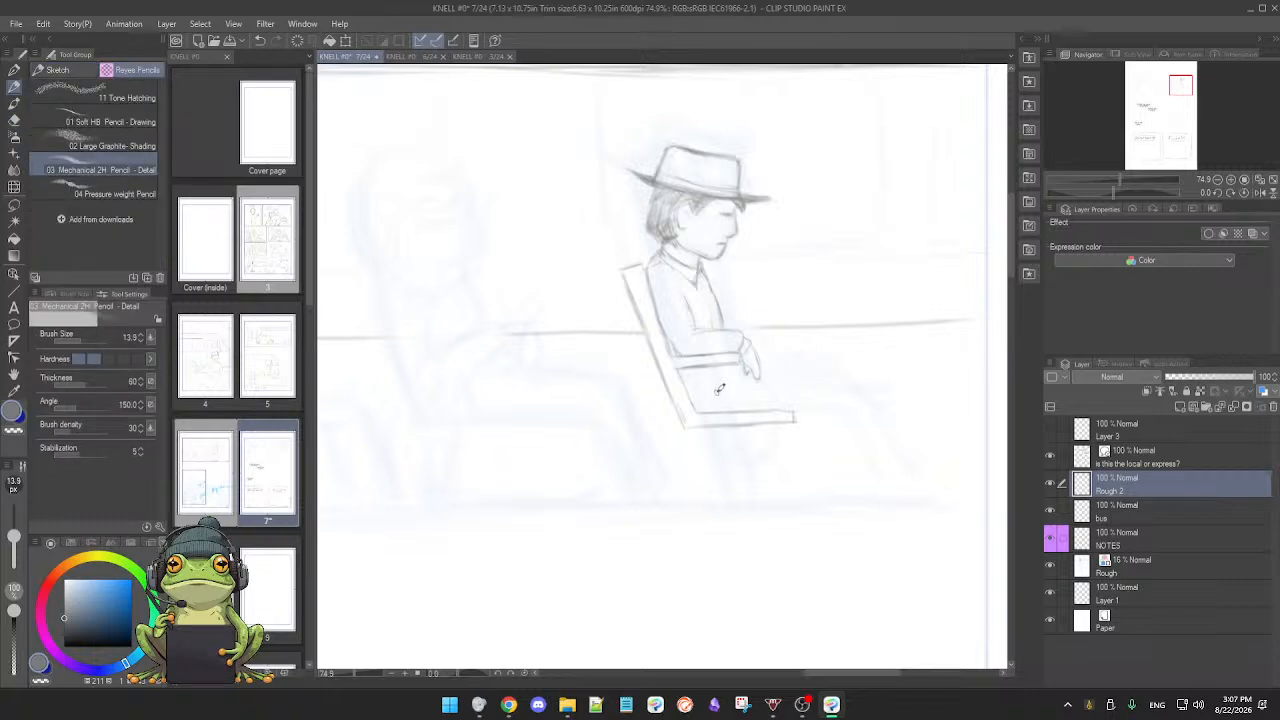
scroll(720, 386, "down", 4)
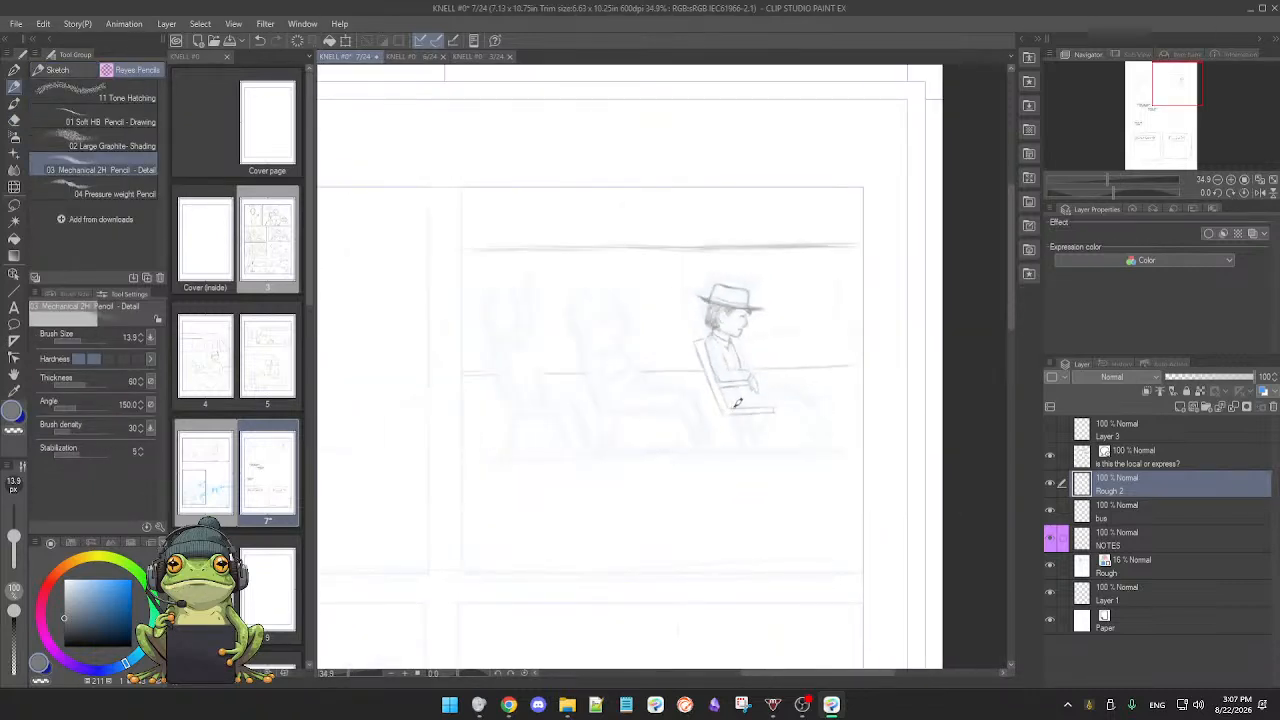
Step: Clean up the front and back ends of the passenger's hat brim with the eraser and re-pencil the brim edge
scroll(742, 404, "up", 3)
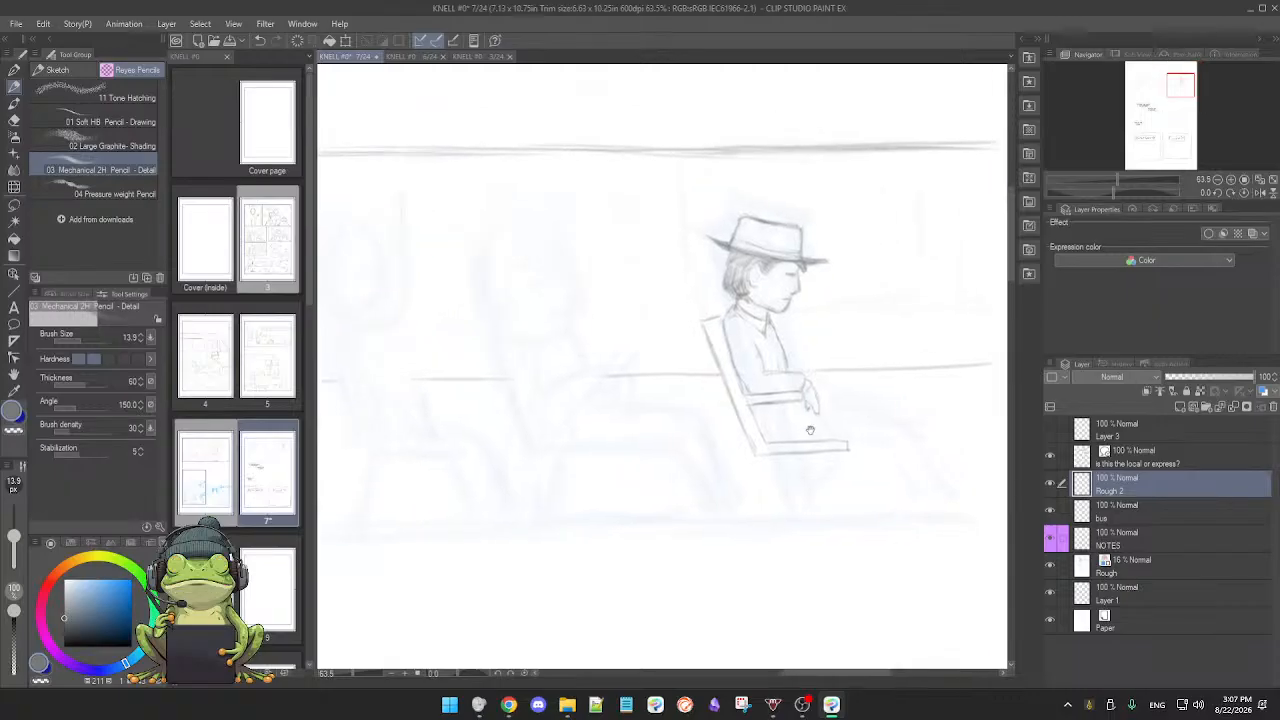
left_click_drag(722, 255, 664, 231)
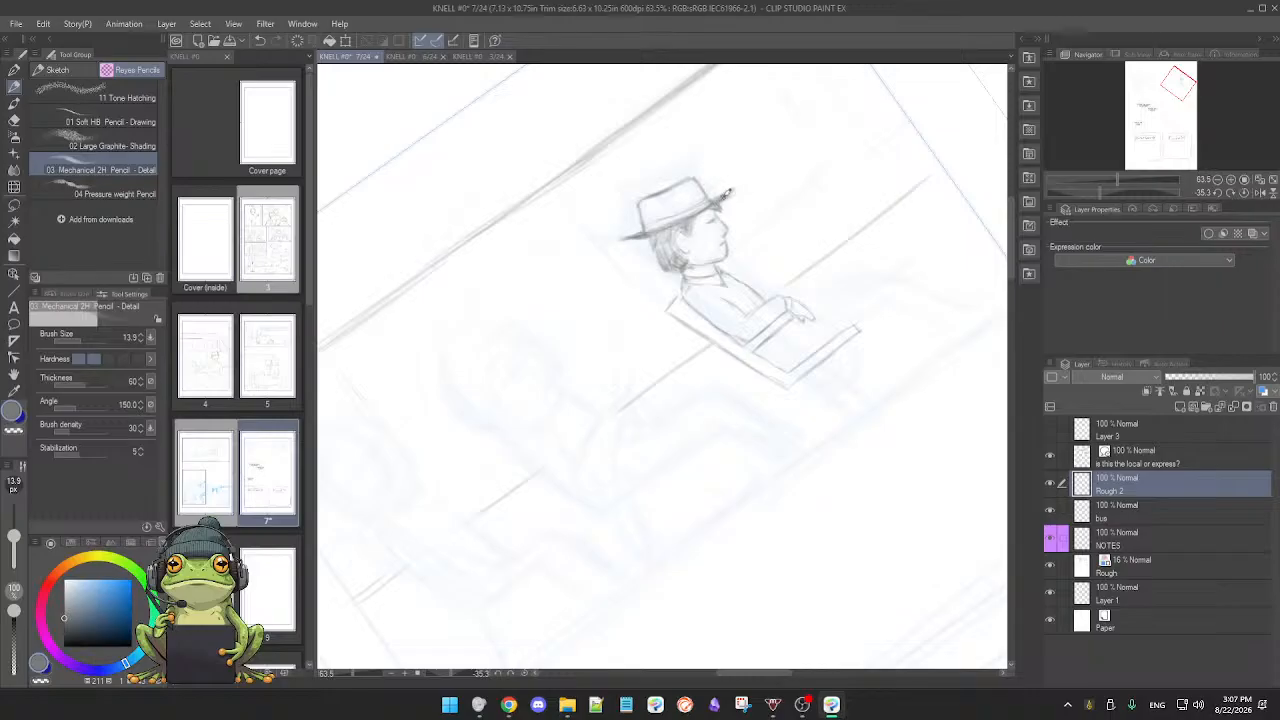
scroll(746, 200, "up", 2)
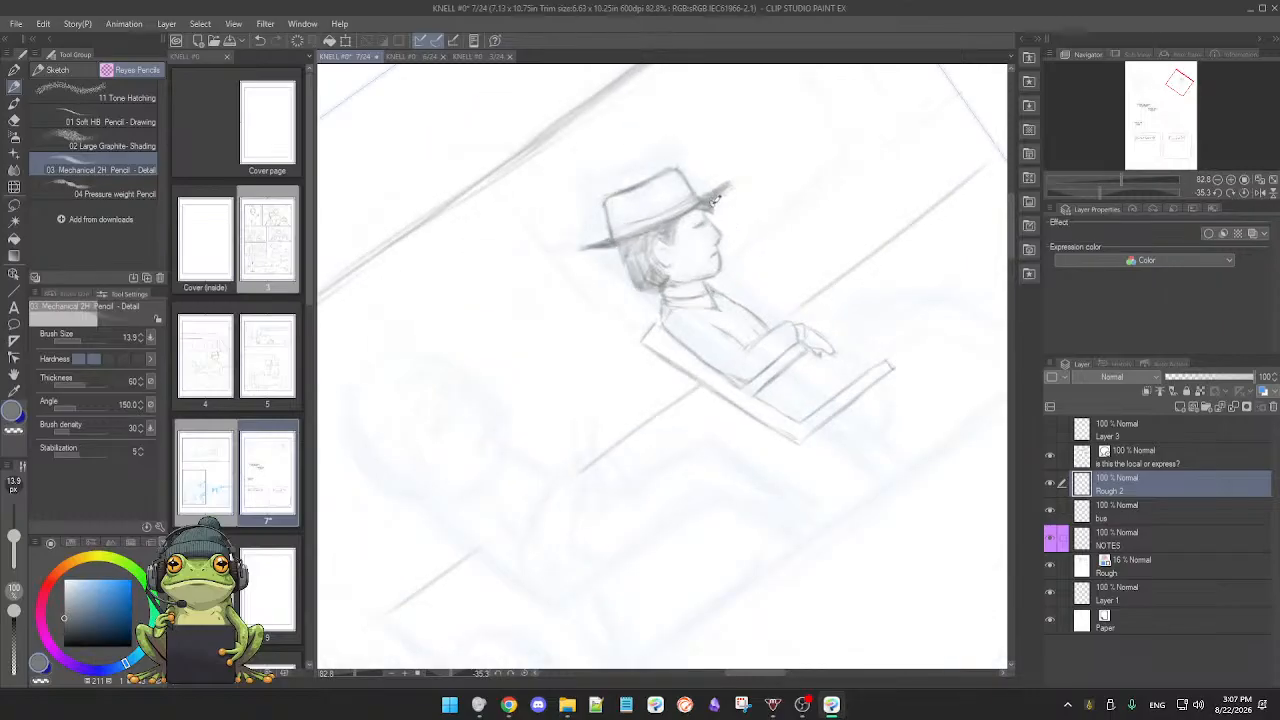
key("e")
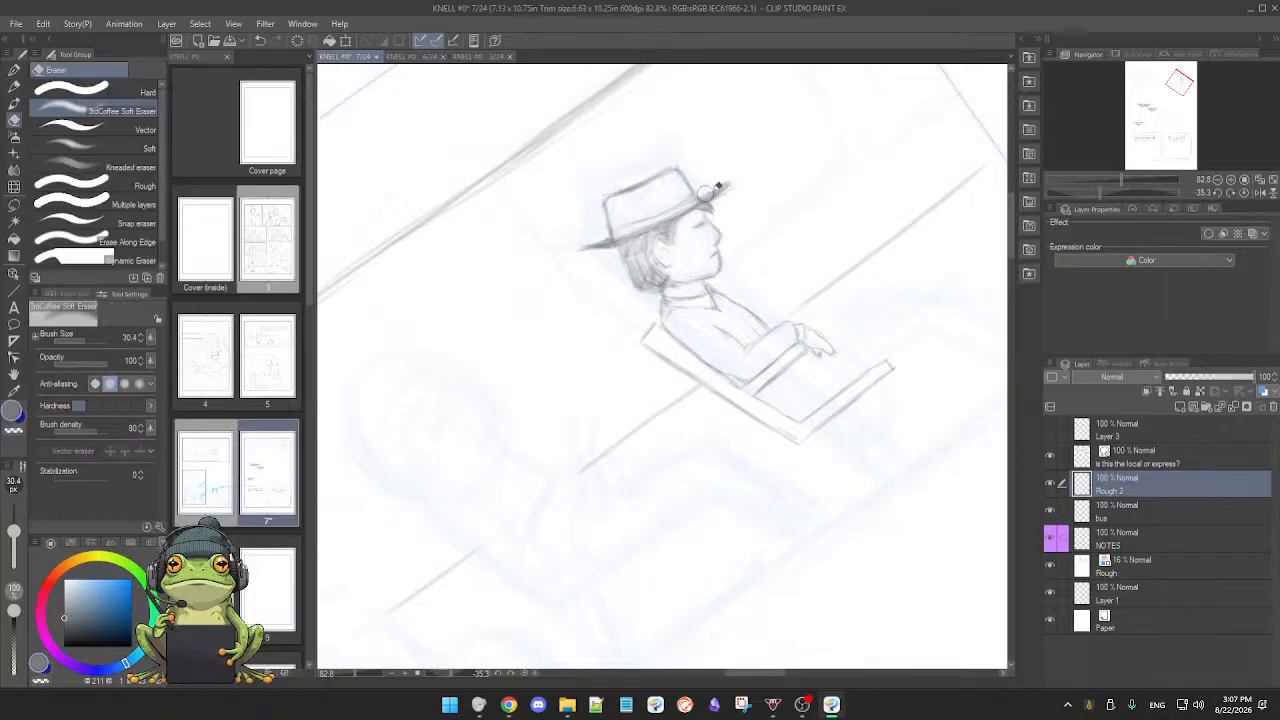
key("p")
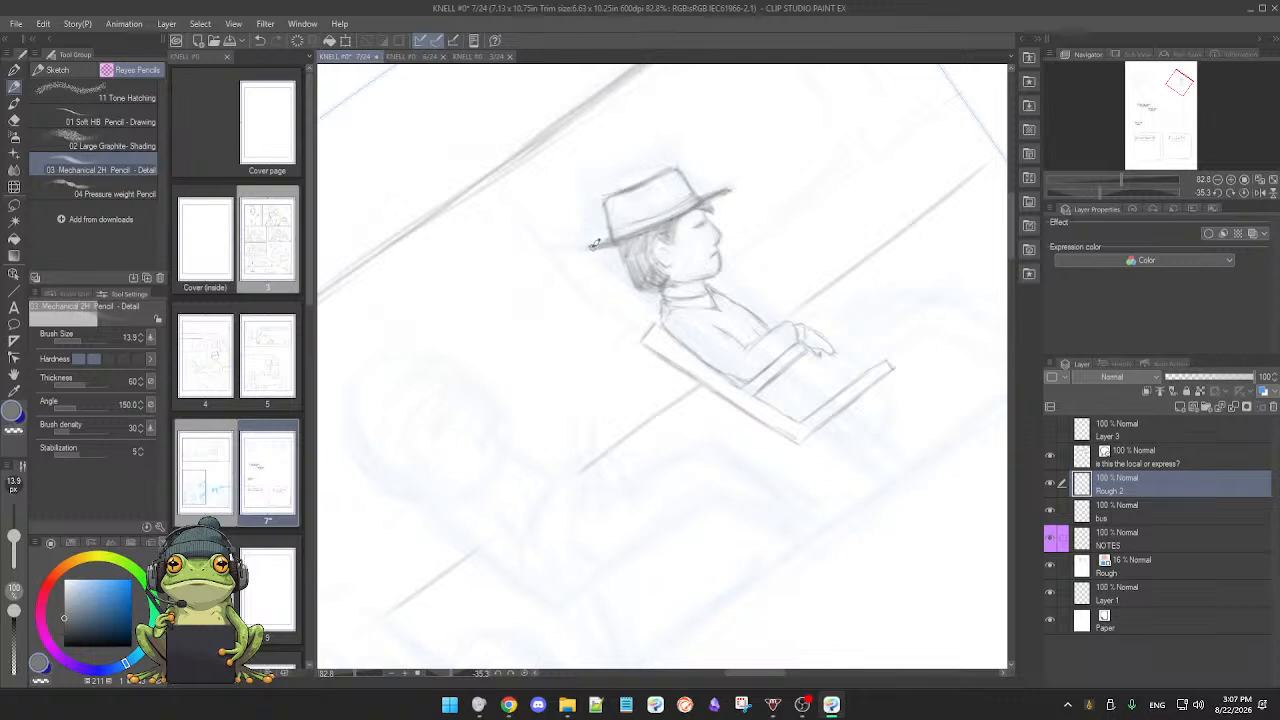
left_click_drag(586, 248, 593, 247)
Step: Erase the back corner of the hat crown and redraw it with a softer, slanted contour
key("e")
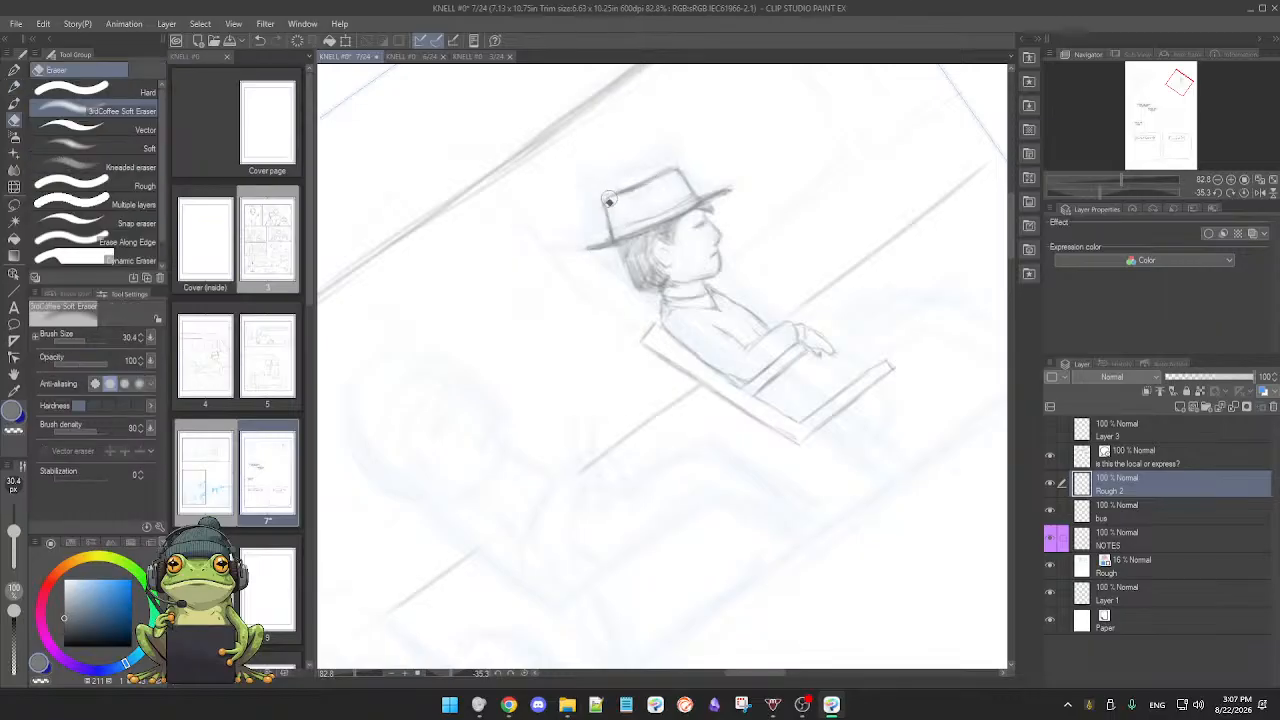
key("p")
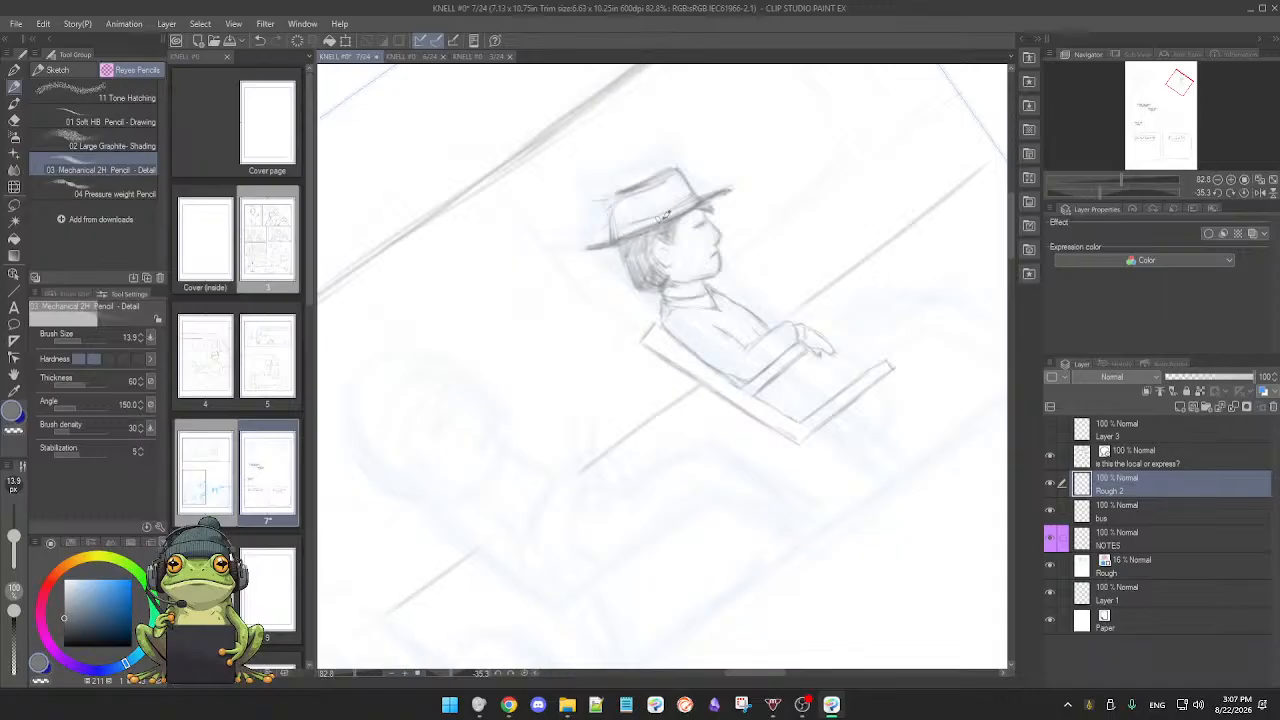
key("e")
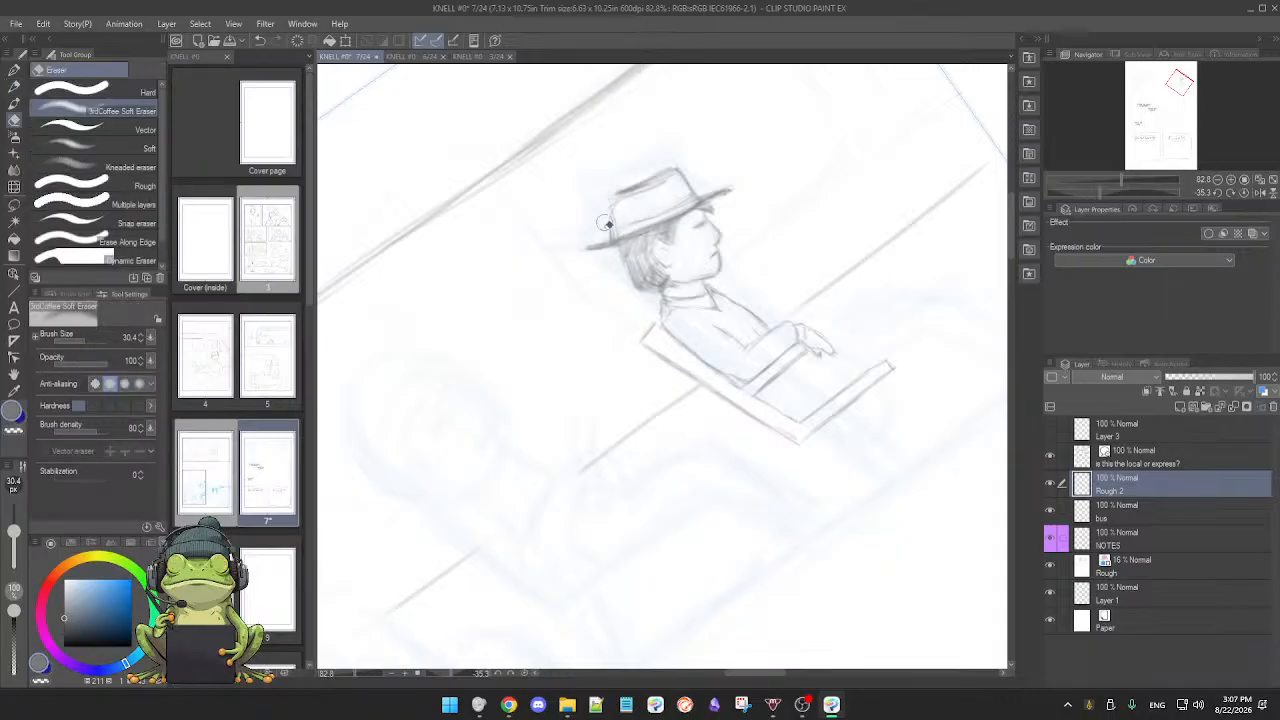
key("p")
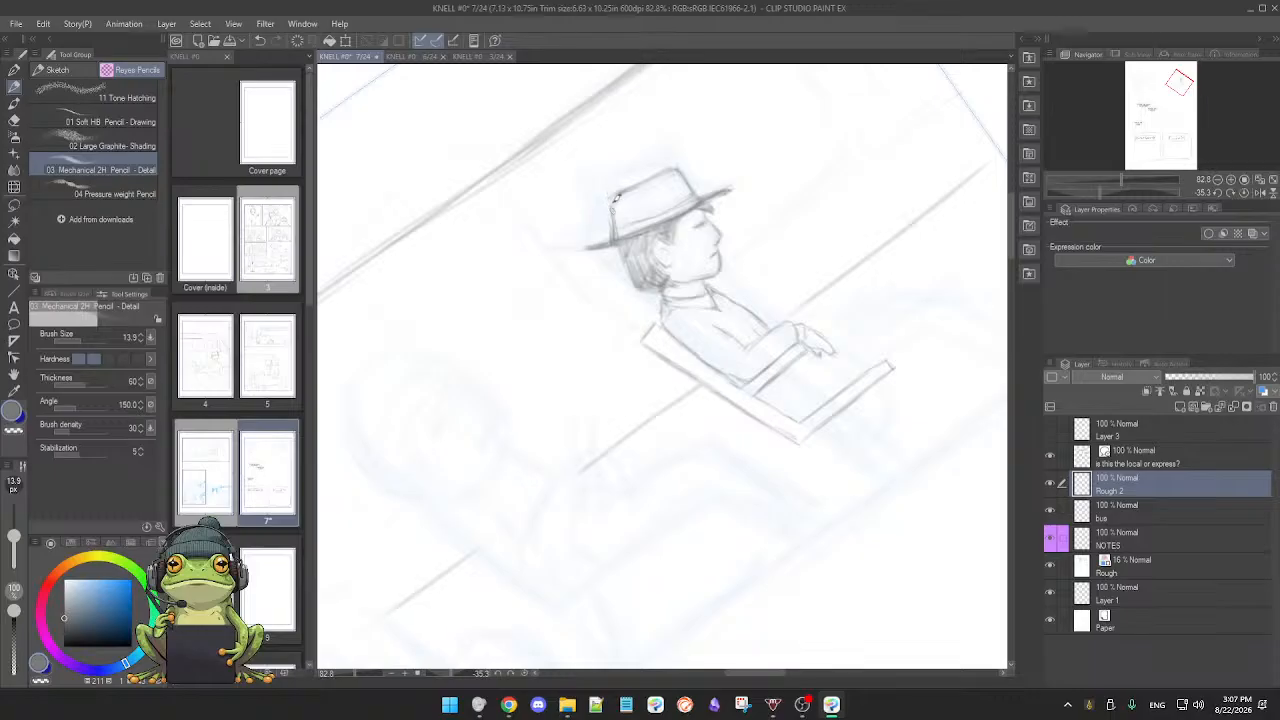
mouse_move(611, 200)
left_mouse_down()
mouse_move(616, 215)
mouse_move(625, 199)
left_mouse_up()
mouse_move(786, 237)
left_mouse_down()
mouse_move(717, 311)
mouse_move(817, 308)
mouse_move(771, 395)
left_mouse_up()
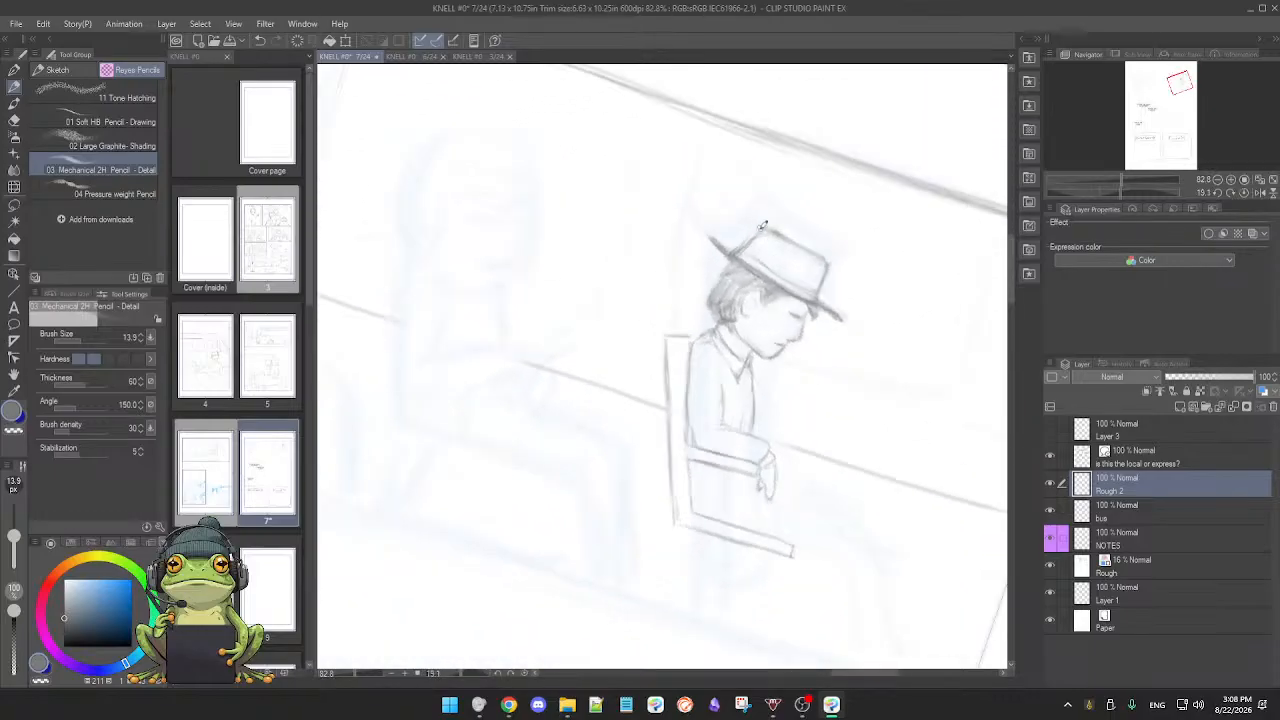
scroll(798, 378, "down", 2)
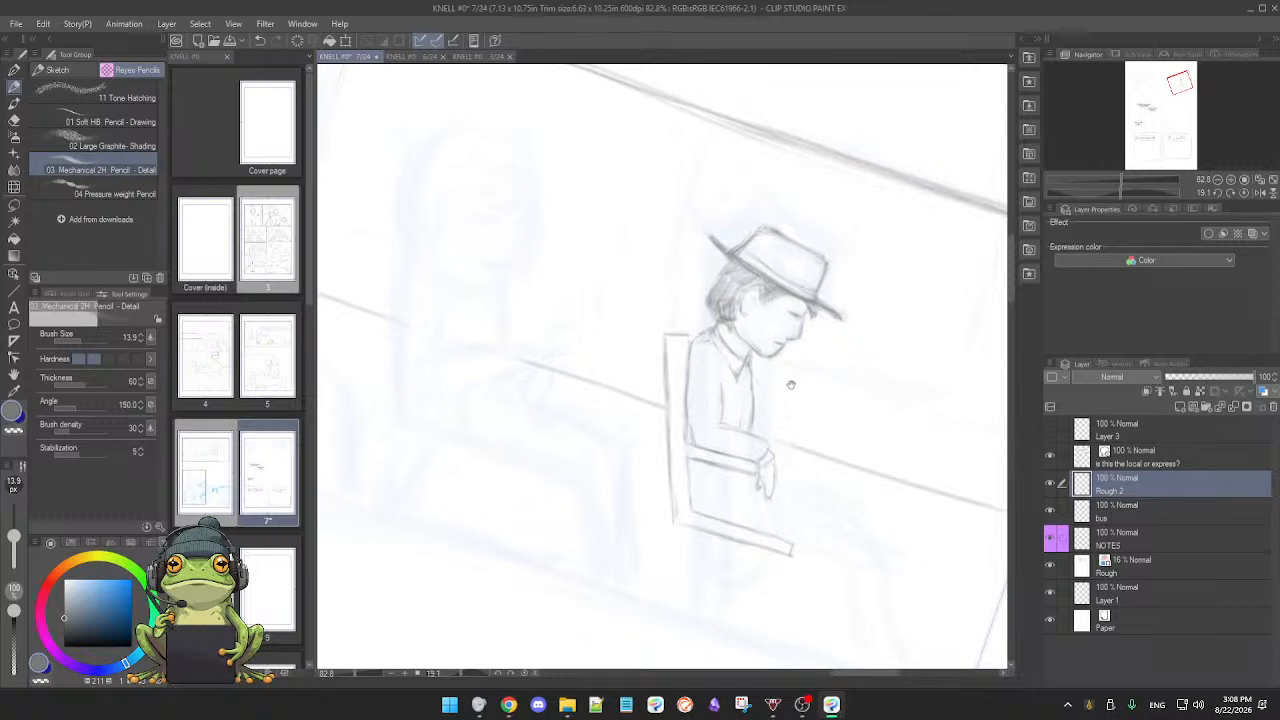
Step: Lasso the passenger's head and hat, rotate them about 10.4 degrees clockwise so the head tilts down, and clear the selection
left_click_drag(791, 360, 777, 328)
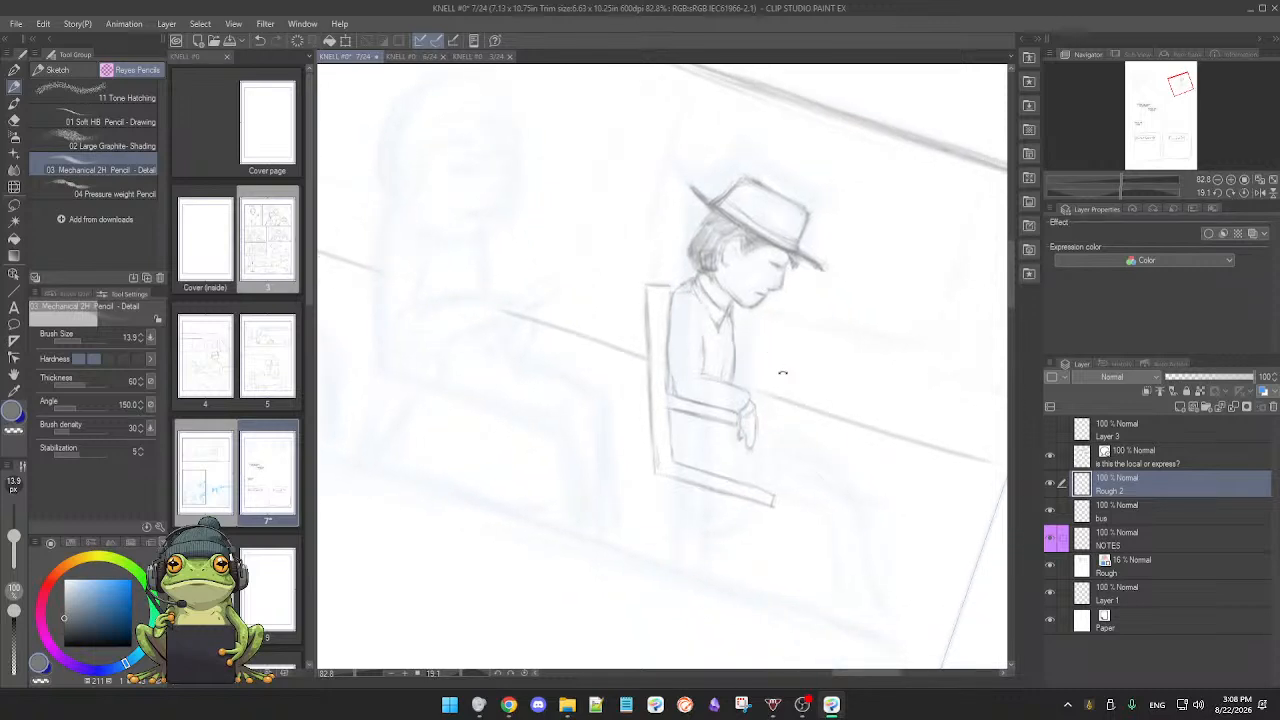
double_click(786, 370)
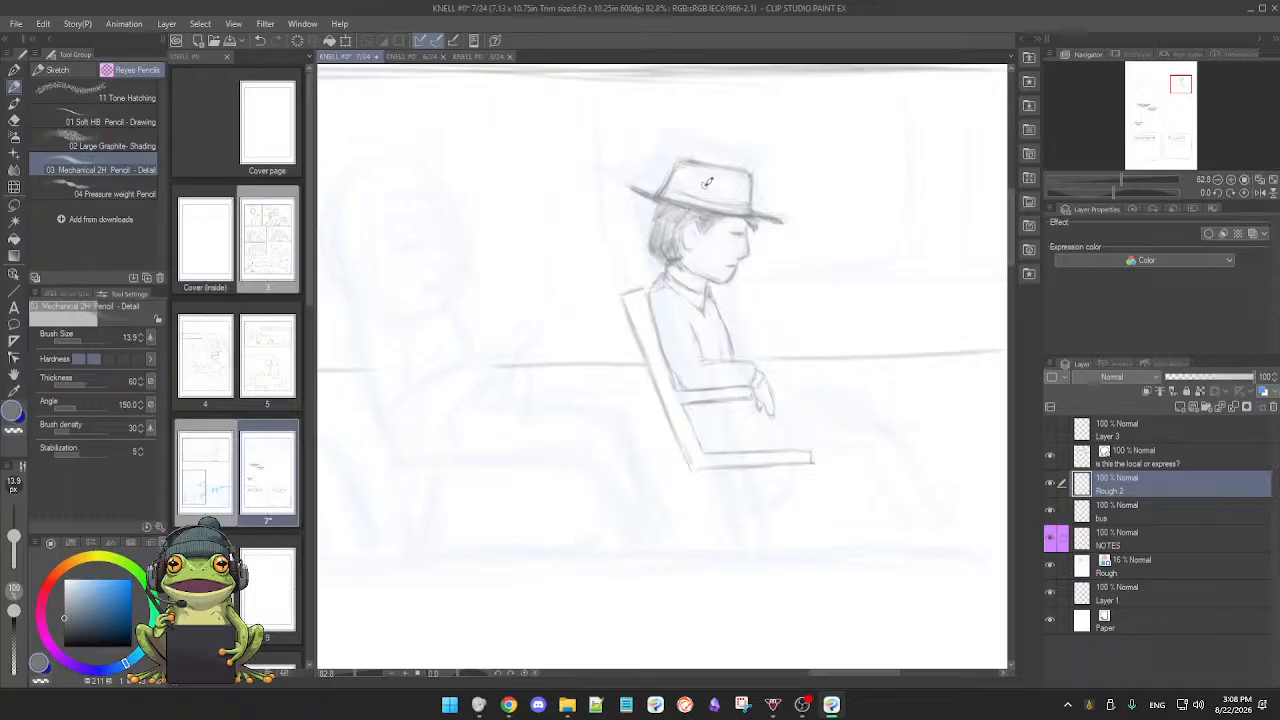
key("m")
mouse_move(618, 172)
left_mouse_down()
mouse_move(645, 254)
mouse_move(678, 268)
mouse_move(808, 206)
mouse_move(706, 126)
mouse_move(655, 138)
left_mouse_up()
key("p")
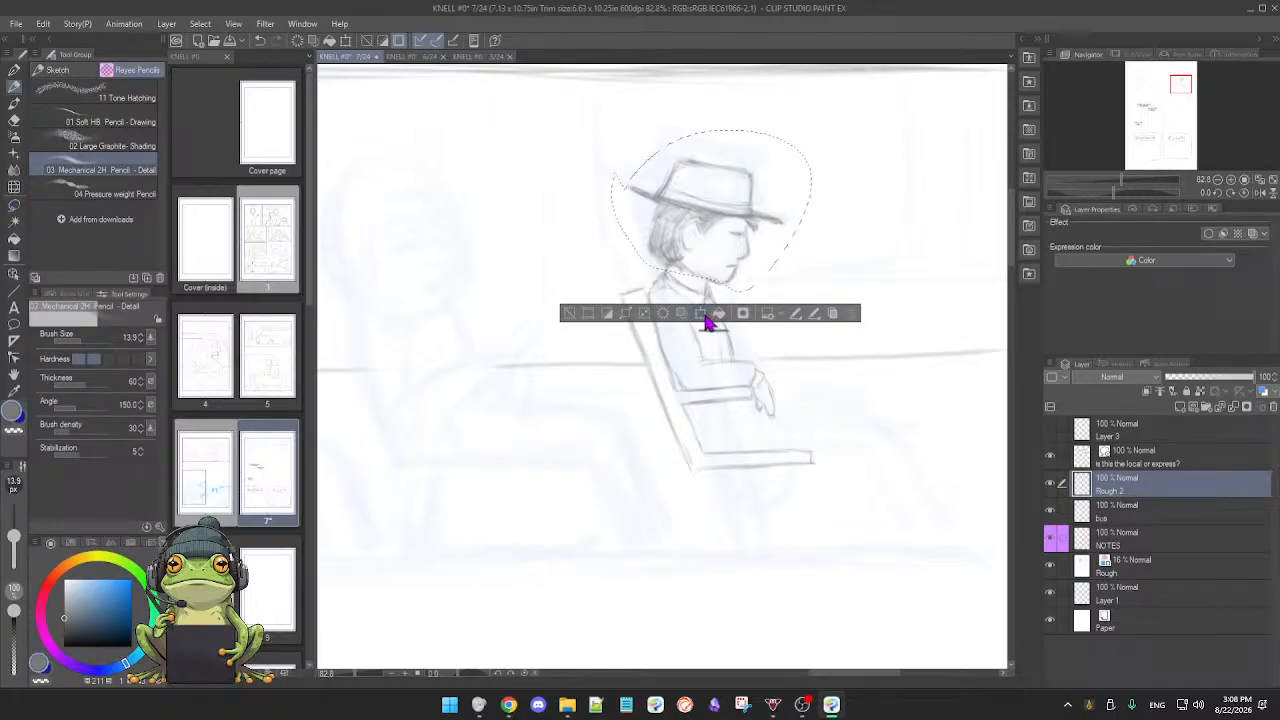
left_click(711, 316)
mouse_move(820, 297)
left_mouse_down()
mouse_move(805, 323)
mouse_move(782, 304)
left_mouse_up()
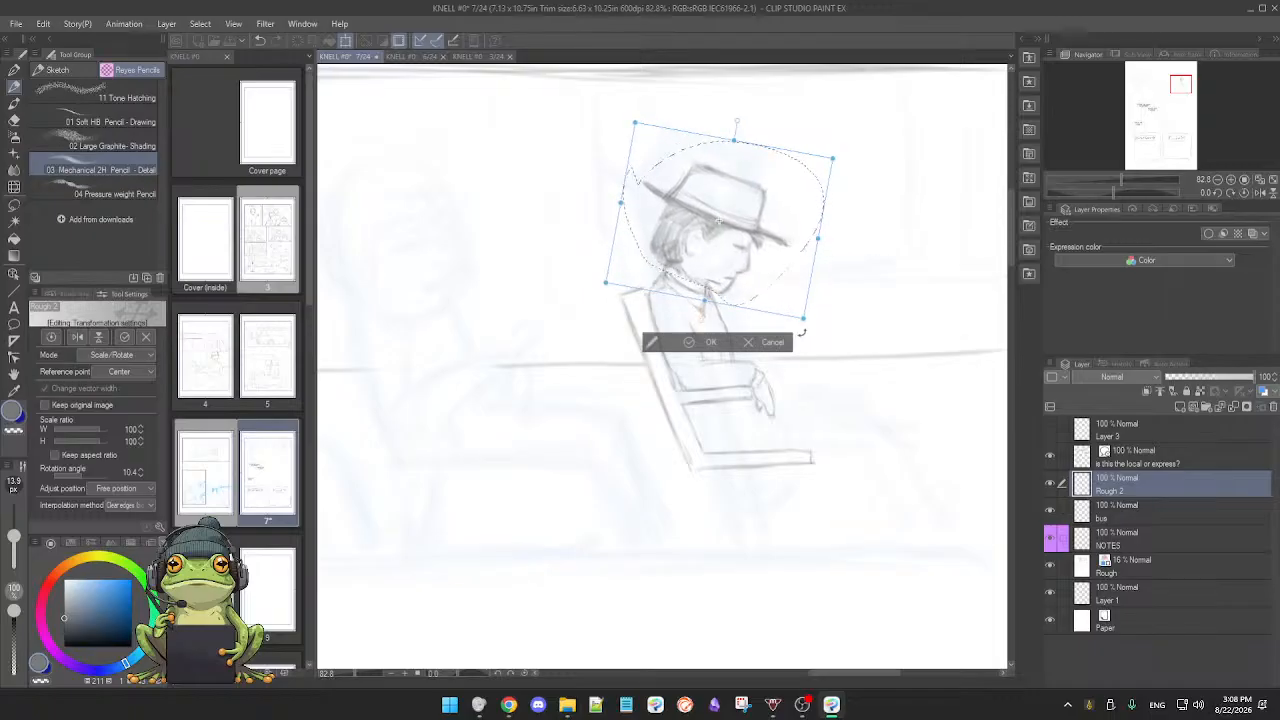
left_click(706, 343)
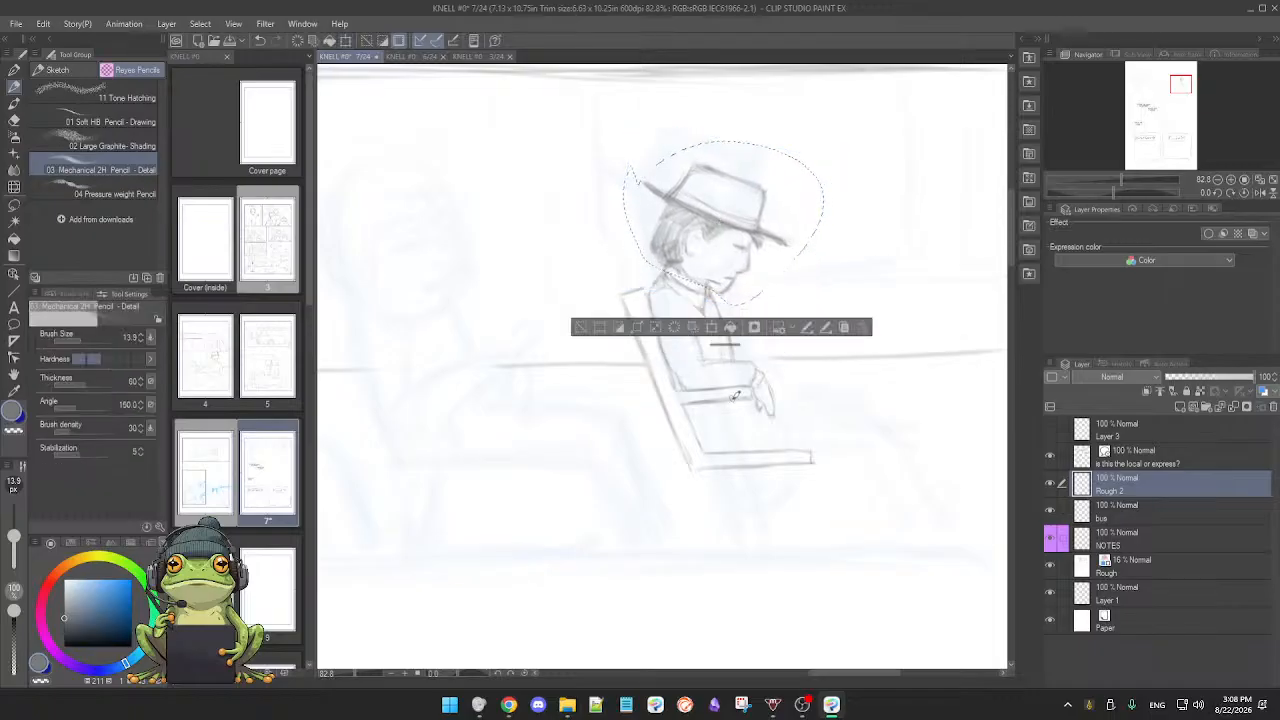
left_click(581, 326)
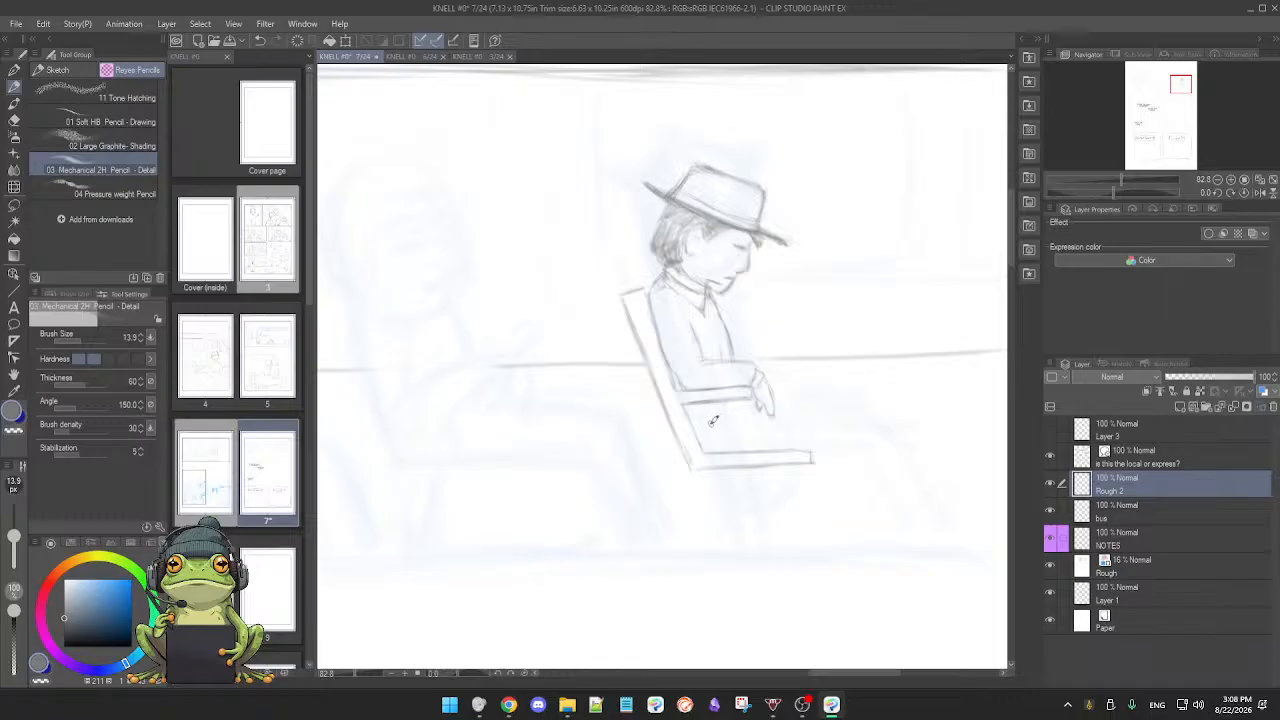
Step: Compare the passenger's head before and after the rotation, keep the tilted version and clear the selection
scroll(711, 422, "down", 3)
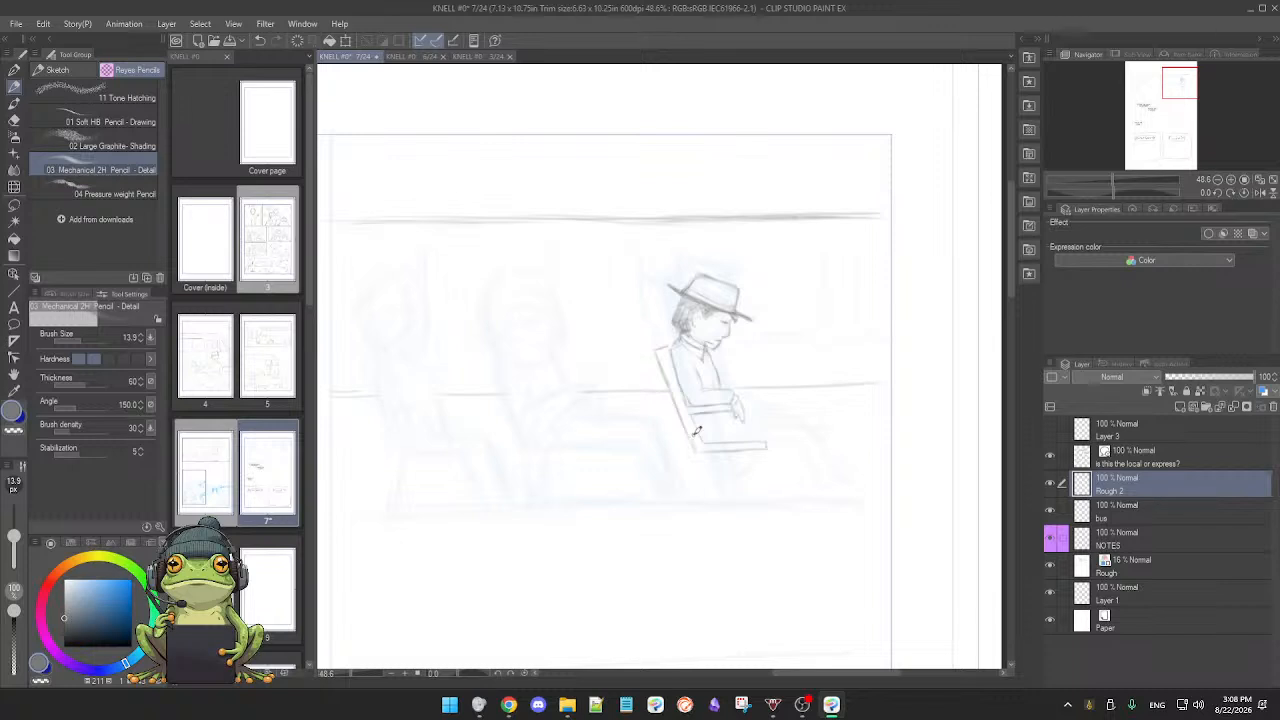
key("ctrl+z")
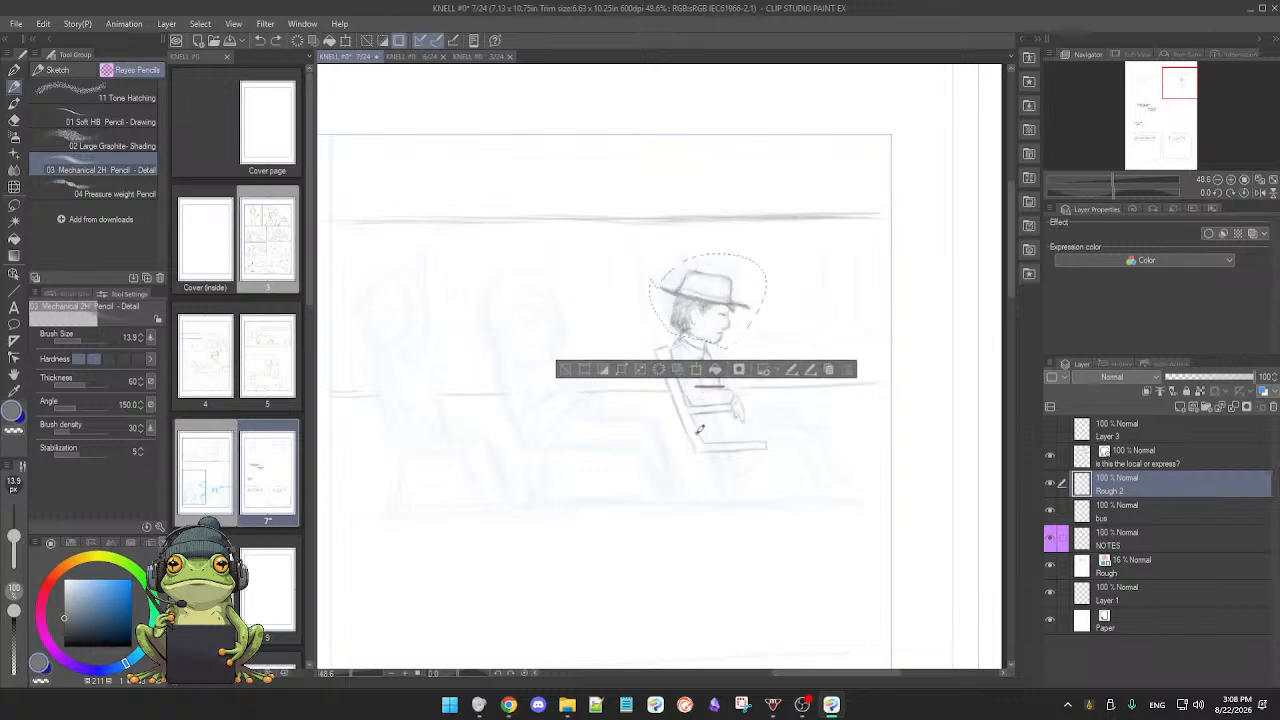
key("ctrl+z")
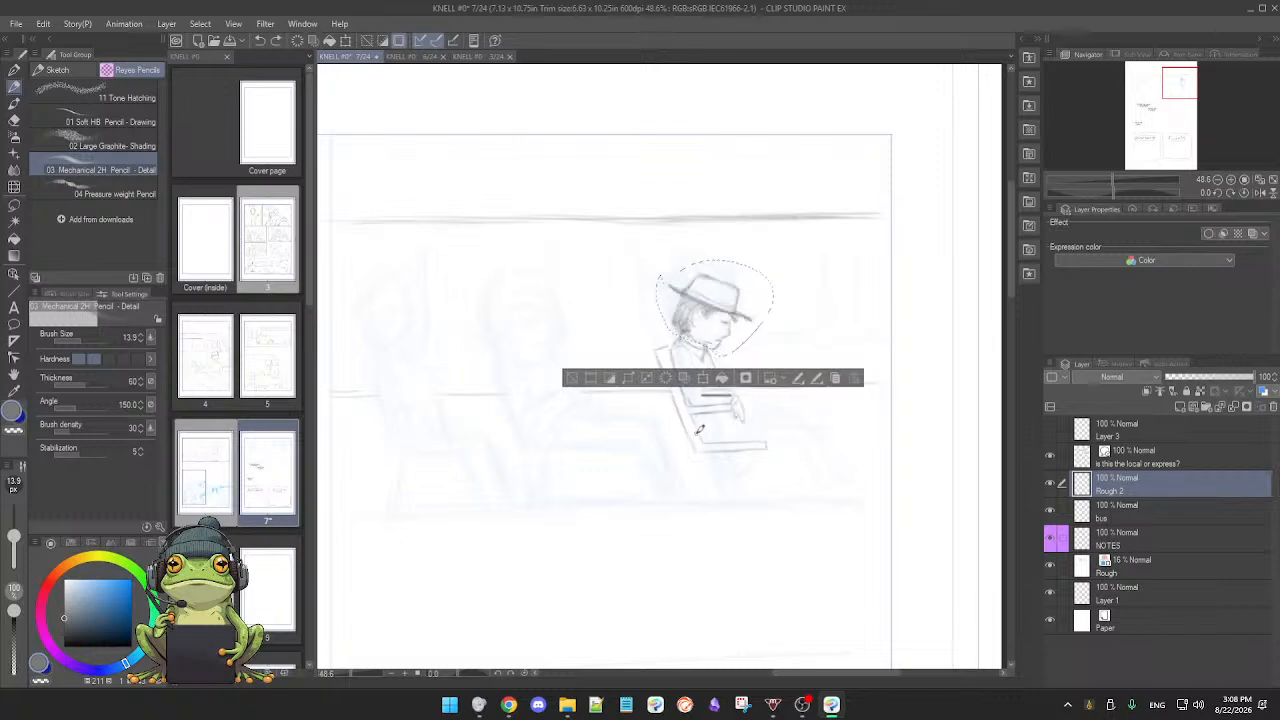
key("ctrl+y")
key("ctrl+z")
key("ctrl+y")
key("ctrl+z")
key("ctrl+y")
key("ctrl+z")
key("ctrl+y")
key("ctrl+z")
key("ctrl+y")
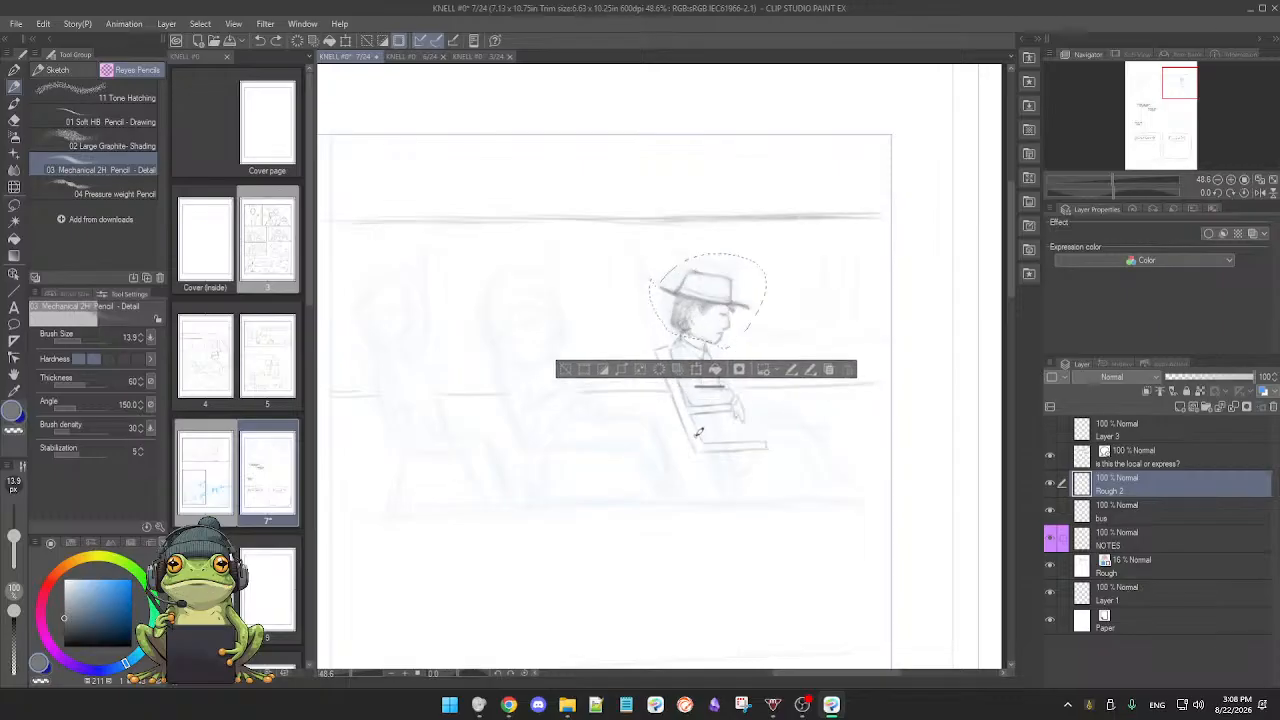
key("ctrl+z")
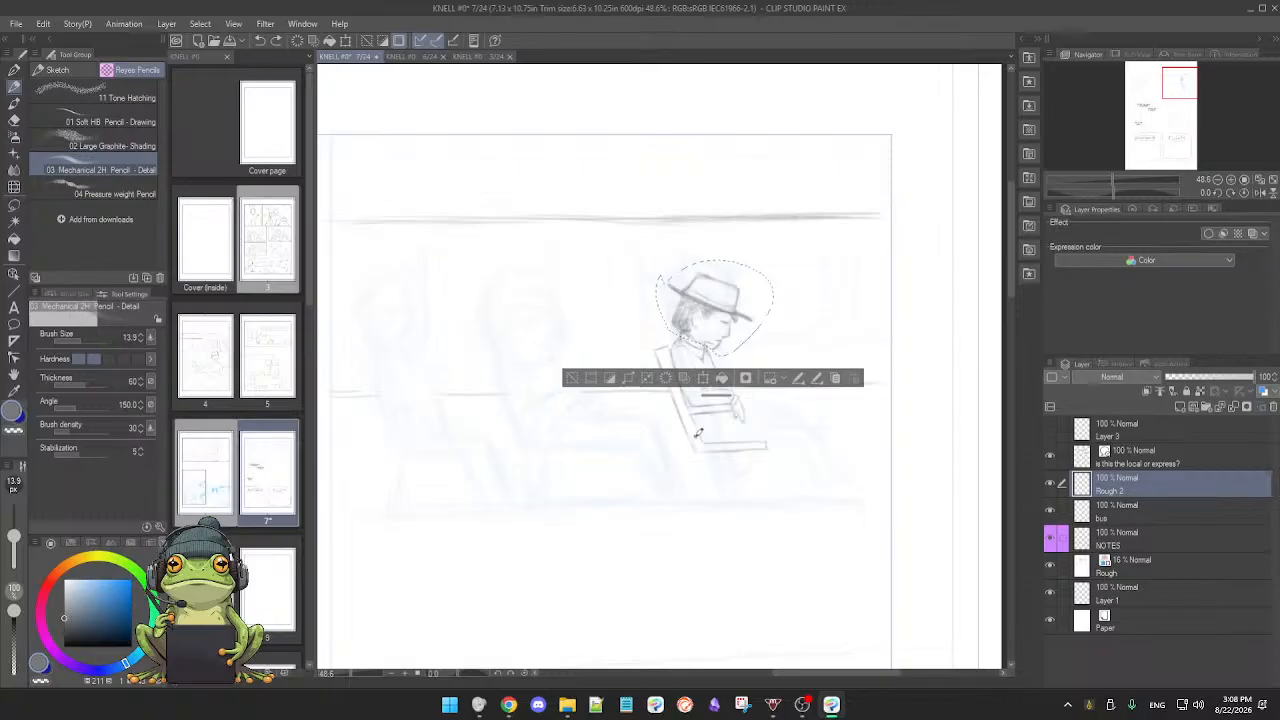
key("ctrl+y")
left_click(568, 370)
Step: Refine the passenger's jaw and chin in pencil and erase stray lines around the collar
scroll(770, 371, "up", 3)
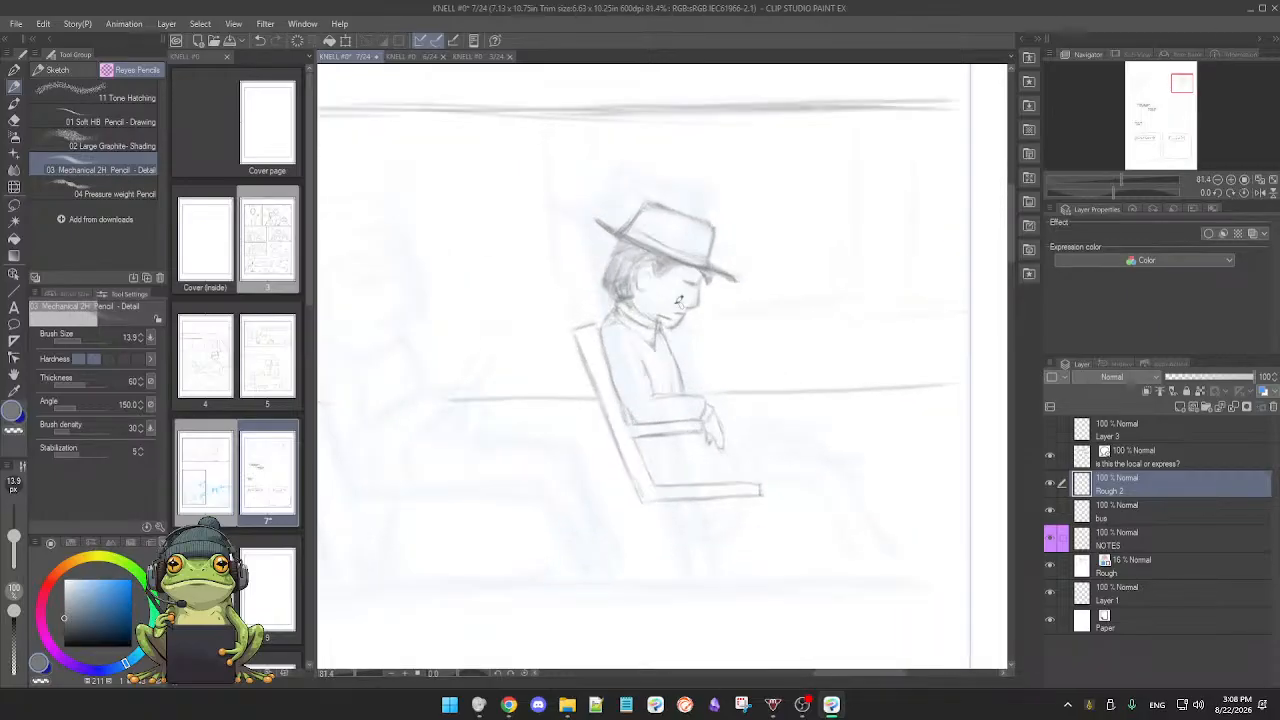
key("e")
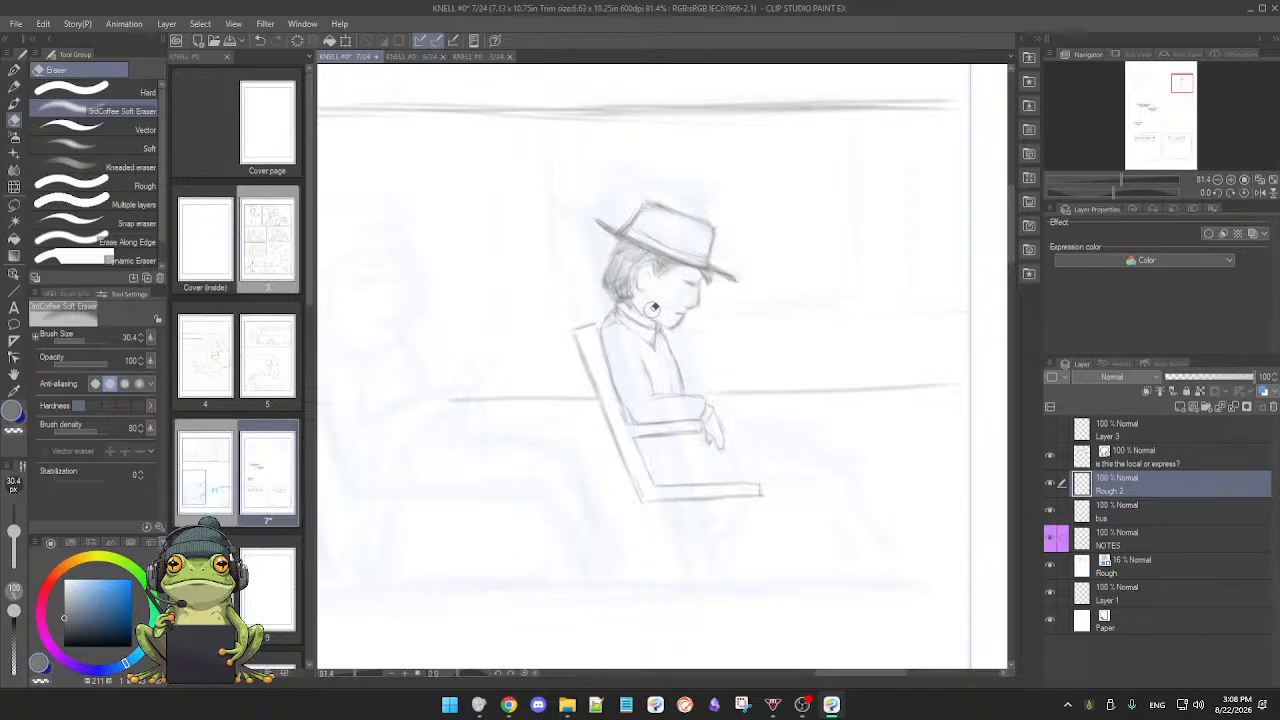
key("p")
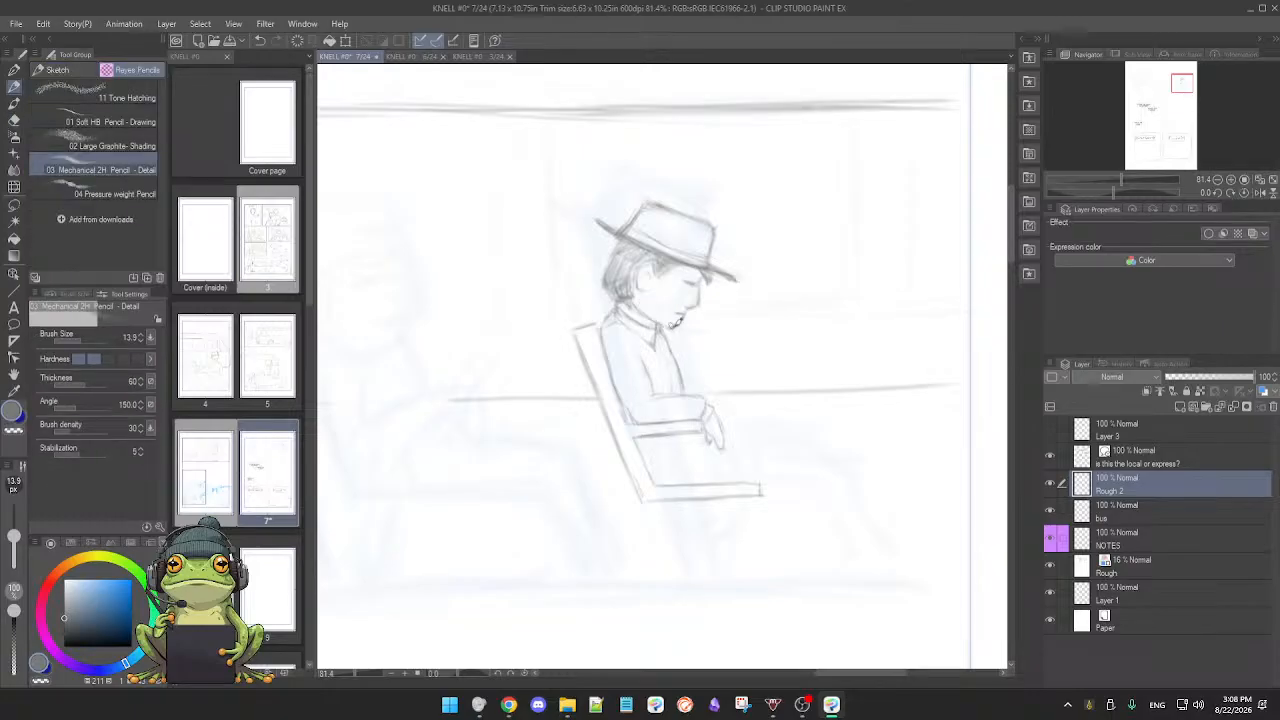
key("e")
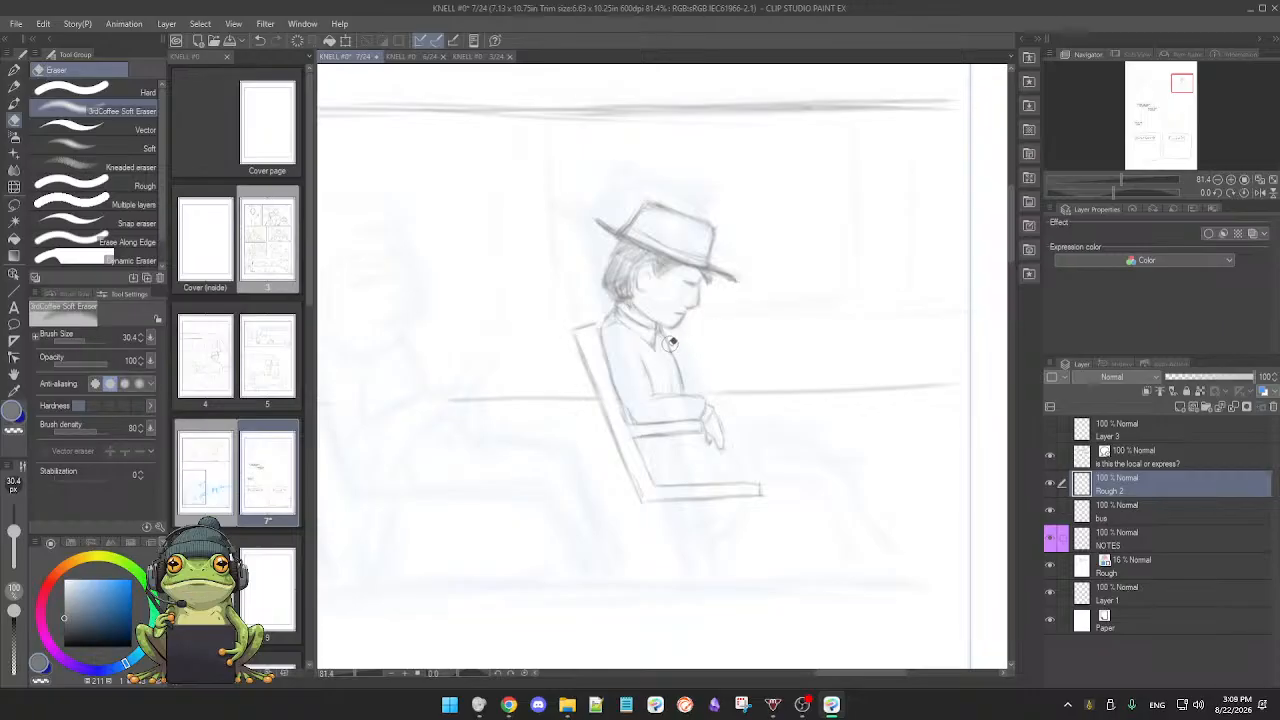
Step: Rework the nape and back of the collar with eraser and pencil to join the tilted head to the shoulder
key("p")
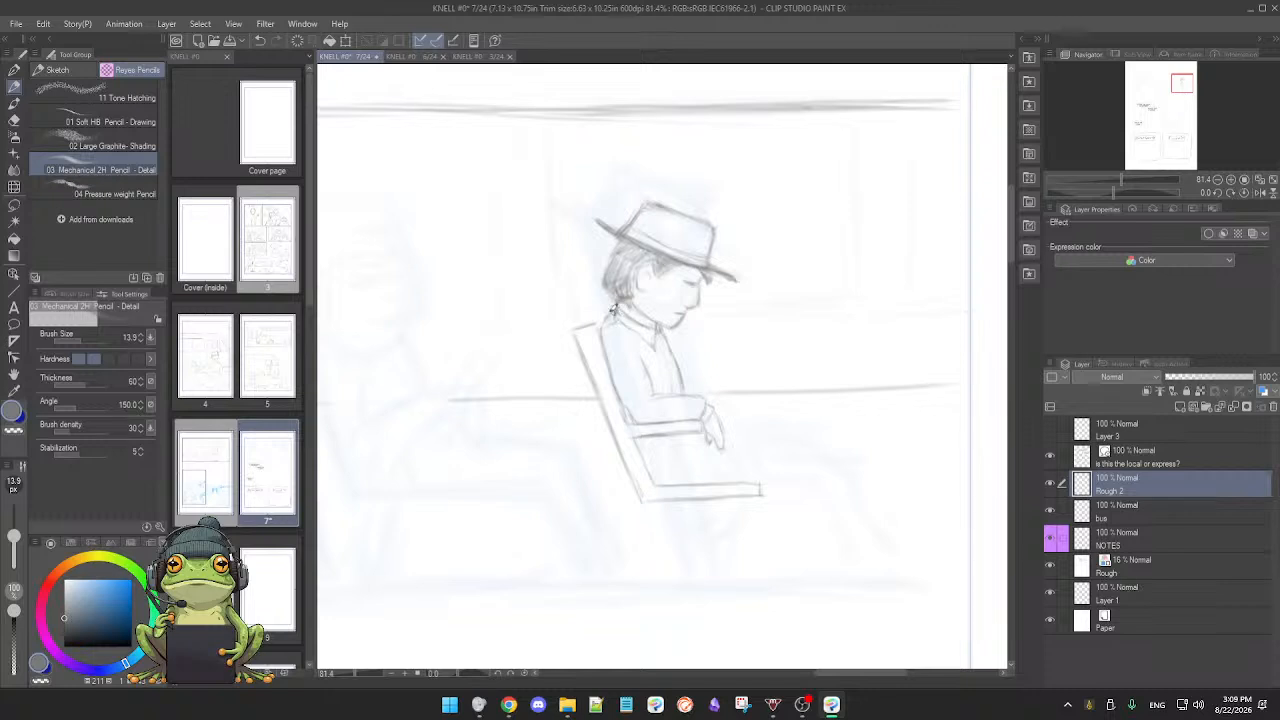
key("e")
left_click_drag(599, 322, 606, 315)
key("p")
key("e")
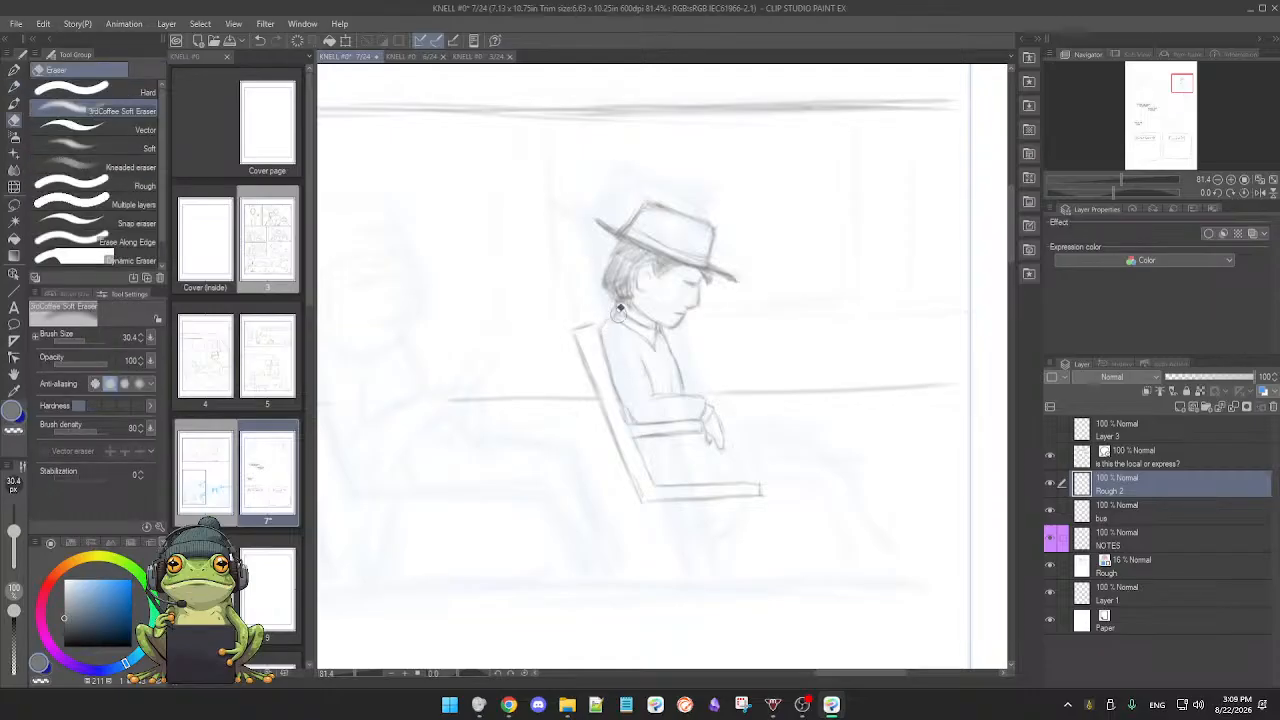
key("p")
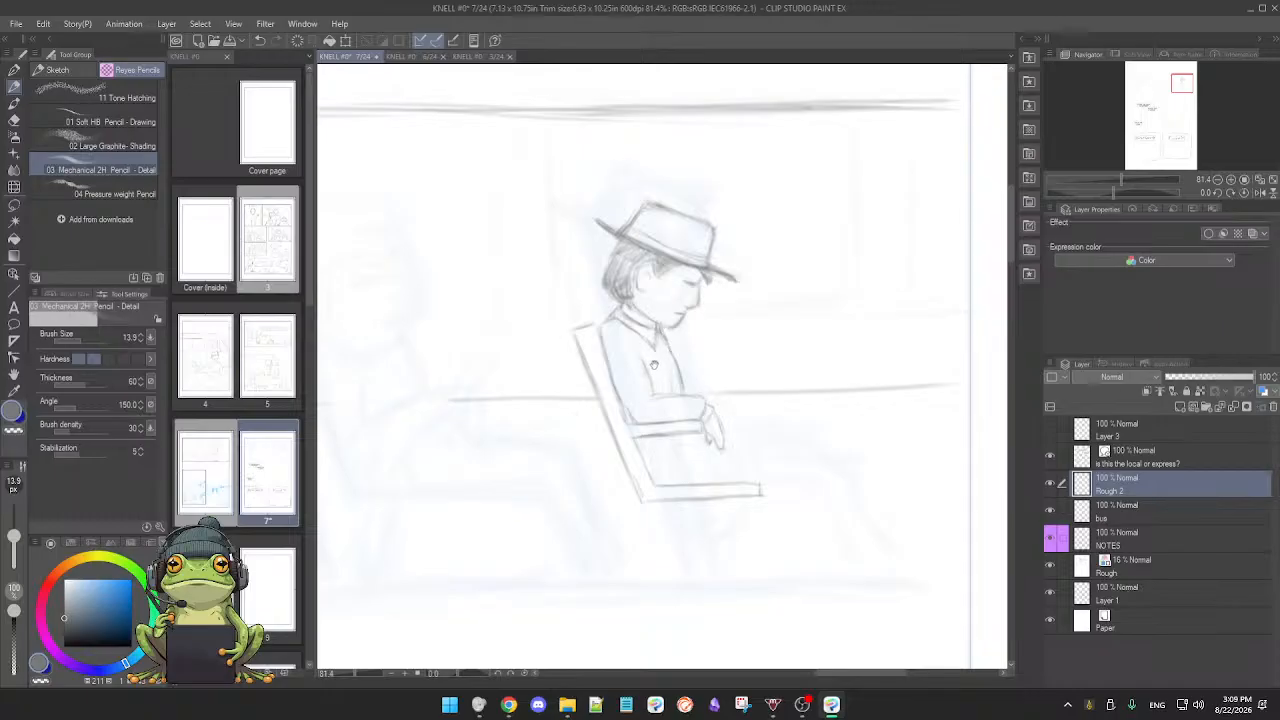
Step: Clean up the shirt front below the collar with pencil and eraser
left_click_drag(654, 364, 655, 357)
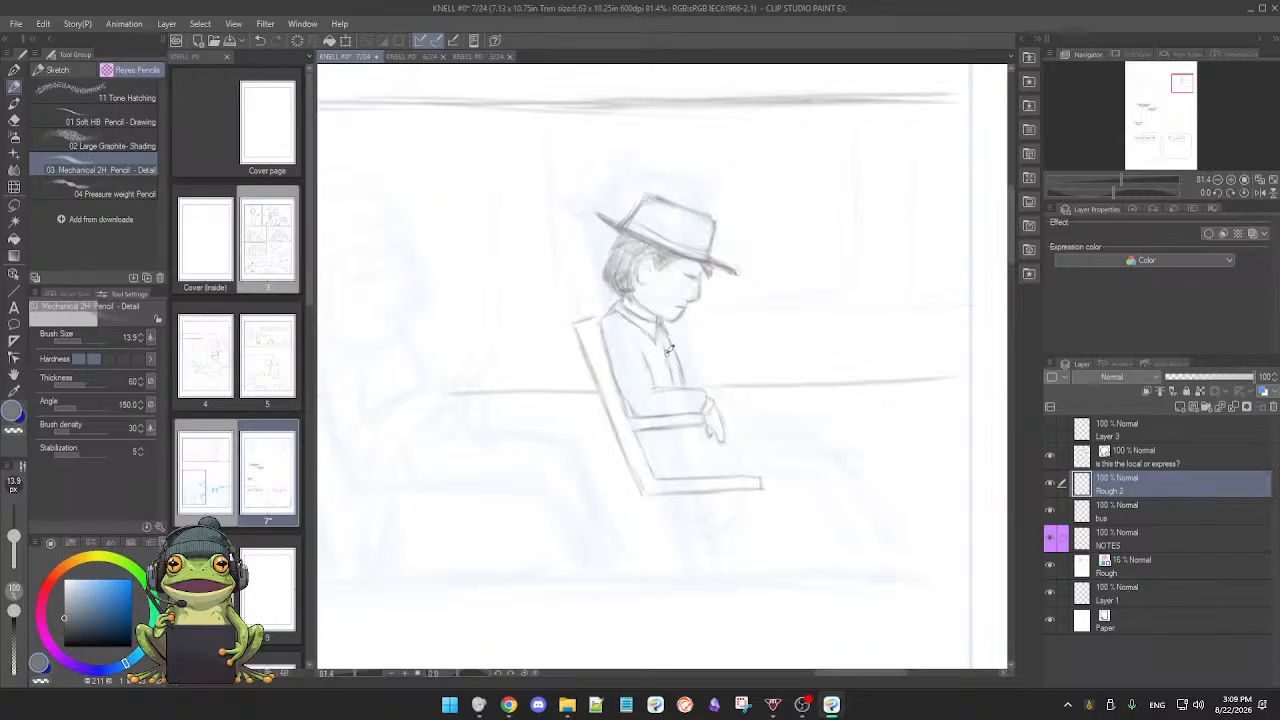
key("e")
key("p")
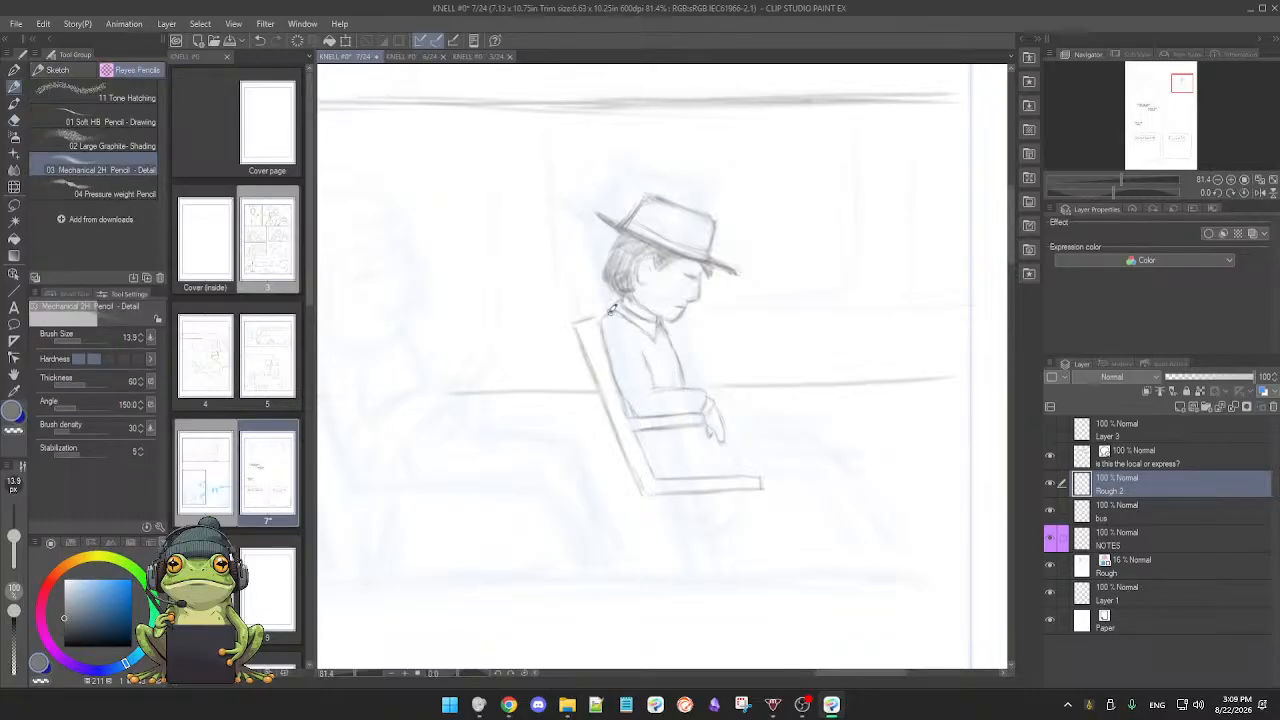
Step: Try a rounded contour across the seat below the passenger's arm, and erase it
left_click_drag(690, 449, 675, 402)
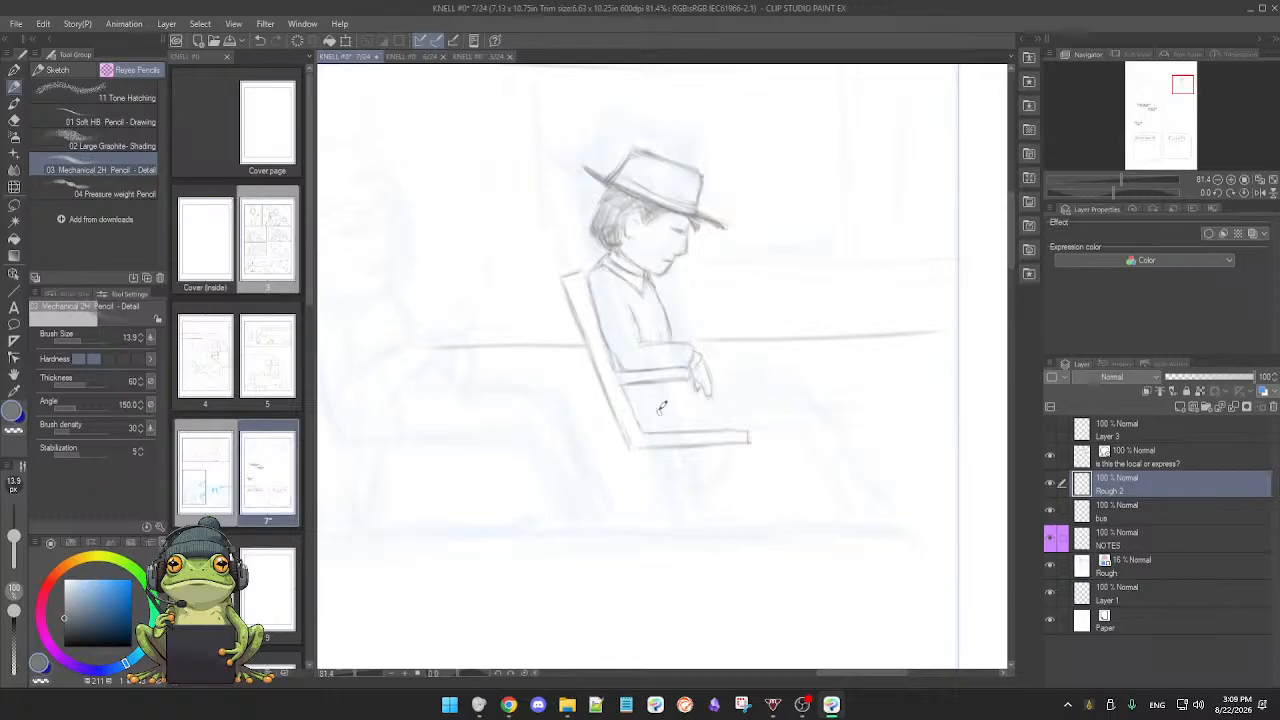
mouse_move(657, 451)
left_mouse_down()
mouse_move(693, 489)
mouse_move(681, 479)
mouse_move(731, 452)
left_mouse_up()
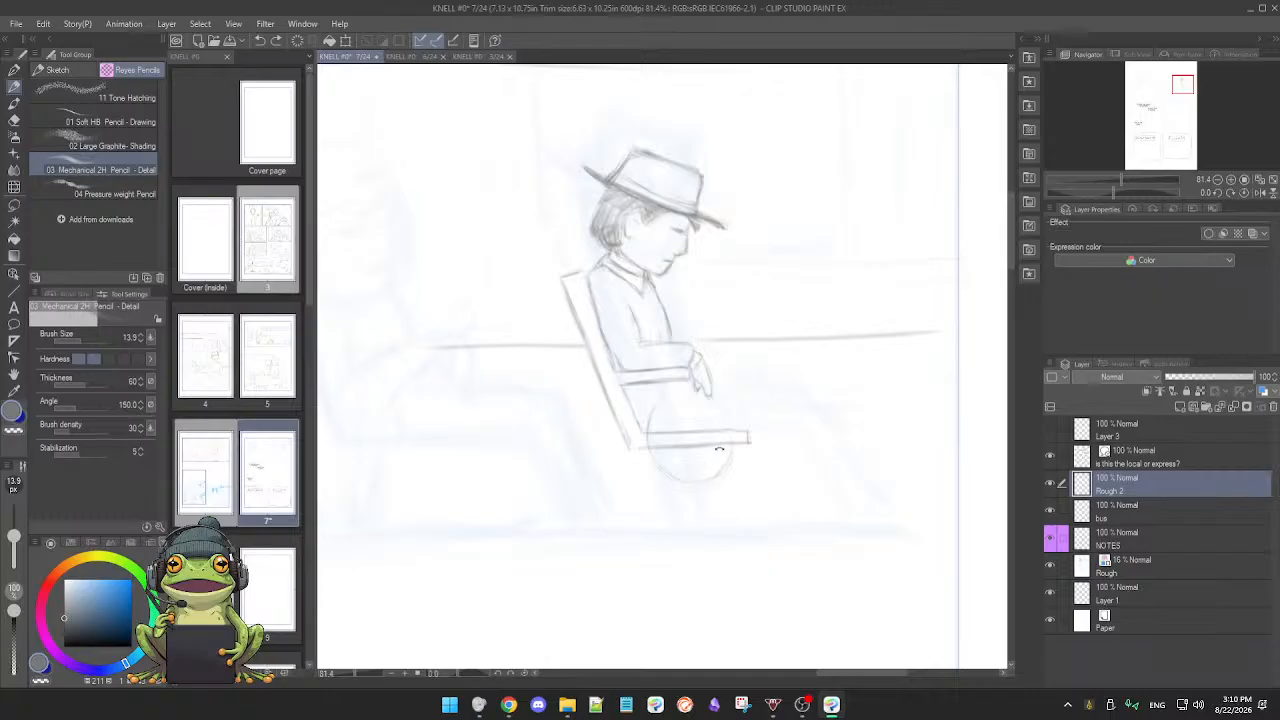
key("e")
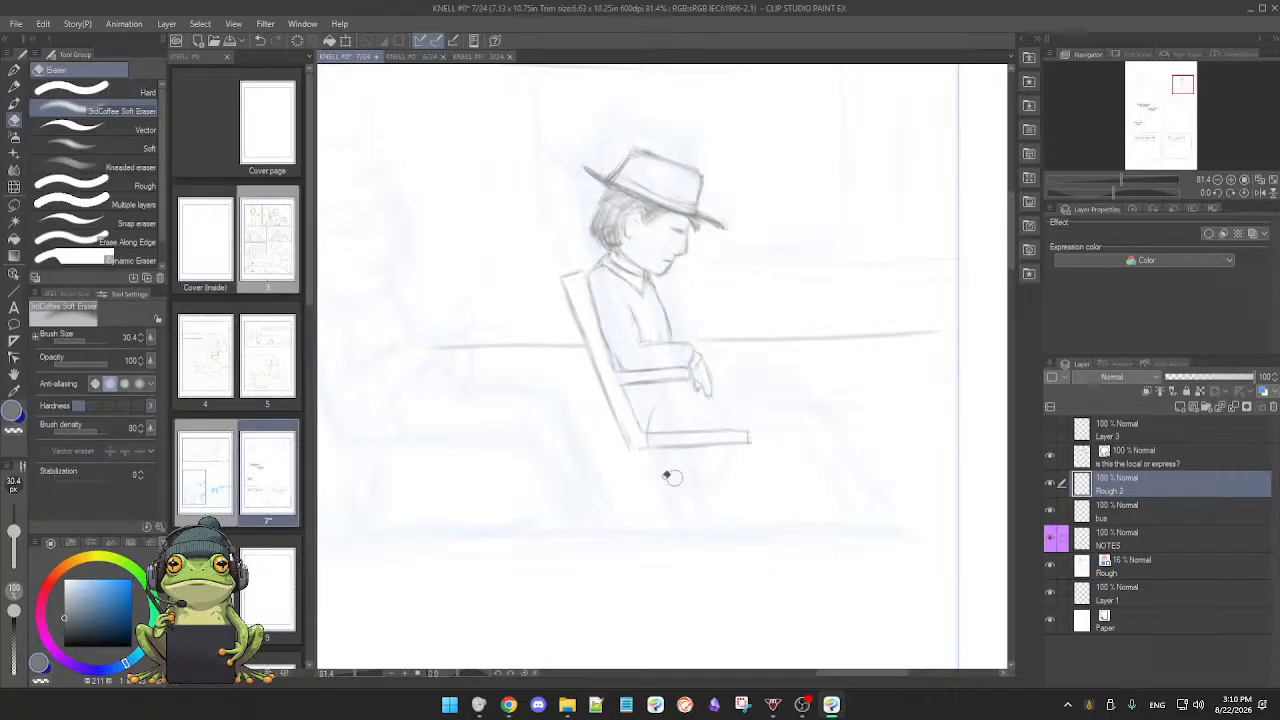
key("p")
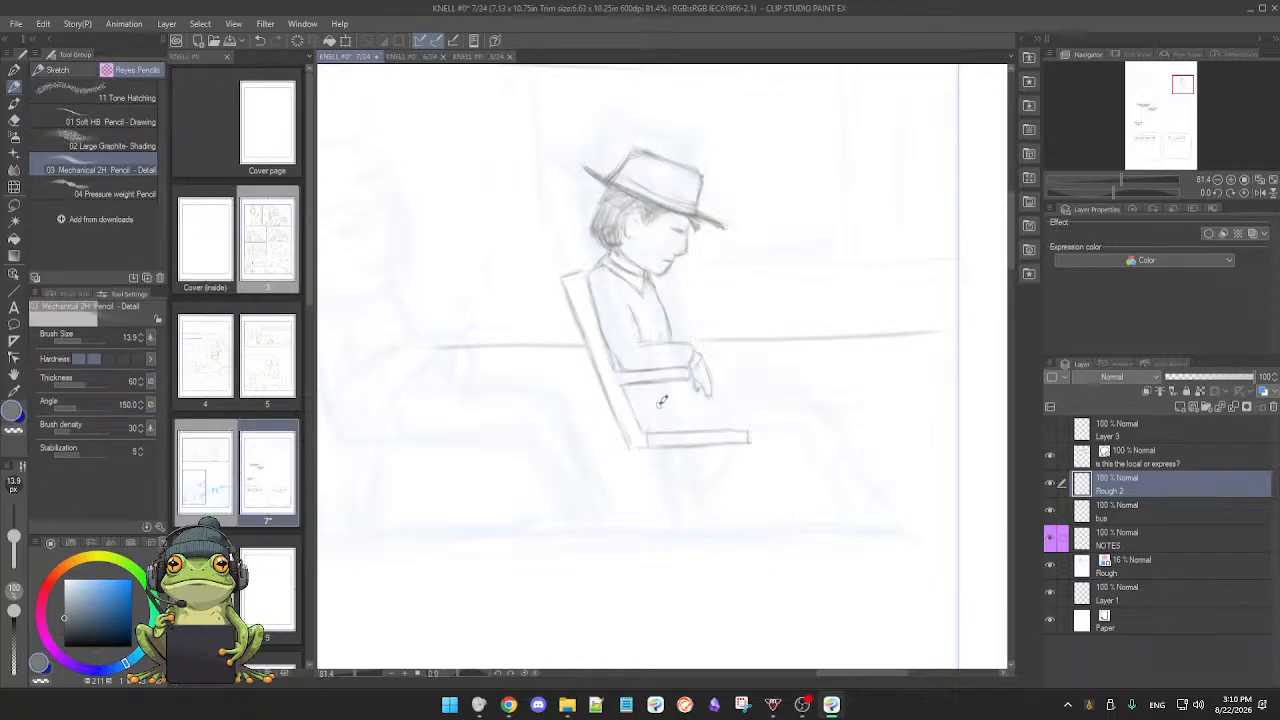
mouse_move(690, 407)
left_mouse_down()
mouse_move(728, 445)
mouse_move(730, 483)
mouse_move(687, 502)
mouse_move(670, 436)
left_mouse_up()
key("ctrl+z")
key("ctrl+z")
left_click_drag(644, 419, 671, 457)
key("ctrl+z")
left_click_drag(648, 402, 671, 464)
key("ctrl+z")
Step: Try overlapping round contours at the corner where the seat back meets the seat base, and erase them
key("e")
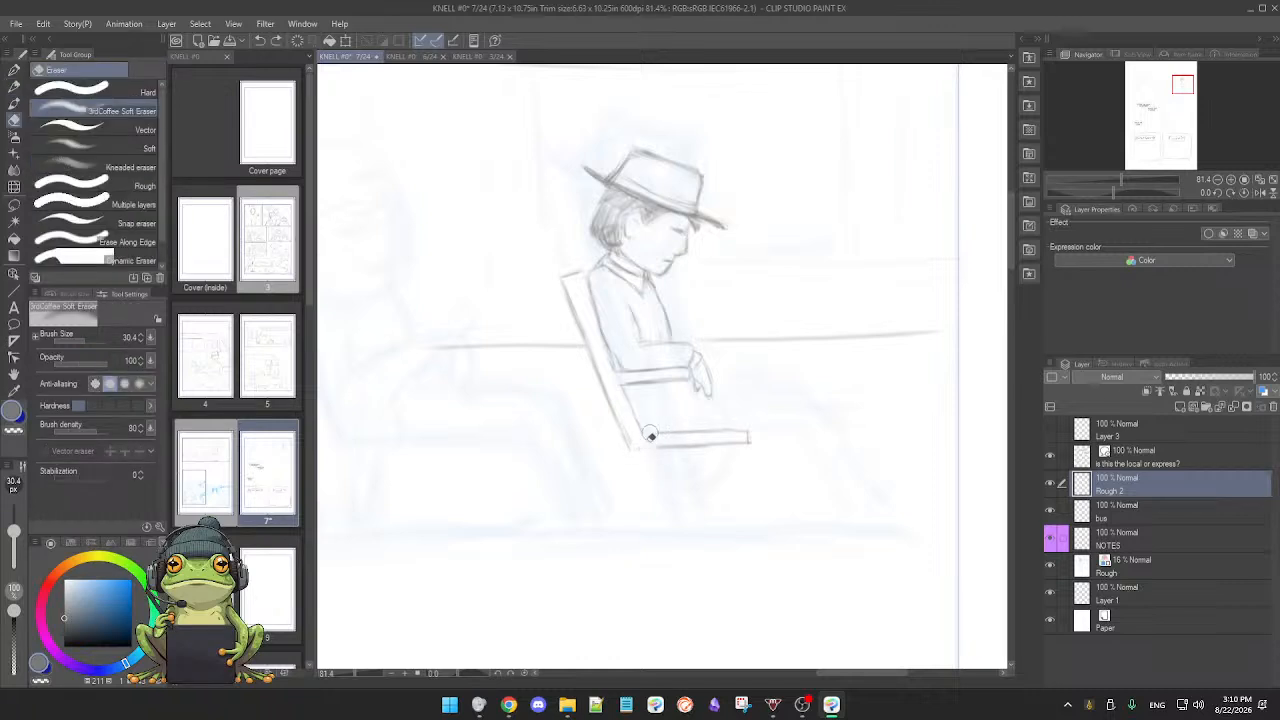
key("p")
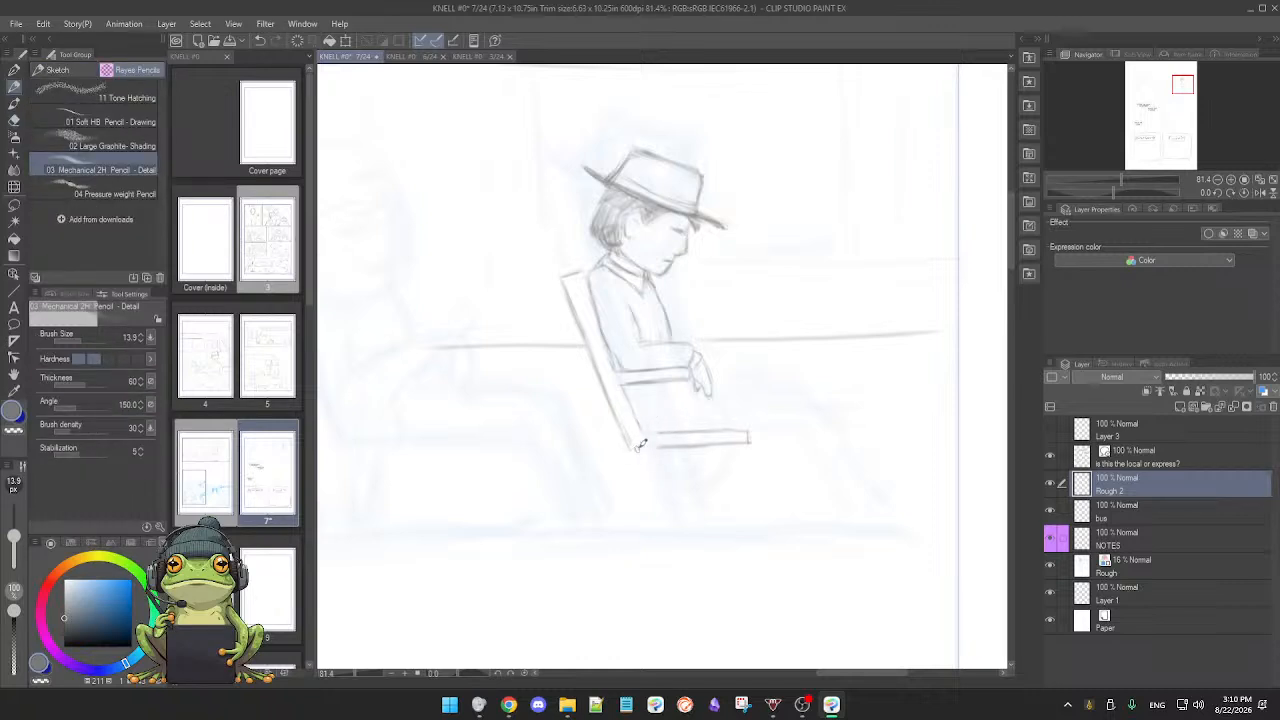
left_click_drag(636, 451, 638, 470)
left_click_drag(650, 460, 670, 482)
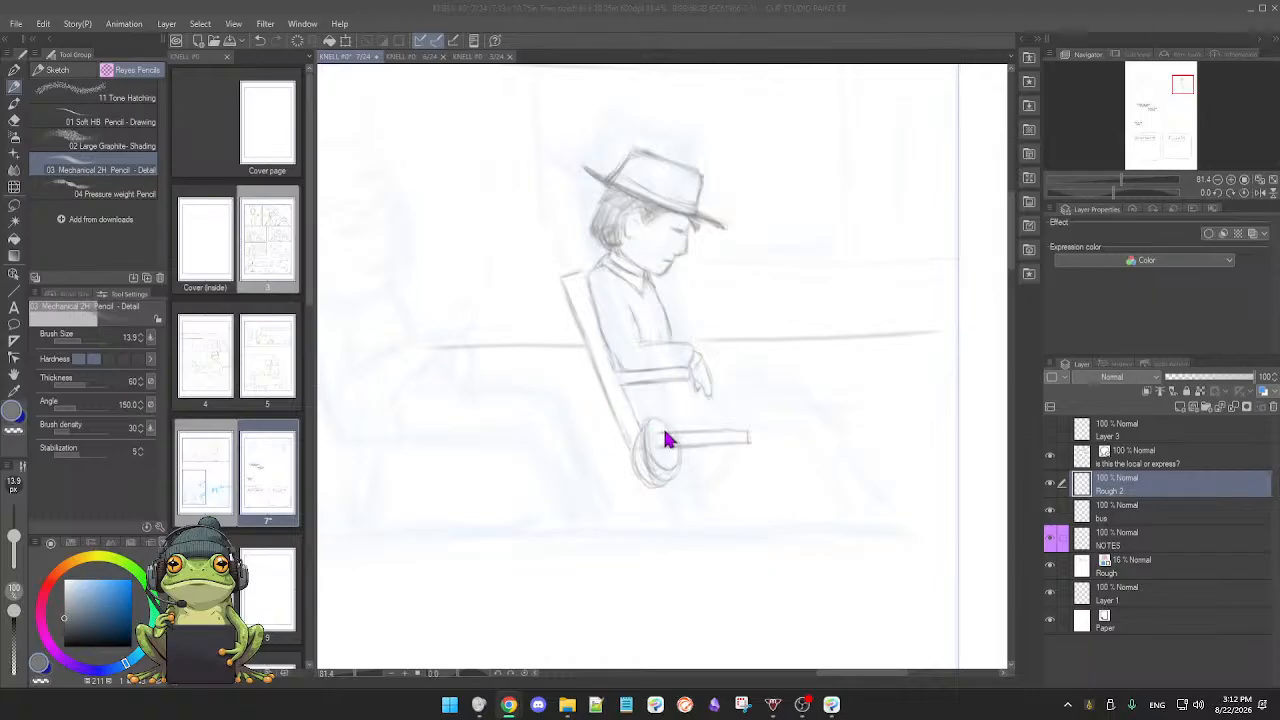
scroll(627, 430, "up", 4)
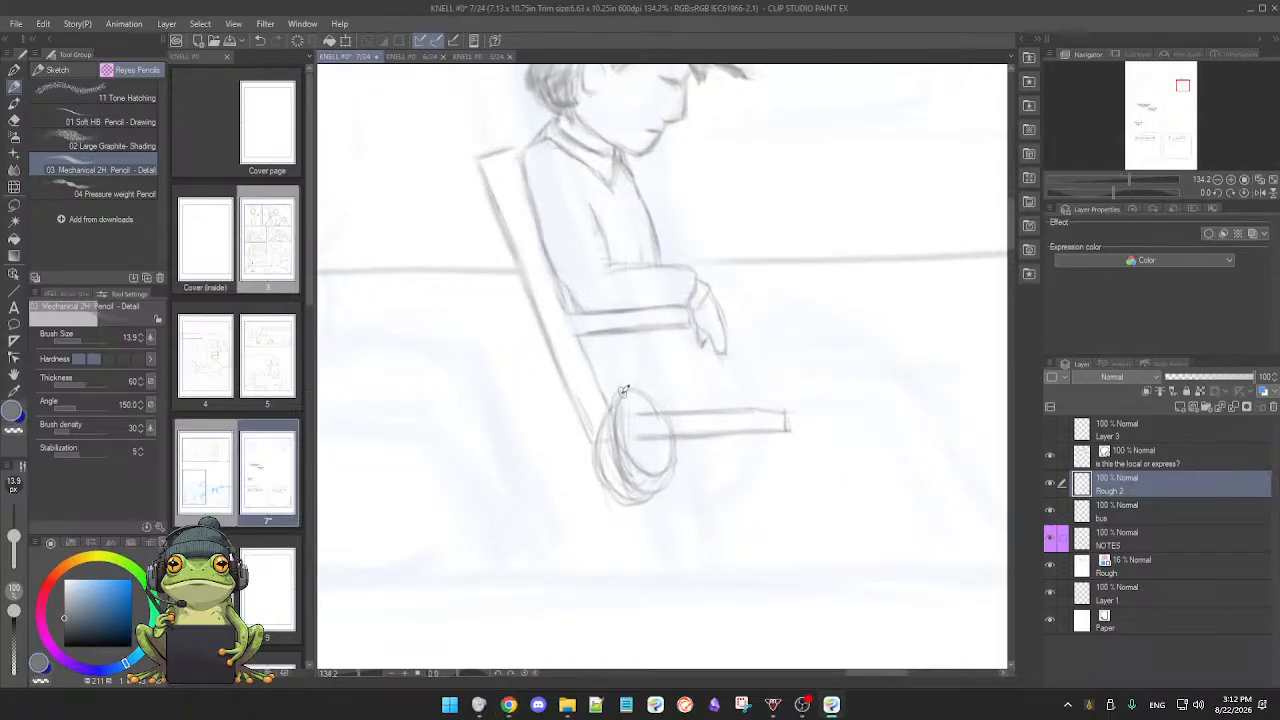
key("e")
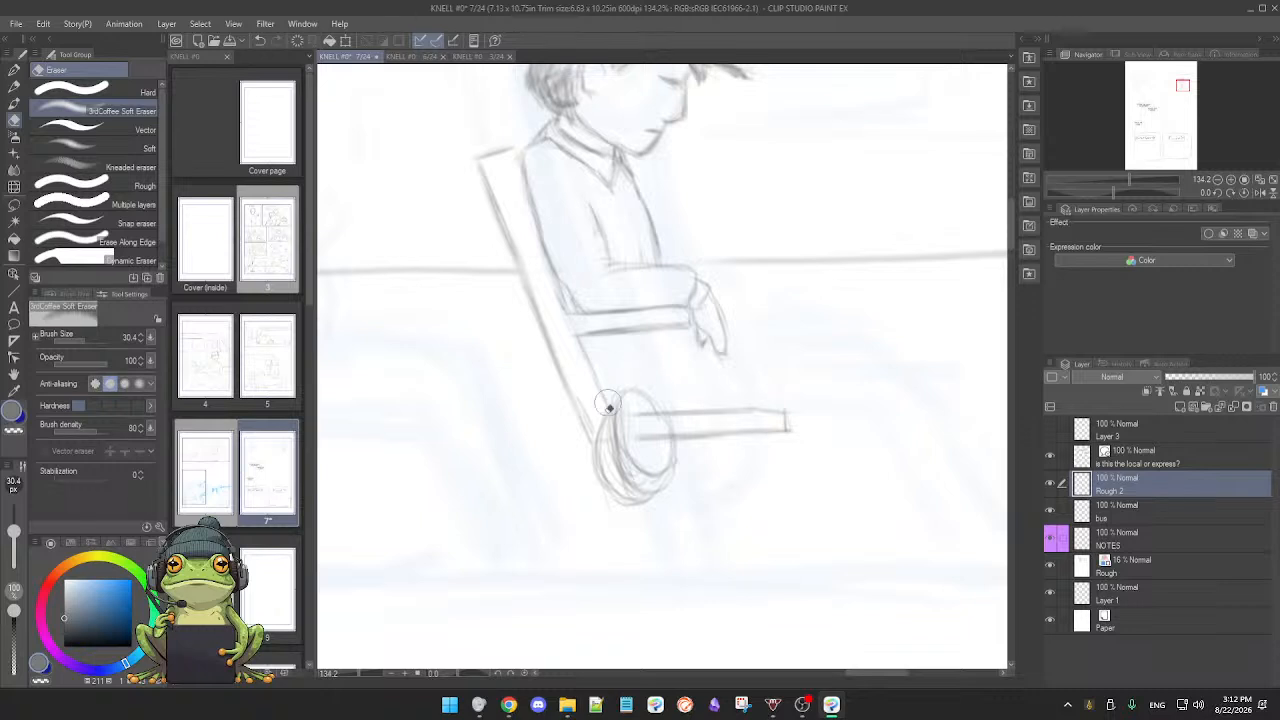
mouse_move(608, 409)
left_mouse_down()
mouse_move(589, 475)
mouse_move(599, 489)
mouse_move(620, 468)
mouse_move(632, 506)
mouse_move(670, 458)
mouse_move(632, 432)
mouse_move(669, 418)
left_mouse_up()
key("p")
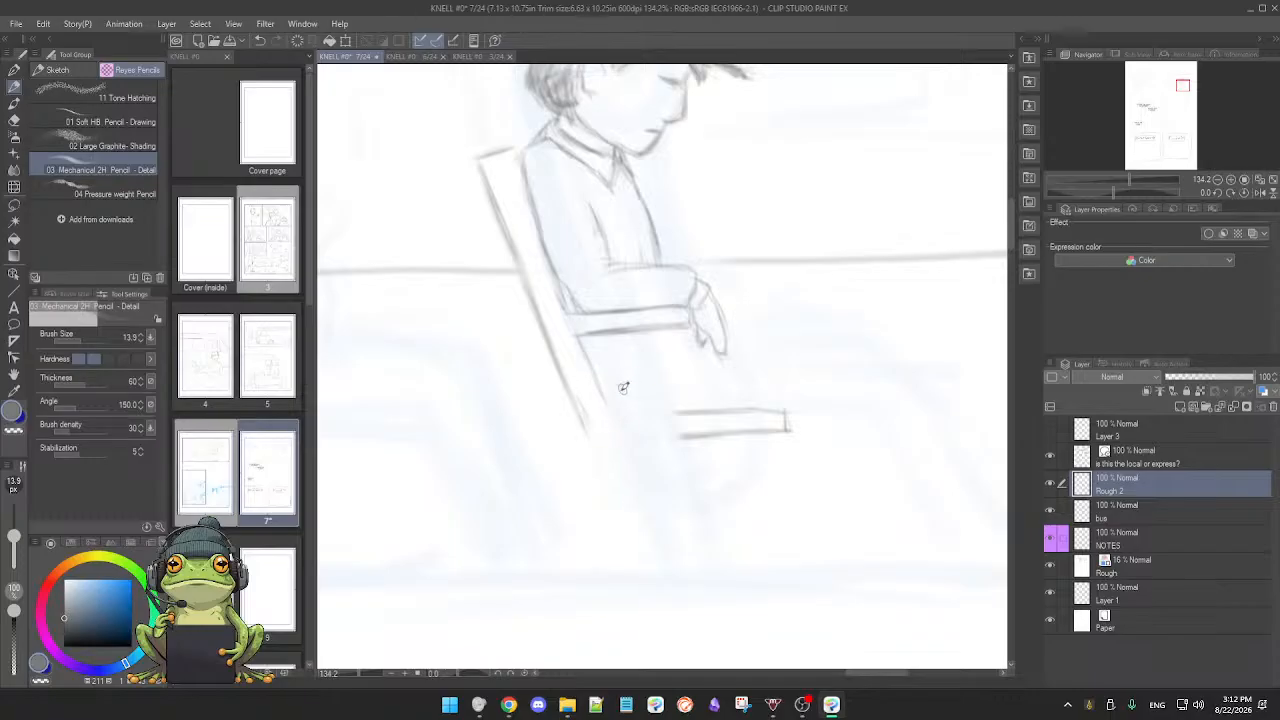
Step: Try a double-outlined oval at the open seat corner, and undo it
mouse_move(621, 385)
left_mouse_down()
mouse_move(605, 462)
mouse_move(599, 429)
mouse_move(644, 492)
left_mouse_up()
left_click_drag(636, 495, 668, 500)
mouse_move(658, 395)
left_mouse_down()
mouse_move(680, 451)
mouse_move(666, 498)
left_mouse_up()
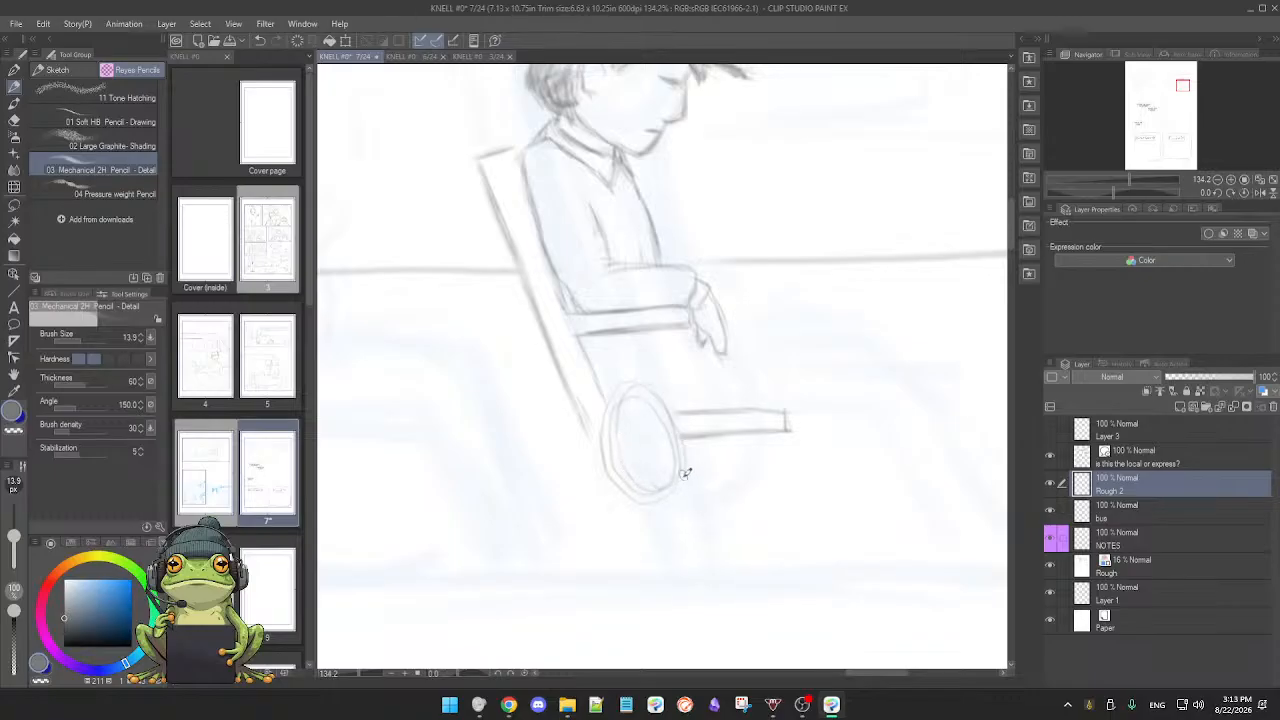
key("e")
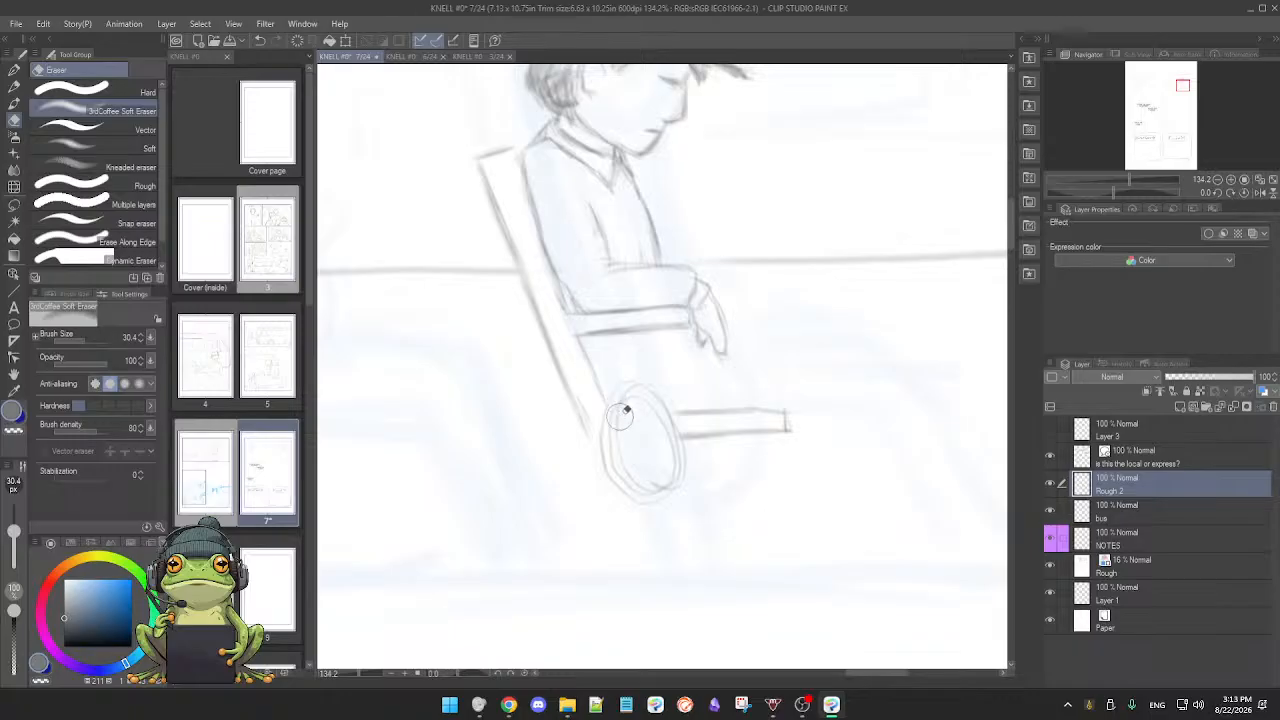
key("p")
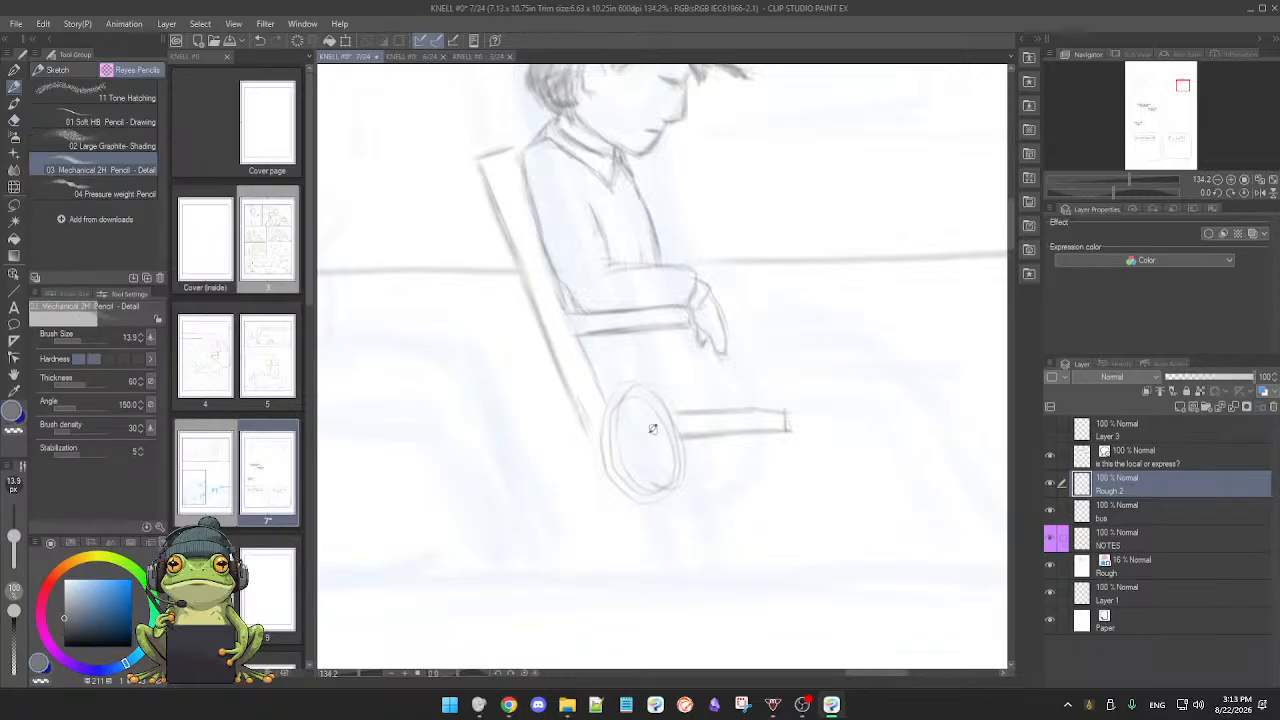
key("e")
key("p")
key("ctrl+z")
key("ctrl+z")
key("ctrl+z")
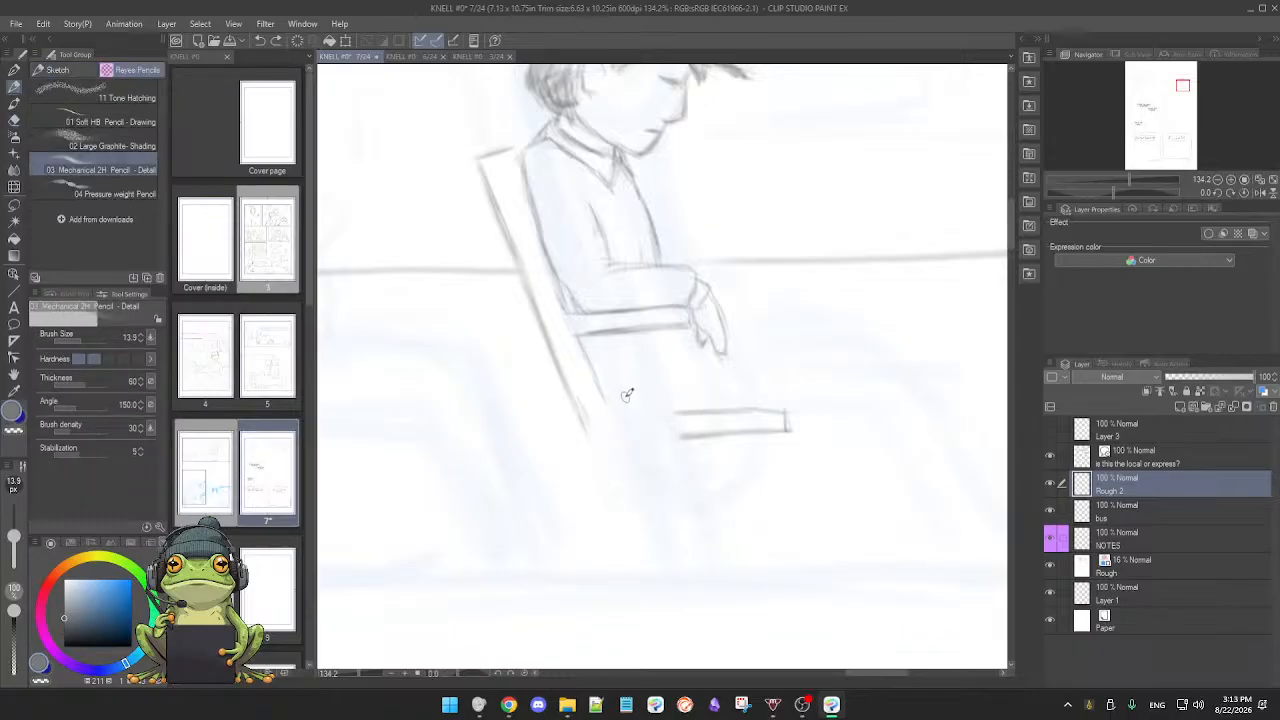
Step: Try further, narrower oval contours at the rear of the seat, and remove them
mouse_move(618, 436)
left_mouse_down()
mouse_move(618, 488)
mouse_move(666, 461)
mouse_move(639, 390)
mouse_move(678, 447)
mouse_move(627, 419)
mouse_move(653, 487)
mouse_move(682, 431)
mouse_move(634, 413)
mouse_move(645, 458)
left_mouse_up()
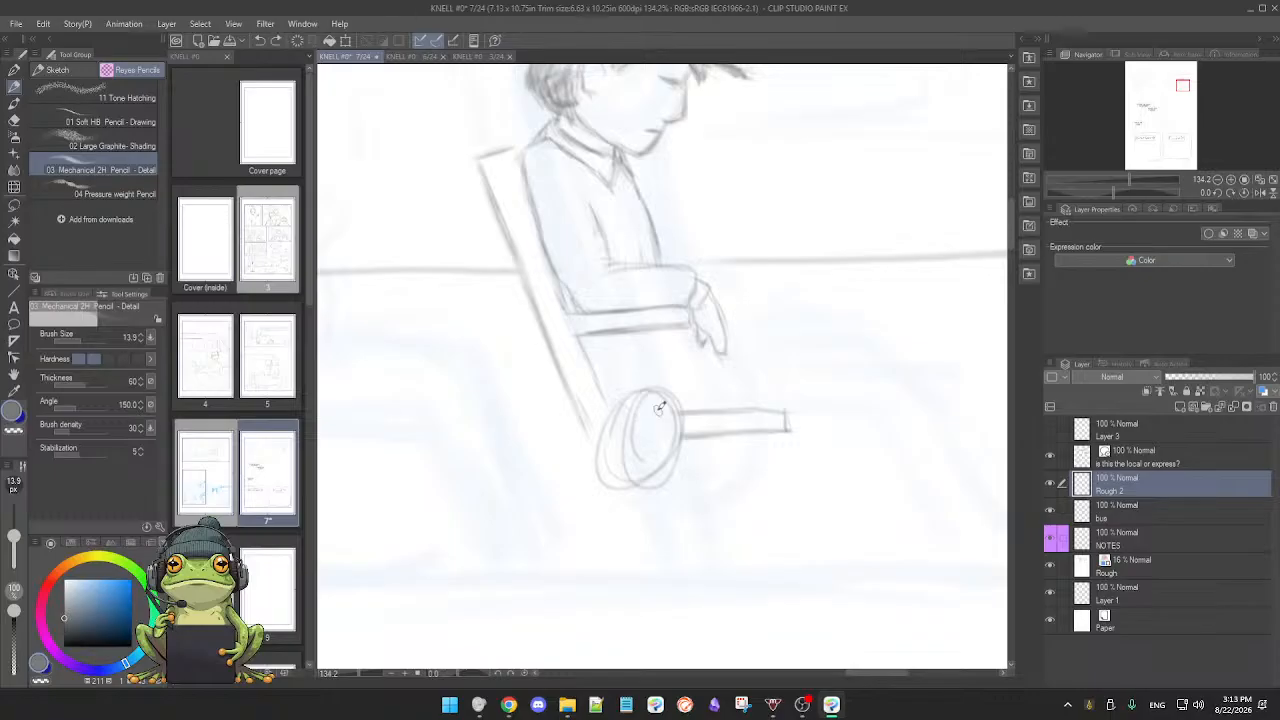
key("ctrl+z")
key("ctrl+z")
key("ctrl+z")
key("ctrl+z")
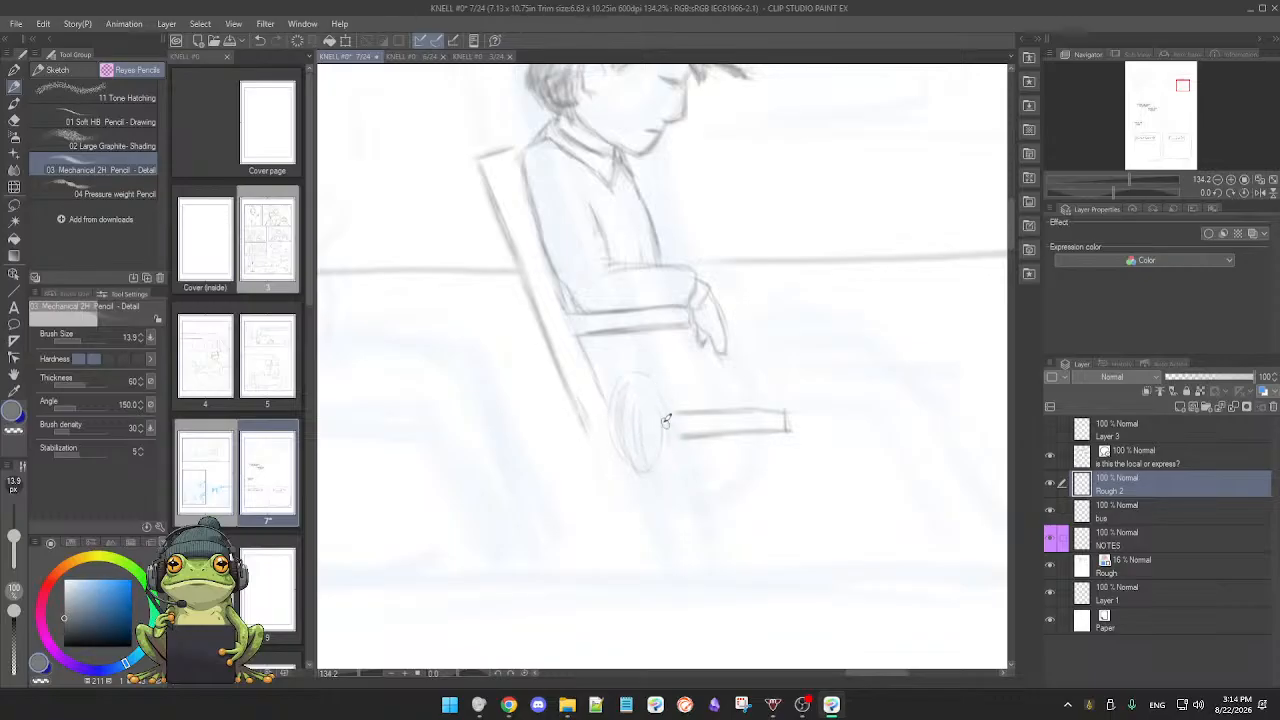
key("e")
mouse_move(615, 413)
left_mouse_down()
mouse_move(670, 400)
mouse_move(650, 445)
mouse_move(658, 465)
mouse_move(658, 433)
left_mouse_up()
Step: Pencil the corner joining the seat back to the seat base again, and save the page
key("p")
mouse_move(594, 439)
left_mouse_down()
mouse_move(751, 445)
mouse_move(718, 419)
mouse_move(745, 470)
left_mouse_up()
scroll(729, 437, "down", 3)
scroll(733, 440, "up", 1)
scroll(732, 441, "down", 1)
key("ctrl+s")
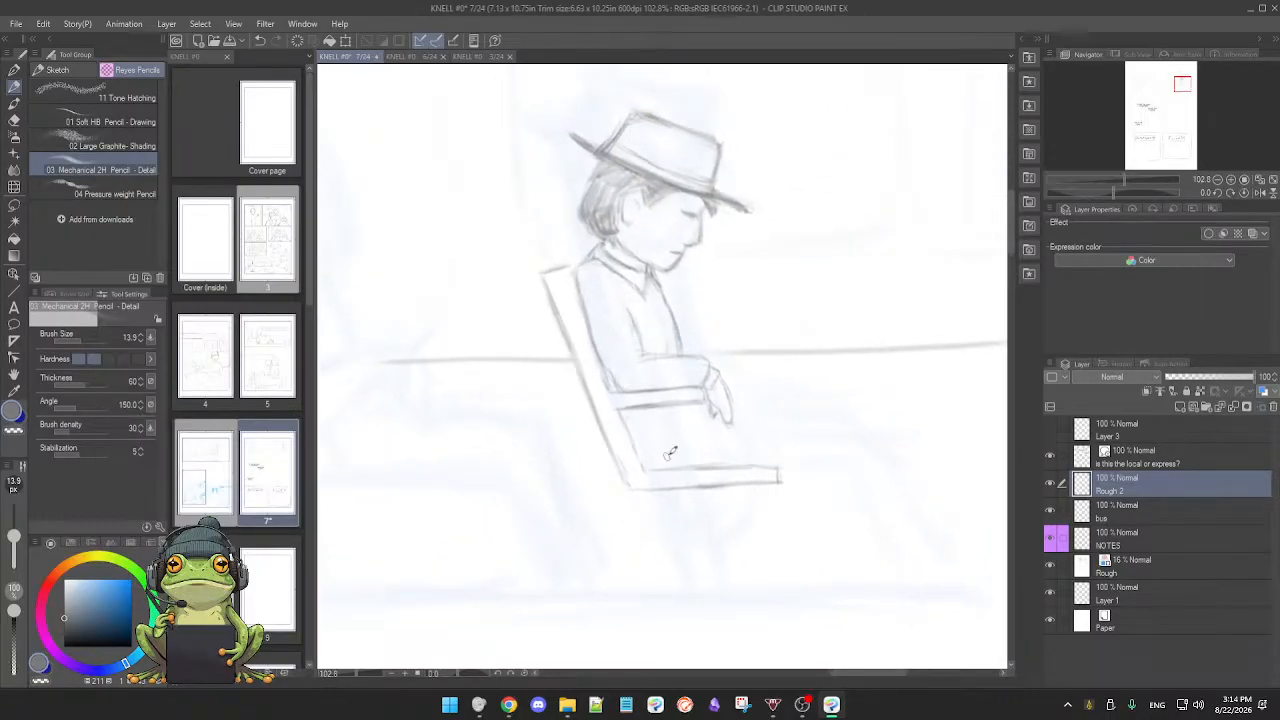
Step: Try a double circle over the seat corner, undo it, and firm up the seat's lower edge and front end in pencil
mouse_move(622, 490)
left_mouse_down()
mouse_move(698, 530)
mouse_move(674, 435)
mouse_move(700, 472)
left_mouse_up()
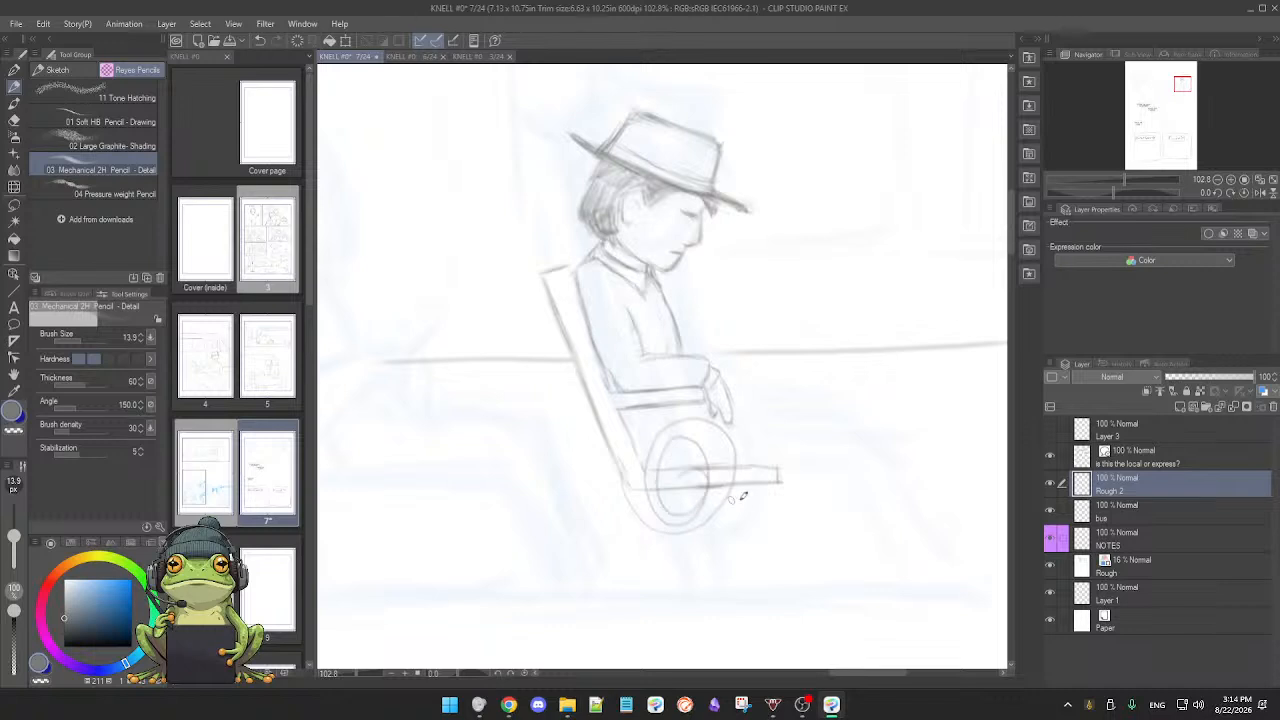
key("ctrl+z")
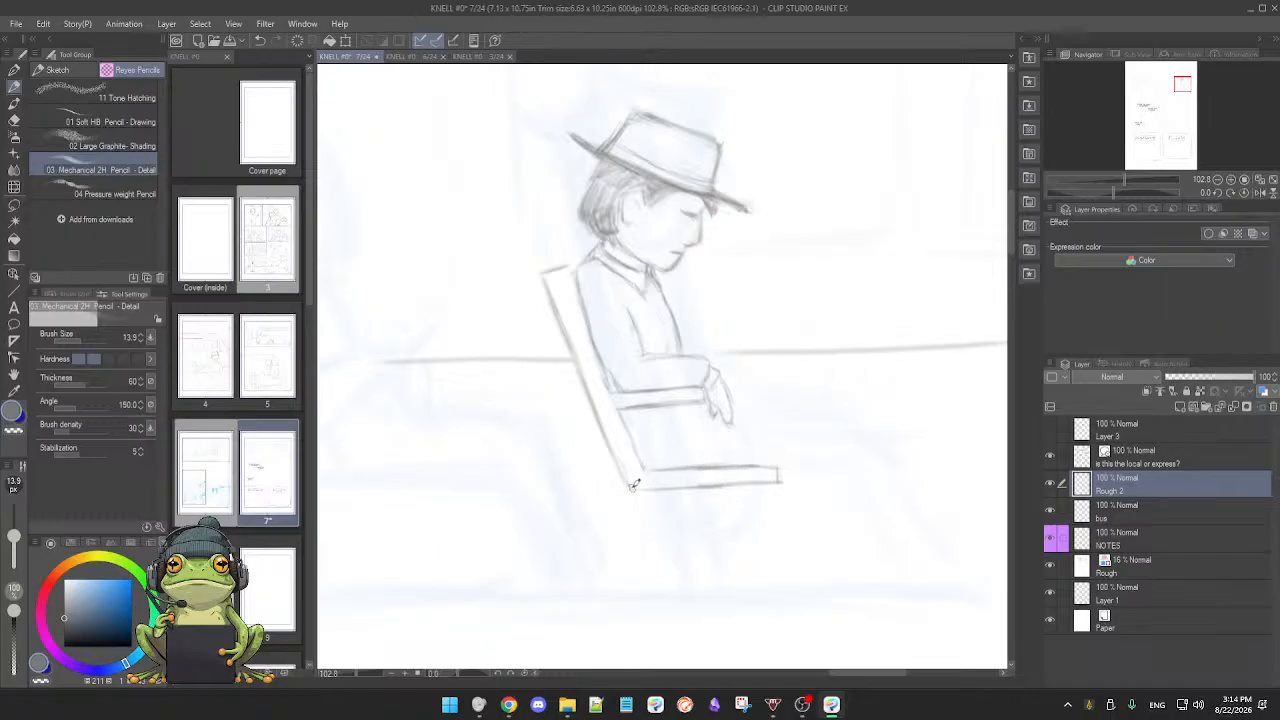
left_click_drag(633, 485, 775, 478)
key("alt+Tab")
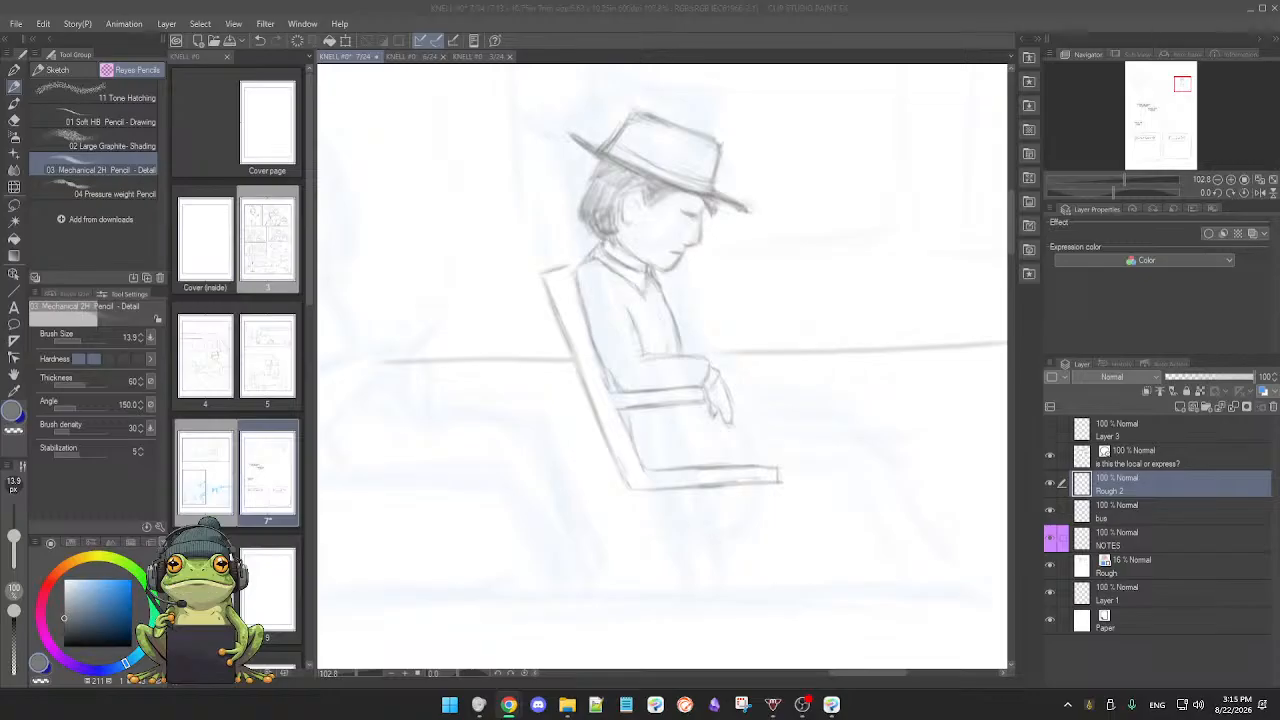
left_click(1011, 363)
left_click_drag(857, 310, 646, 443)
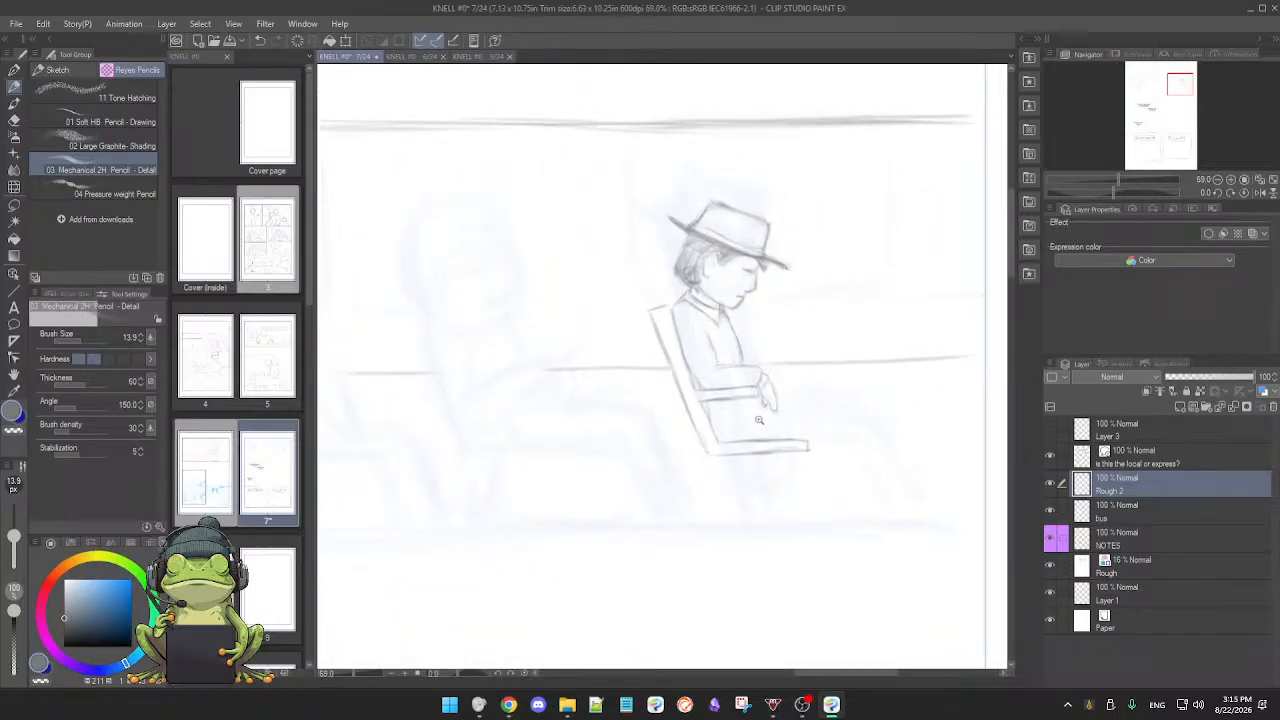
mouse_move(759, 420)
left_mouse_down()
mouse_move(794, 429)
mouse_move(747, 419)
left_mouse_up()
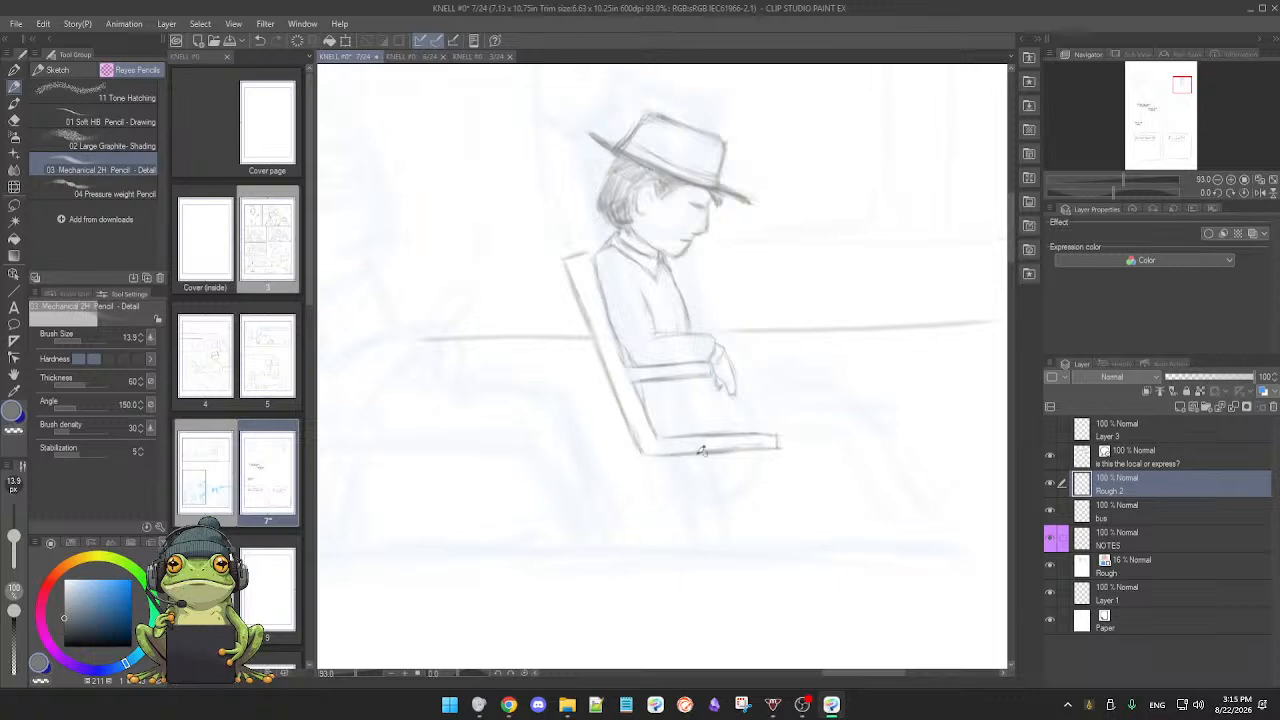
left_click_drag(702, 451, 782, 449)
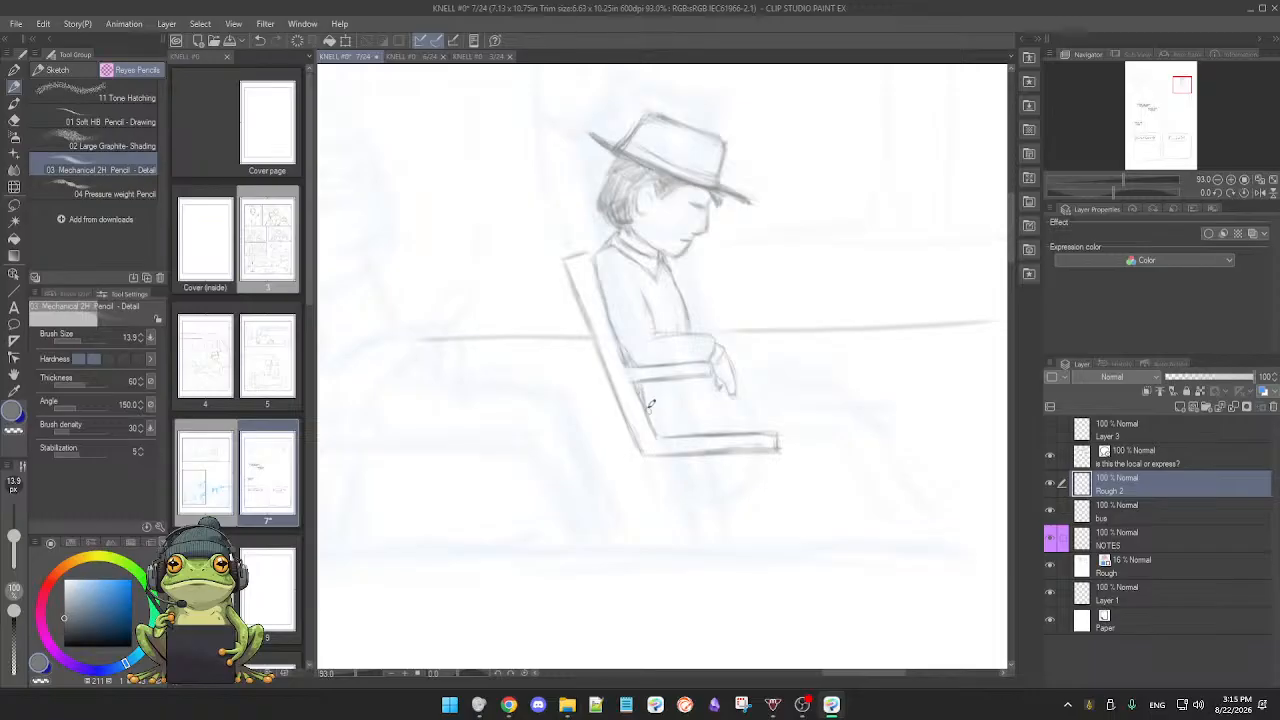
Step: Sketch the top of the passenger's thigh and the outlines of the lower leg hanging from the seat front
left_click_drag(685, 431, 737, 429)
key("ctrl+z")
left_click_drag(735, 397, 805, 394)
left_click_drag(834, 450, 851, 498)
left_click_drag(829, 437, 866, 537)
left_click_drag(800, 468, 803, 514)
left_click_drag(782, 442, 802, 492)
Step: Pencil a flat shoe with a sole line at the bottom of the passenger's leg
scroll(830, 540, "down", 3)
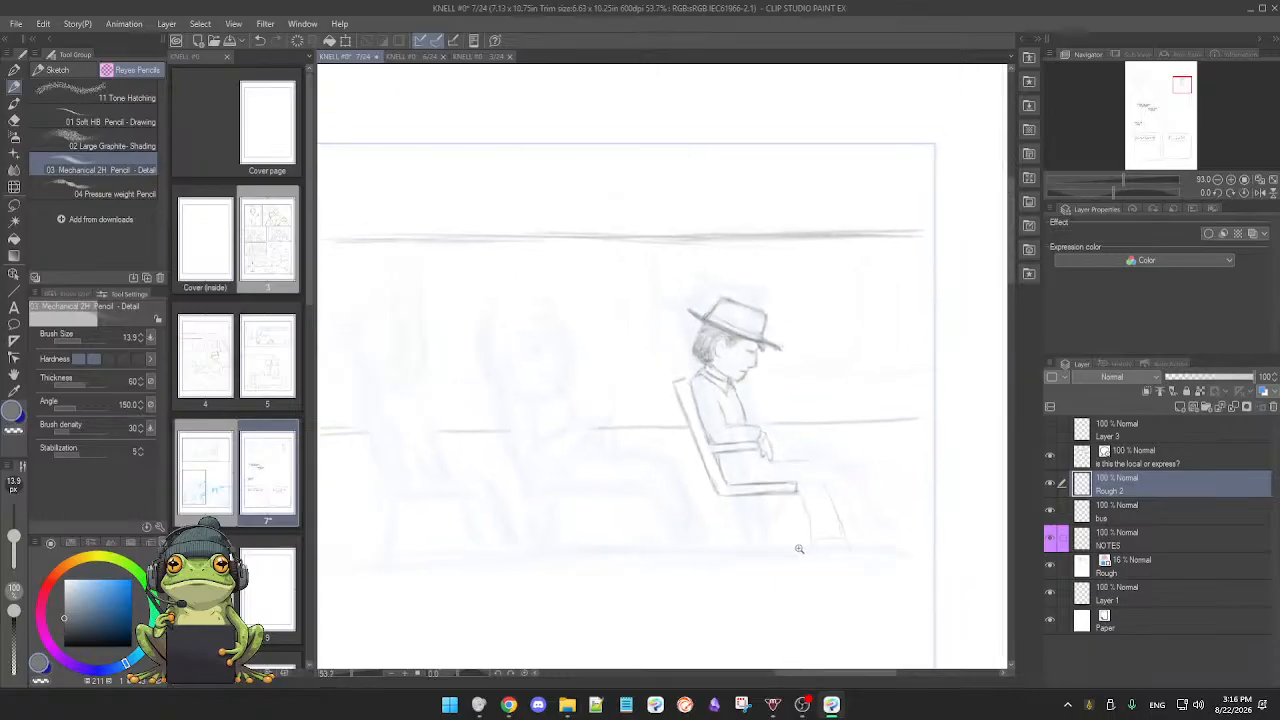
scroll(820, 557, "up", 4)
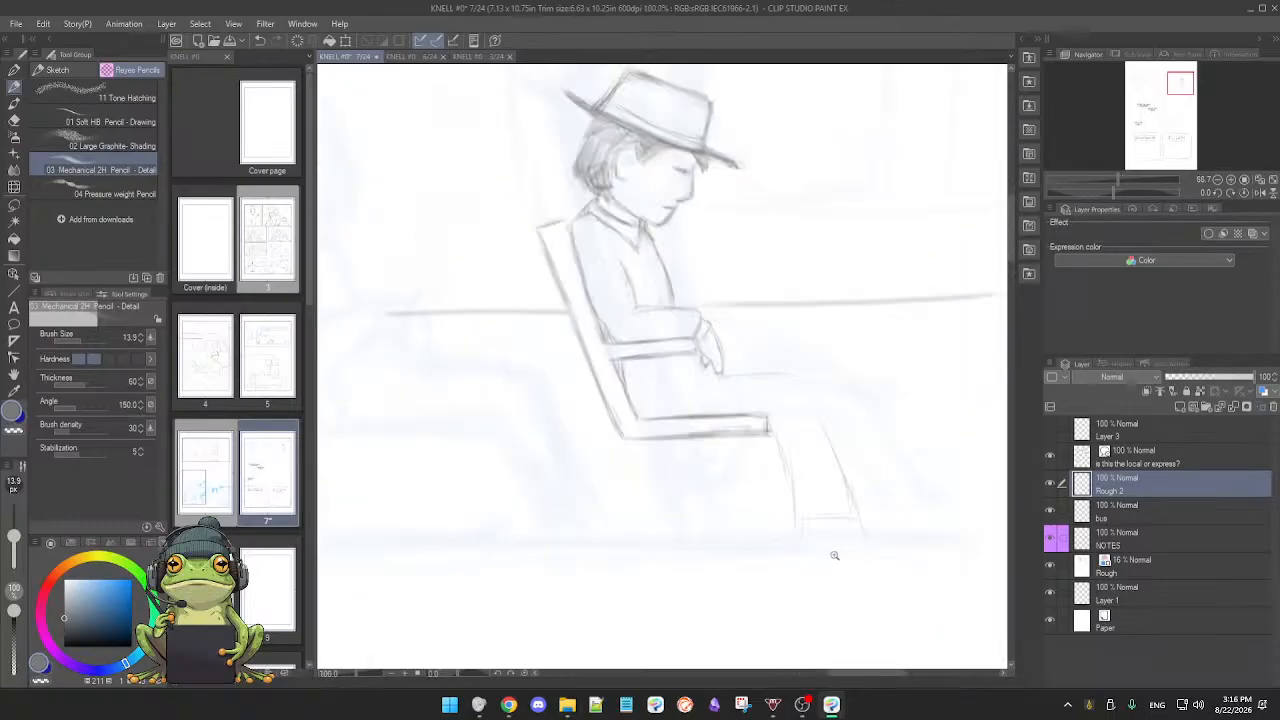
scroll(822, 538, "up", 1)
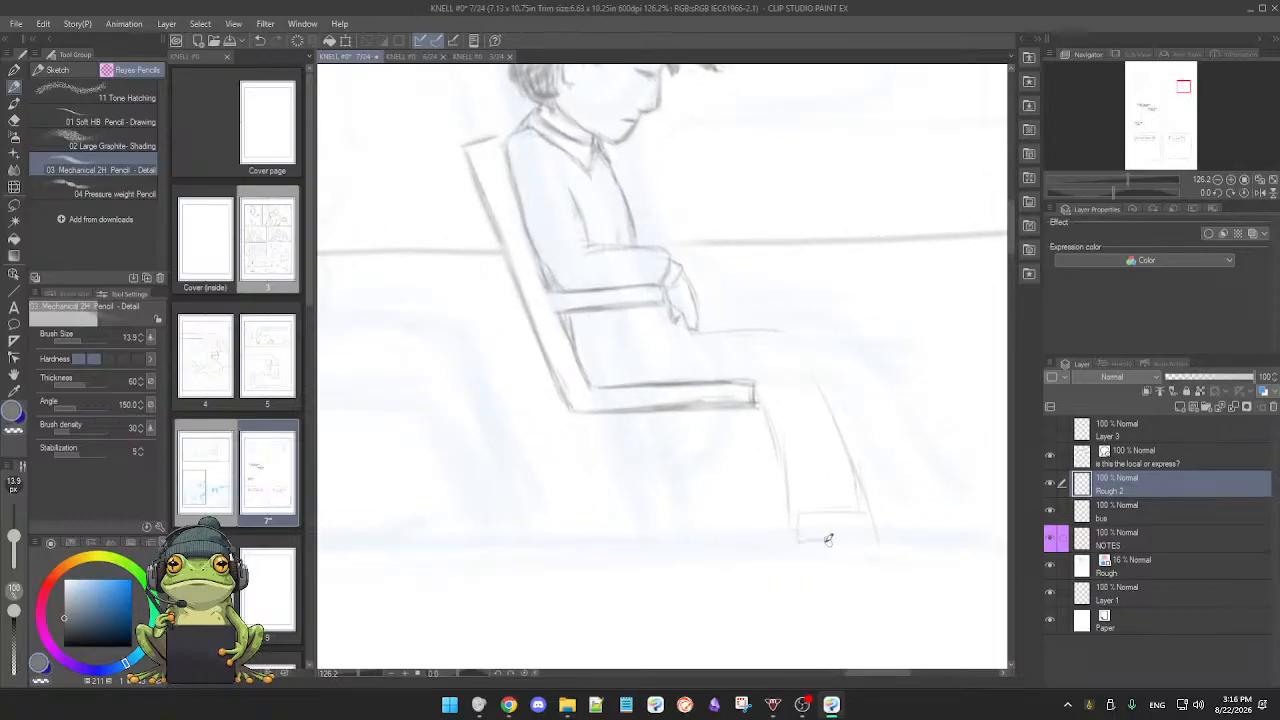
left_click_drag(828, 540, 845, 541)
left_click_drag(803, 531, 858, 517)
Step: Lasso the shoe, shift it slightly forward with Scale/Rotate, and clear the selection
scroll(874, 526, "down", 3)
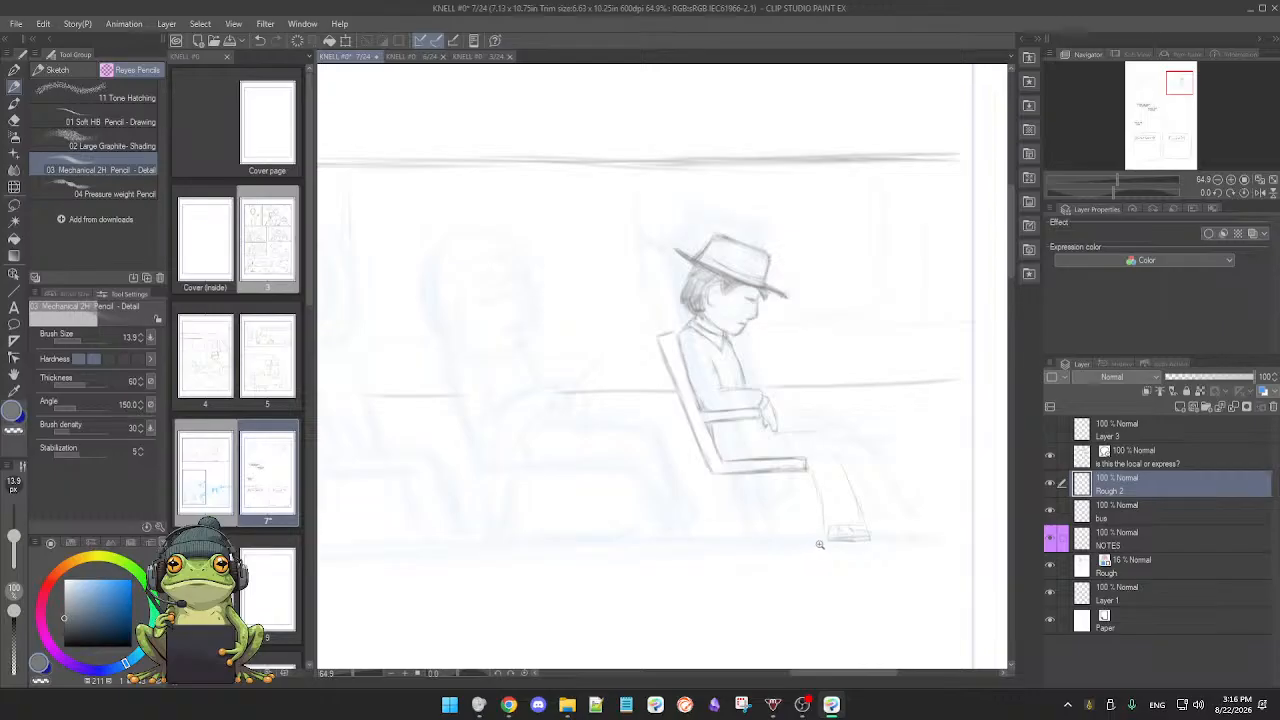
scroll(820, 545, "up", 5)
scroll(850, 535, "down", 2)
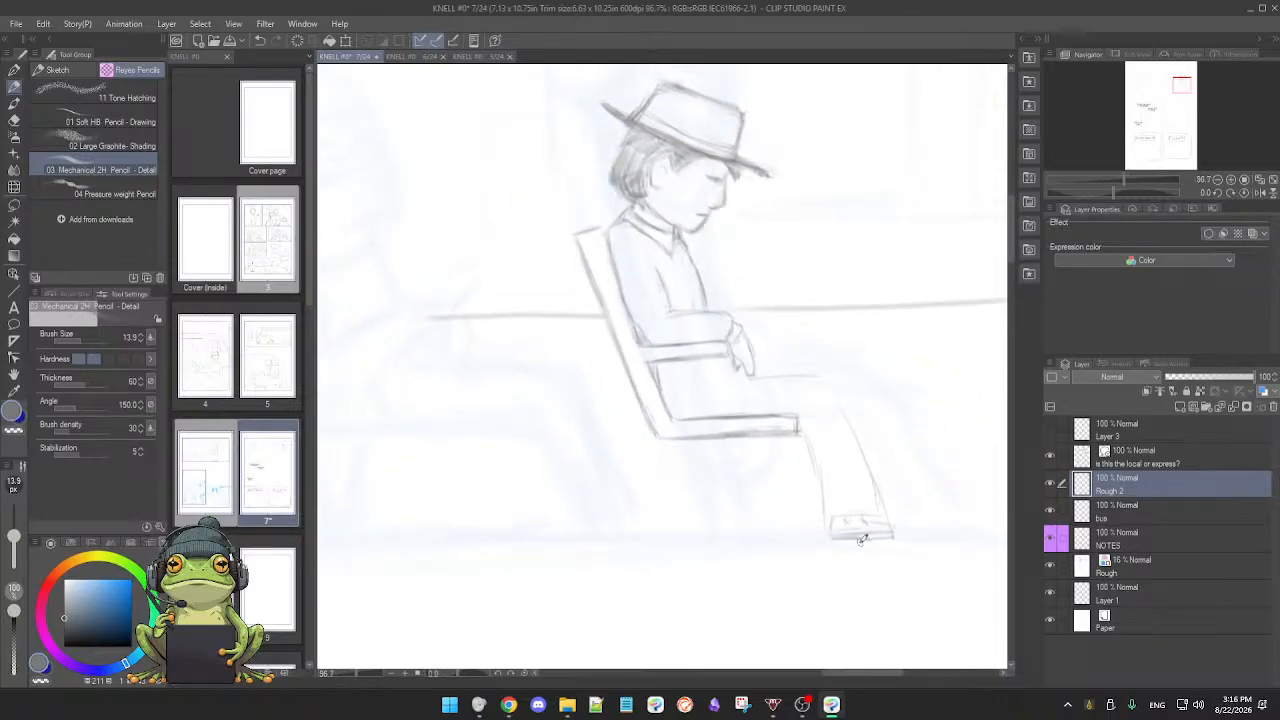
left_click_drag(867, 547, 763, 543)
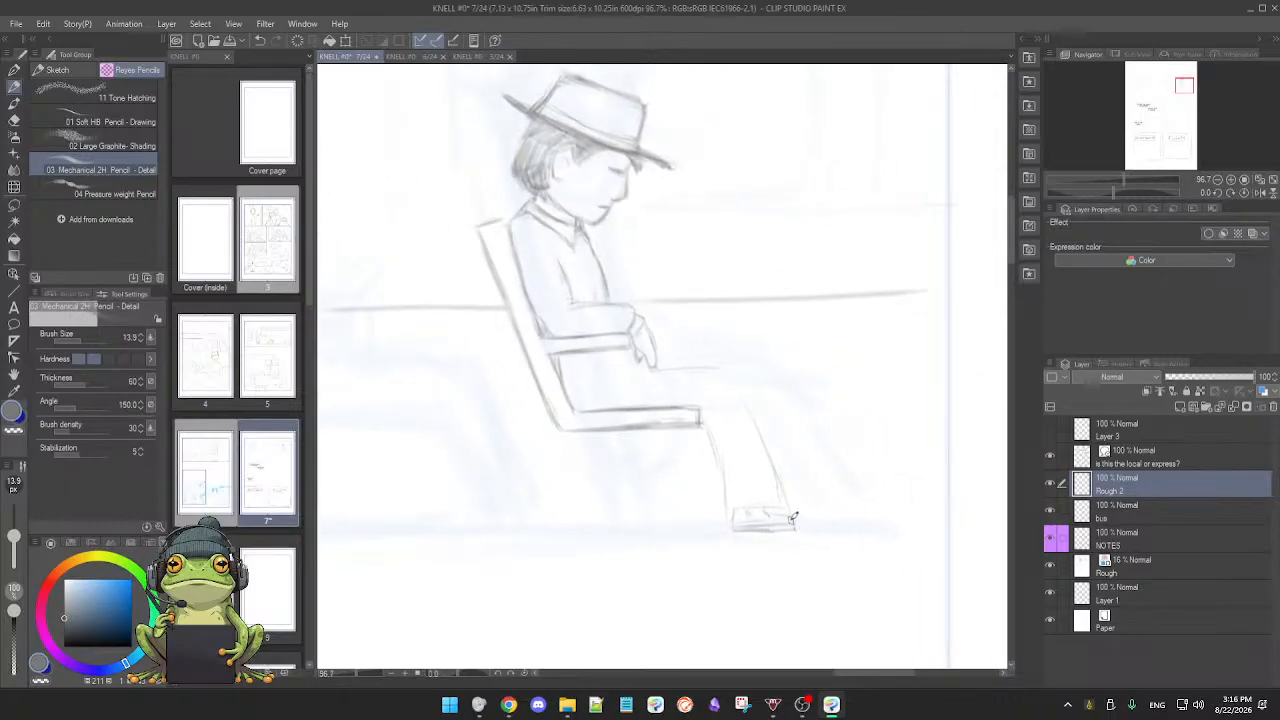
key("m")
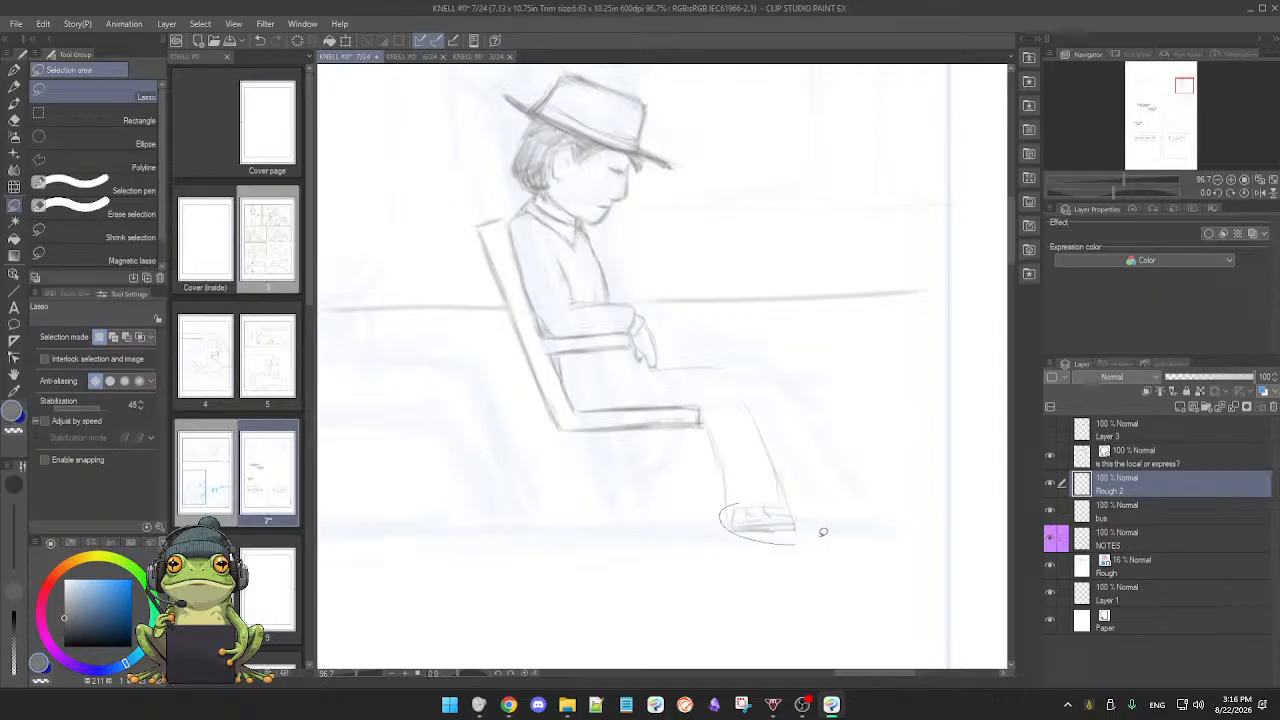
mouse_move(823, 532)
left_mouse_down()
mouse_move(745, 503)
mouse_move(838, 493)
mouse_move(806, 510)
mouse_move(839, 494)
left_mouse_up()
key("p")
left_click(753, 567)
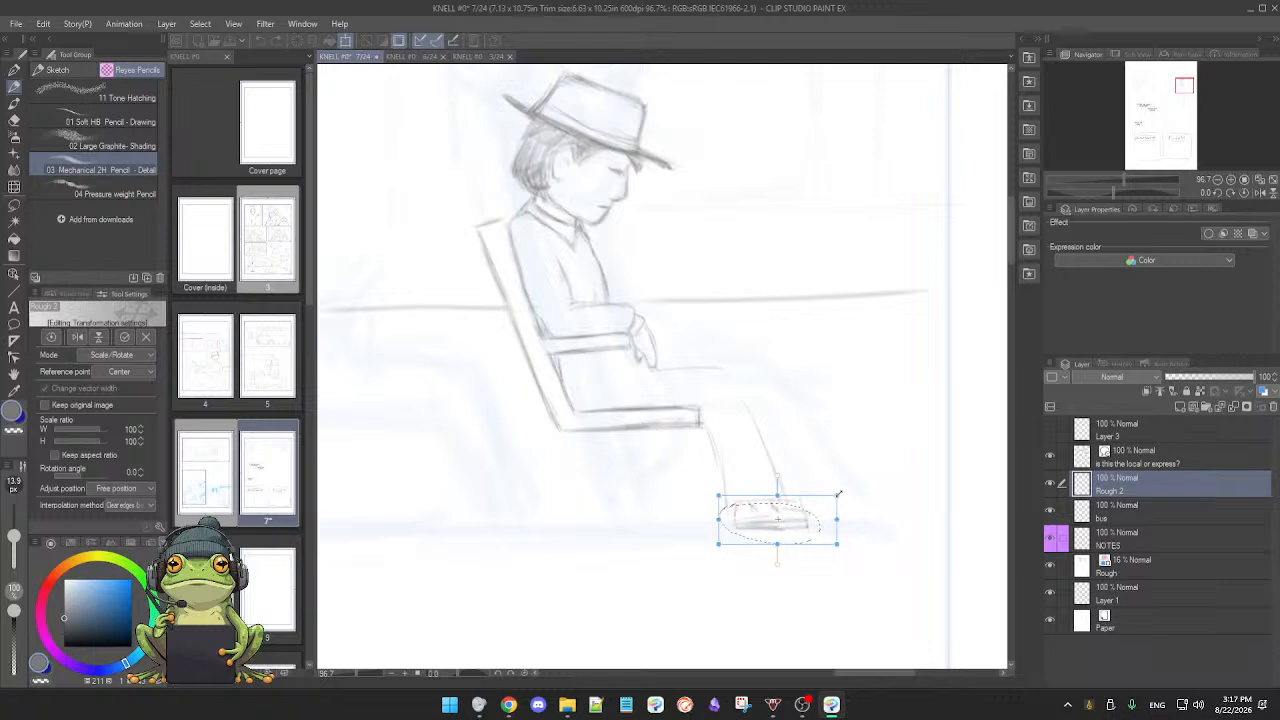
left_click(749, 589)
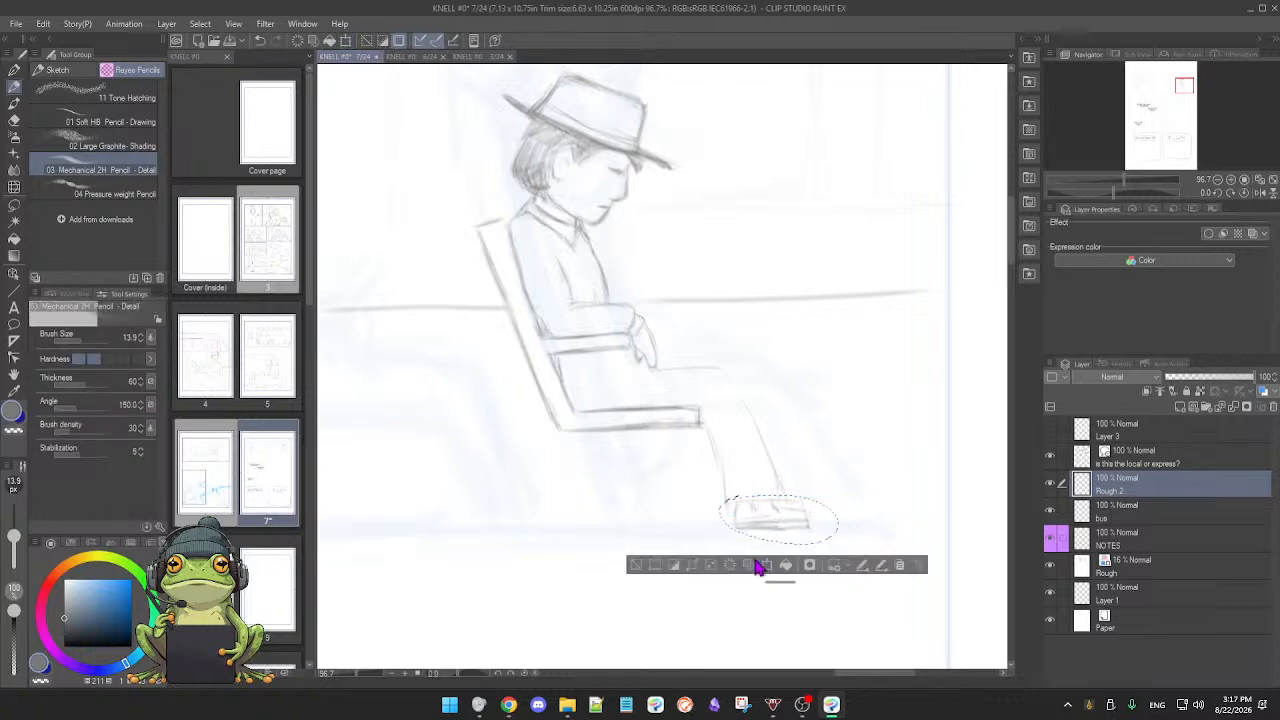
left_click(636, 566)
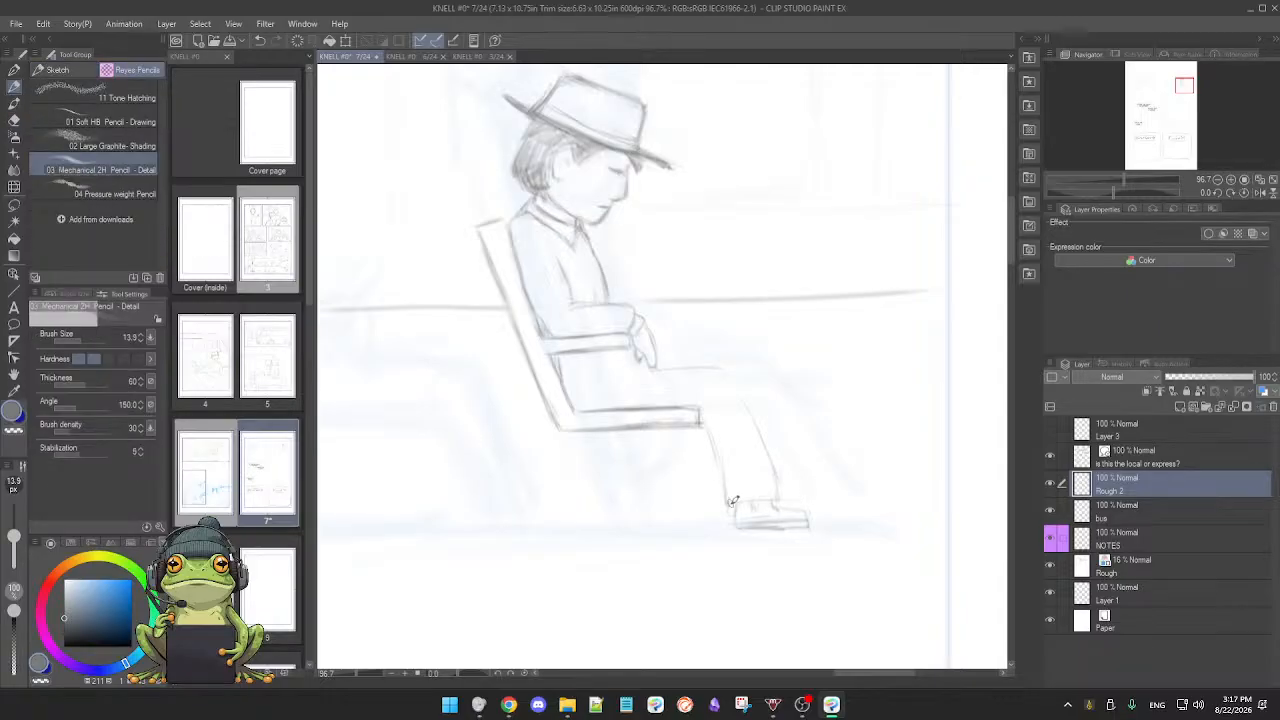
Step: Redraw the trouser leg in pencil, rounding the knee and running the shin and calf lines down to the shoe
left_click_drag(772, 464, 783, 498)
left_click_drag(711, 441, 728, 502)
mouse_move(703, 367)
left_mouse_down()
mouse_move(733, 381)
mouse_move(767, 466)
left_mouse_up()
left_click_drag(738, 394, 779, 495)
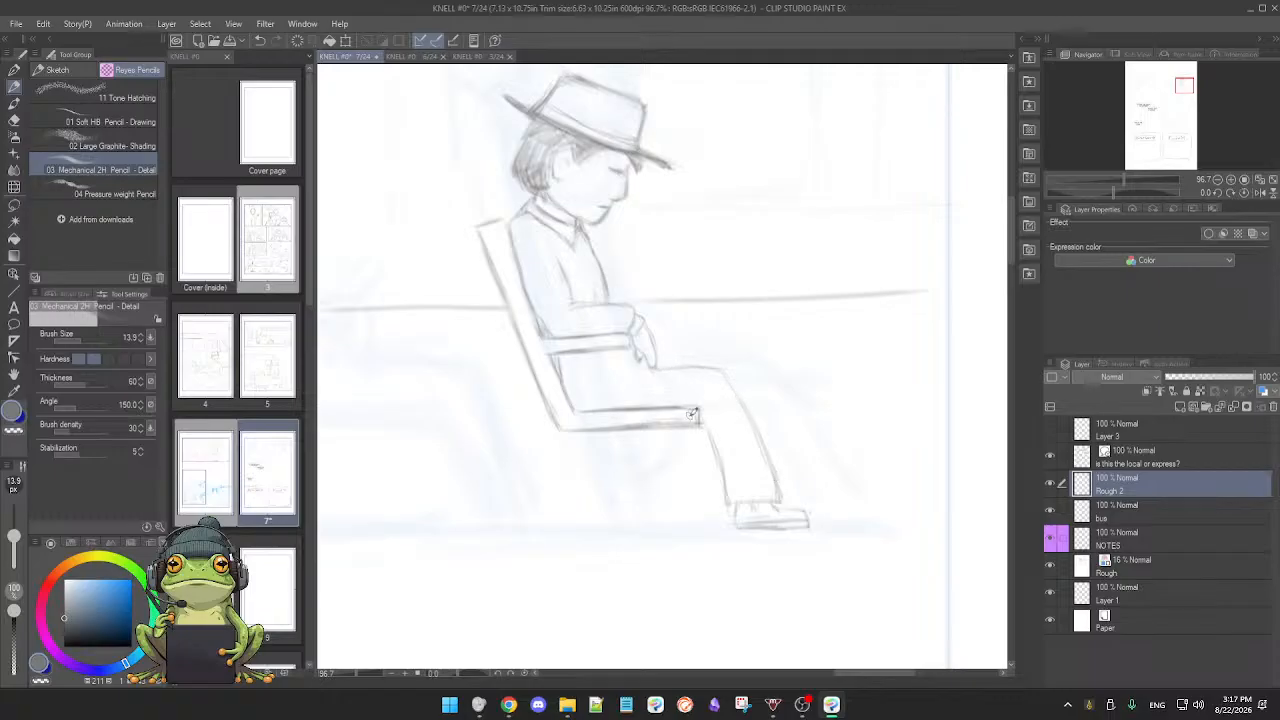
Step: Pencil an arch from the seat's rear corner over the seat plank and rough in a round wheel shape beneath it
left_click_drag(690, 416, 709, 433)
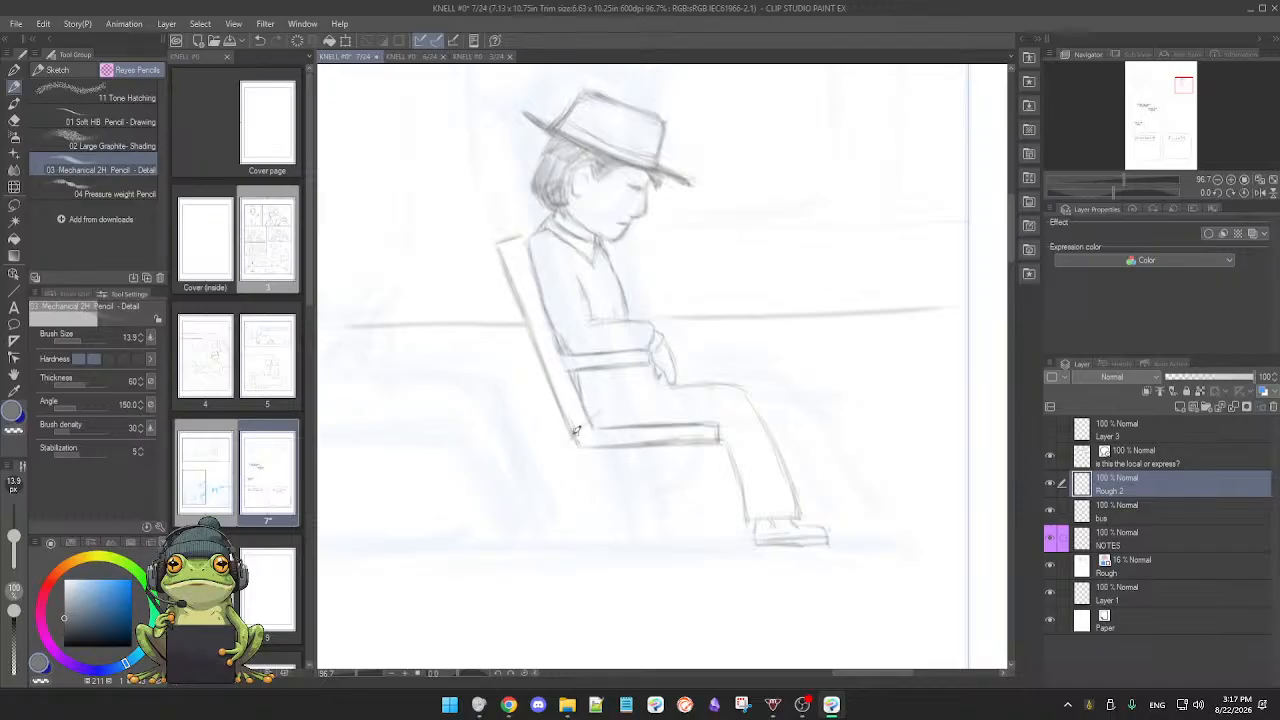
left_click_drag(600, 413, 572, 439)
left_click_drag(647, 416, 650, 478)
key("ctrl+z")
left_click_drag(653, 468, 642, 480)
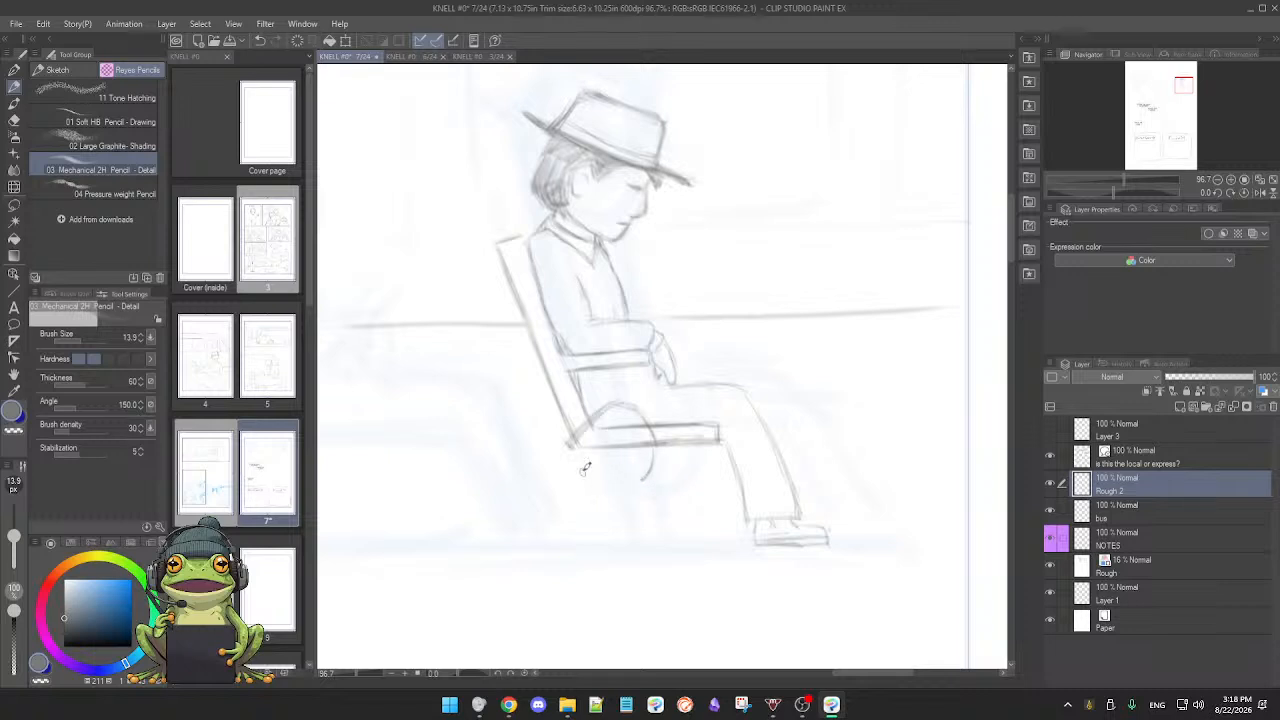
mouse_move(589, 467)
left_mouse_down()
mouse_move(629, 495)
mouse_move(641, 484)
left_mouse_up()
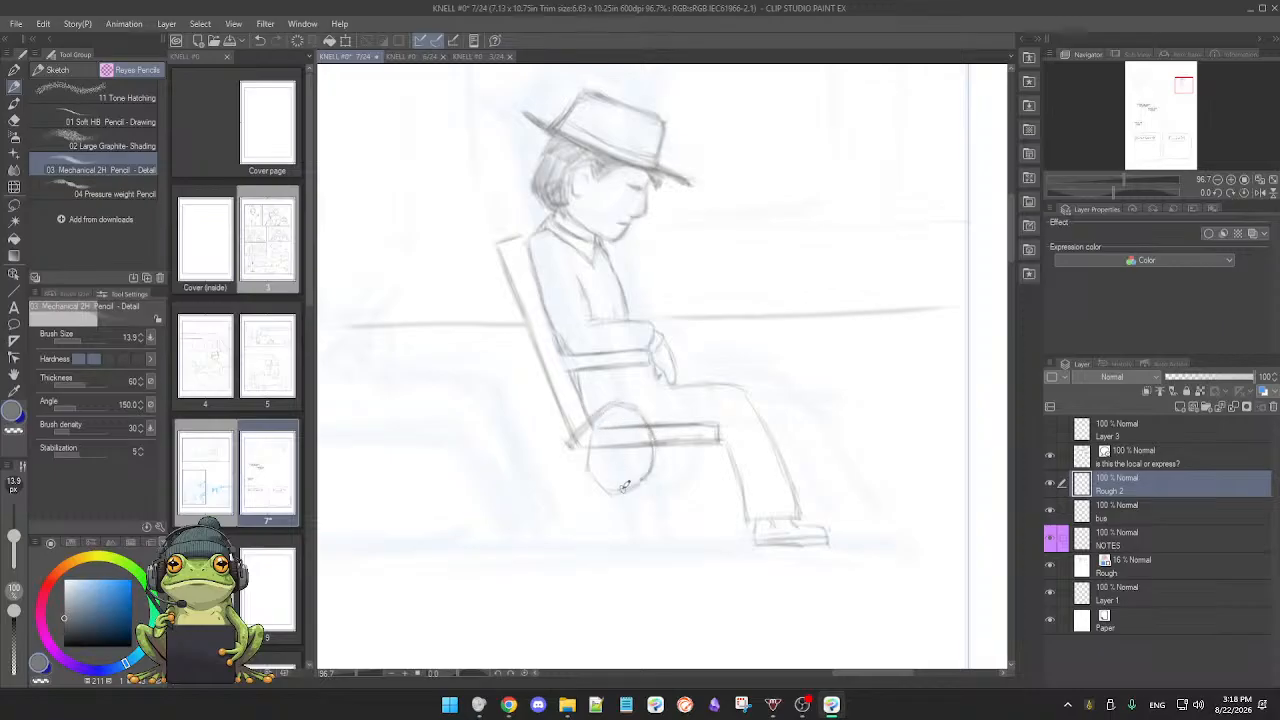
Step: Strengthen the arch and wheel outline, try a vertical line beside the wheel's front, and remove that line
left_click_drag(667, 534, 494, 511)
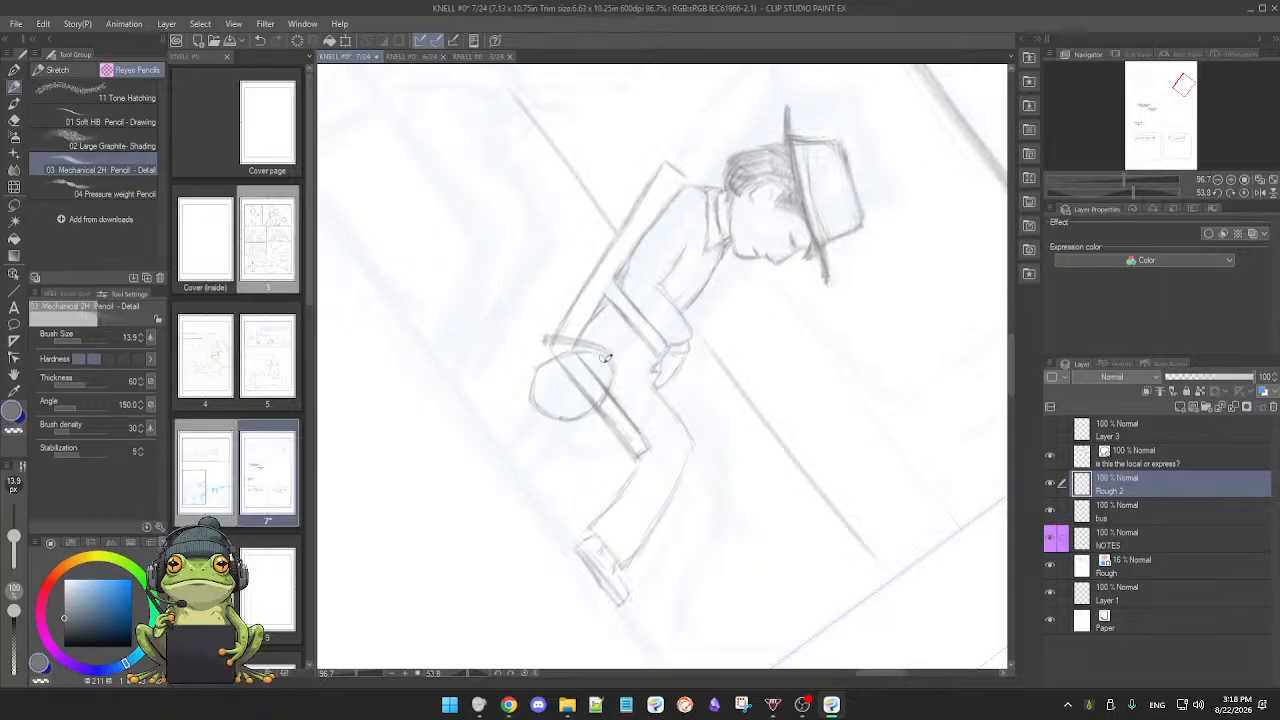
left_click_drag(638, 517, 622, 416)
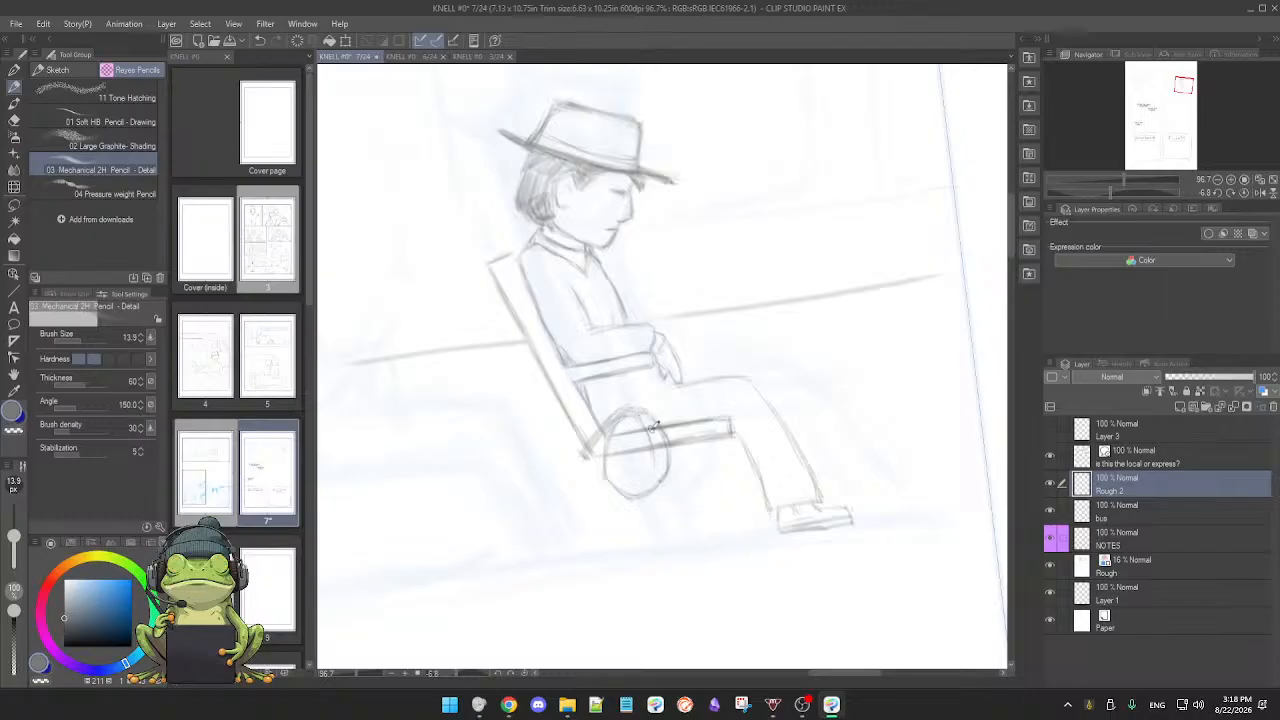
key("e")
key("p")
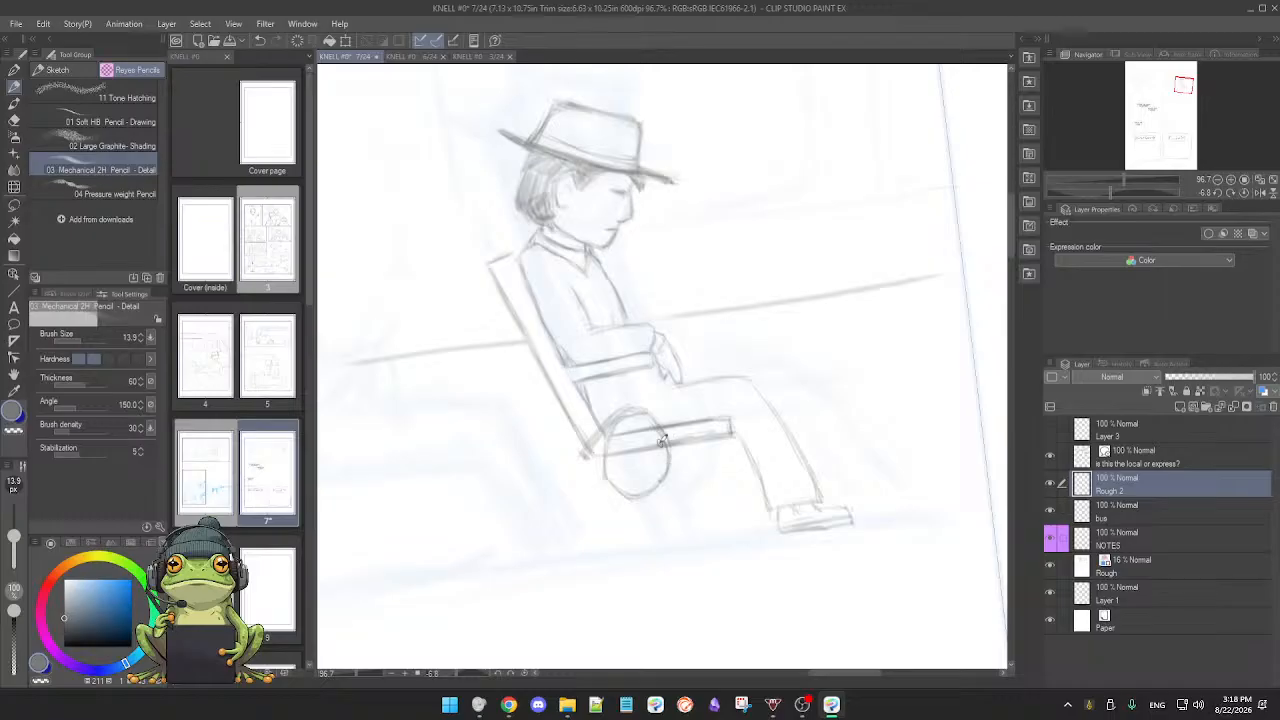
left_click_drag(668, 462, 676, 505)
key("ctrl+z")
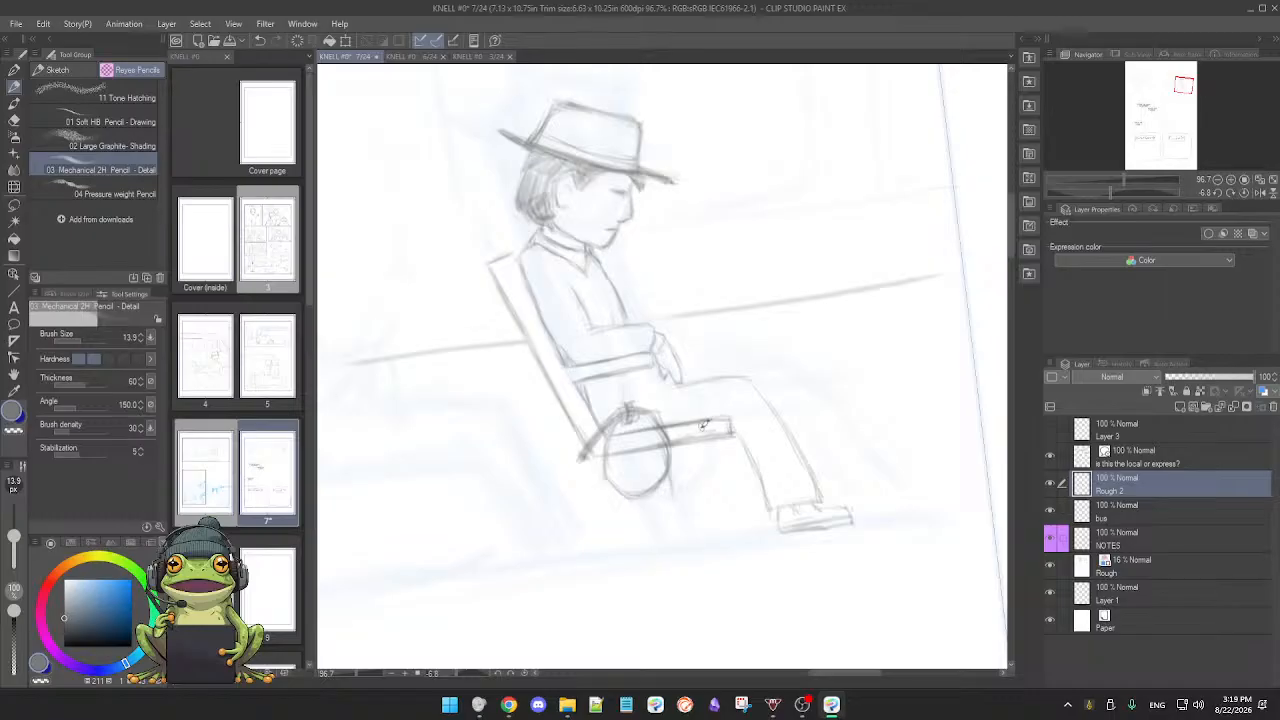
key("e")
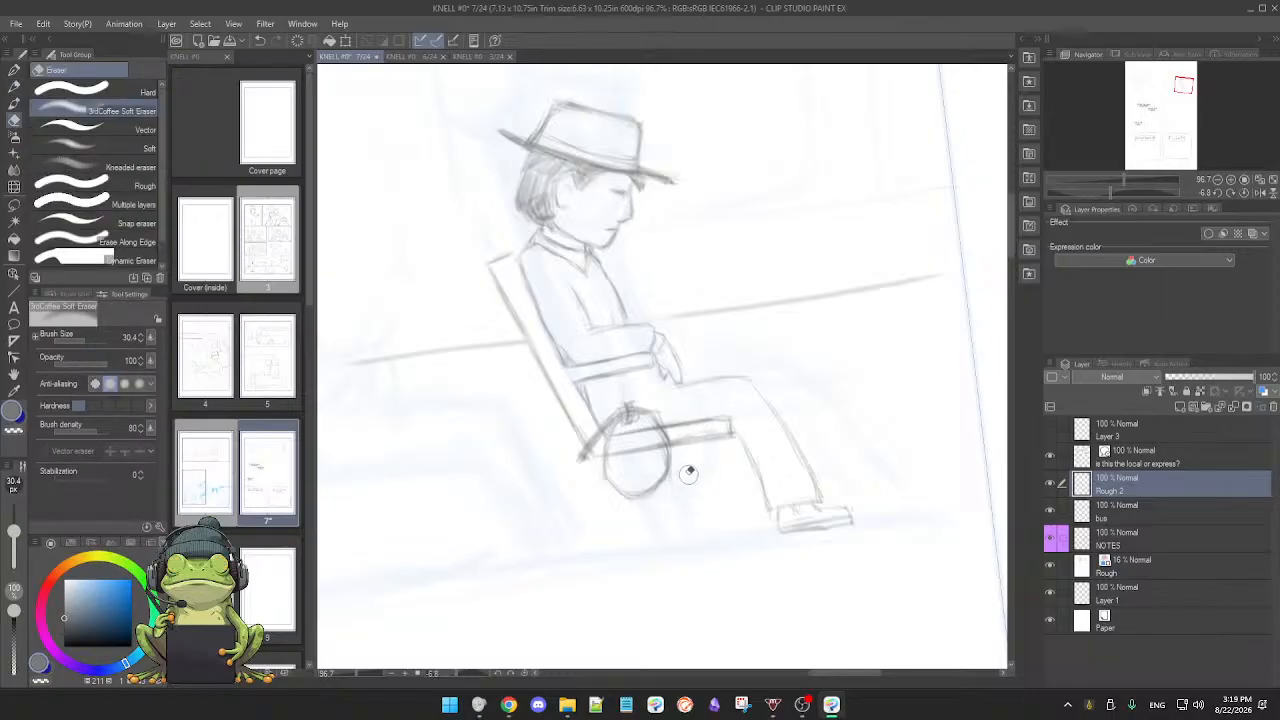
key("p")
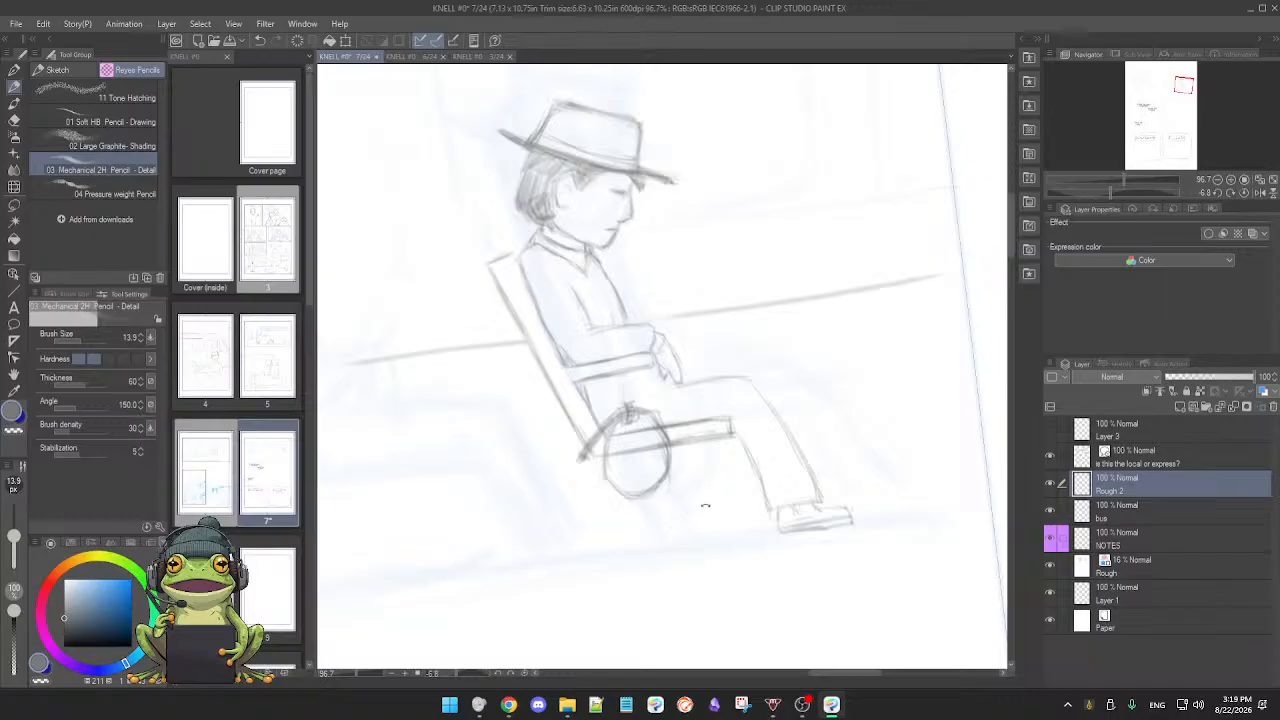
Step: Erase and redraw the front curve of the wheel where it crosses the seat plank
left_click_drag(706, 507, 671, 541)
key("e")
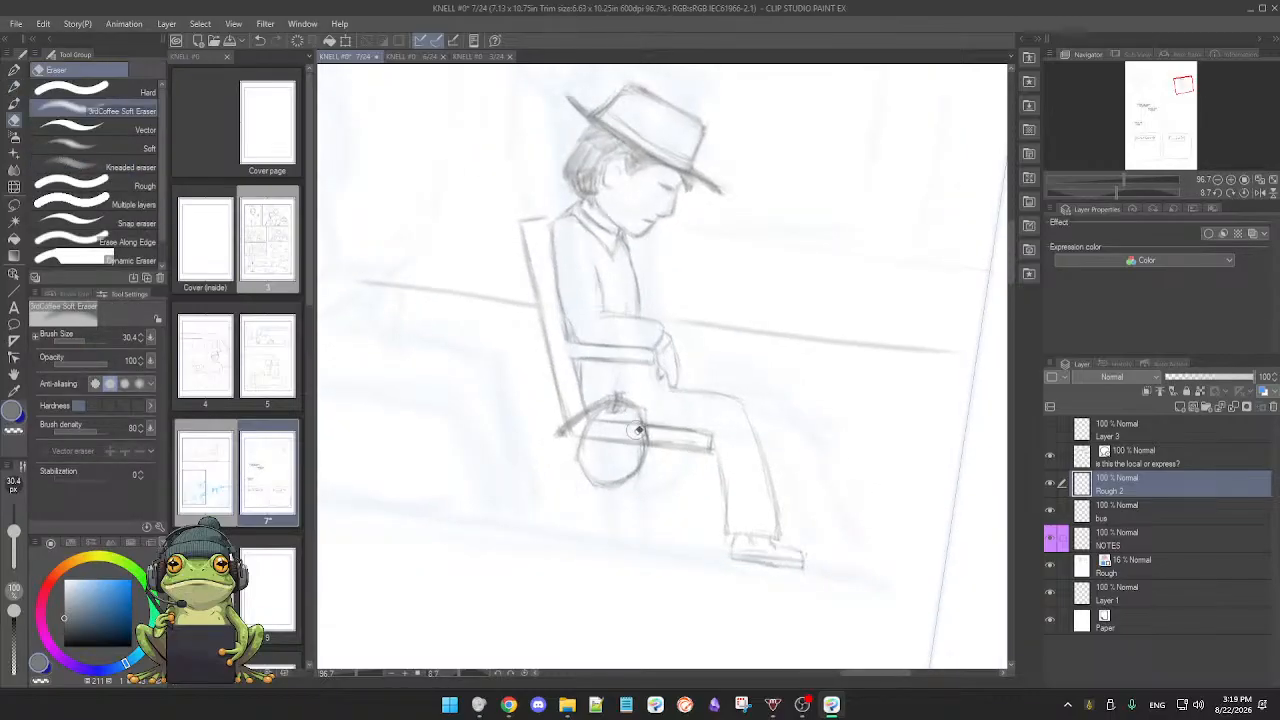
key("p")
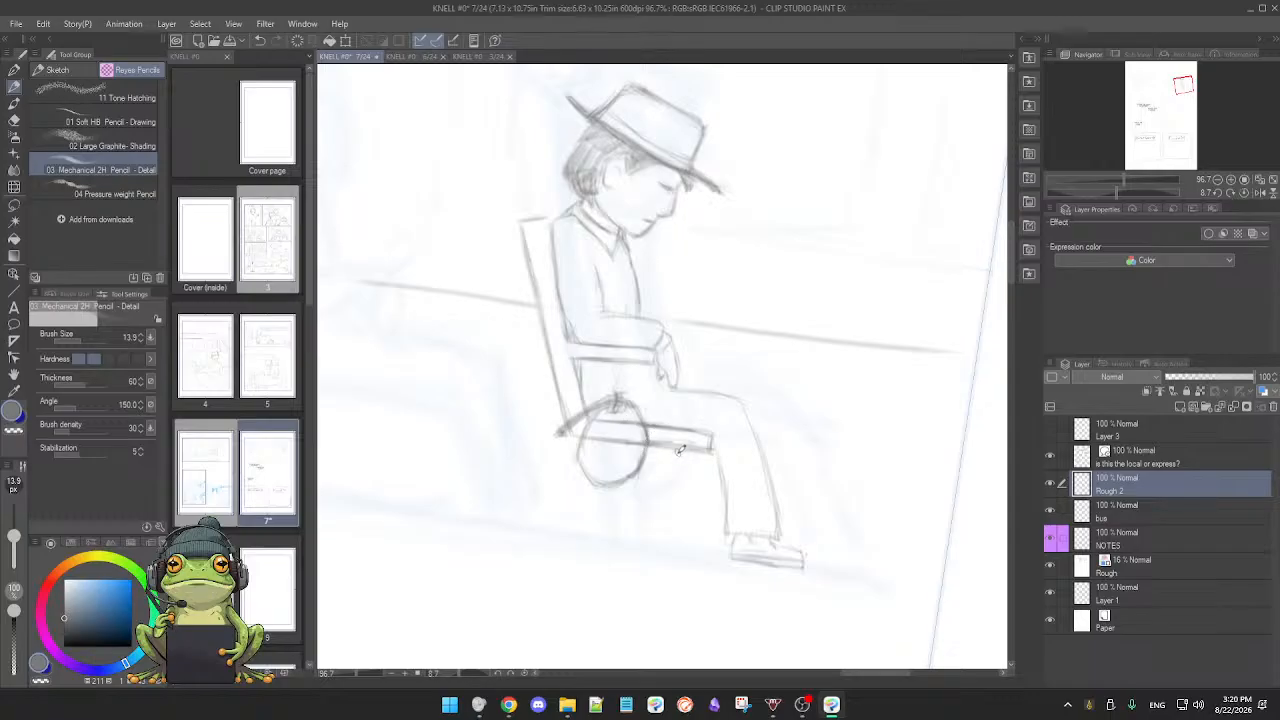
key("e")
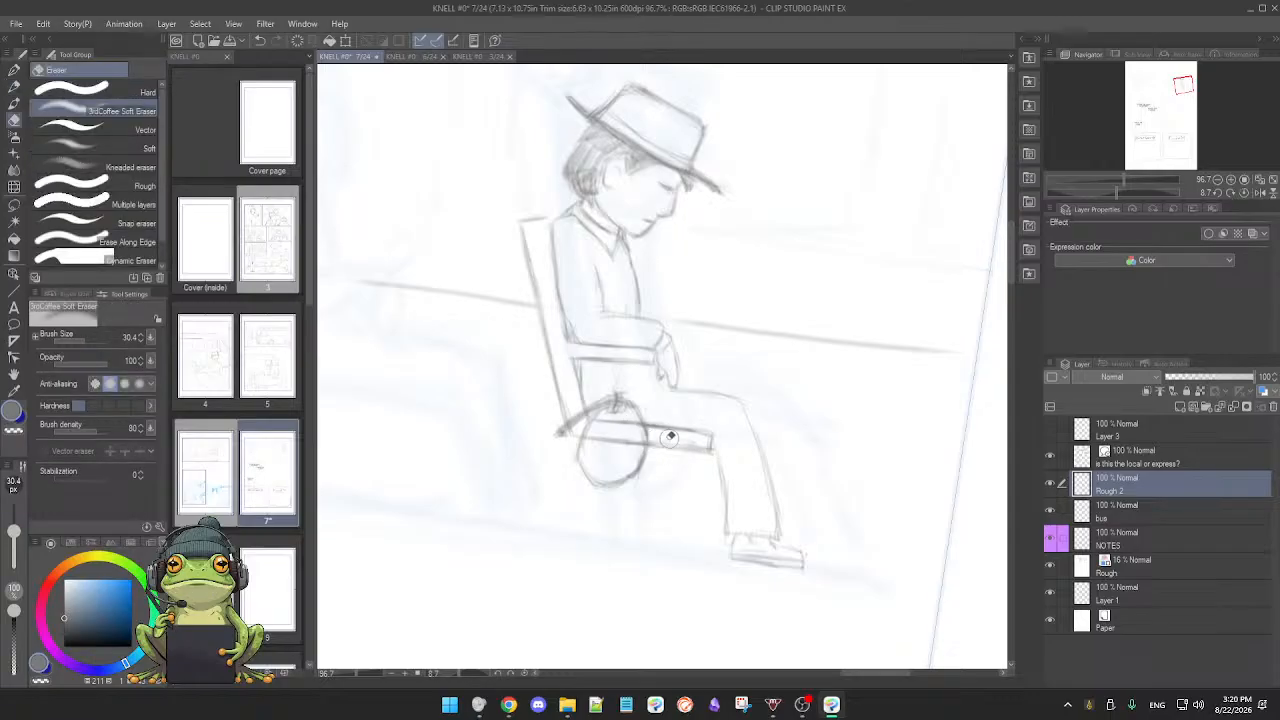
key("p")
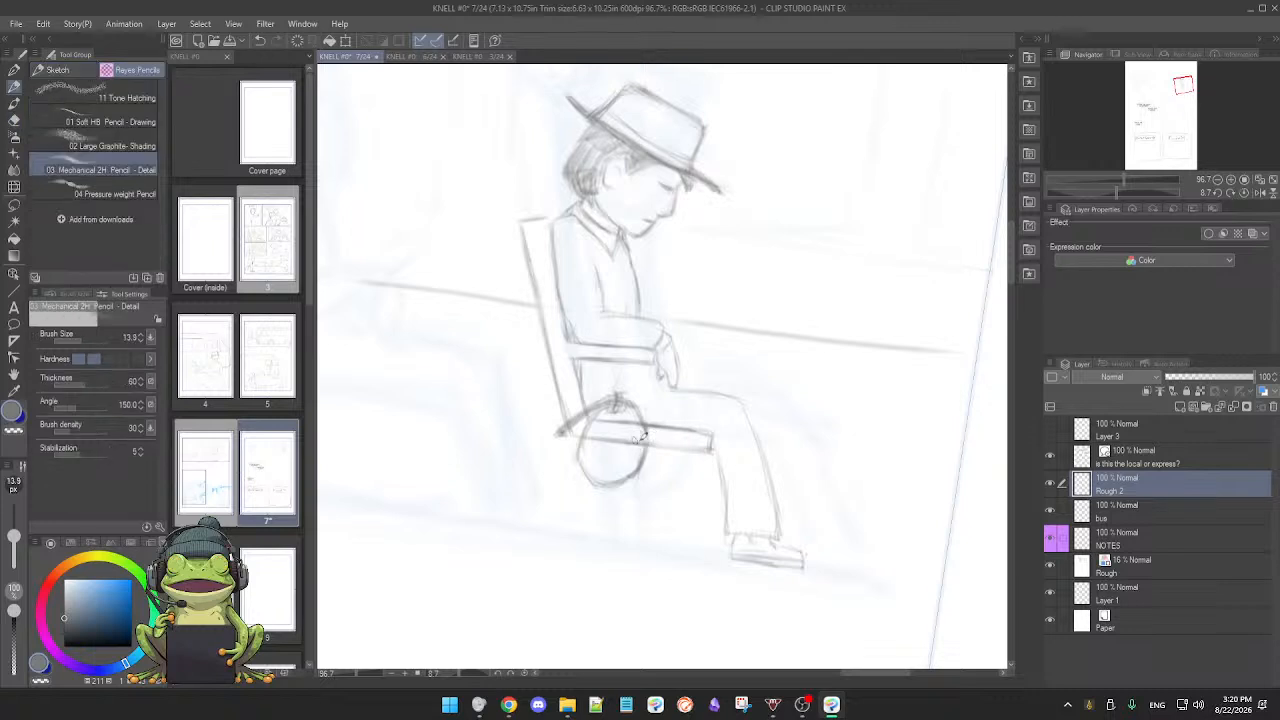
mouse_move(664, 447)
left_mouse_down()
mouse_move(712, 453)
mouse_move(681, 430)
mouse_move(713, 434)
left_mouse_up()
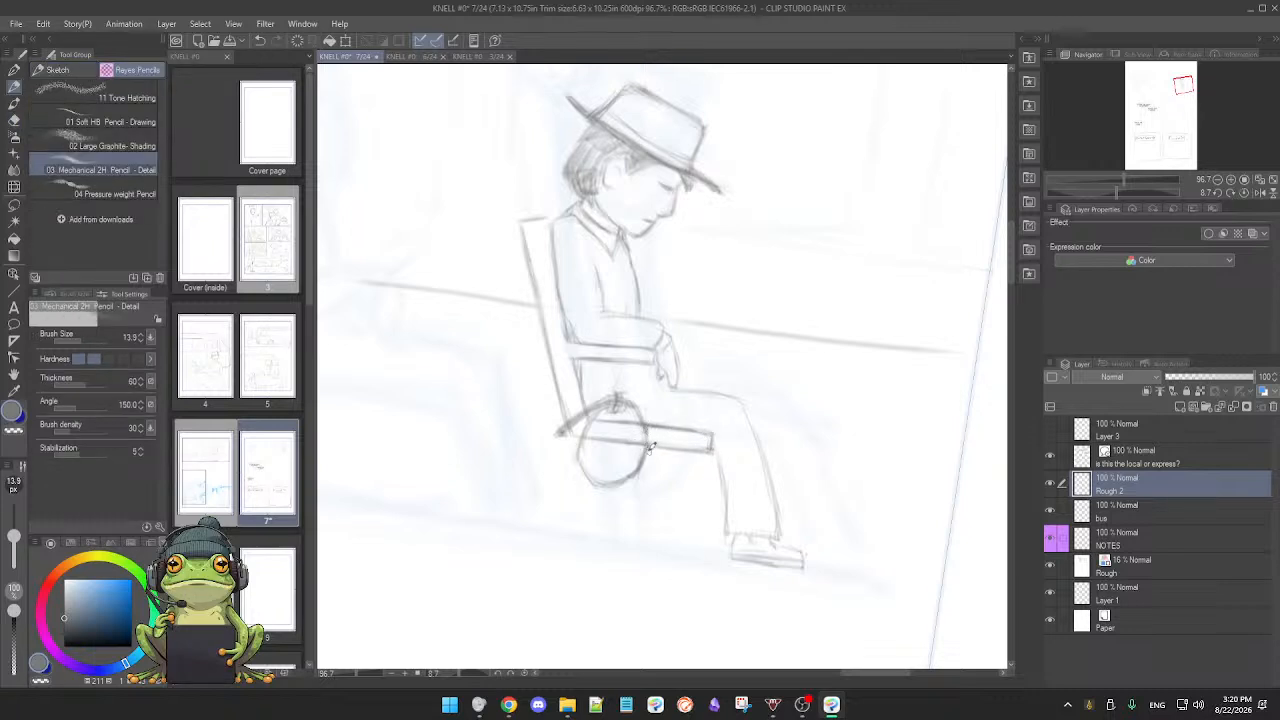
Step: Extend the arch's front end straight down past the wheel, erase the stray marks above the arch, and darken its line
left_click_drag(661, 507, 675, 473)
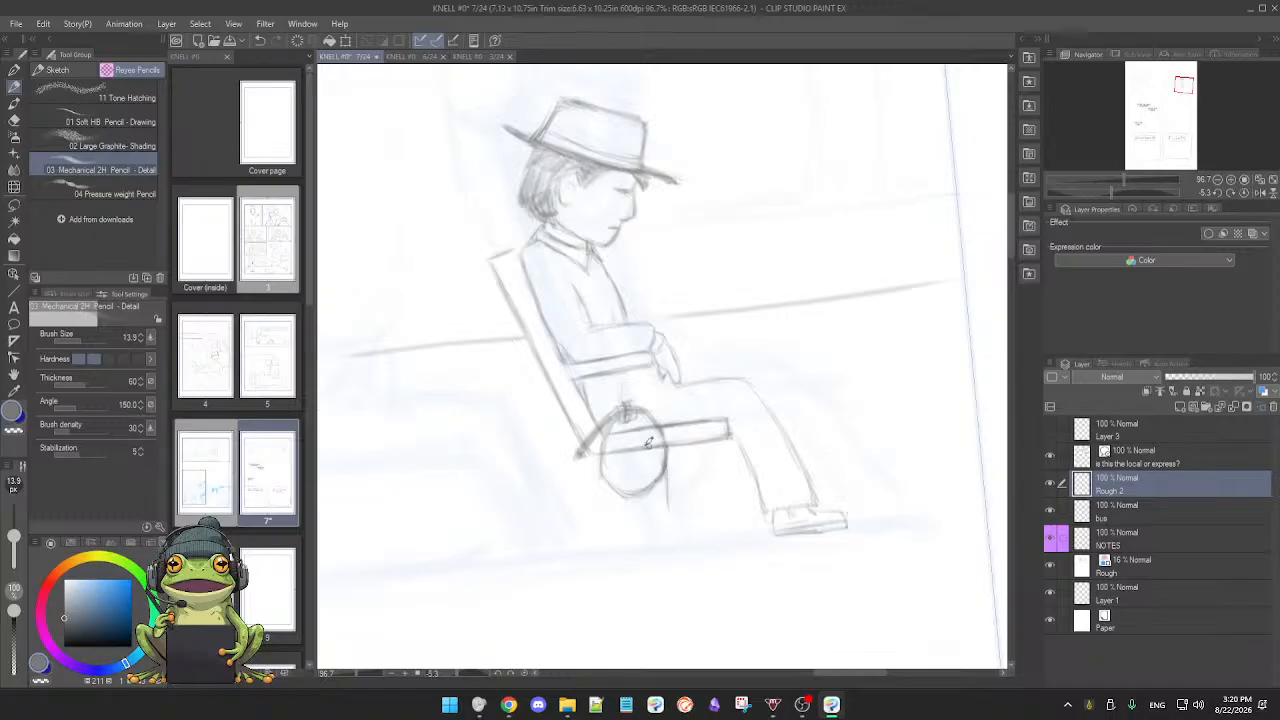
key("e")
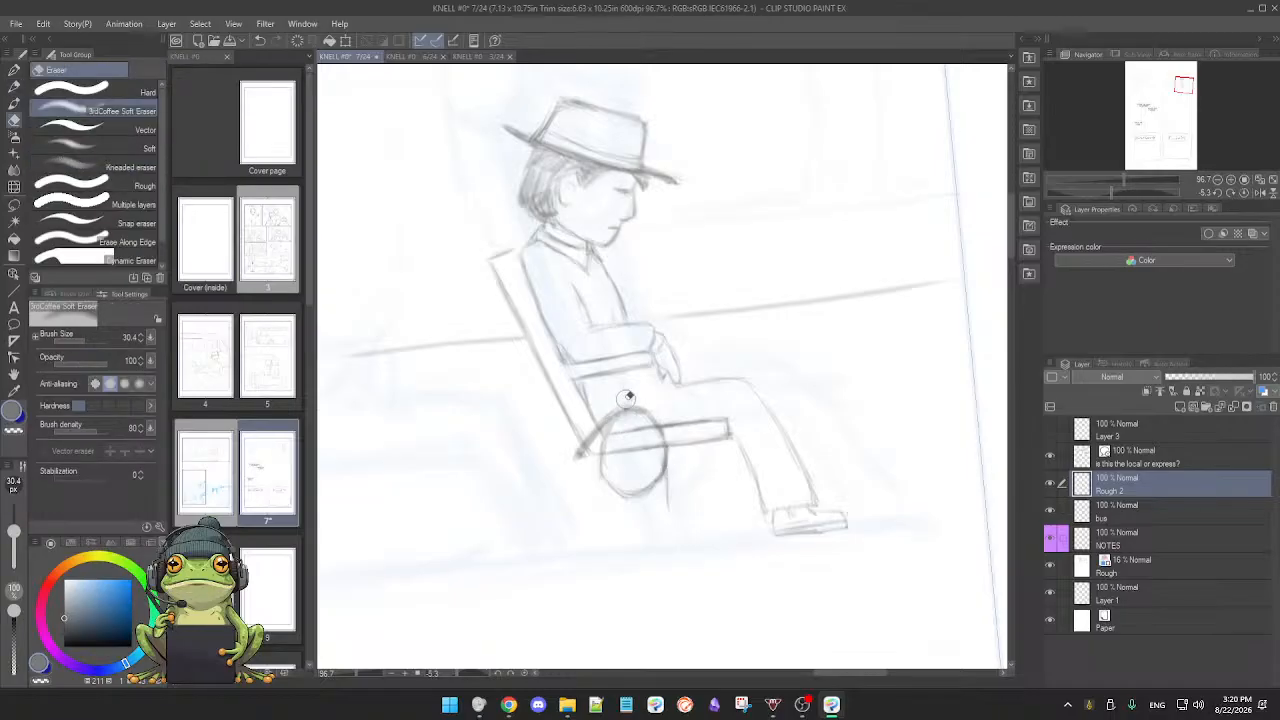
key("p")
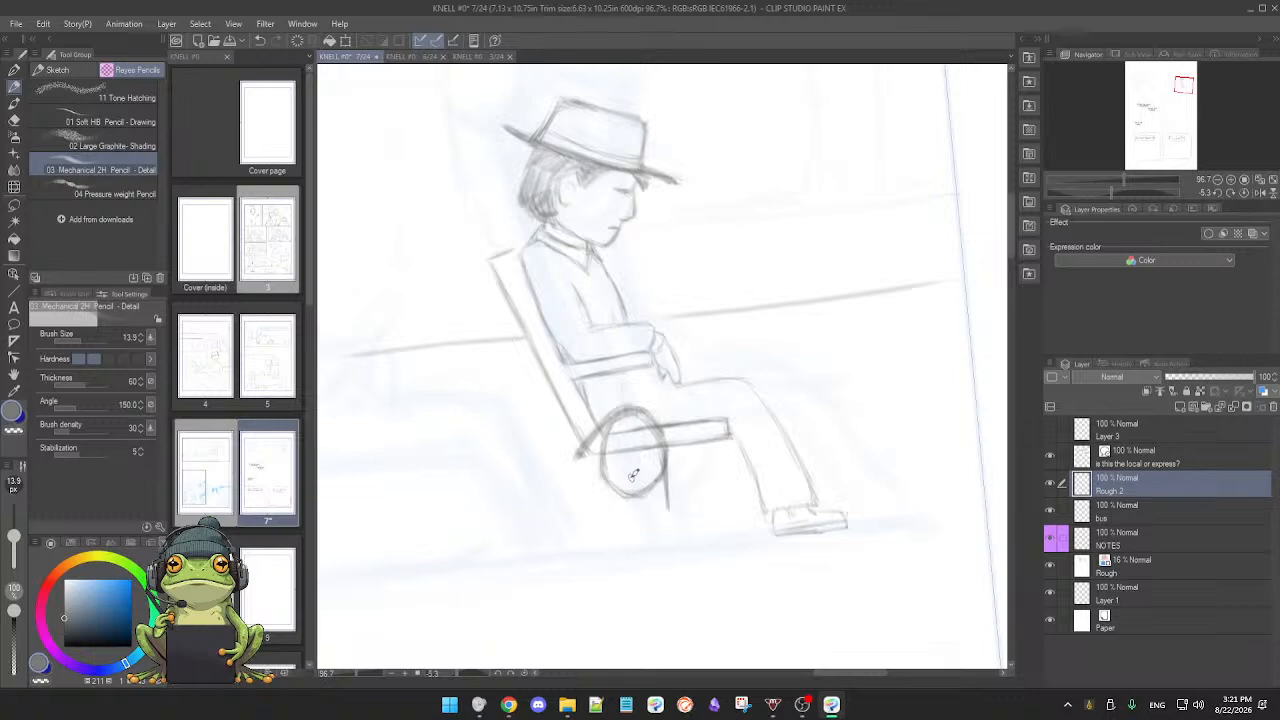
Step: Erase the shoe's inner details and redraw it as a simple flat shoe with a lower toe and a firm sole line
double_click(740, 461)
key("e")
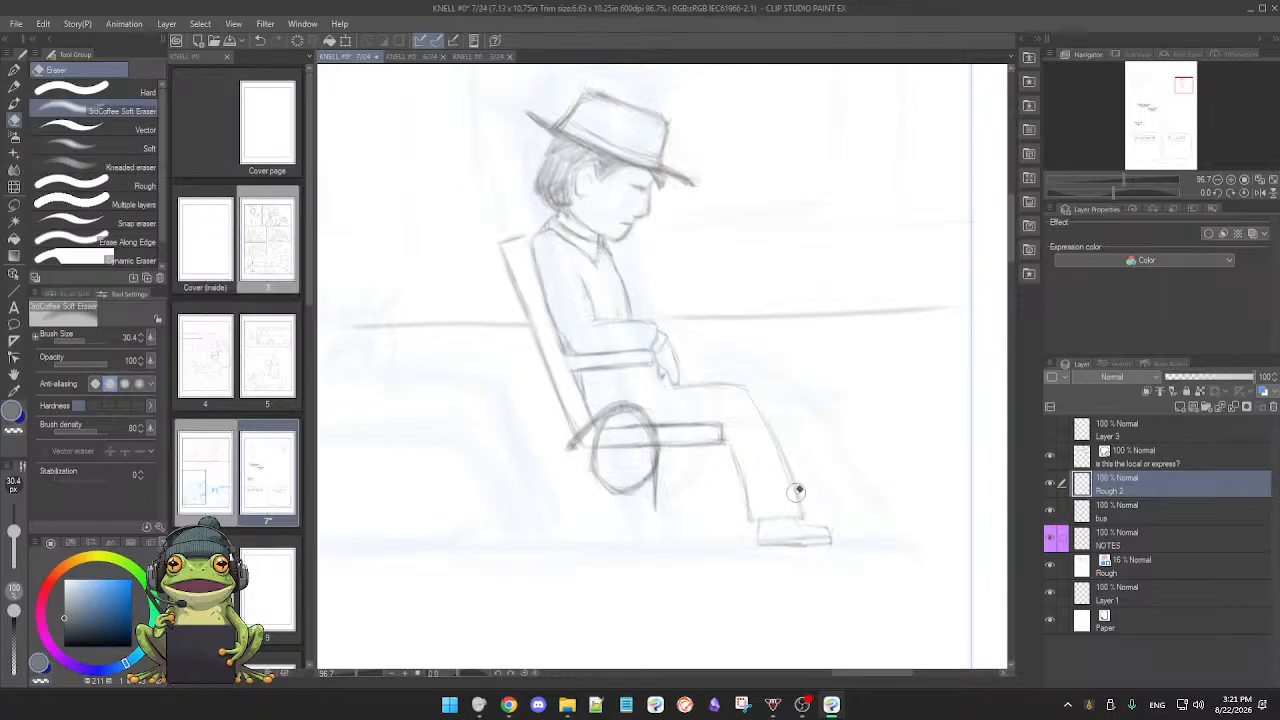
key("p")
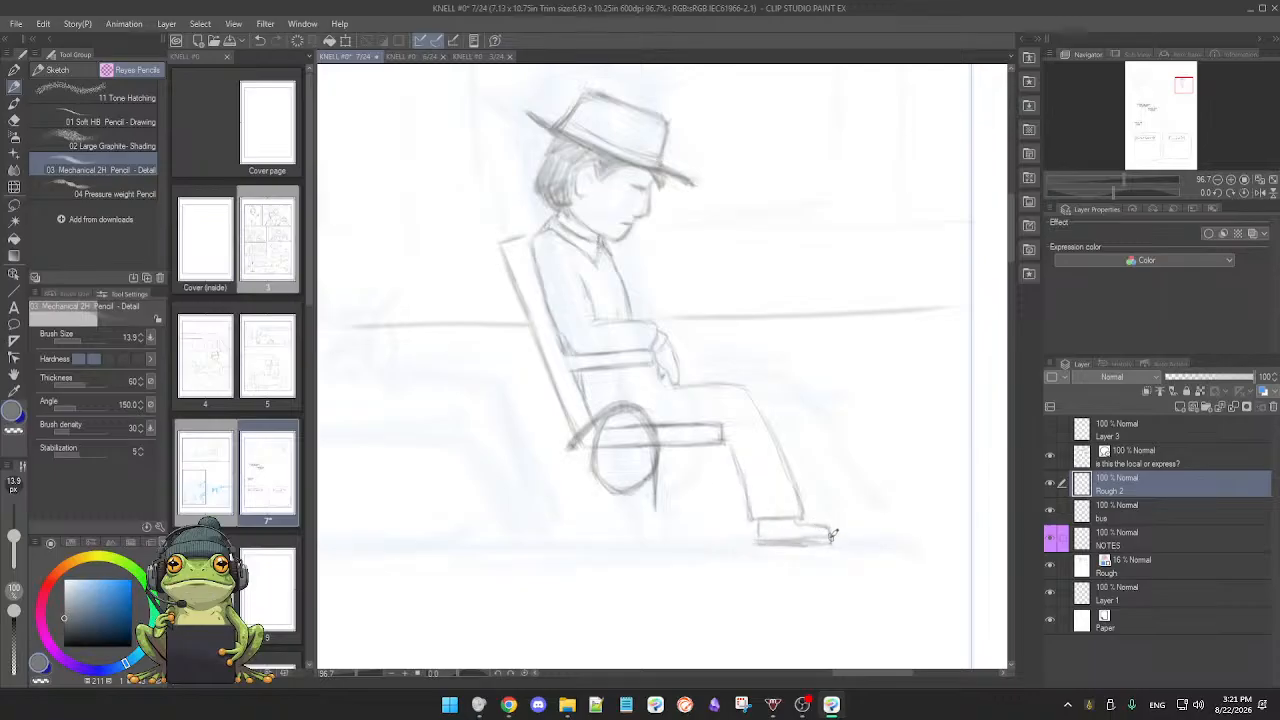
key("e")
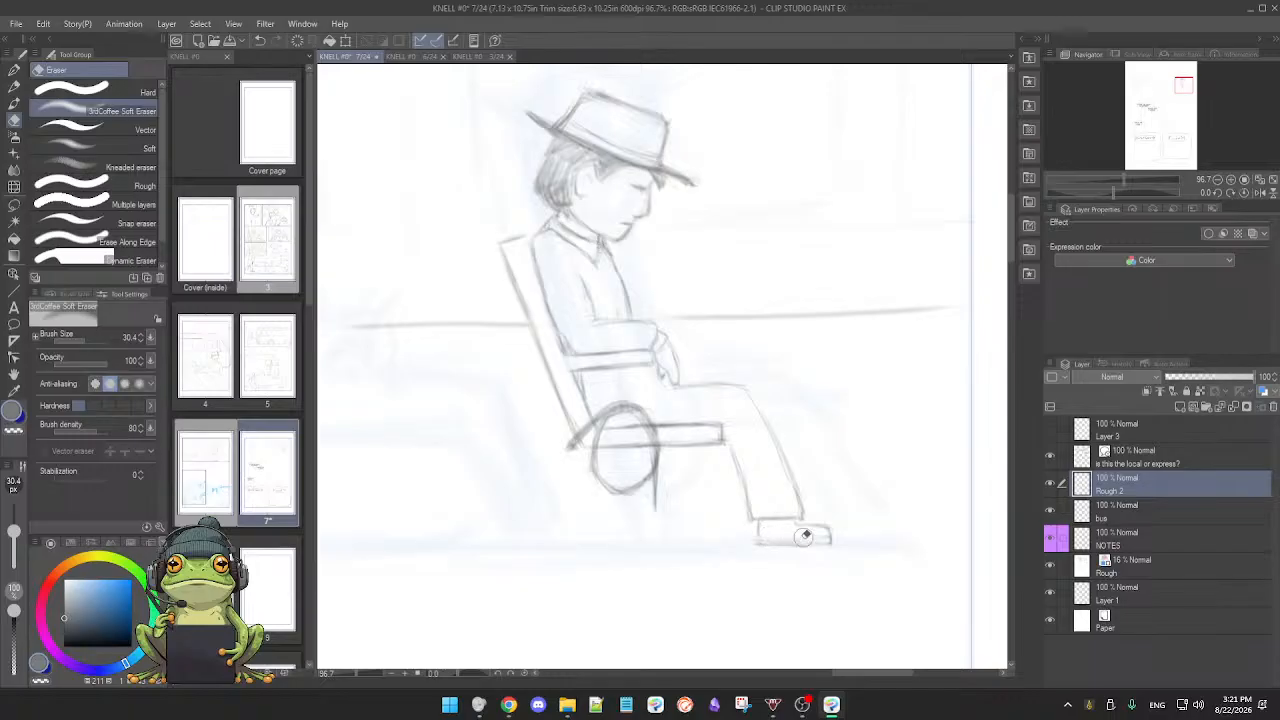
key("p")
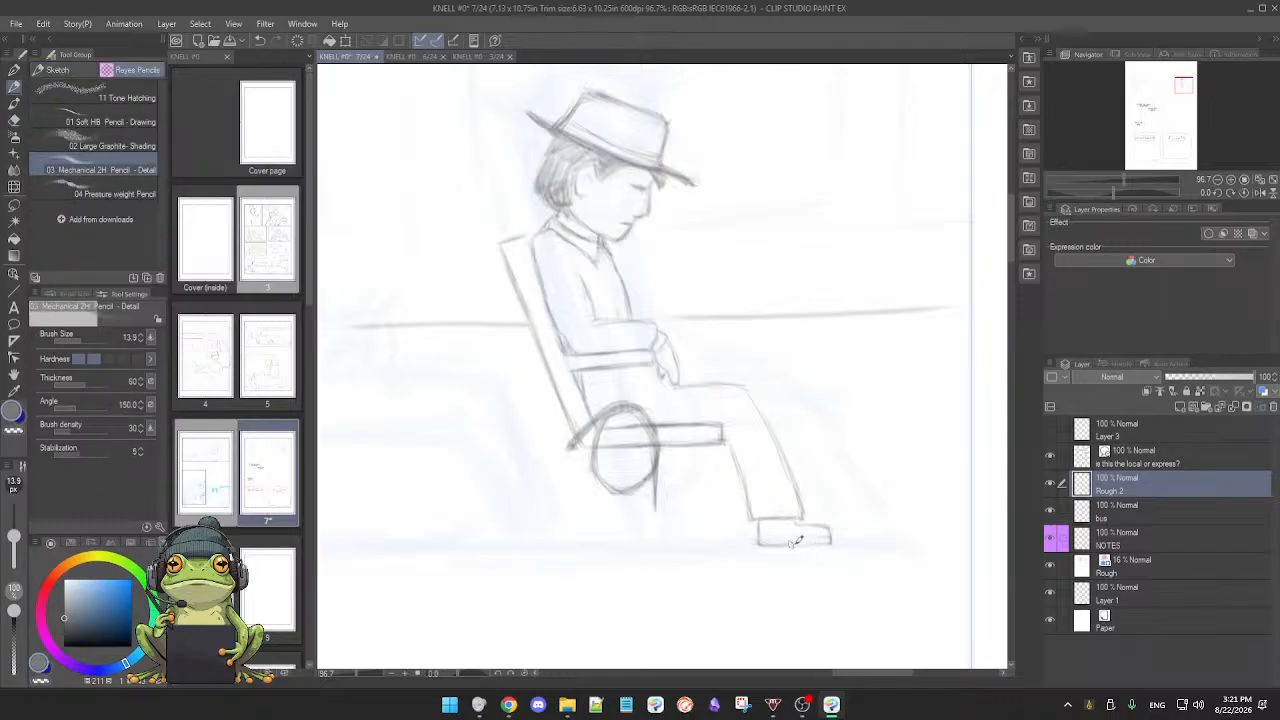
left_click_drag(758, 545, 830, 544)
Step: Clean up the trouser hem and redraw the calf, shin and thigh lines with firmer pencil strokes
key("e")
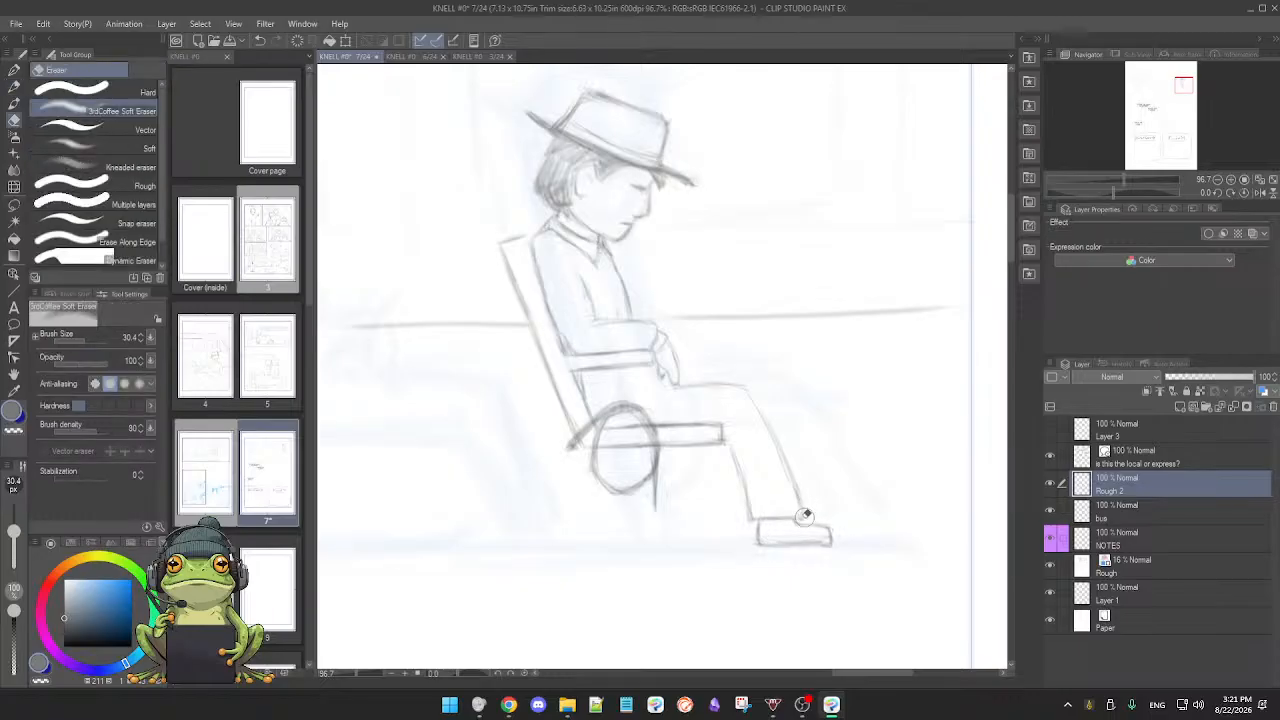
left_click_drag(806, 513, 803, 518)
key("p")
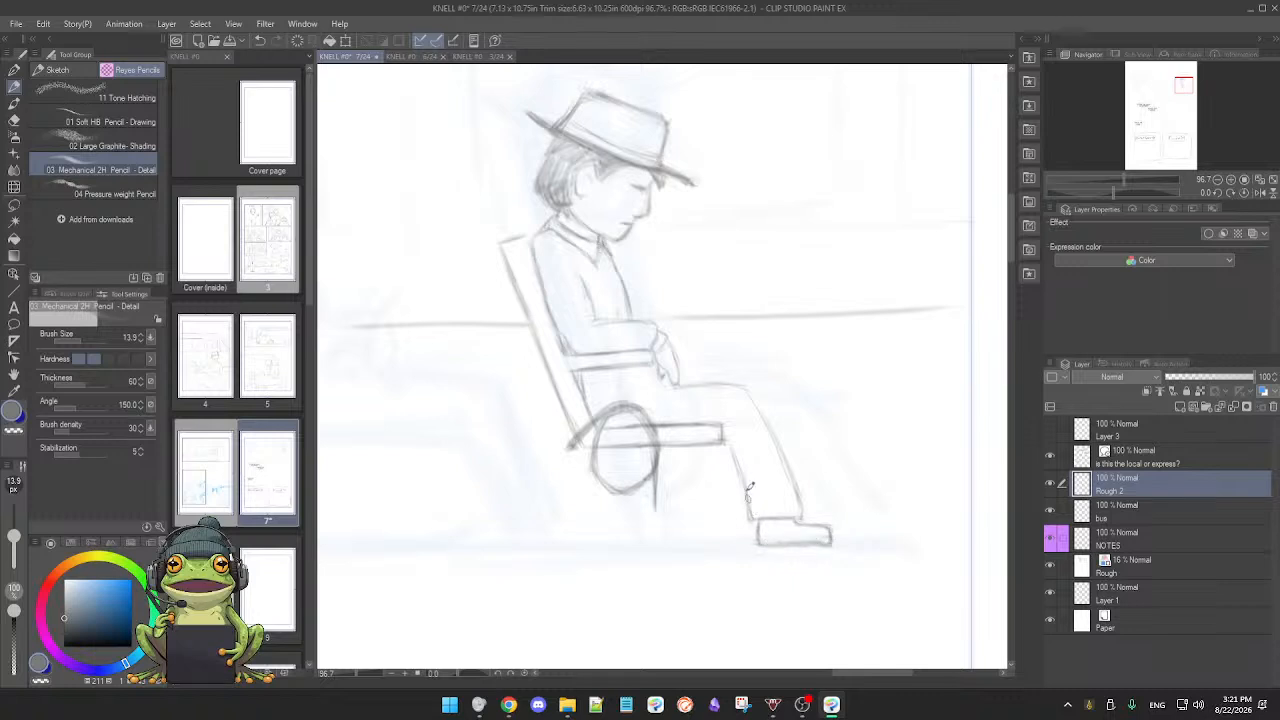
key("e")
key("p")
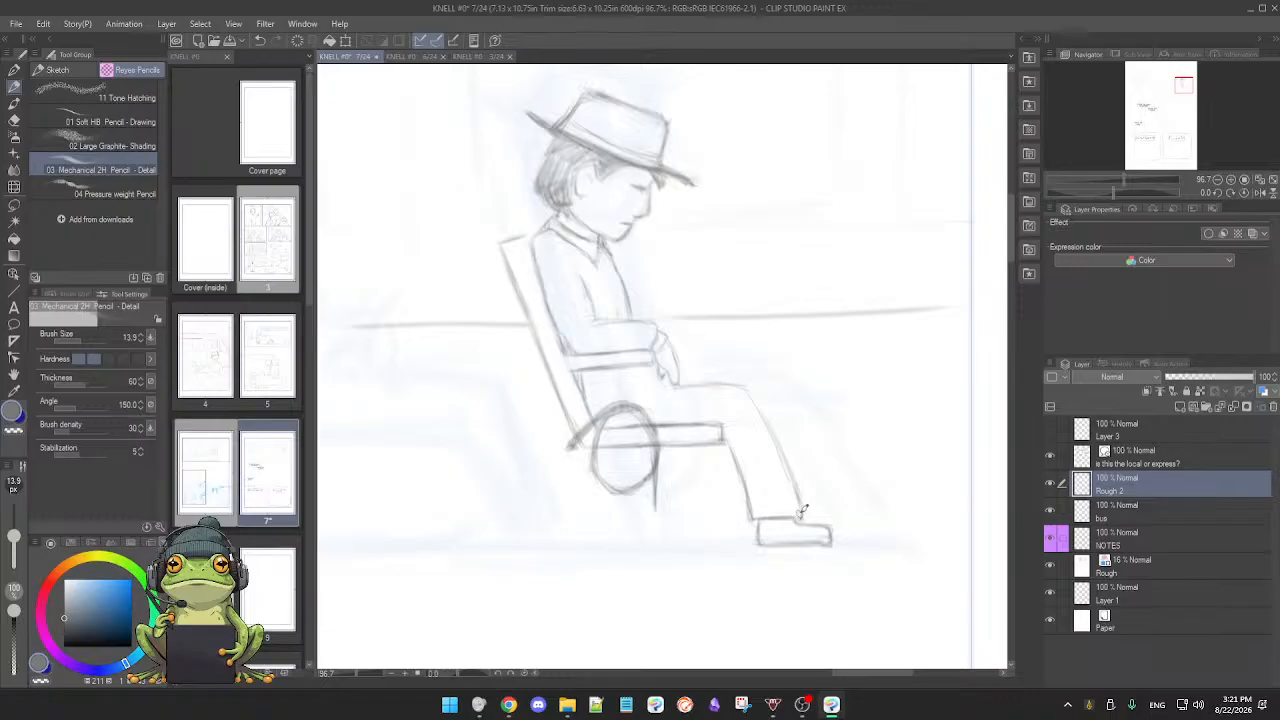
key("e")
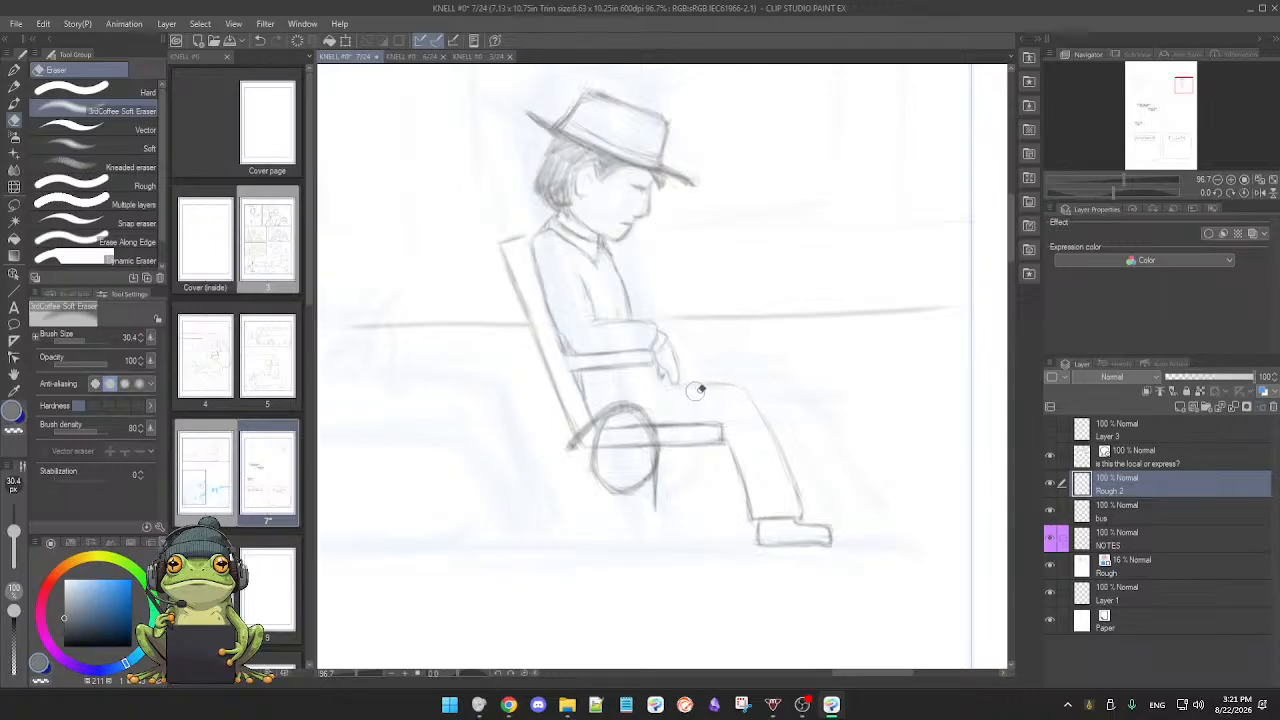
key("p")
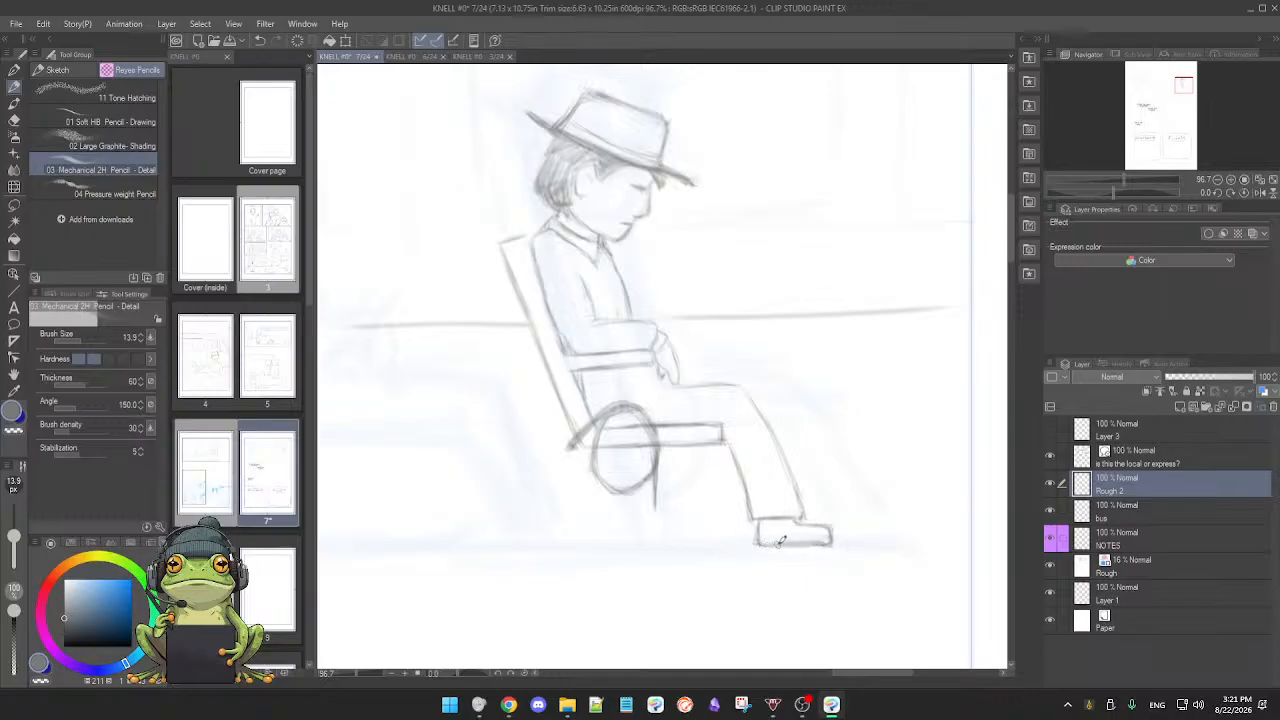
Step: Trim and firm up the wheel outline and the arch around it, alternating soft eraser and pencil
scroll(692, 468, "down", 2)
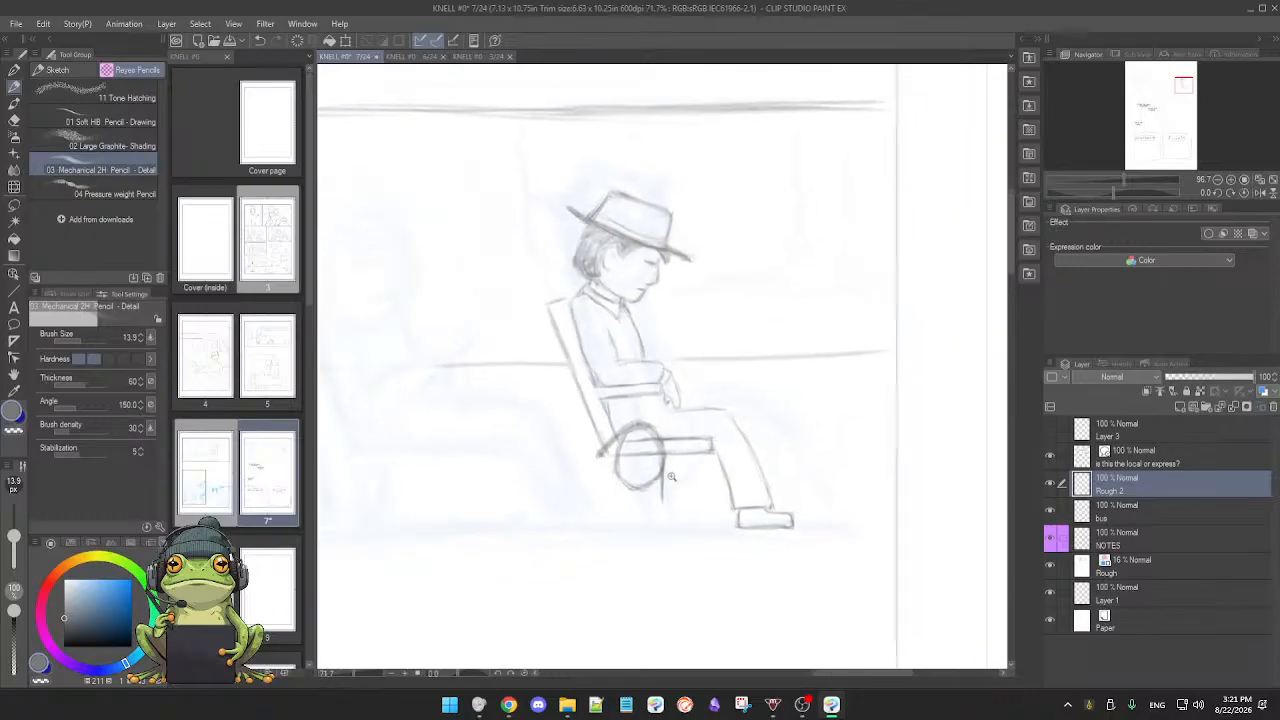
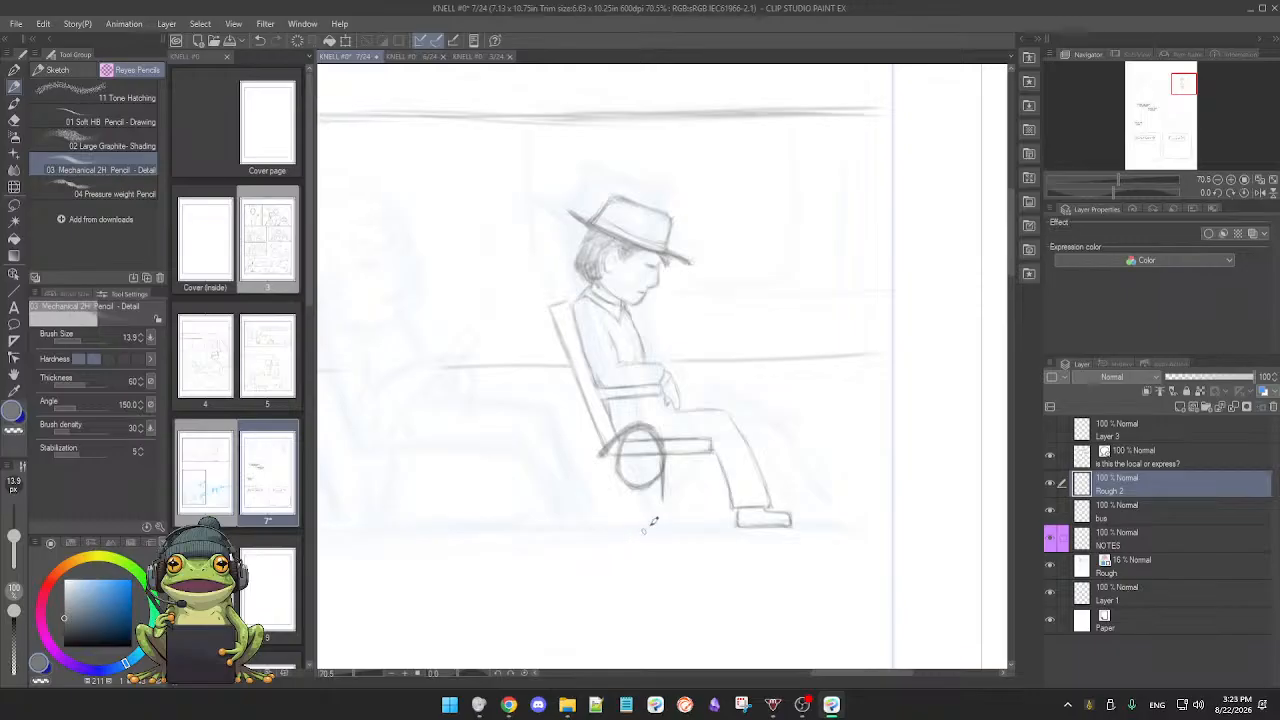
scroll(653, 521, "up", 3)
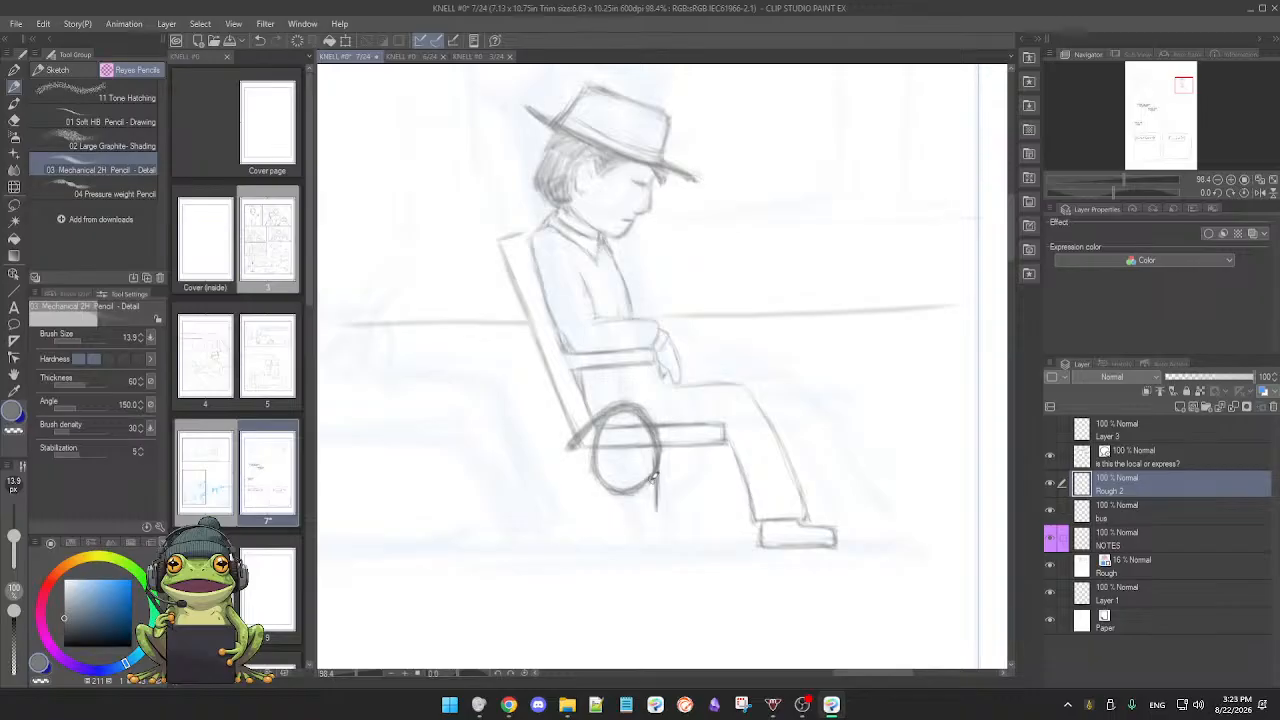
key("e")
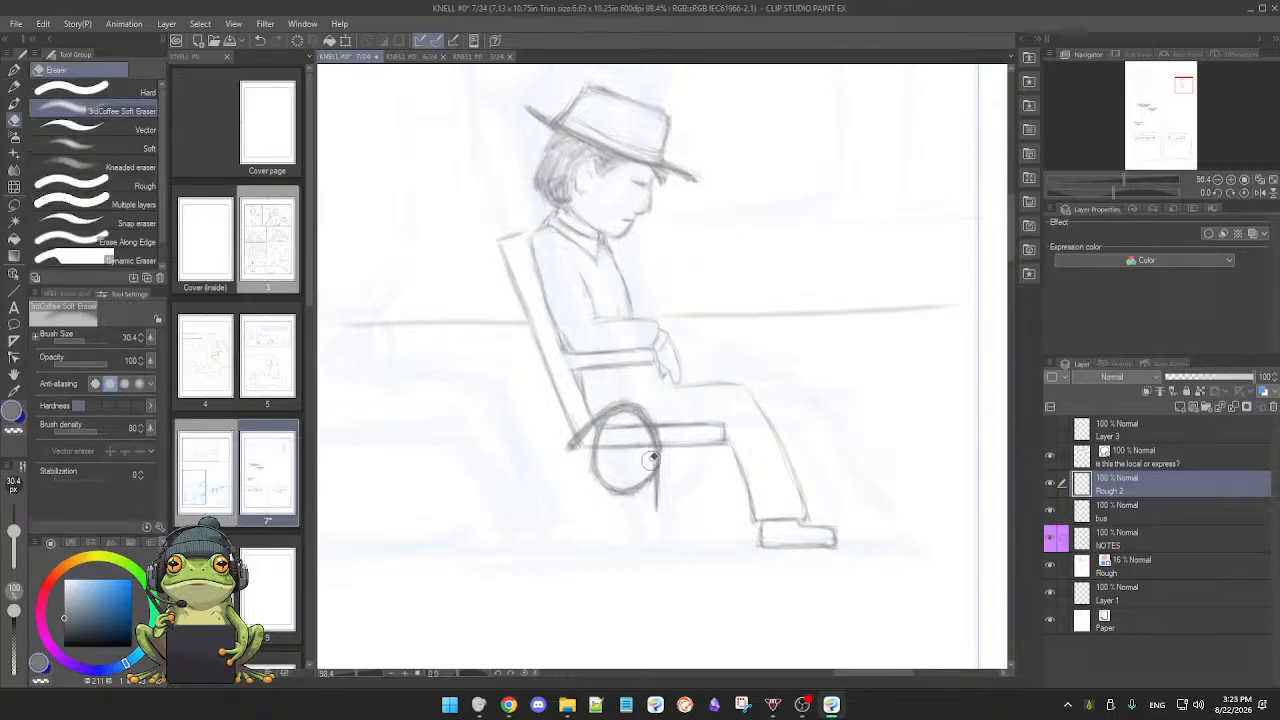
key("p")
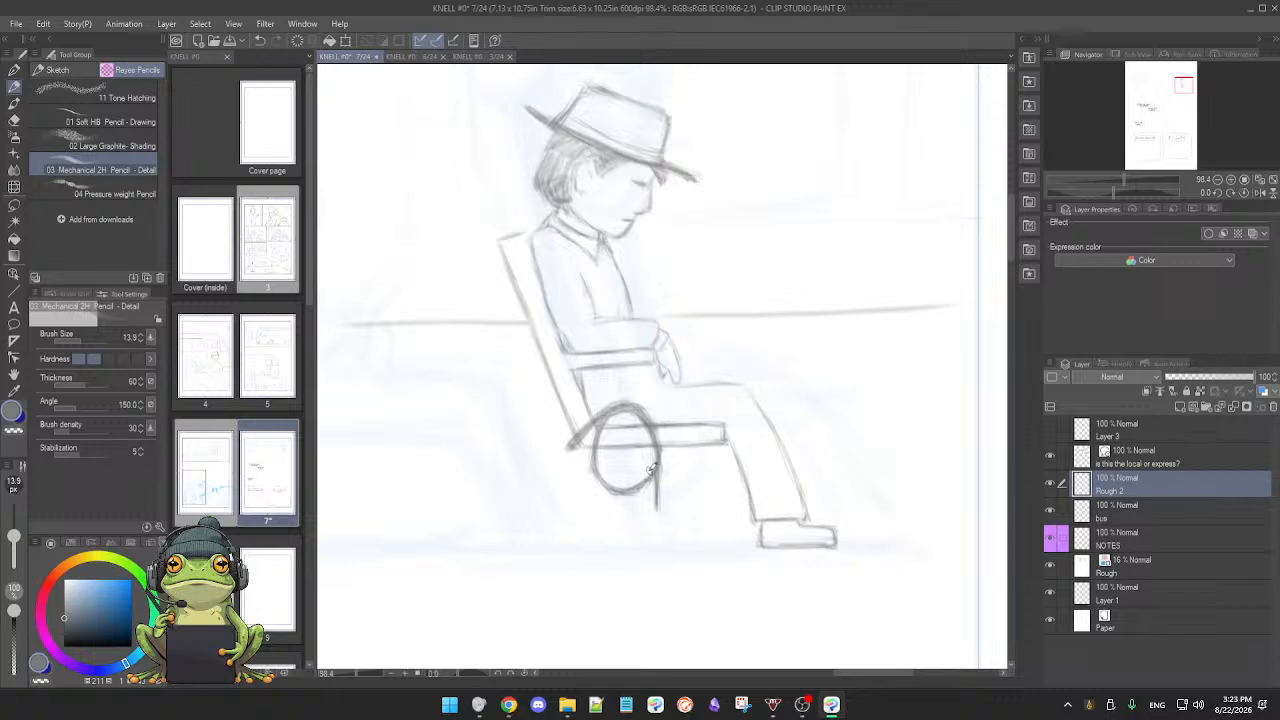
key("e")
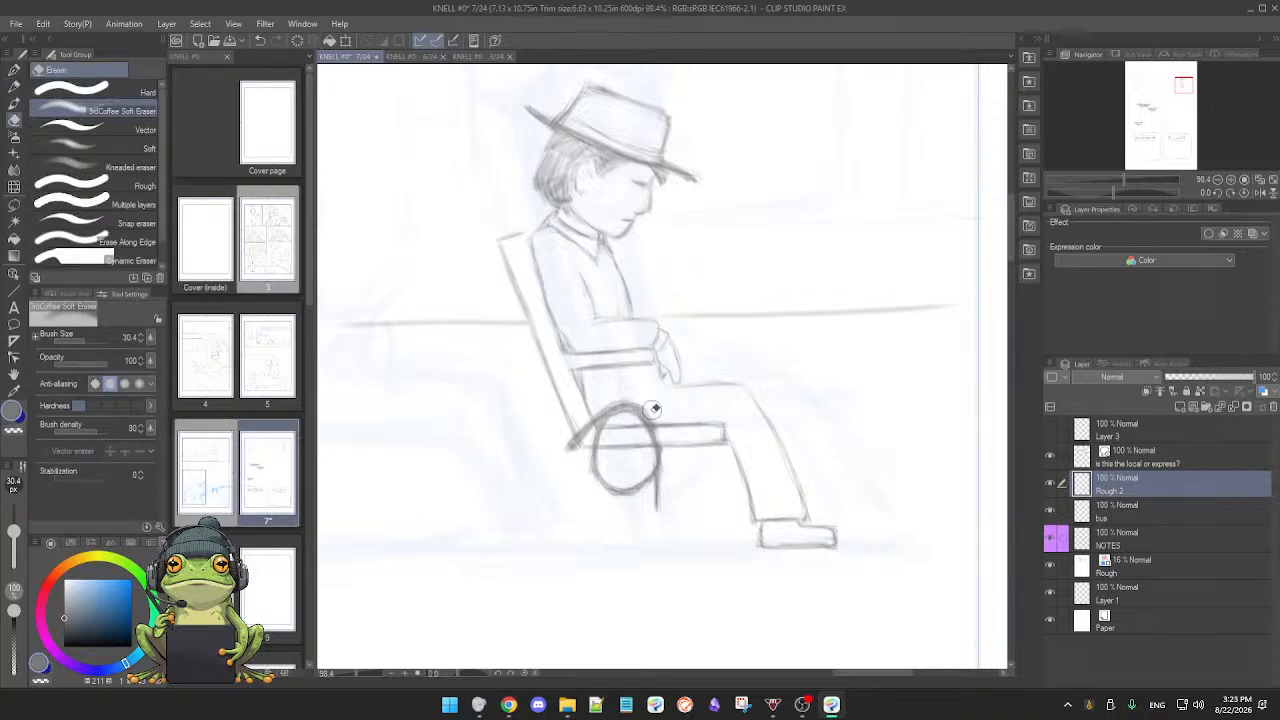
key("p")
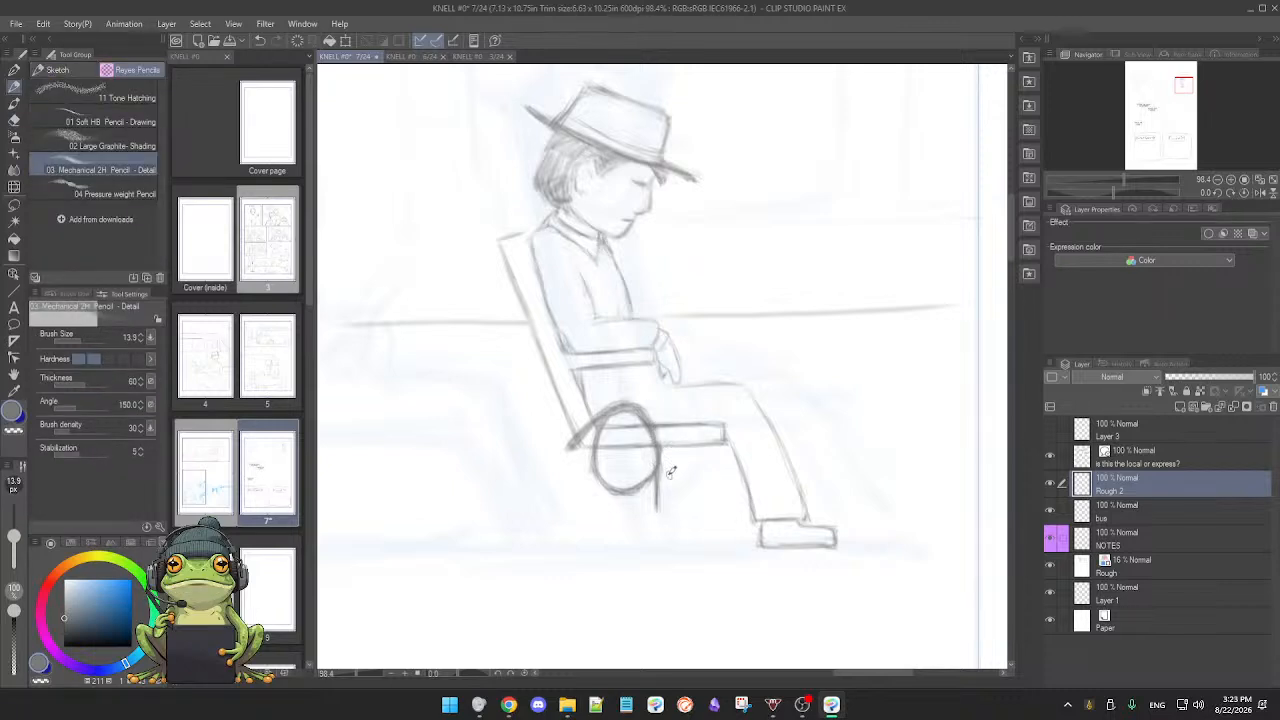
key("e")
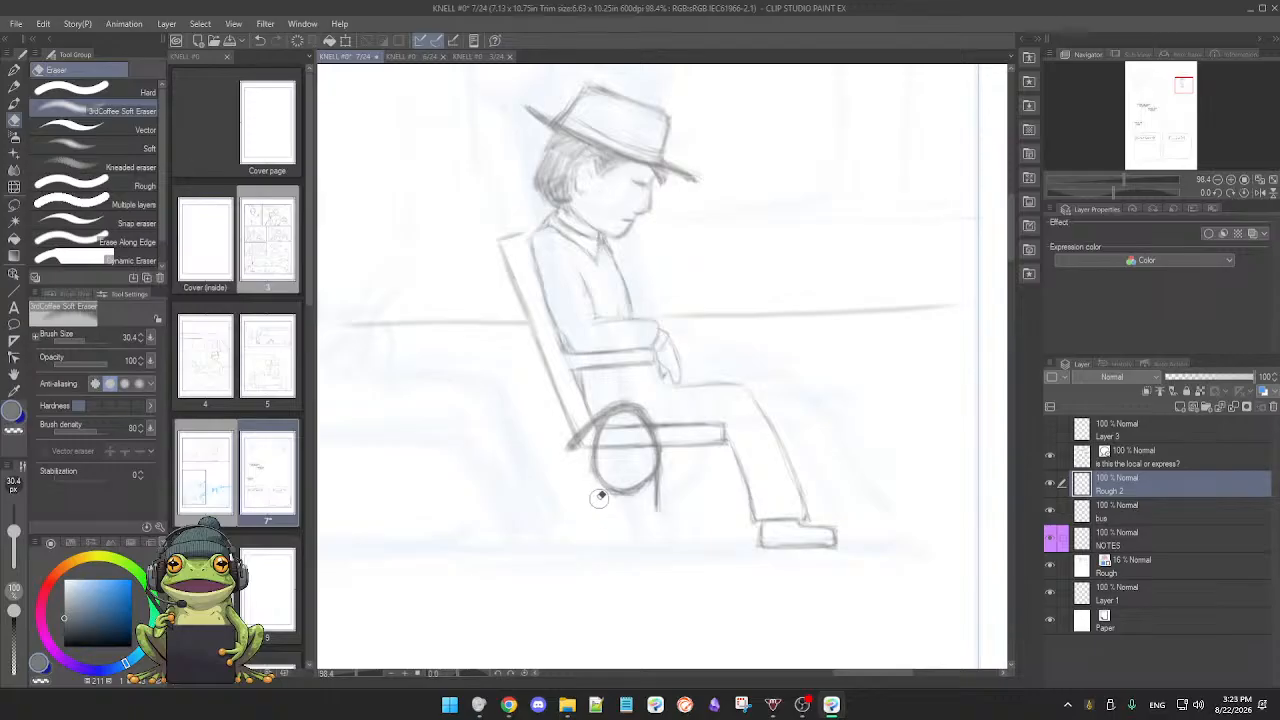
key("p")
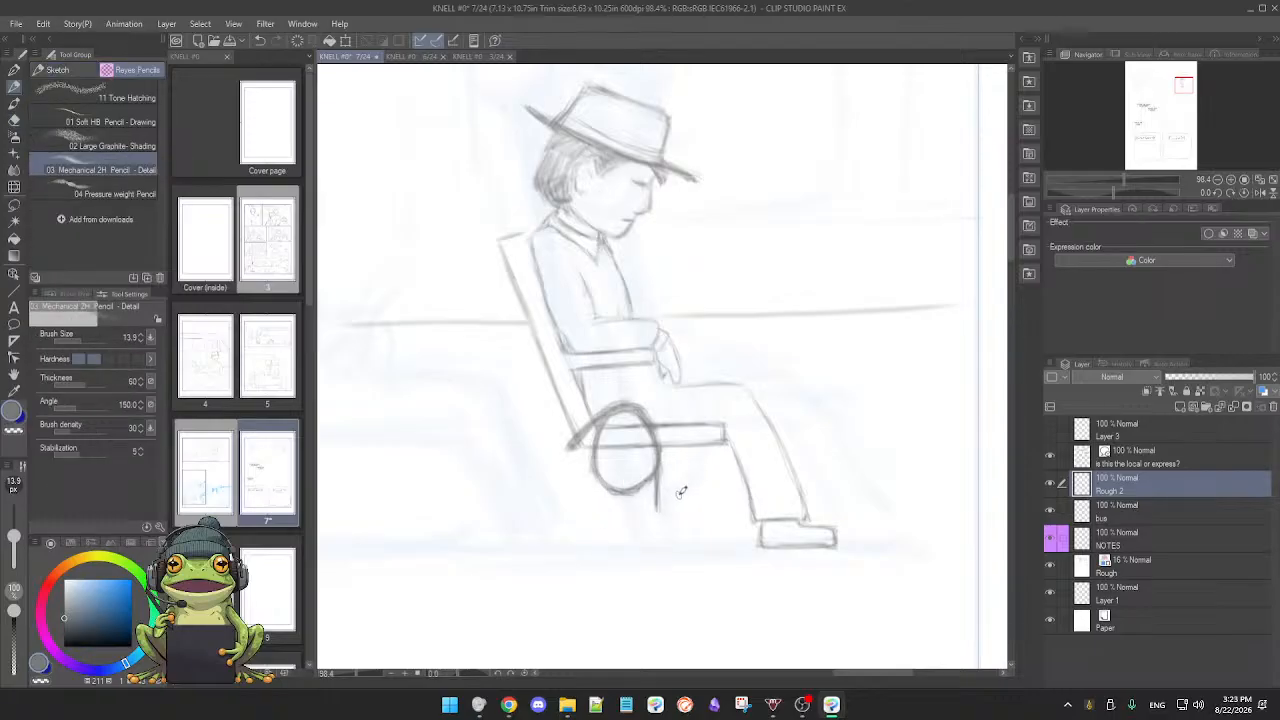
Step: Firm up the seat's lower edge, draw a slanted rear support line from it down to the floor, and clean the line with the soft eraser
scroll(679, 491, "down", 3)
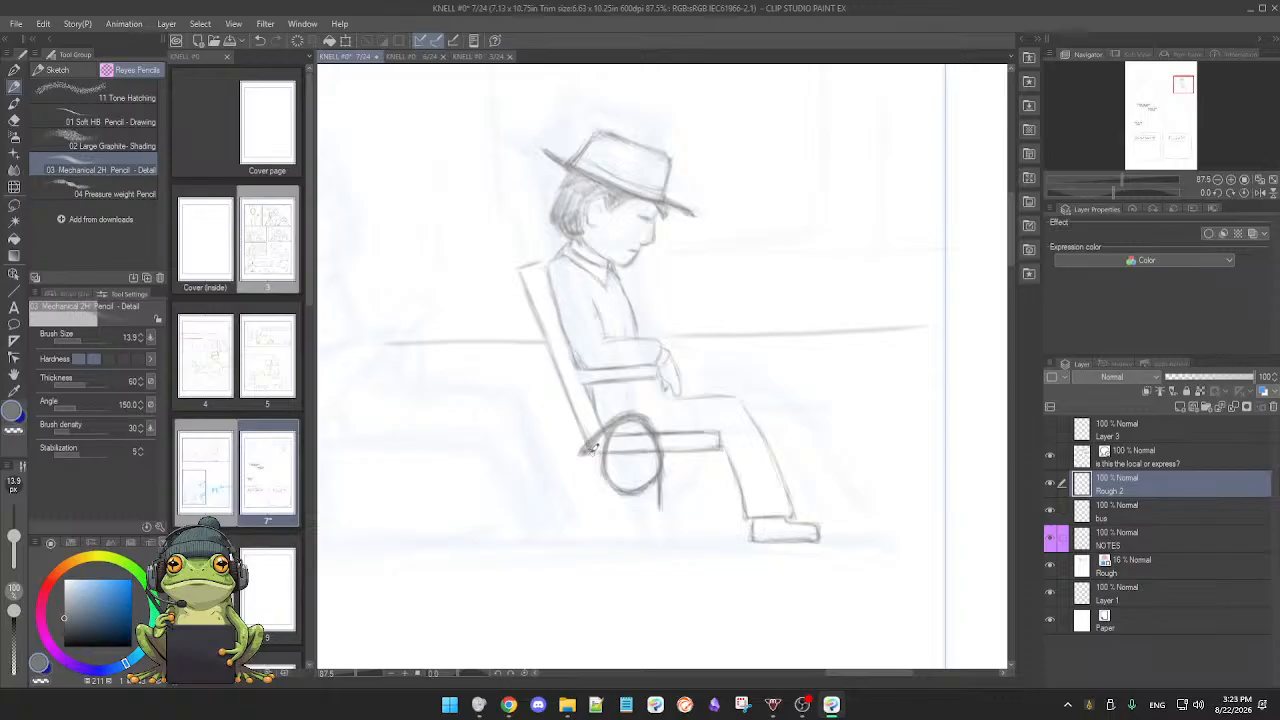
left_click_drag(582, 452, 712, 450)
left_click_drag(595, 460, 612, 541)
key("e")
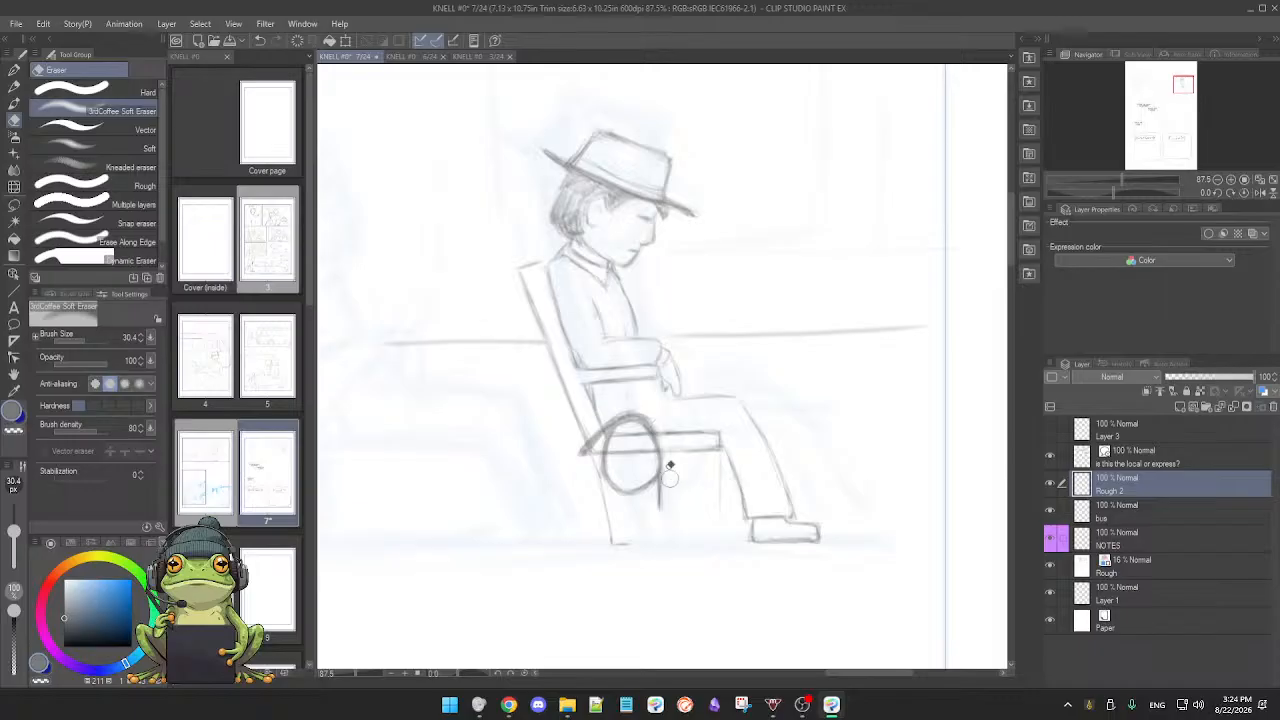
key("p")
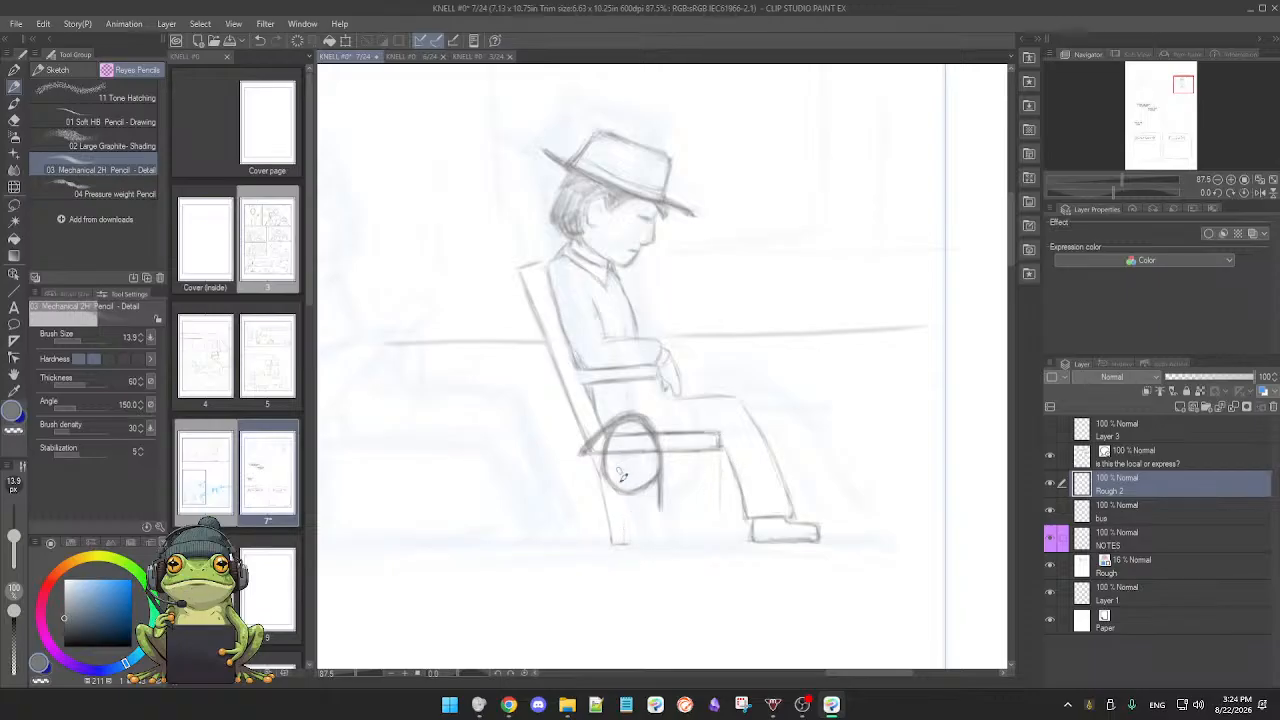
key("e")
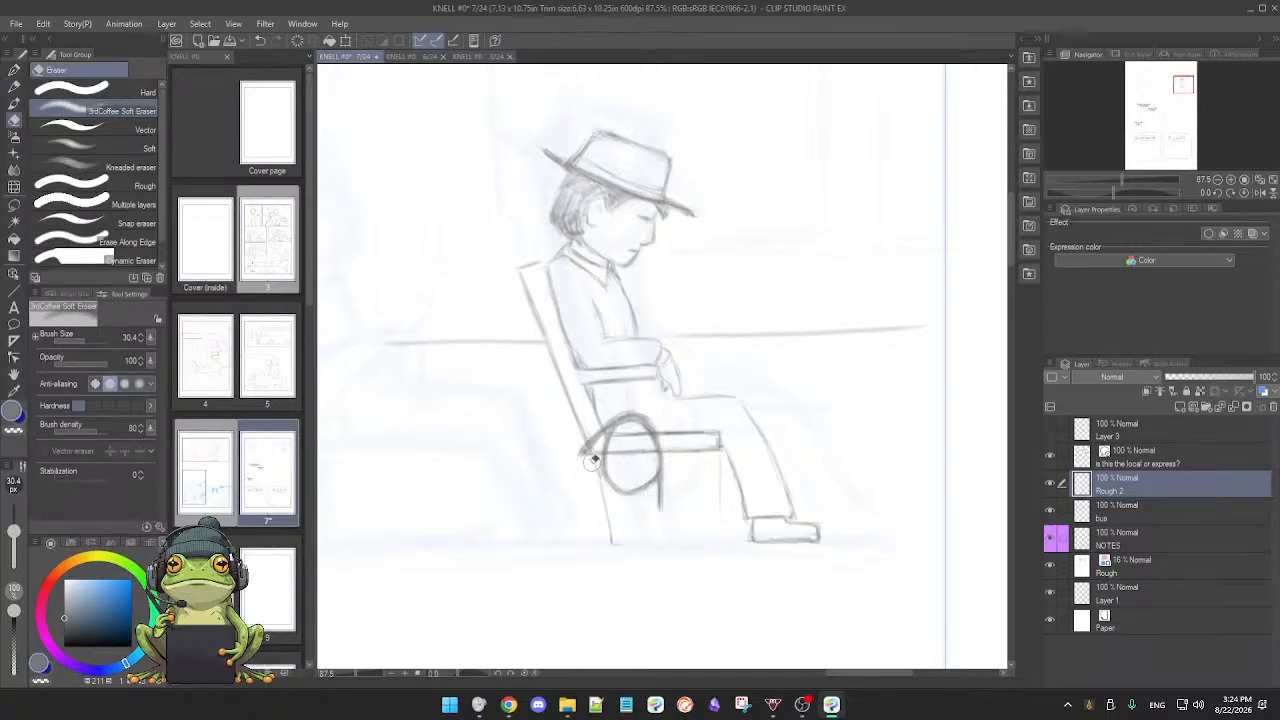
key("p")
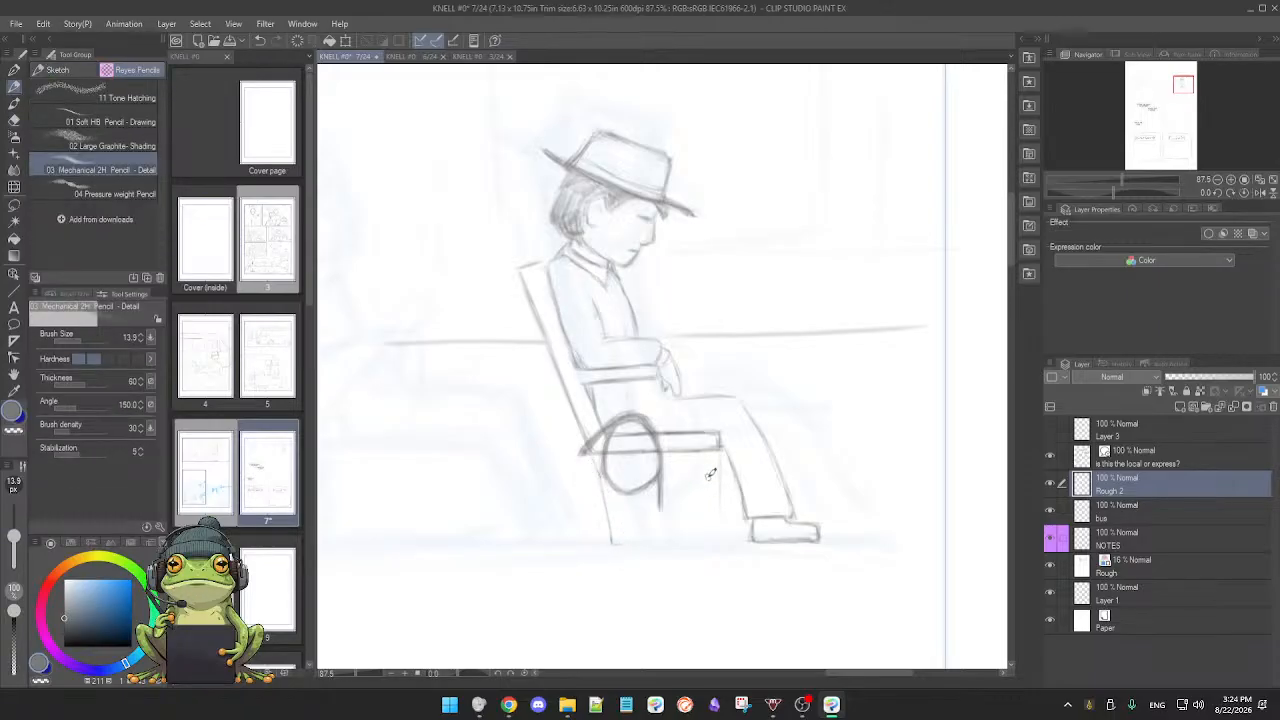
Step: Close the seat base with a vertical front edge and a floor-level bottom line, cleaning up the bottom edge with eraser and pencil
left_click_drag(718, 455, 721, 525)
left_click_drag(719, 478, 720, 536)
left_click_drag(612, 542, 717, 538)
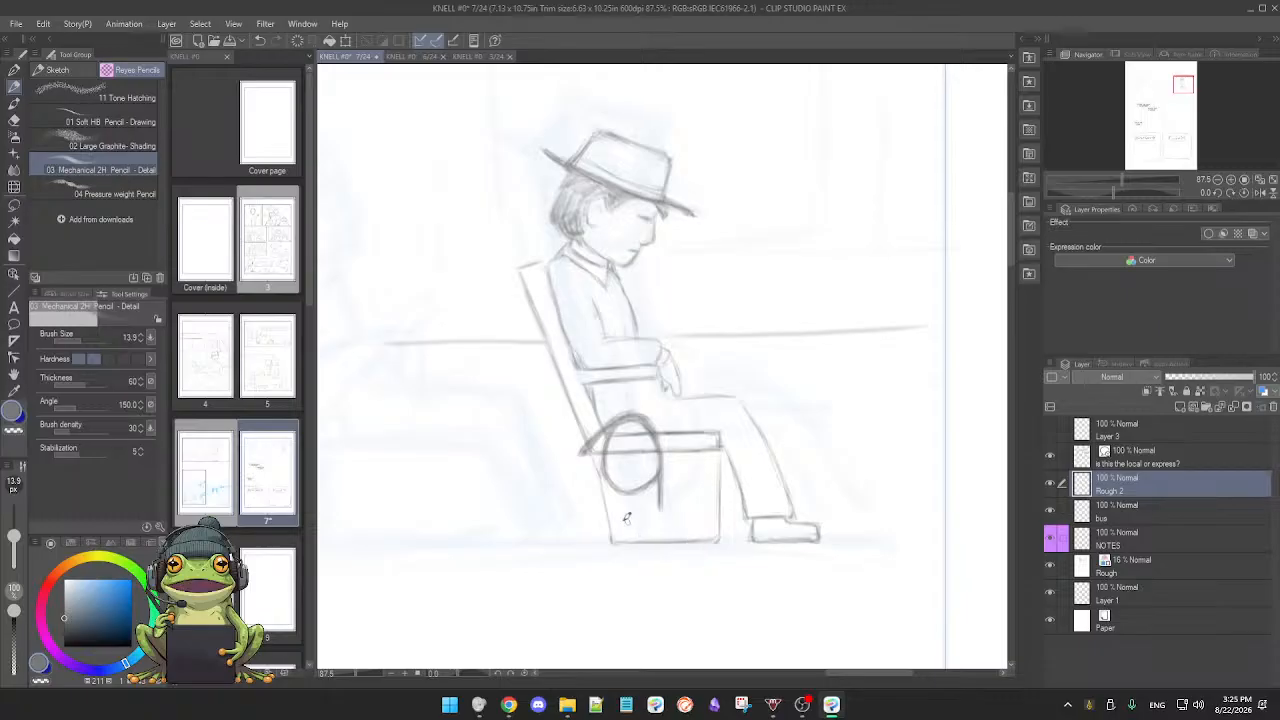
key("e")
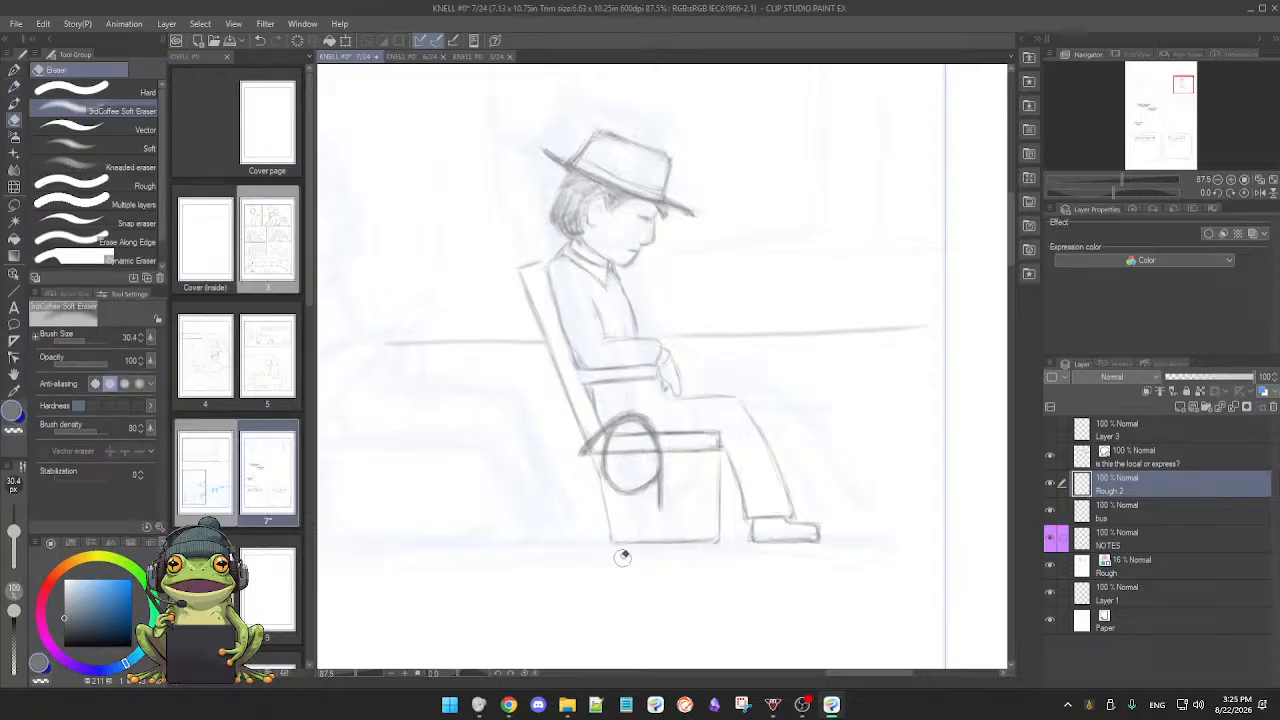
key("p")
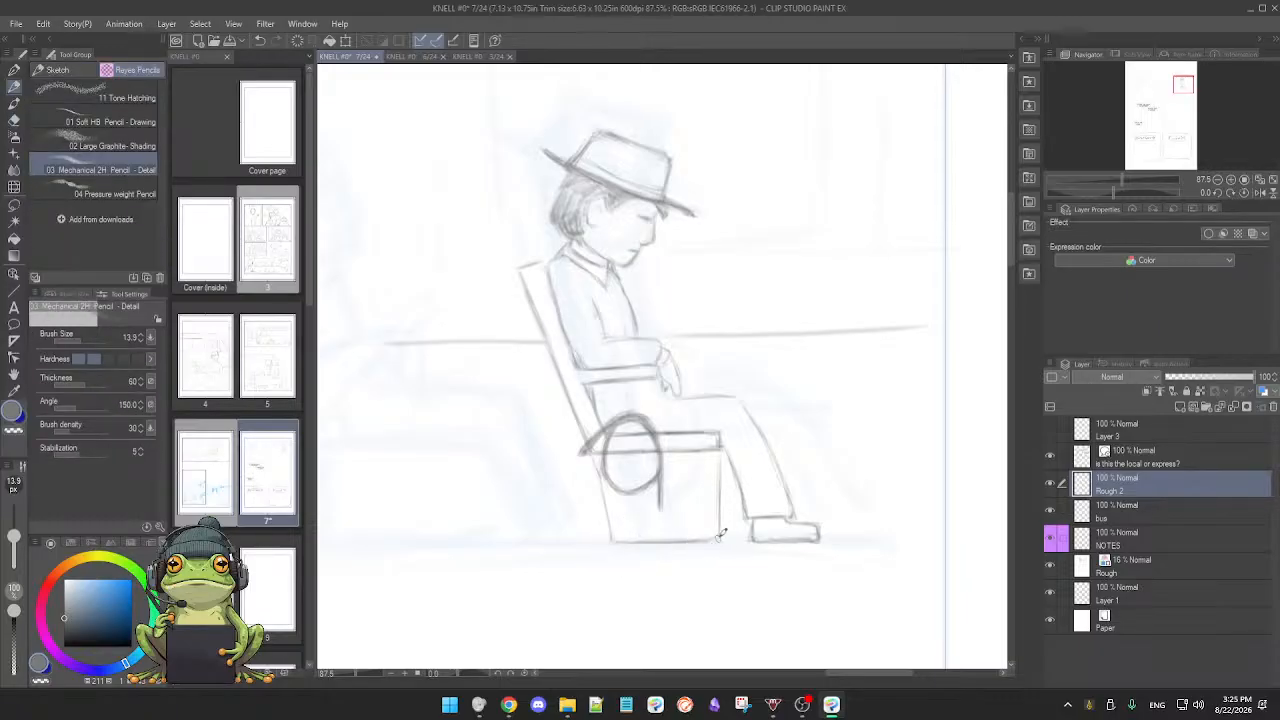
left_click_drag(616, 540, 711, 540)
Step: Raise the Rough layer's opacity to 100% and compare the sketch with the blue layer colour off and on, leaving it on
scroll(674, 507, "down", 3)
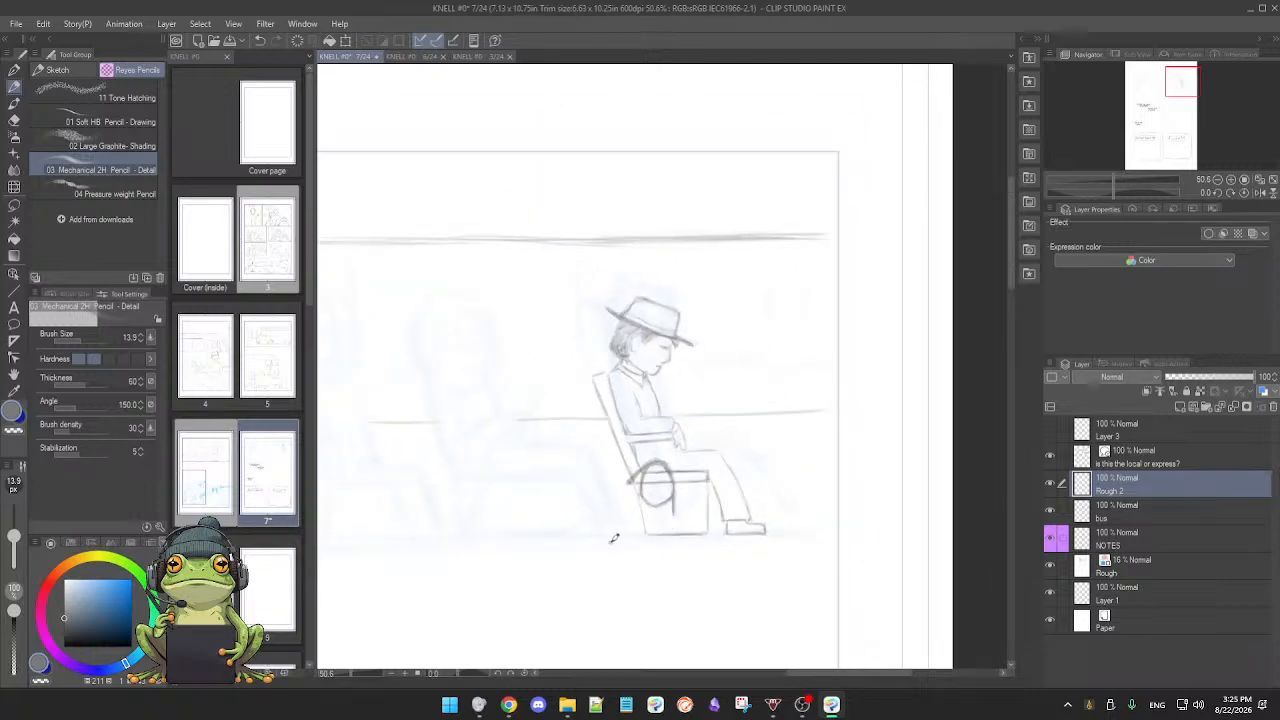
scroll(646, 532, "up", 2)
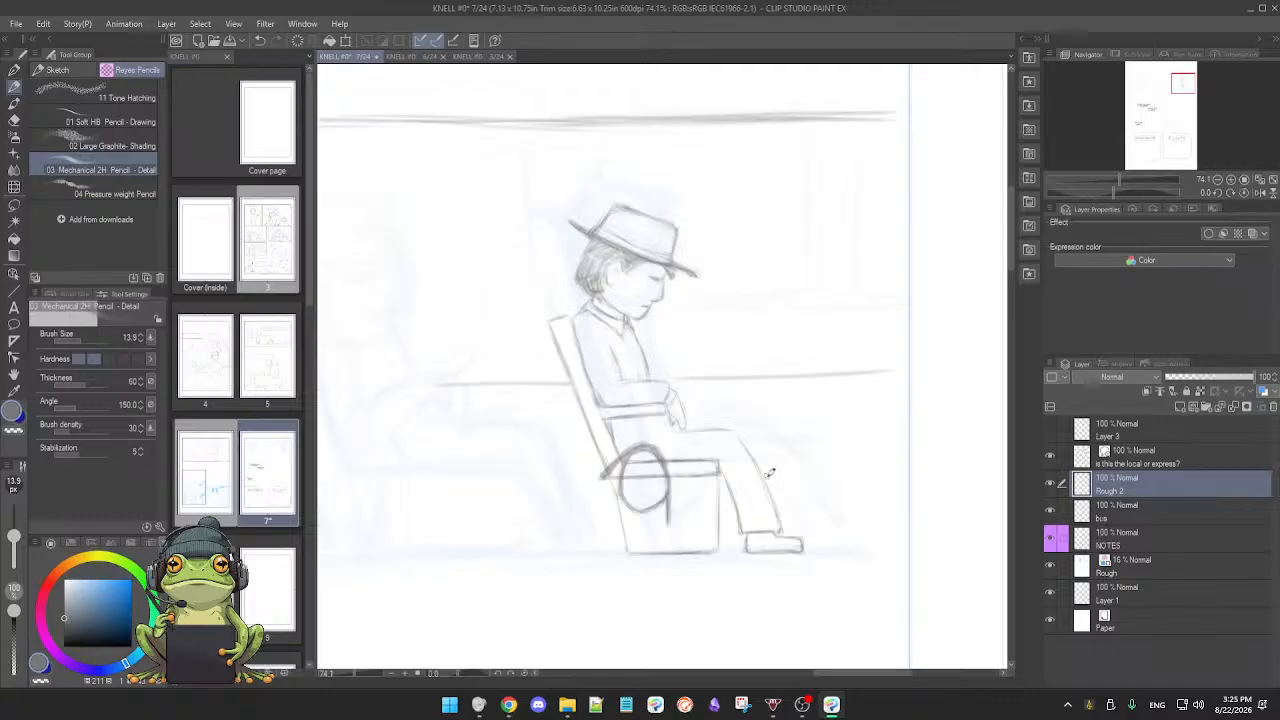
scroll(740, 478, "down", 8)
left_click_drag(623, 523, 734, 426)
scroll(669, 498, "up", 2)
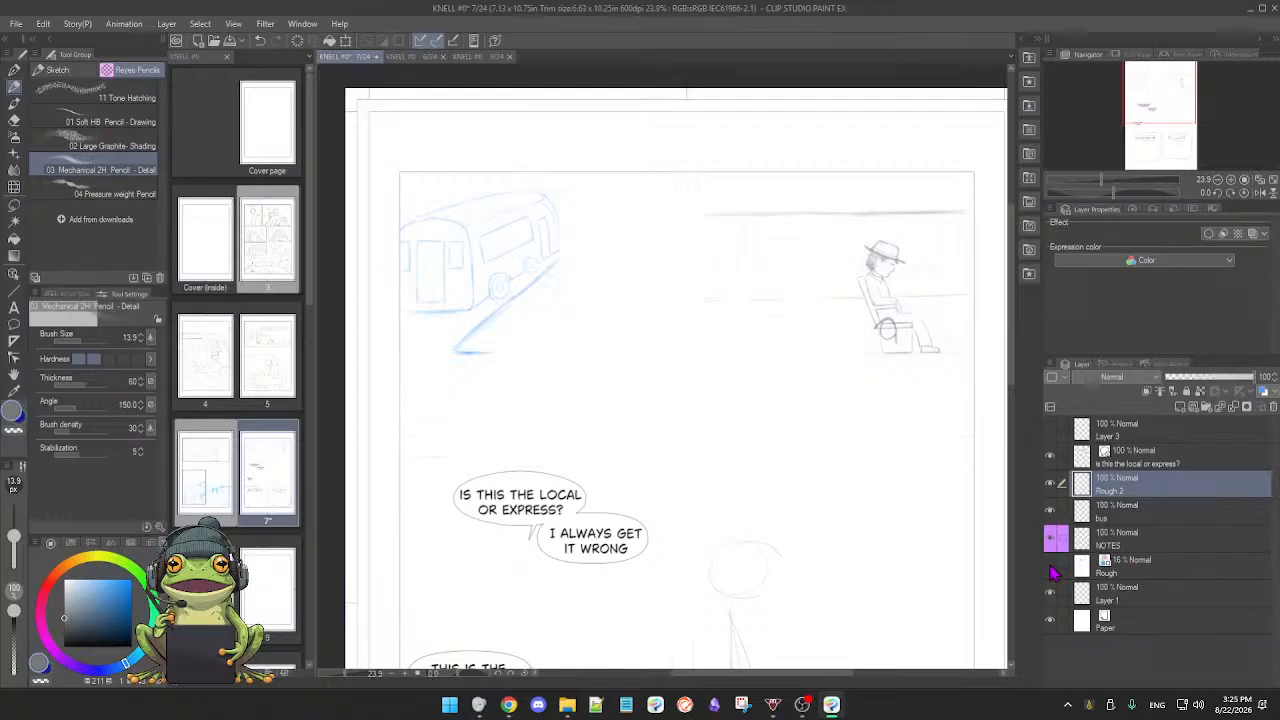
left_click(1150, 566)
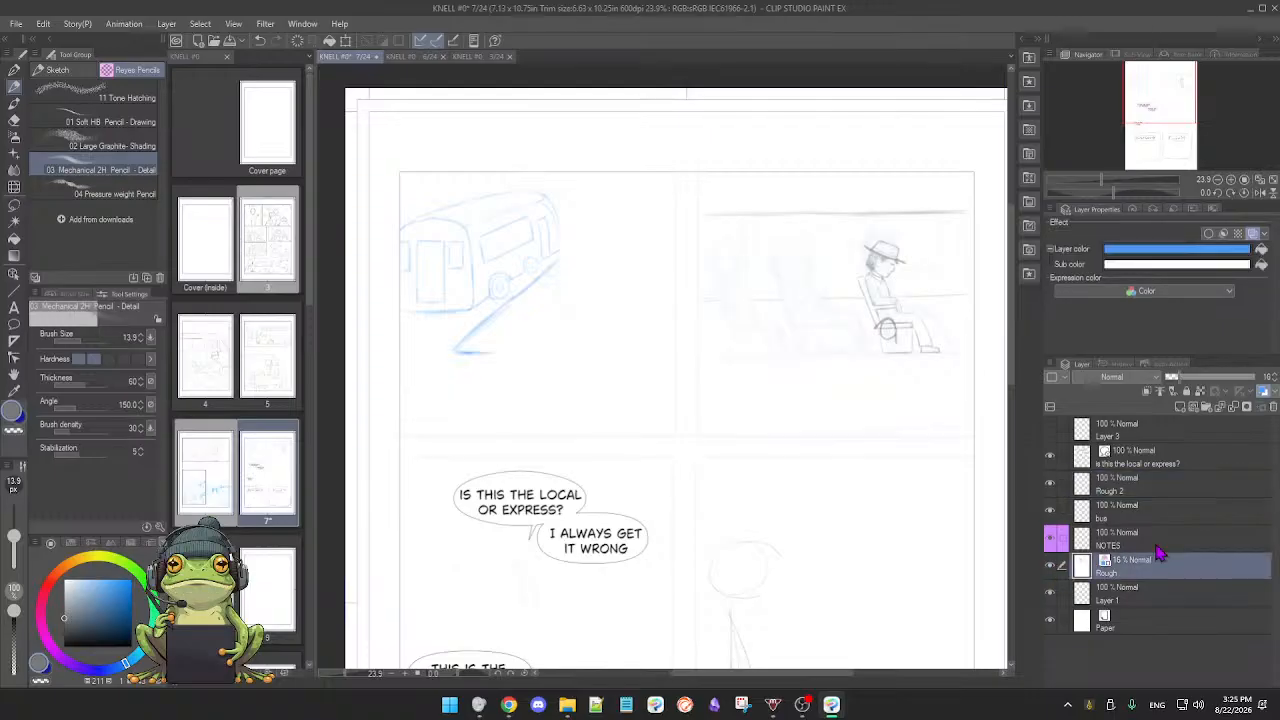
left_click_drag(1196, 378, 1263, 386)
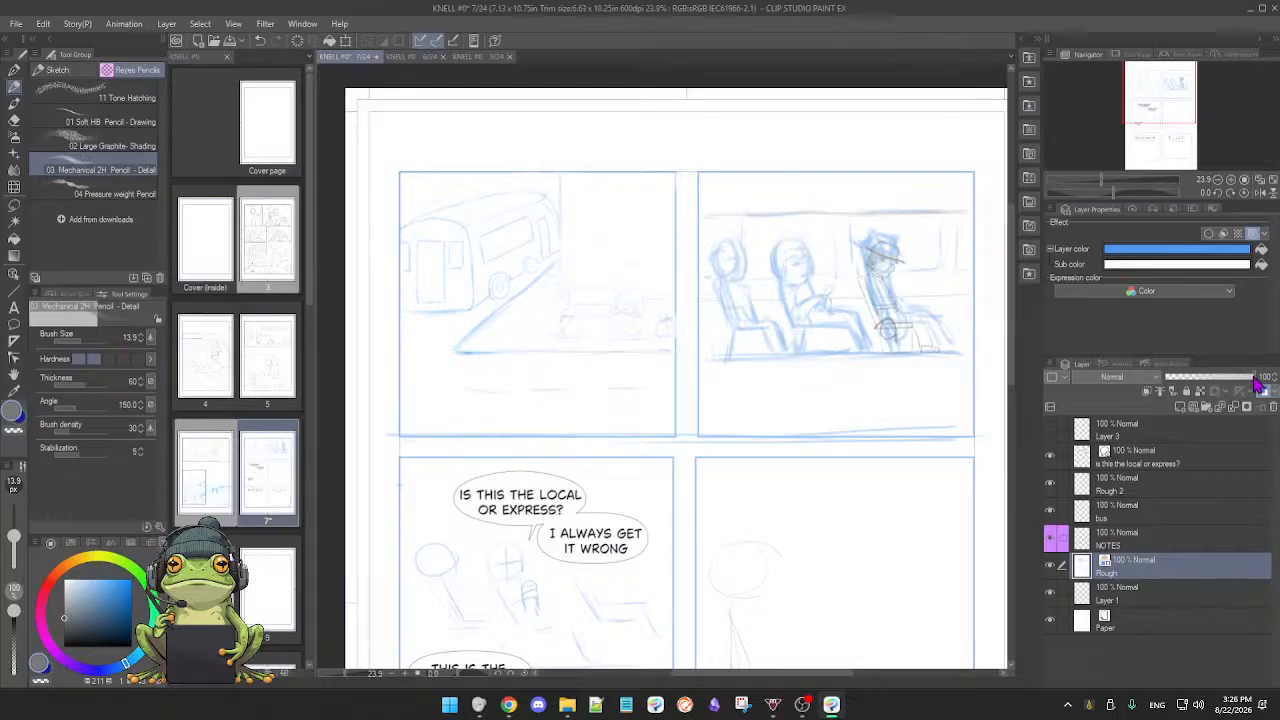
mouse_move(1256, 385)
left_mouse_down()
mouse_move(1213, 384)
mouse_move(1243, 384)
left_mouse_up()
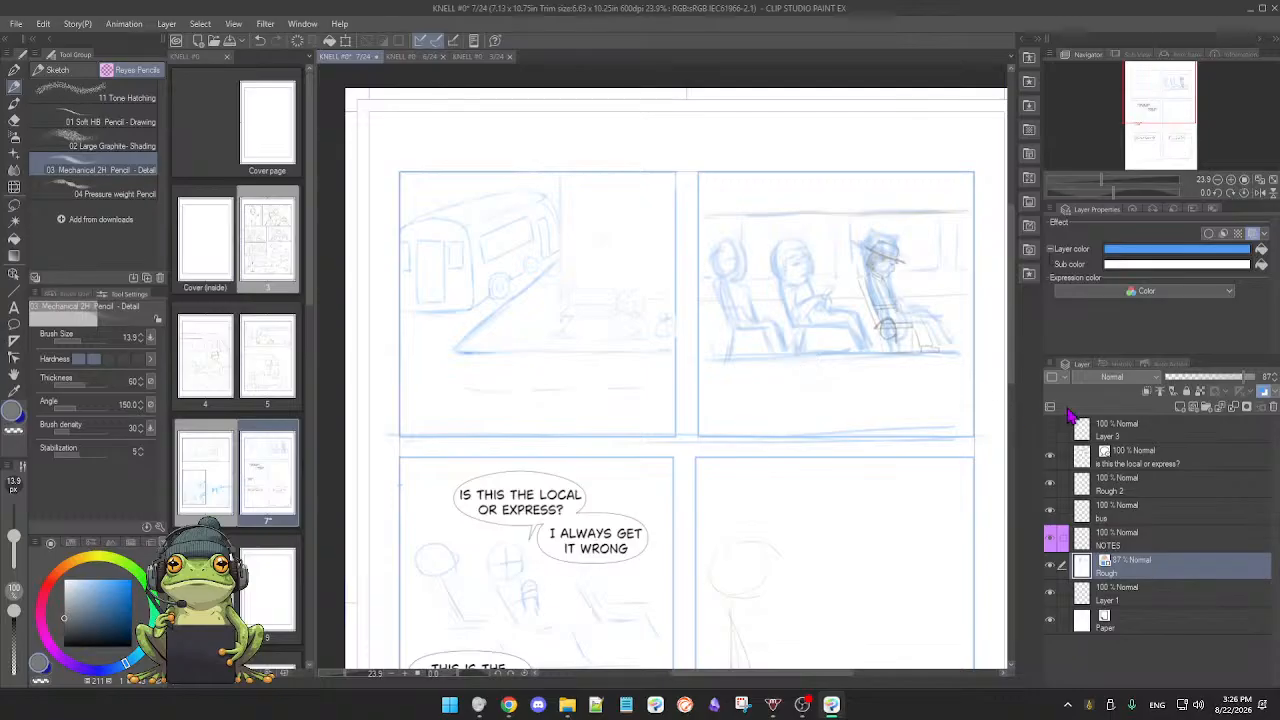
left_click_drag(1243, 378, 1266, 388)
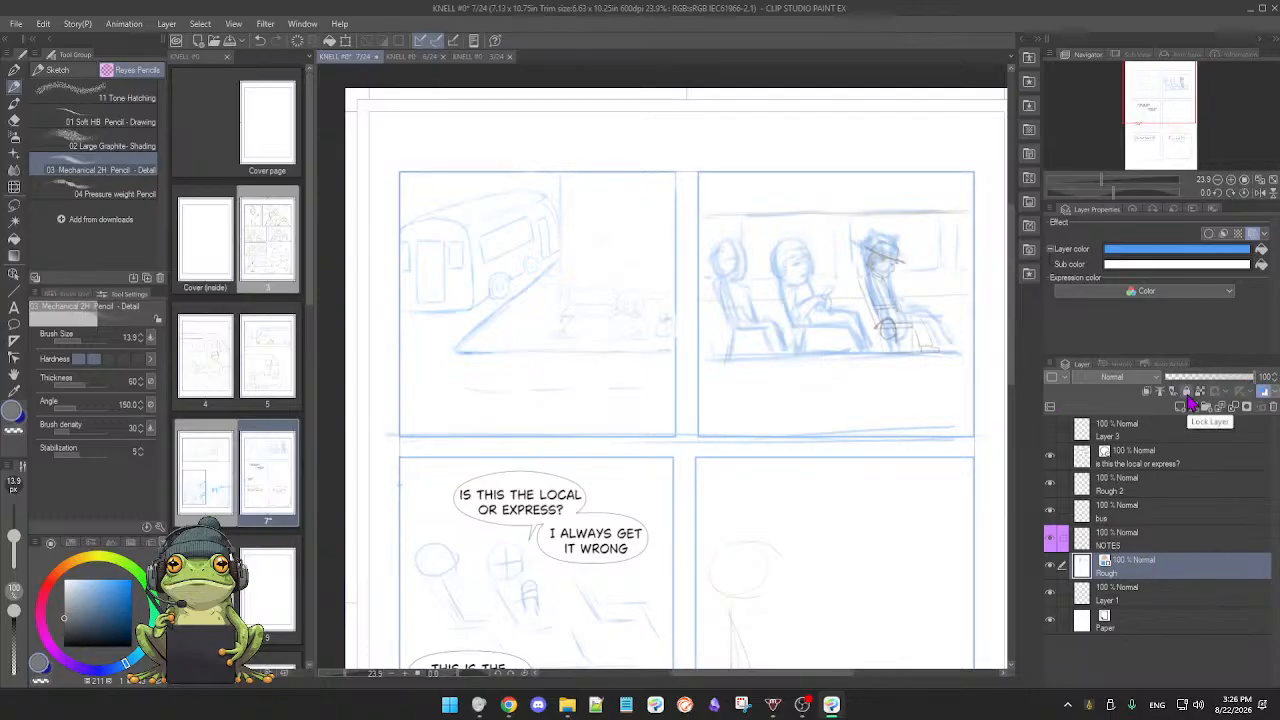
left_click(1264, 393)
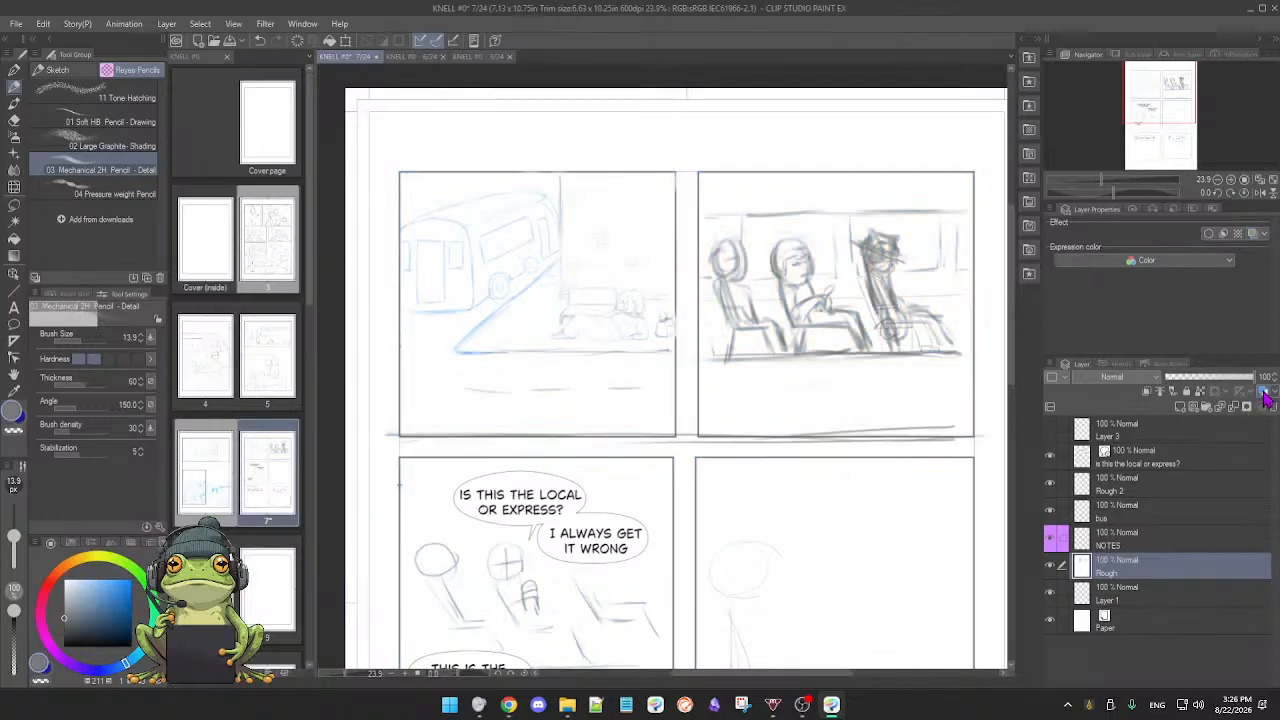
left_click(1264, 393)
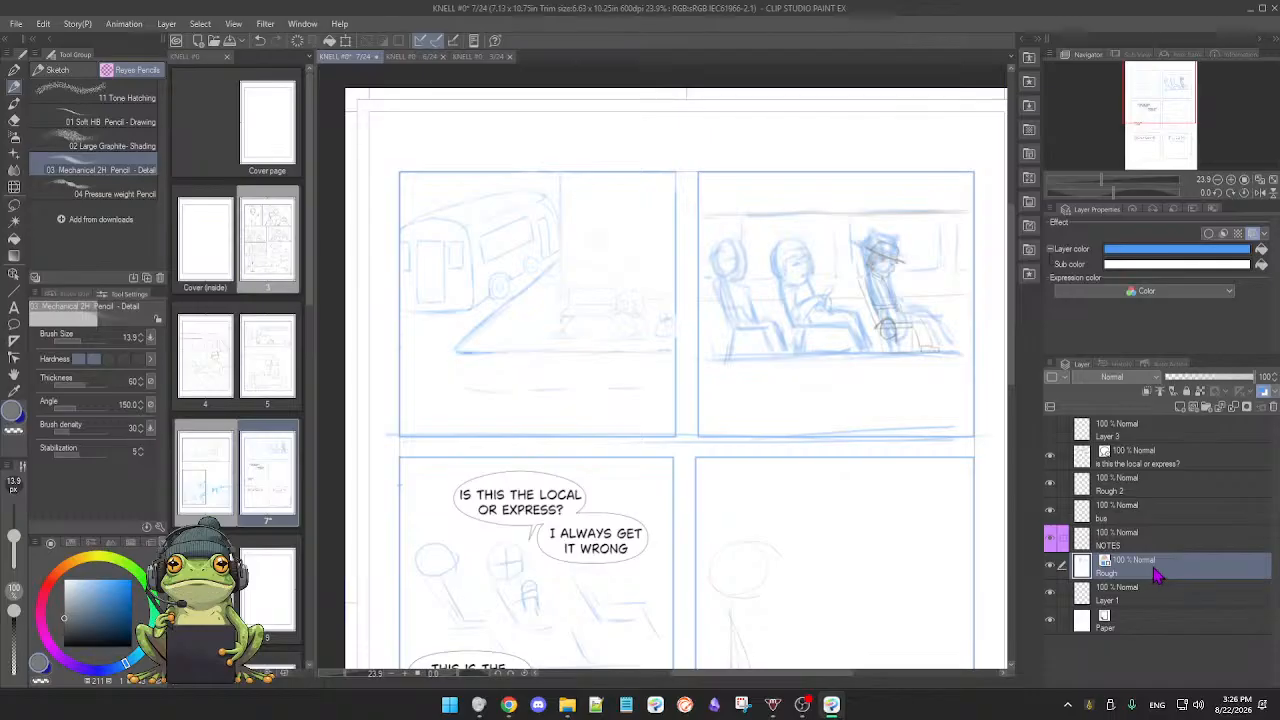
Step: Erase the blue rough figure and seat behind the hatted passenger on the Rough layer with the soft eraser at about 211.6 px
key("e")
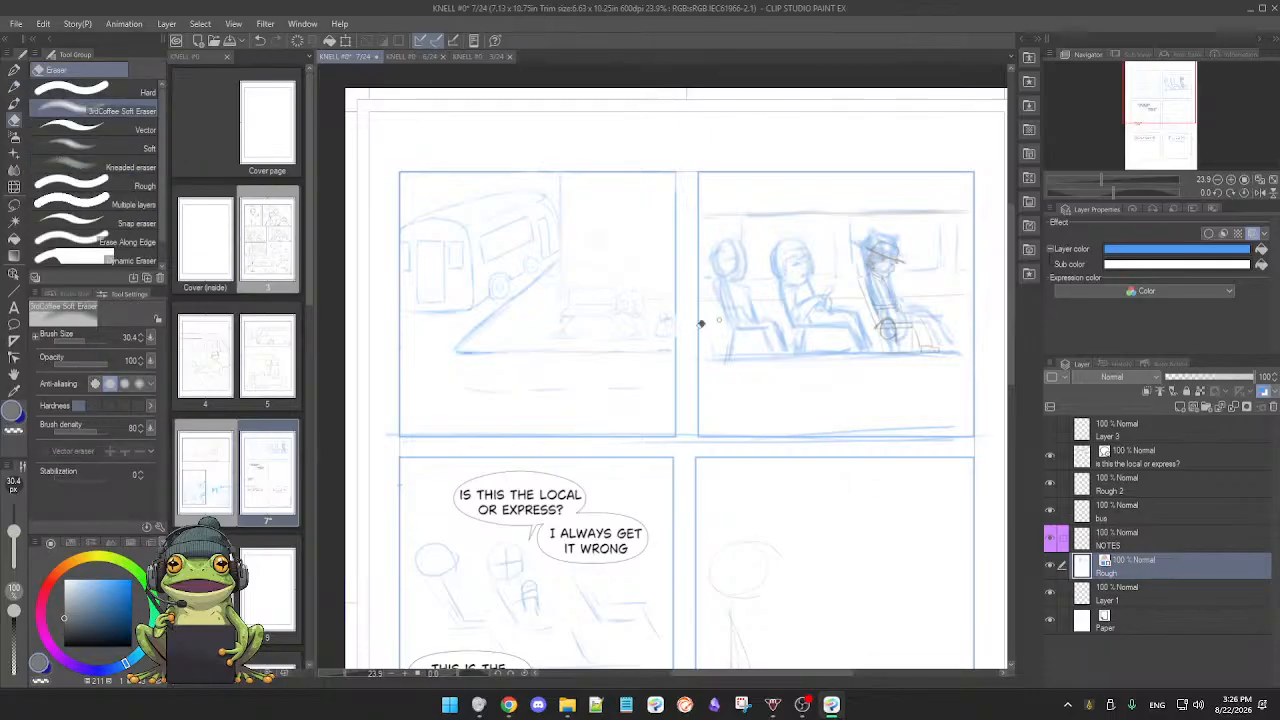
left_click_drag(14, 531, 16, 526)
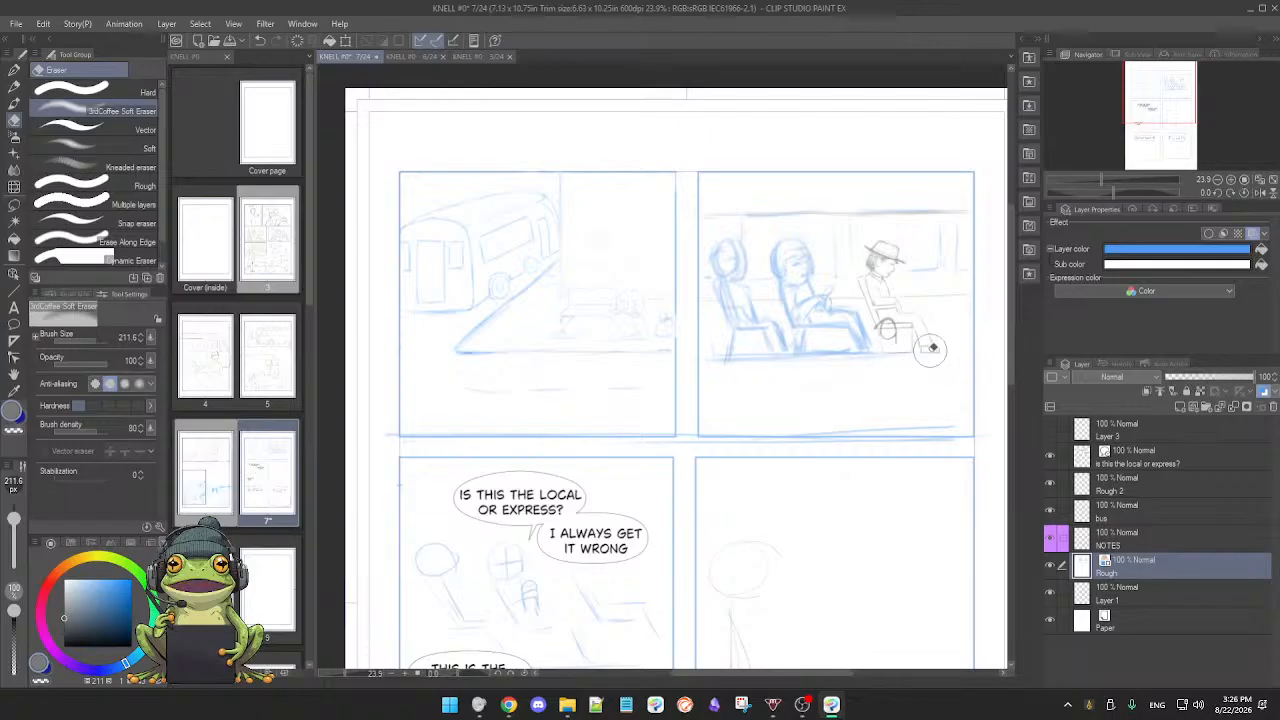
key("p")
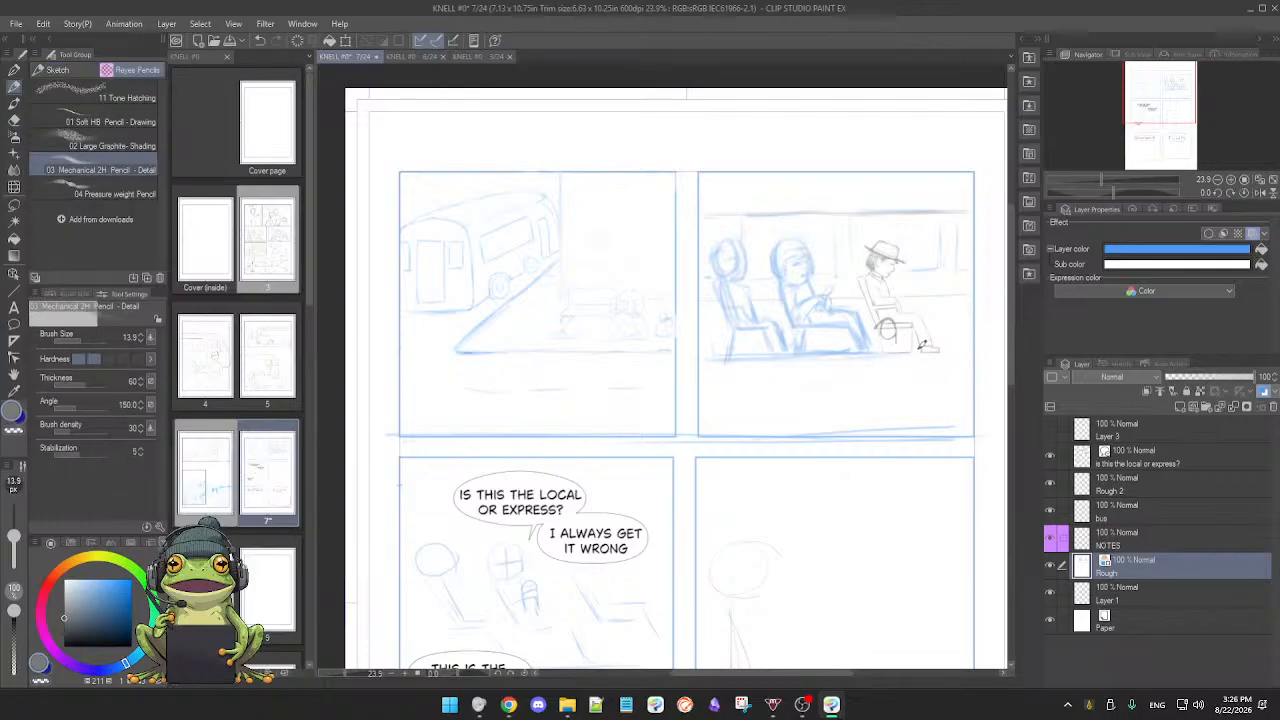
Step: Reduce the soft eraser to 62.2 px and clean up the leftover blue rough lines around the hatted passenger's seat base
scroll(924, 355, "up", 2)
scroll(925, 364, "up", 2)
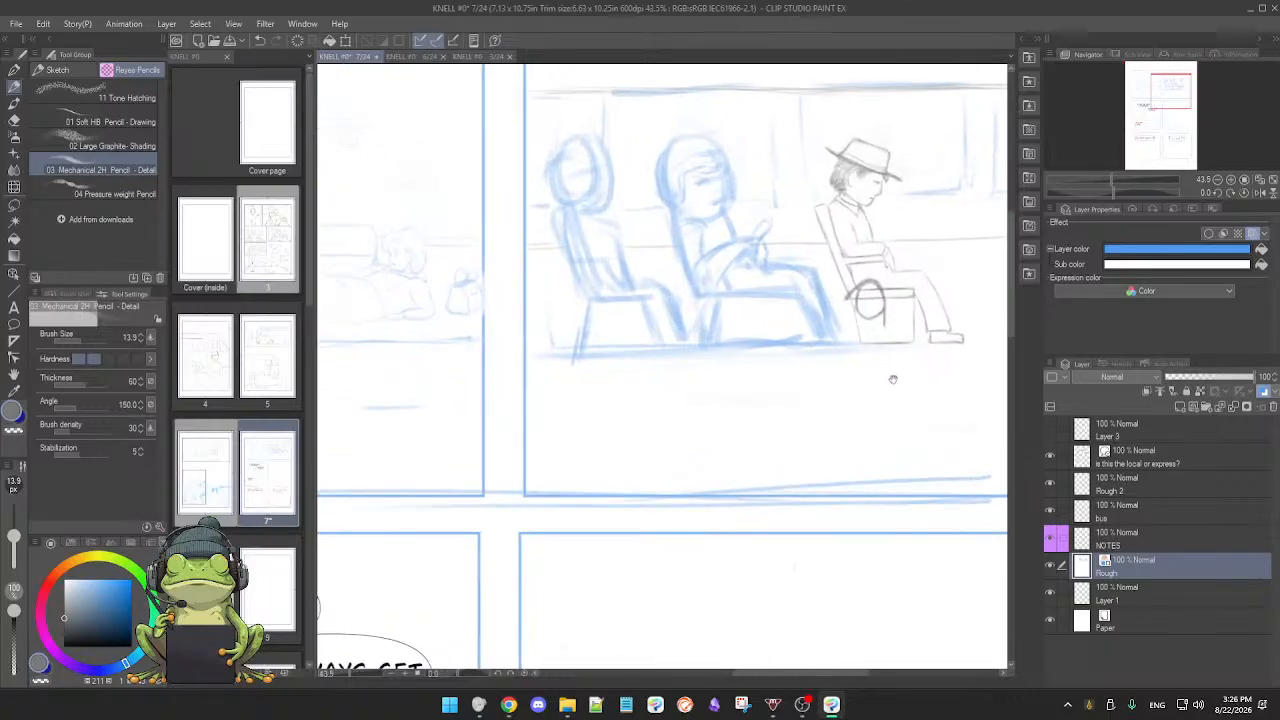
left_click_drag(829, 434, 768, 458)
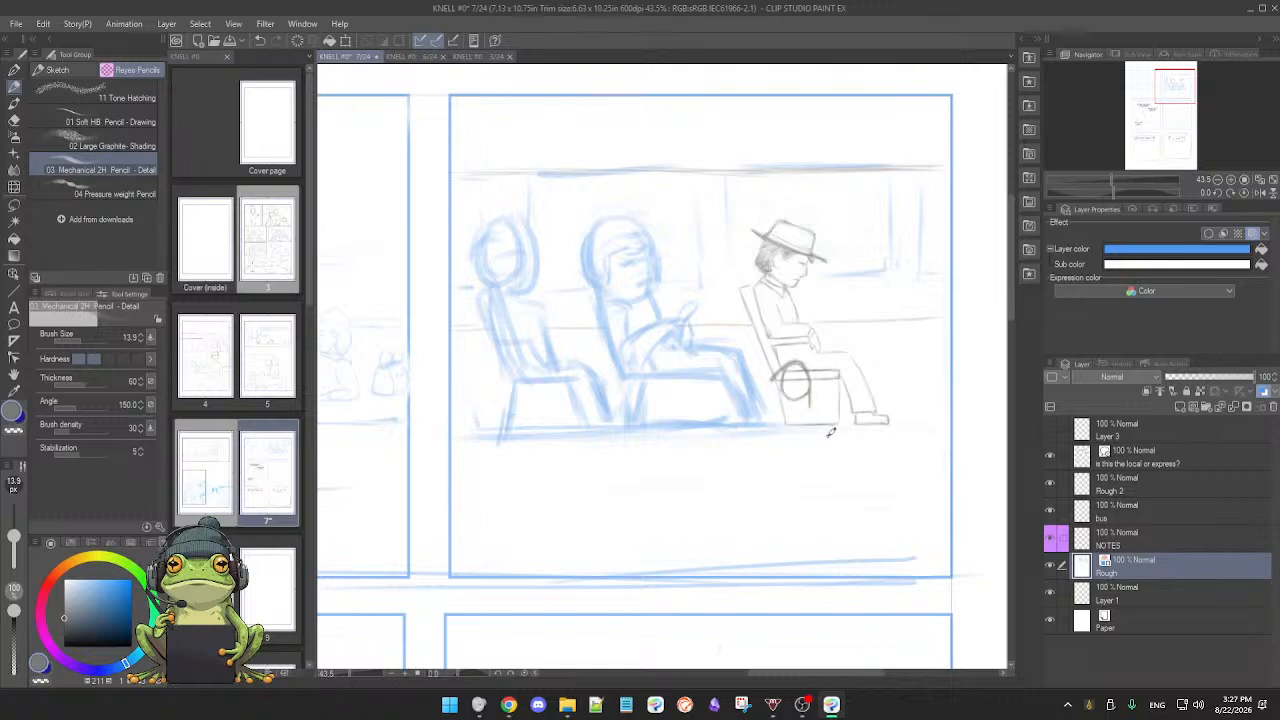
left_click_drag(823, 440, 851, 430)
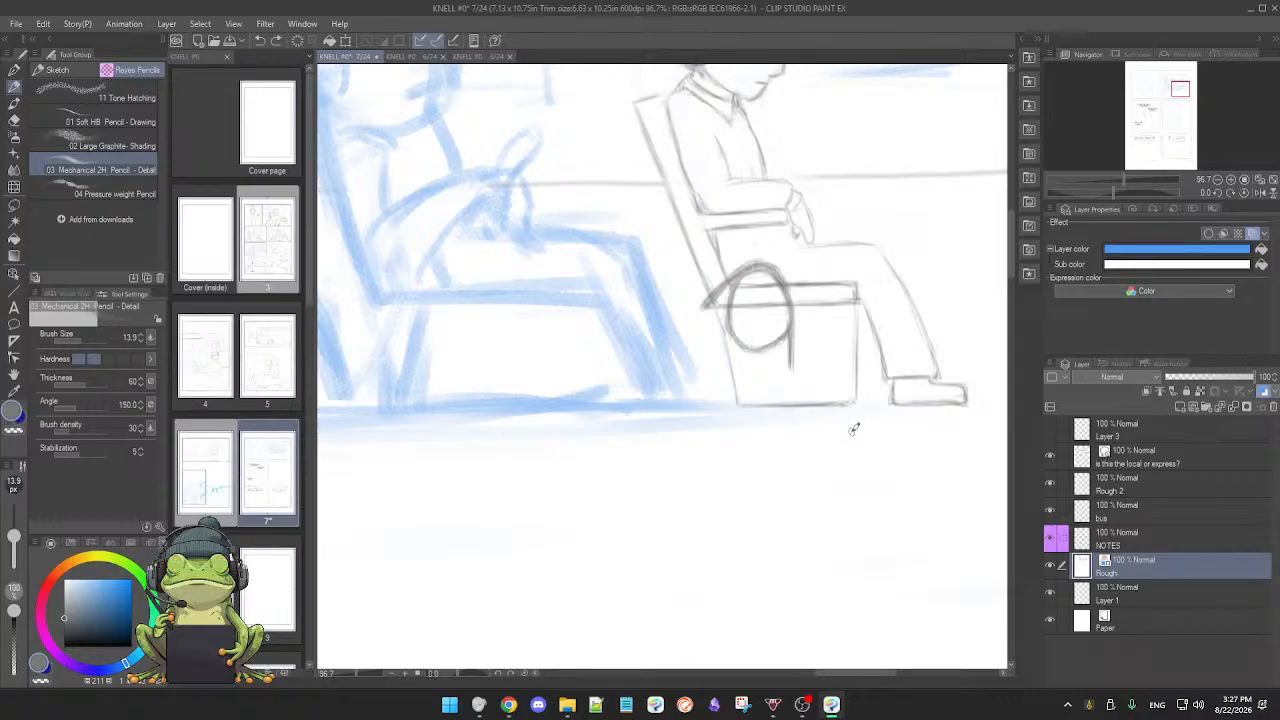
left_click(857, 431)
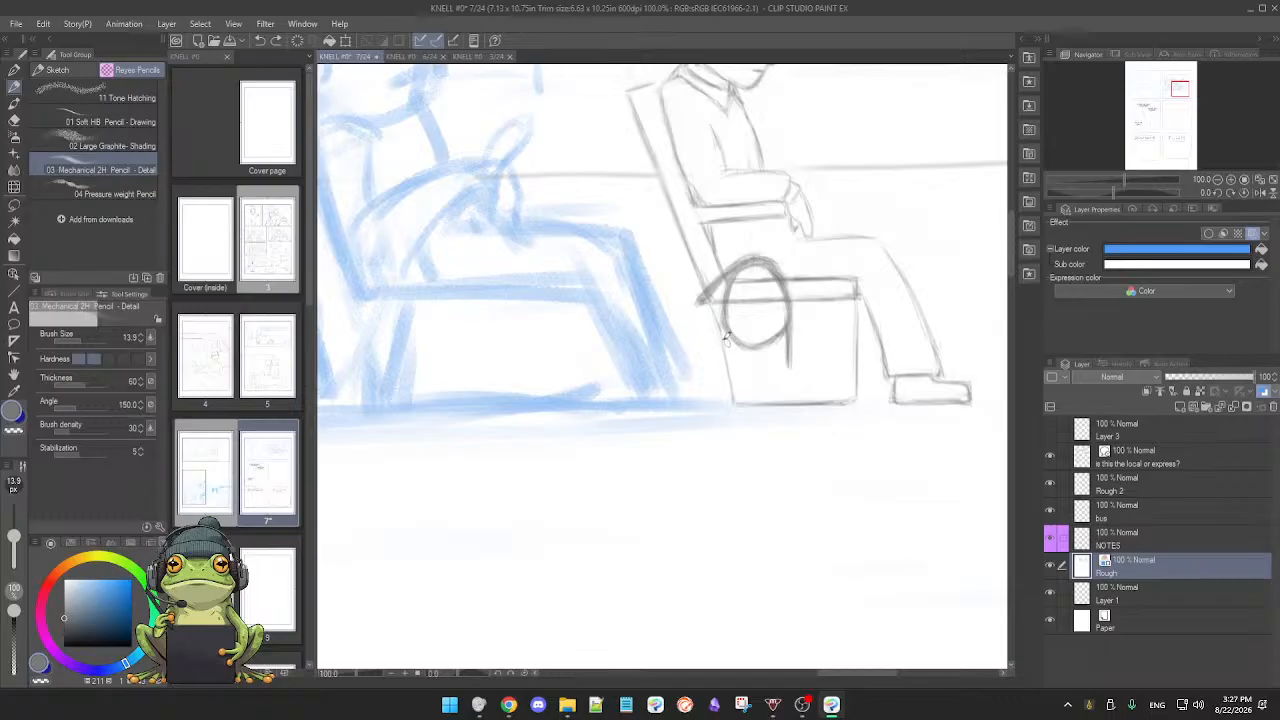
key("e")
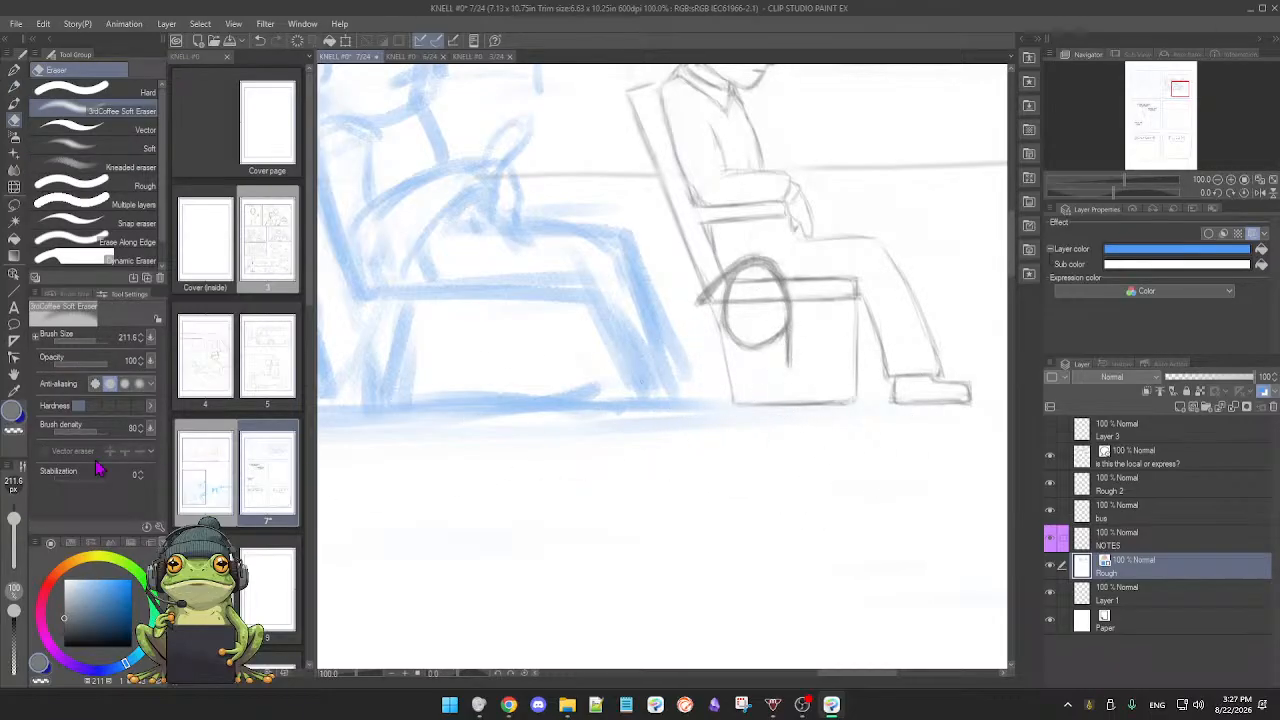
left_click_drag(14, 530, 14, 527)
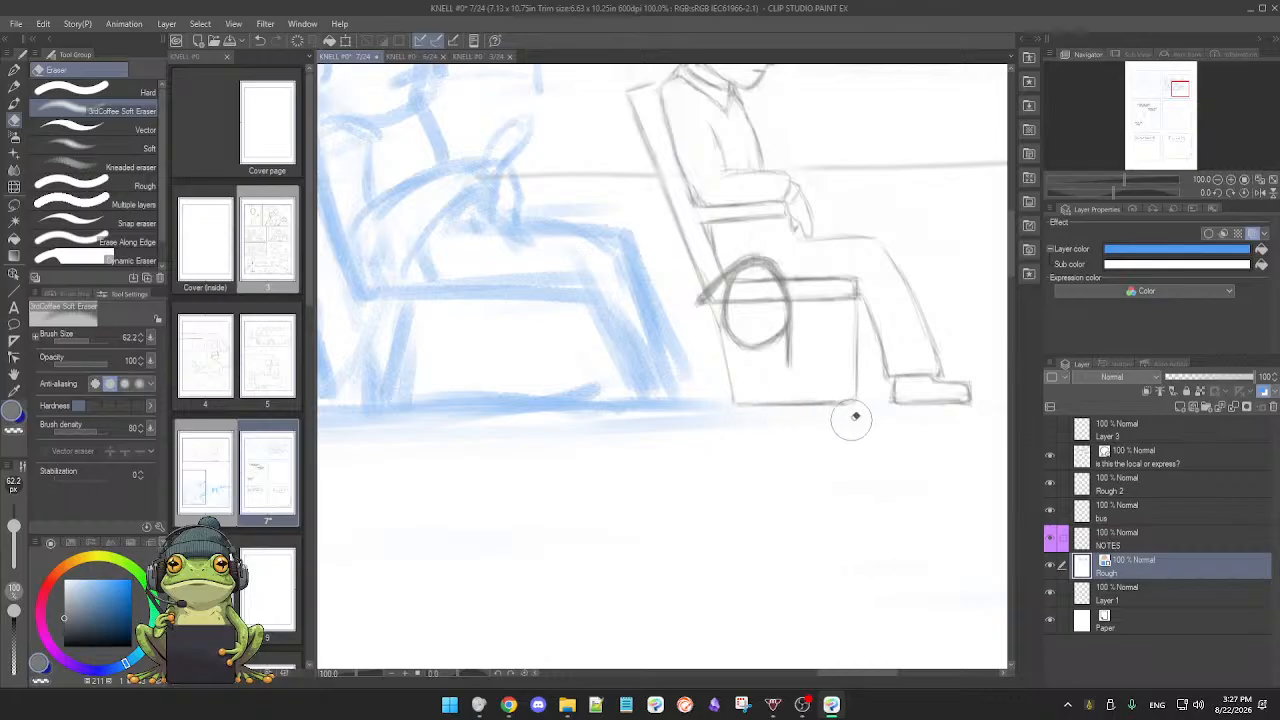
key("p")
left_click_drag(891, 441, 830, 435)
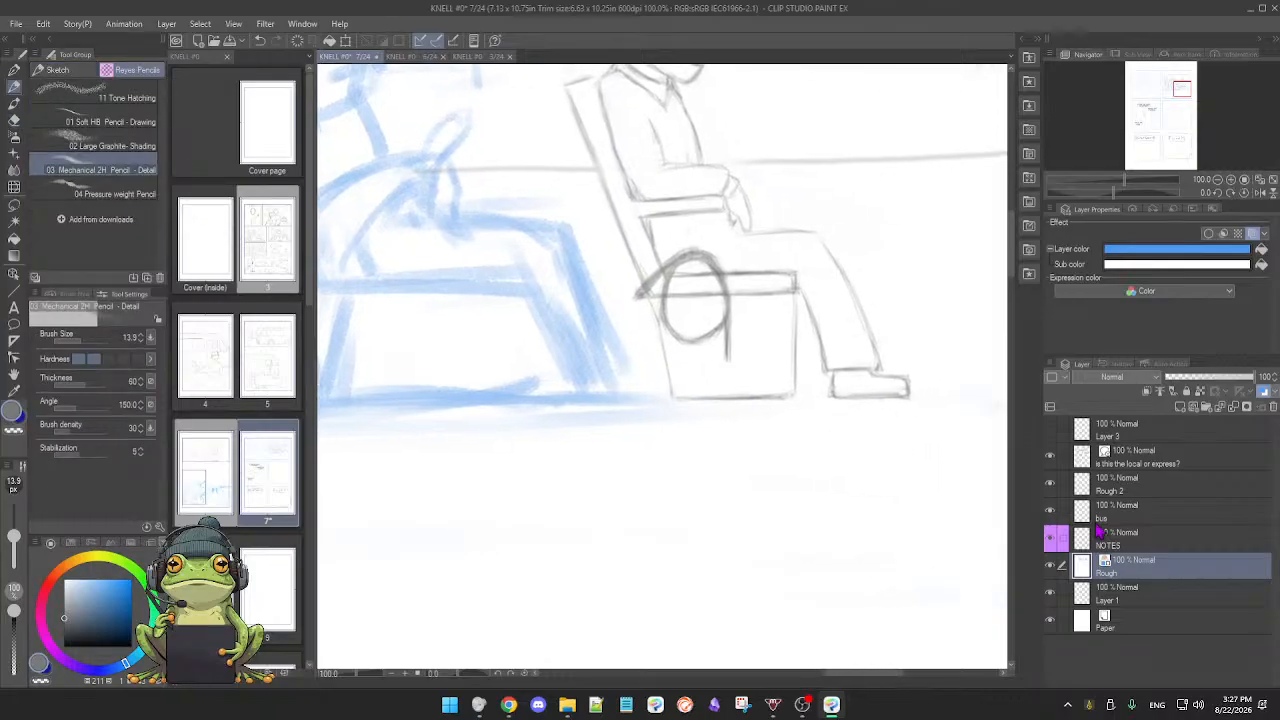
Step: Compare the bus interior panel with the Rough layer hidden and shown, checking the hatted passenger against the blue passengers
left_click(1050, 566)
left_click(1050, 566)
left_click_drag(920, 509, 890, 508)
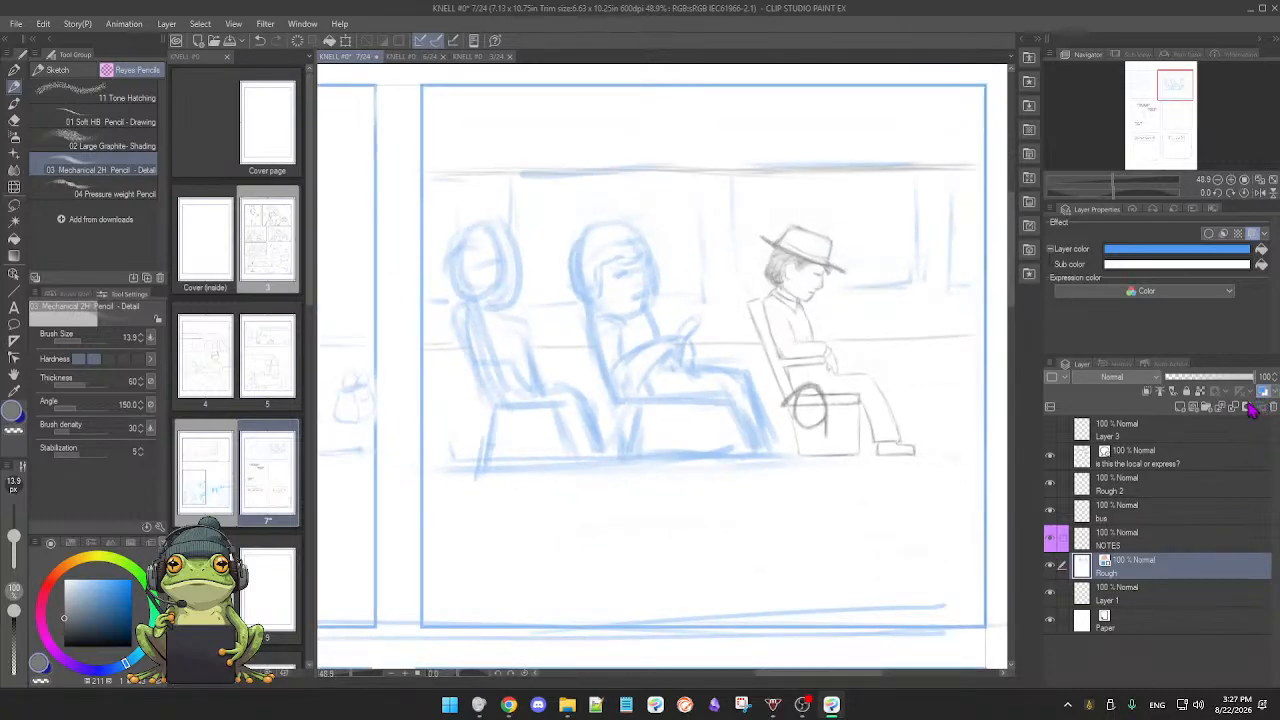
left_click_drag(910, 455, 897, 493)
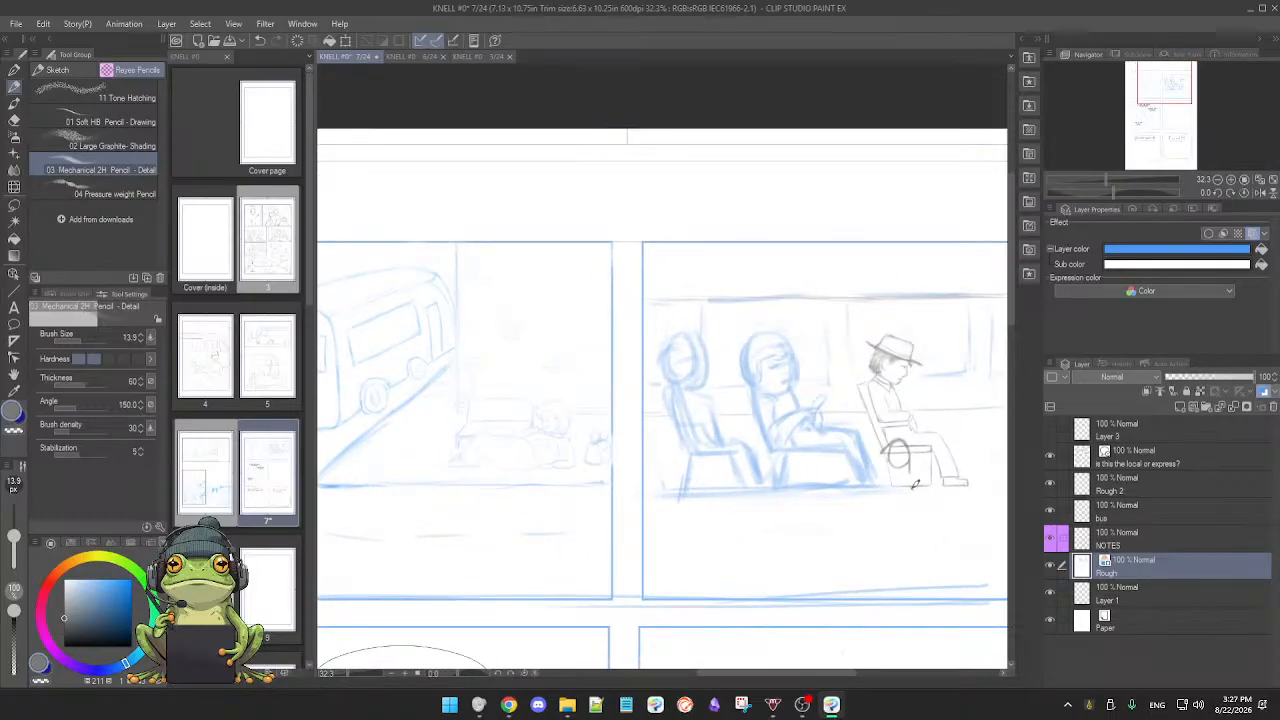
left_click_drag(914, 496, 890, 474)
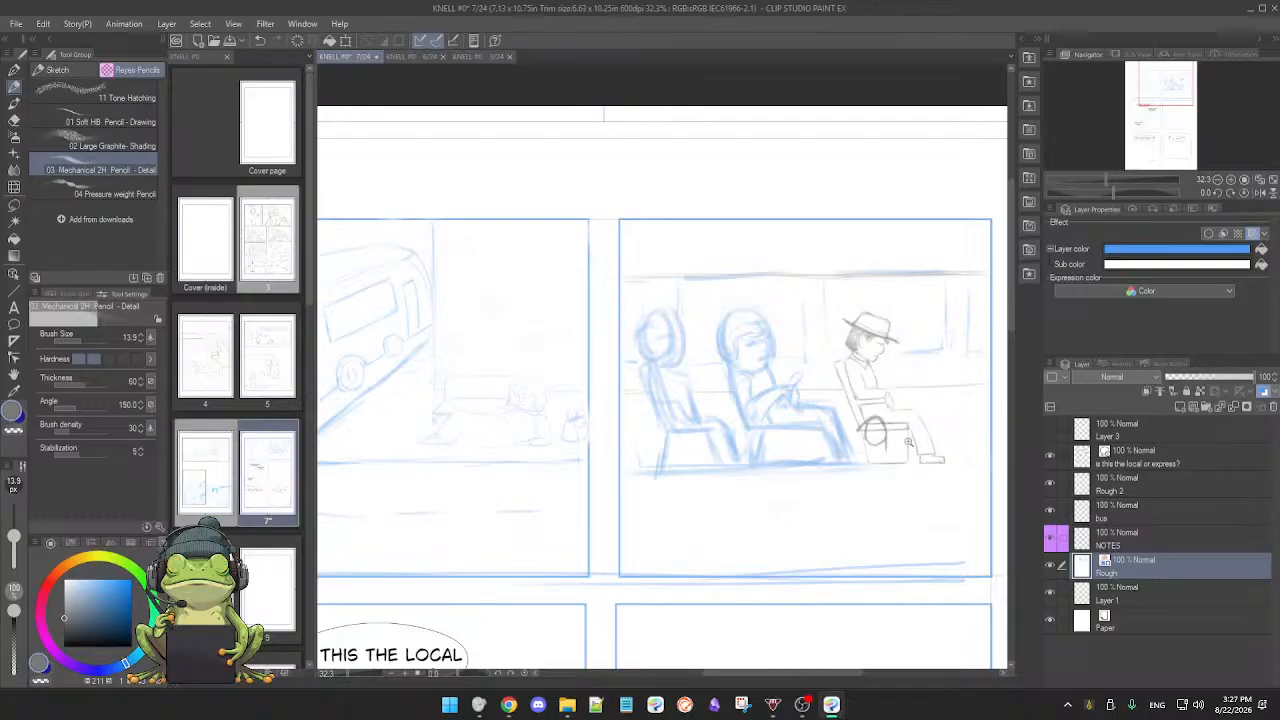
scroll(908, 441, "up", 3)
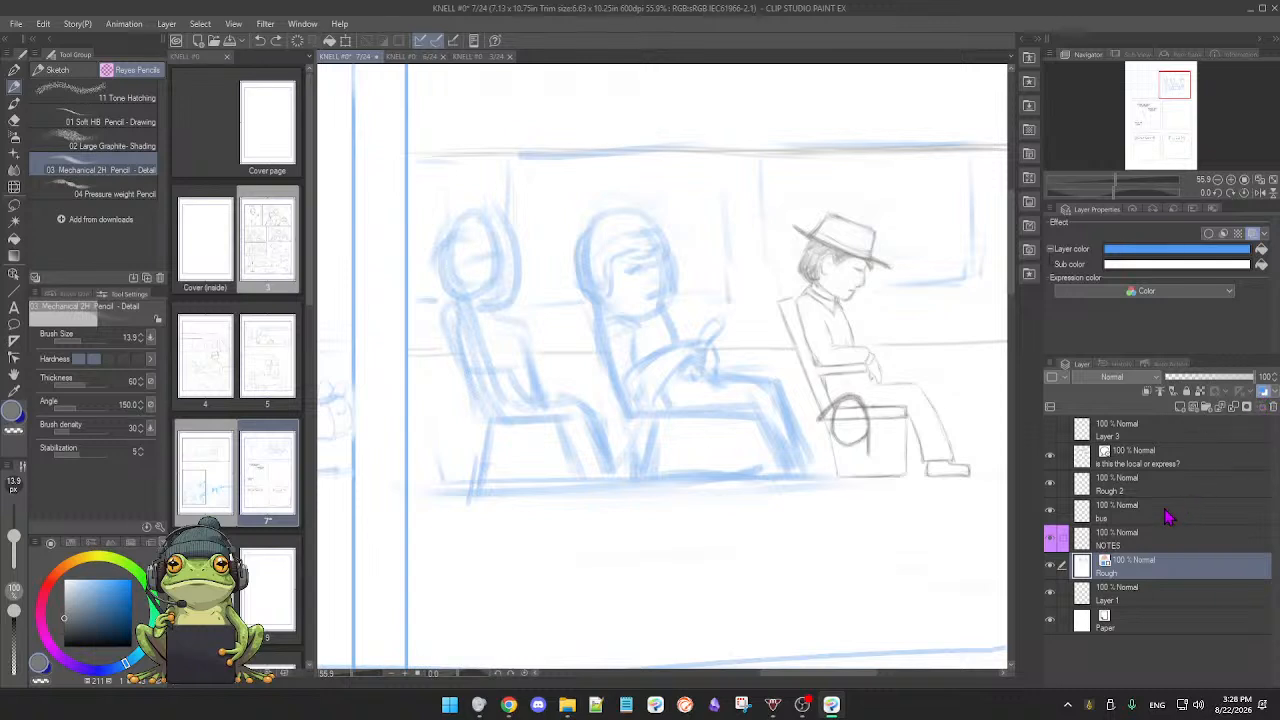
Step: Make Rough 2 the active layer and compare the panel with that layer hidden and shown
left_click(1158, 490)
left_click(1050, 484)
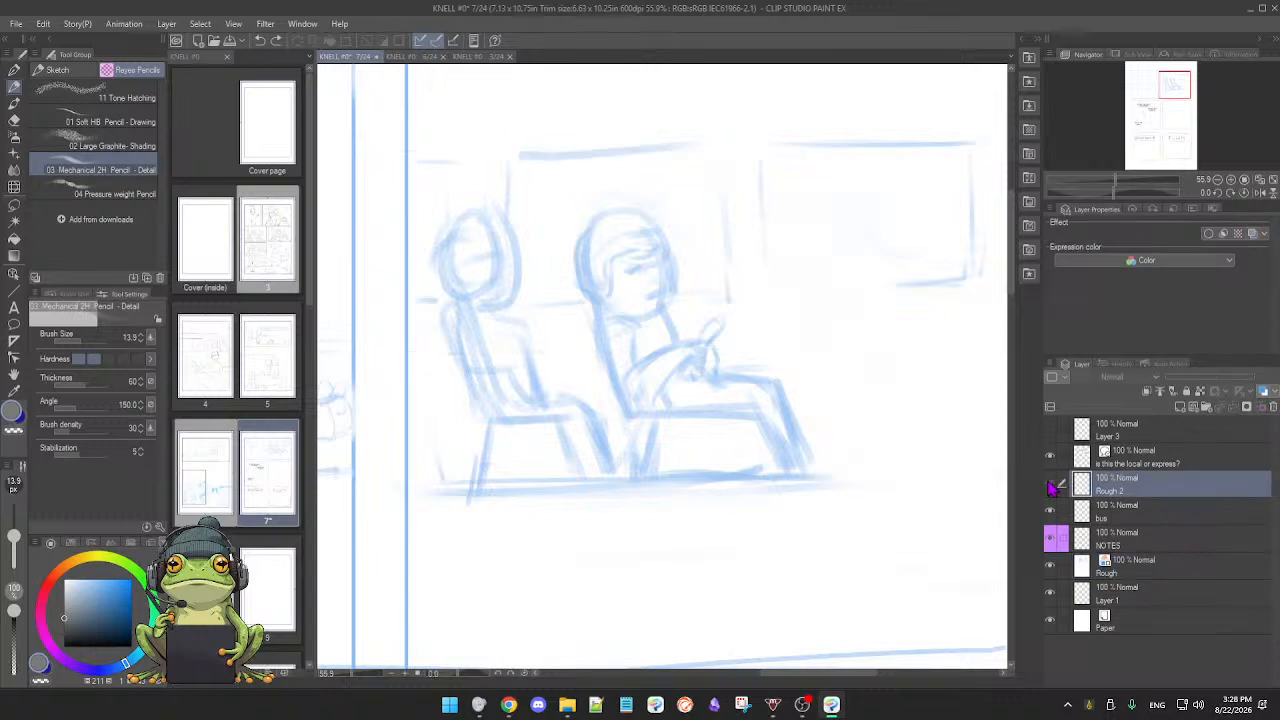
left_click(1050, 484)
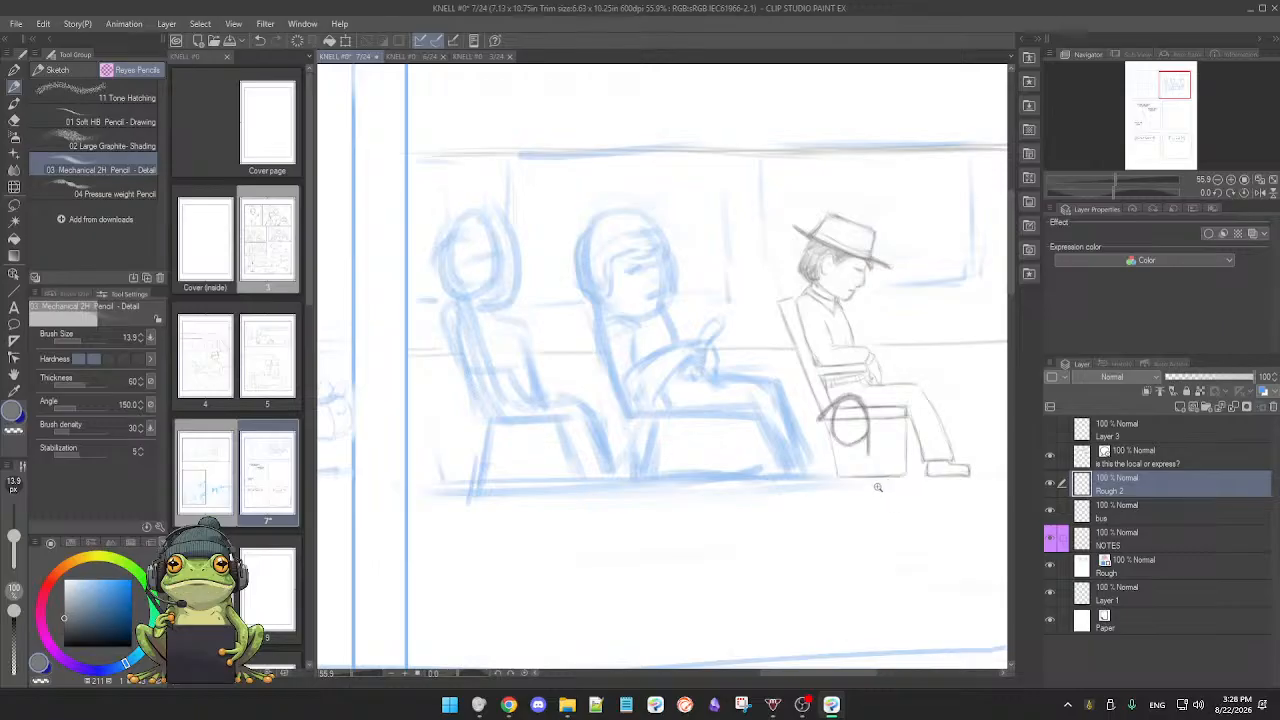
scroll(878, 487, "down", 3)
scroll(875, 488, "up", 2)
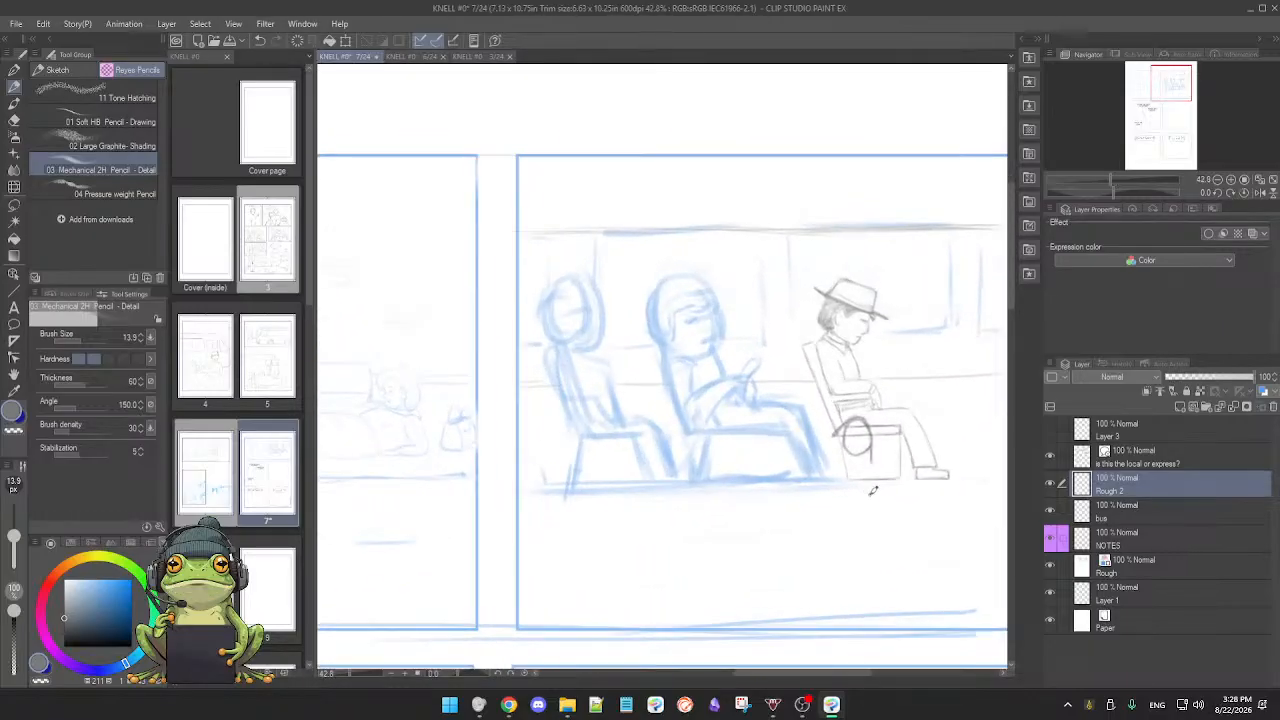
scroll(862, 498, "down", 1)
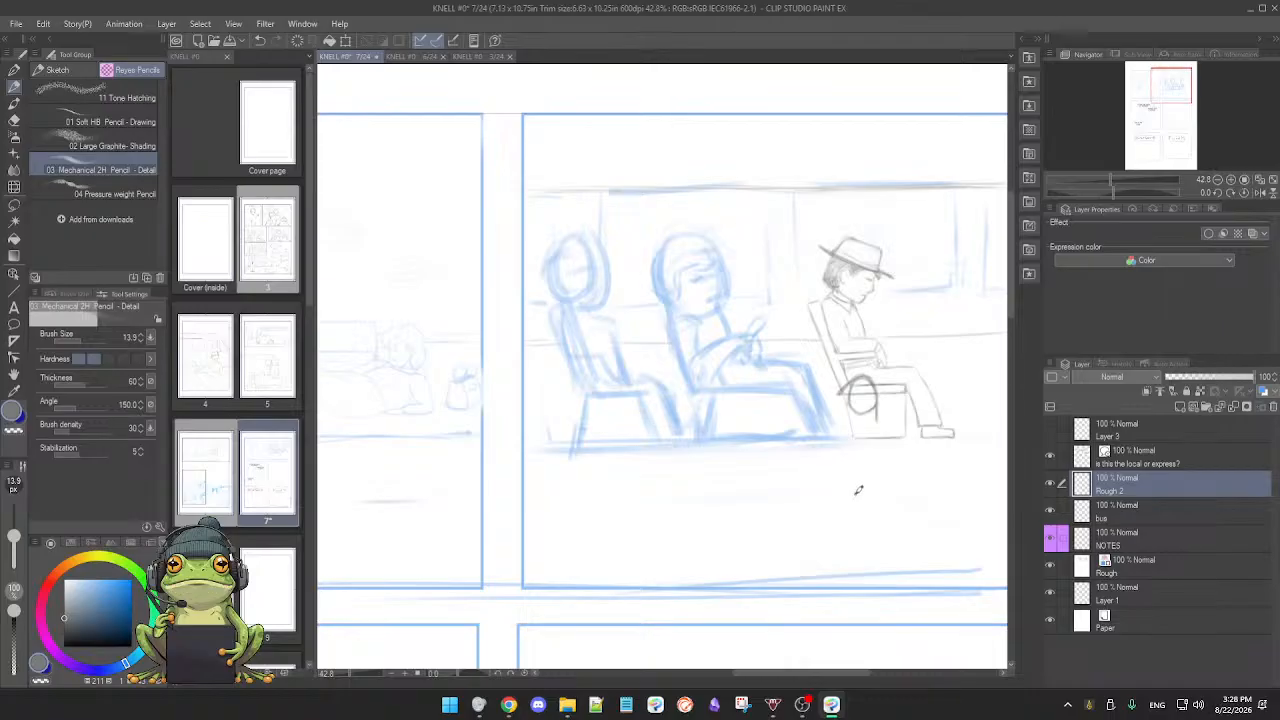
Step: Make Rough the active layer and turn off its blue layer color
scroll(862, 495, "down", 1)
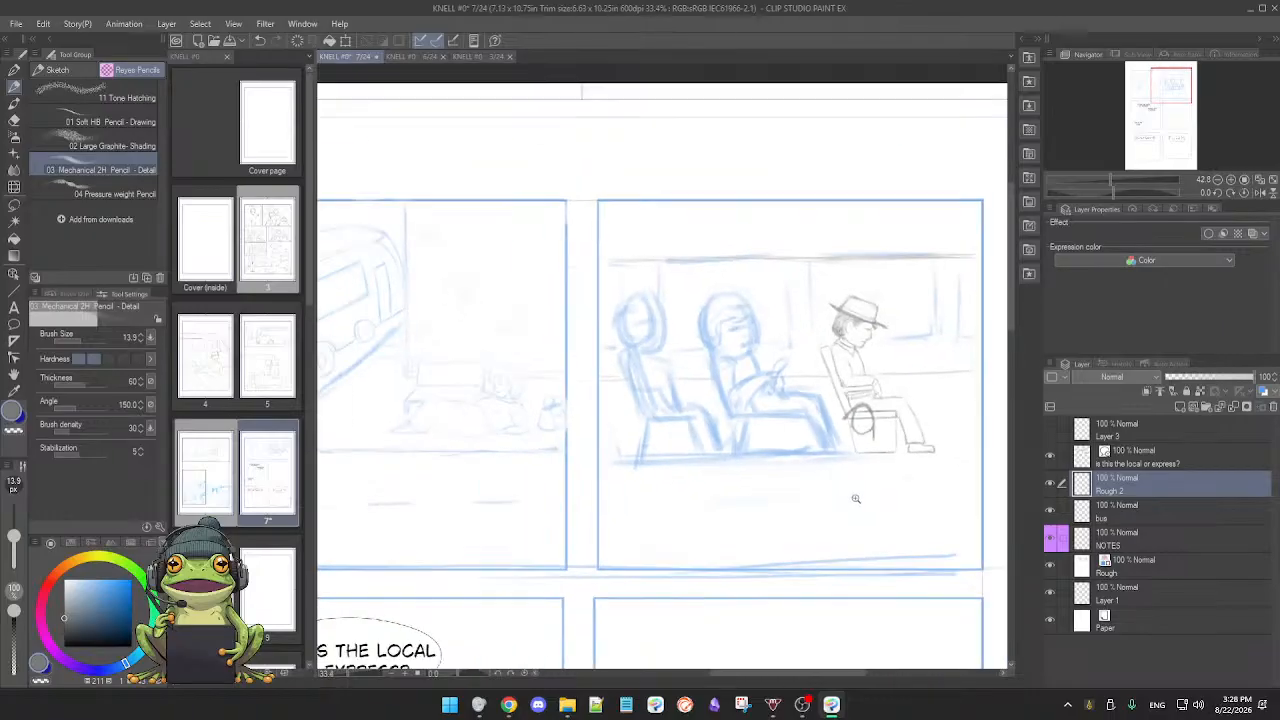
scroll(859, 500, "up", 1)
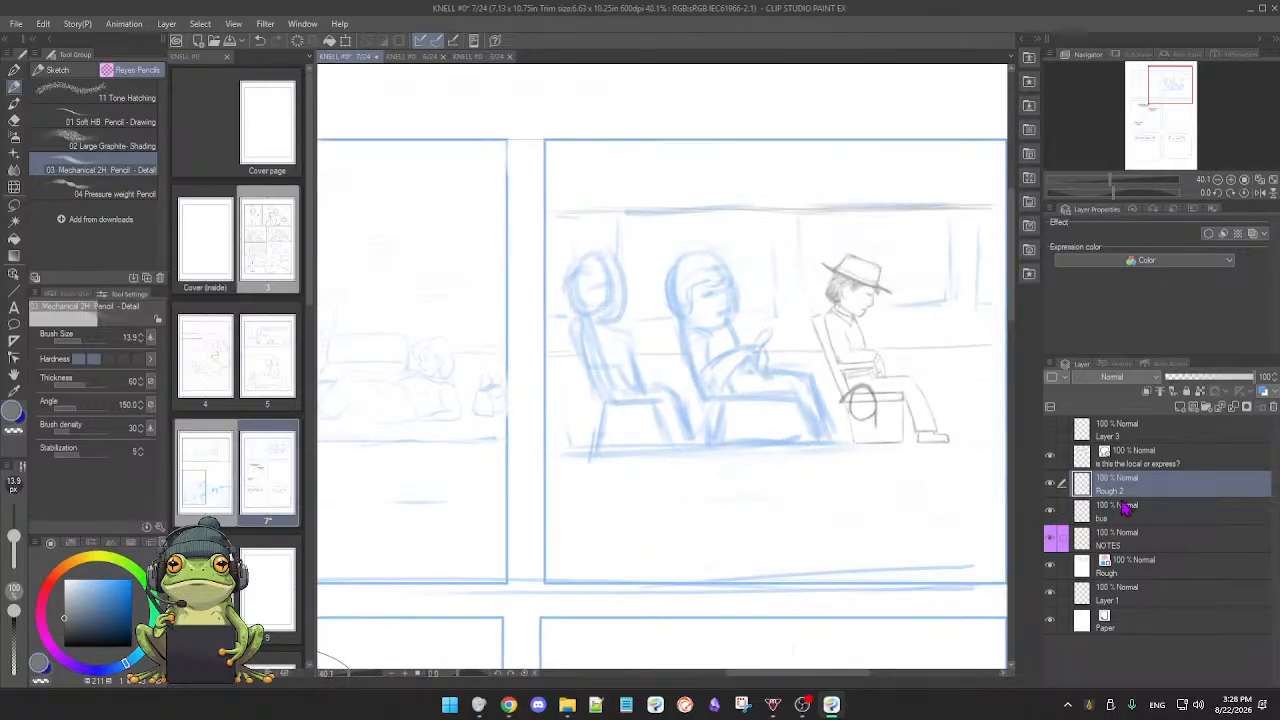
left_click(1138, 566)
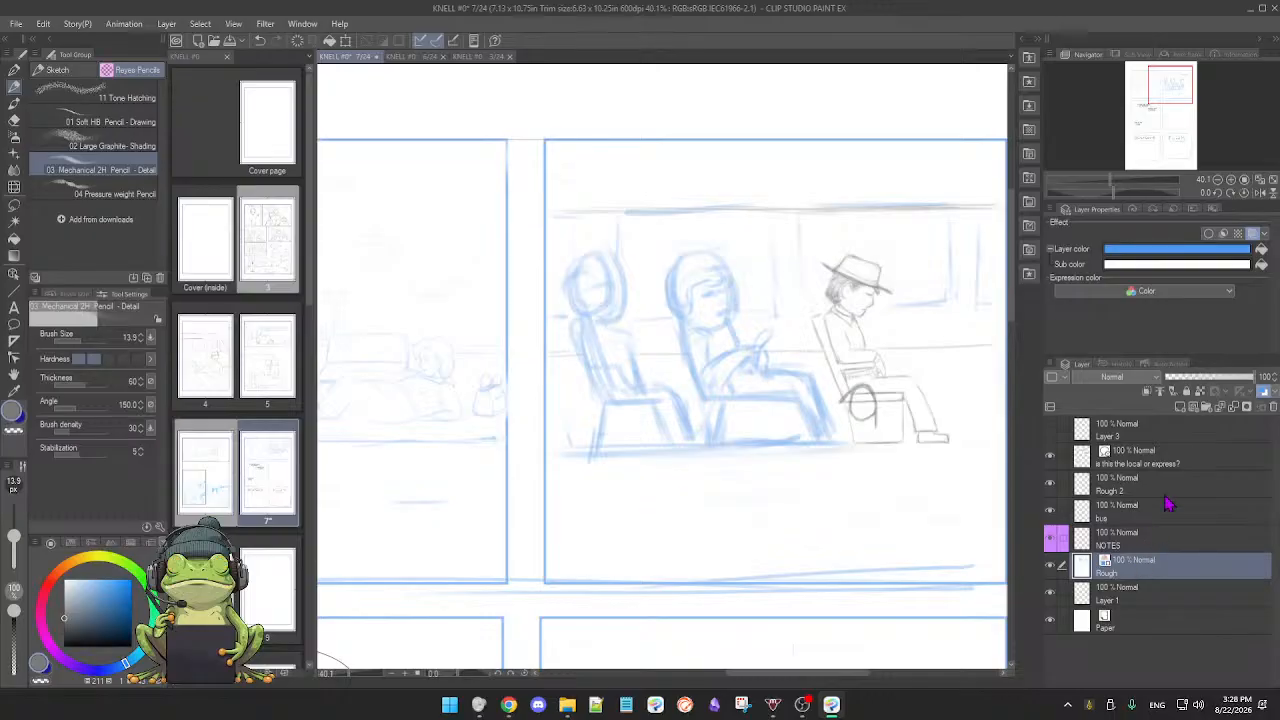
left_click(1262, 394)
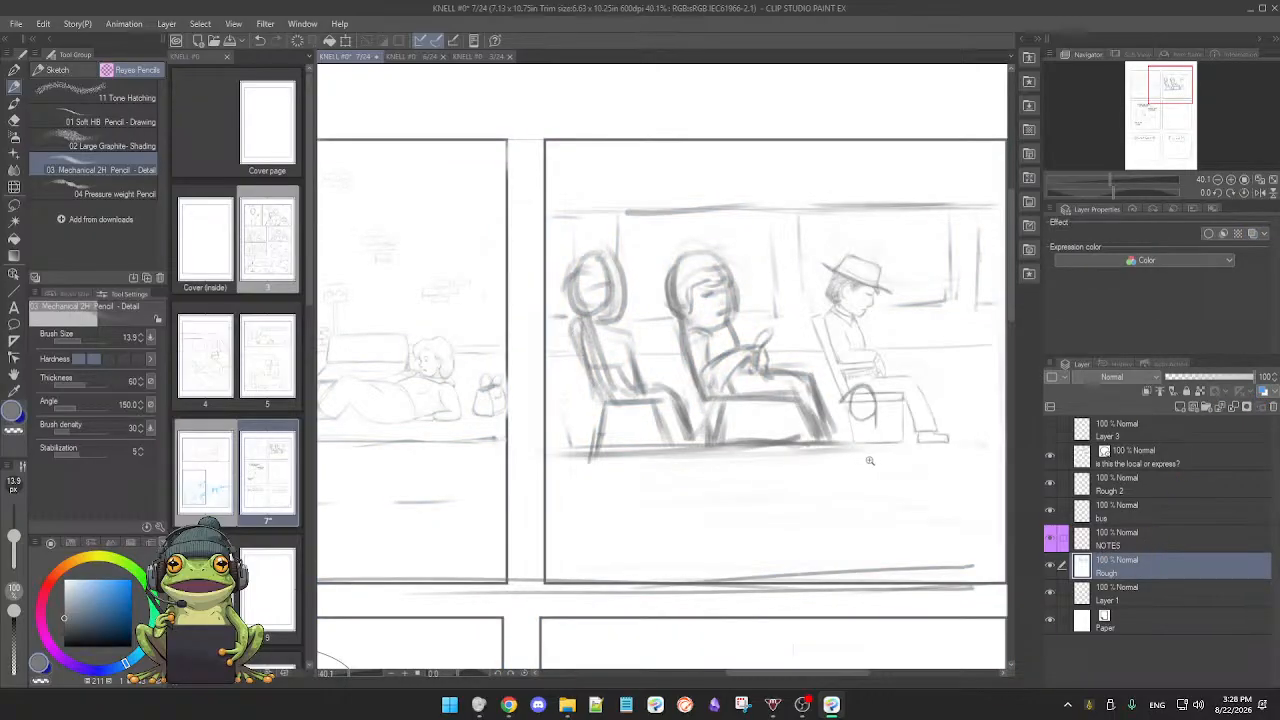
scroll(876, 449, "down", 2)
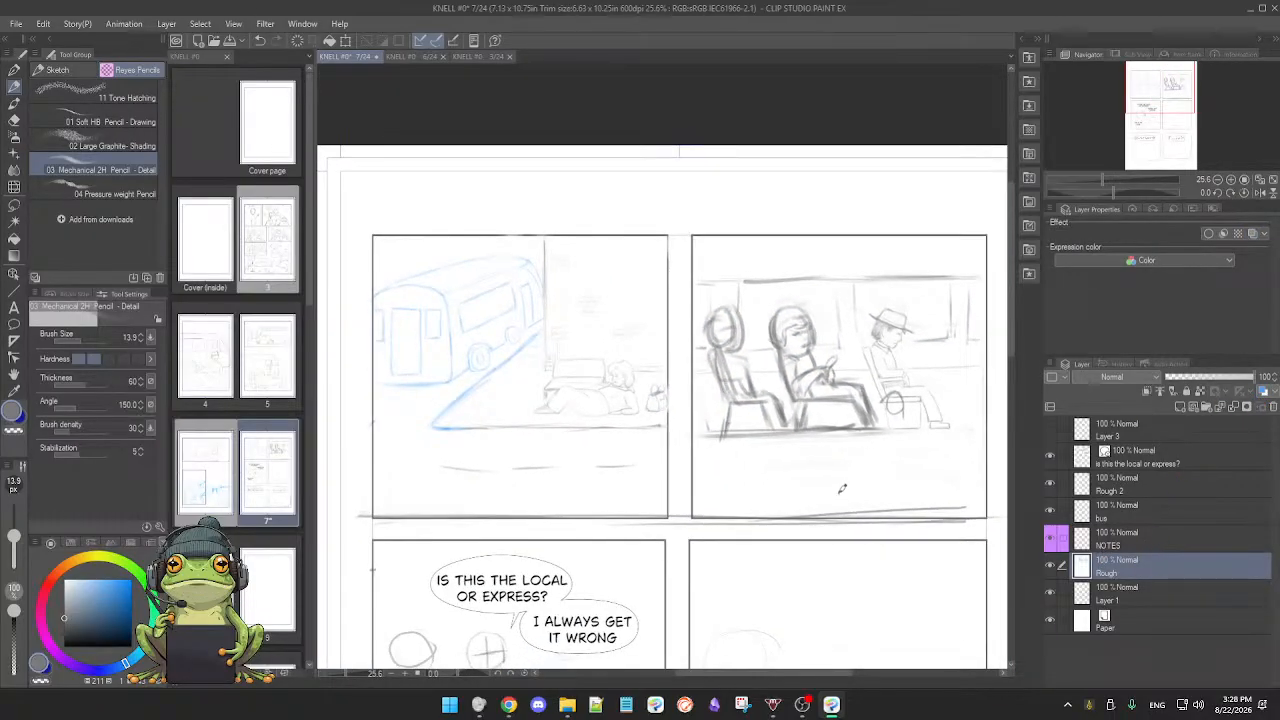
mouse_move(839, 499)
left_mouse_down()
mouse_move(834, 480)
mouse_move(848, 469)
left_mouse_up()
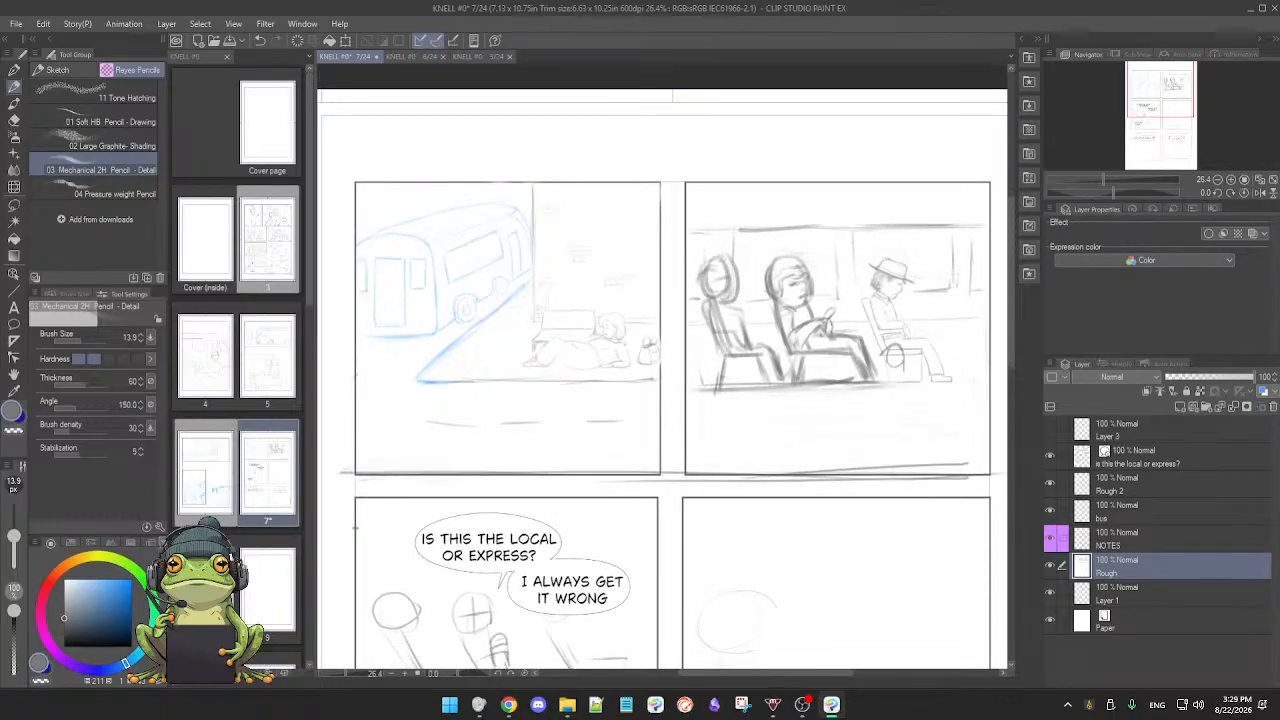
key("alt+Tab")
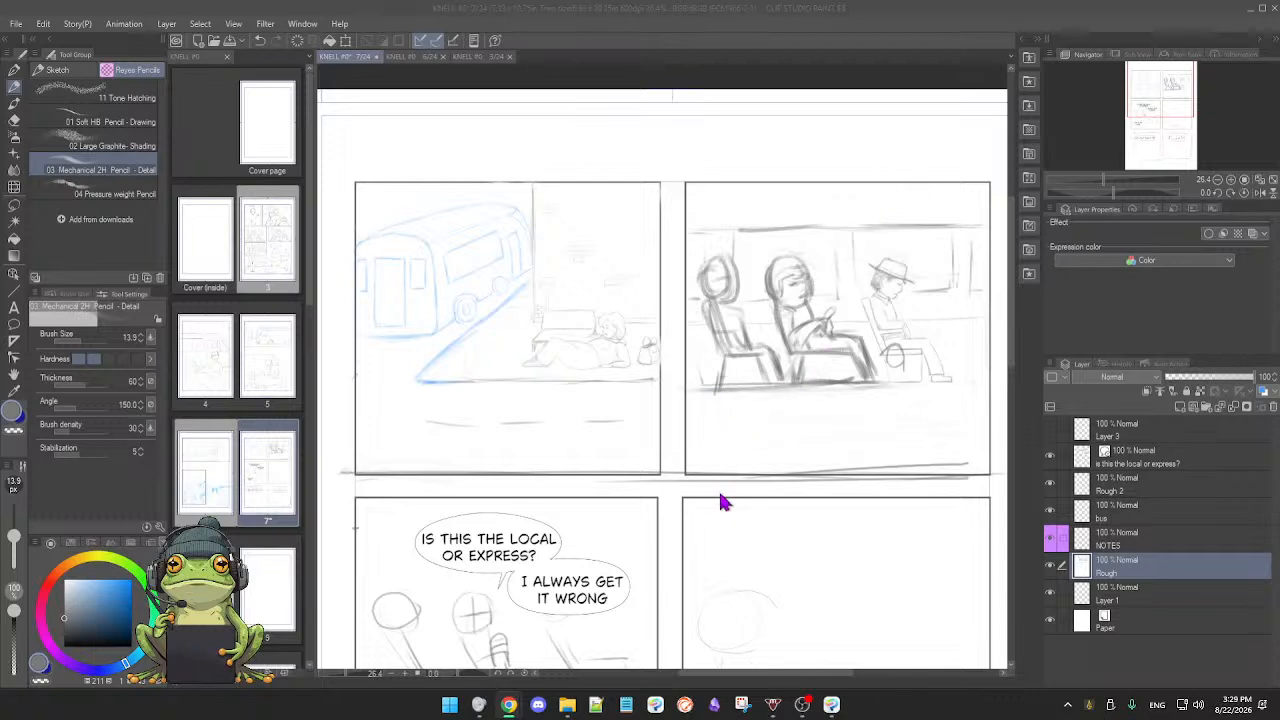
left_click(972, 80)
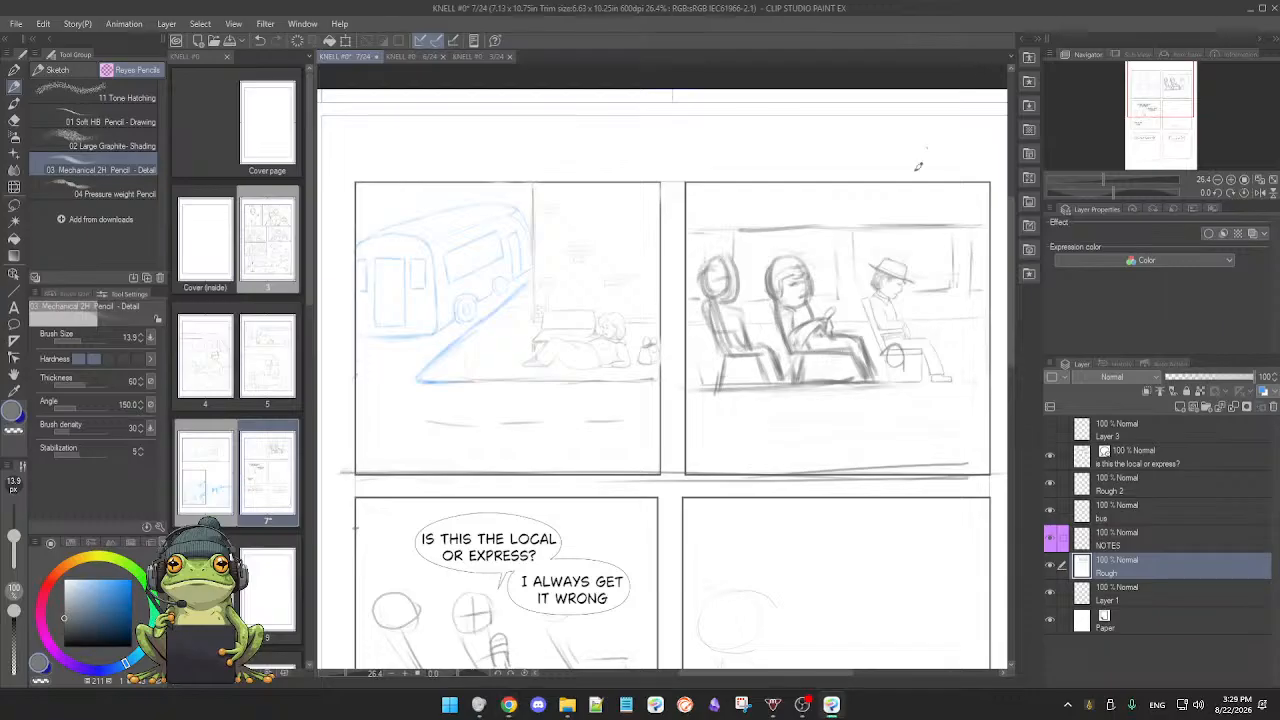
Step: Erase the stray rough lines along the lower border of the bus interior panel with the soft eraser at 62.2 px
scroll(829, 469, "down", 2)
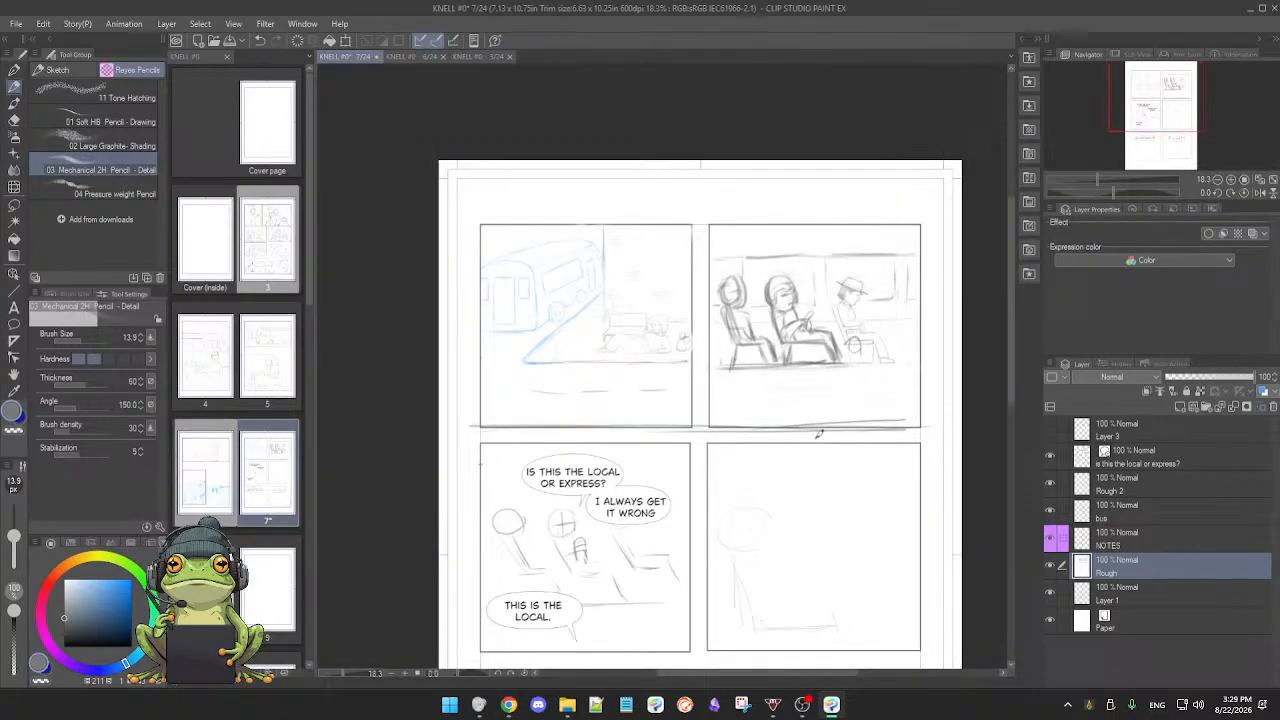
left_click_drag(807, 495, 789, 423)
left_click_drag(797, 452, 806, 456)
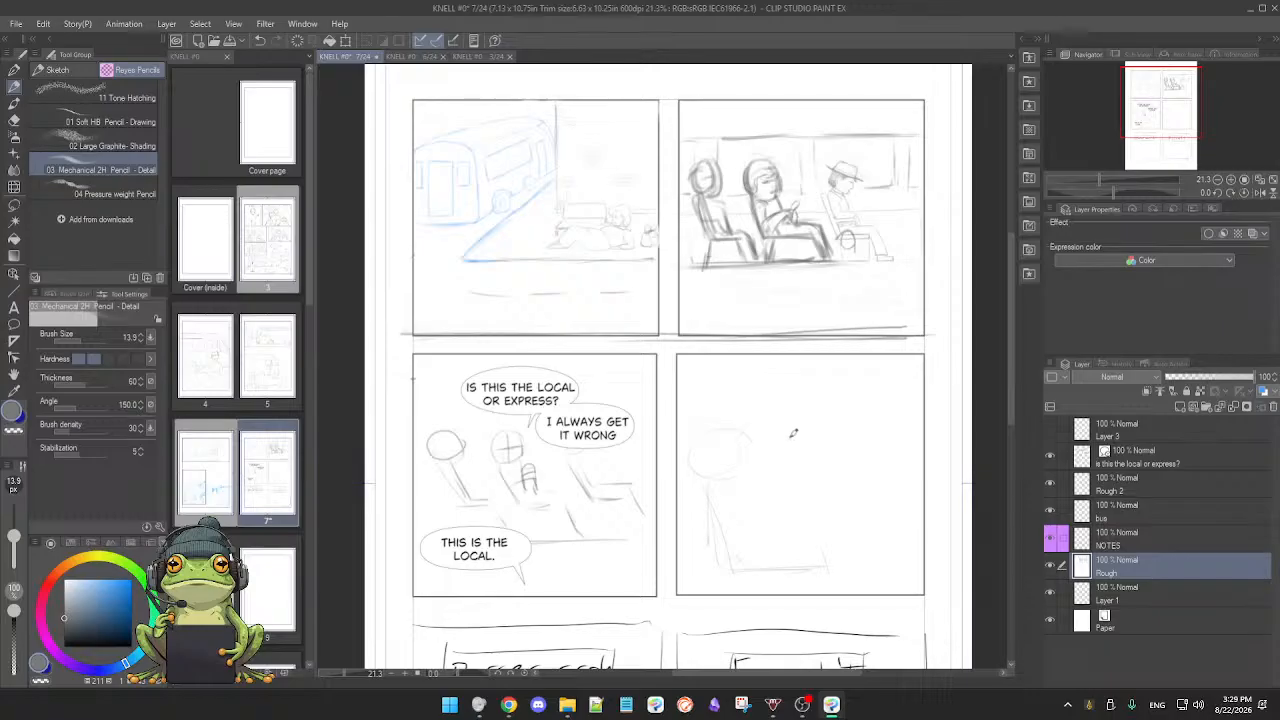
key("e")
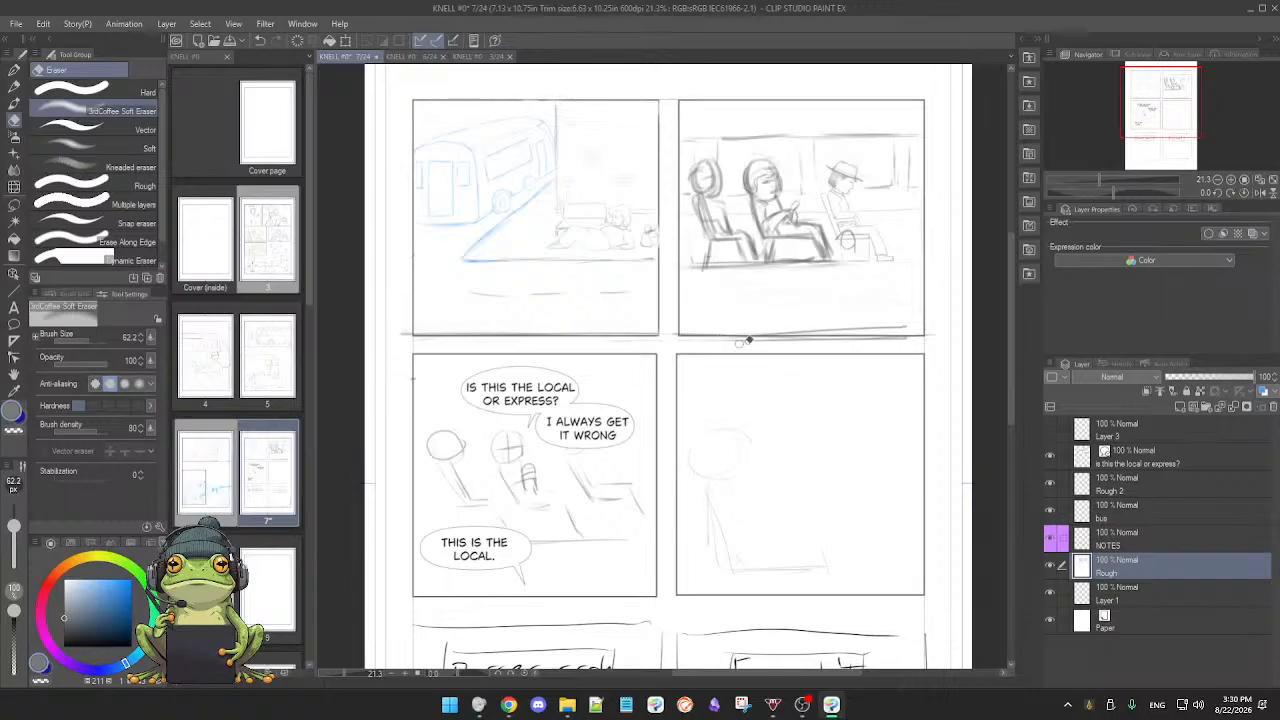
mouse_move(740, 343)
left_mouse_down()
mouse_move(792, 338)
mouse_move(760, 328)
mouse_move(889, 325)
left_mouse_up()
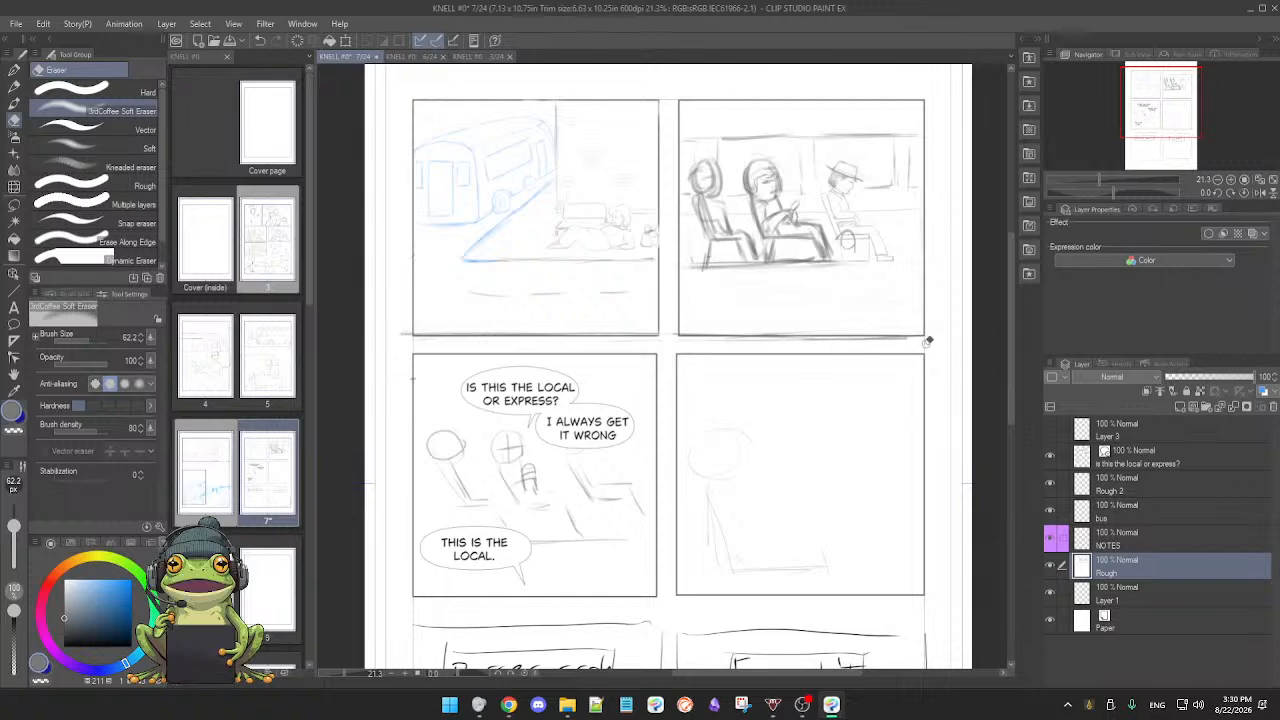
mouse_move(917, 342)
left_mouse_down()
mouse_move(867, 337)
mouse_move(916, 341)
mouse_move(732, 339)
left_mouse_up()
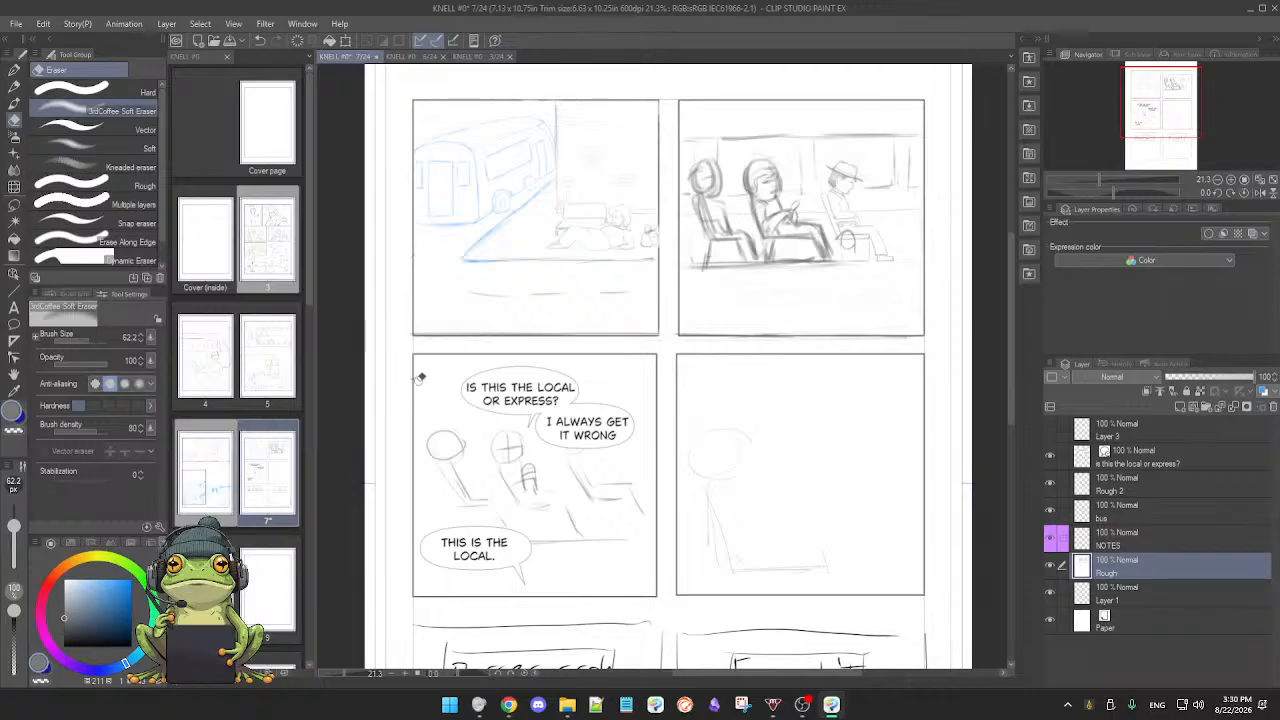
Step: Return to the Mechanical 2H detail pencil and review the layout of the bus panels and the sketchy panels beneath them
key("p")
scroll(680, 362, "up", 1)
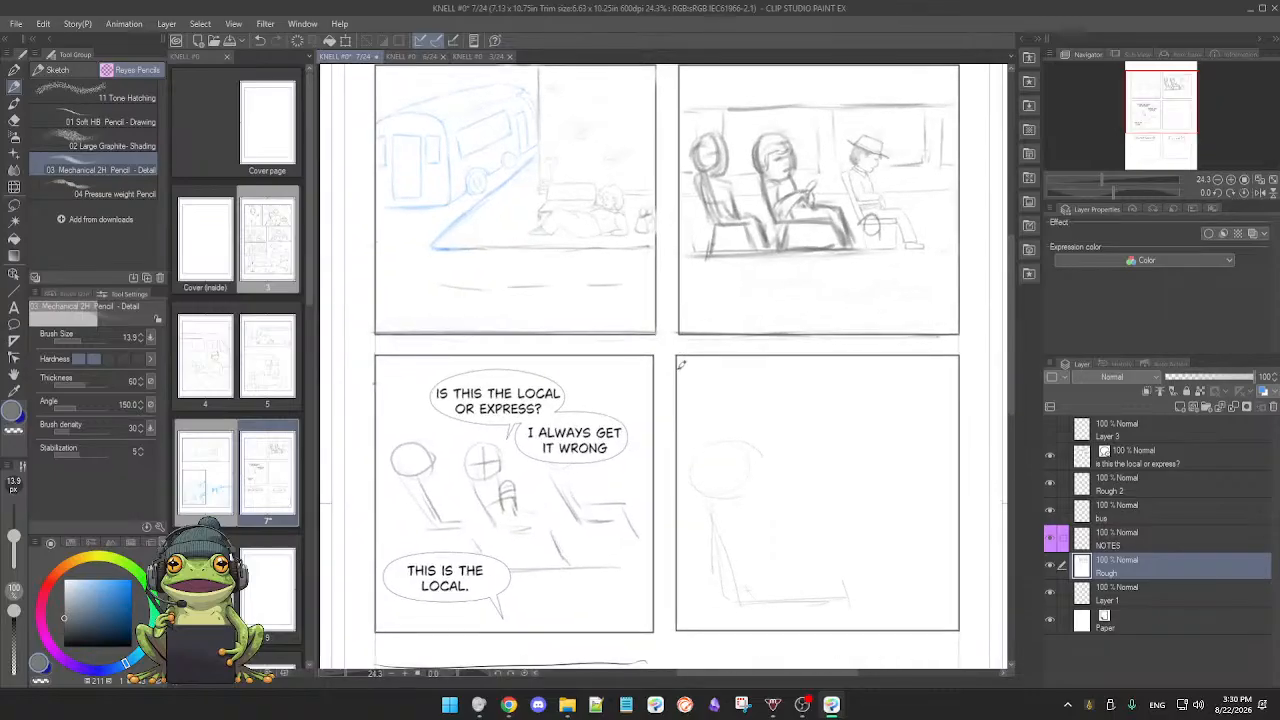
left_click_drag(776, 424, 779, 490)
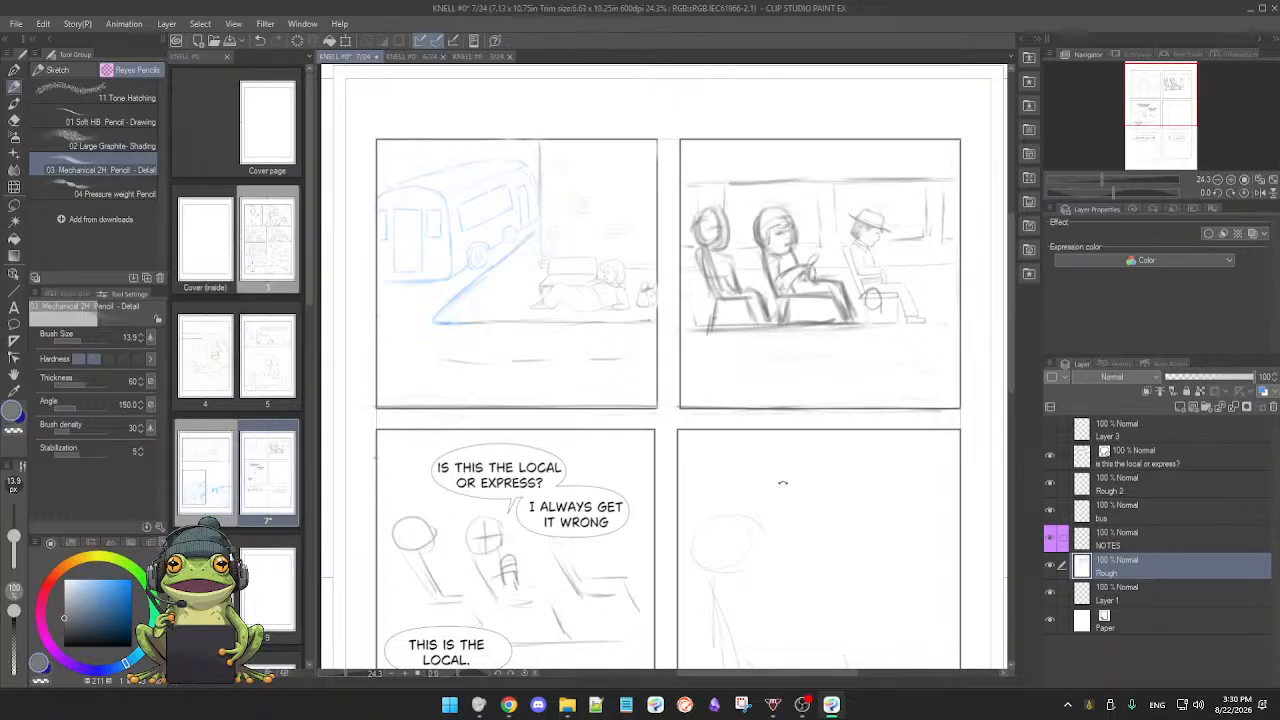
scroll(775, 485, "down", 2)
left_click_drag(784, 516, 786, 469)
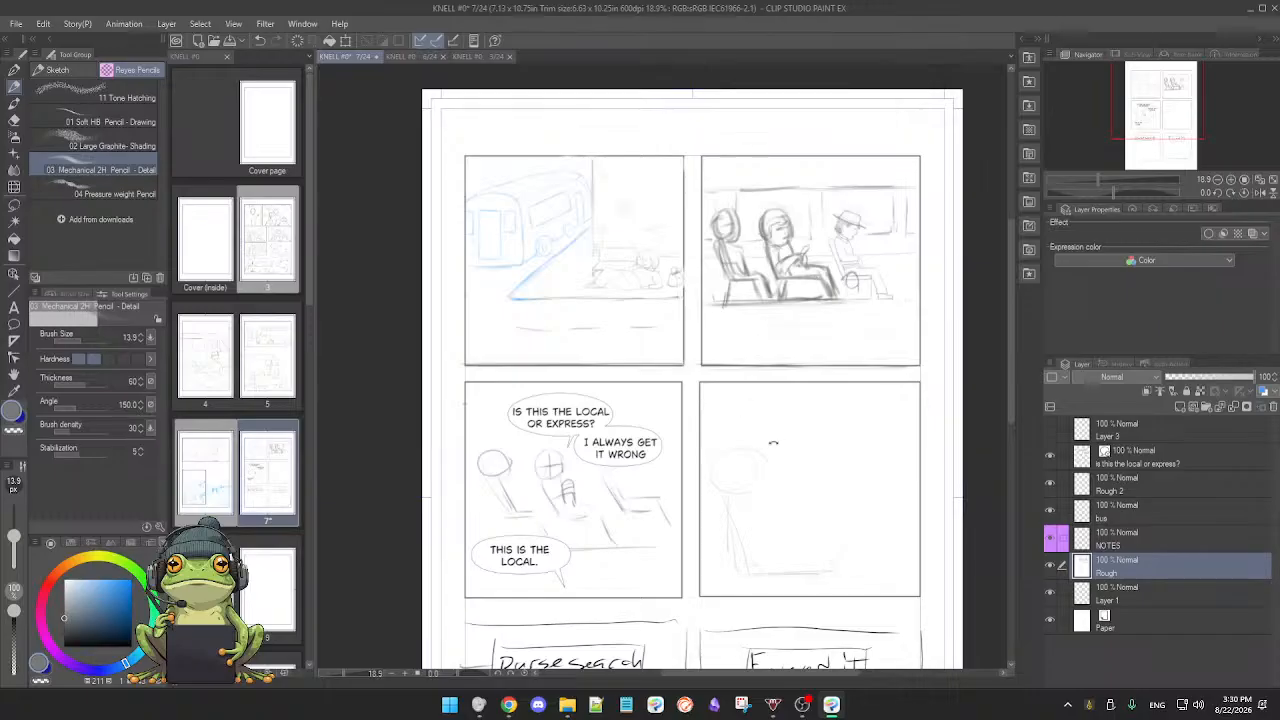
scroll(766, 441, "down", 1)
scroll(766, 441, "up", 2)
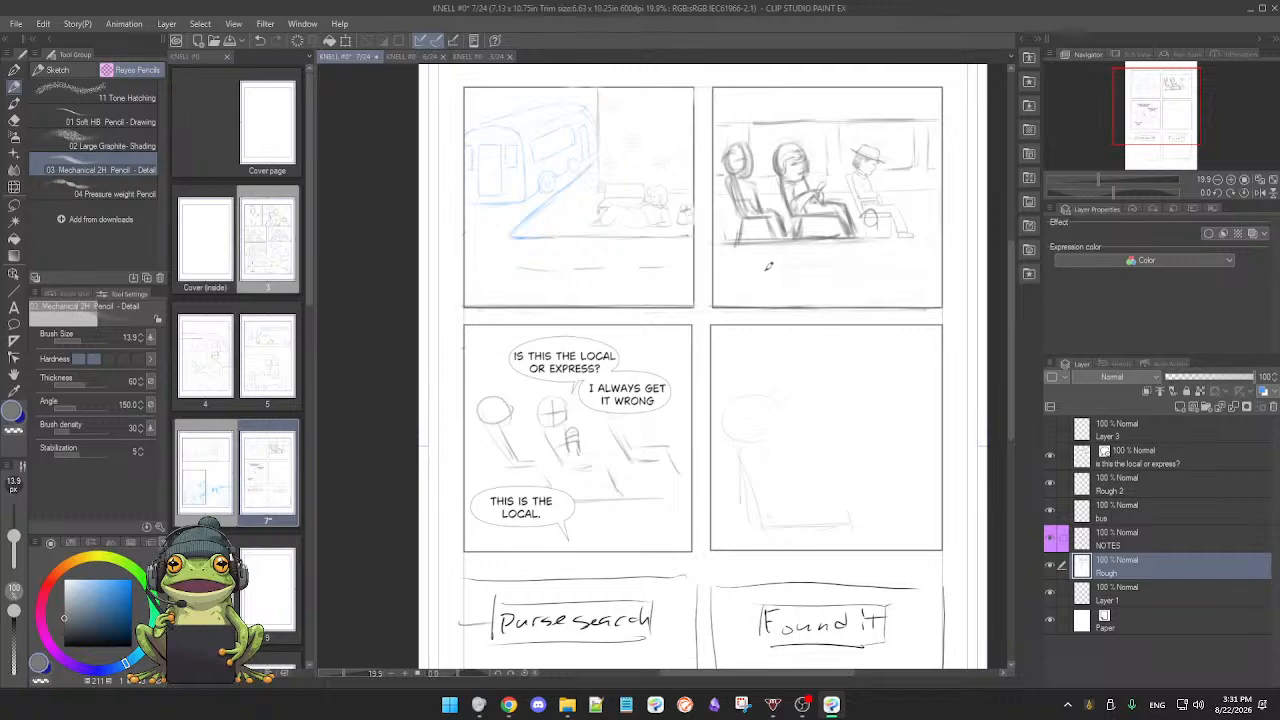
scroll(793, 460, "down", 1)
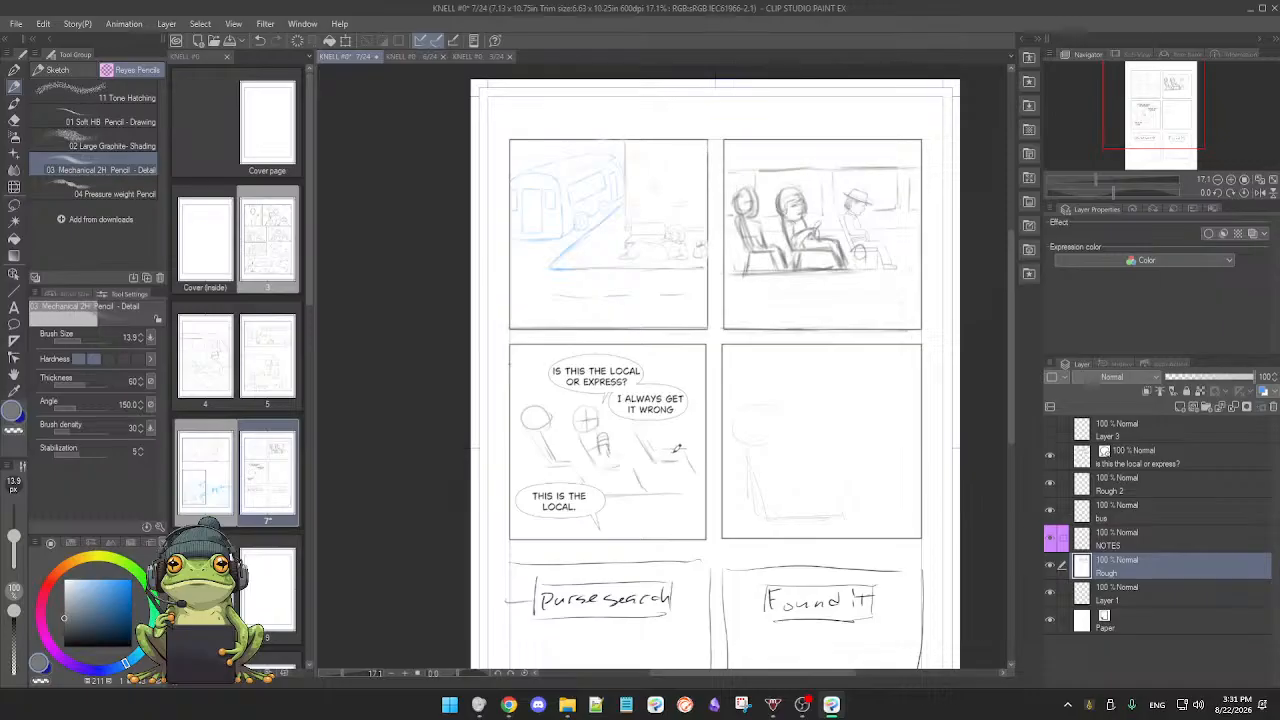
Step: Make NOTES the active layer, check the whole page layout and save the page
left_click(1135, 540)
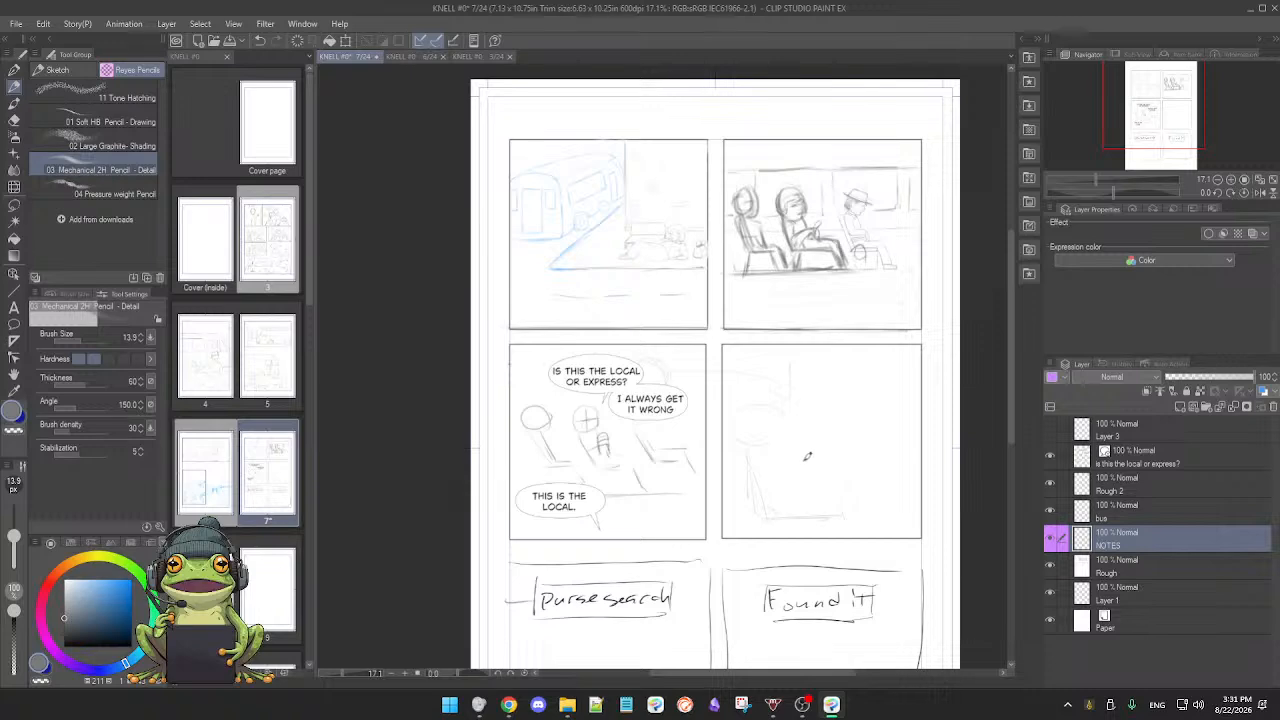
scroll(800, 460, "down", 1)
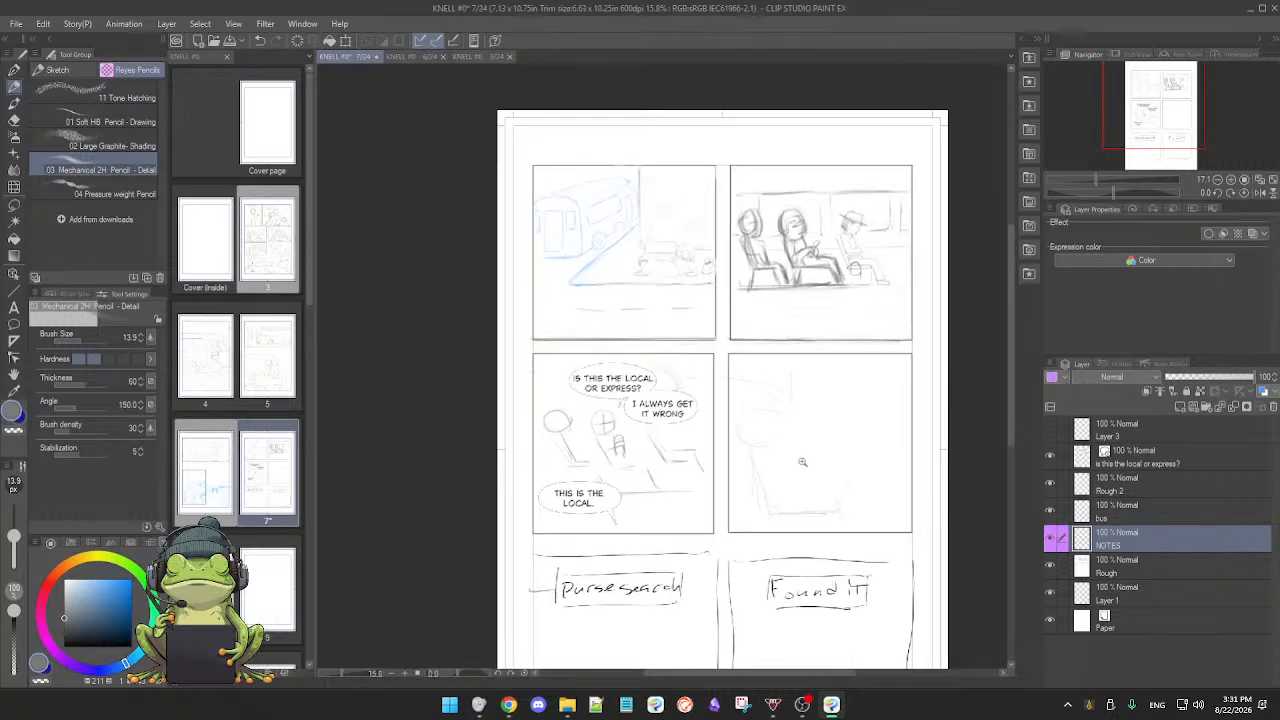
scroll(762, 446, "up", 1)
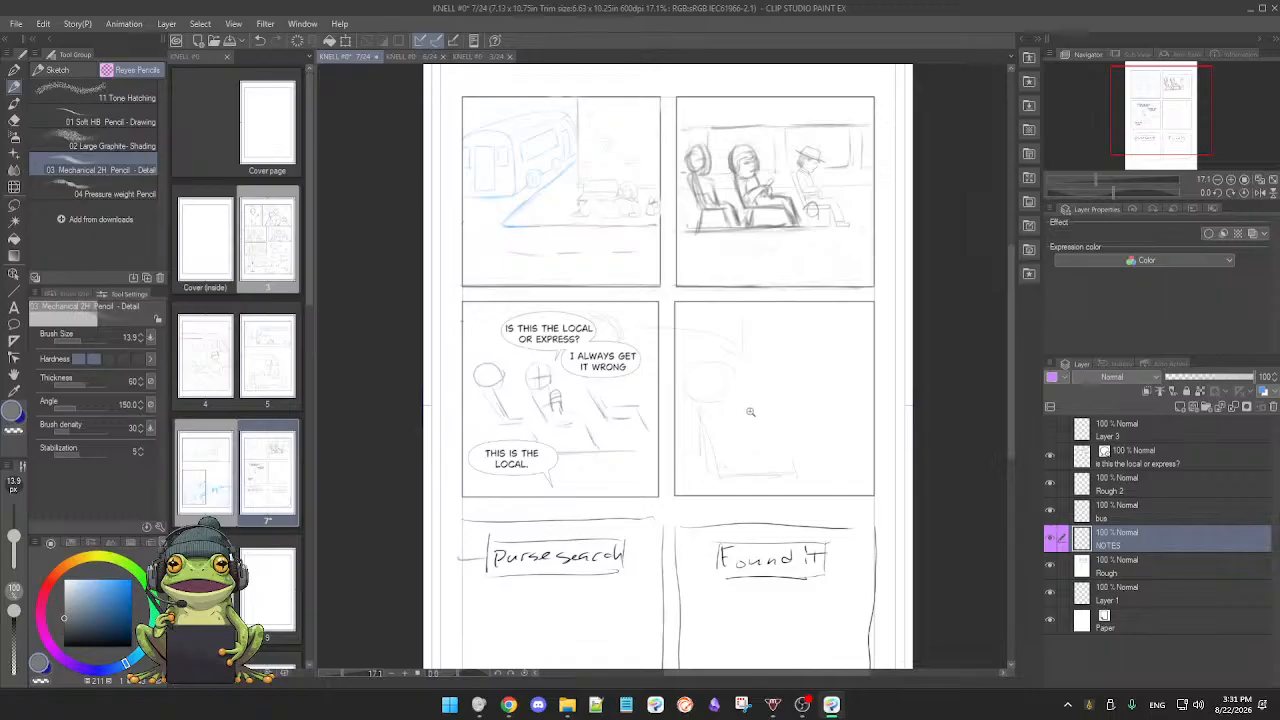
scroll(754, 404, "down", 1)
scroll(745, 413, "down", 1)
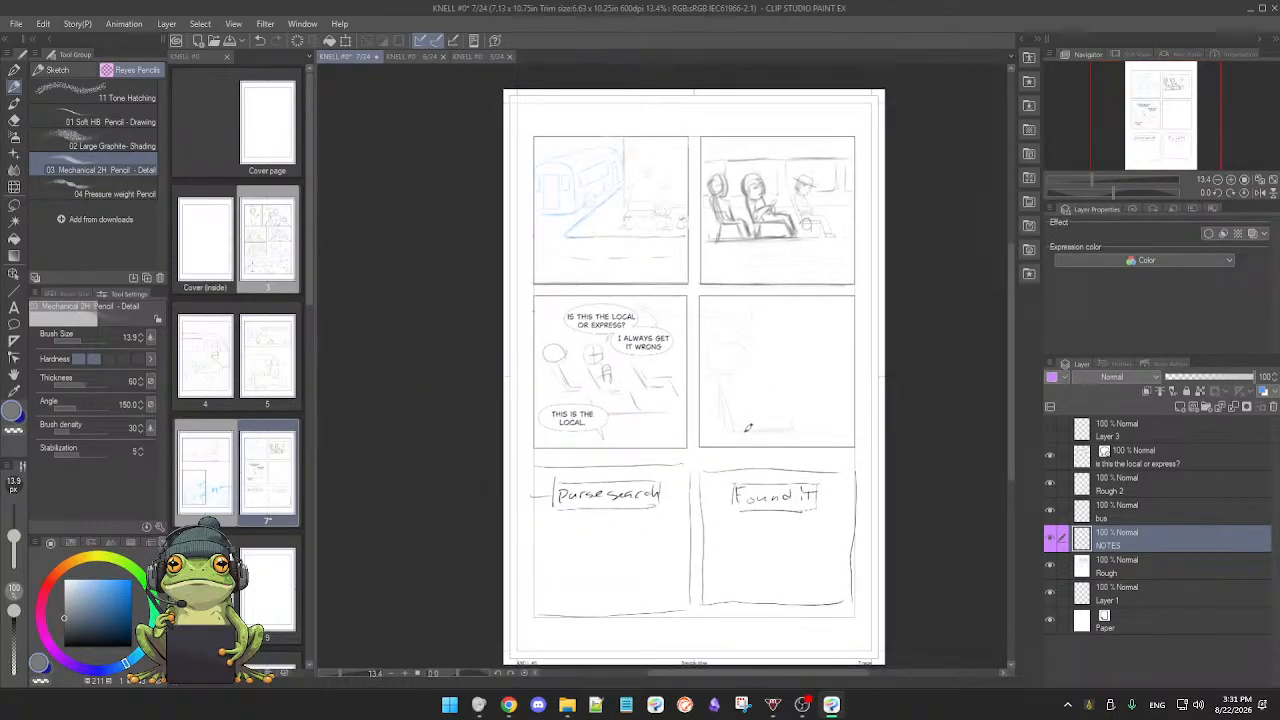
right_click(743, 431)
left_click(834, 414)
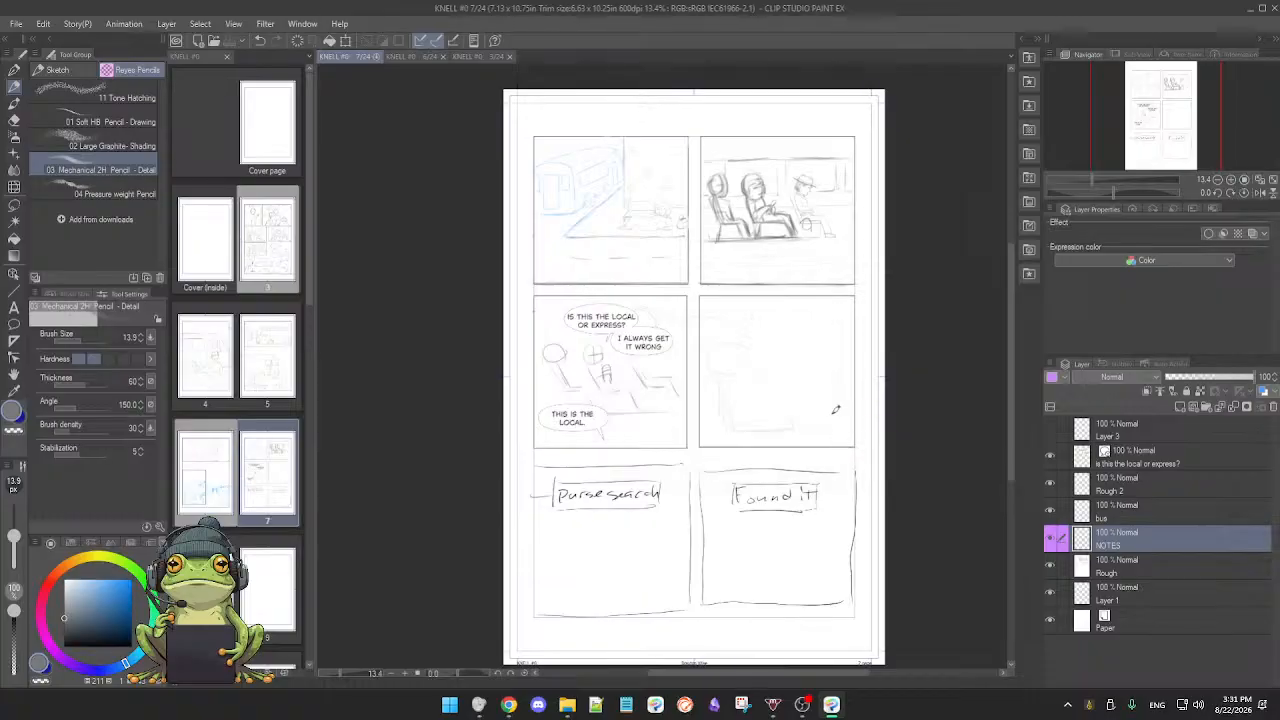